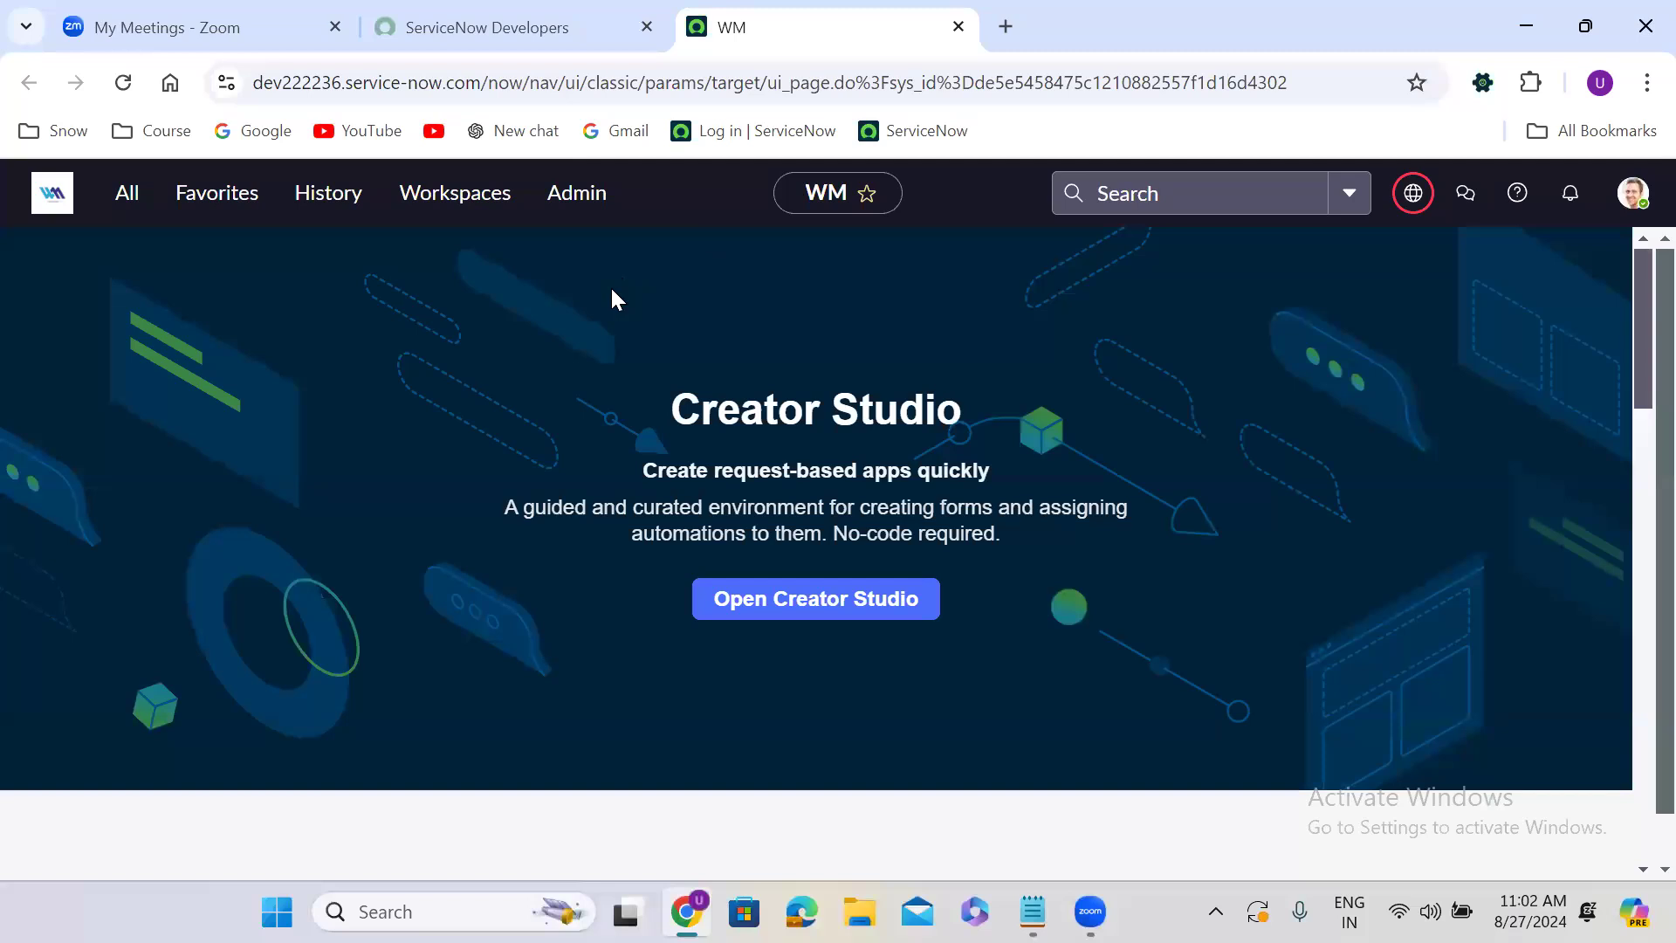
# Open a new Finance Case record form with the /u_finance_case.do slash command.
pyautogui.click(125, 193)
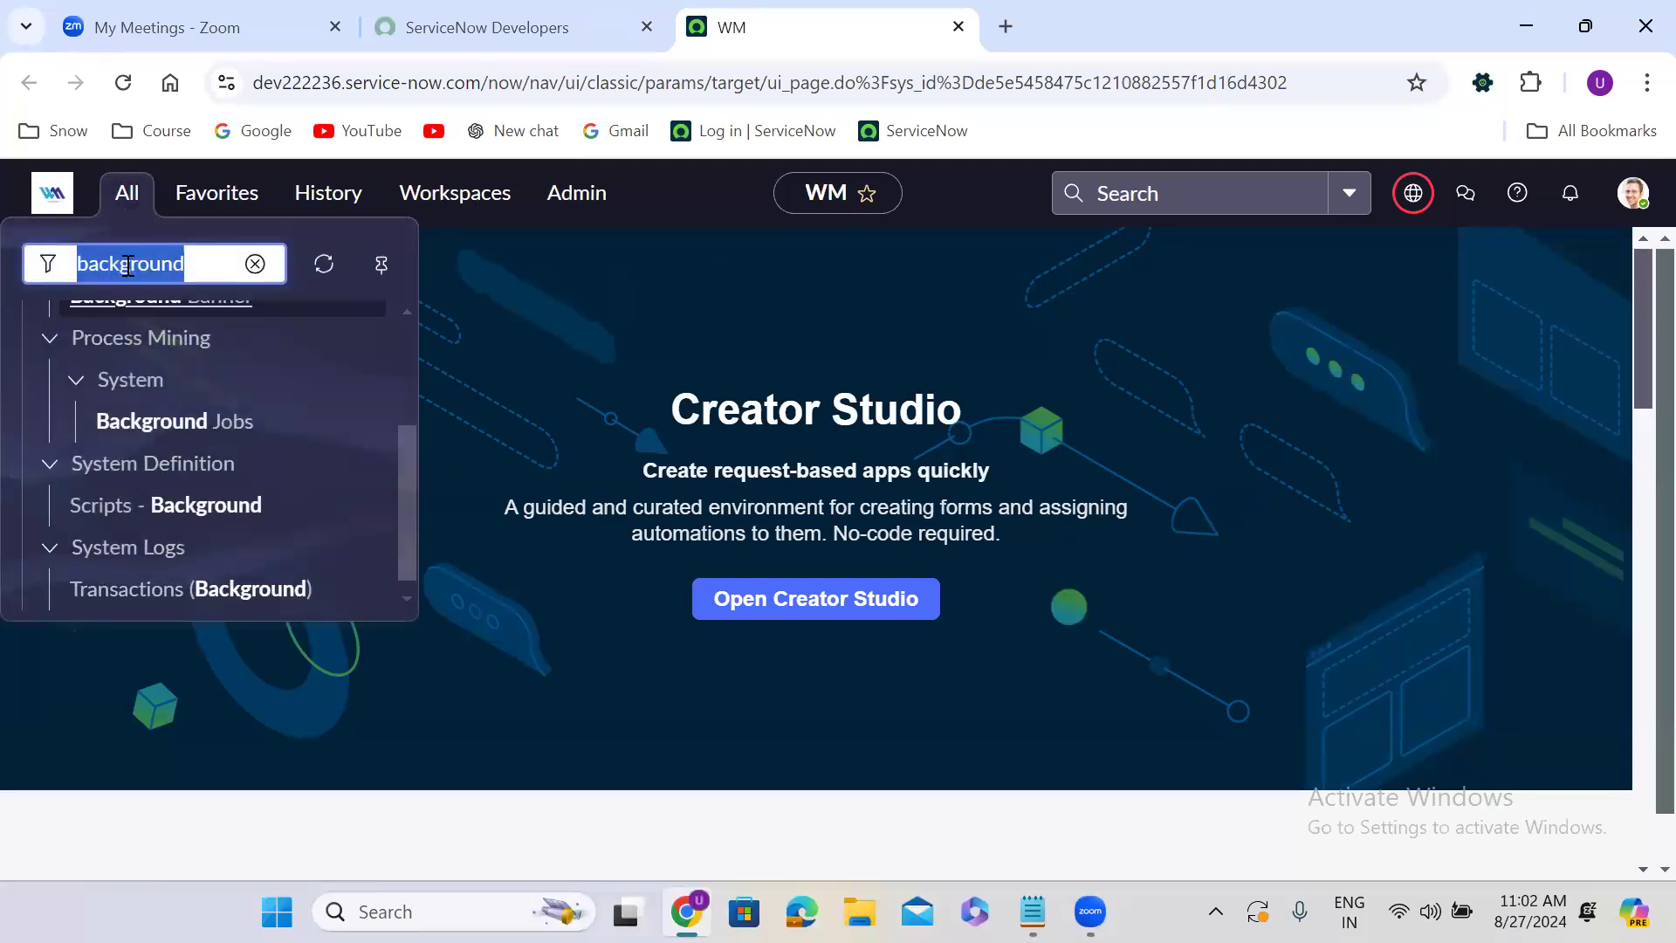
pyautogui.click(536, 384)
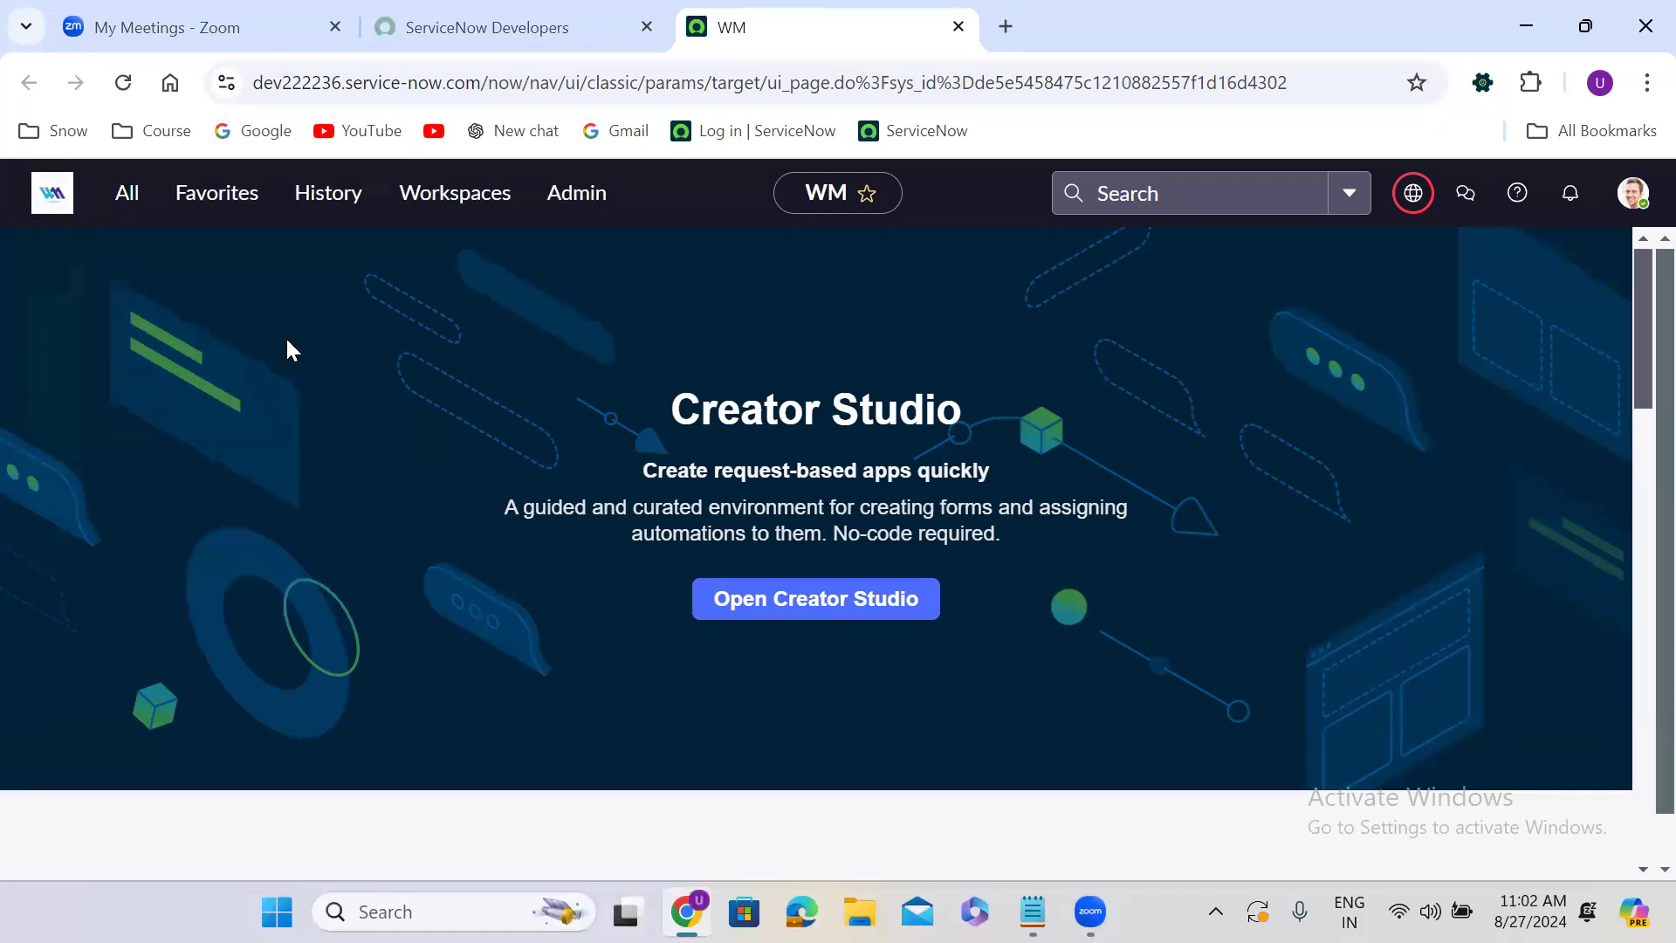
pyautogui.press('/')
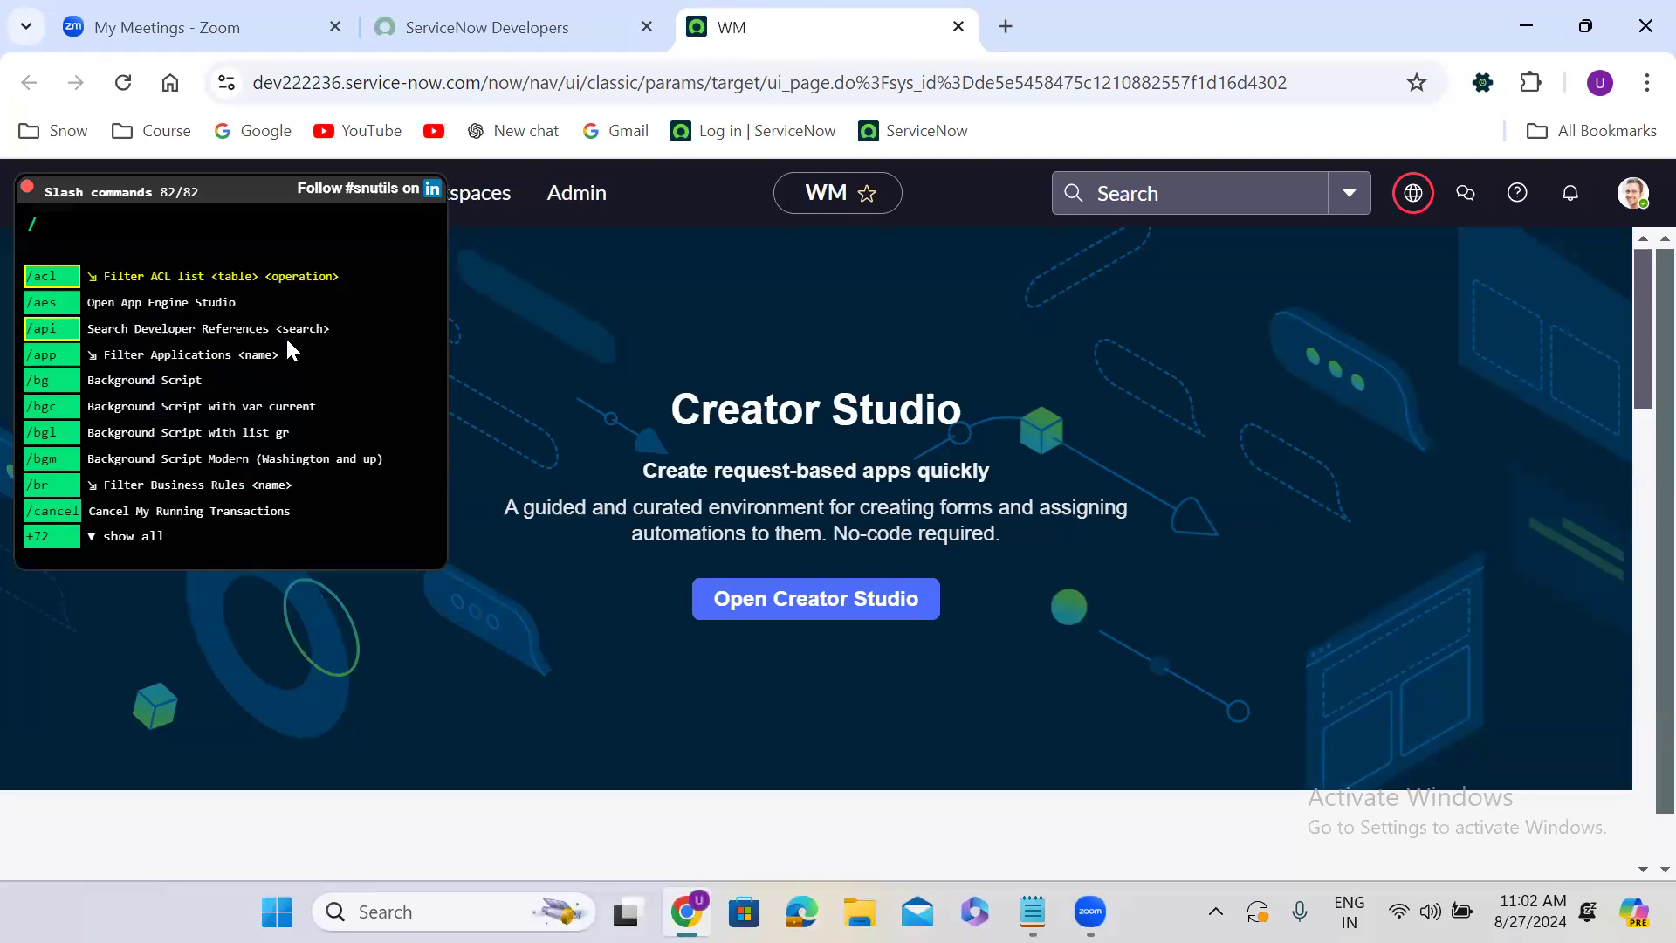
pyautogui.write('u_')
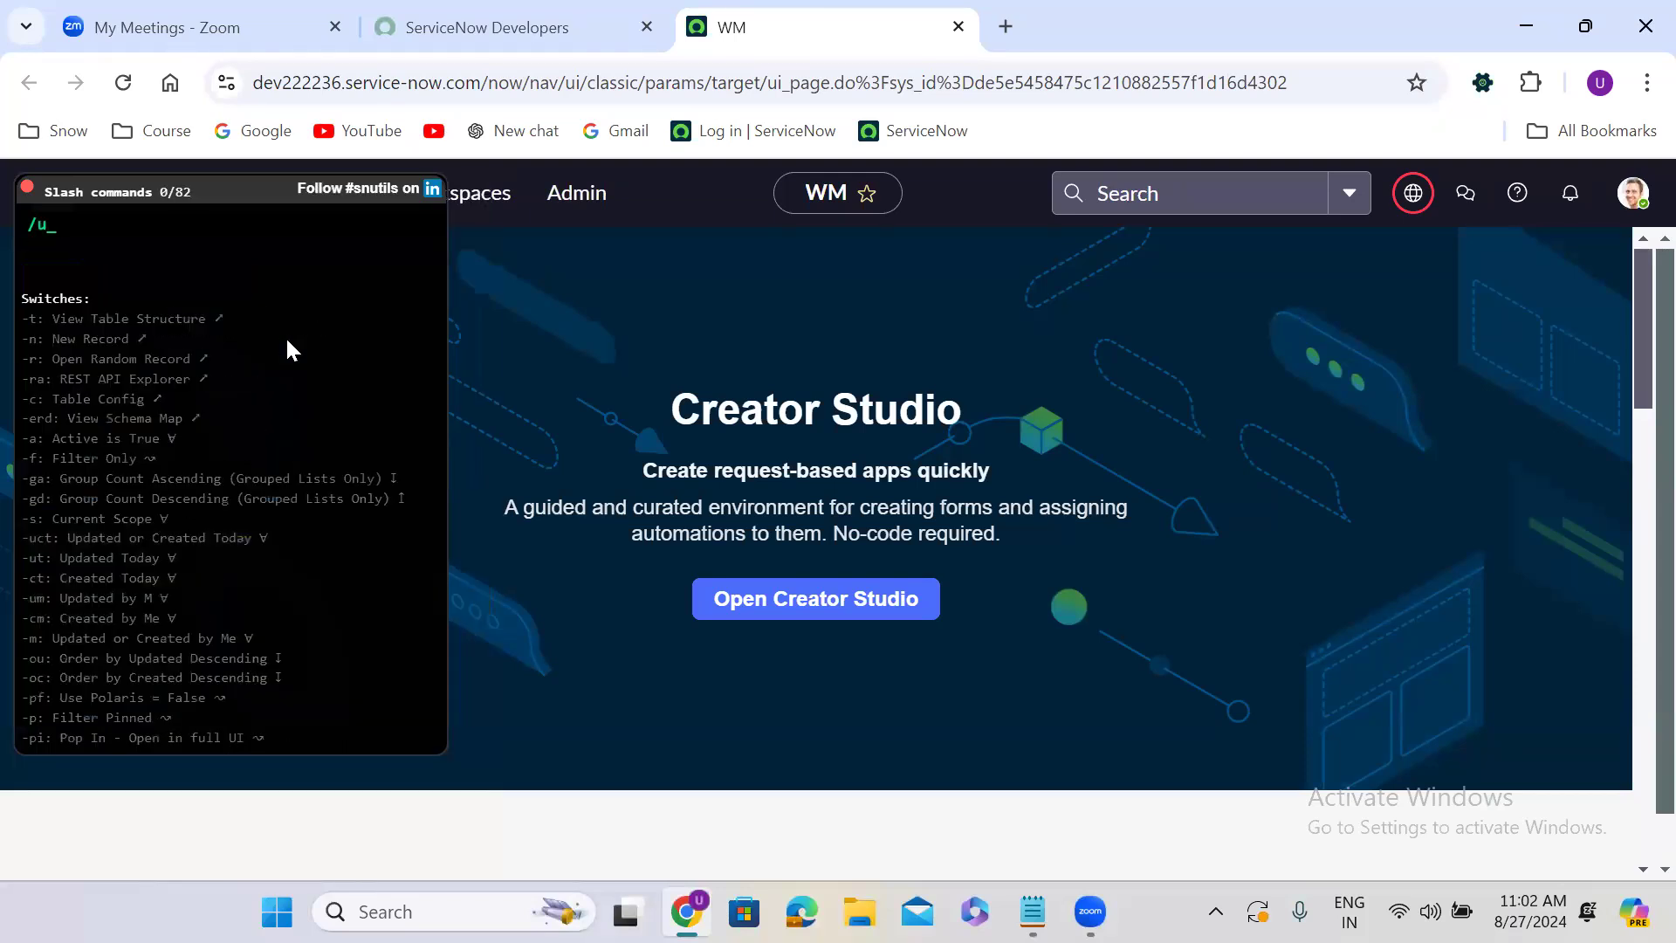
pyautogui.write('finance')
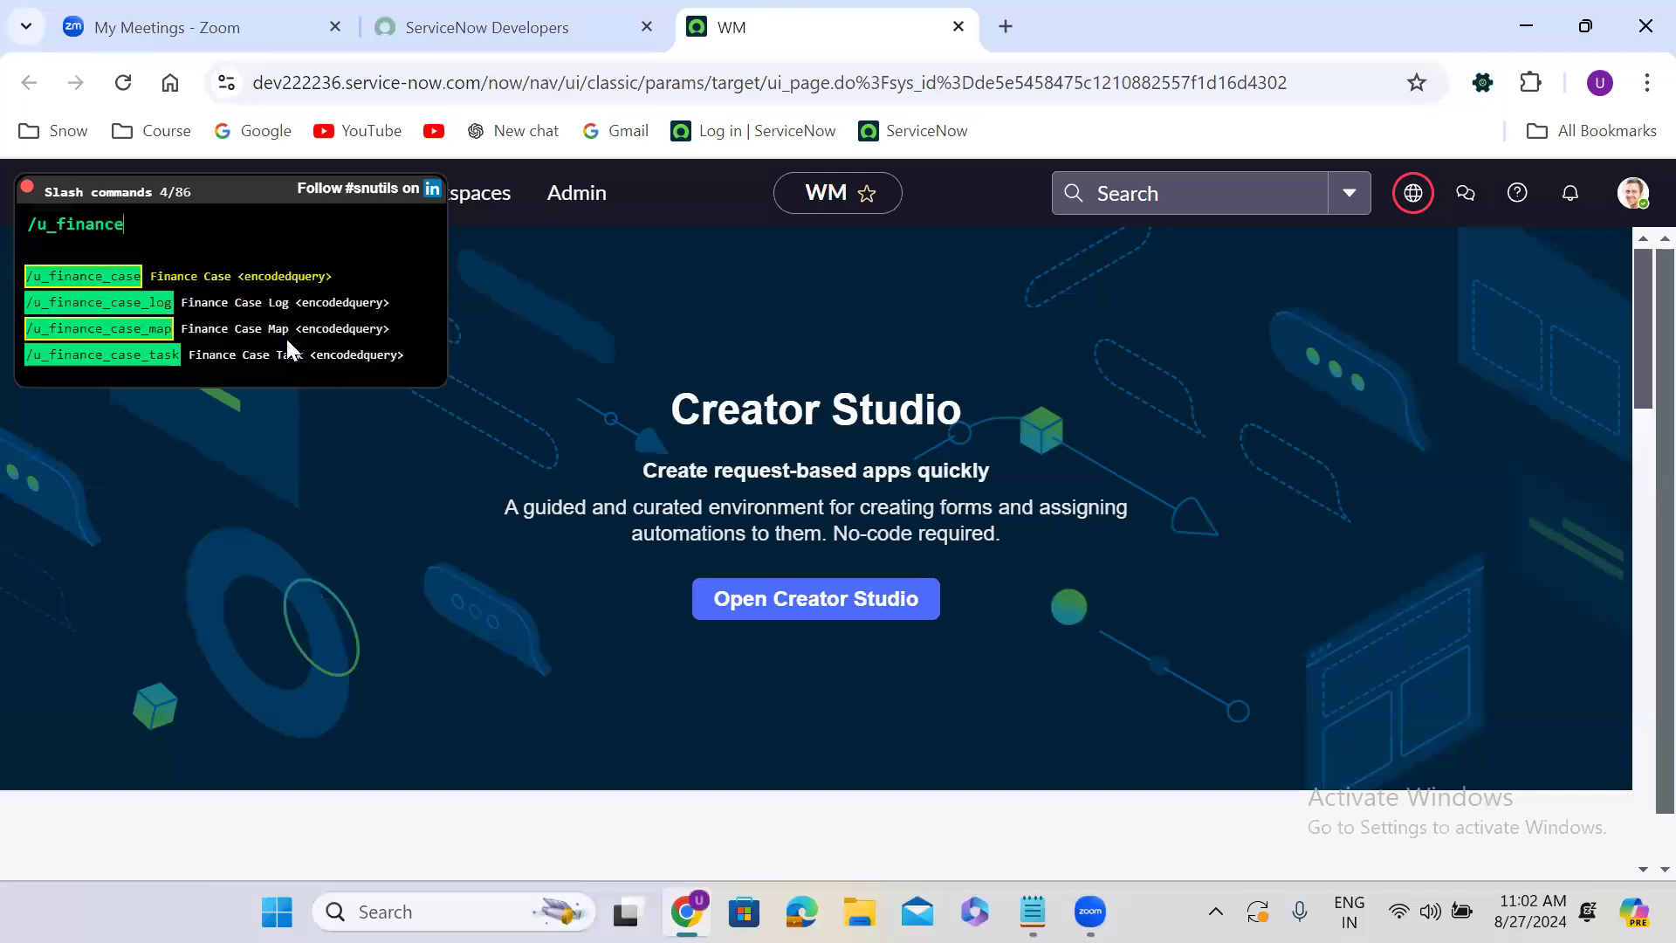
pyautogui.write('_case.do')
pyautogui.press('Return')
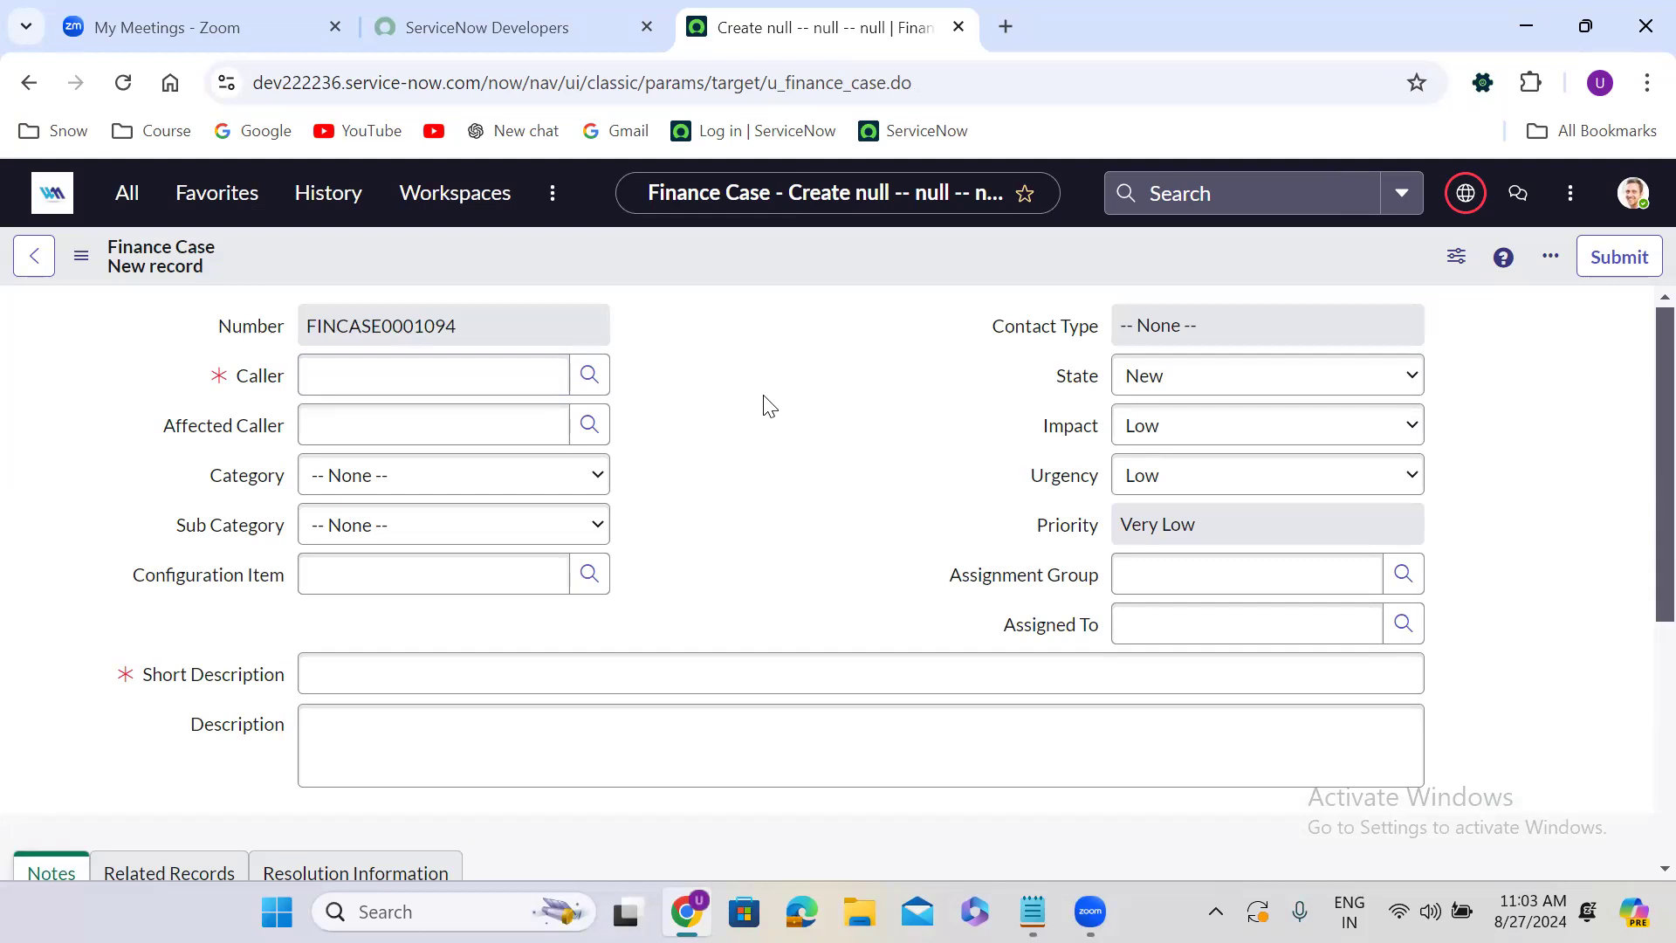
# Set both Impact and Urgency of the new Finance Case to High.
pyautogui.click(1175, 427)
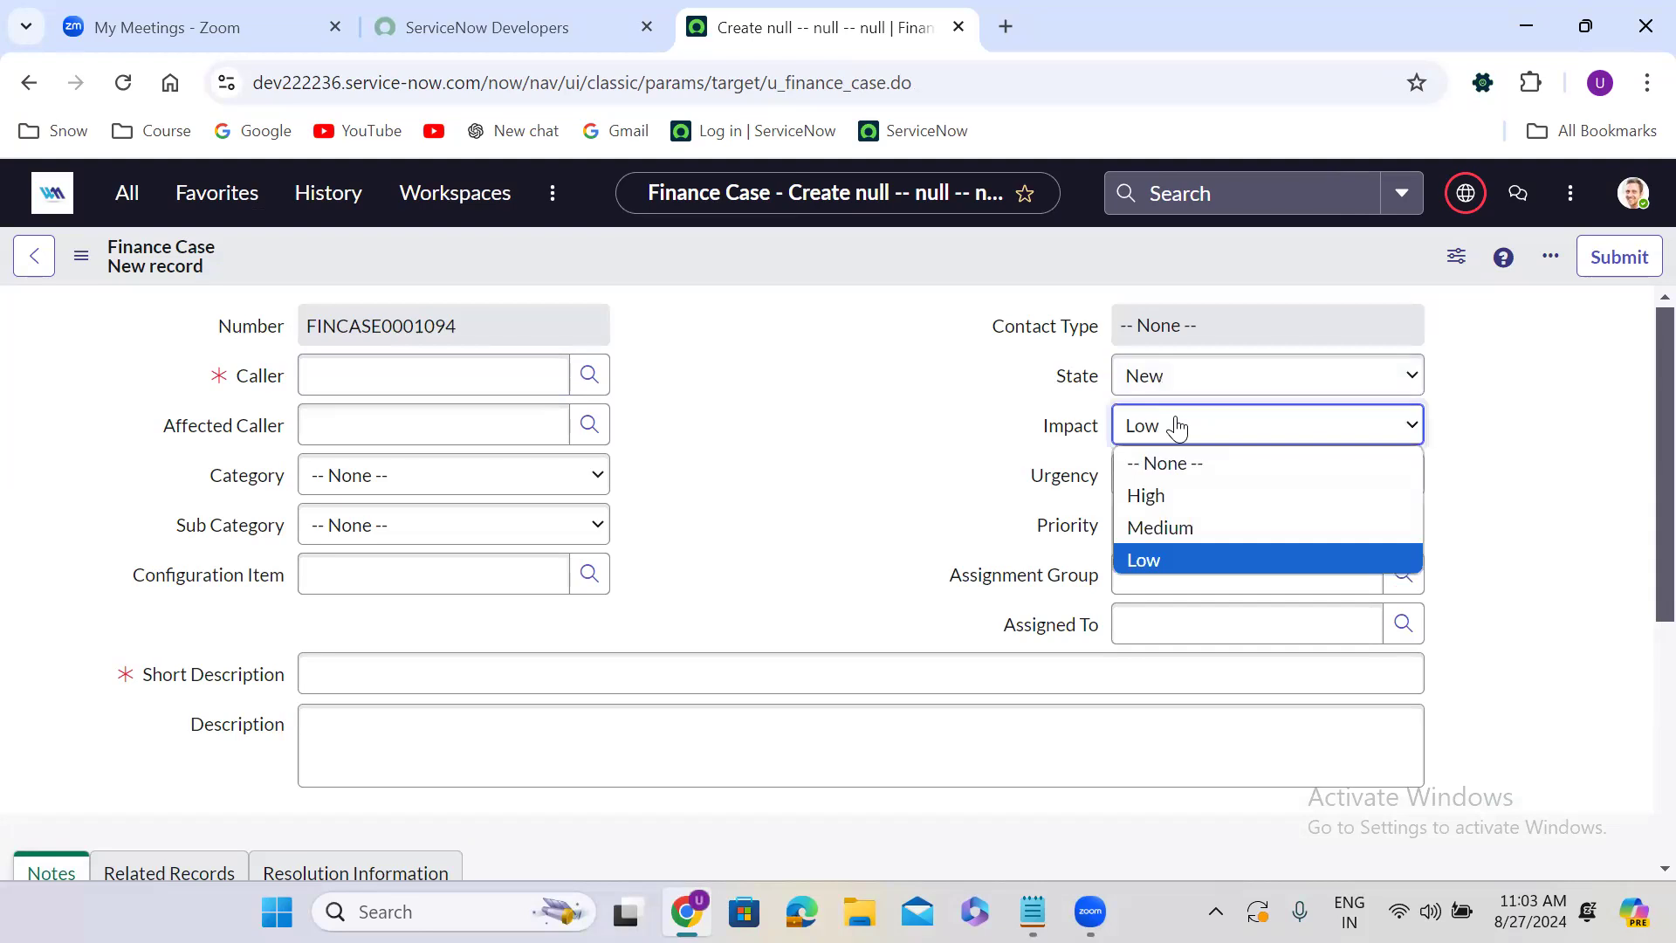
pyautogui.click(1154, 506)
pyautogui.click(1180, 476)
pyautogui.click(1180, 534)
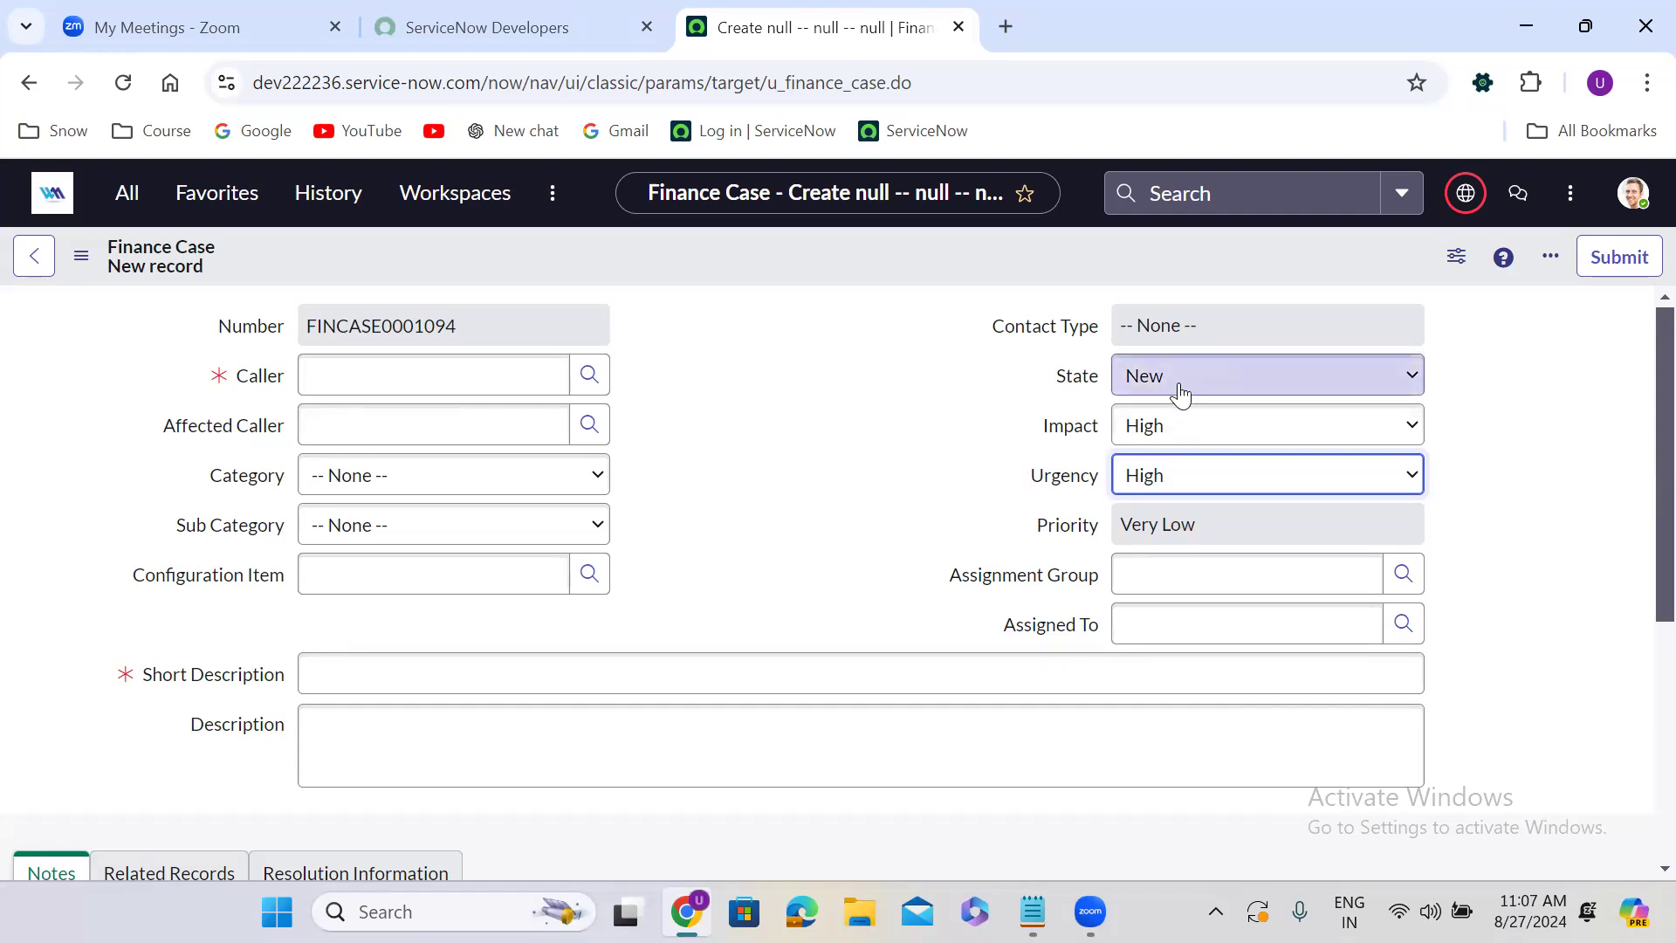
# Try different Impact values on the form, switching between Low, Medium and High and ending with Medium.
pyautogui.click(1176, 427)
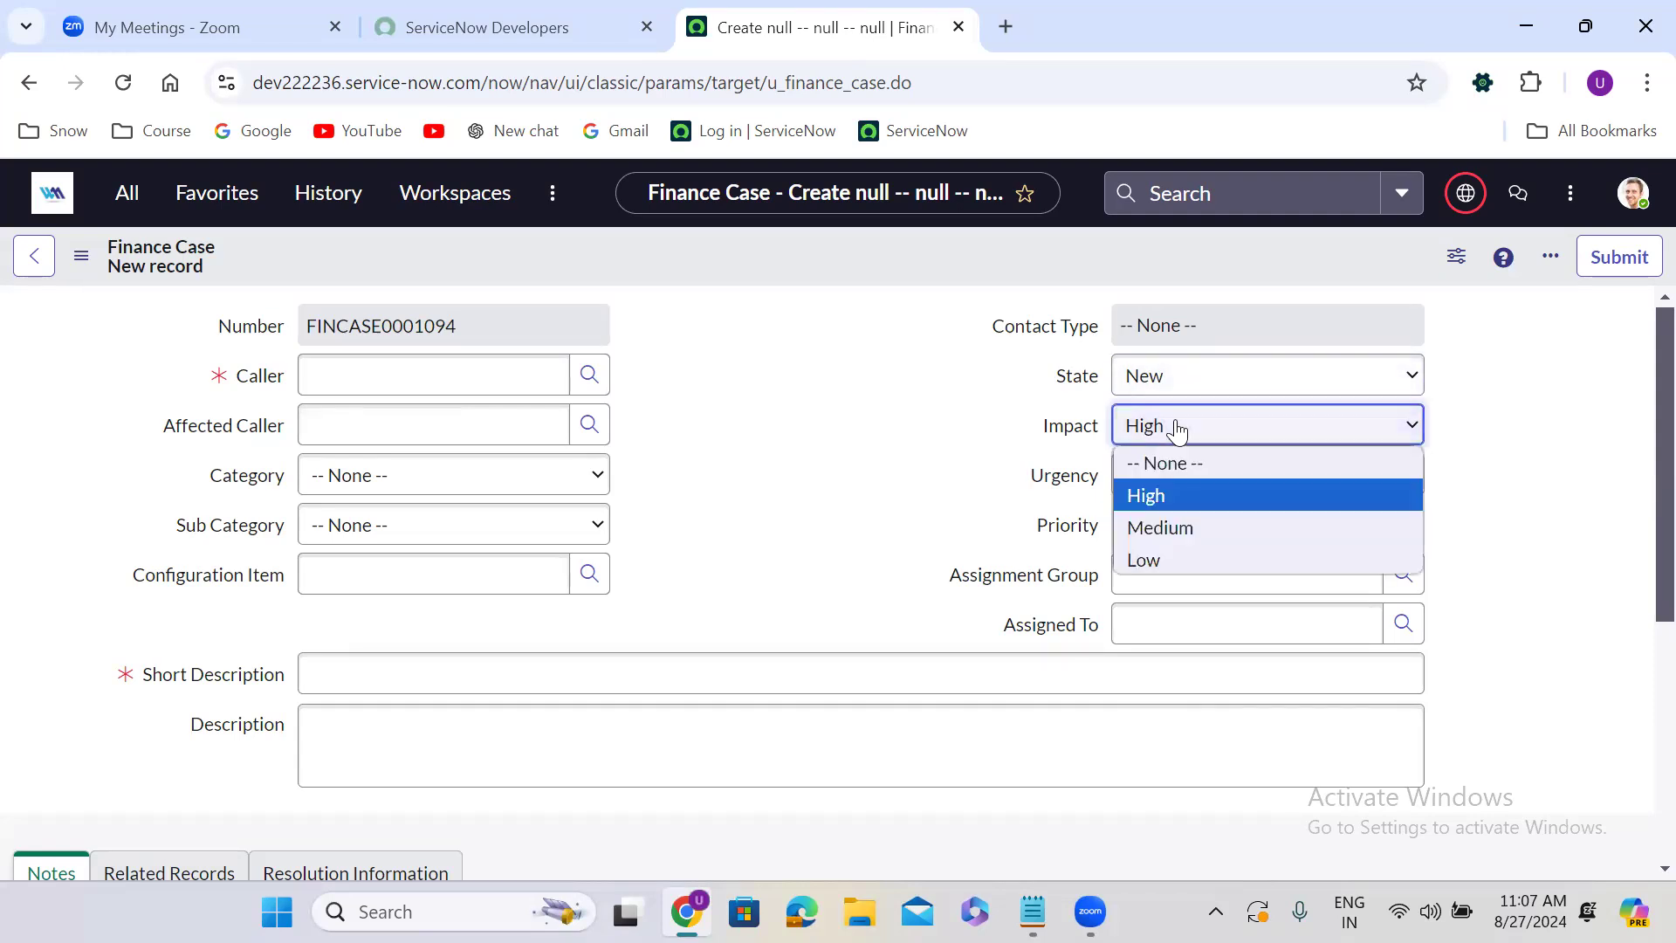
pyautogui.click(1175, 559)
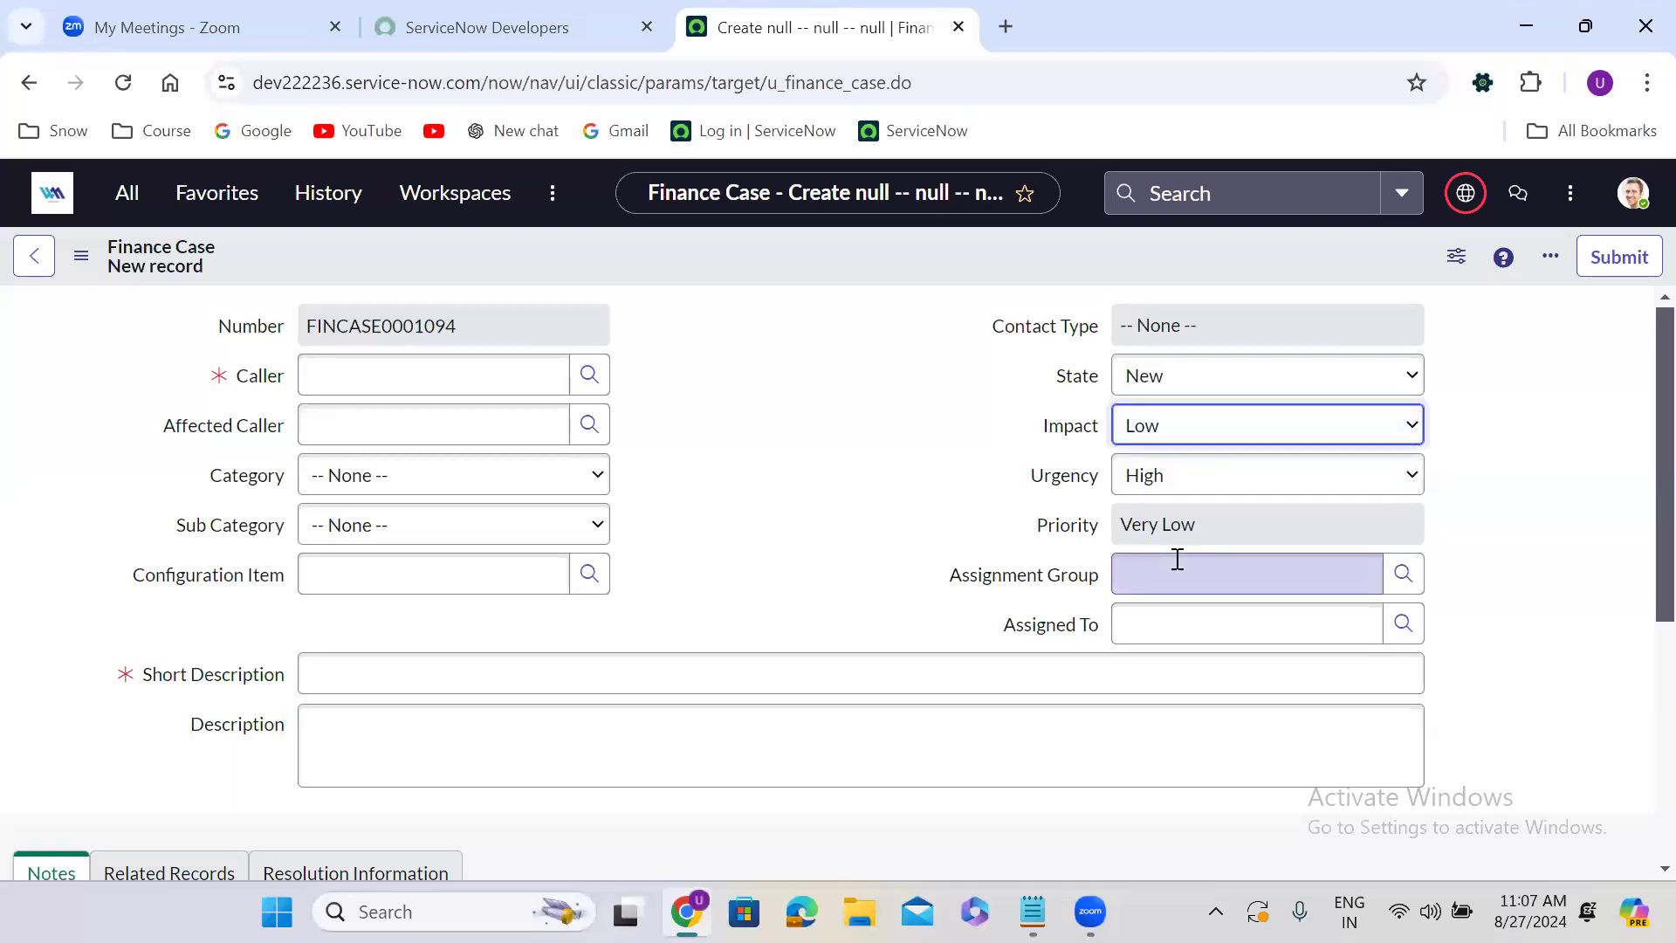
pyautogui.click(1167, 430)
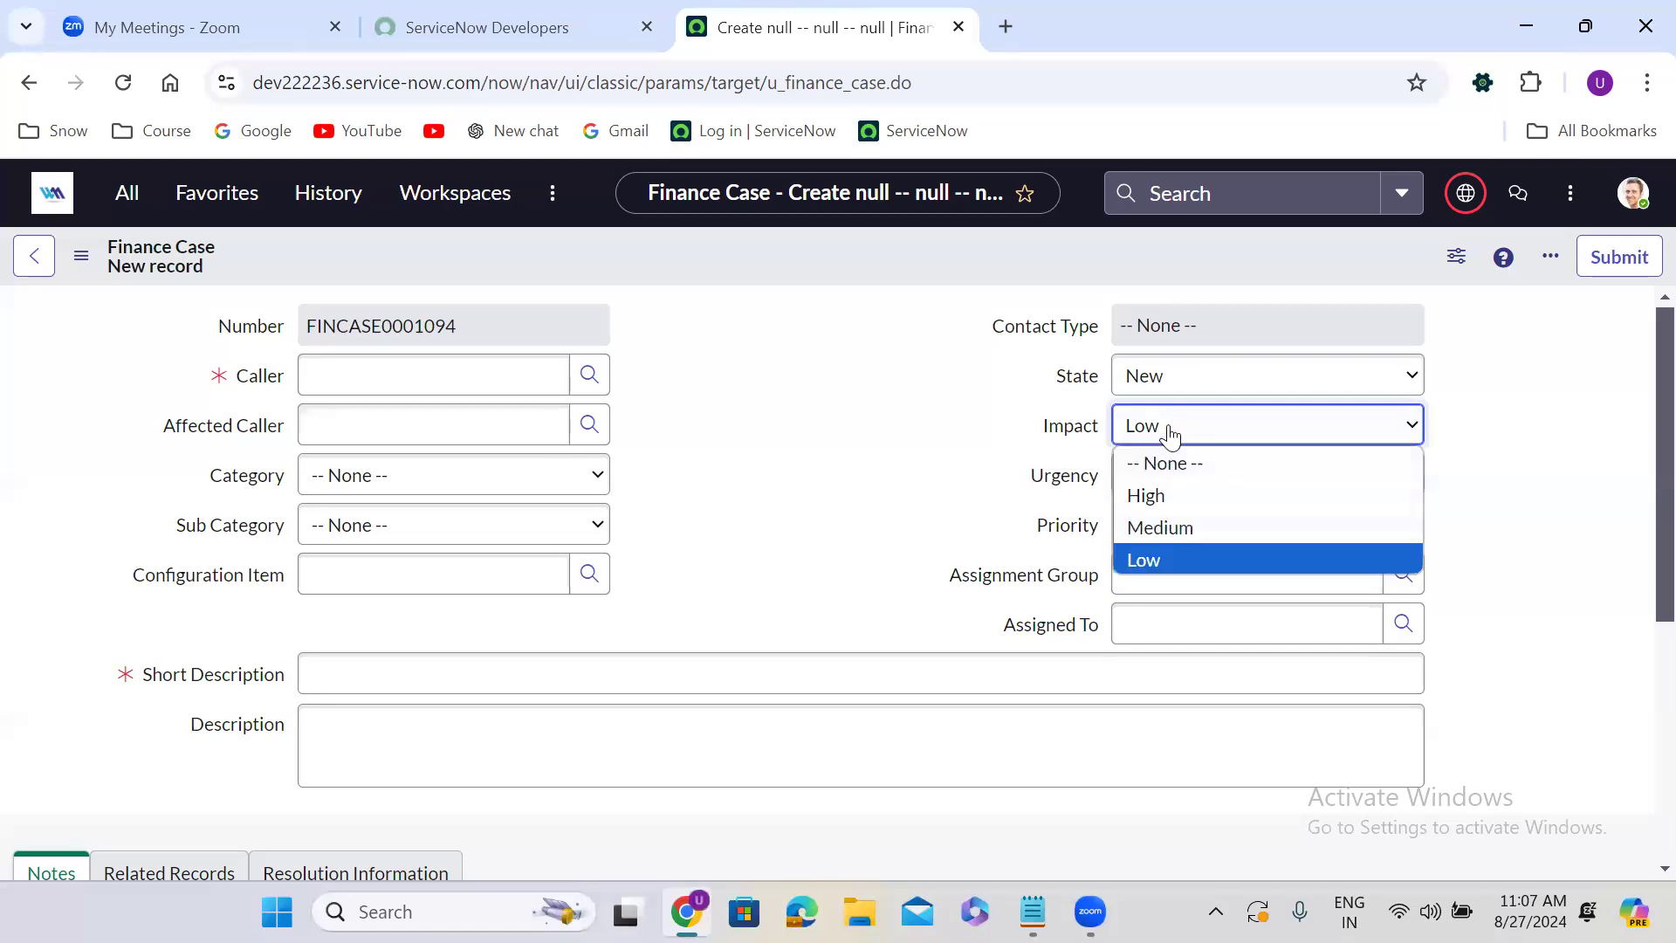
pyautogui.click(1175, 526)
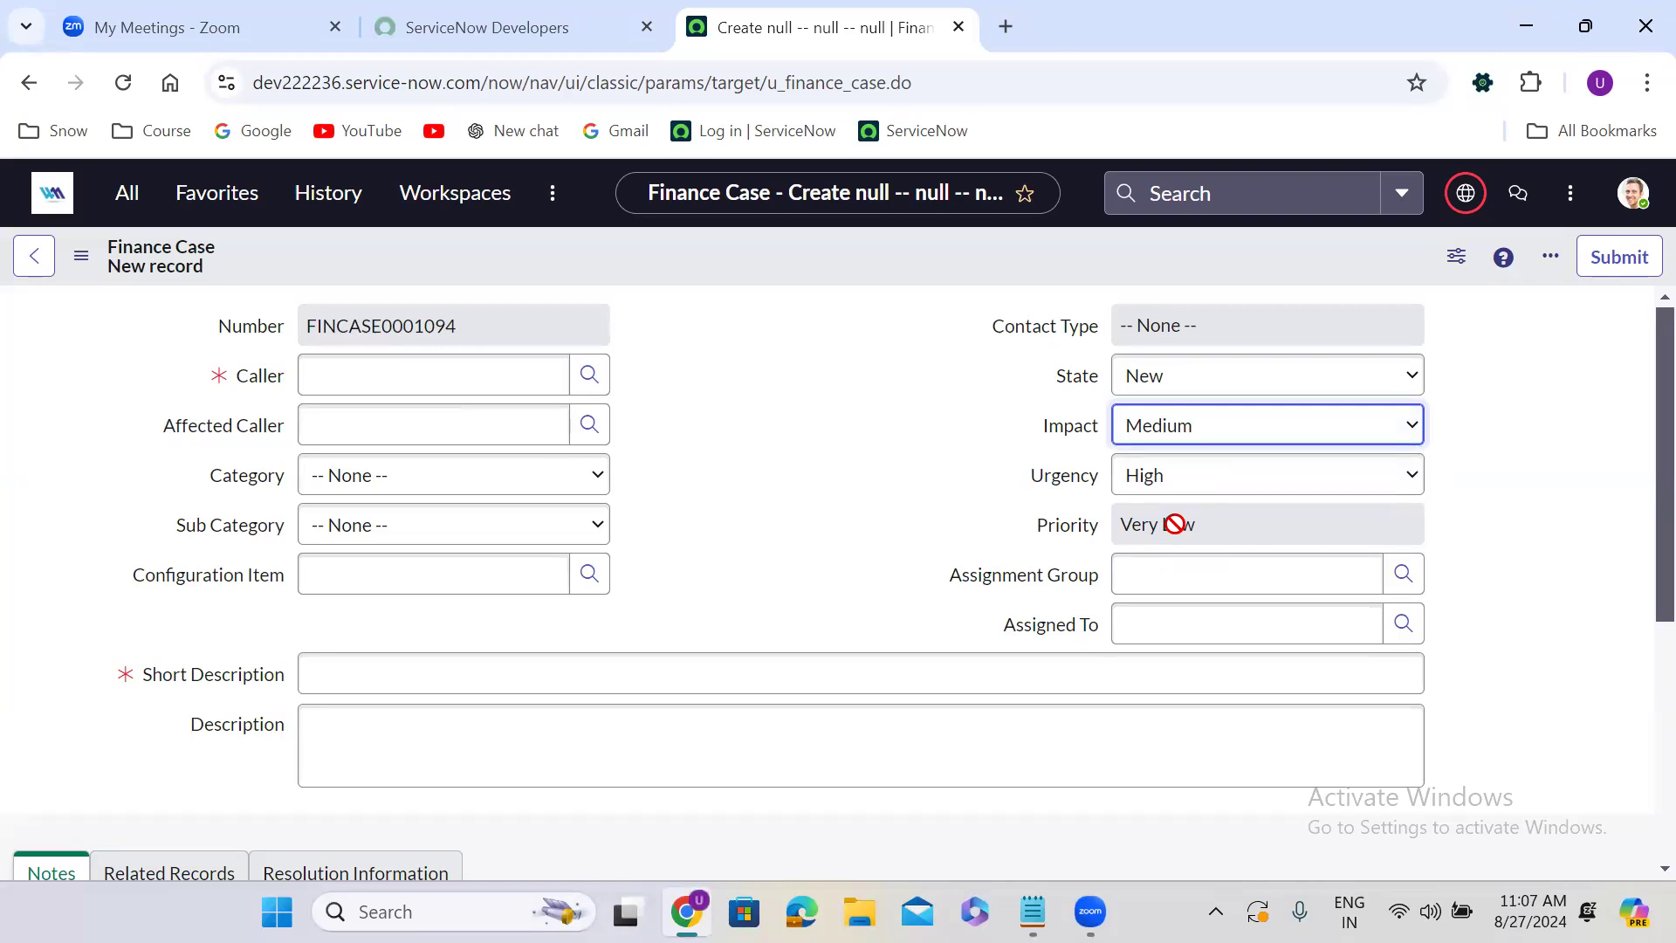
pyautogui.click(1173, 425)
pyautogui.click(1179, 496)
pyautogui.click(1182, 426)
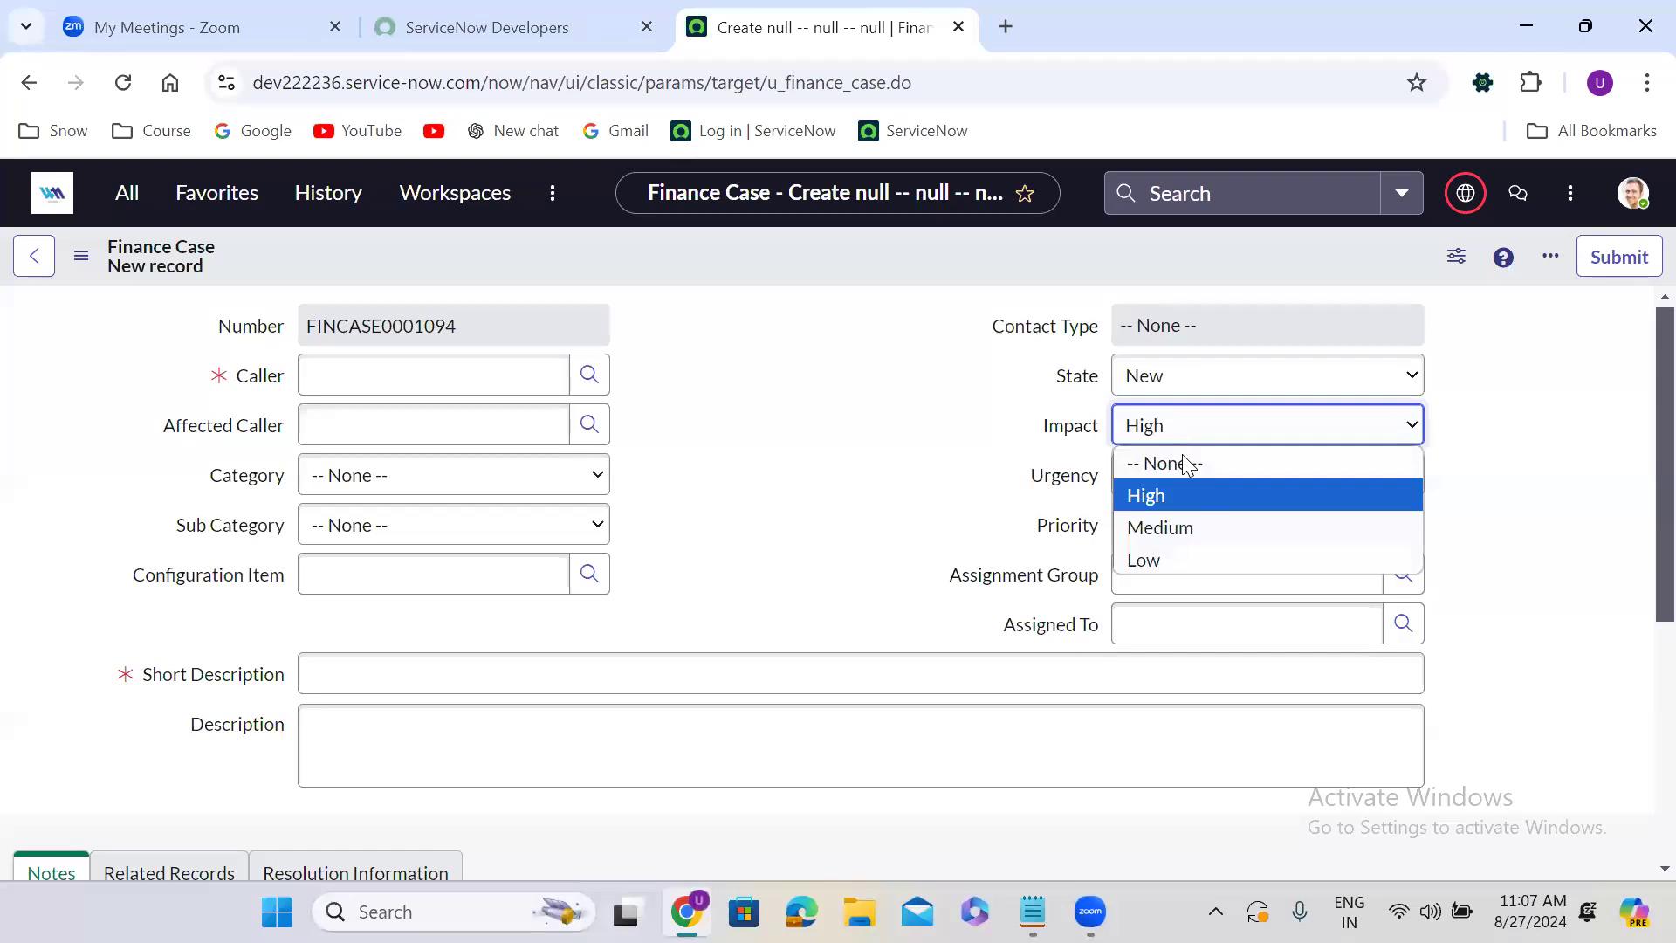
pyautogui.click(1170, 529)
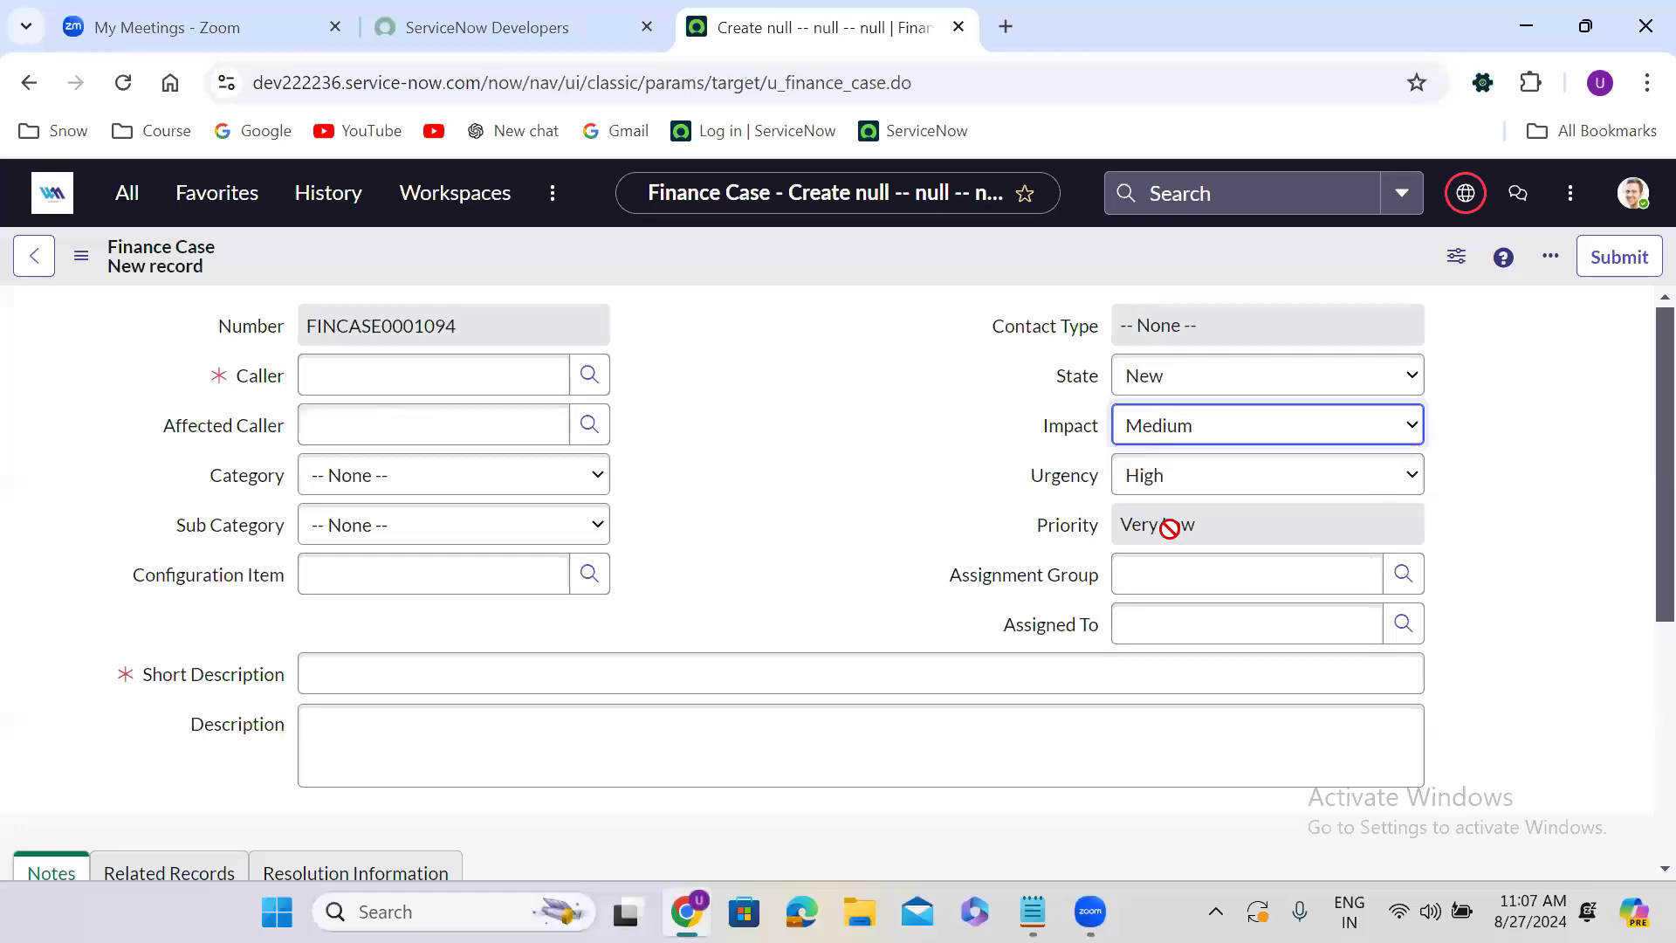
# Try different Urgency values on the form, switching between Medium and Low and ending with High.
pyautogui.click(1132, 492)
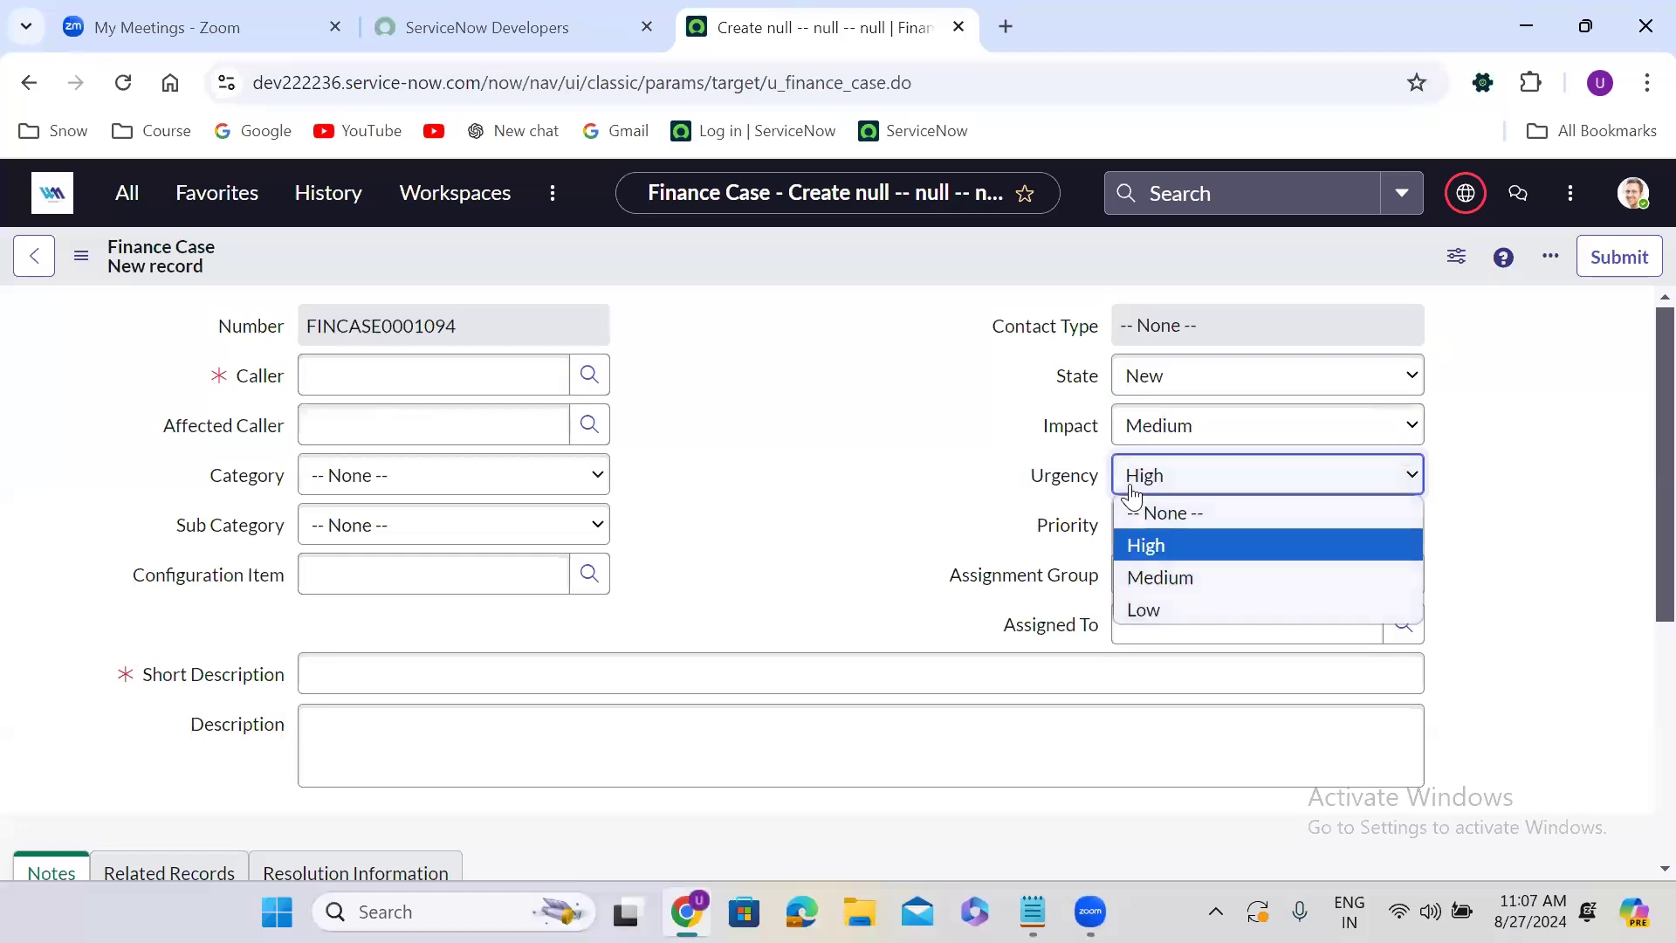
pyautogui.click(1168, 543)
pyautogui.click(1179, 477)
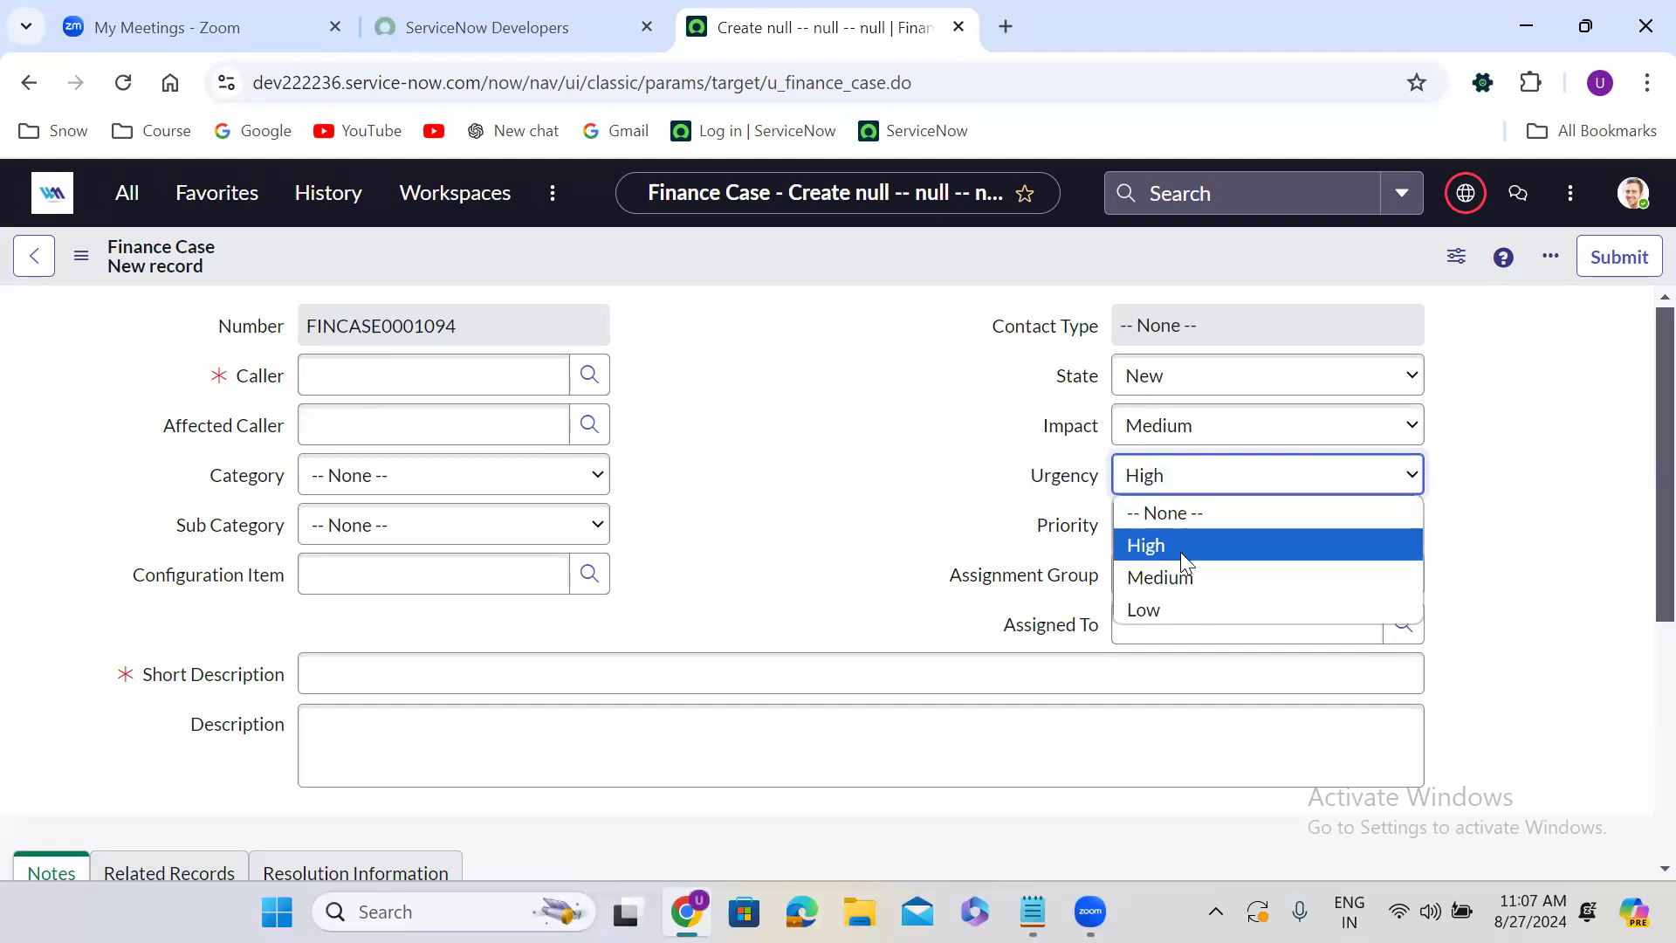
pyautogui.click(1180, 549)
pyautogui.click(1179, 475)
pyautogui.click(1189, 577)
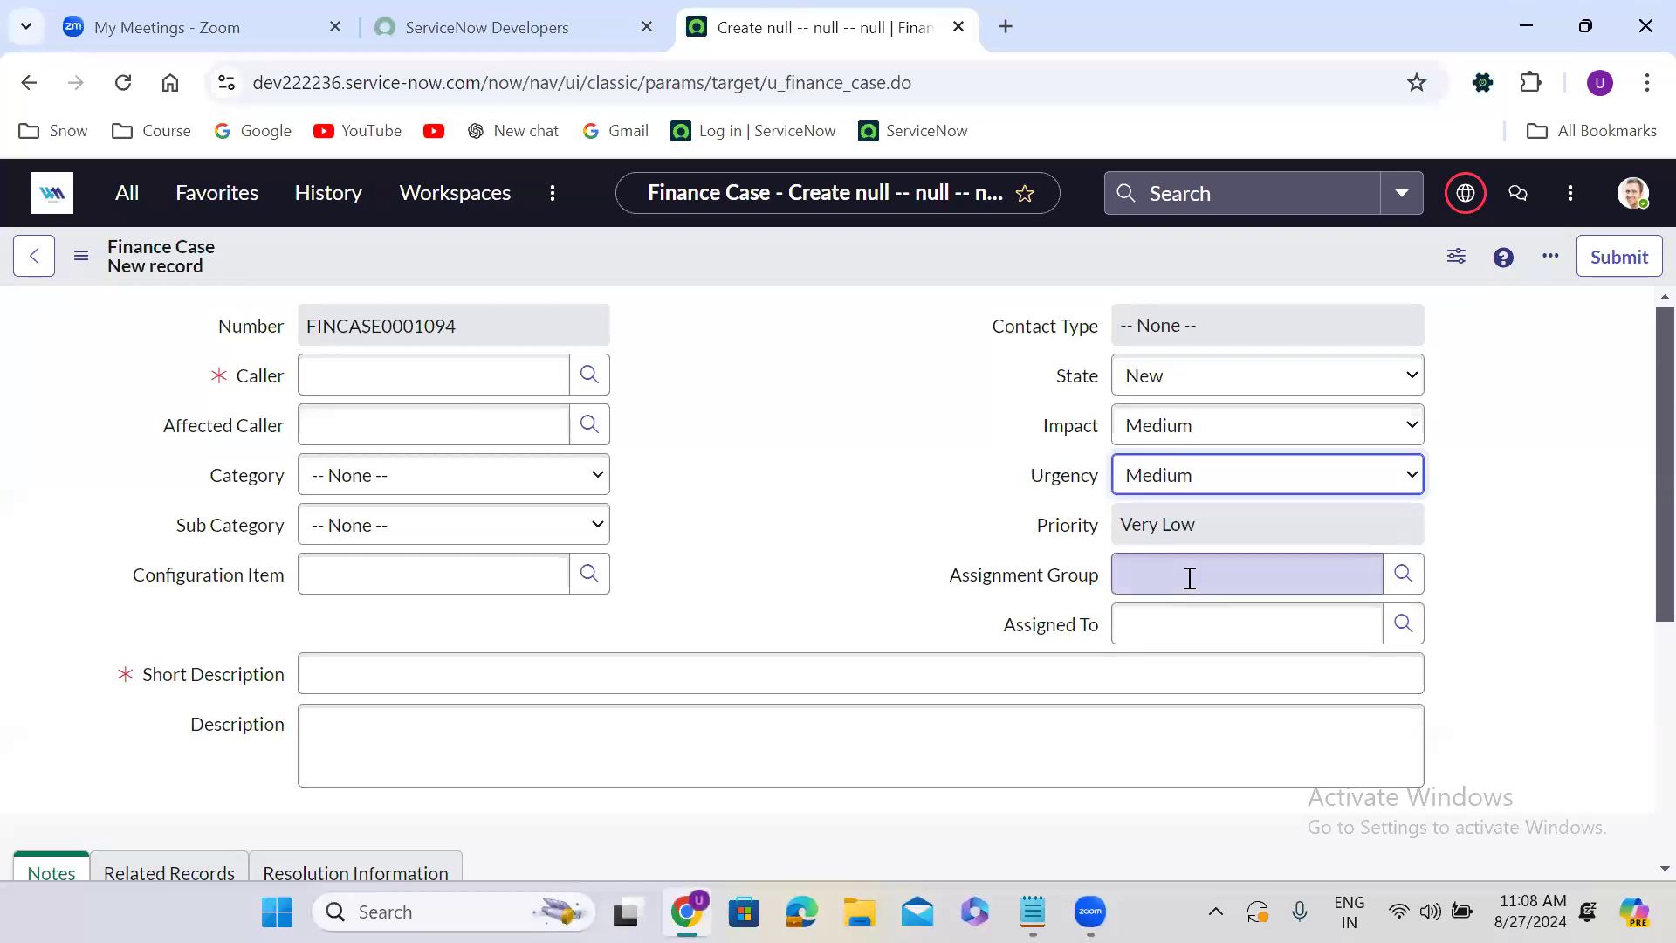
pyautogui.click(1171, 487)
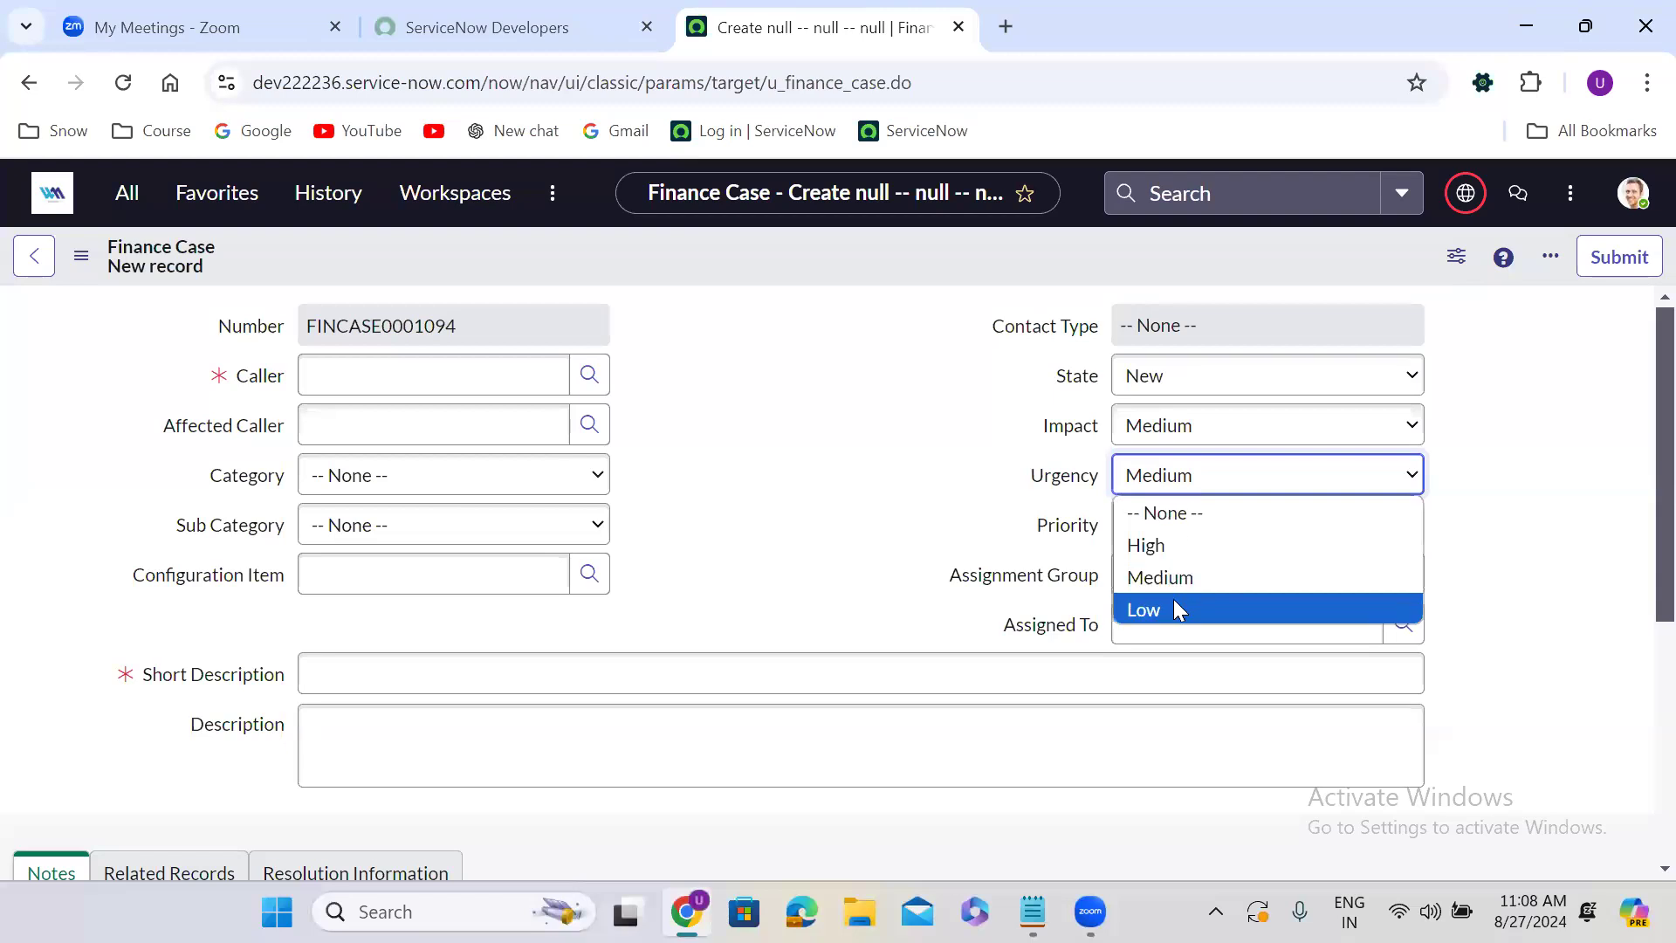
pyautogui.click(1173, 609)
pyautogui.click(1182, 470)
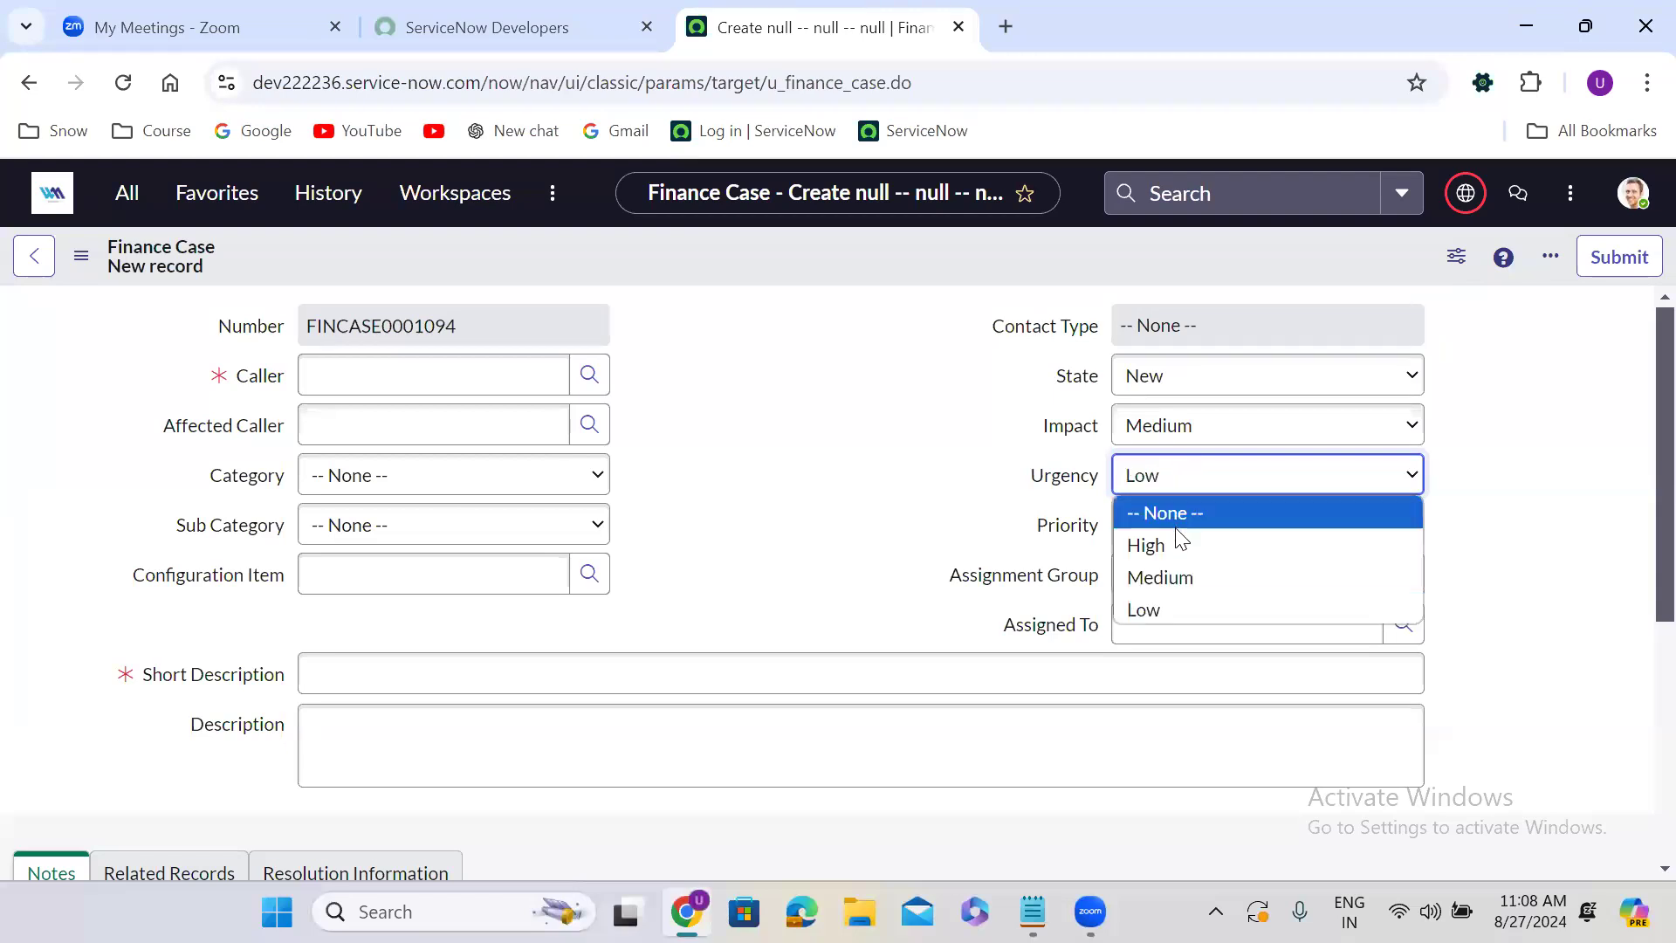
pyautogui.click(1175, 540)
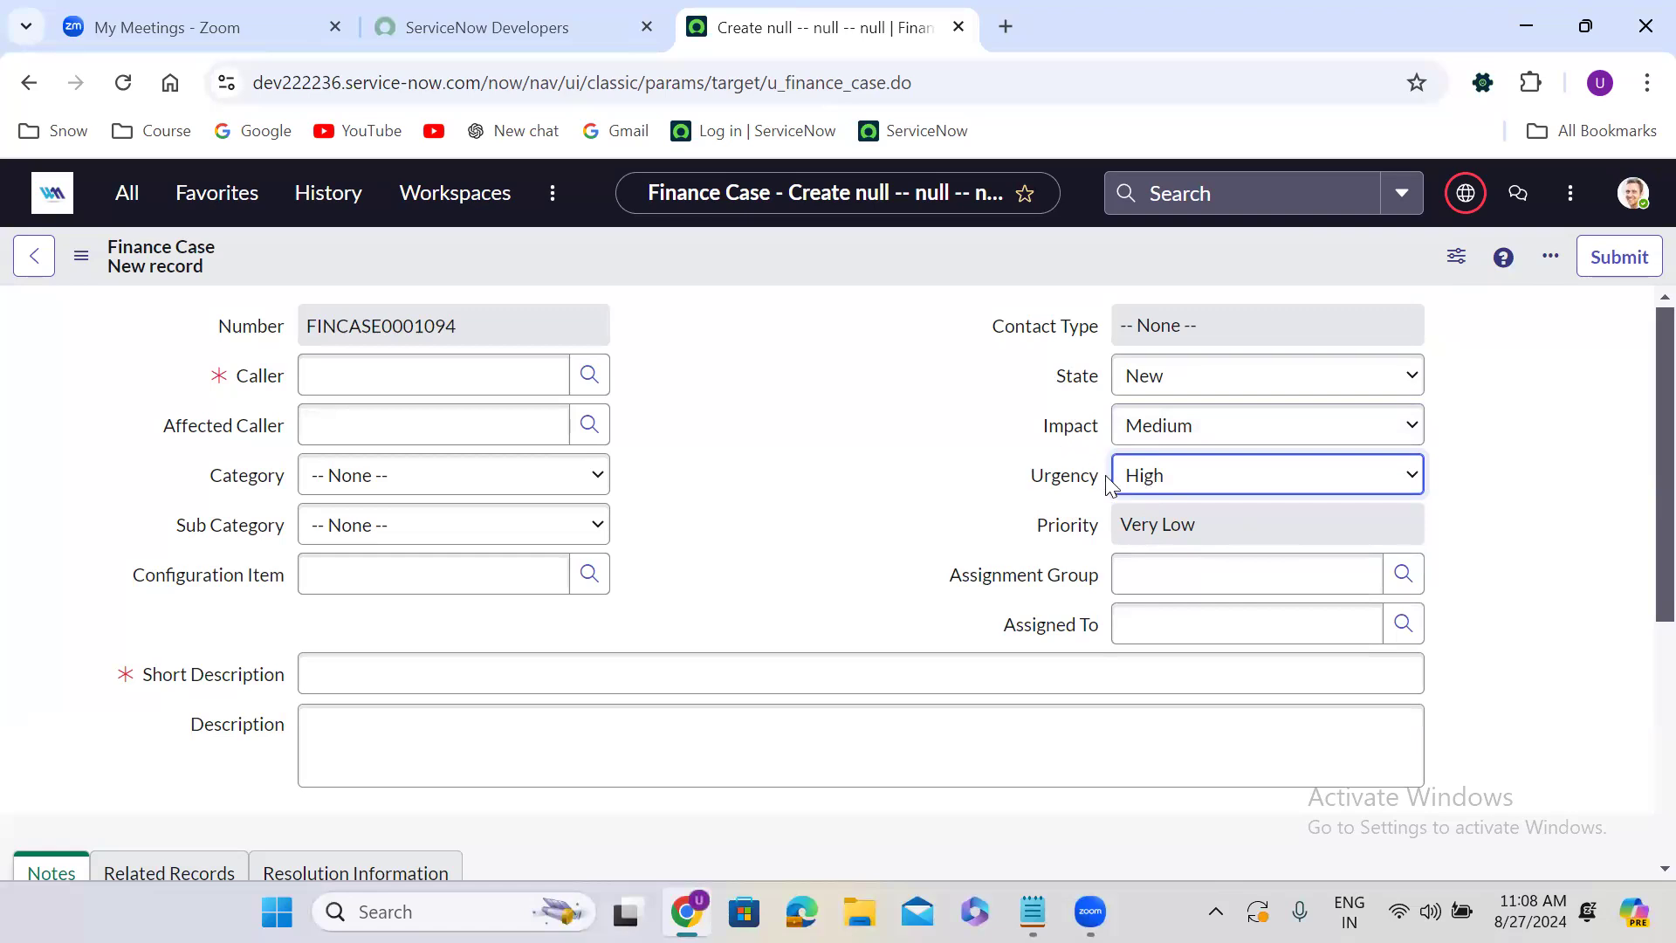
# Set the Finance Case's Impact to Low and its Urgency to High.
pyautogui.click(1171, 441)
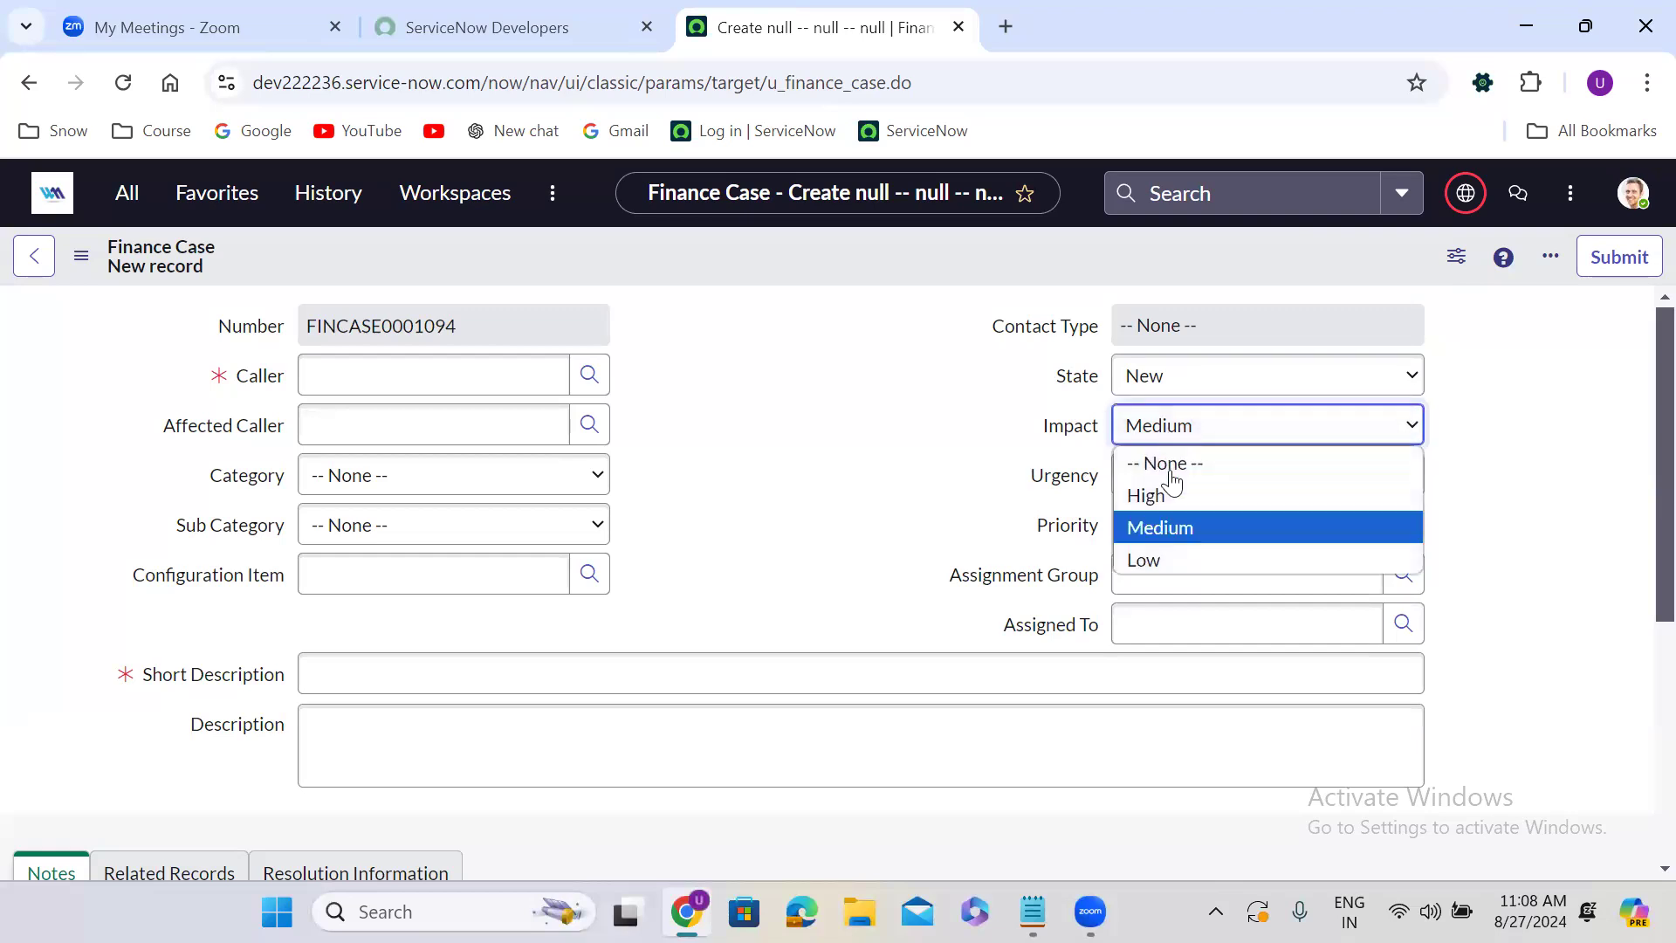
pyautogui.click(1171, 551)
pyautogui.click(1180, 495)
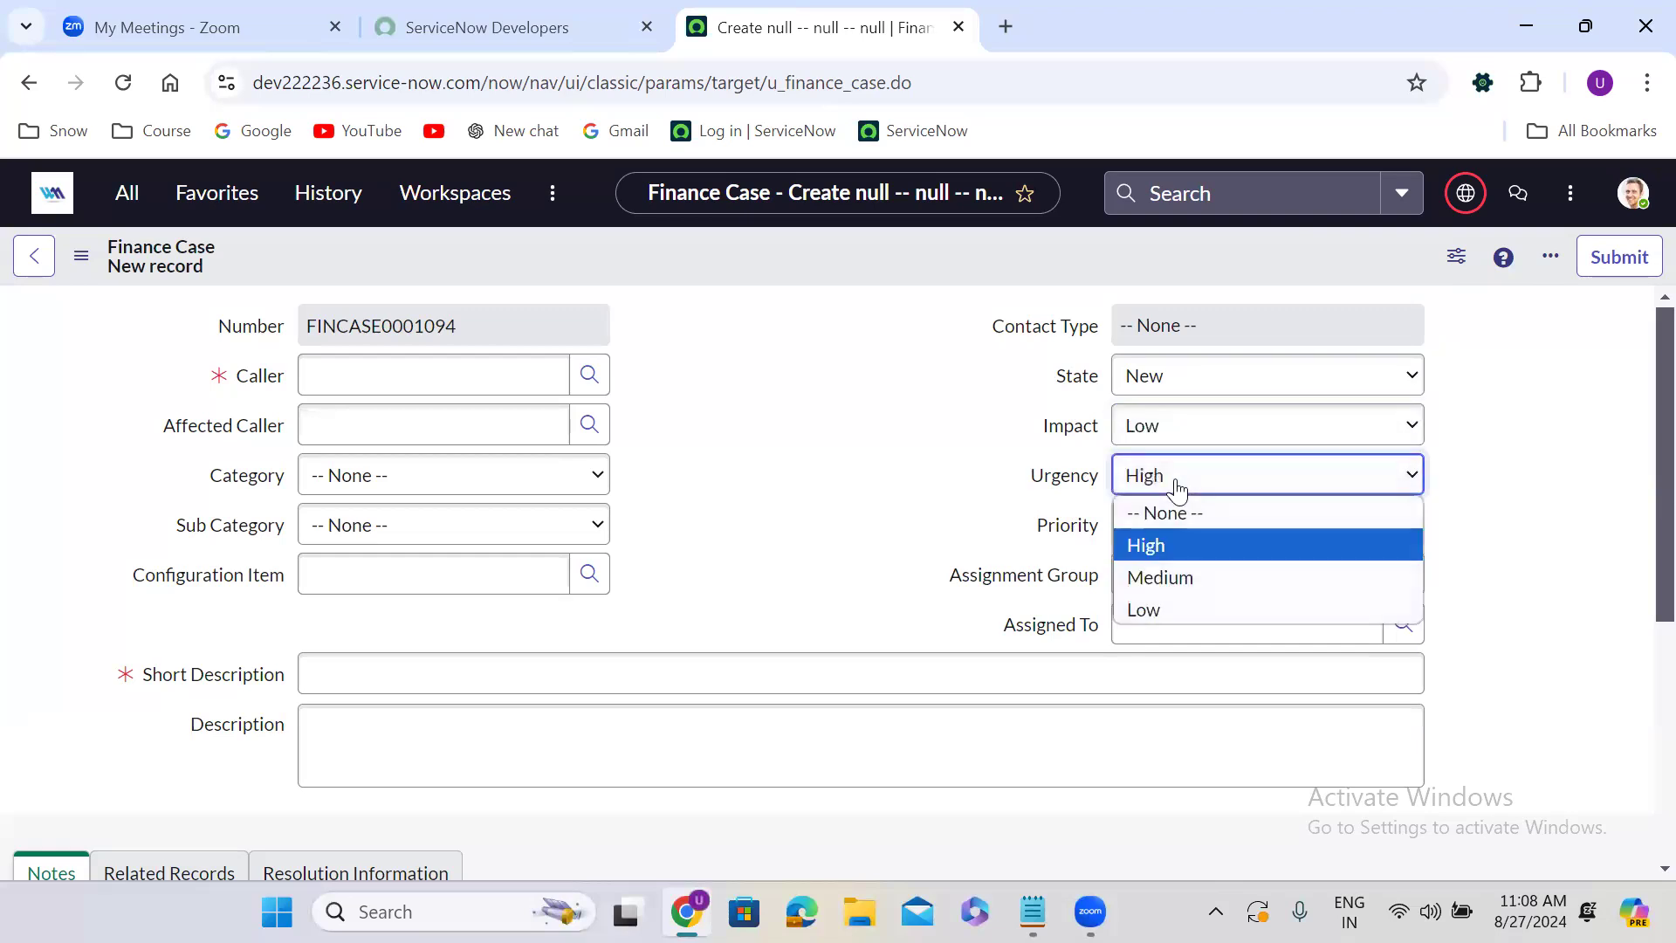
pyautogui.click(1165, 543)
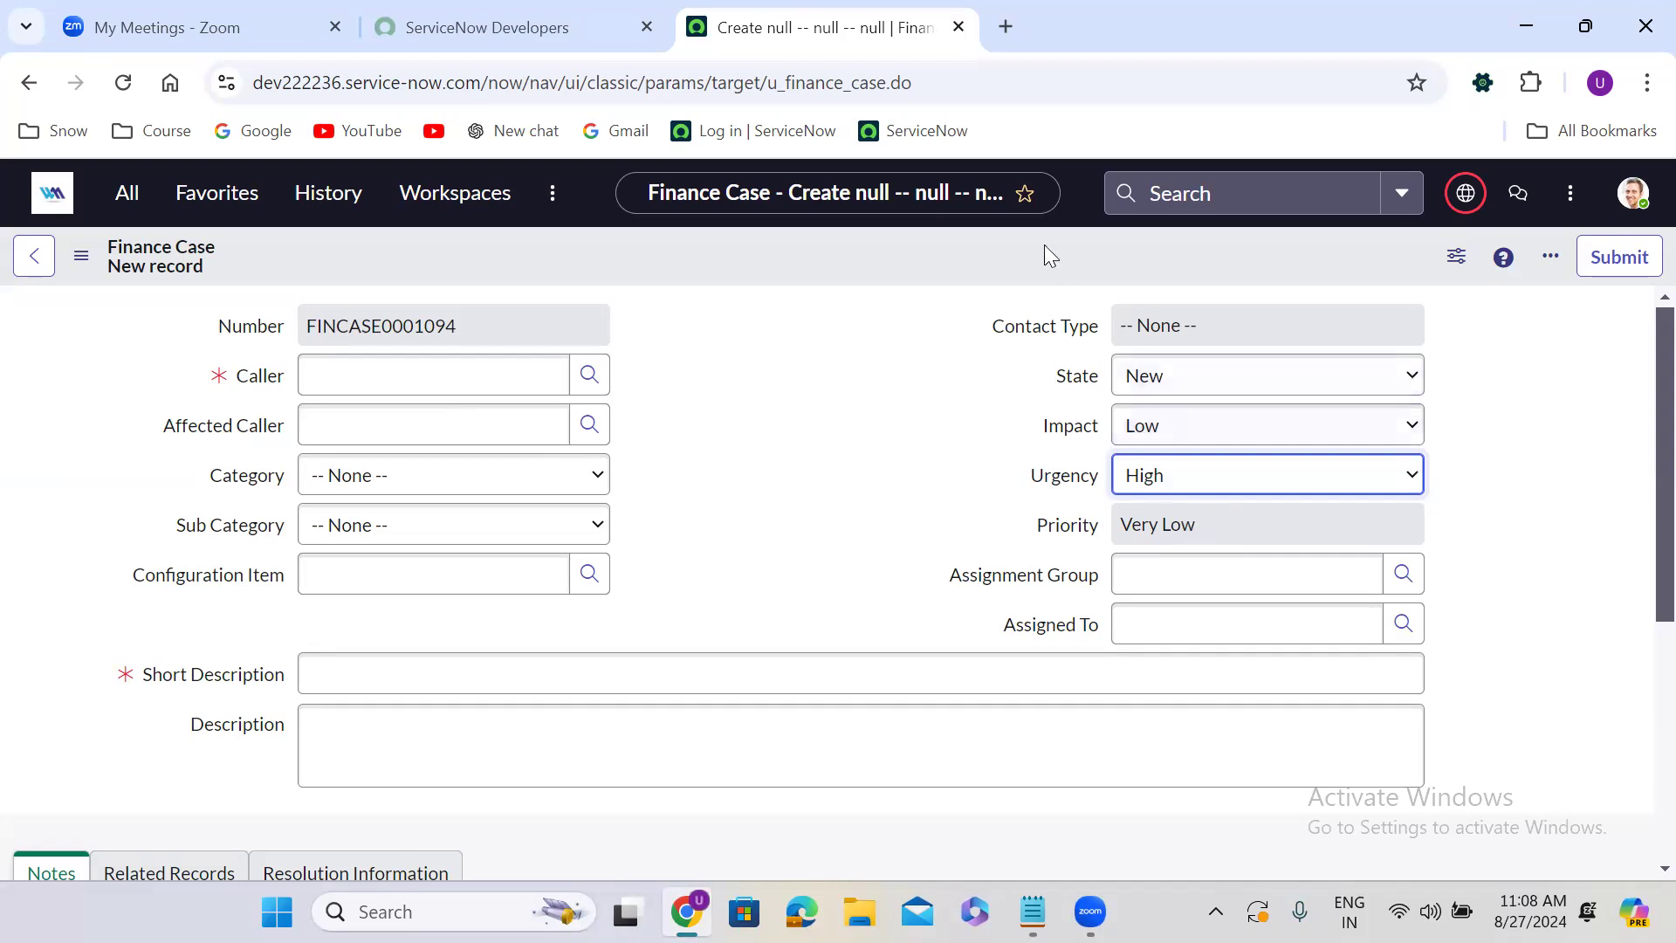
# Duplicate the Finance Case form tab and return to the original tab.
pyautogui.rightClick(824, 10)
pyautogui.click(975, 249)
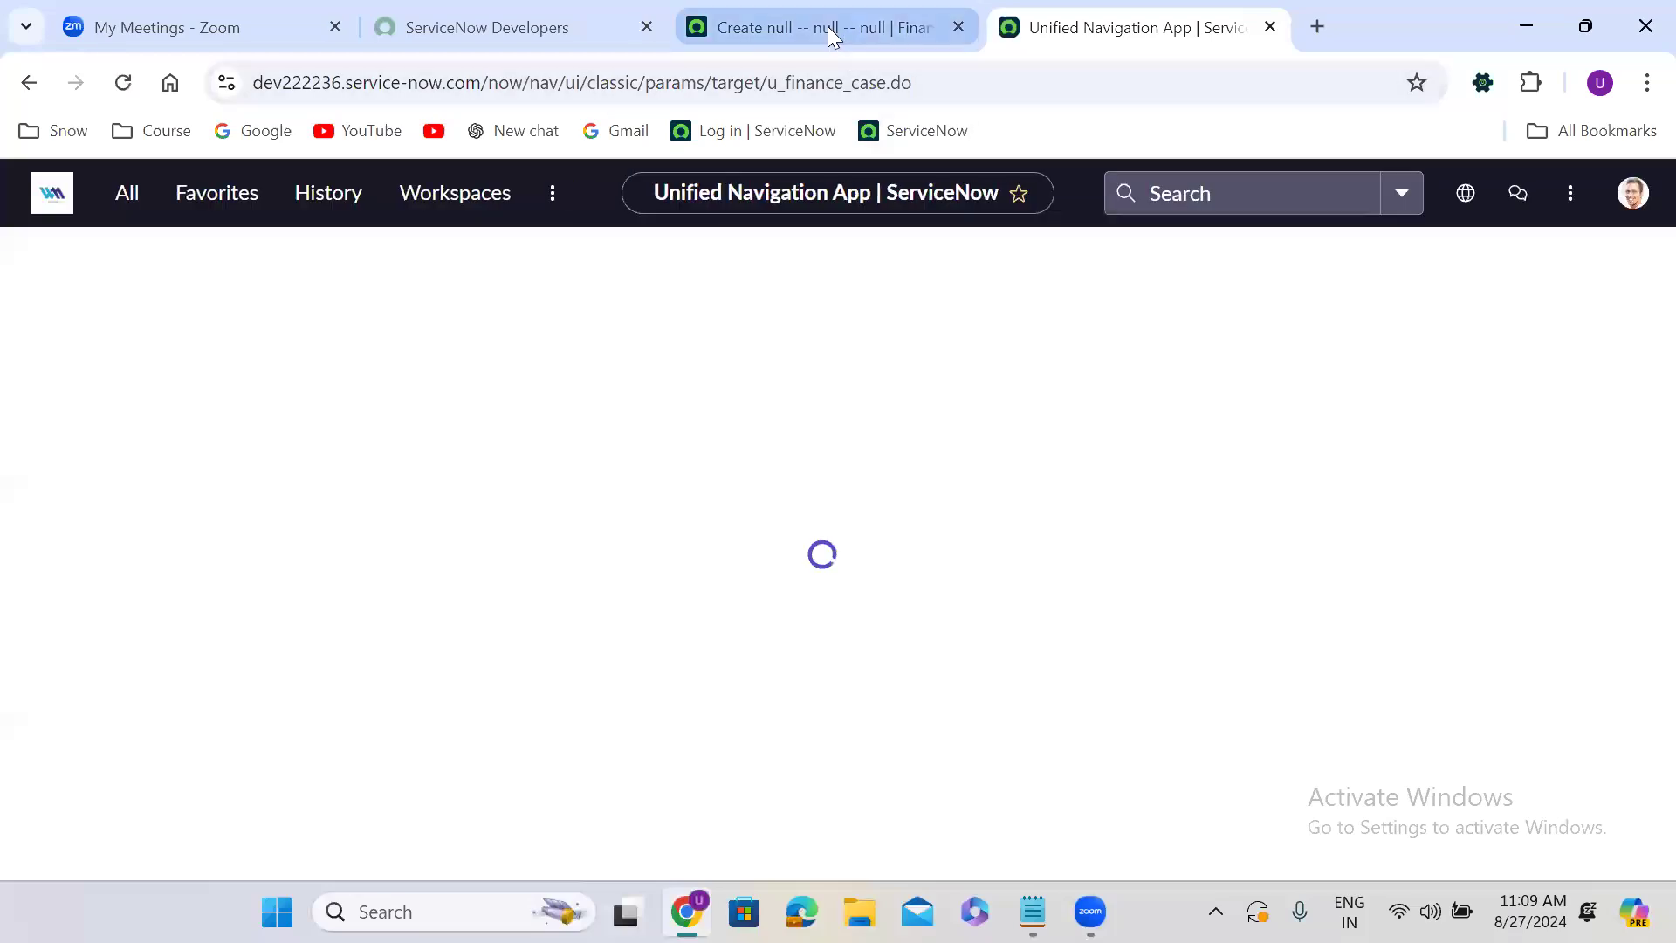
pyautogui.click(799, 17)
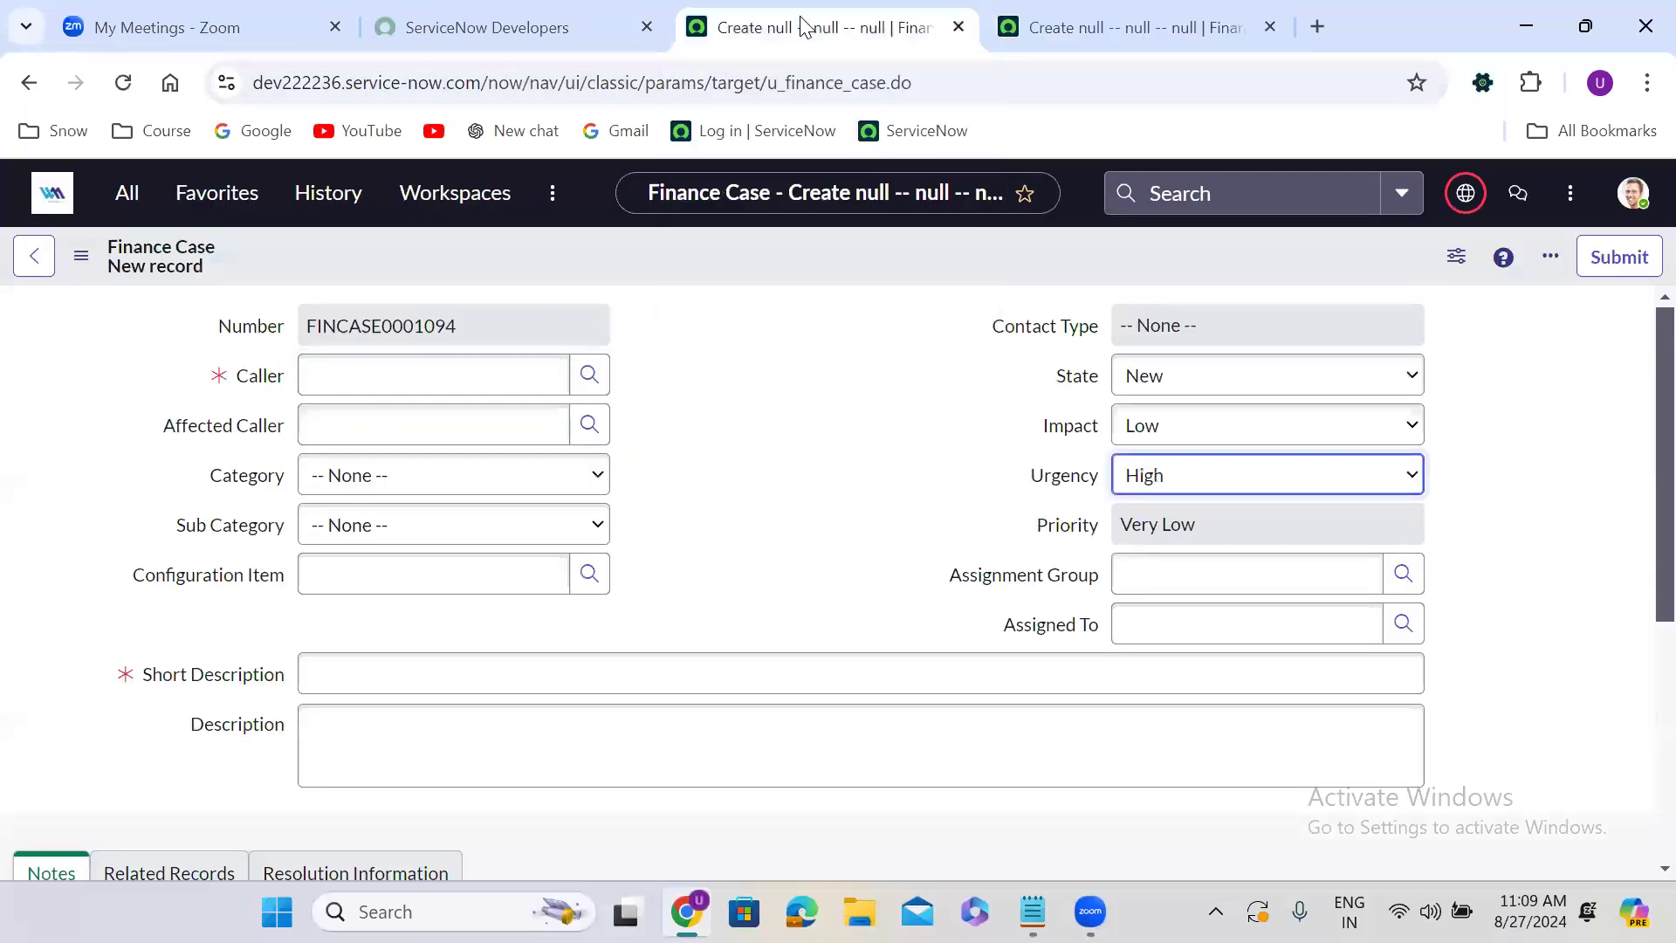
# Filter the navigator for tables and open the System Definition Tables module in a new tab.
pyautogui.click(127, 193)
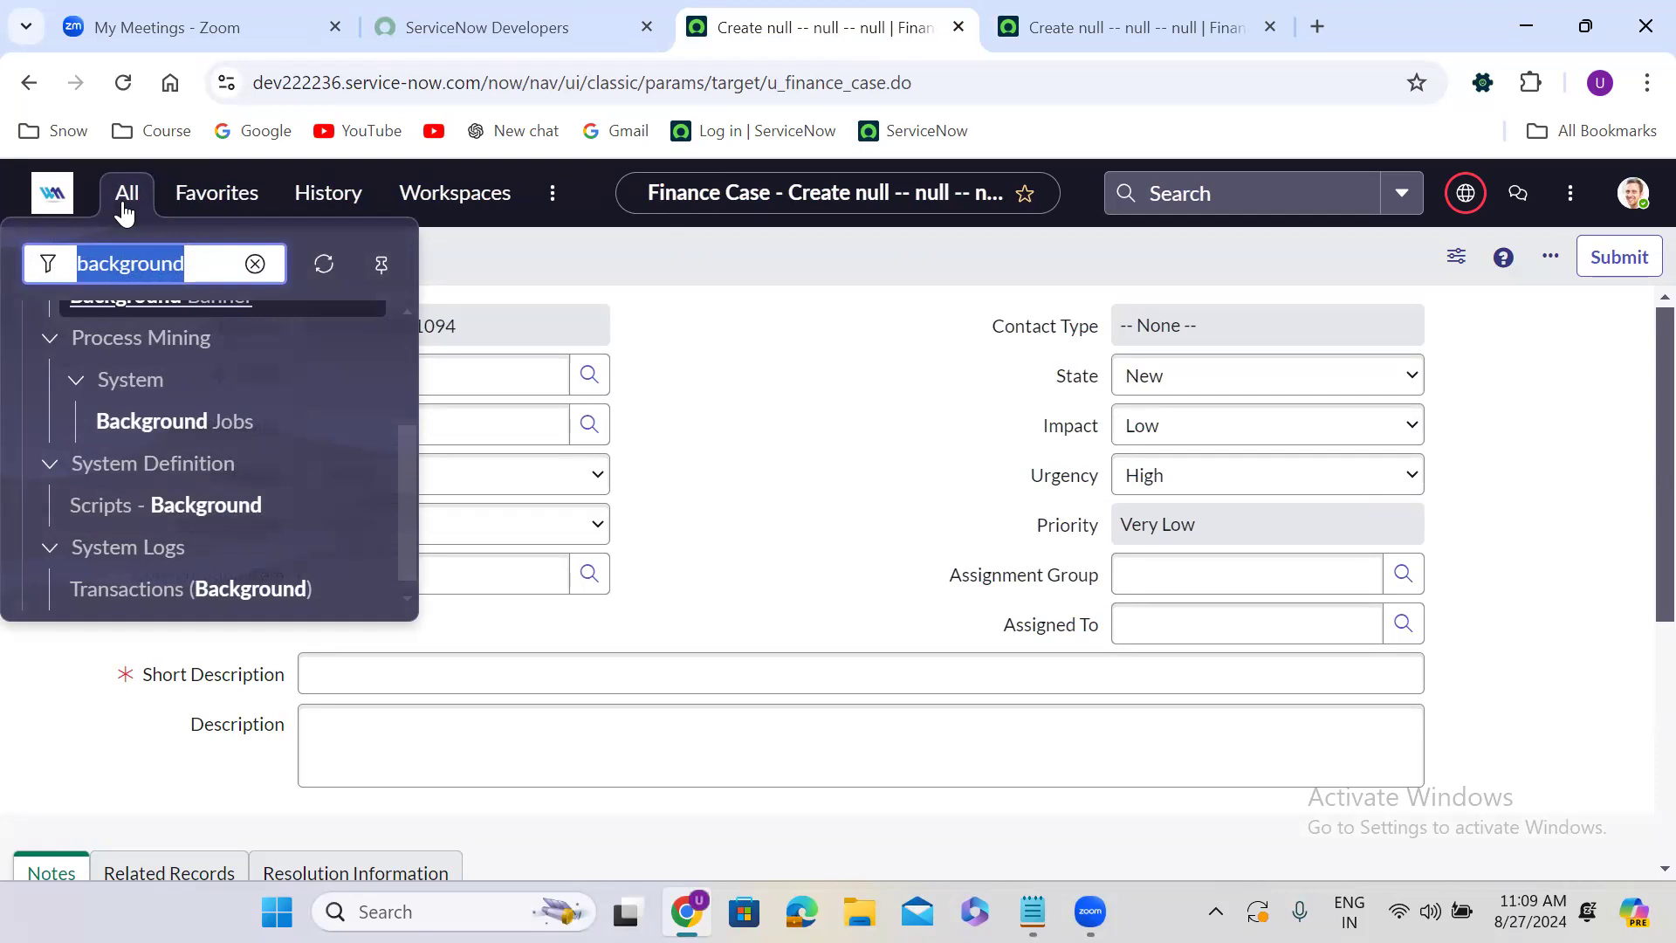
pyautogui.write('tables')
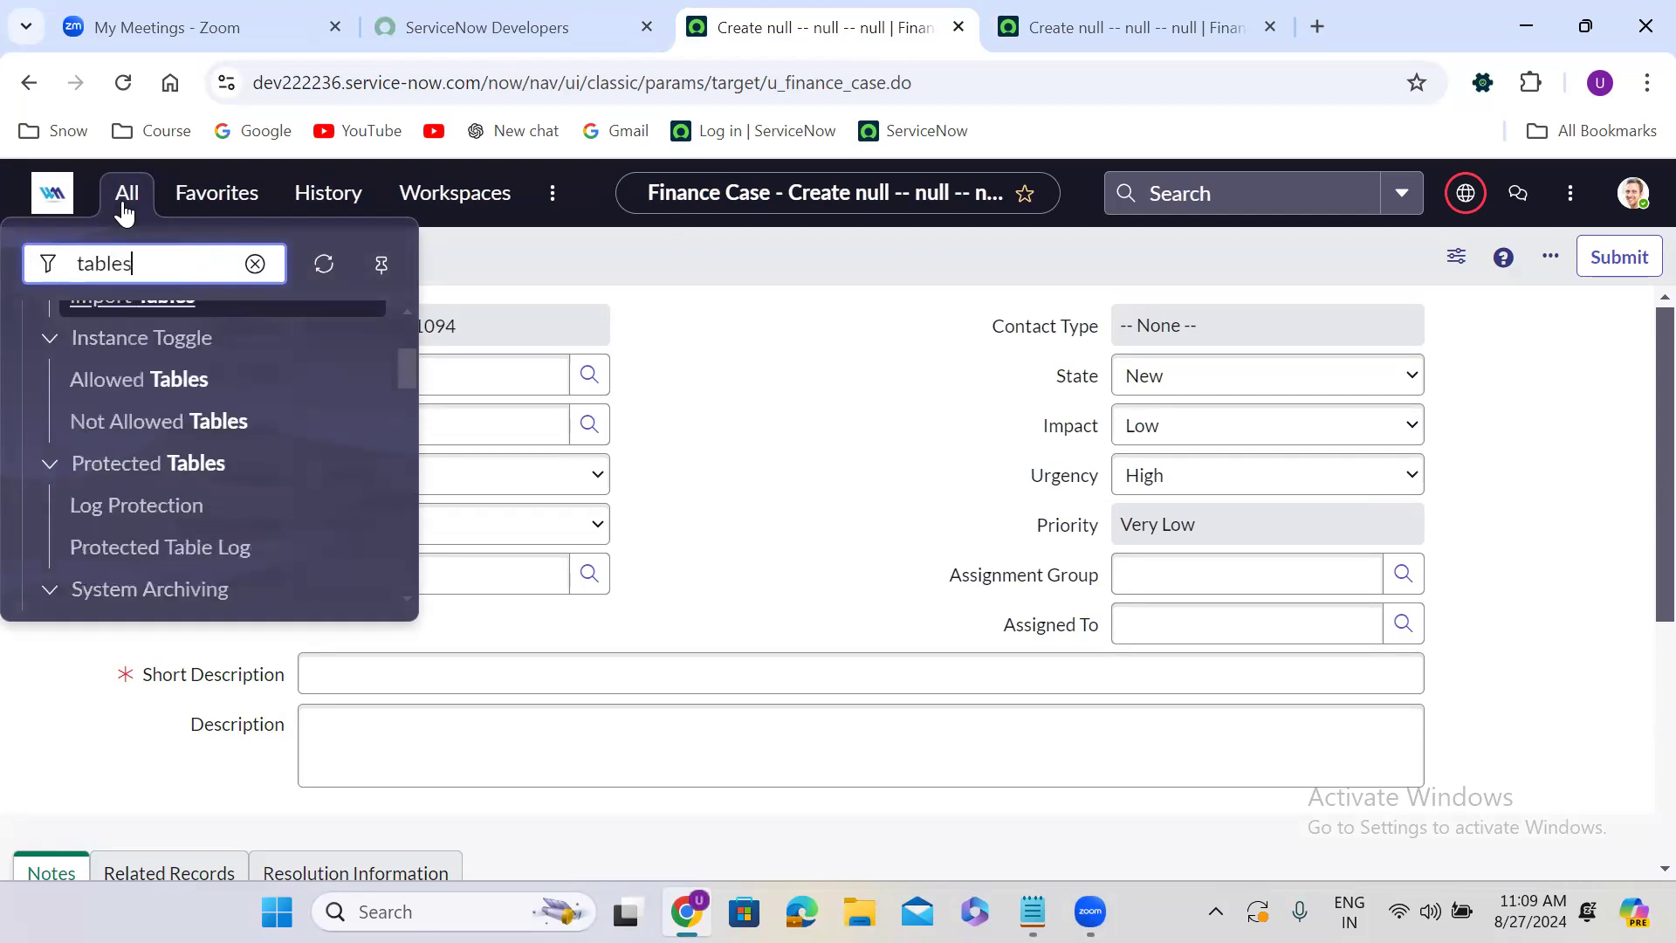
pyautogui.moveTo(405, 363); pyautogui.dragTo(408, 413)
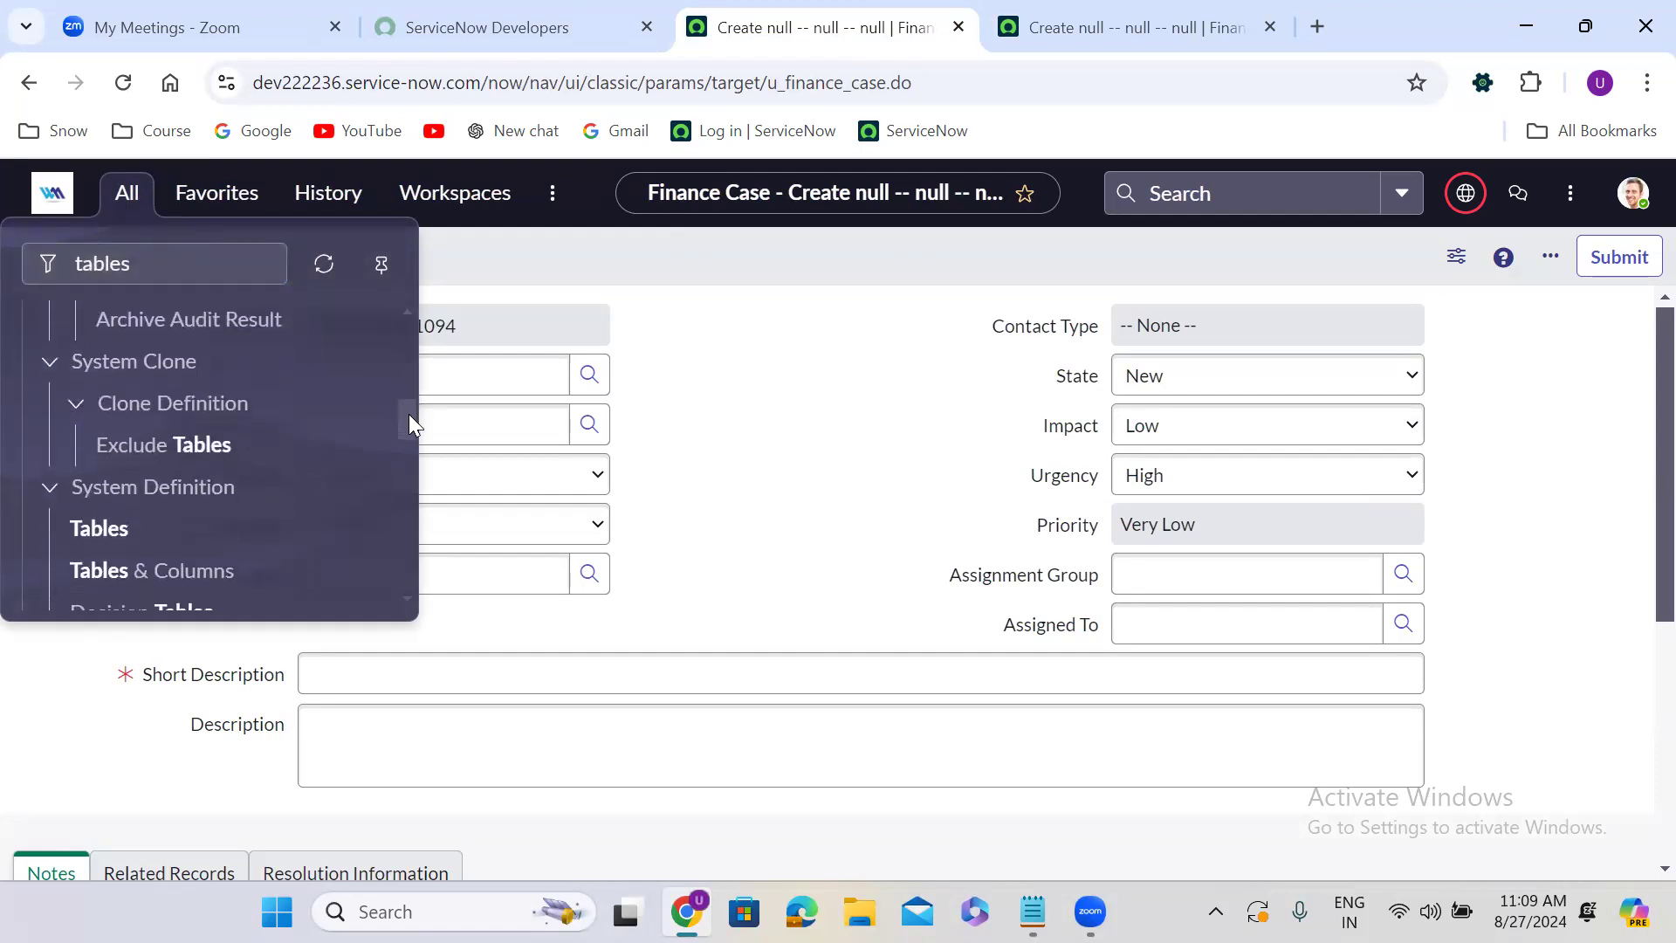
pyautogui.middleClick(105, 535)
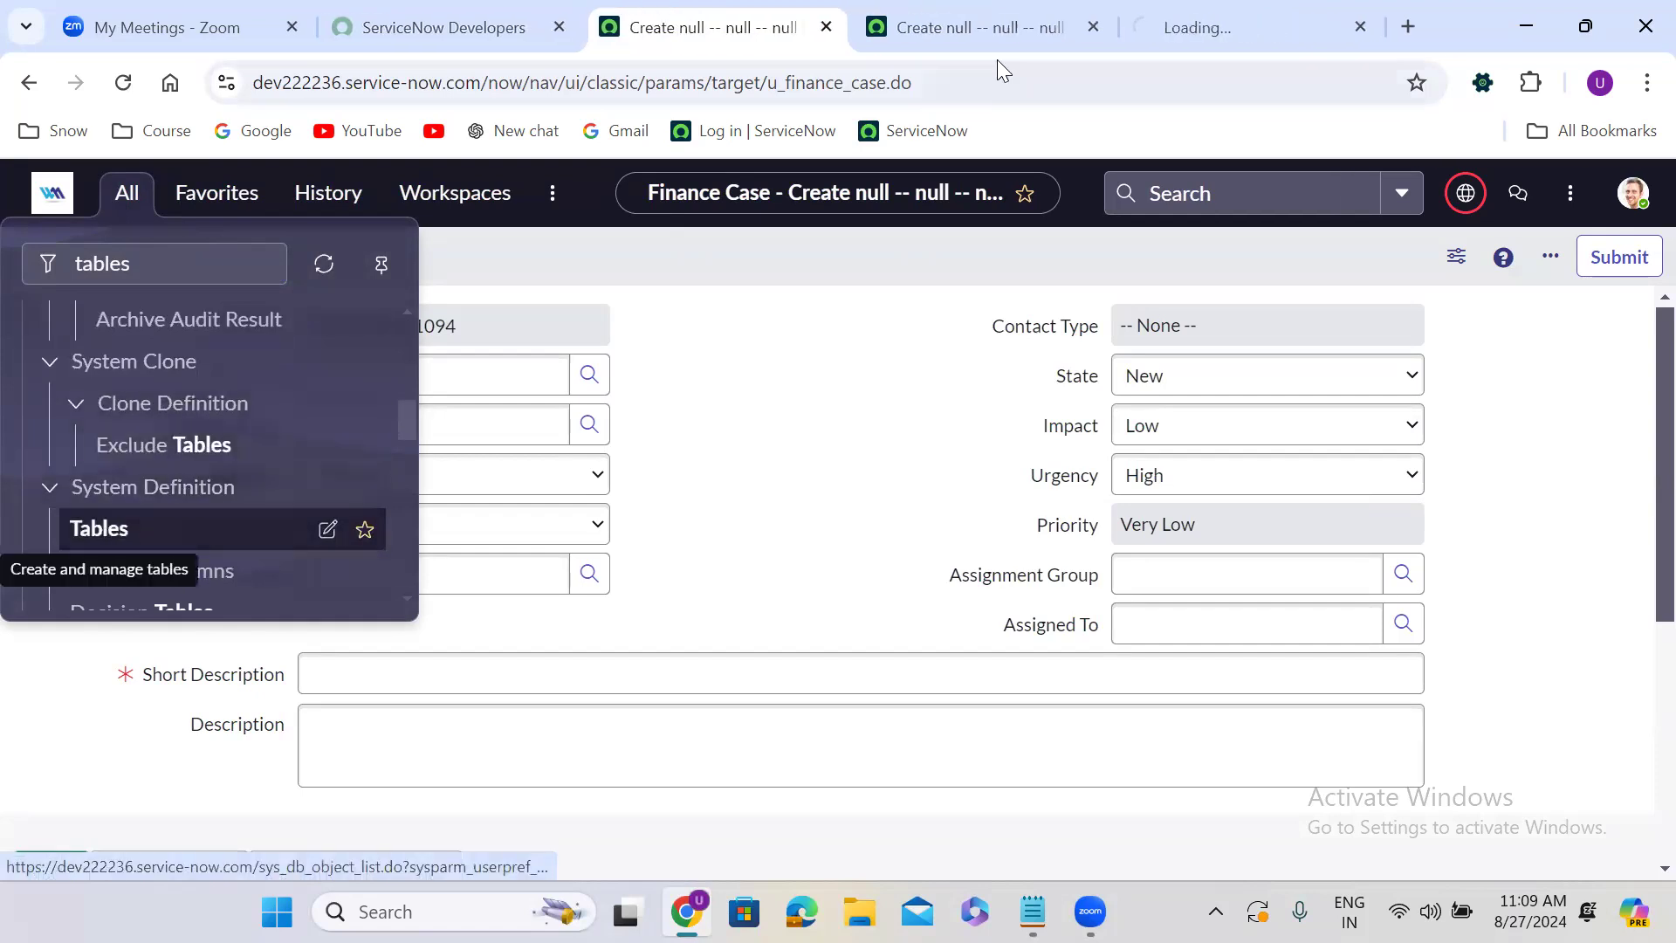
pyautogui.click(1192, 19)
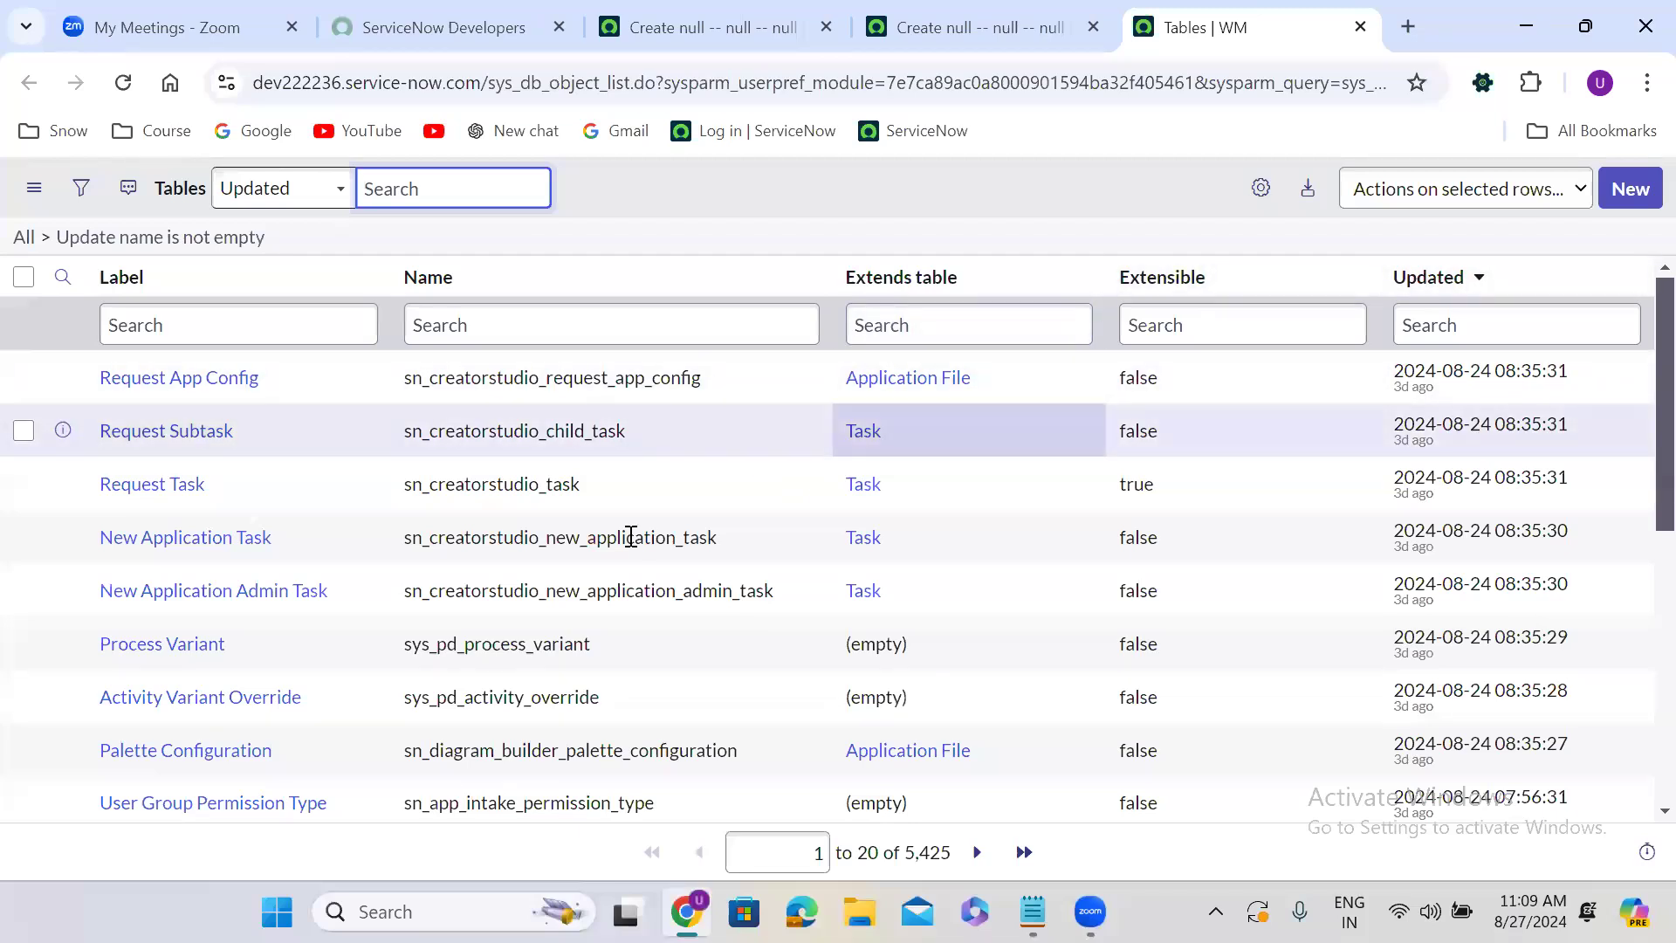
# Filter the tables list by label Finance case and open the Finance Case table definition in a new tab.
pyautogui.click(267, 325)
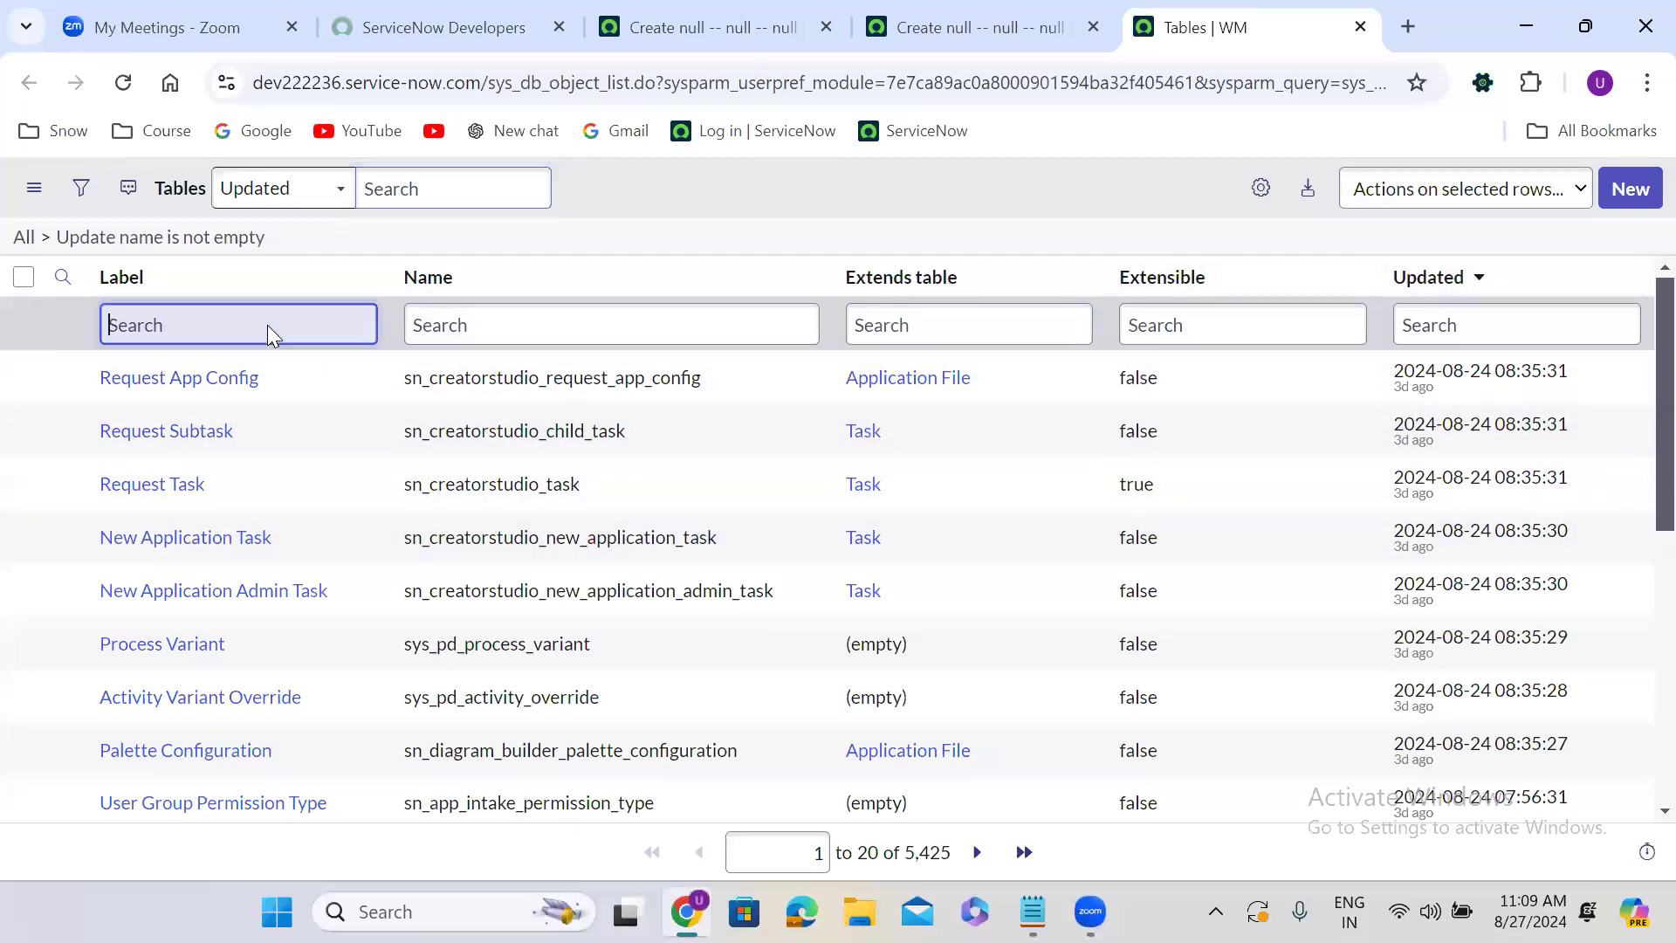
pyautogui.write('Finance case')
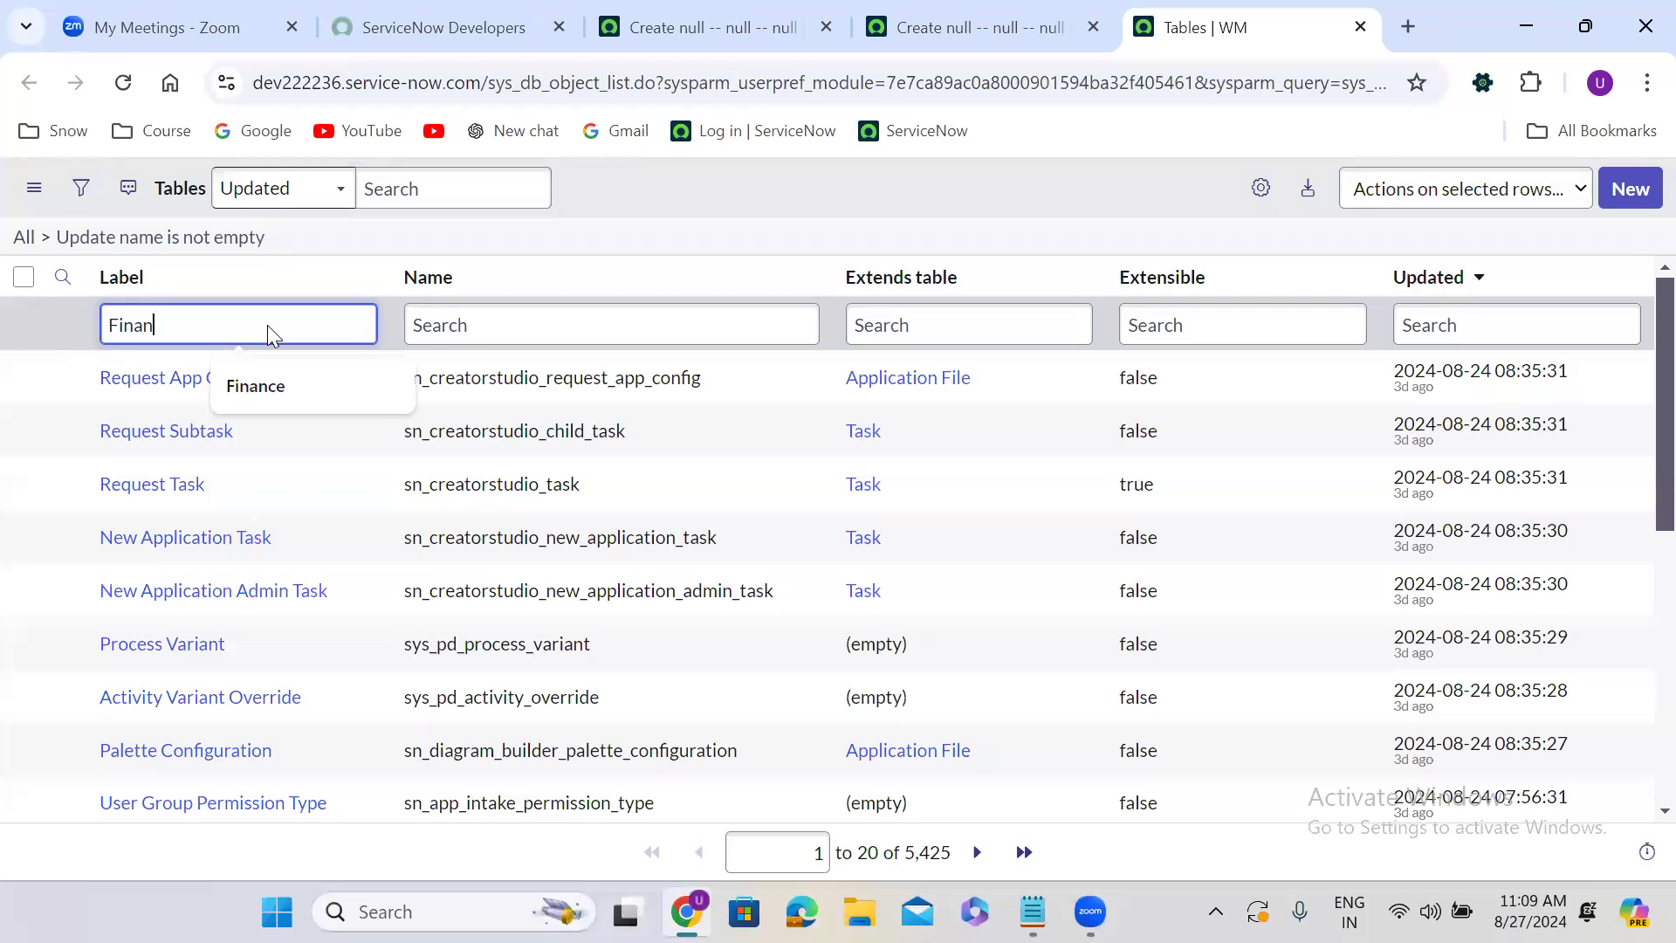
pyautogui.press('Return')
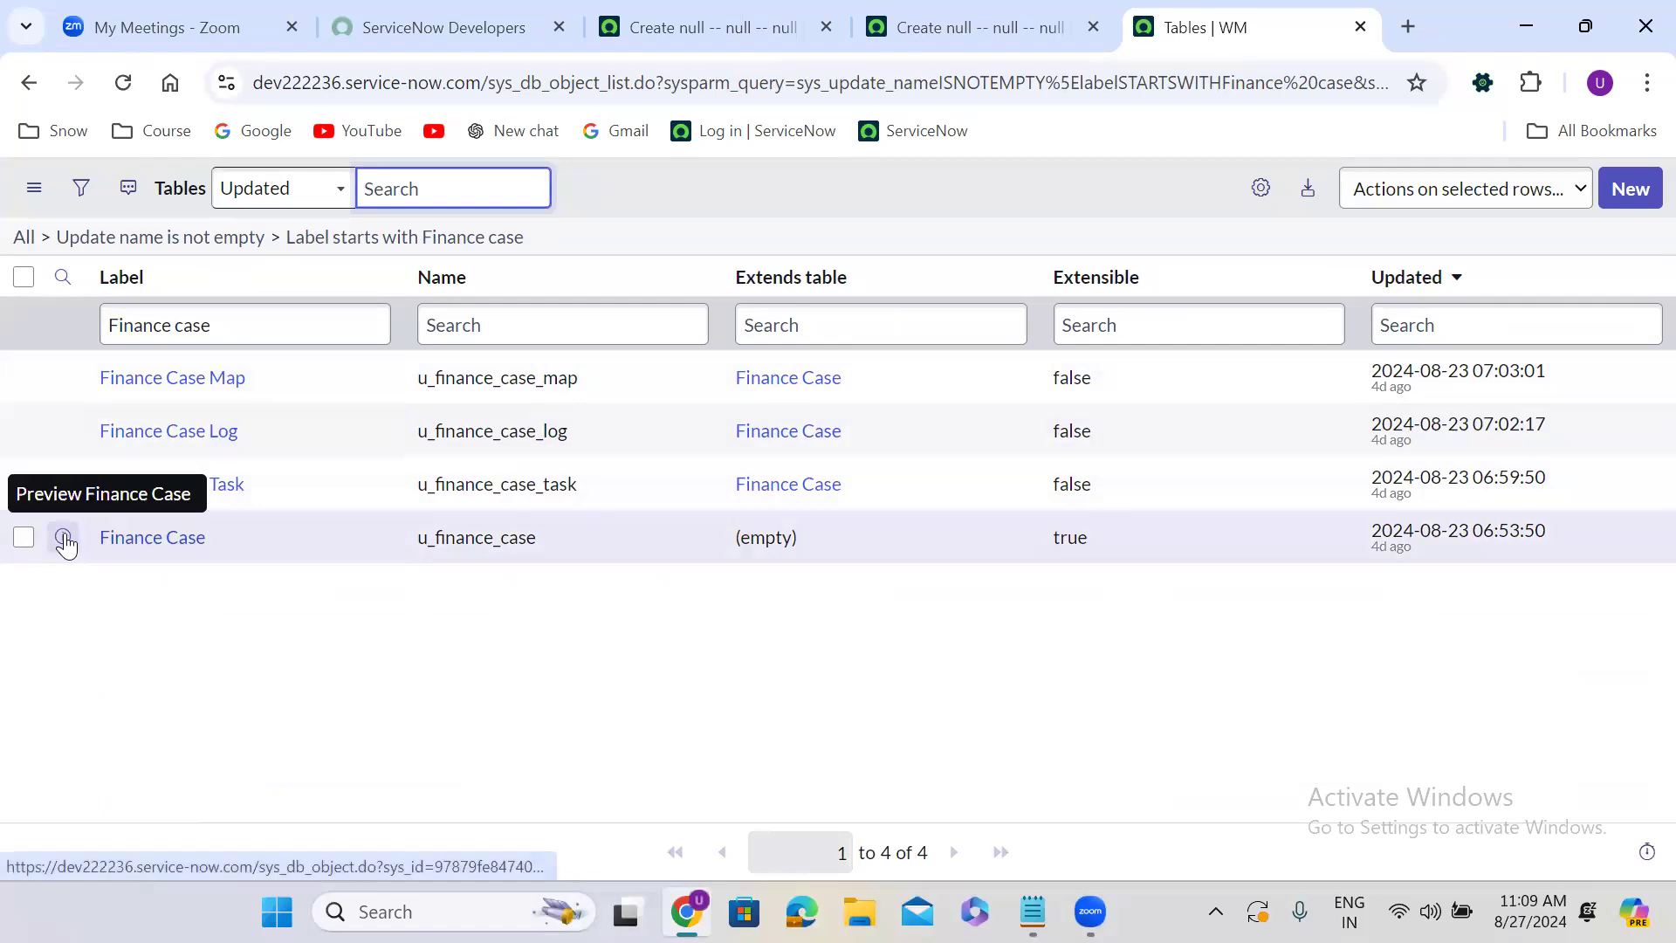
pyautogui.rightClick(64, 538)
pyautogui.click(200, 219)
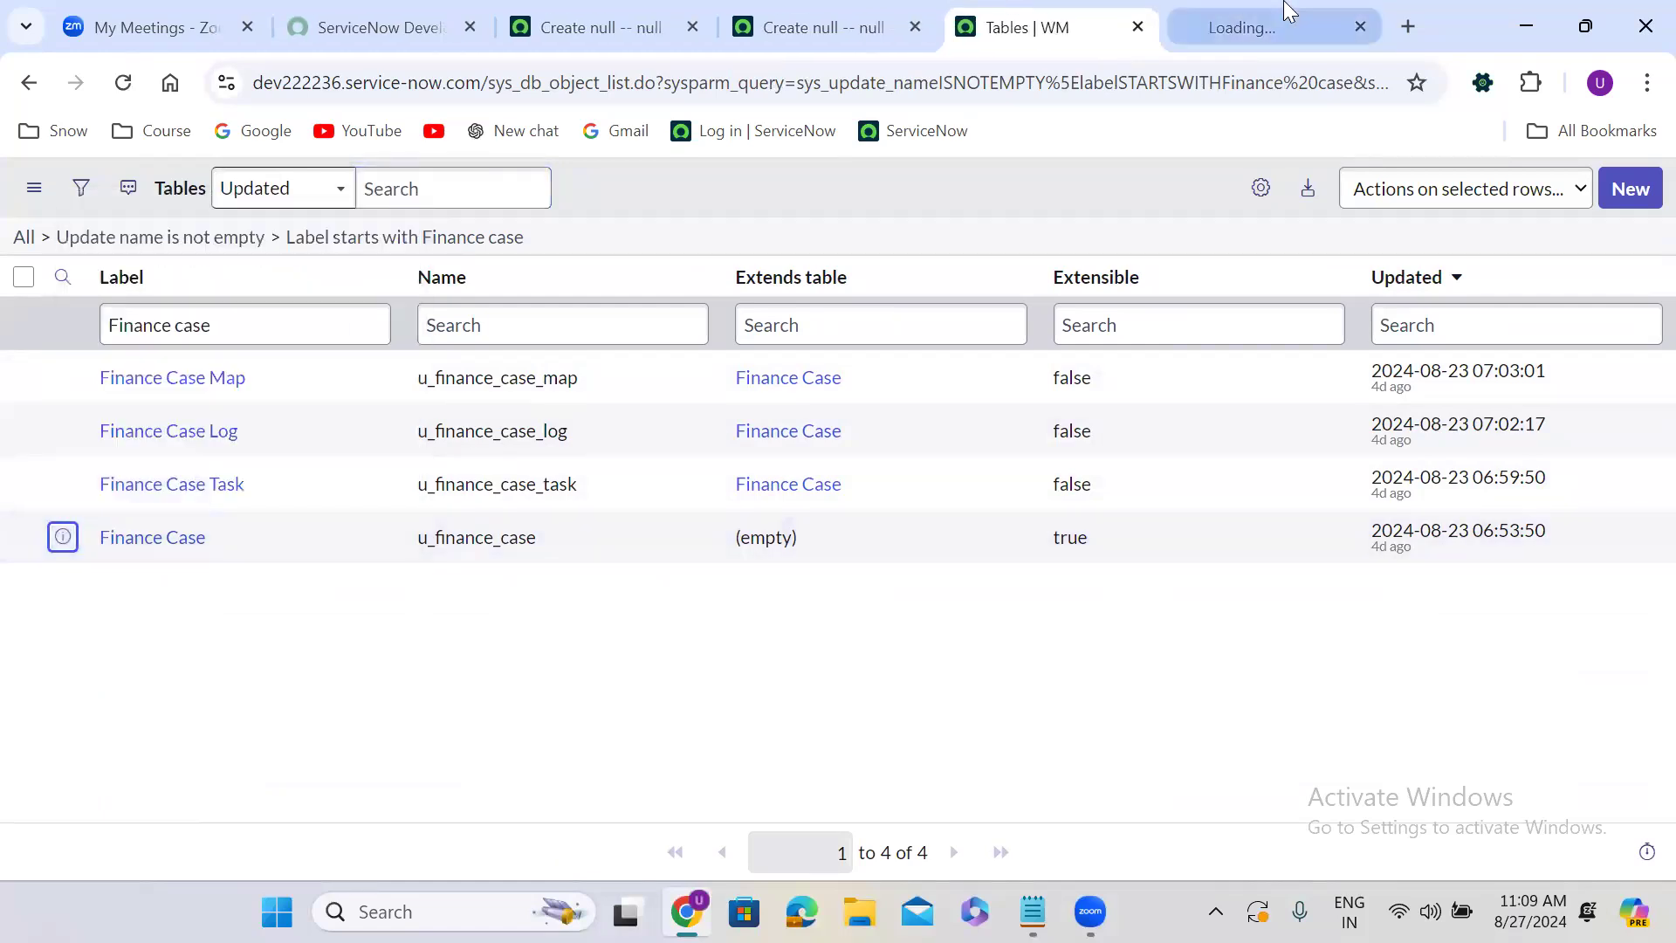
pyautogui.click(1208, 4)
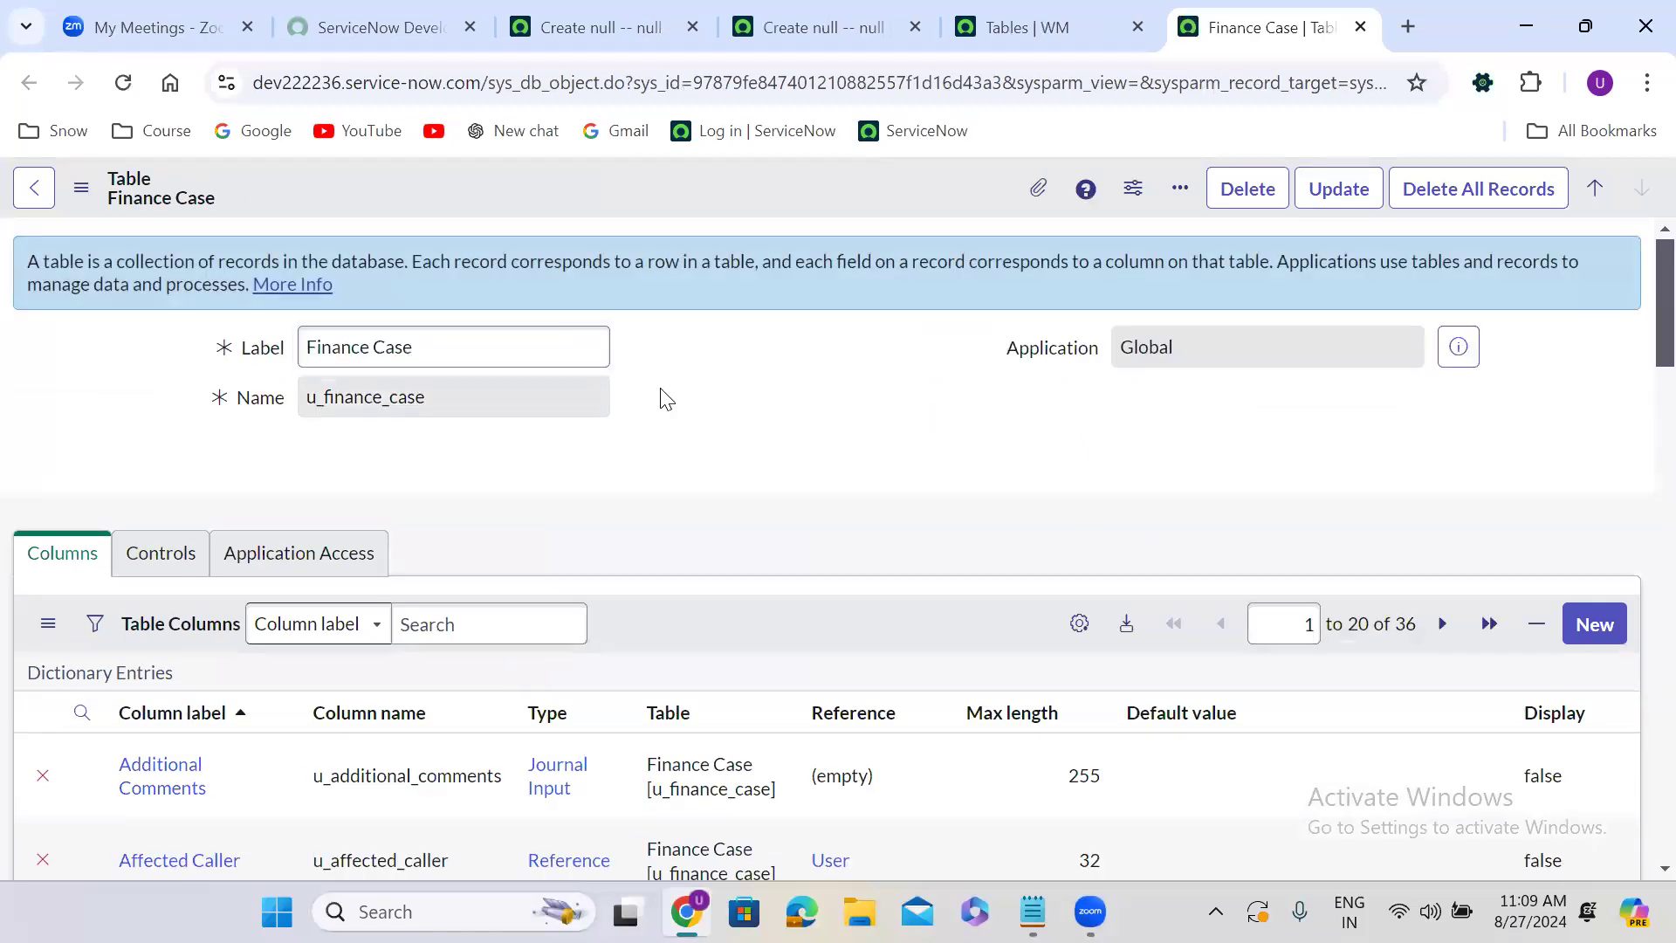
pyautogui.scroll(-1, 666, 399)
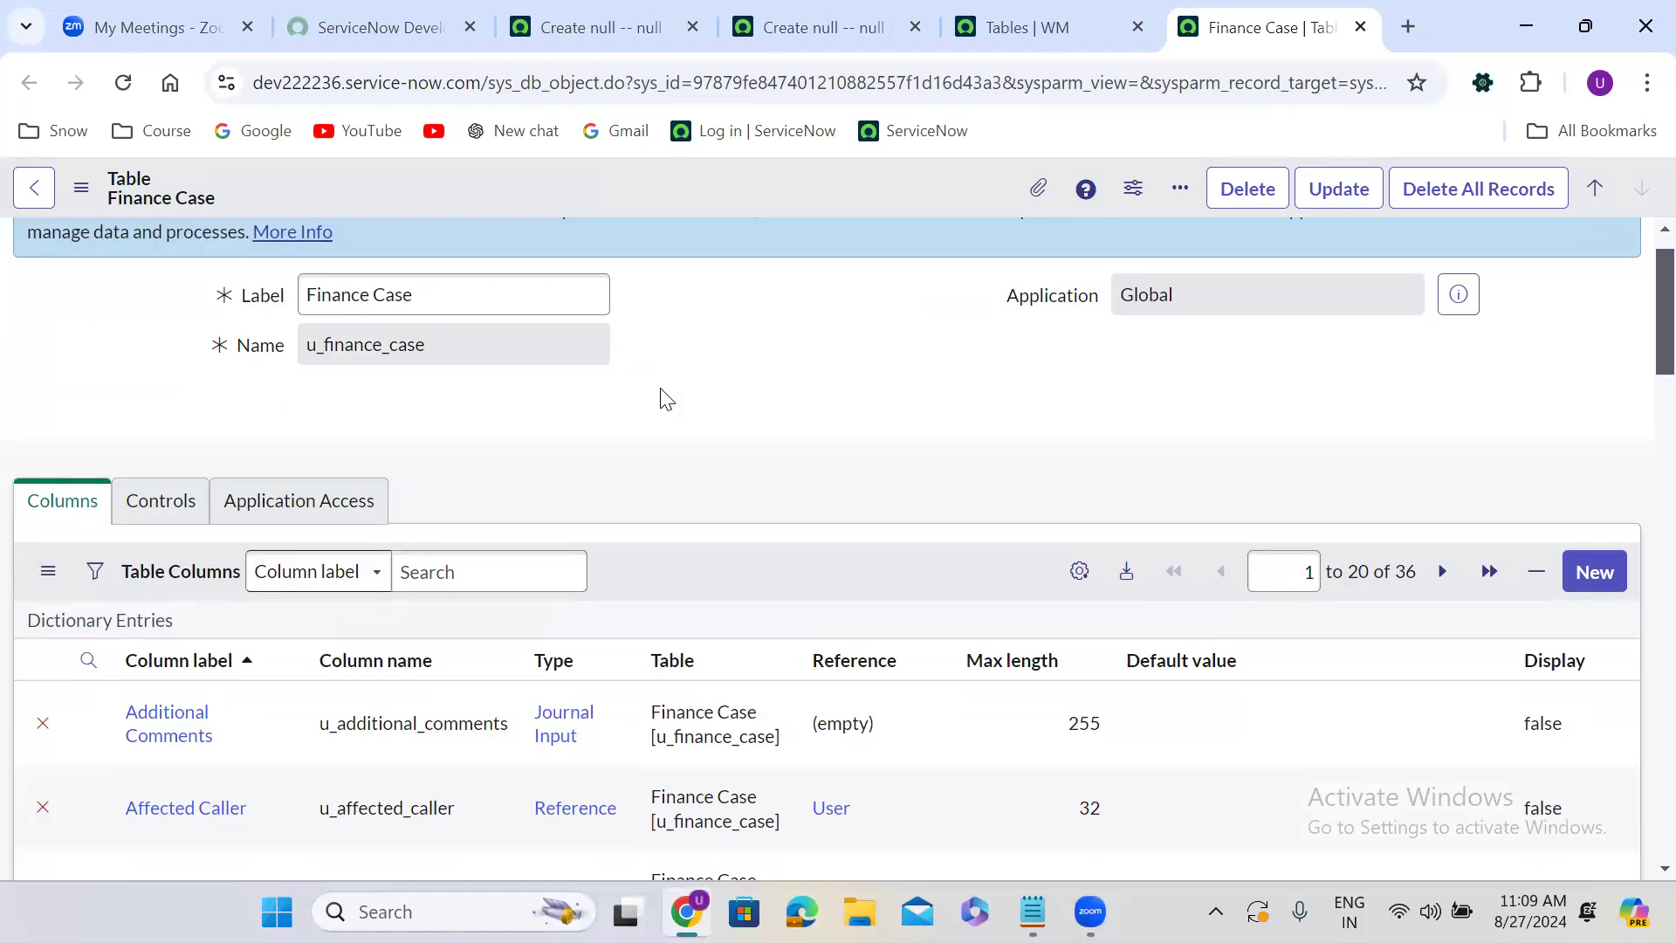
# Scroll through the Finance Case table's column list to review its fields.
pyautogui.scroll(-7, 666, 399)
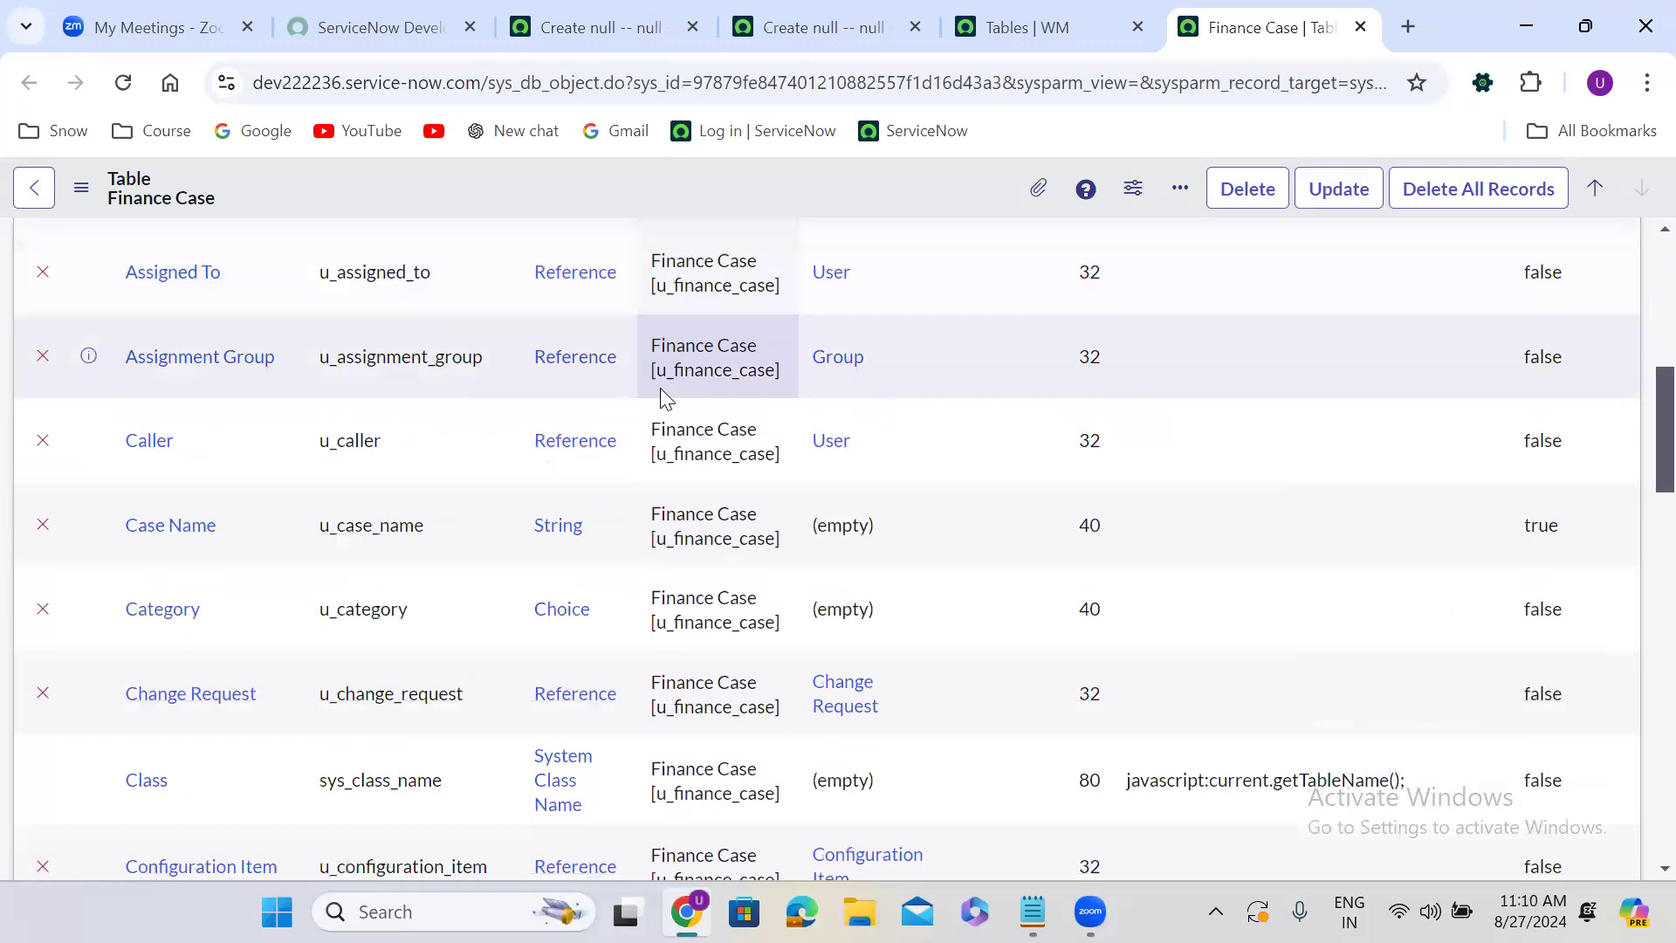
pyautogui.scroll(-10, 660, 388)
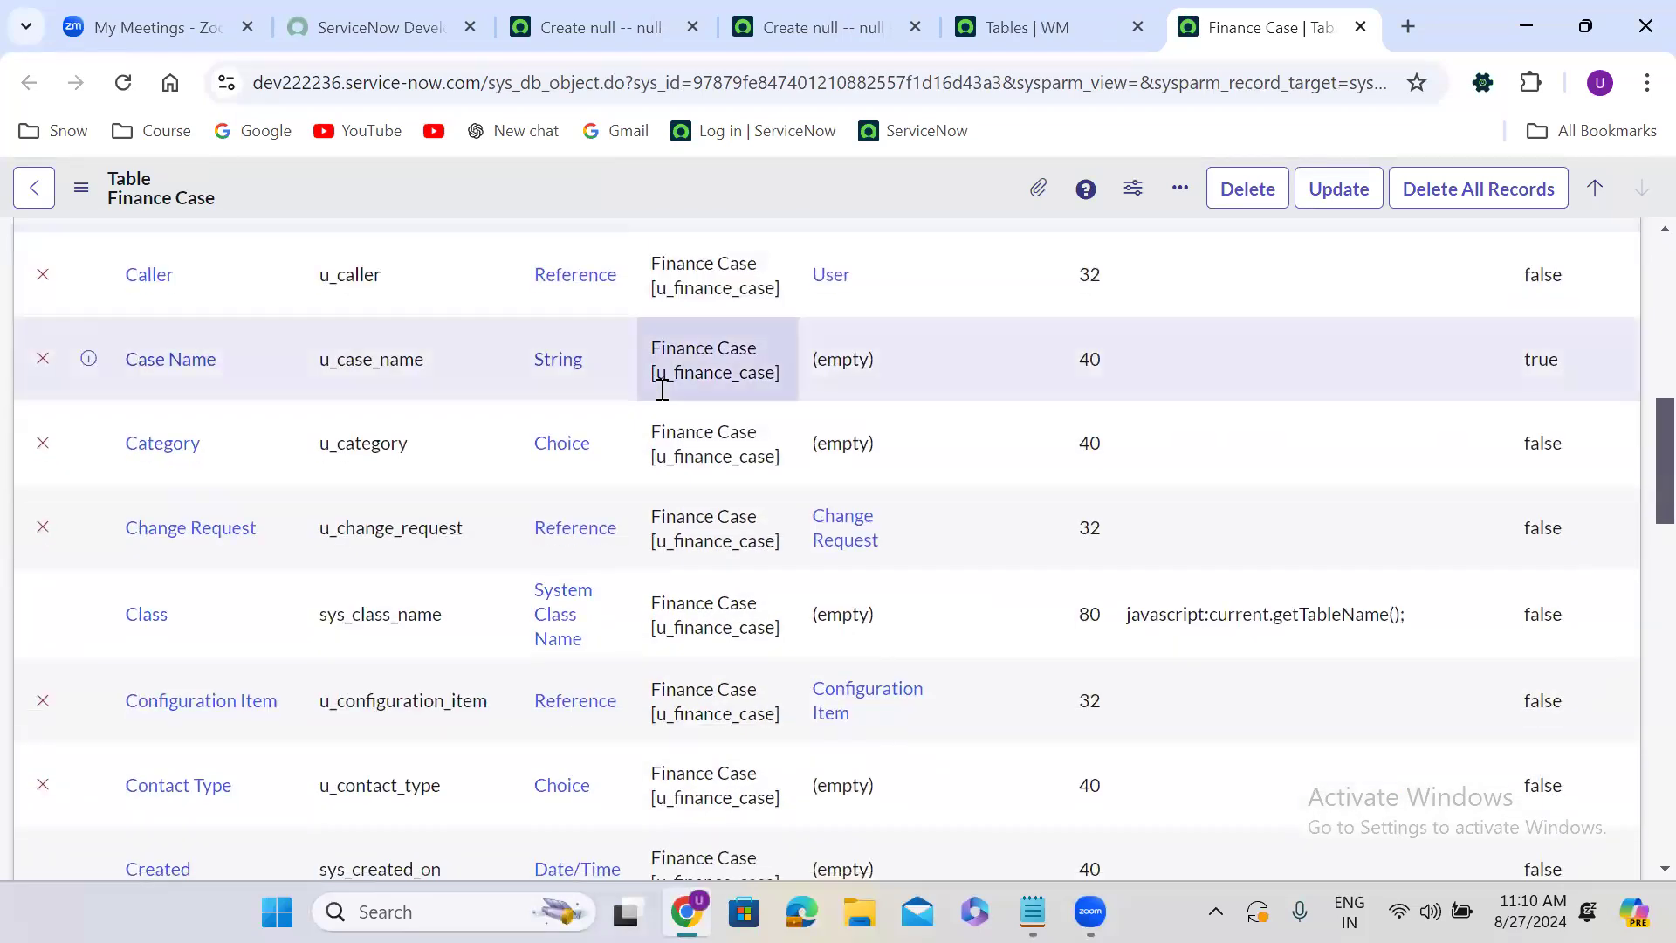
pyautogui.scroll(-8, 663, 390)
pyautogui.scroll(11, 663, 389)
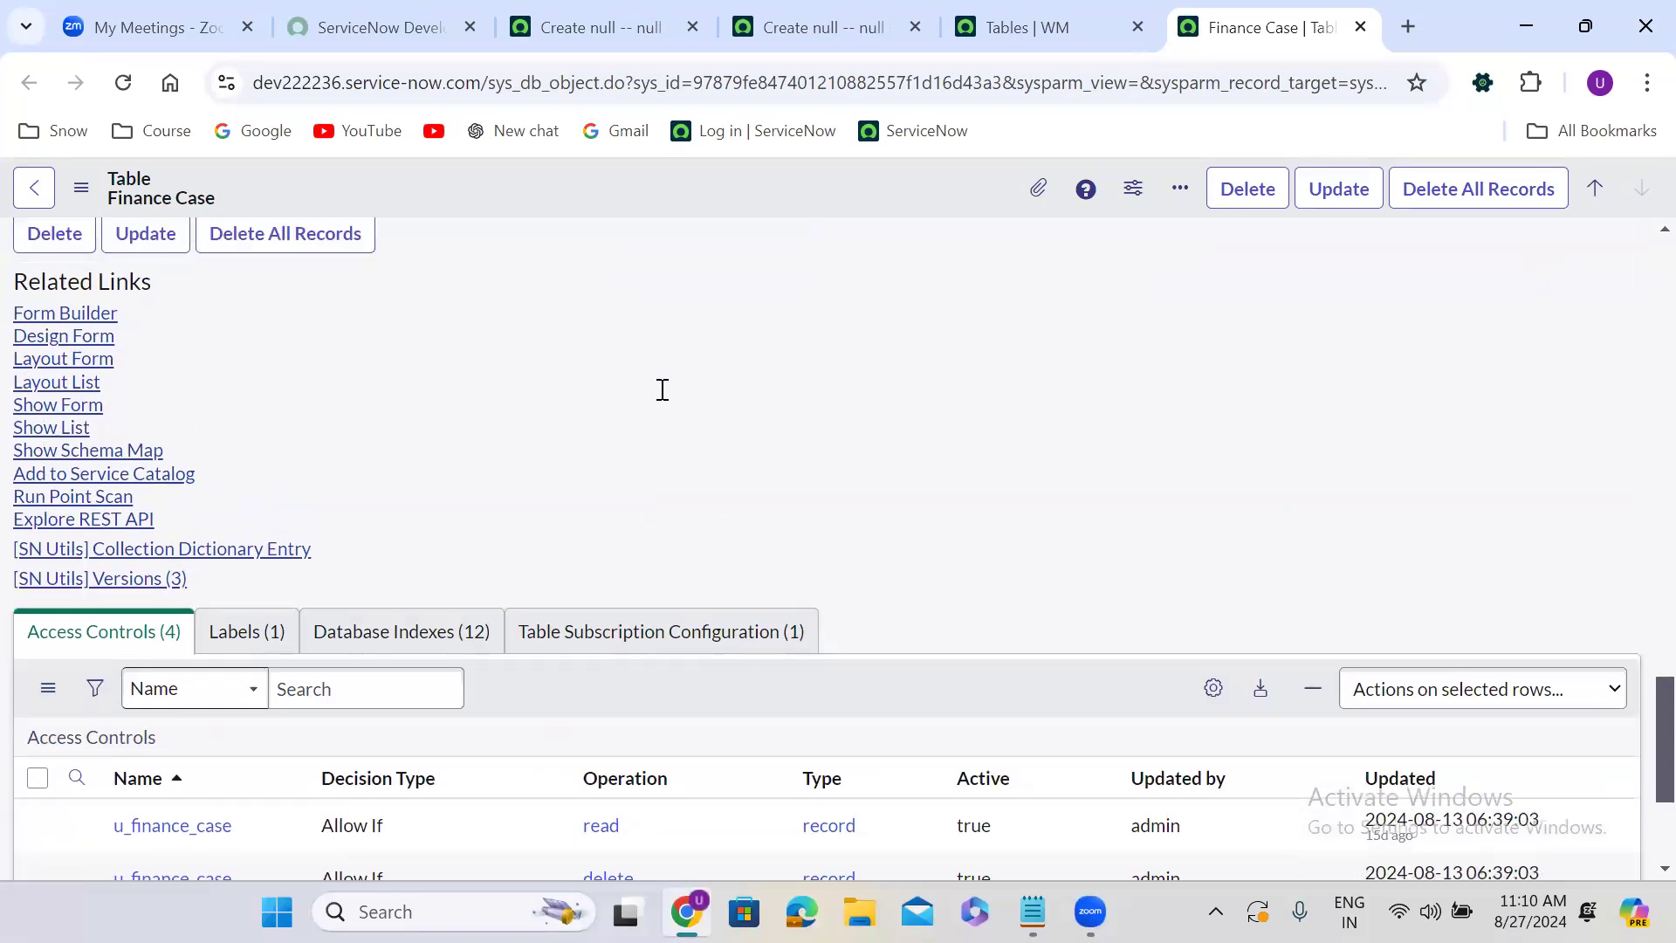
pyautogui.scroll(11, 662, 389)
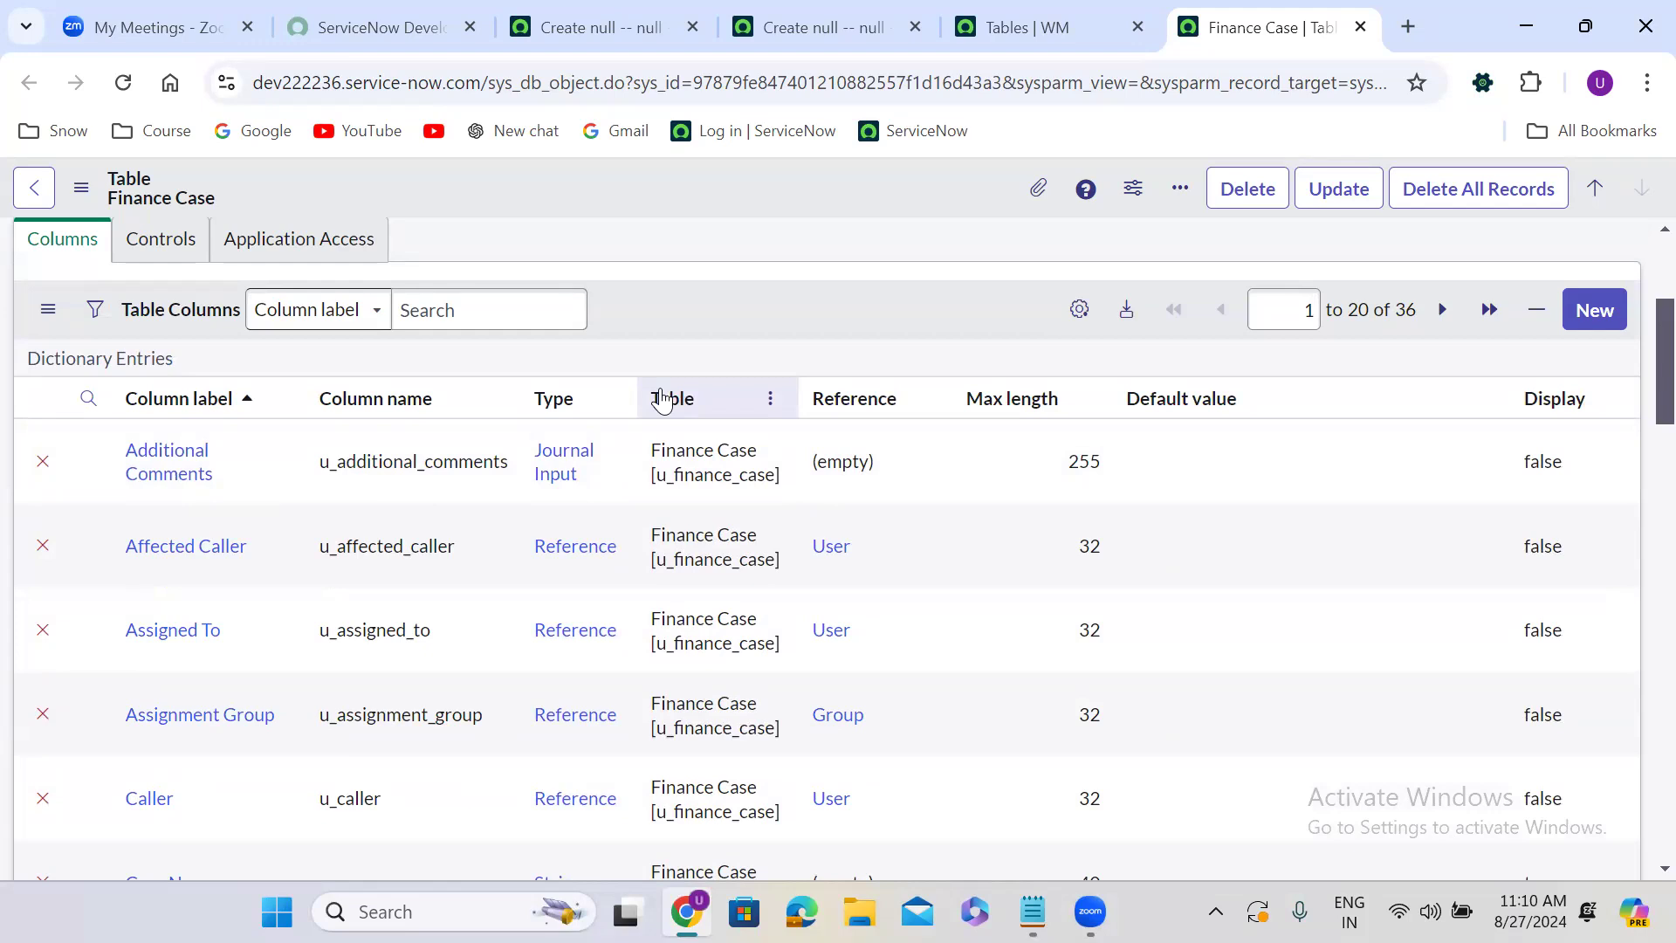
pyautogui.scroll(-1, 460, 563)
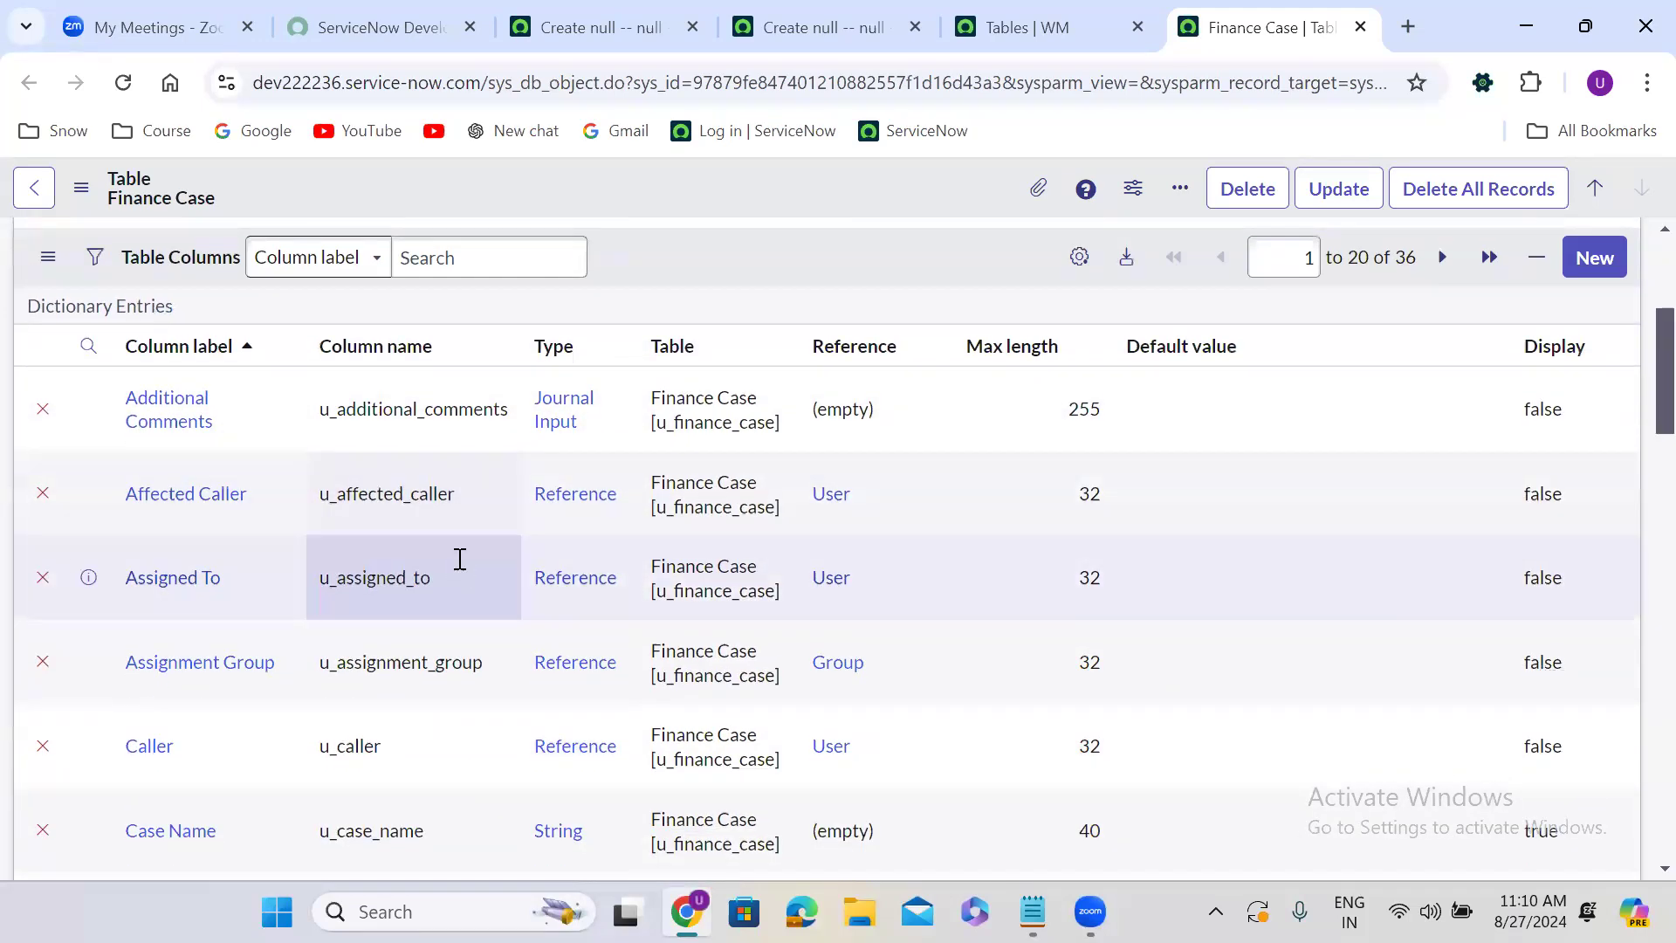
pyautogui.scroll(-12, 460, 563)
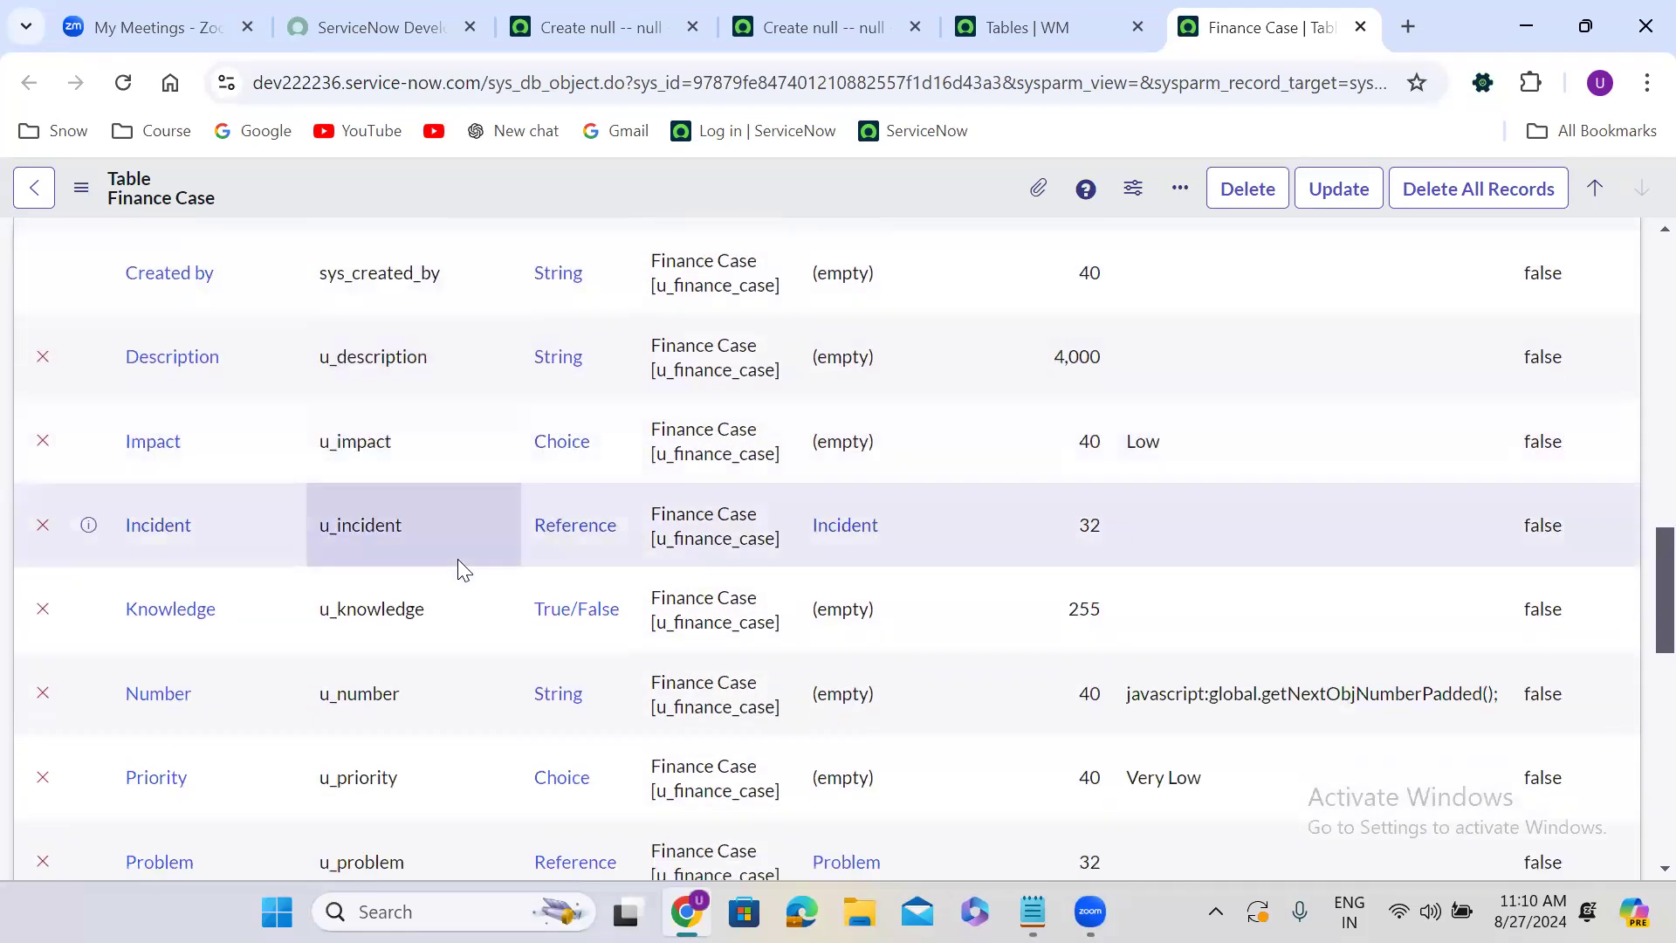
# Open the Impact column's dictionary entry in a new tab and view its Choices list.
pyautogui.rightClick(88, 440)
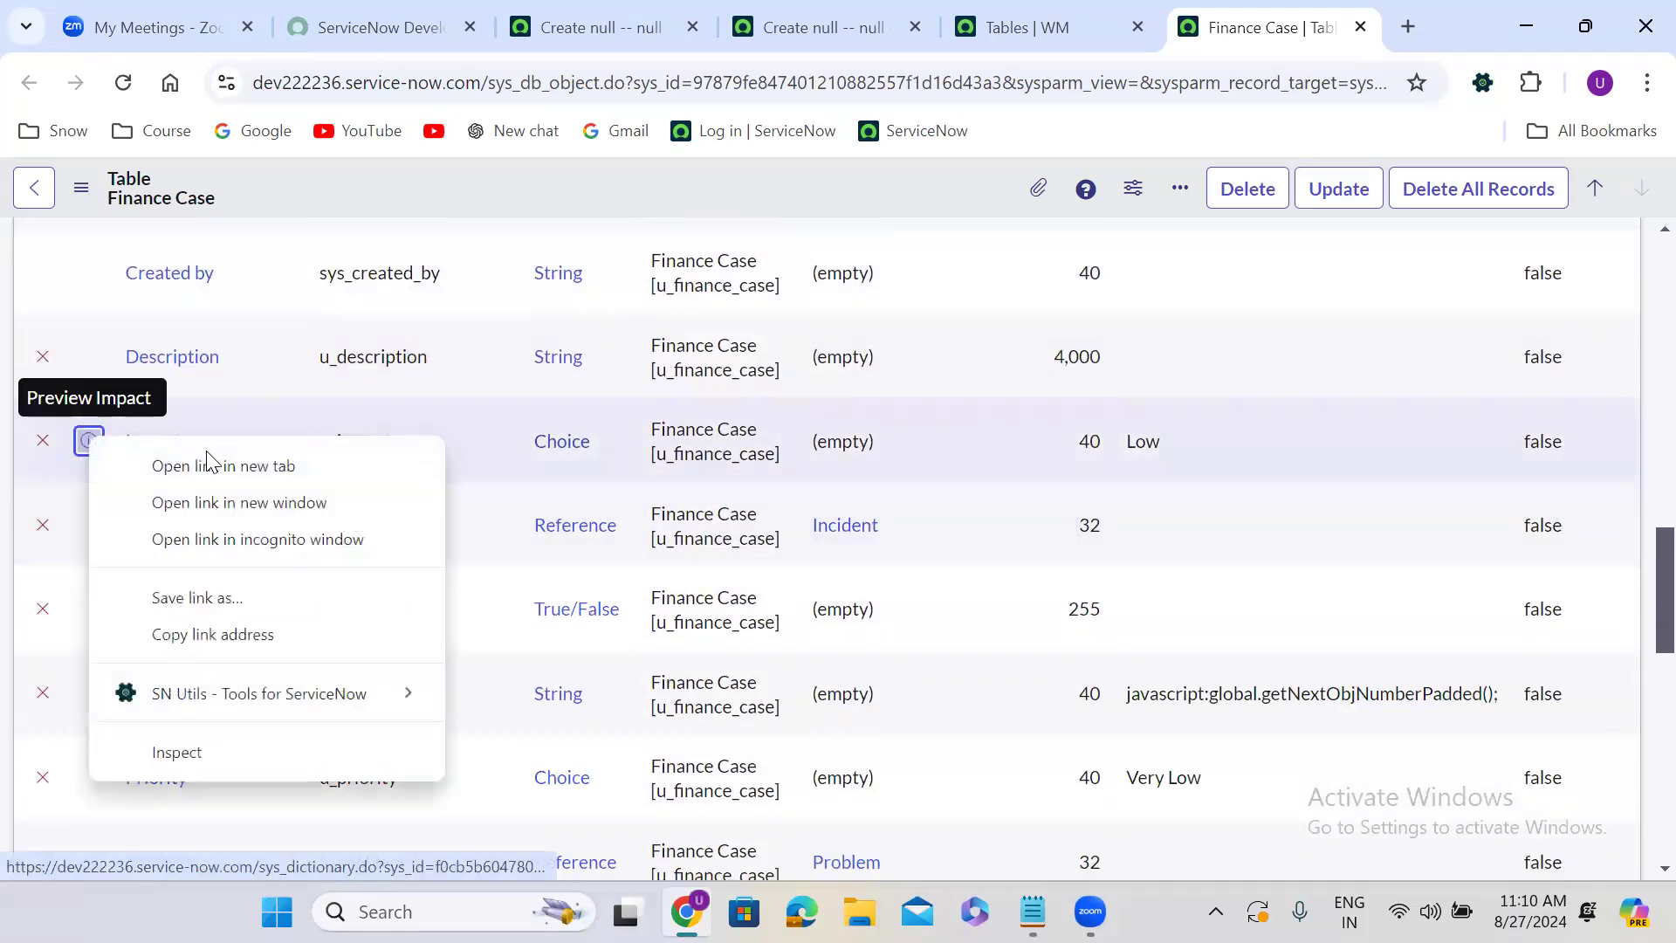
pyautogui.click(207, 463)
pyautogui.click(1227, 11)
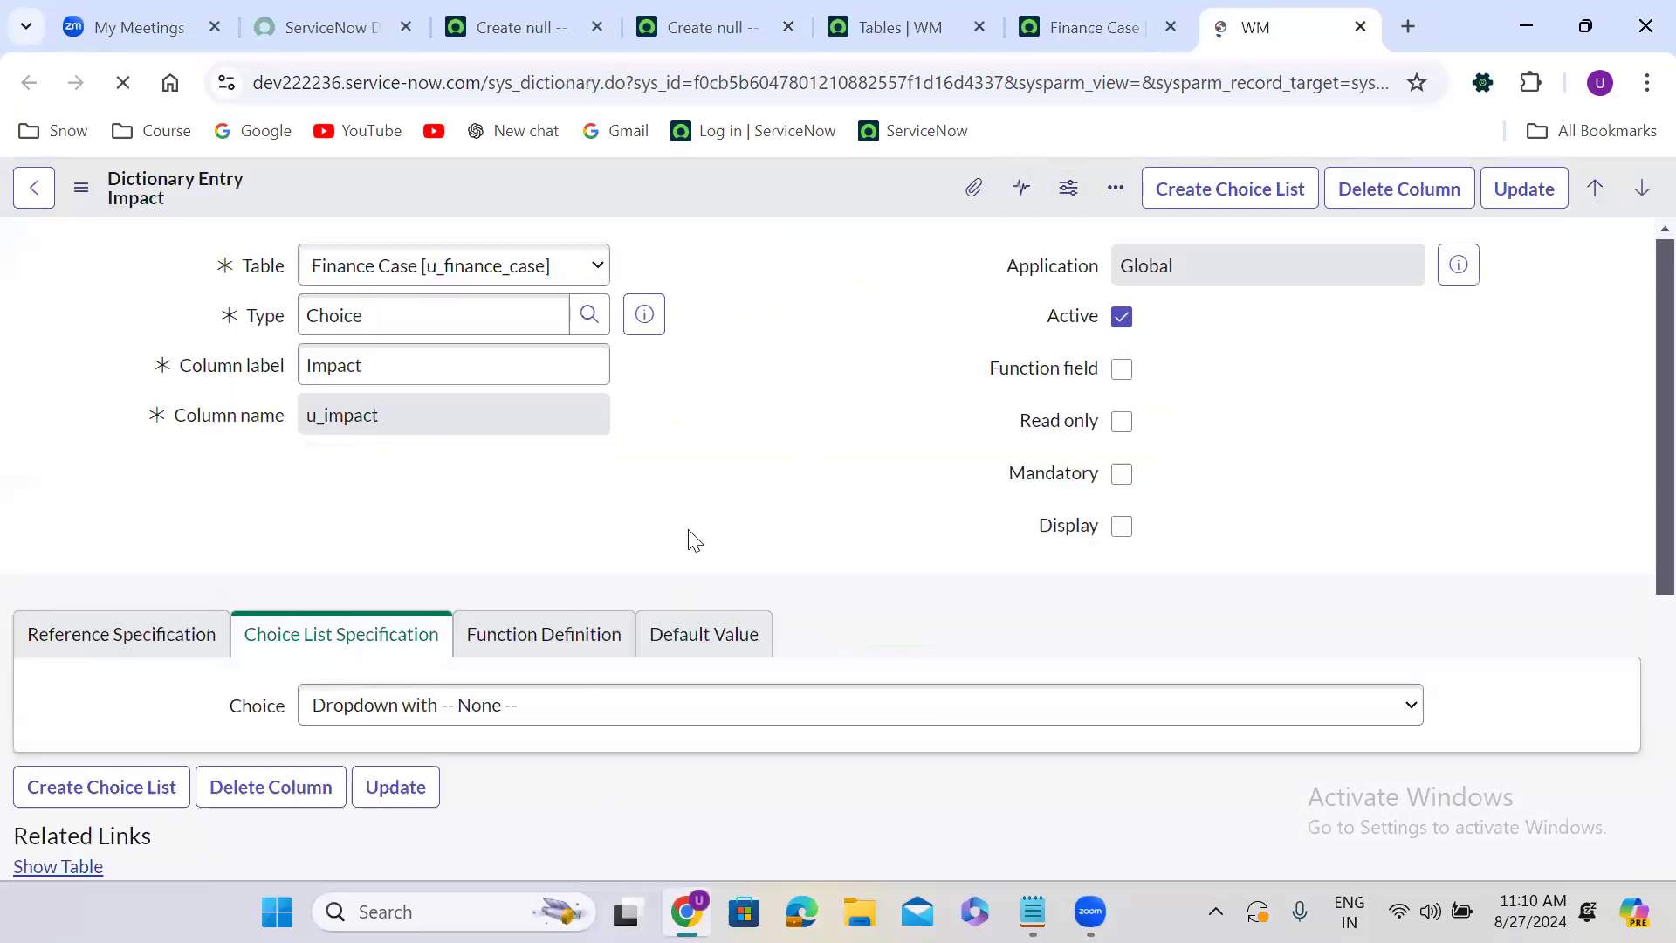
pyautogui.scroll(-3, 690, 536)
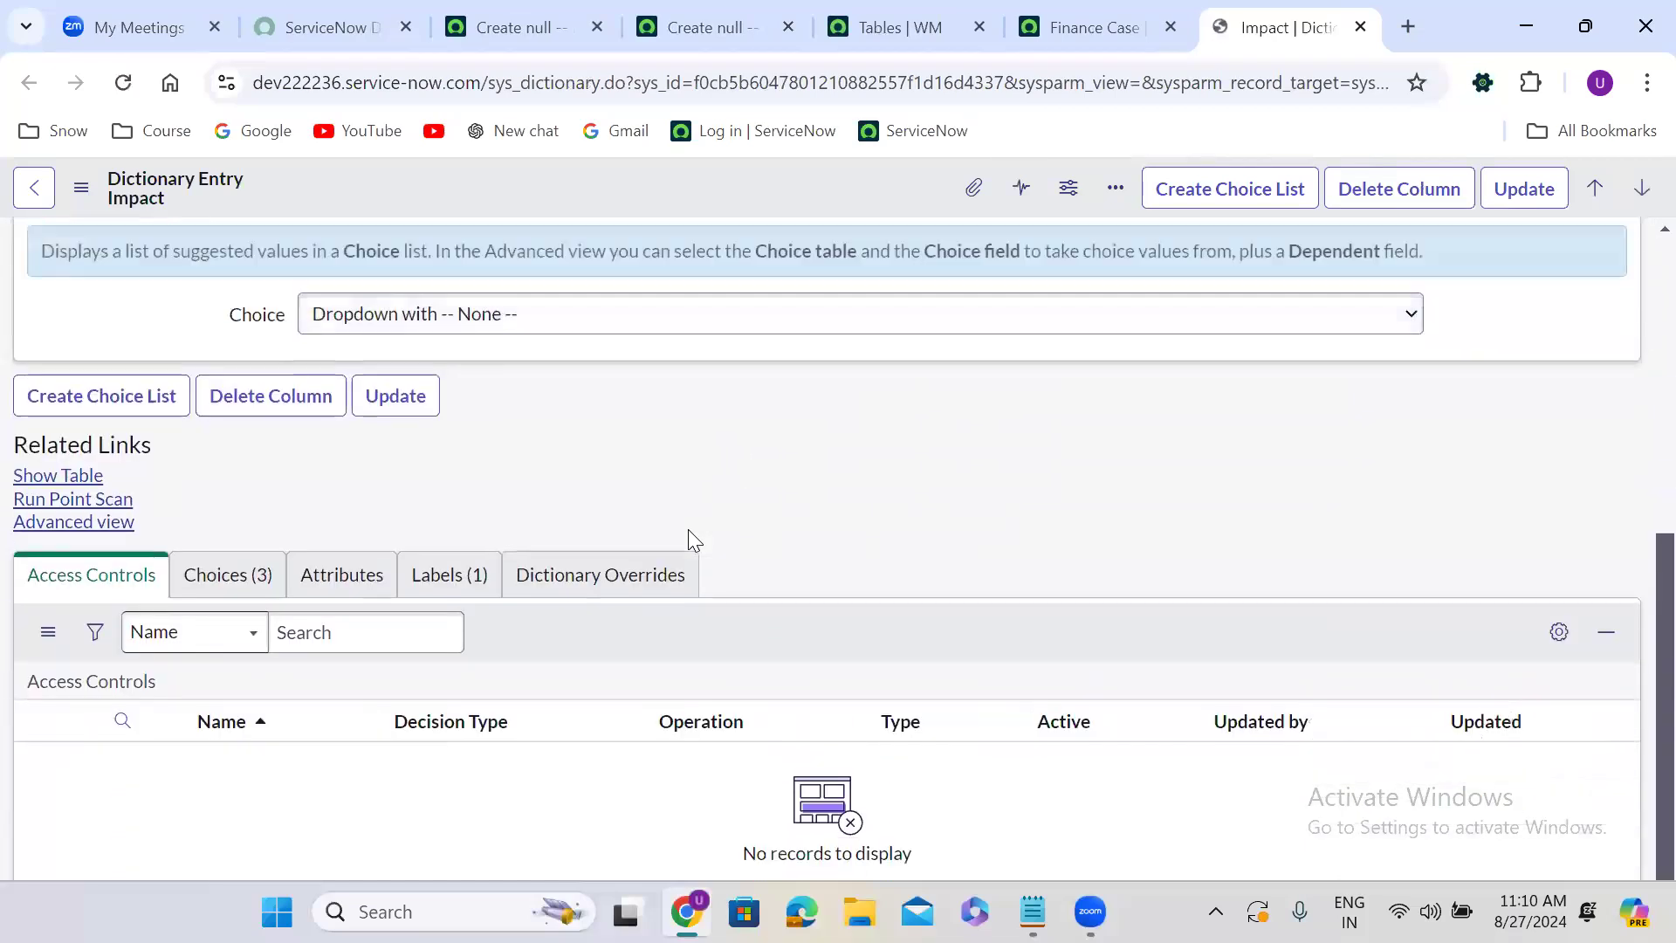
pyautogui.click(244, 606)
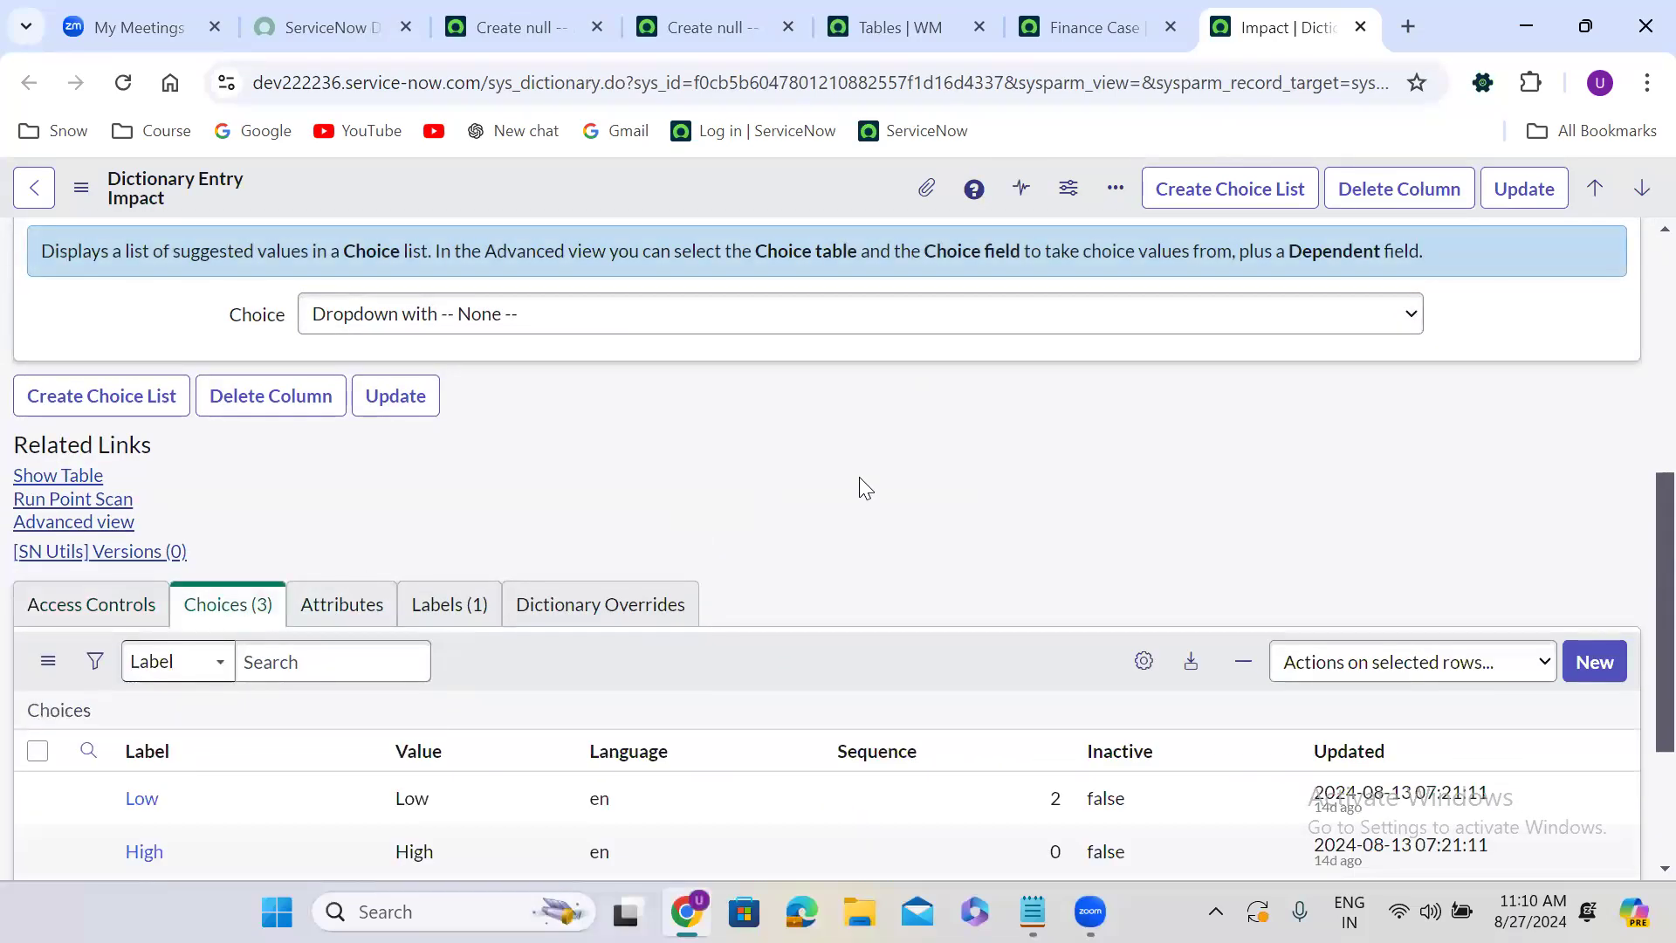
pyautogui.scroll(-1, 859, 478)
# Return to the Finance Case table definition and show the second page of its columns.
pyautogui.click(1105, 7)
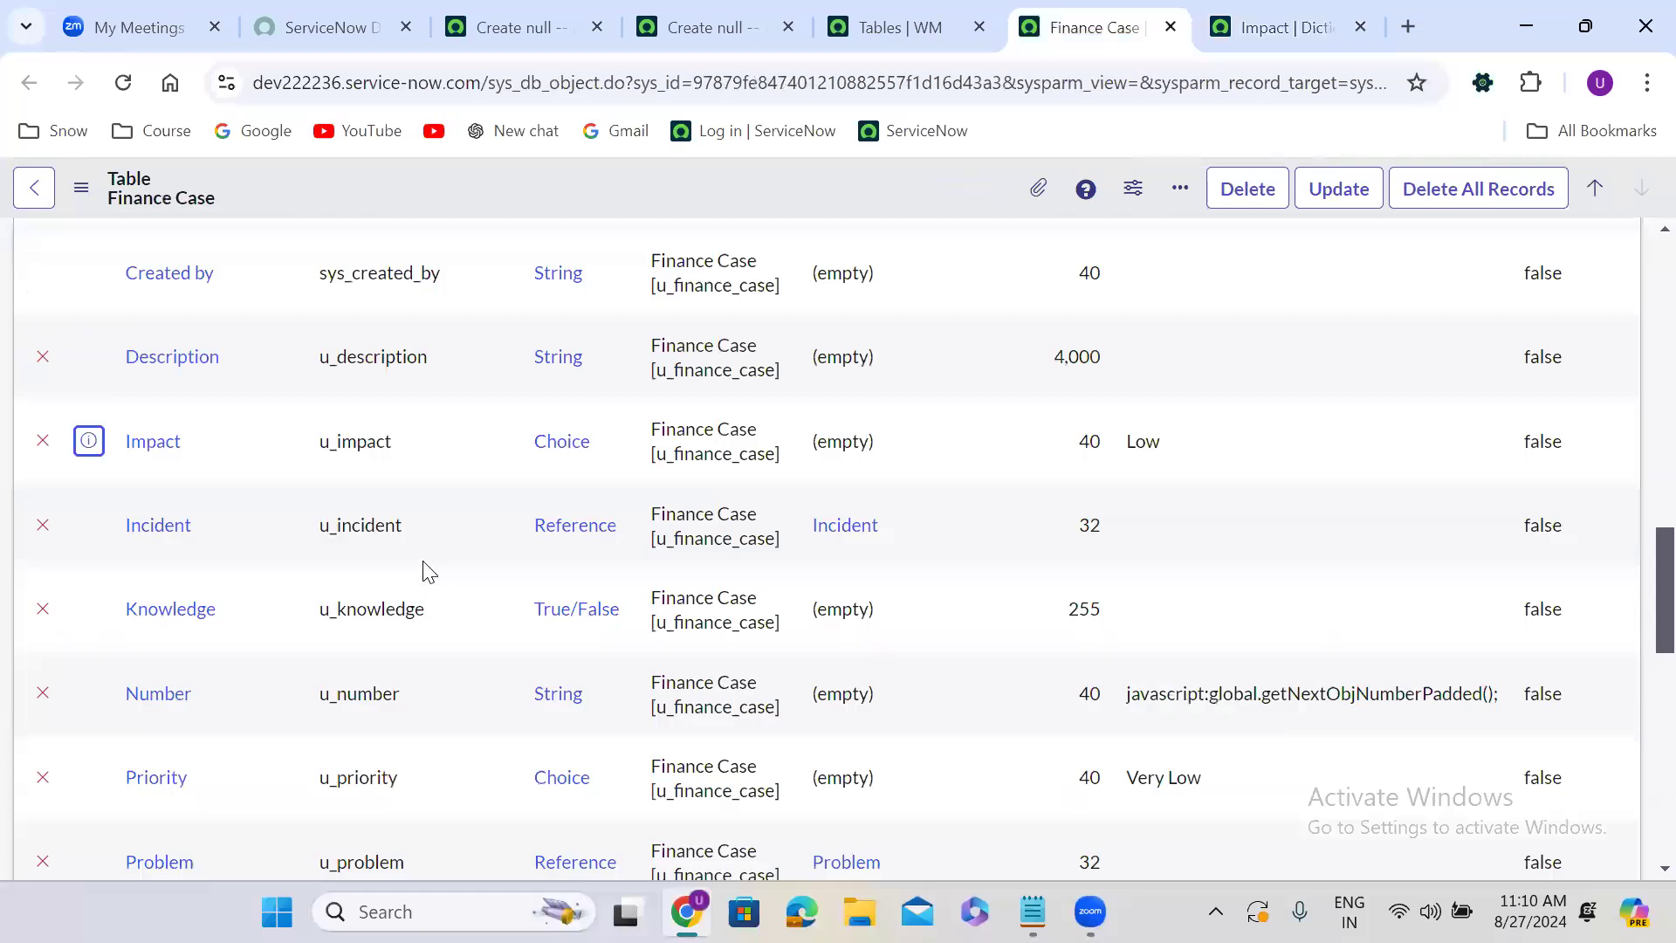
pyautogui.scroll(-5, 424, 568)
pyautogui.scroll(10, 422, 560)
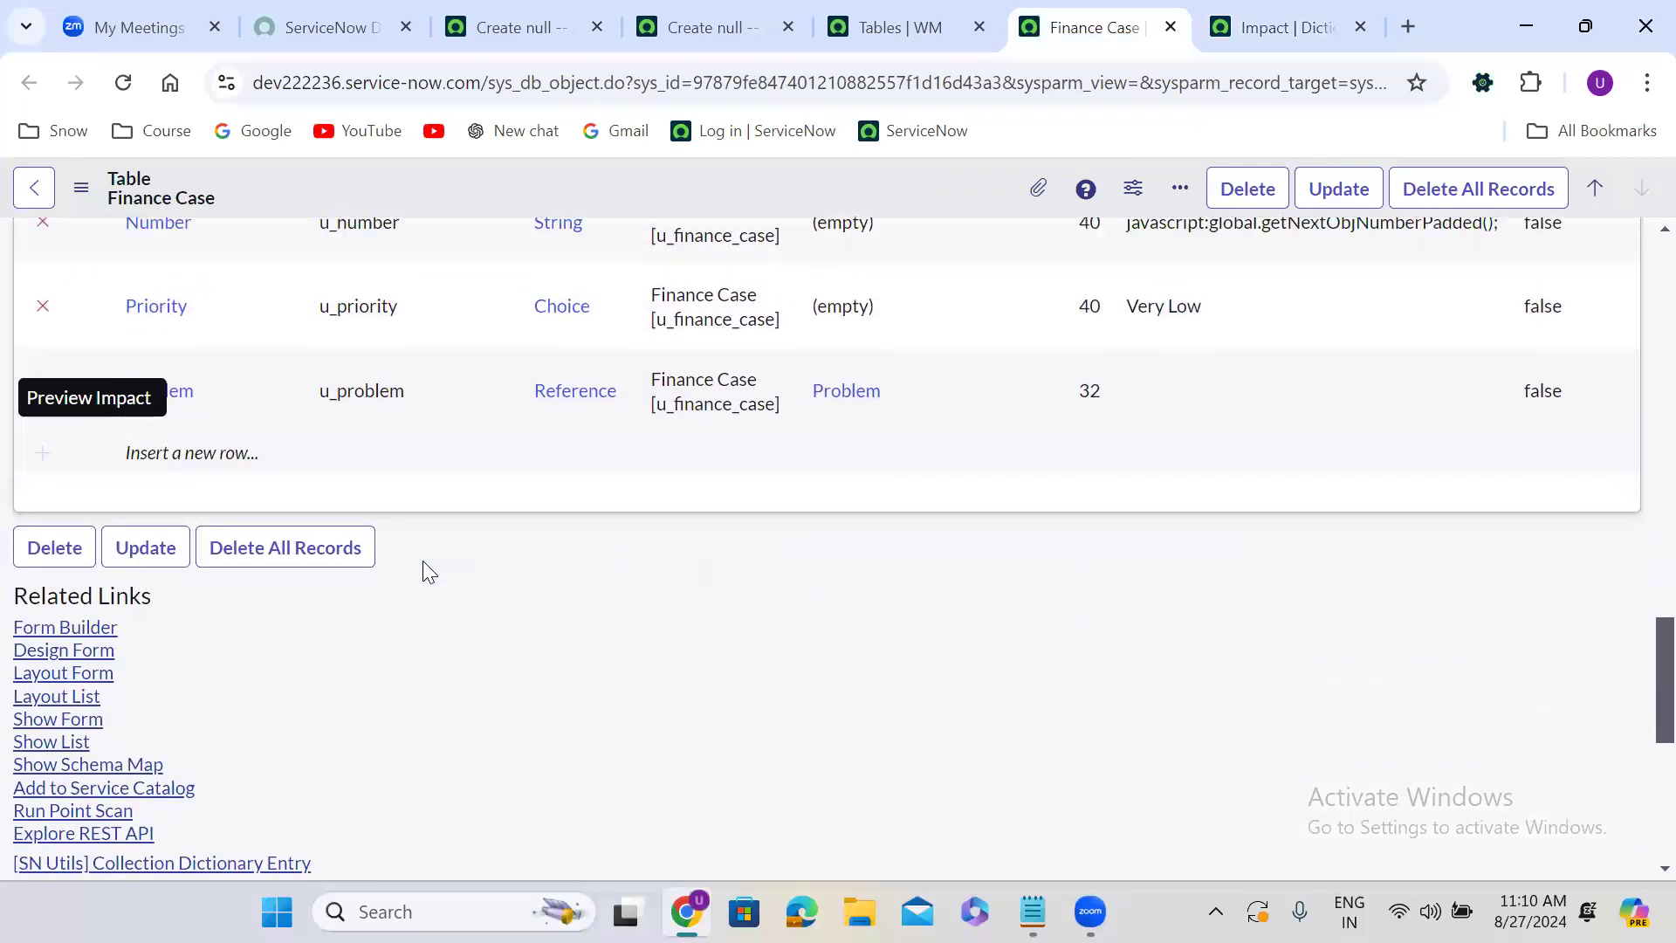
pyautogui.scroll(5, 425, 561)
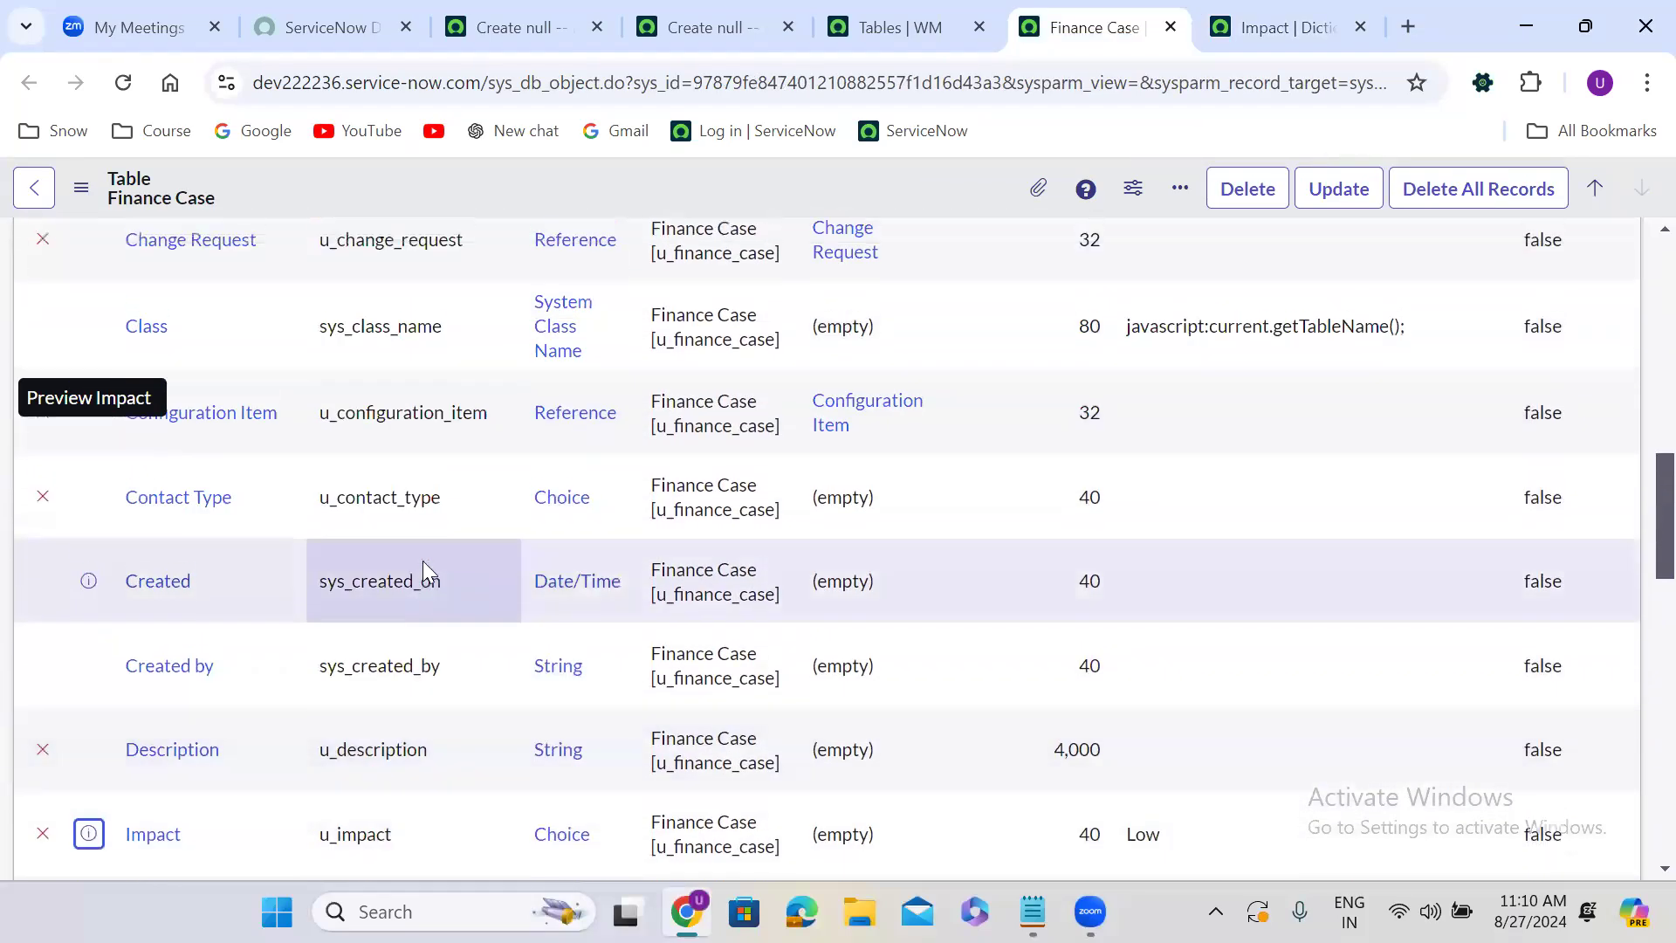
pyautogui.scroll(6, 423, 561)
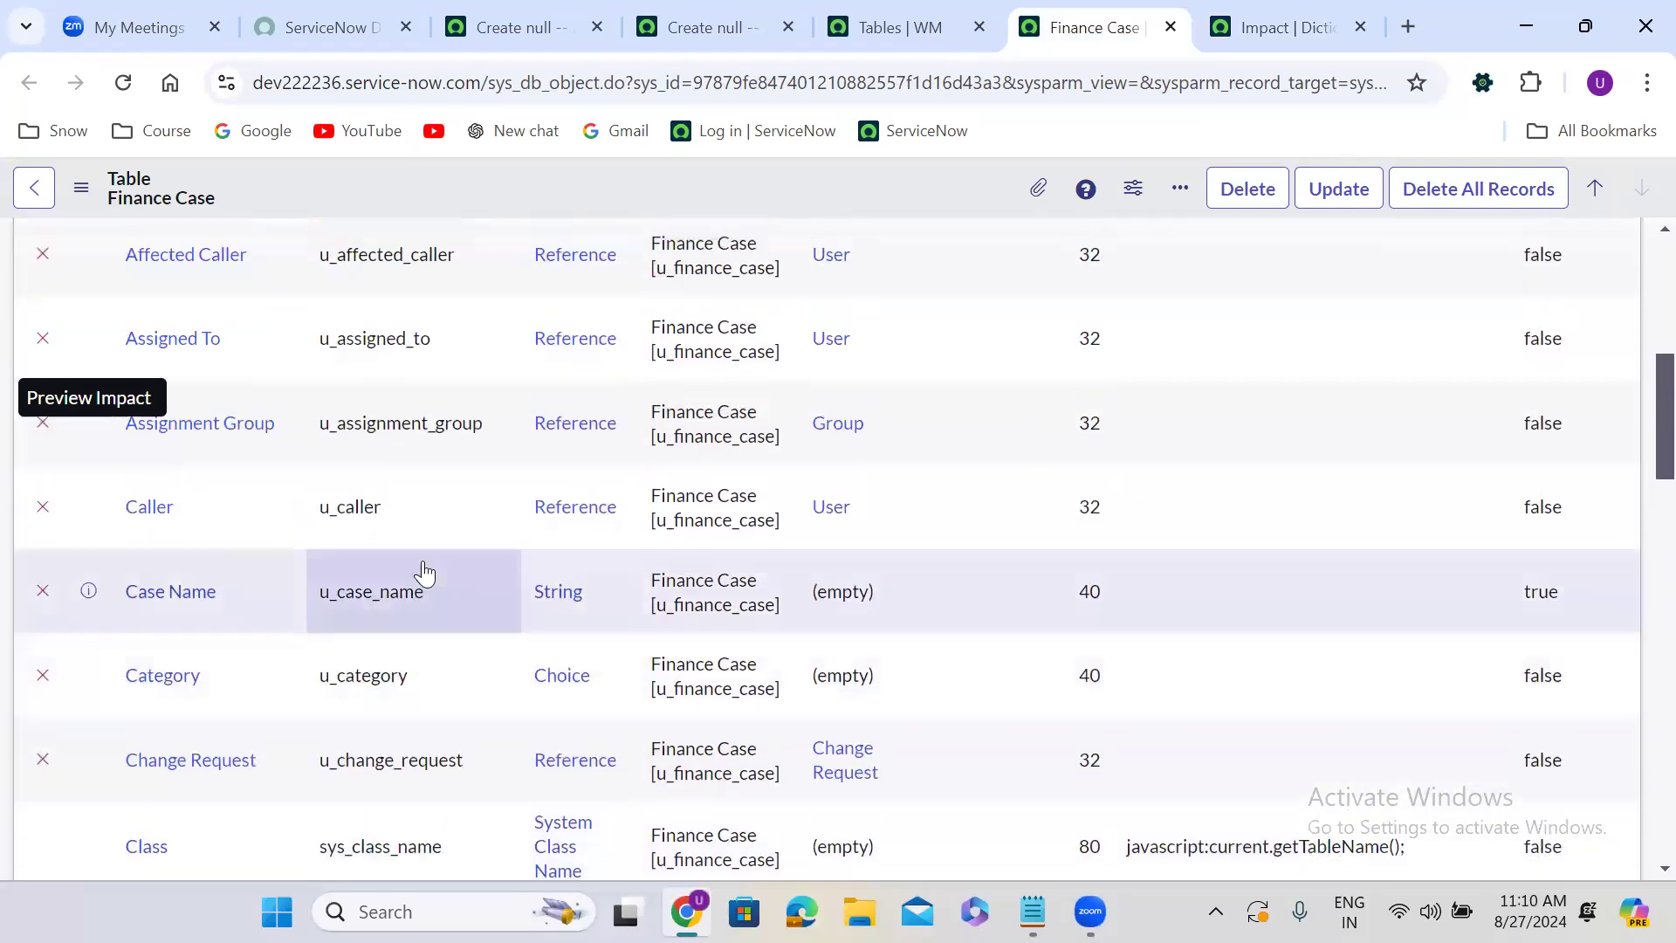
pyautogui.click(1443, 469)
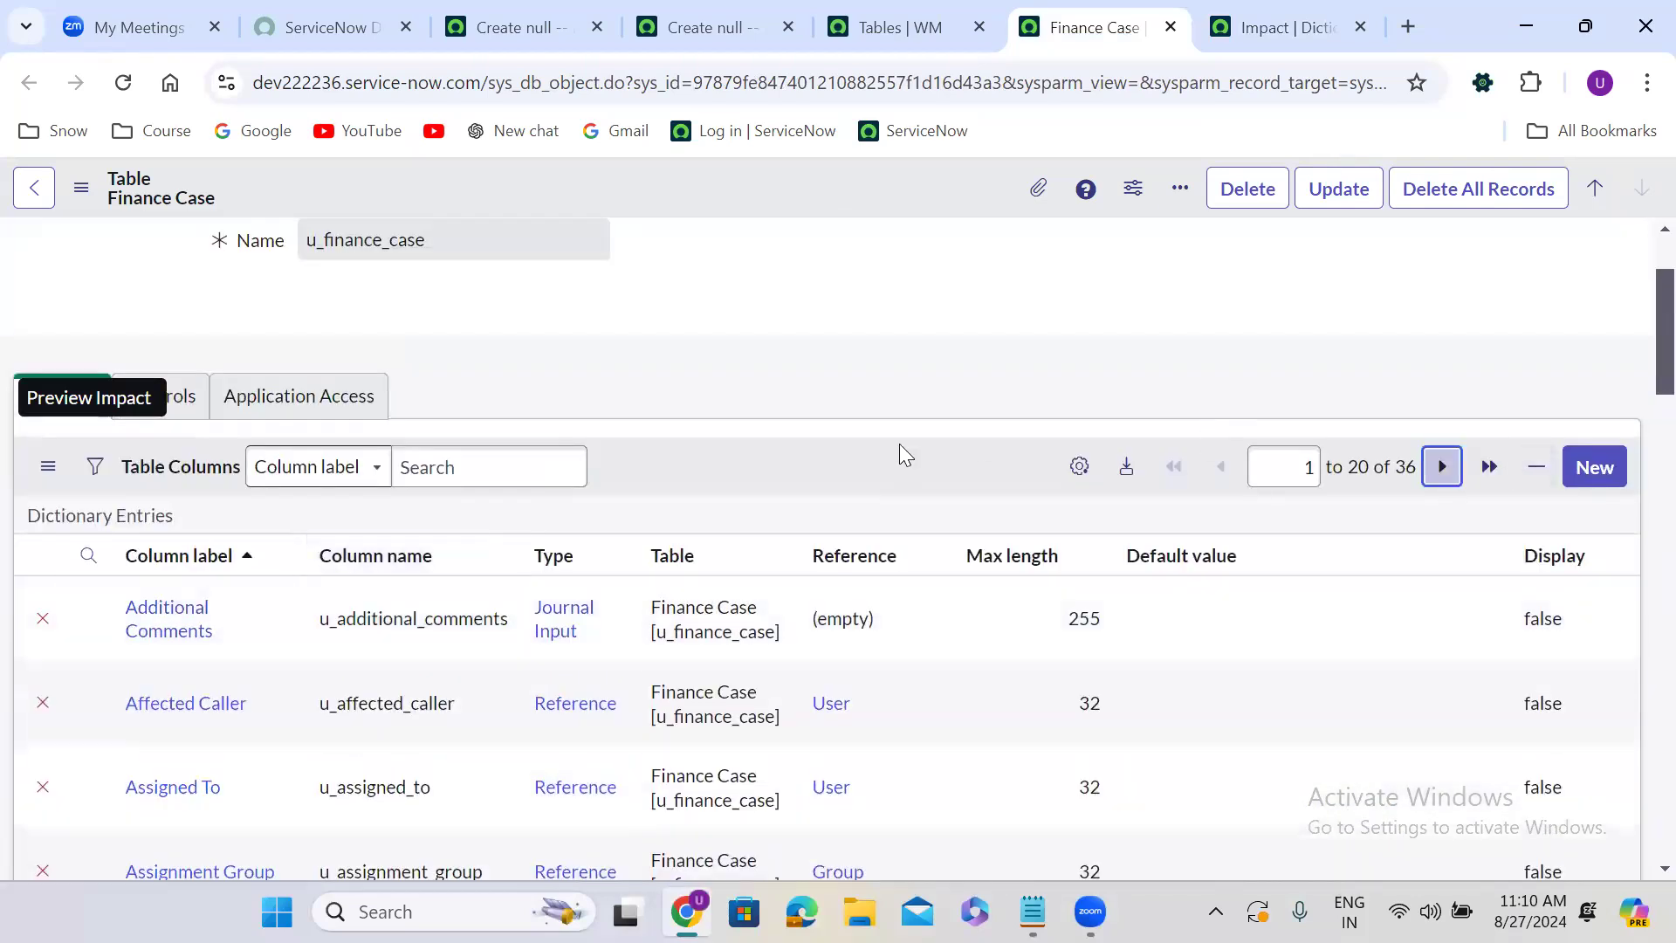
pyautogui.scroll(-8, 639, 456)
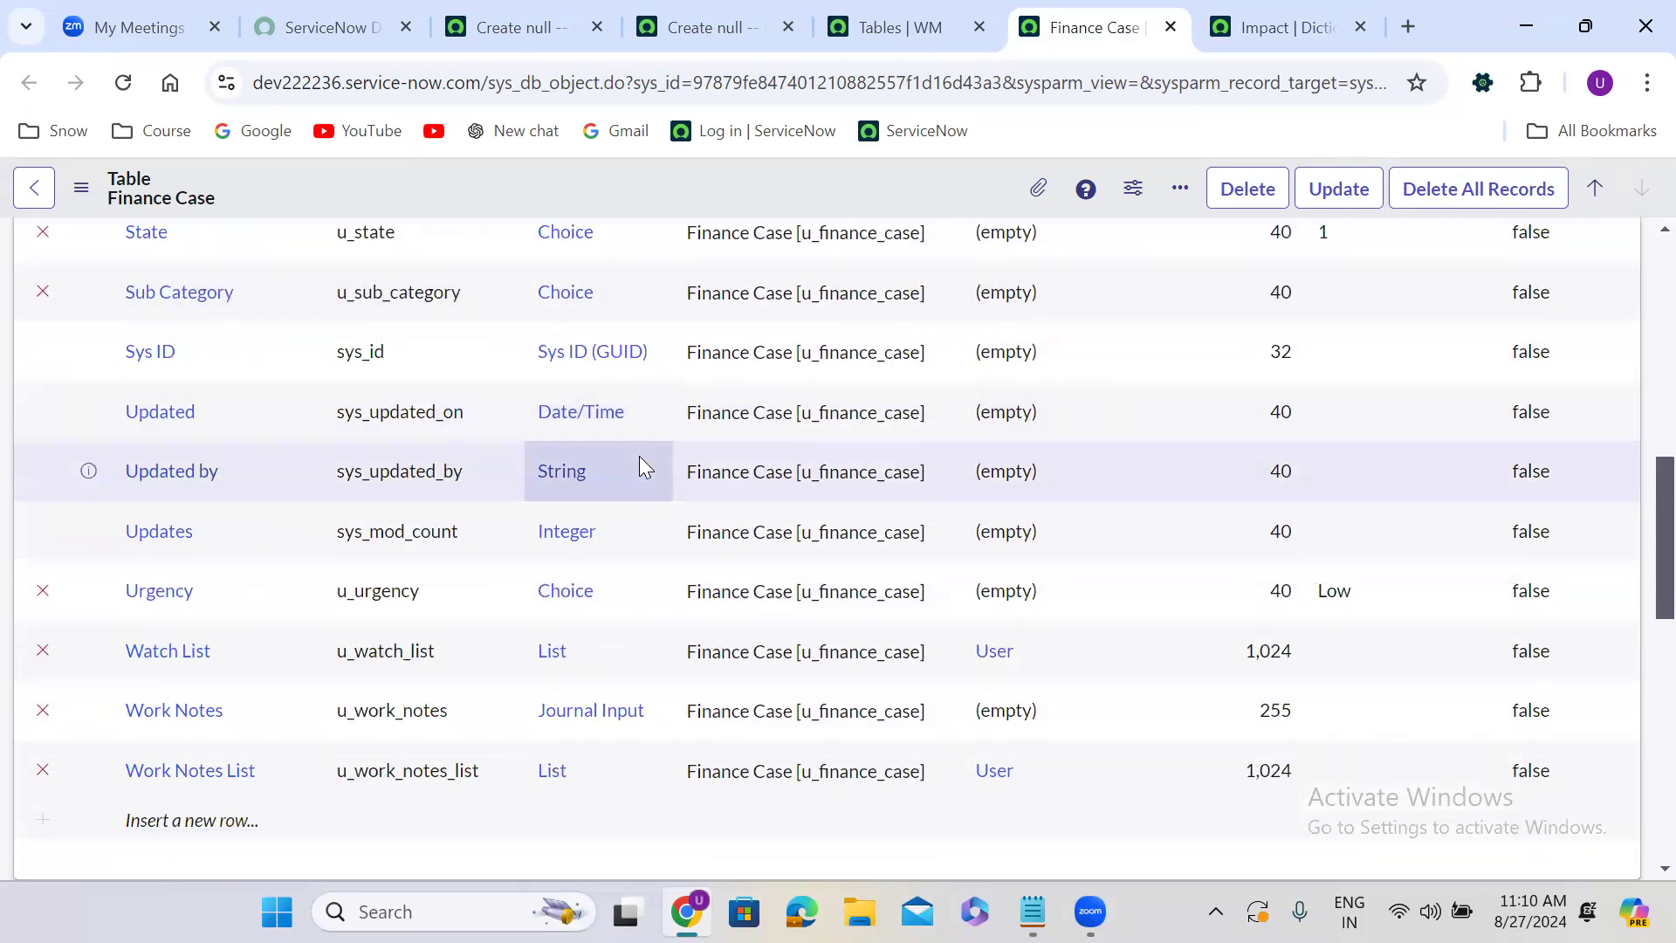
pyautogui.scroll(-1, 639, 455)
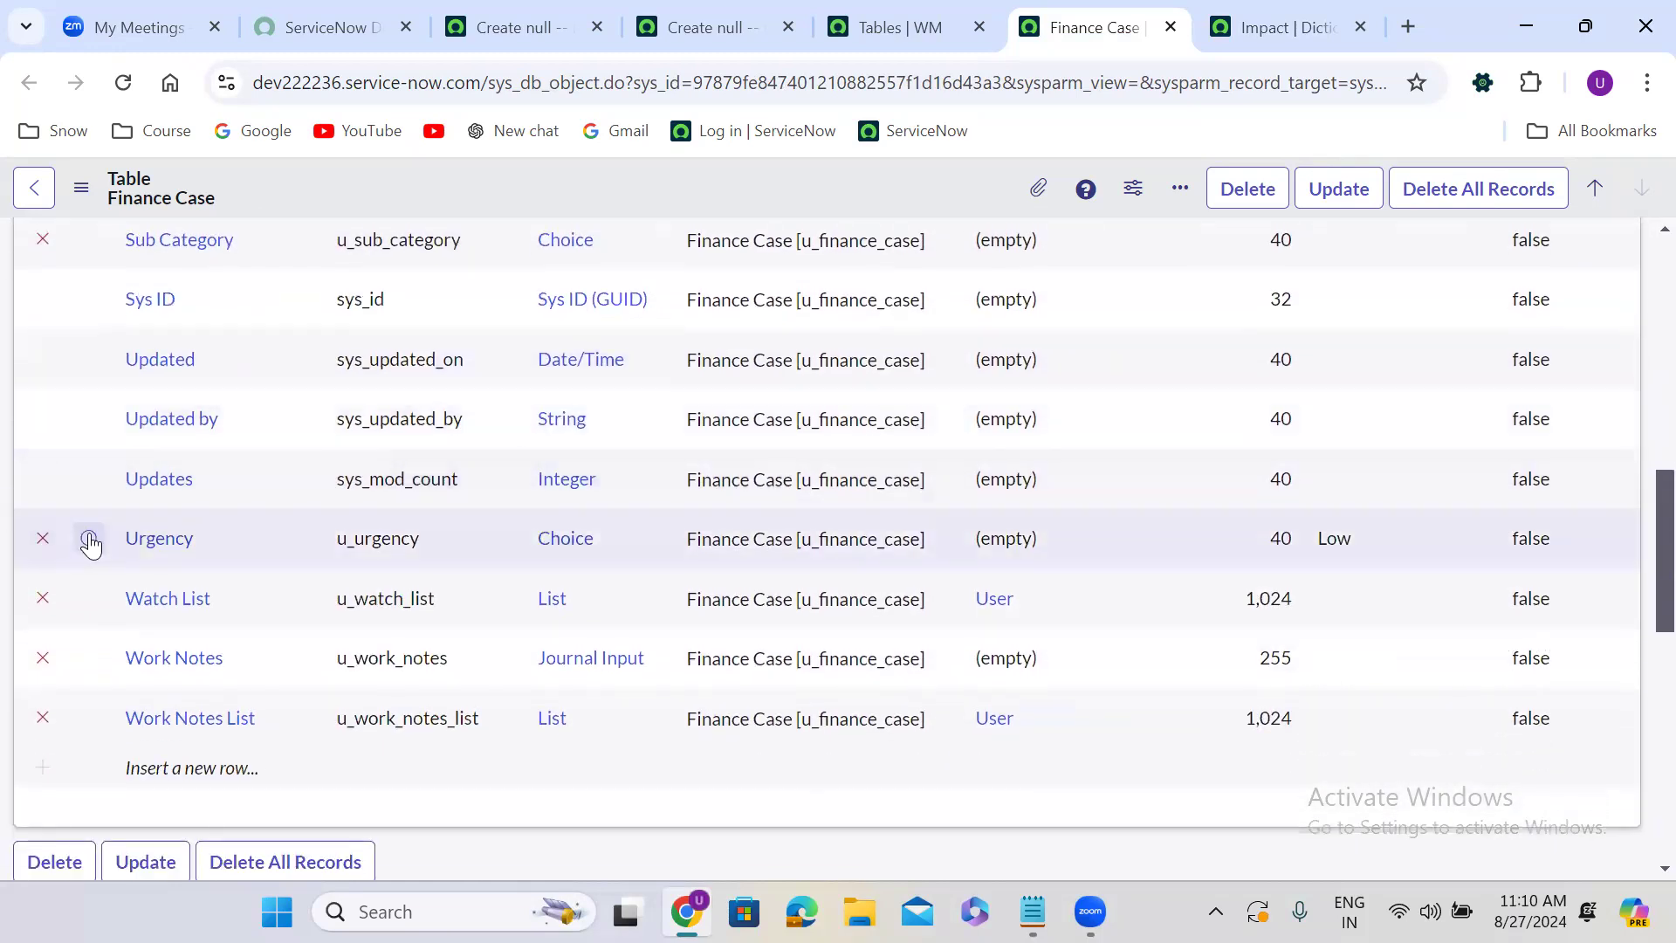
# Open the Urgency column's dictionary entry in a new tab and return to the table definition.
pyautogui.rightClick(89, 542)
pyautogui.click(278, 220)
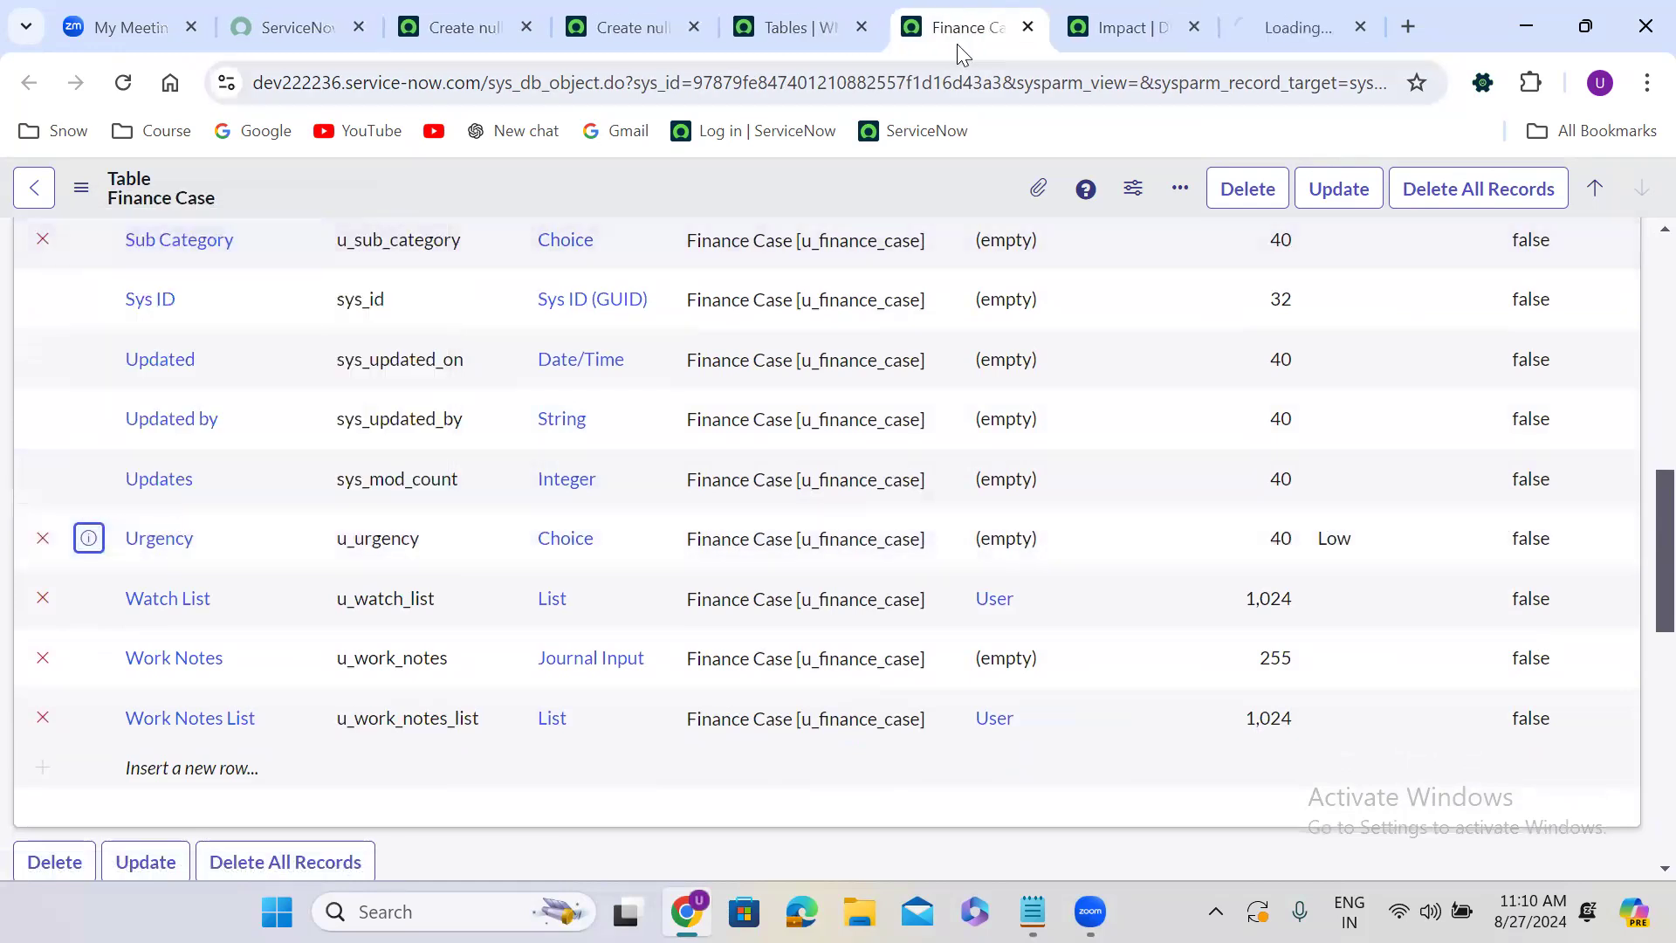
pyautogui.click(1254, 12)
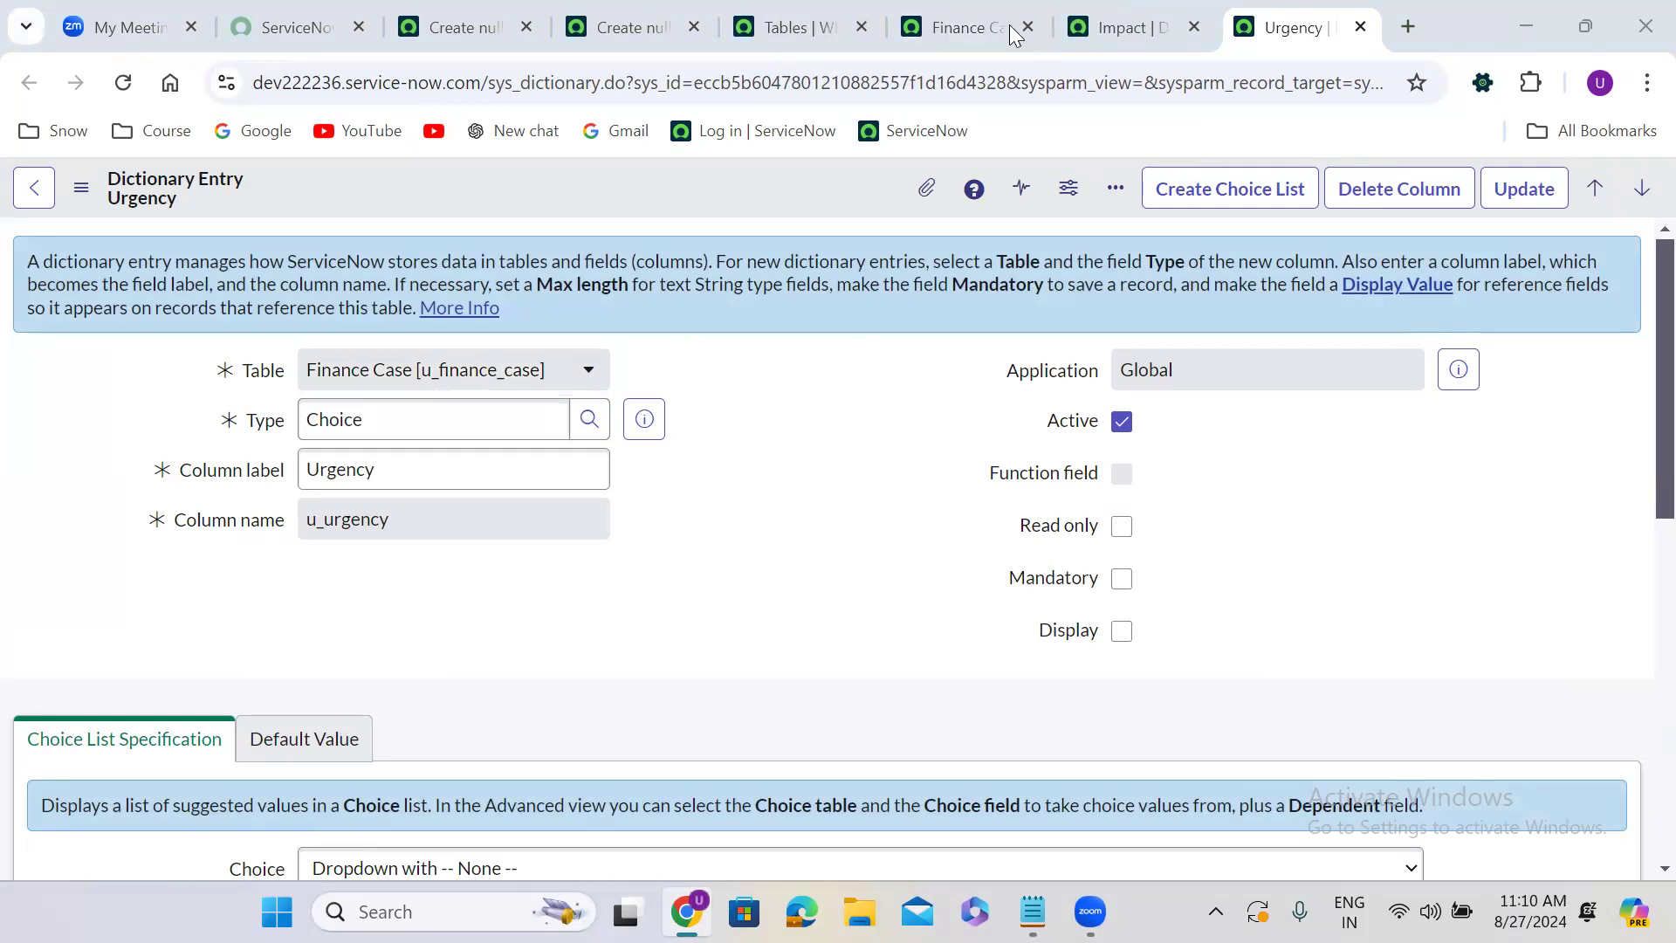
pyautogui.click(971, 19)
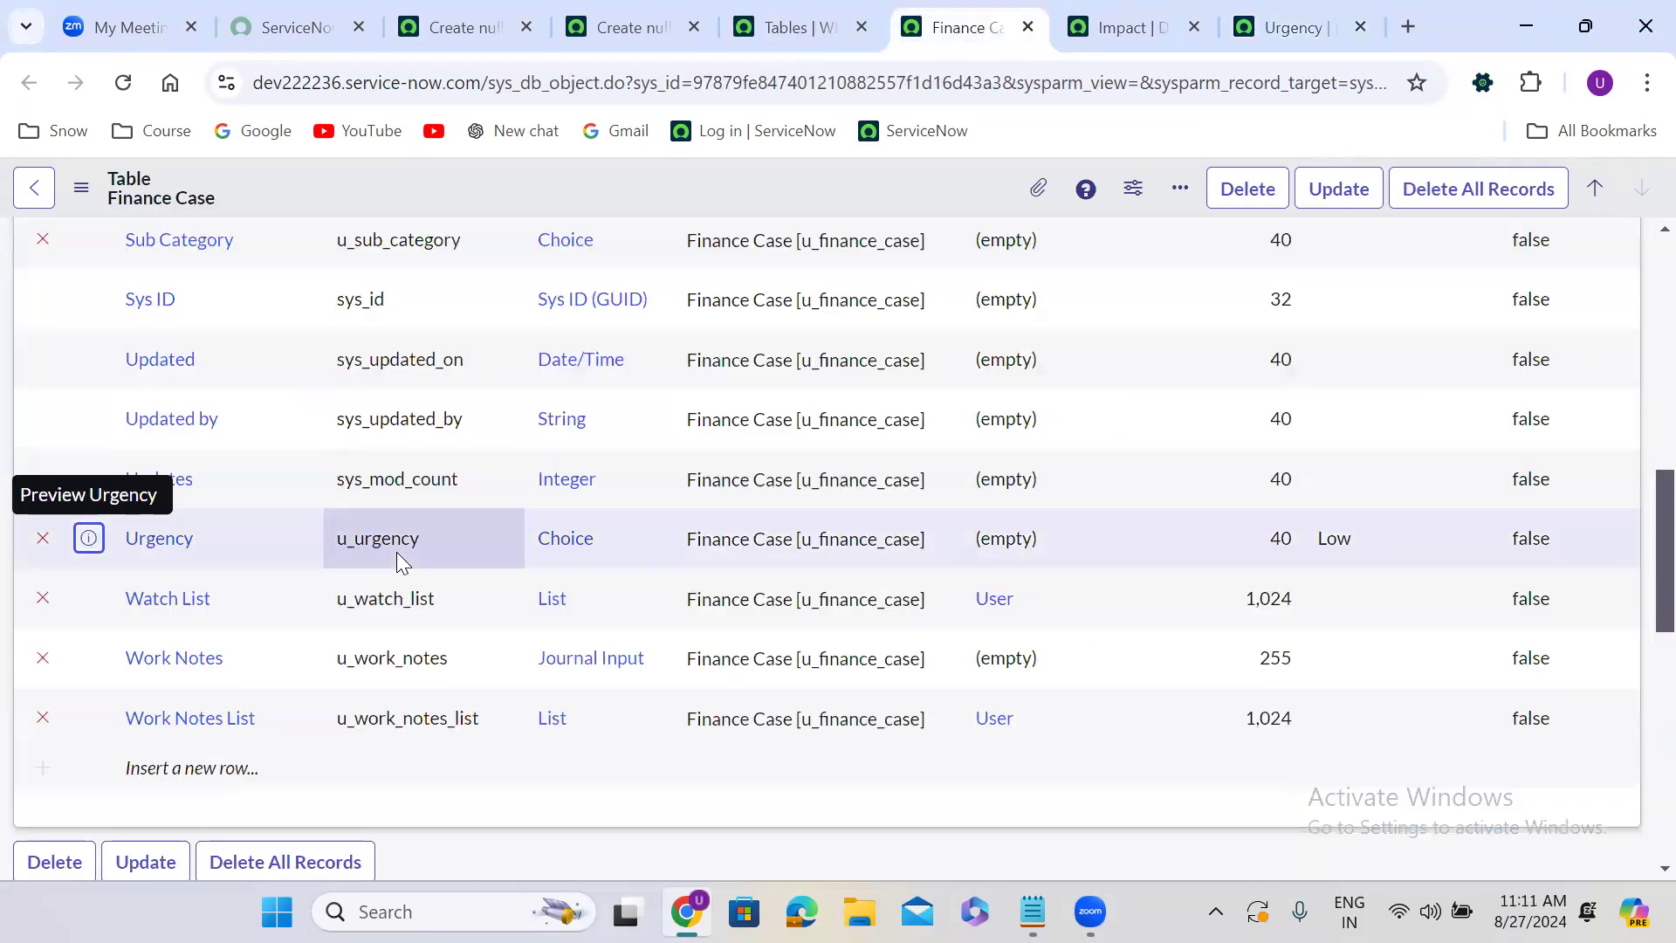
# Go back to the first page of columns and open the Priority column's dictionary entry in a new tab to view its choices.
pyautogui.scroll(8, 399, 559)
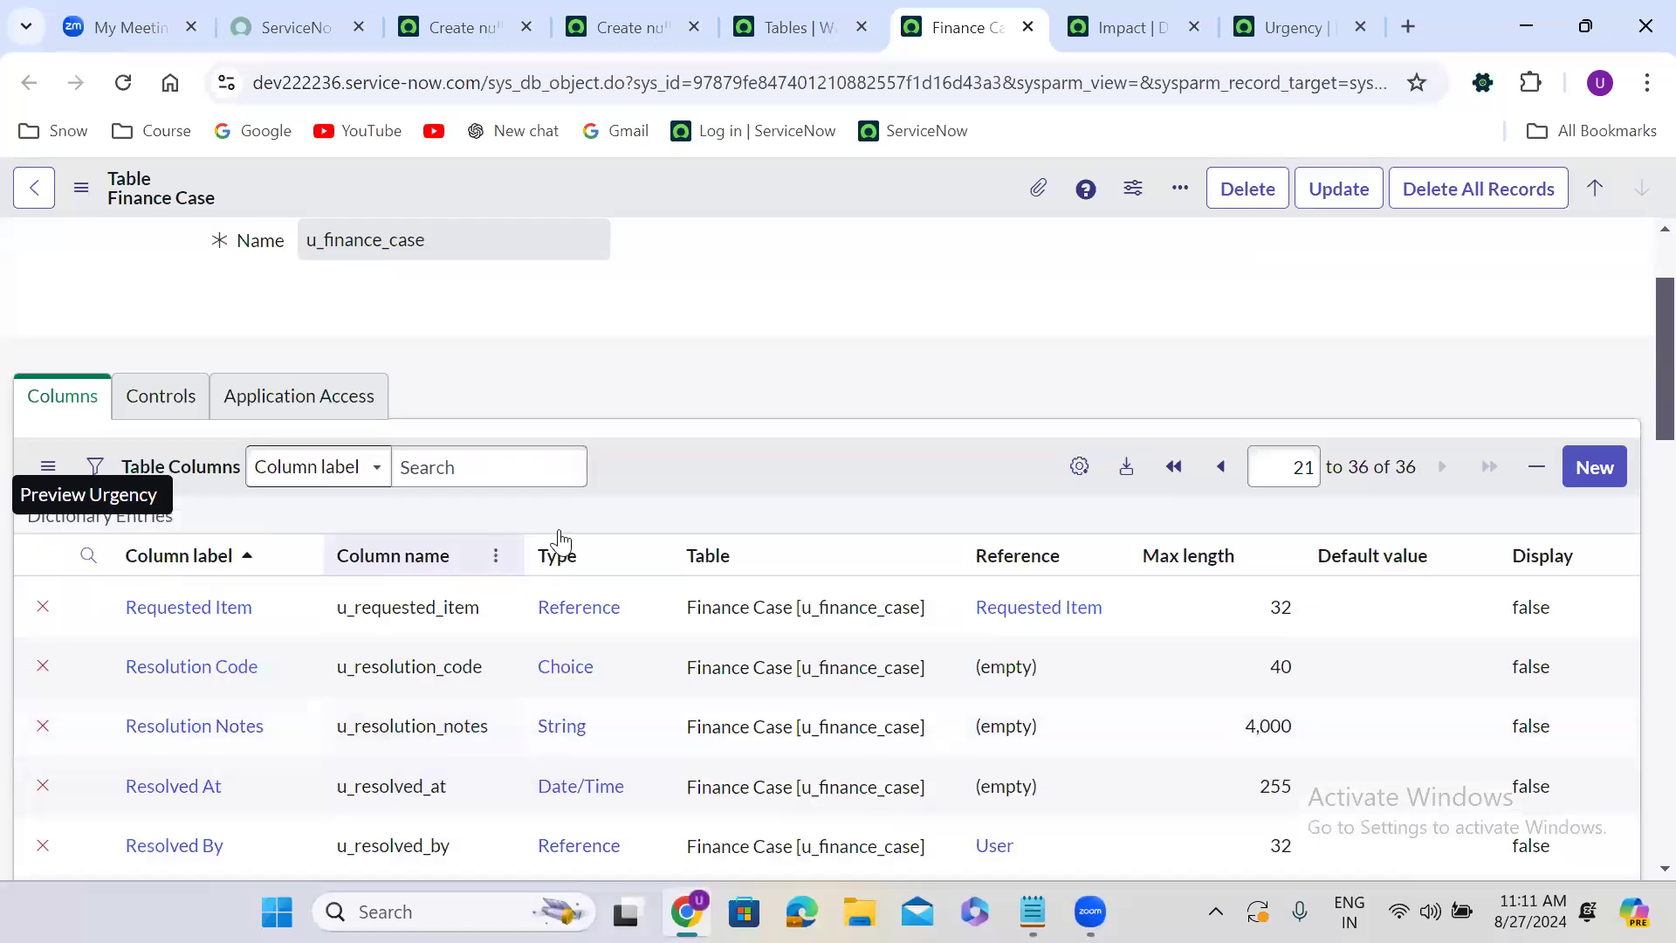
pyautogui.click(1221, 467)
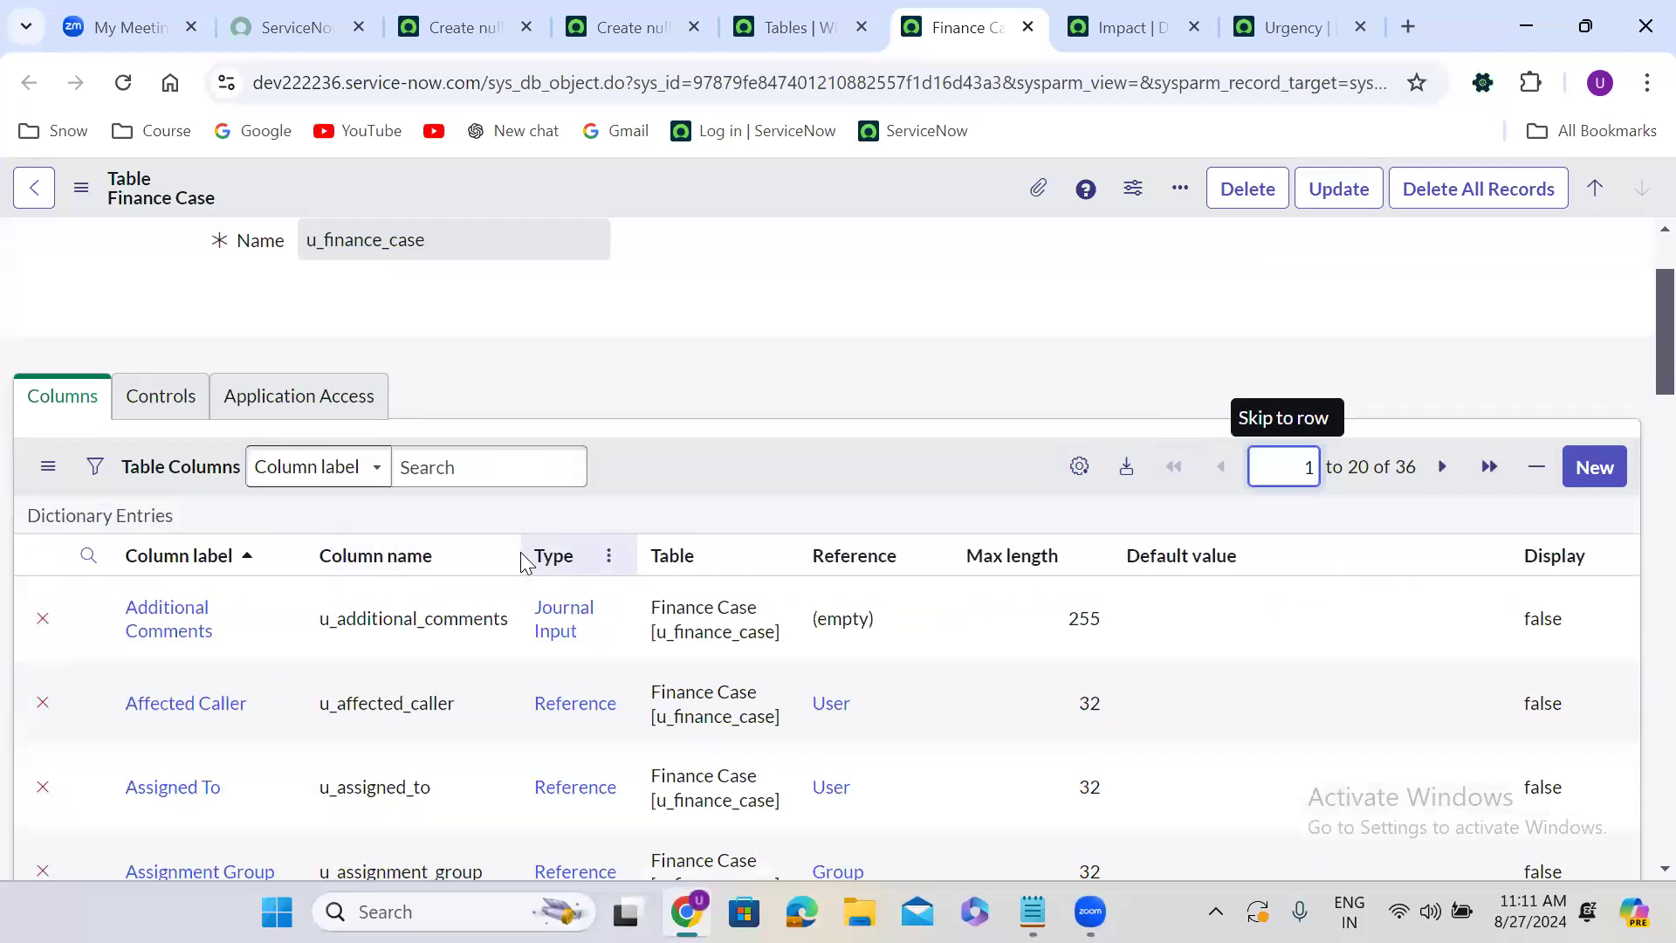
pyautogui.scroll(-8, 730, 480)
pyautogui.scroll(-5, 731, 481)
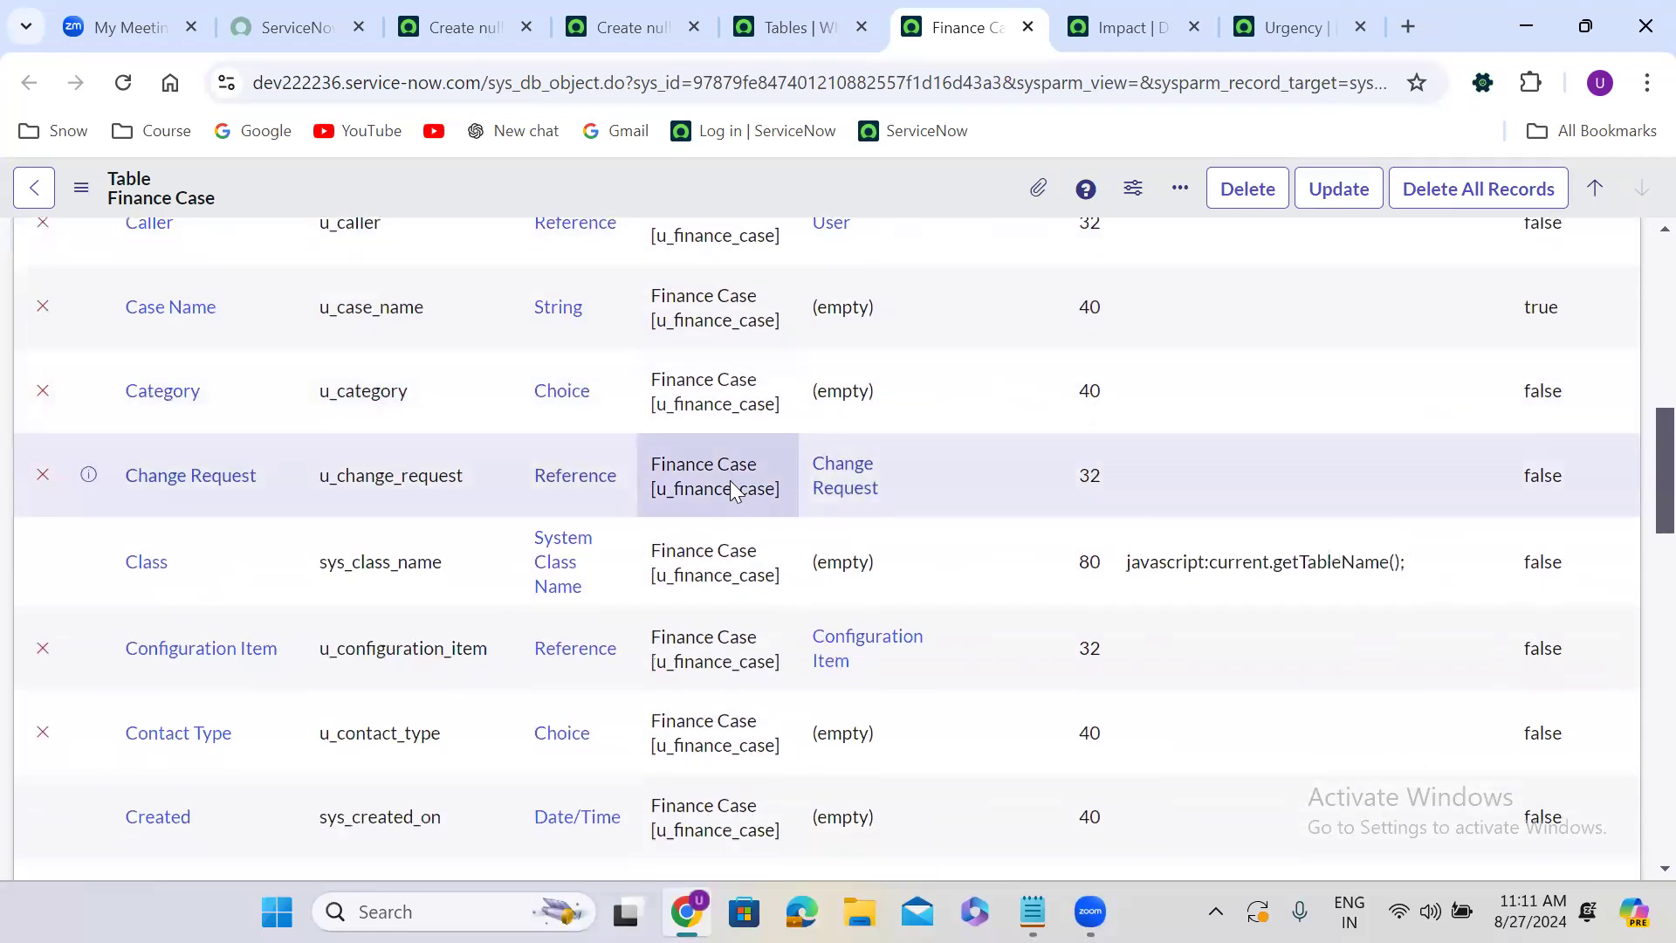
pyautogui.scroll(-3, 732, 489)
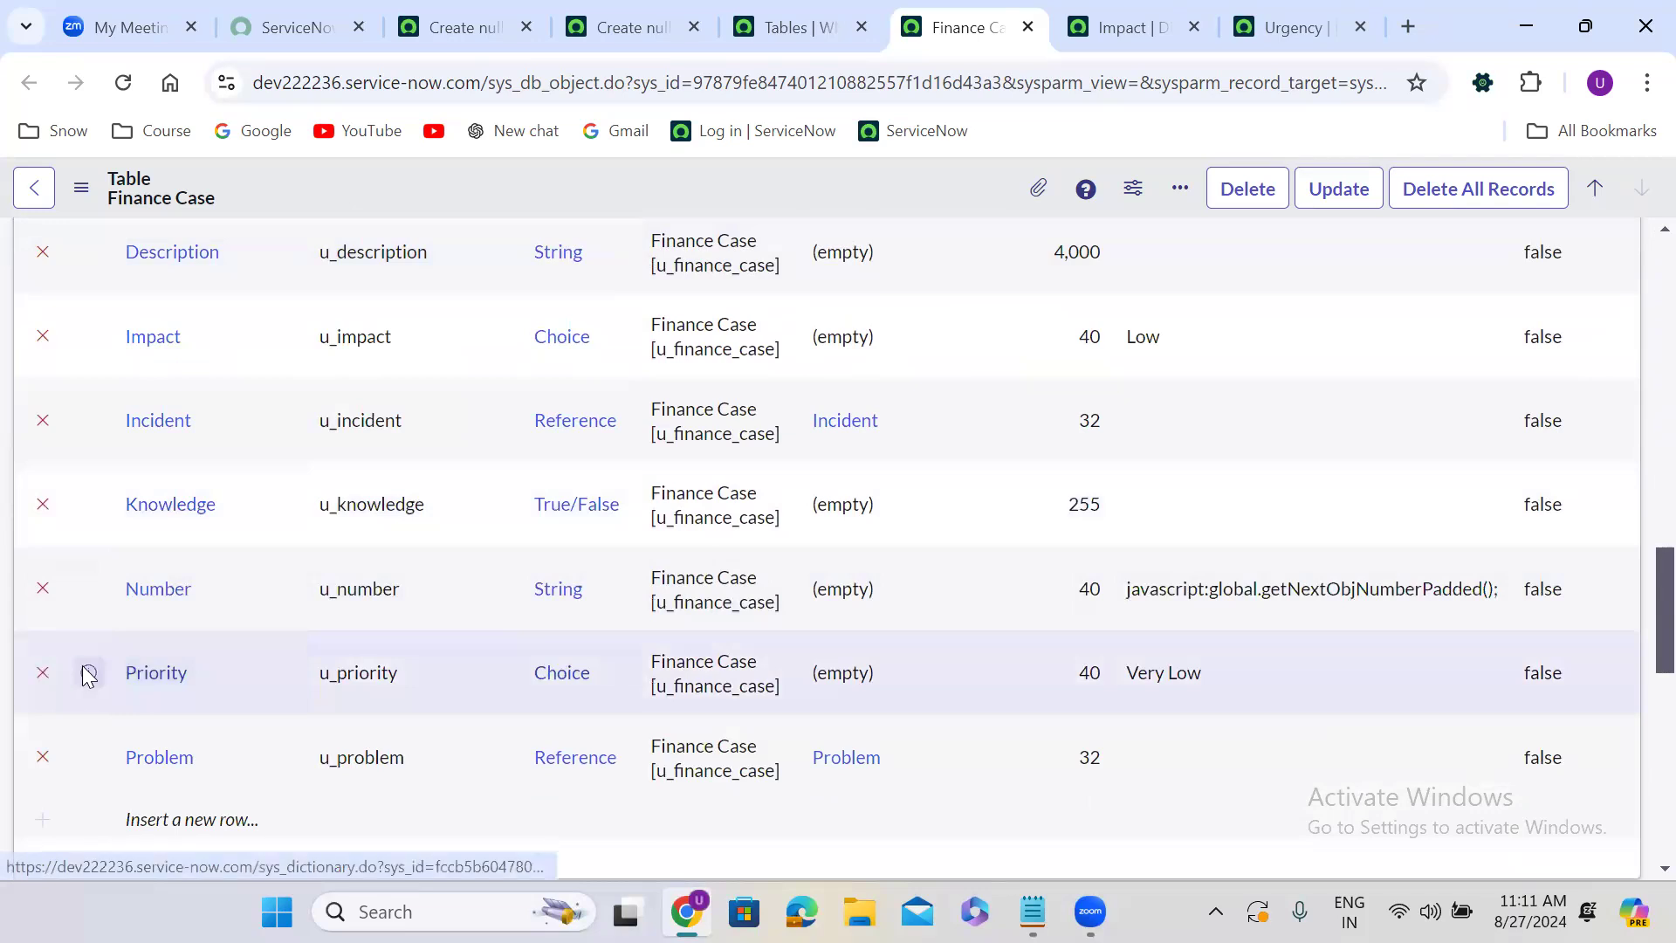
pyautogui.rightClick(86, 675)
pyautogui.click(260, 353)
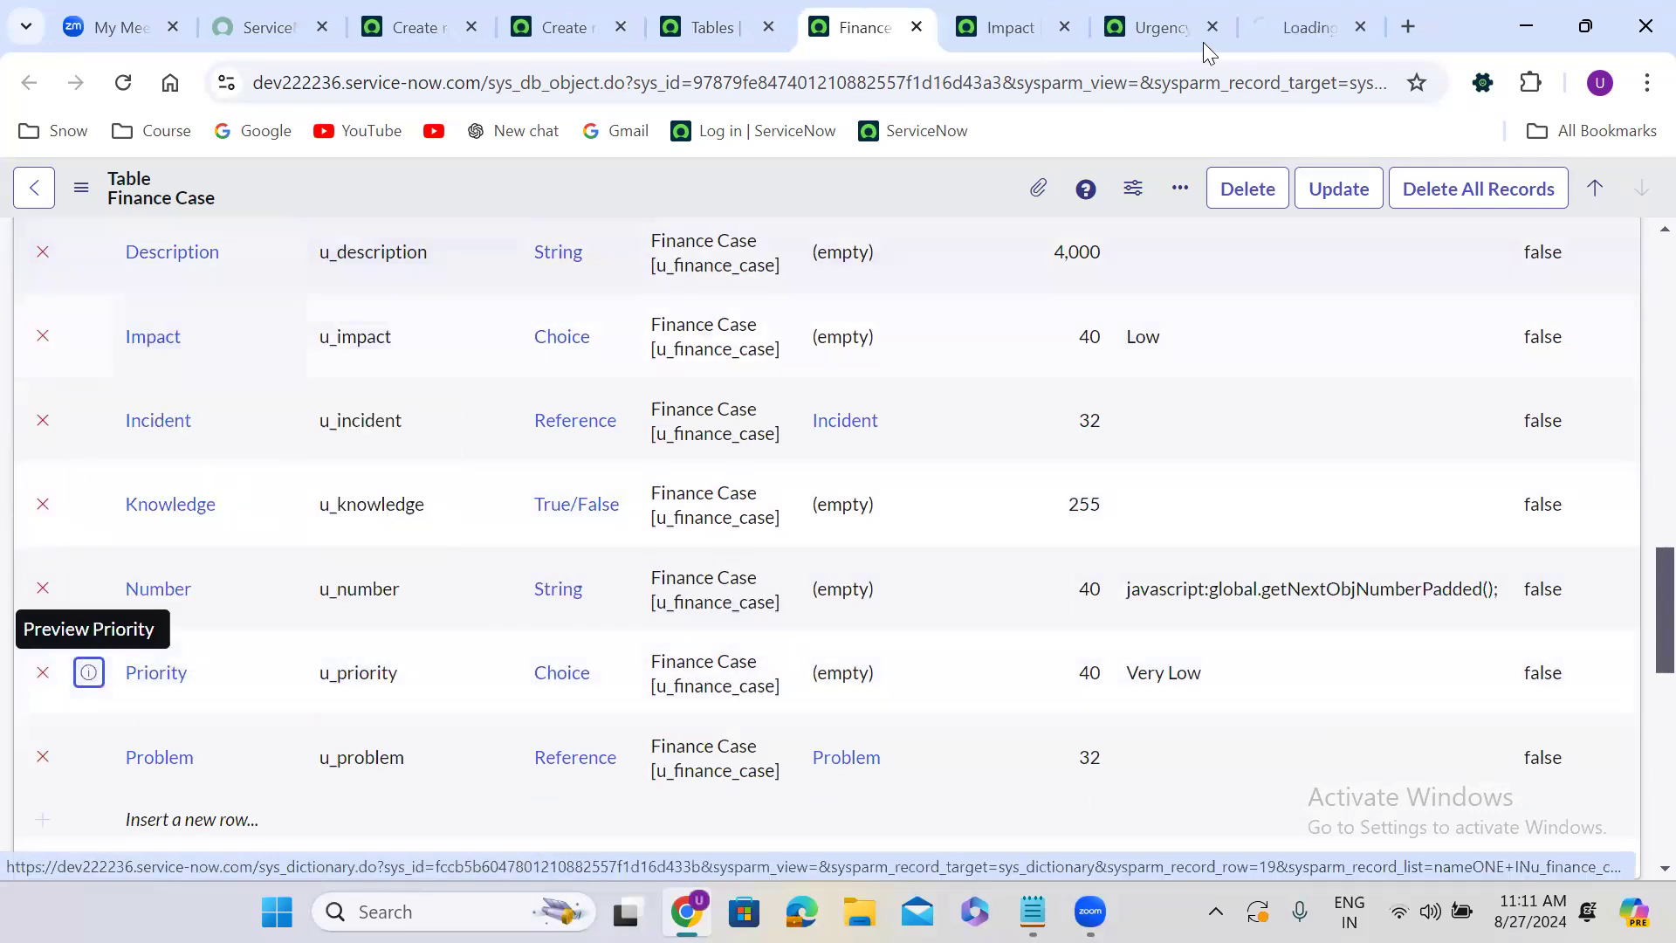
pyautogui.click(1295, 21)
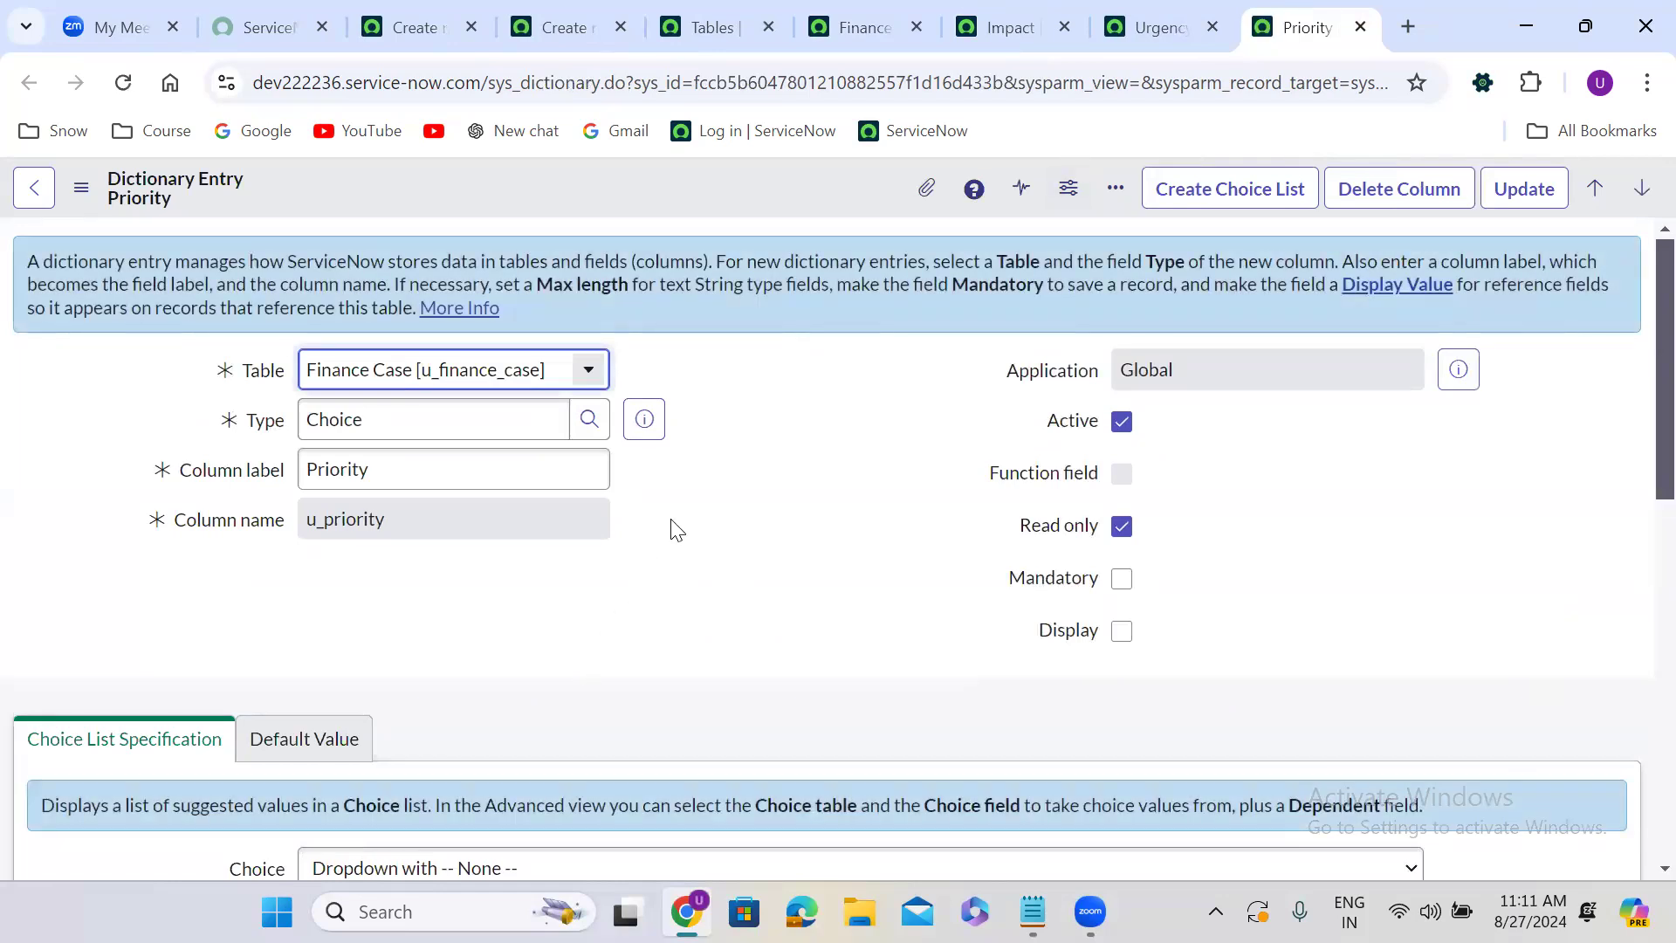
pyautogui.scroll(-6, 677, 530)
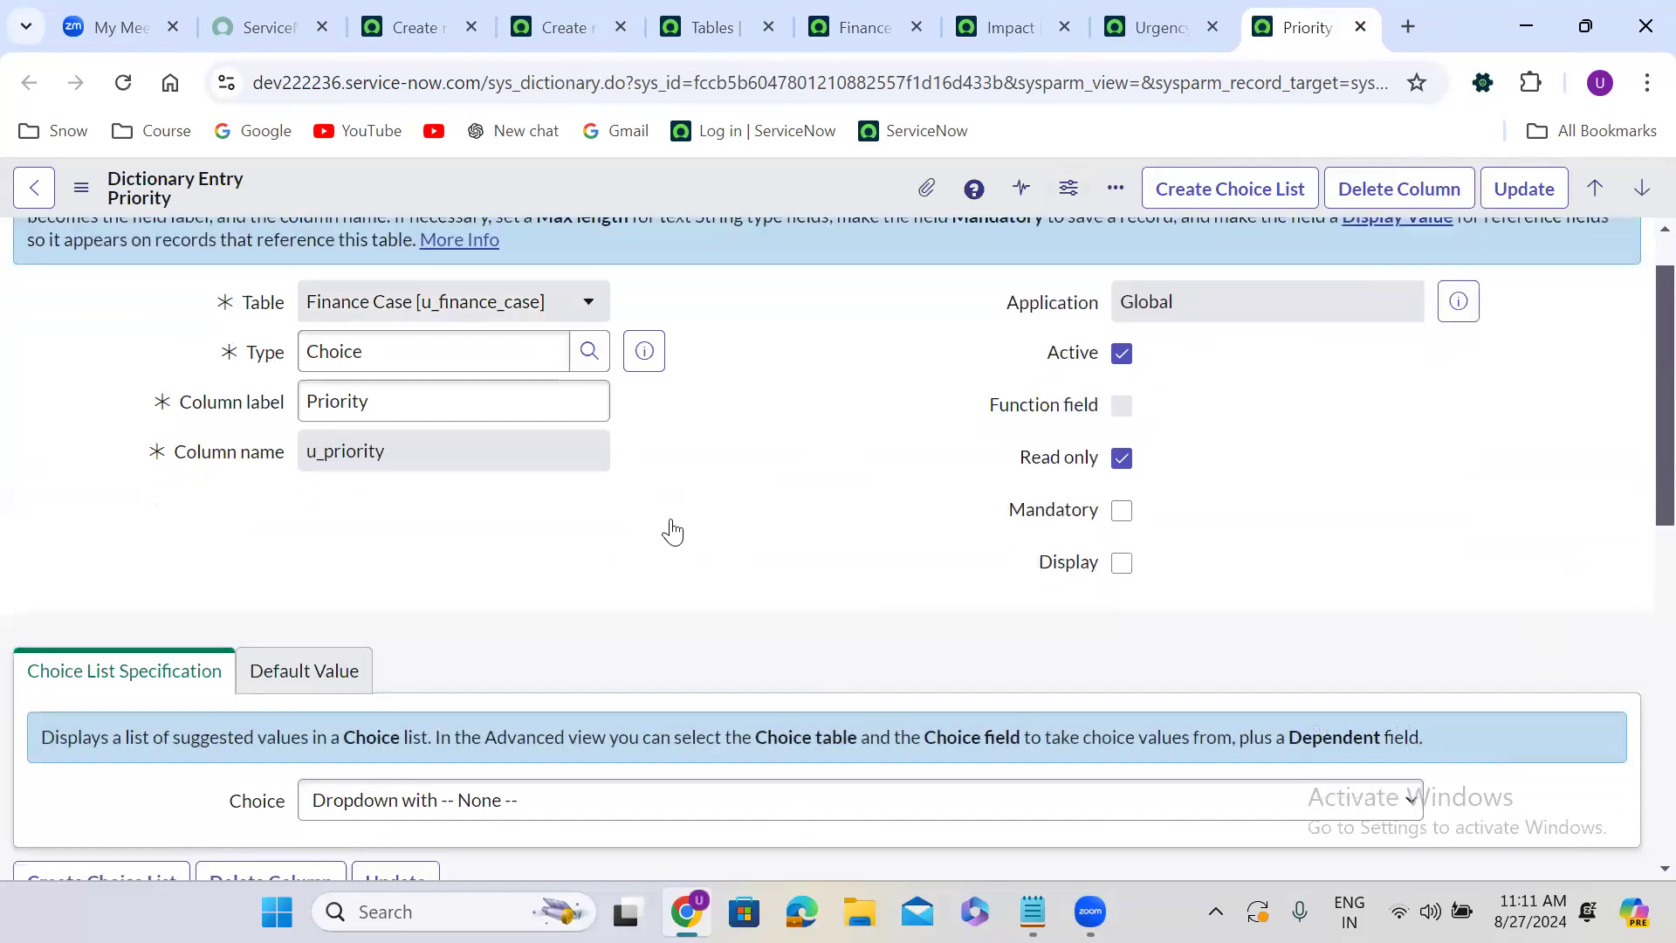
pyautogui.scroll(-3, 677, 530)
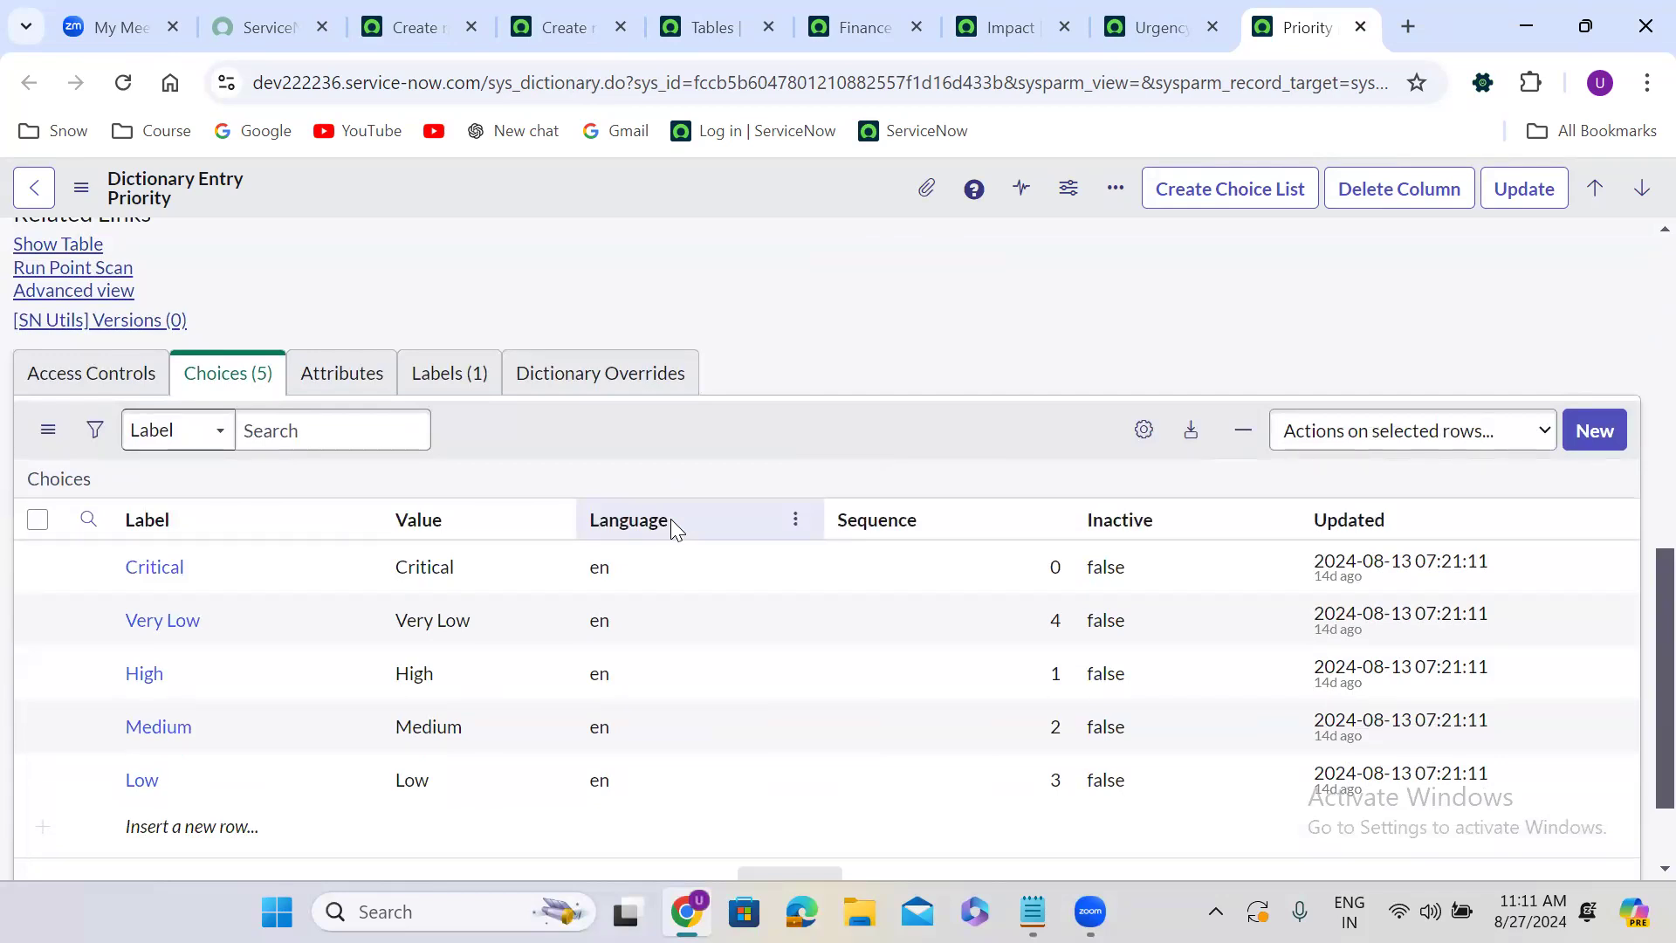
# Switch to the Tables list, remove the label filter condition, and start a new table record.
pyautogui.click(707, 19)
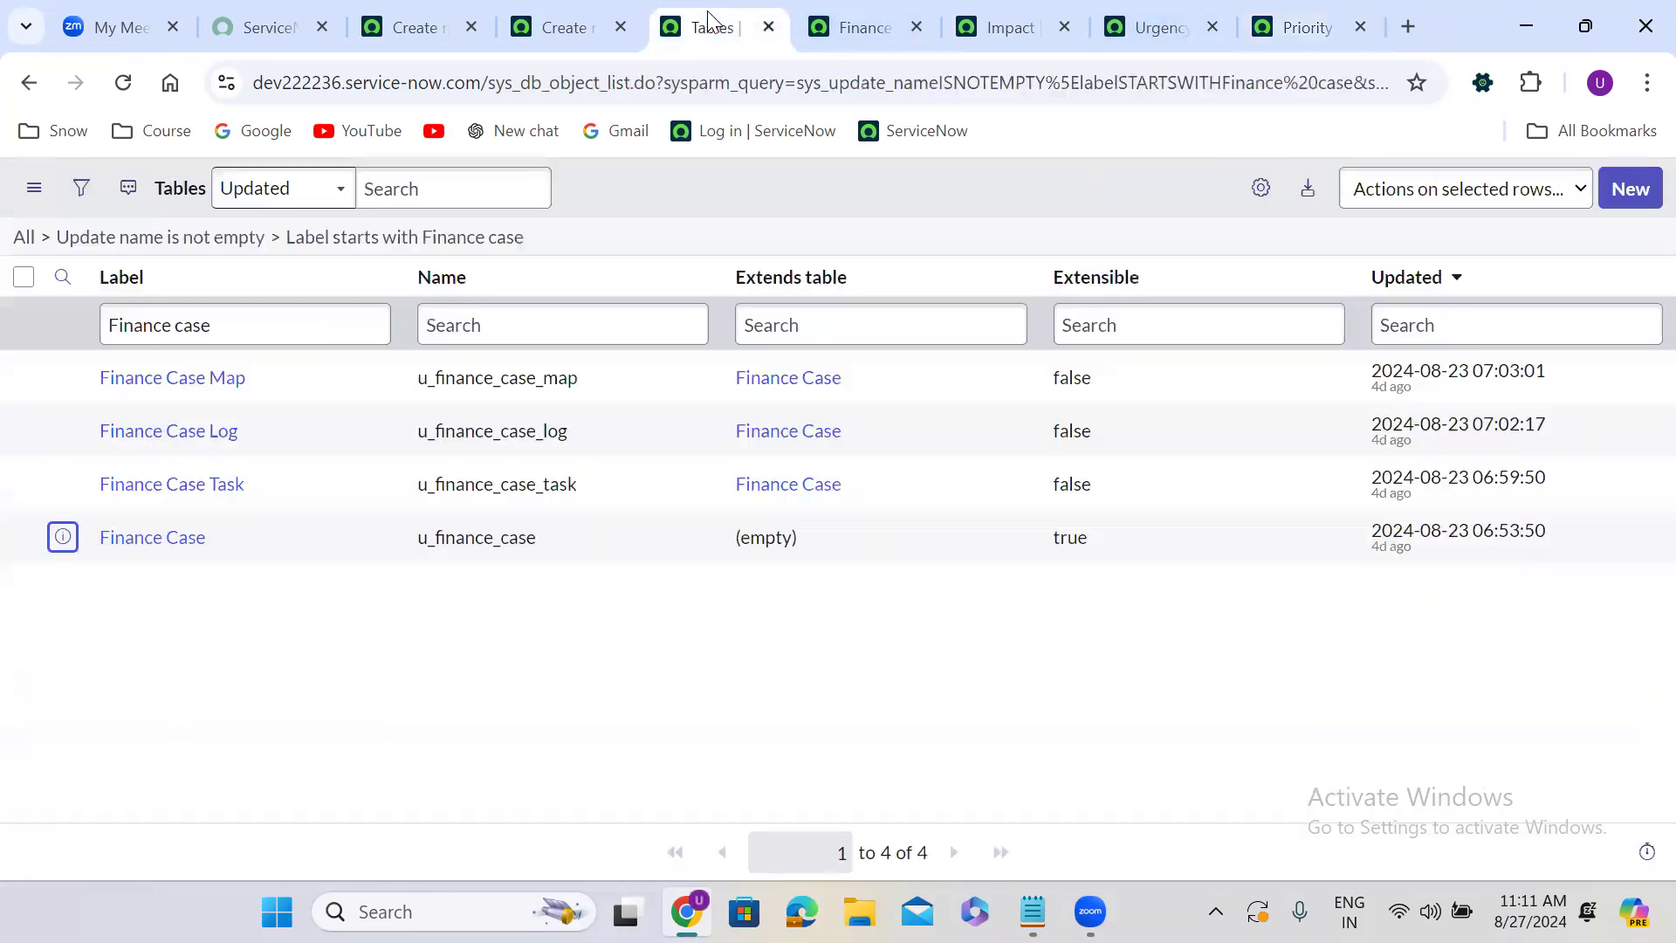
pyautogui.click(160, 243)
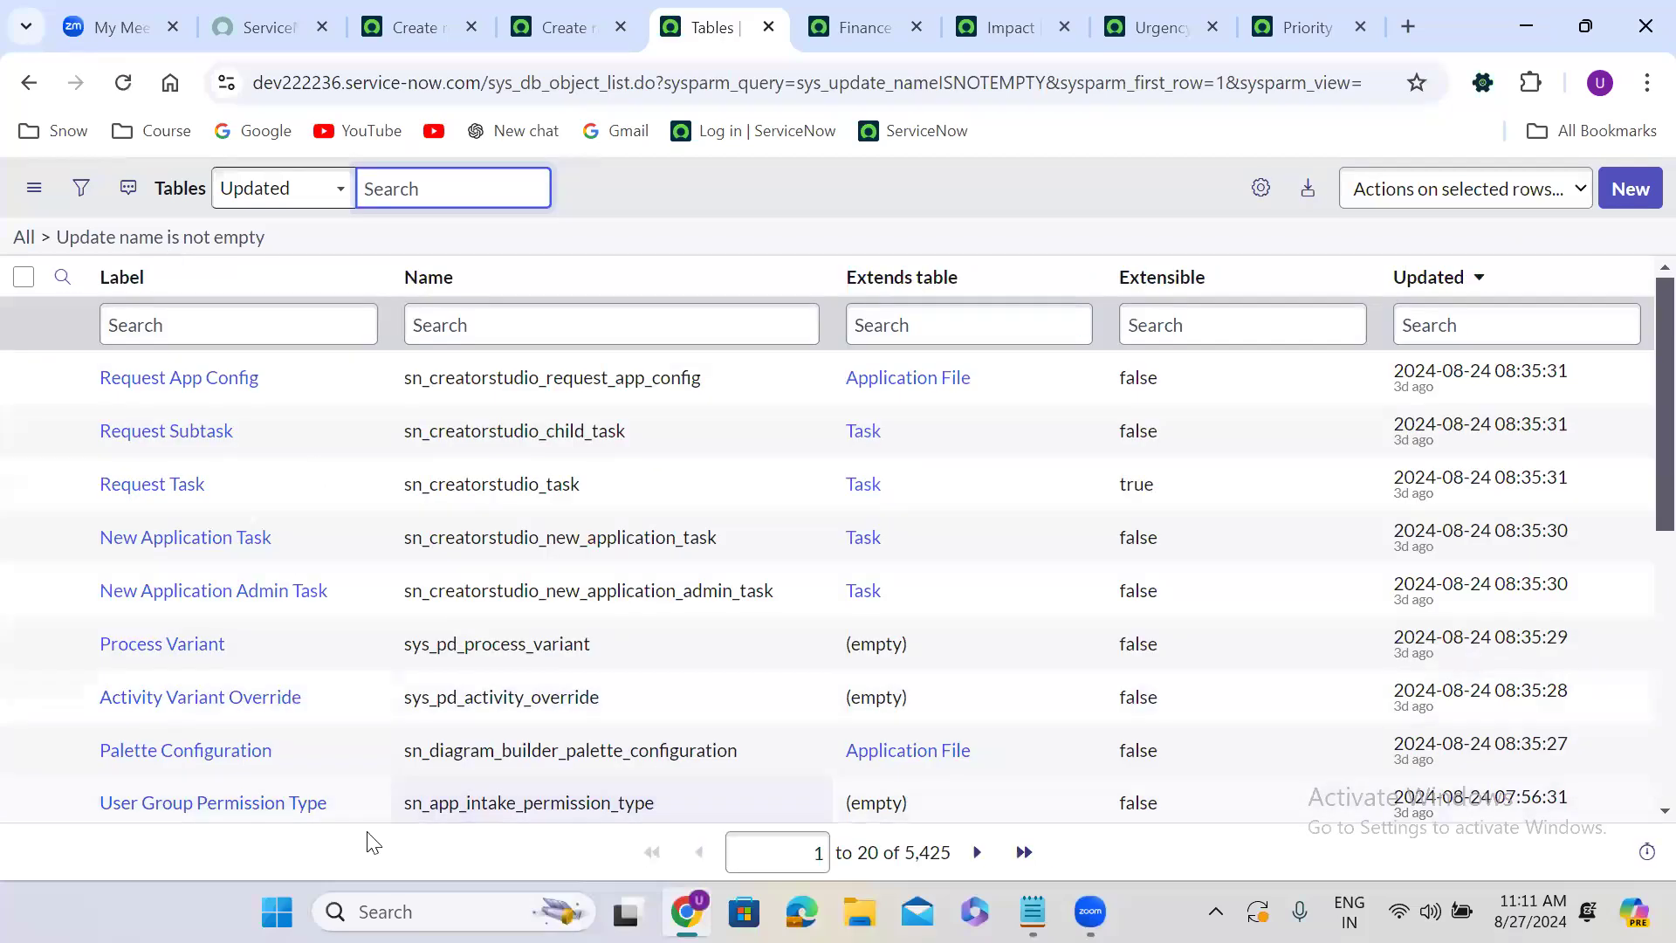
pyautogui.click(1644, 188)
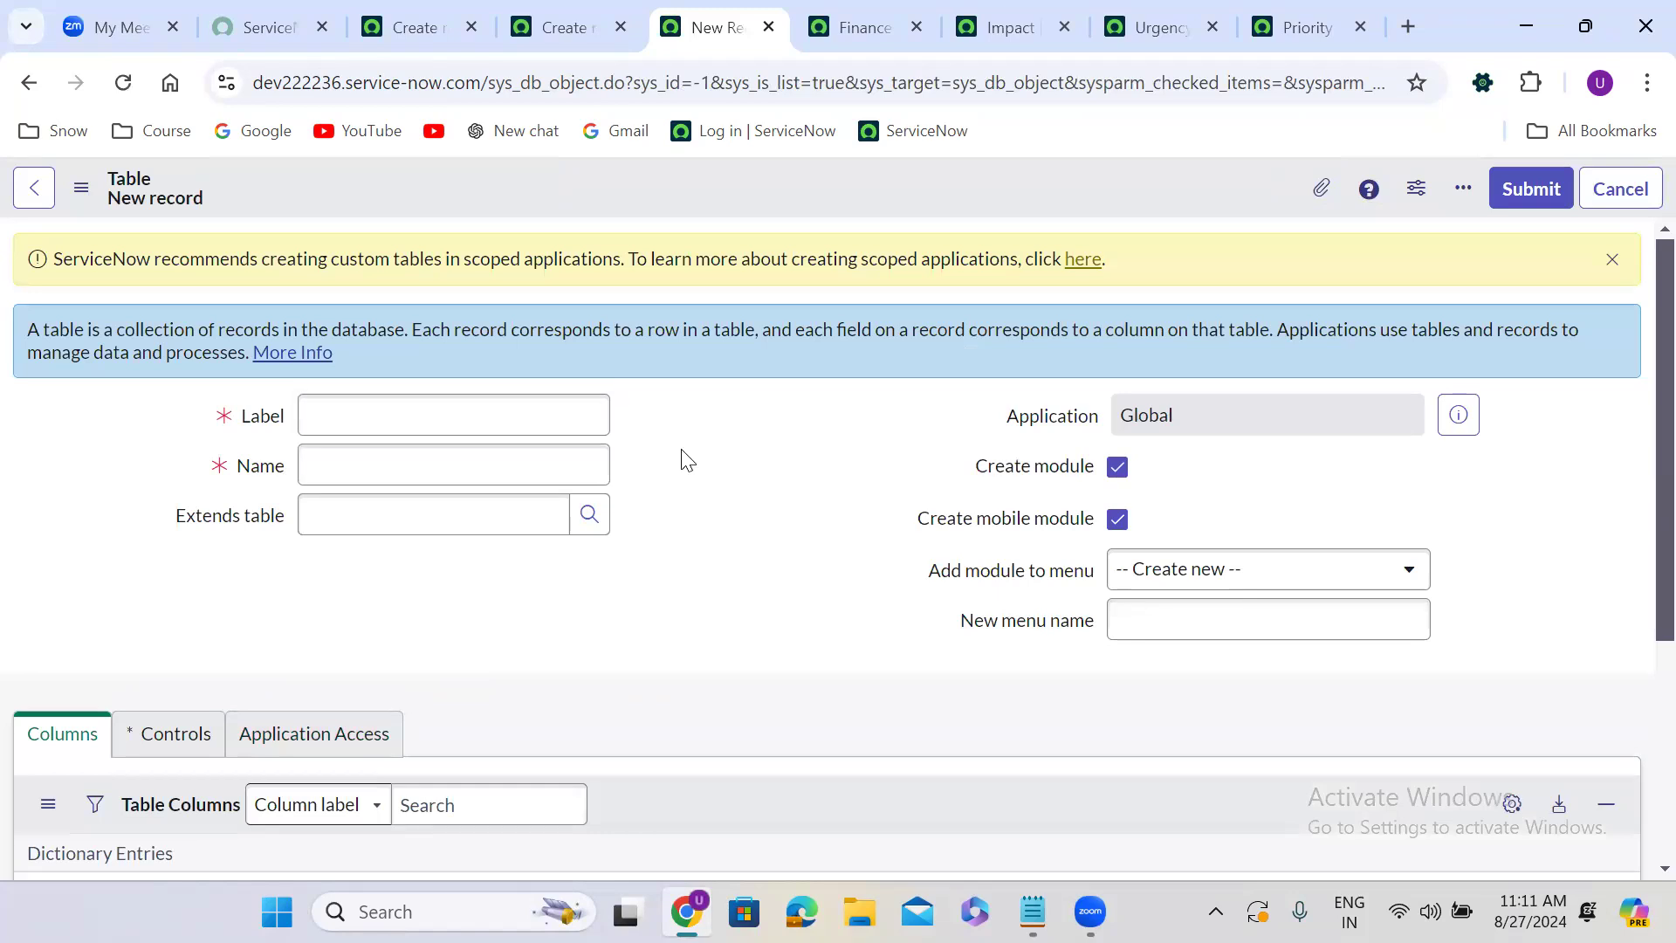
# Label the new table Finance Case Priority Rule and turn off Create module.
pyautogui.click(385, 430)
pyautogui.write('Finance Case')
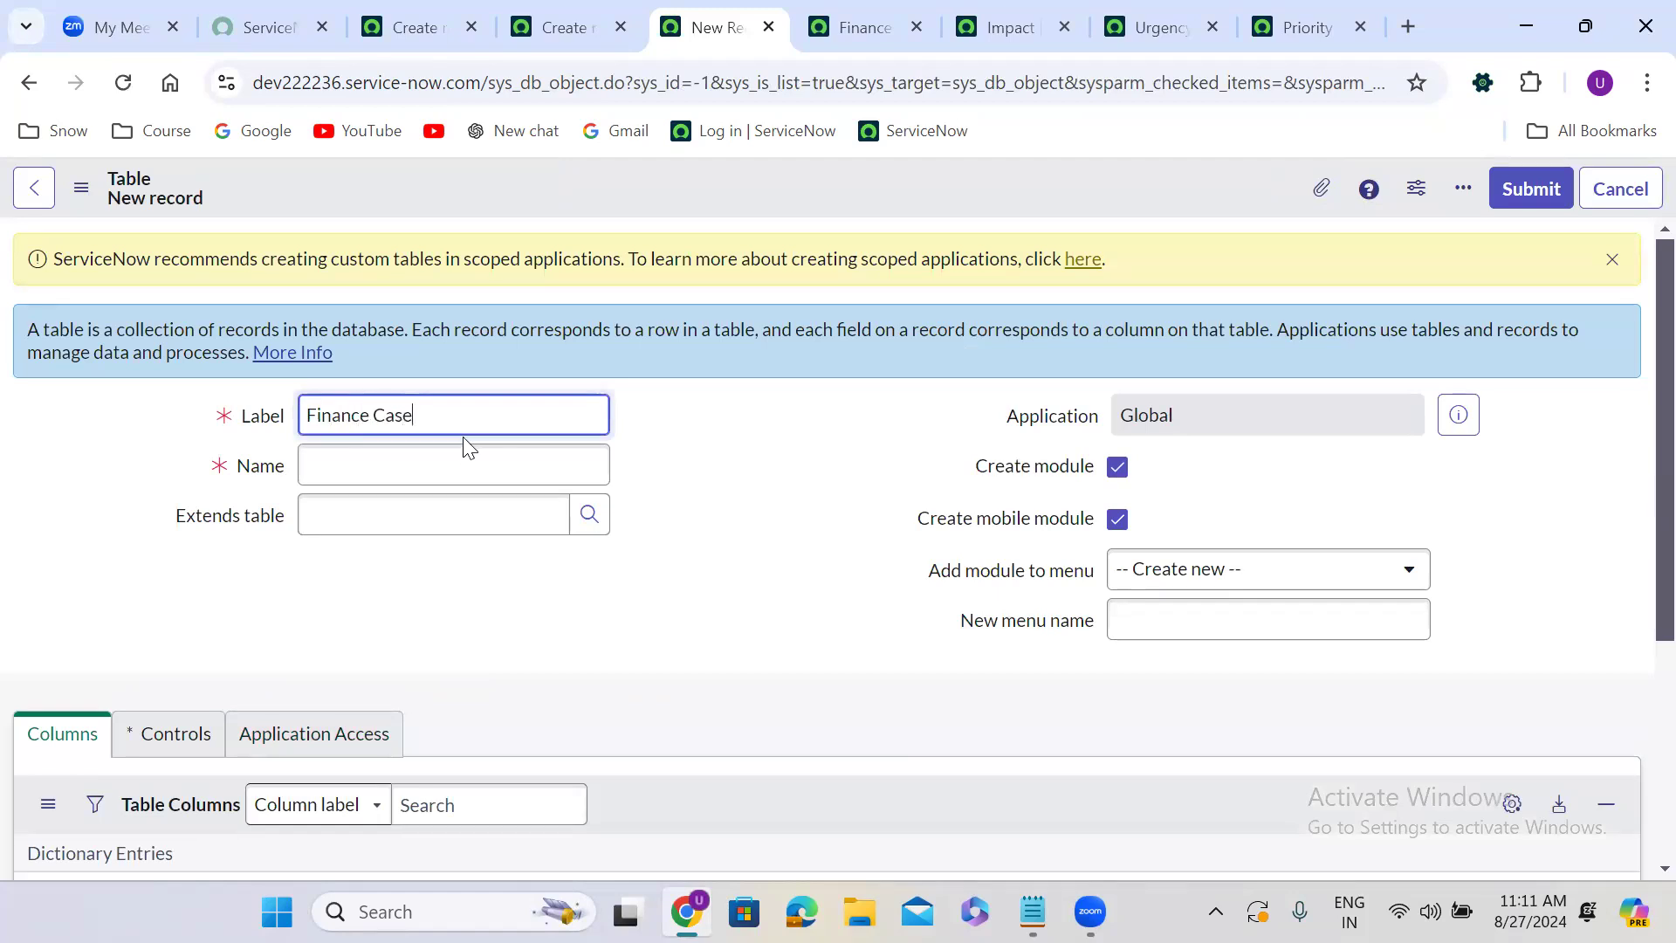
pyautogui.write(' Priority Rule')
pyautogui.click(720, 423)
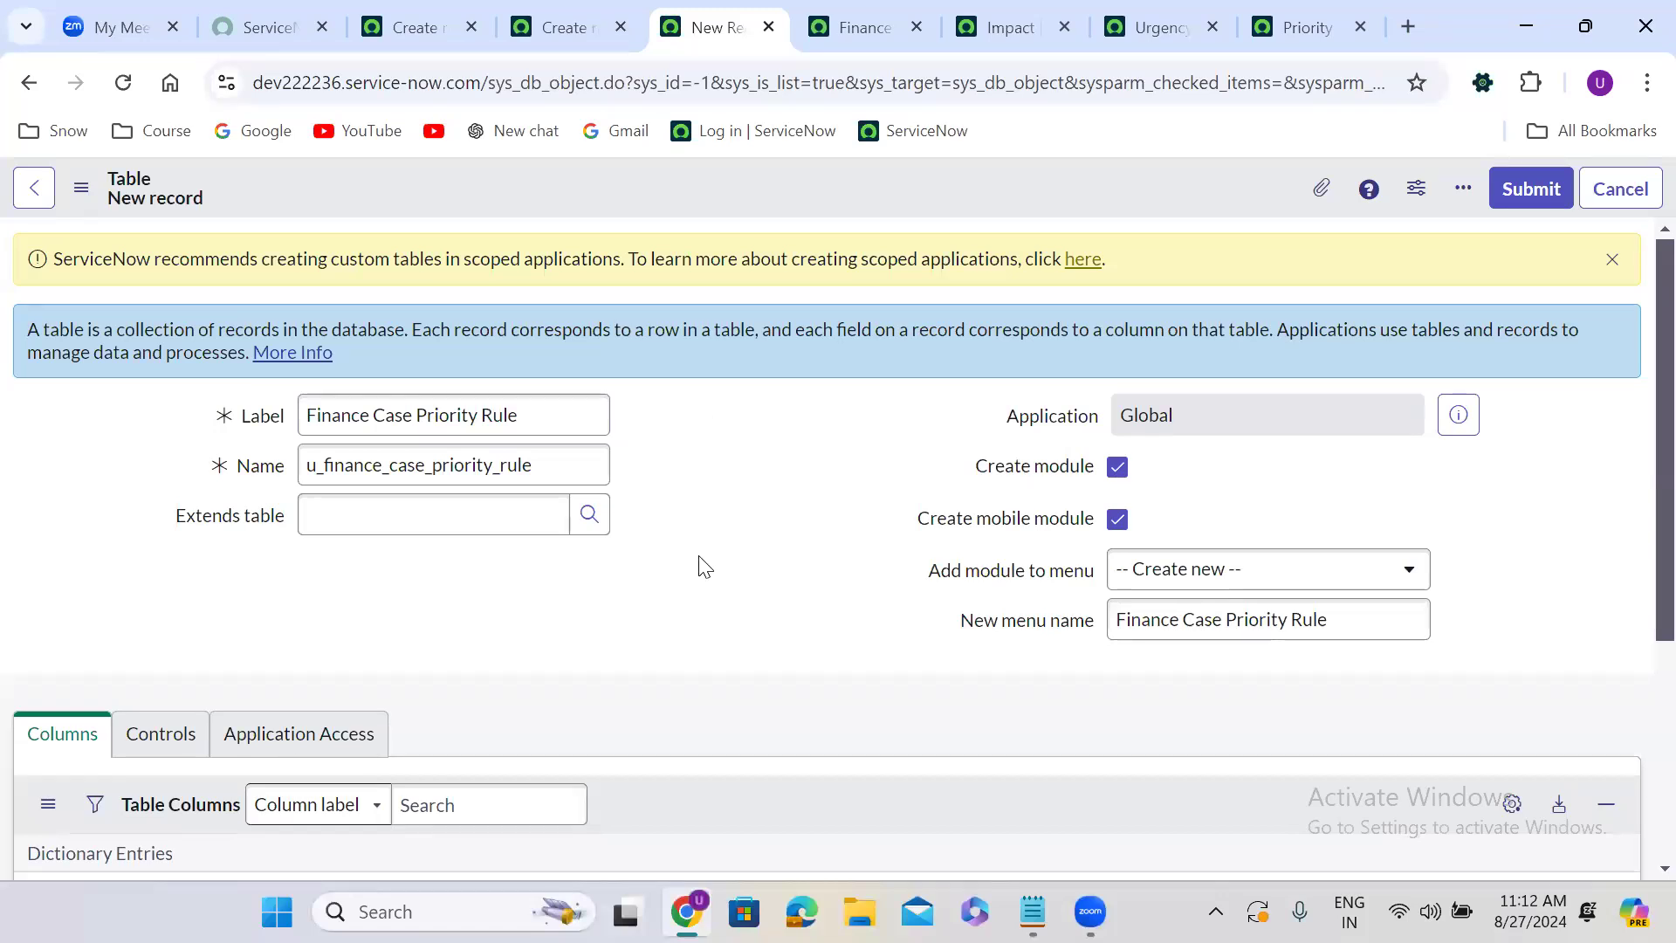
pyautogui.click(1119, 468)
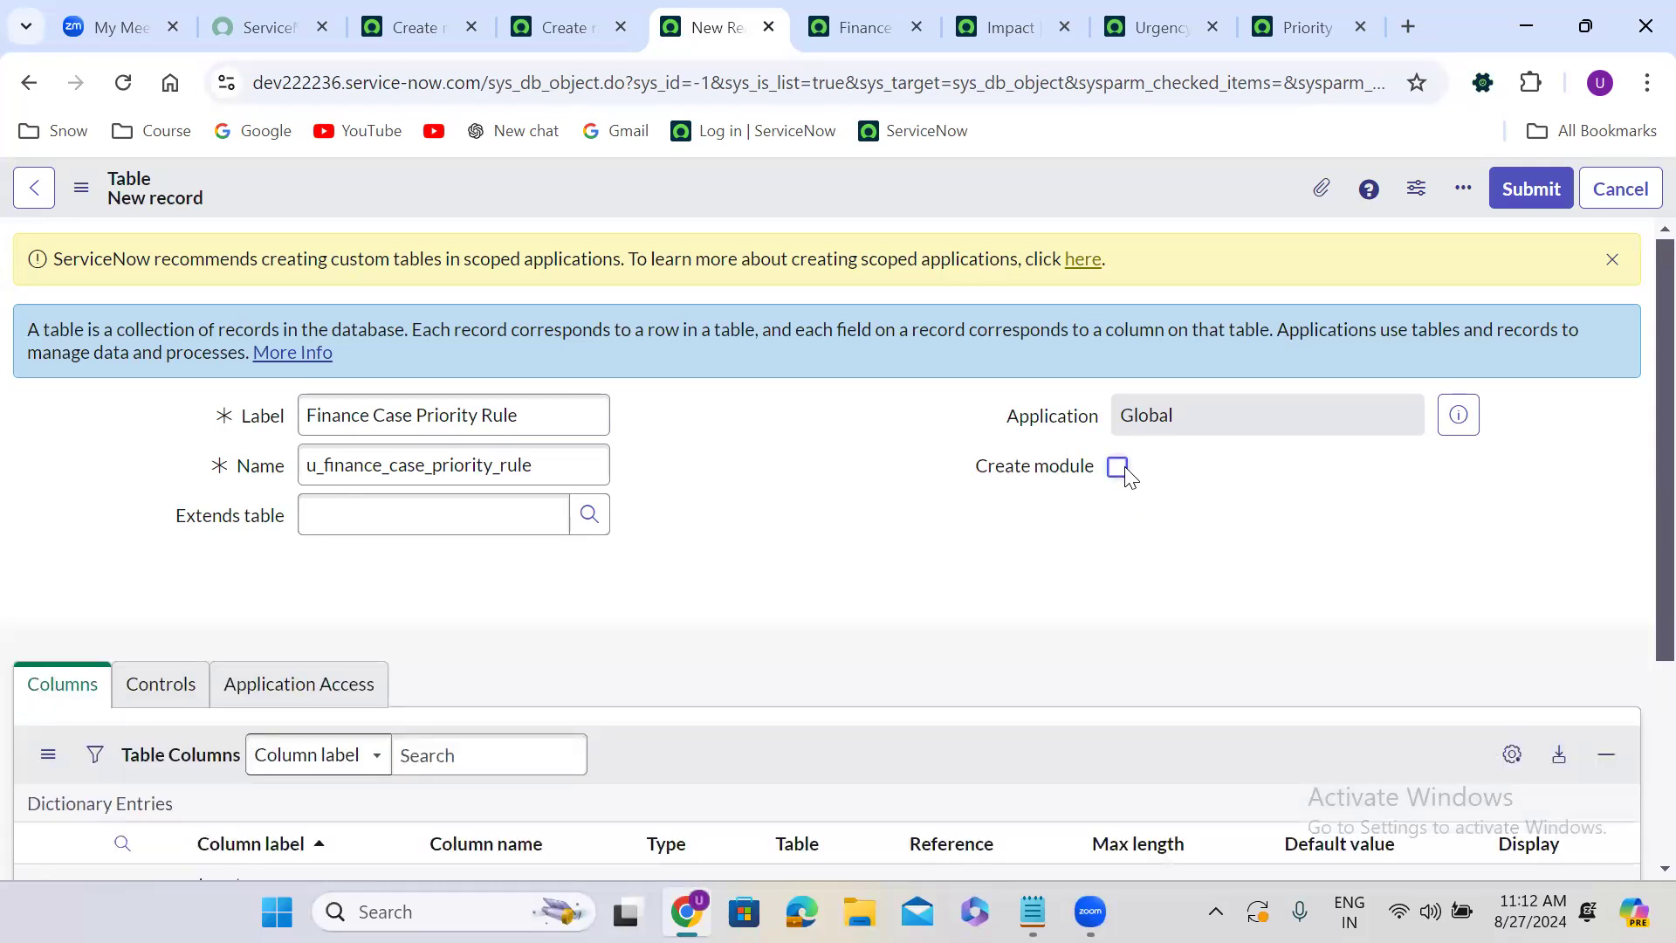
# Set the new table to extend Data Lookup Matcher Rules and save the table record.
pyautogui.click(341, 518)
pyautogui.write('dat')
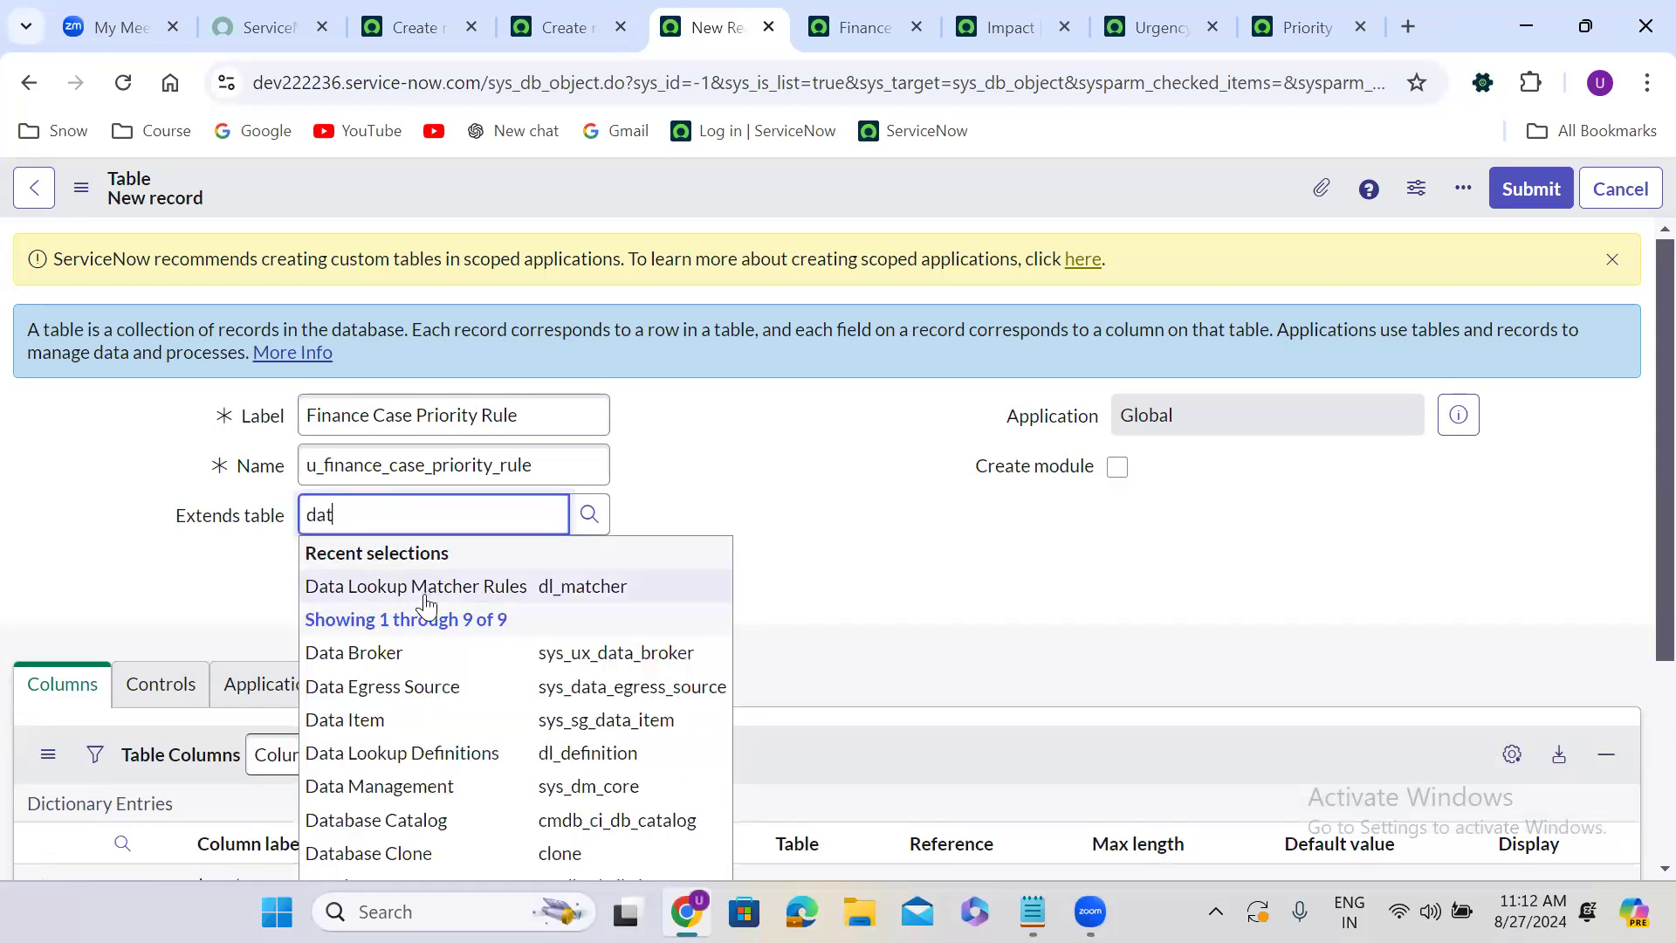
pyautogui.click(507, 599)
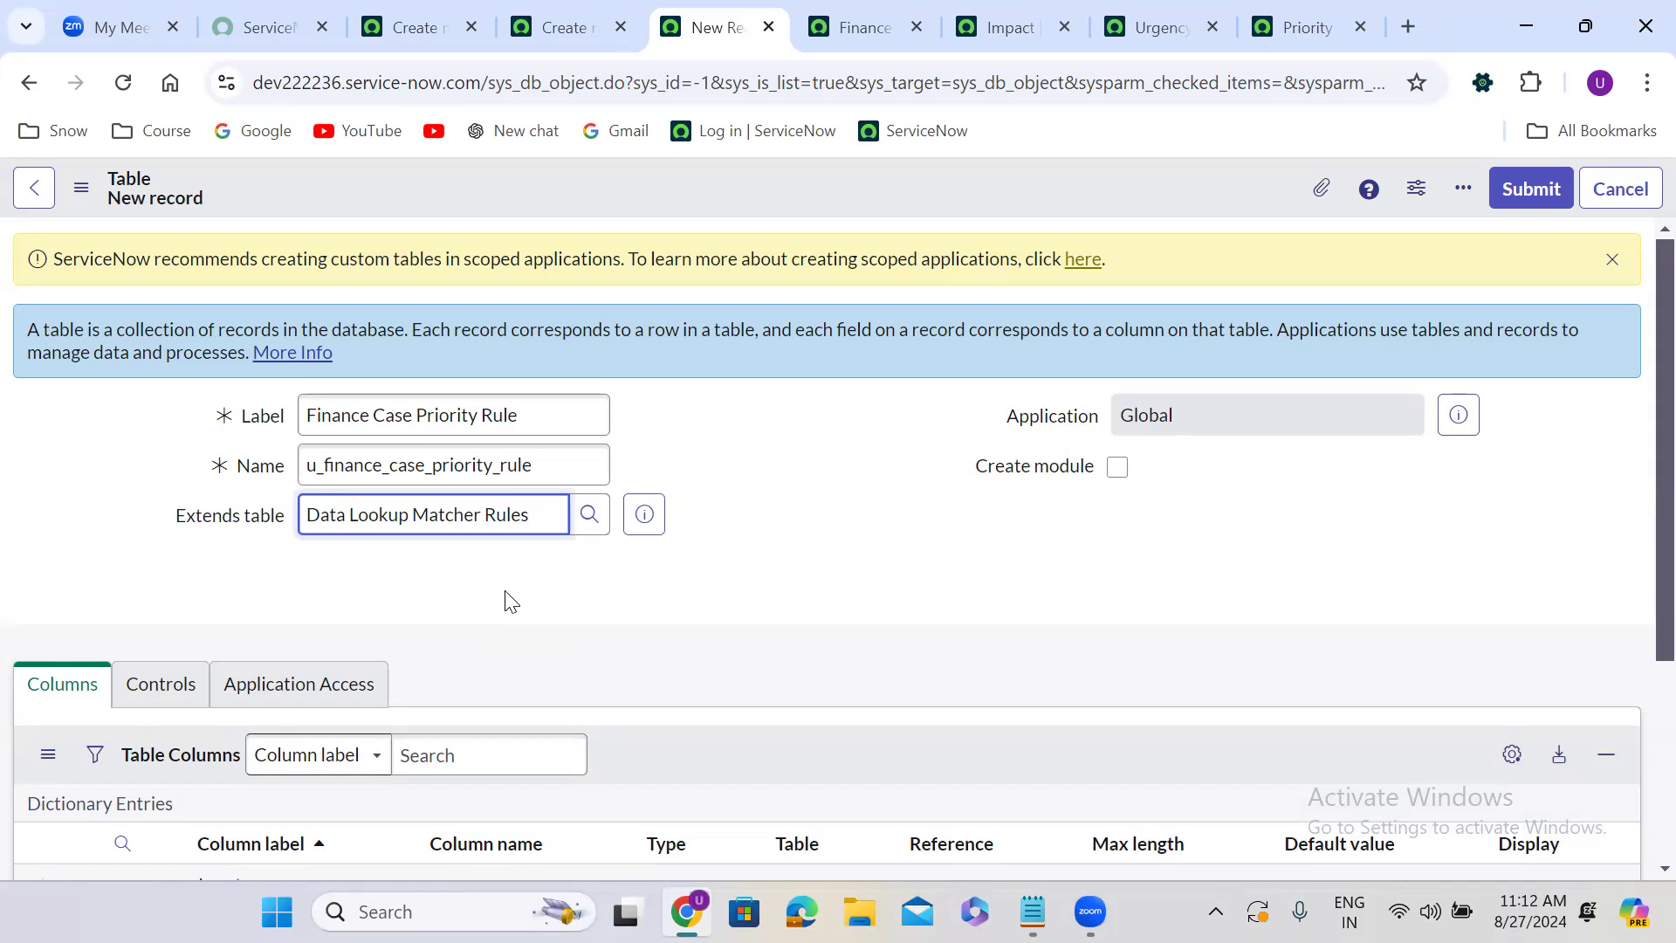
pyautogui.click(732, 444)
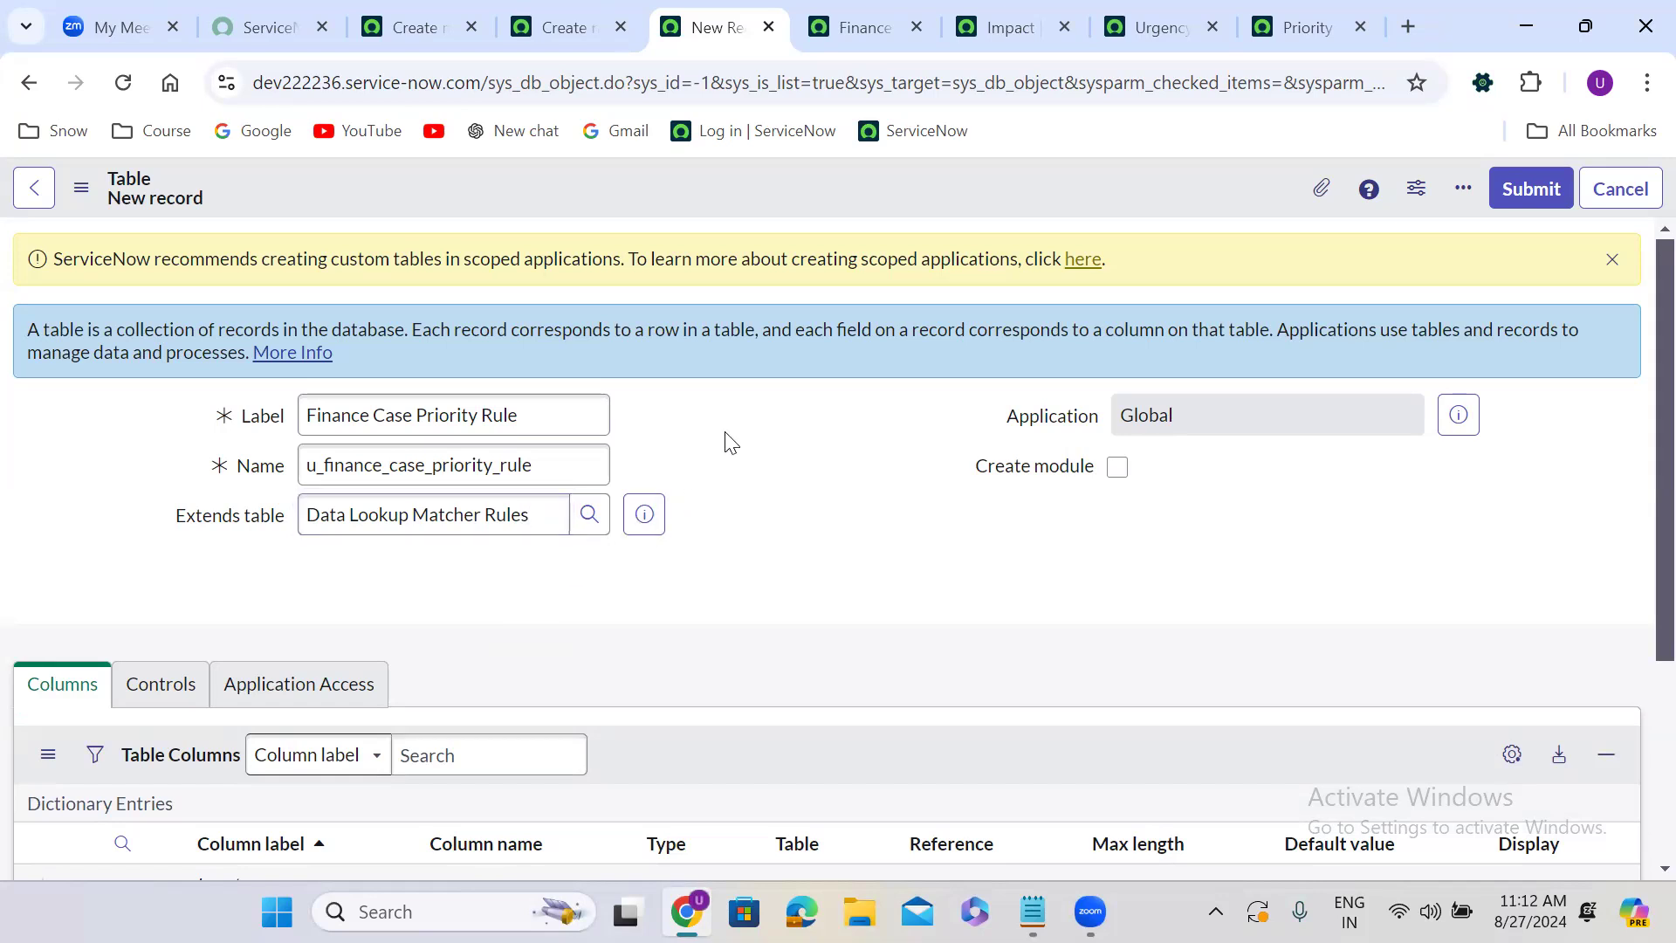
pyautogui.rightClick(721, 174)
pyautogui.click(772, 189)
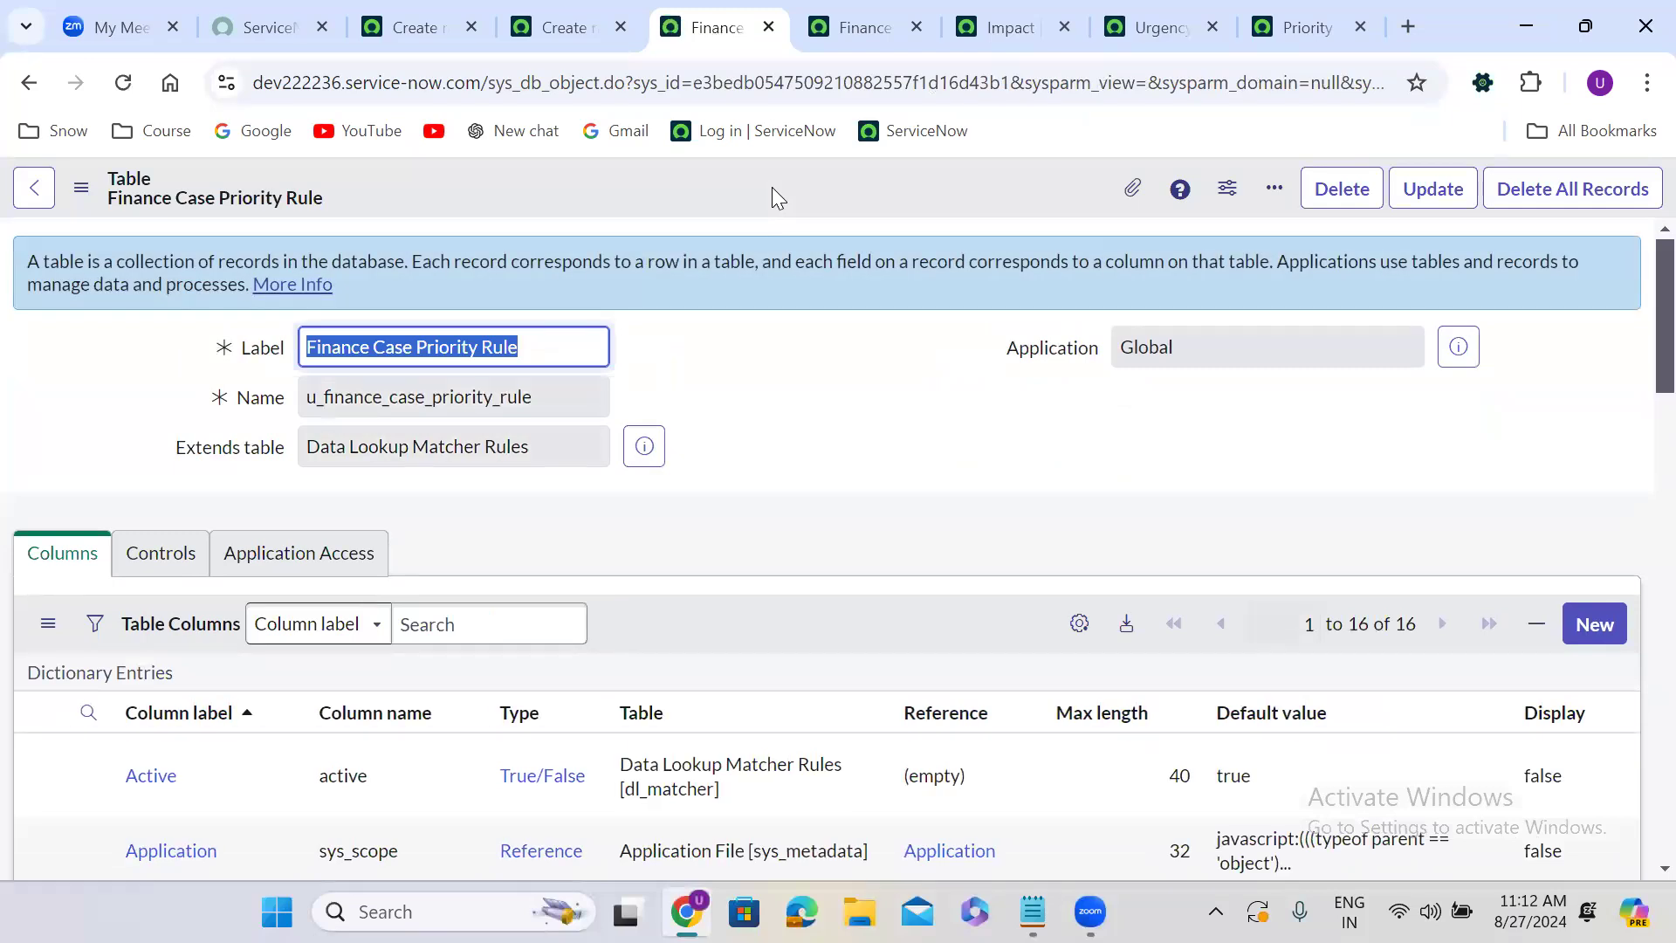
# Review the saved table's inherited columns, related lists and its empty record form.
pyautogui.click(757, 371)
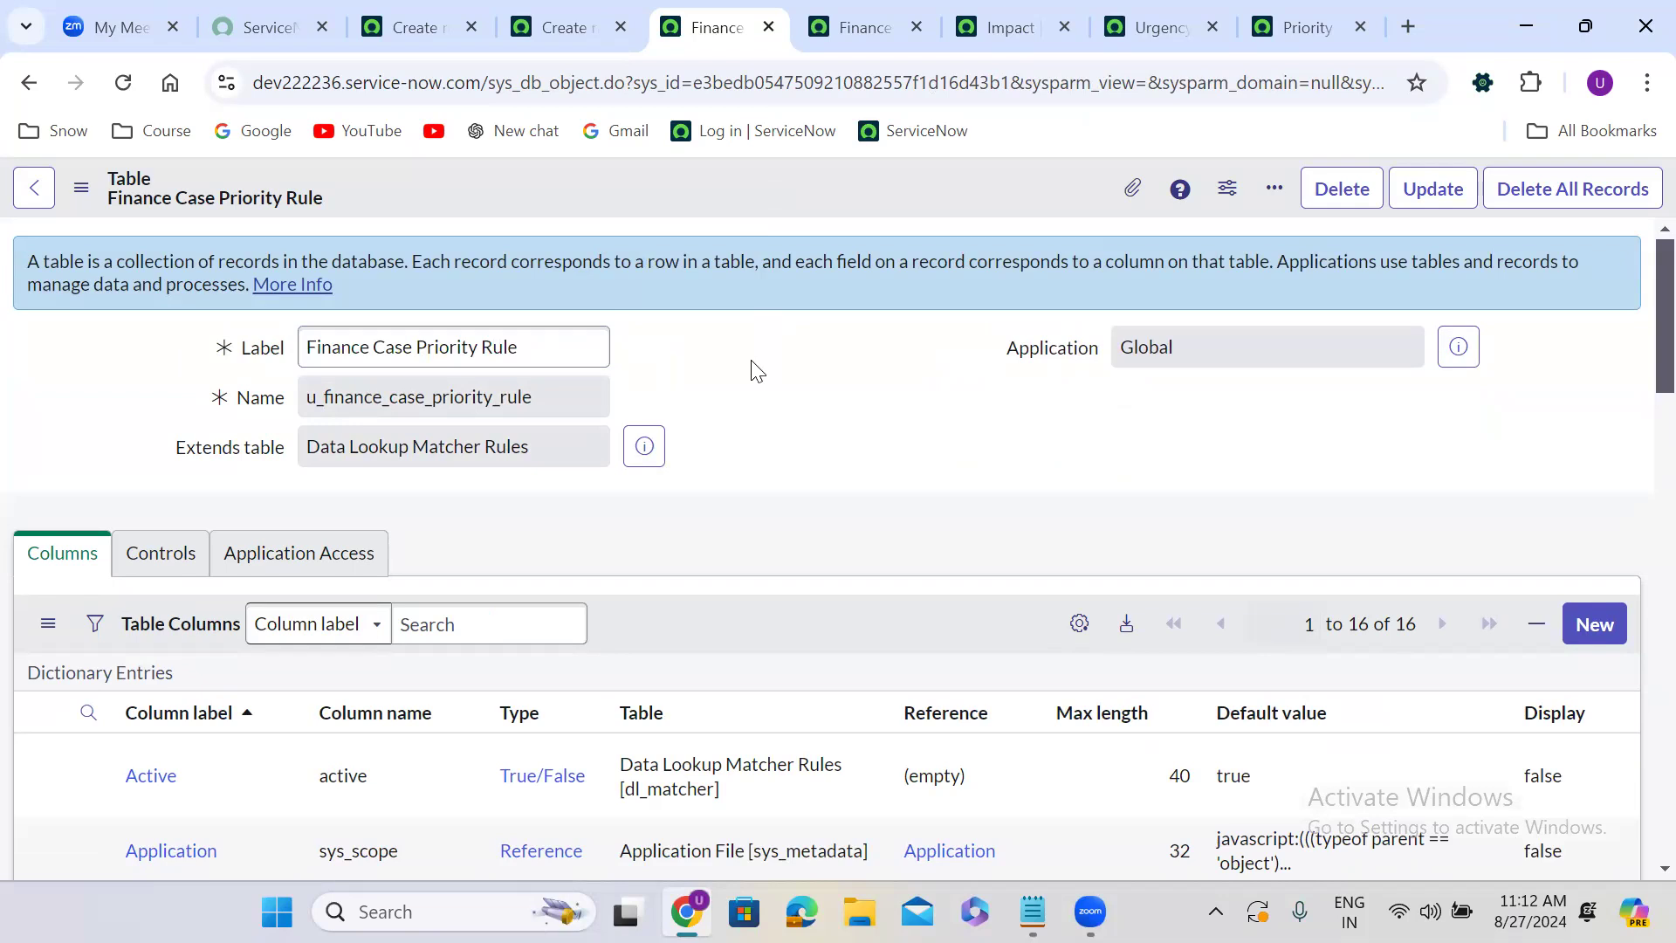
pyautogui.scroll(-4, 757, 371)
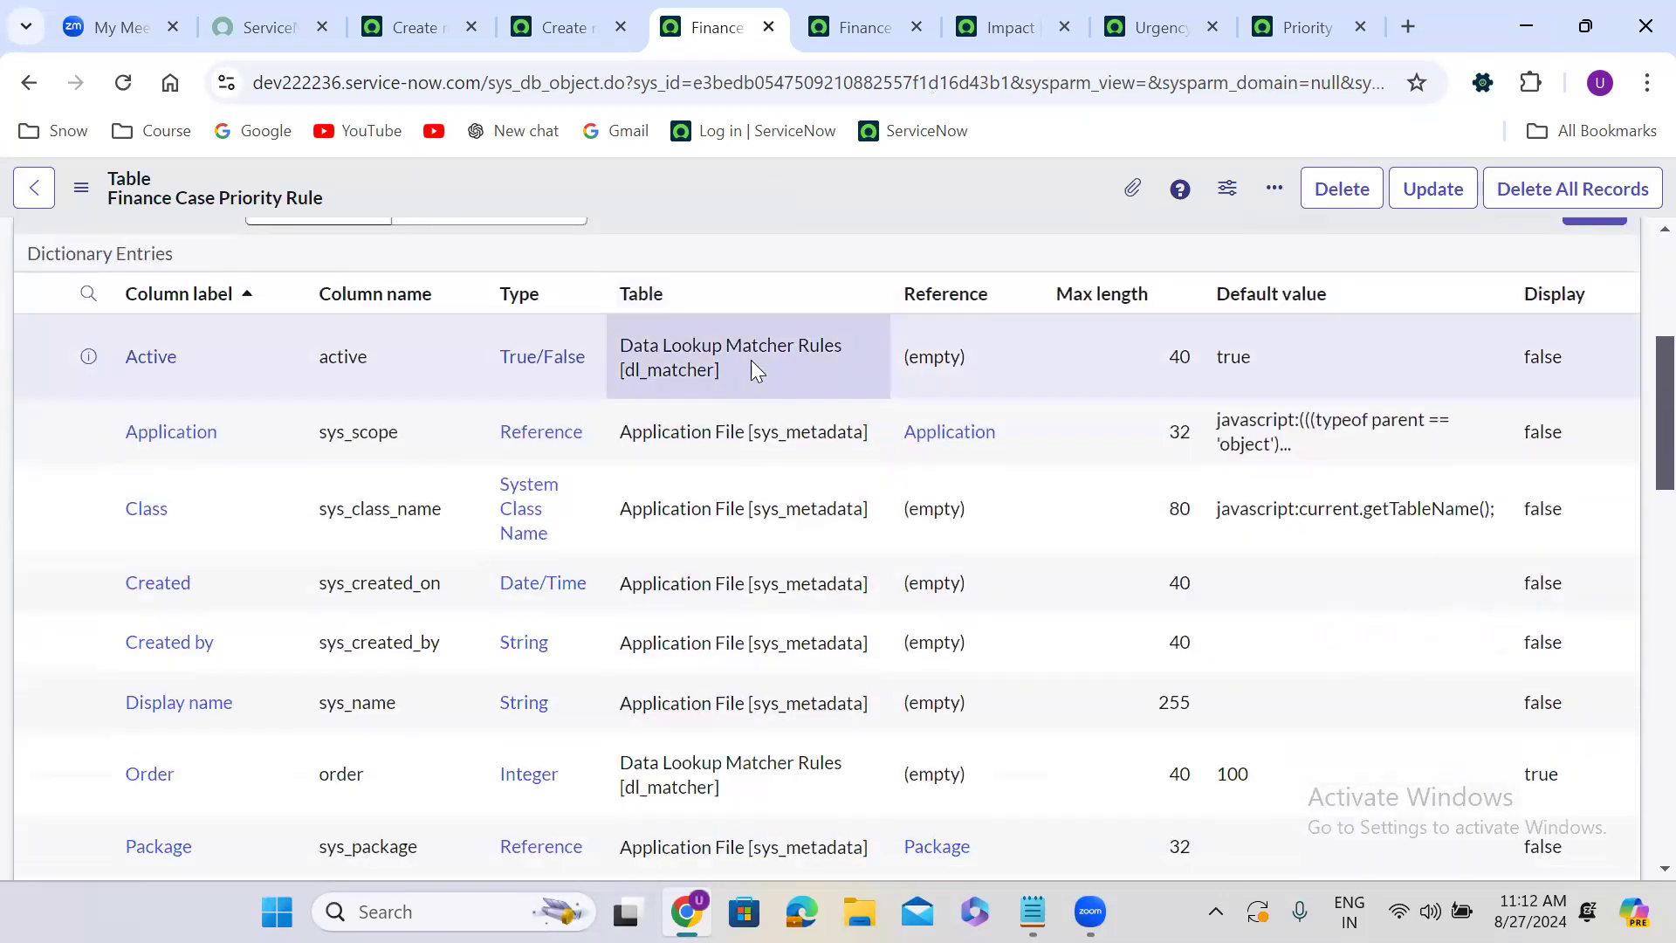
pyautogui.scroll(-6, 750, 360)
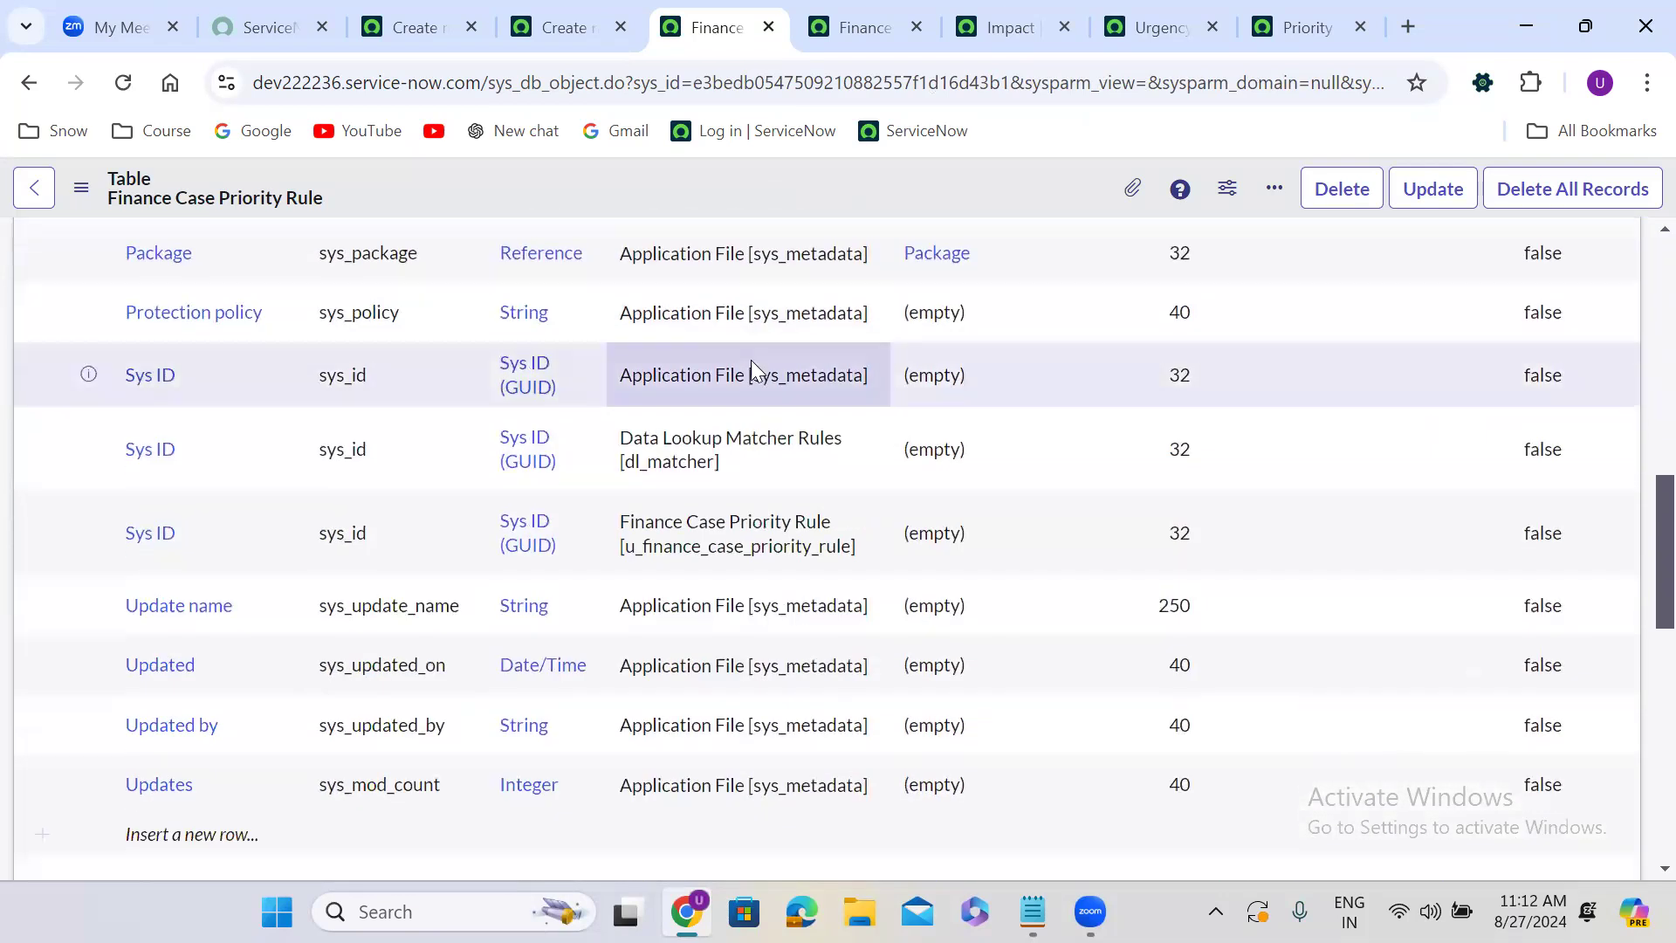
pyautogui.scroll(-9, 751, 360)
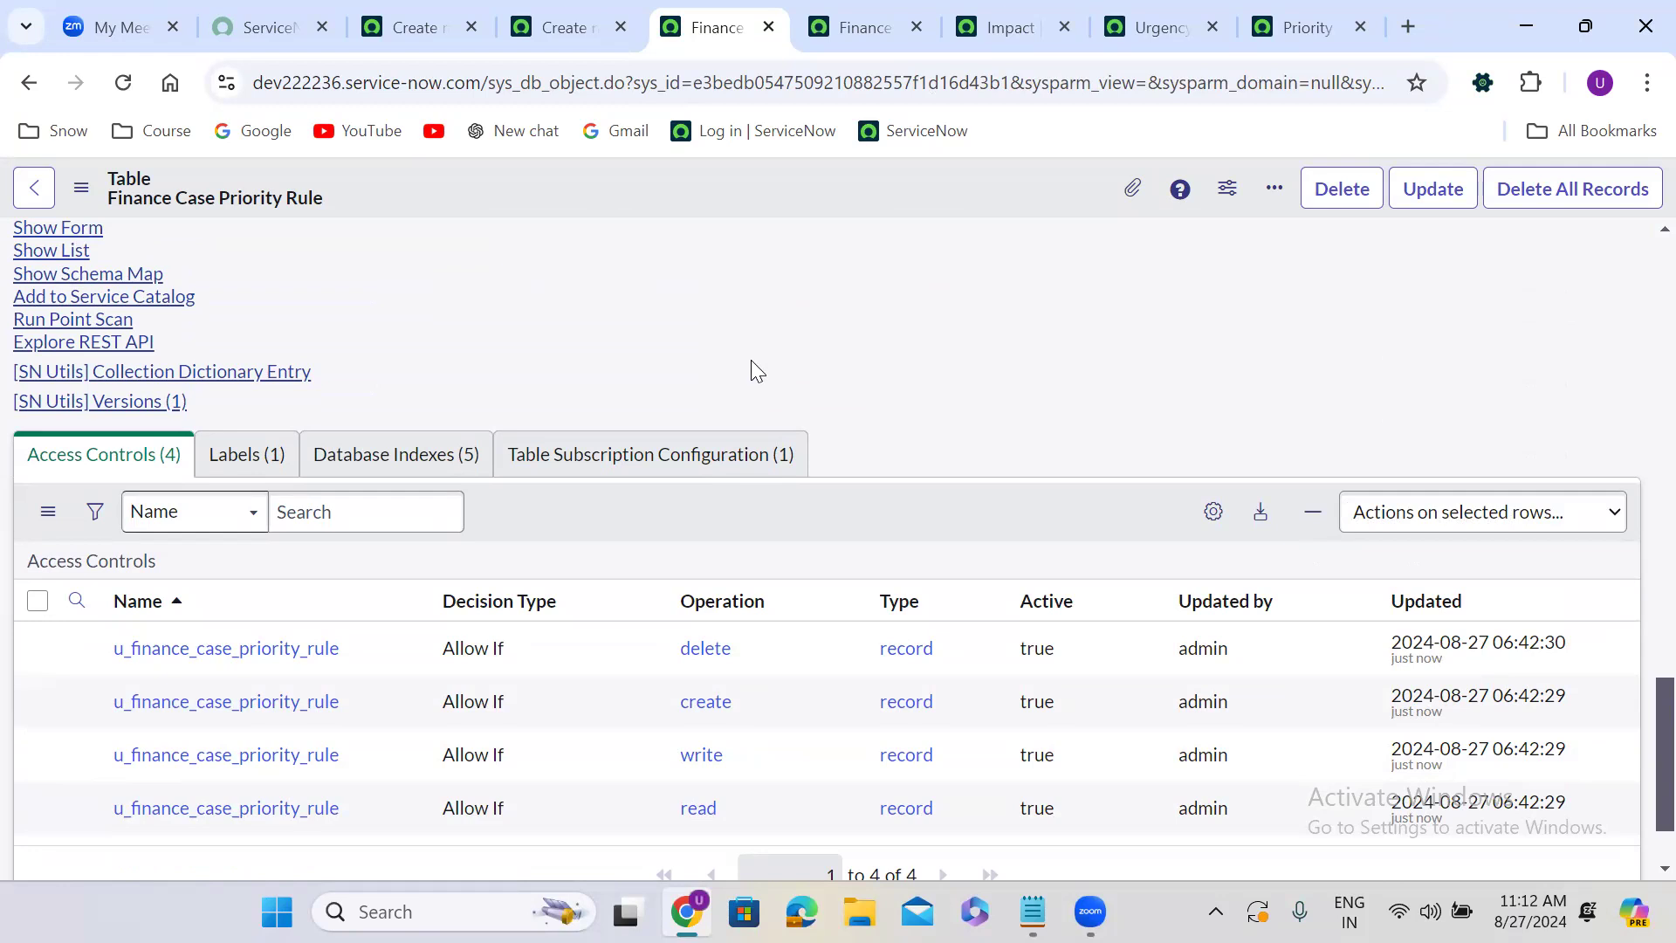
pyautogui.scroll(-1, 751, 360)
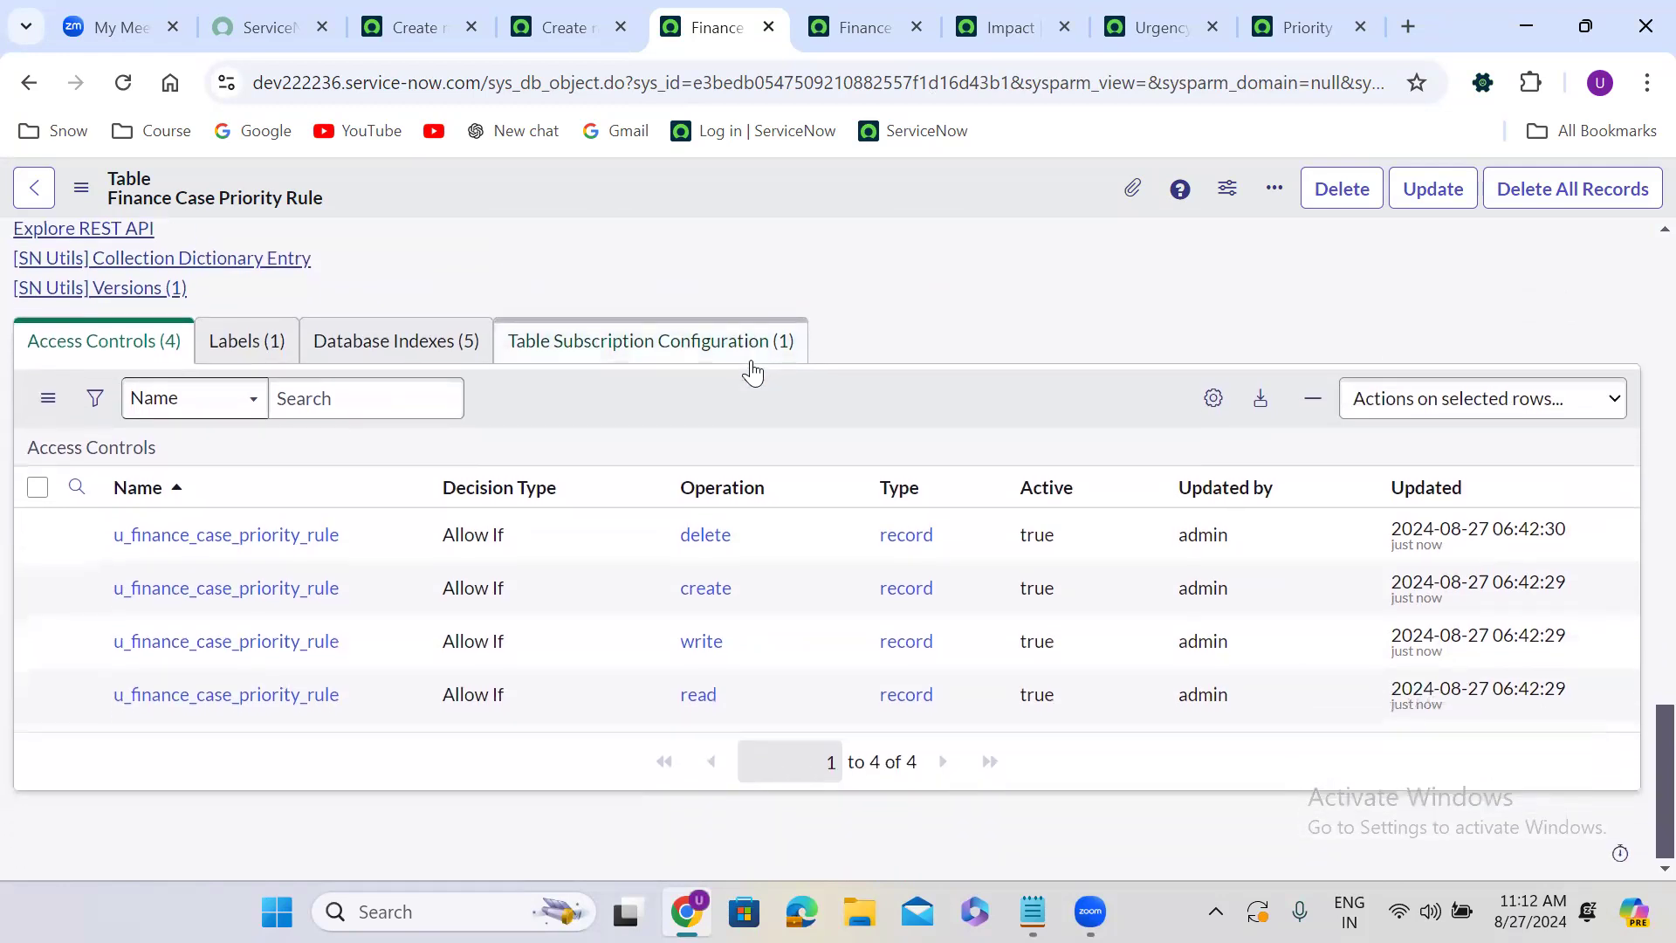
pyautogui.scroll(4, 750, 361)
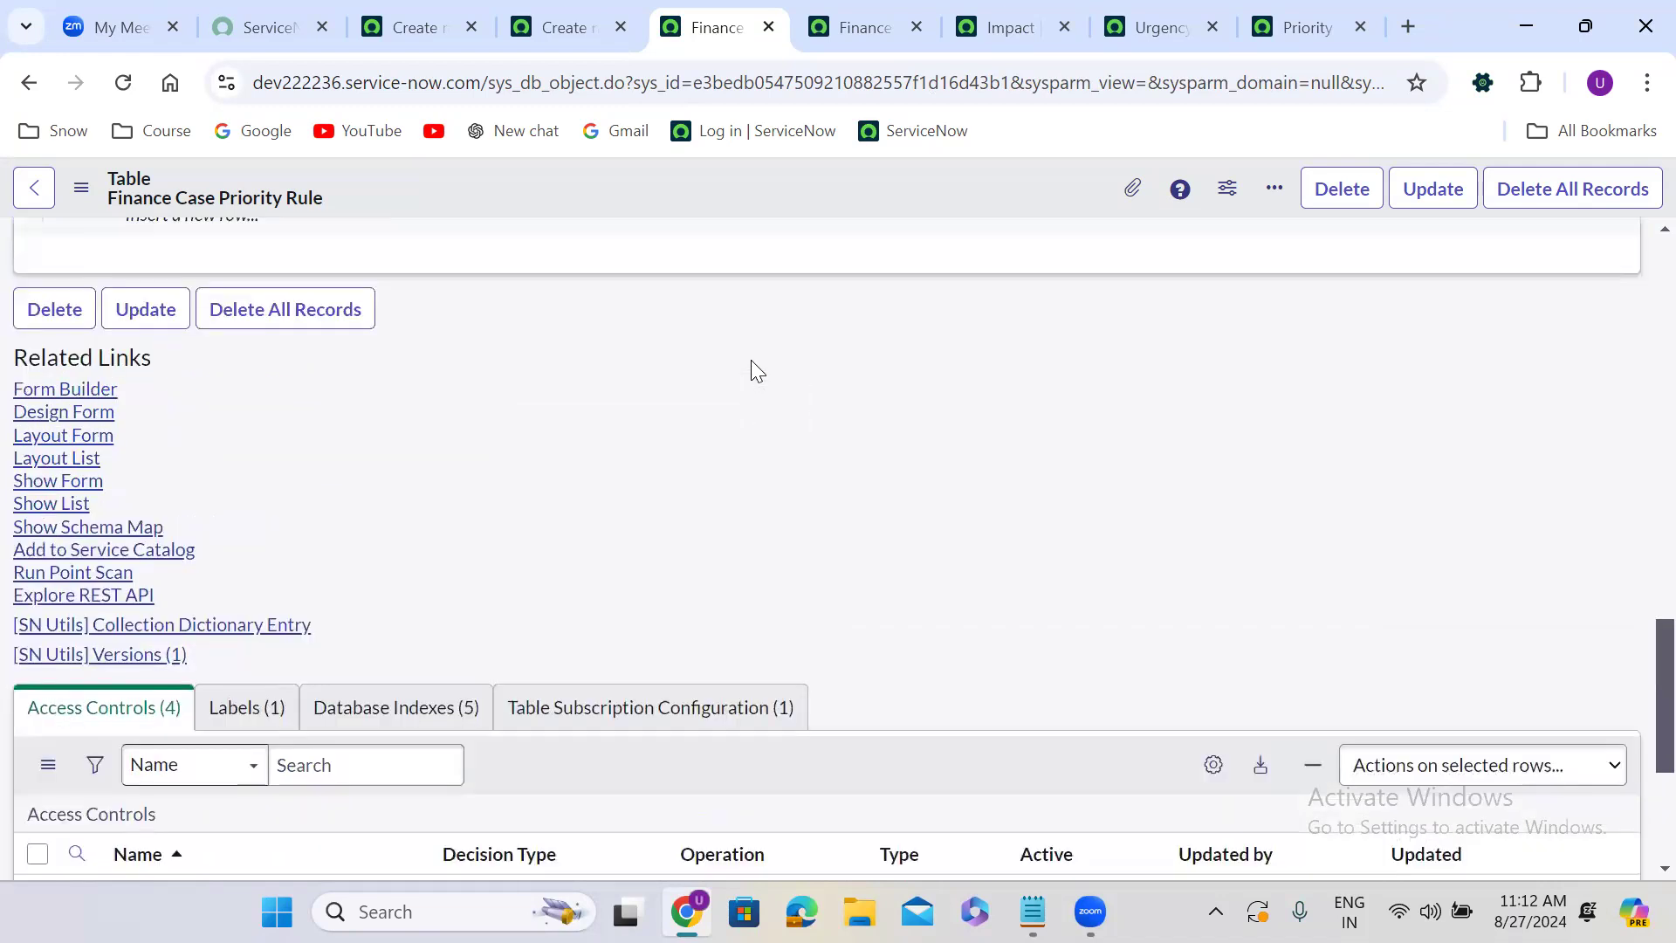
pyautogui.scroll(1, 751, 359)
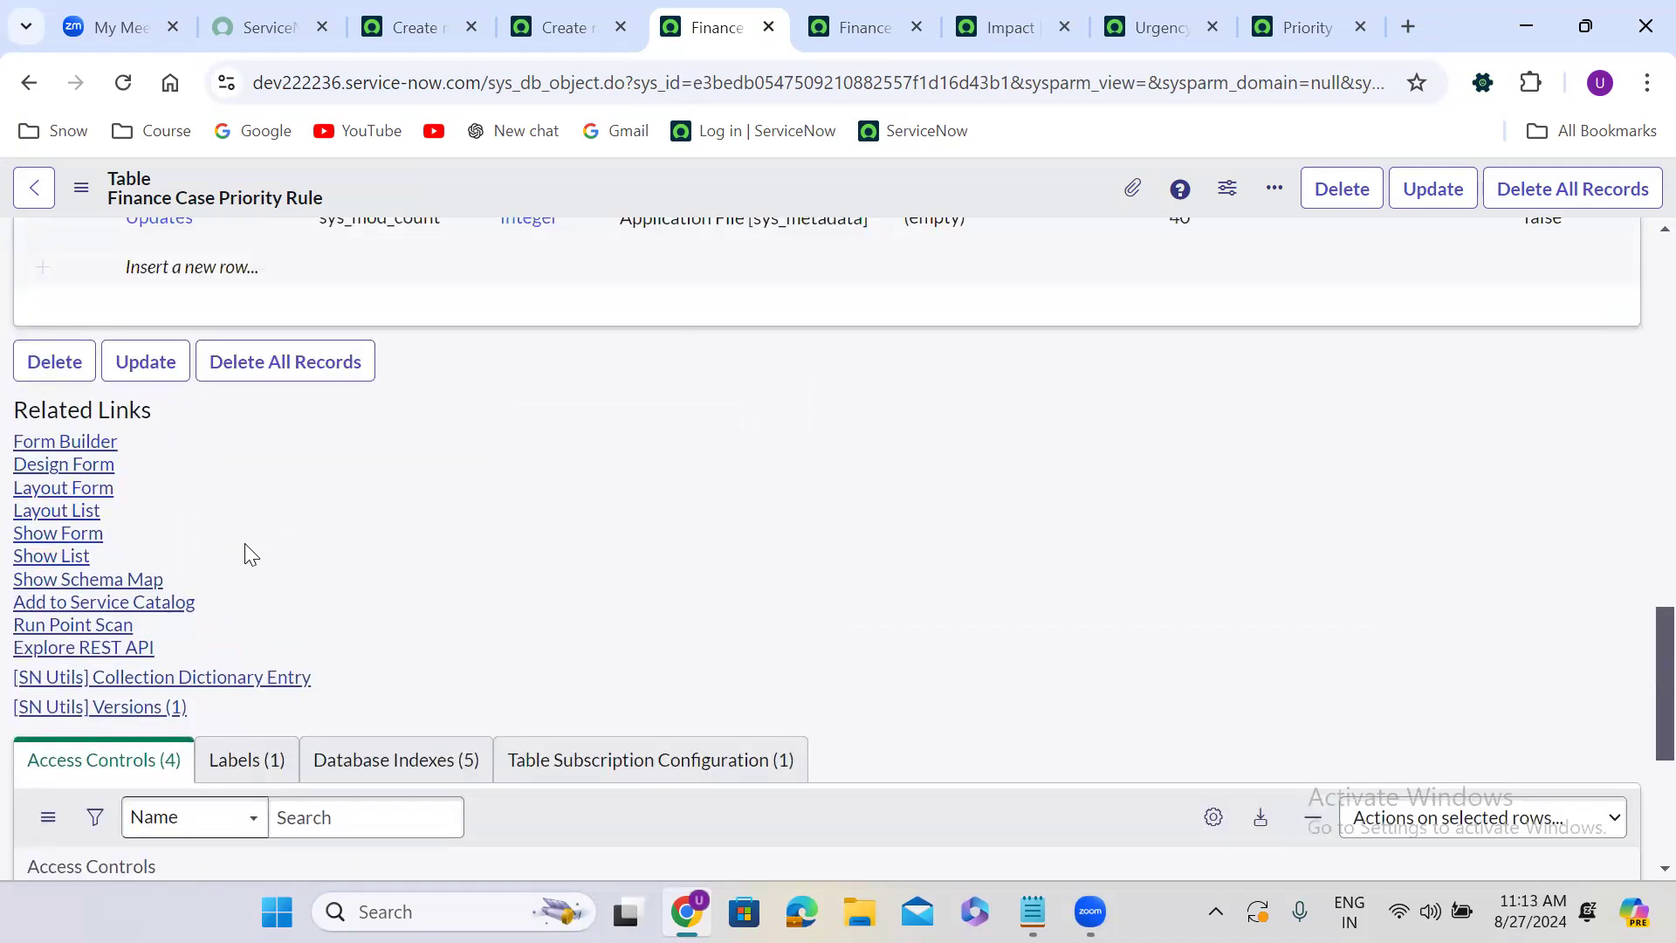
pyautogui.click(61, 534)
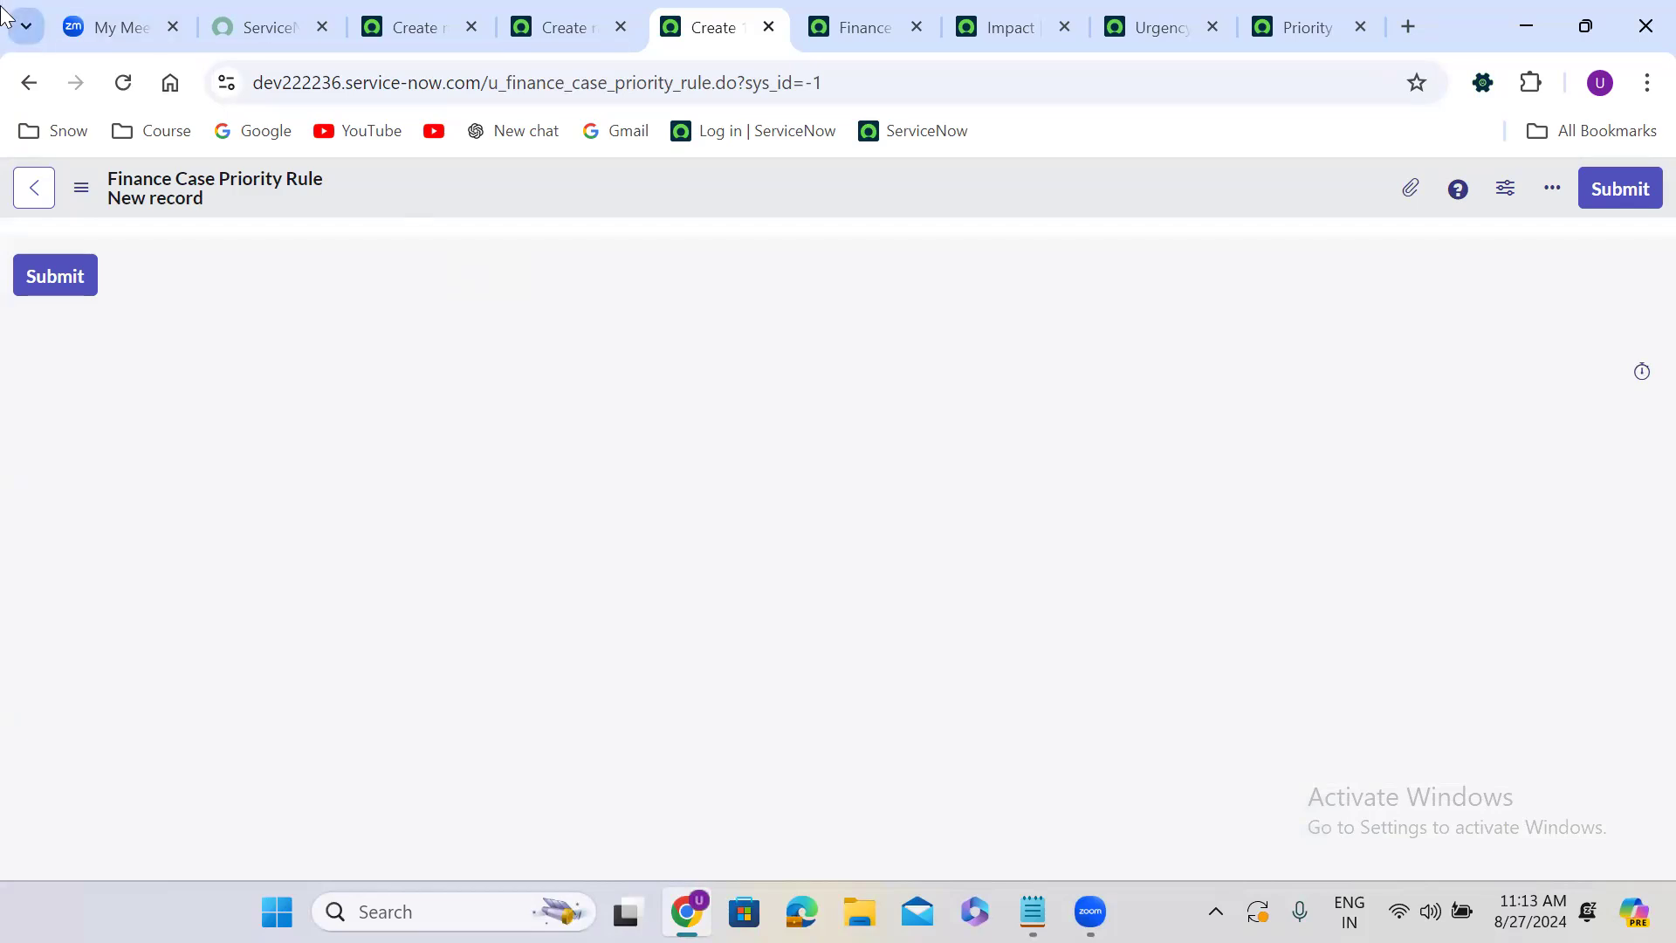
pyautogui.click(30, 82)
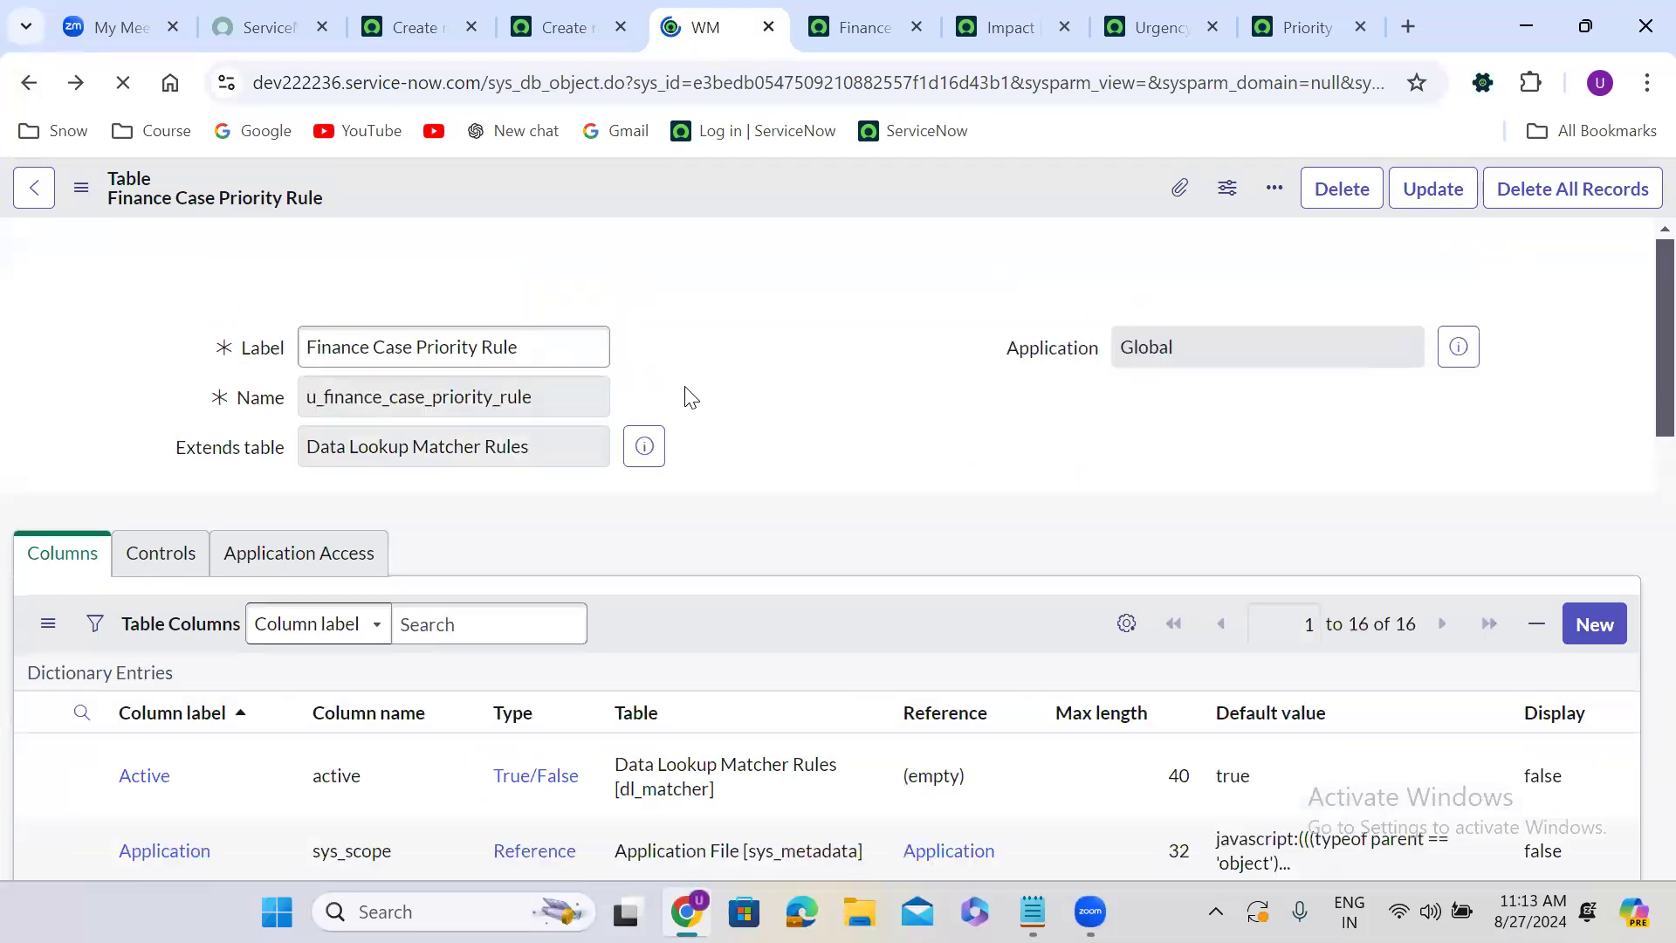
# Open Form Builder for the table and add a new Choice field labelled Impact to the form.
pyautogui.scroll(-10, 687, 393)
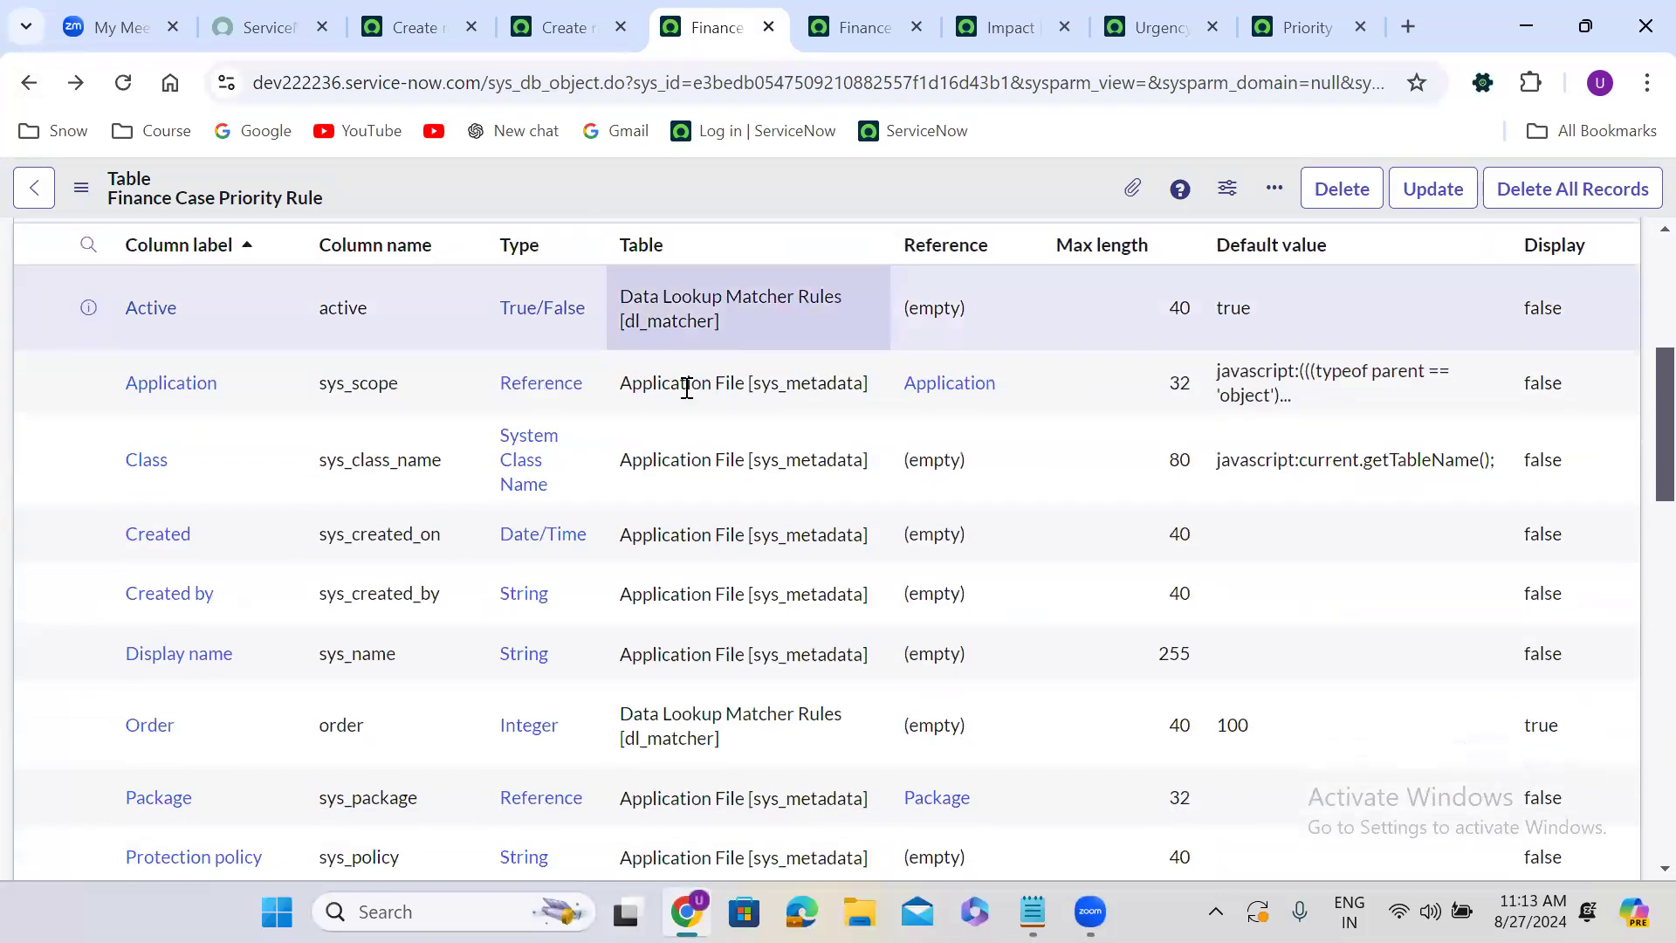
pyautogui.scroll(-3, 687, 388)
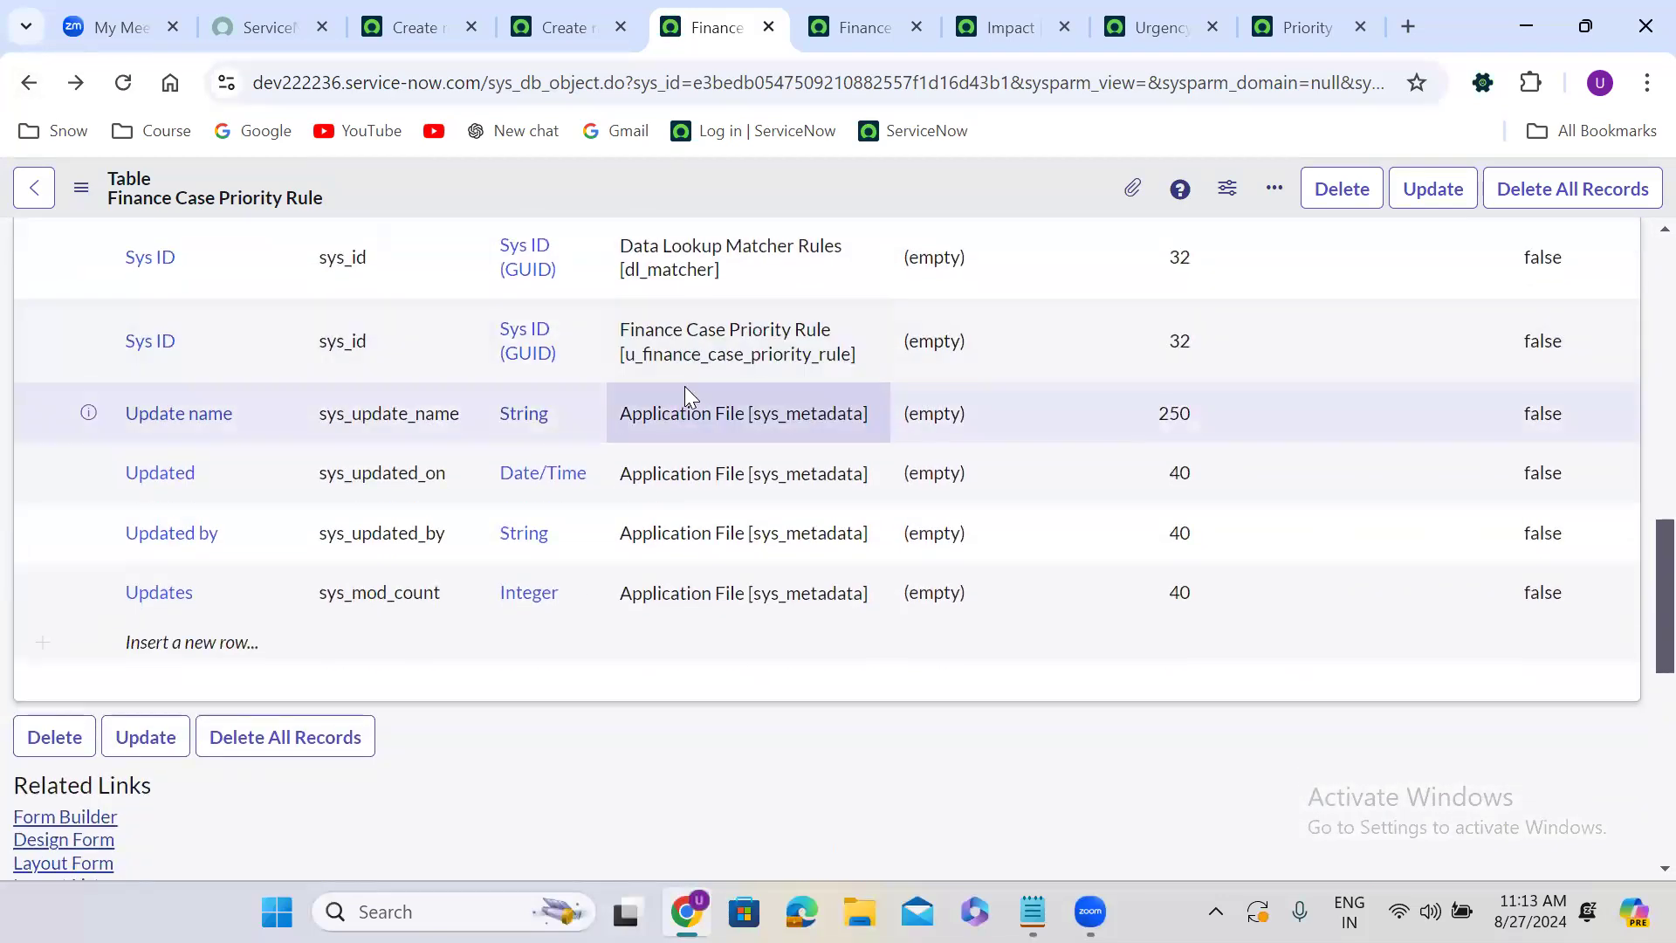
pyautogui.scroll(-2, 686, 390)
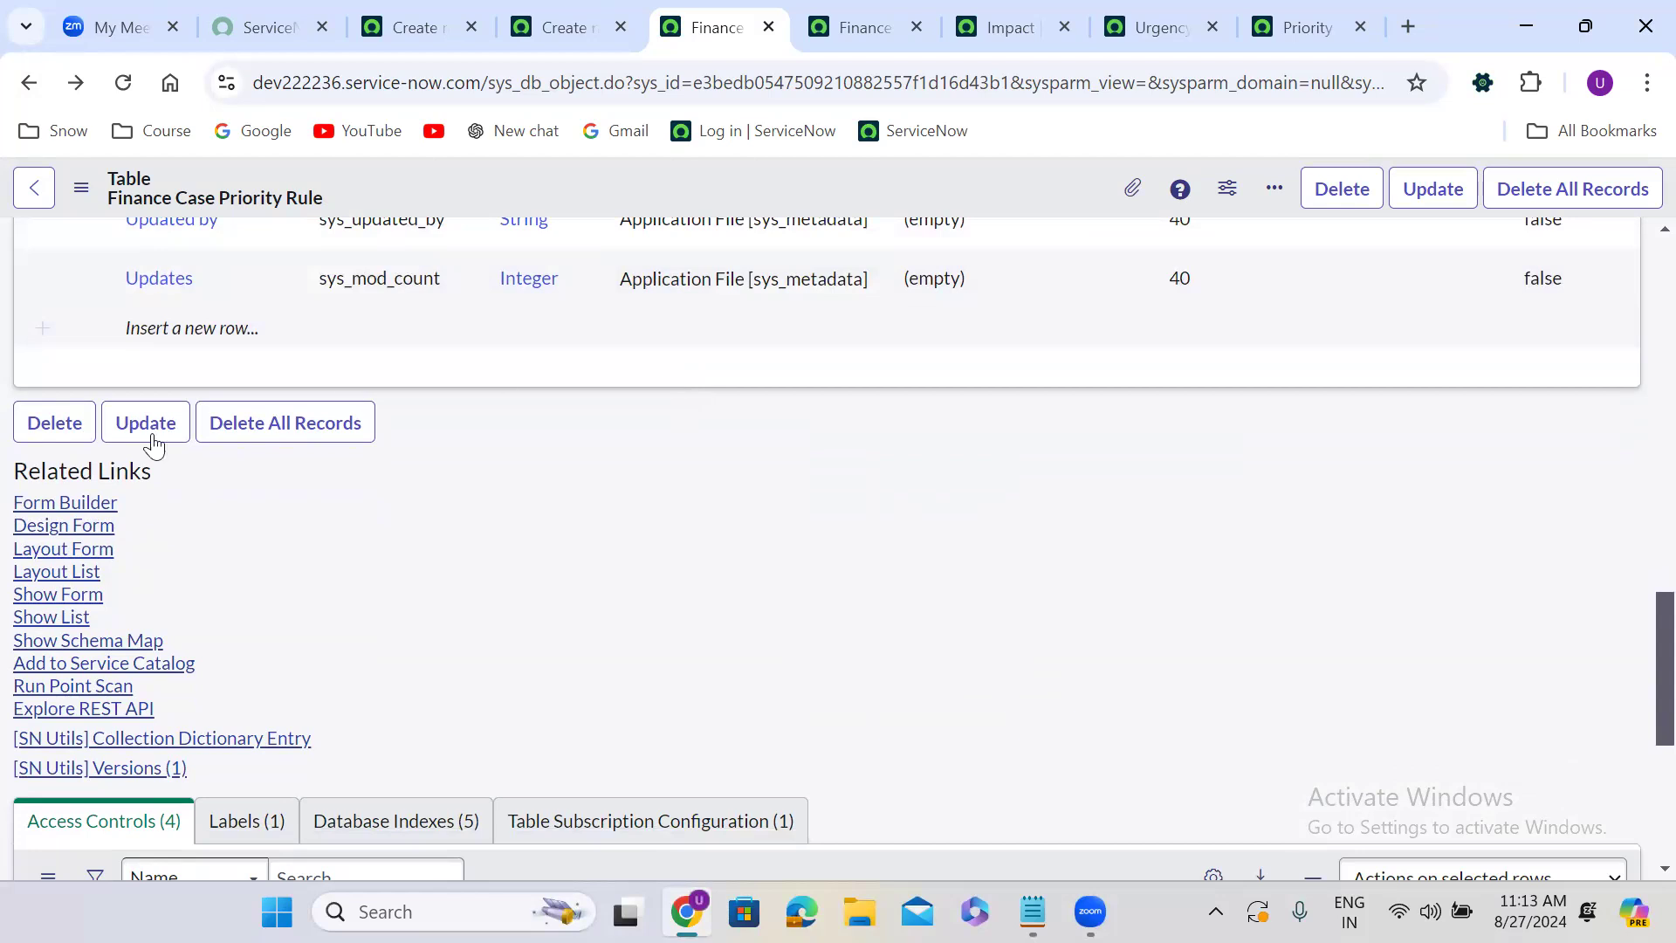
pyautogui.click(51, 504)
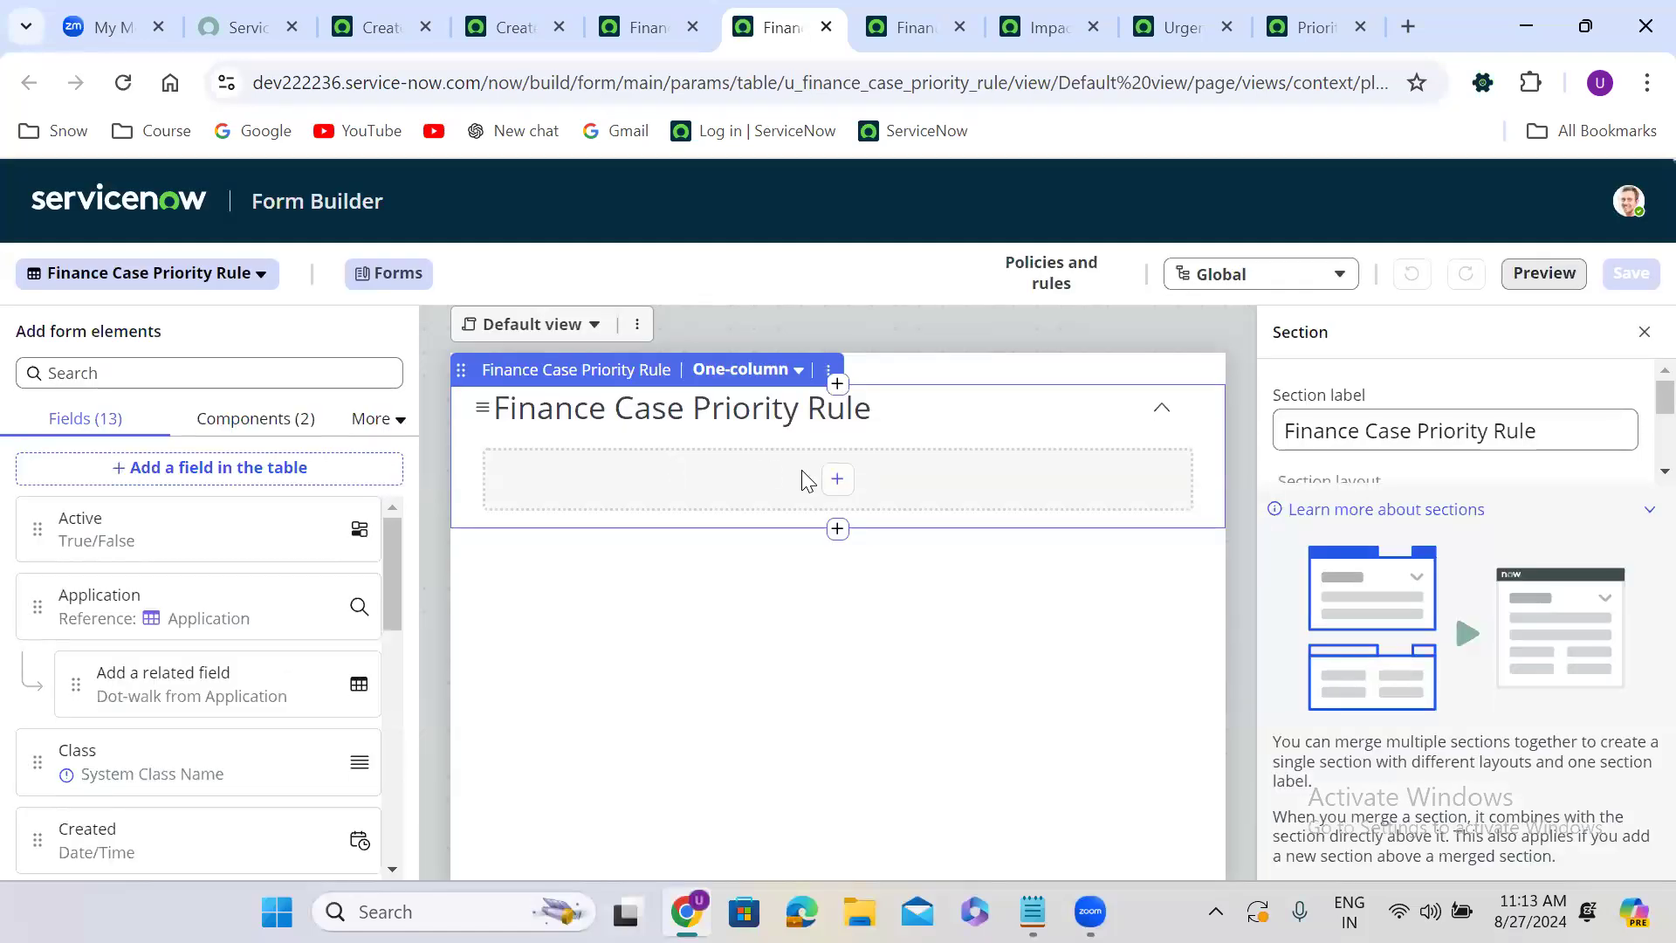
pyautogui.click(837, 478)
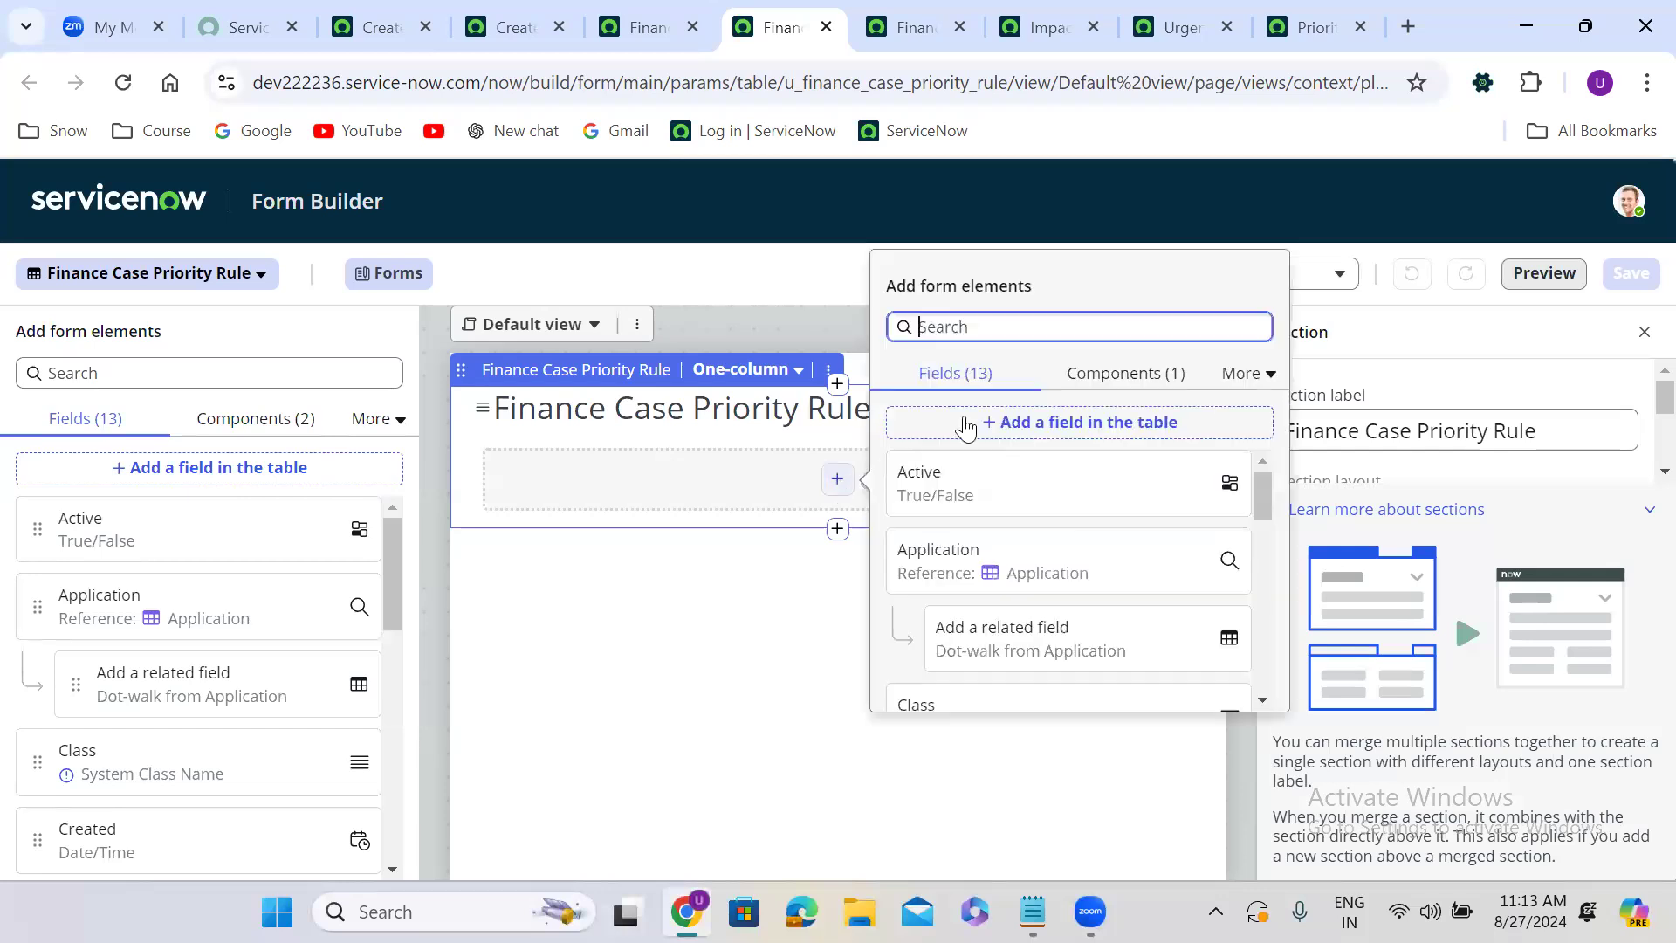
pyautogui.click(1082, 423)
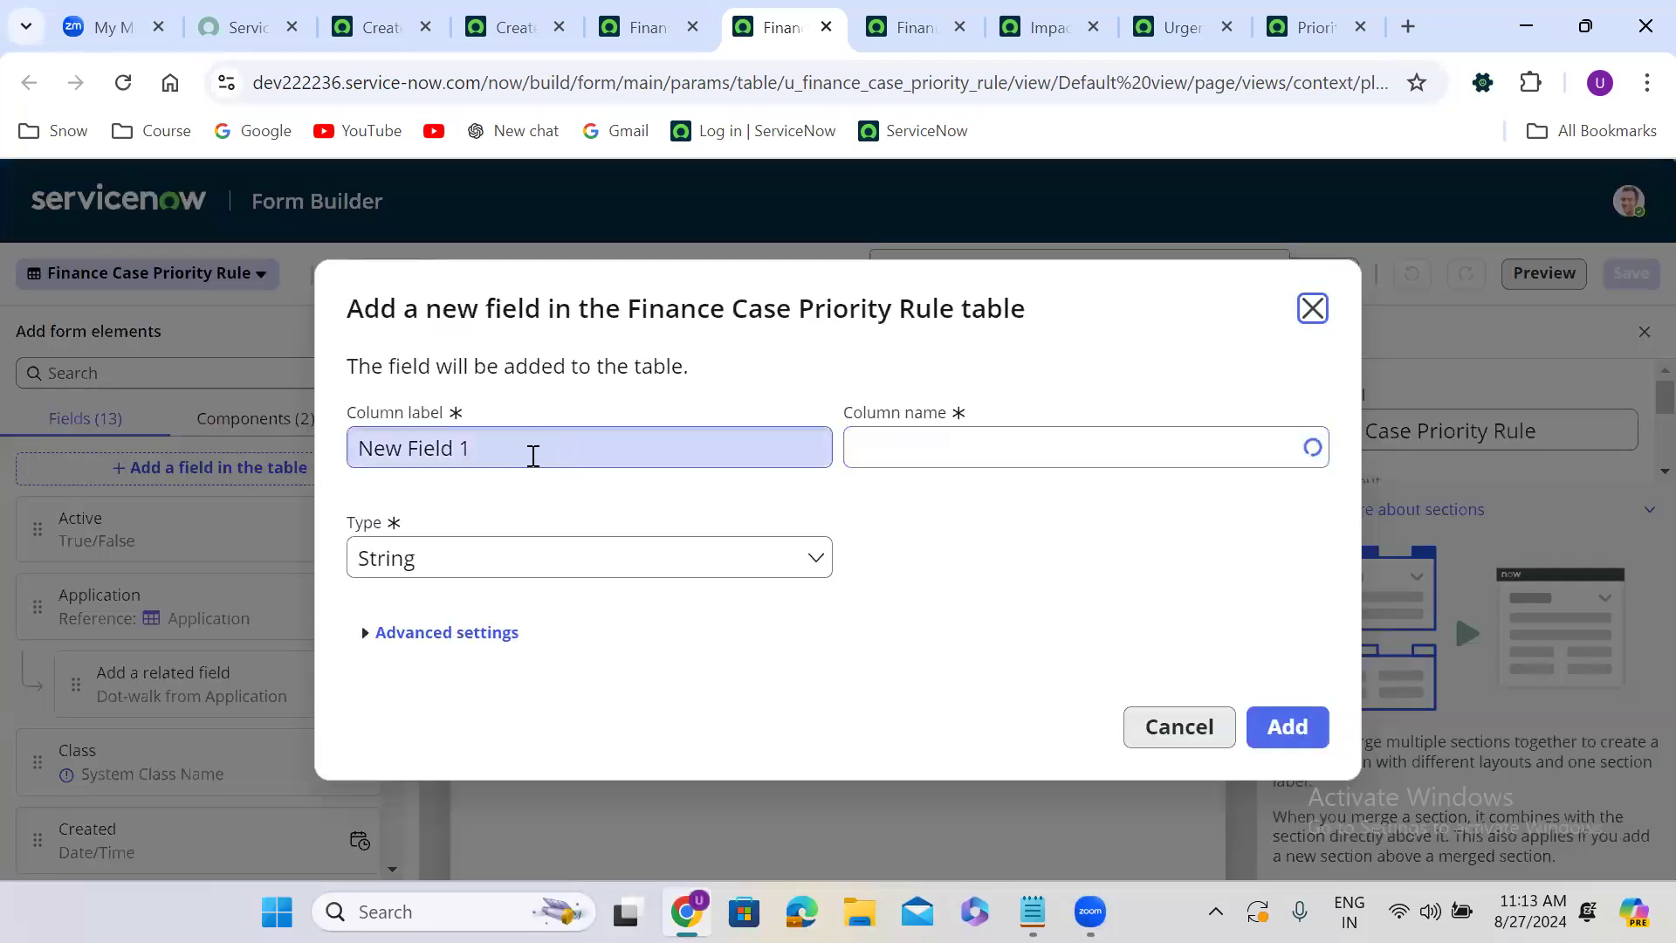
pyautogui.hotkey('ctrl', 'a')
pyautogui.write('Impact')
pyautogui.click(758, 507)
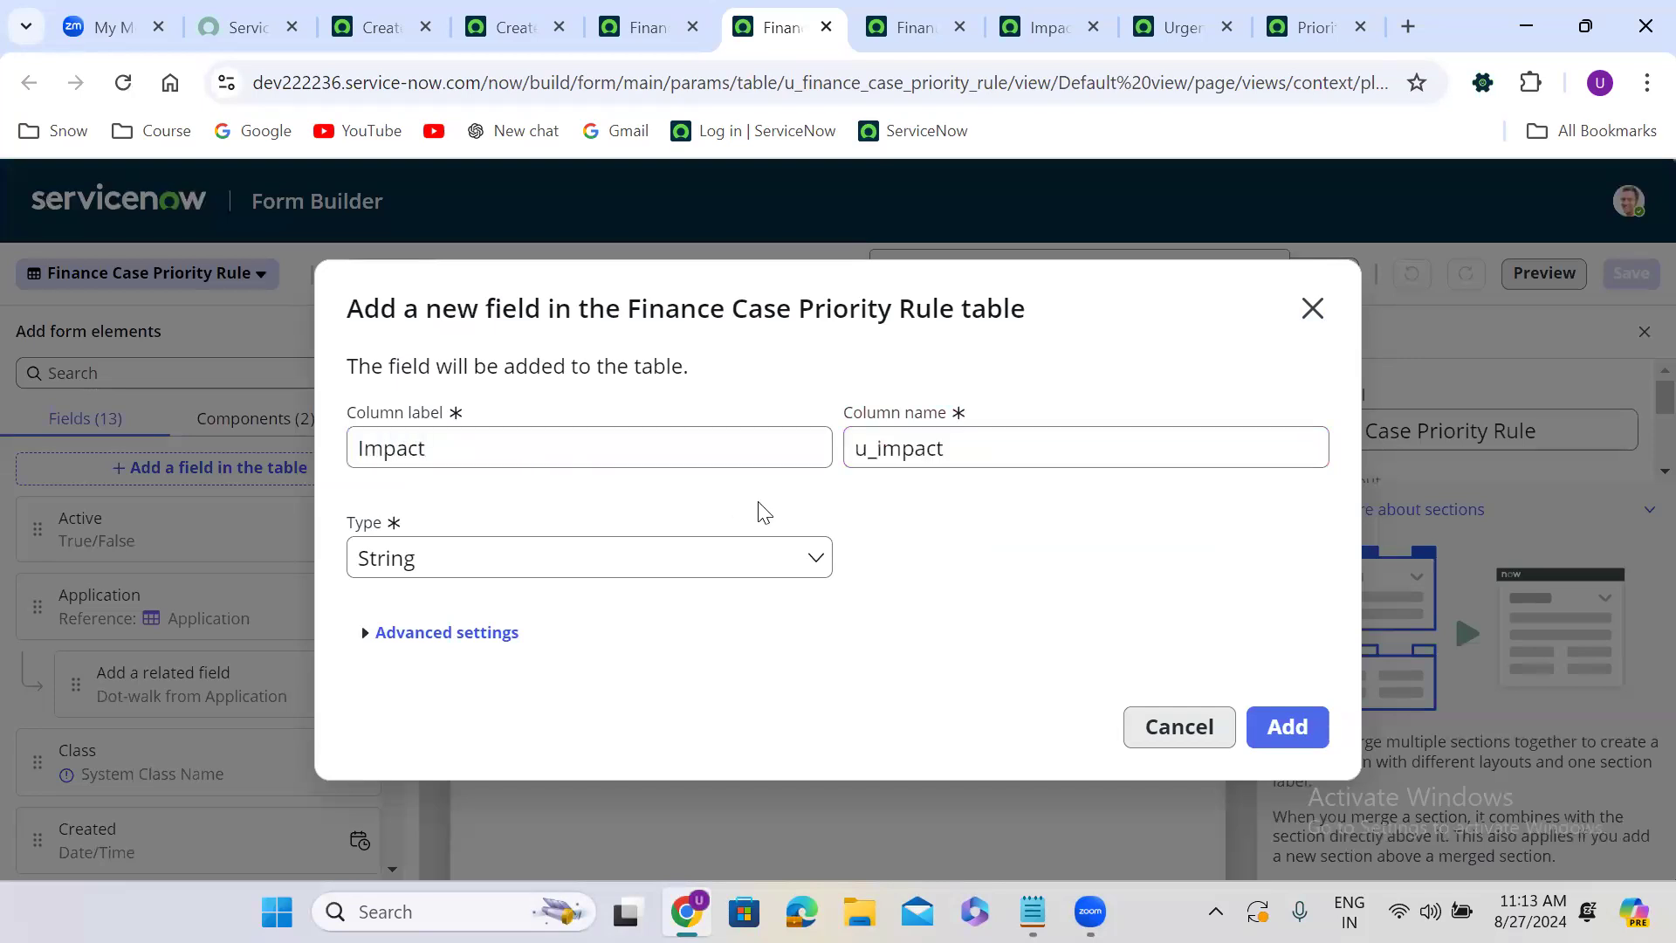
pyautogui.click(542, 568)
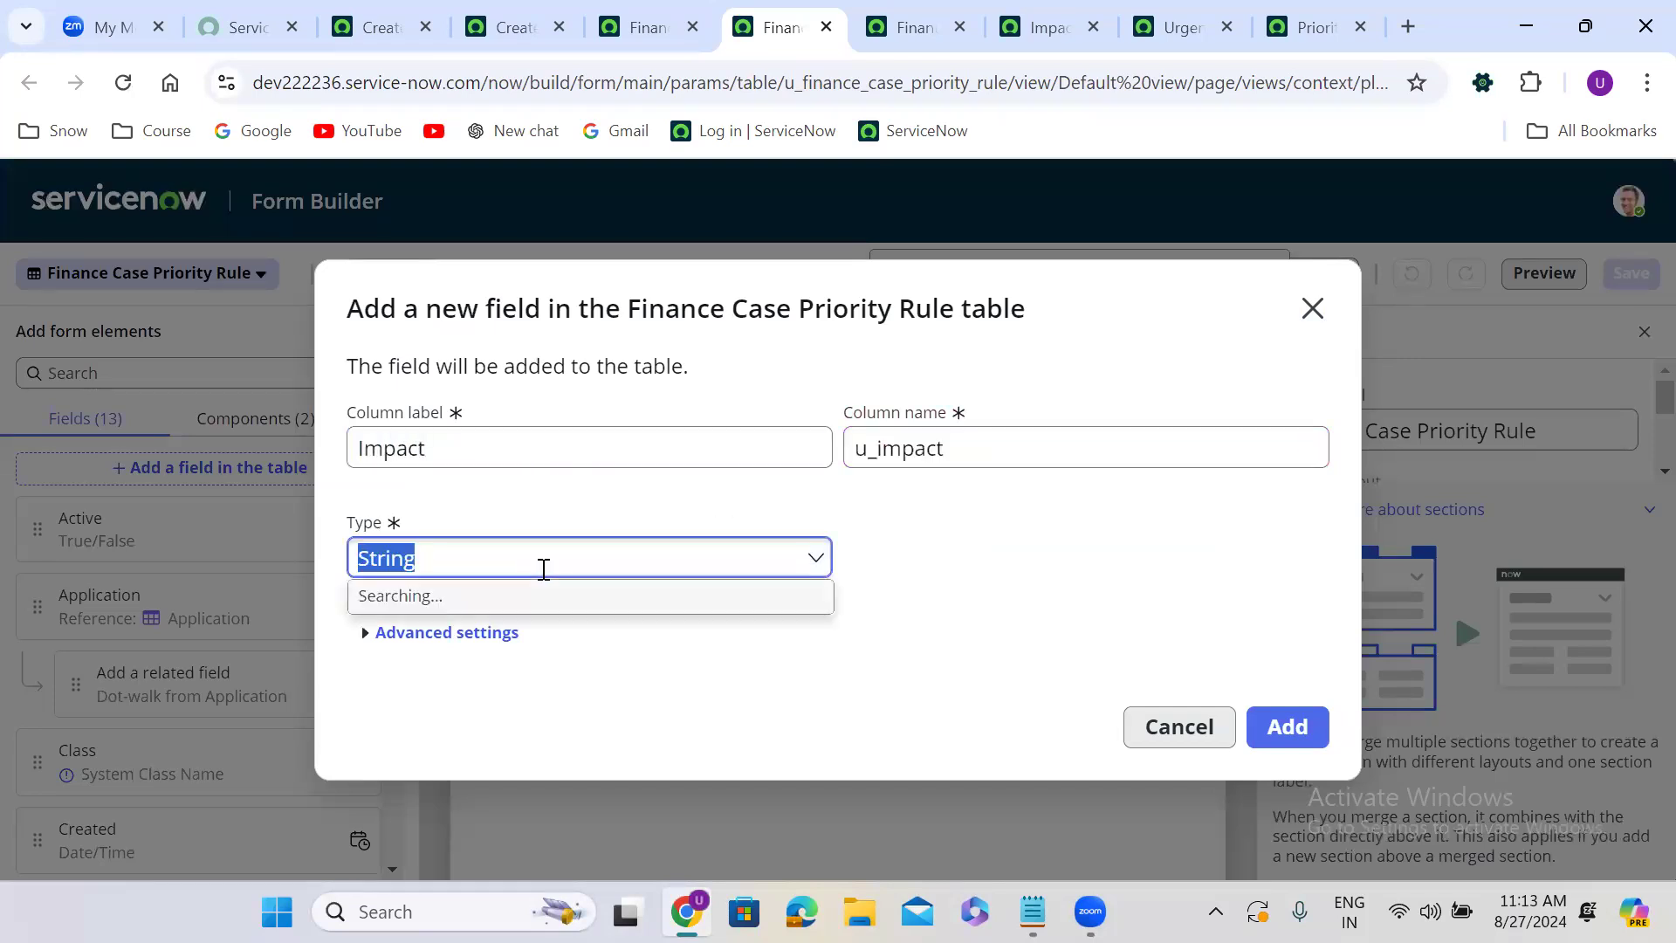
pyautogui.write('choi')
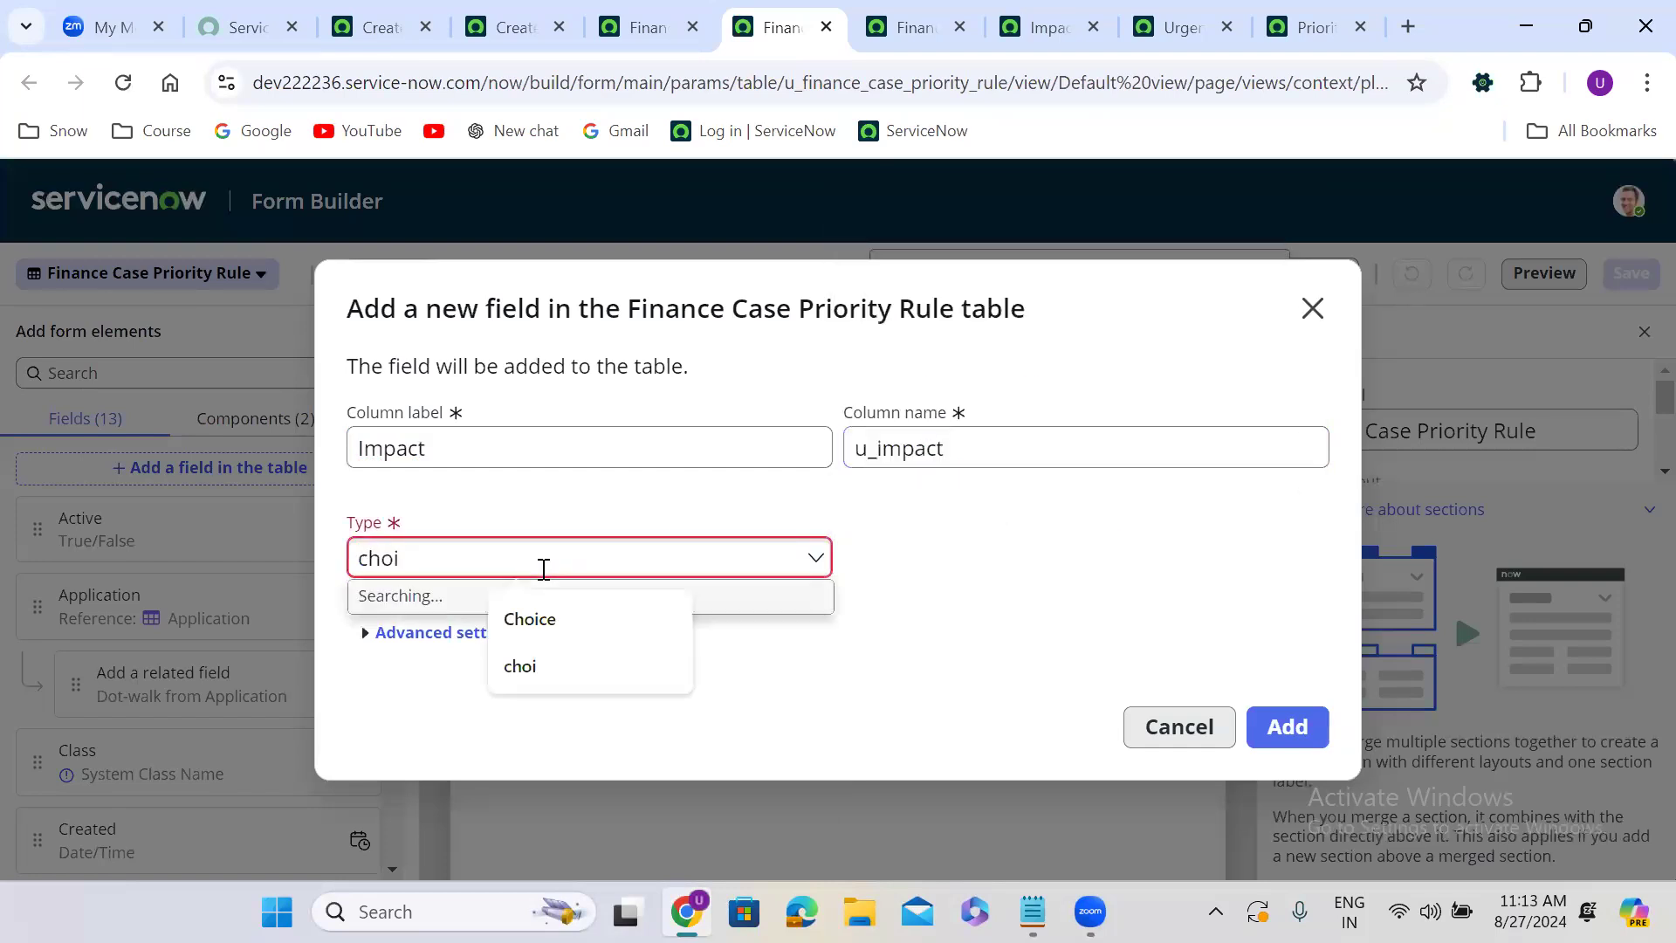
pyautogui.click(419, 635)
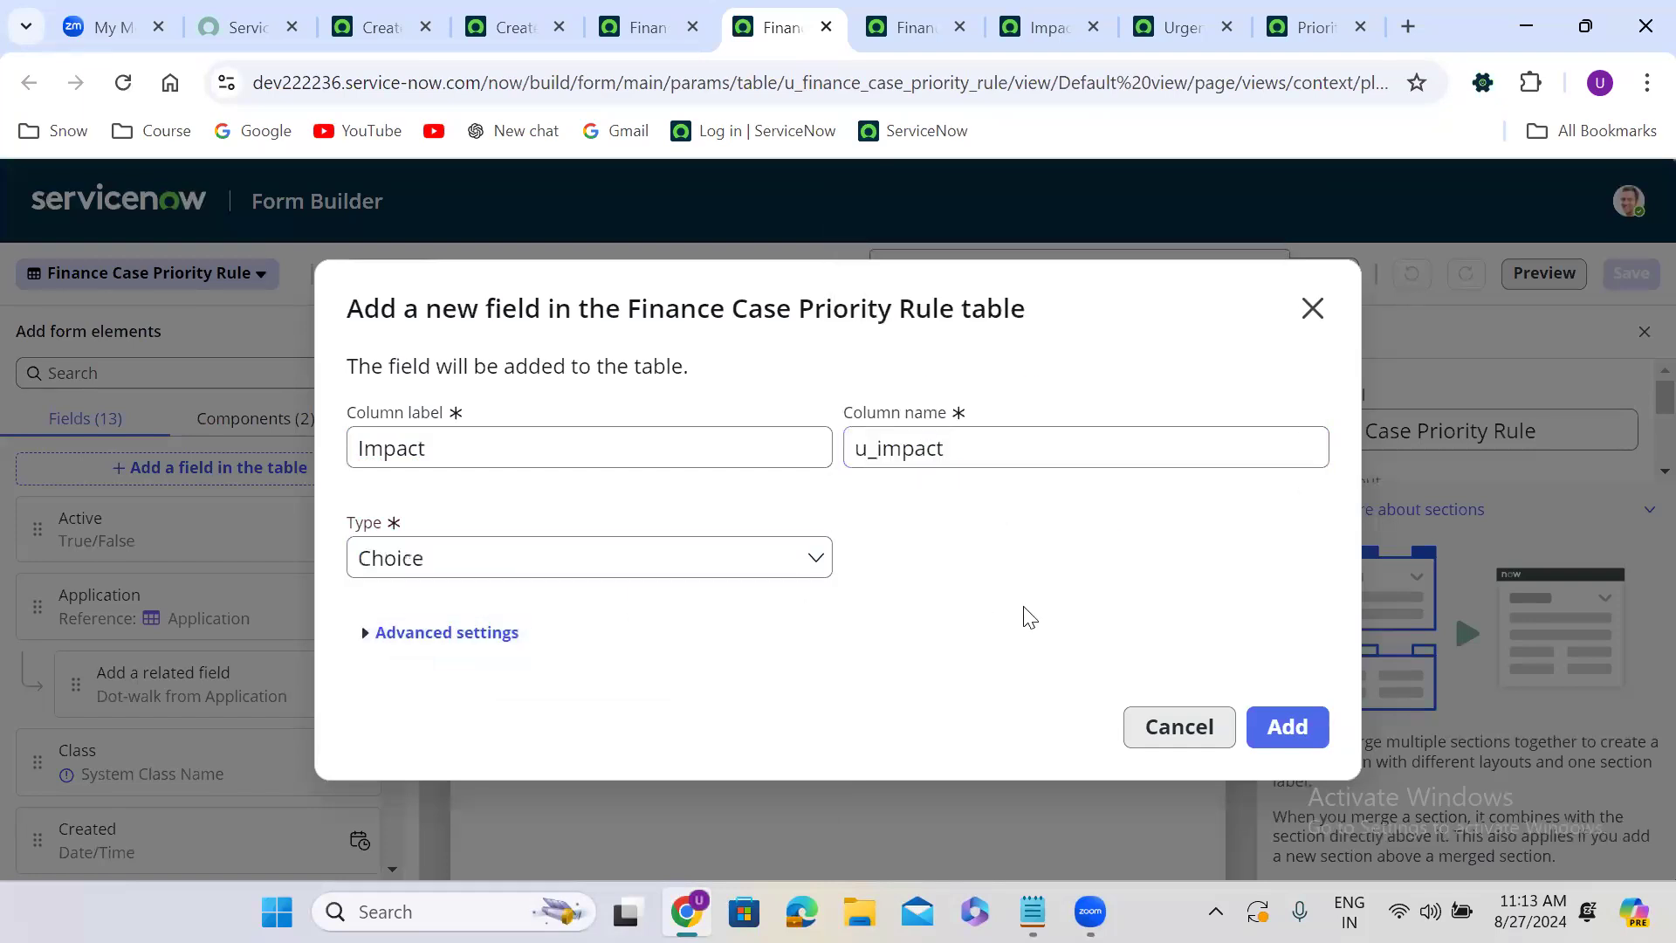
pyautogui.click(1277, 715)
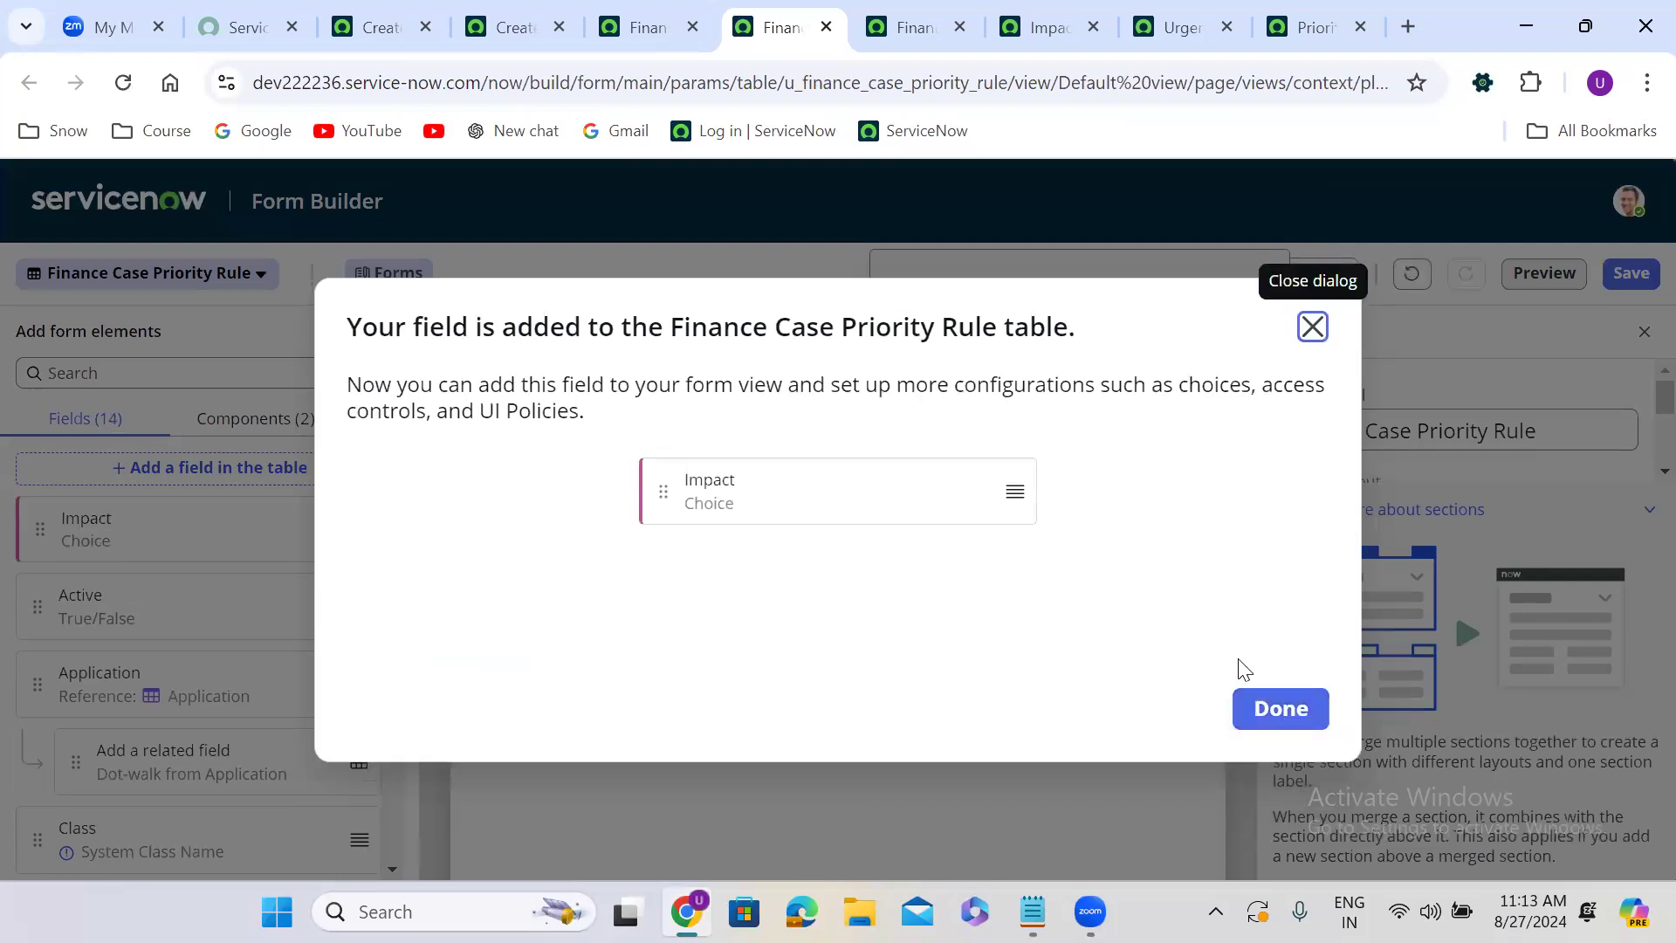
pyautogui.click(1280, 709)
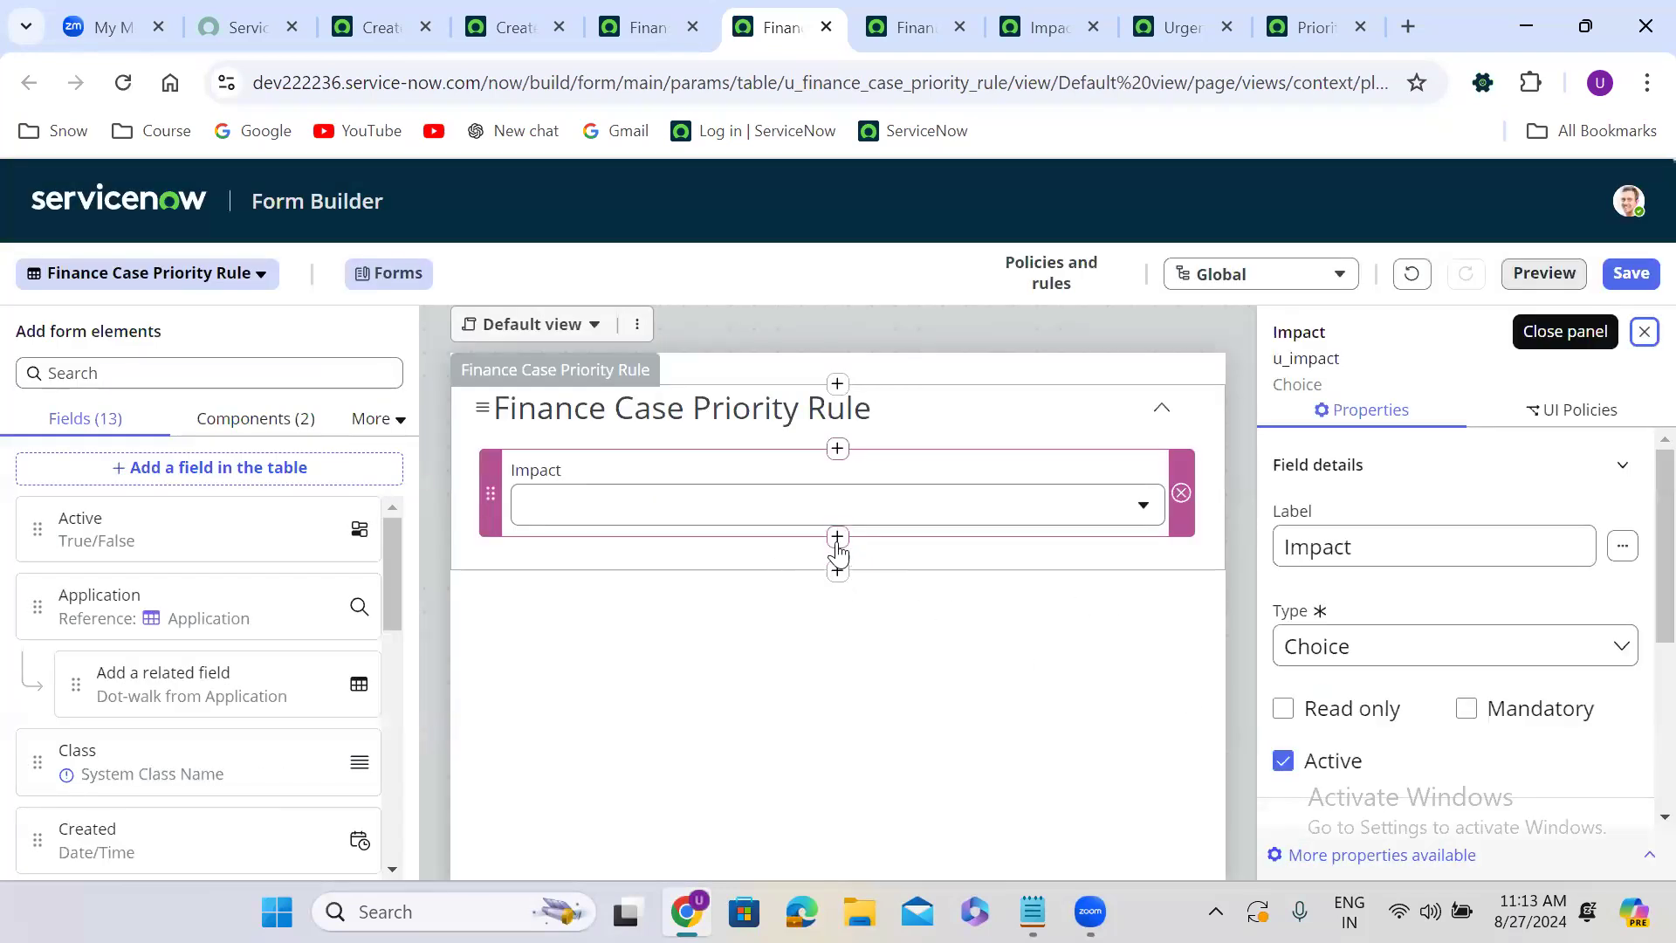
# Add a new Choice field labelled Urgency below Impact on the form.
pyautogui.click(841, 546)
pyautogui.click(1093, 479)
pyautogui.tripleClick(573, 454)
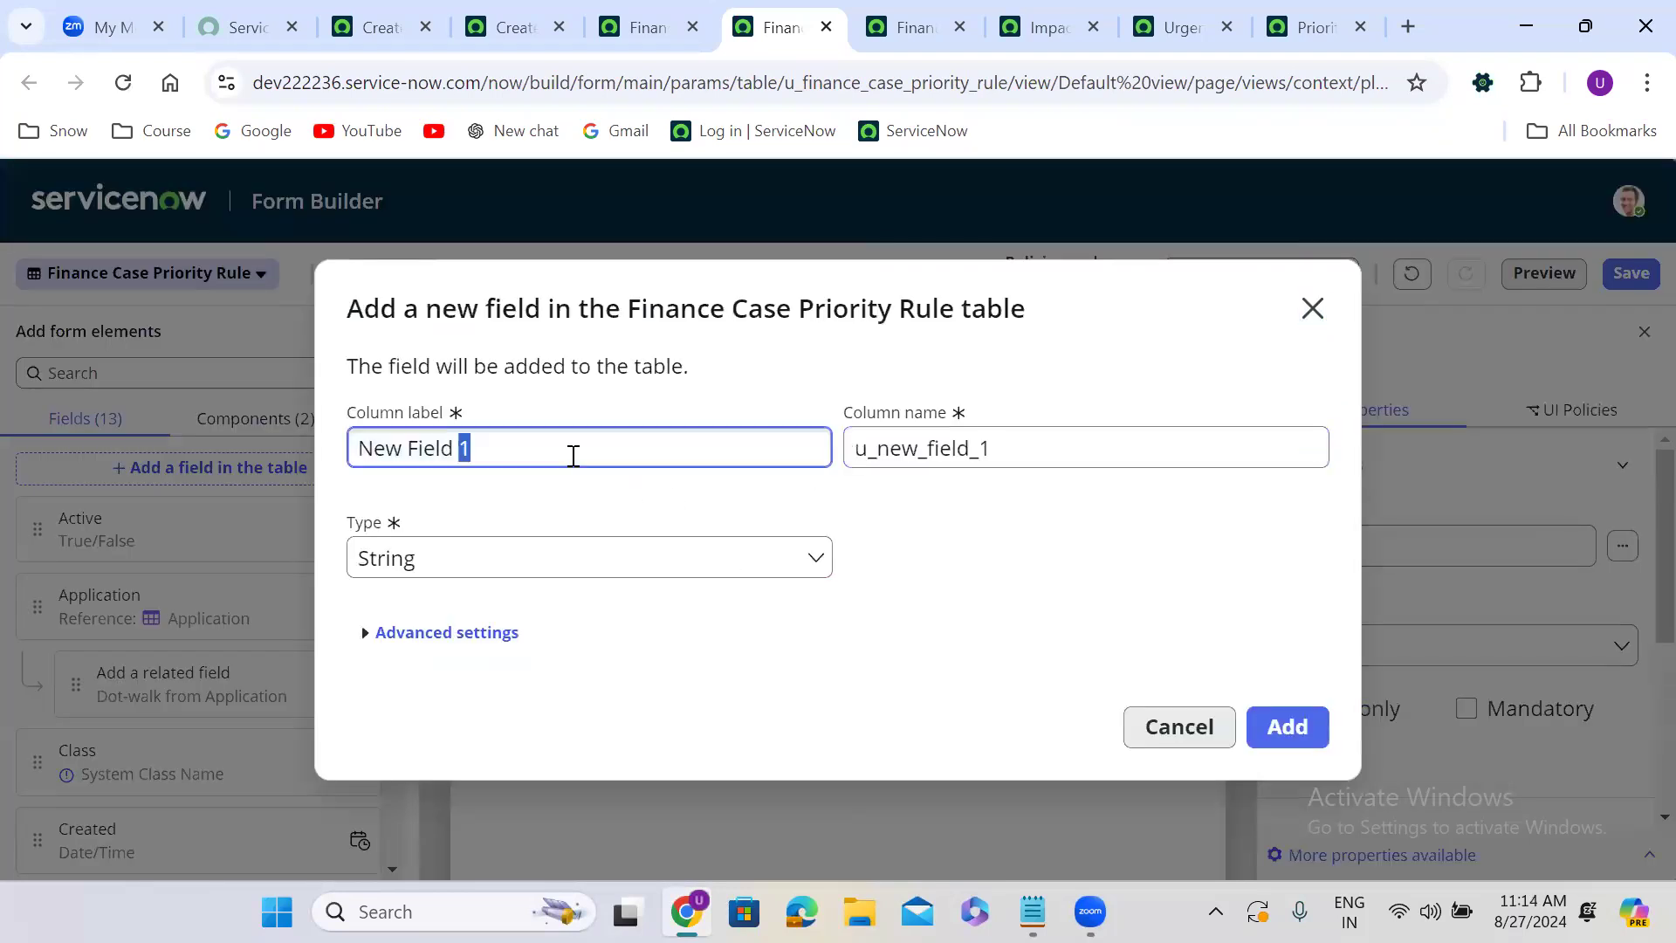
pyautogui.write('Urgency')
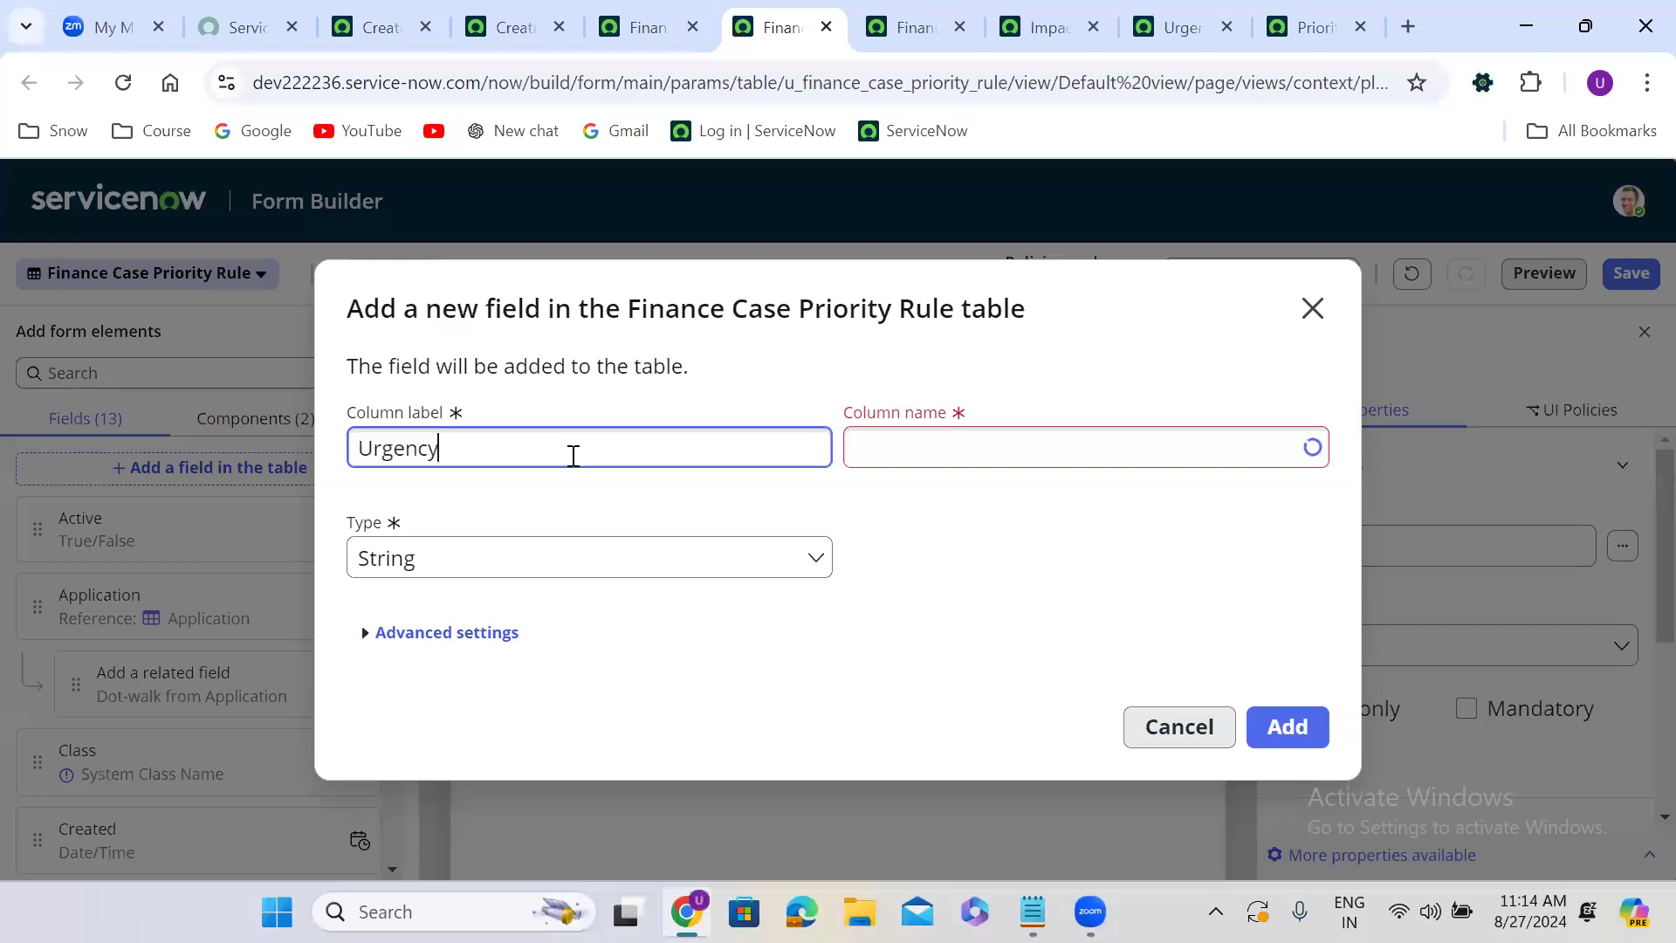
pyautogui.click(830, 500)
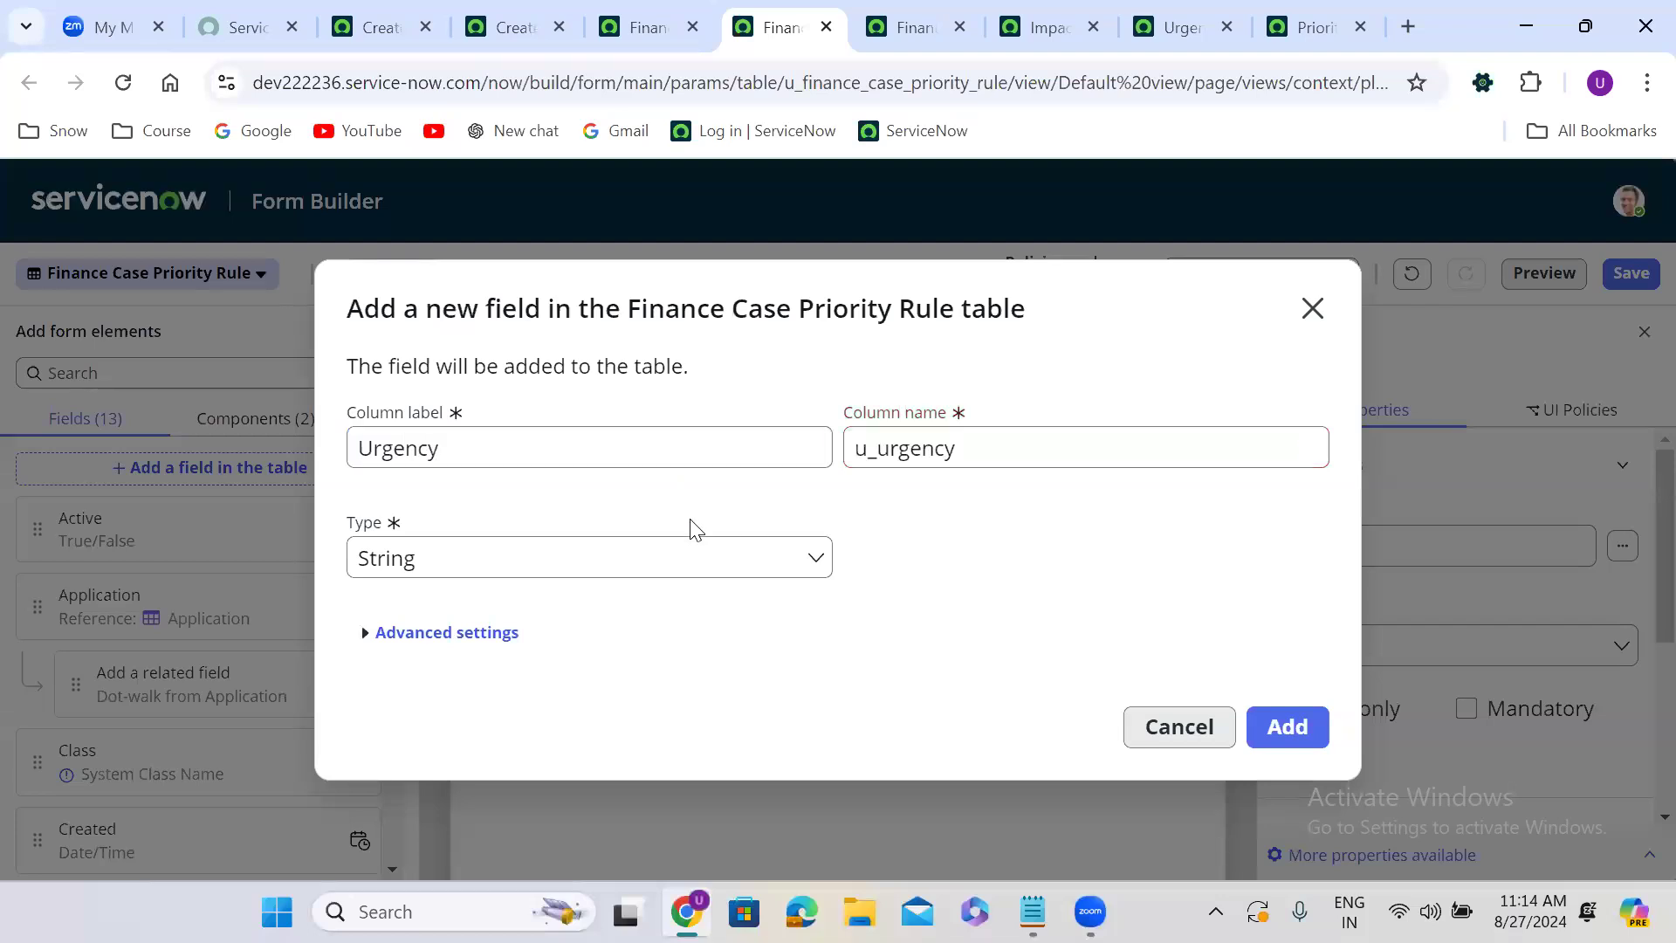
pyautogui.click(482, 559)
pyautogui.write('choi')
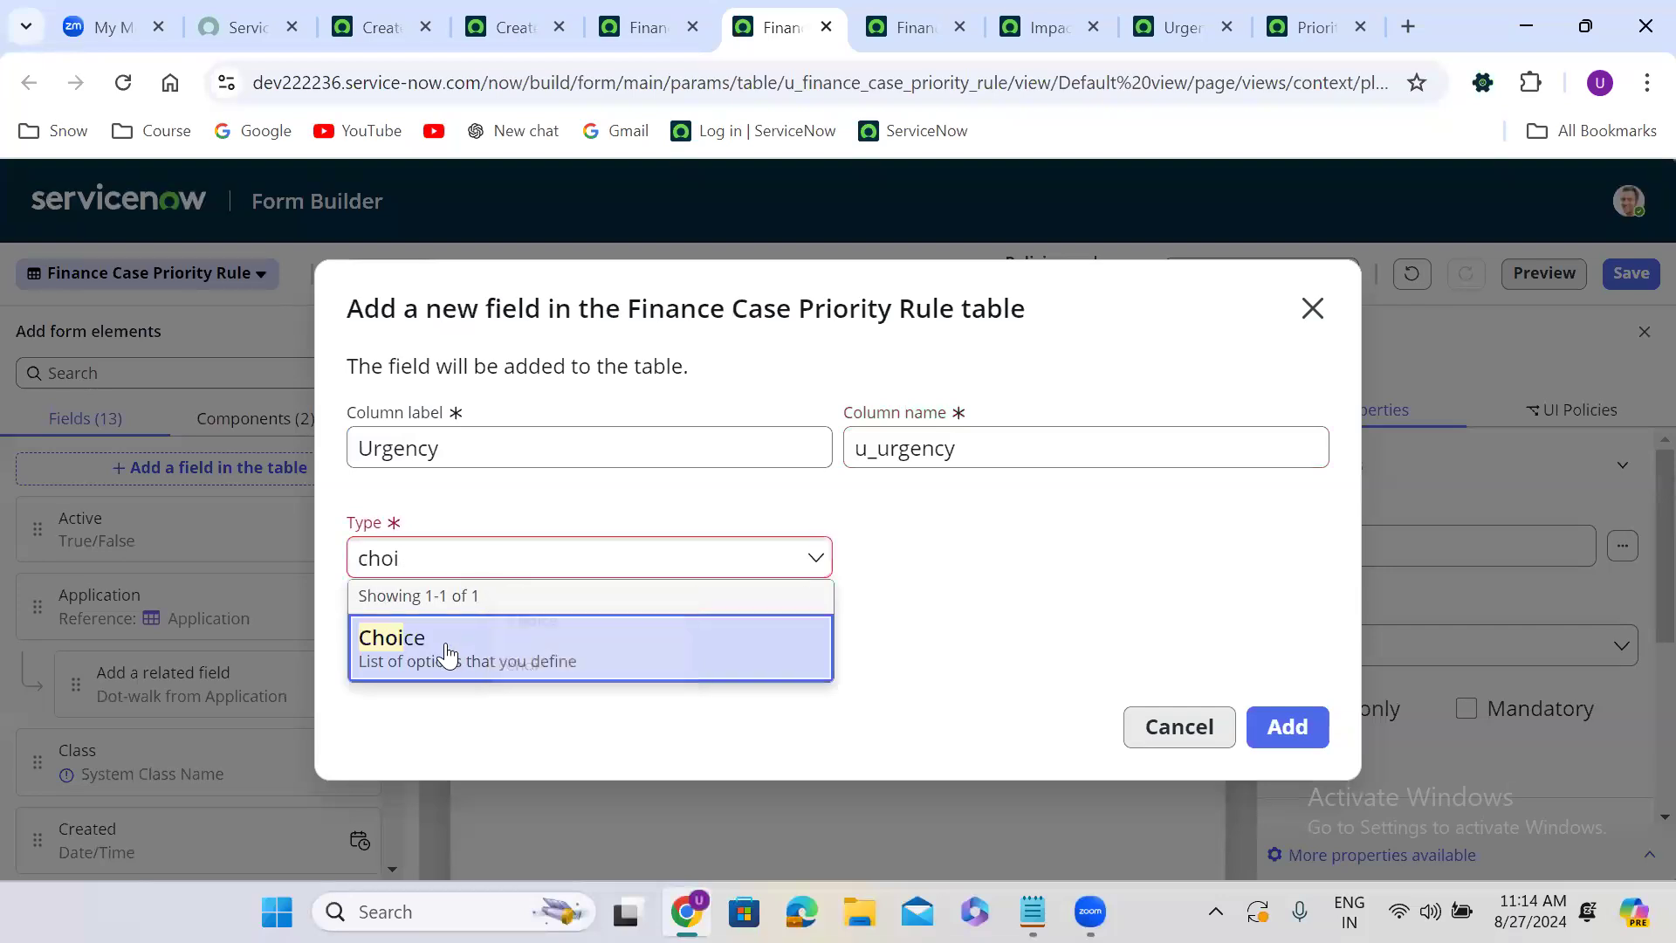
pyautogui.click(449, 646)
pyautogui.click(1285, 724)
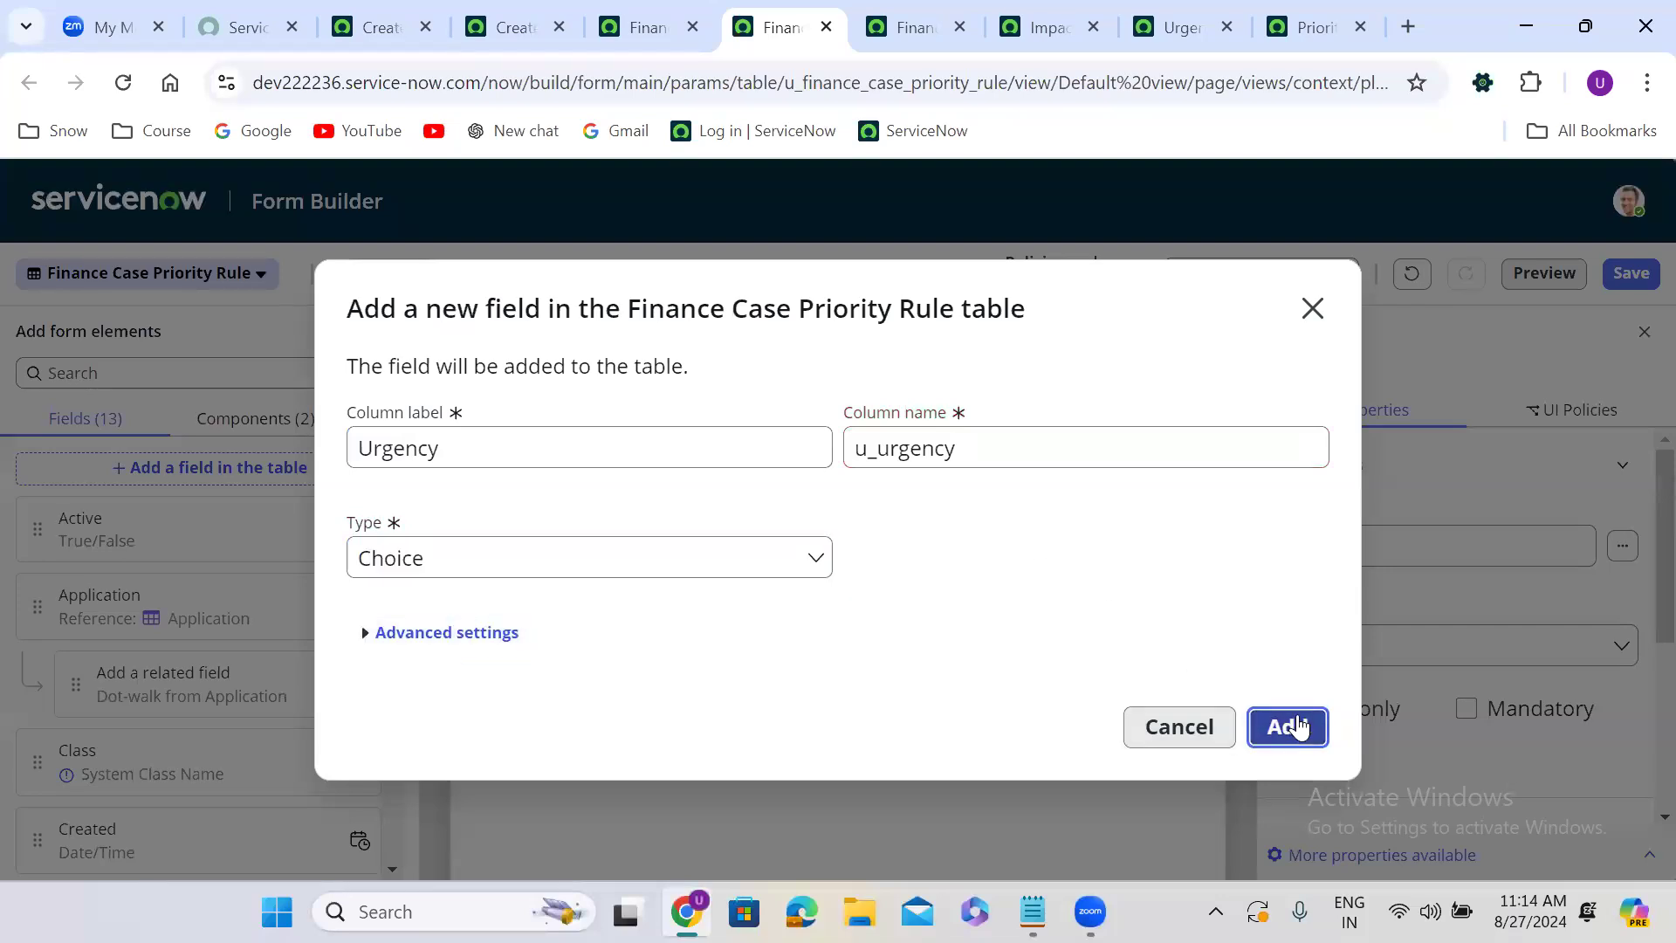
pyautogui.click(1265, 711)
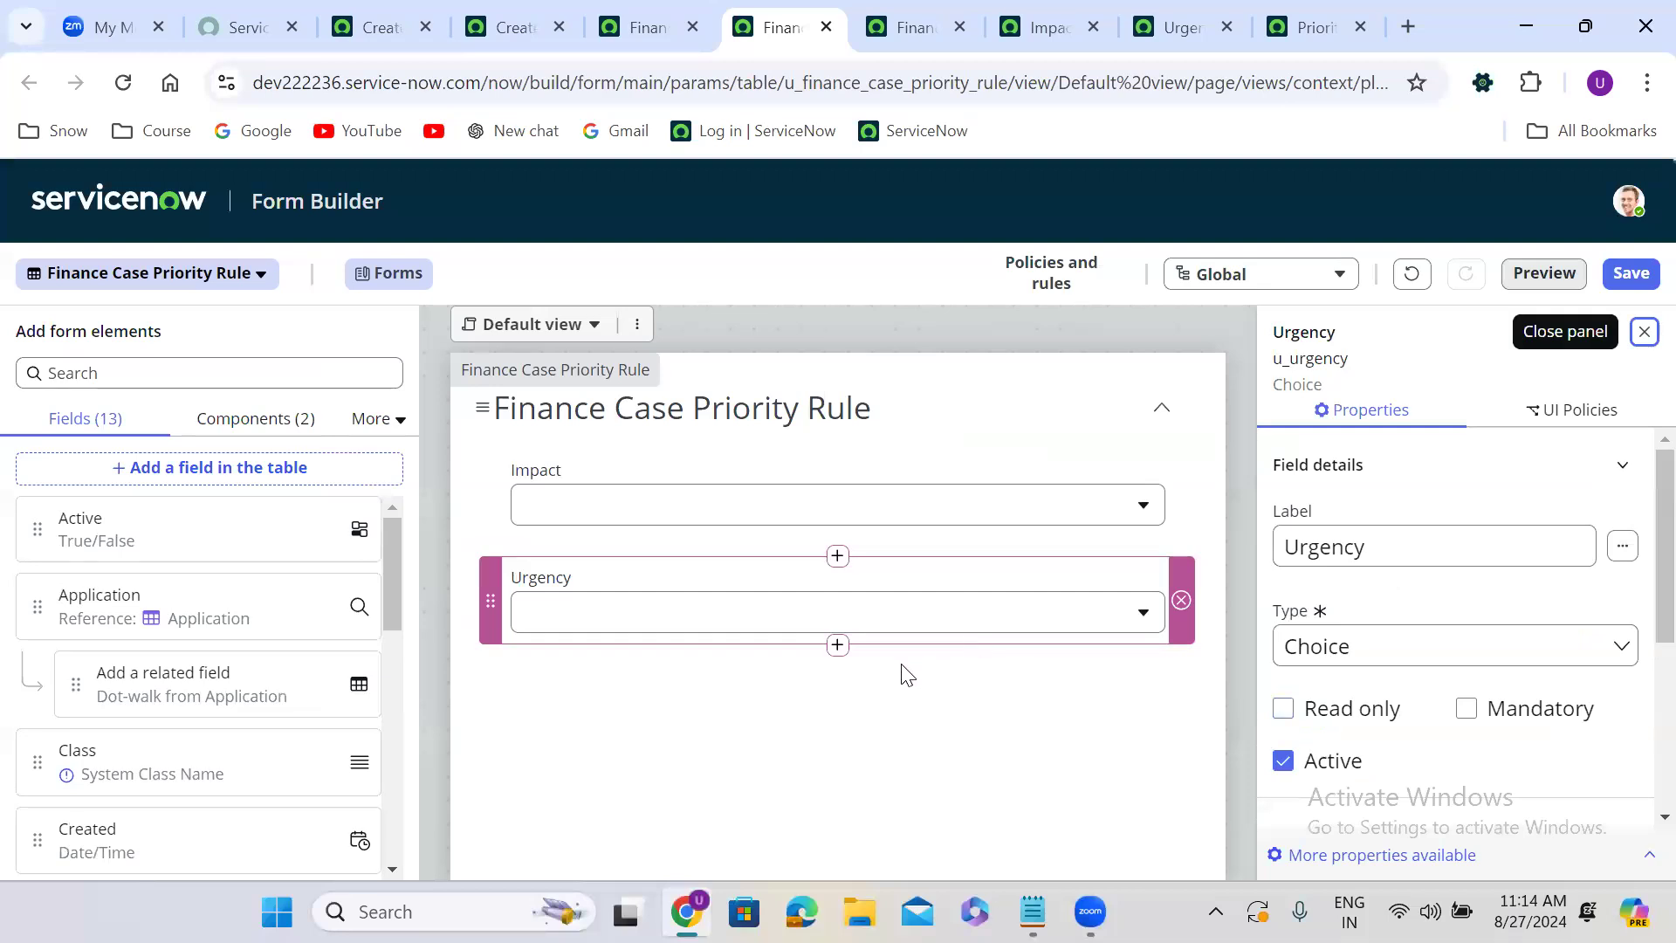
# Add a new Choice field labelled Priority below Urgency on the form and save the form.
pyautogui.click(840, 646)
pyautogui.click(1124, 599)
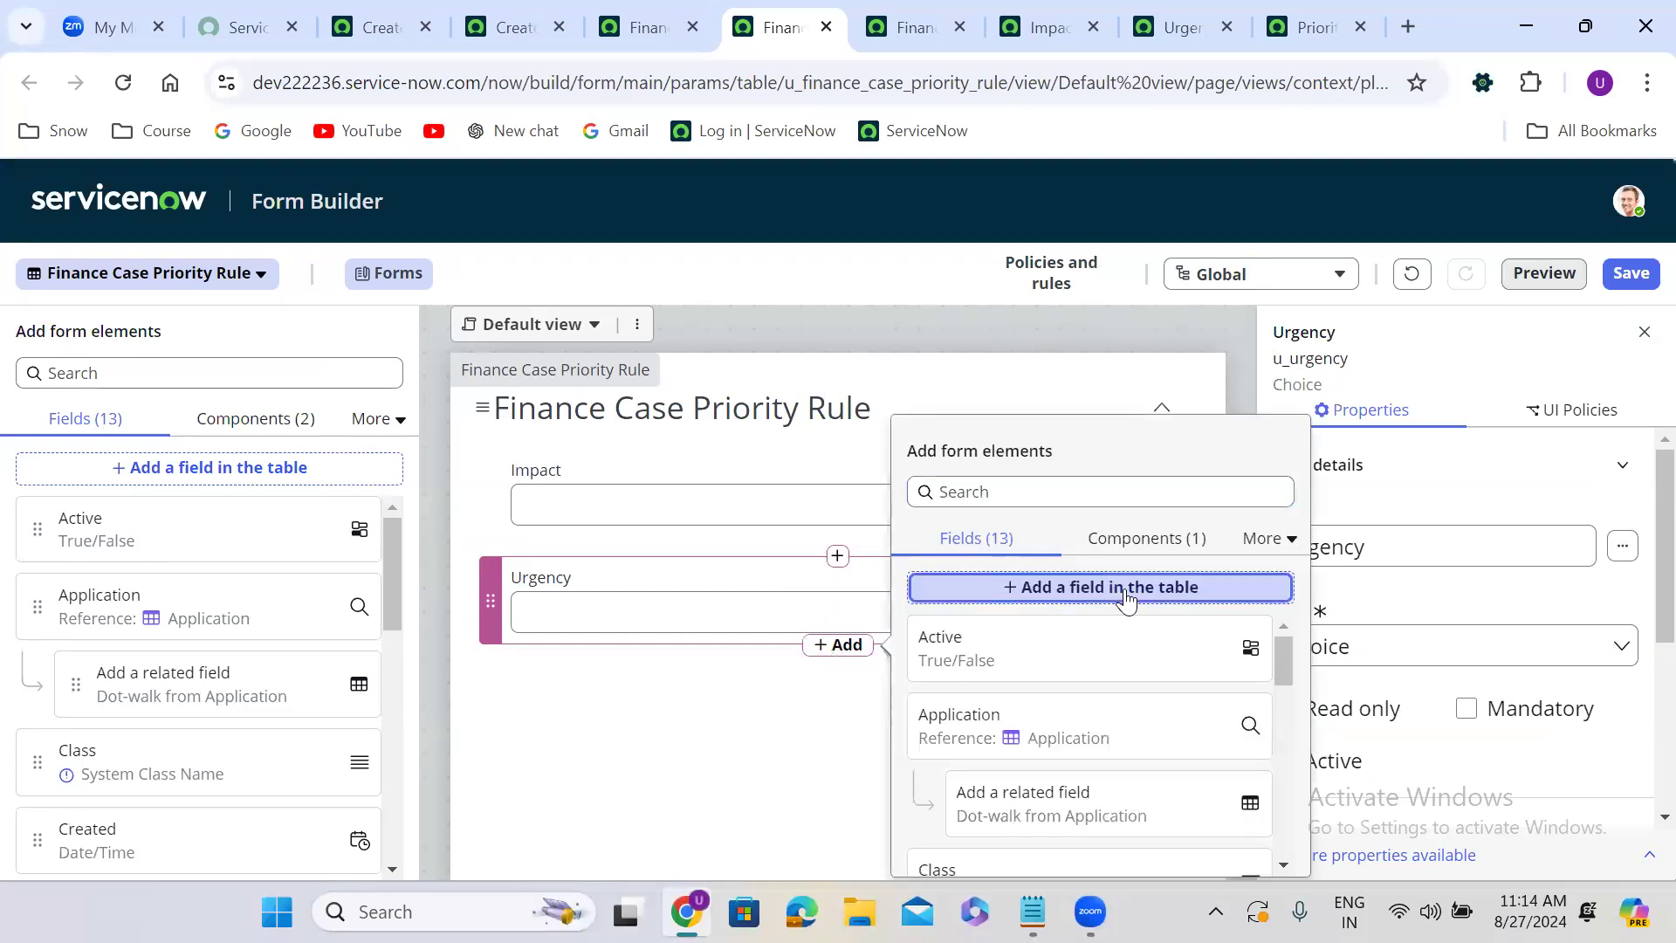
pyautogui.doubleClick(596, 451)
pyautogui.hotkey('ctrl', 'a')
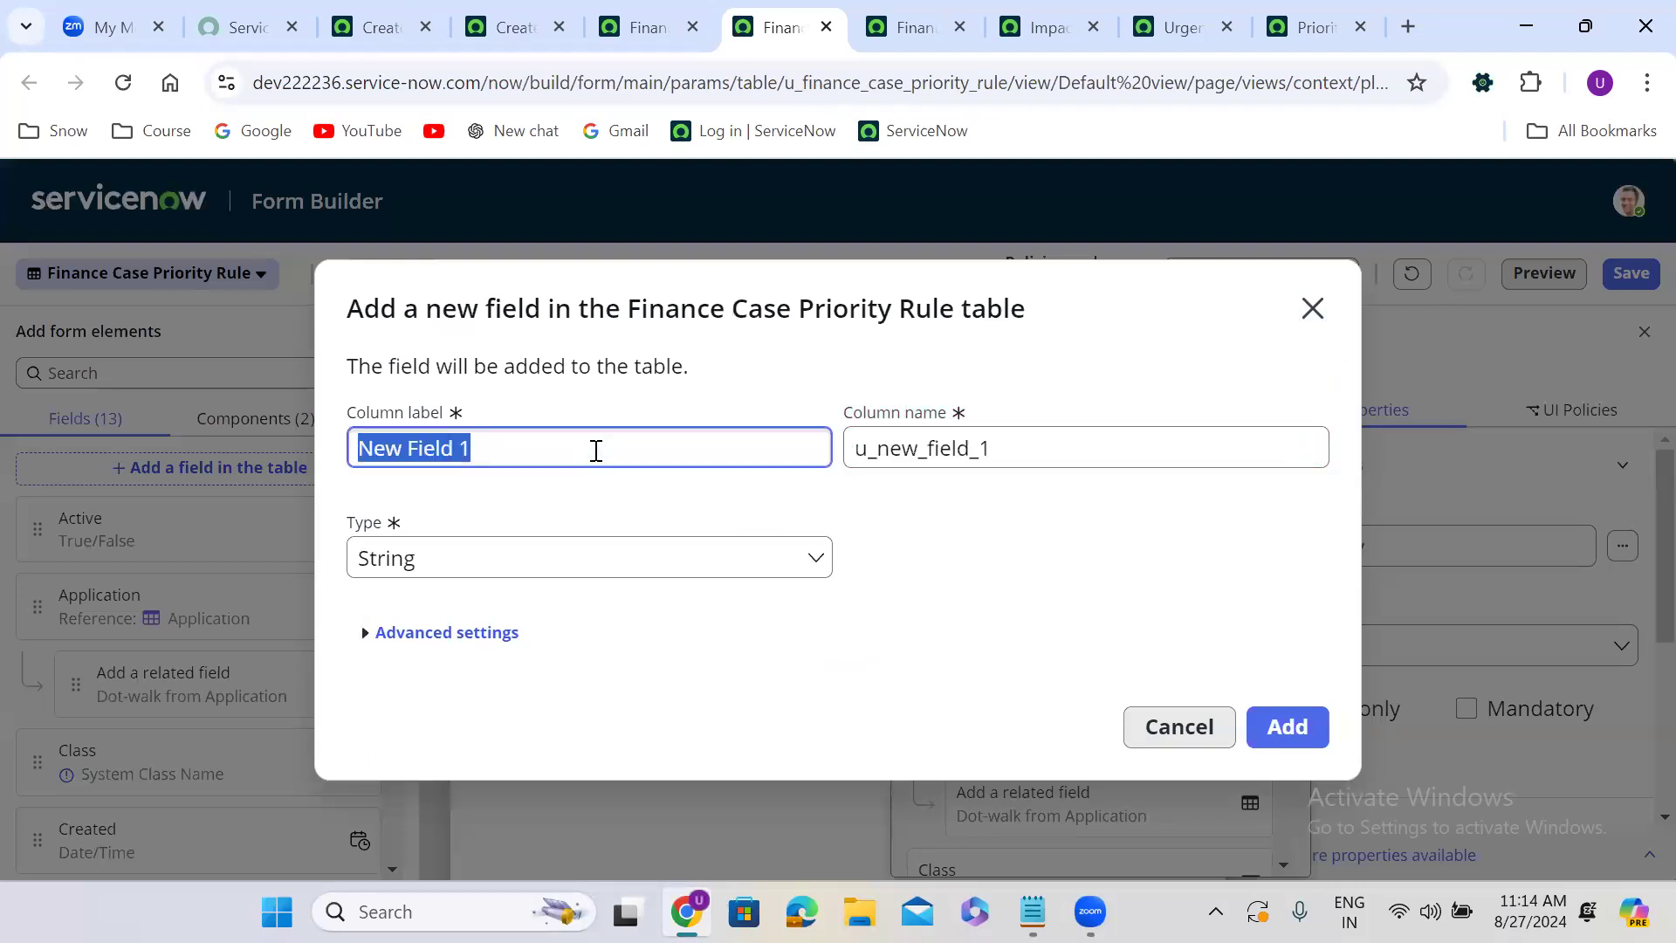
pyautogui.press('BackSpace')
pyautogui.write('Pr')
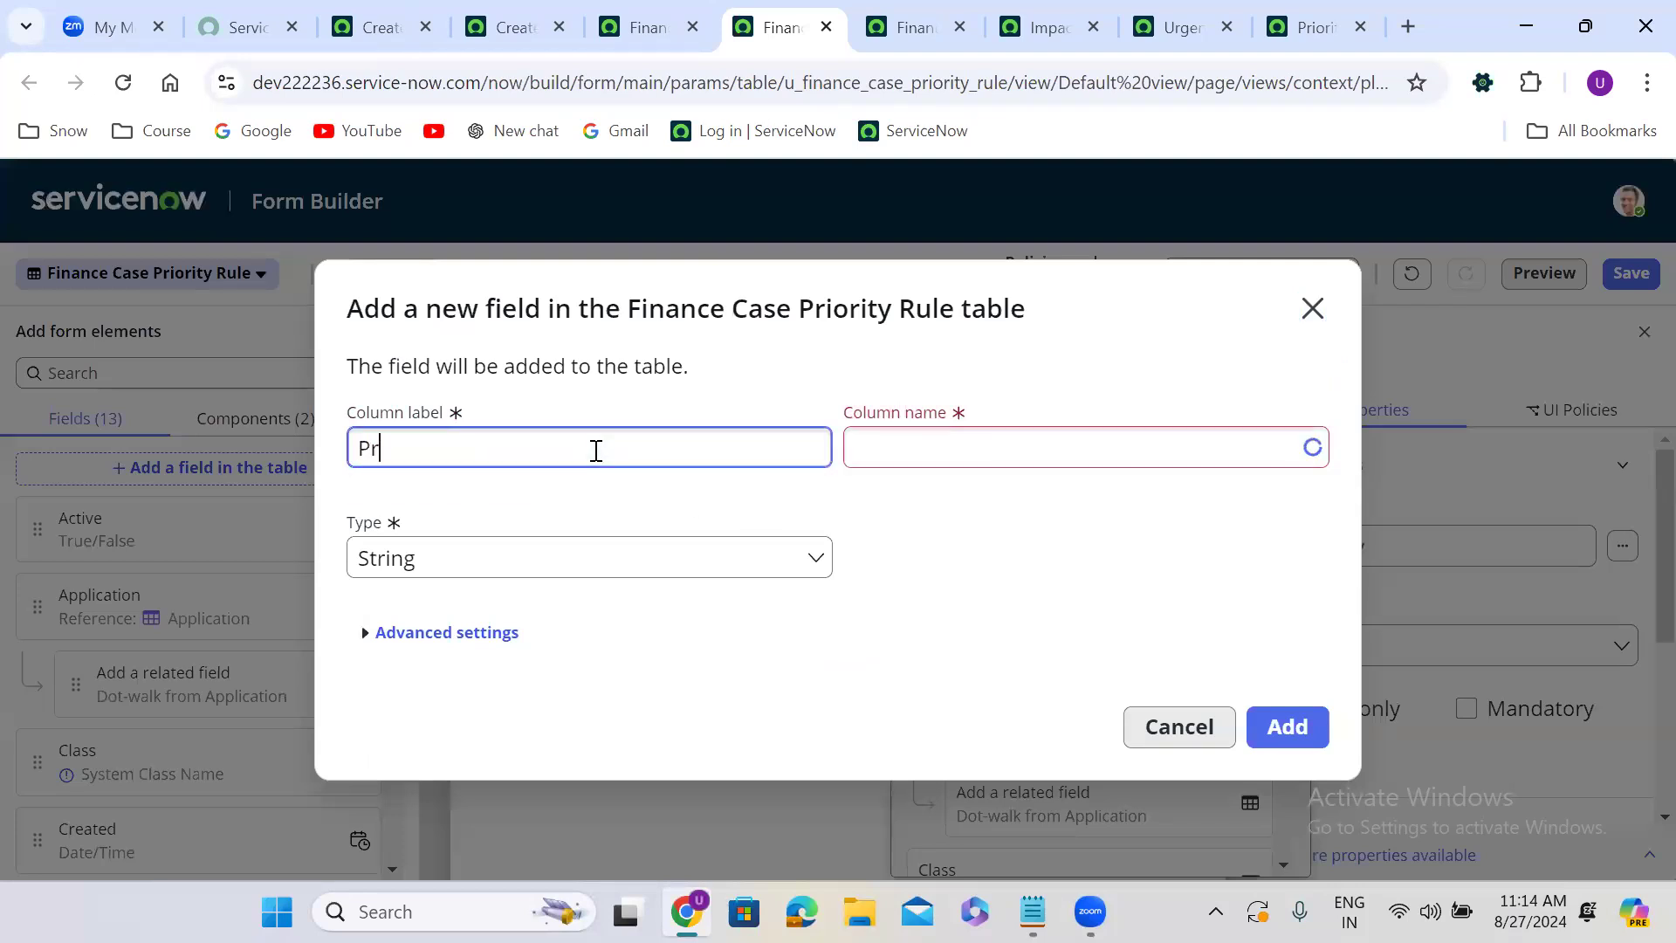
pyautogui.write('iority')
pyautogui.click(996, 534)
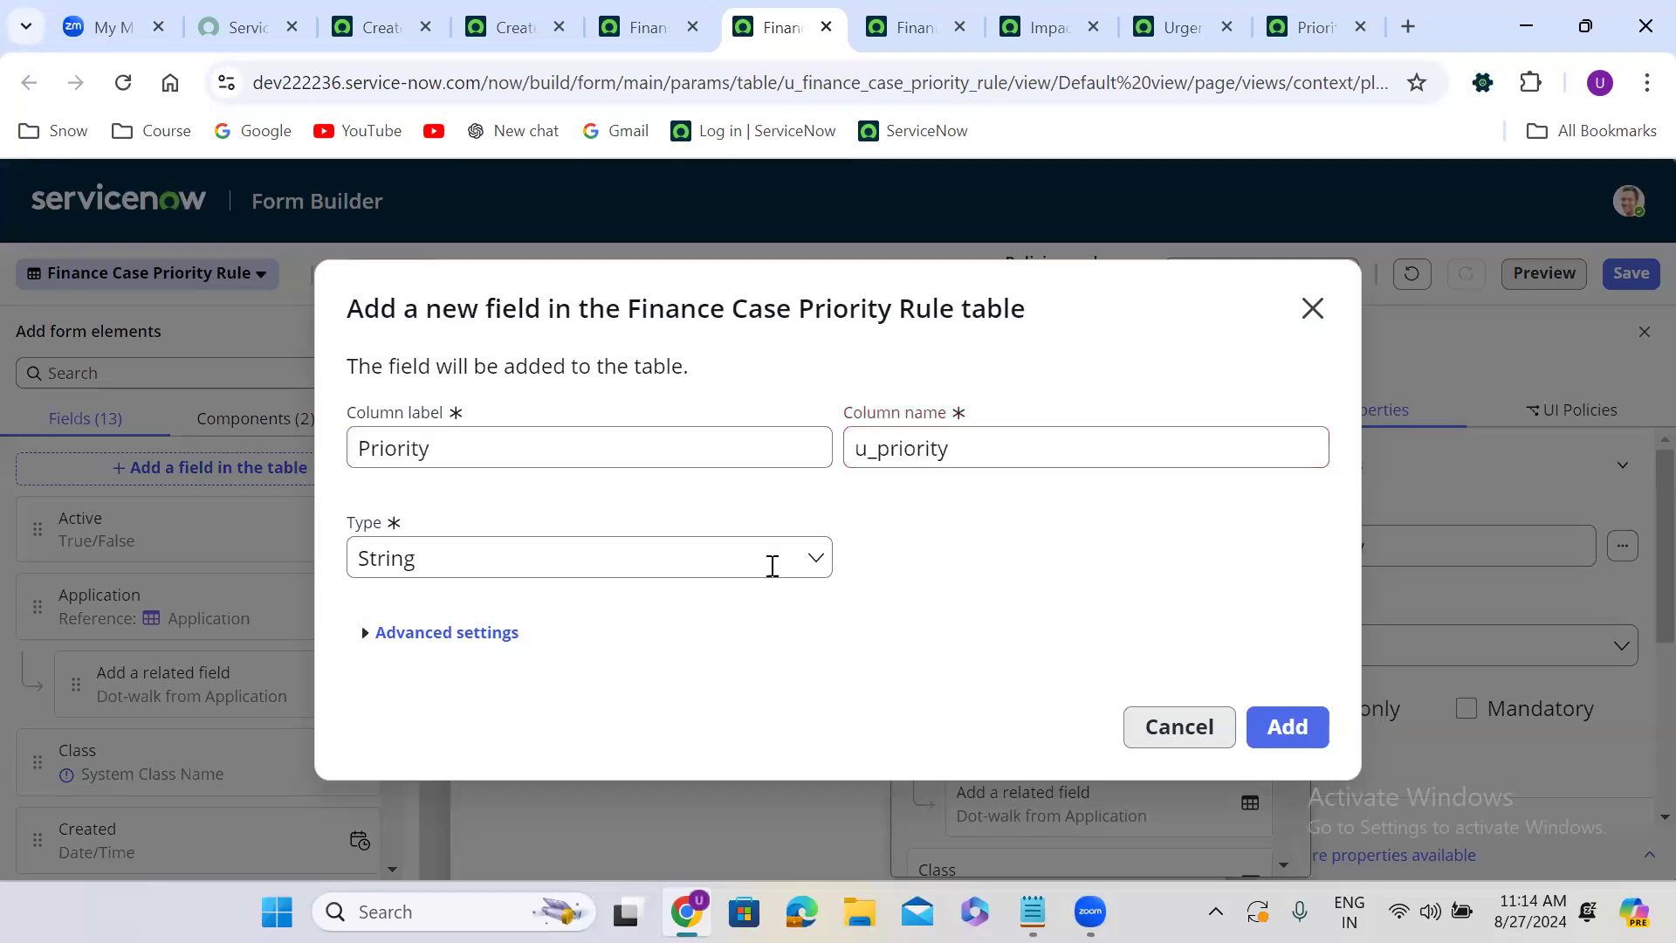
pyautogui.click(446, 562)
pyautogui.write('choi')
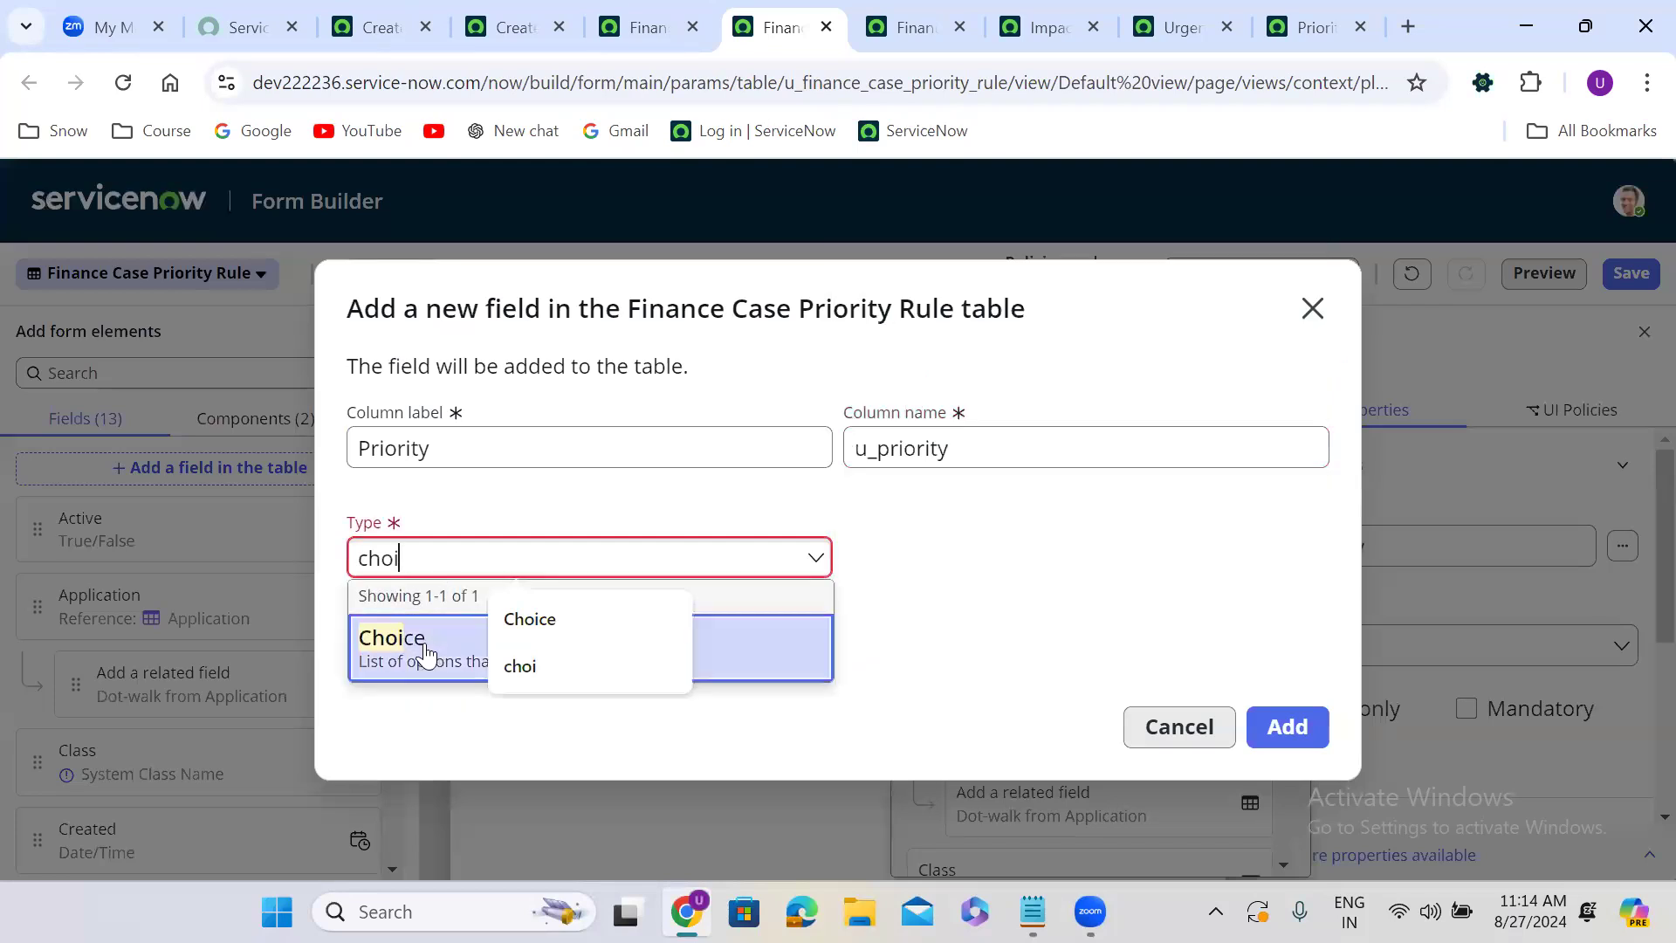
pyautogui.click(419, 644)
pyautogui.click(1293, 725)
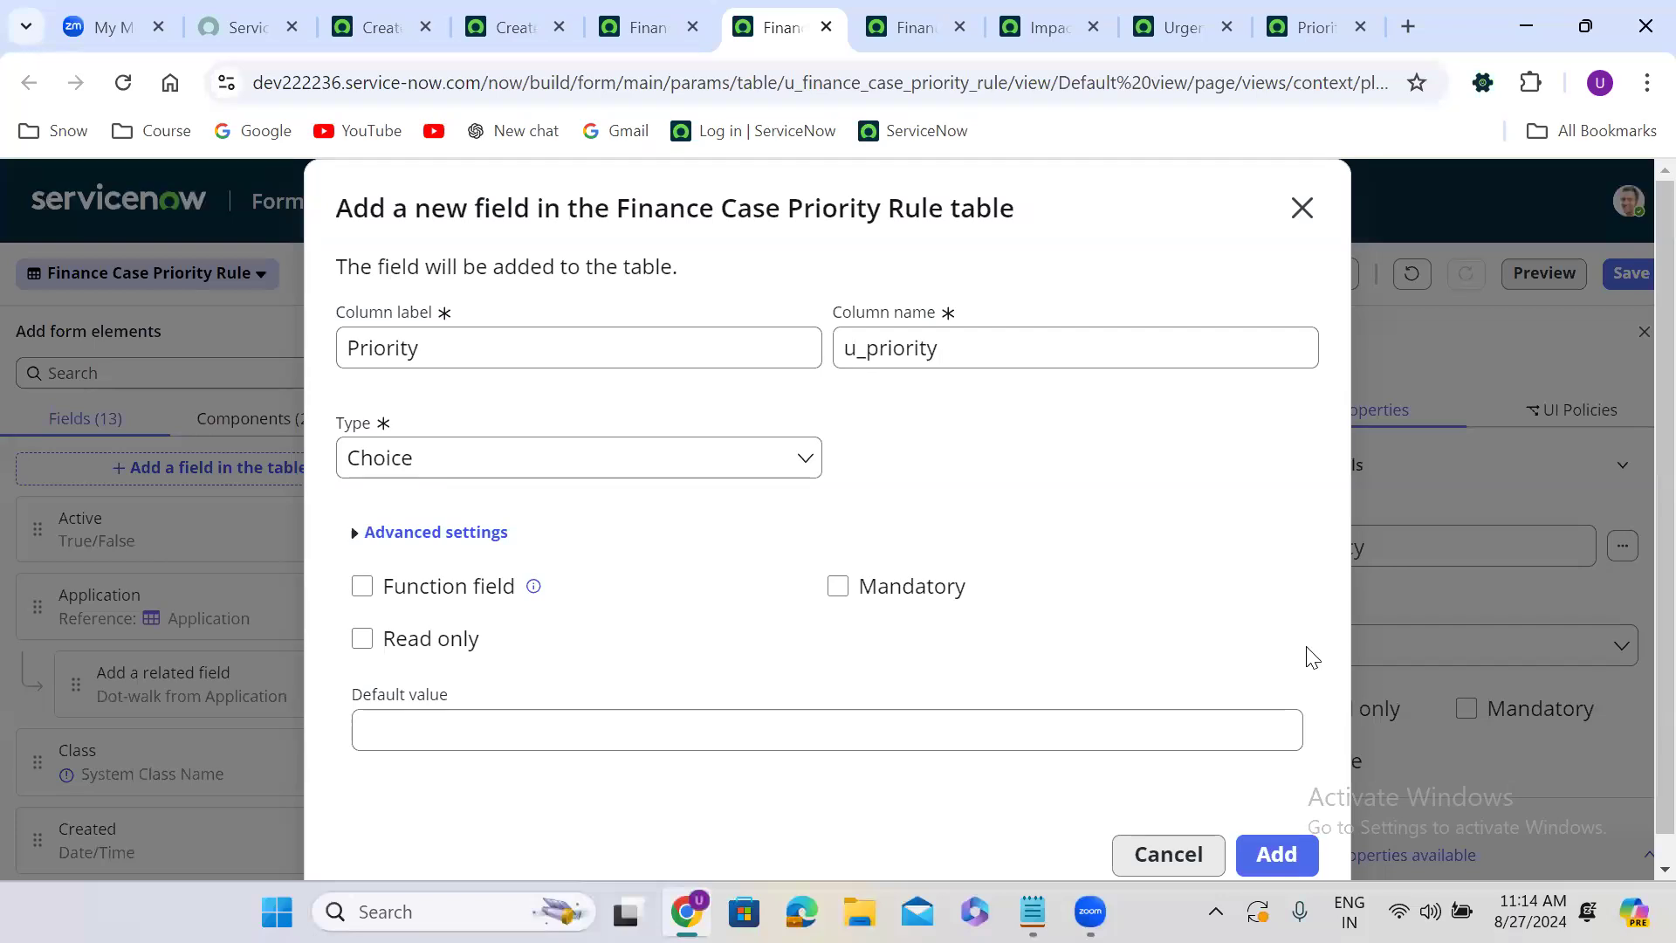
pyautogui.scroll(-1, 1312, 658)
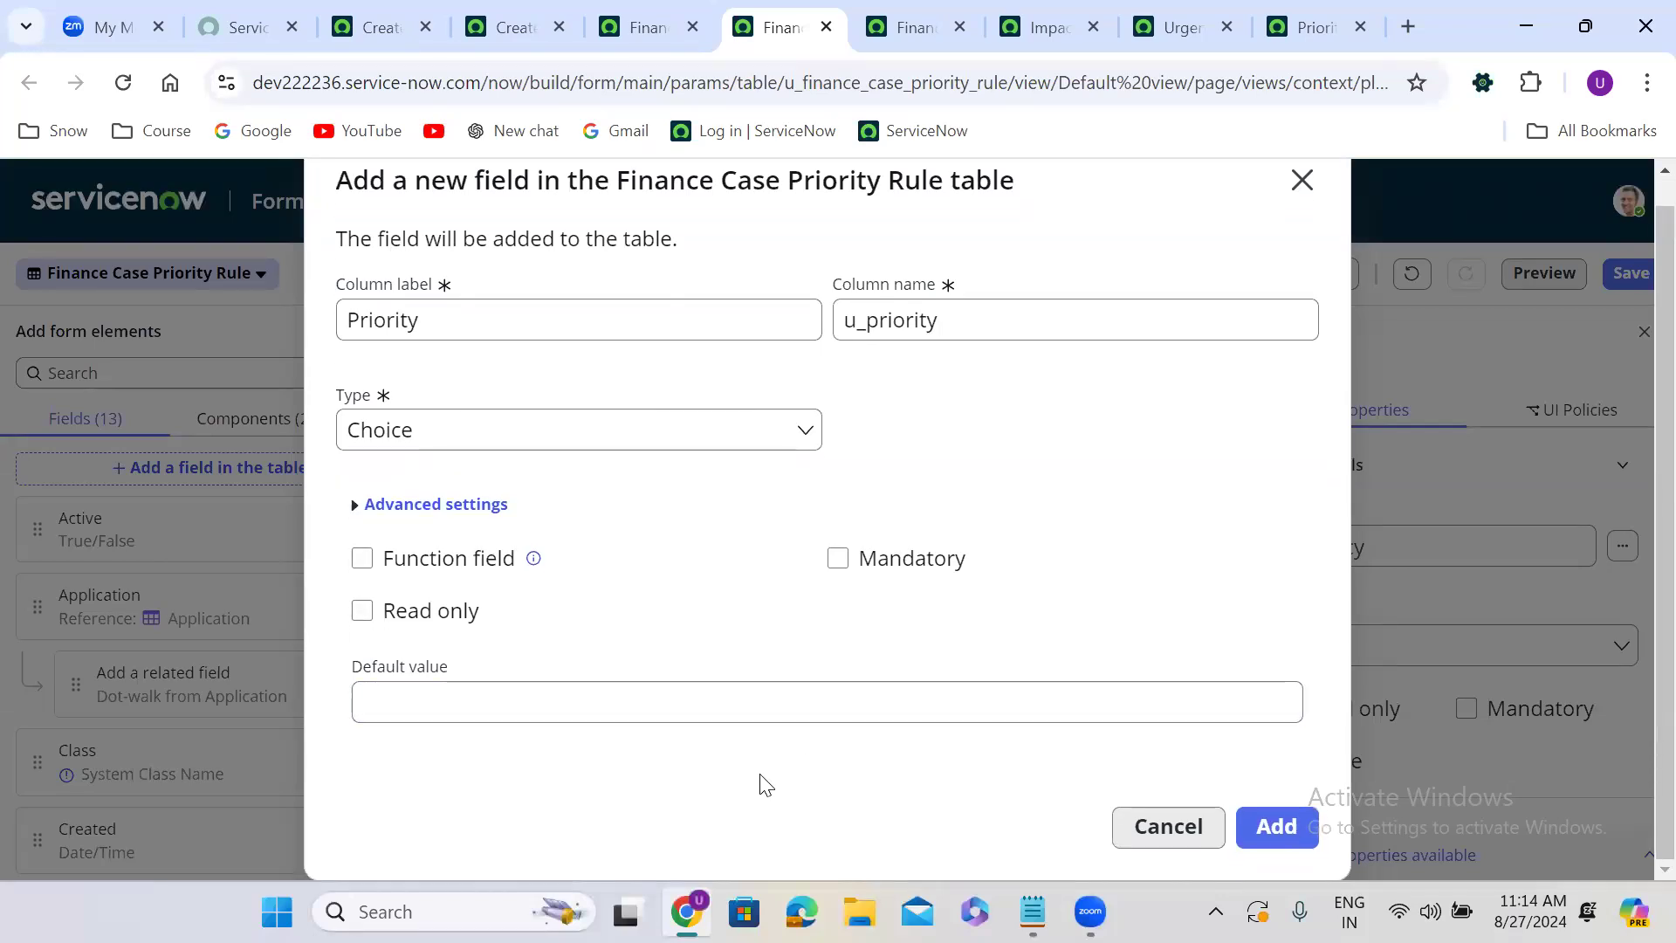
pyautogui.click(1307, 828)
pyautogui.click(1287, 715)
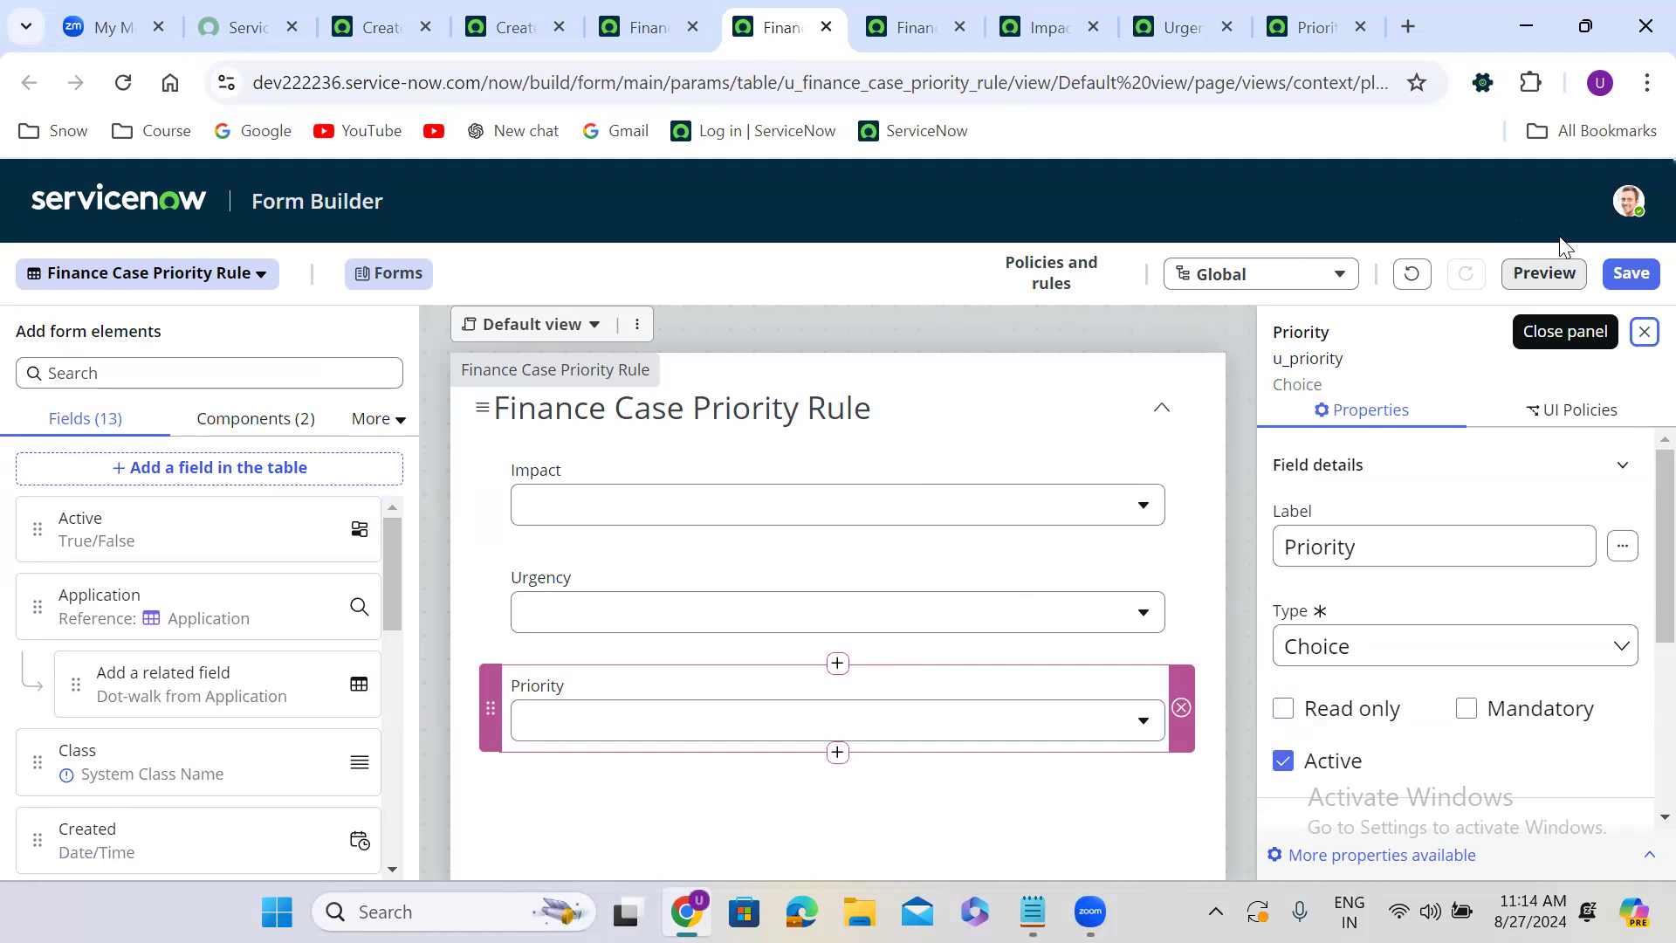
pyautogui.click(1632, 274)
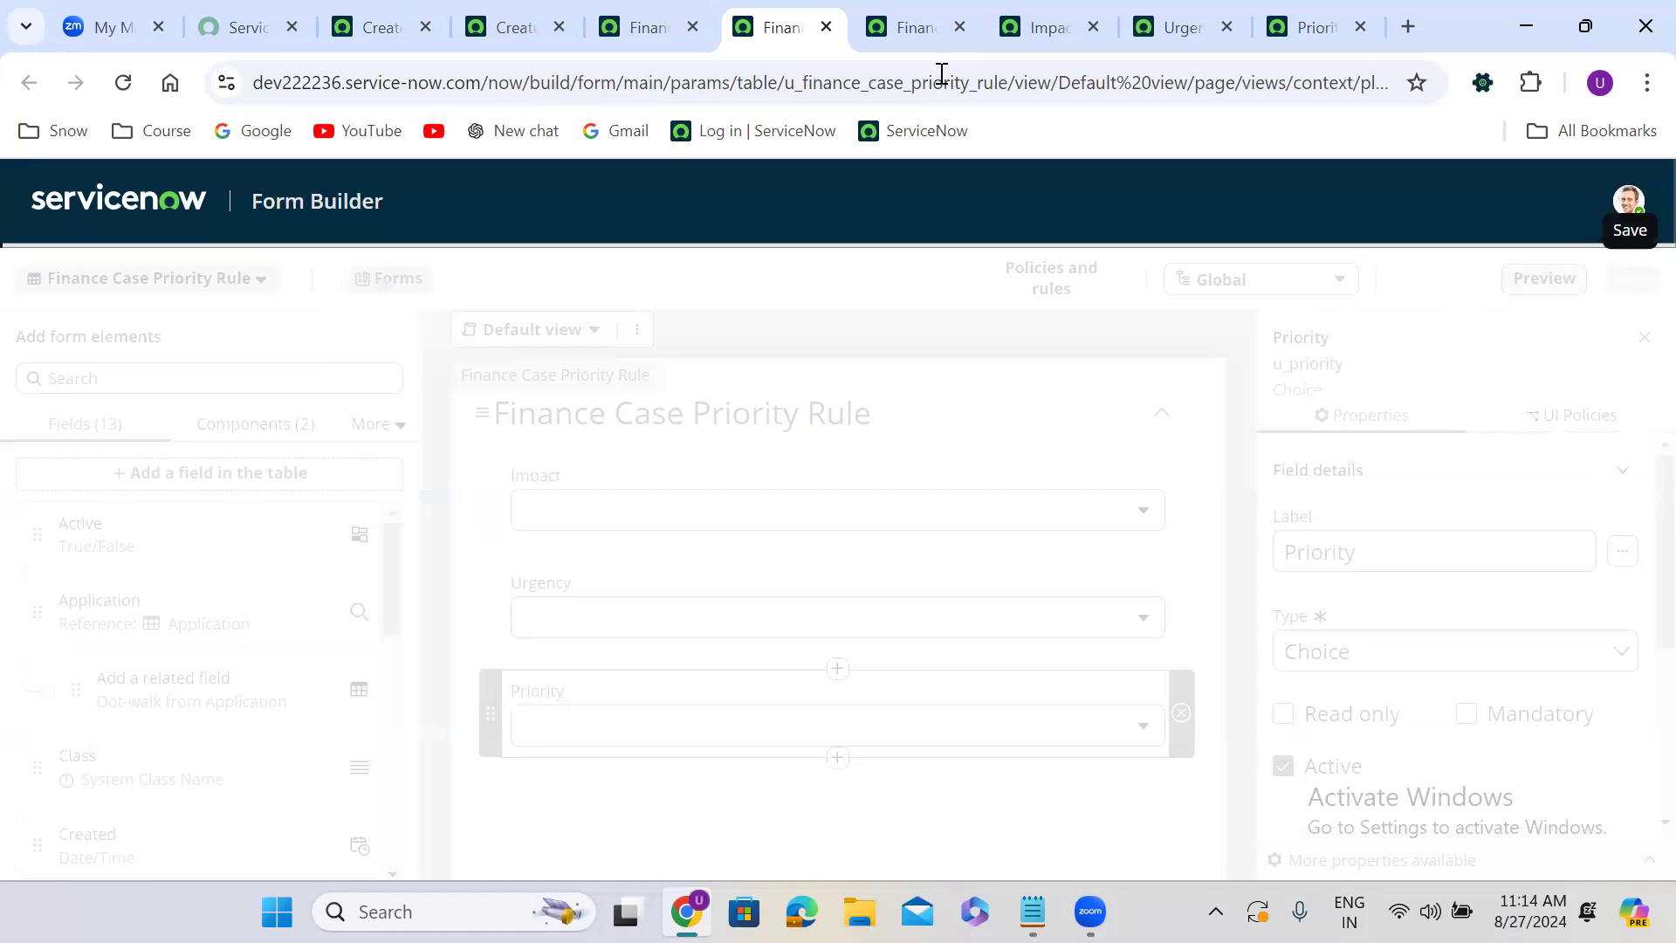
# Open a new record form for the table and check the Impact, Urgency and Priority dropdowns.
pyautogui.click(645, 13)
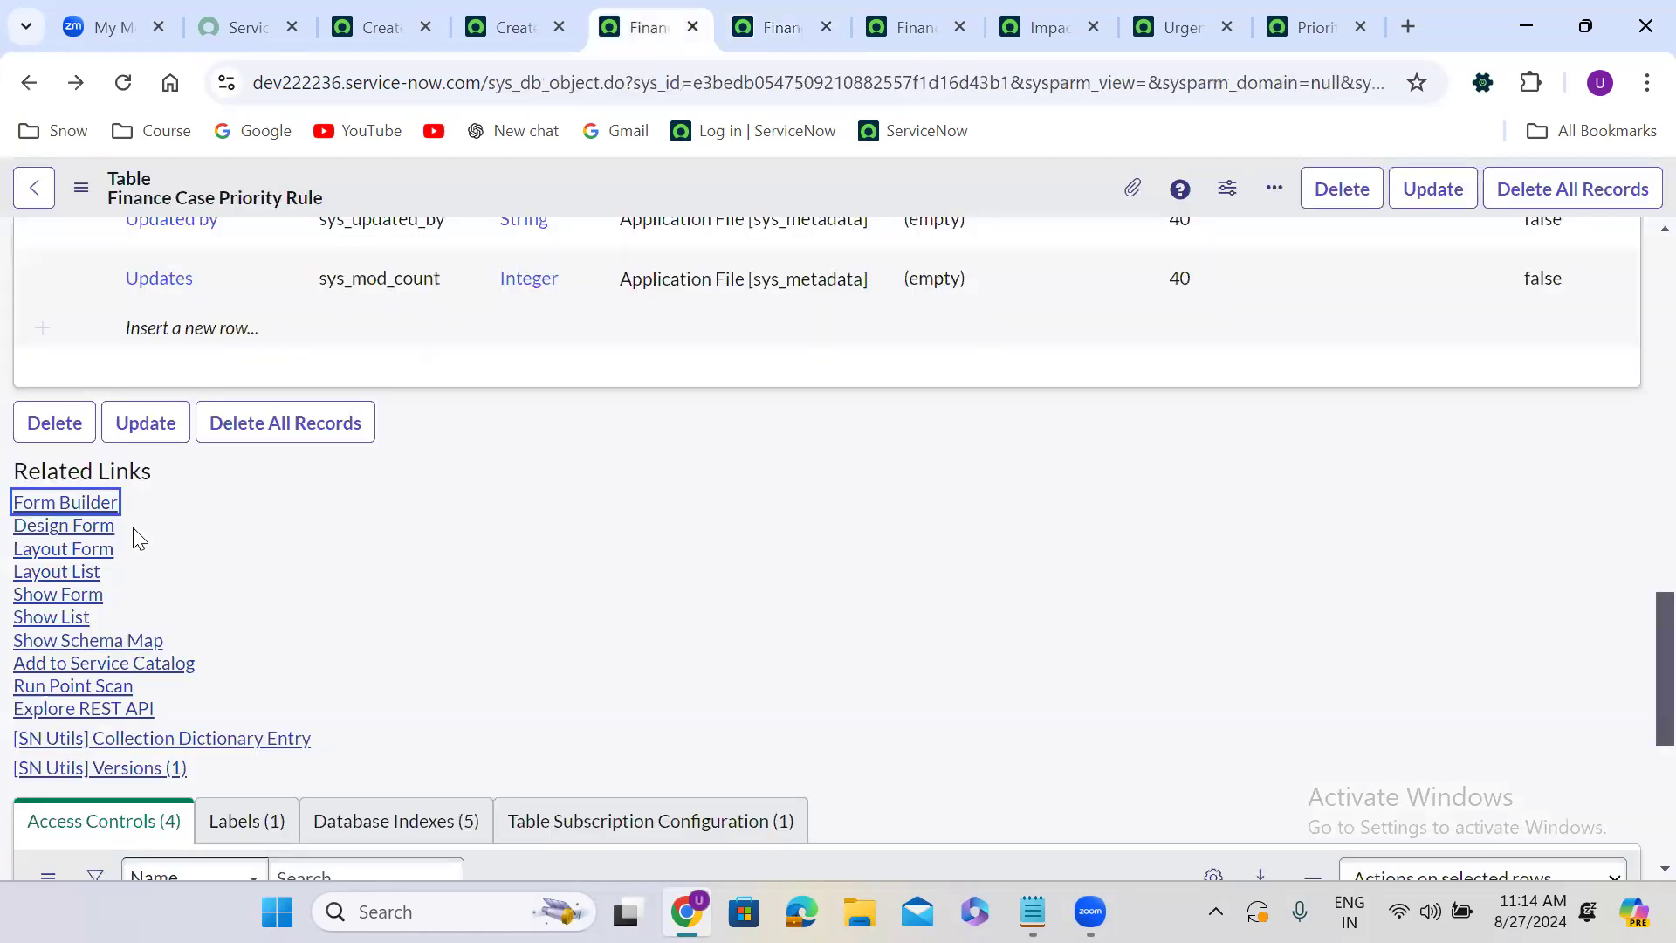
pyautogui.click(82, 597)
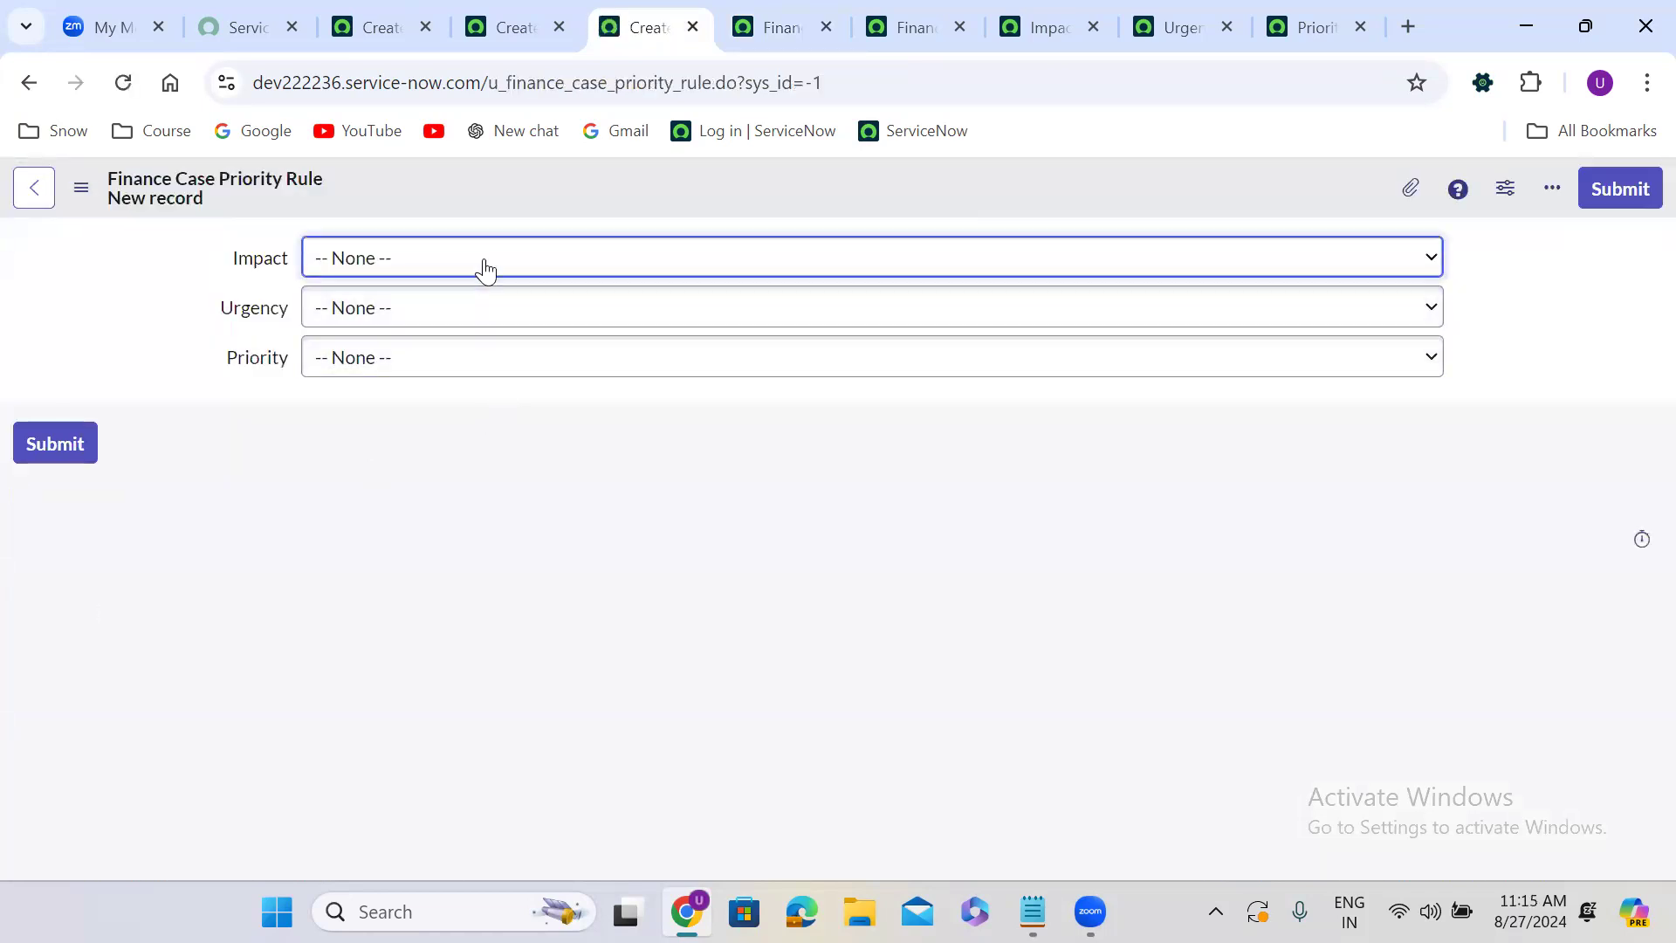
pyautogui.click(486, 268)
pyautogui.click(483, 268)
pyautogui.click(494, 325)
pyautogui.click(500, 356)
pyautogui.click(500, 355)
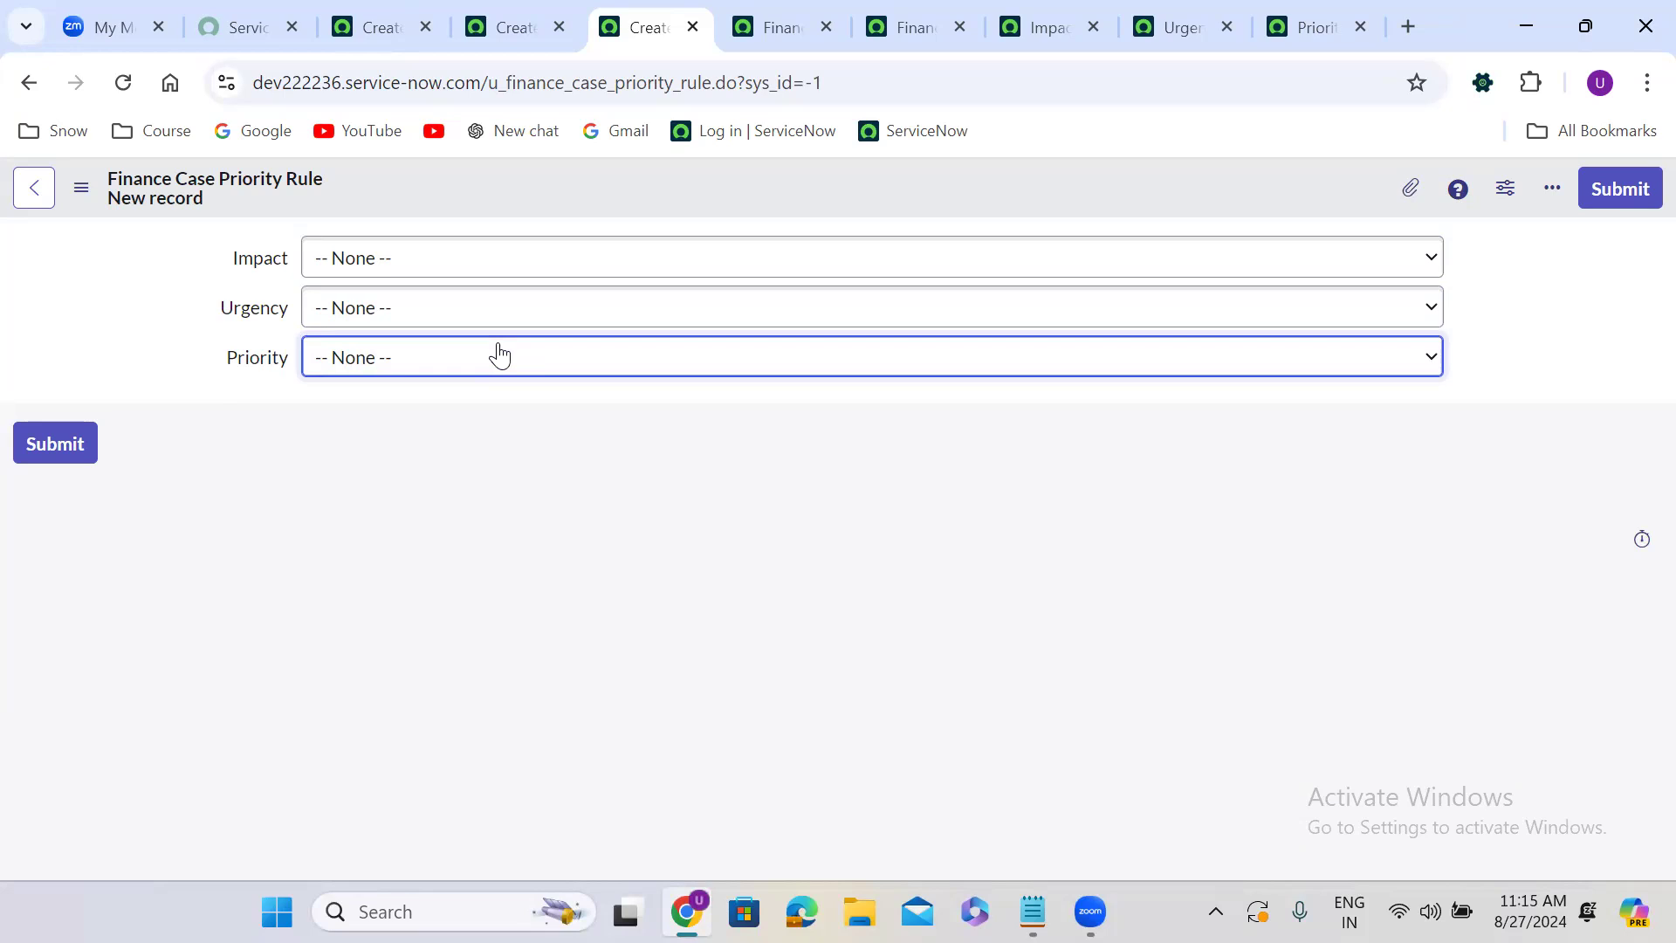
# Open the Impact, Priority and Urgency dictionary entries from the table's column list in new tabs.
pyautogui.click(27, 83)
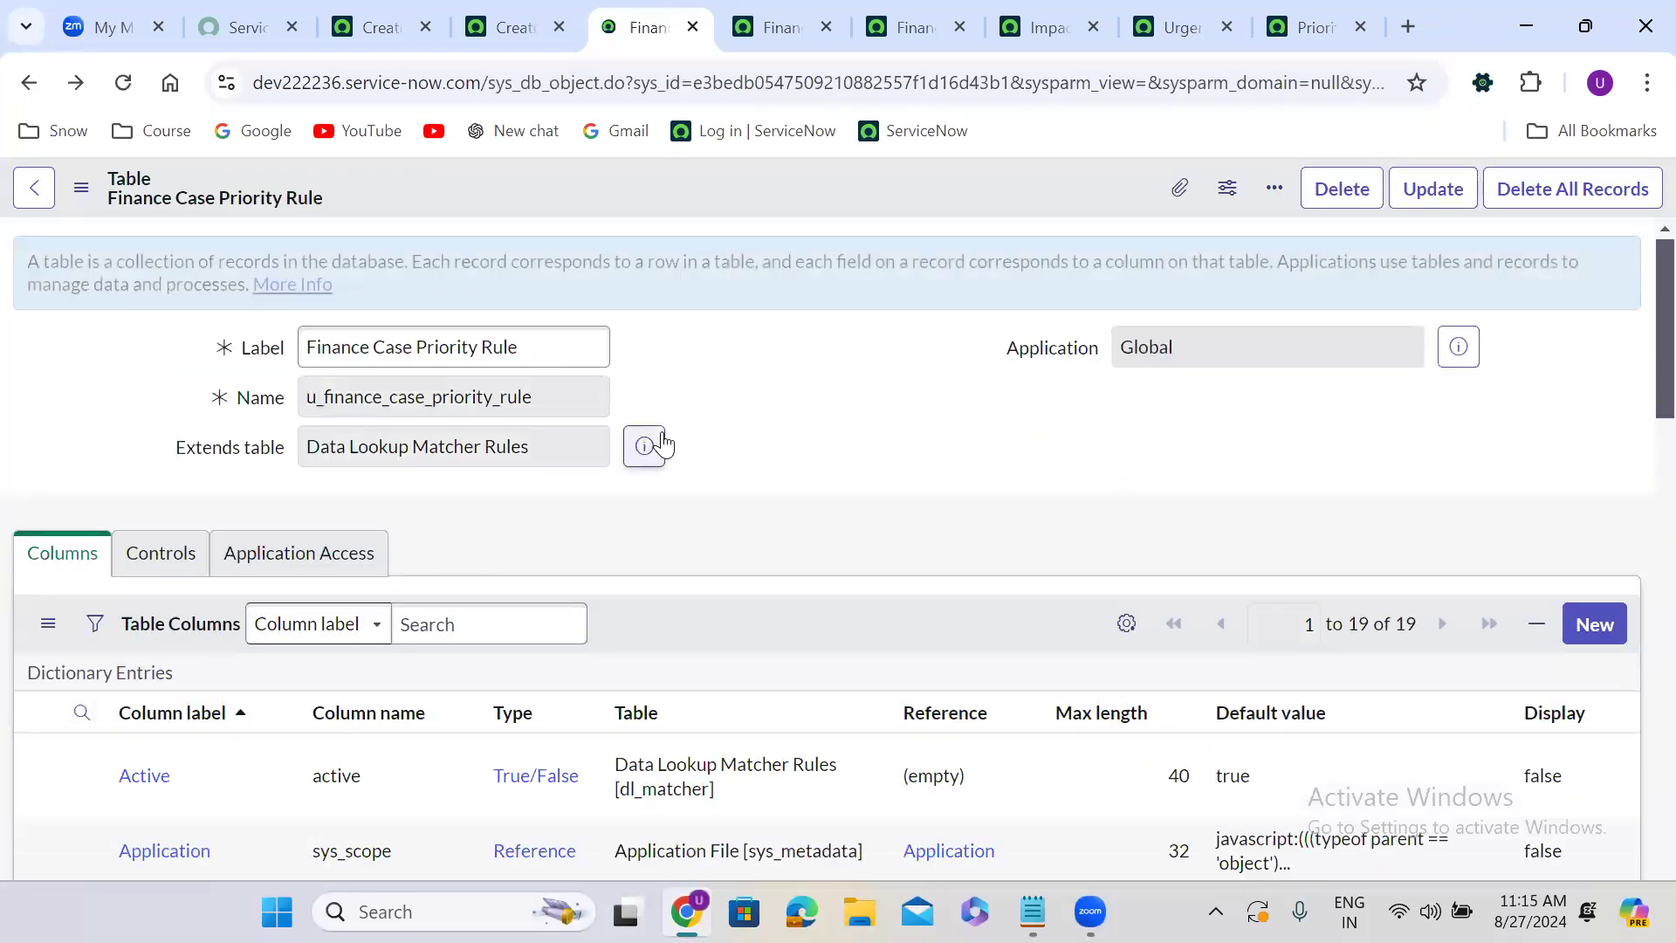
pyautogui.scroll(-8, 668, 440)
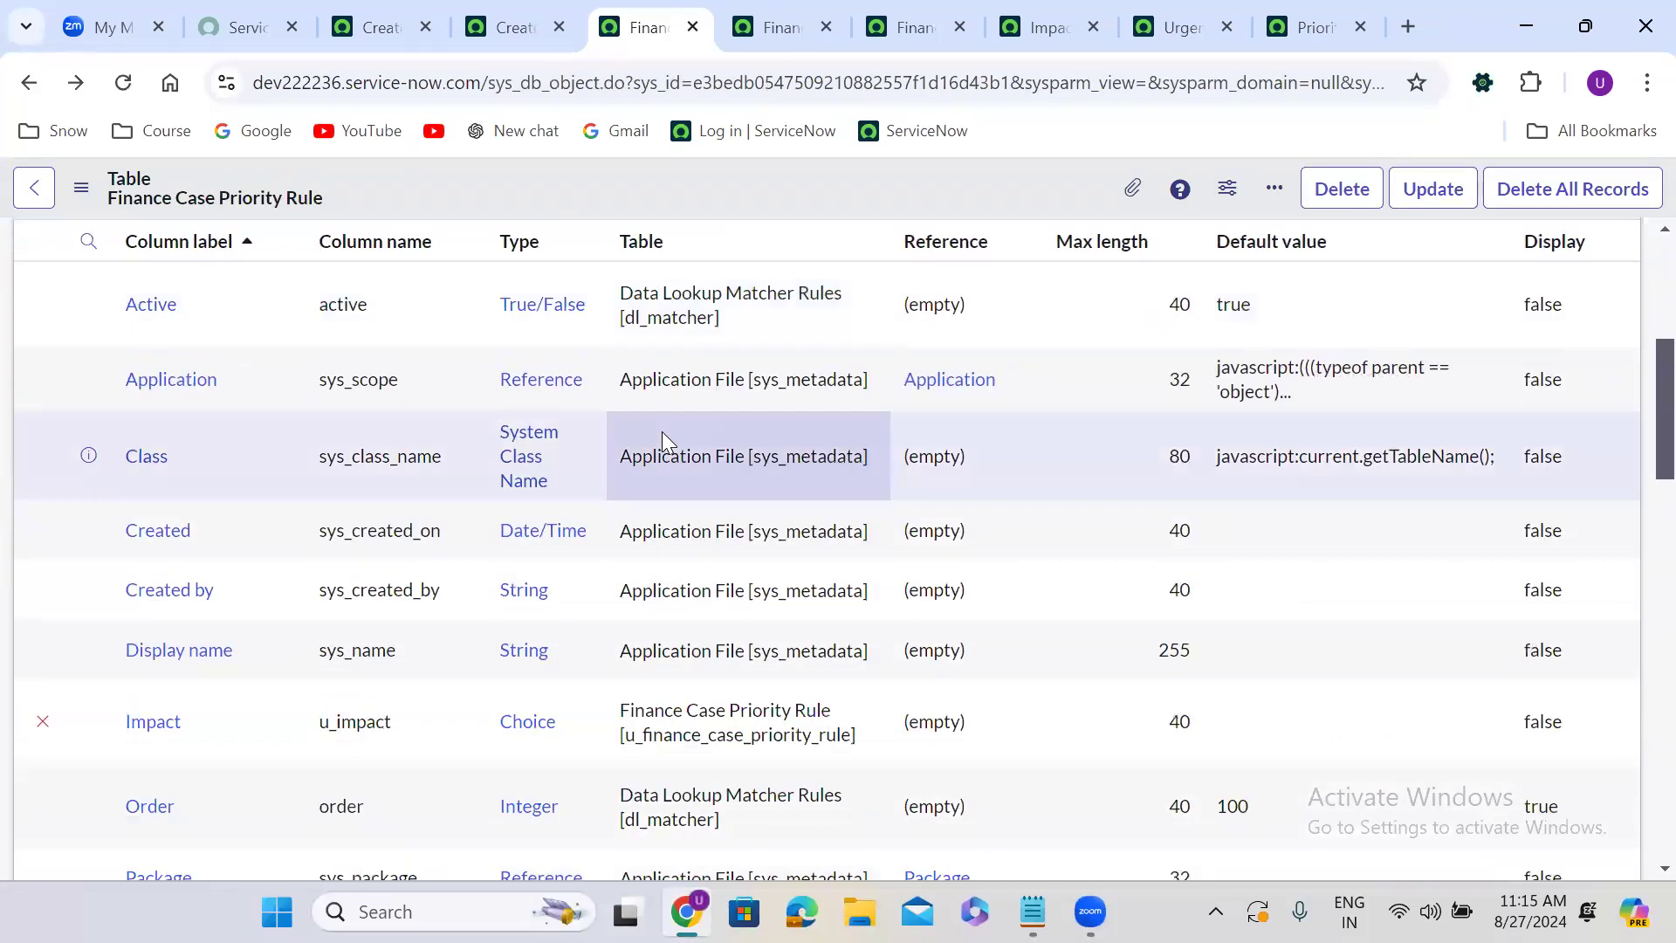
pyautogui.rightClick(91, 410)
pyautogui.click(167, 444)
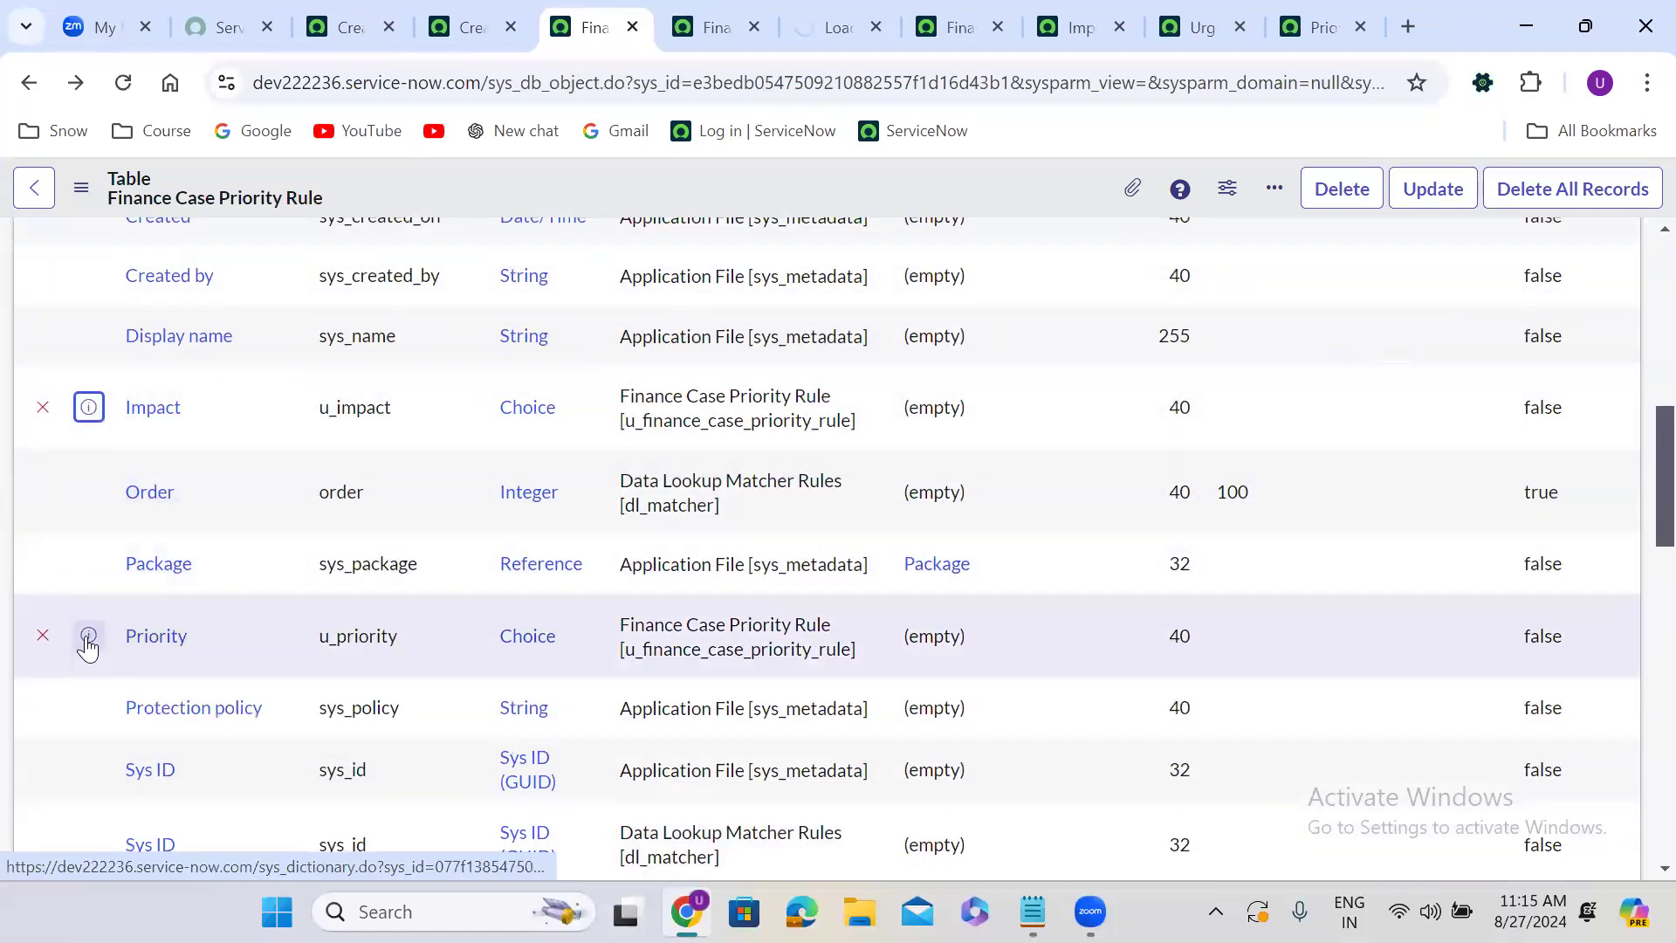
pyautogui.rightClick(88, 636)
pyautogui.click(203, 328)
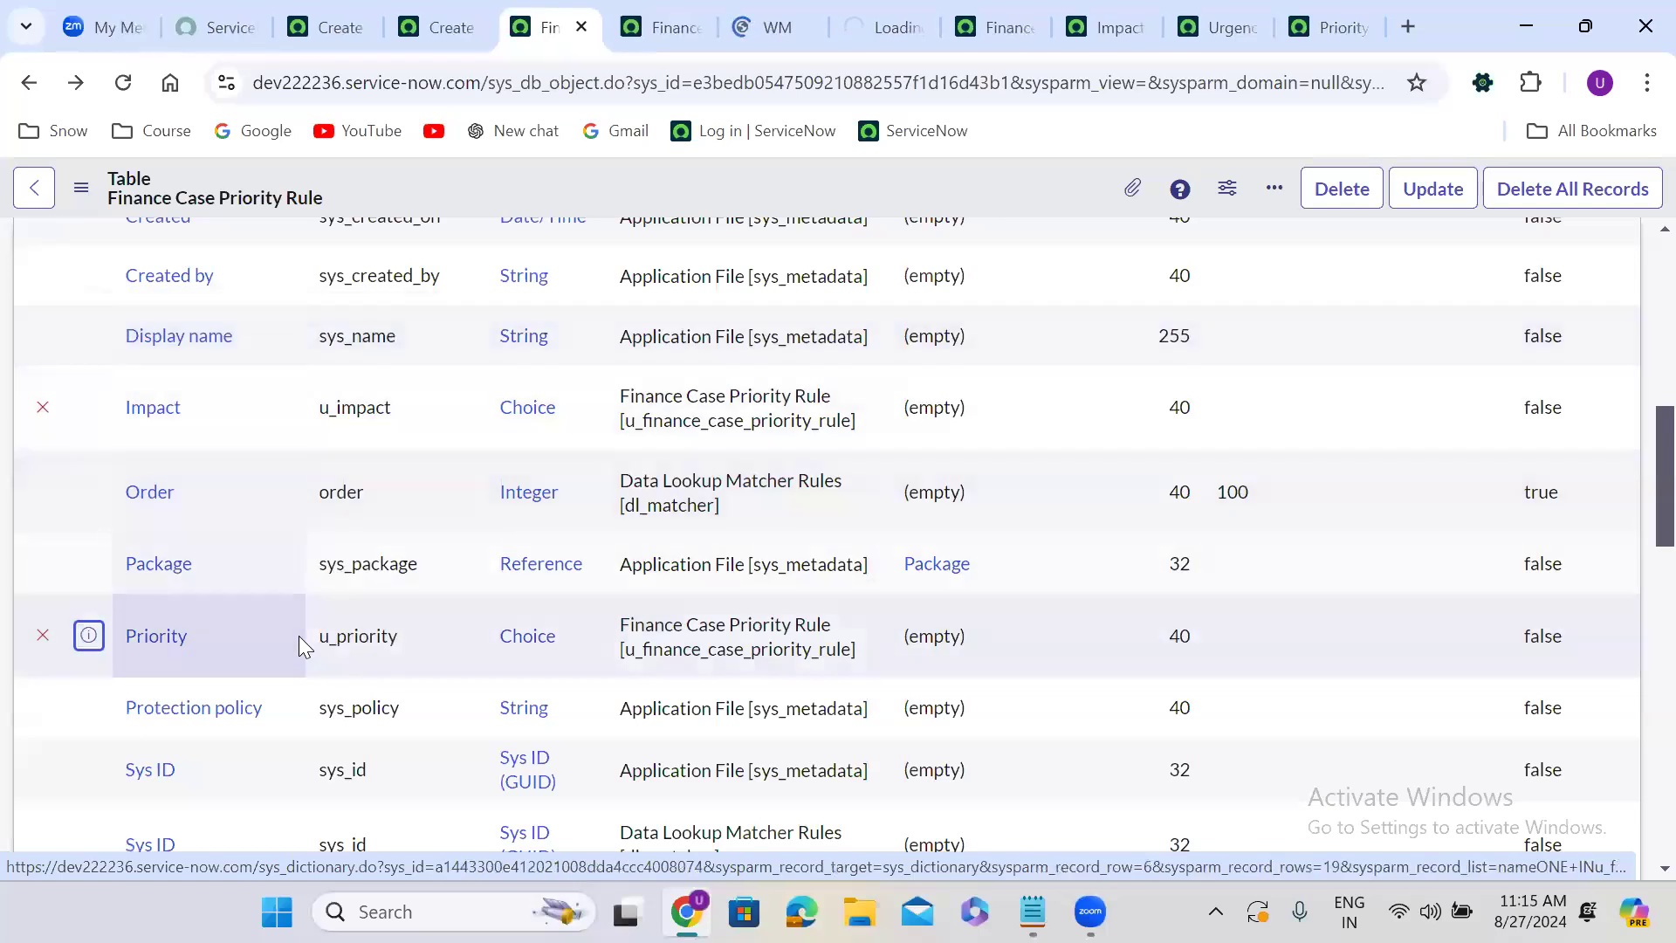
pyautogui.scroll(-1, 300, 646)
pyautogui.scroll(-6, 299, 646)
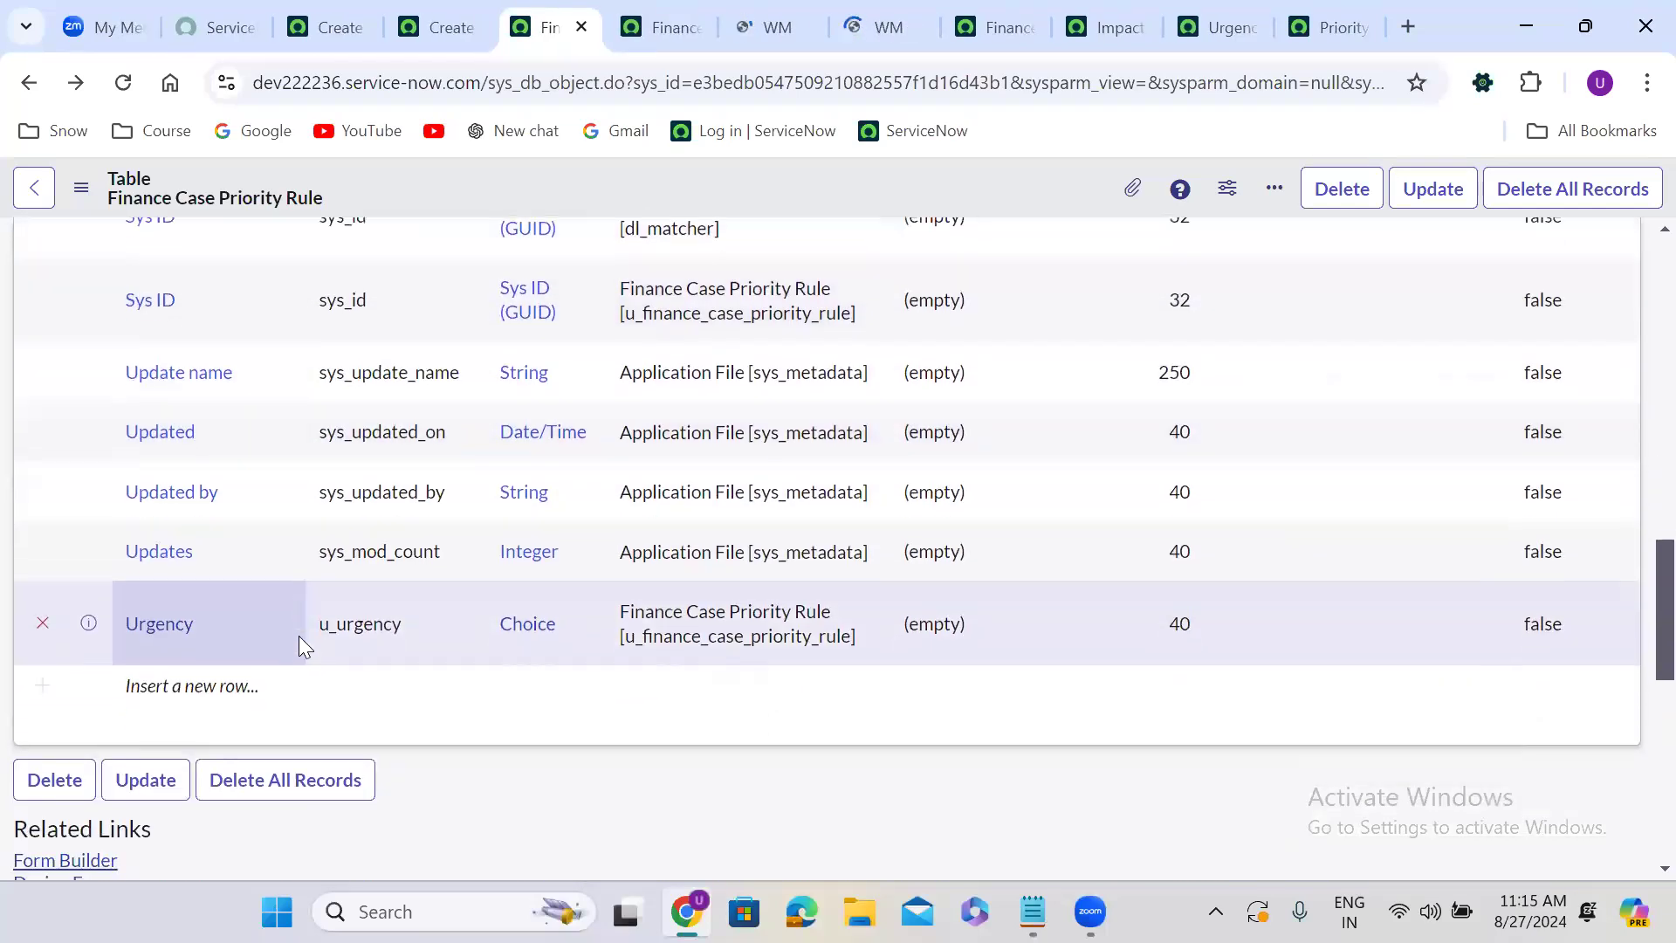
pyautogui.rightClick(87, 625)
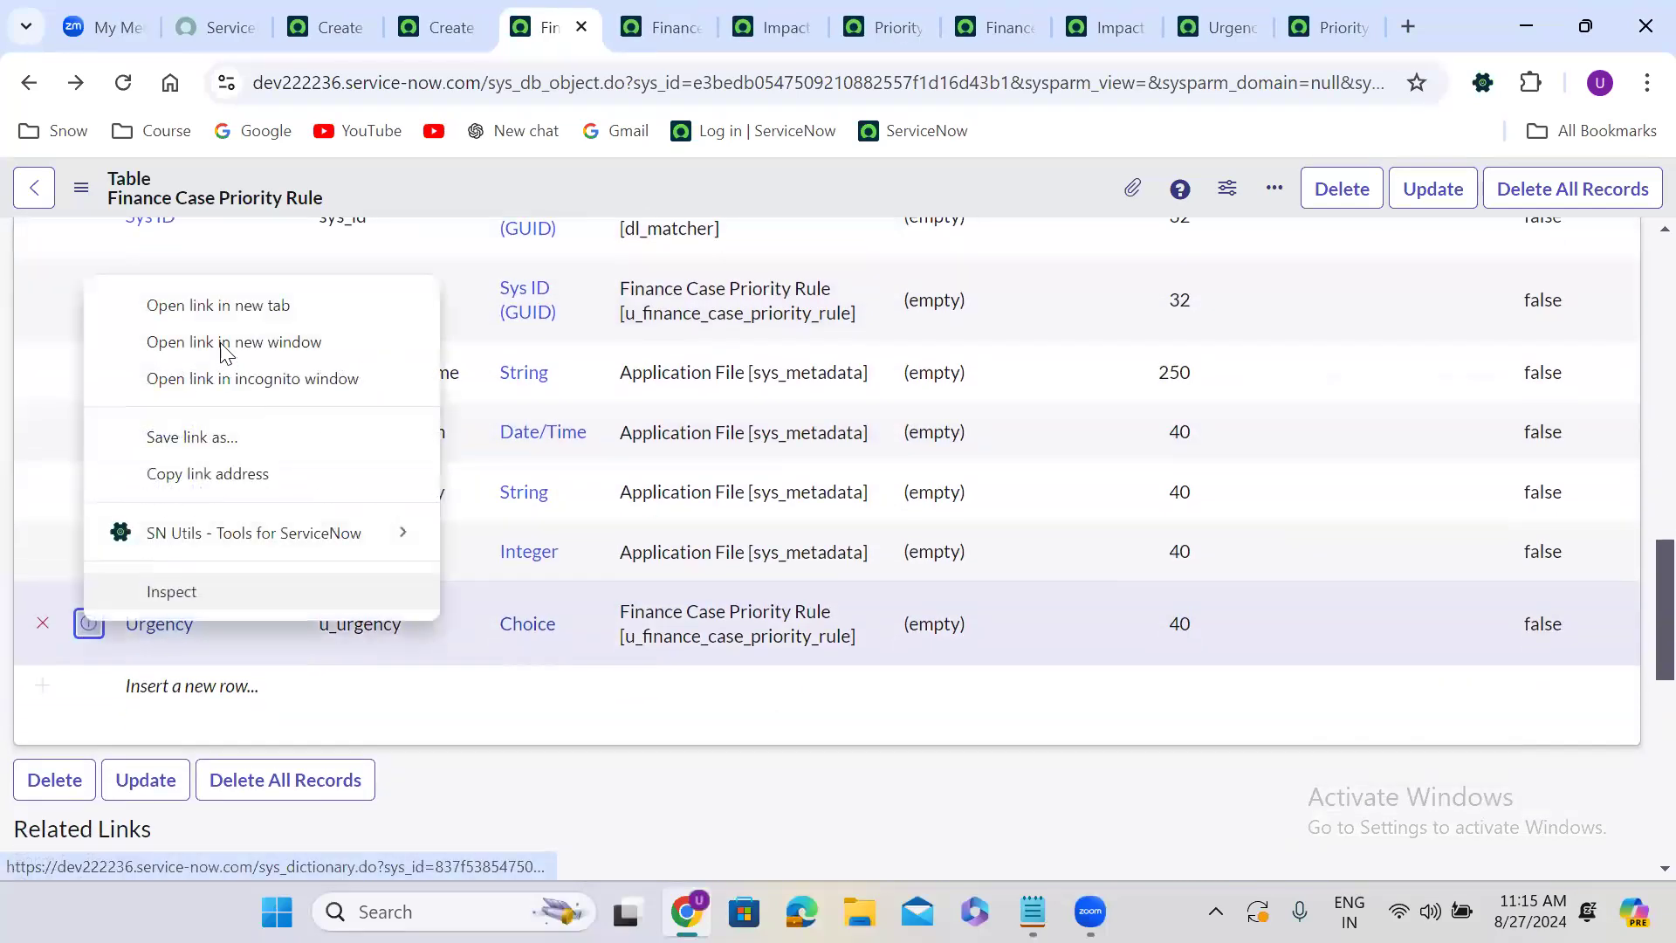
pyautogui.click(211, 320)
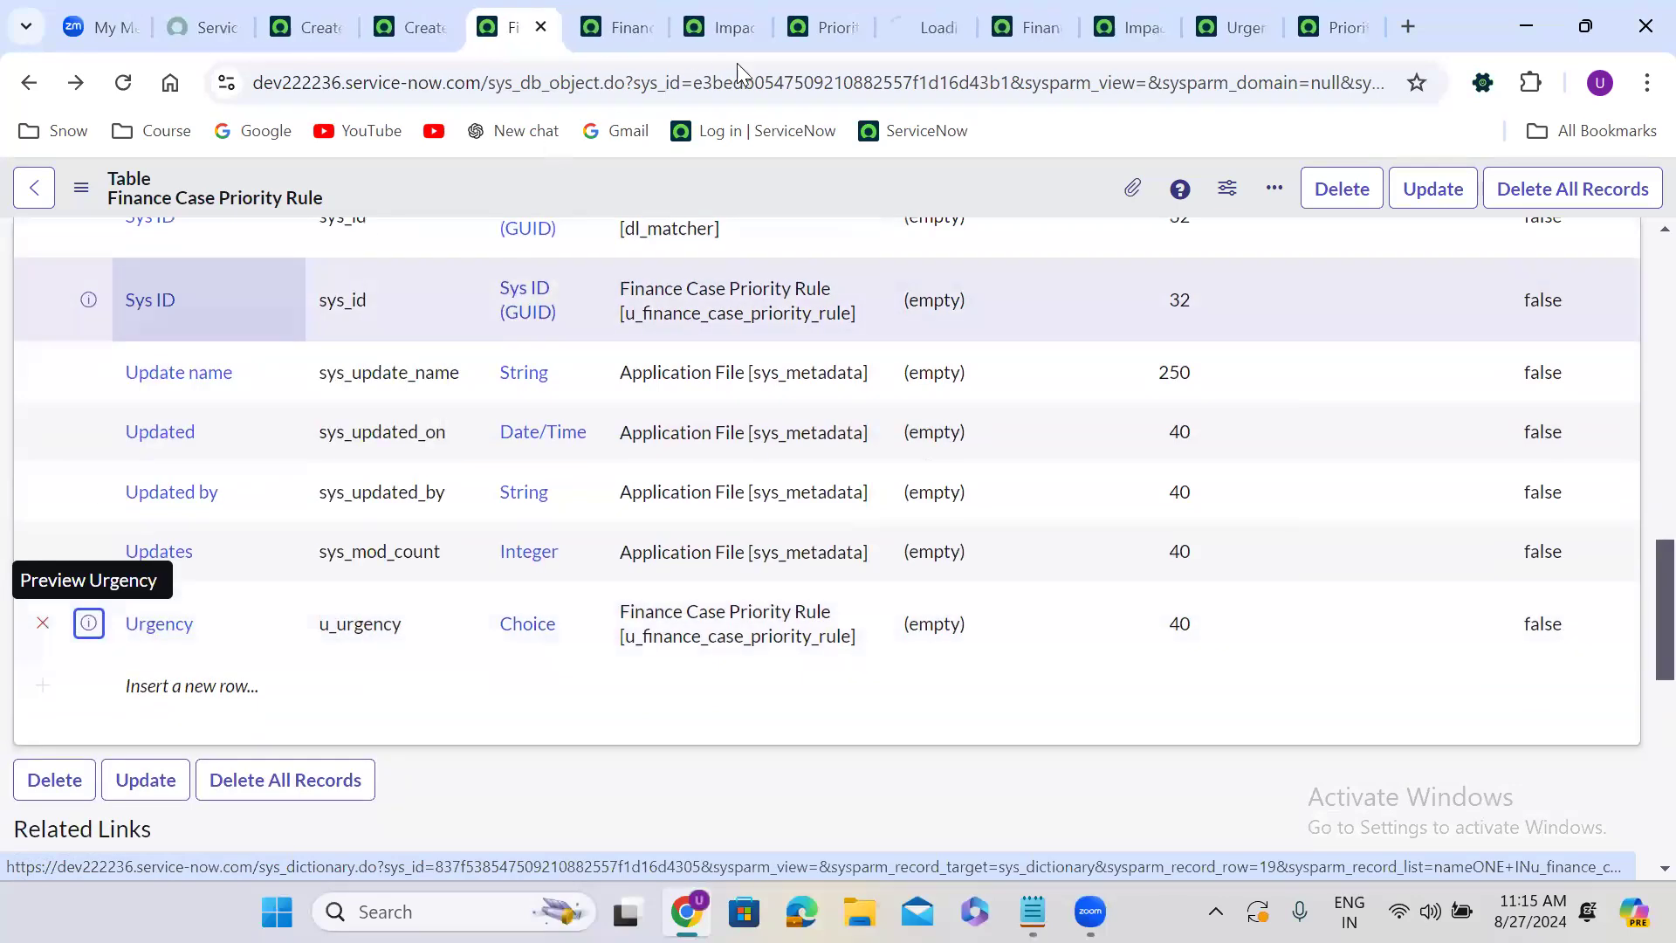
# In the Impact dictionary entry's Advanced view, set choice table to Finance Case and choice field to Impact, then save.
pyautogui.click(910, 12)
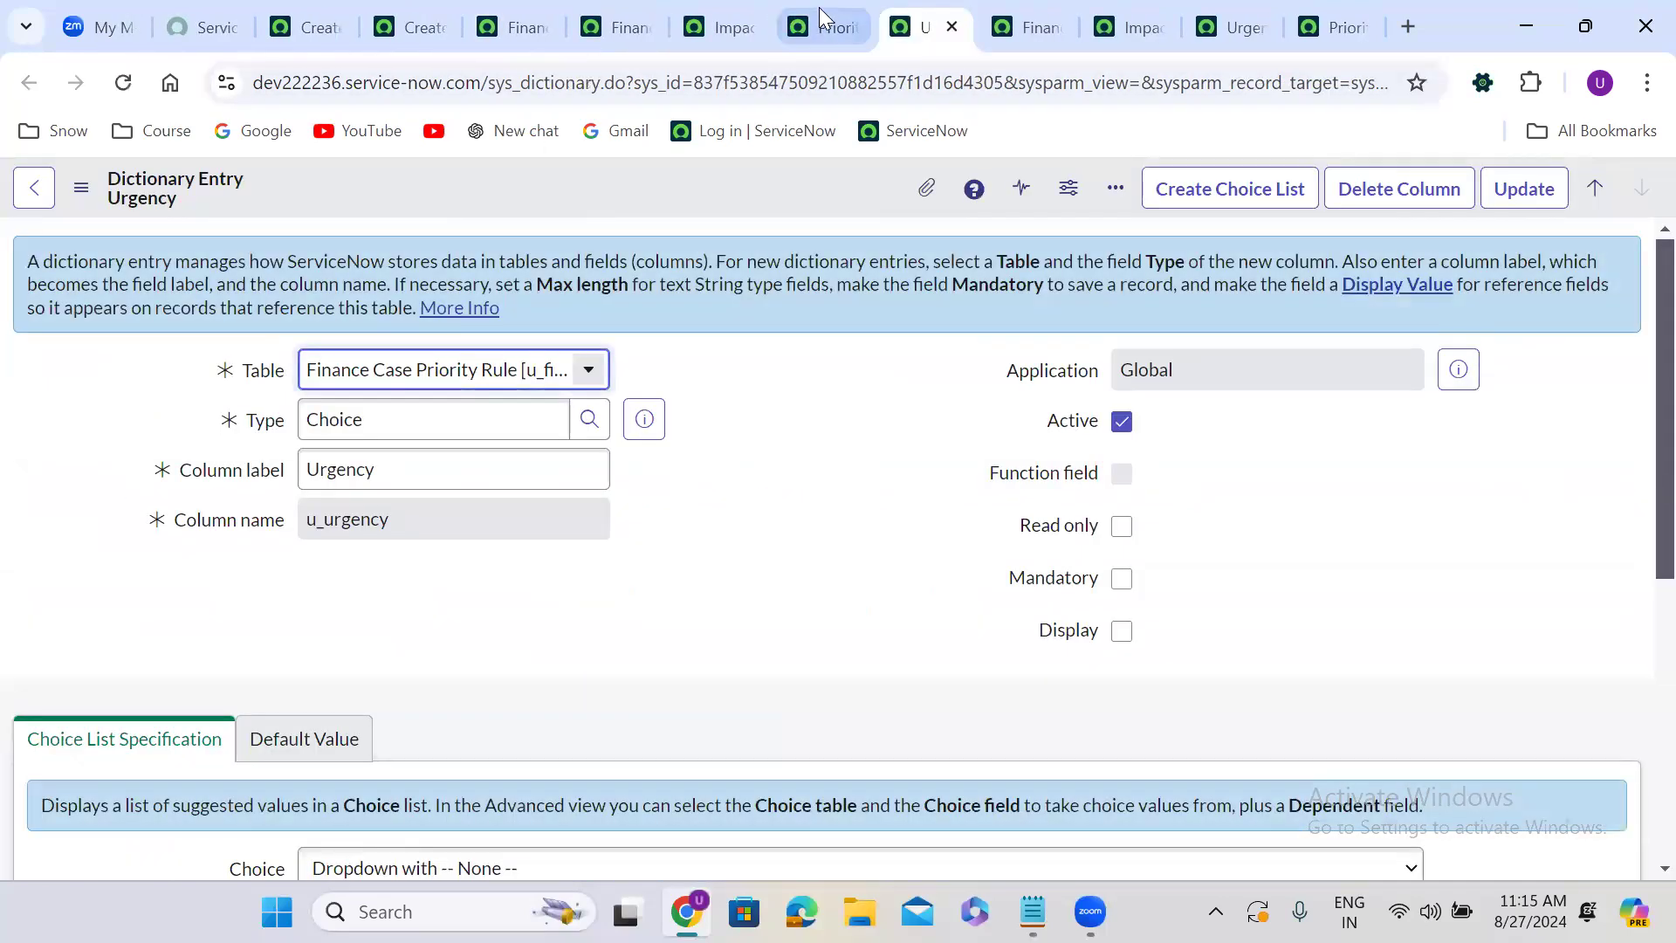
pyautogui.moveTo(917, 26); pyautogui.dragTo(745, 14)
pyautogui.click(734, 12)
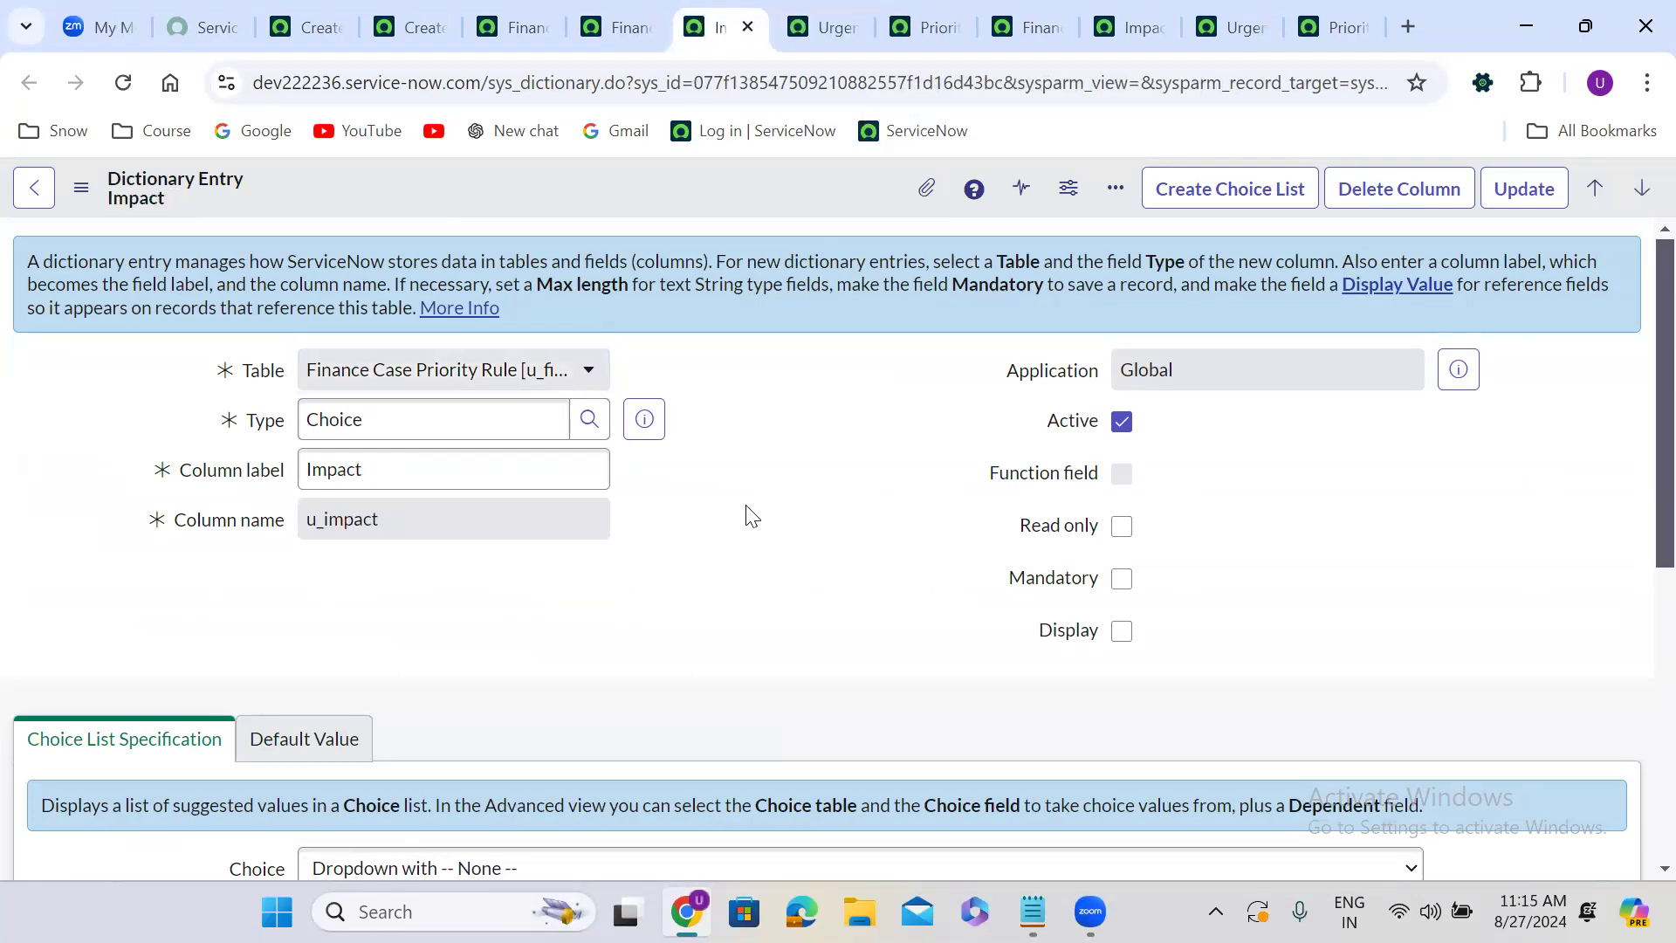
pyautogui.scroll(-7, 746, 515)
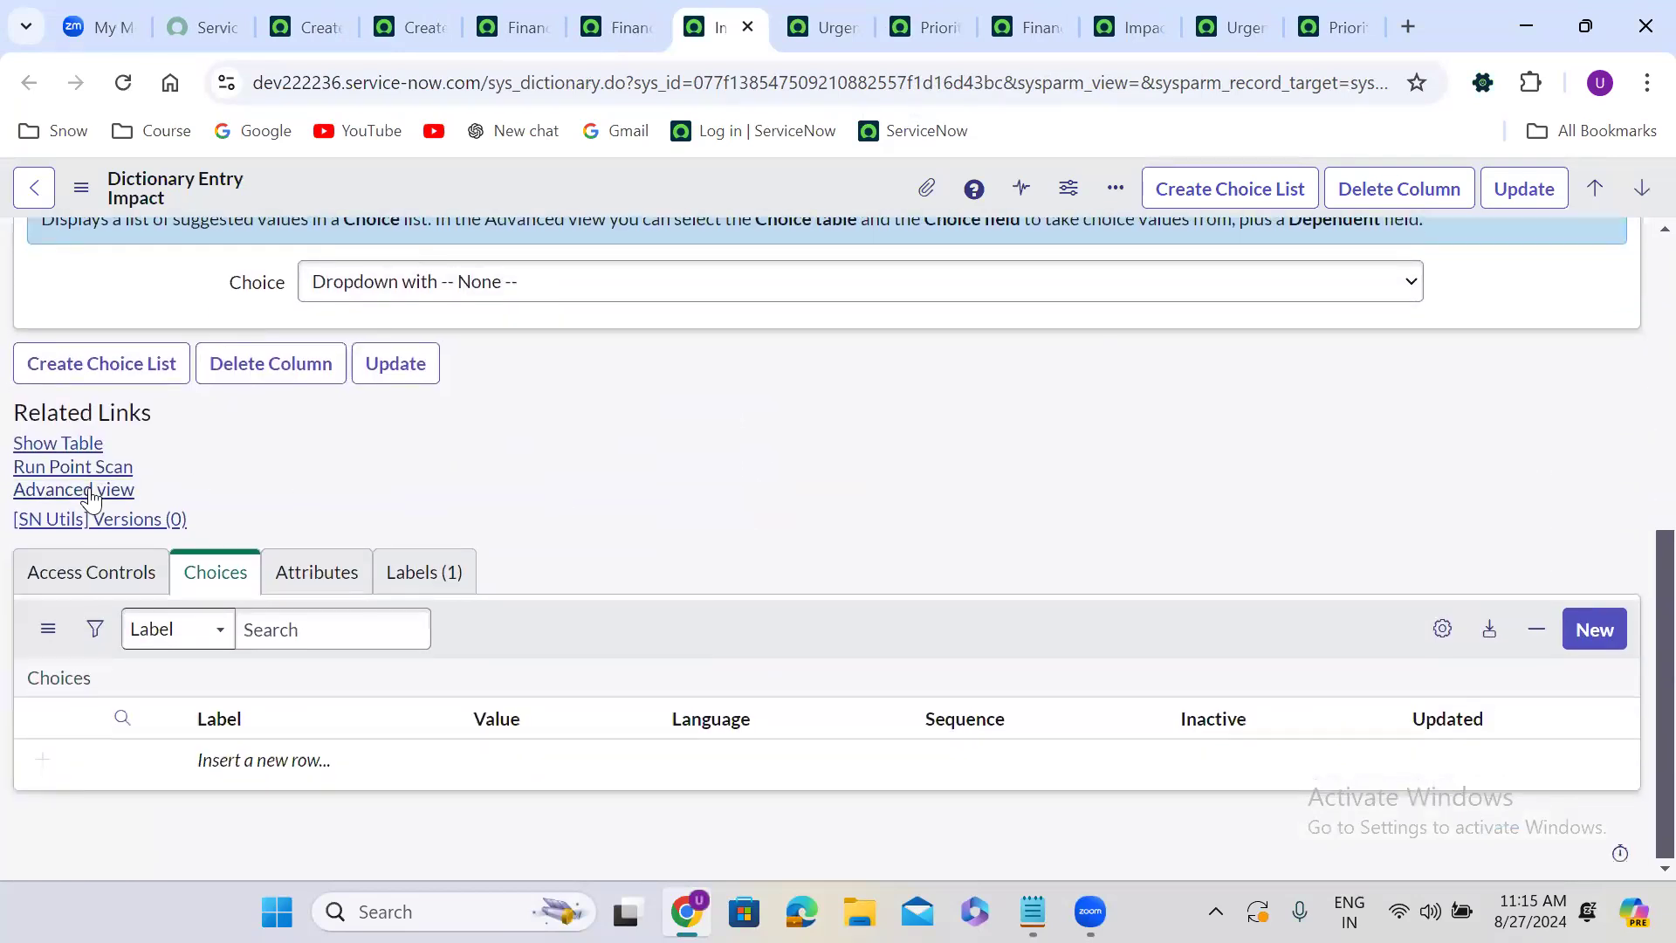
pyautogui.click(92, 492)
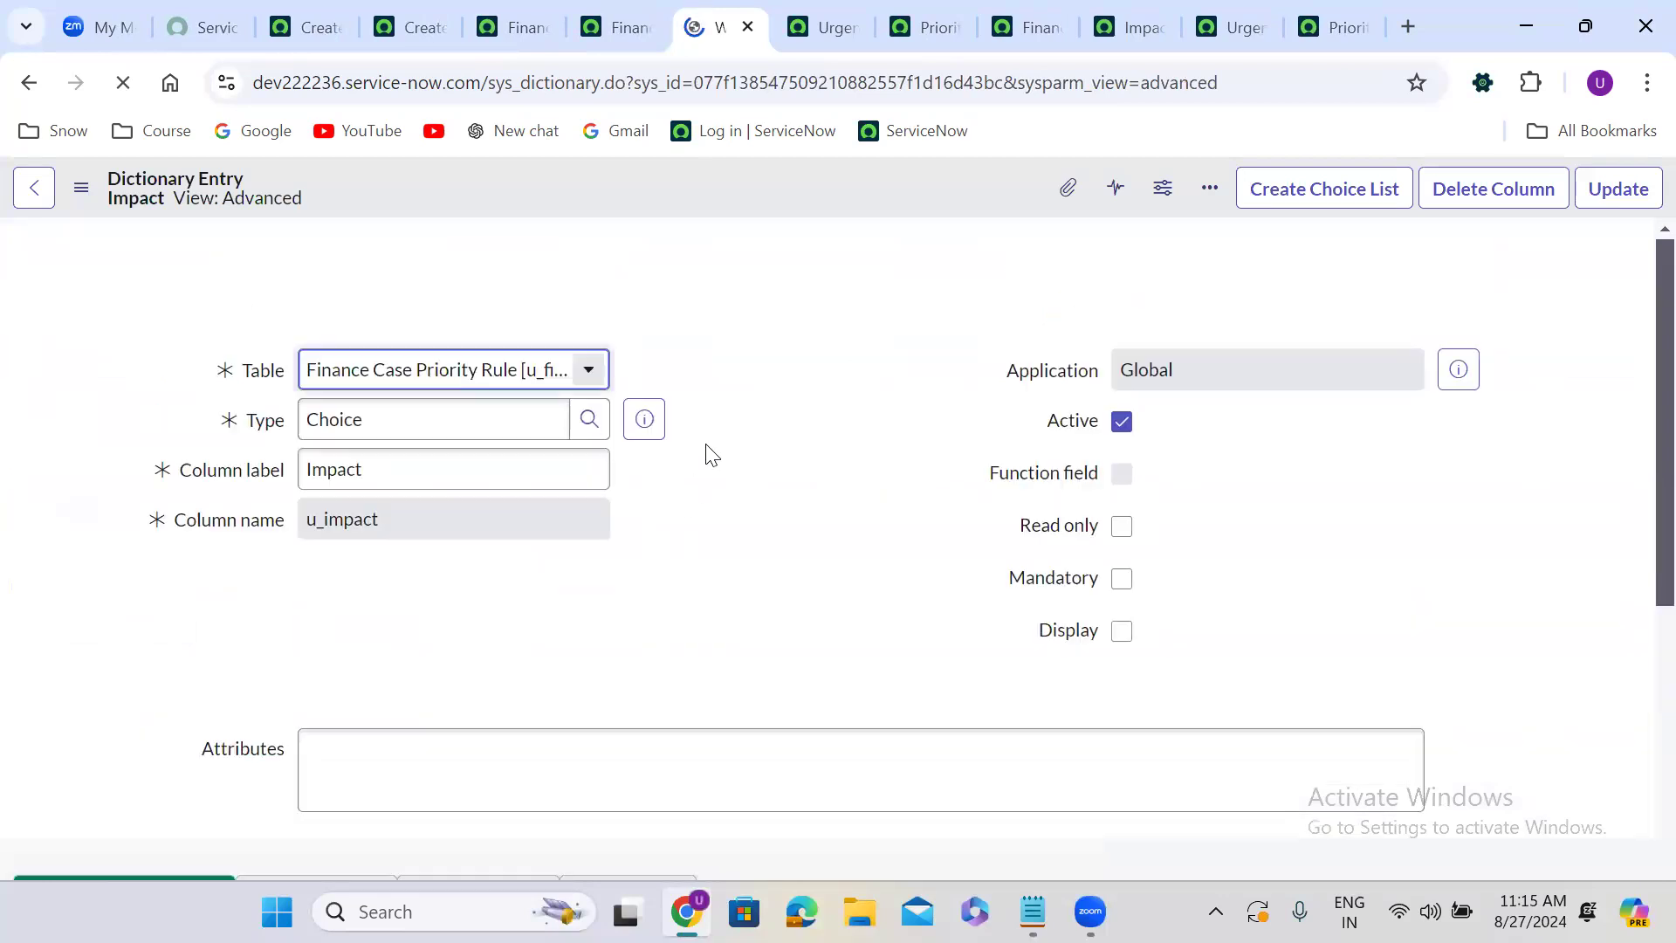
pyautogui.scroll(-1, 715, 494)
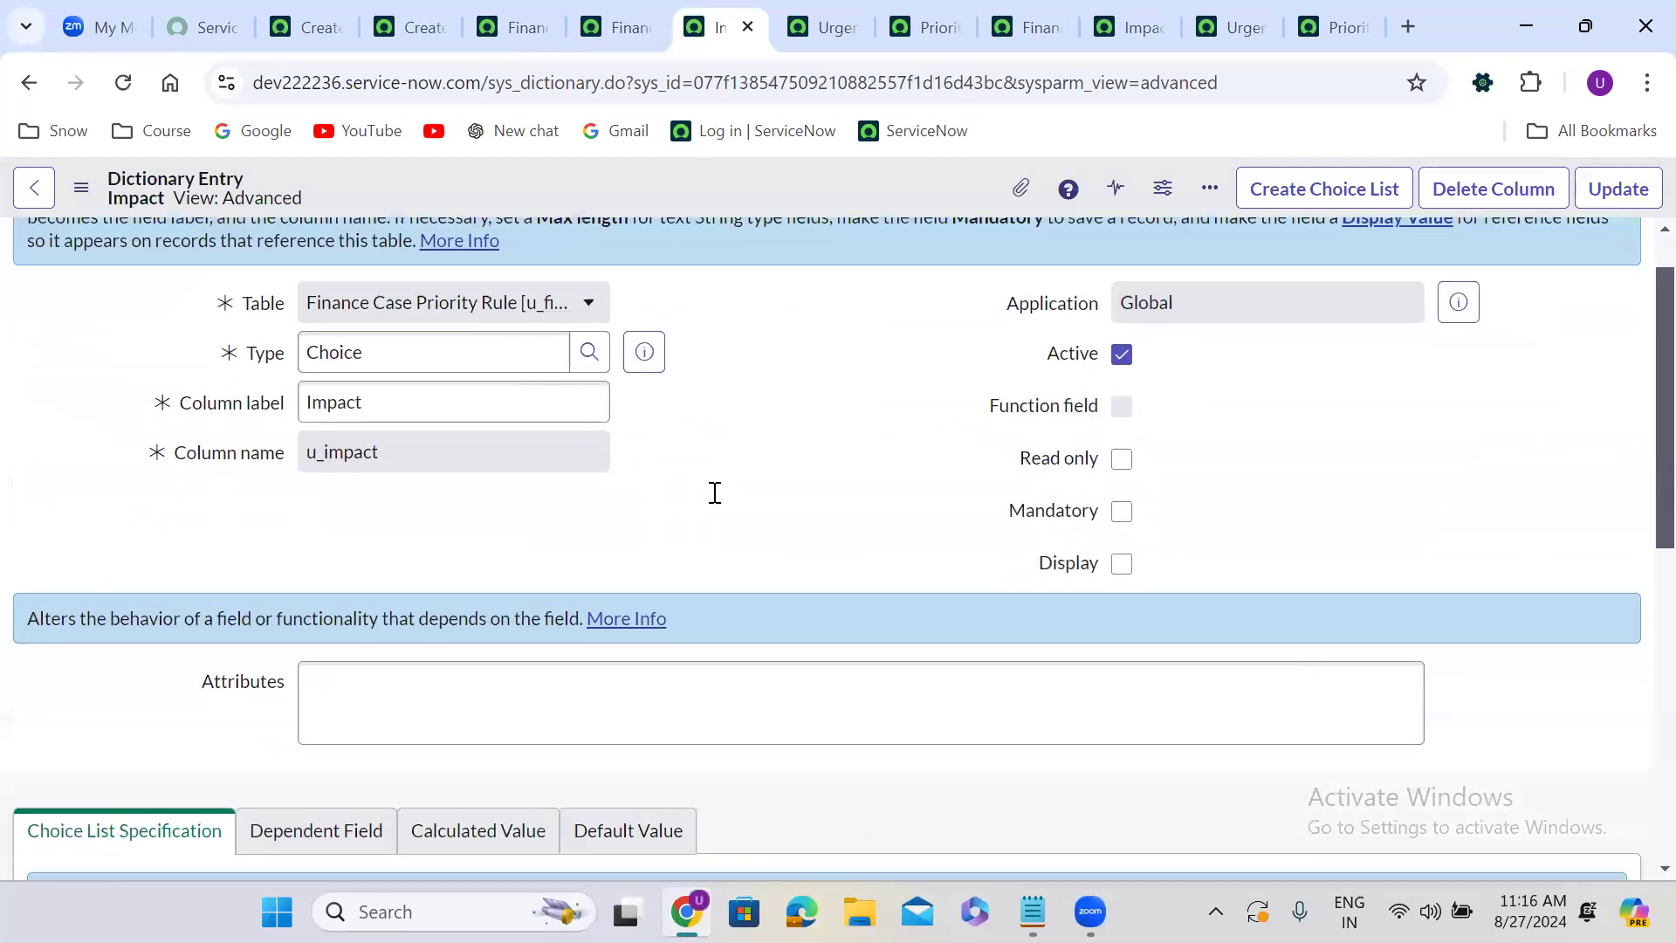
pyautogui.scroll(-5, 715, 493)
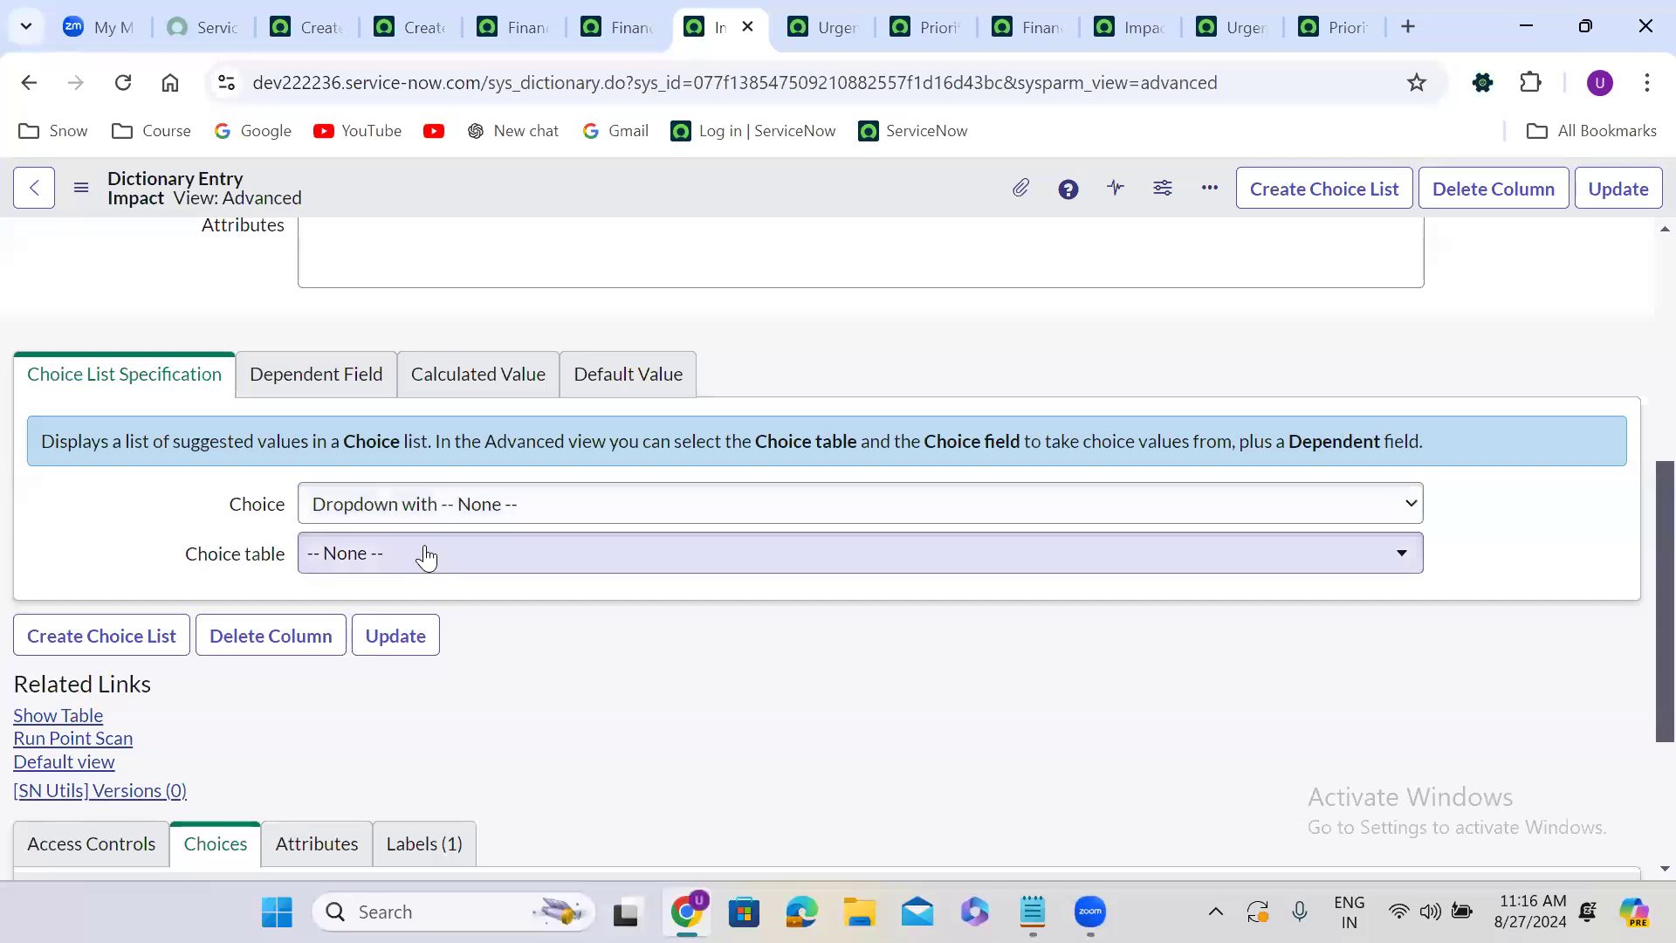
pyautogui.click(425, 557)
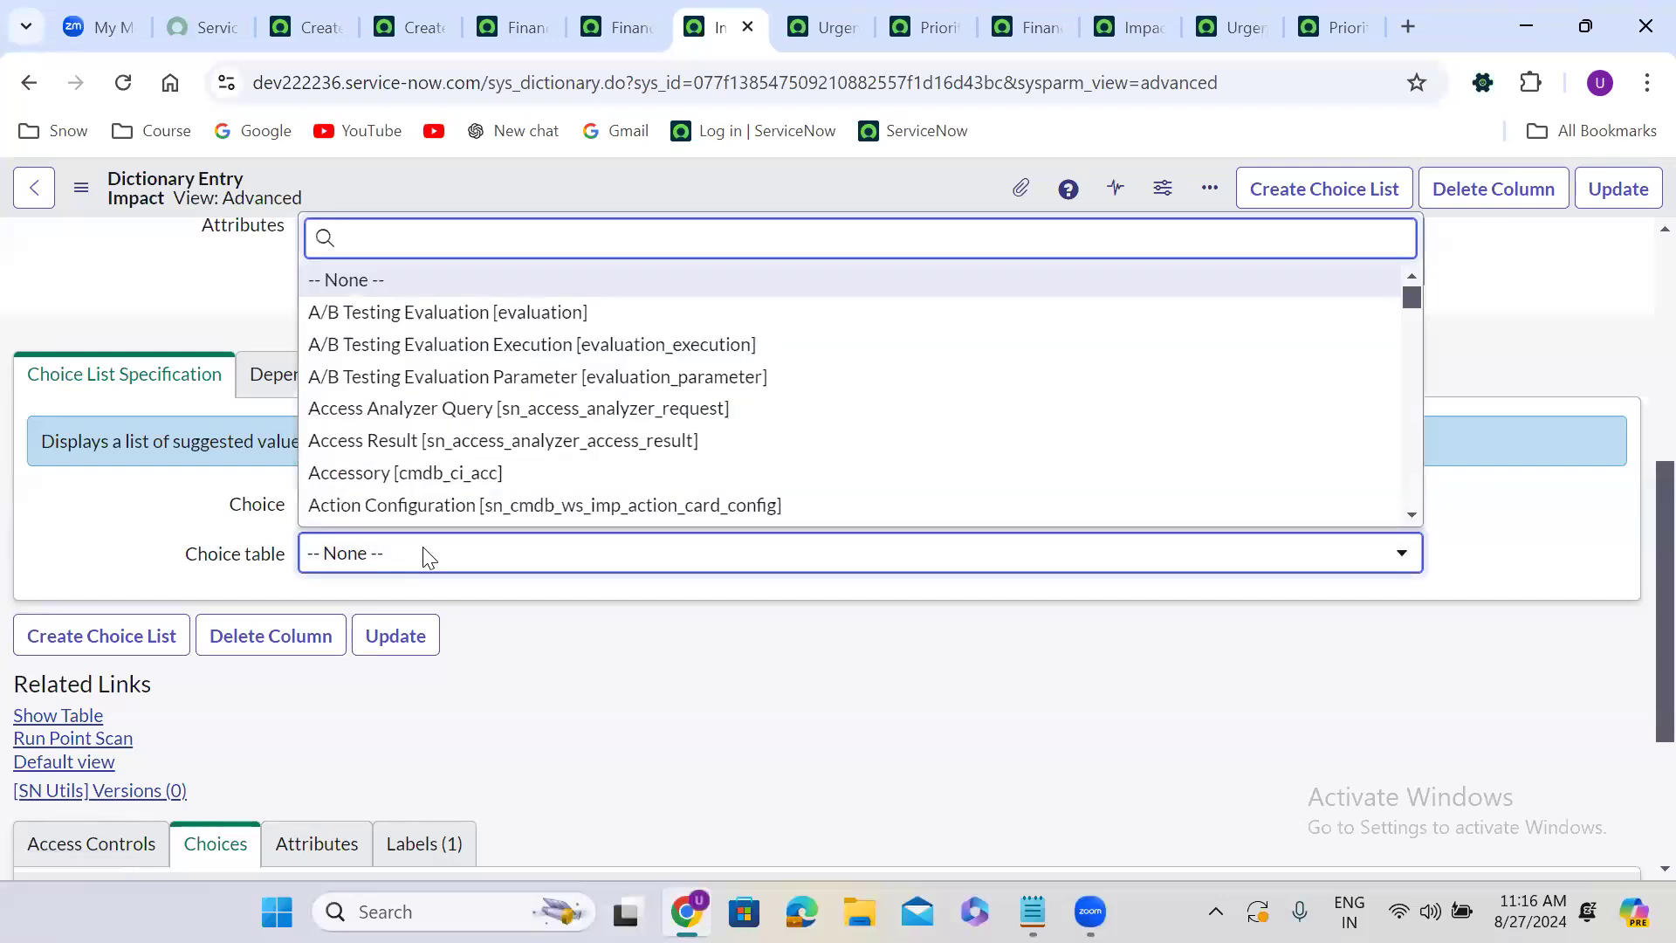
pyautogui.write('f')
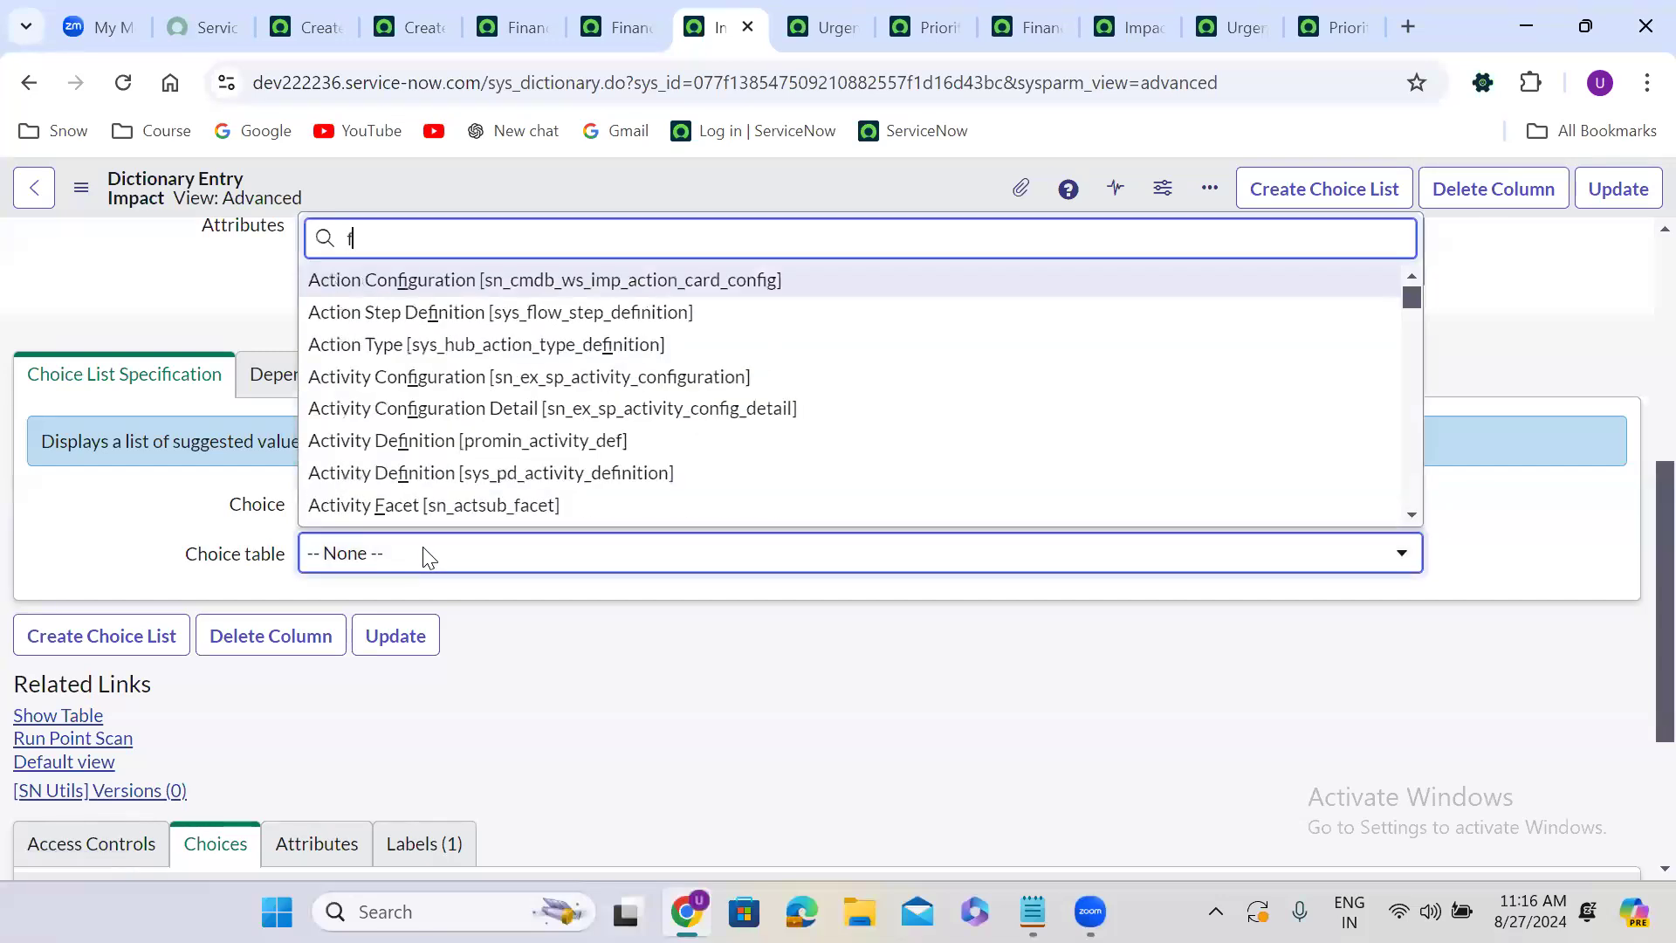
pyautogui.write('inance')
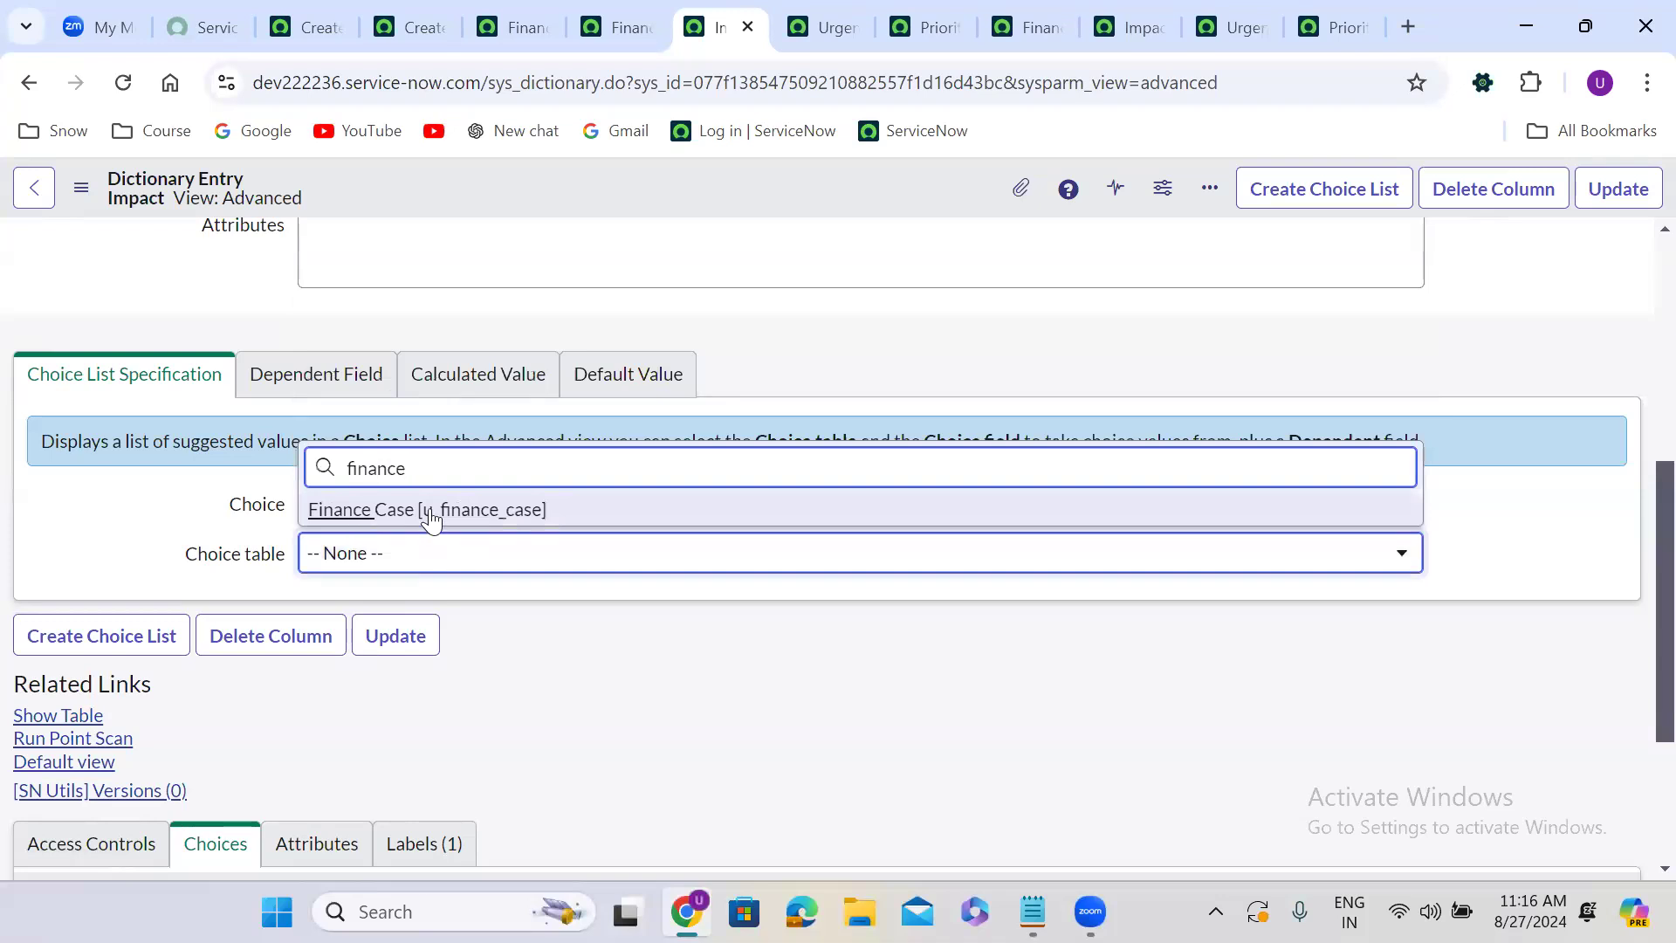
pyautogui.click(431, 515)
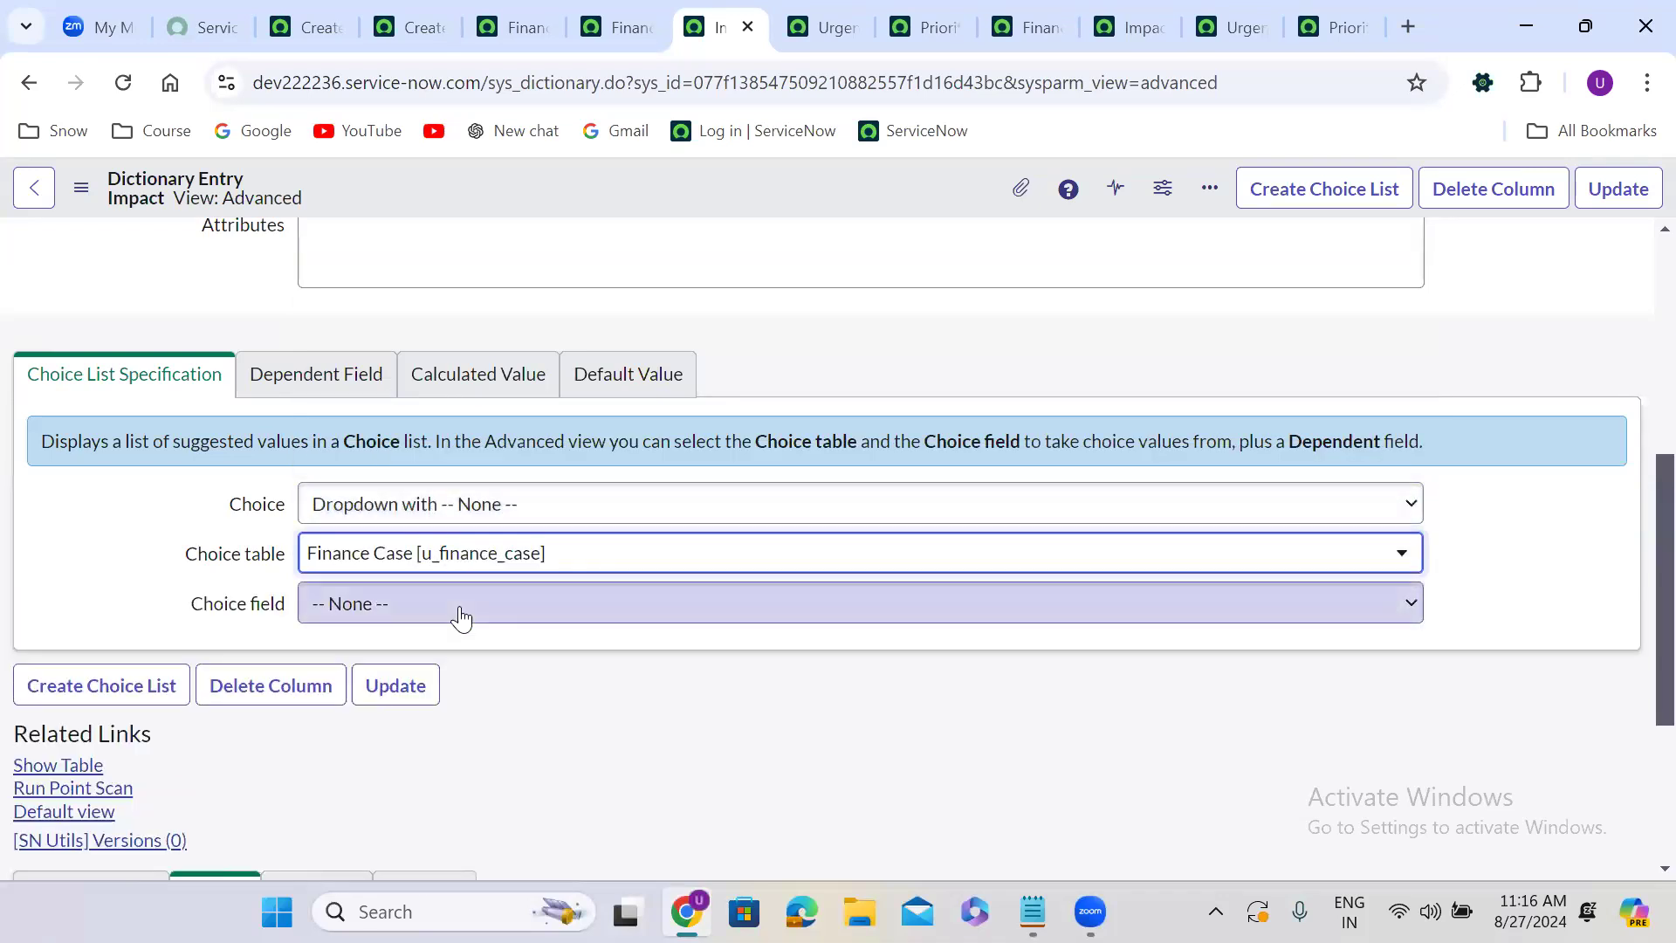
pyautogui.click(460, 617)
pyautogui.press('i')
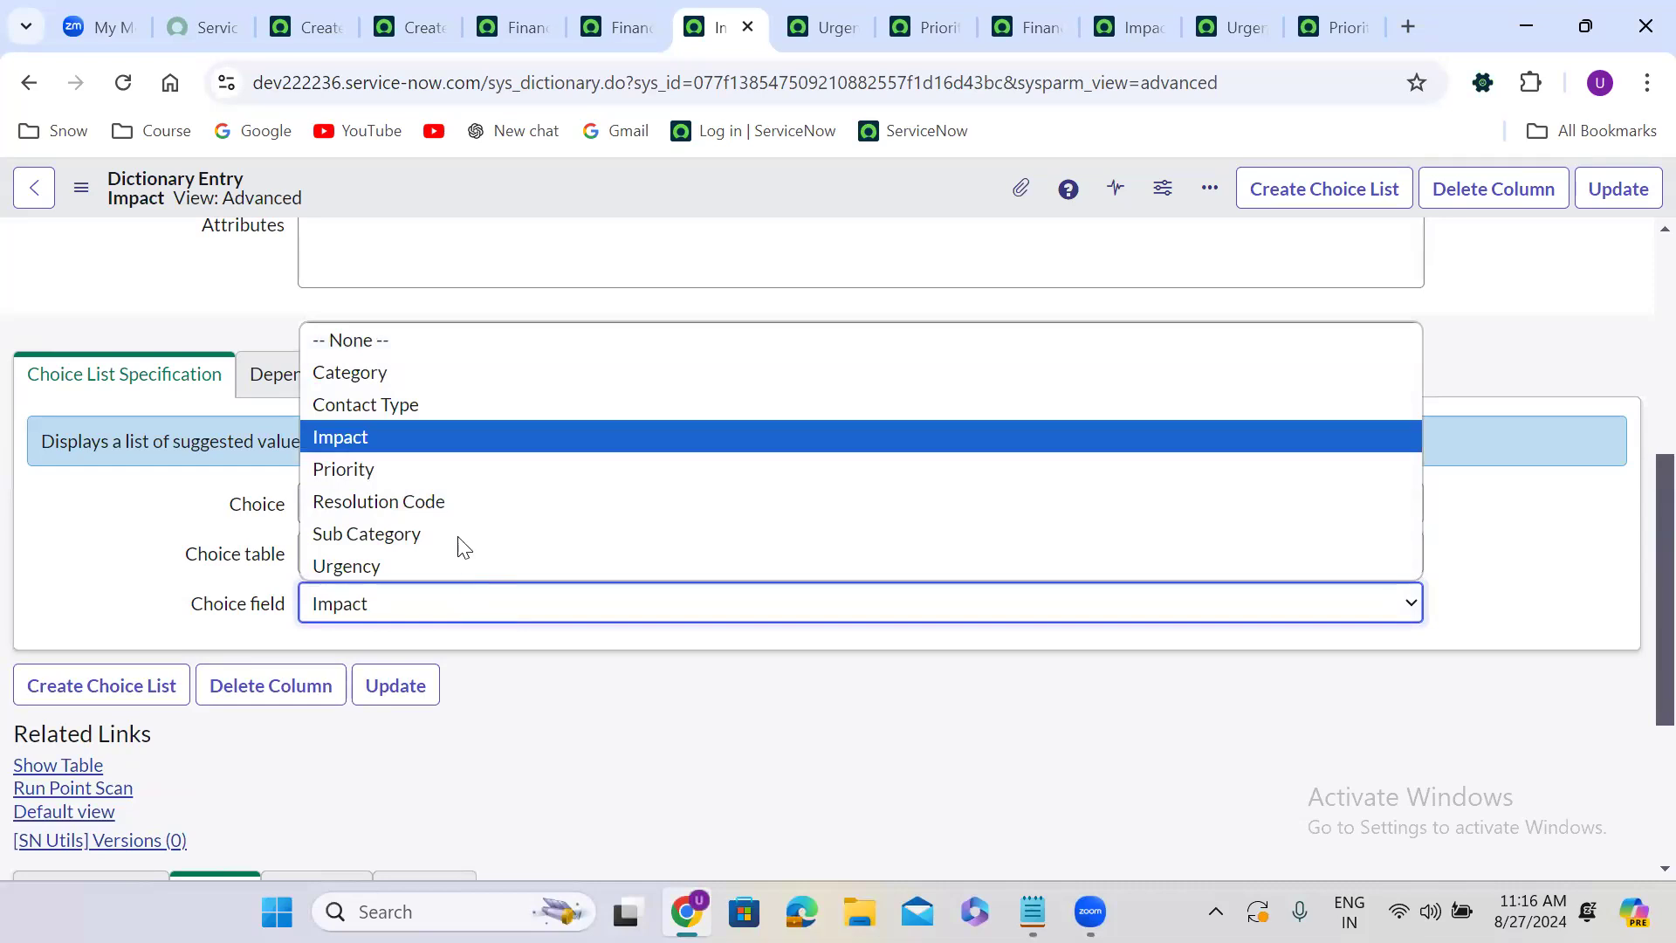
pyautogui.click(392, 444)
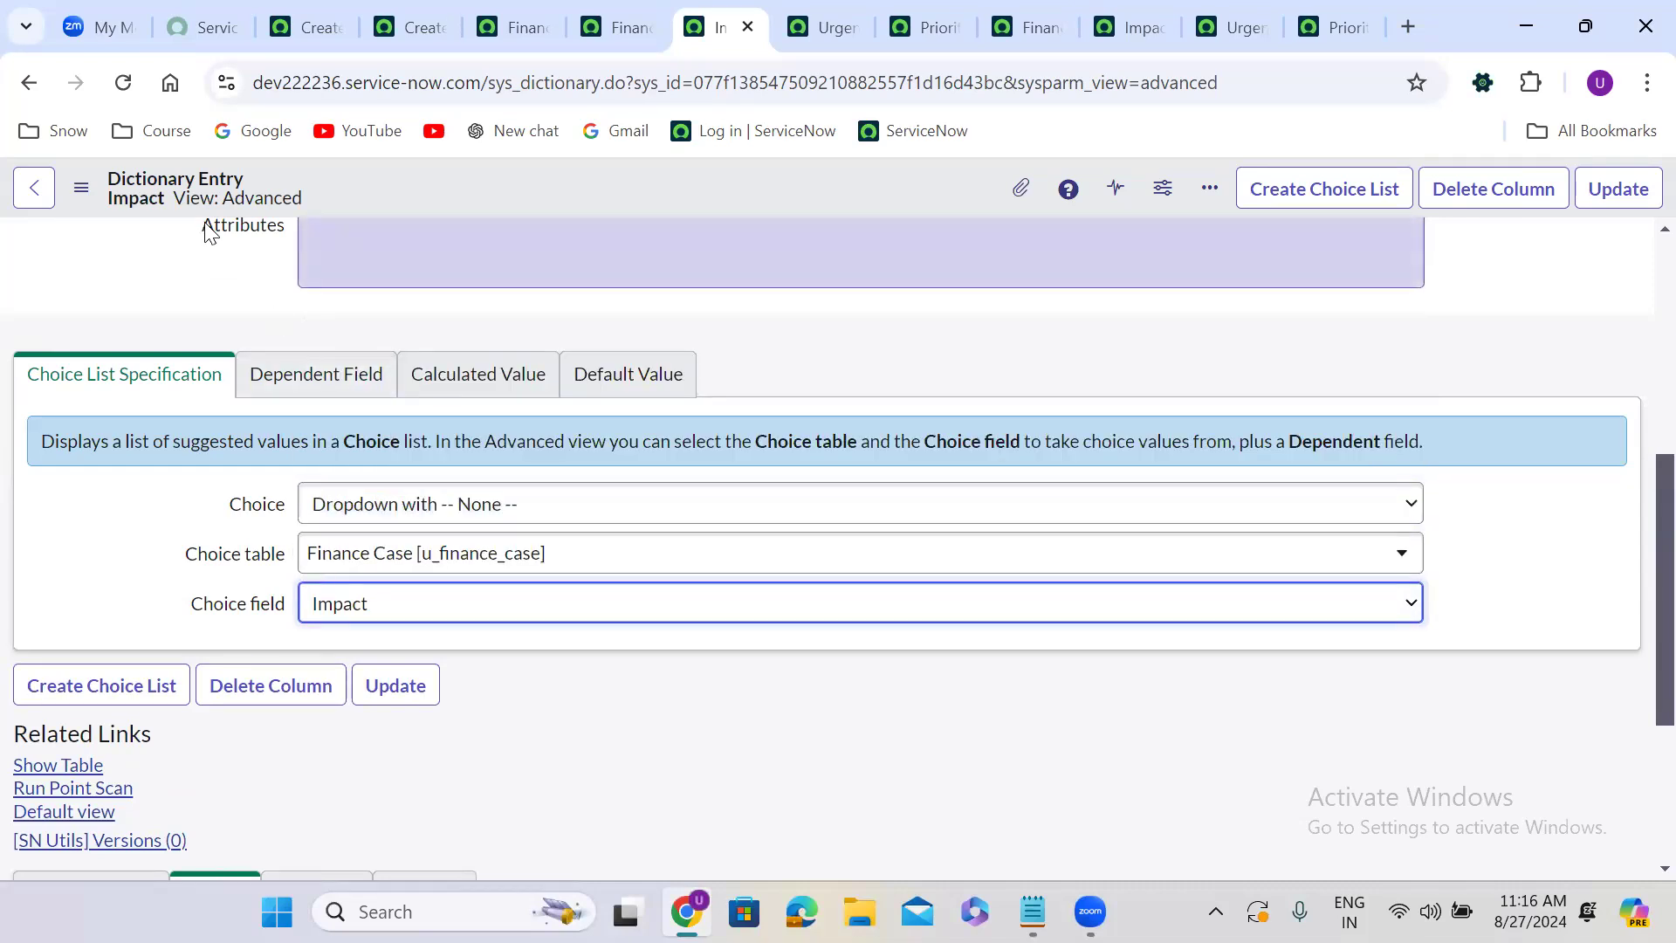
pyautogui.rightClick(648, 178)
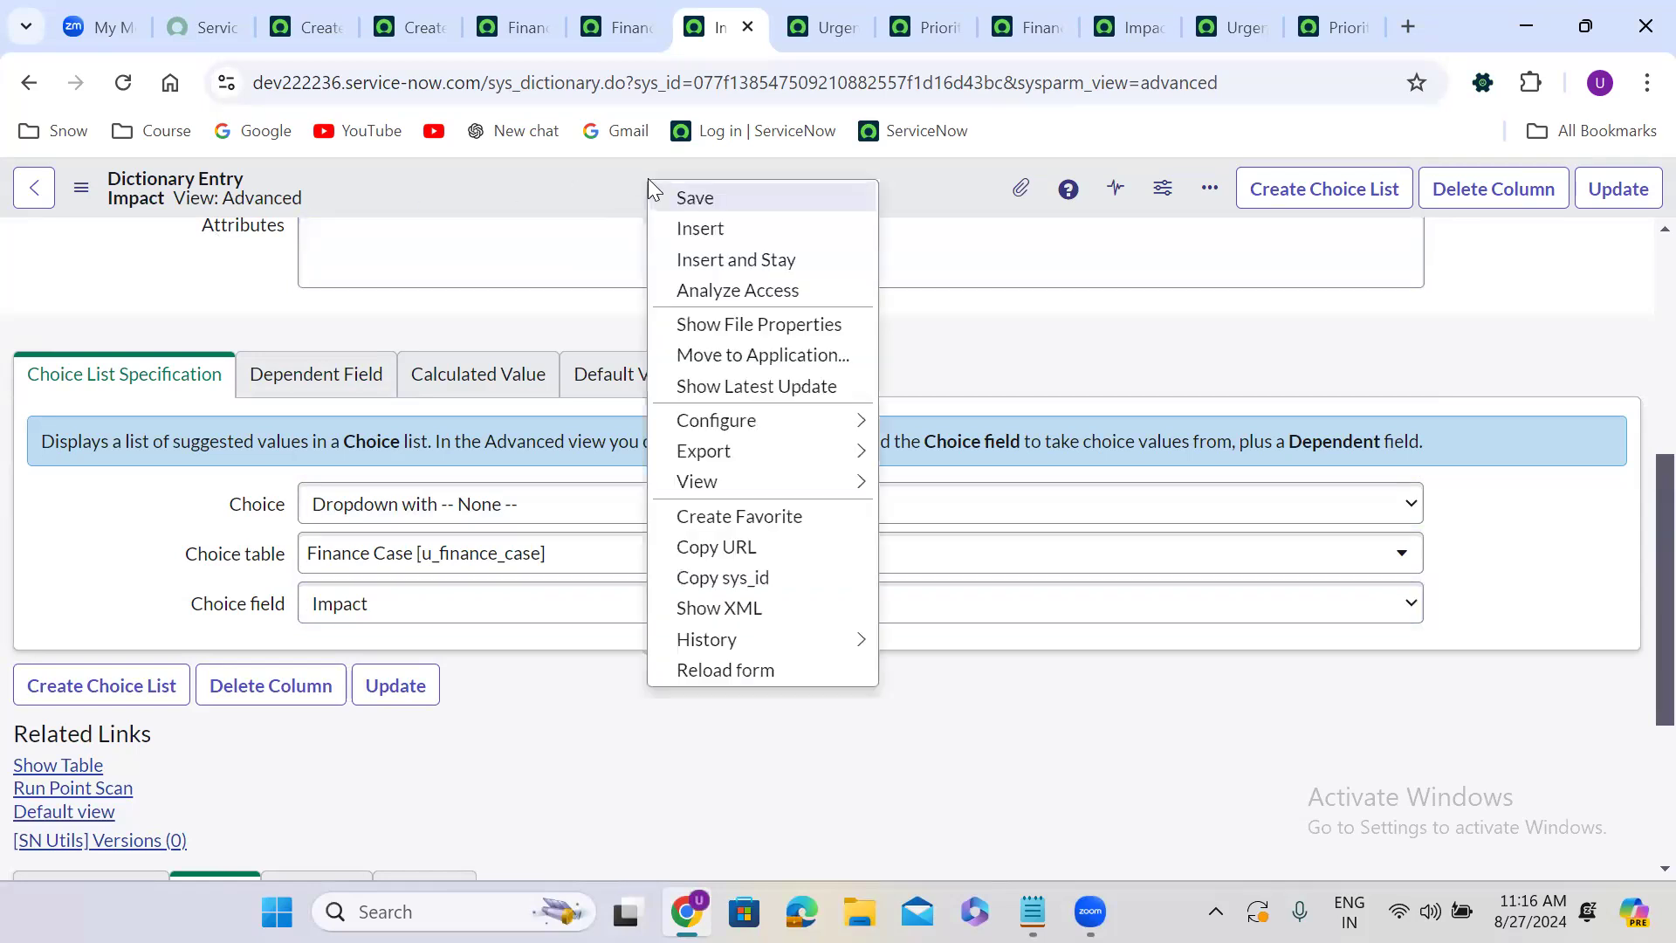
pyautogui.click(707, 201)
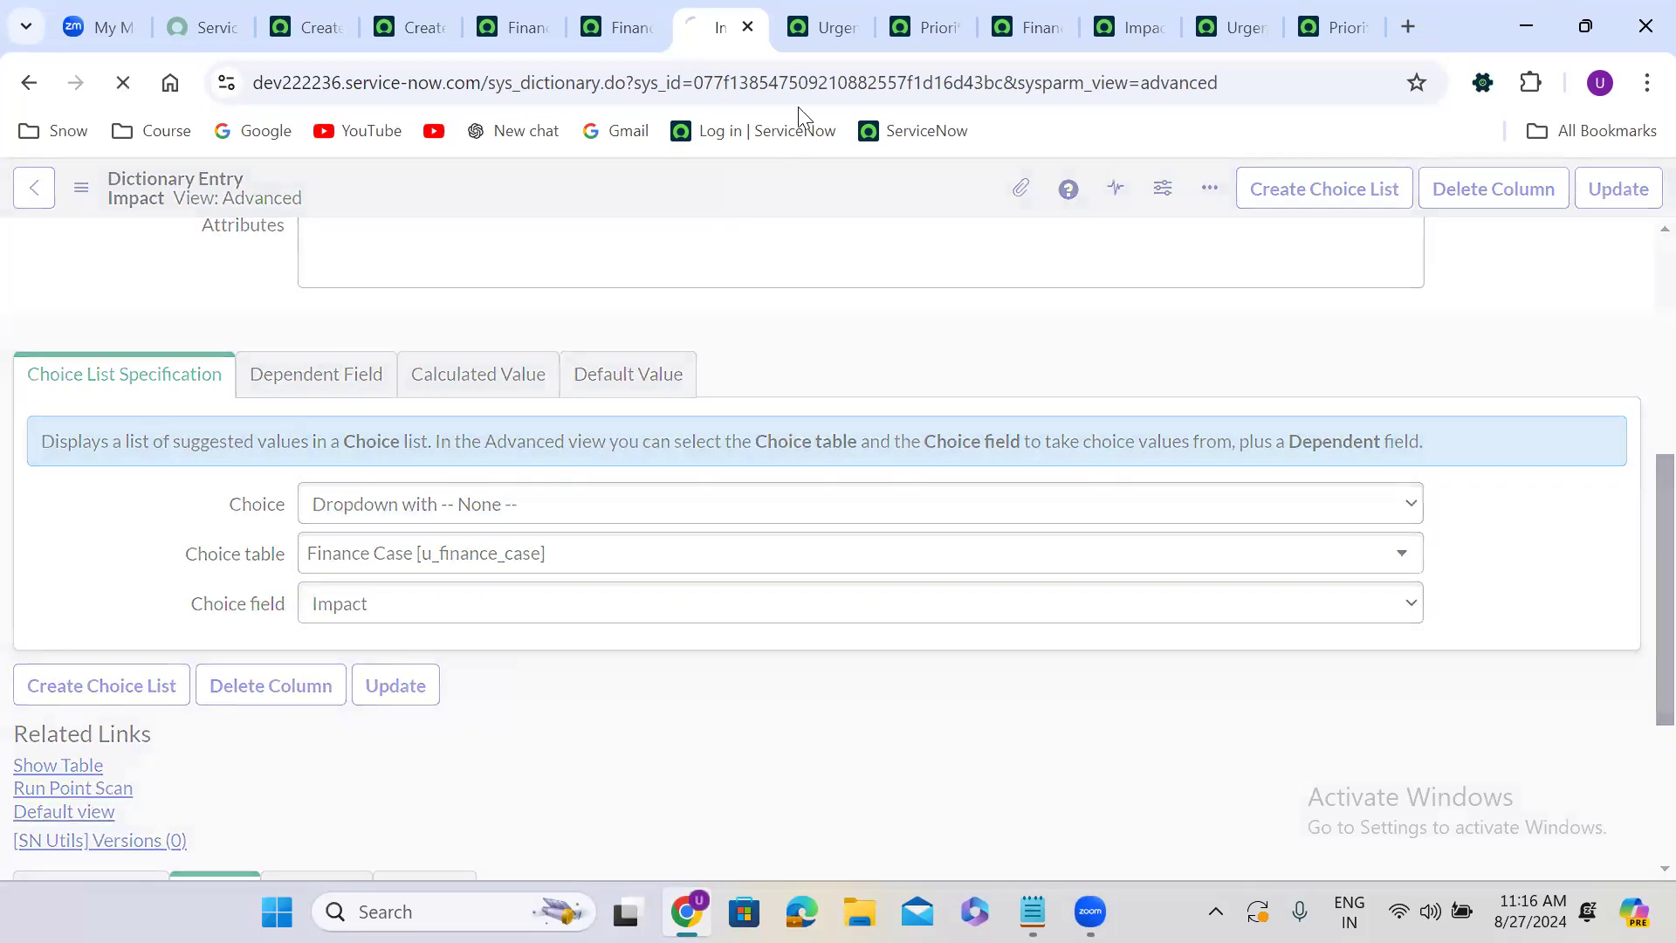
# In the Urgency dictionary entry's Advanced view, set choice table to Finance Case and choice field to Urgency, then save.
pyautogui.click(820, 10)
pyautogui.scroll(-5, 613, 694)
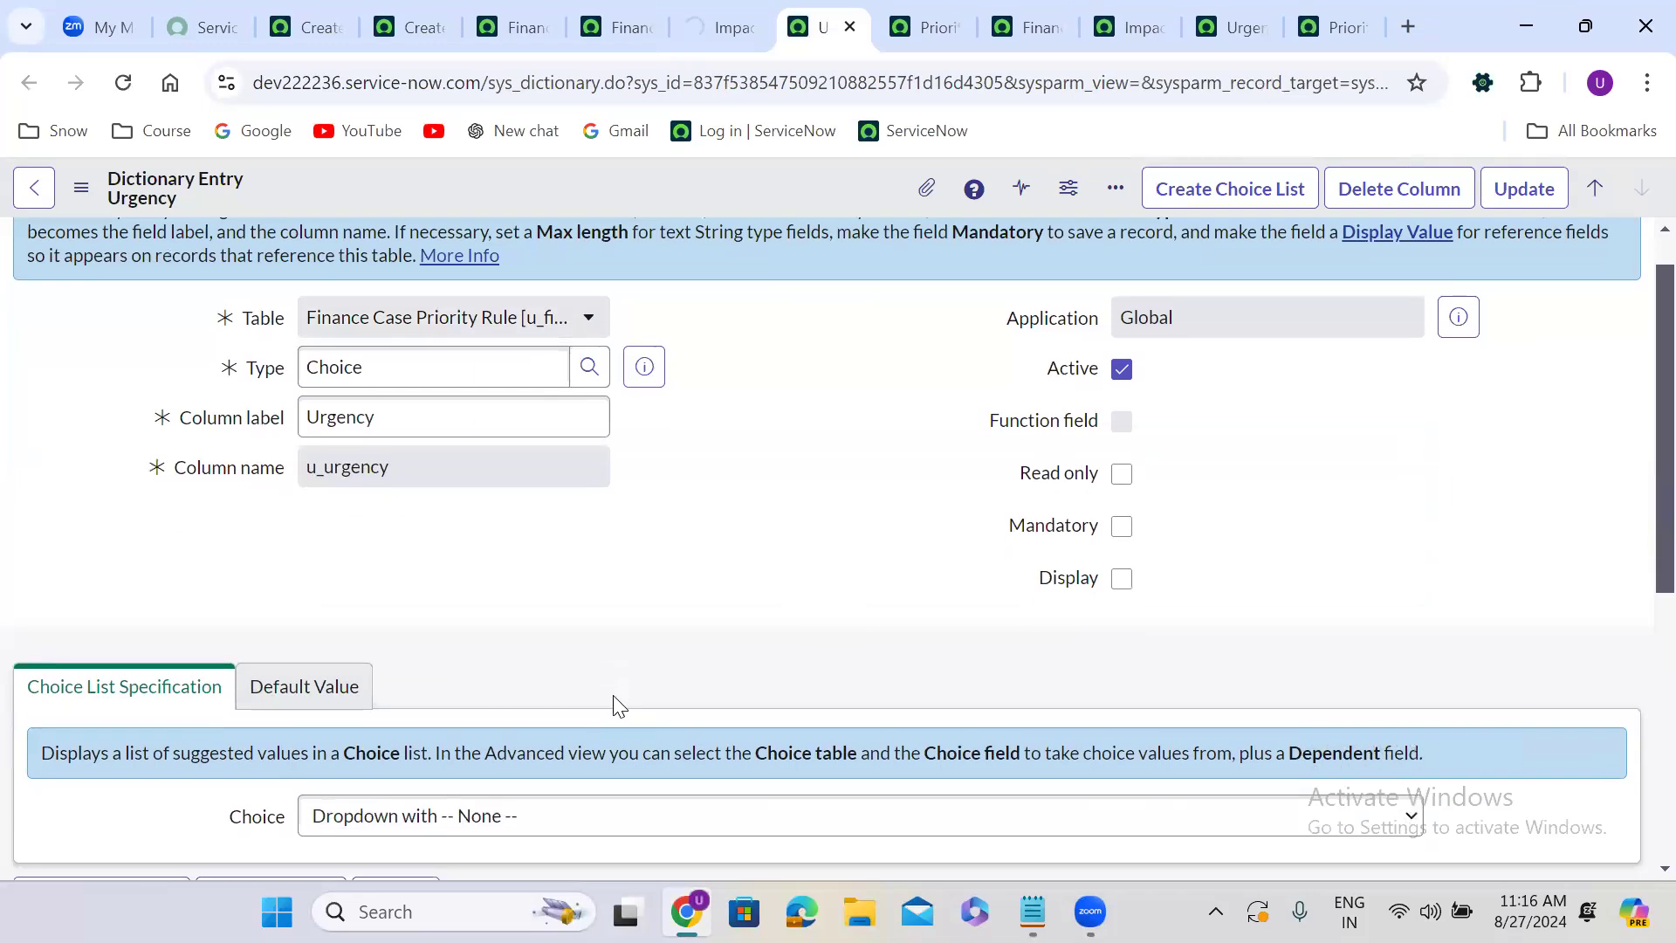
pyautogui.click(83, 661)
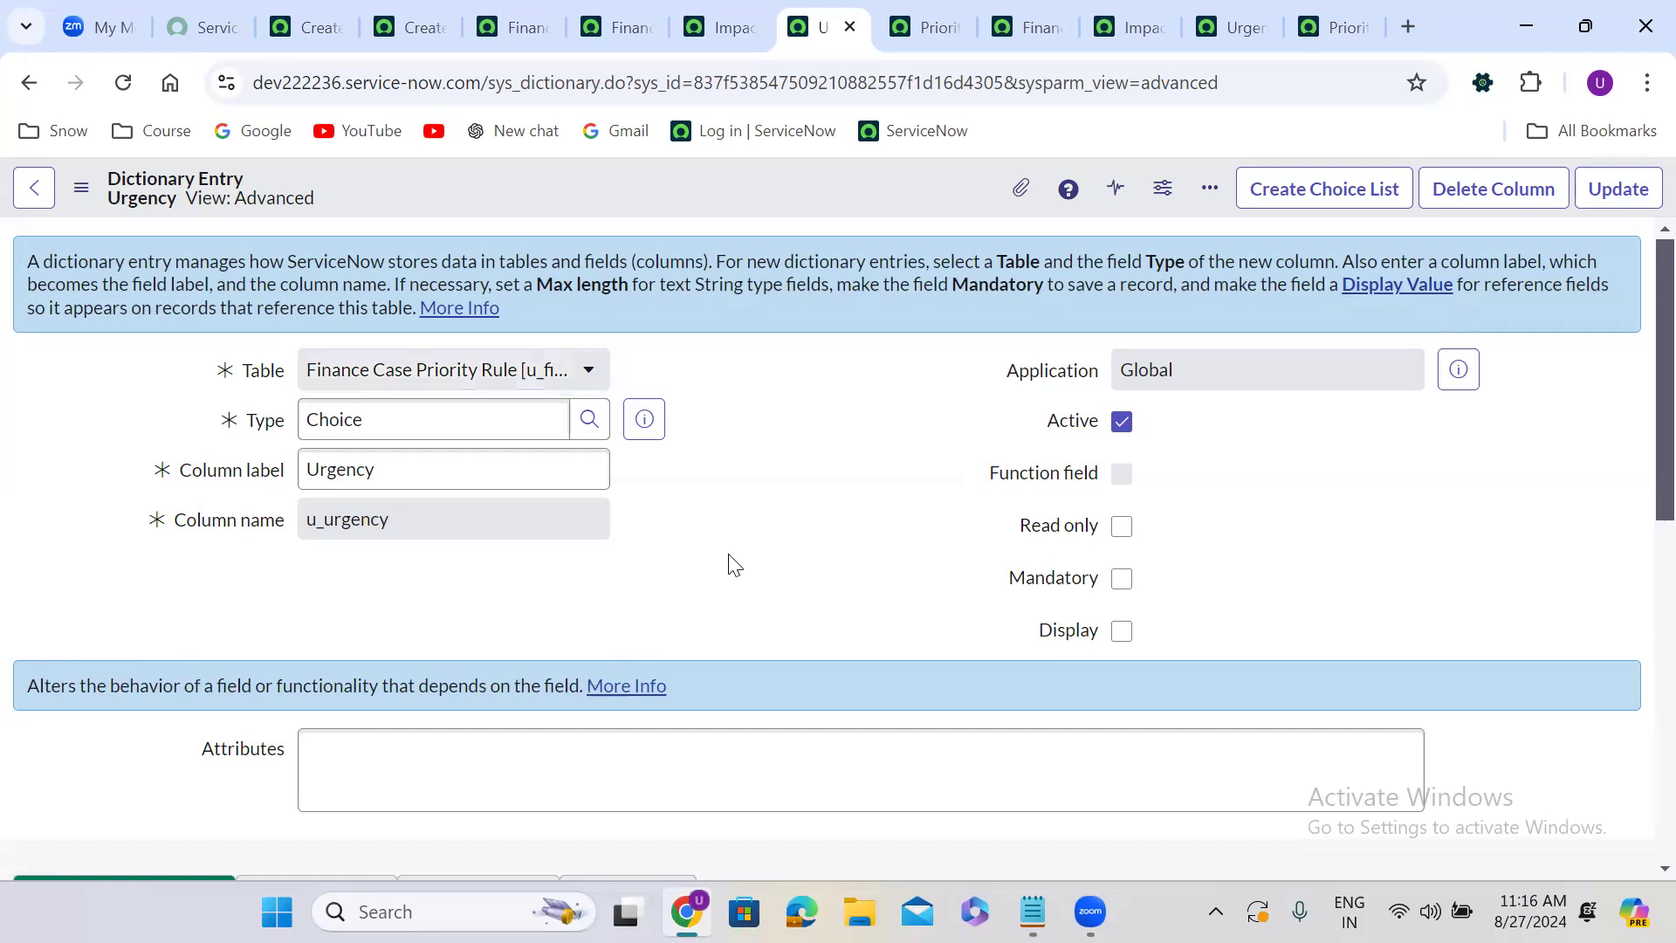
pyautogui.scroll(-7, 734, 565)
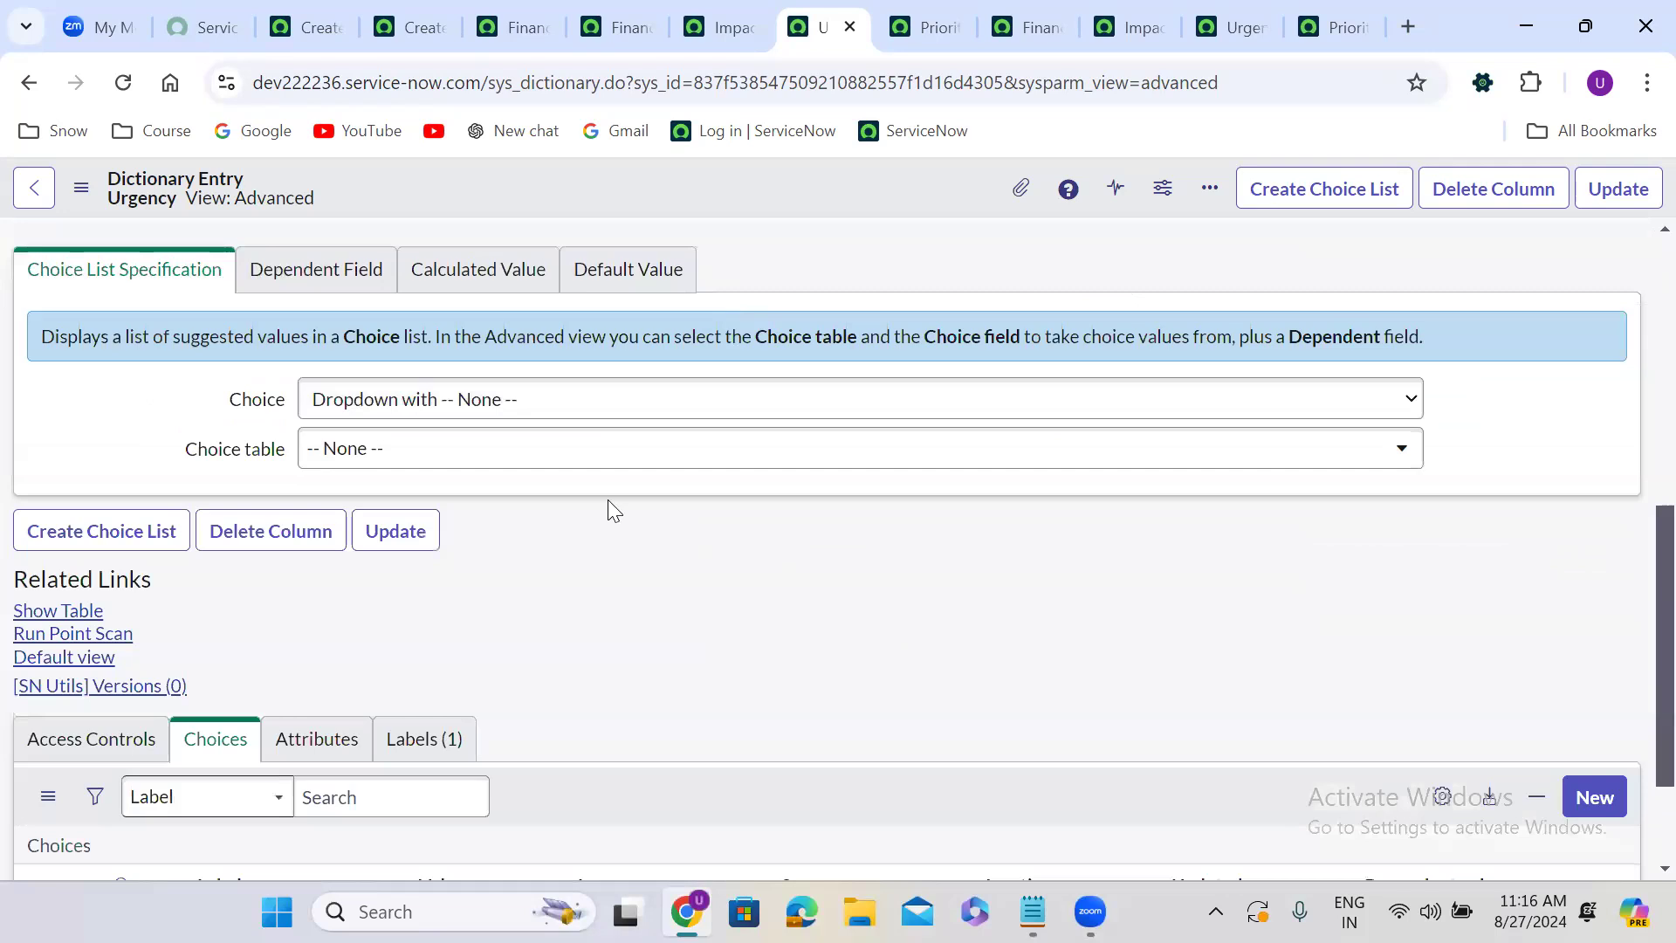
pyautogui.click(450, 447)
pyautogui.write('f')
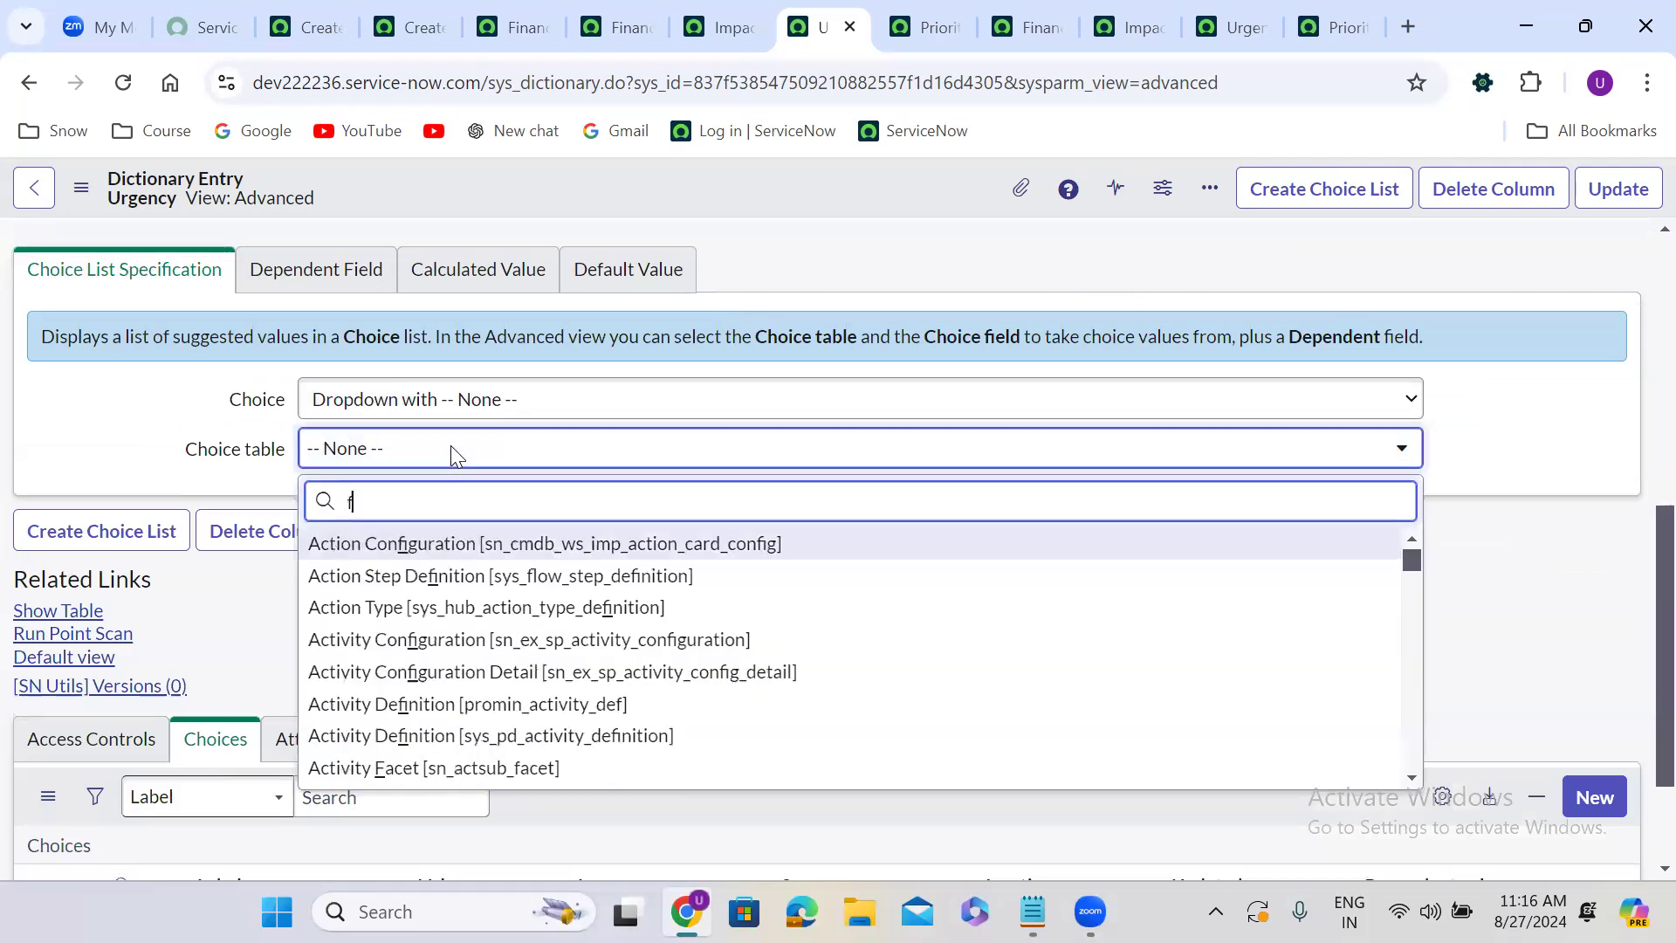
pyautogui.write('inance')
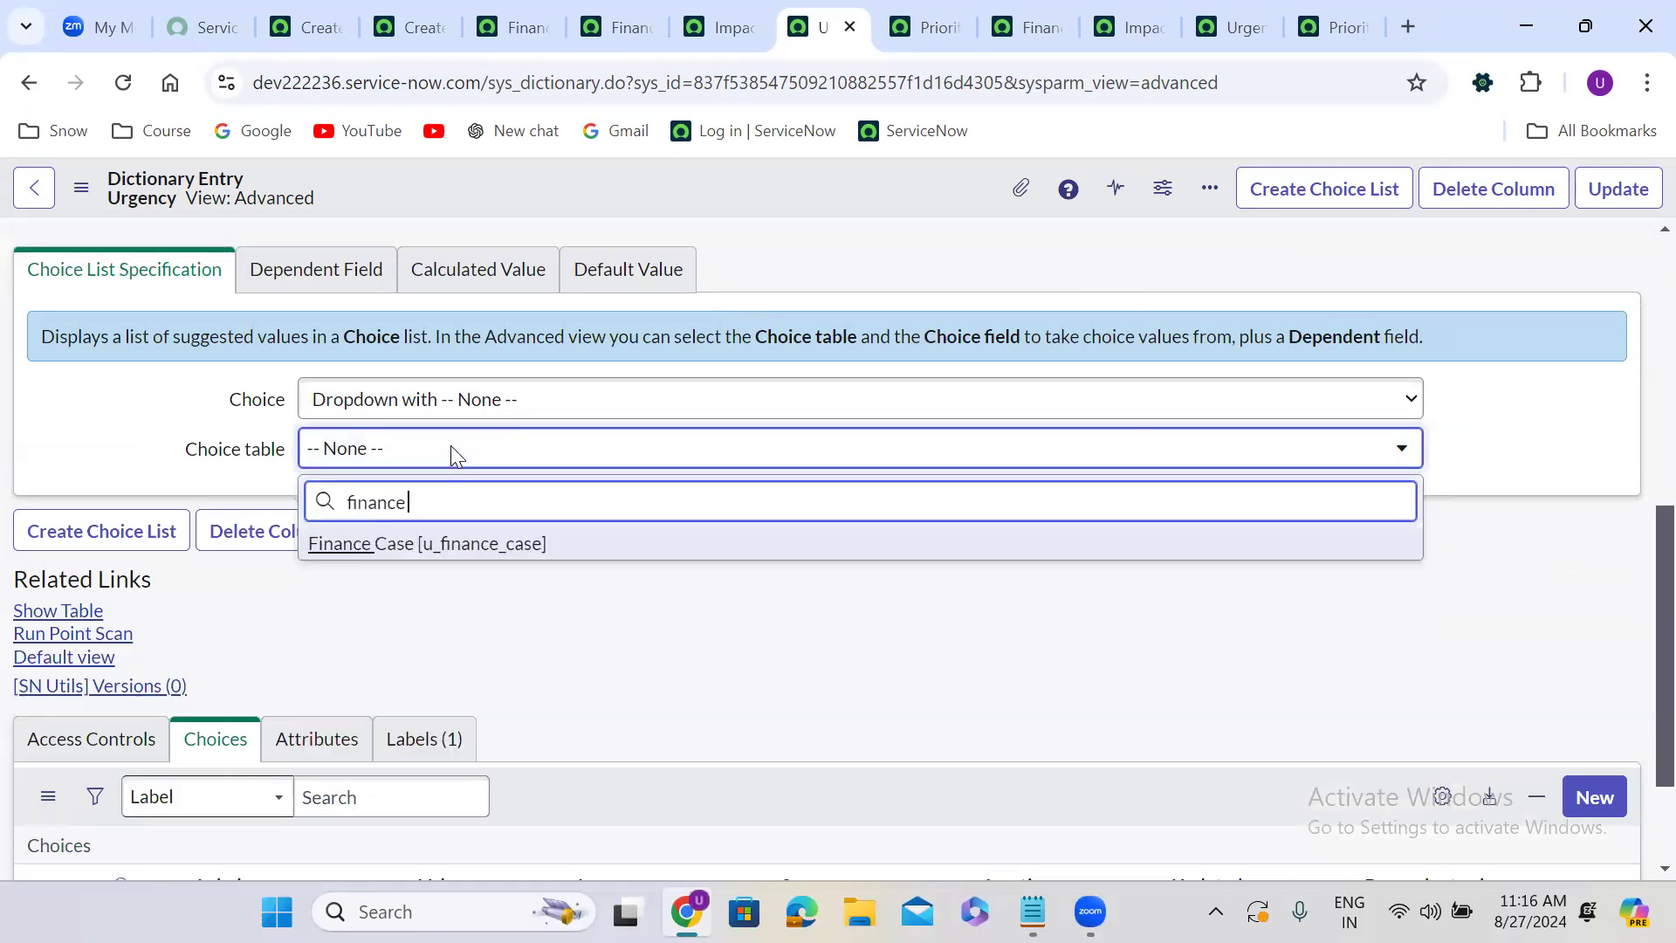
pyautogui.click(524, 550)
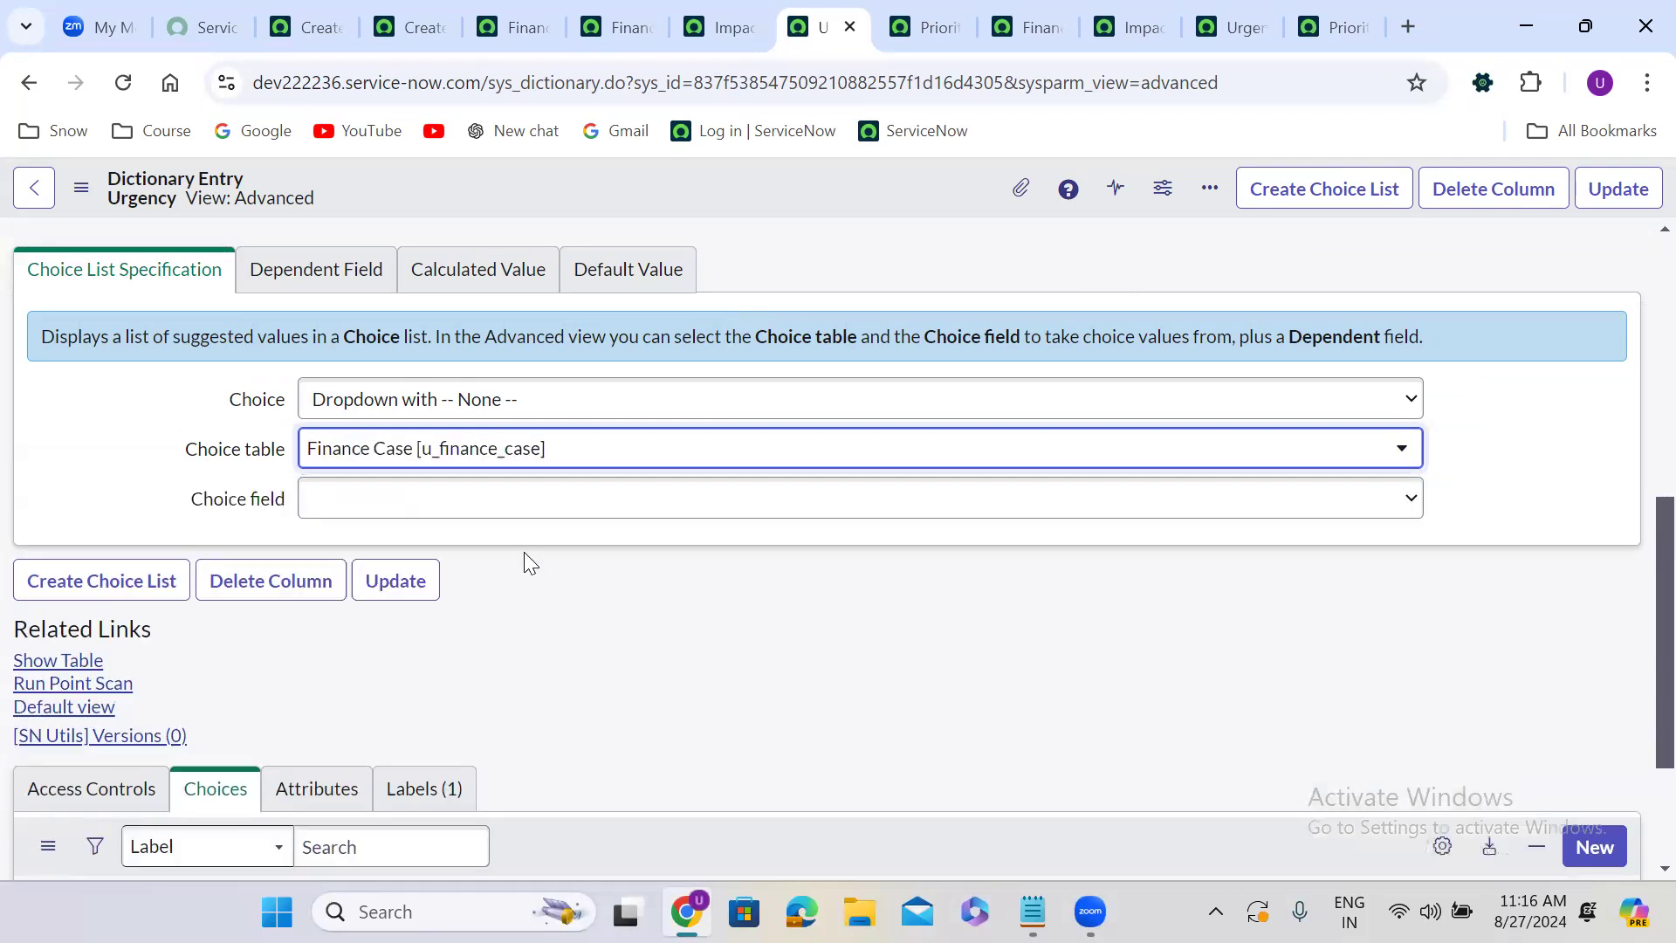
pyautogui.click(433, 510)
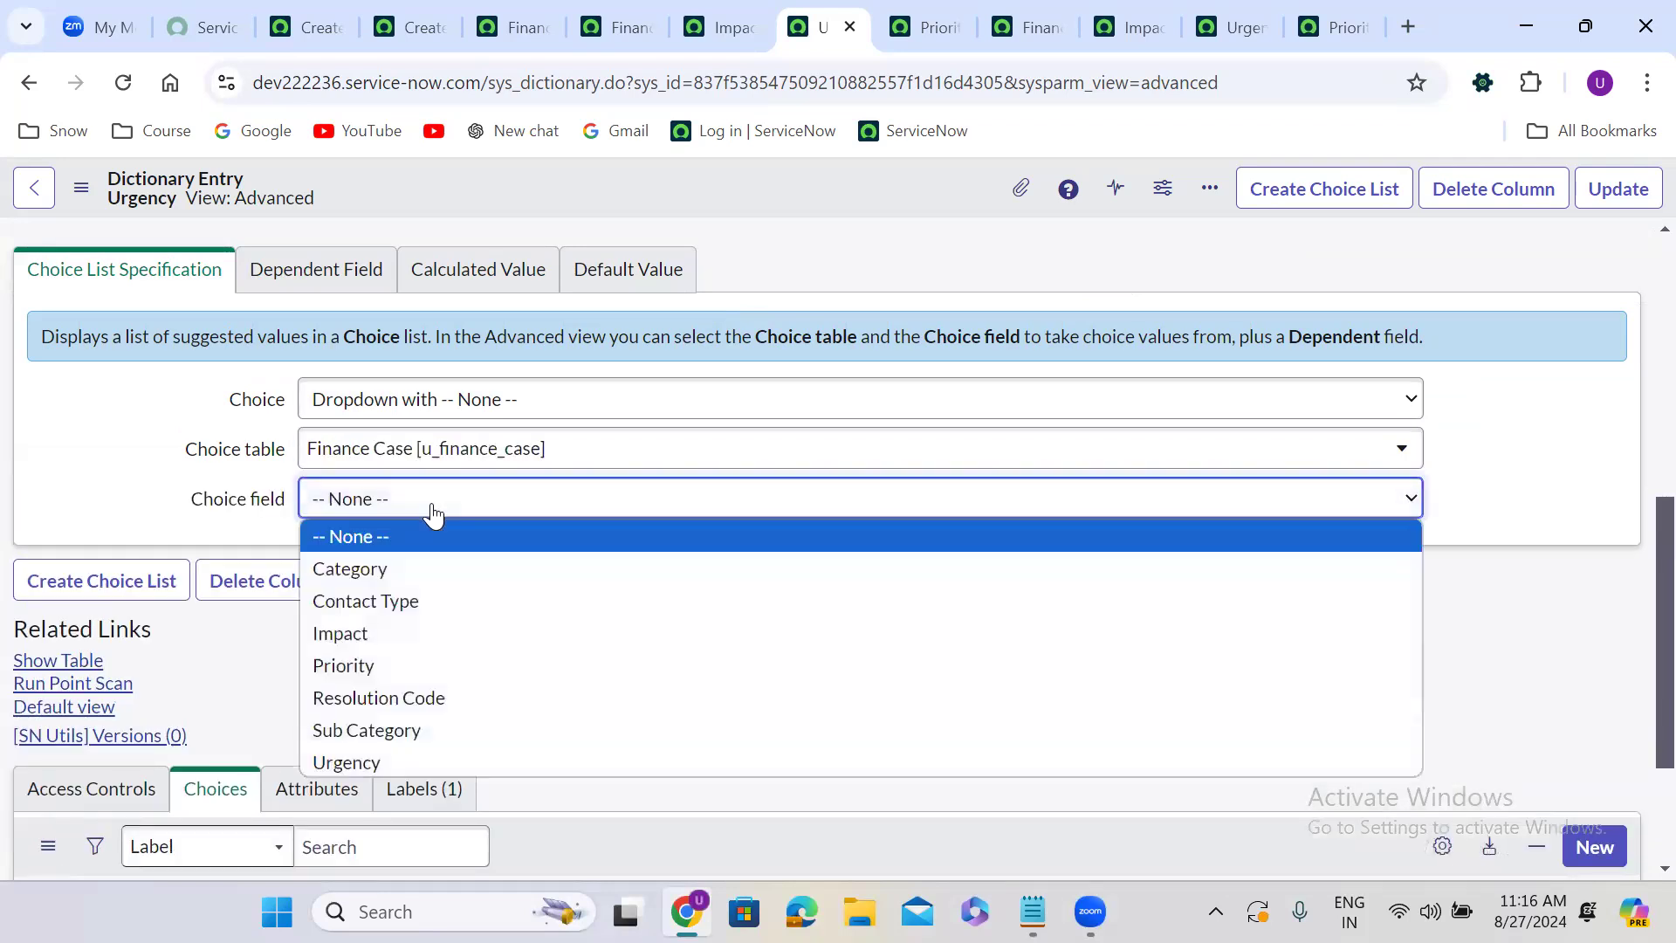
pyautogui.press('u')
pyautogui.press('Return')
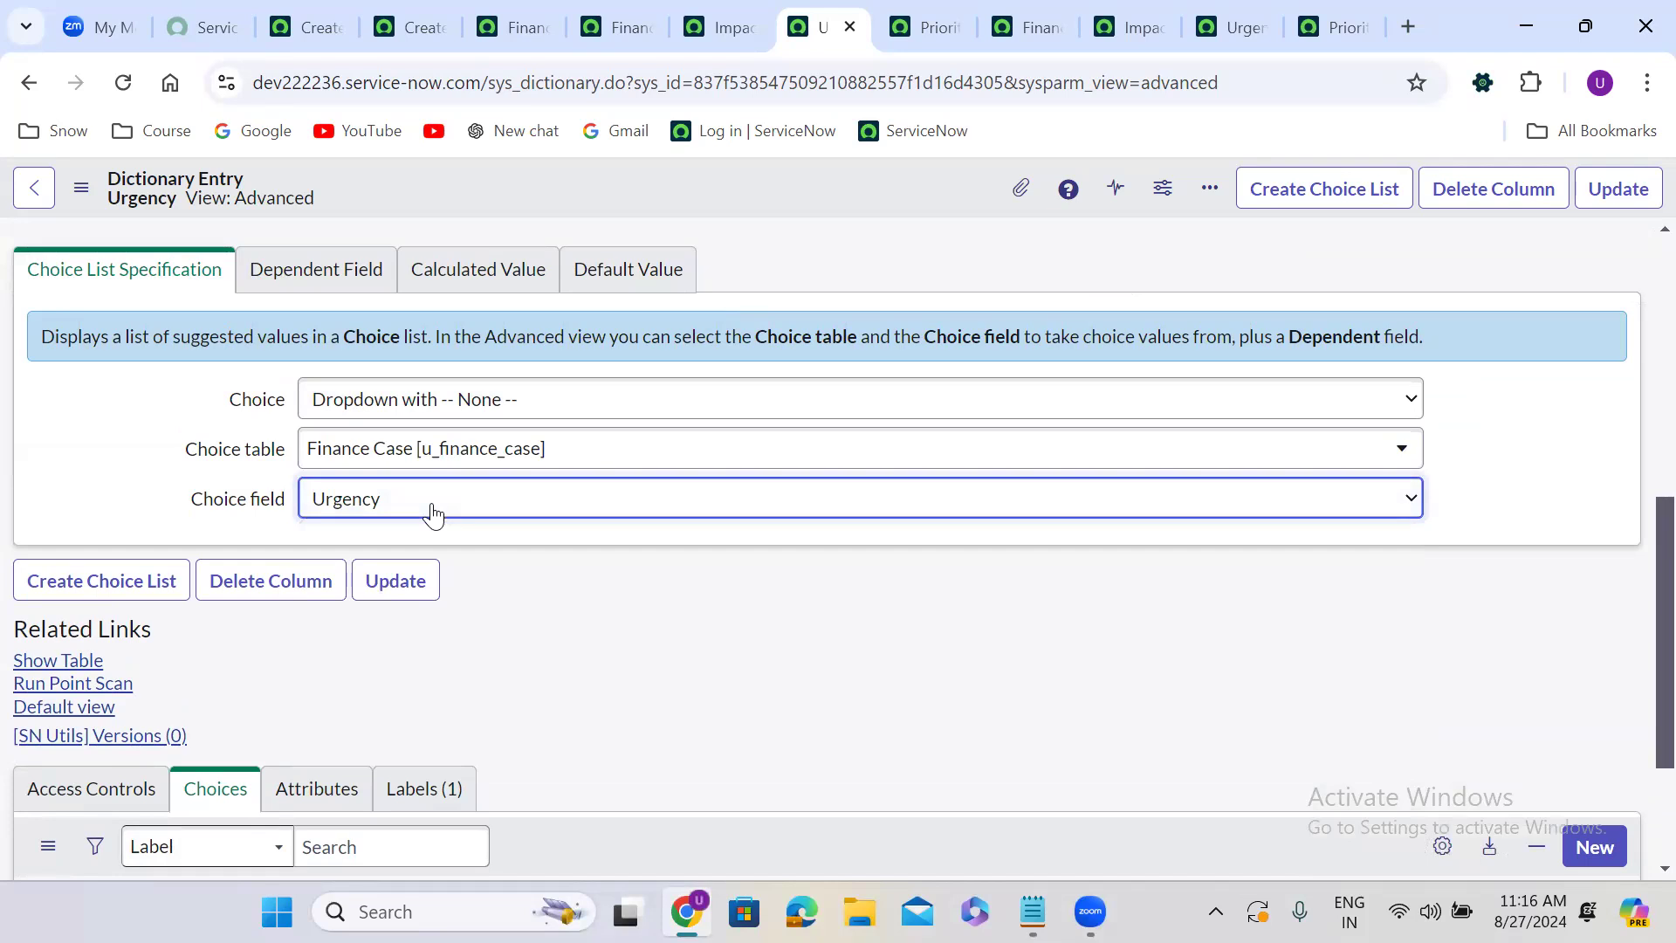
pyautogui.rightClick(729, 186)
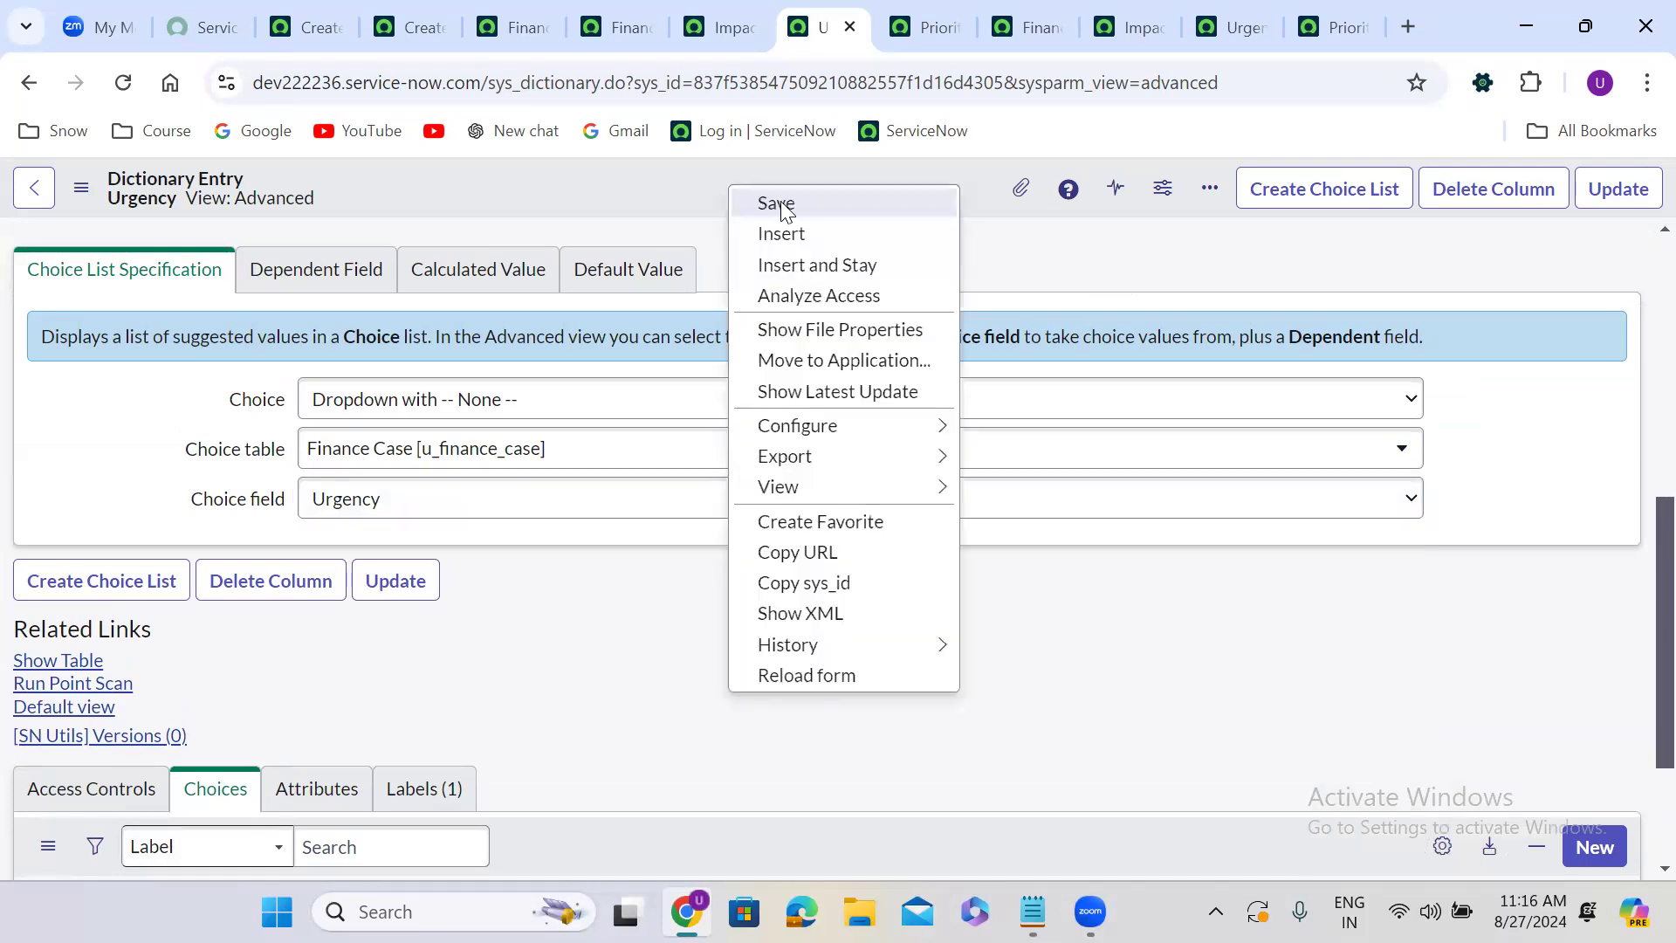
pyautogui.click(786, 210)
# In the Priority dictionary entry's Advanced view, set choice table to Finance Case and choice field to Urgency, then save.
pyautogui.click(929, 27)
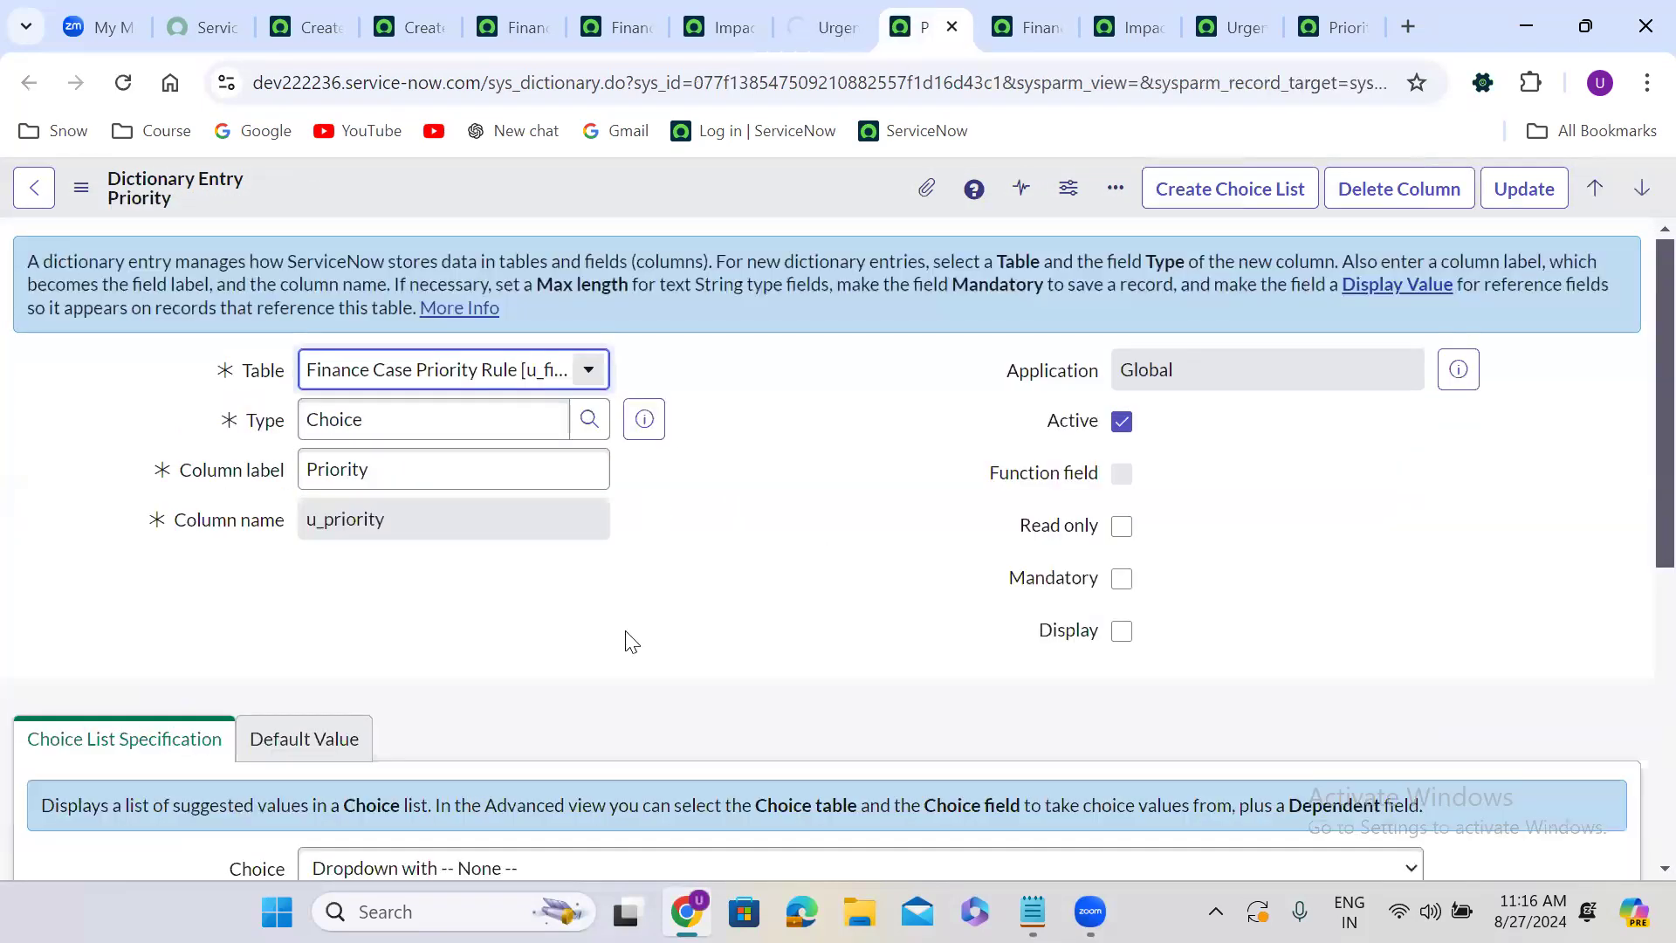
pyautogui.scroll(-7, 625, 630)
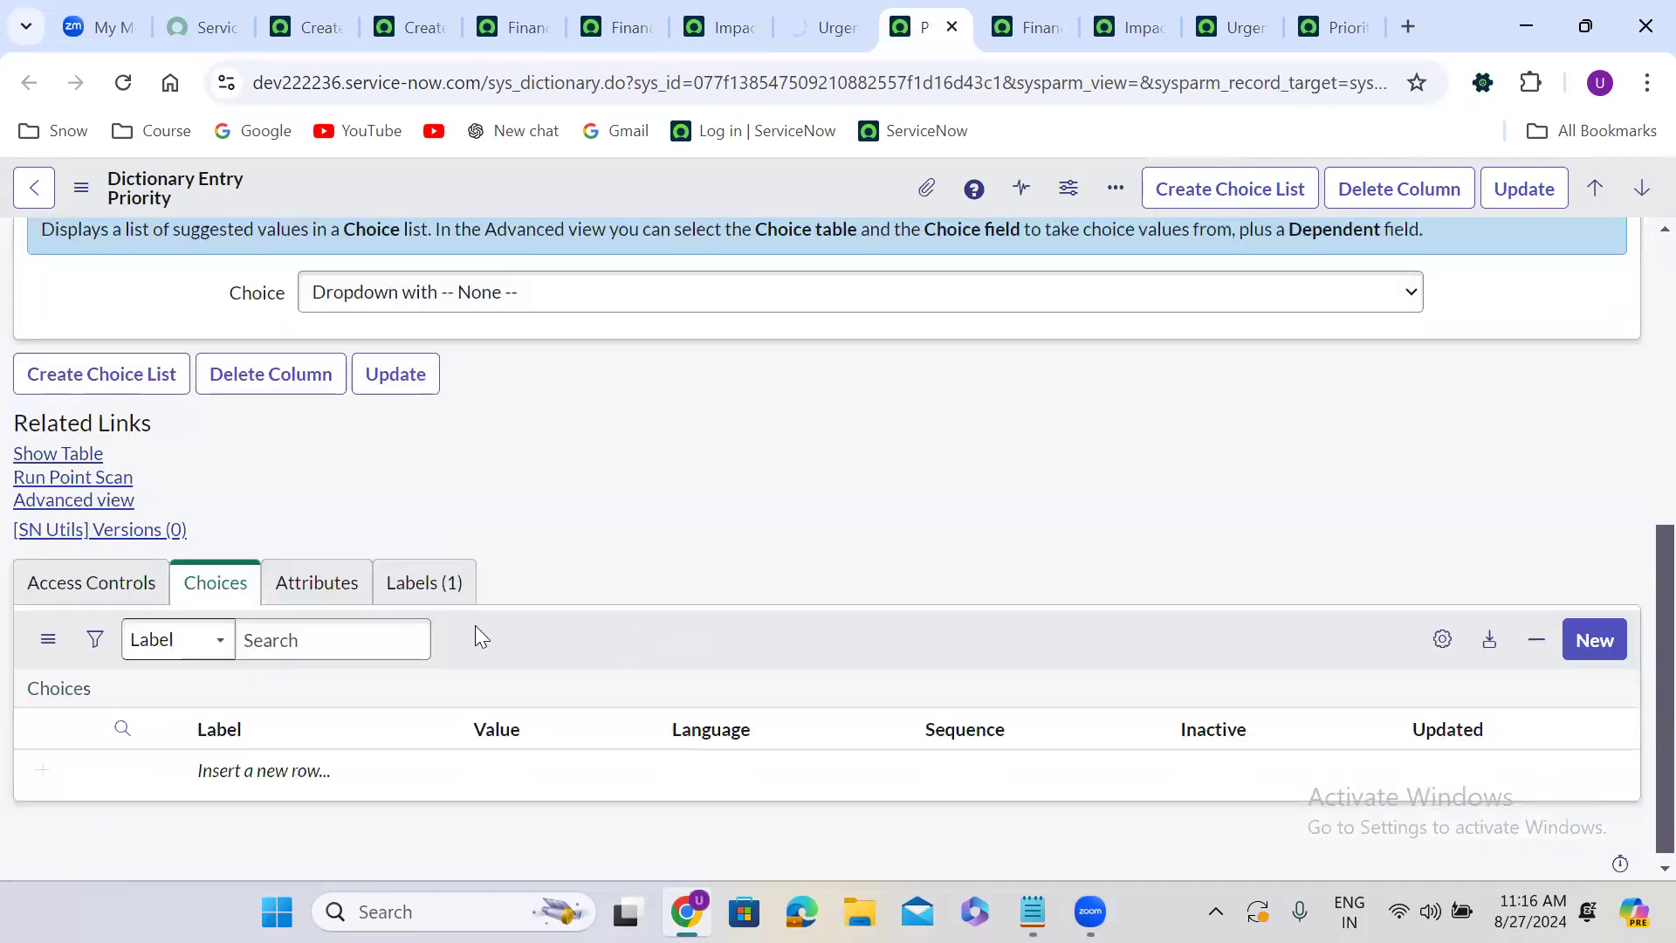
pyautogui.click(96, 501)
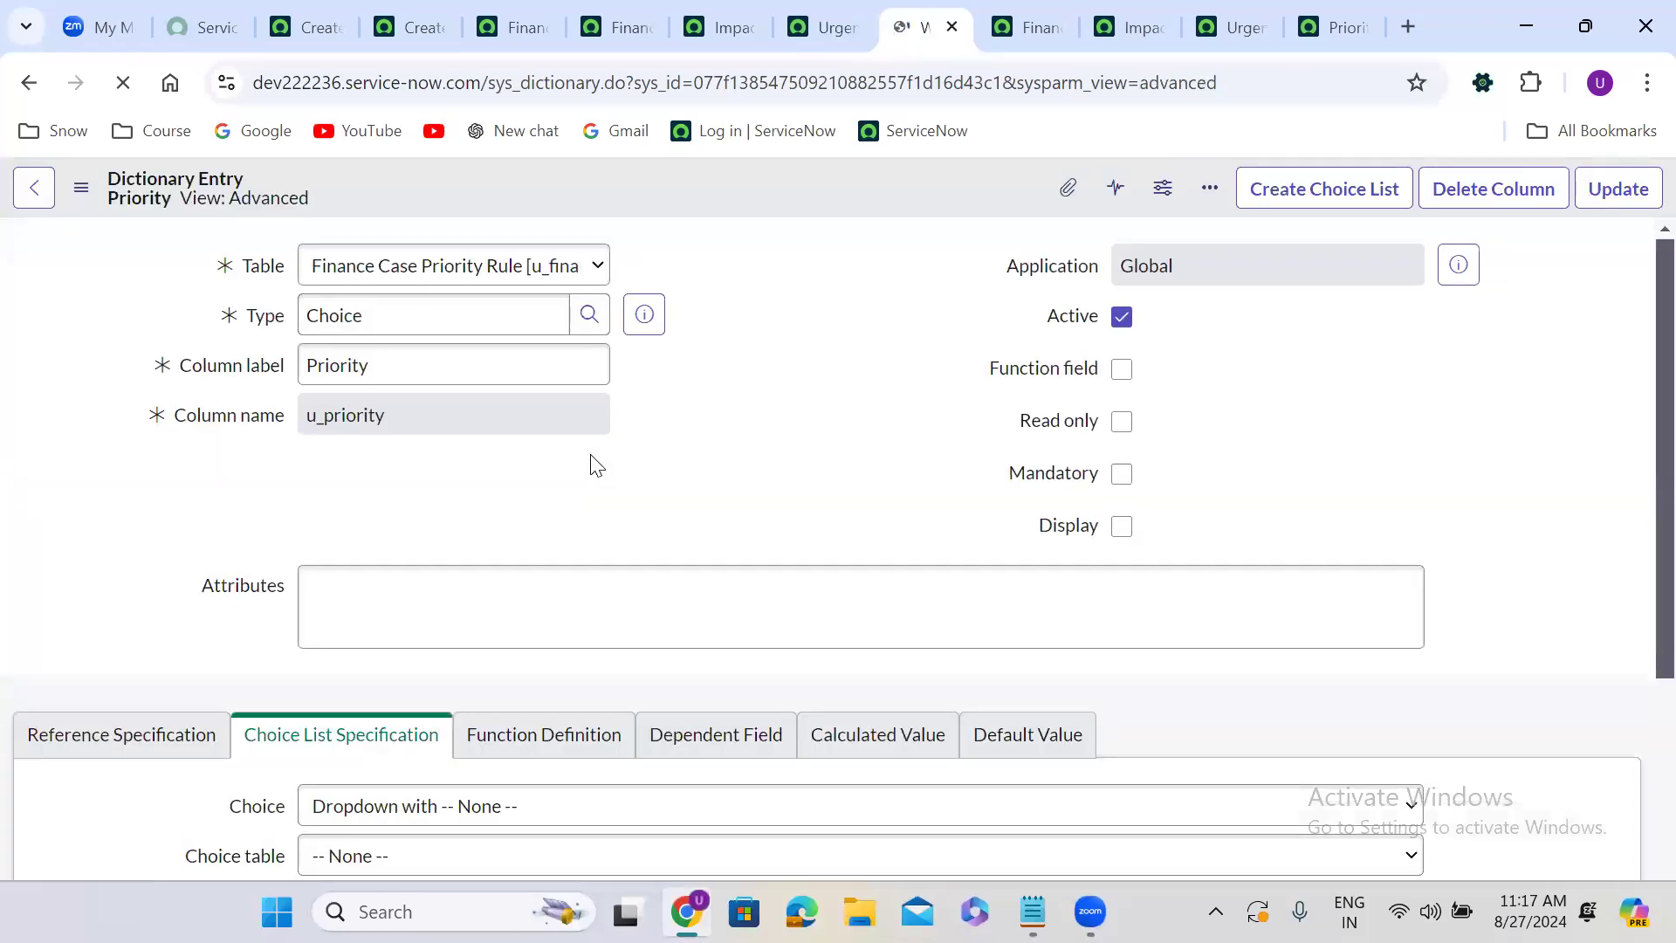
pyautogui.scroll(-3, 718, 486)
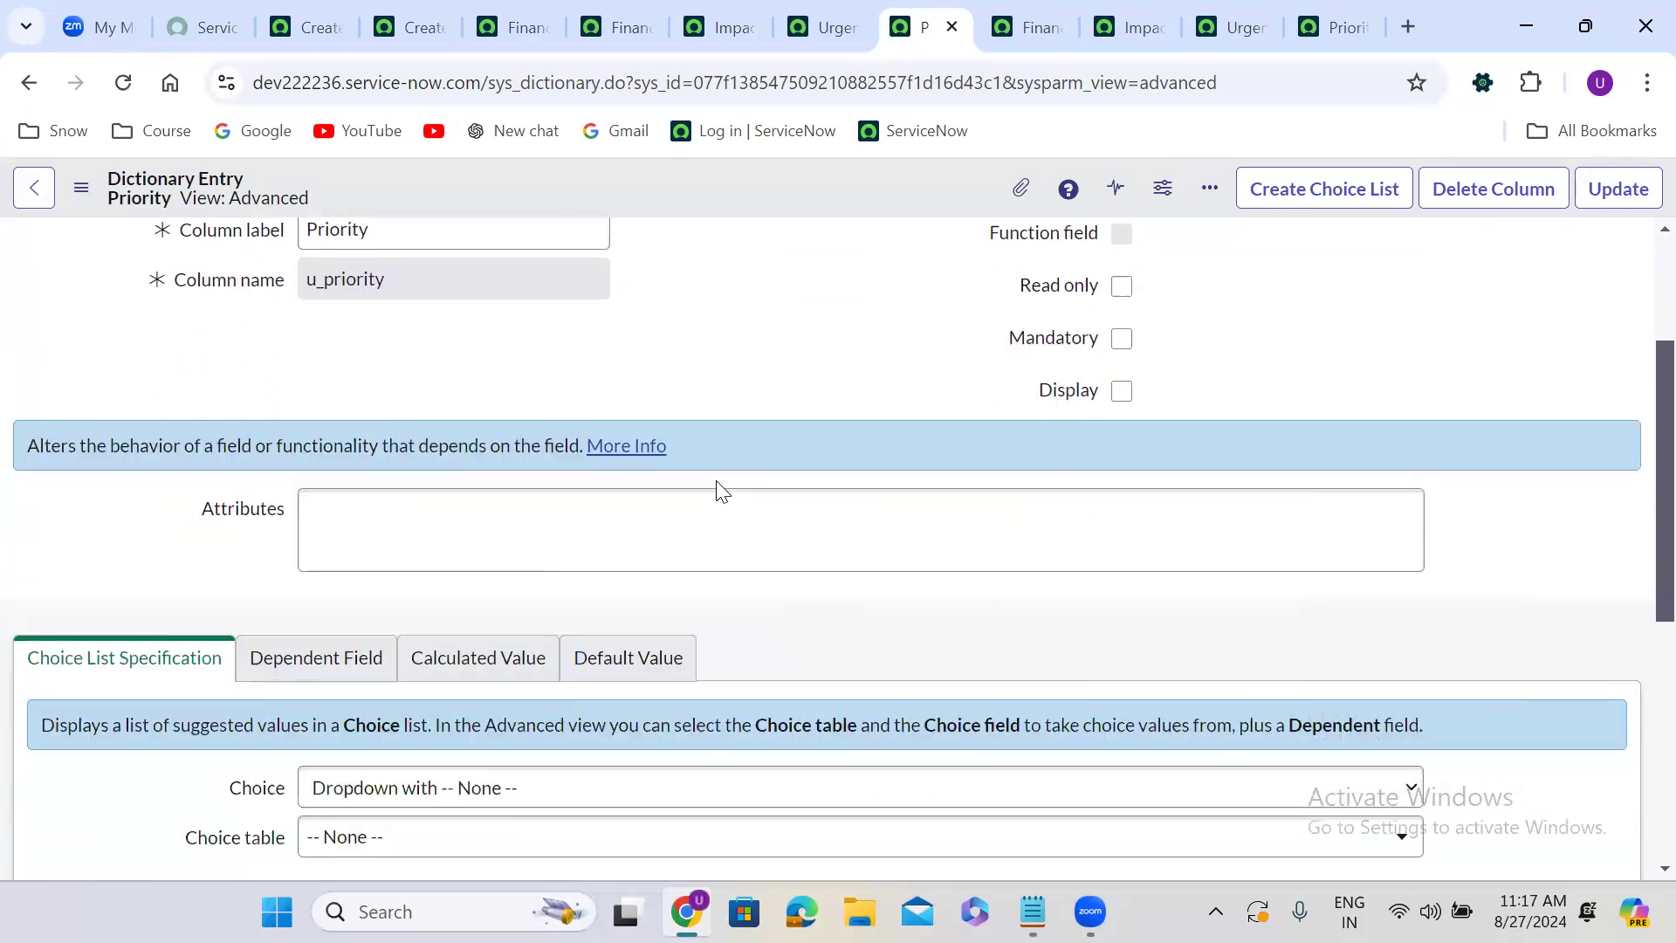
pyautogui.scroll(-5, 719, 486)
pyautogui.click(509, 449)
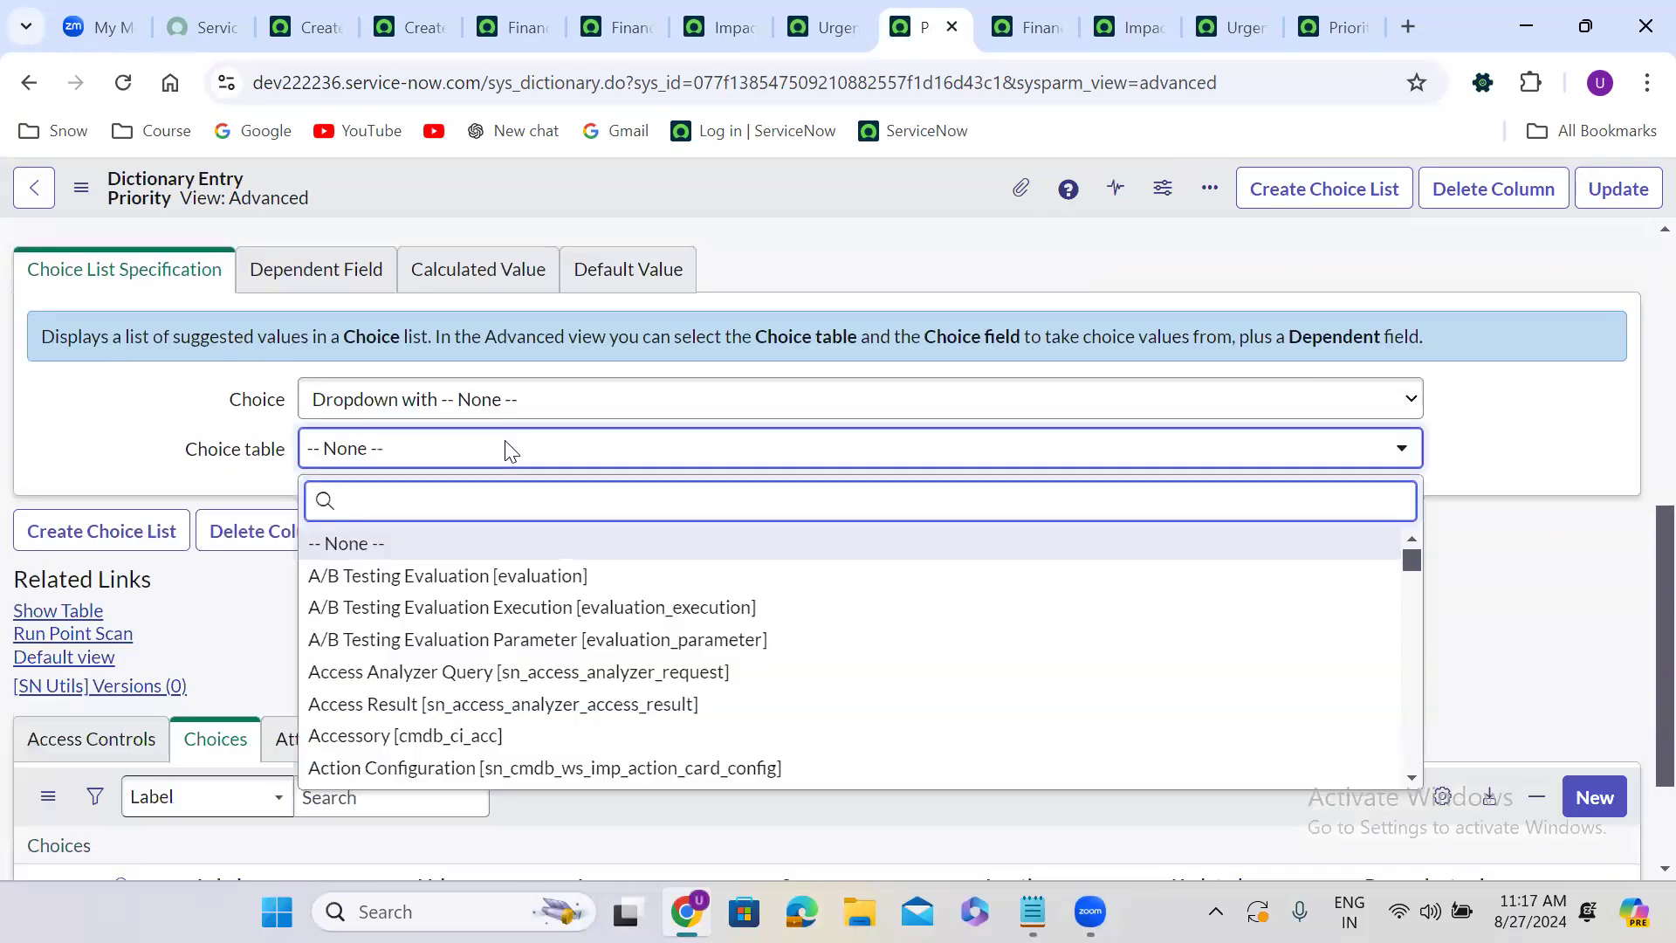
pyautogui.write('fin')
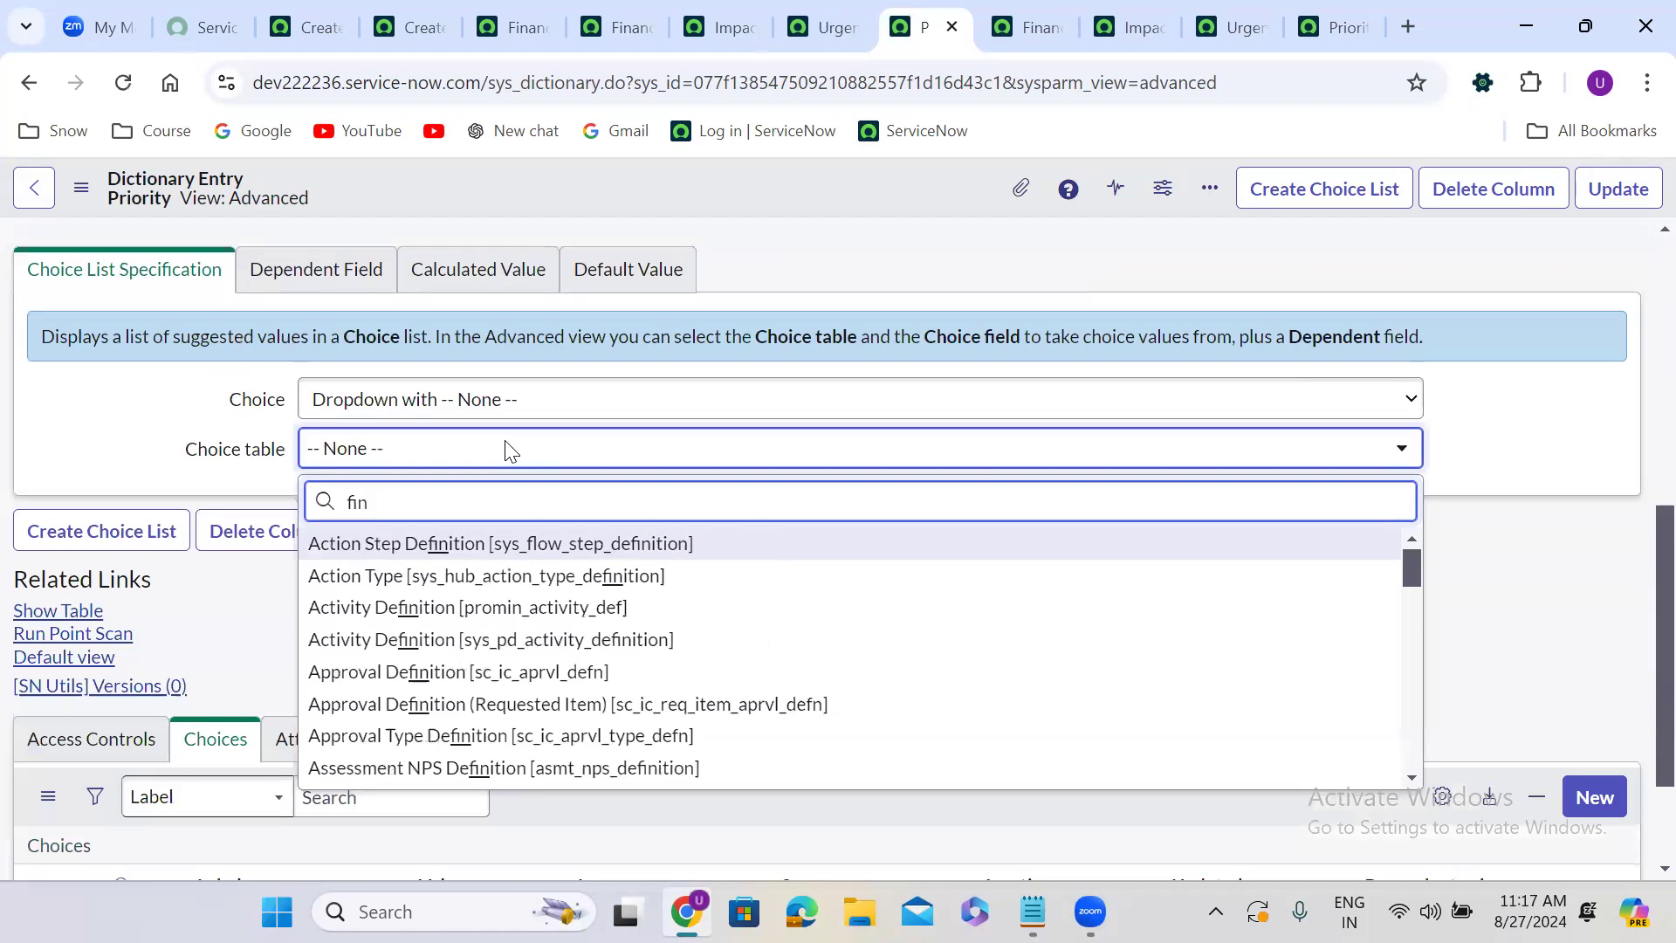
pyautogui.write('ance')
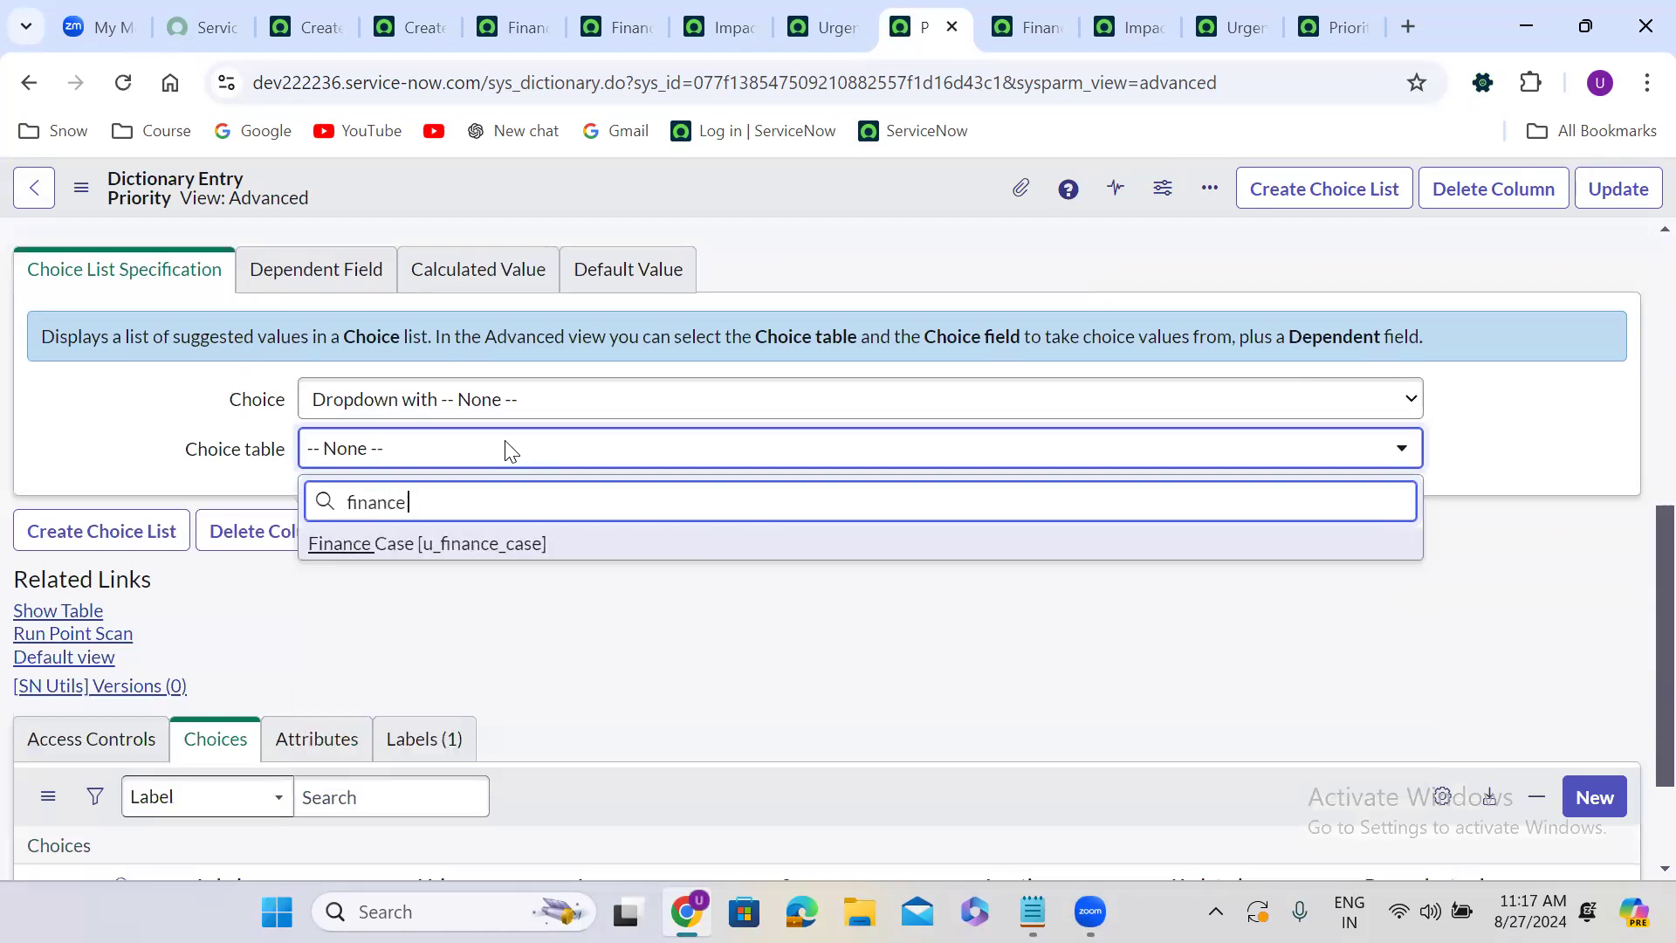
pyautogui.click(518, 543)
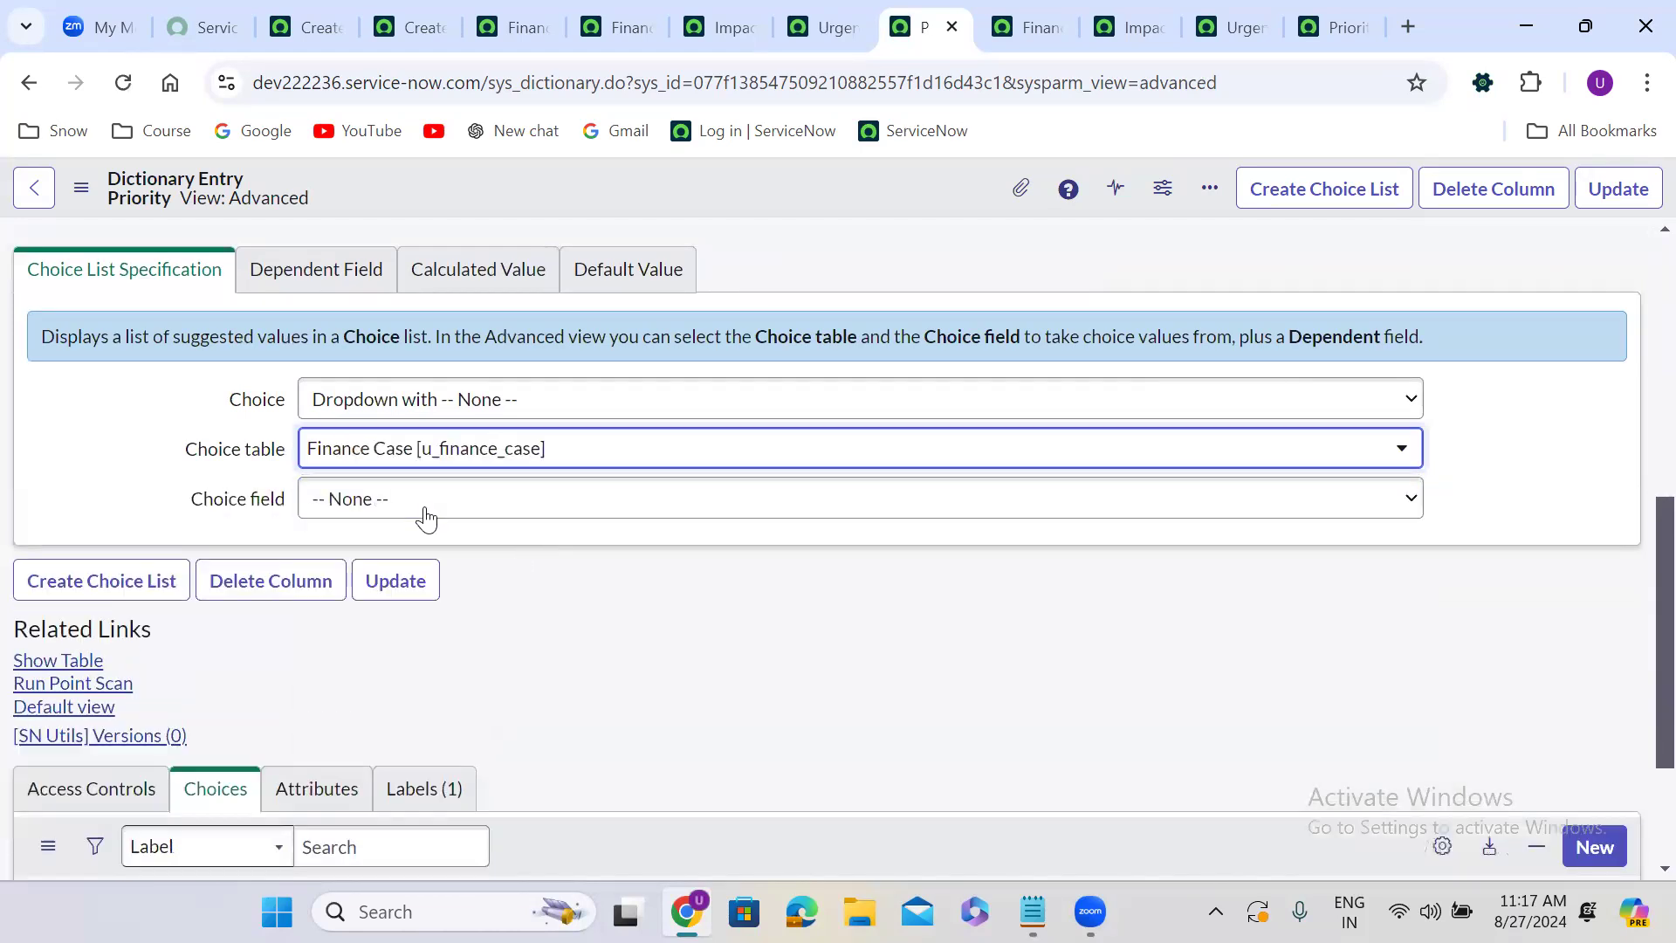
pyautogui.click(427, 518)
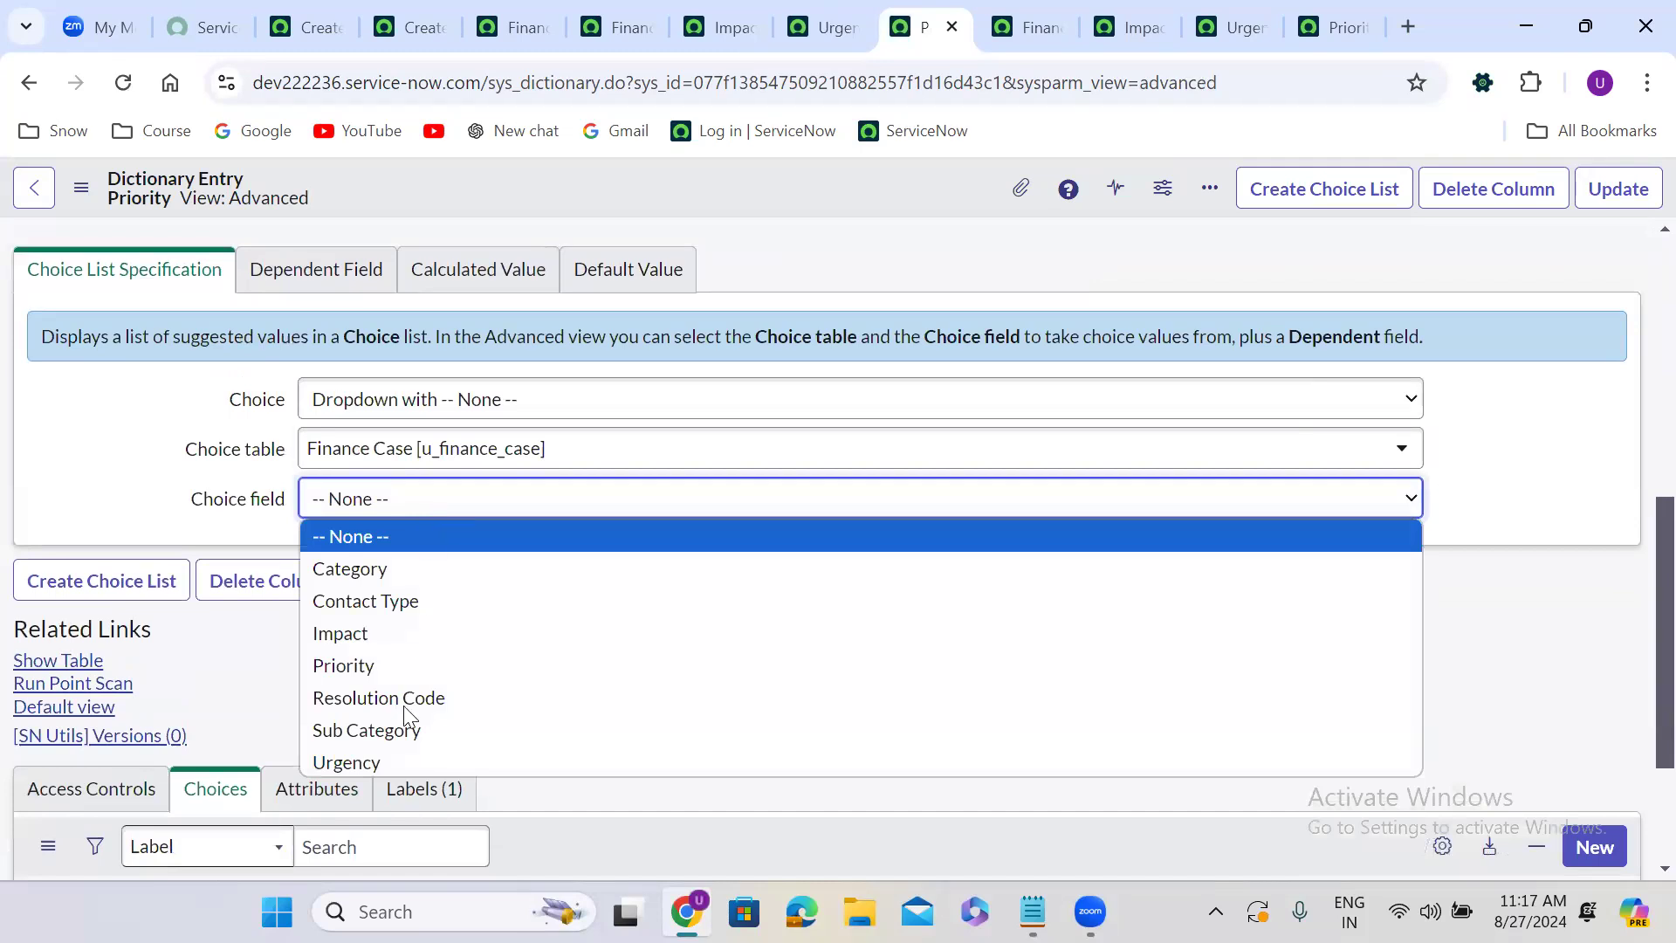
pyautogui.click(401, 754)
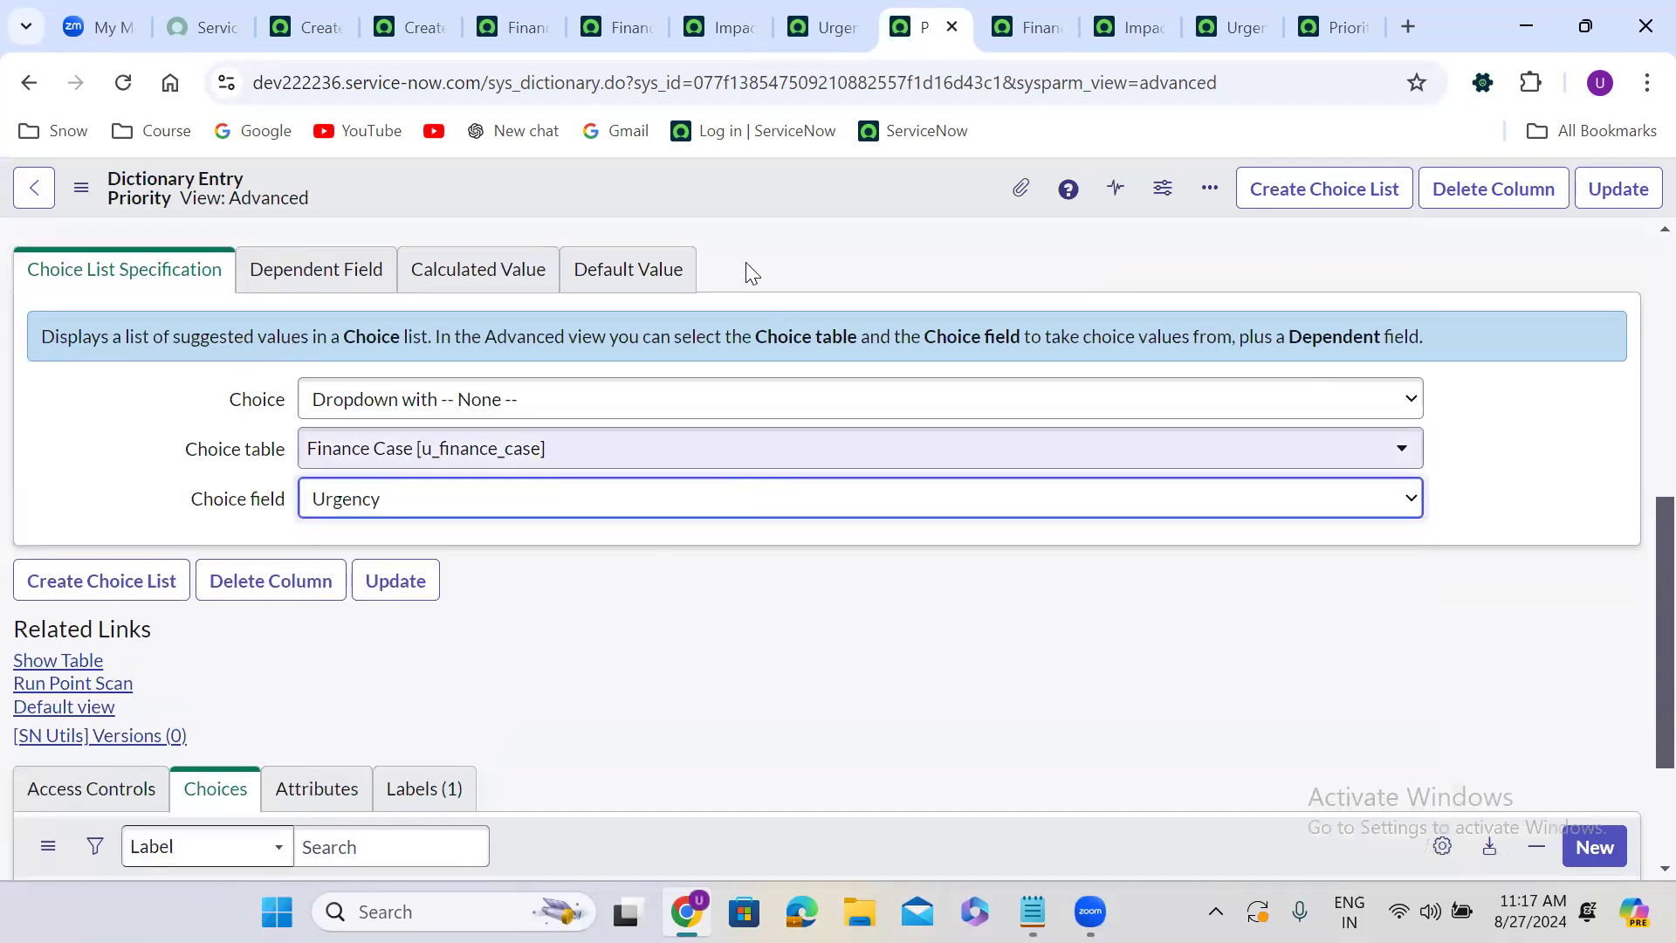
pyautogui.rightClick(717, 193)
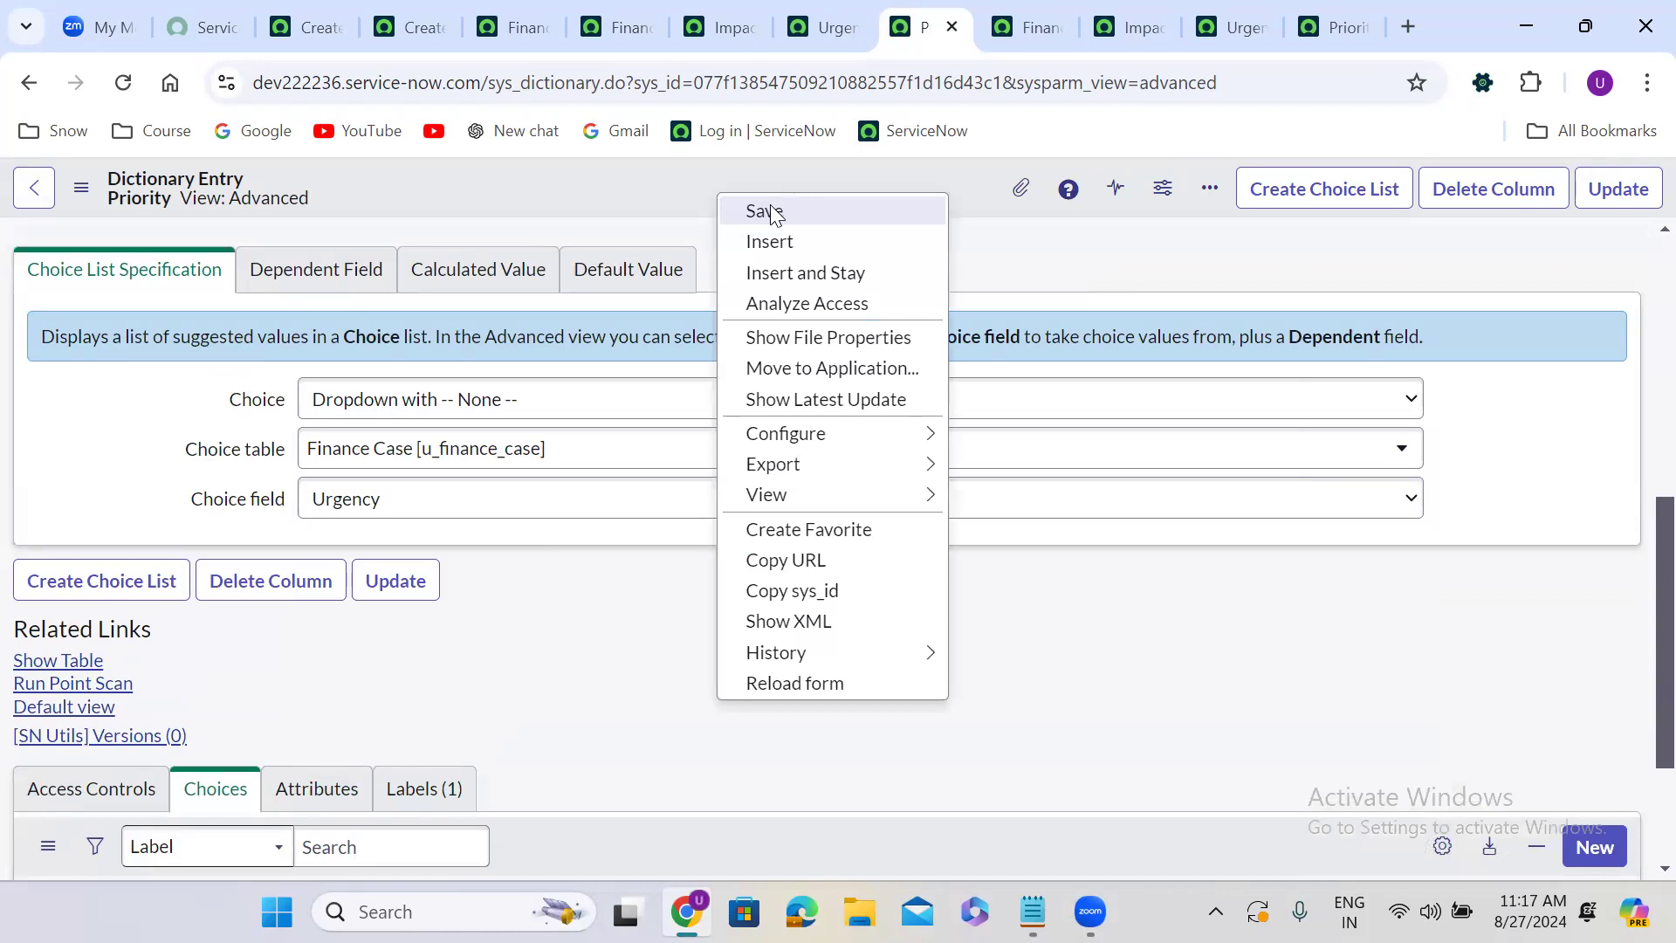
pyautogui.click(765, 210)
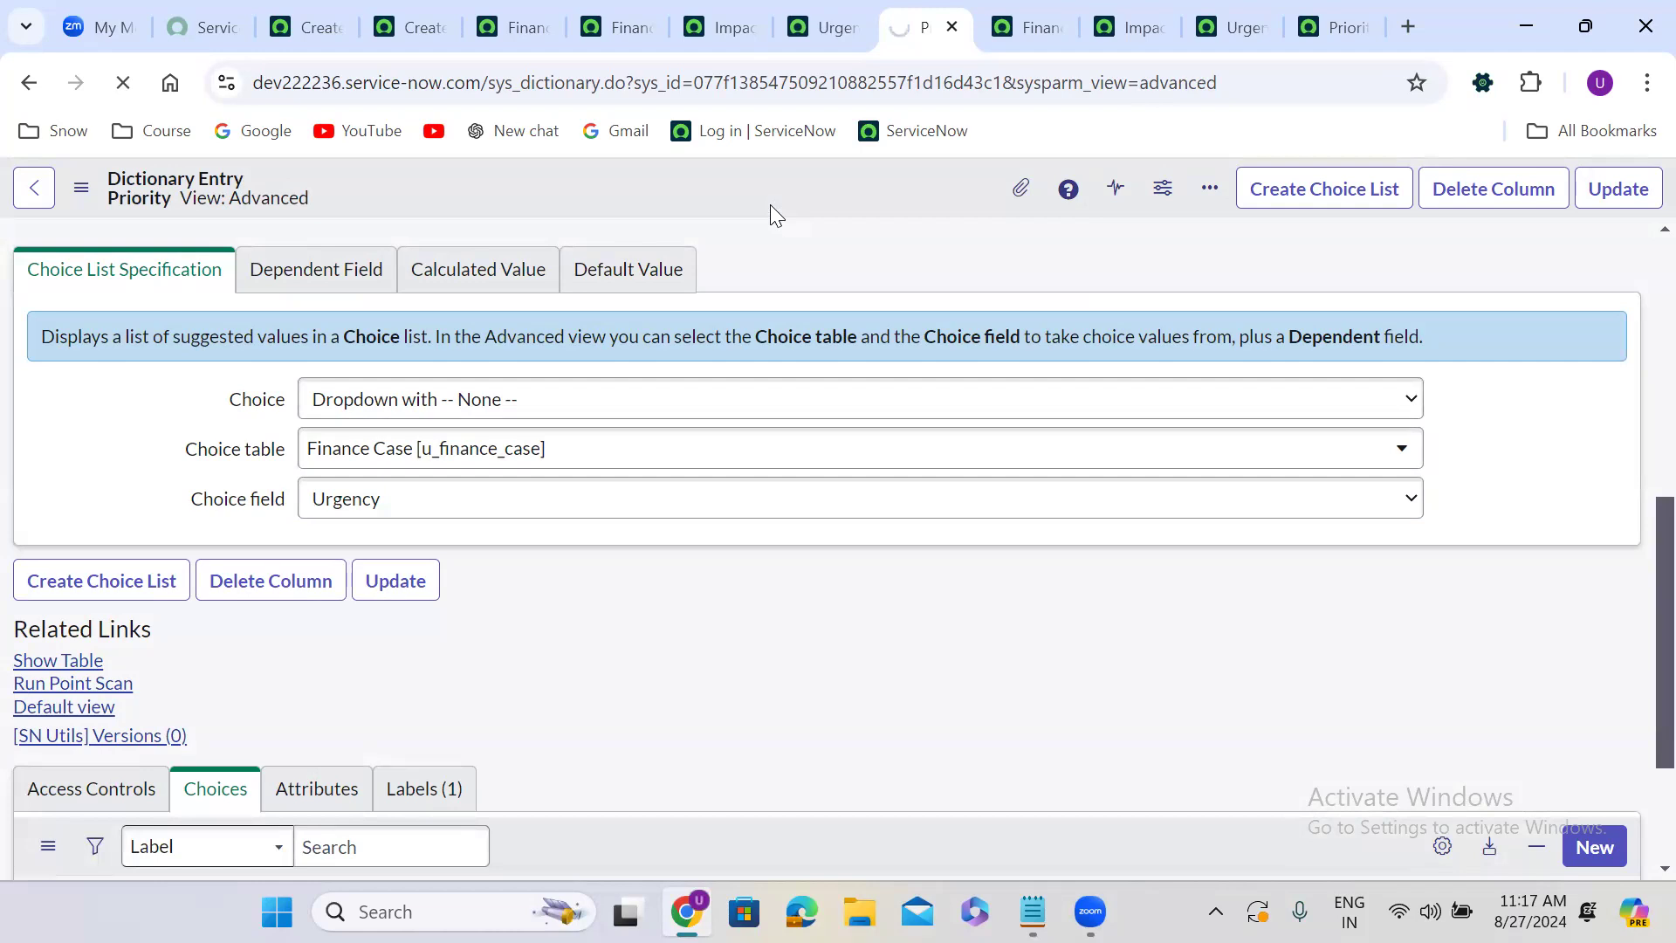
# Change the Priority dictionary entry's choice field to Priority and save.
pyautogui.scroll(-6, 704, 438)
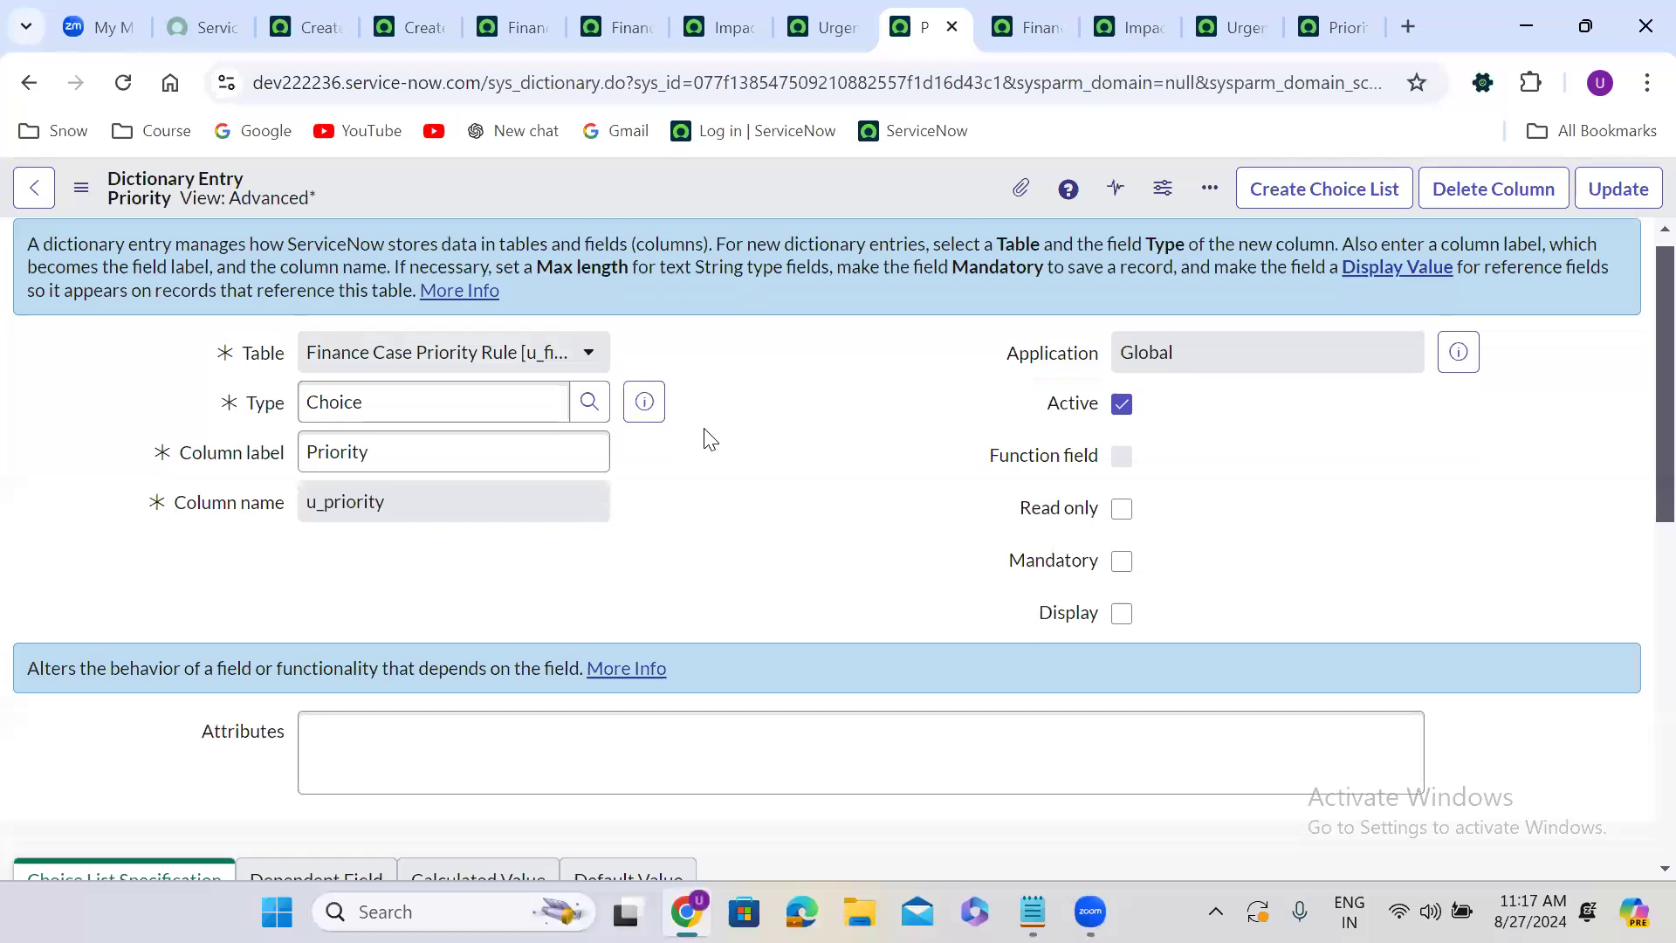
pyautogui.click(415, 559)
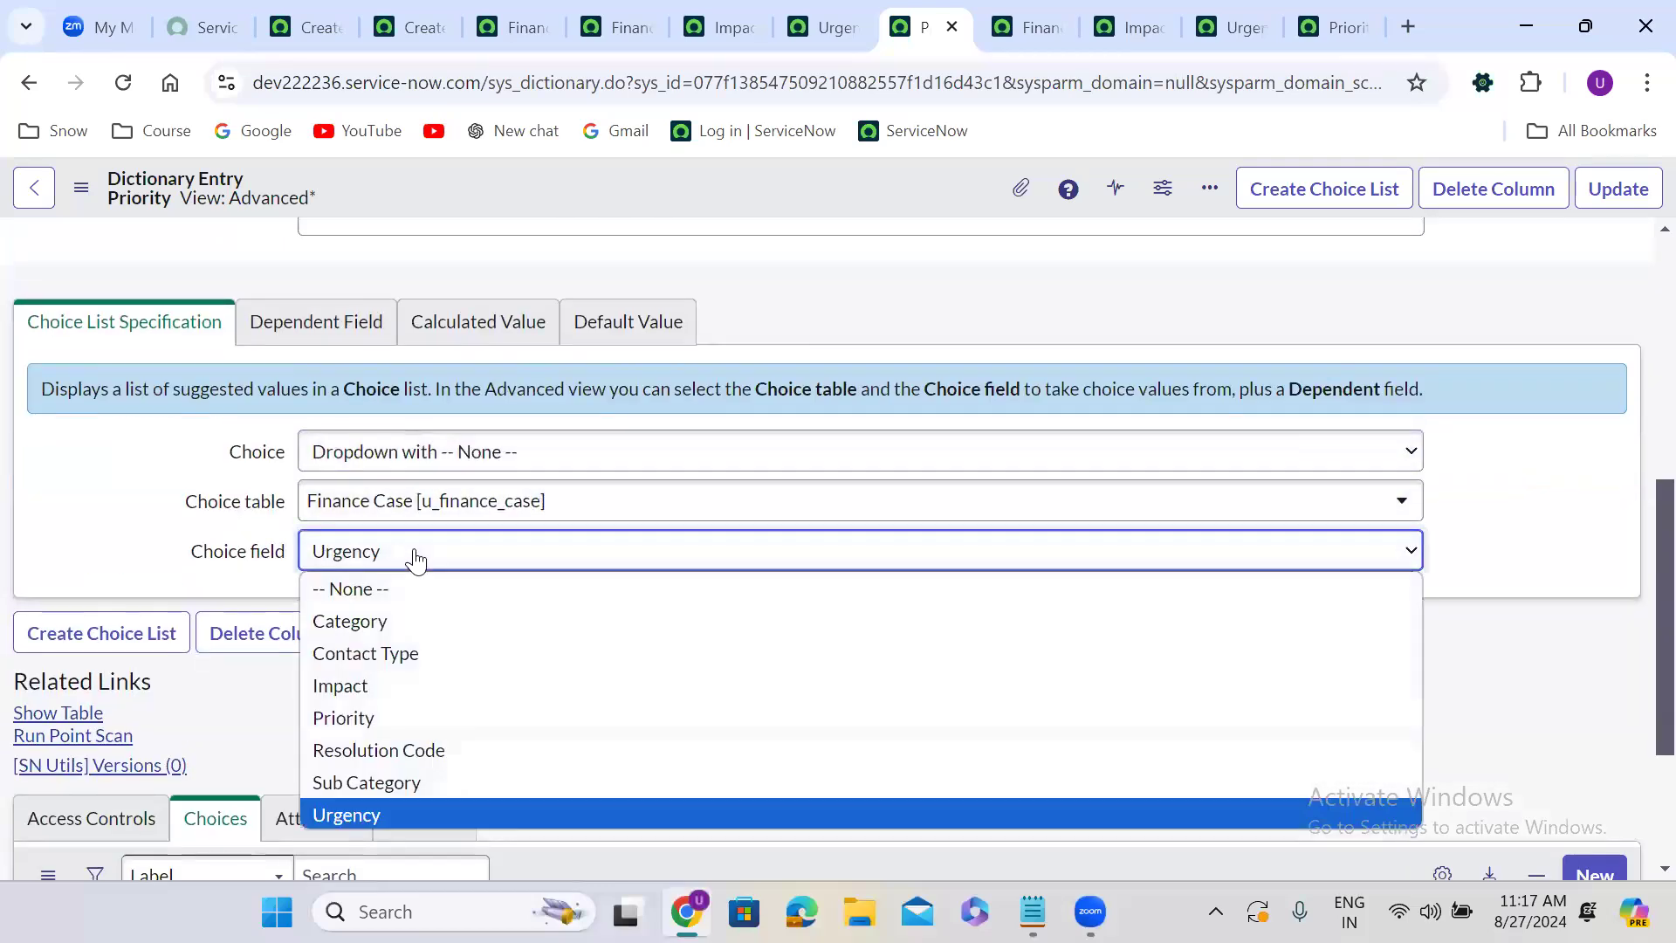
pyautogui.click(377, 719)
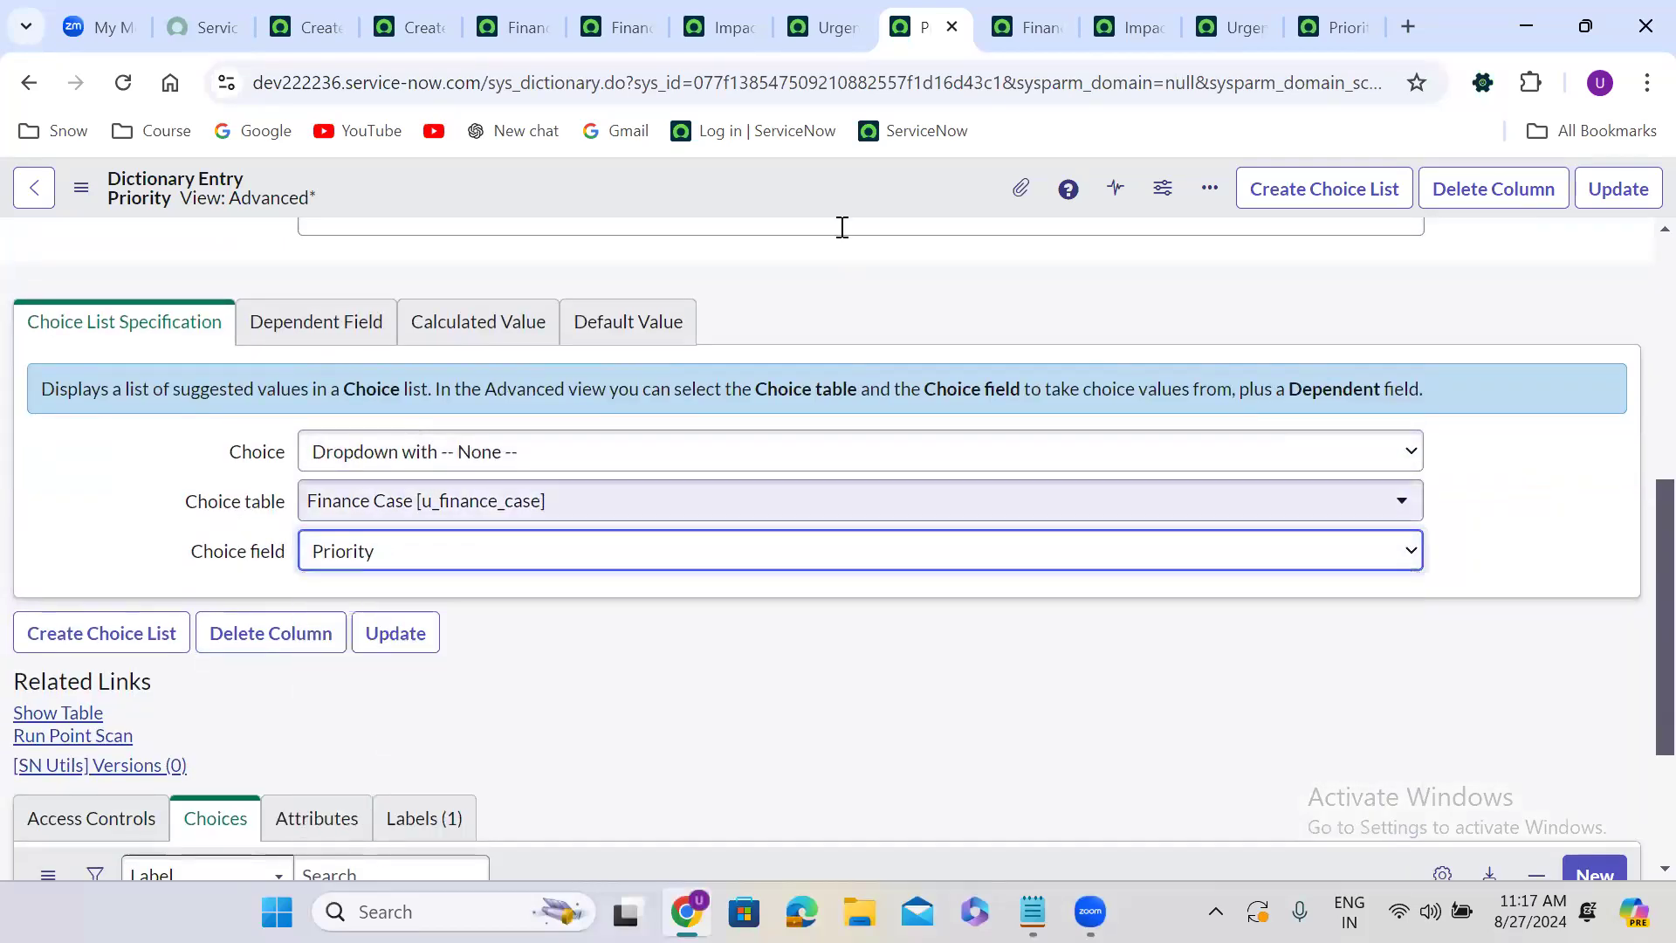
pyautogui.rightClick(734, 184)
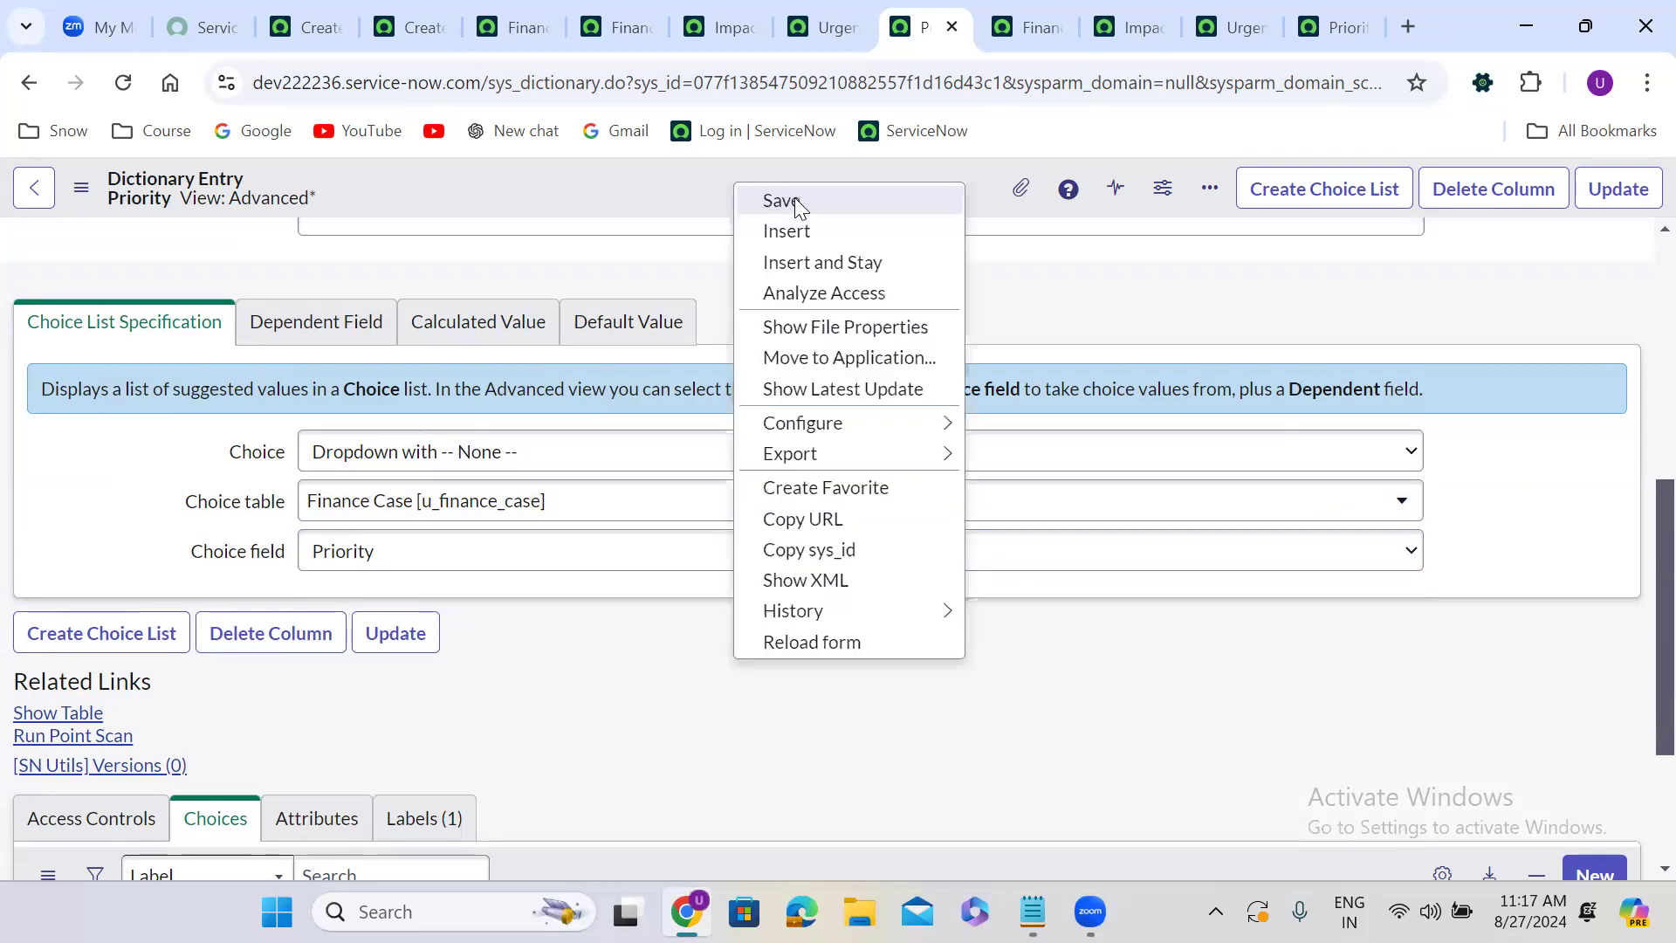
pyautogui.click(794, 199)
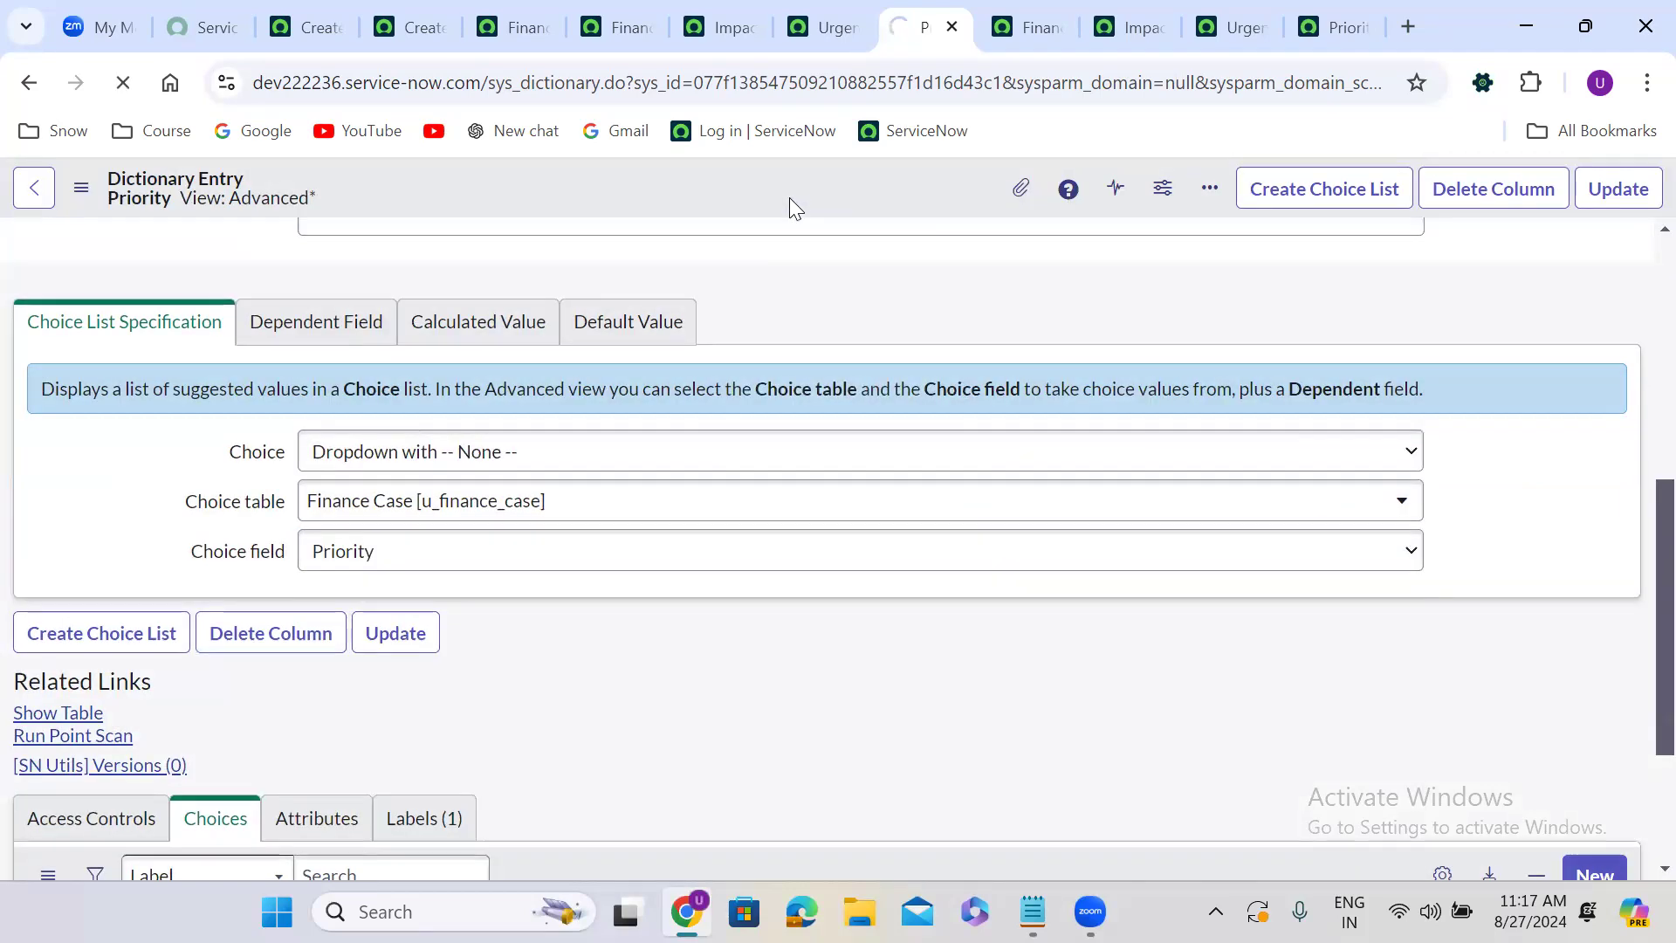
# Reload the Finance Case Priority Rule table definition and open its form through Show Form.
pyautogui.click(609, 13)
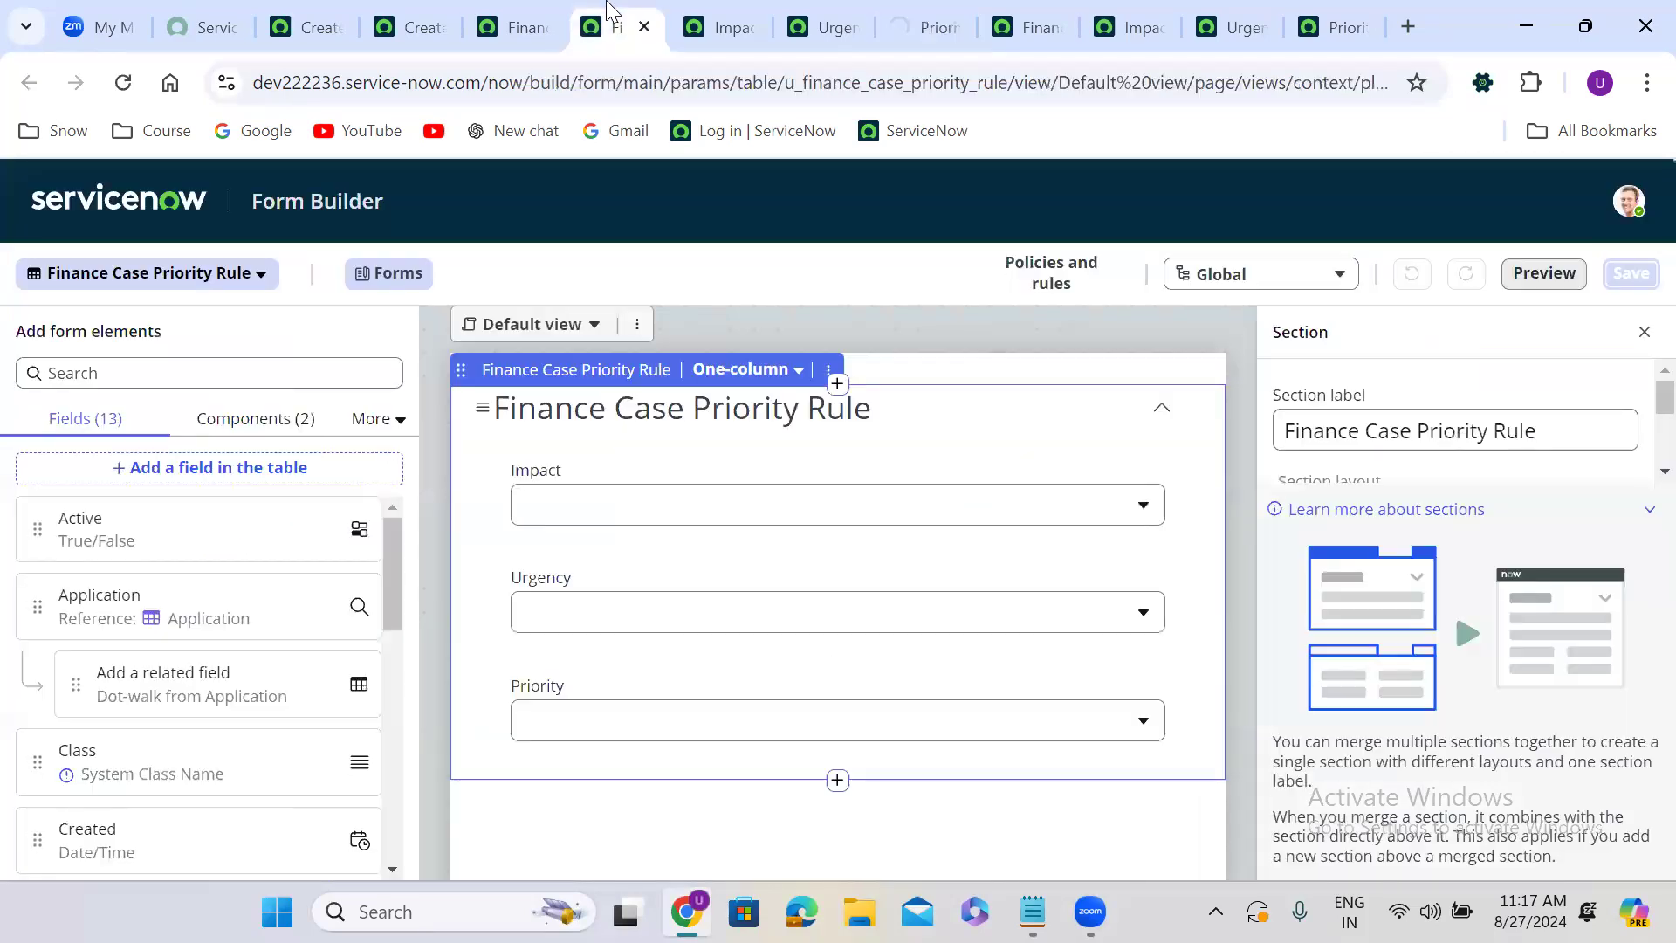
pyautogui.click(524, 7)
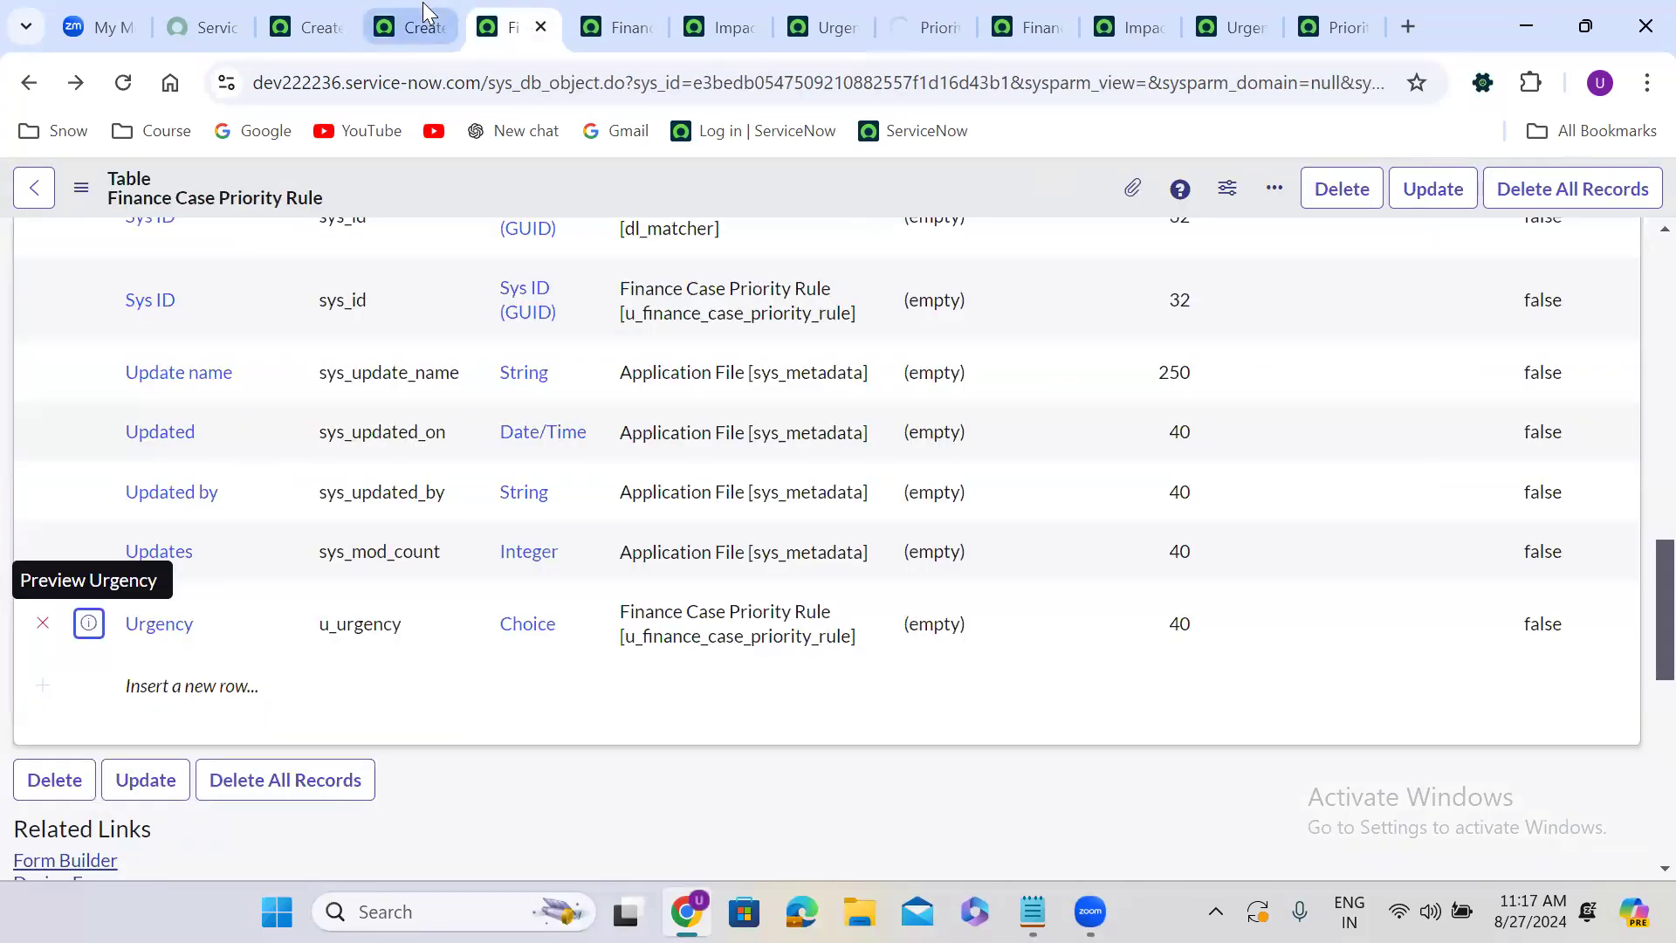
pyautogui.click(423, 2)
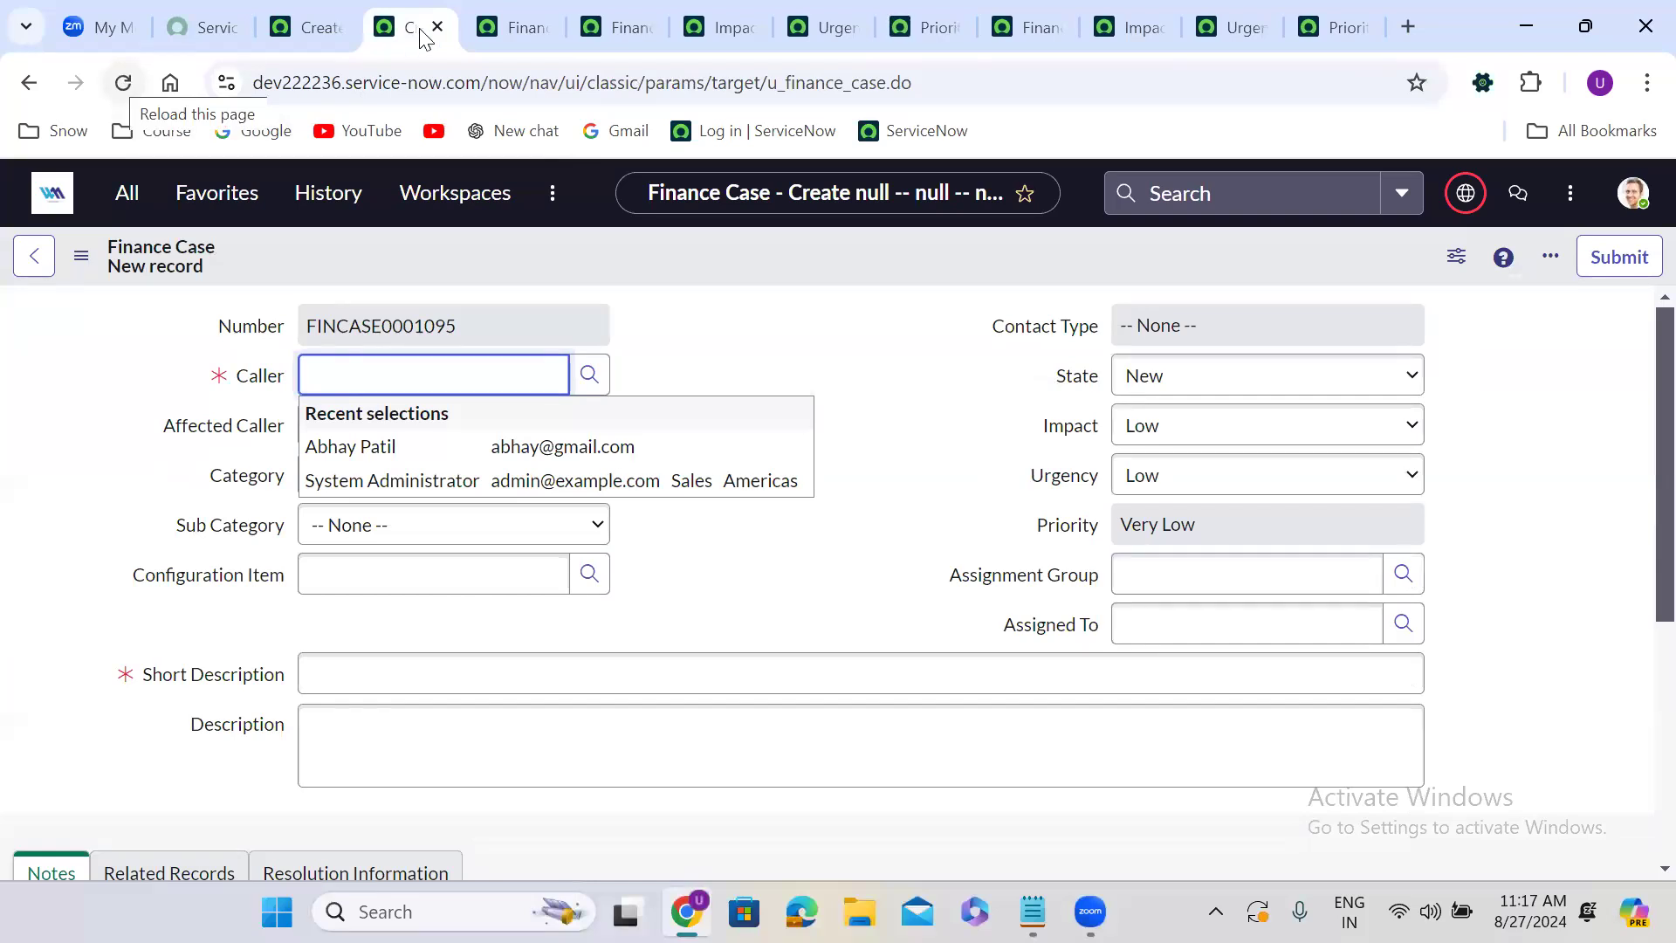
pyautogui.click(506, 22)
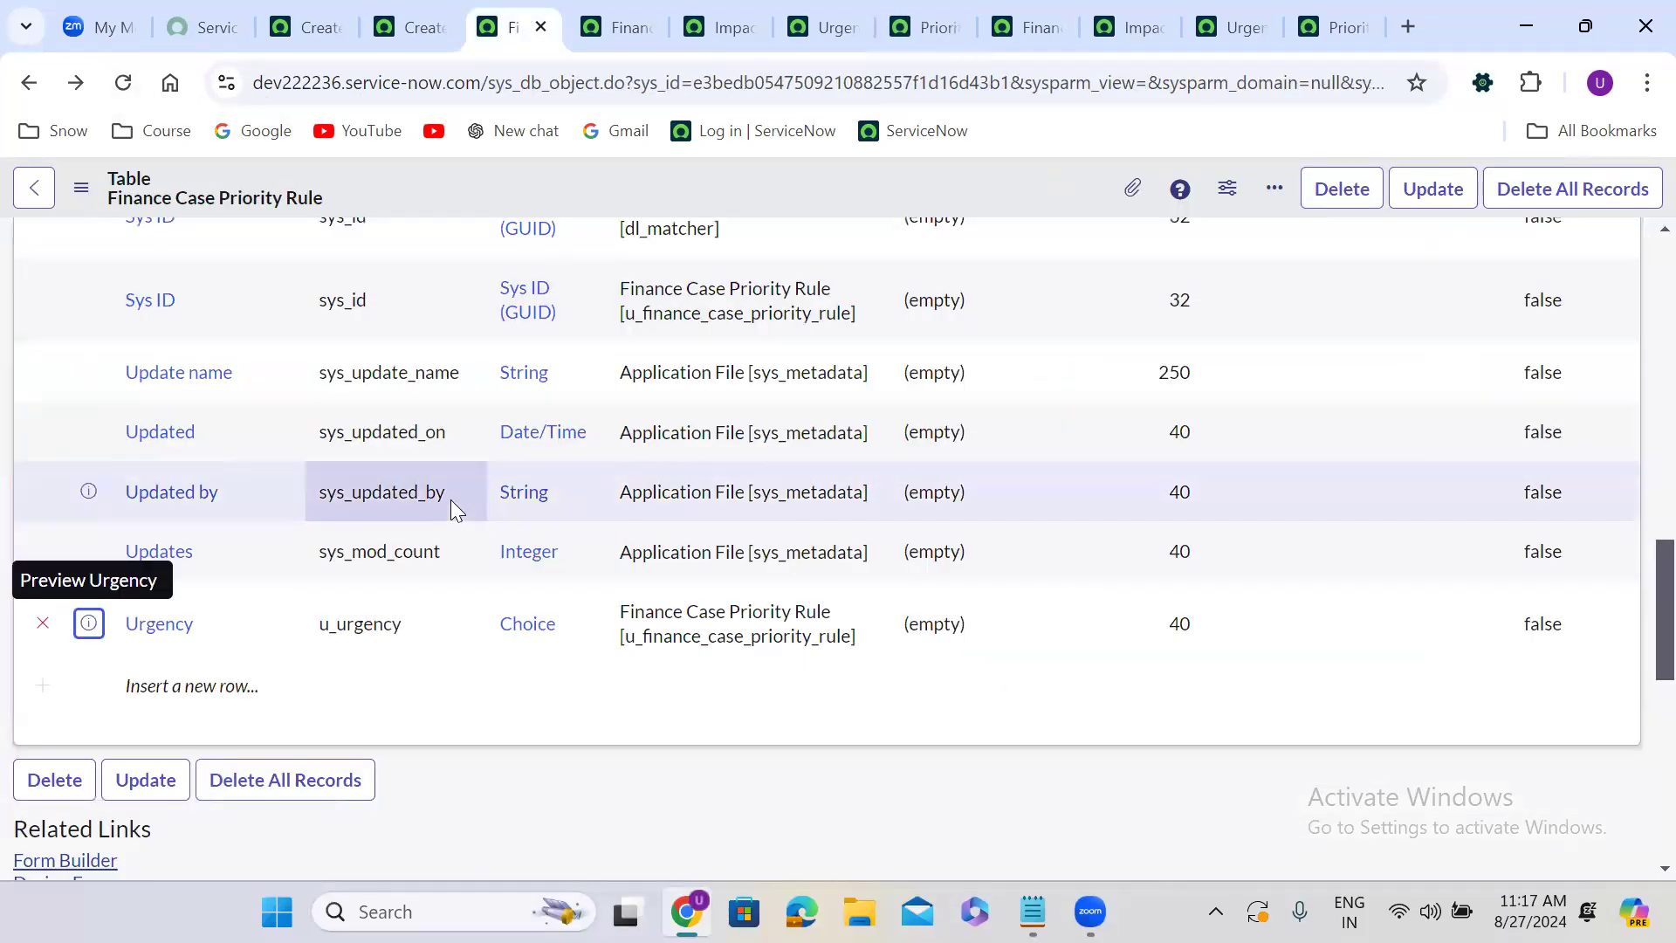
pyautogui.click(622, 19)
pyautogui.click(525, 3)
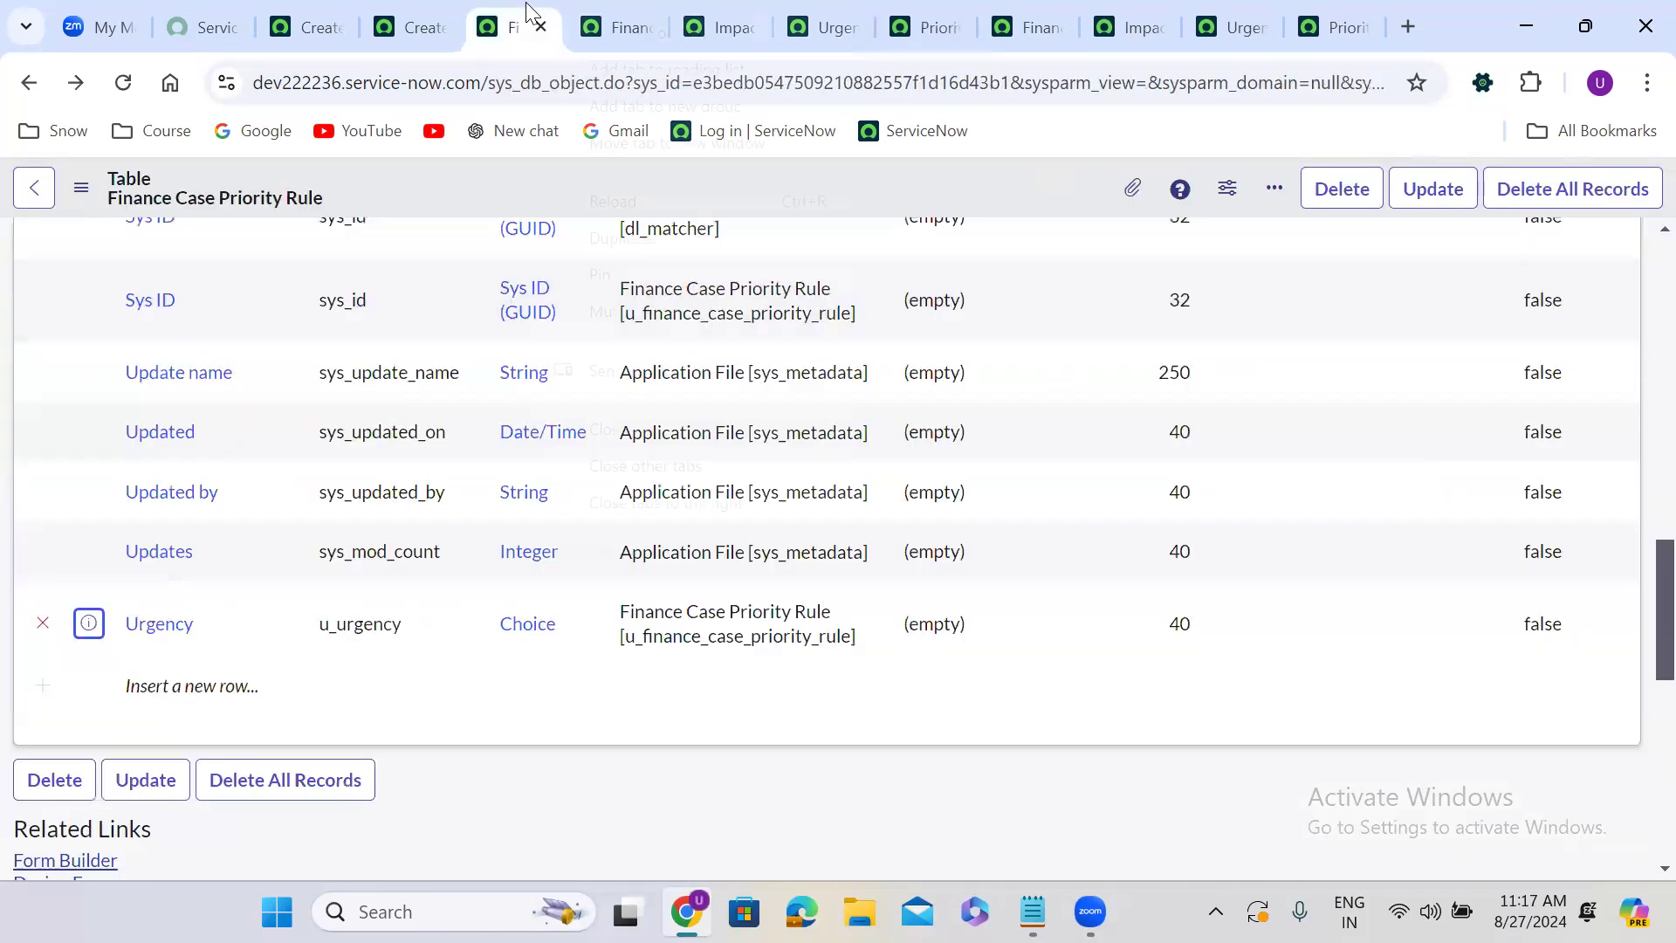
pyautogui.rightClick(526, 4)
pyautogui.click(619, 252)
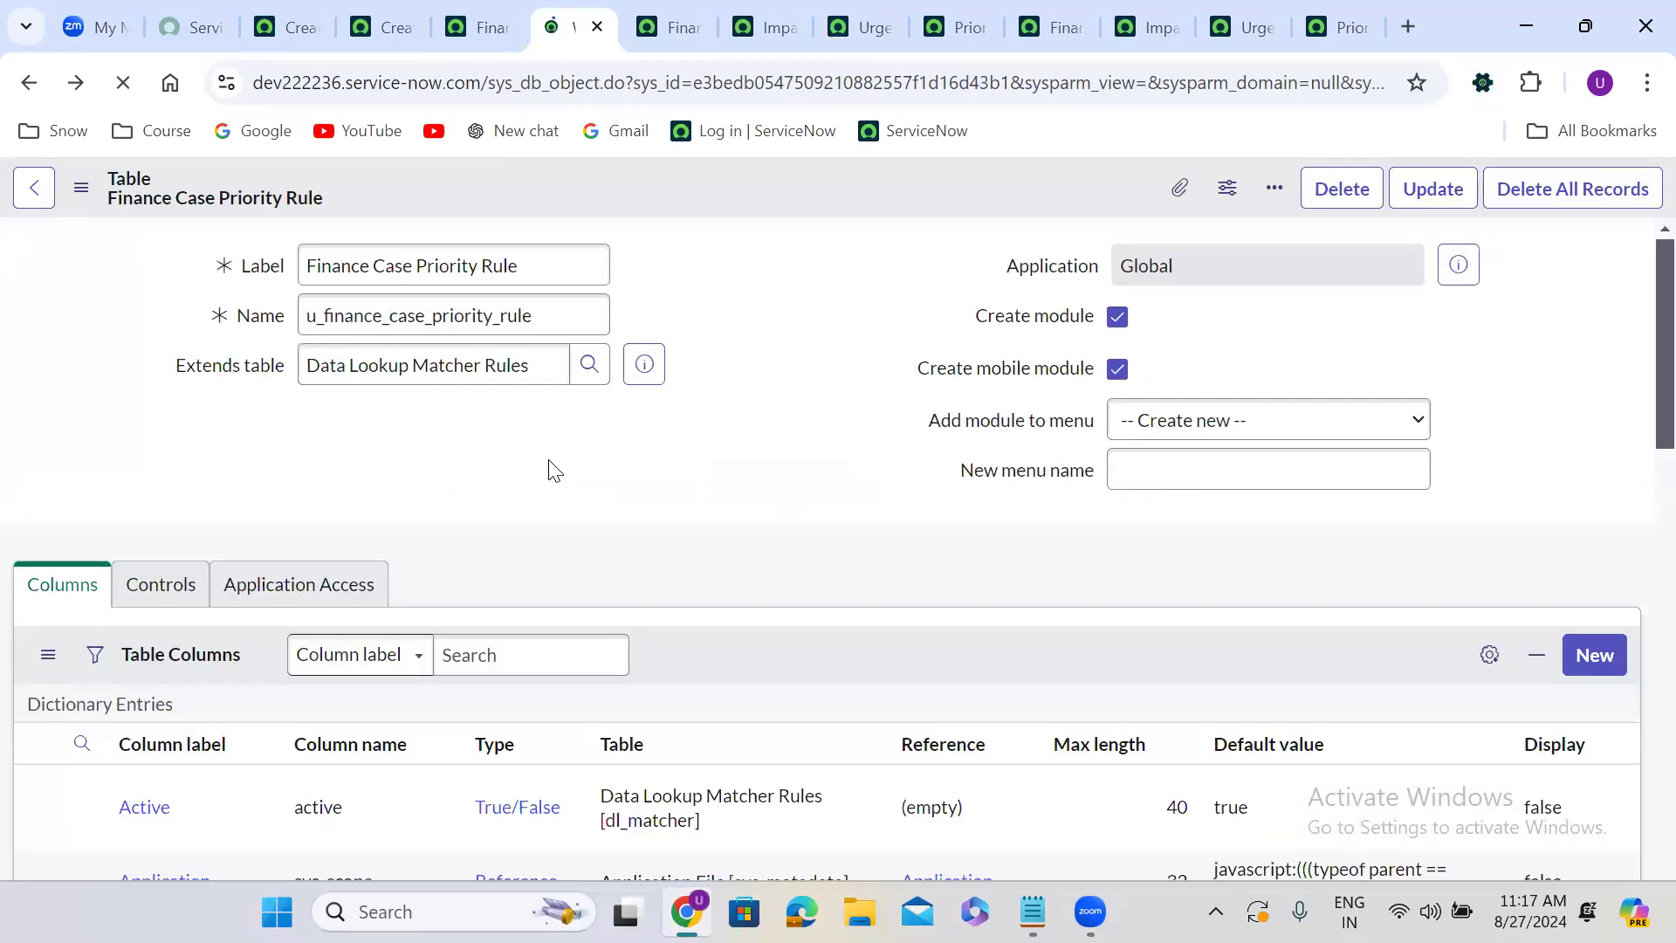
pyautogui.scroll(-7, 553, 471)
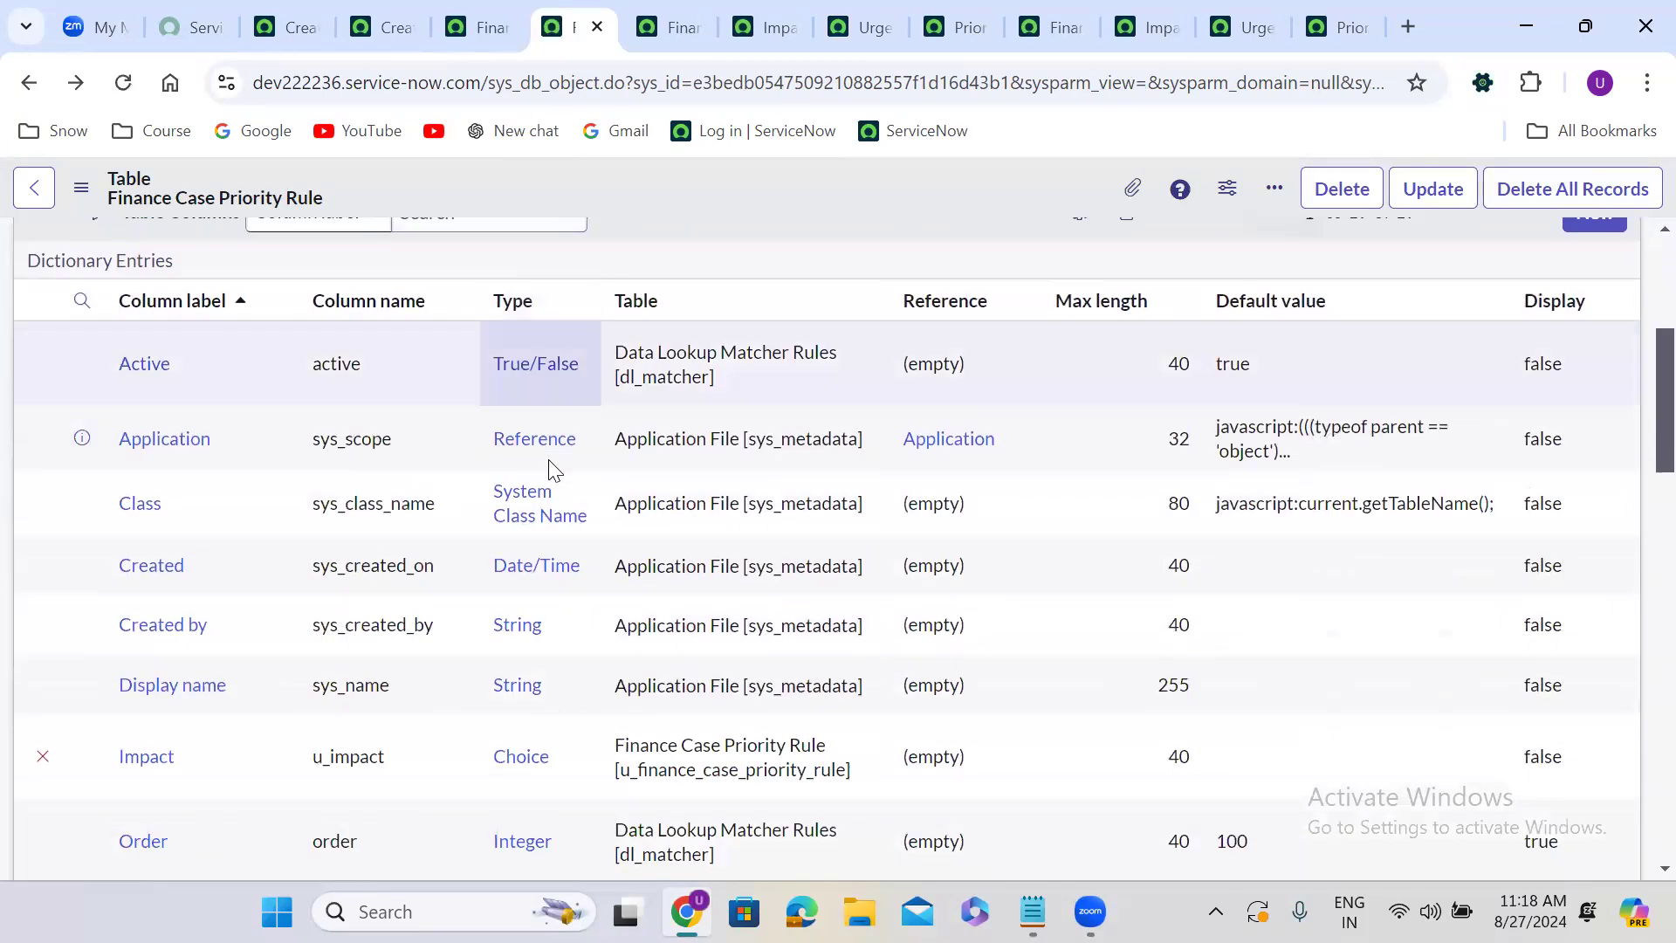
pyautogui.scroll(-10, 553, 471)
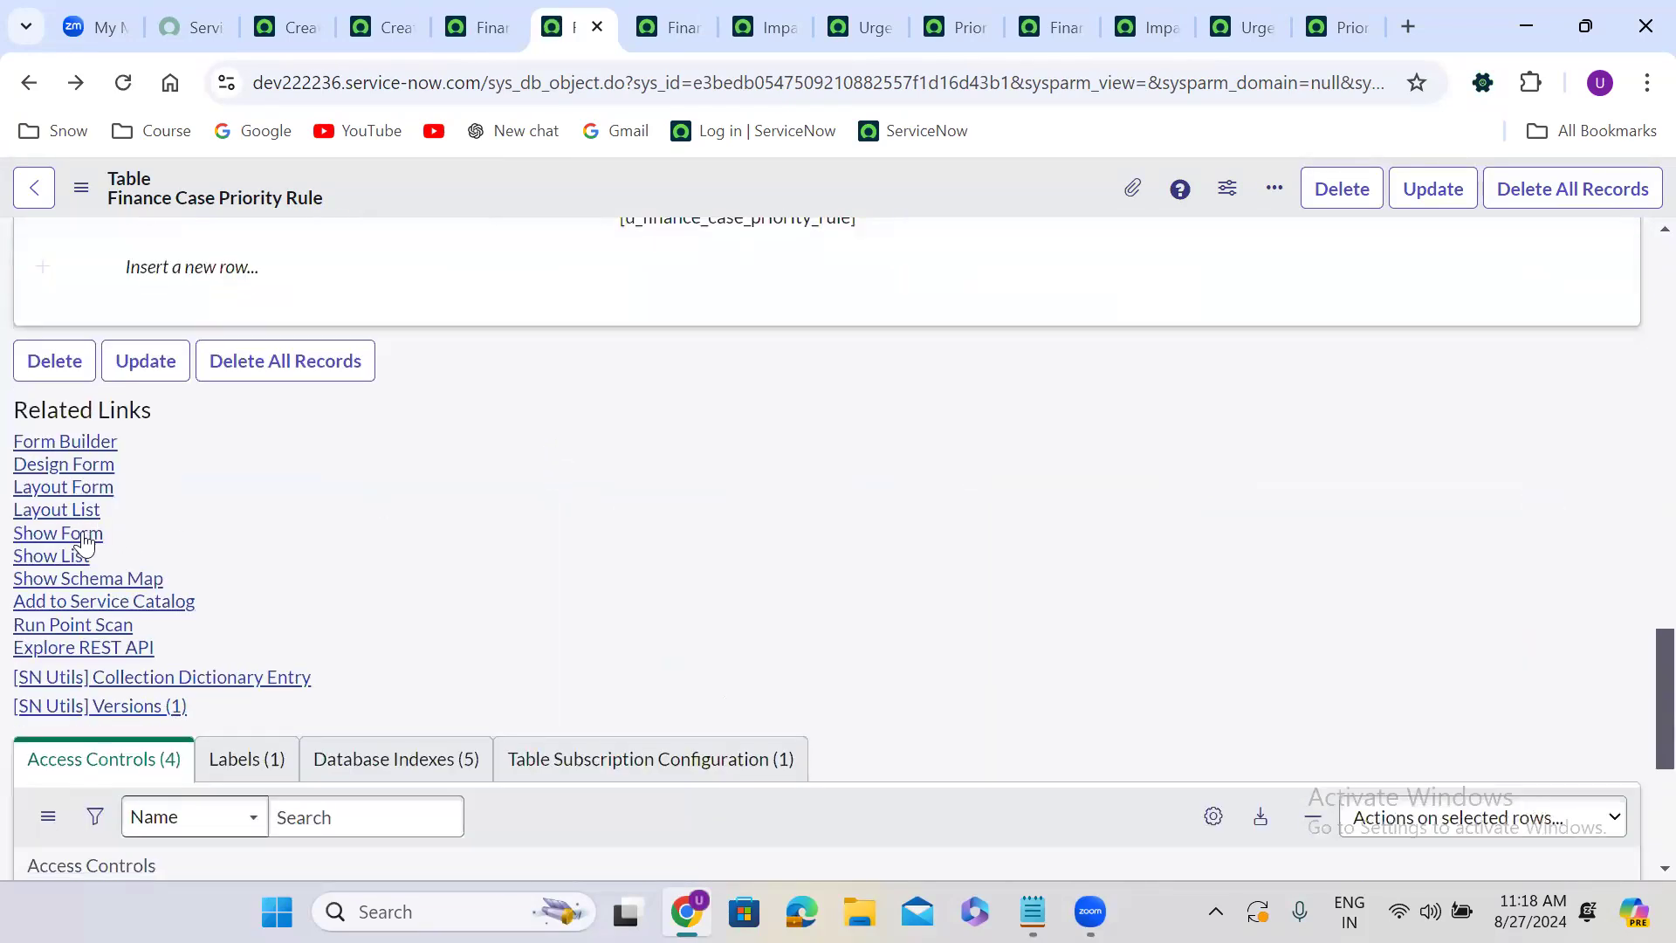
pyautogui.click(83, 535)
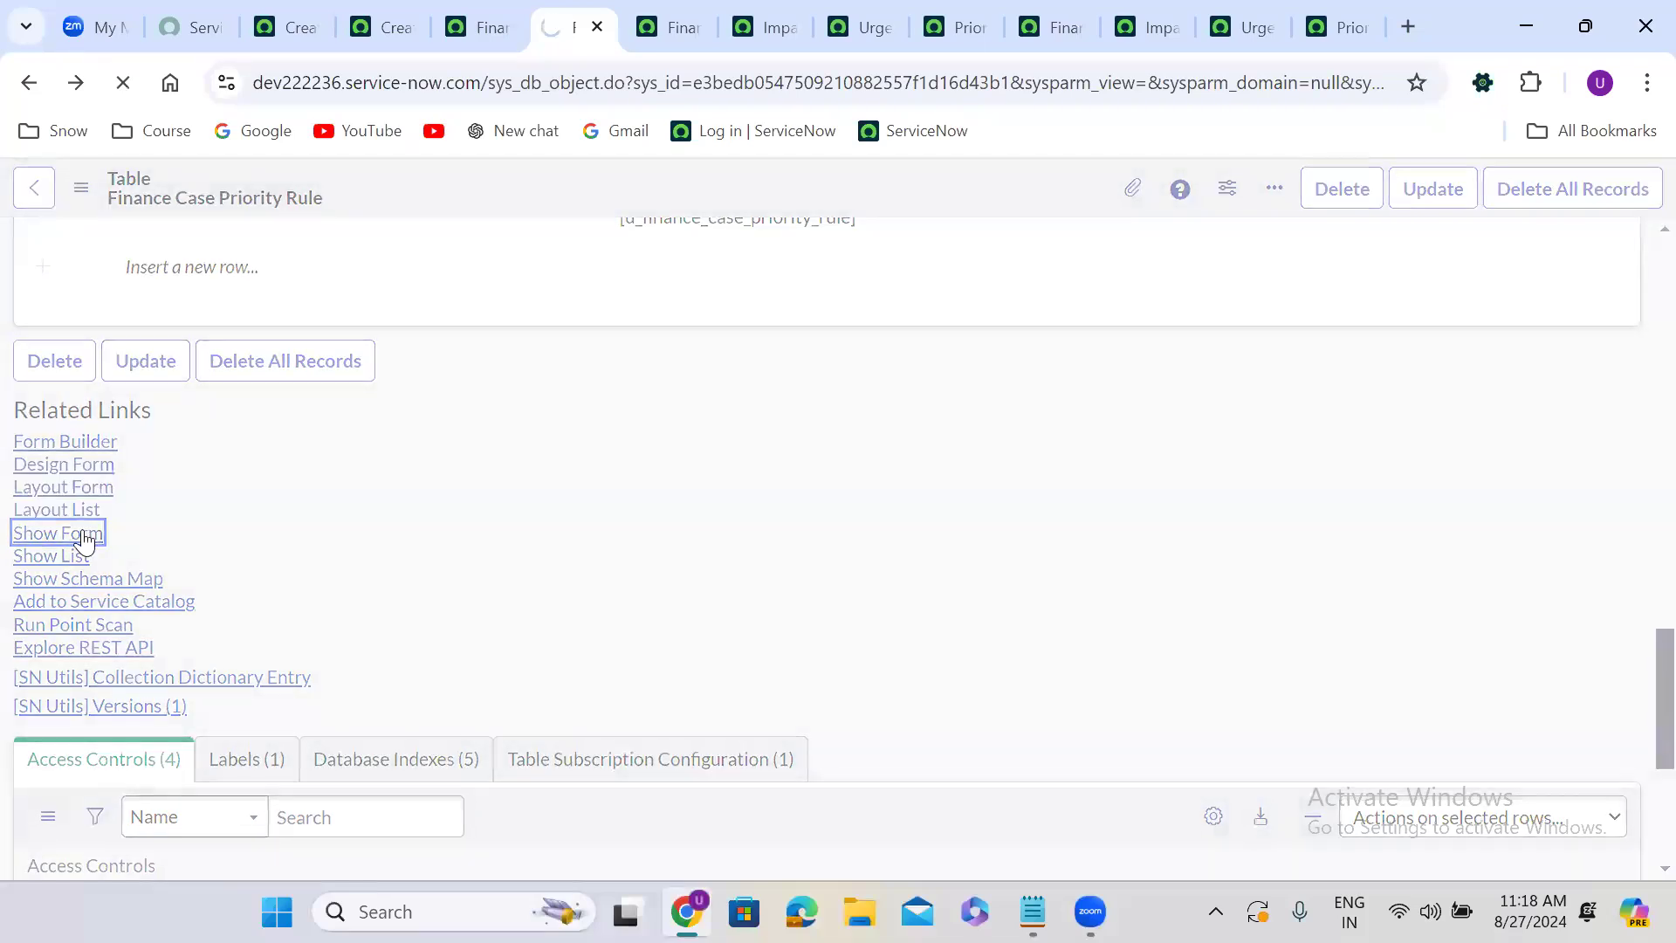
# Open the Impact, Urgency and Priority lists on the new Finance Case Priority Rule form to check their choices.
pyautogui.click(415, 267)
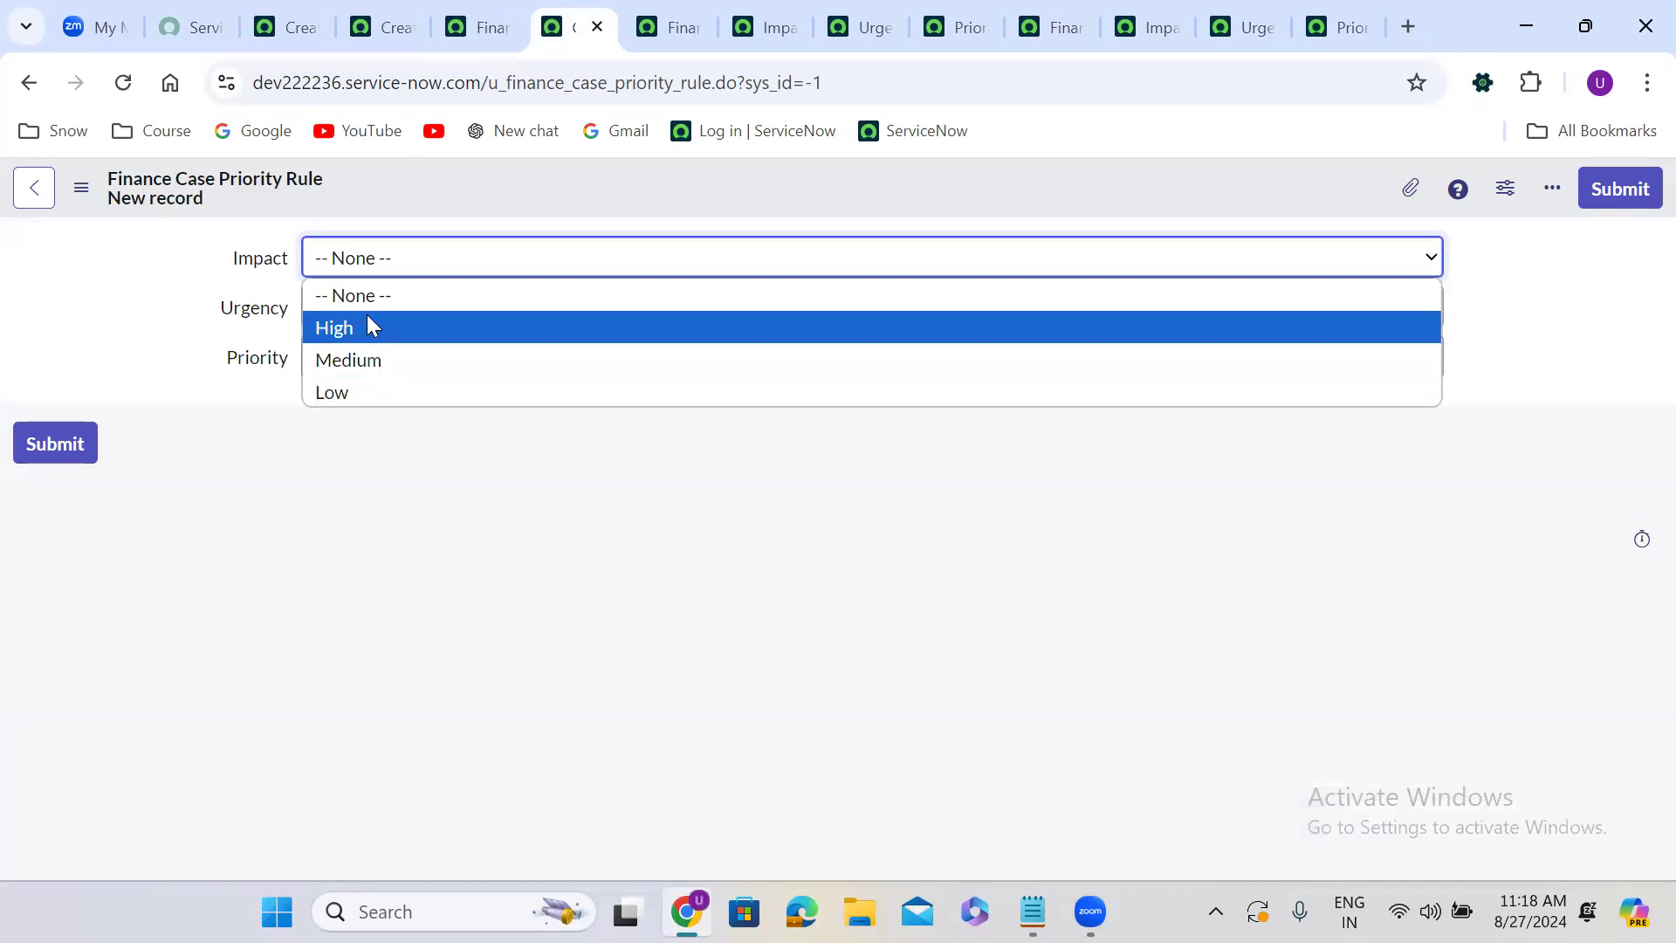
pyautogui.click(352, 469)
pyautogui.click(393, 307)
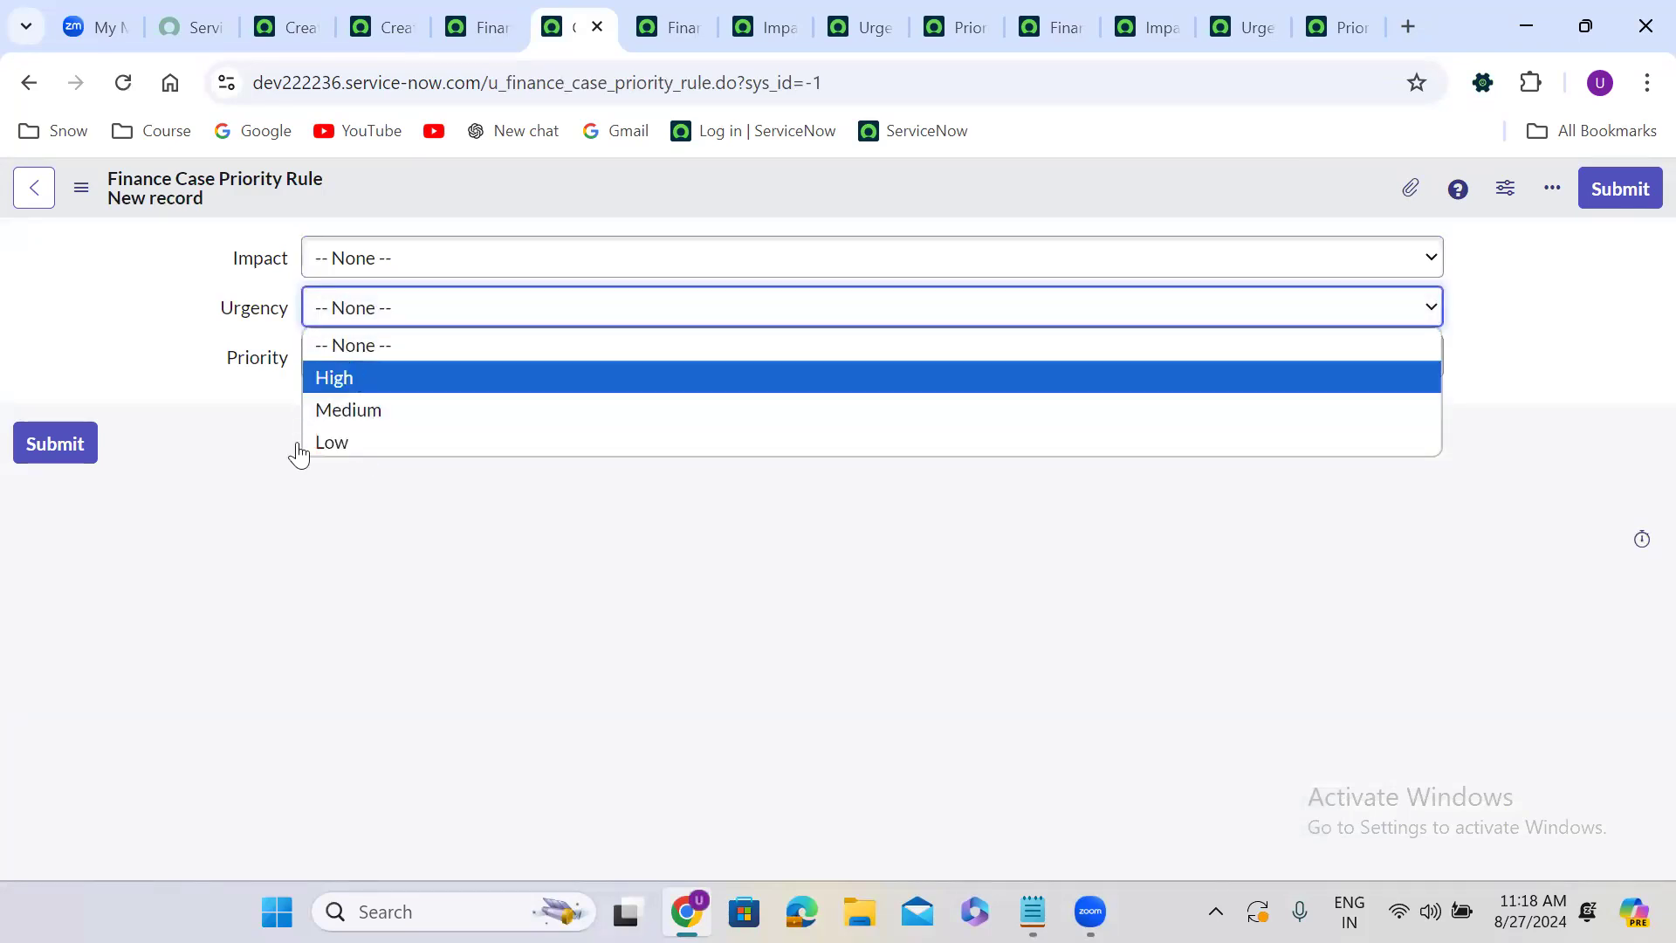
pyautogui.click(280, 489)
pyautogui.click(359, 358)
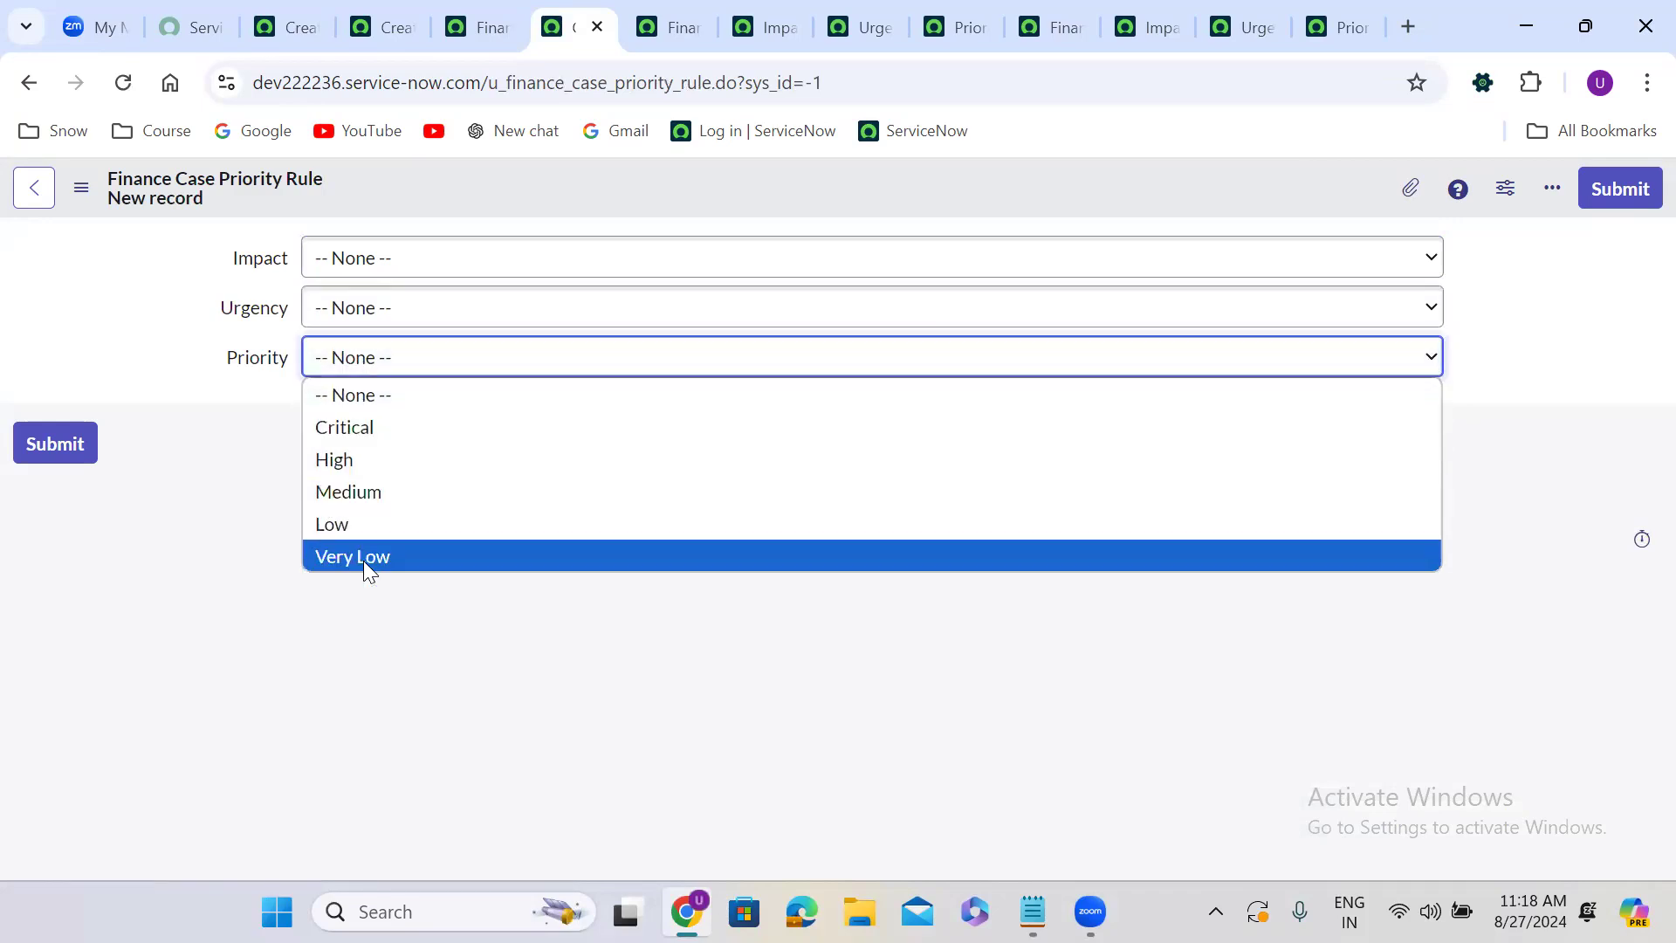
pyautogui.click(375, 617)
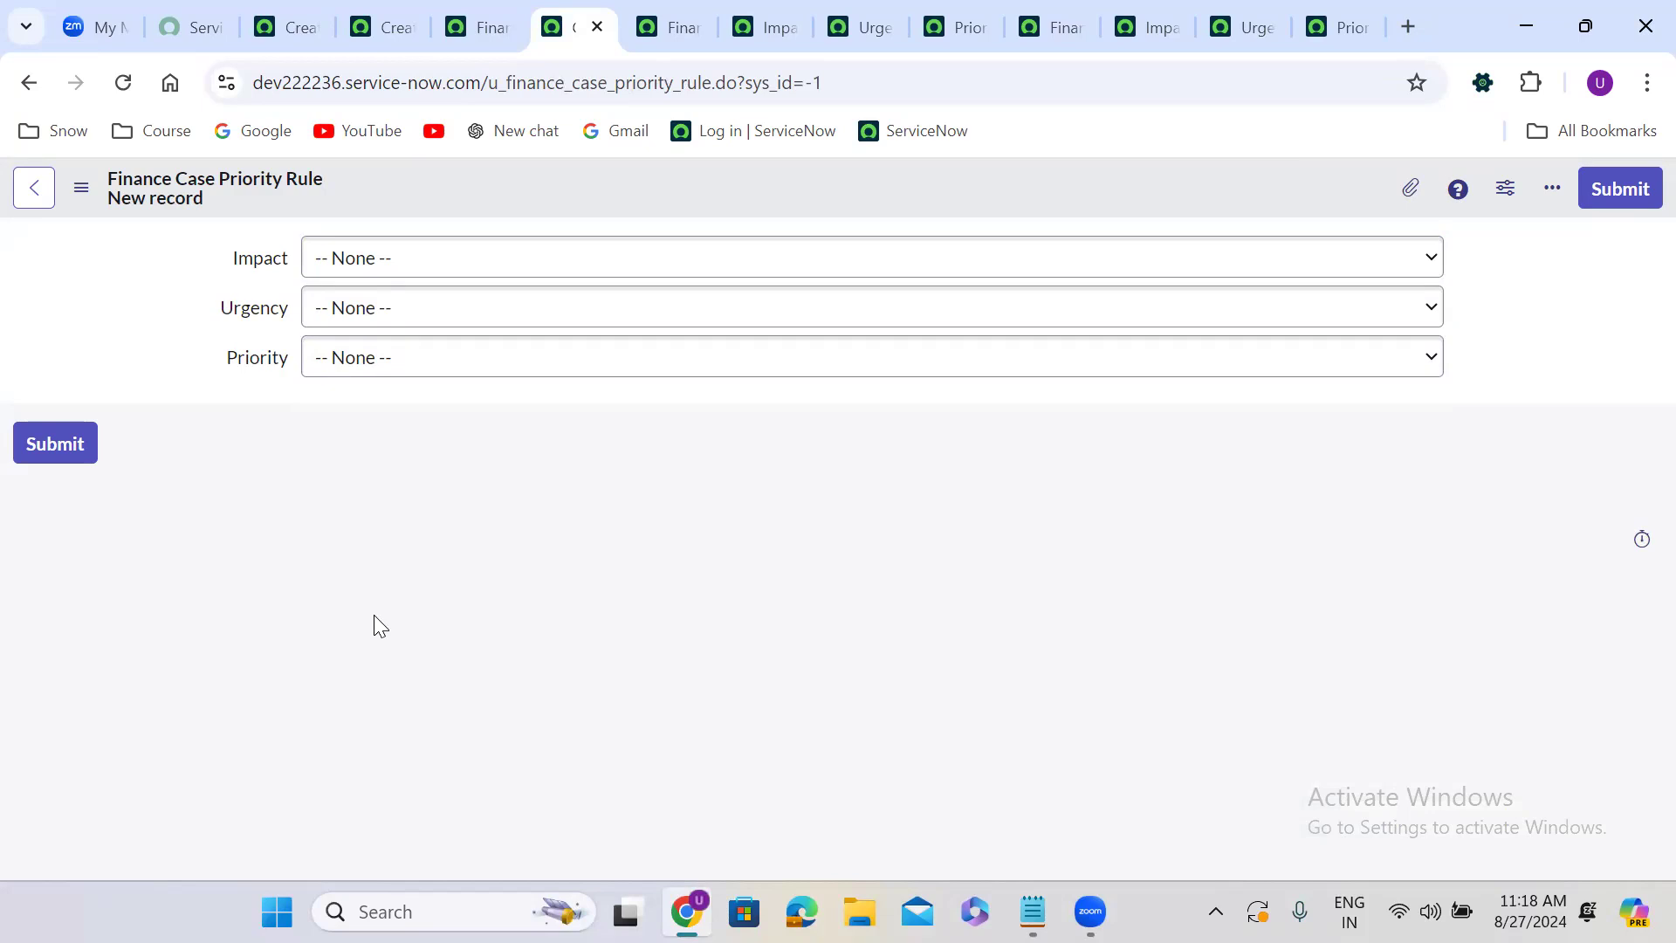
# Create a priority rule with Impact High, Urgency High and Priority Critical, and save it.
pyautogui.click(391, 272)
pyautogui.click(379, 326)
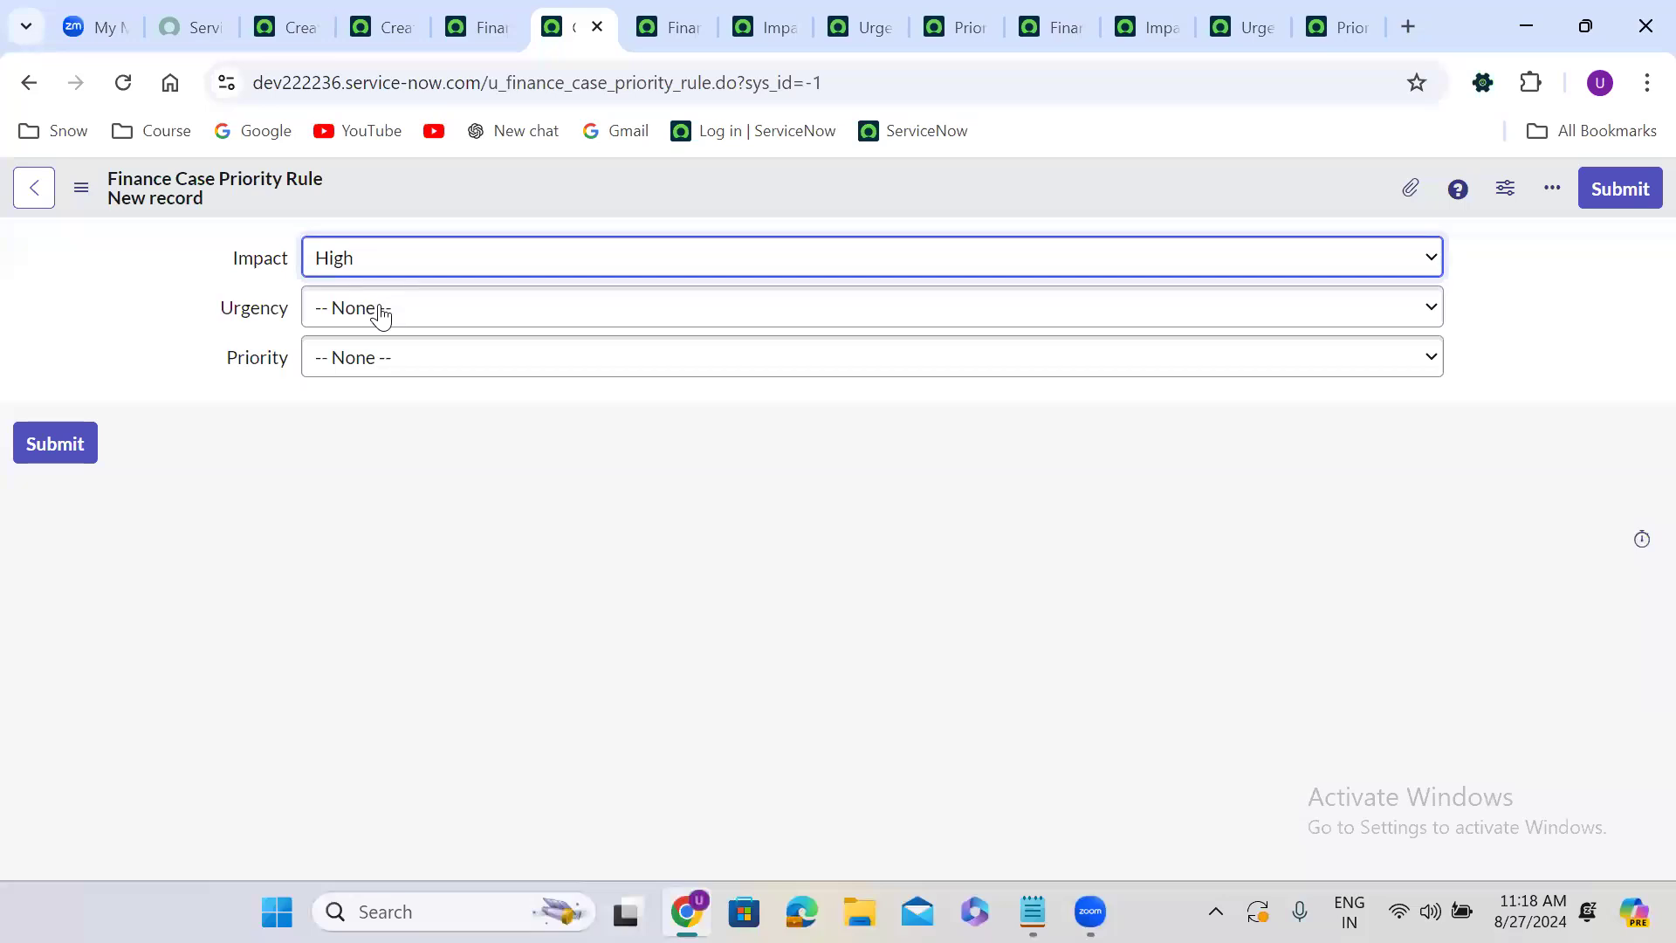
pyautogui.click(378, 316)
pyautogui.click(375, 377)
pyautogui.click(423, 359)
pyautogui.click(384, 428)
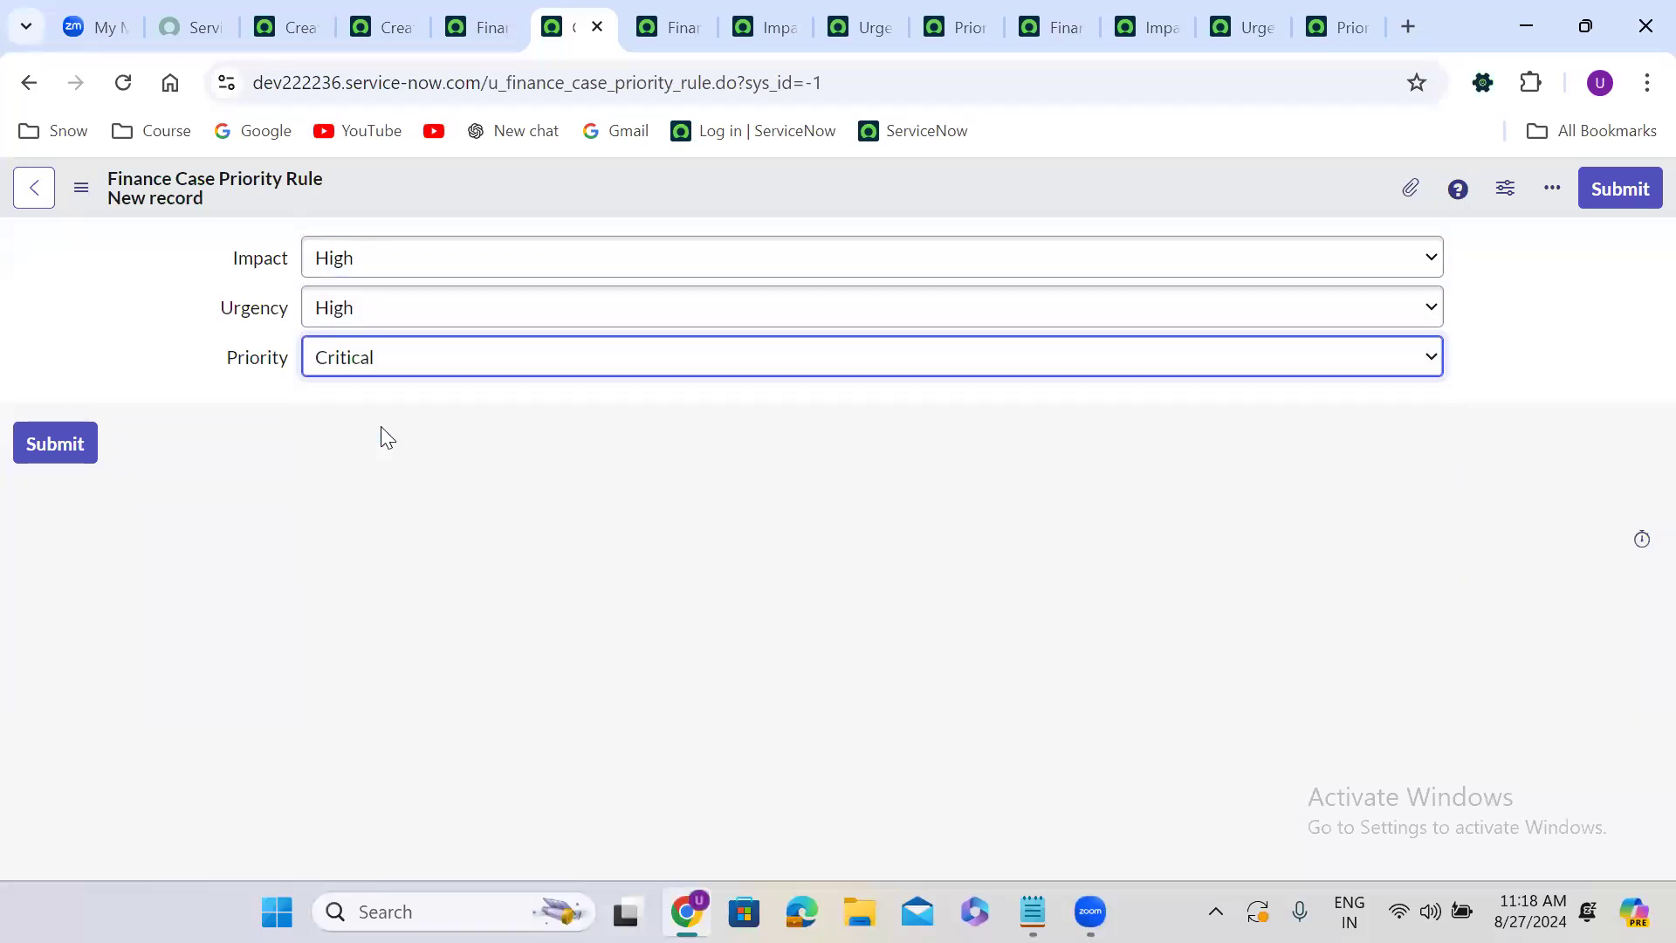
pyautogui.rightClick(731, 179)
pyautogui.click(789, 202)
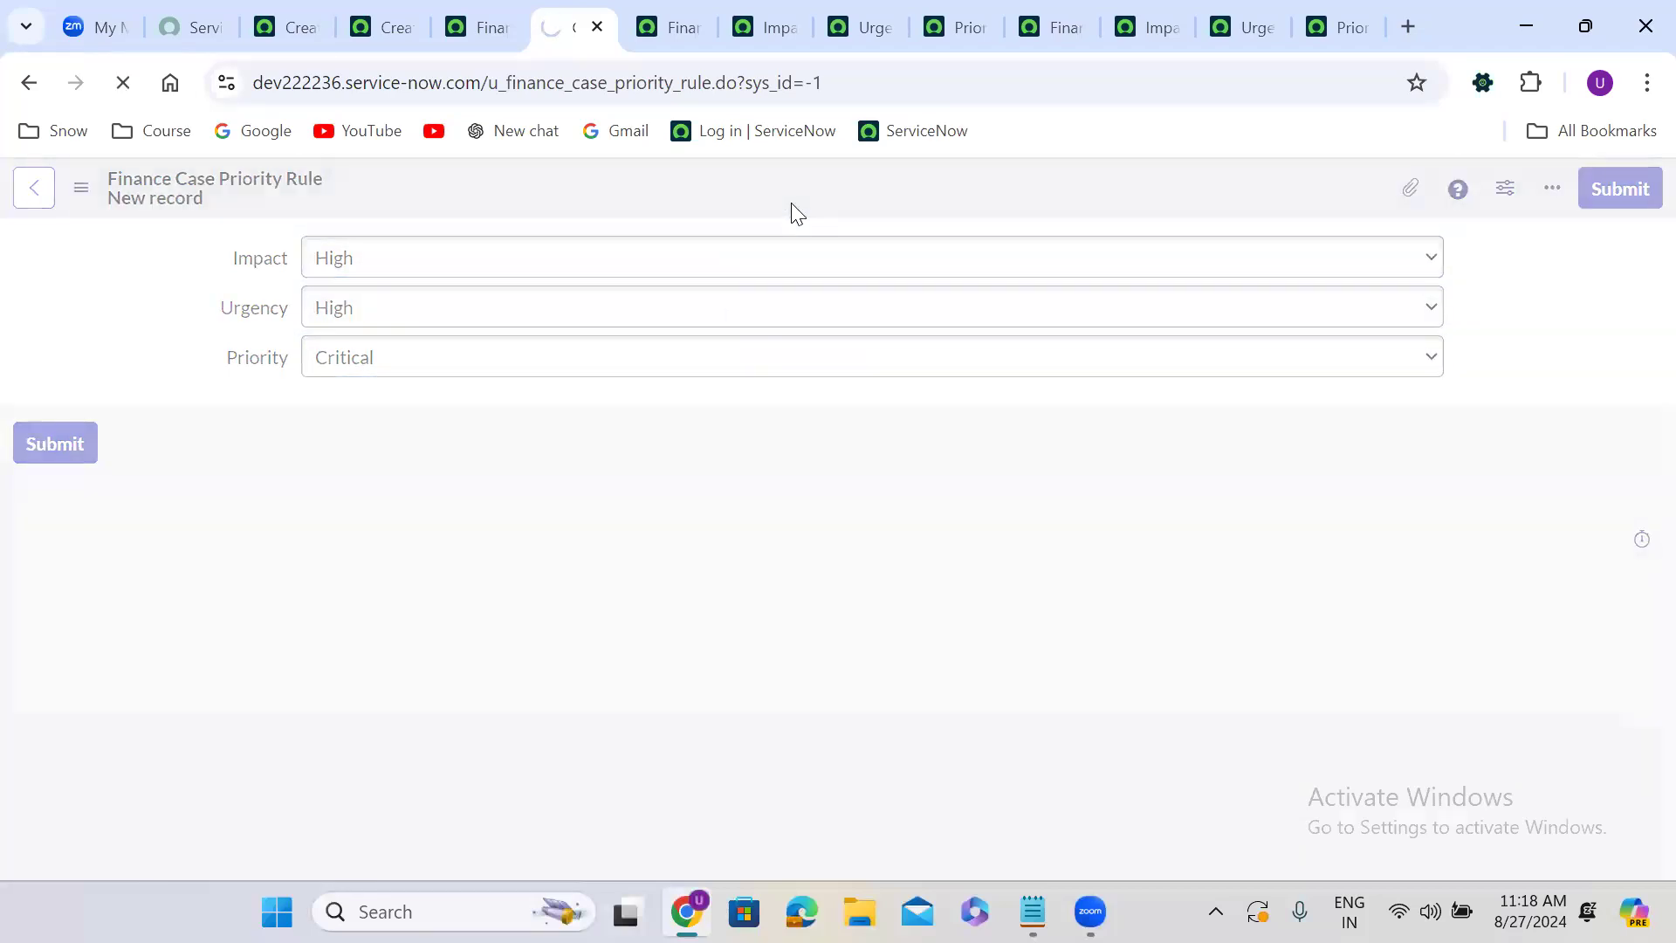
# Change Urgency to Medium and Priority to High, and insert it as a new rule record.
pyautogui.click(394, 314)
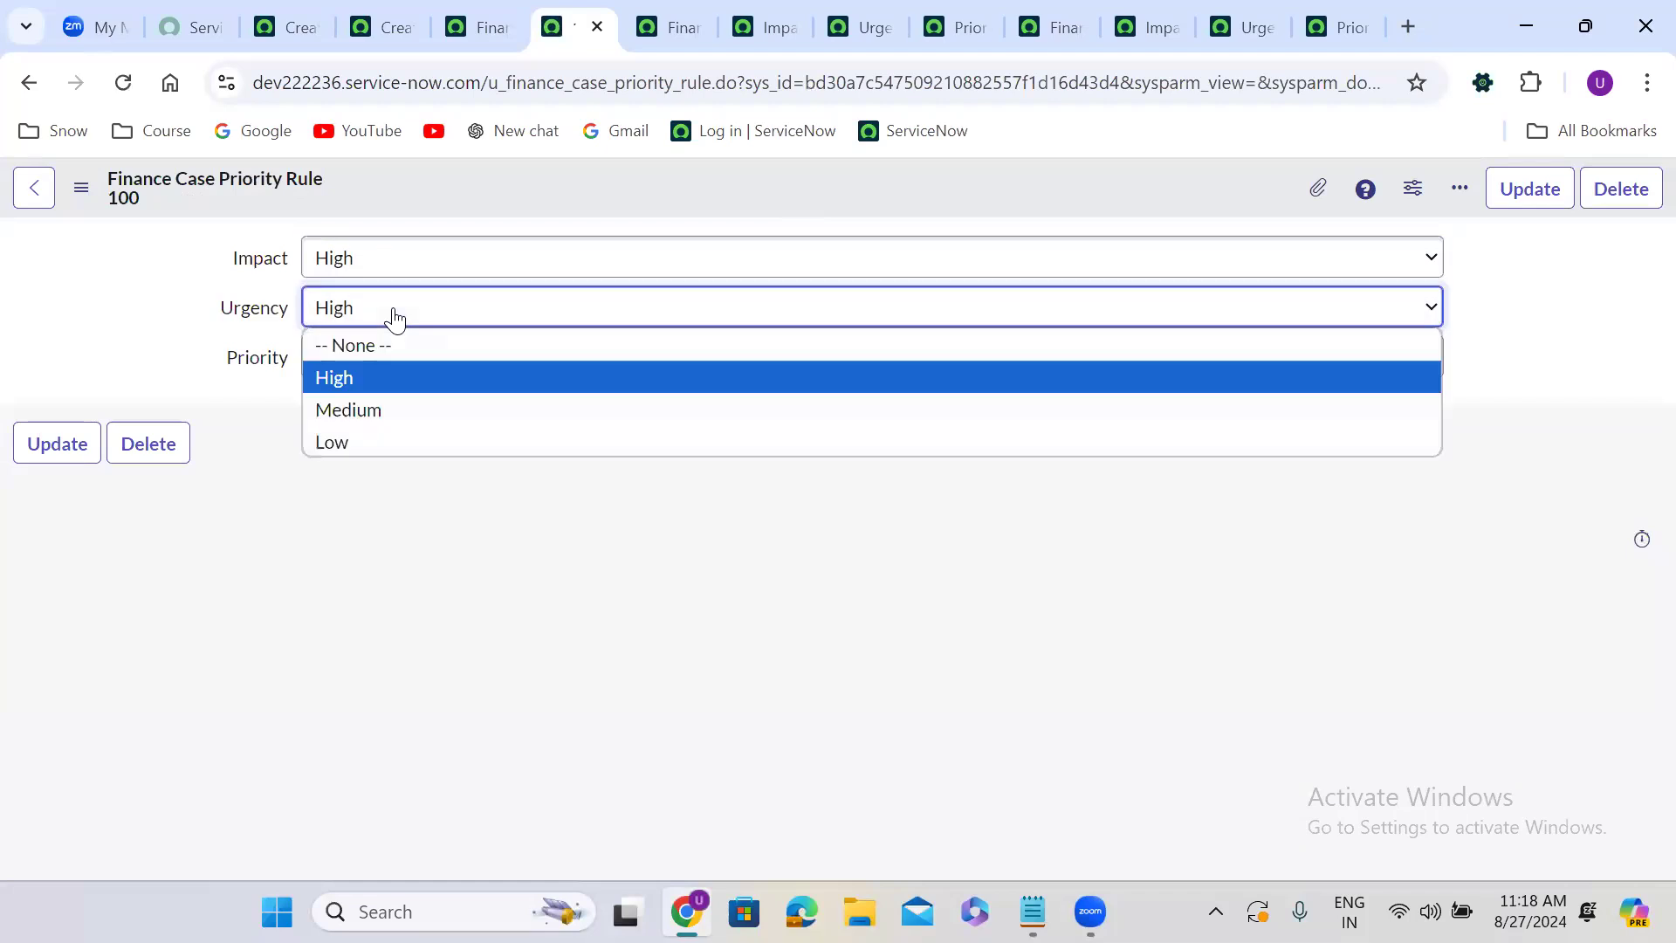
pyautogui.click(384, 409)
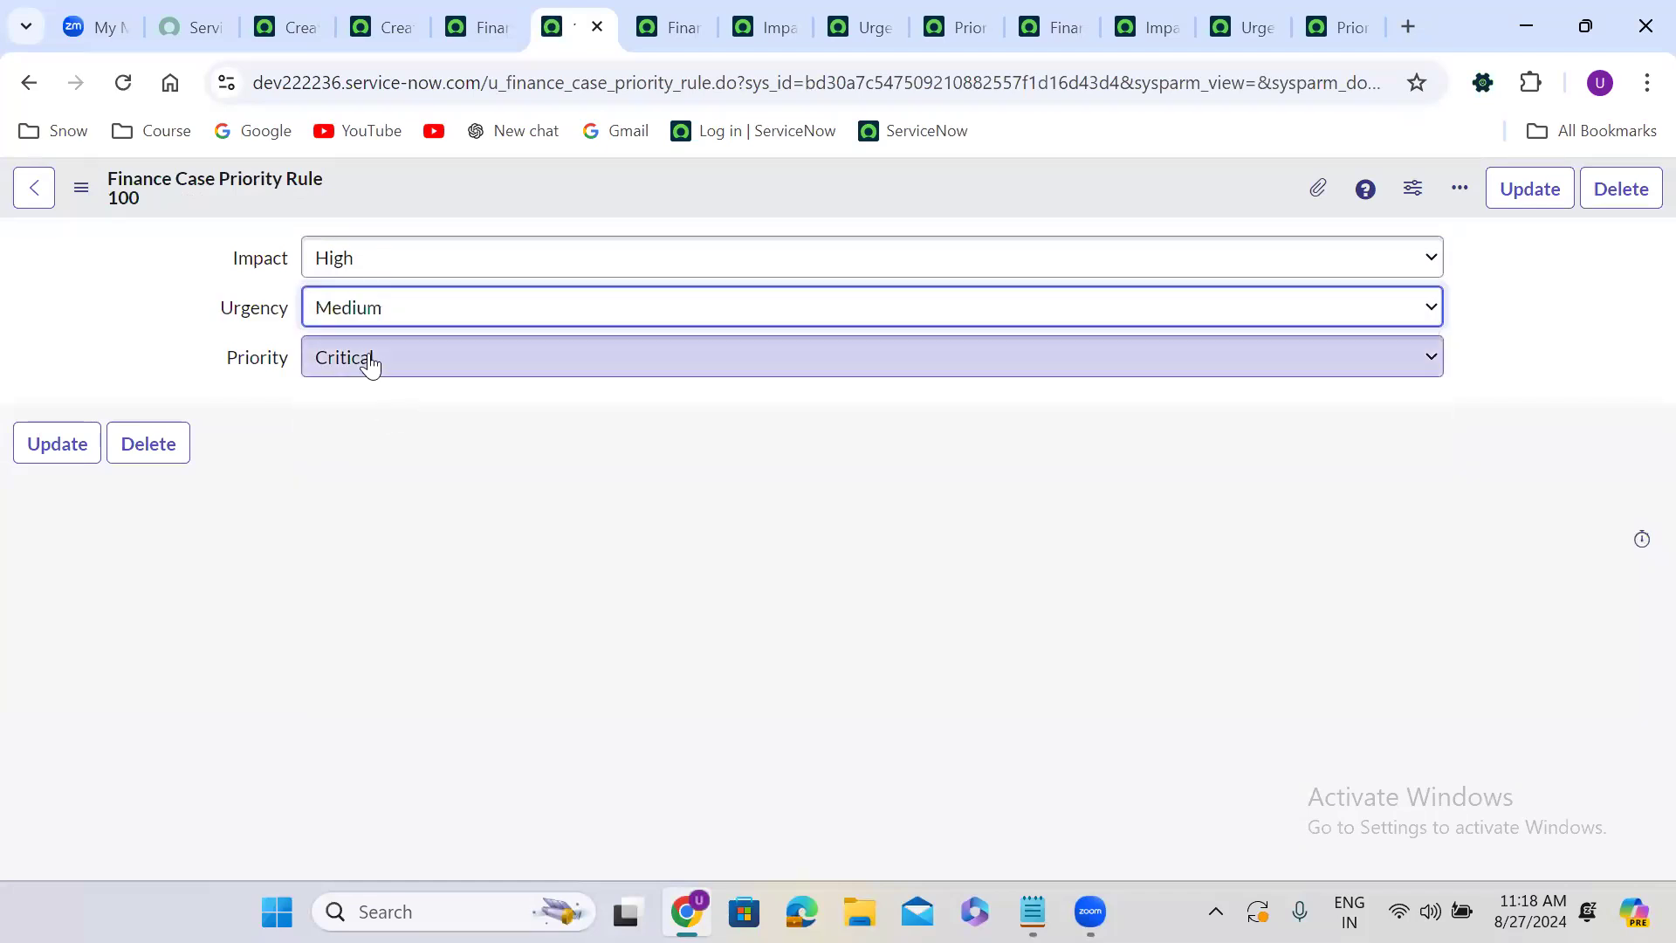
pyautogui.click(371, 365)
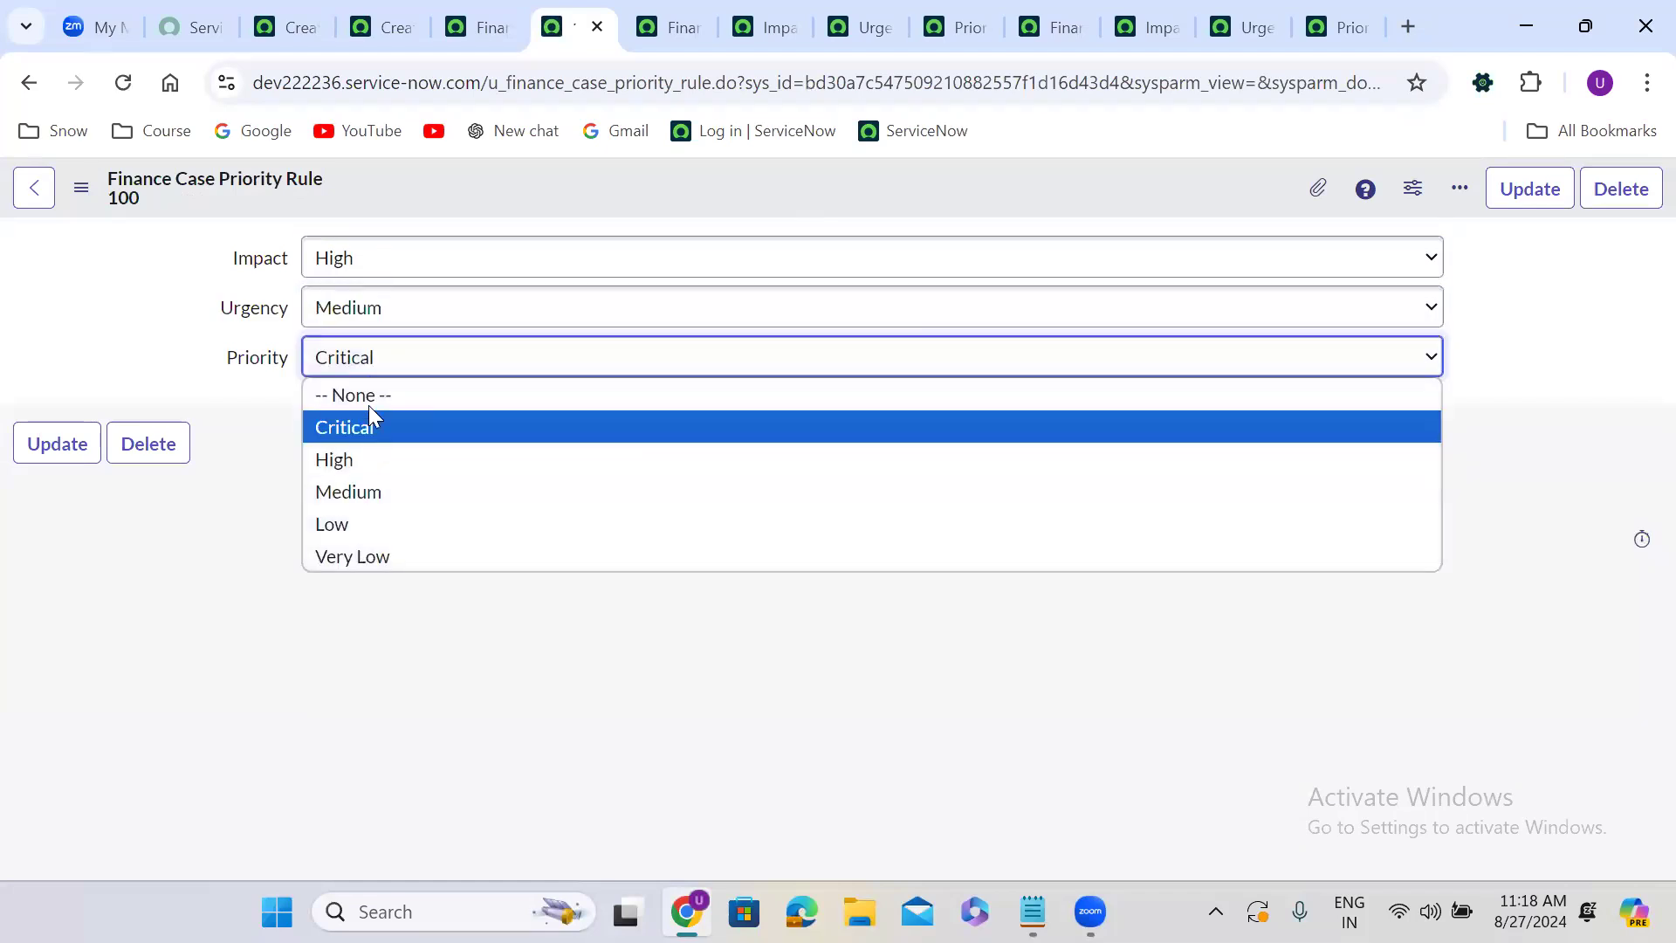
pyautogui.click(369, 459)
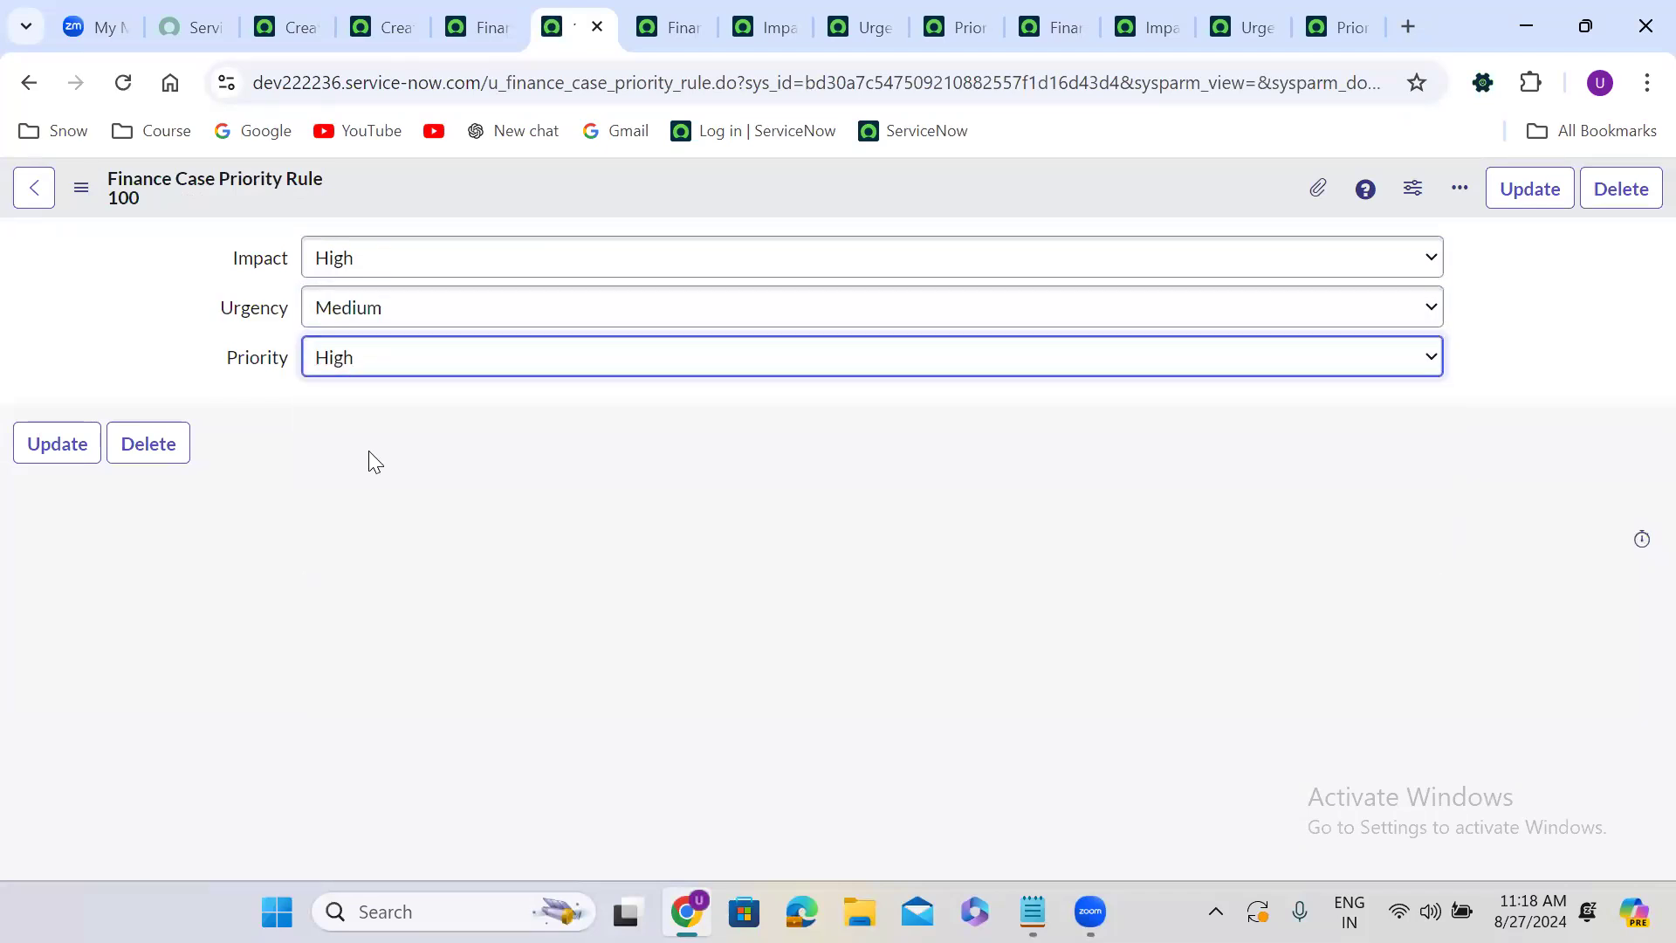
pyautogui.rightClick(651, 178)
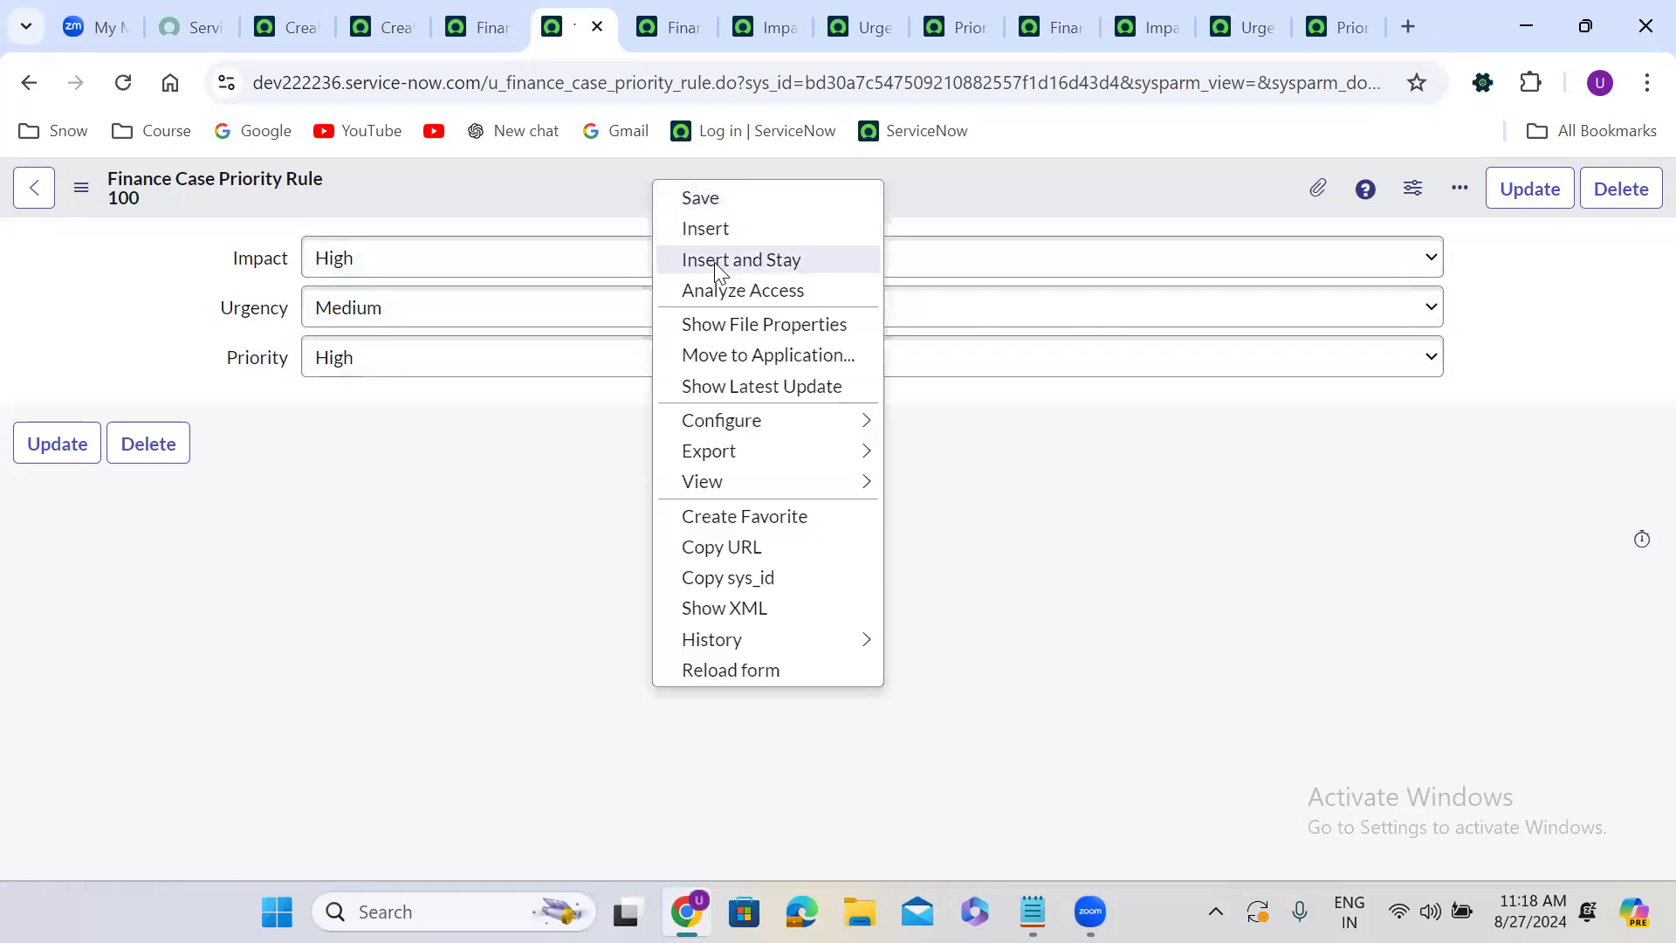
pyautogui.click(714, 261)
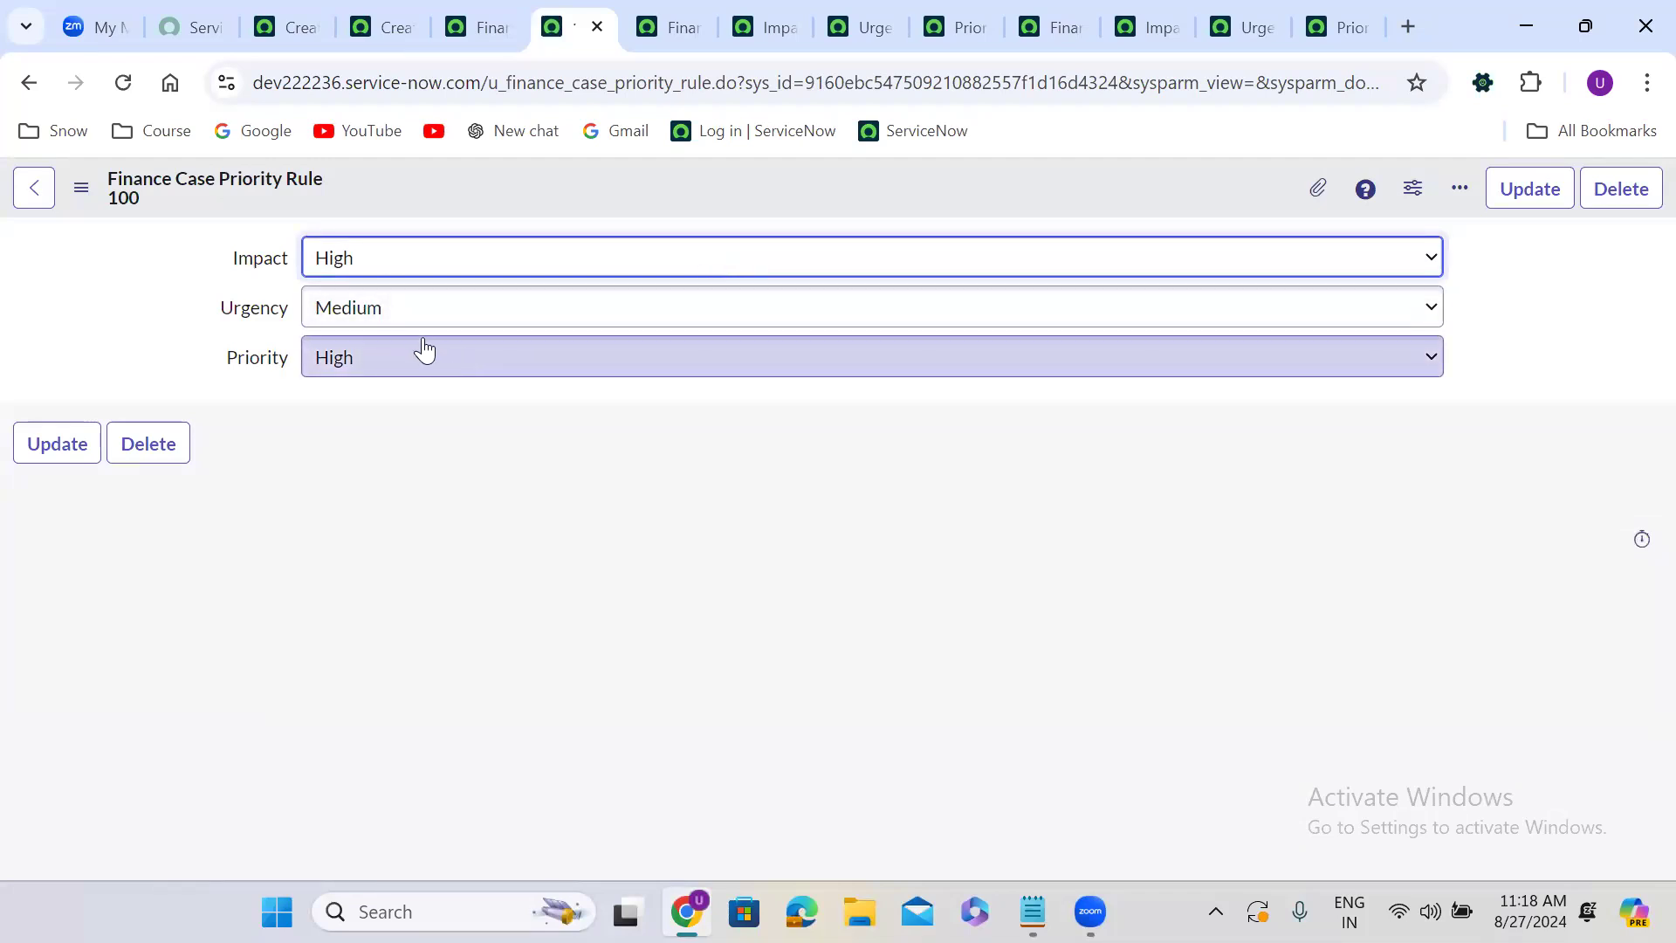
# Change Urgency to Low and Priority to Medium, and insert it as a new rule record.
pyautogui.click(393, 323)
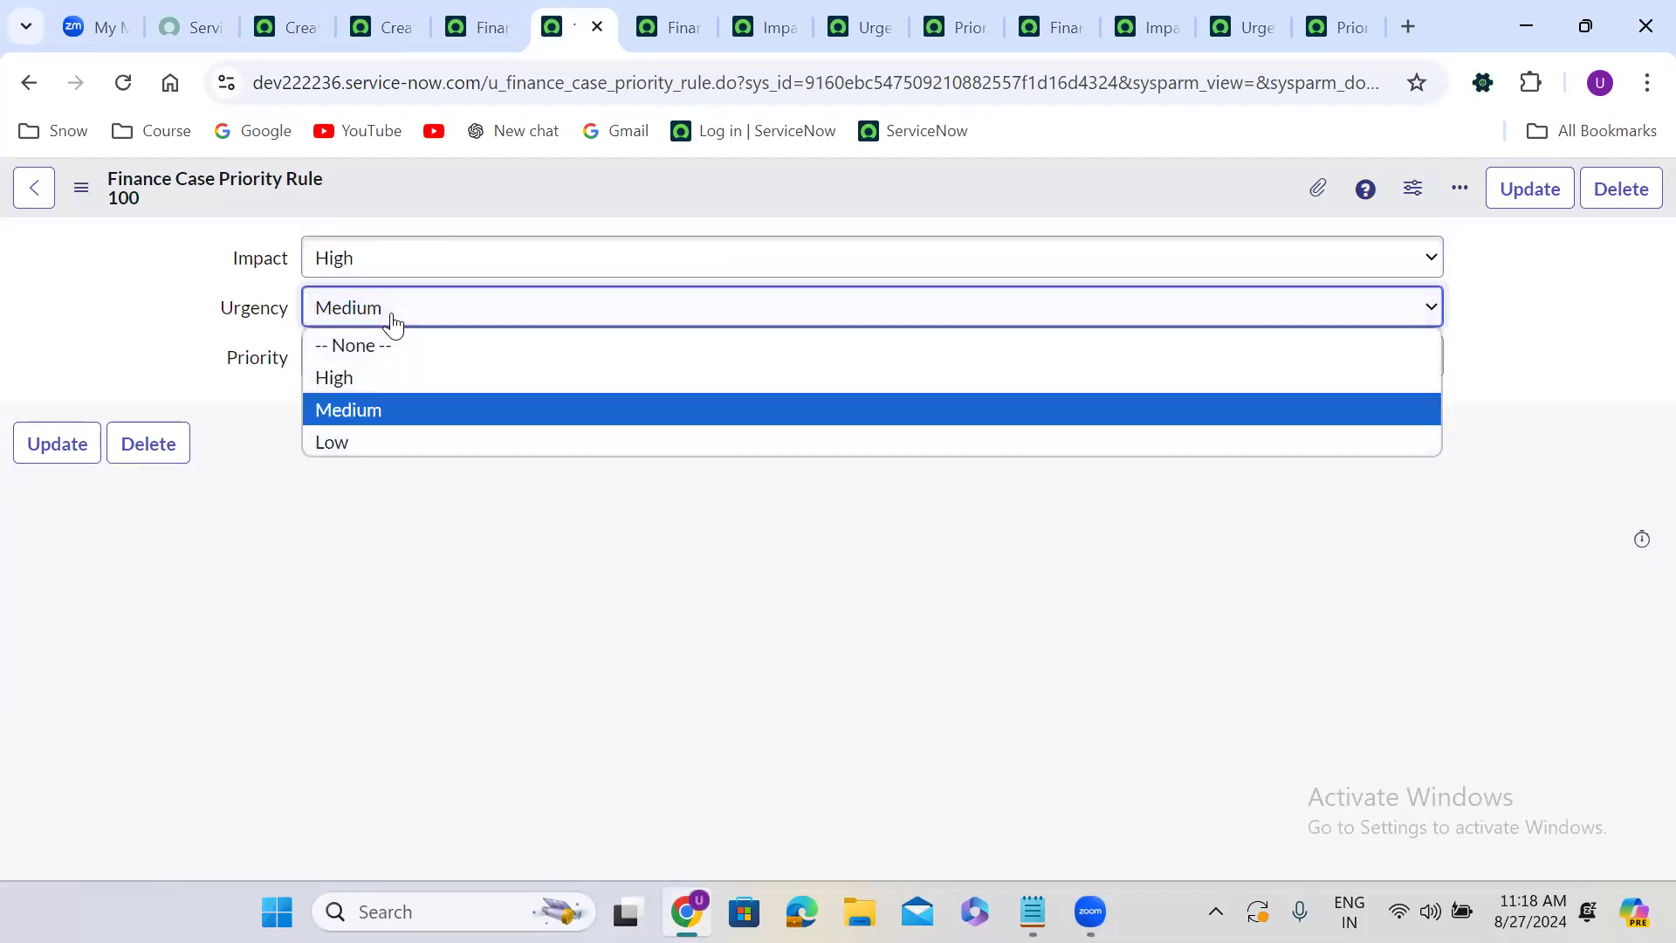
pyautogui.click(379, 436)
pyautogui.click(366, 365)
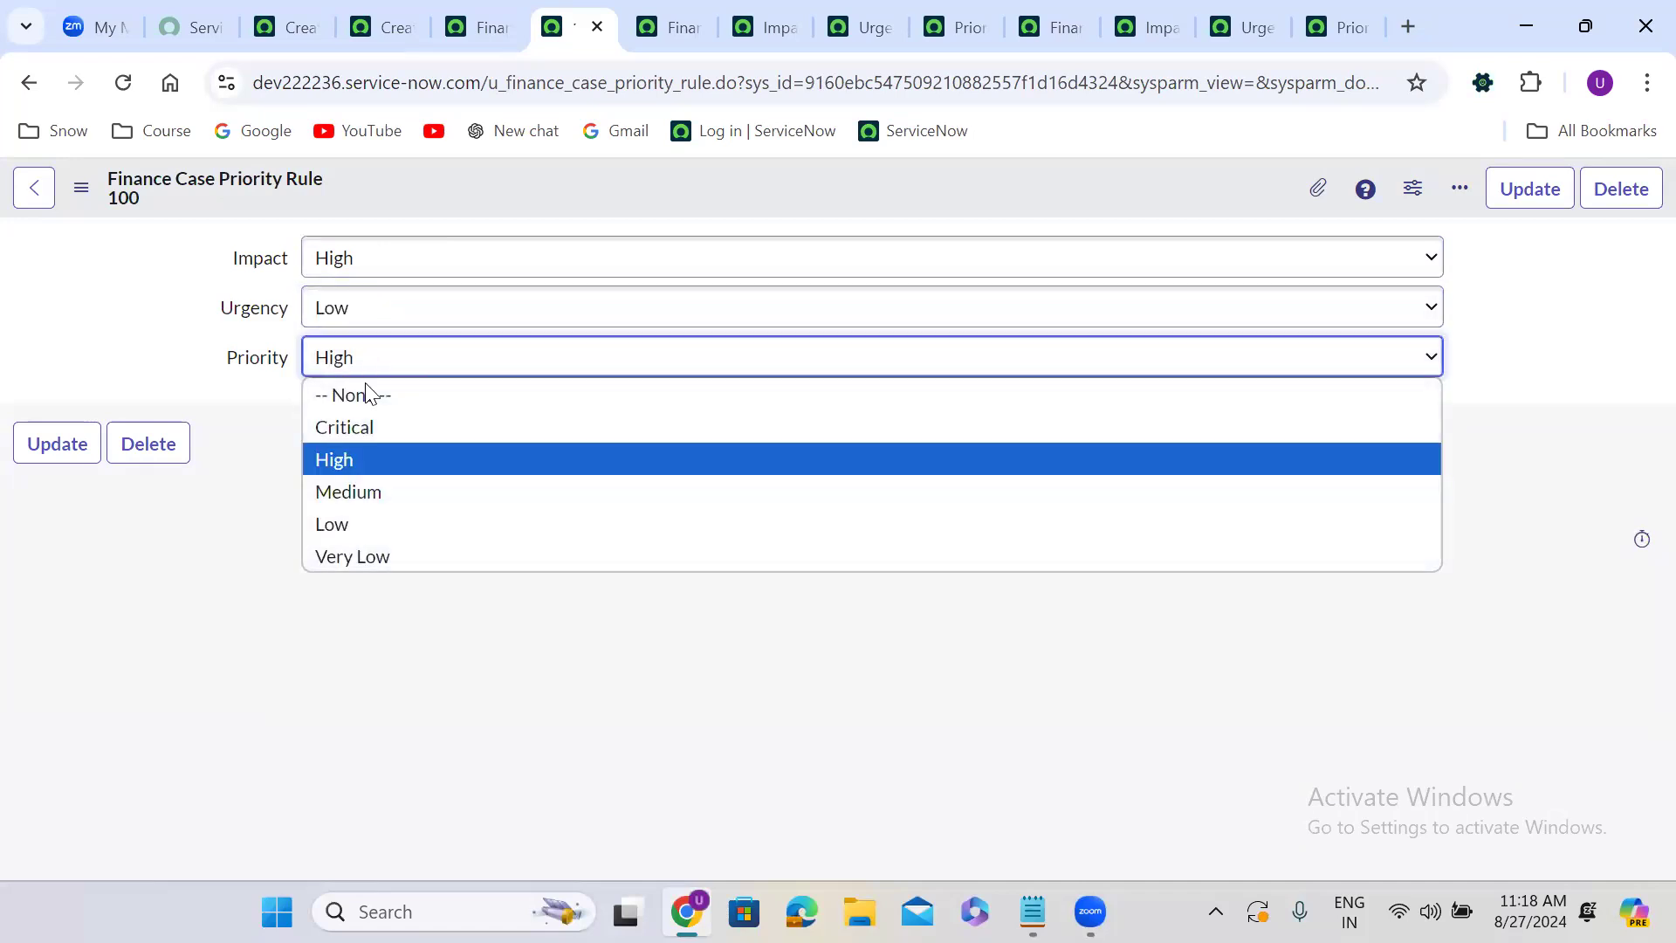
pyautogui.click(370, 489)
pyautogui.rightClick(629, 173)
pyautogui.click(710, 253)
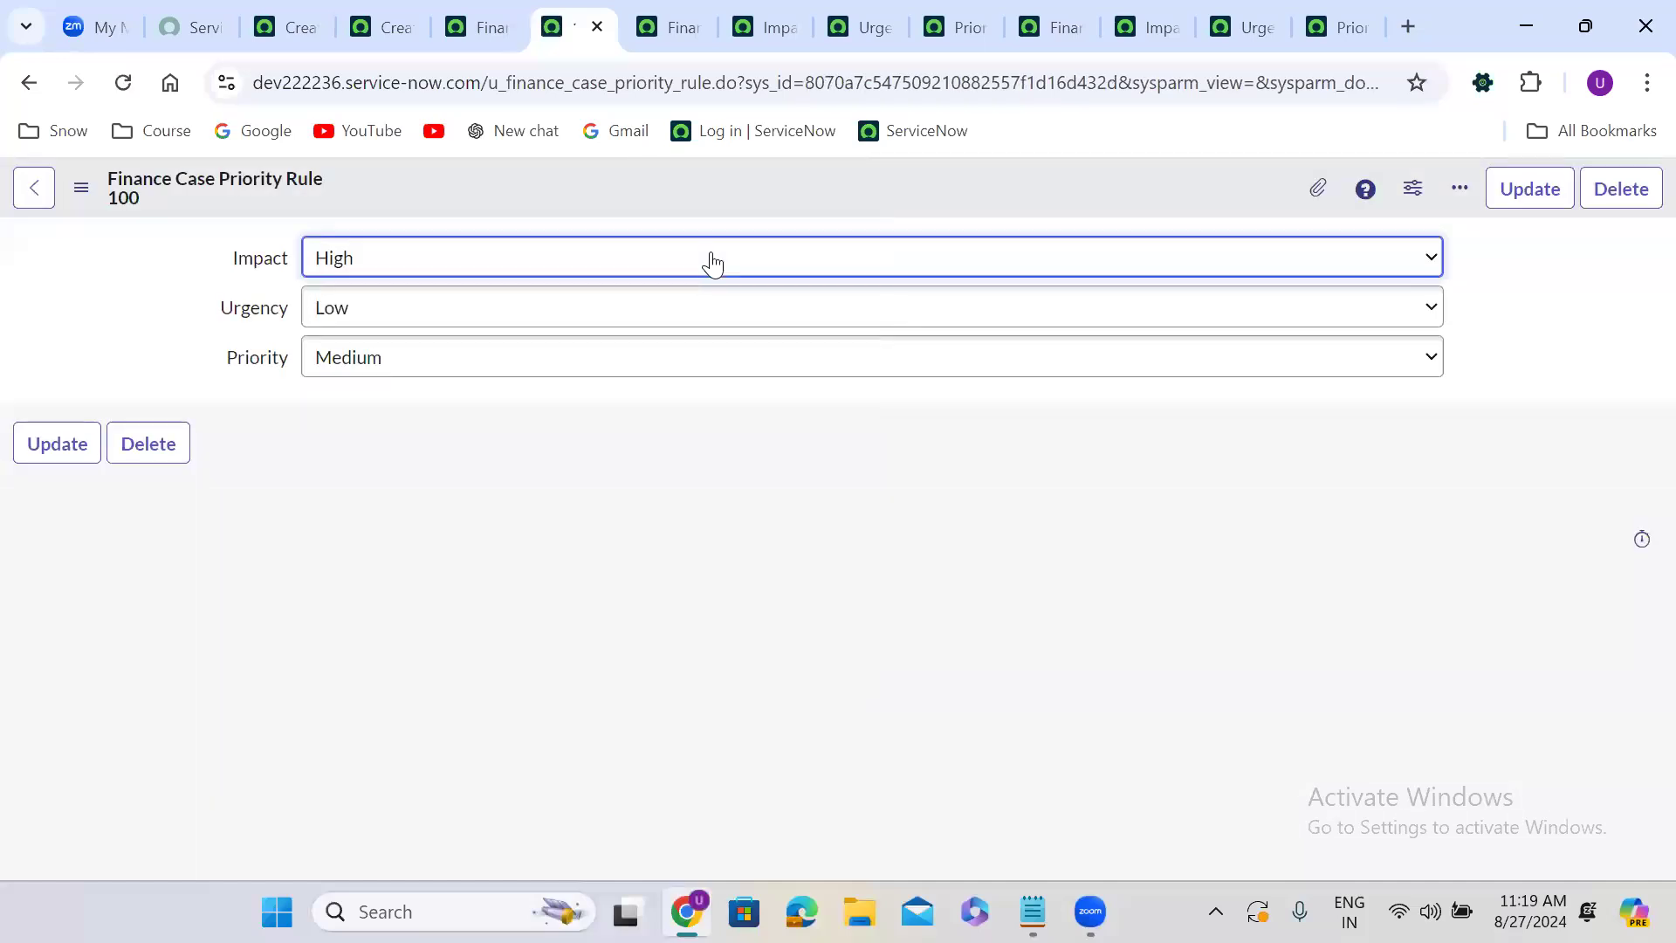
# Set Impact to Medium, Urgency to High and Priority to High, and insert it as a new rule record.
pyautogui.click(352, 275)
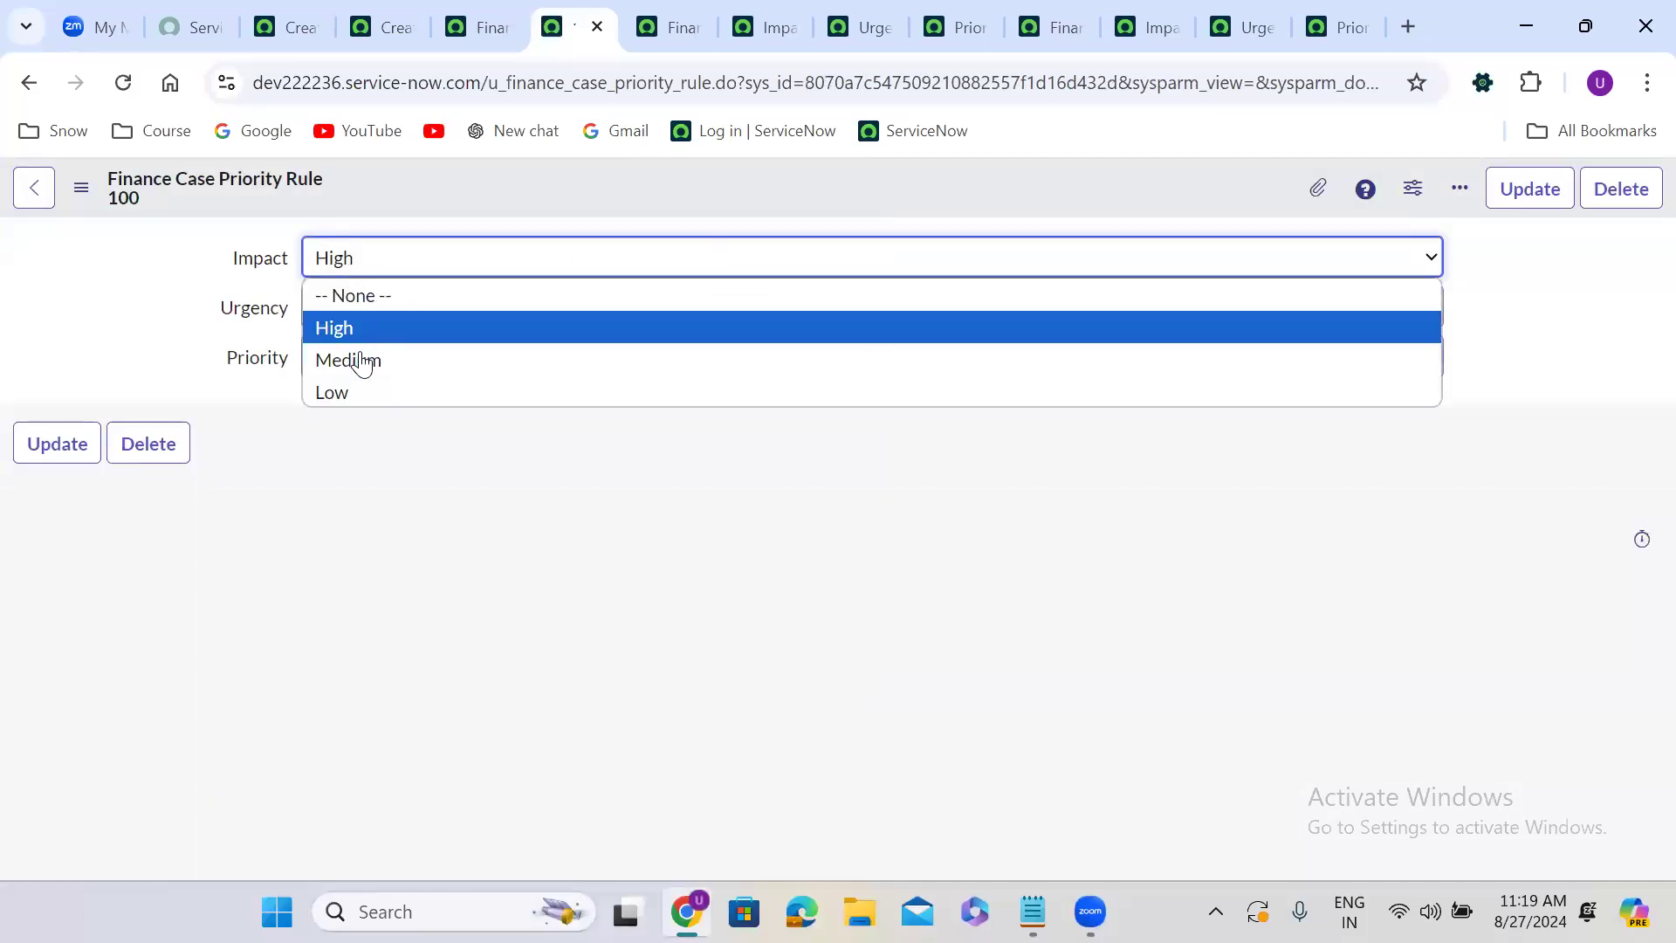
pyautogui.click(359, 356)
pyautogui.click(365, 321)
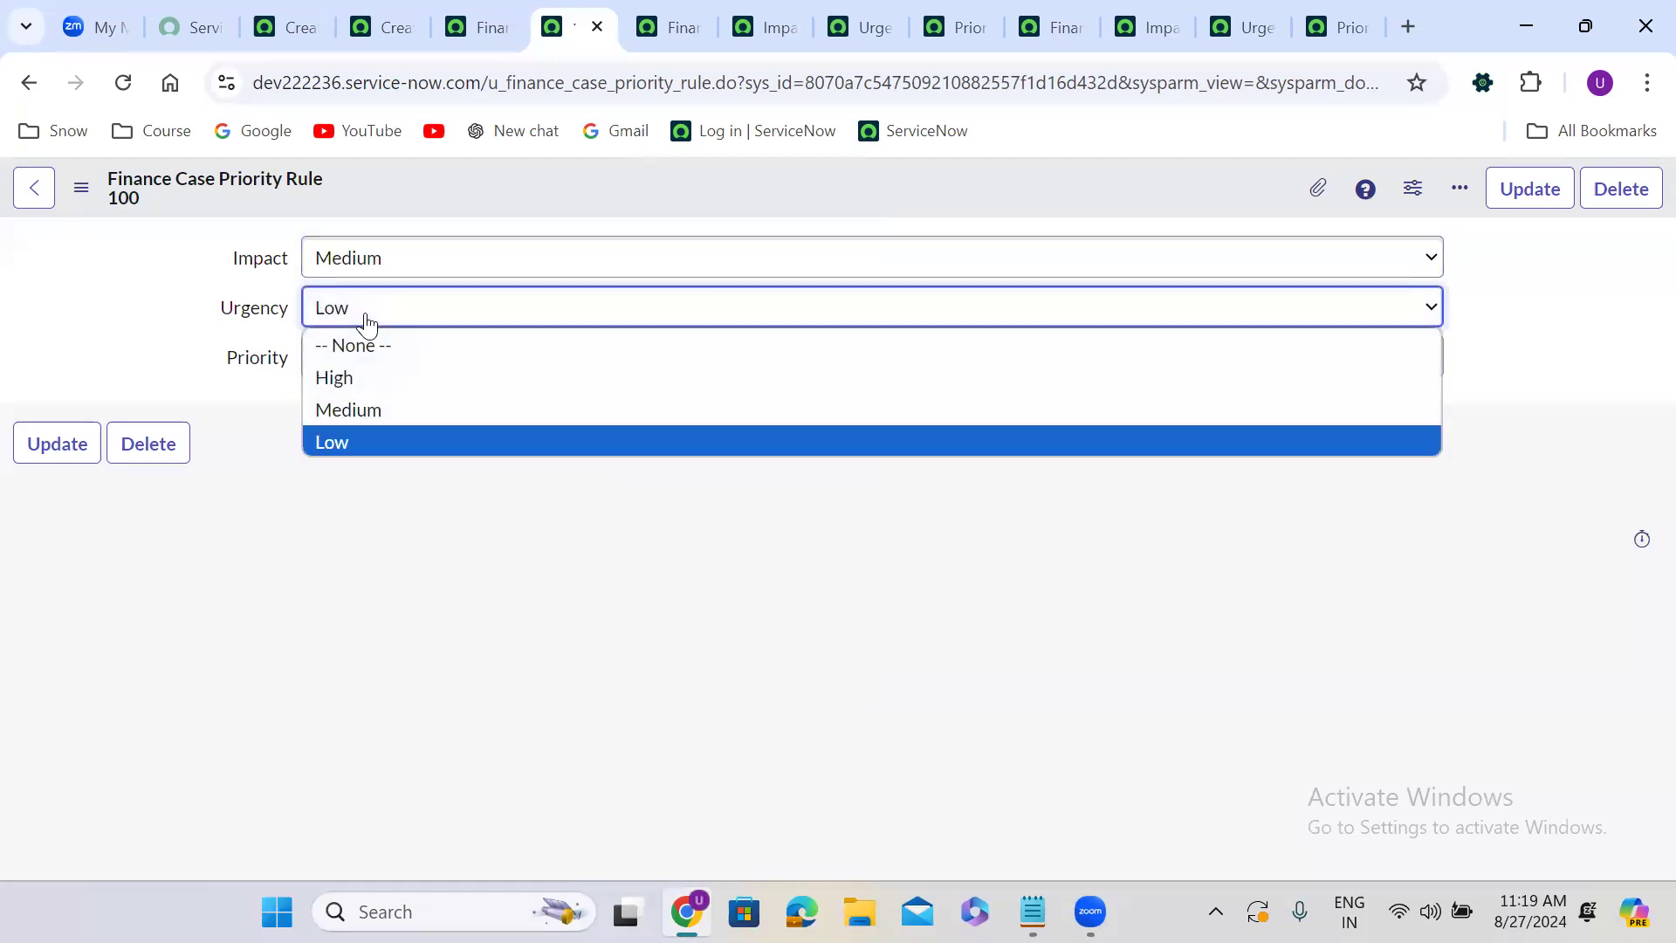
pyautogui.click(370, 381)
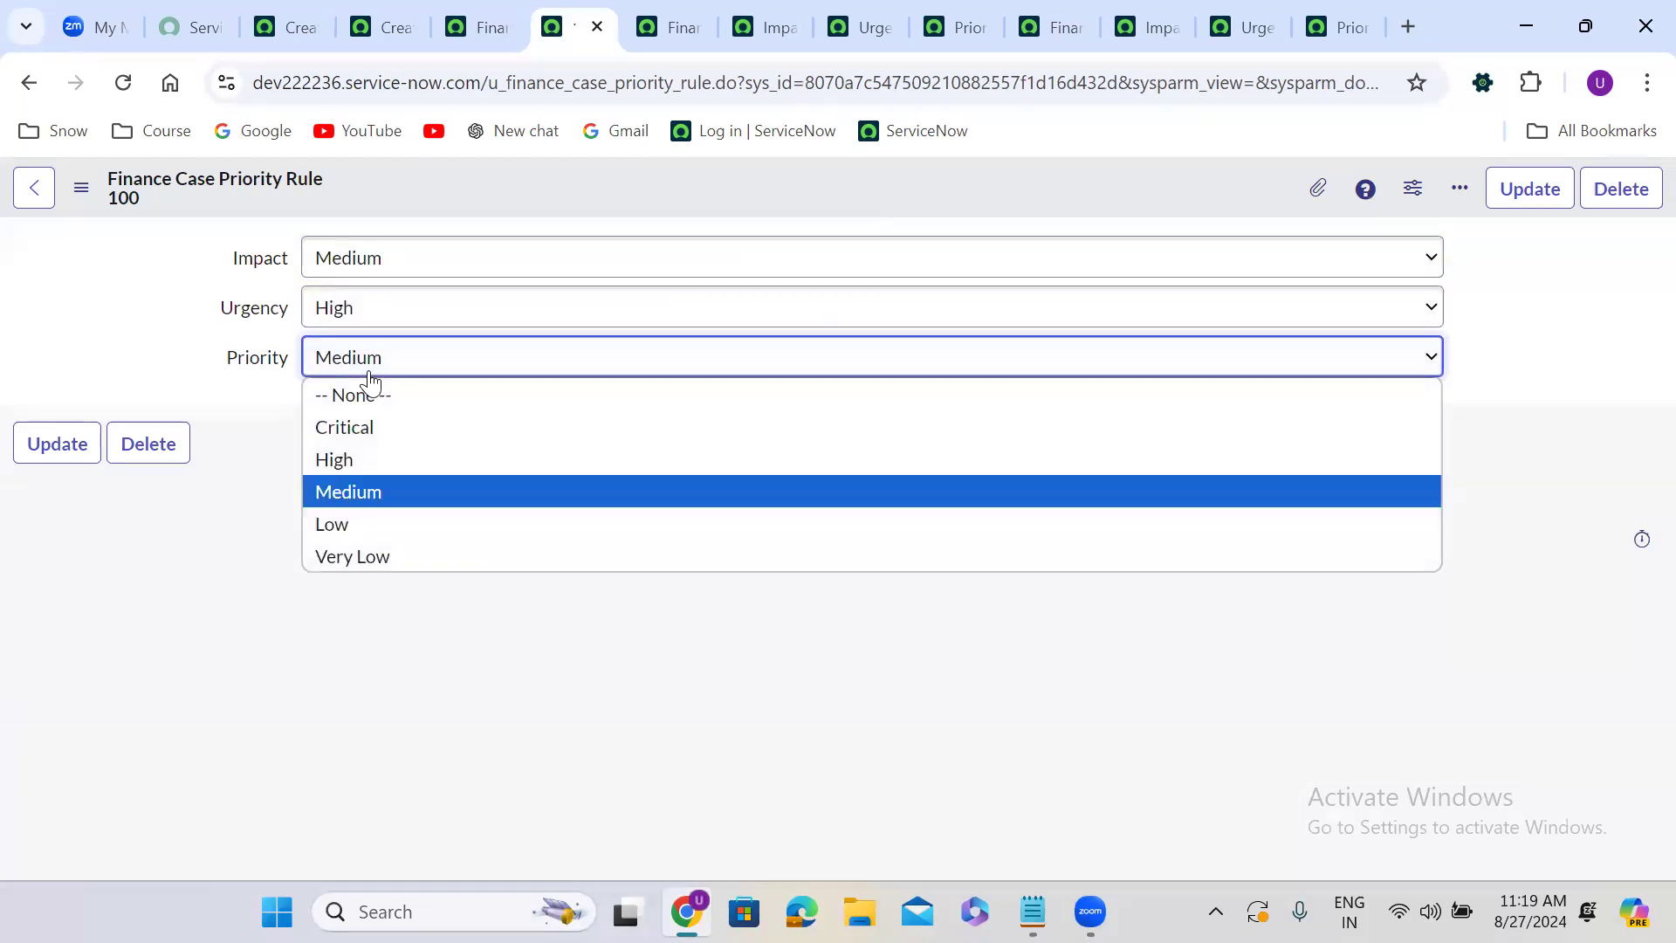
pyautogui.click(370, 458)
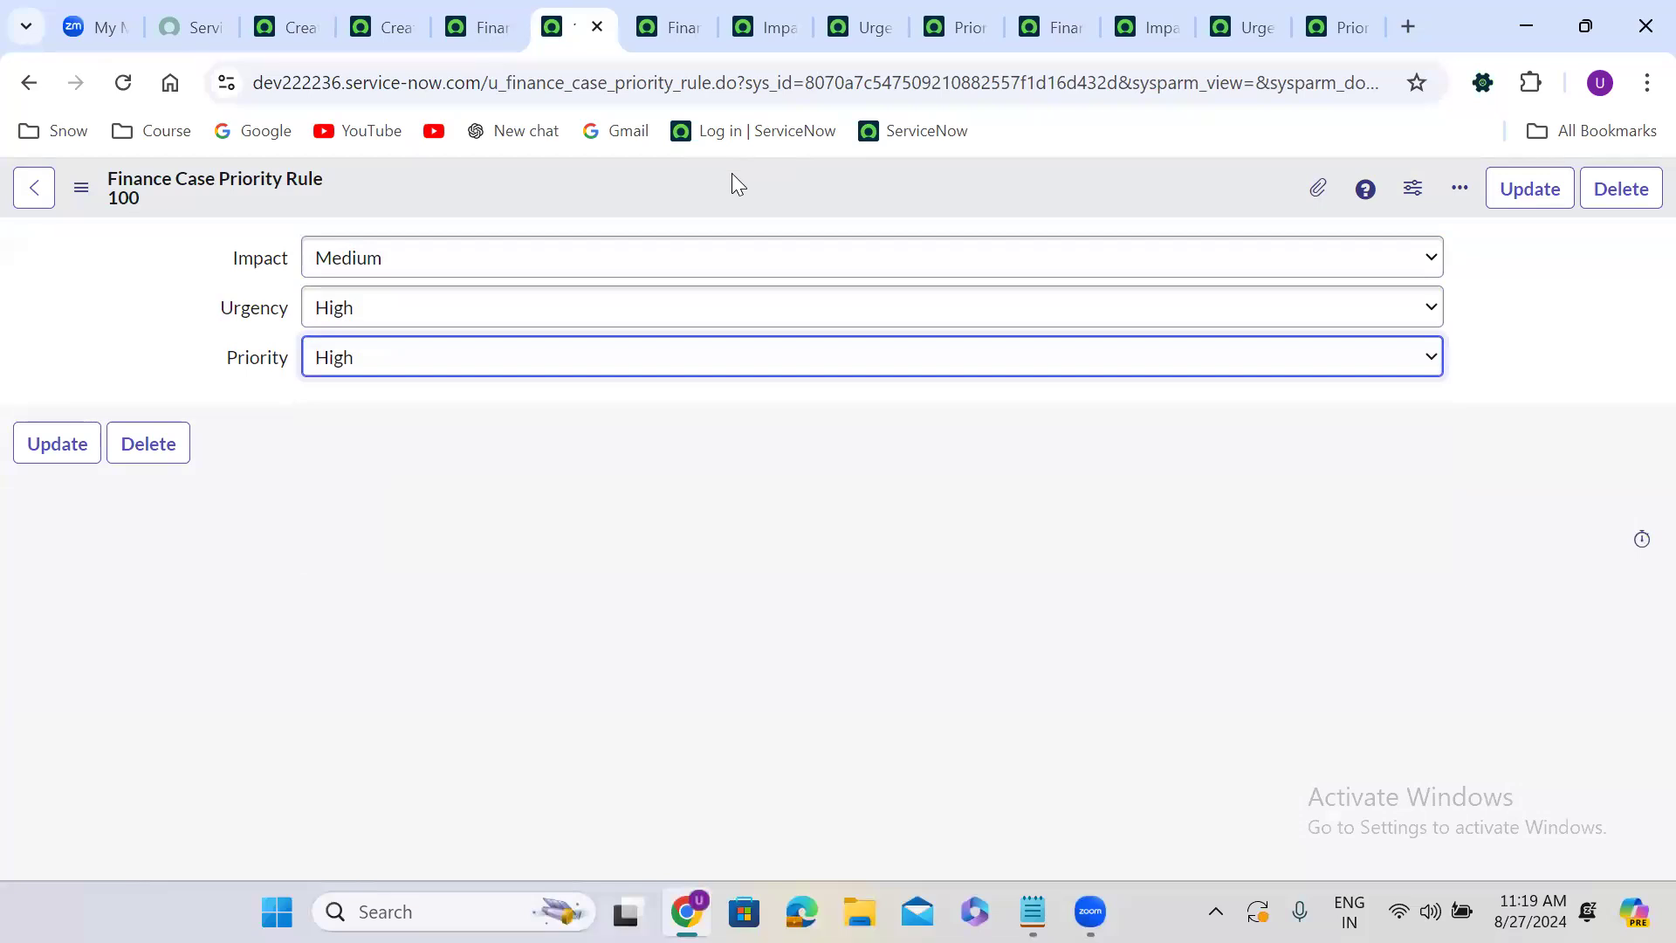
pyautogui.rightClick(733, 175)
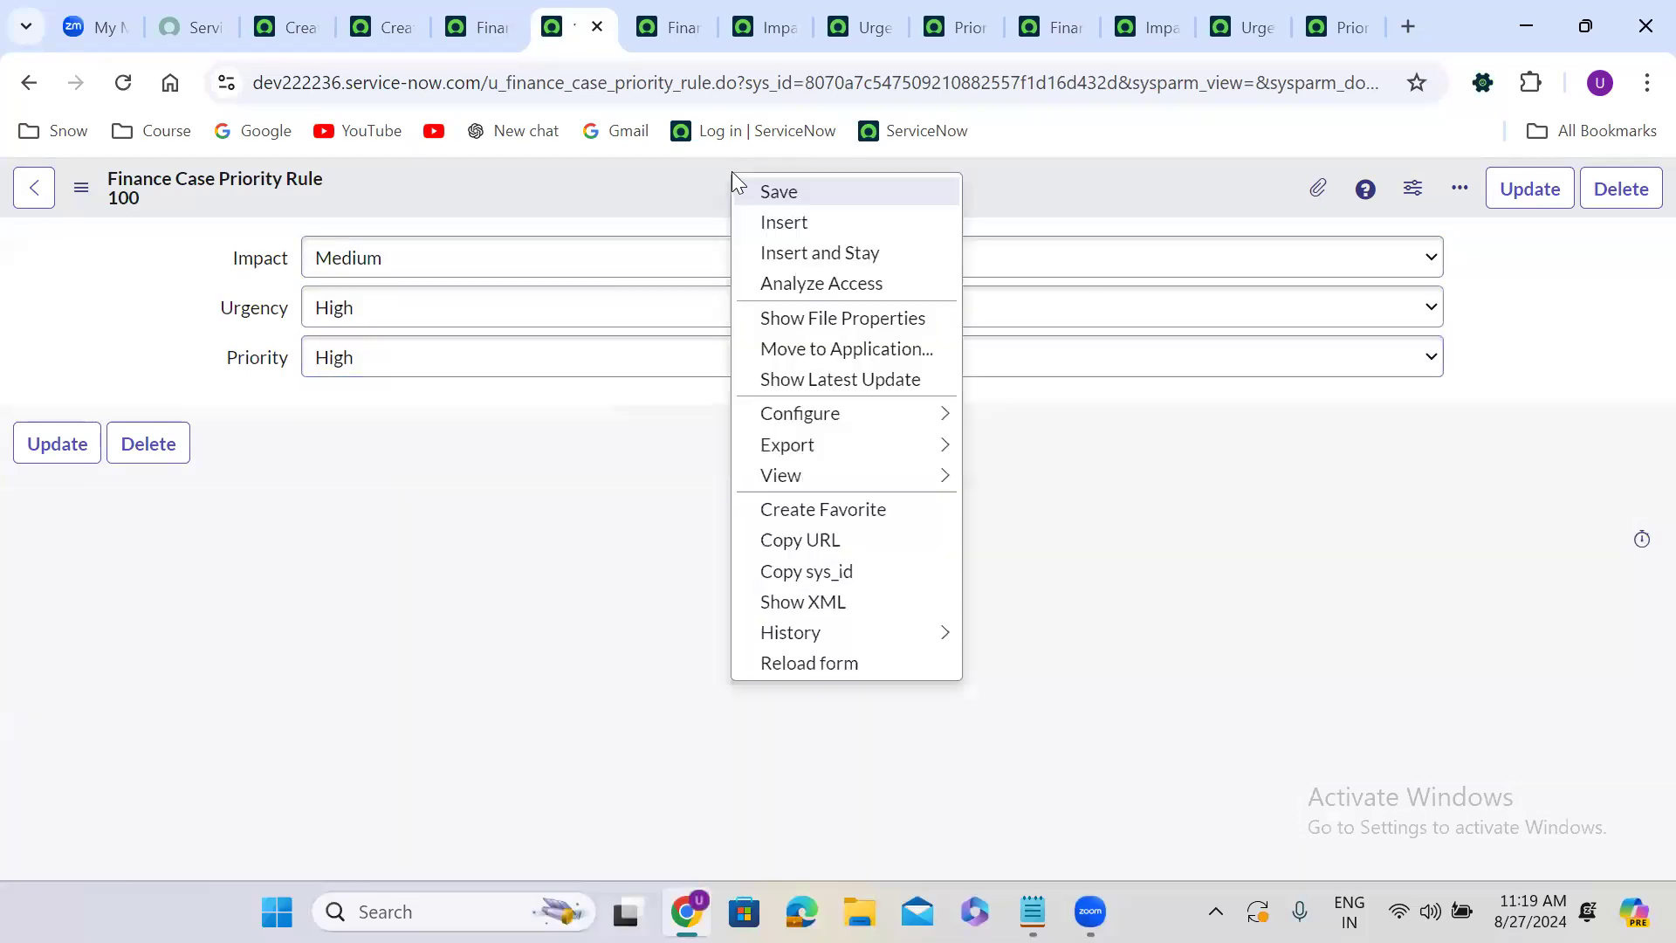
pyautogui.click(812, 255)
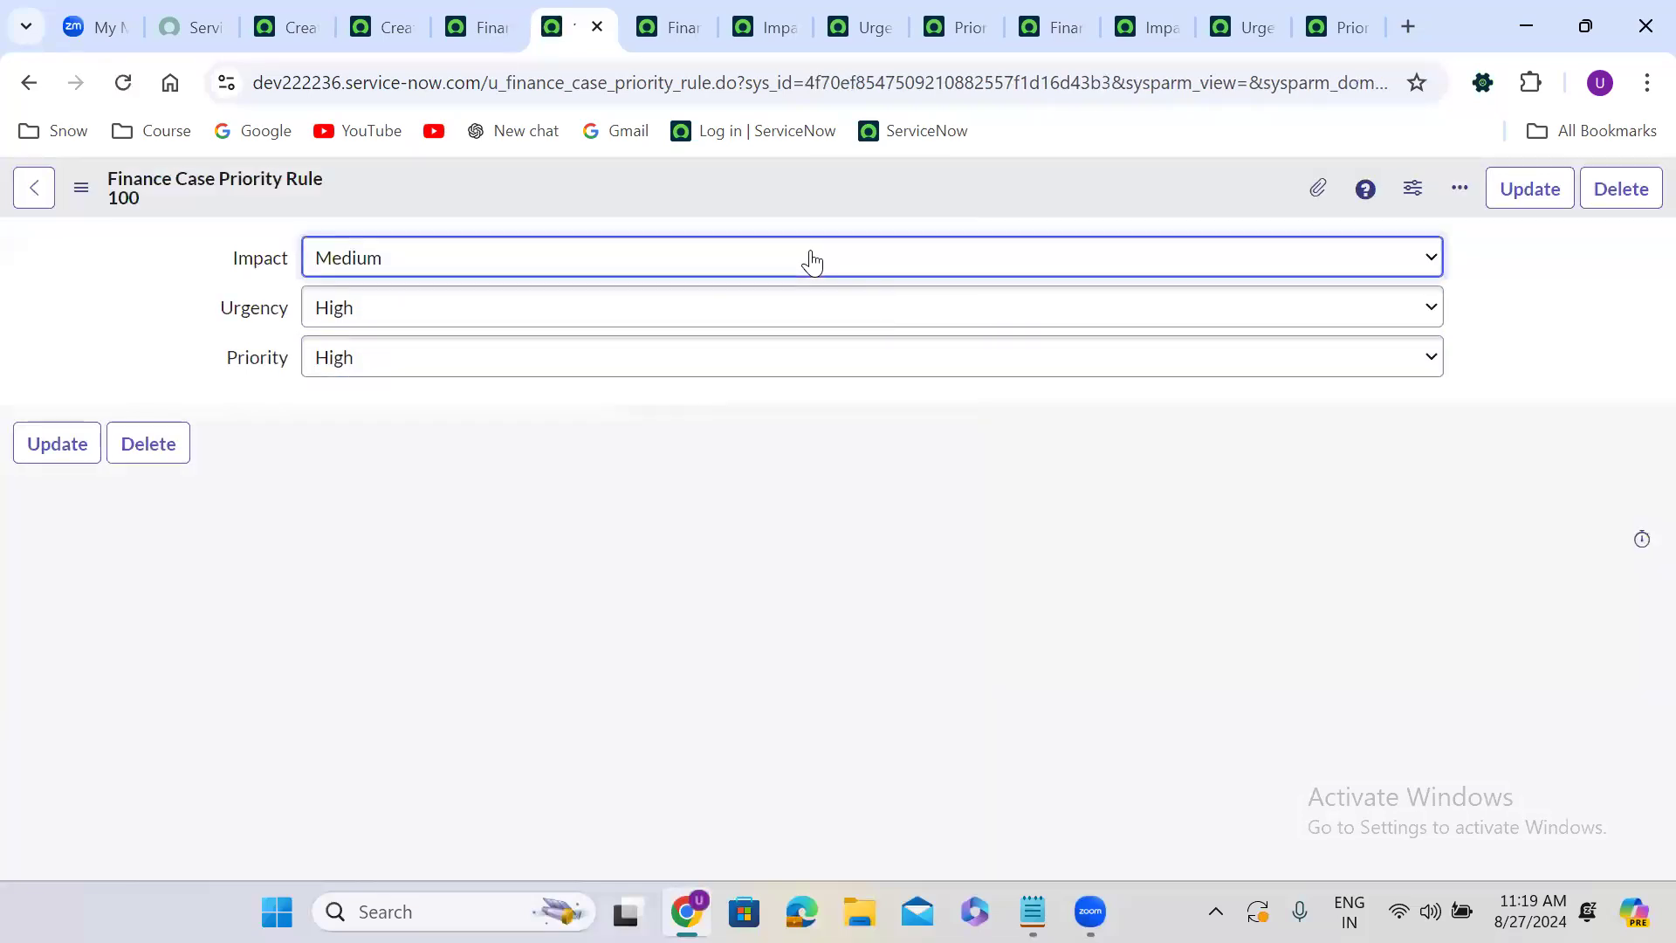
# Change Urgency to Medium and Priority to Medium, and insert it as a new rule record.
pyautogui.click(364, 316)
pyautogui.click(376, 407)
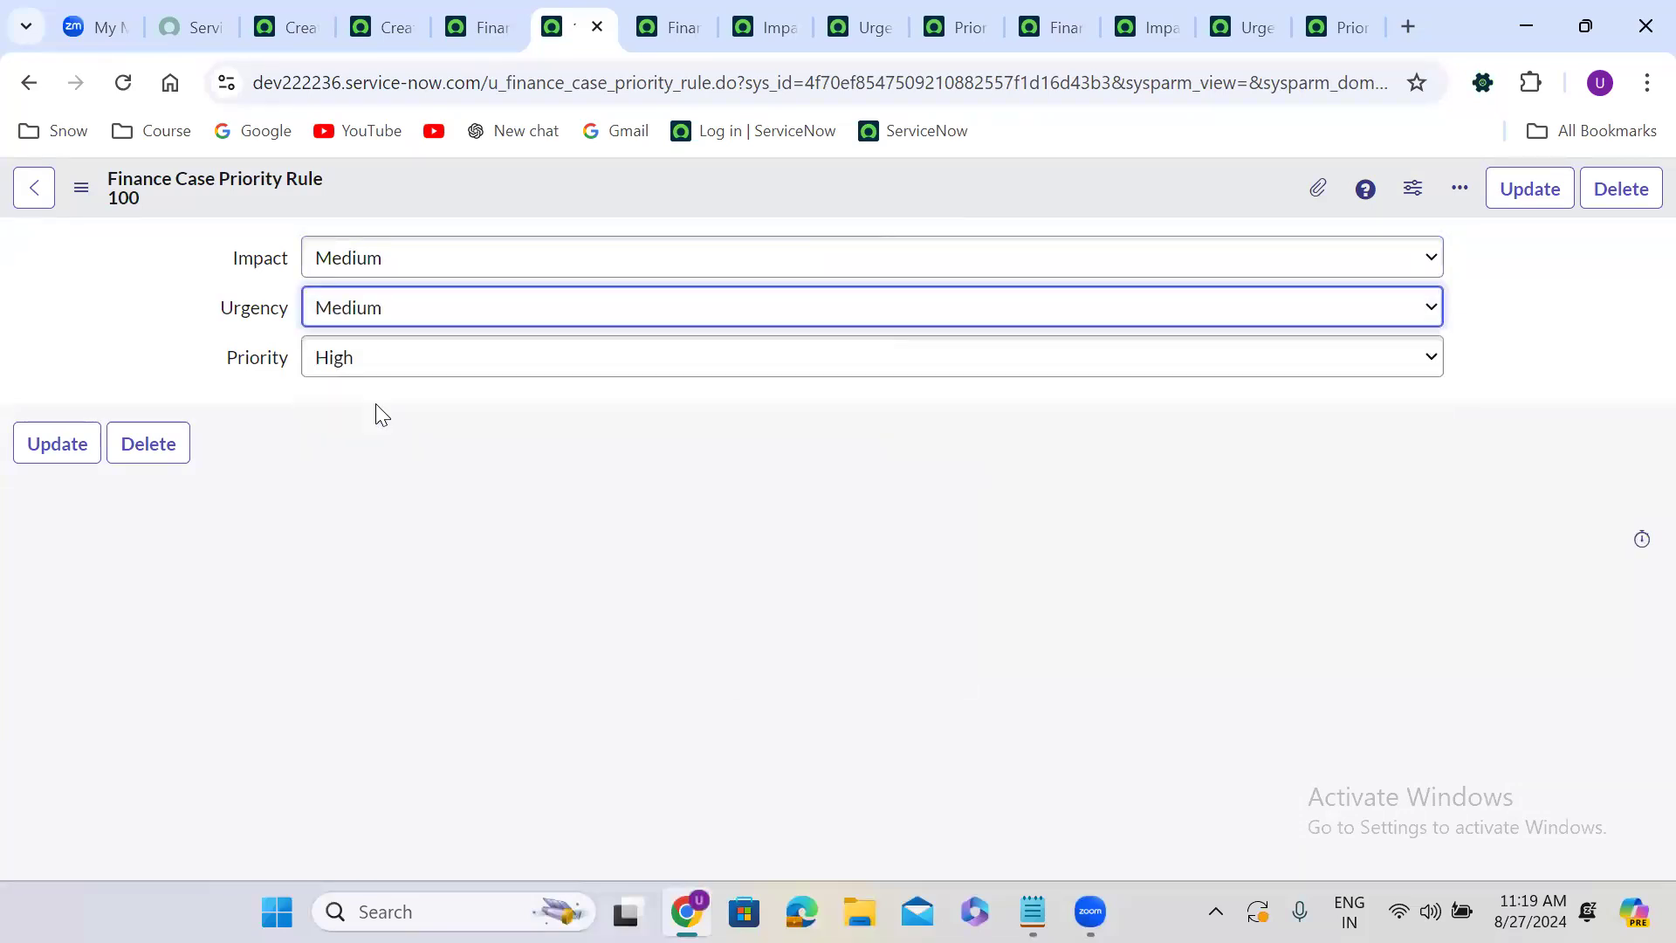
pyautogui.click(361, 361)
pyautogui.click(359, 490)
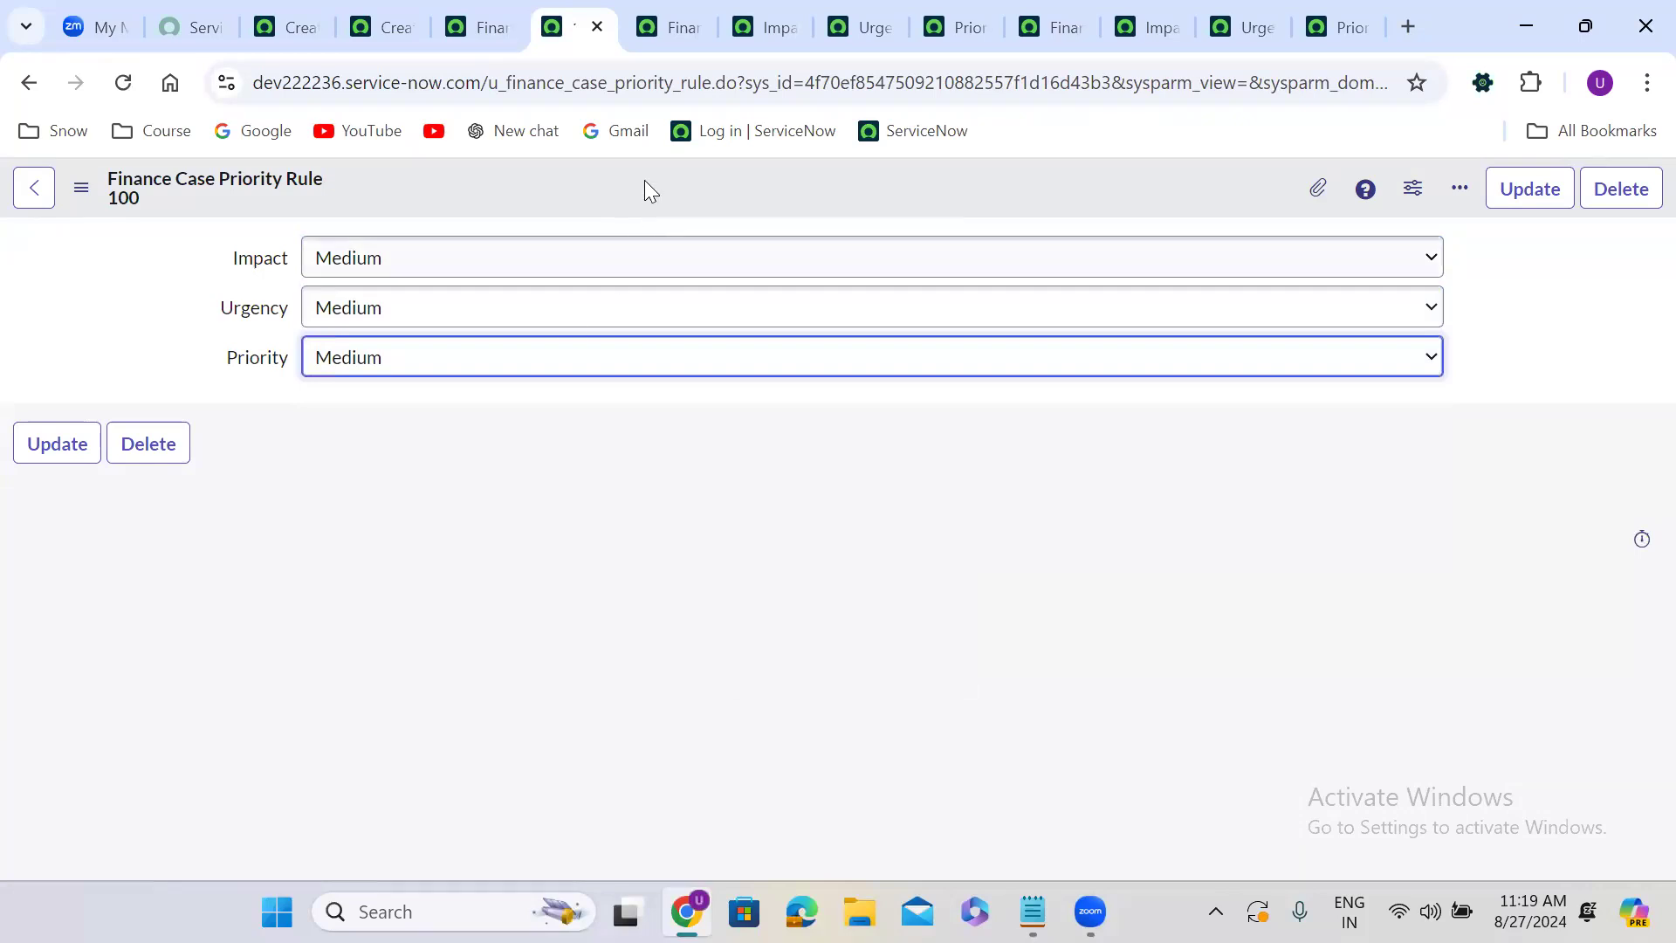
pyautogui.rightClick(644, 180)
pyautogui.click(713, 261)
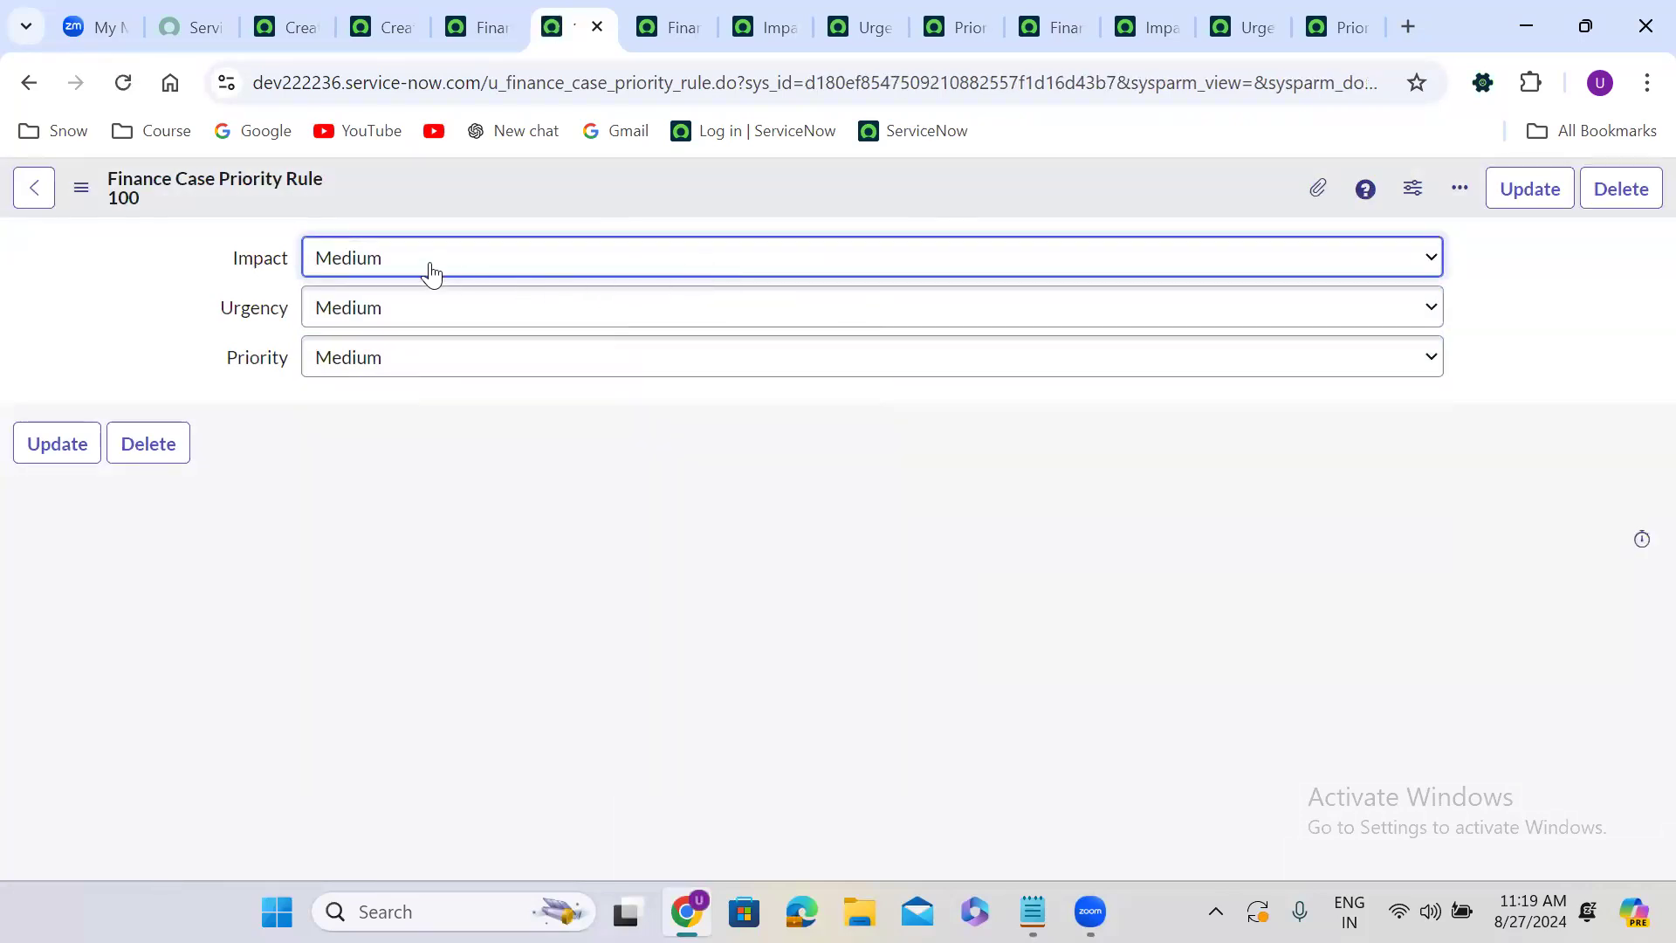
# Change Urgency to Low and Priority to Low, and insert it as a new rule record.
pyautogui.click(371, 315)
pyautogui.click(369, 437)
pyautogui.click(362, 376)
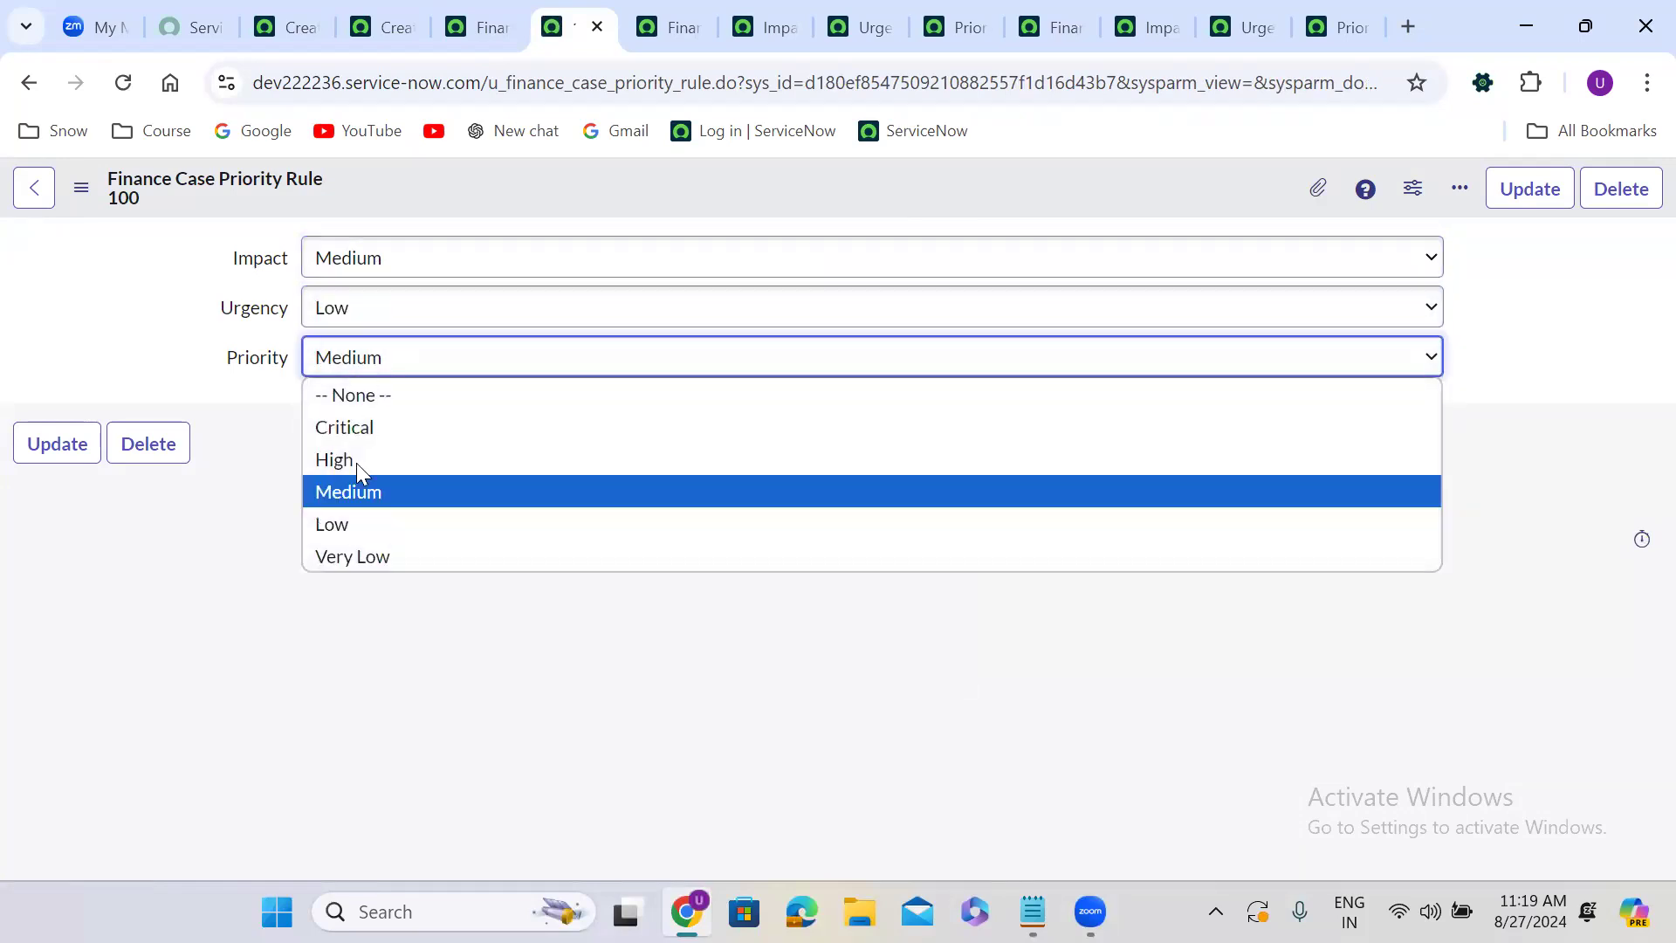
pyautogui.click(358, 517)
pyautogui.rightClick(600, 180)
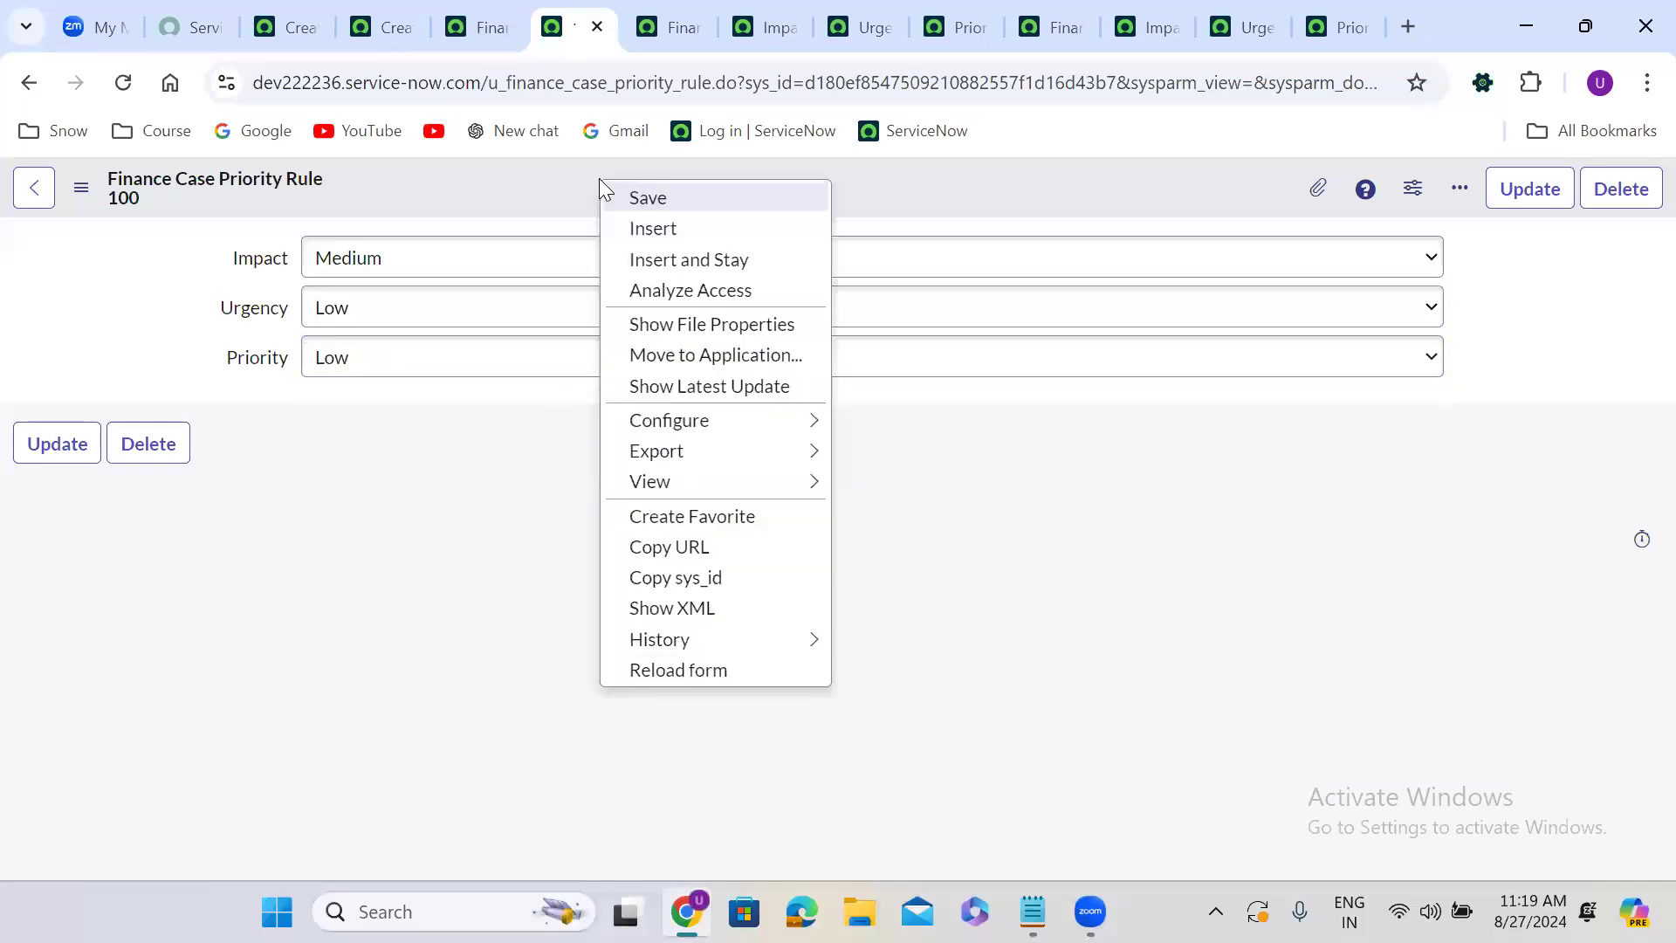
pyautogui.click(686, 260)
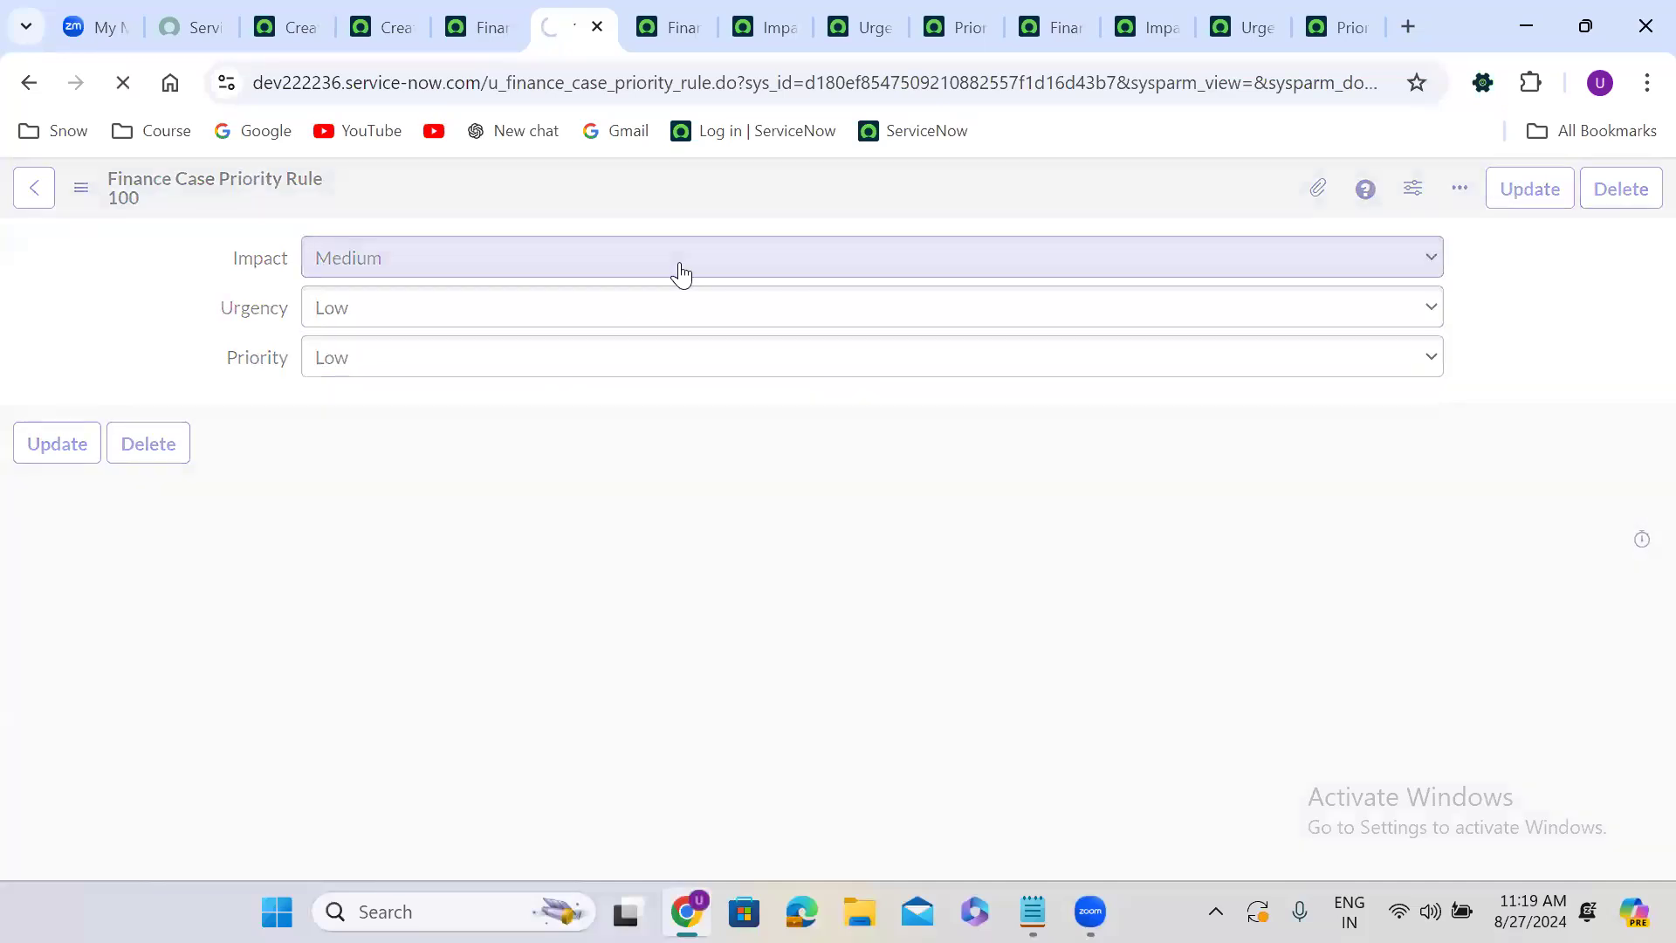
# Set Impact to Low, Urgency to High and Priority to Medium, and insert it as a new rule record.
pyautogui.click(354, 263)
pyautogui.click(352, 389)
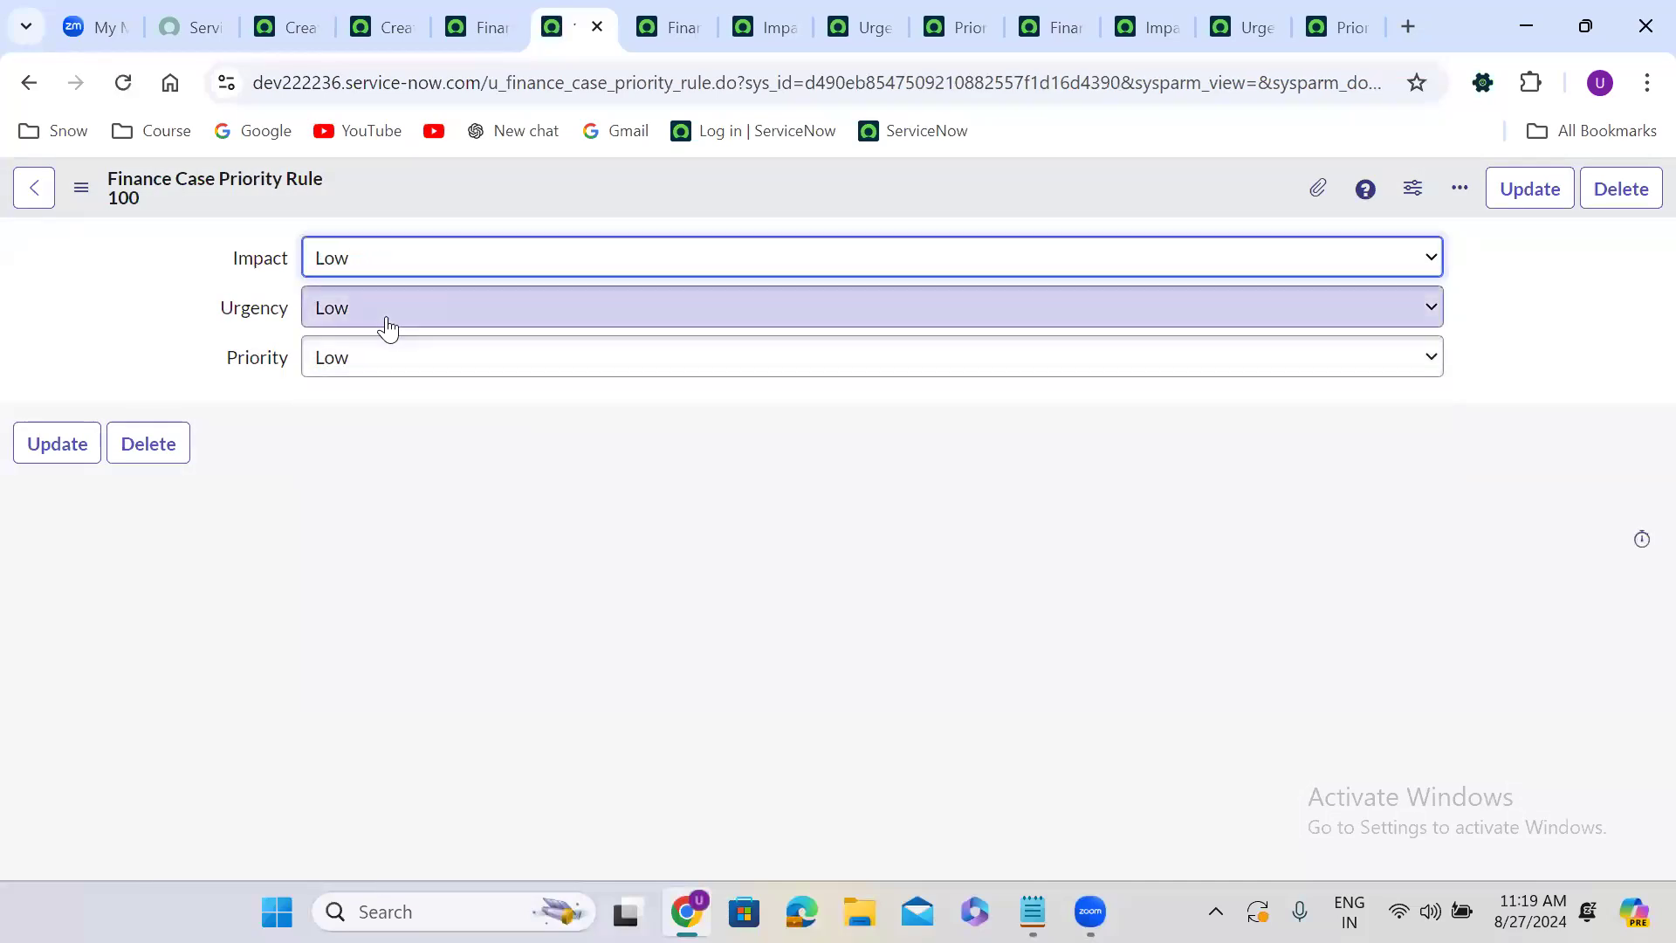
pyautogui.click(382, 317)
pyautogui.click(386, 381)
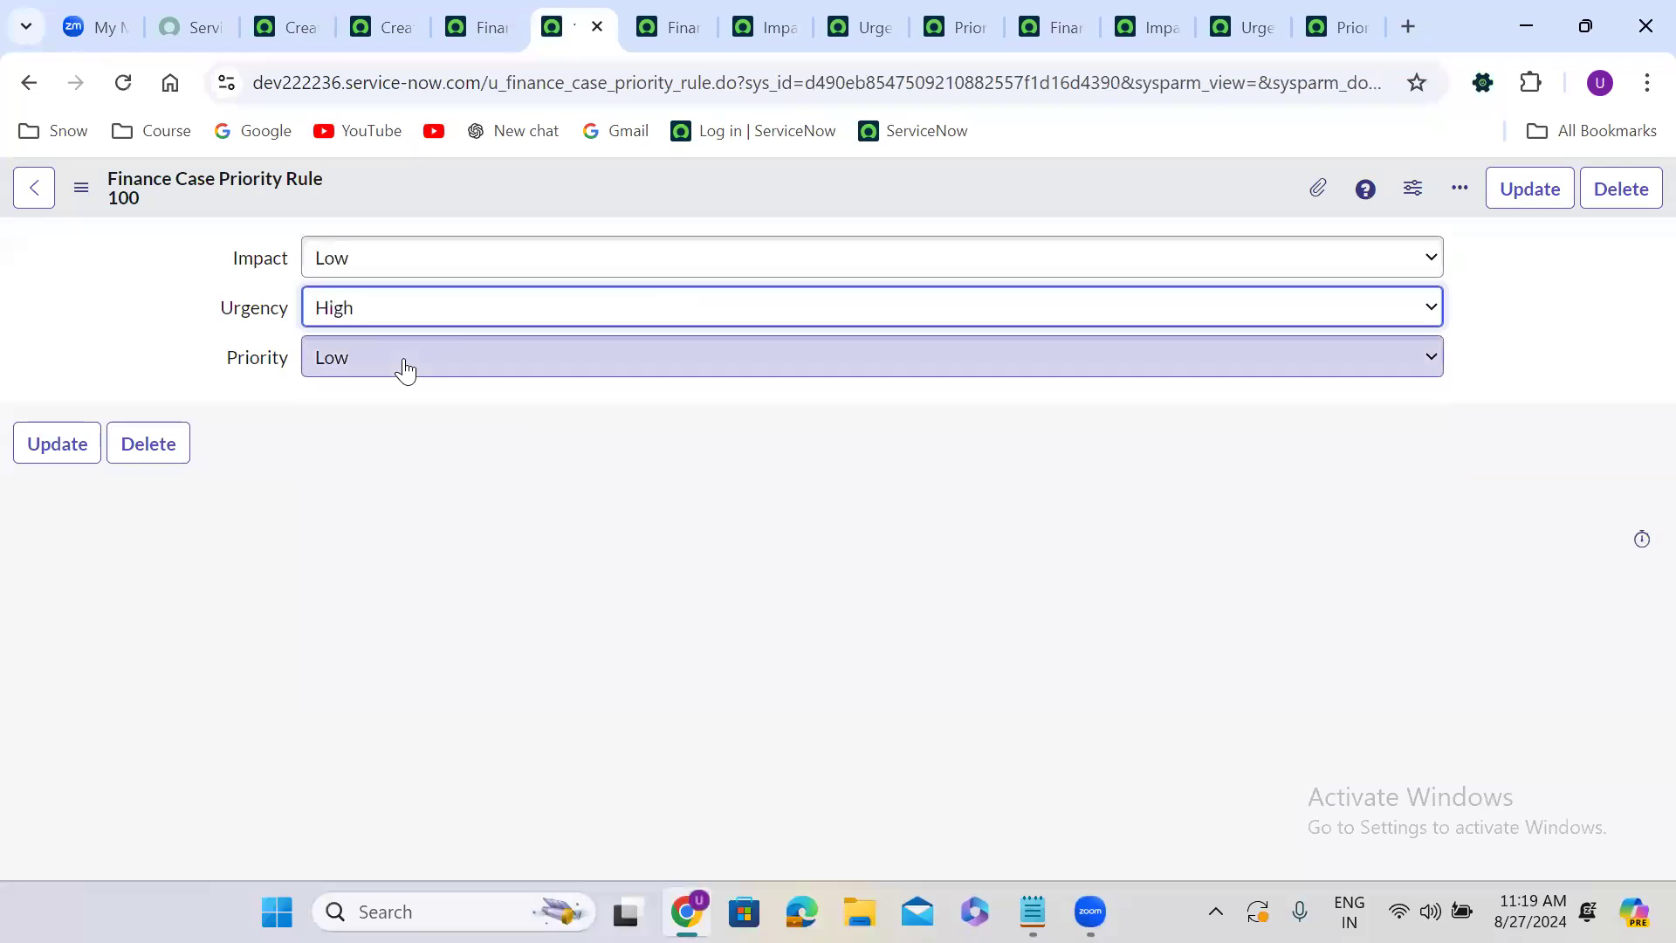
pyautogui.click(400, 362)
pyautogui.click(393, 493)
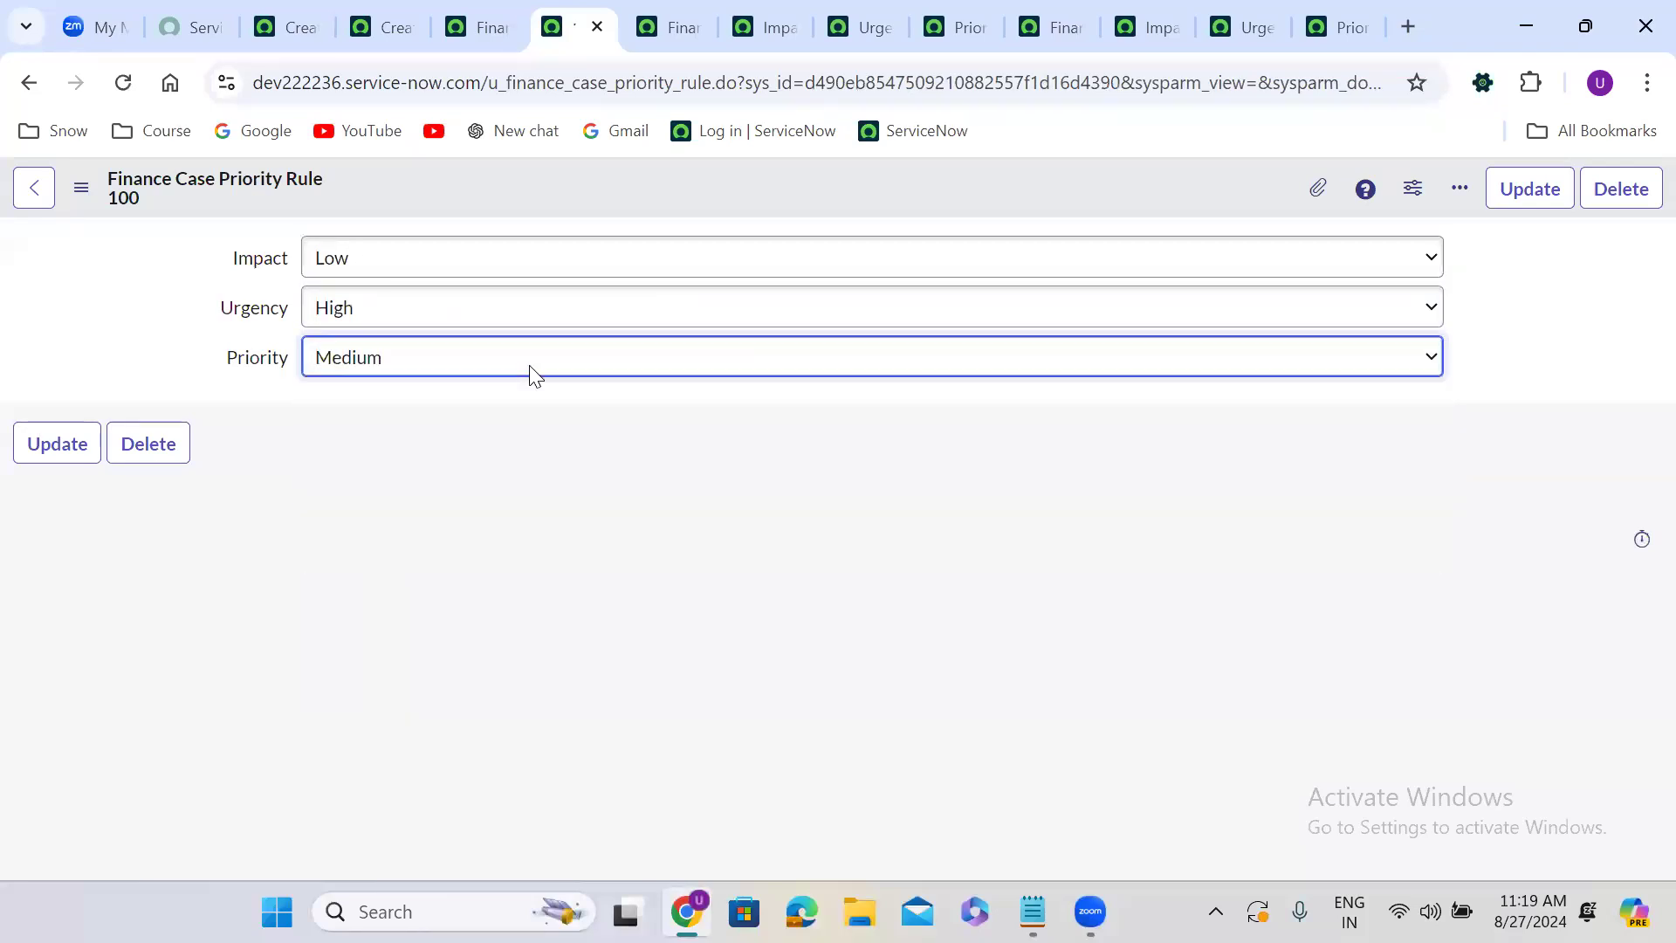
pyautogui.rightClick(707, 170)
pyautogui.click(728, 185)
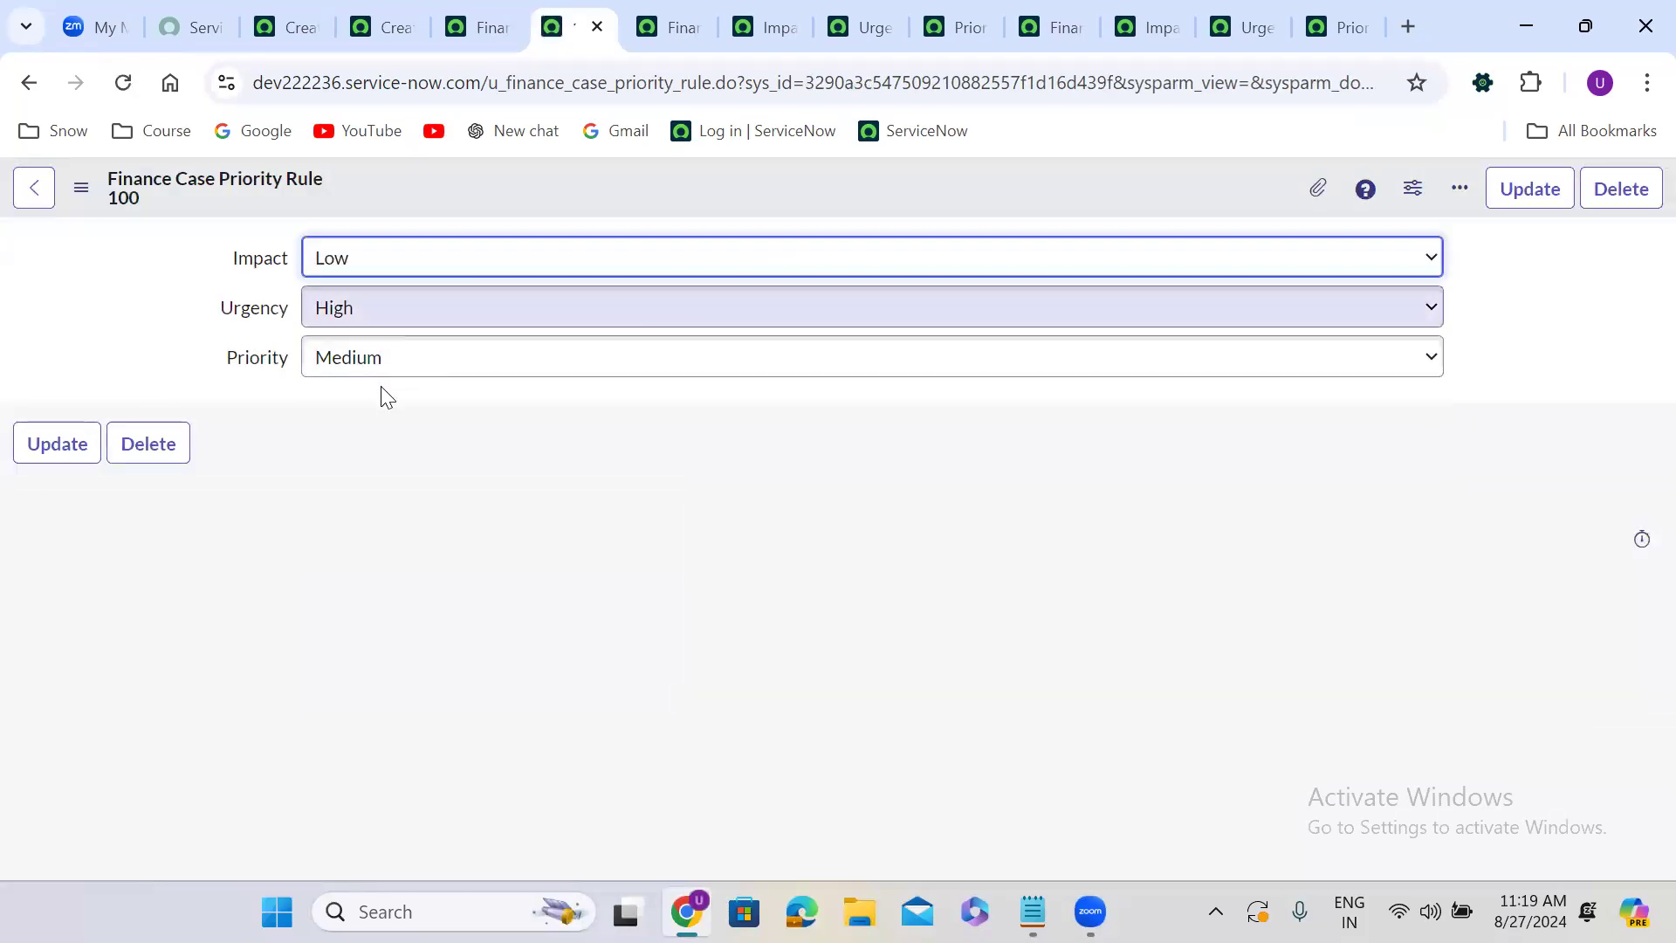
# Change Urgency to Medium and Priority to Low, and insert it as a new rule record.
pyautogui.click(381, 307)
pyautogui.click(380, 409)
pyautogui.click(378, 362)
pyautogui.press('Return')
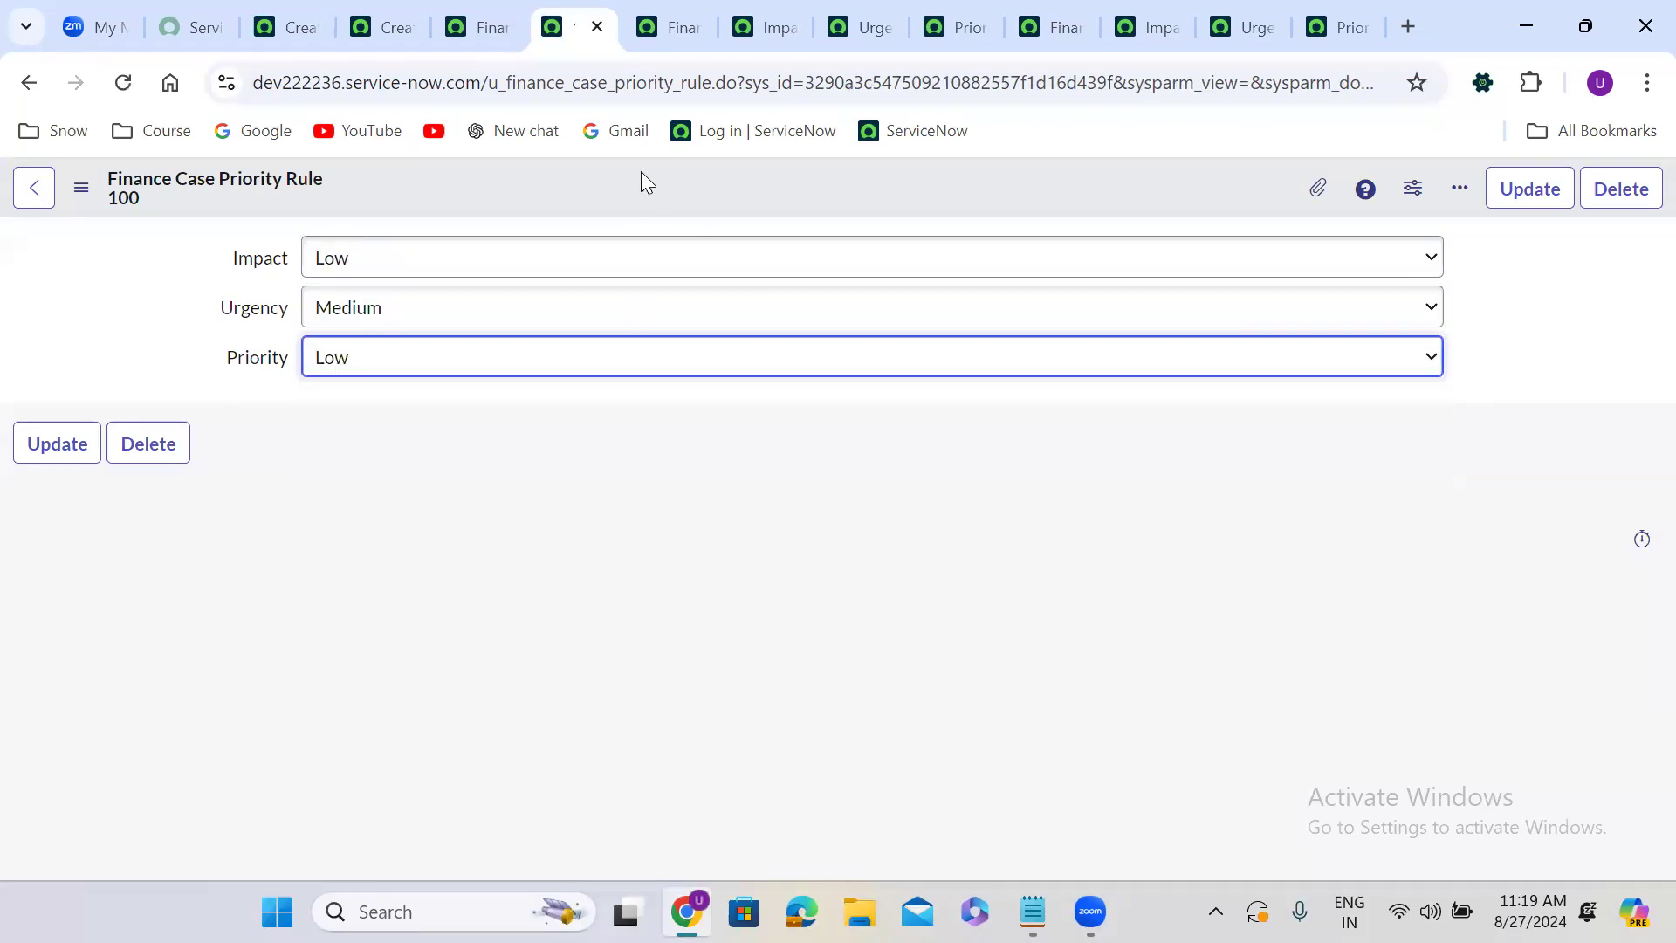
pyautogui.rightClick(650, 175)
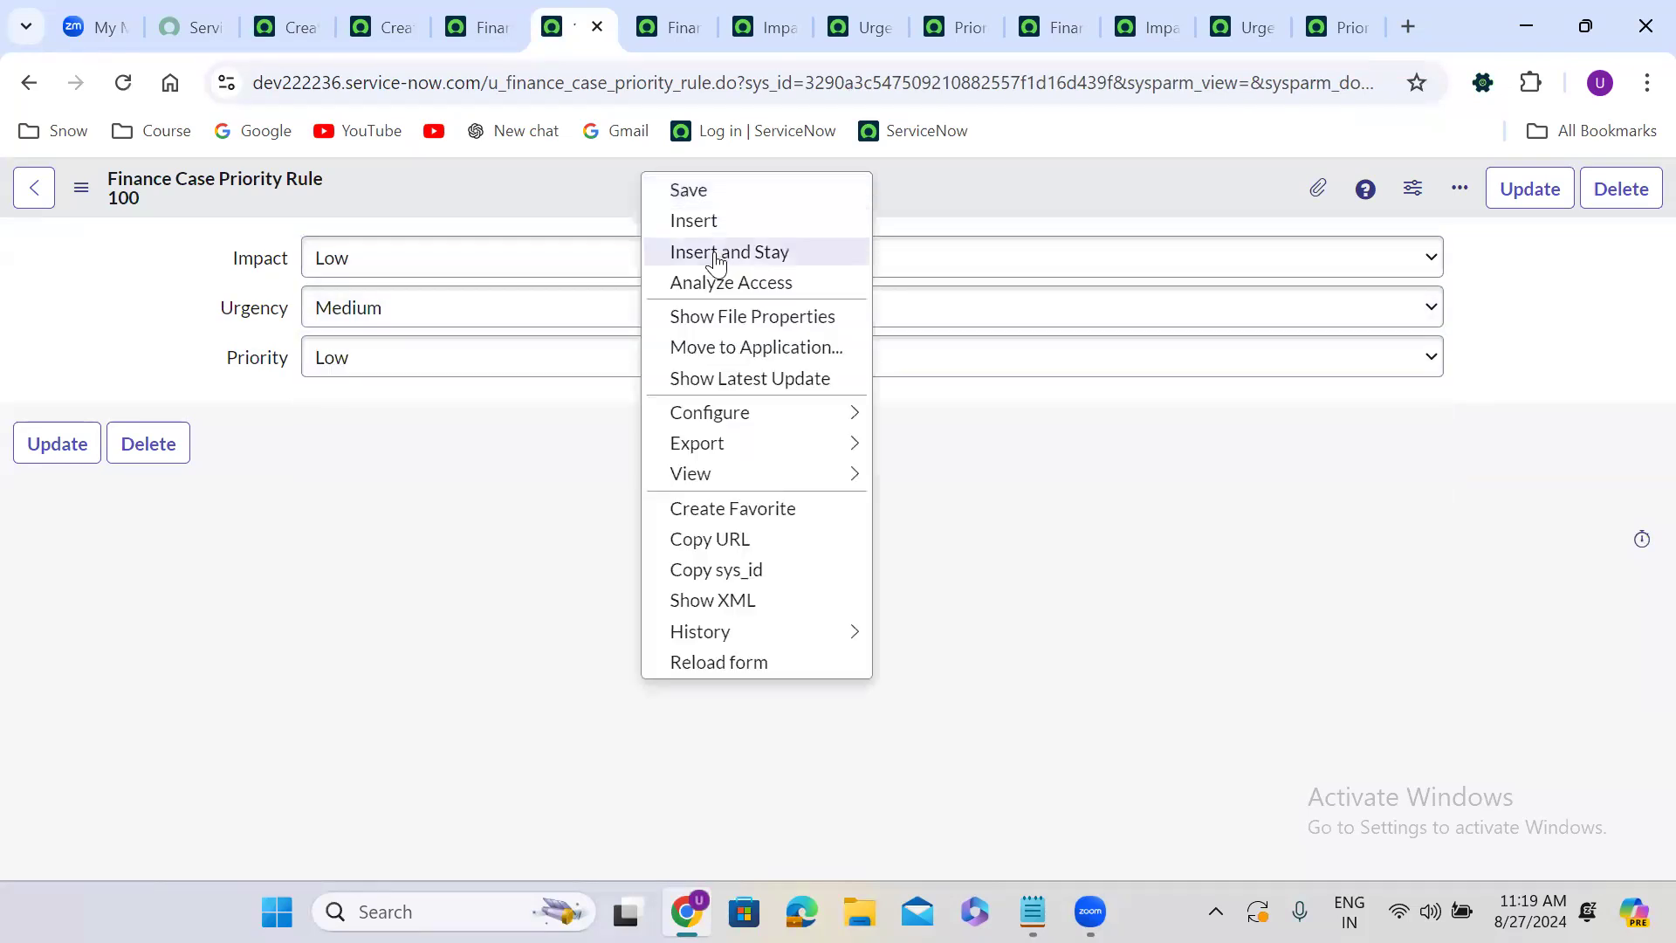
pyautogui.click(715, 255)
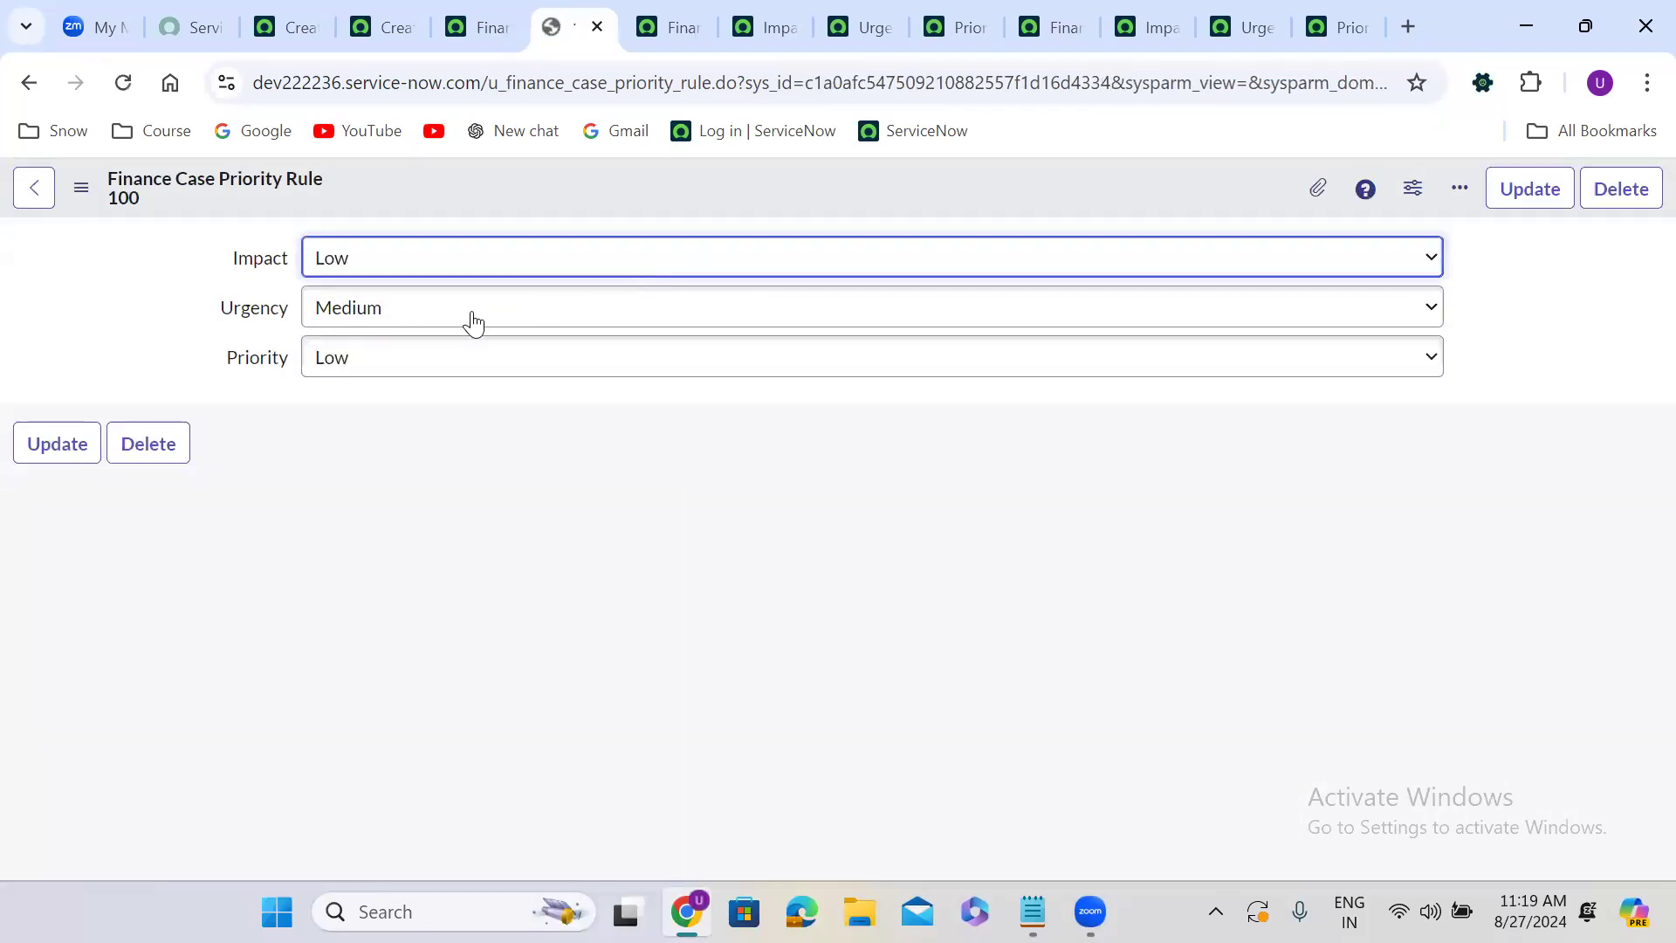
# Change Urgency to Low and Priority to Very Low, and insert it as a new rule record.
pyautogui.click(379, 311)
pyautogui.click(372, 443)
pyautogui.click(346, 367)
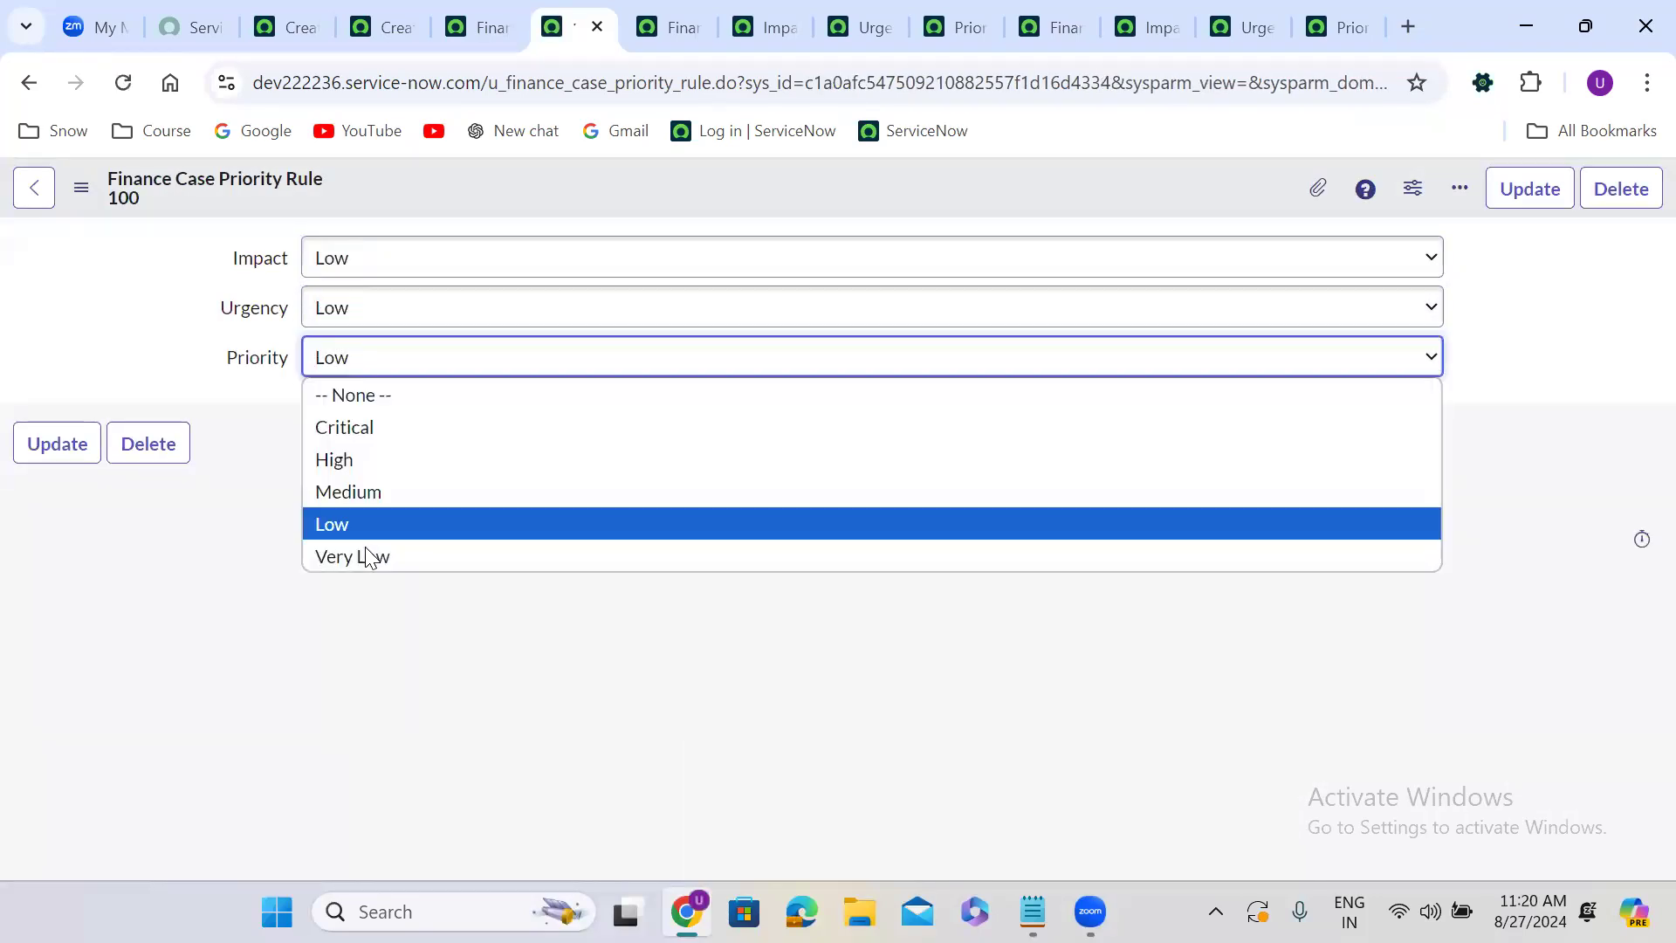
pyautogui.press('Return')
pyautogui.rightClick(615, 175)
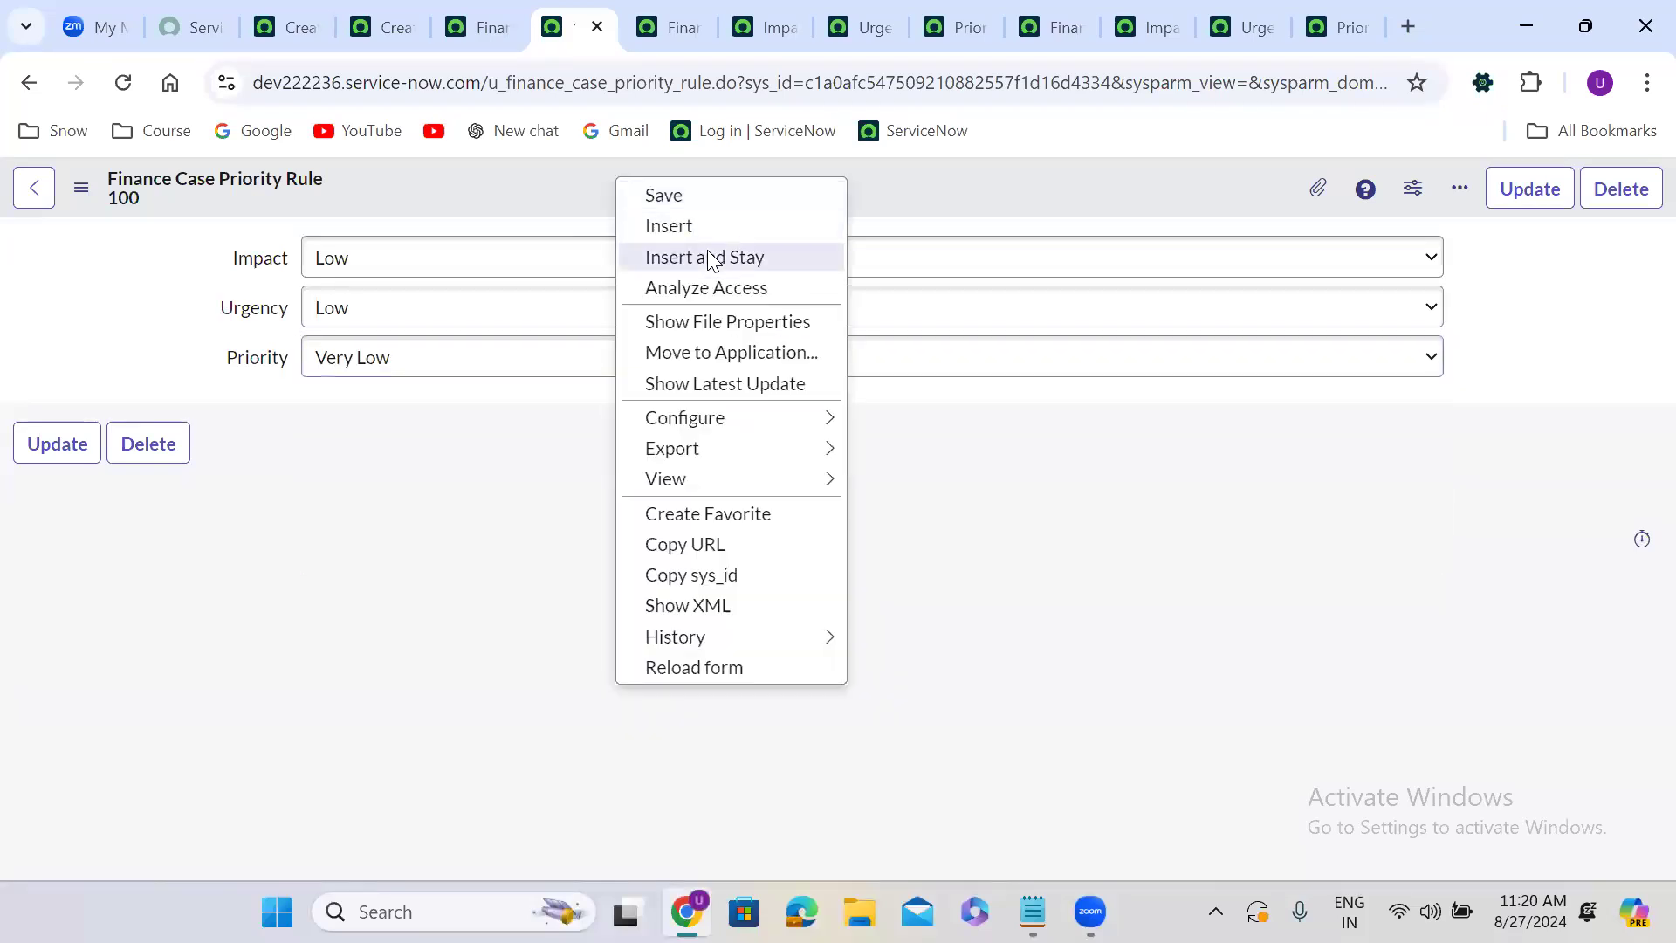
pyautogui.click(713, 259)
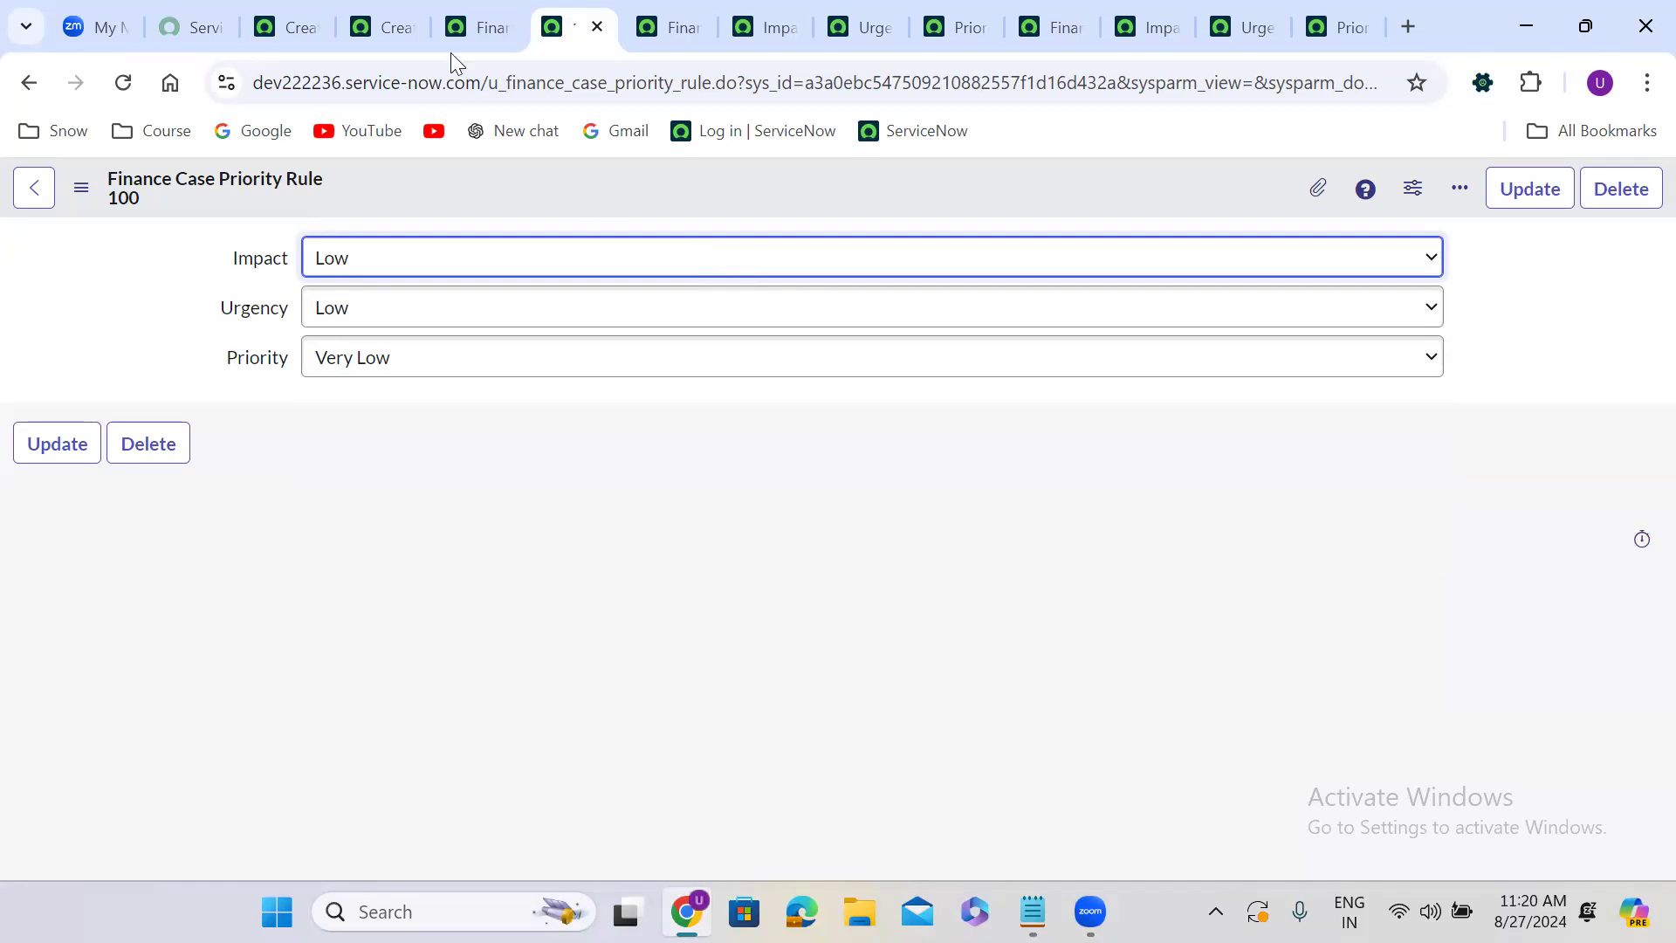
# Open the list of Finance Case Priority Rule records from the table definition.
pyautogui.click(471, 13)
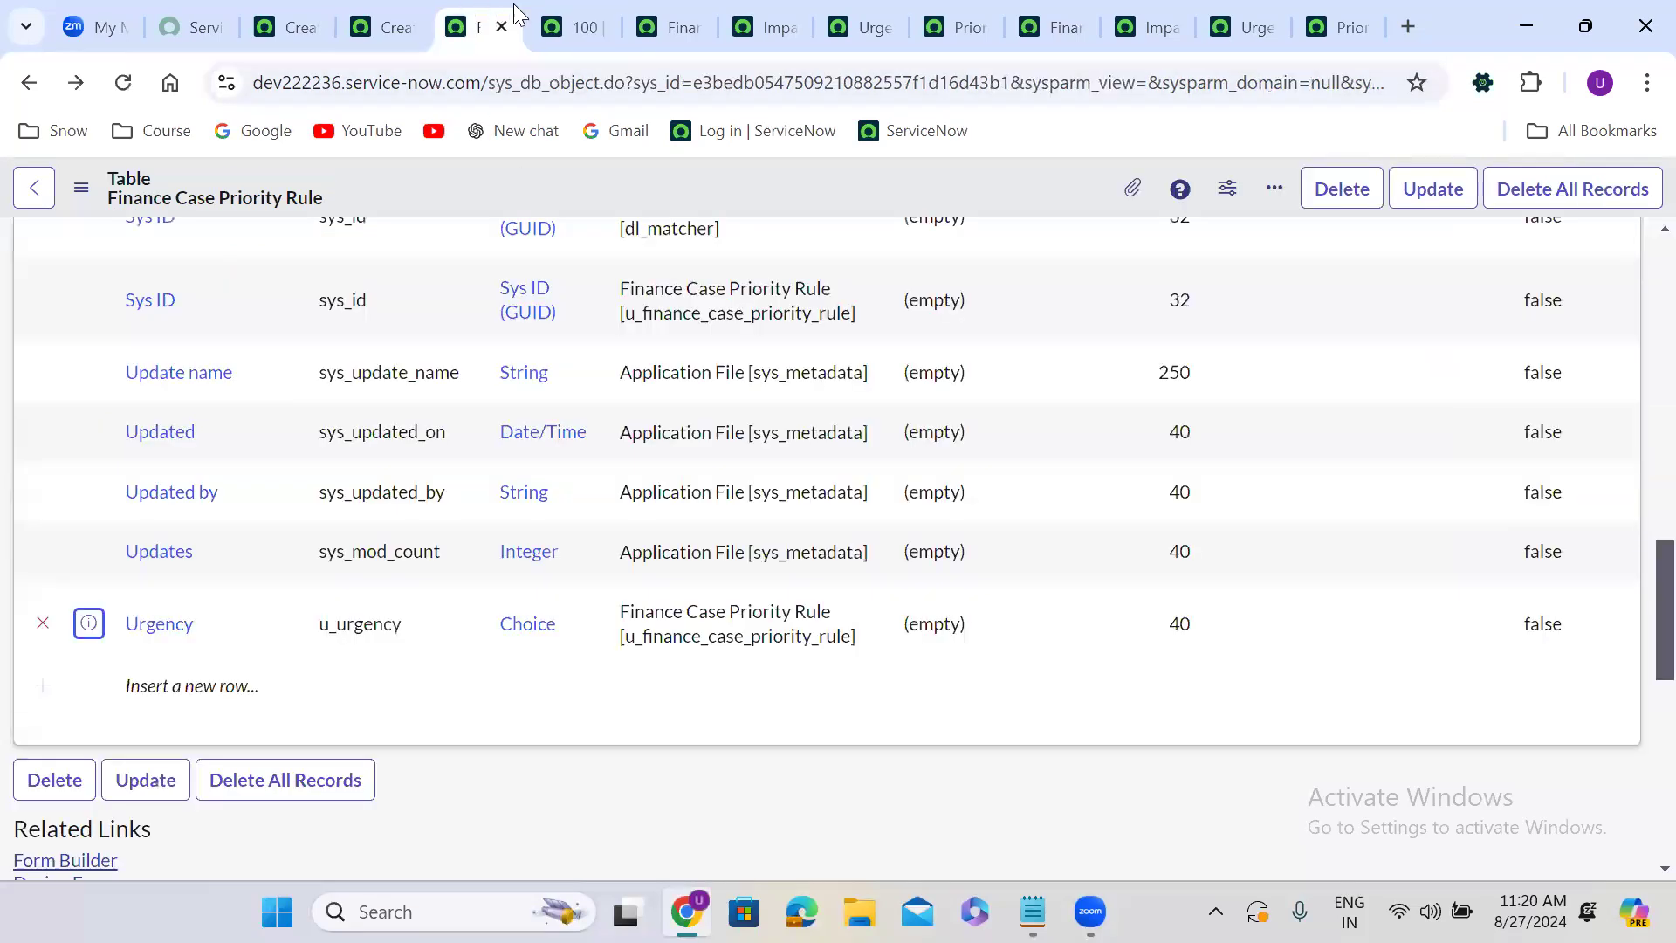
pyautogui.click(545, 11)
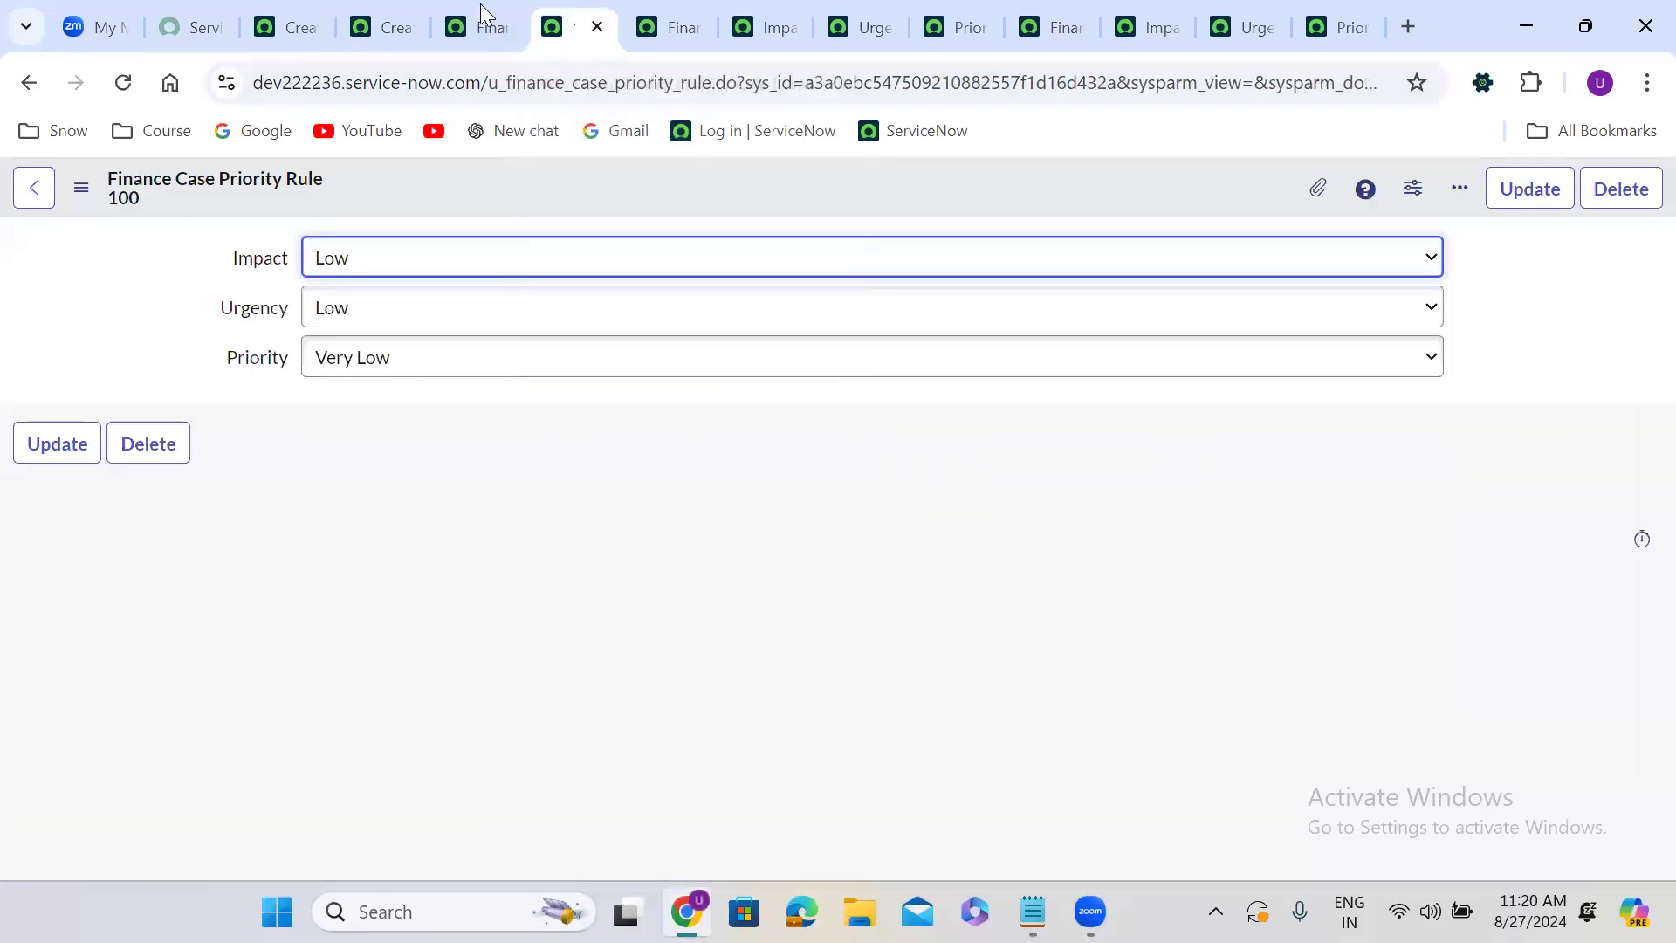
pyautogui.click(481, 9)
pyautogui.rightClick(481, 5)
pyautogui.click(591, 251)
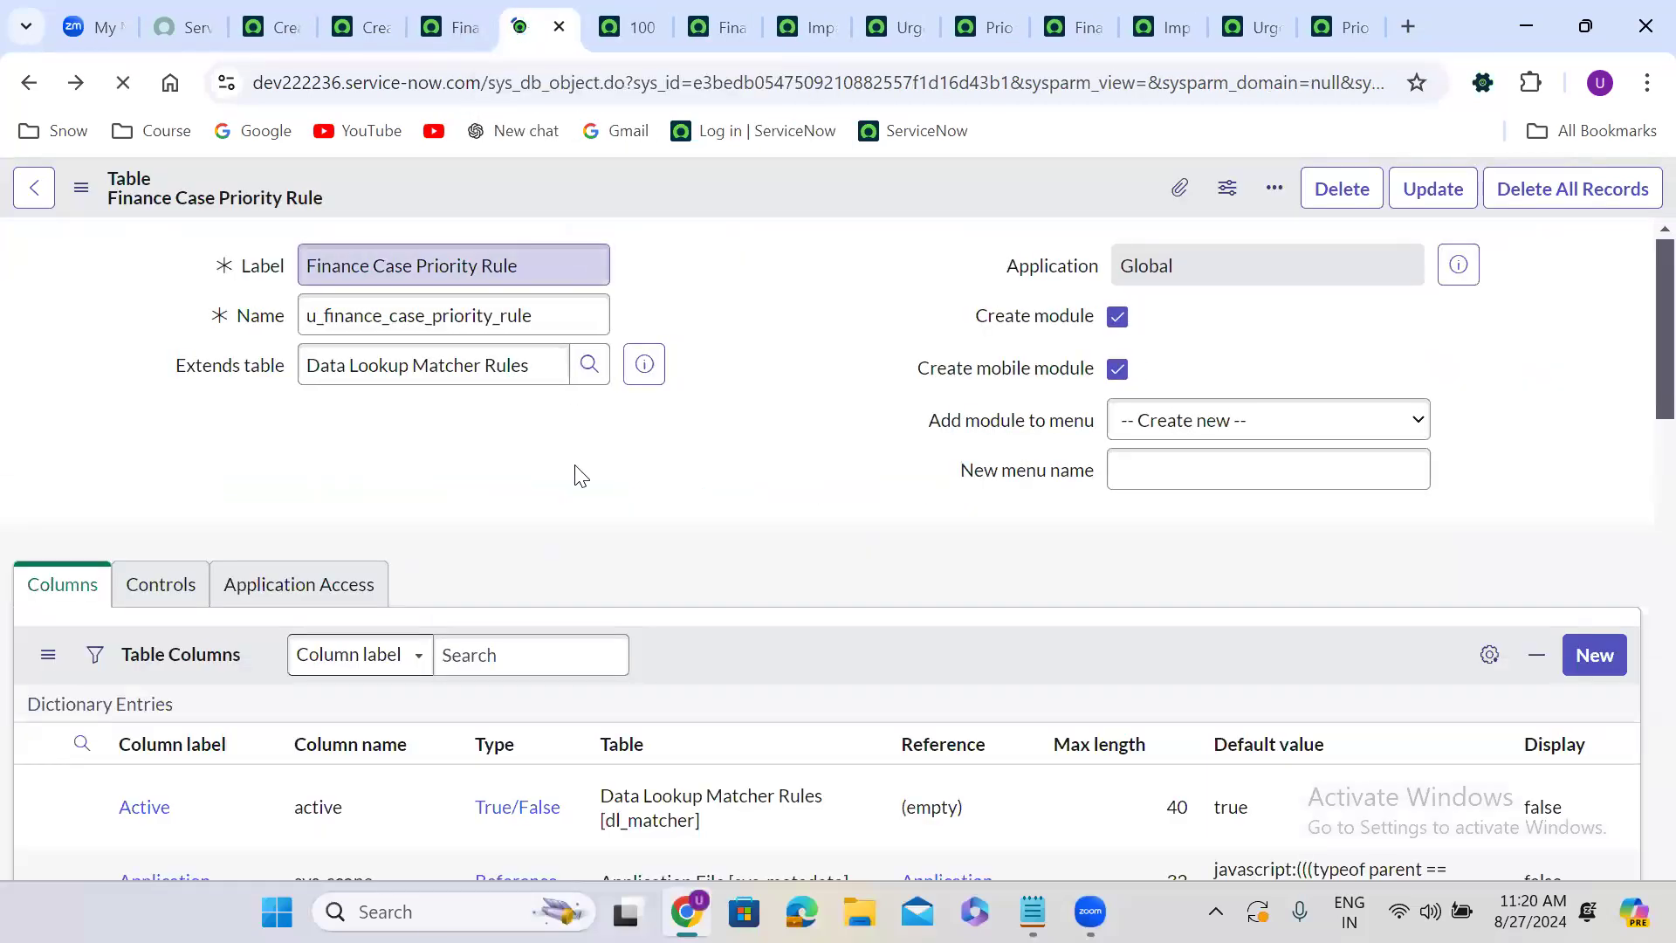
pyautogui.scroll(-10, 576, 471)
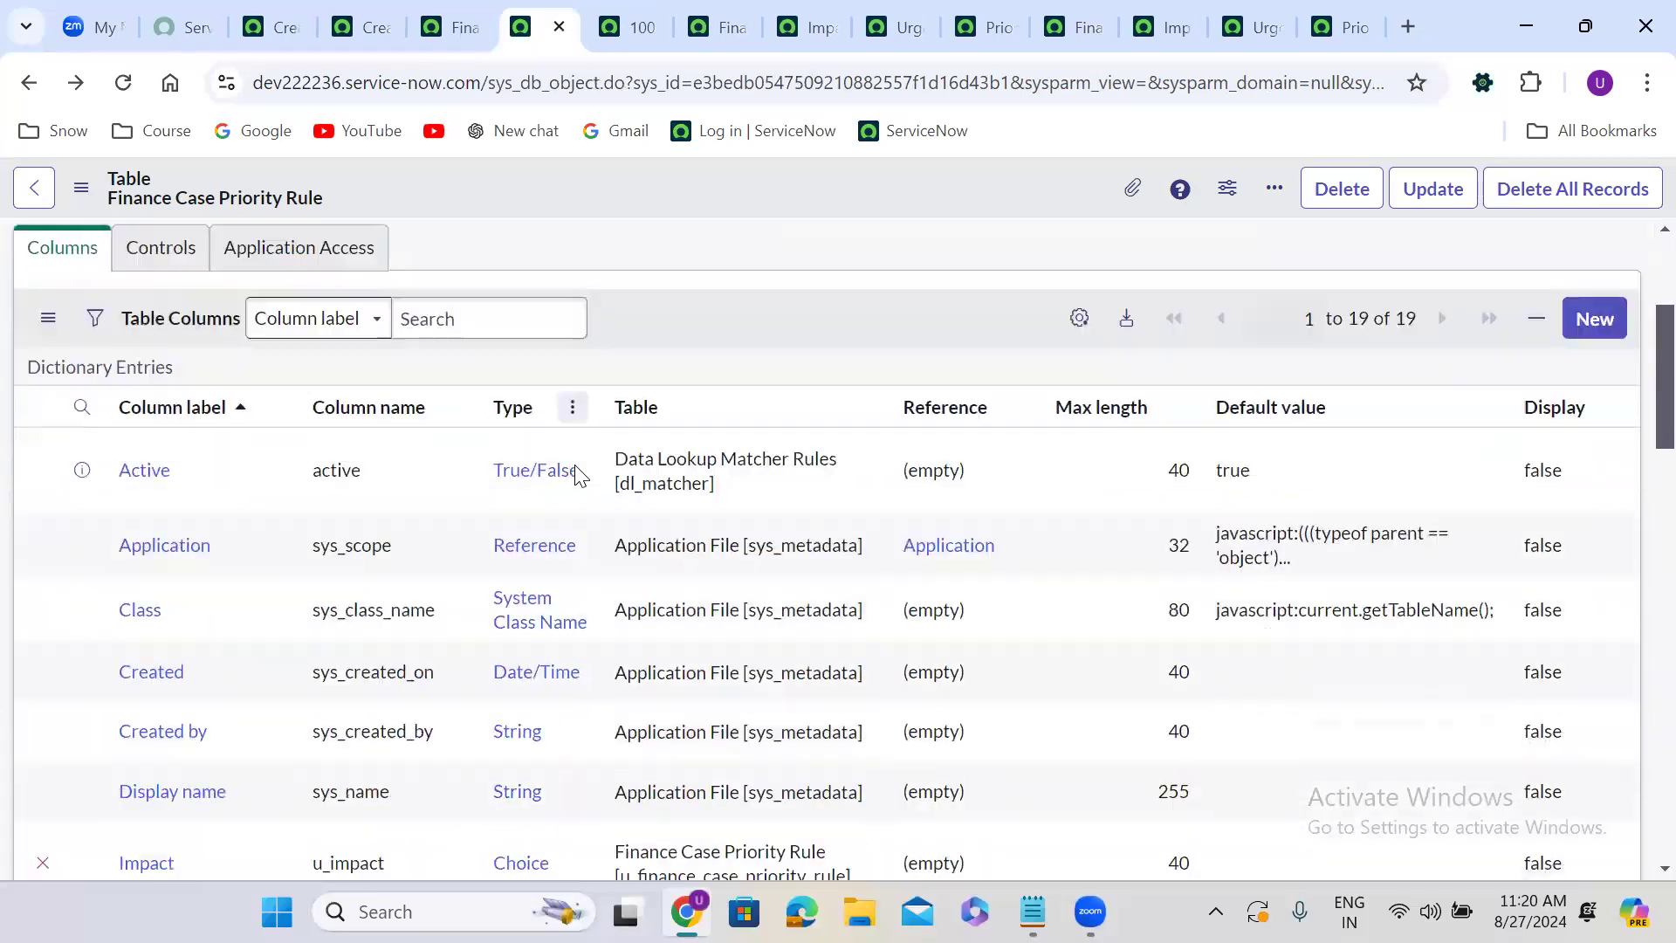
pyautogui.scroll(-10, 575, 476)
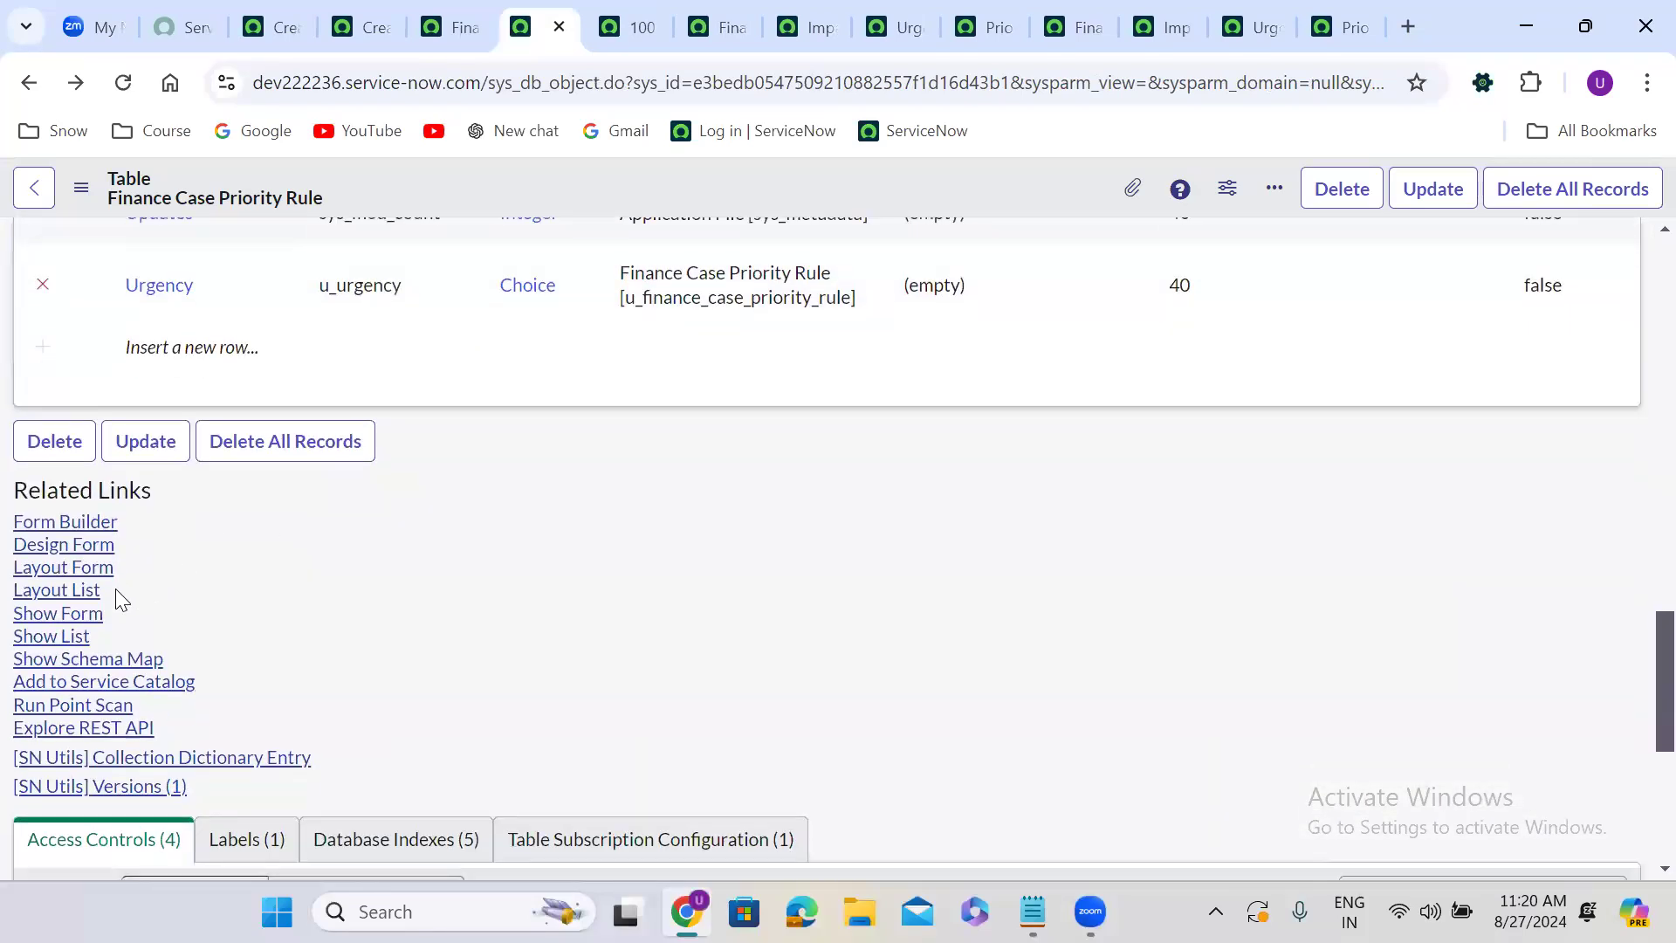
pyautogui.click(70, 637)
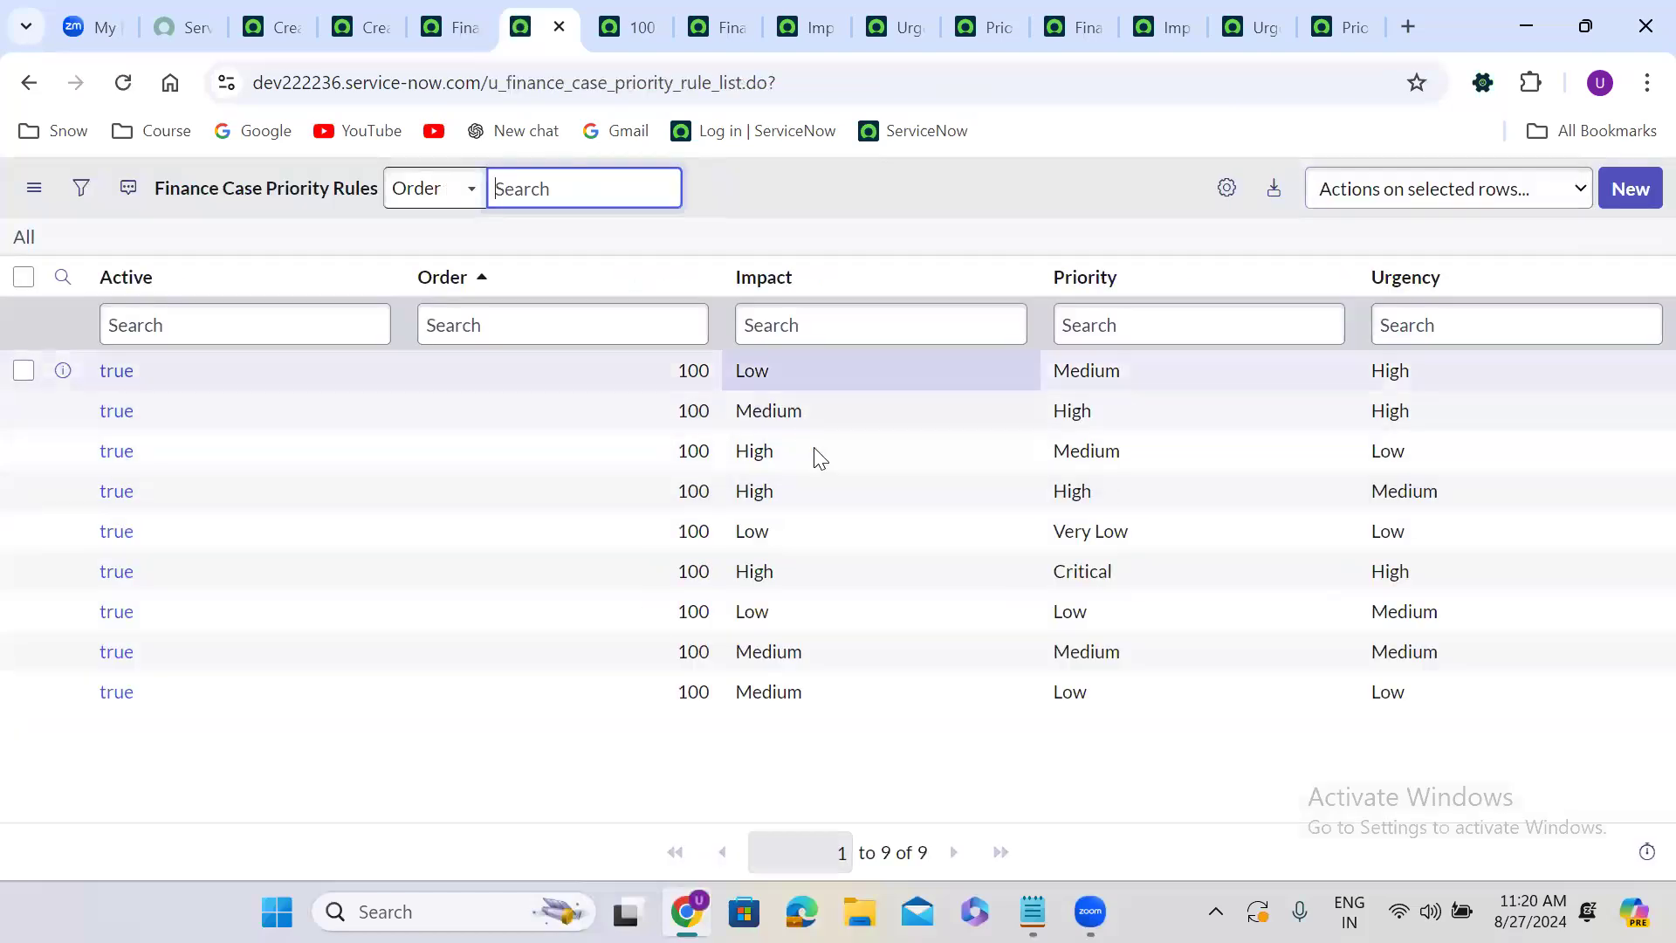
# Personalize the rule list columns to remove Active and Order and place Priority after Urgency.
pyautogui.click(1227, 189)
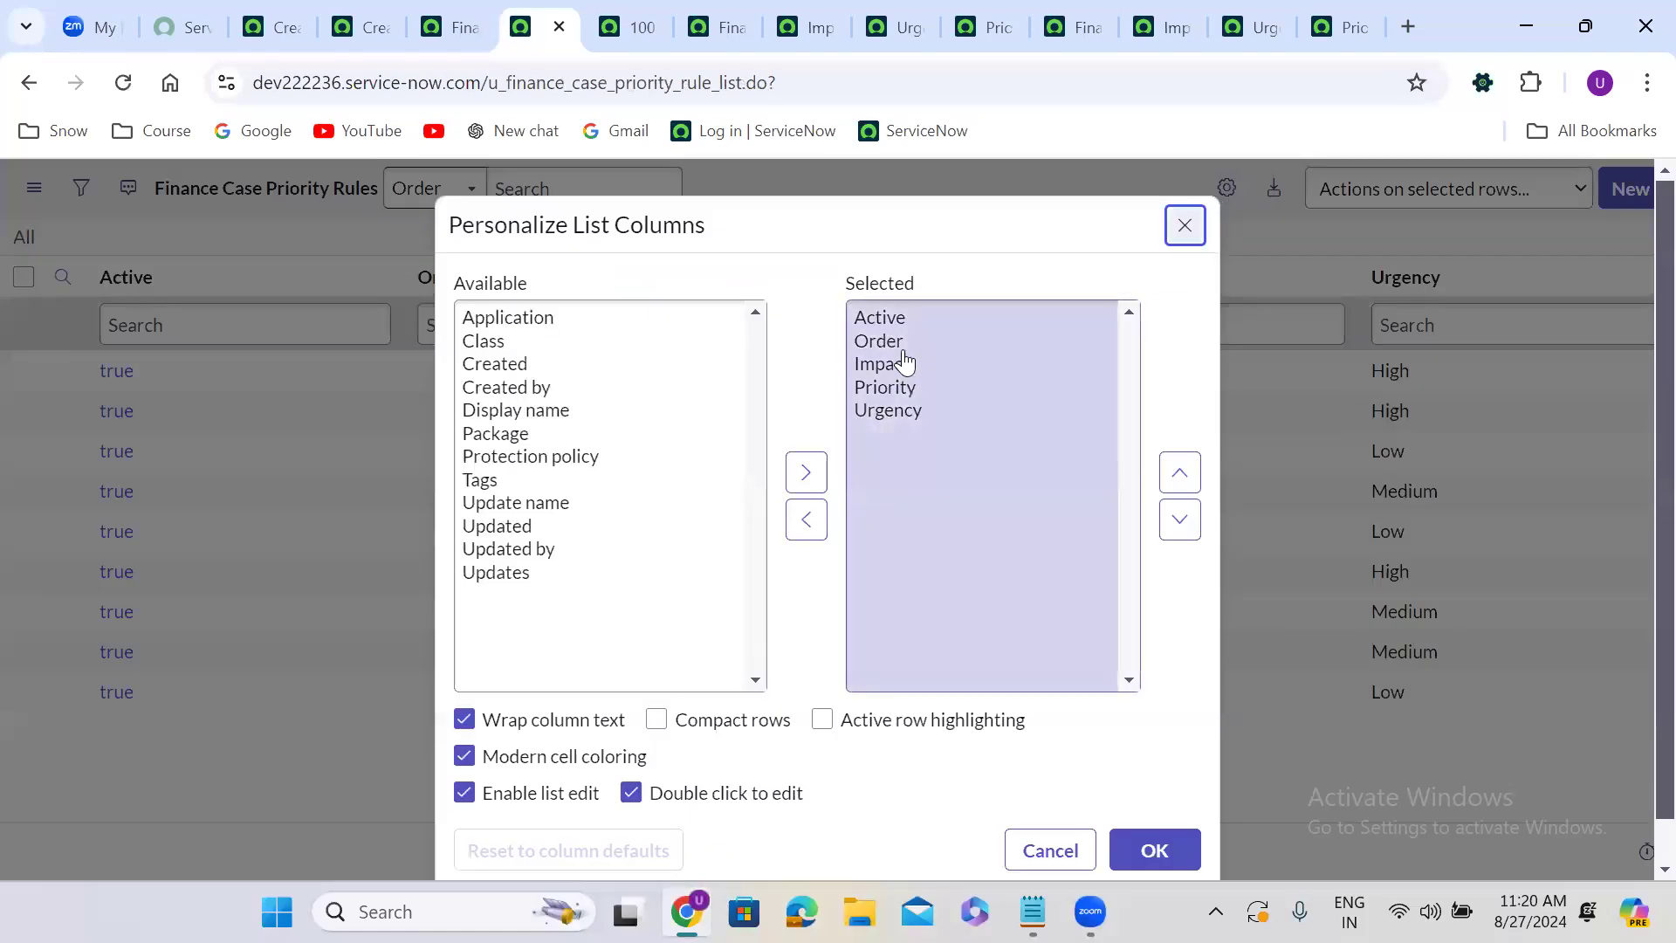
pyautogui.doubleClick(891, 321)
pyautogui.doubleClick(891, 321)
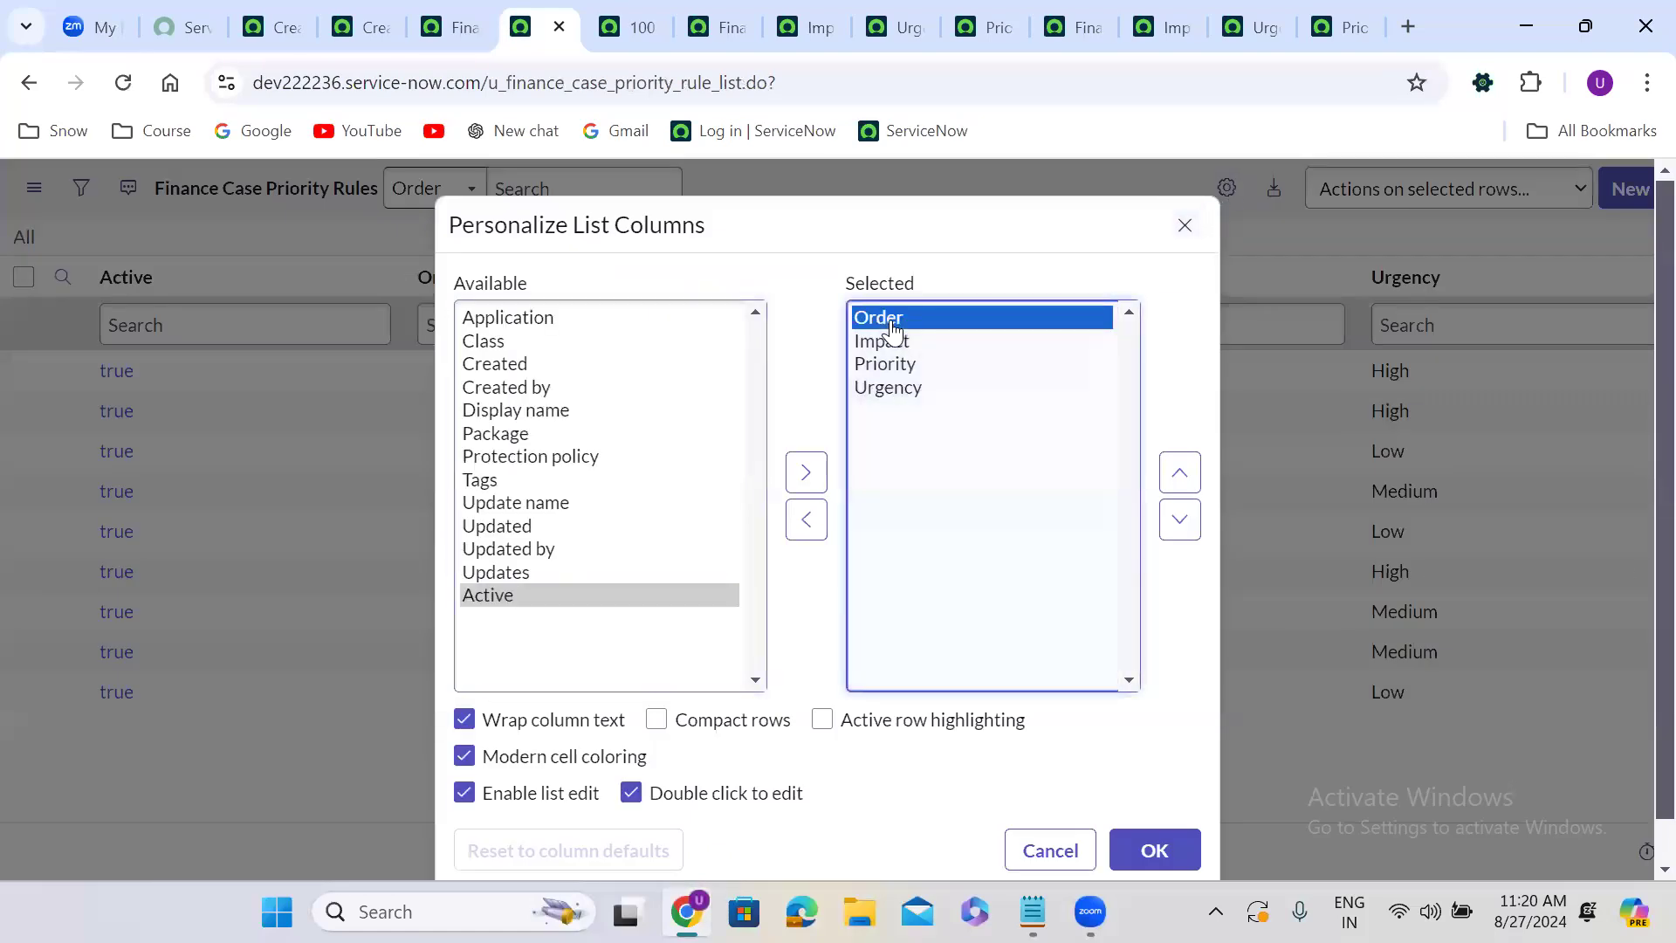
pyautogui.click(906, 347)
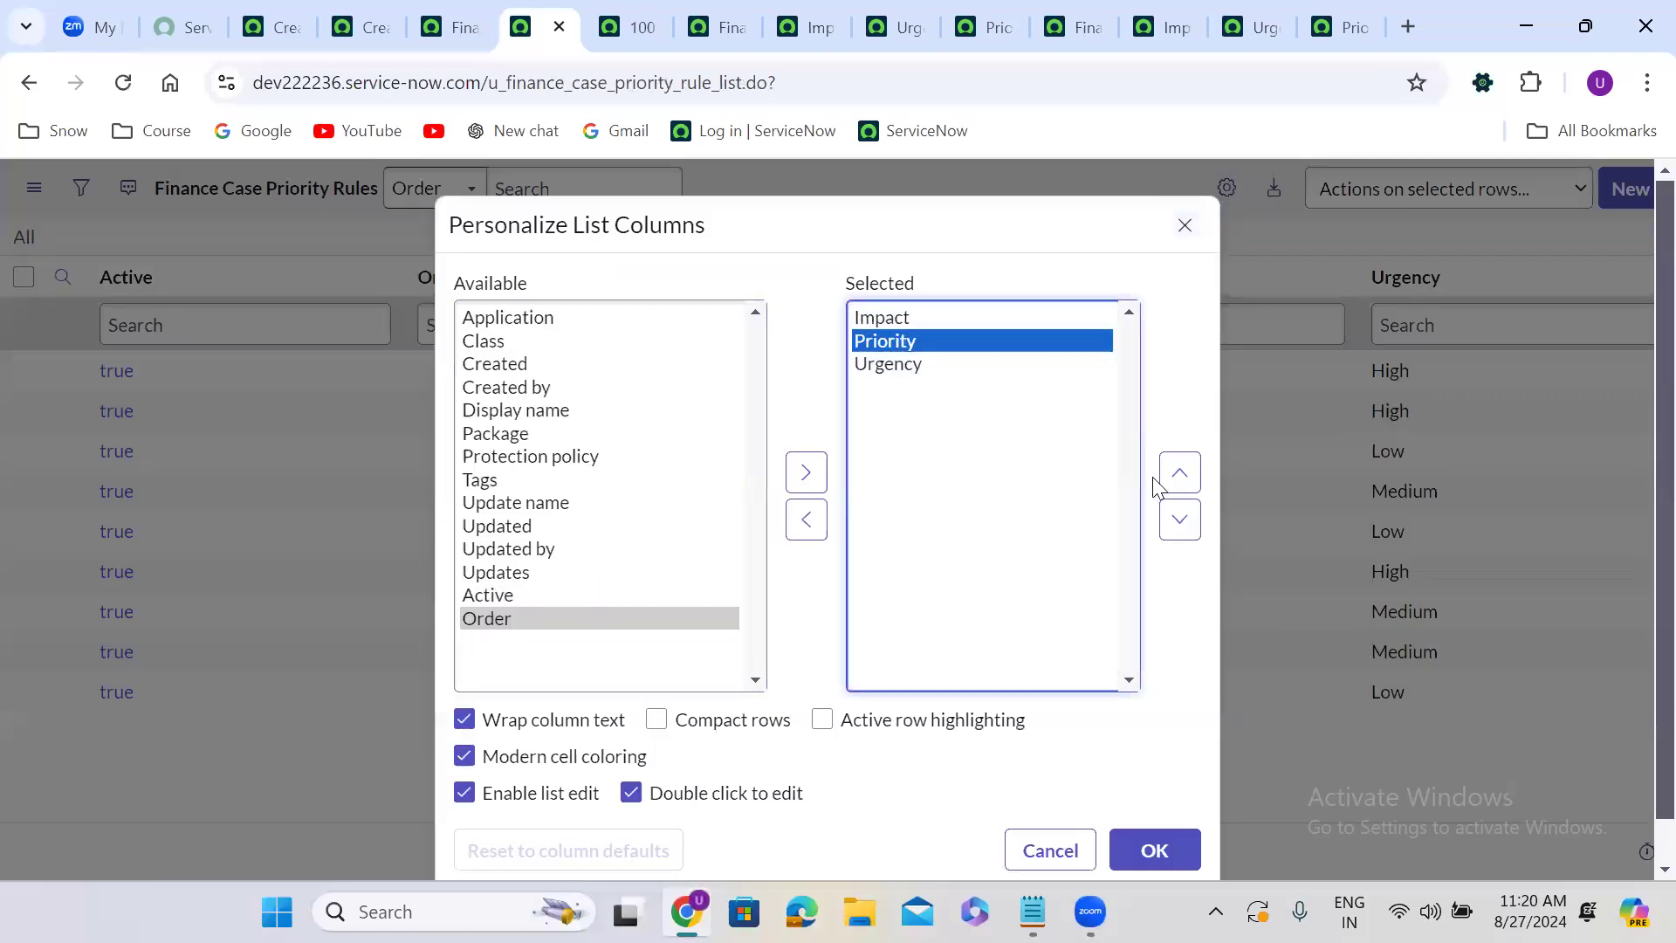
pyautogui.click(1180, 520)
pyautogui.click(1185, 636)
pyautogui.scroll(-1, 1184, 635)
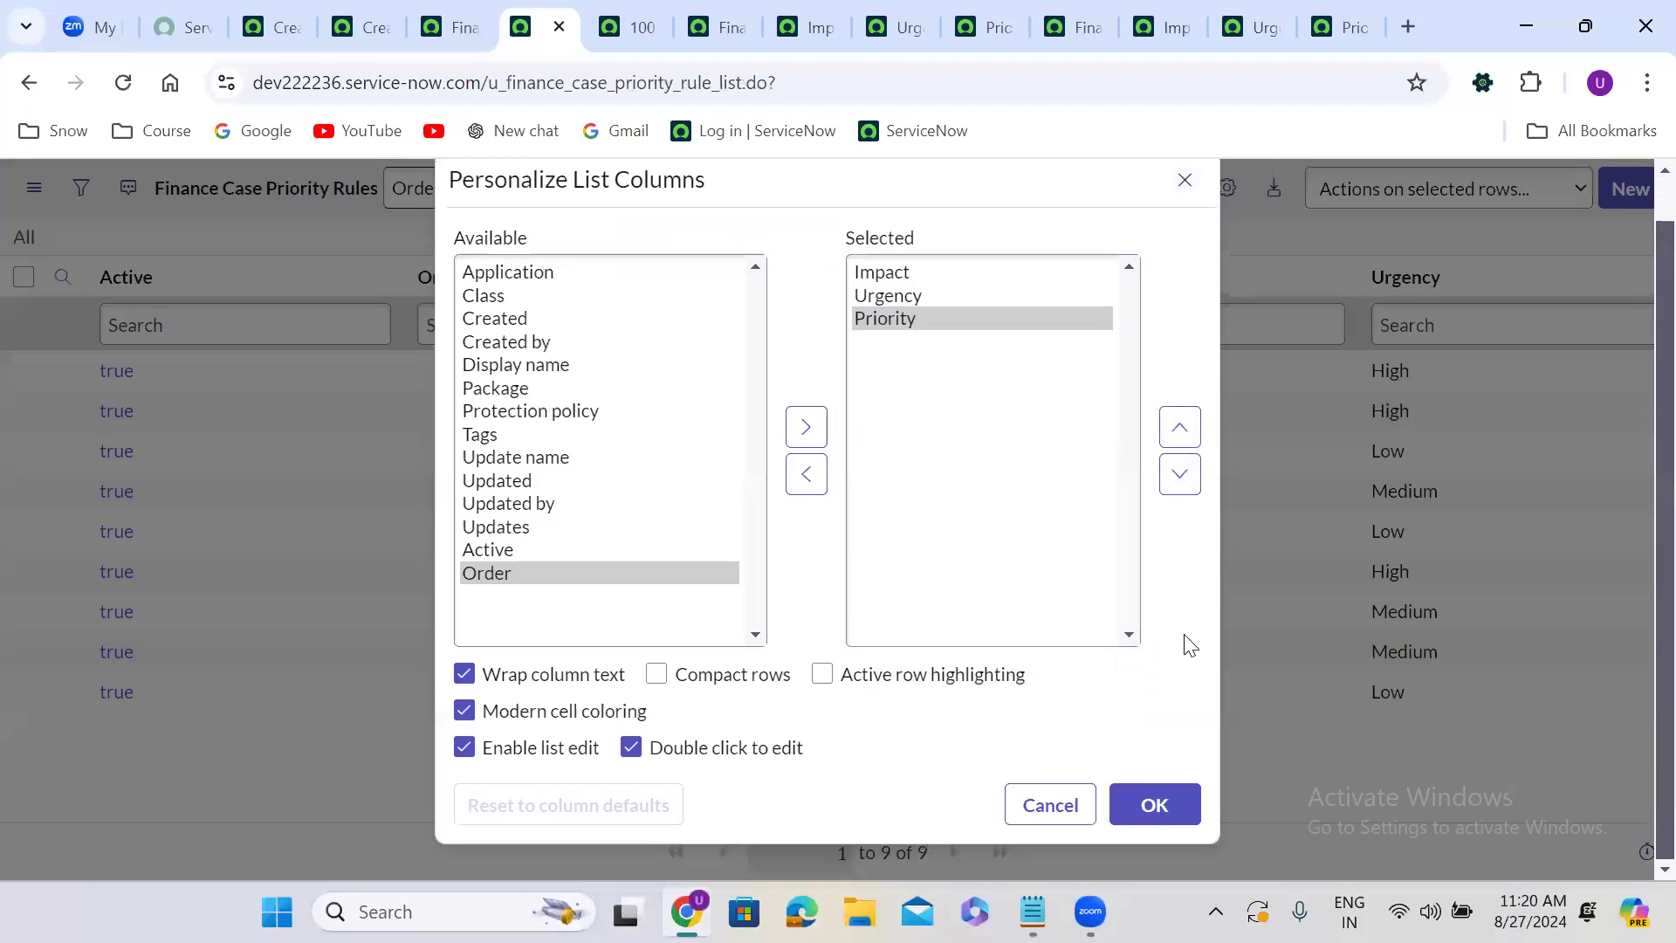
pyautogui.click(1143, 790)
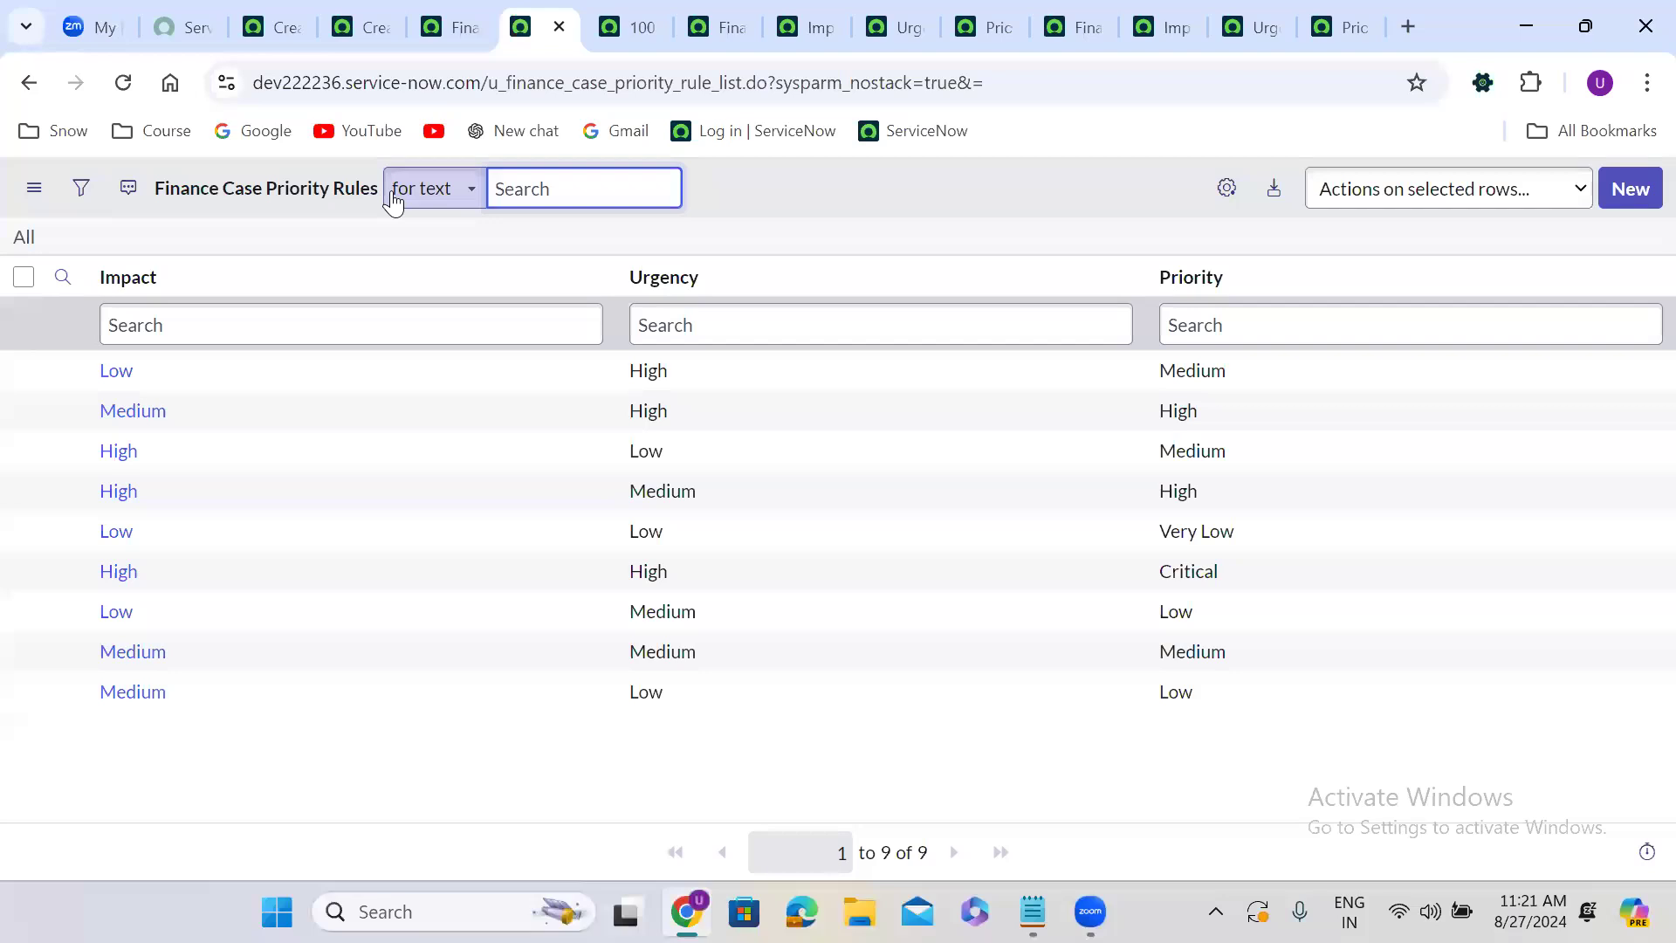
# Open Data Lookup Definitions through the application navigator.
pyautogui.click(271, 26)
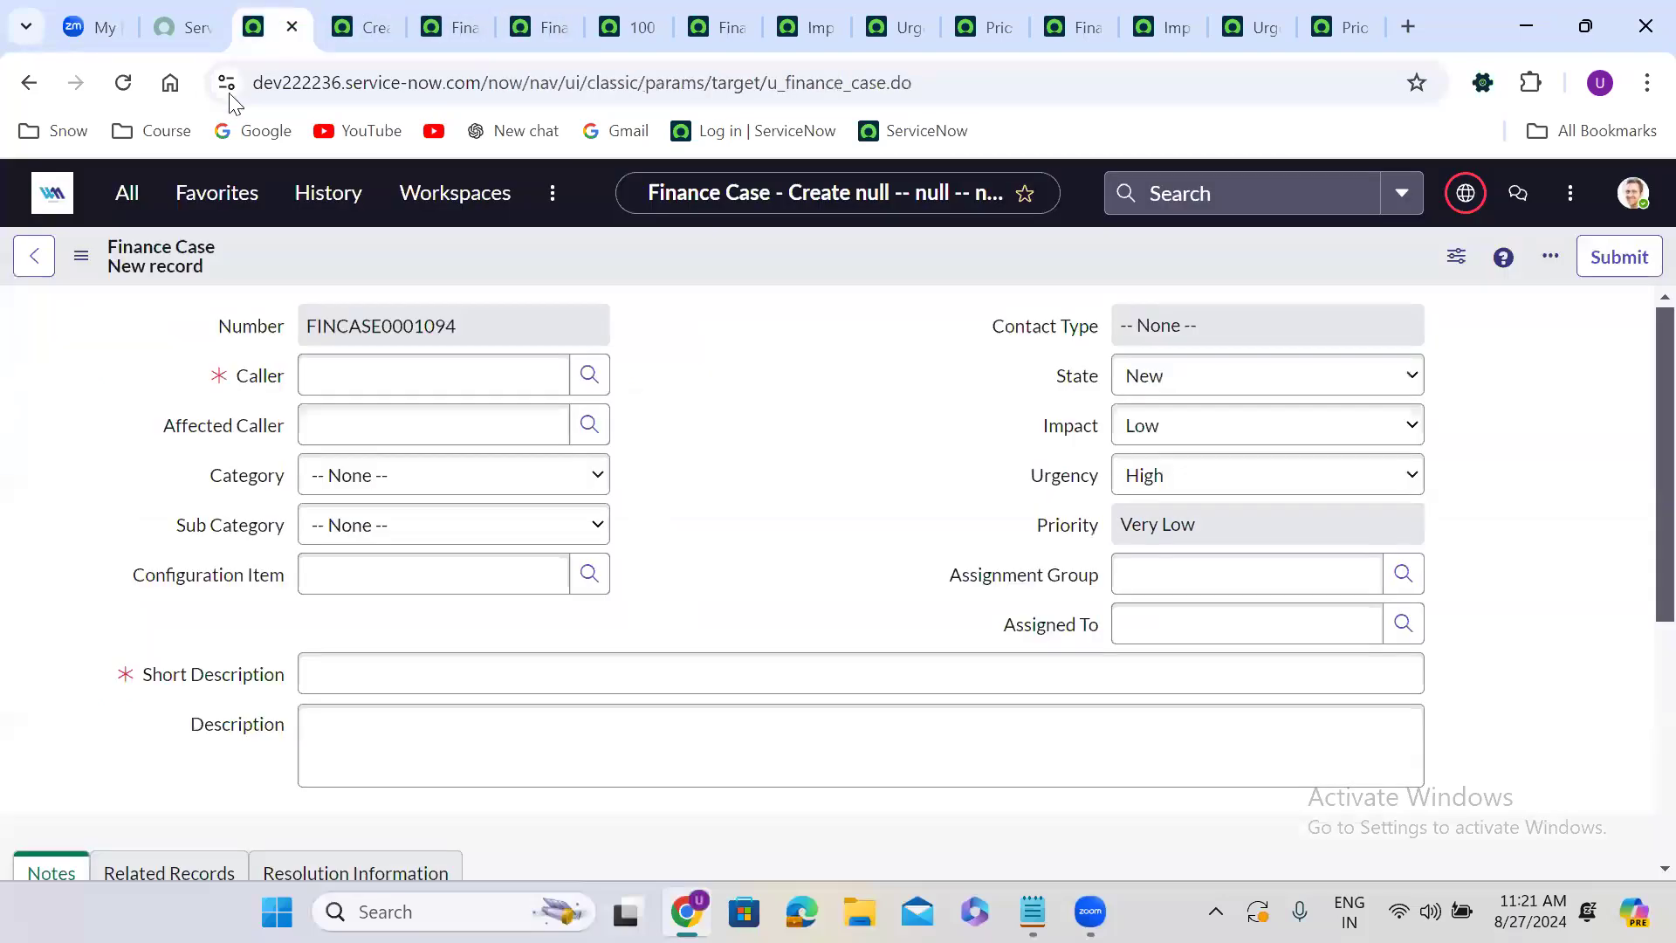
pyautogui.click(122, 196)
pyautogui.write('d')
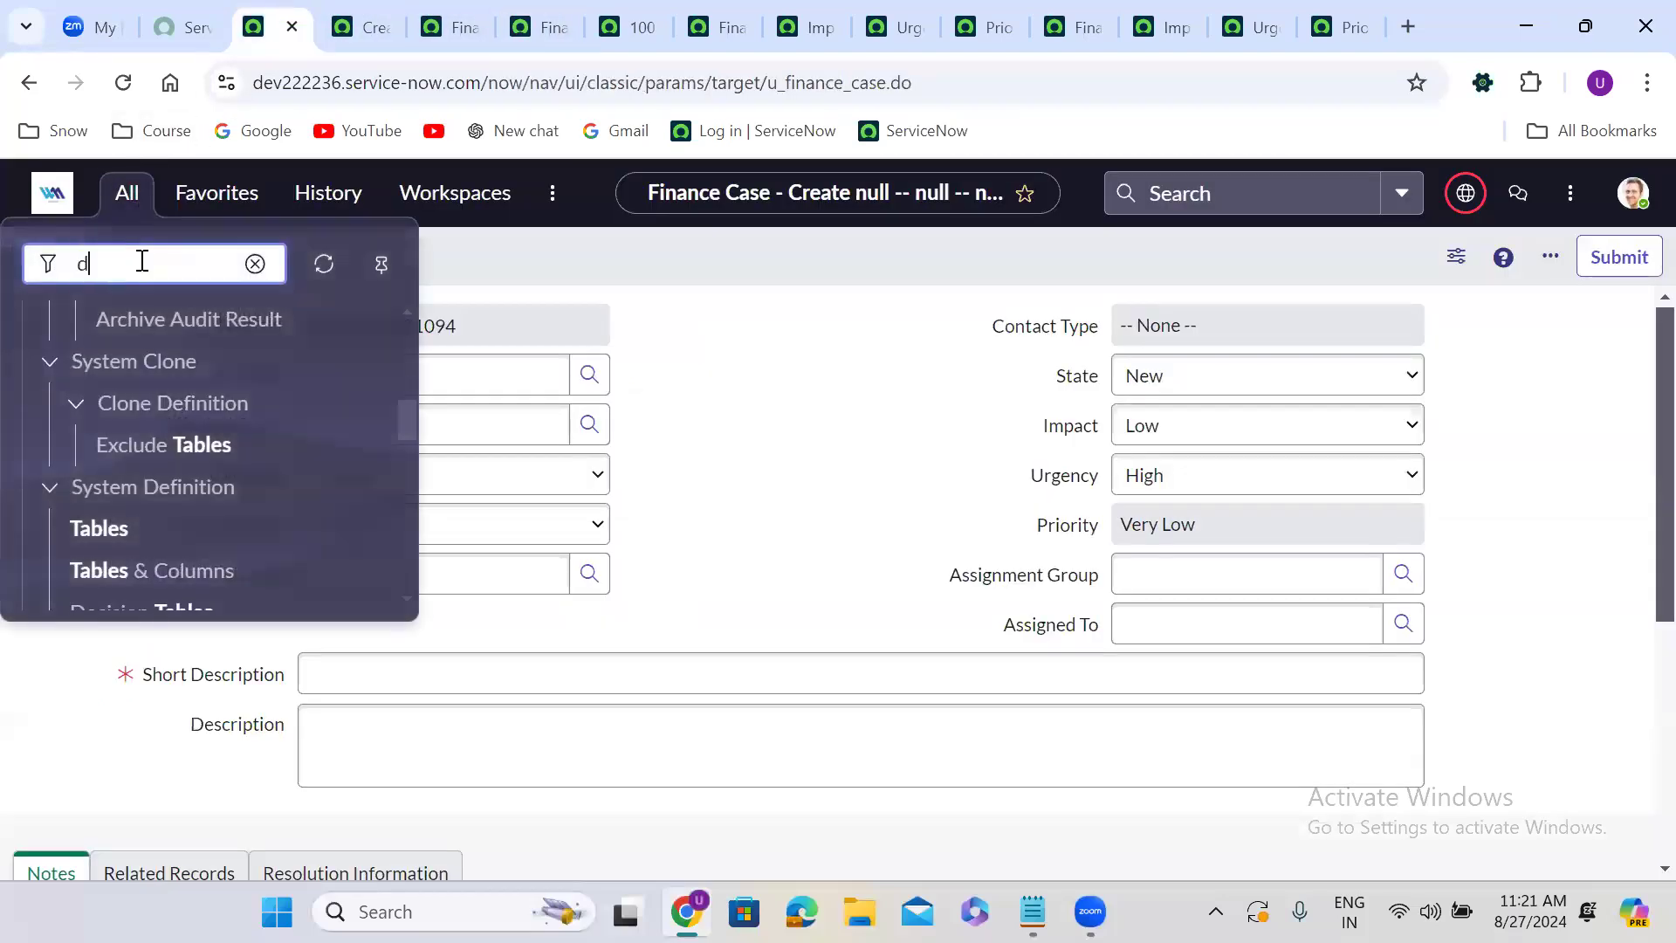
pyautogui.write('ata lookup def')
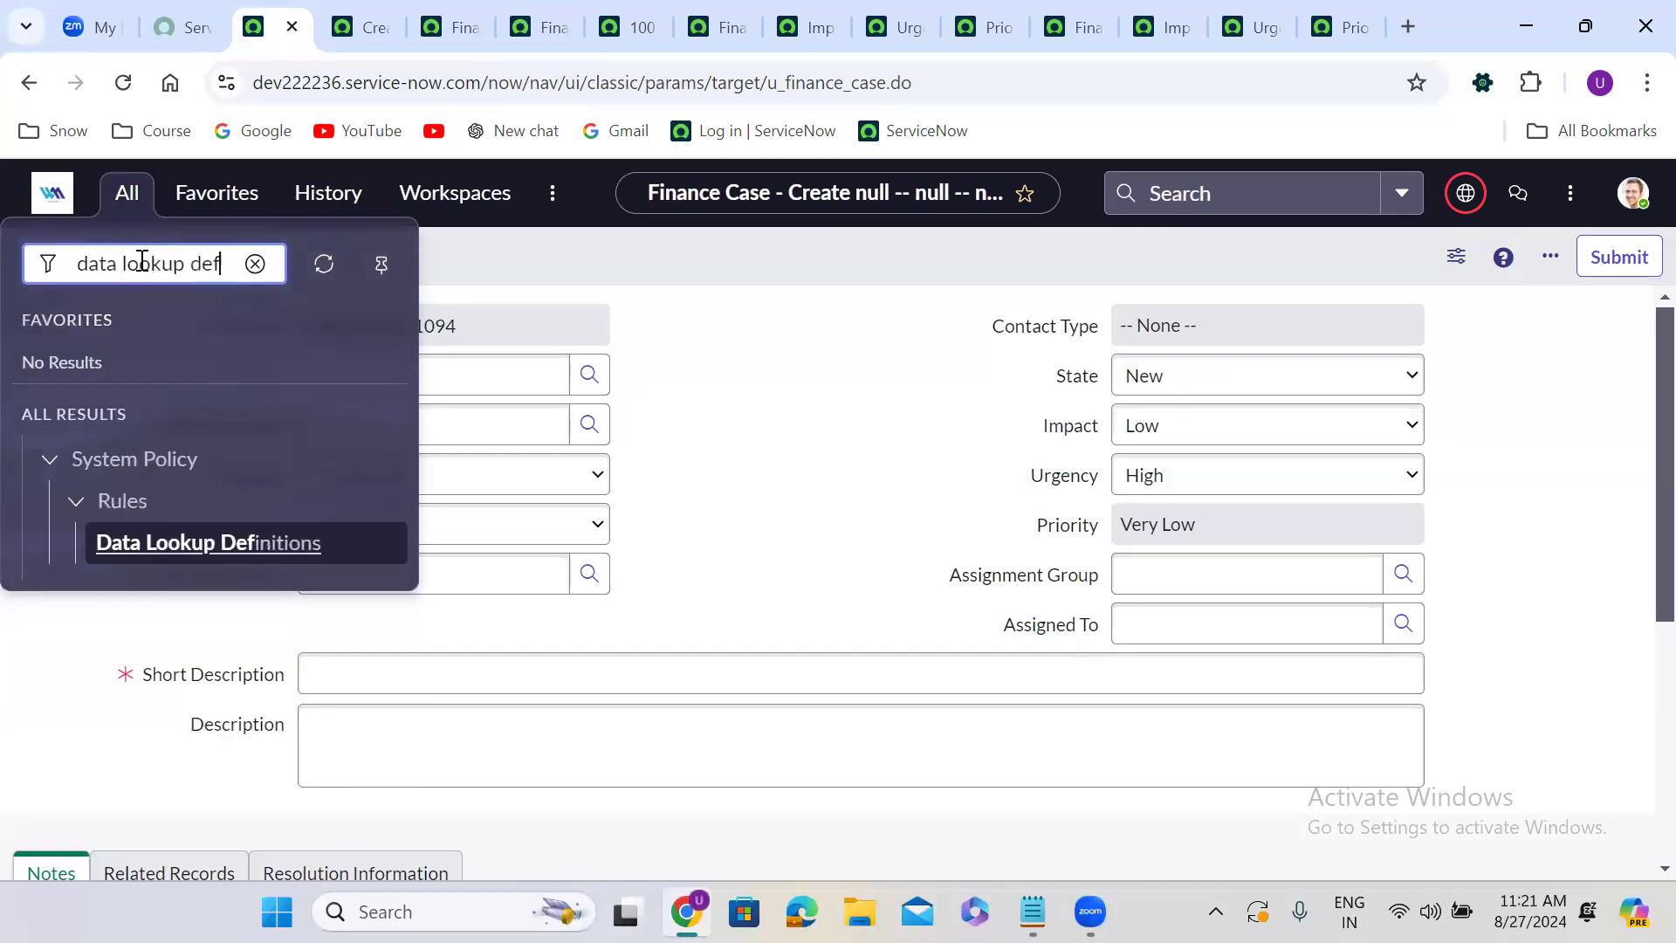
pyautogui.keyDown('ctrl'); pyautogui.click(242, 546); pyautogui.keyUp('ctrl')
# Create a new Data Lookup Rule named Finance Case Priority rules.
pyautogui.click(330, 26)
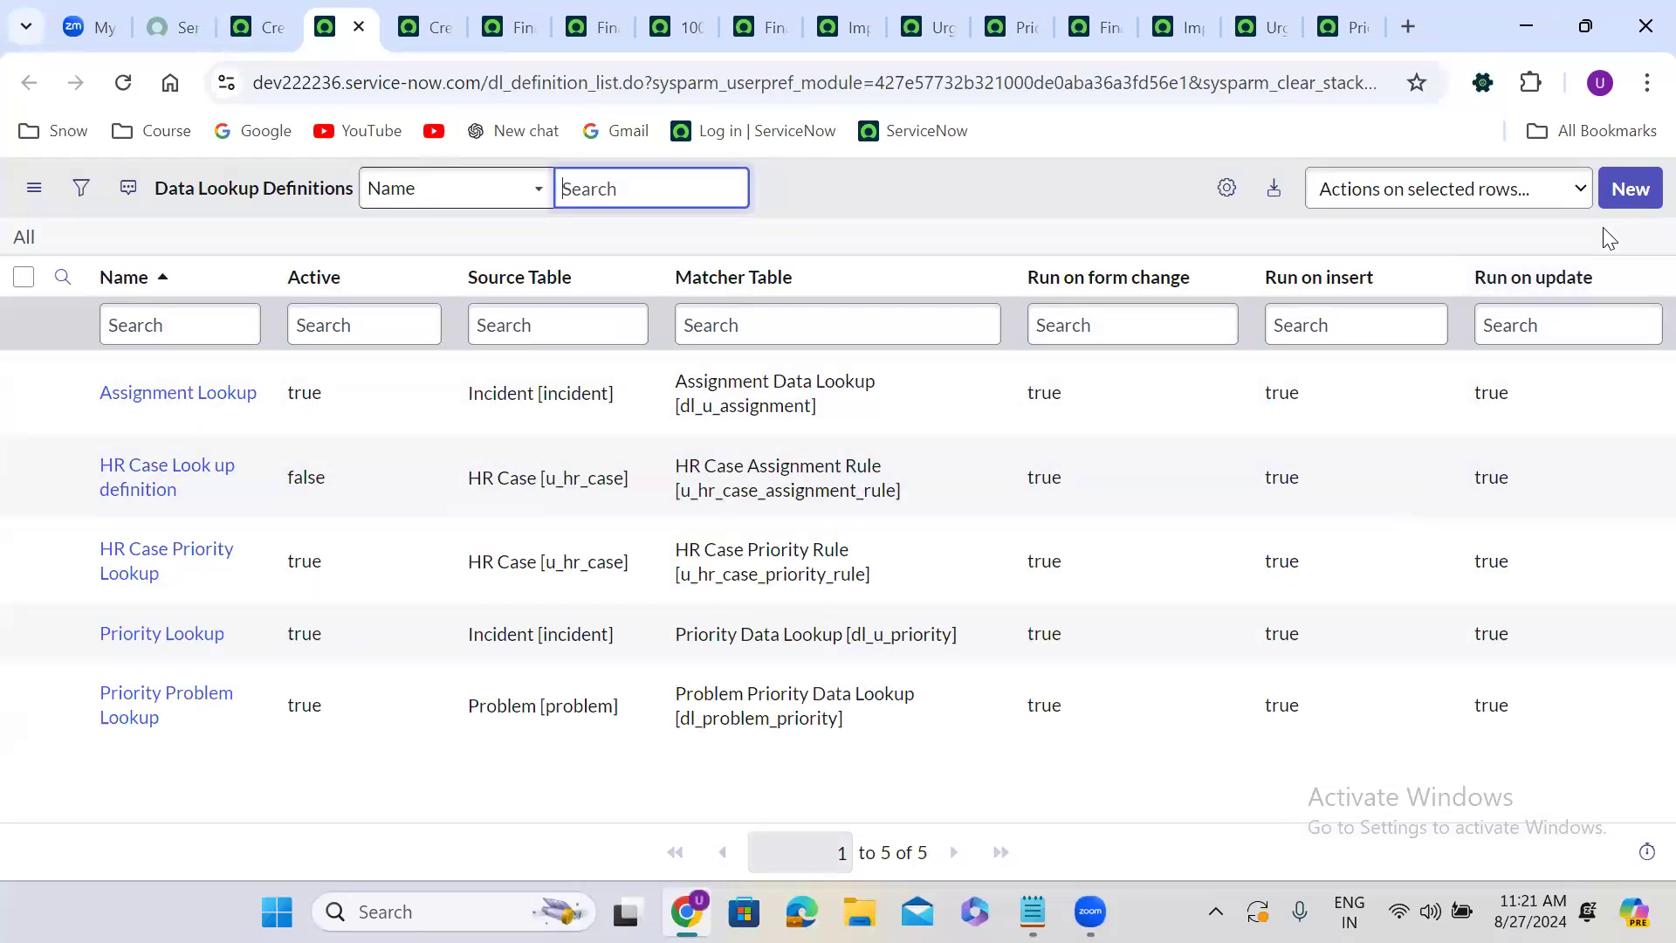
pyautogui.click(1629, 188)
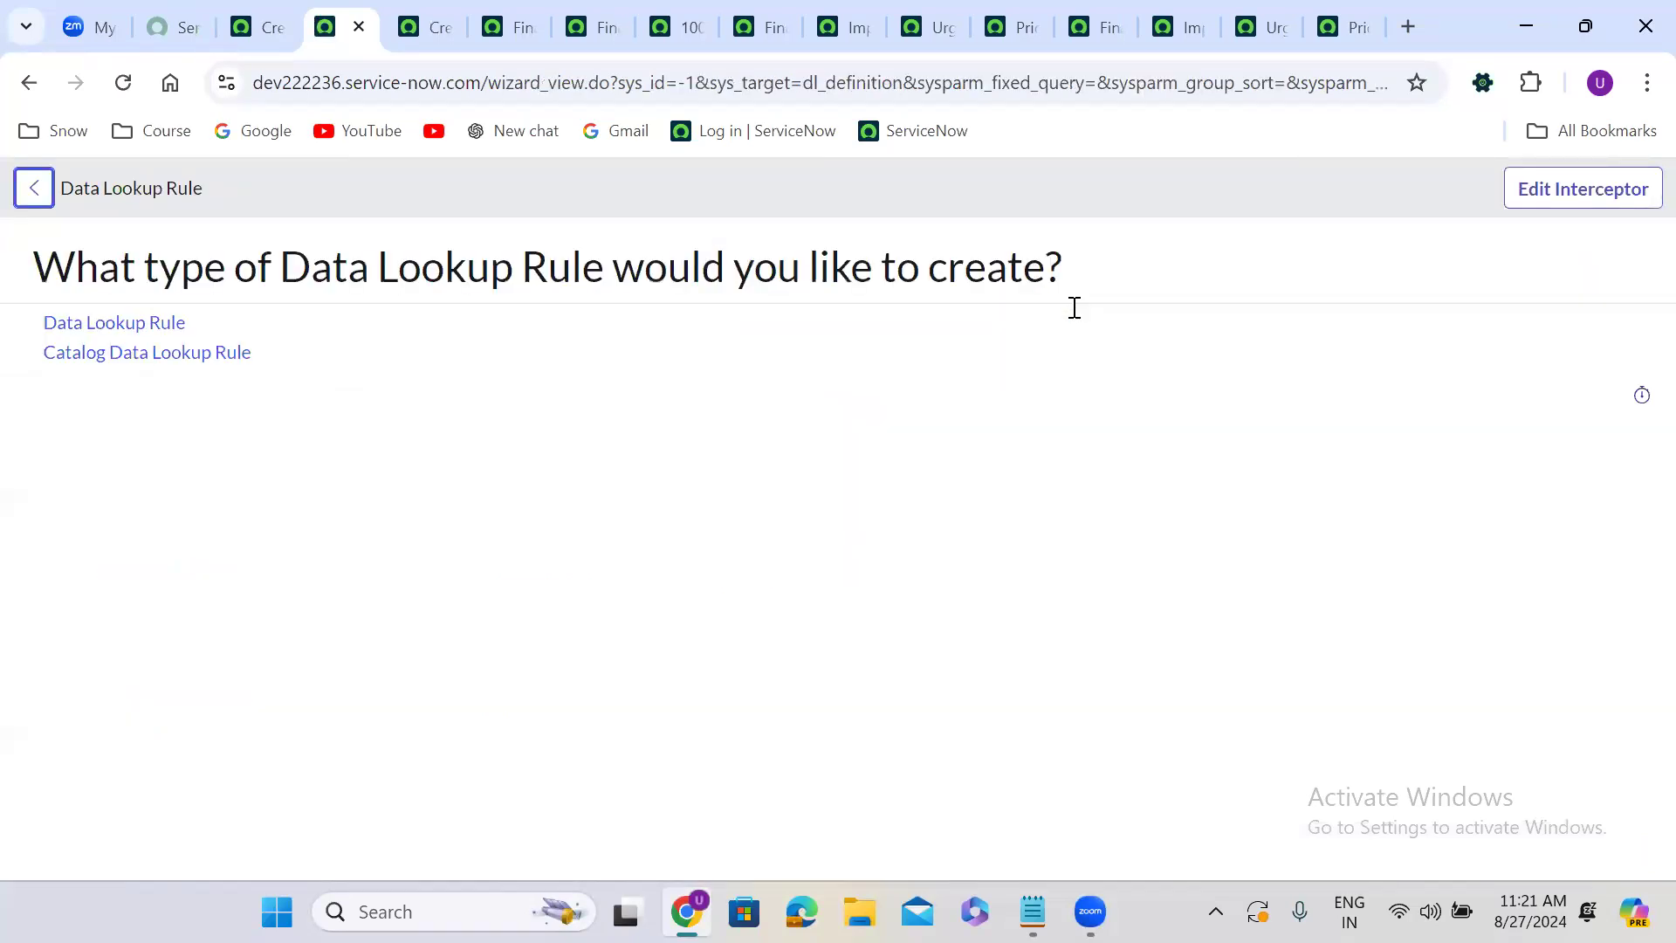
pyautogui.click(106, 333)
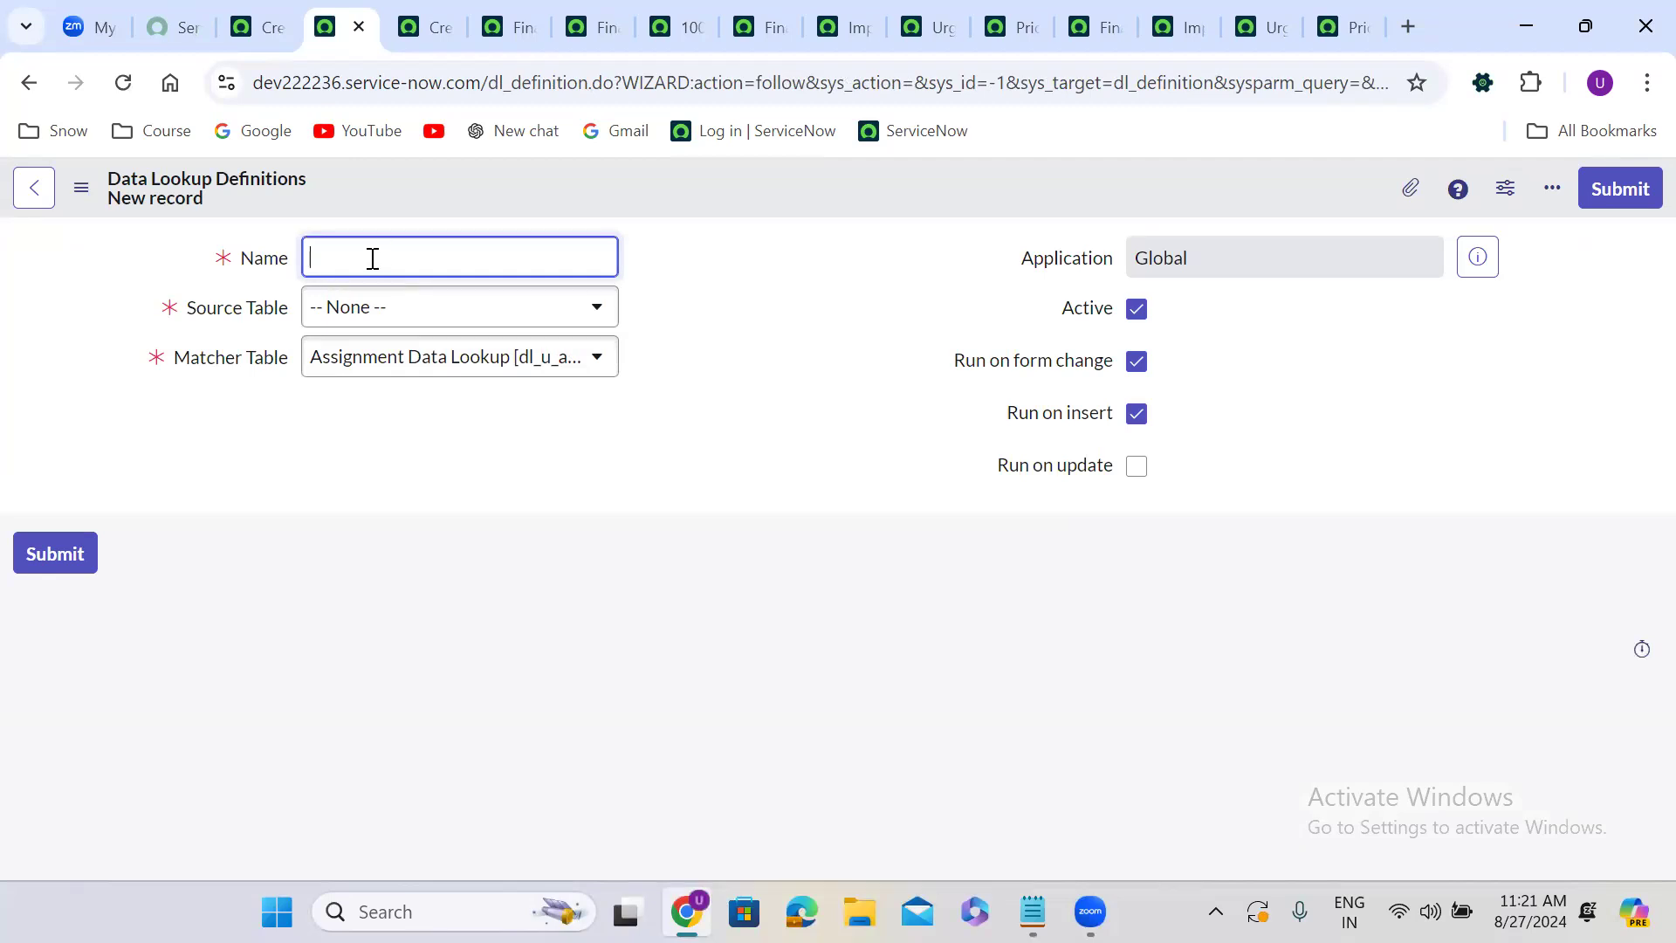
pyautogui.write('Finance Case Priority rules')
# Set the Source Table to Finance Case and the Matcher Table to Finance Case Priority Rule.
pyautogui.click(428, 330)
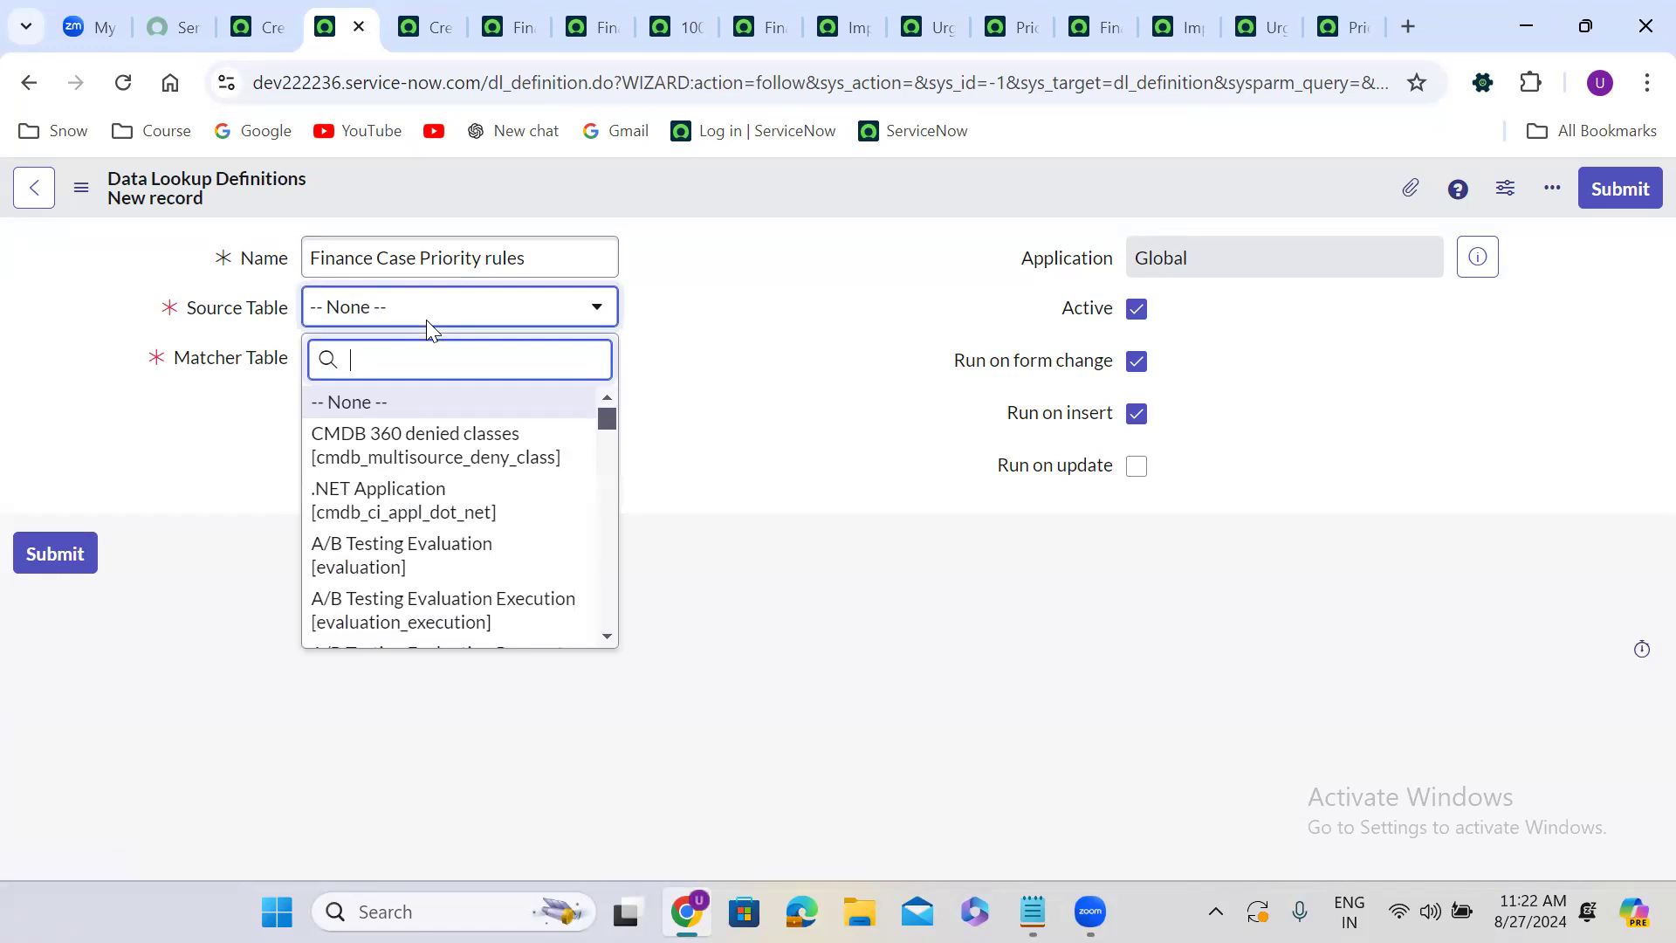
pyautogui.write('finance case')
pyautogui.click(490, 414)
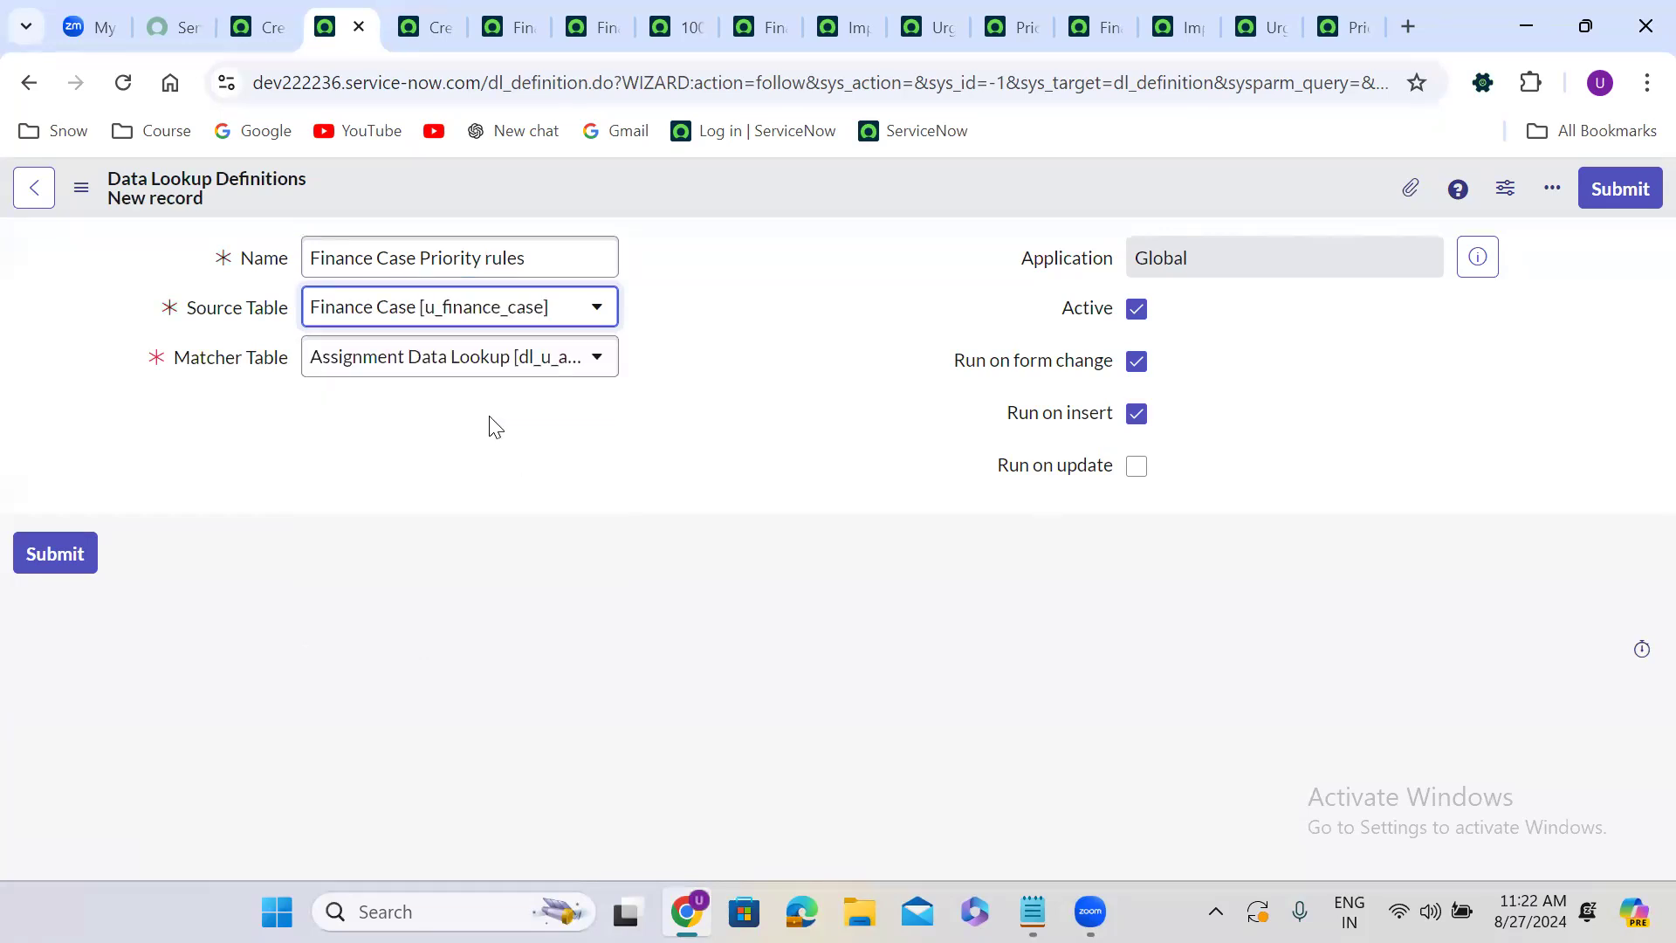
pyautogui.click(407, 359)
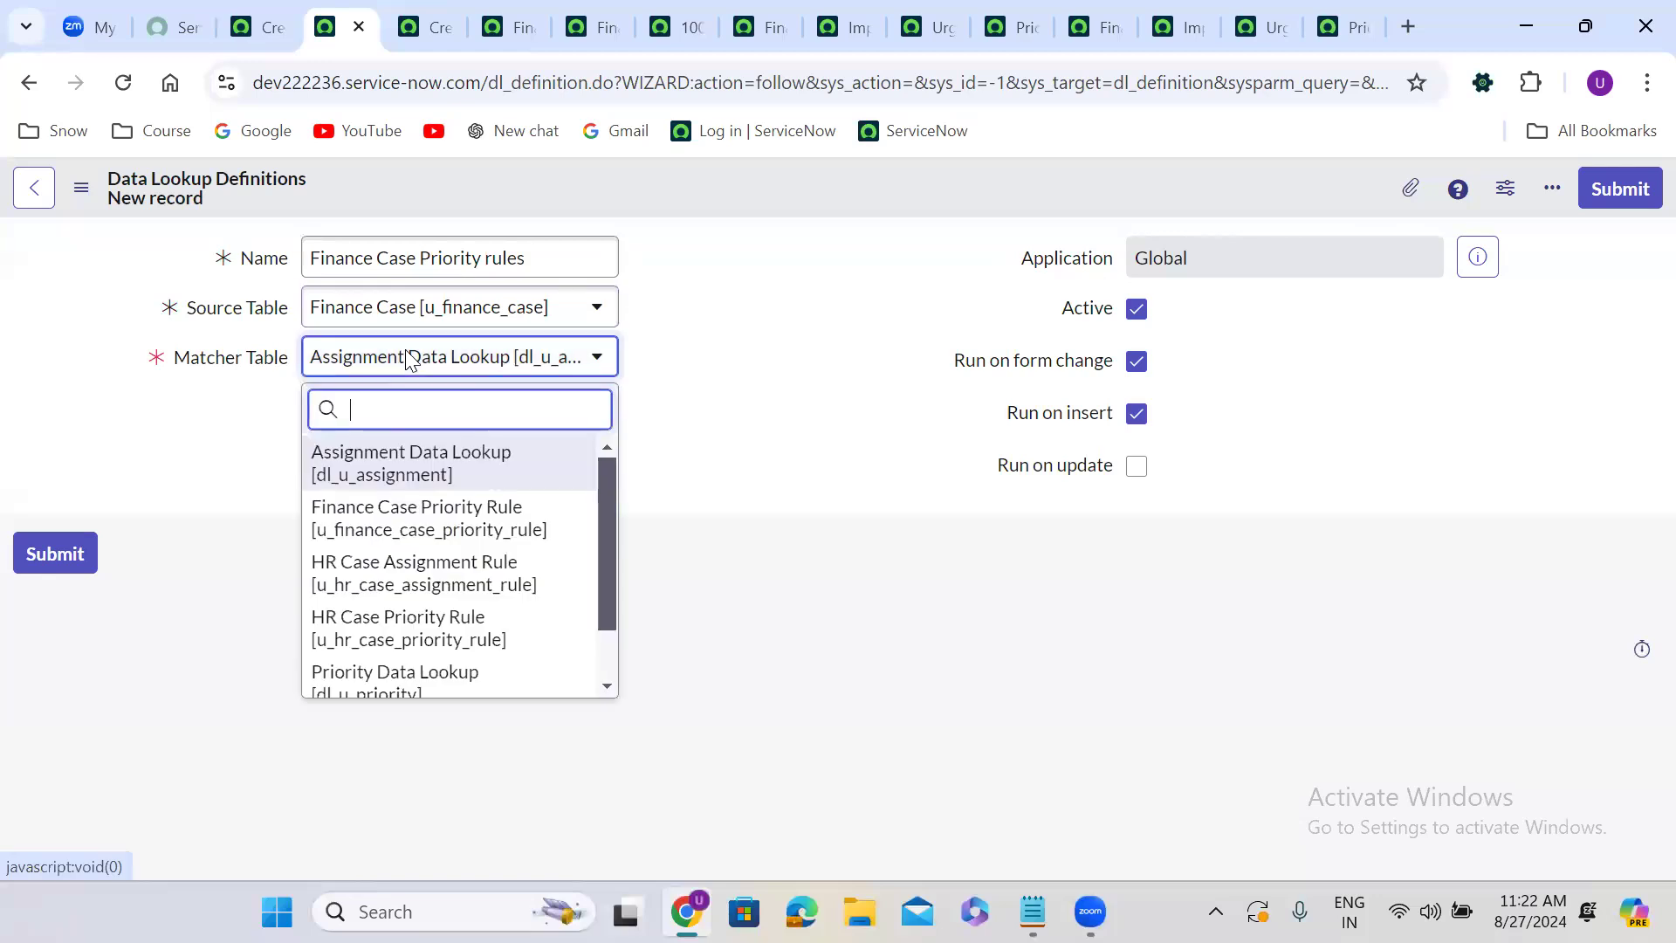
pyautogui.write('finn')
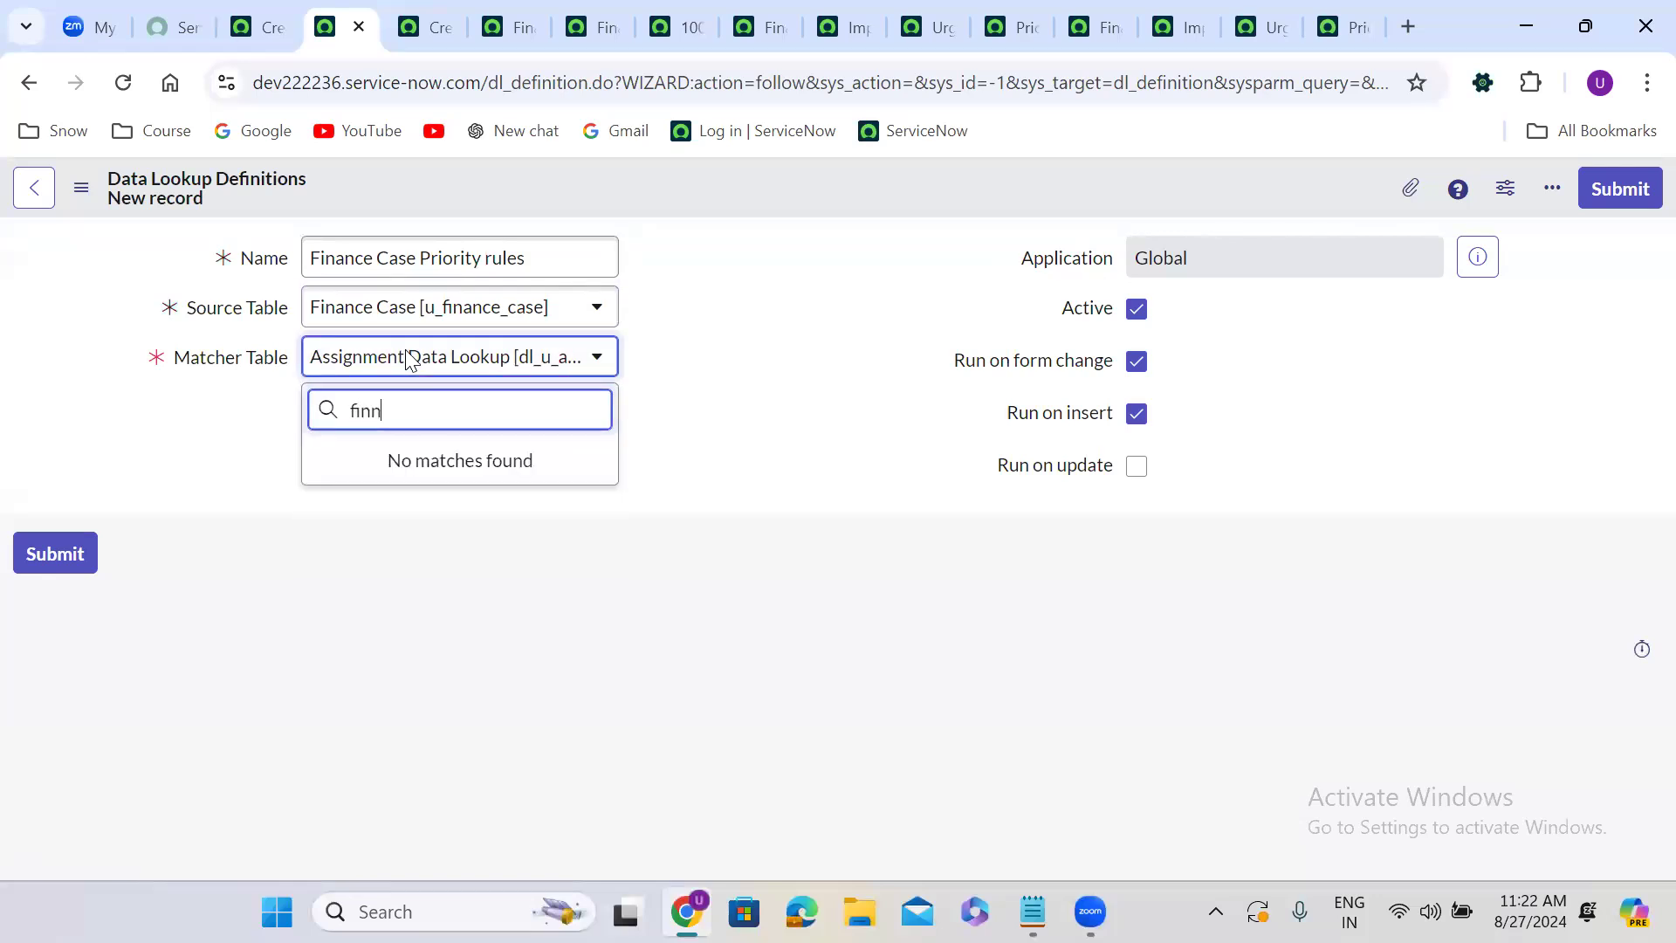
pyautogui.press('BackSpace')
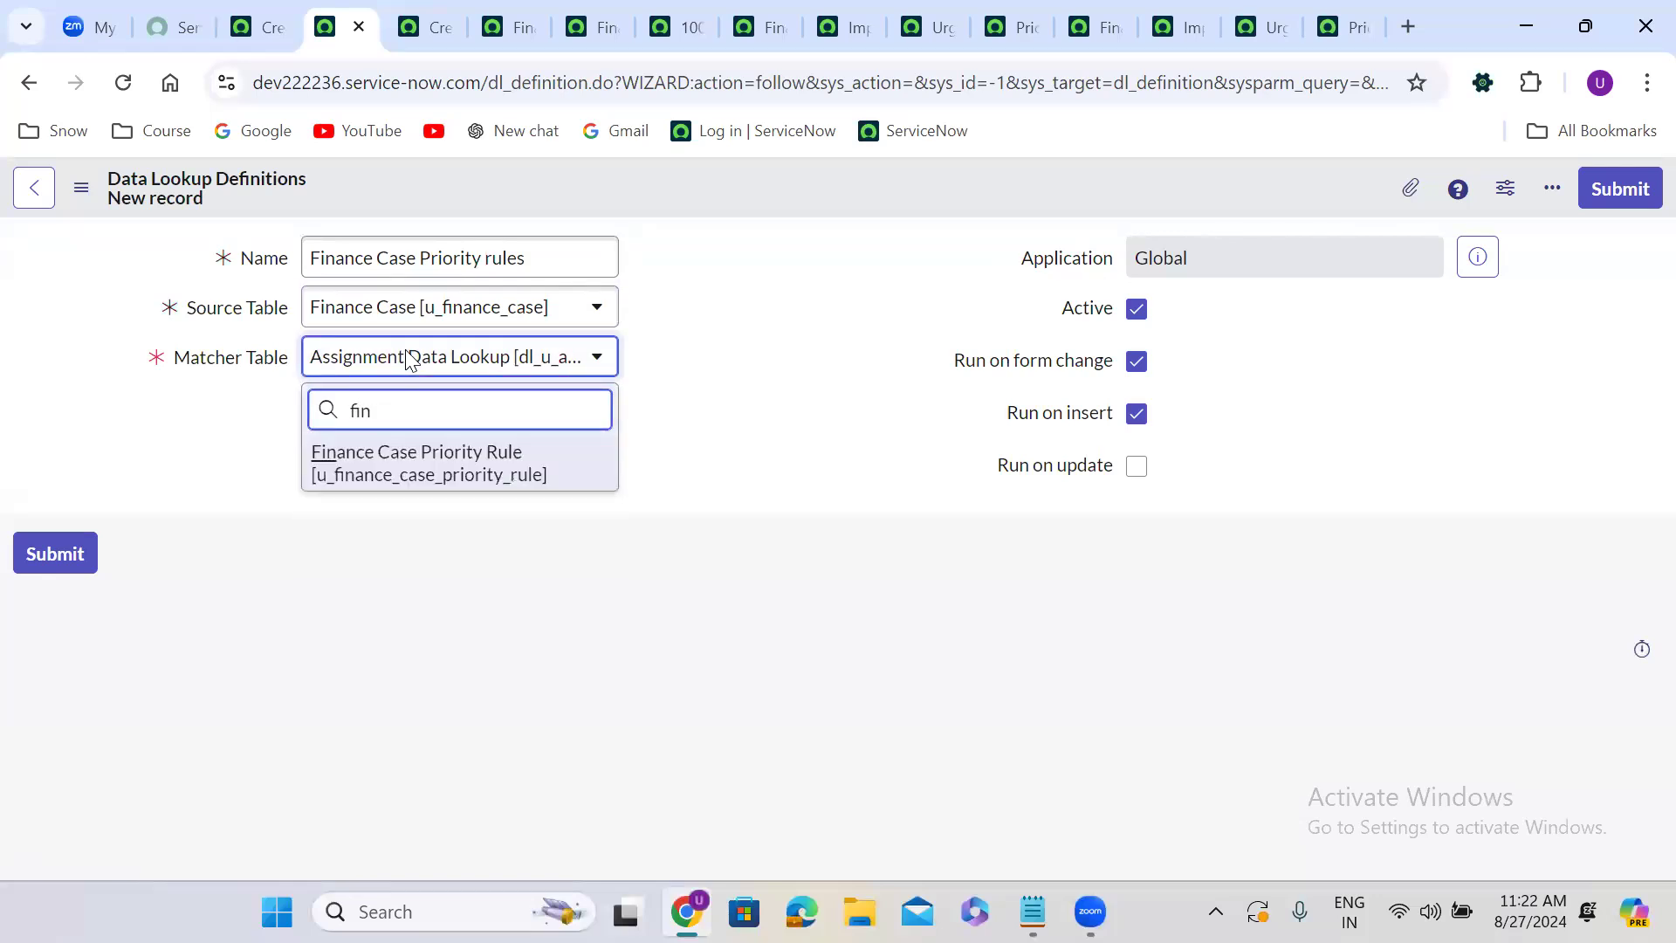
pyautogui.click(488, 468)
# Enable Run on update and save the data lookup definition.
pyautogui.click(1137, 467)
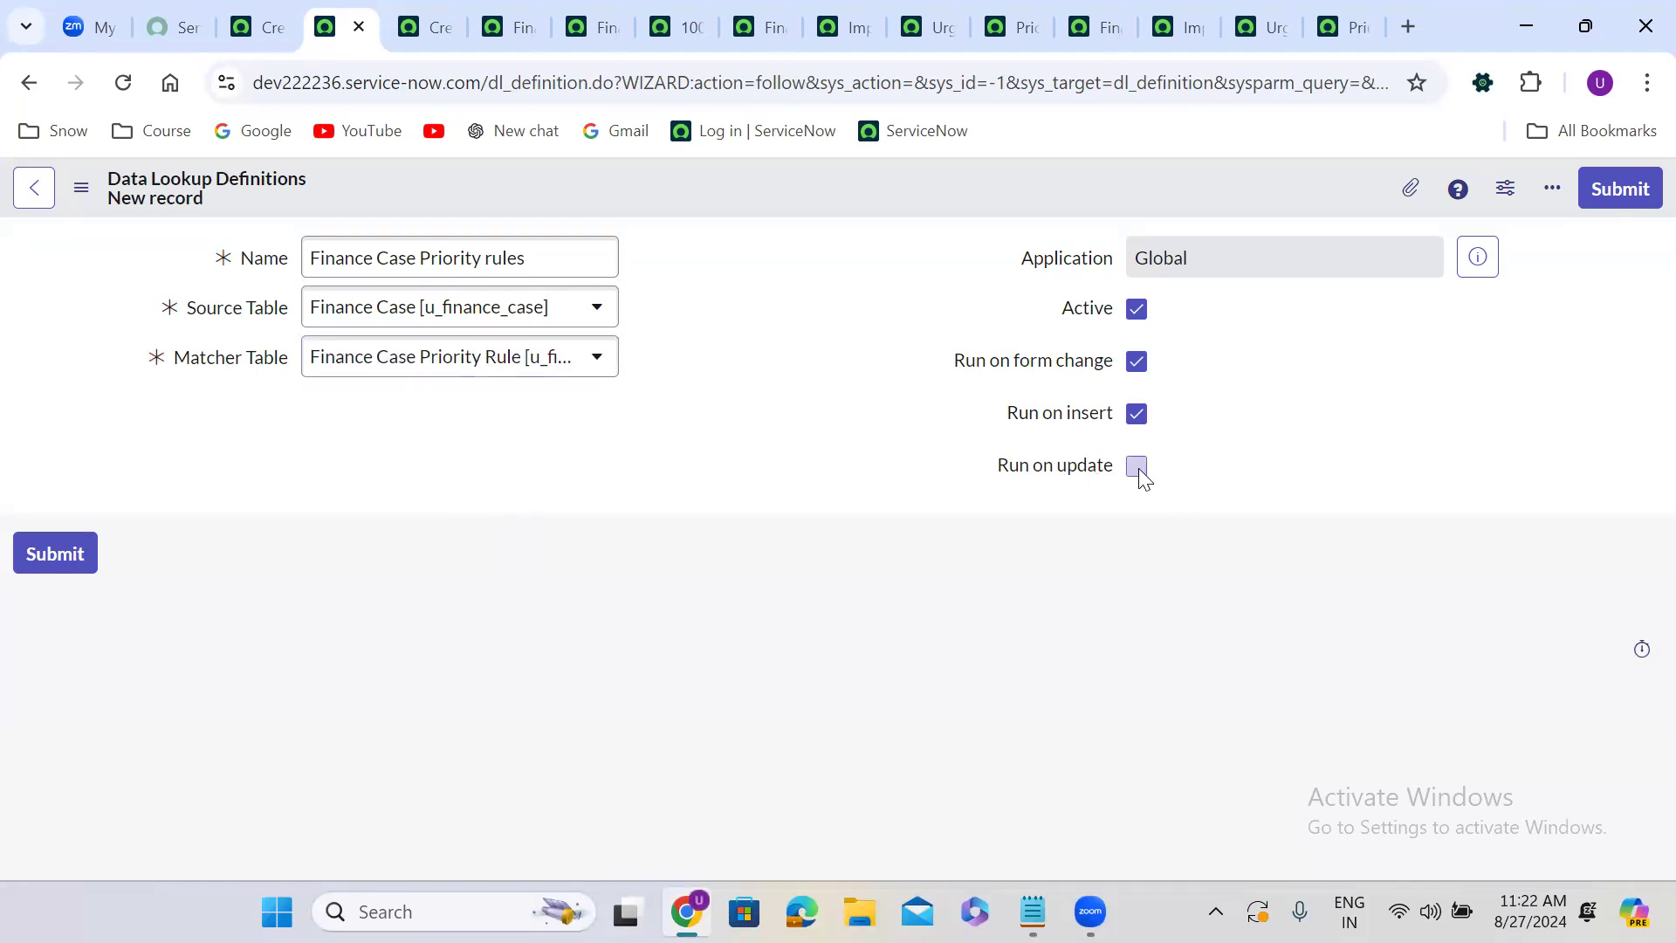
pyautogui.rightClick(724, 179)
pyautogui.click(771, 195)
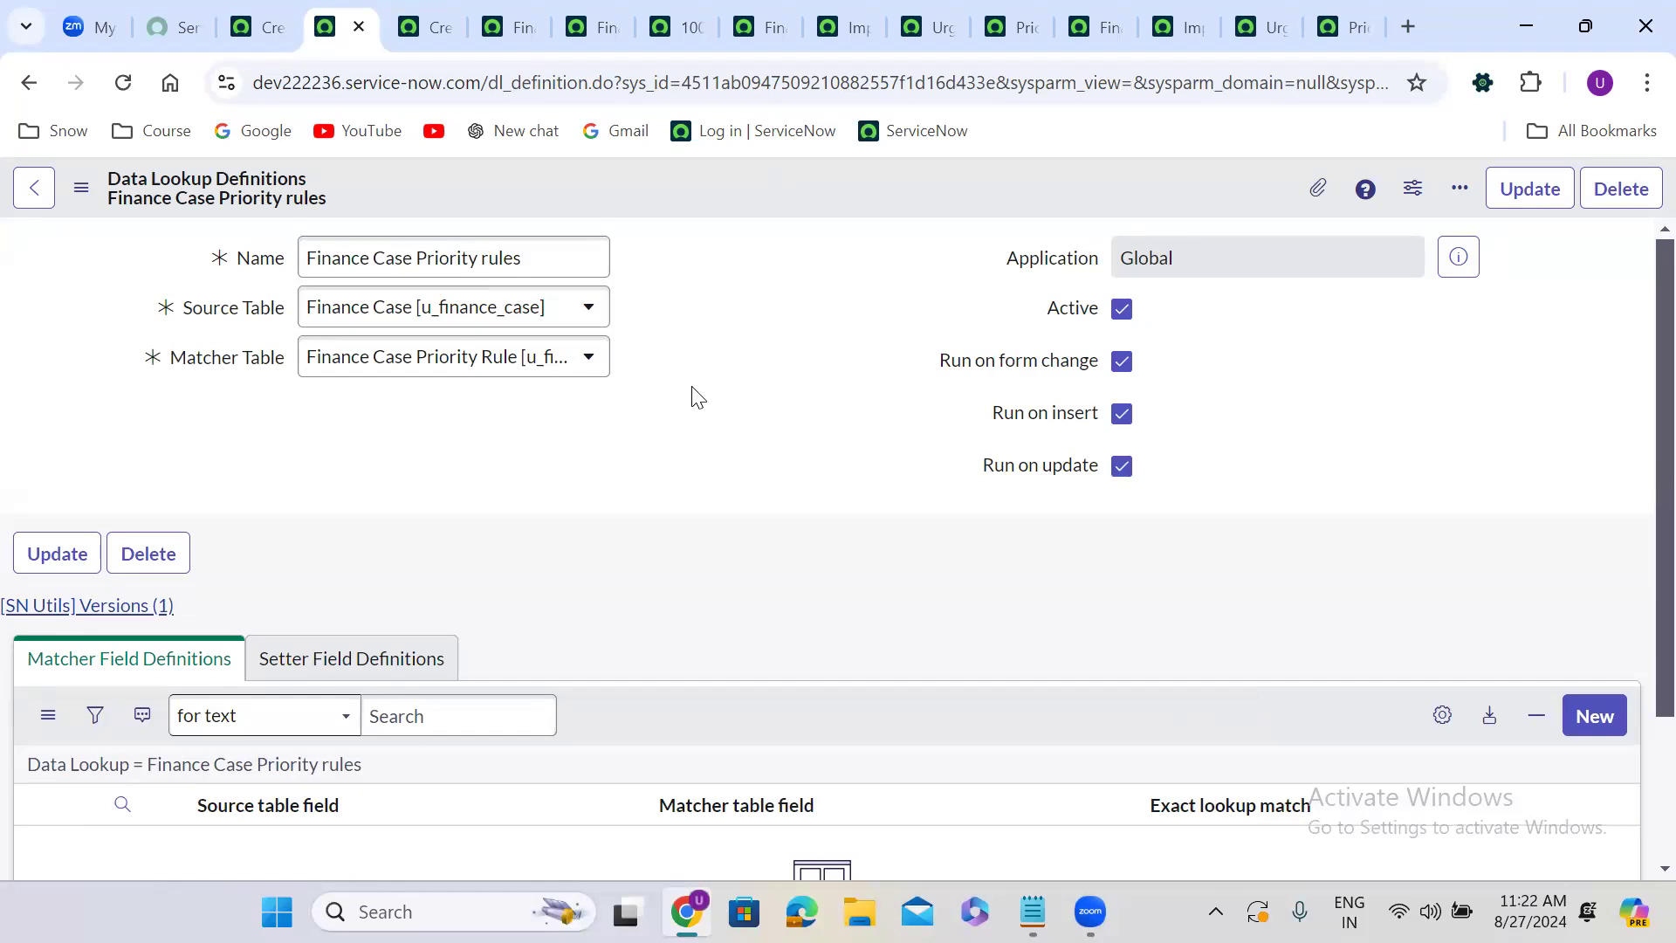
# Add a matcher field definition mapping source Impact to matcher Impact with Exact lookup match enabled.
pyautogui.scroll(-2, 694, 395)
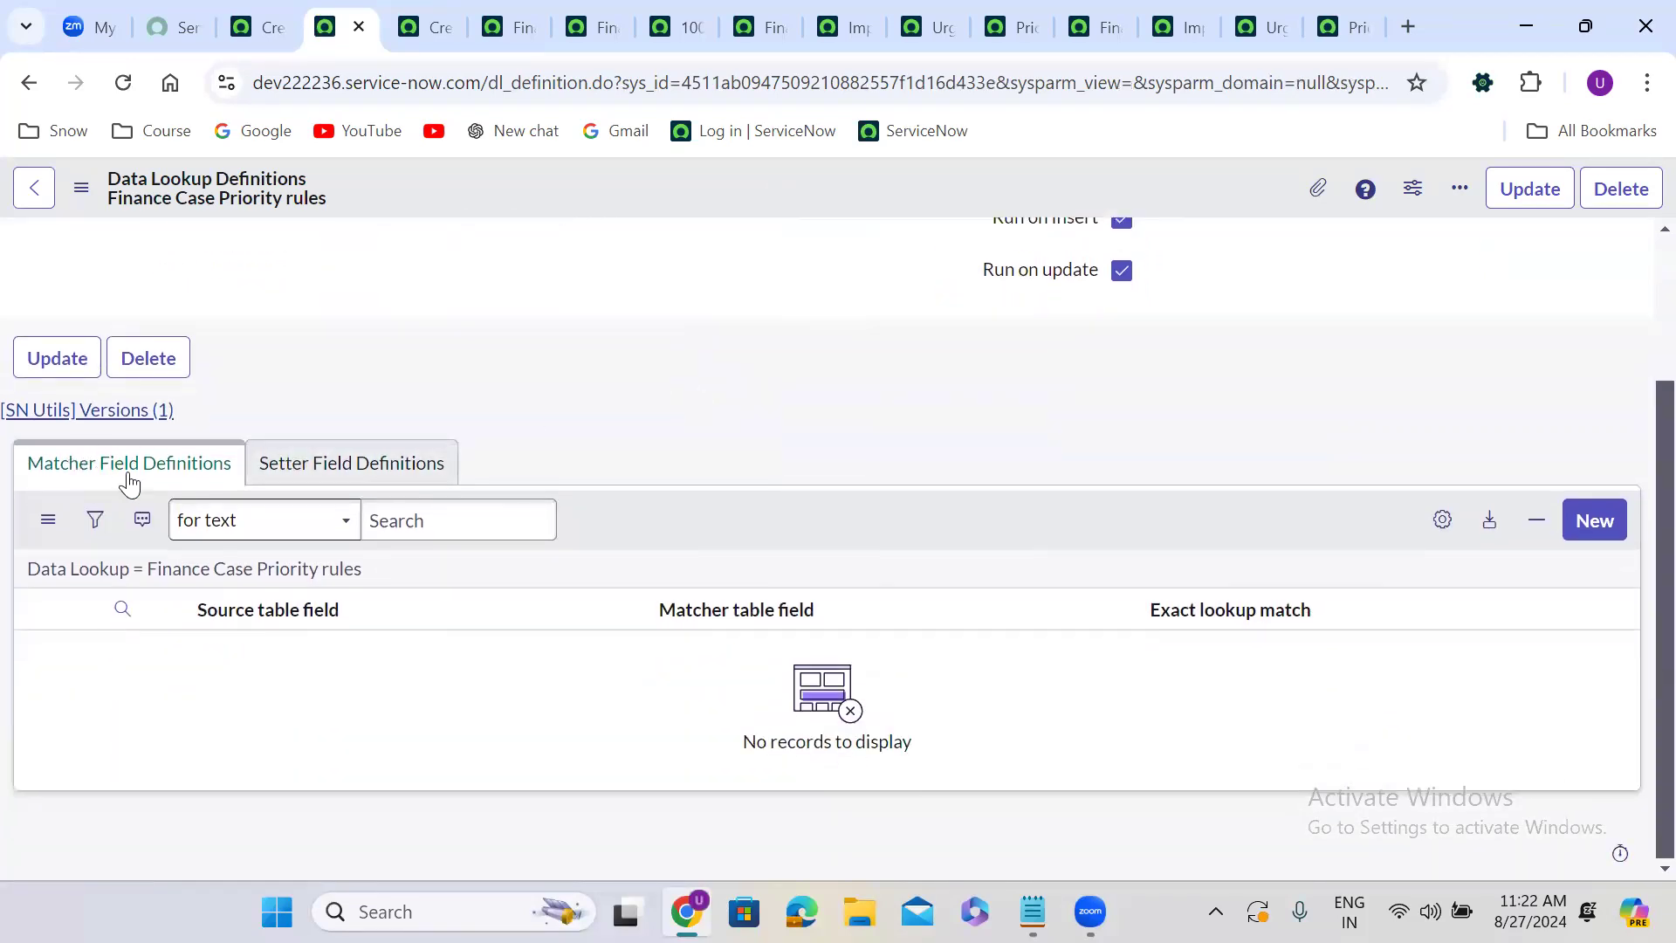
pyautogui.click(371, 461)
pyautogui.click(181, 480)
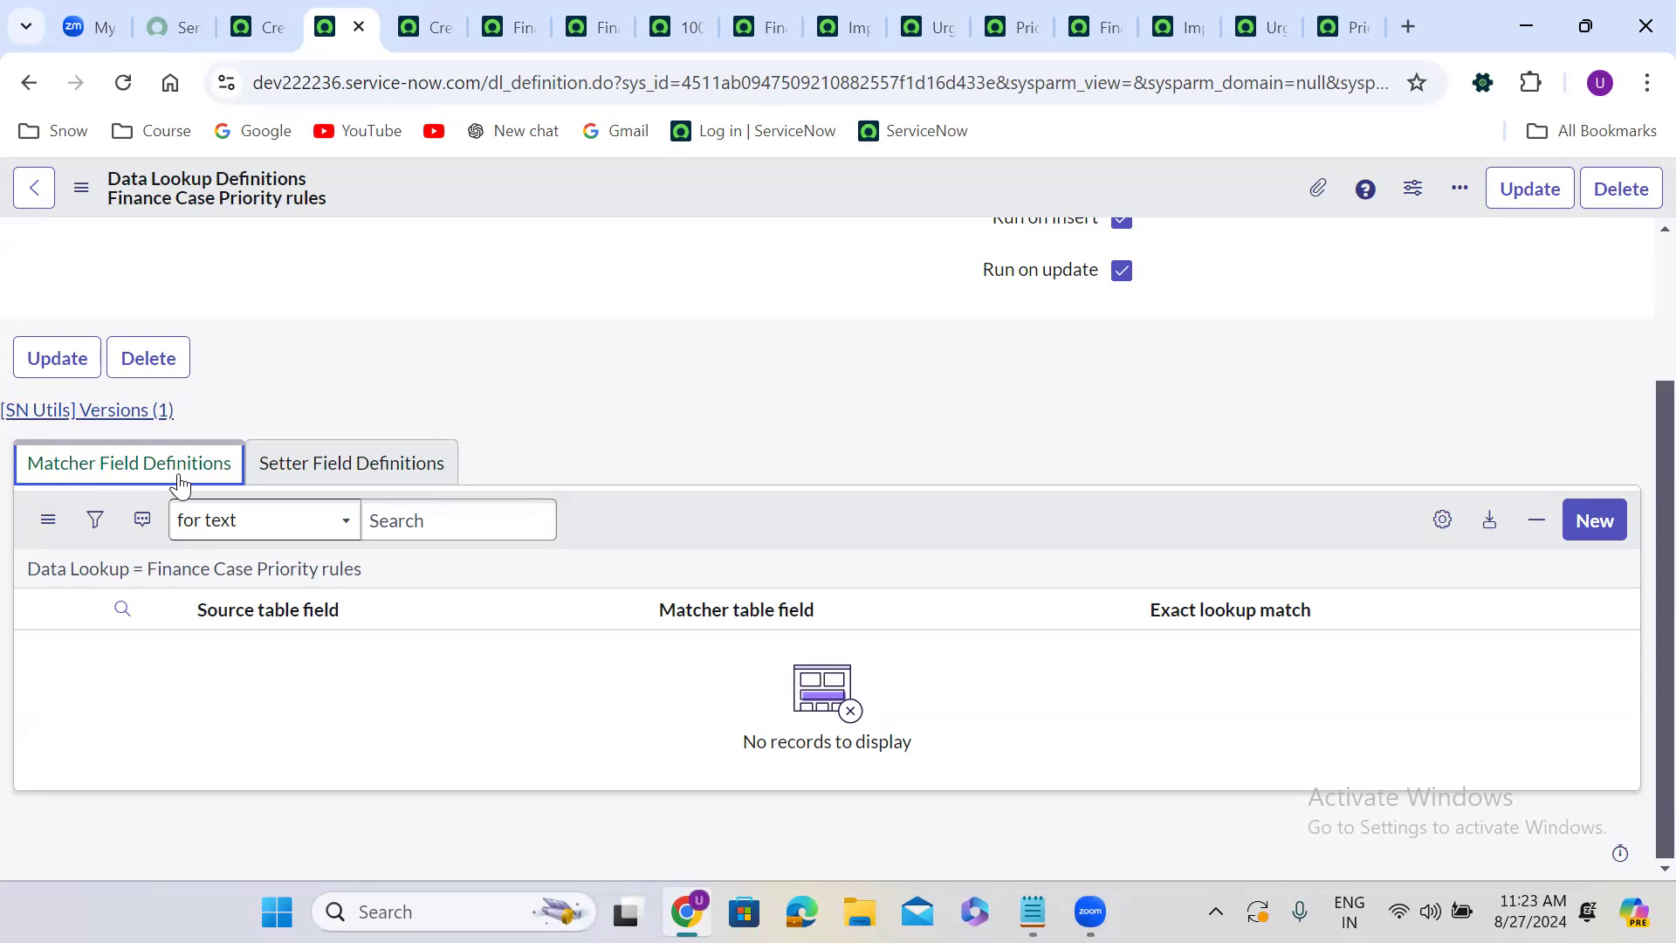
pyautogui.click(1595, 522)
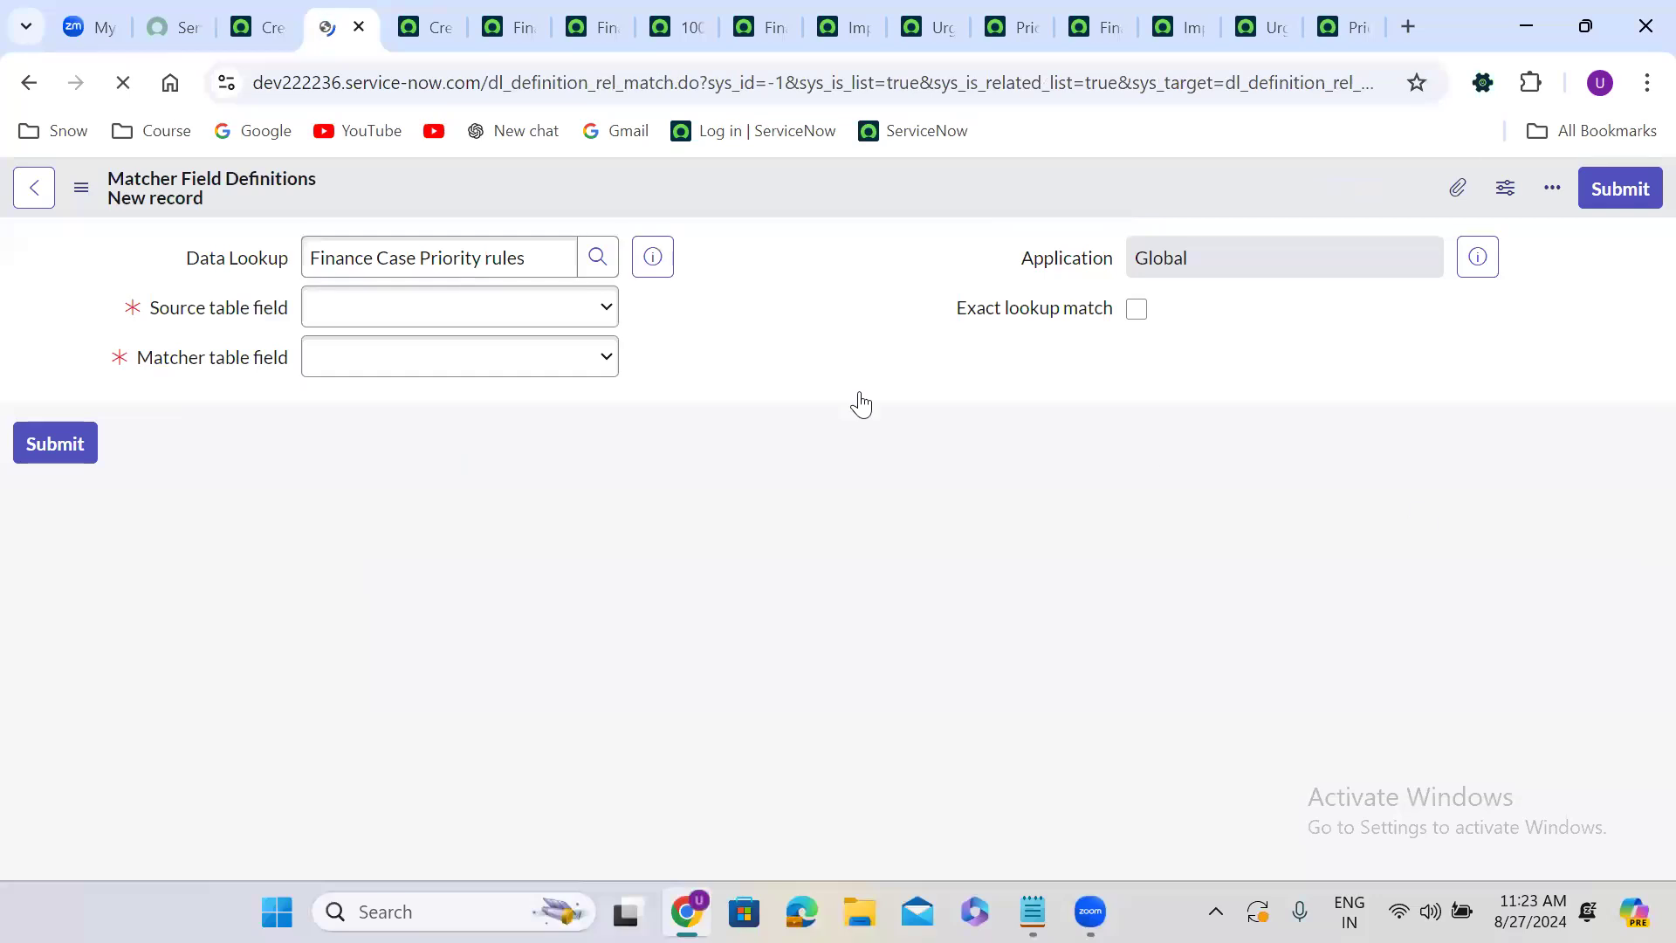
pyautogui.click(423, 314)
pyautogui.press('i')
pyautogui.press('Return')
pyautogui.click(427, 373)
pyautogui.press('i')
pyautogui.press('Return')
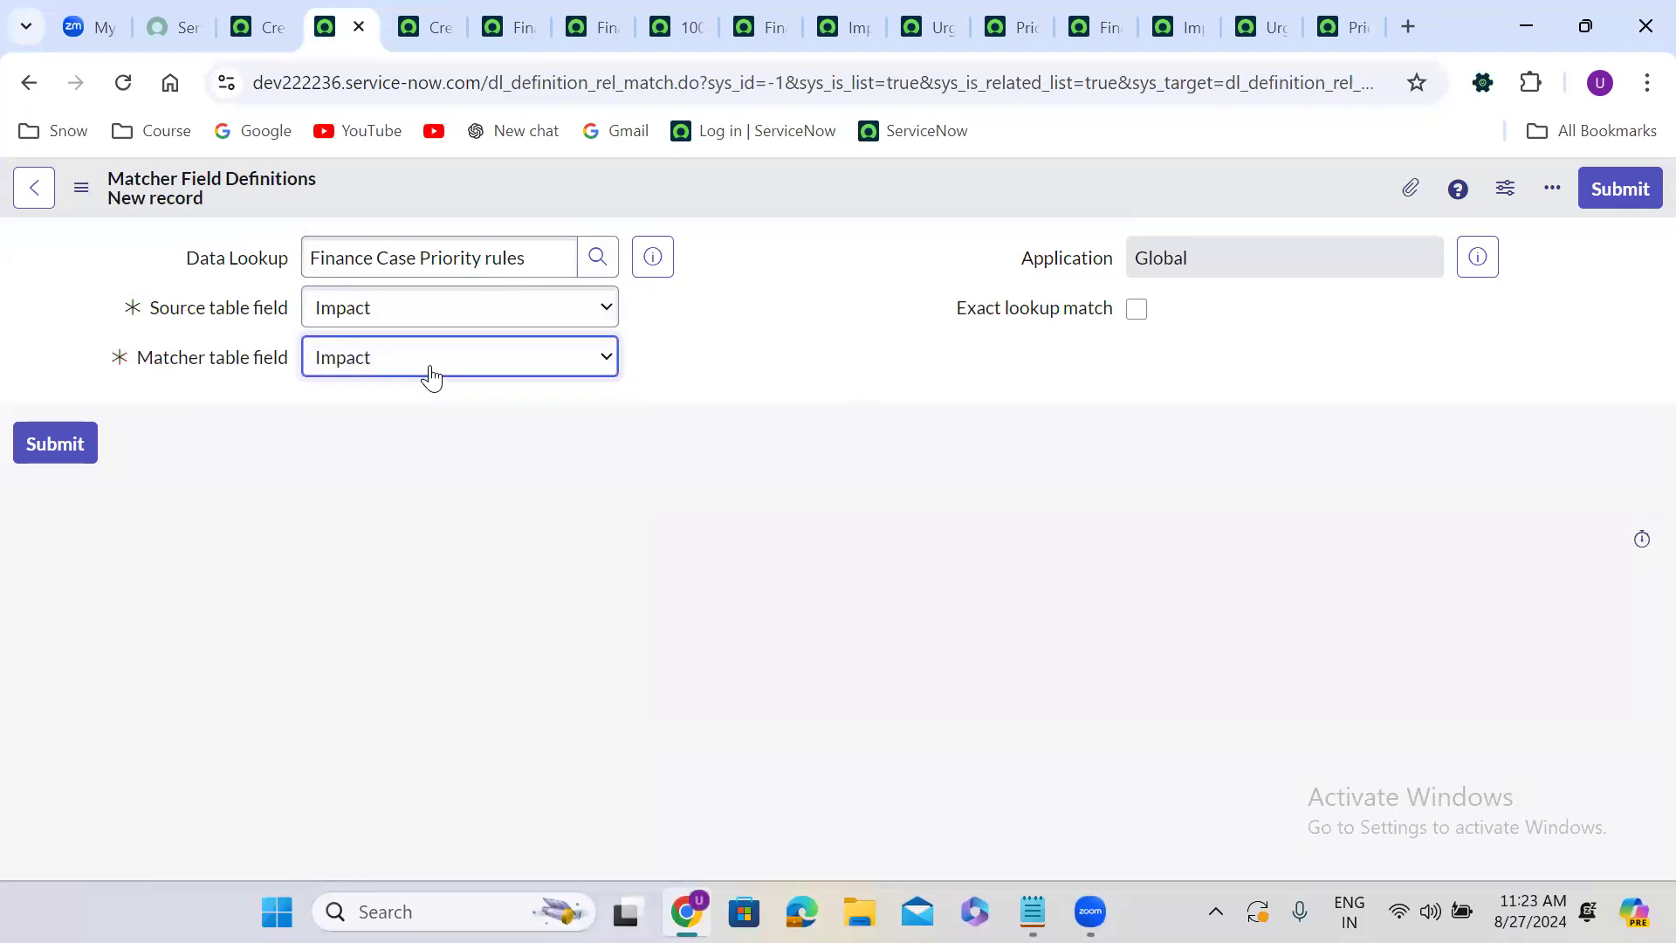
pyautogui.click(1136, 310)
pyautogui.click(1624, 189)
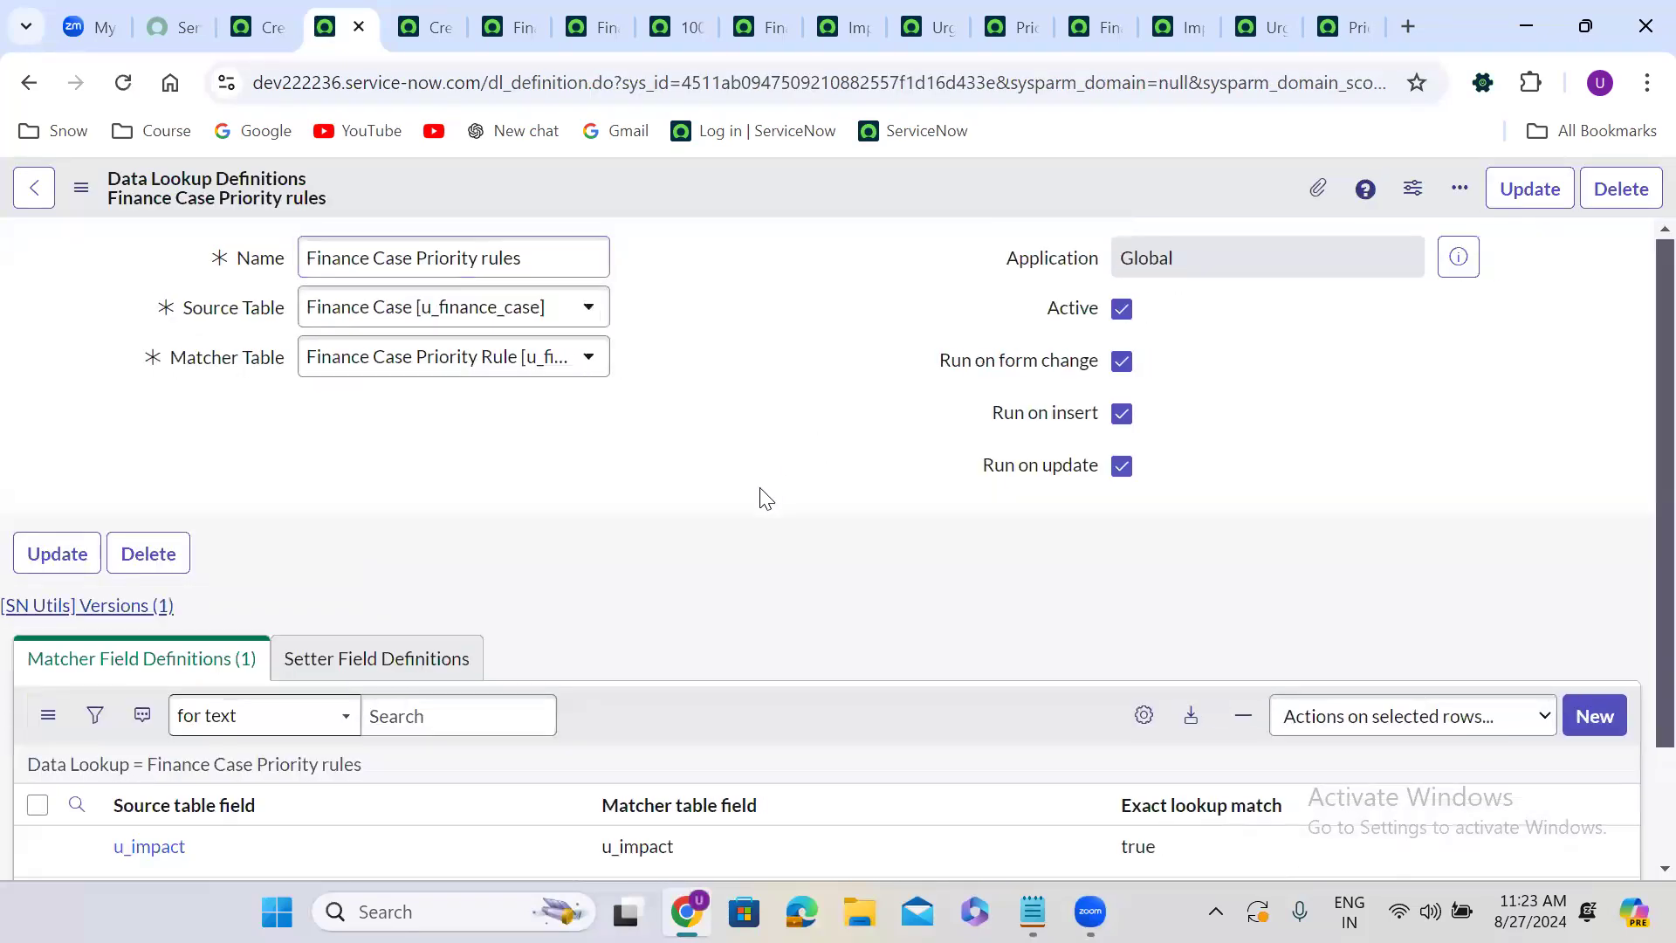
# Add a matcher field definition mapping source Urgency to matcher Urgency with Exact lookup match enabled.
pyautogui.scroll(-3, 766, 497)
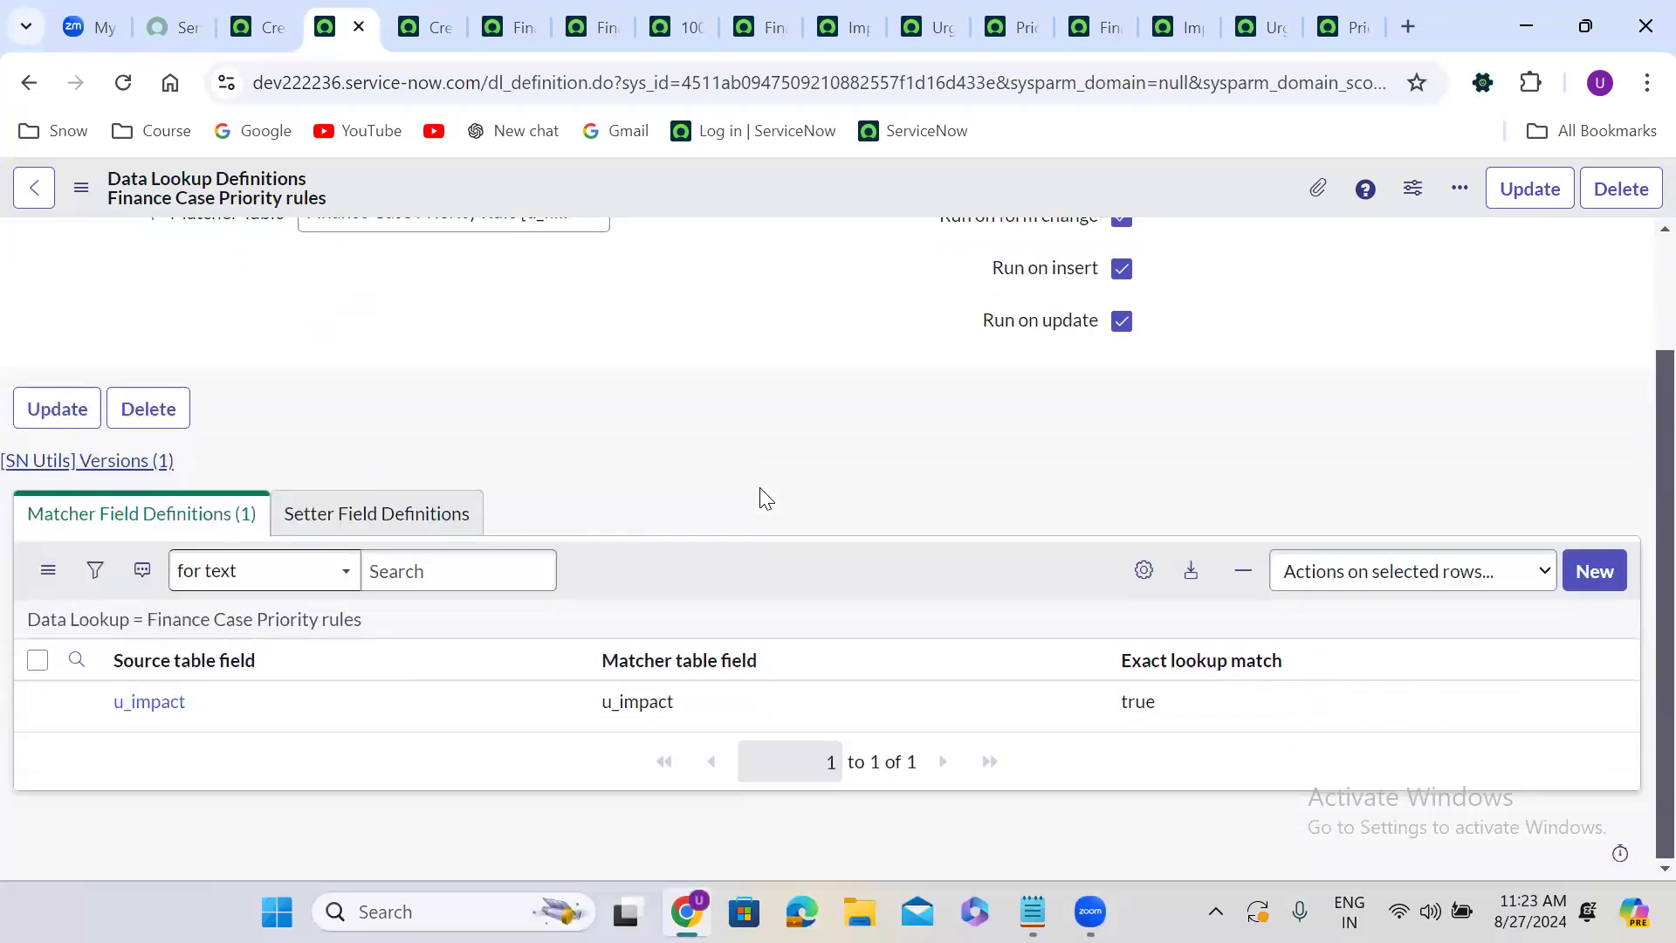
pyautogui.click(1594, 569)
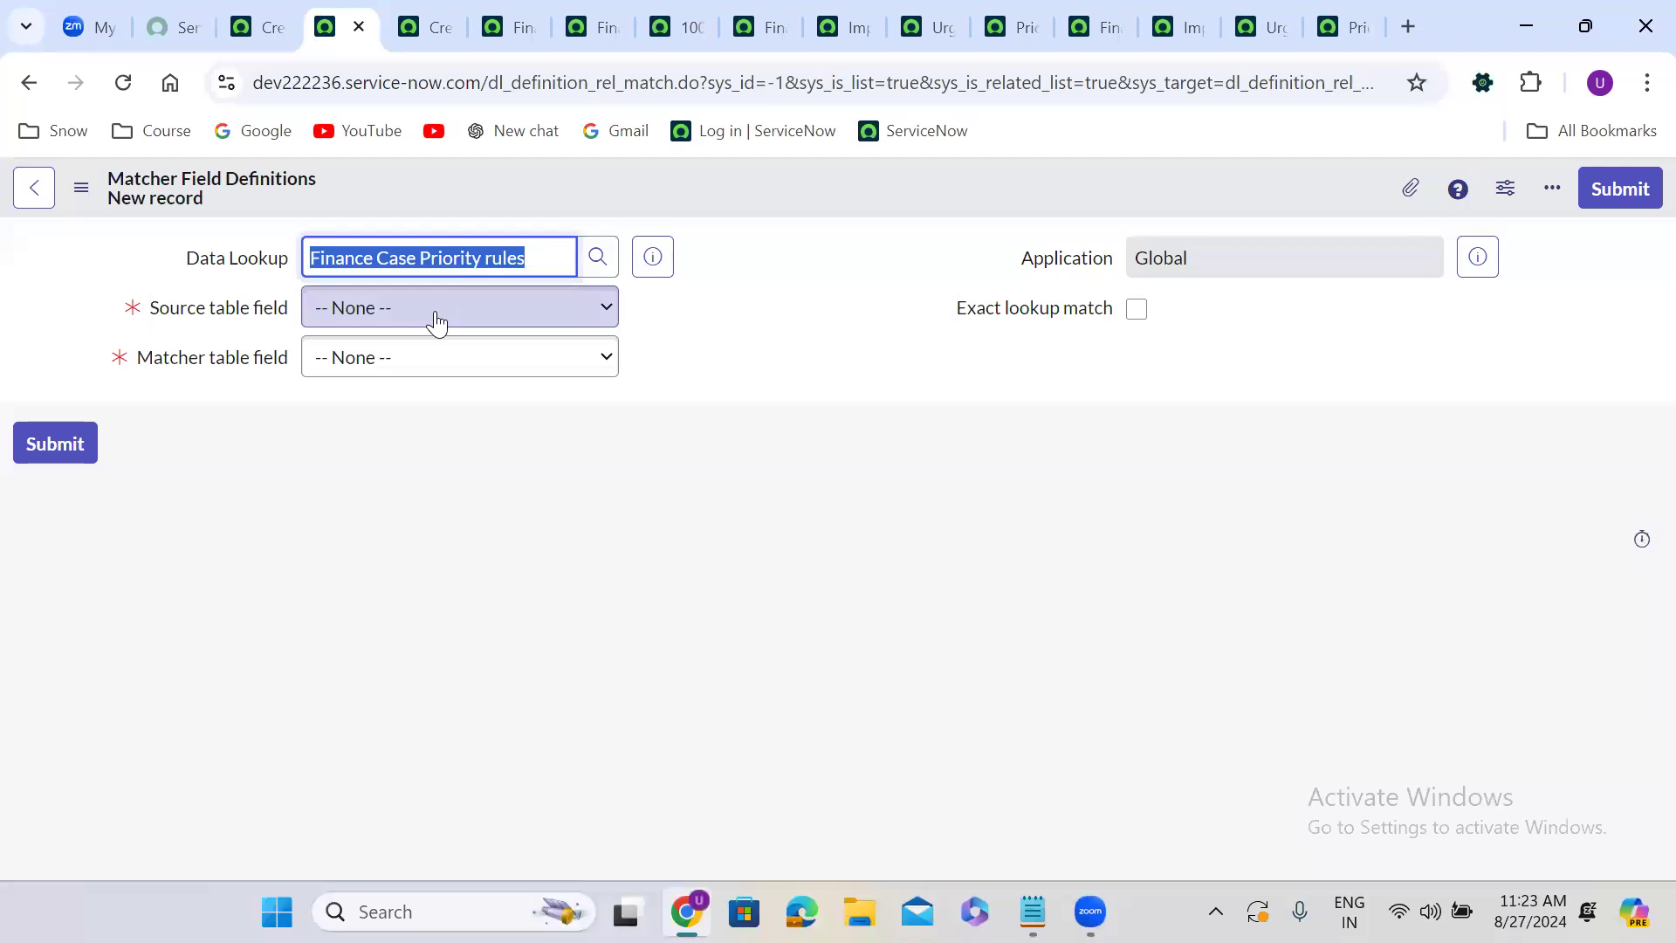
pyautogui.click(440, 323)
pyautogui.write('ur')
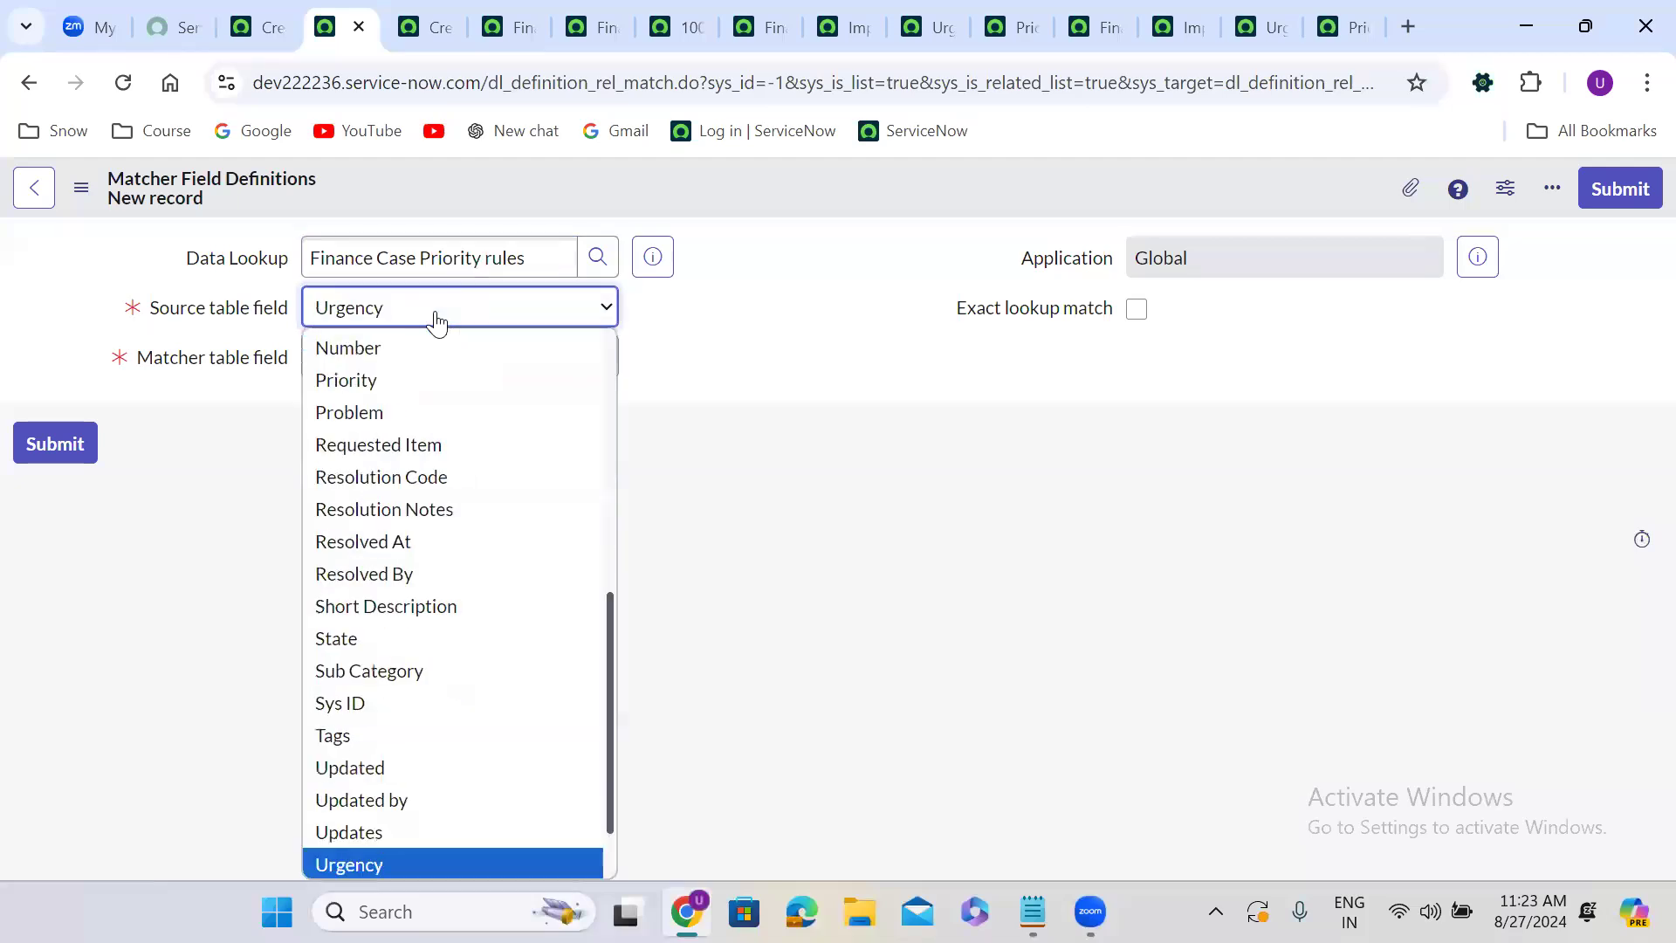
pyautogui.press('Return')
pyautogui.click(447, 375)
pyautogui.write('u')
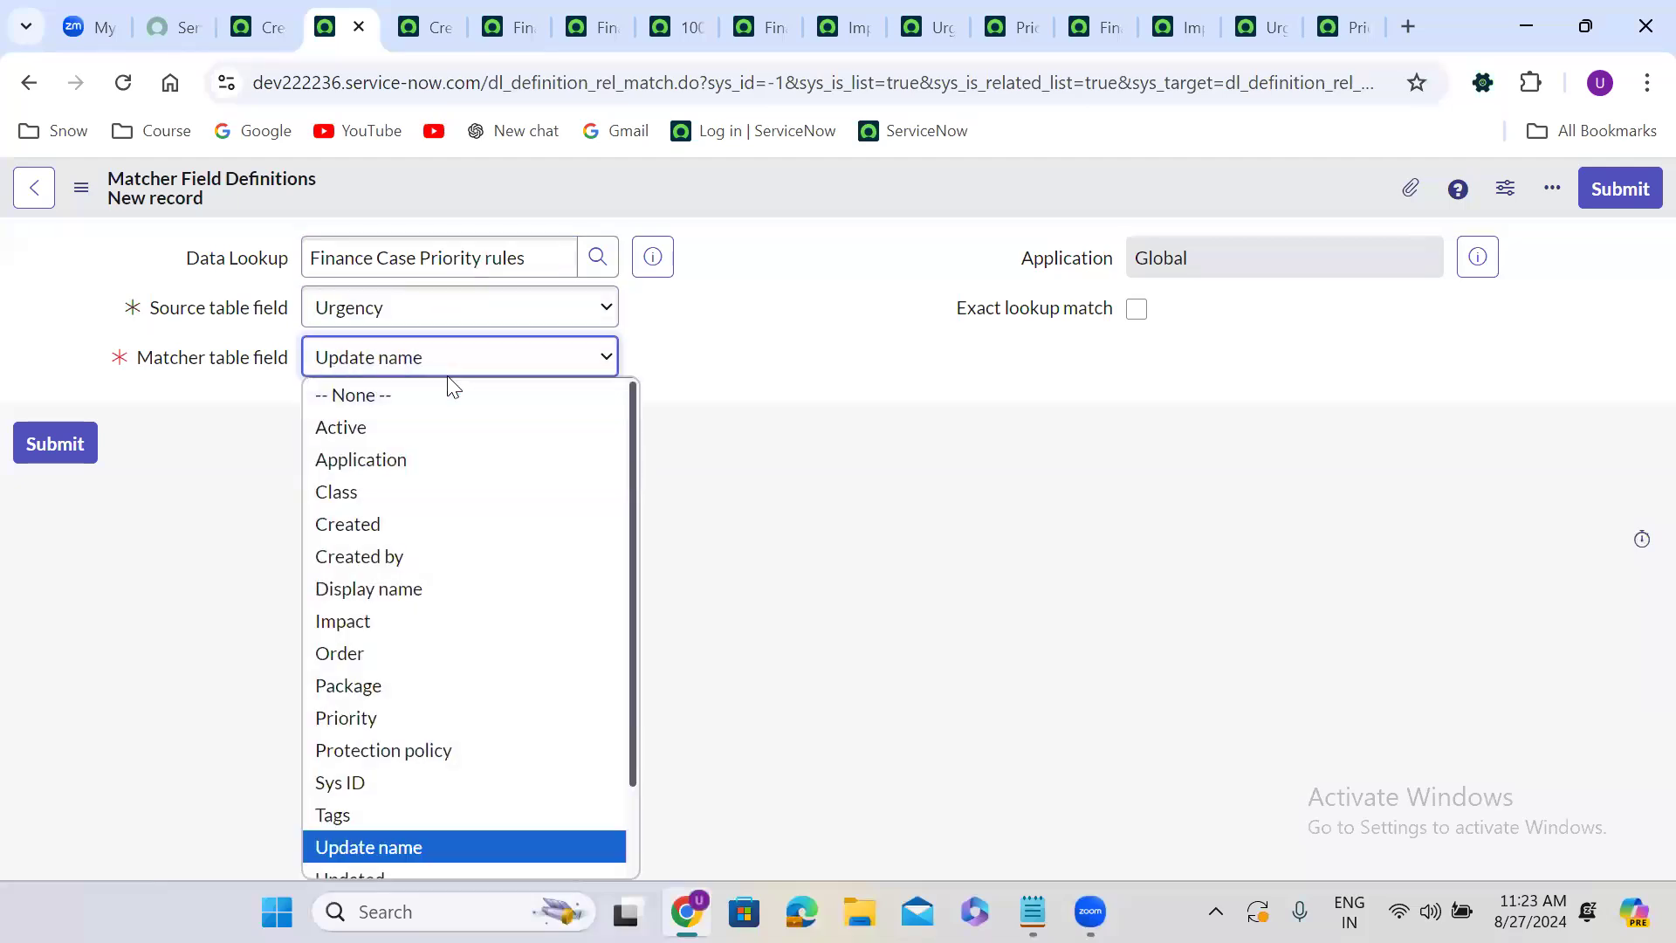
pyautogui.write('rgency')
pyautogui.press('Return')
pyautogui.click(1135, 311)
pyautogui.click(1641, 188)
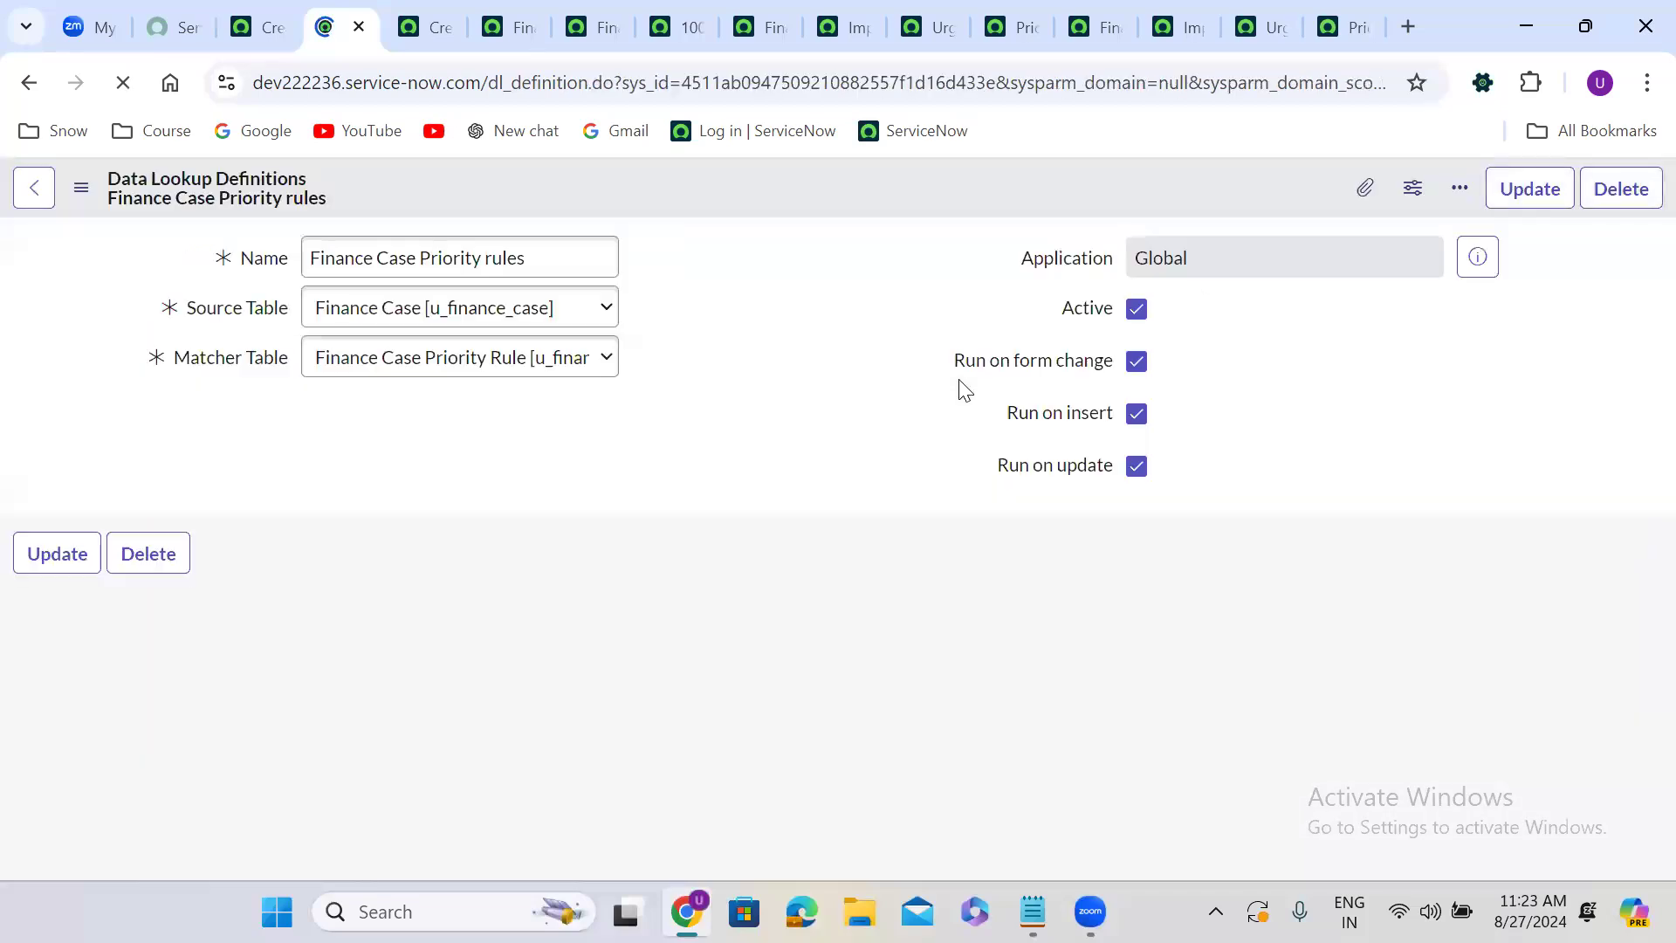
# Add a setter field definition mapping source Priority to matcher Priority with Always replace enabled.
pyautogui.click(390, 670)
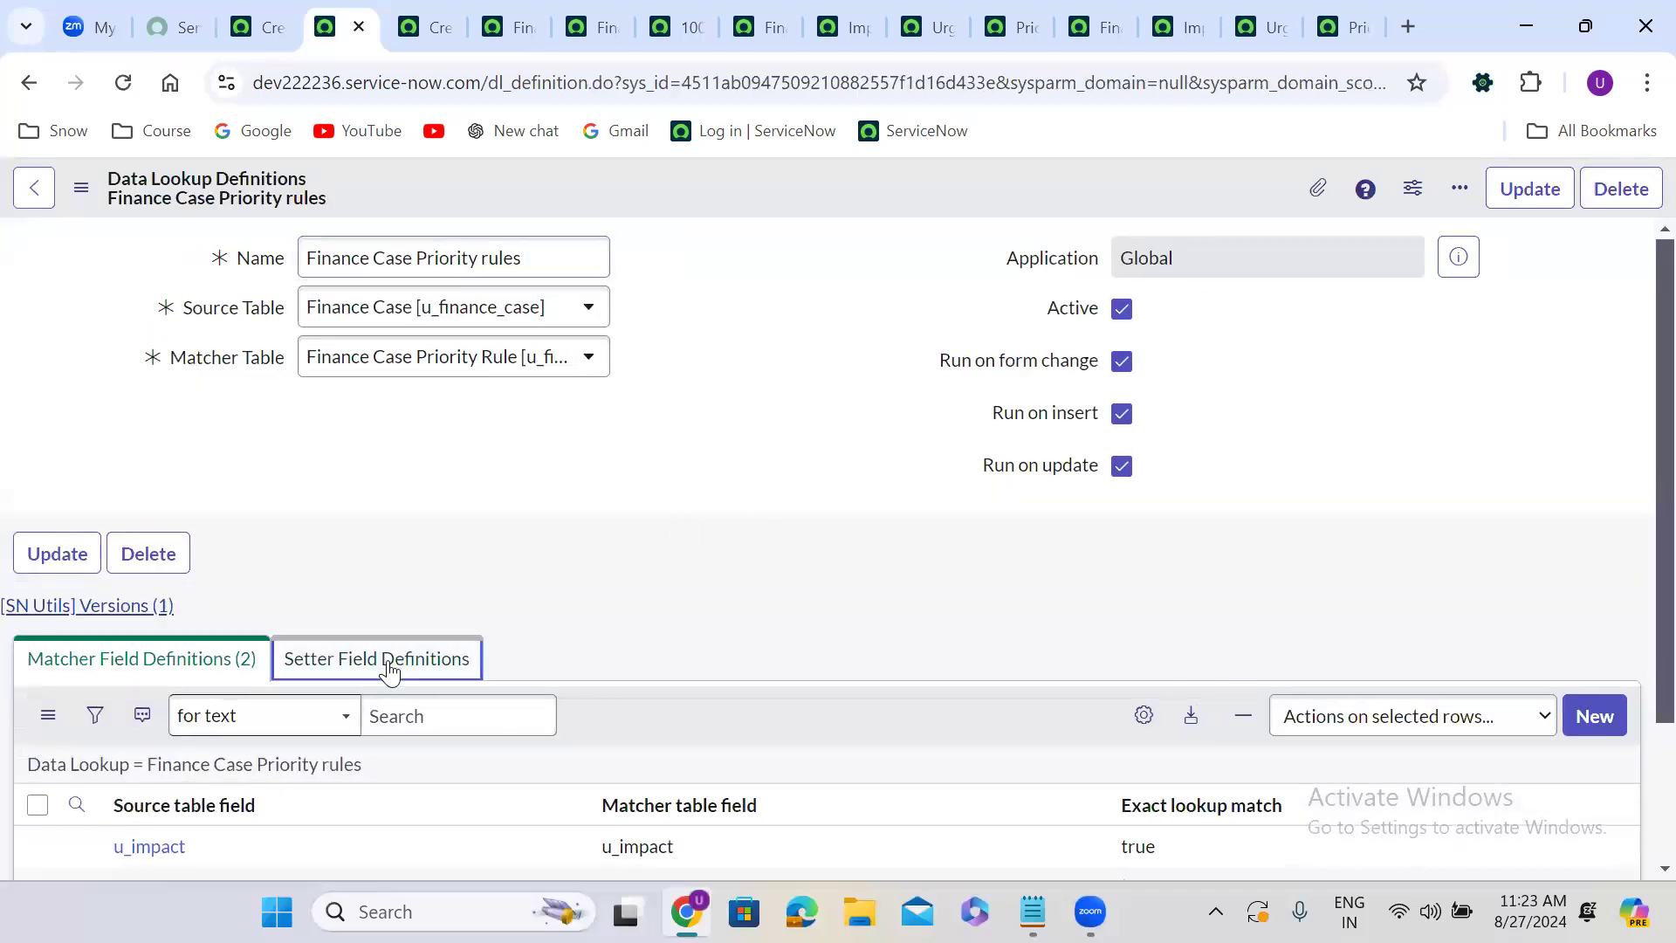
pyautogui.scroll(-2, 626, 630)
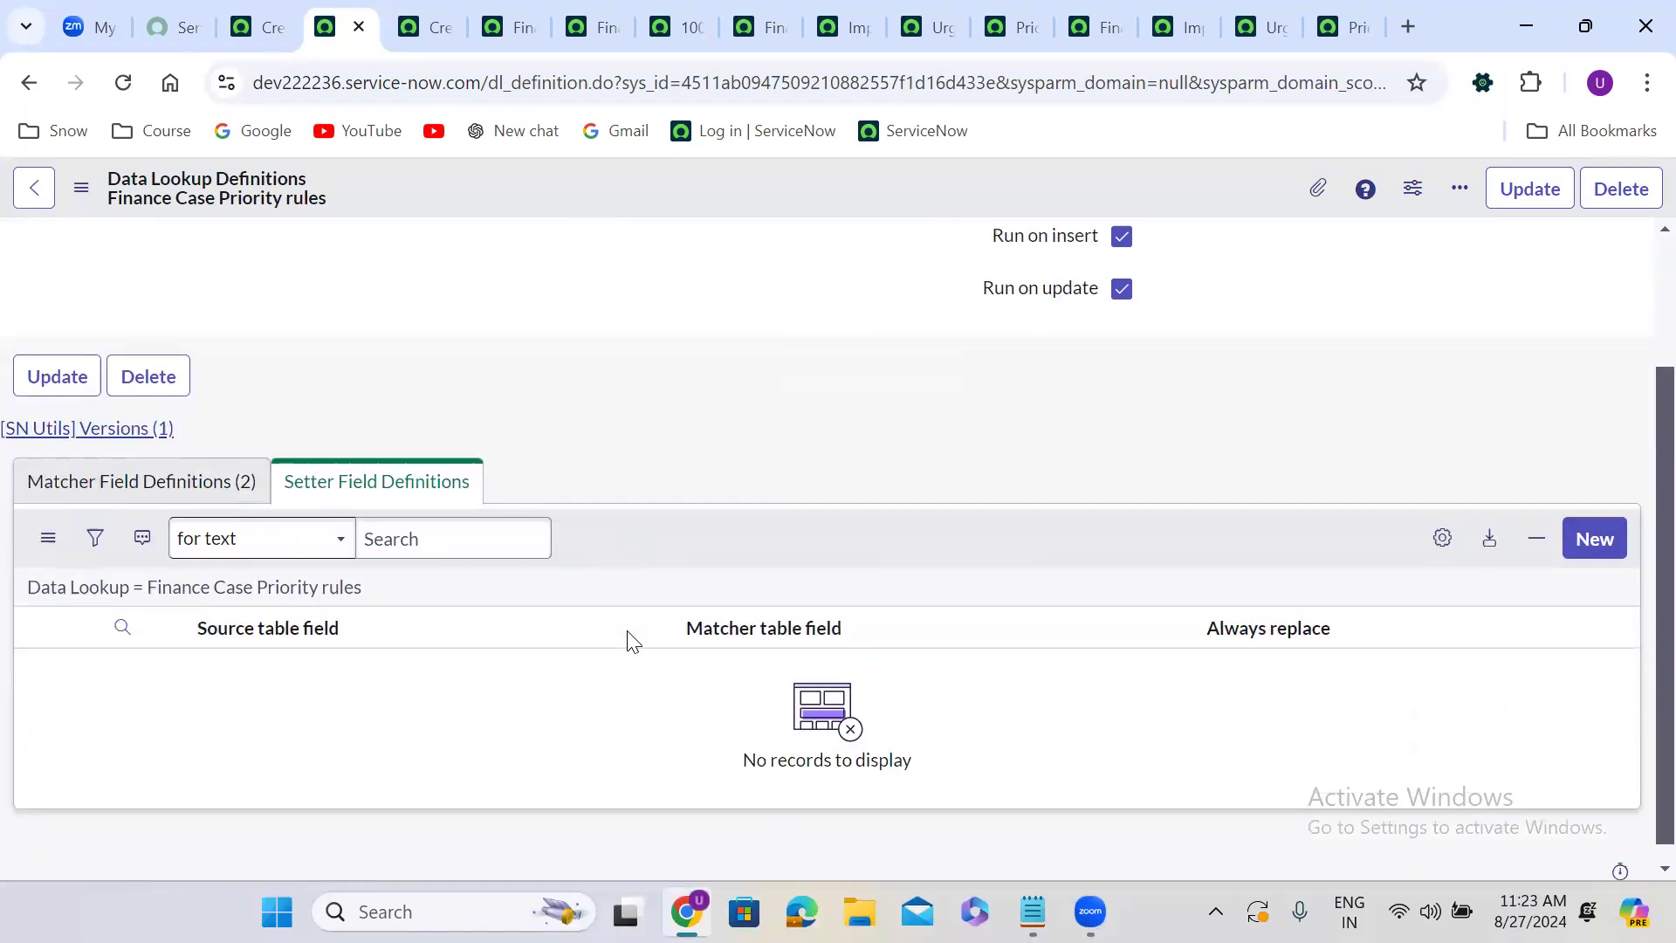
pyautogui.click(1596, 521)
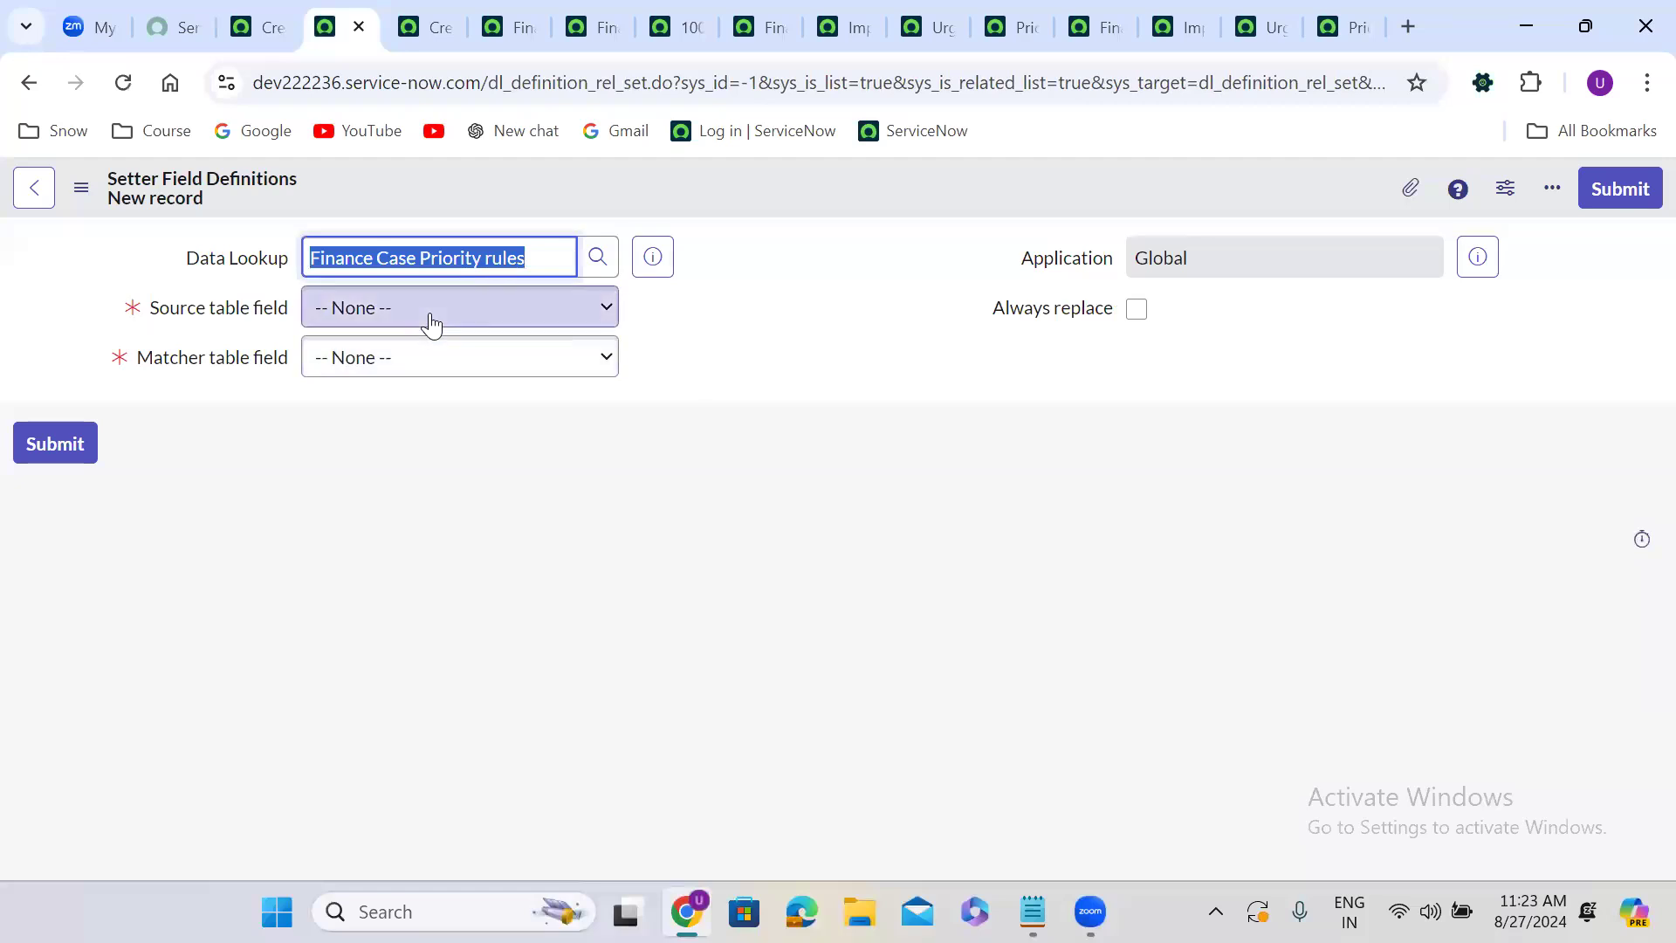
pyautogui.click(431, 307)
pyautogui.press('p')
pyautogui.press('Return')
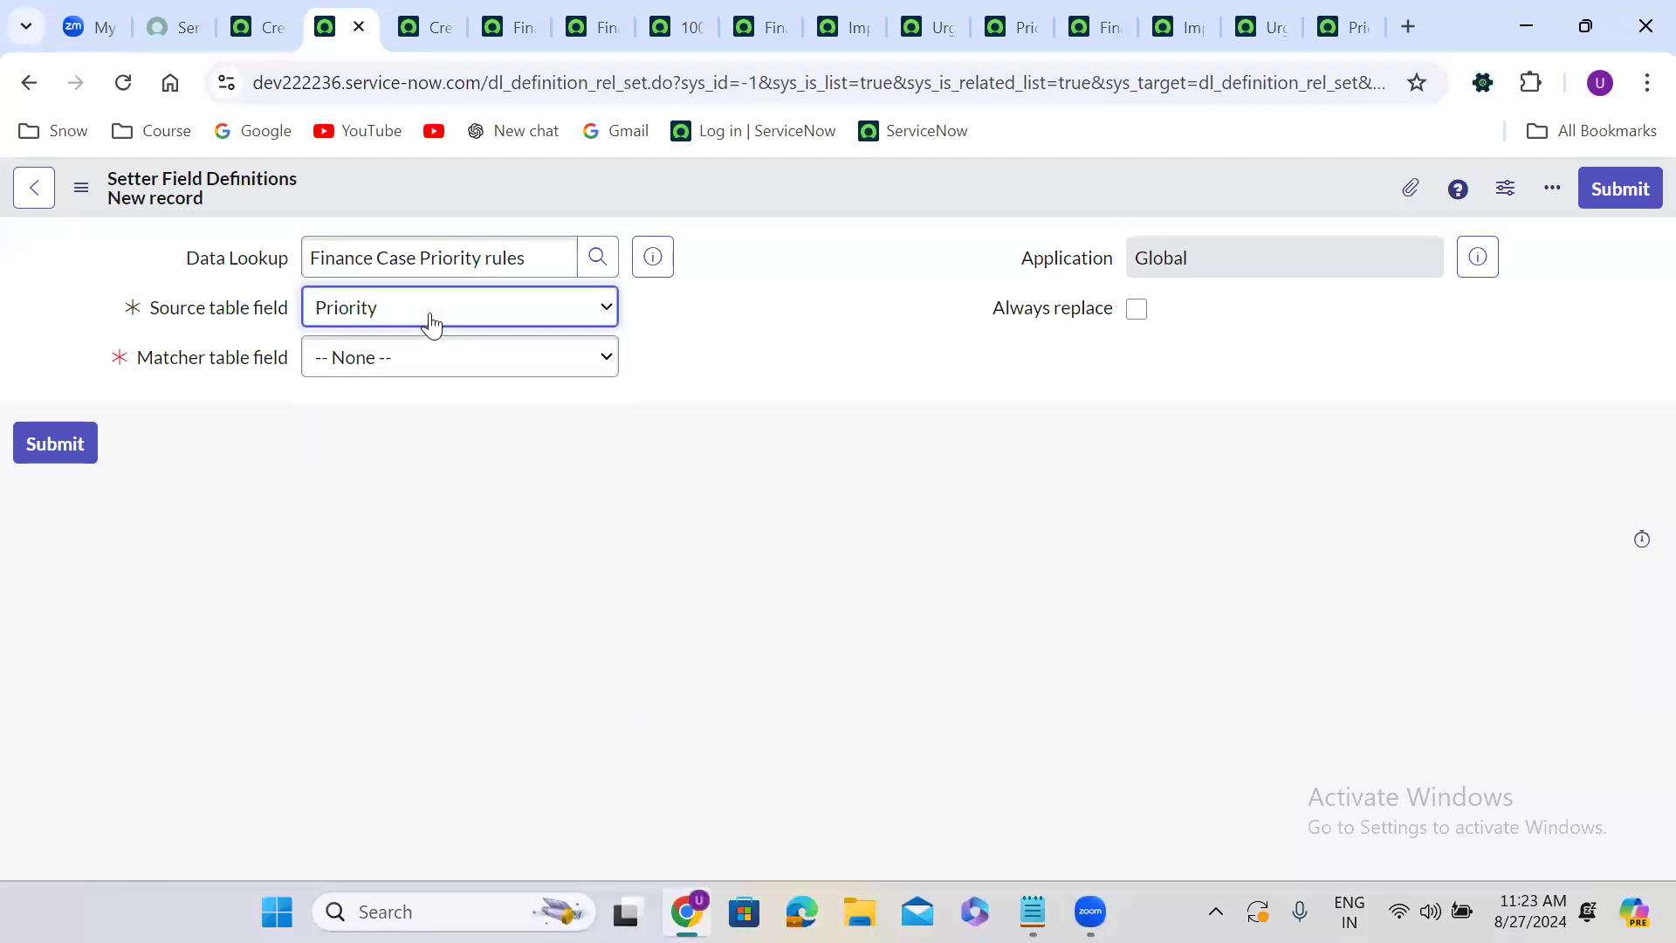
pyautogui.click(434, 358)
pyautogui.press('p')
pyautogui.press('p')
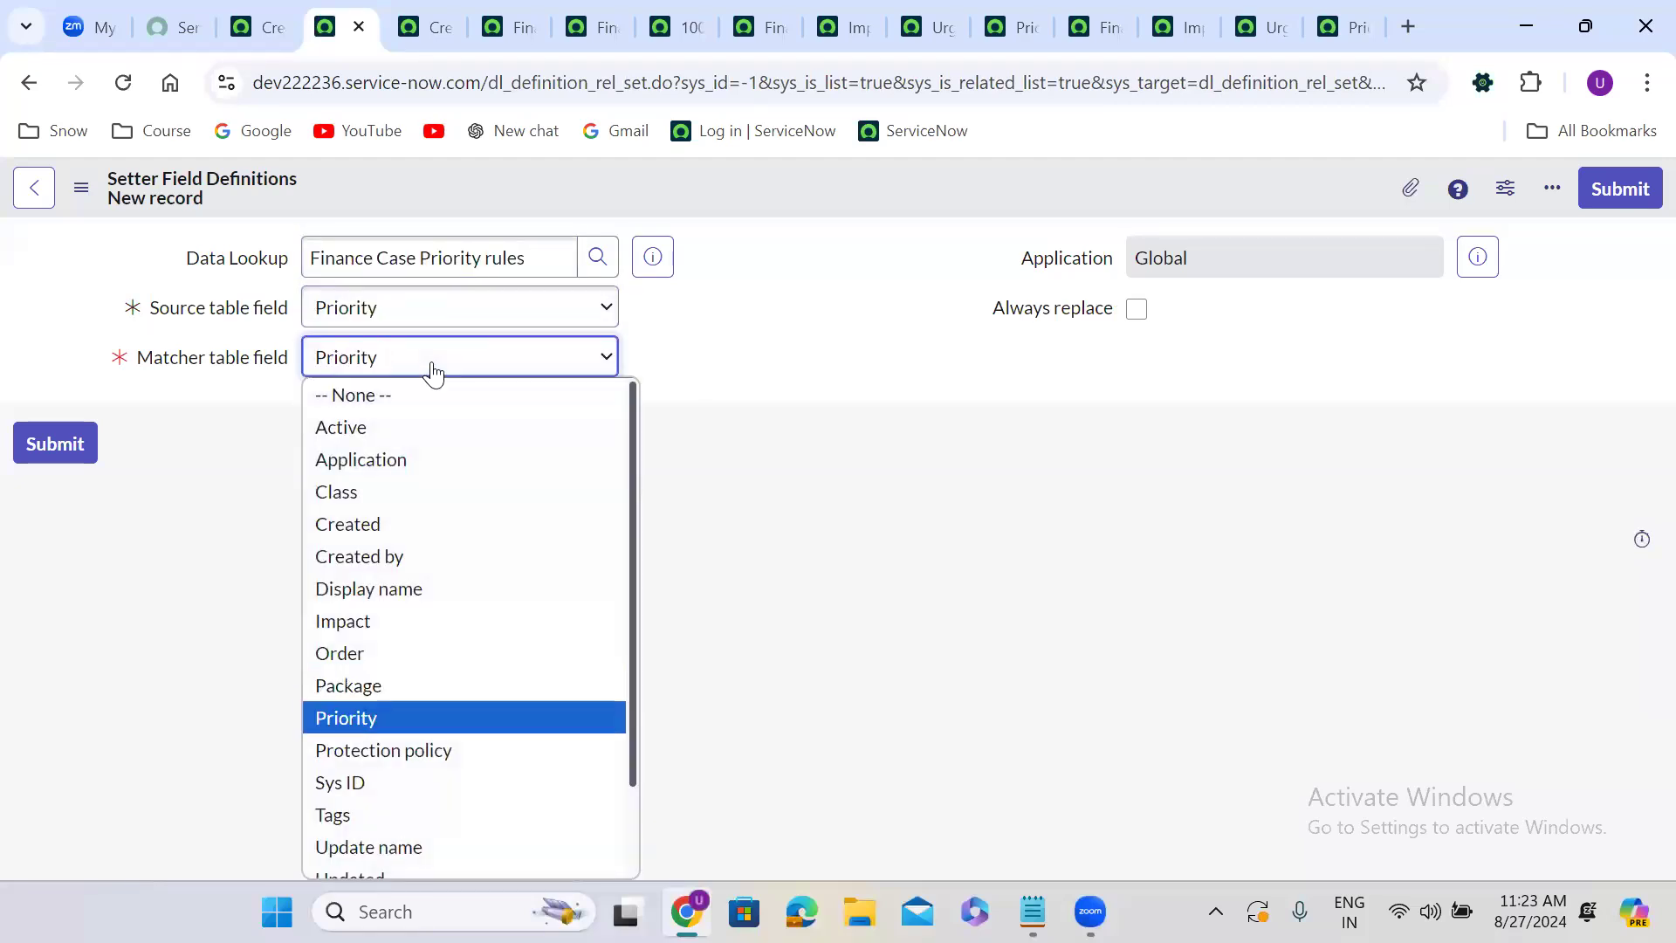
pyautogui.press('Return')
pyautogui.click(1136, 309)
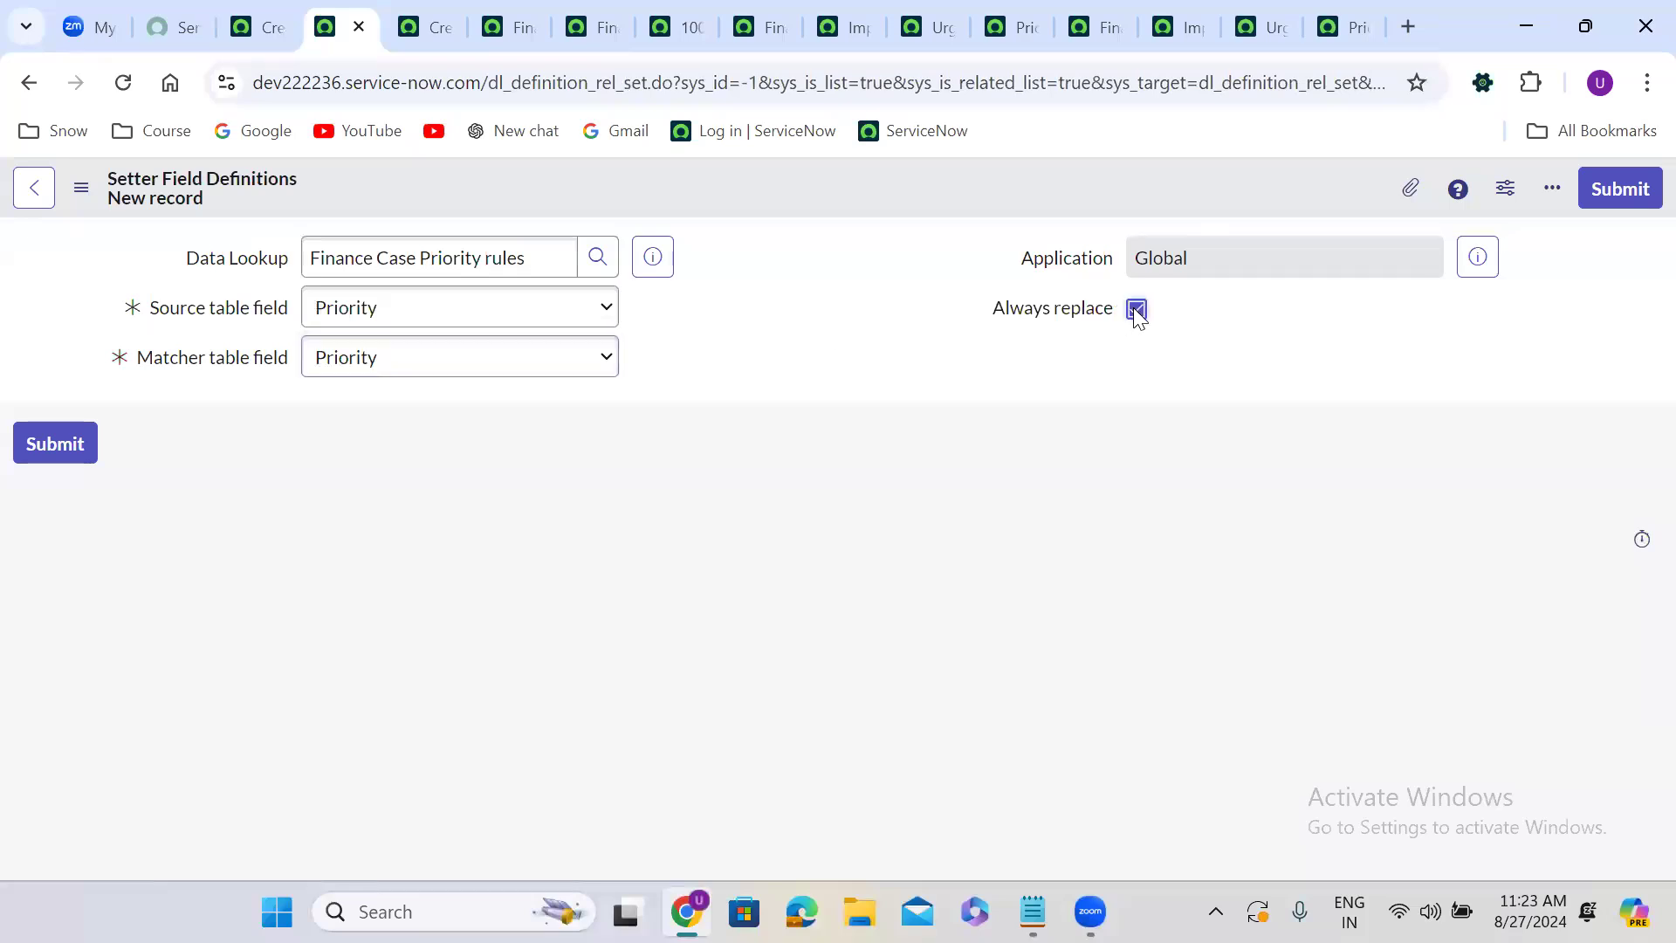
pyautogui.click(1622, 190)
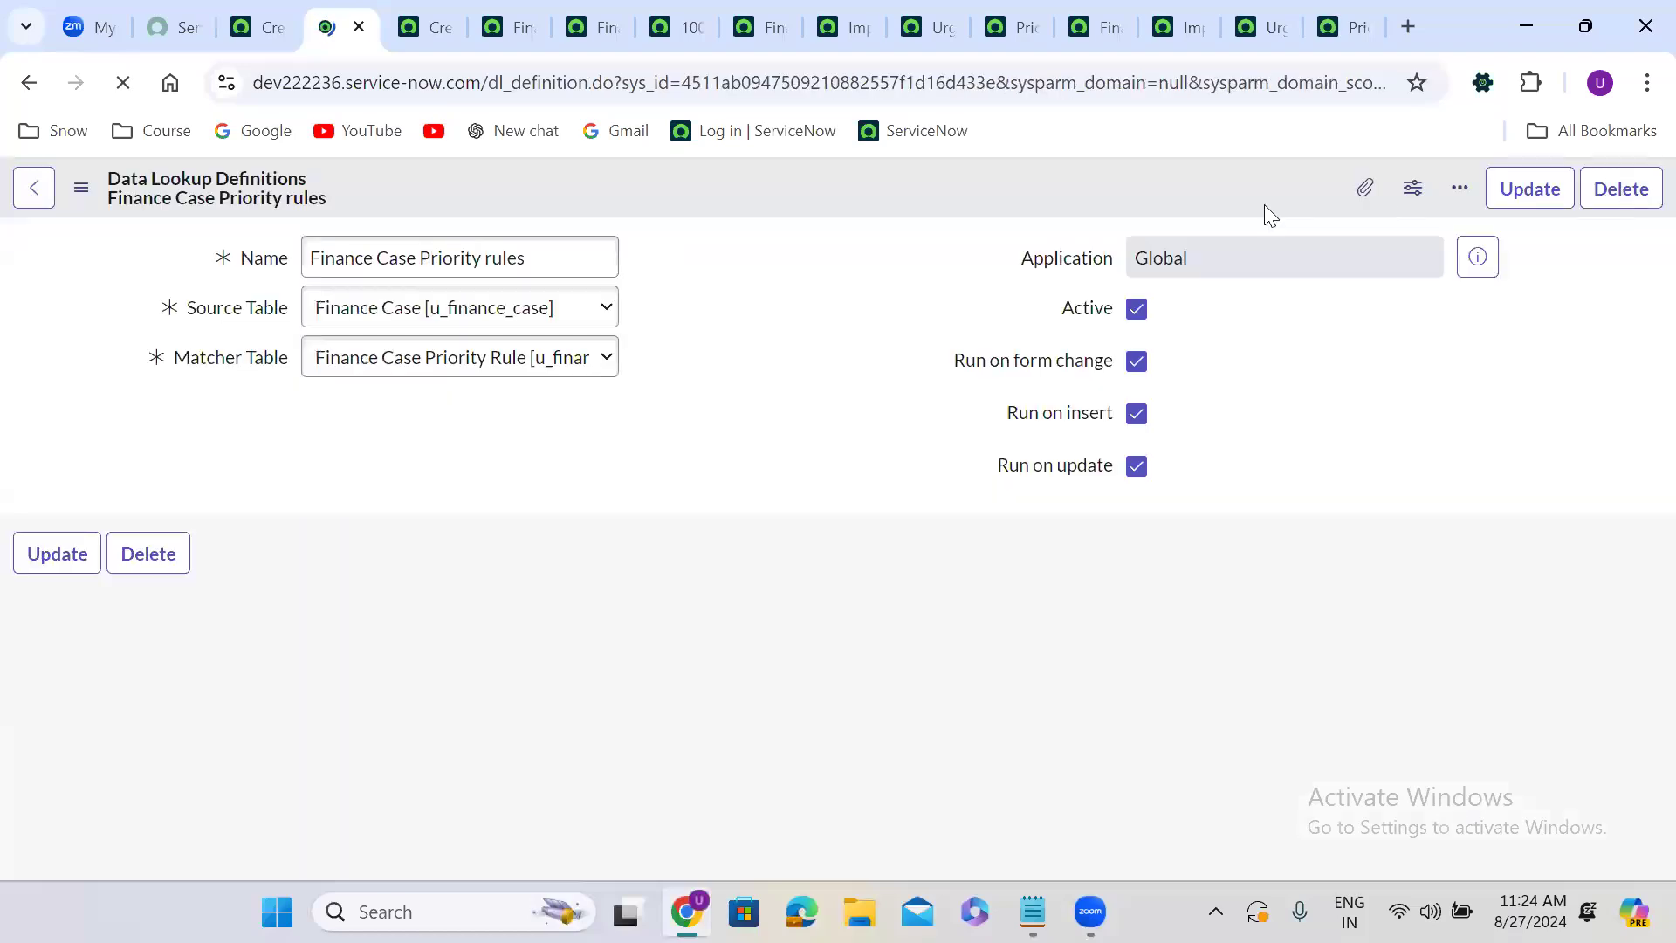
# Review the matcher and setter field definition lists of the data lookup definition.
pyautogui.click(690, 490)
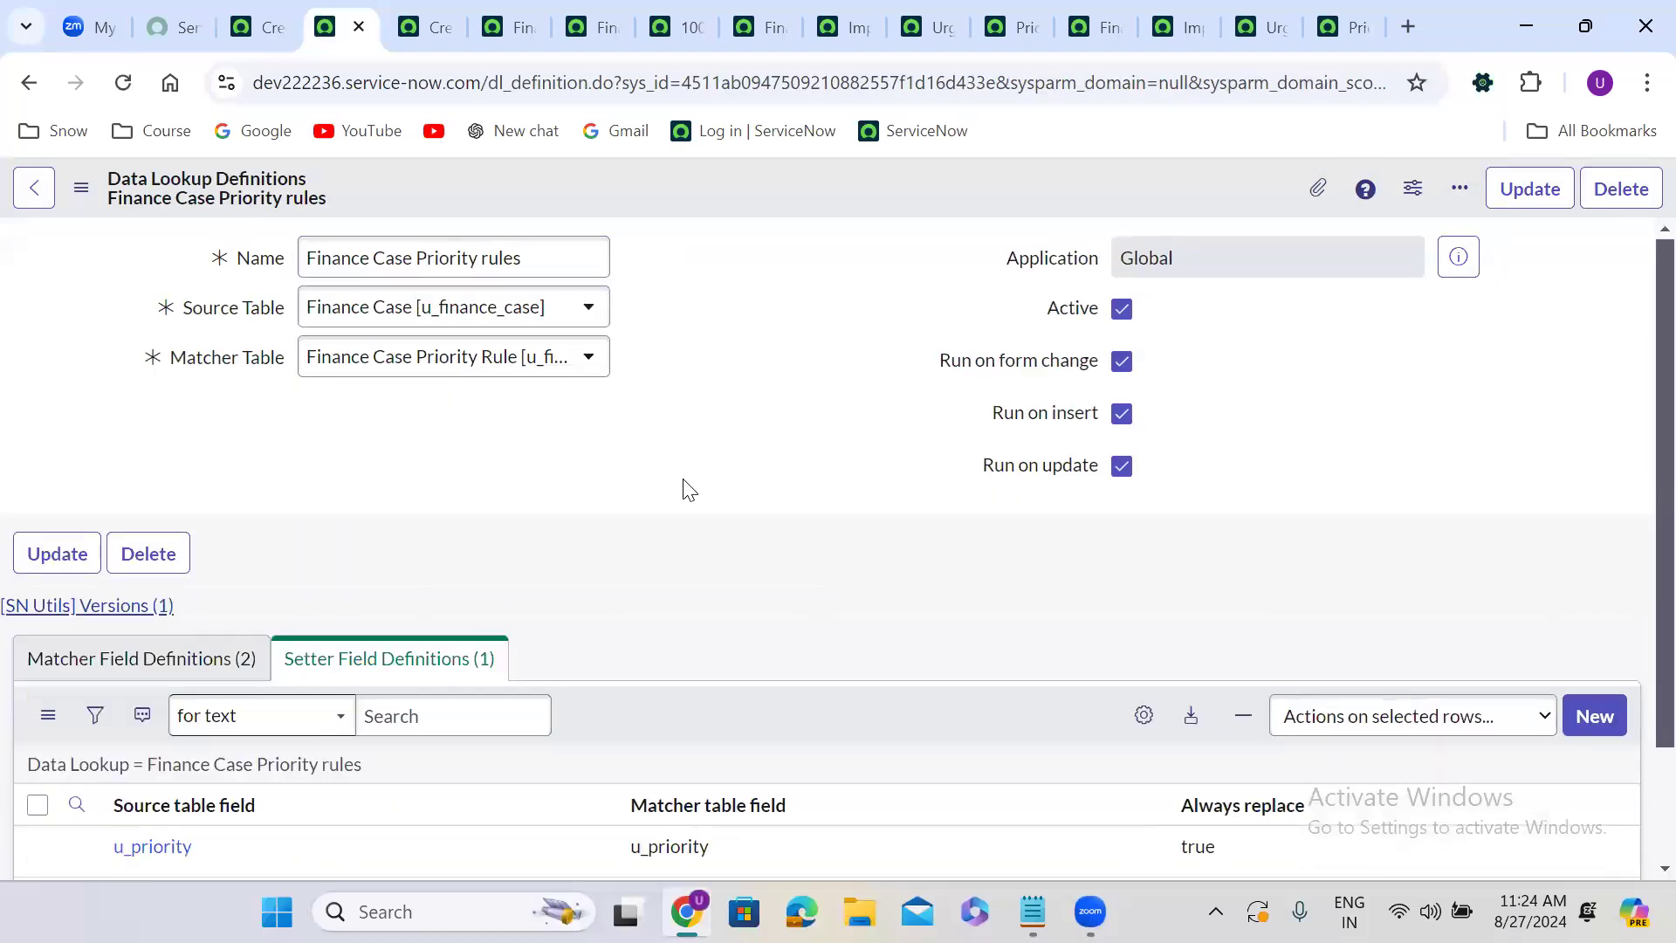
pyautogui.scroll(-2, 690, 490)
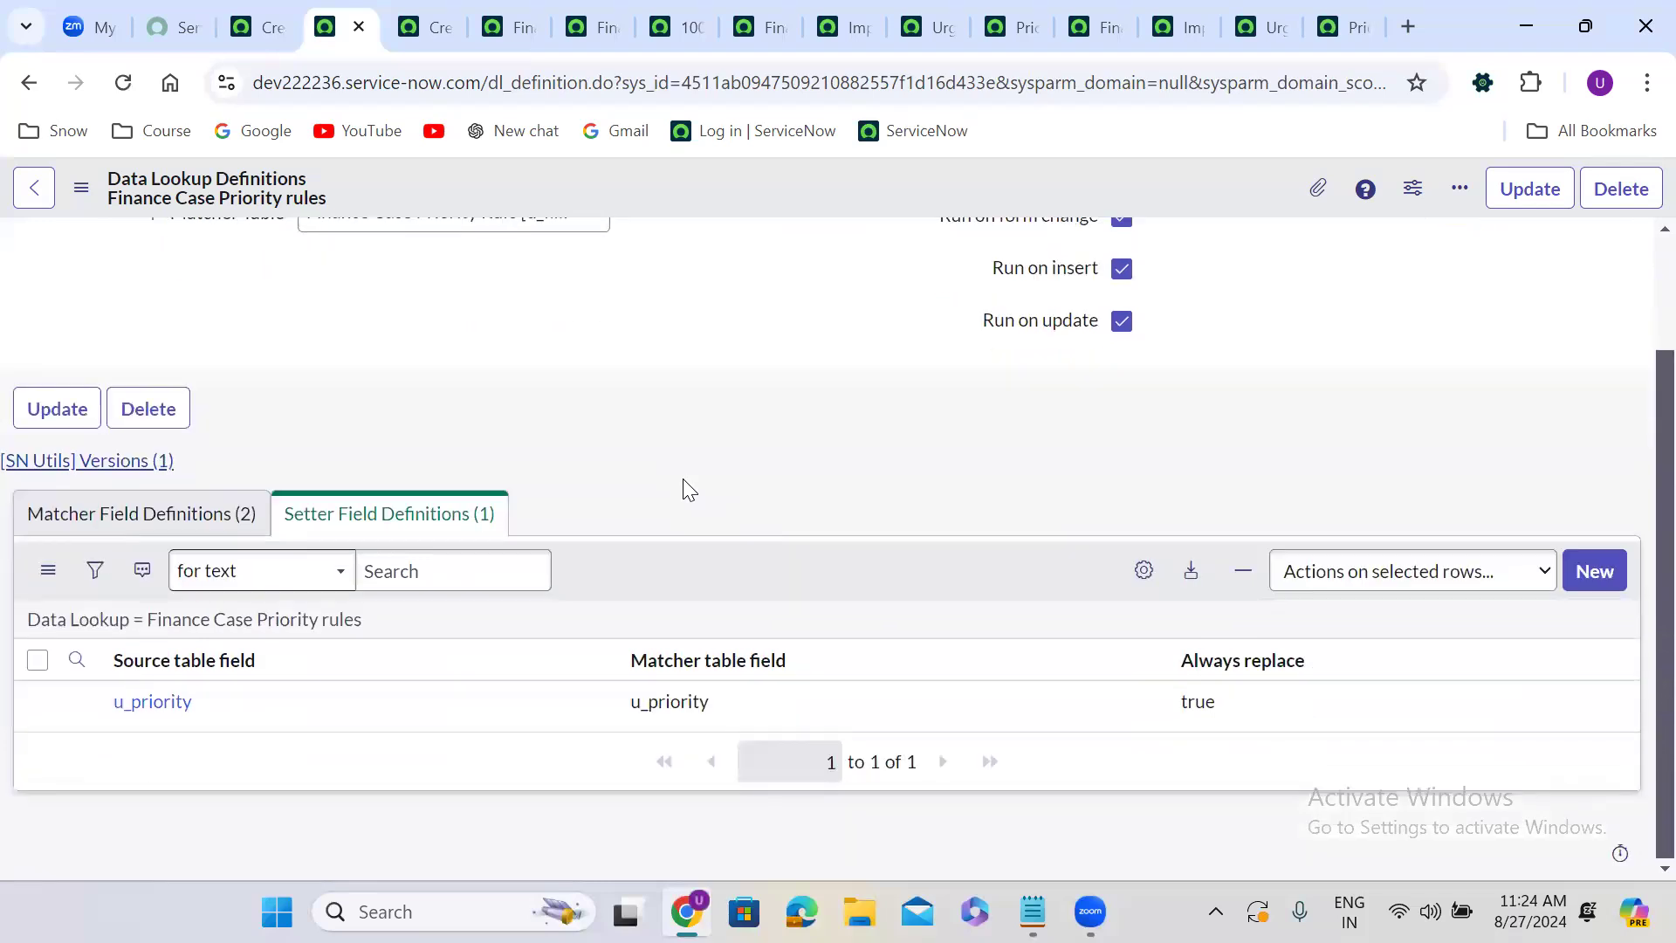
pyautogui.click(195, 514)
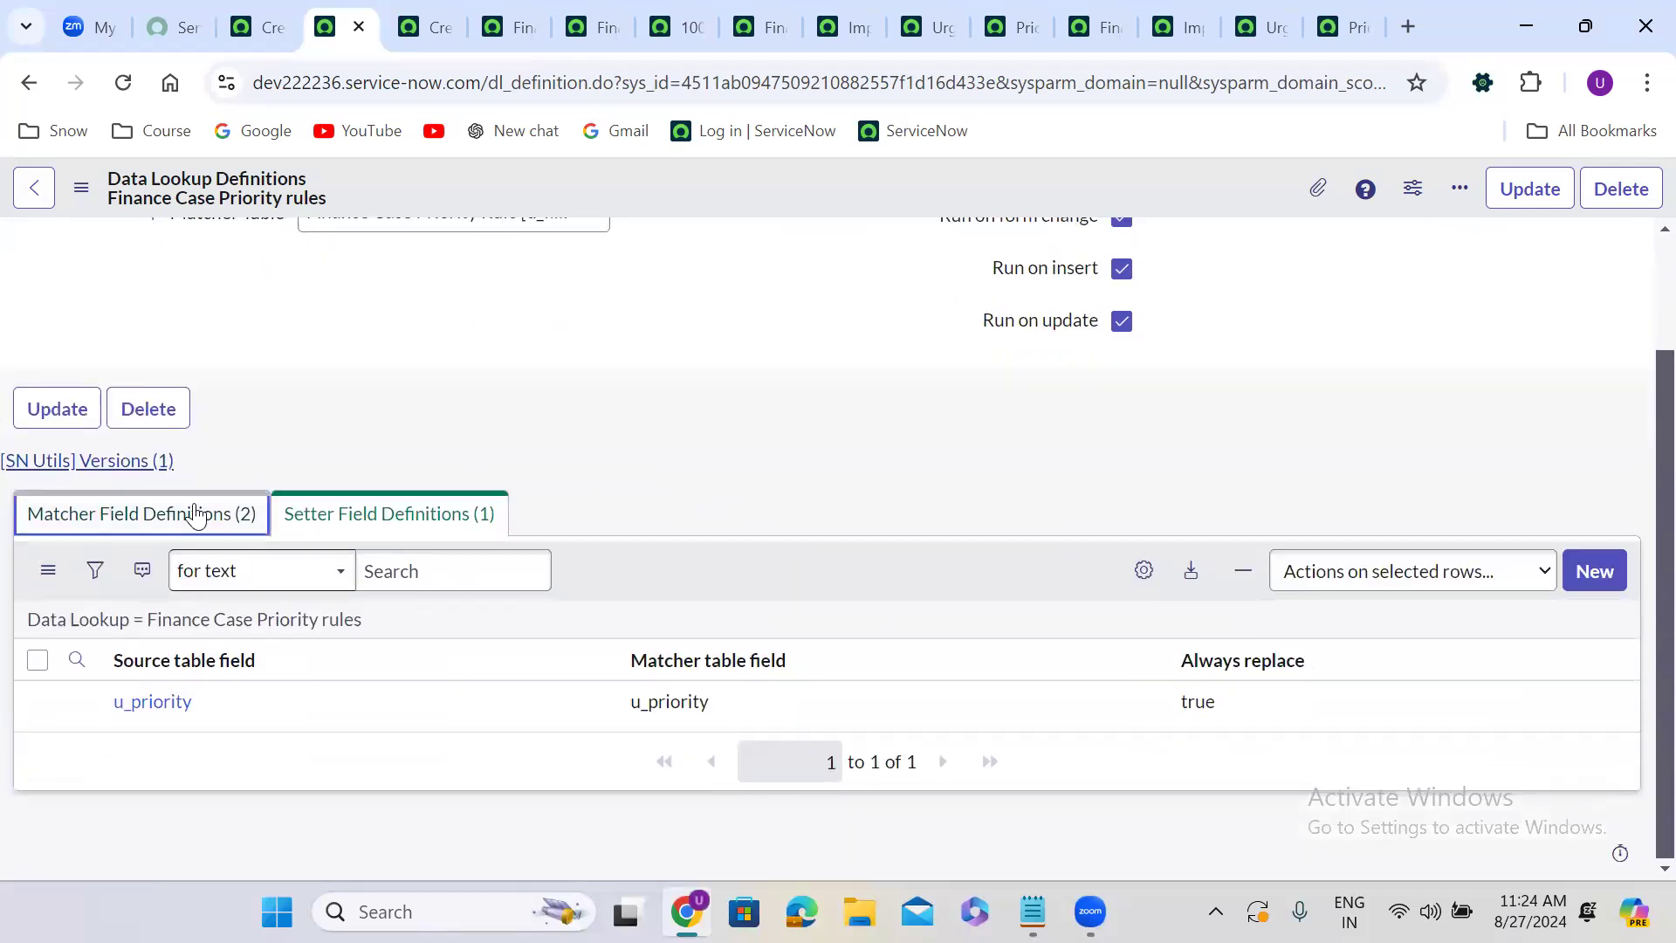
pyautogui.click(354, 524)
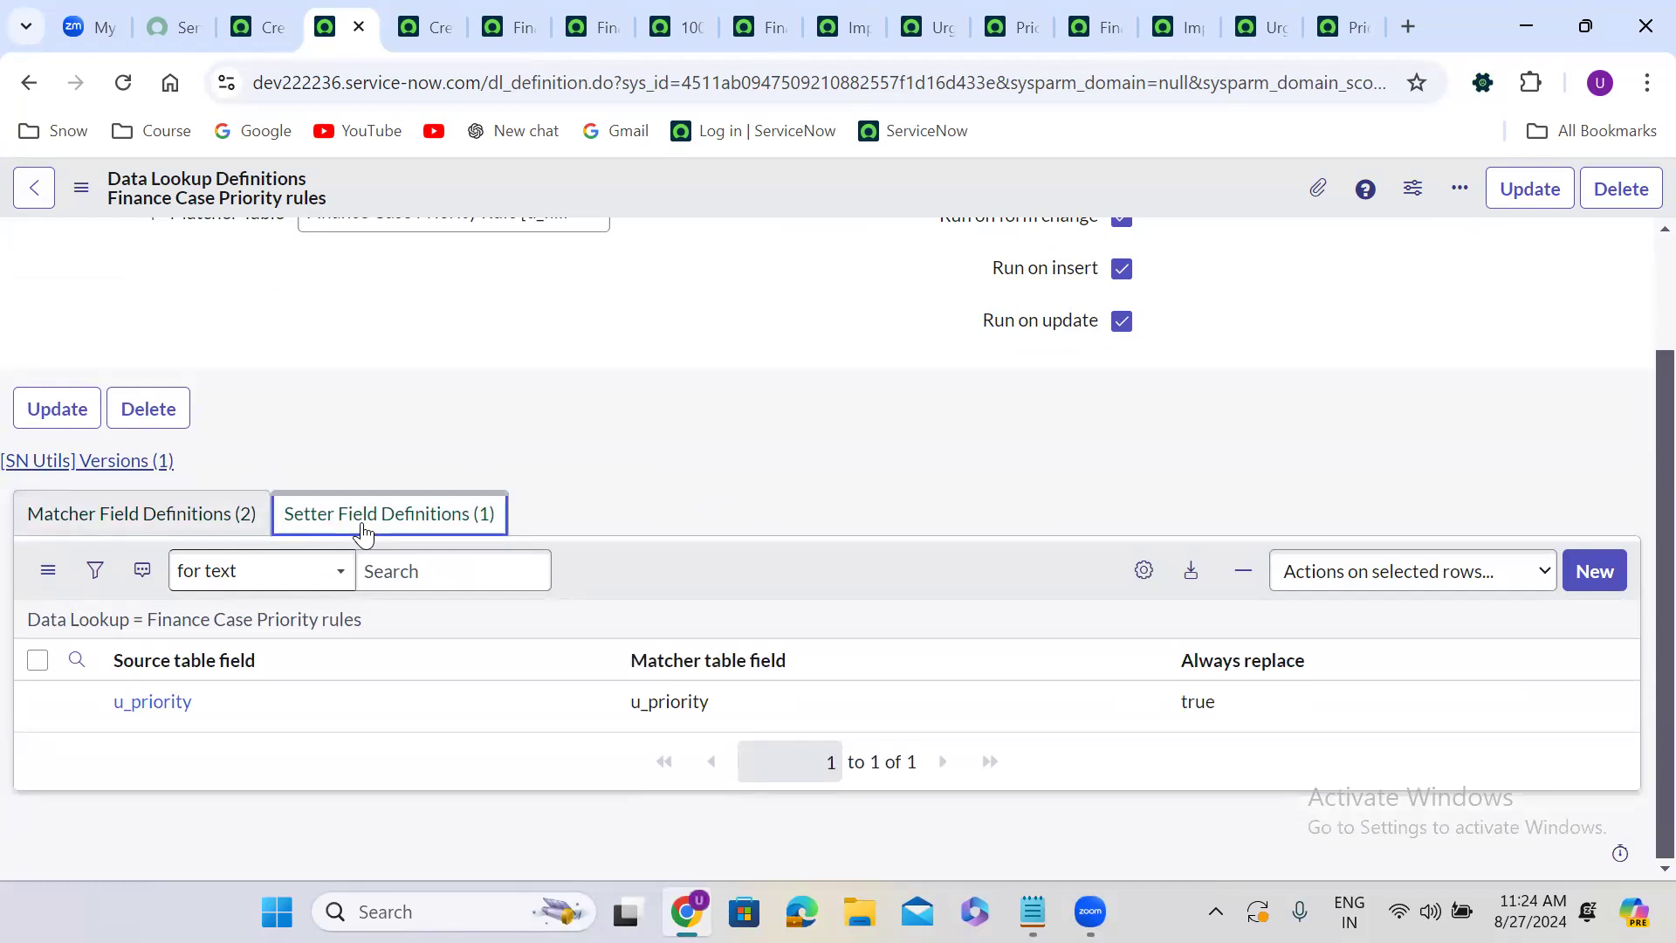
pyautogui.click(608, 389)
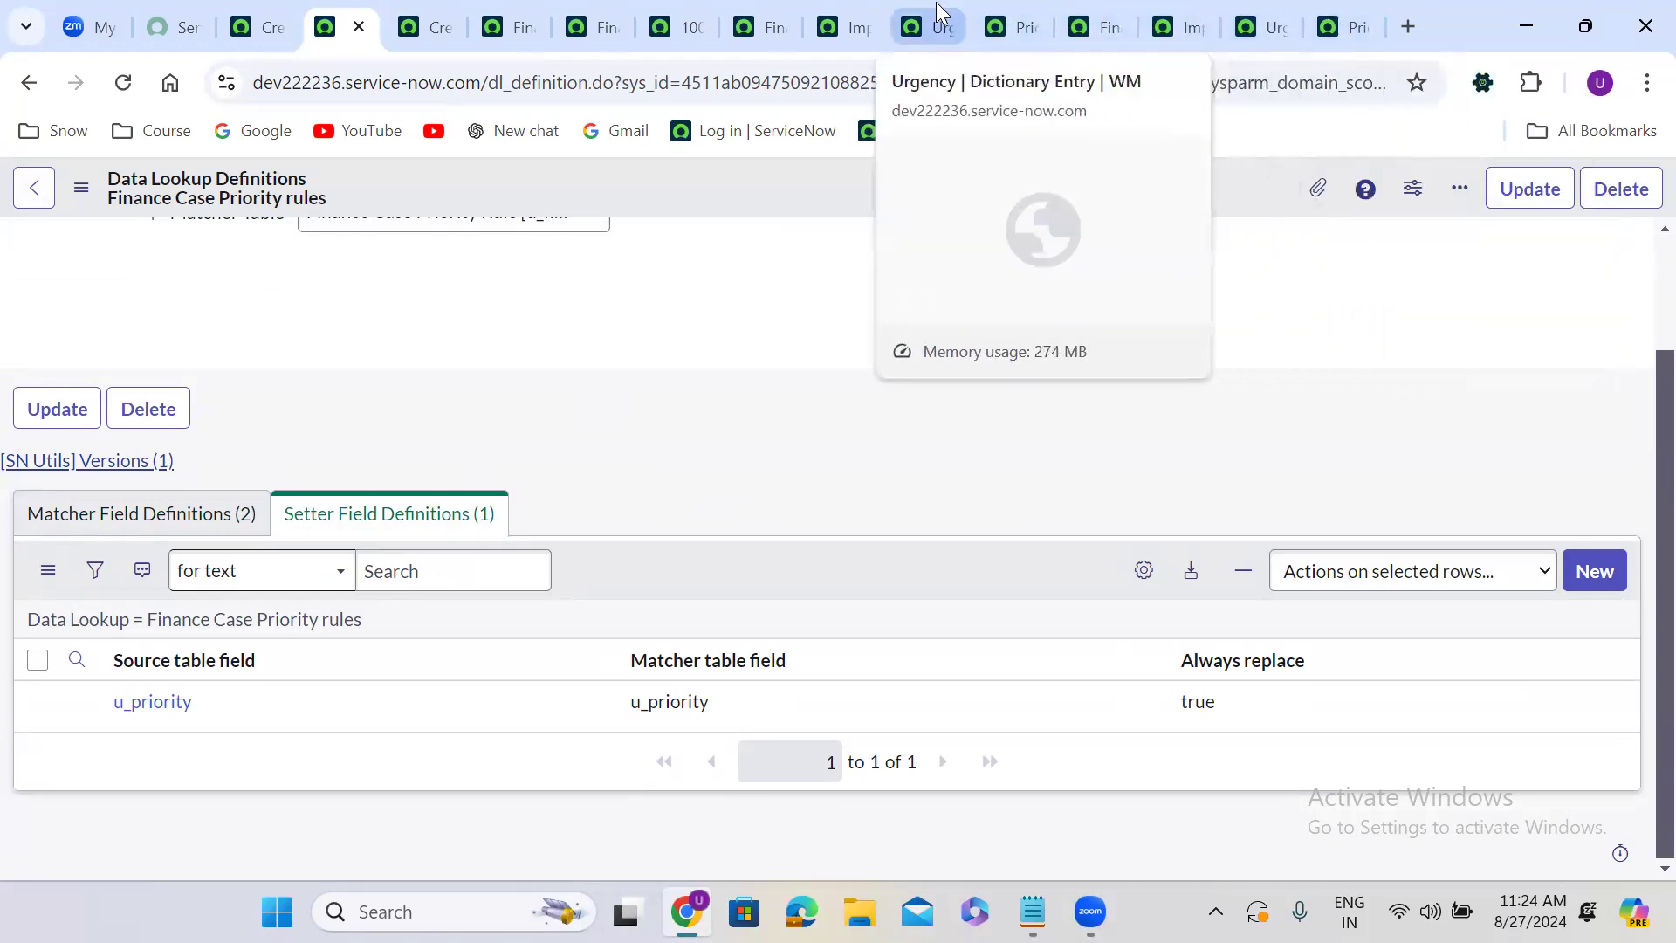
# Switch to the new Finance Case form tab and reload it.
pyautogui.click(1338, 12)
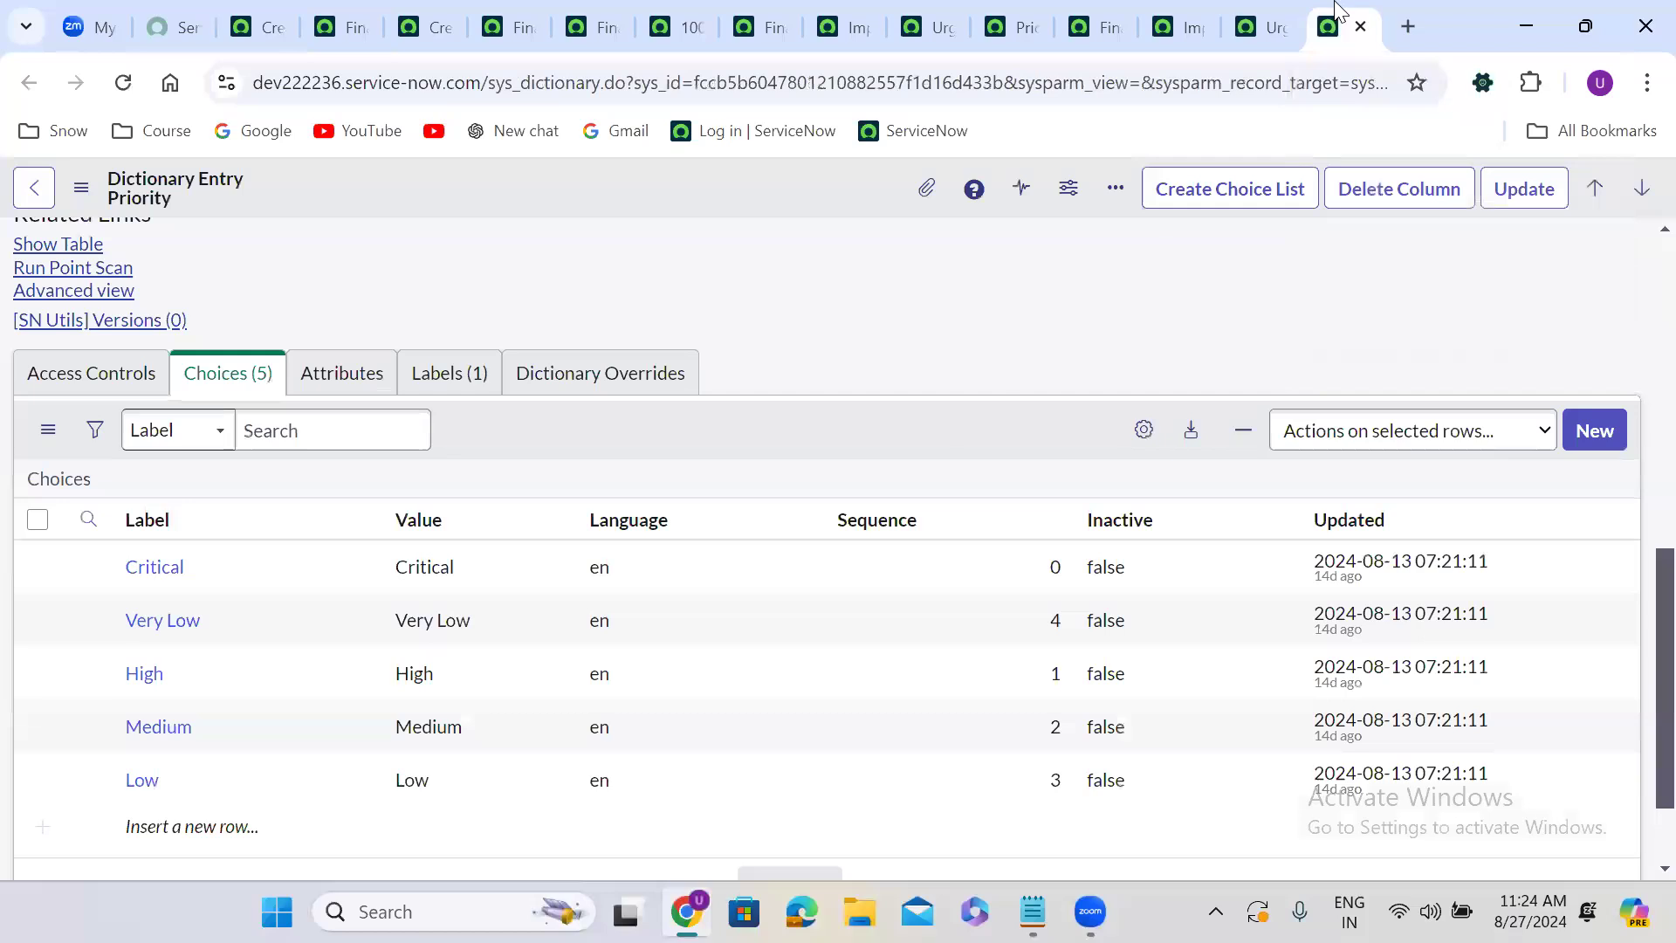
pyautogui.click(943, 12)
pyautogui.click(866, 14)
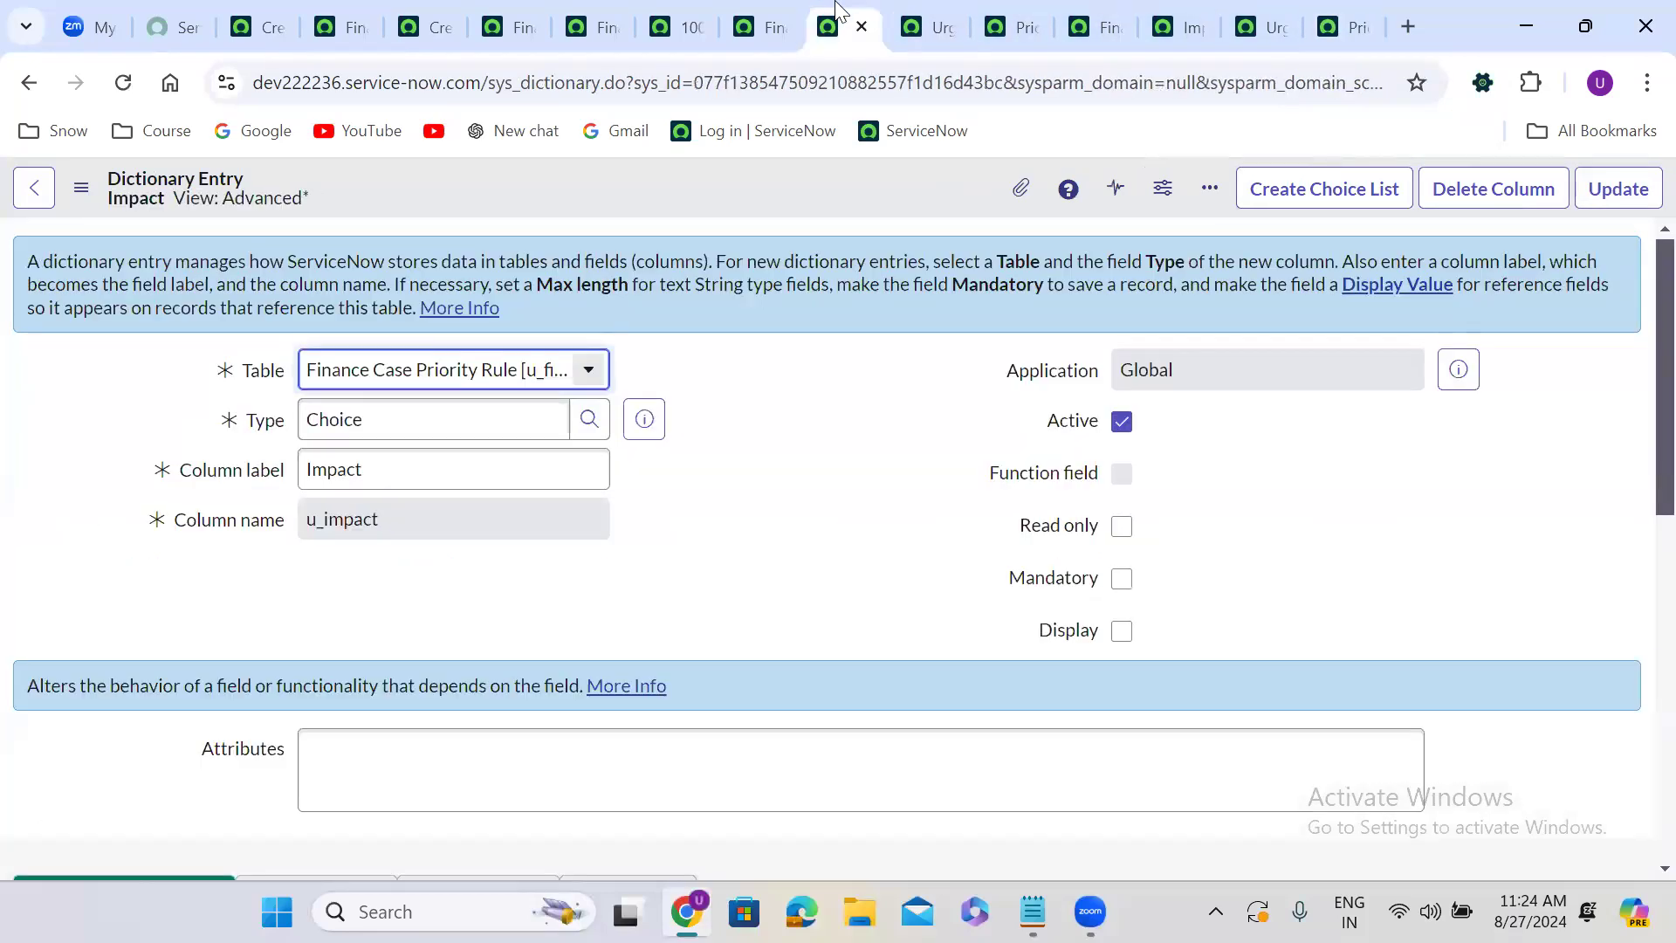
pyautogui.click(779, 12)
pyautogui.click(698, 13)
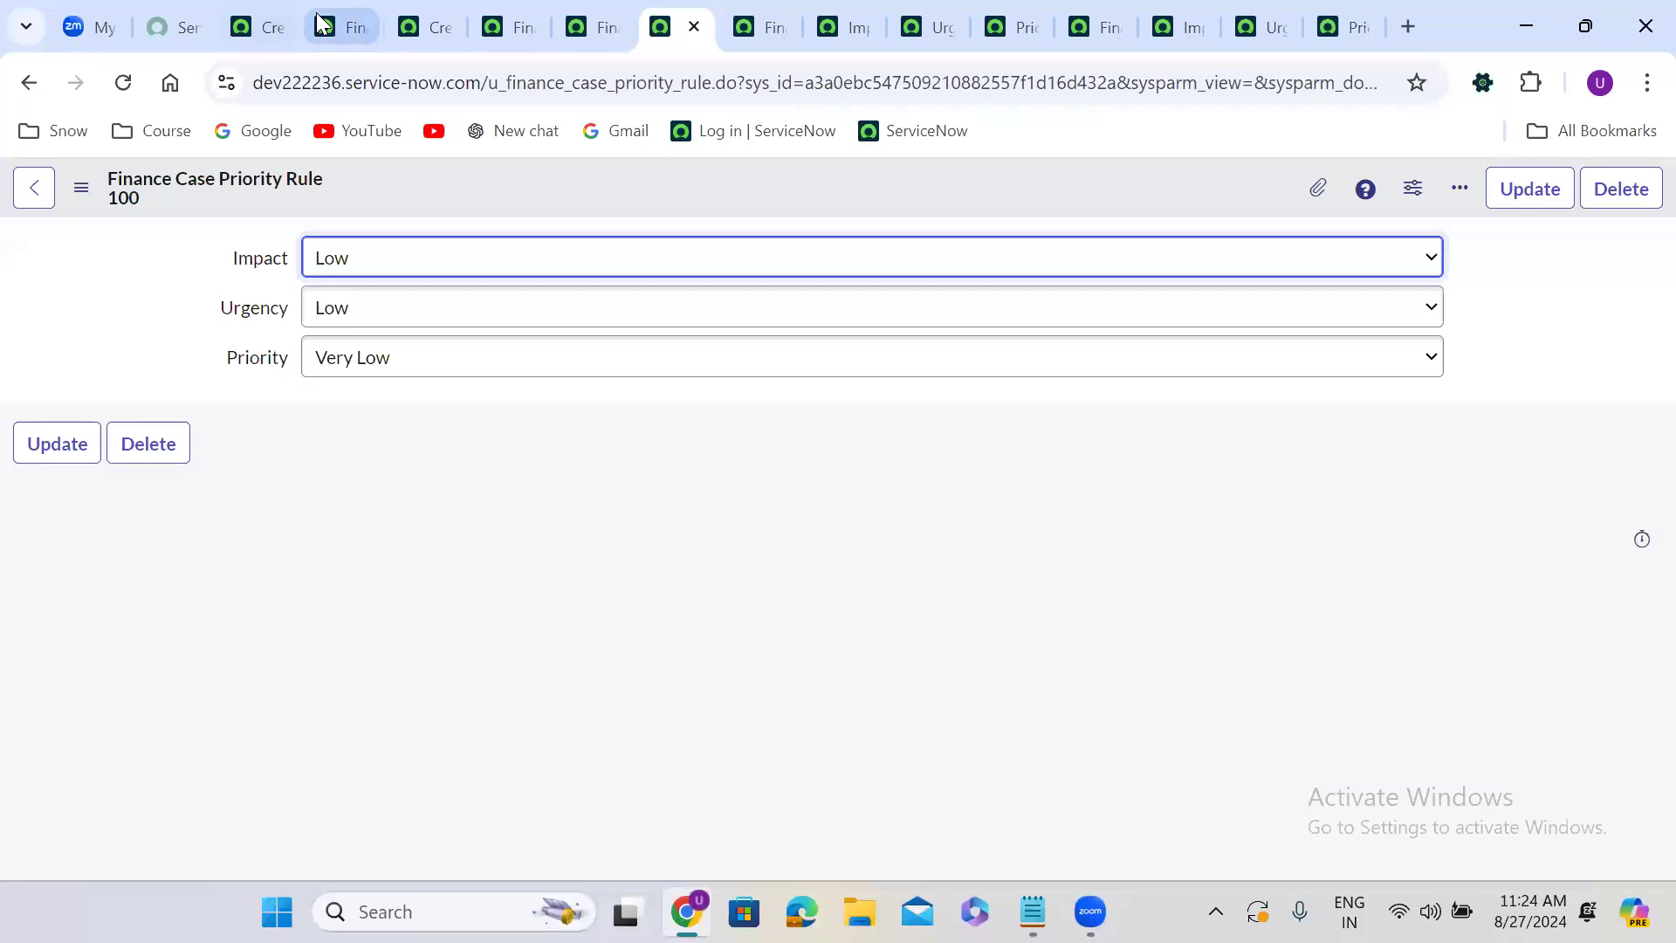
pyautogui.click(356, 15)
pyautogui.click(281, 12)
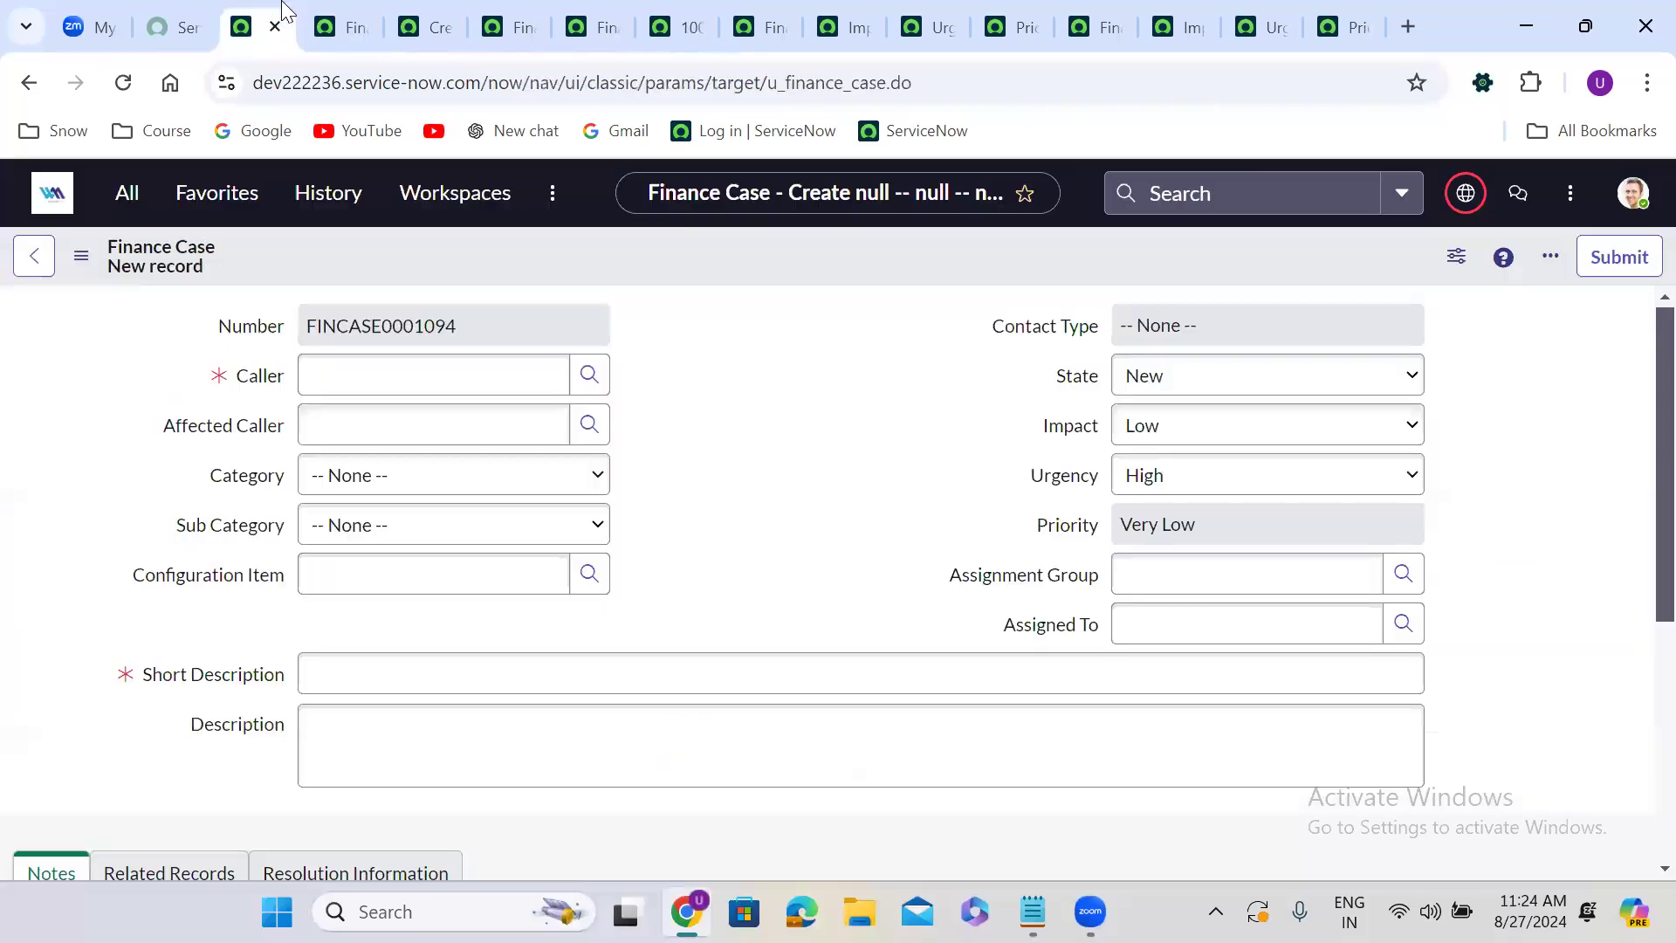
pyautogui.click(123, 84)
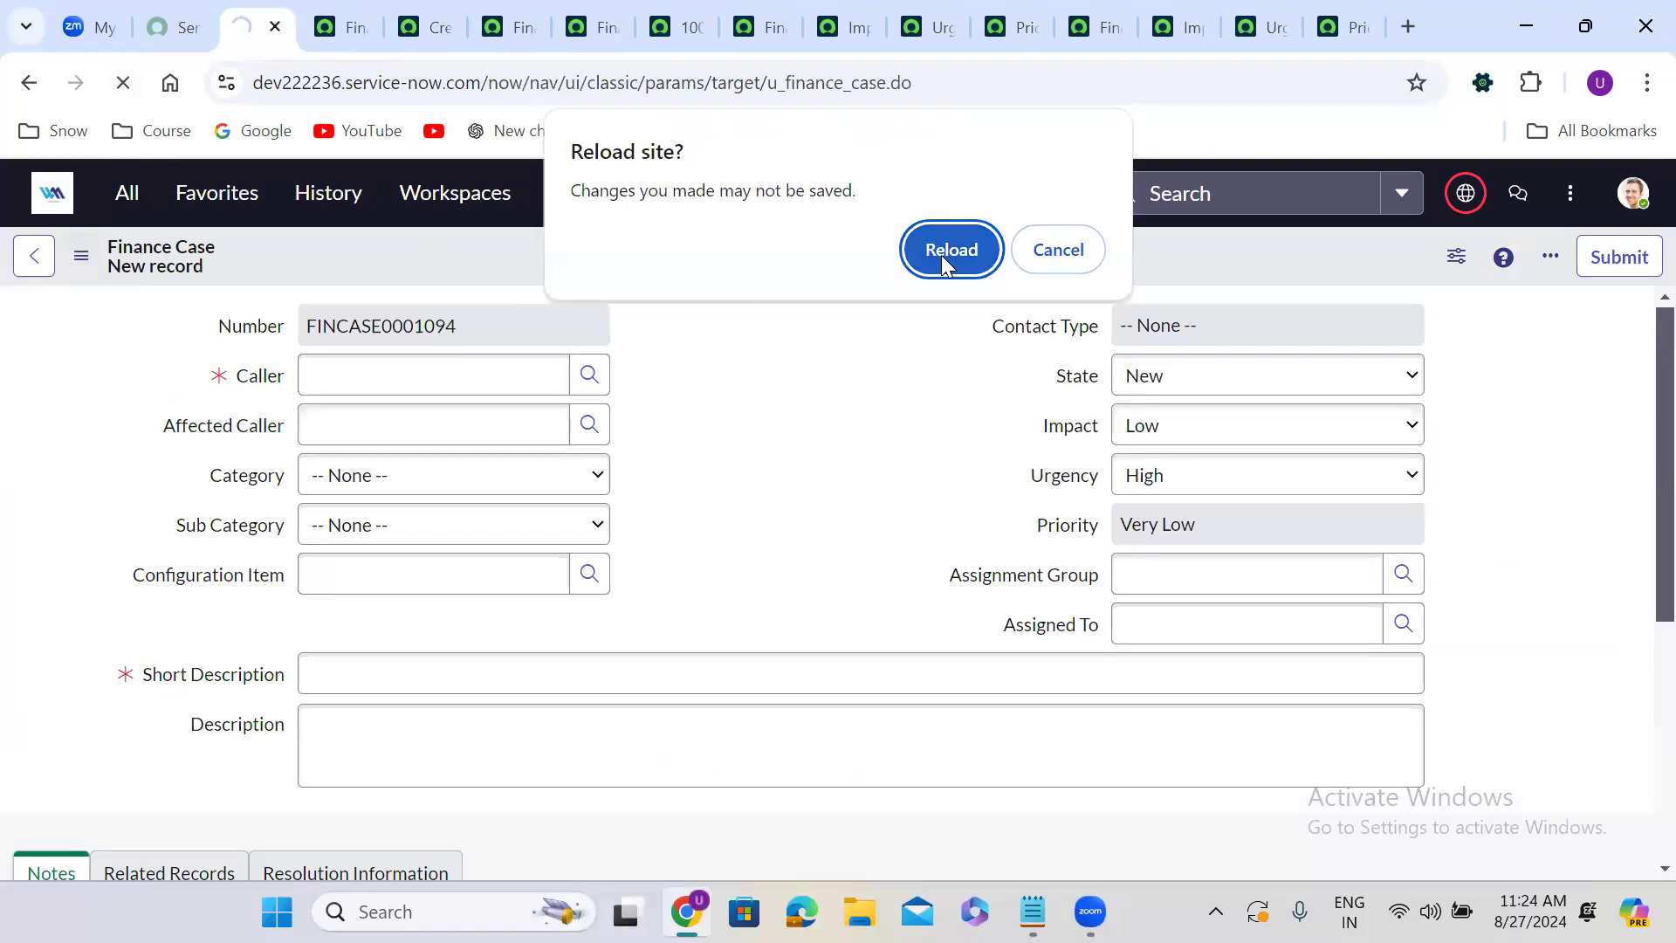
pyautogui.click(941, 255)
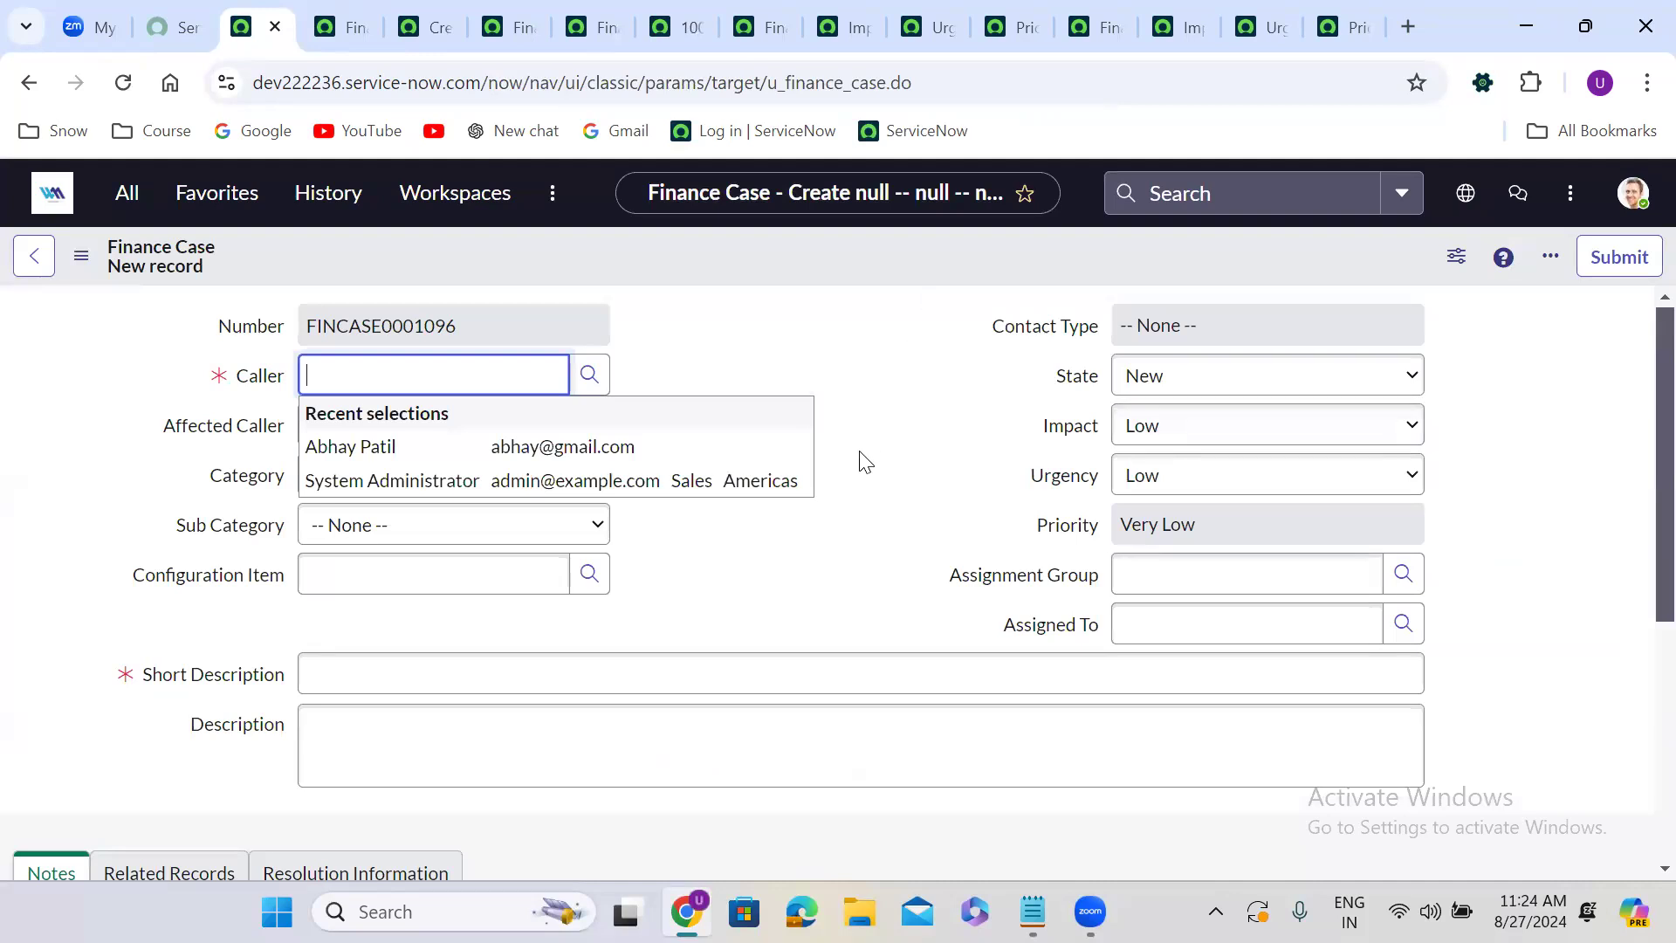
# Test the priority lookup by setting Impact and Urgency to High, then Impact to Medium on the new Finance Case.
pyautogui.click(864, 460)
pyautogui.click(1167, 432)
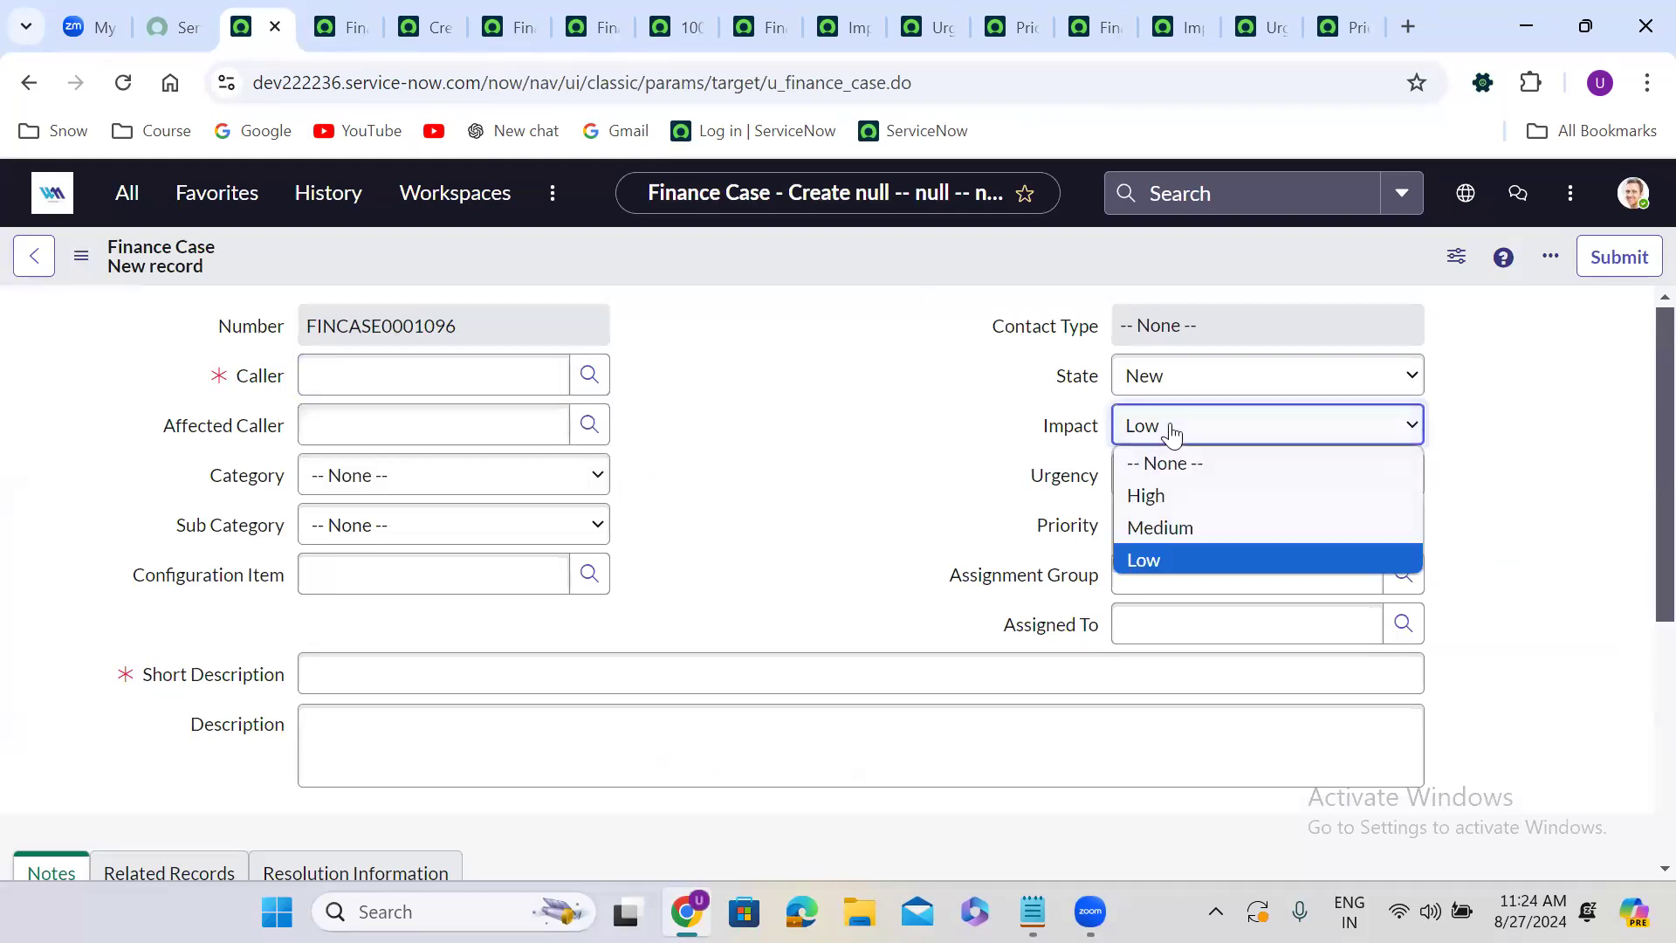
pyautogui.click(1180, 498)
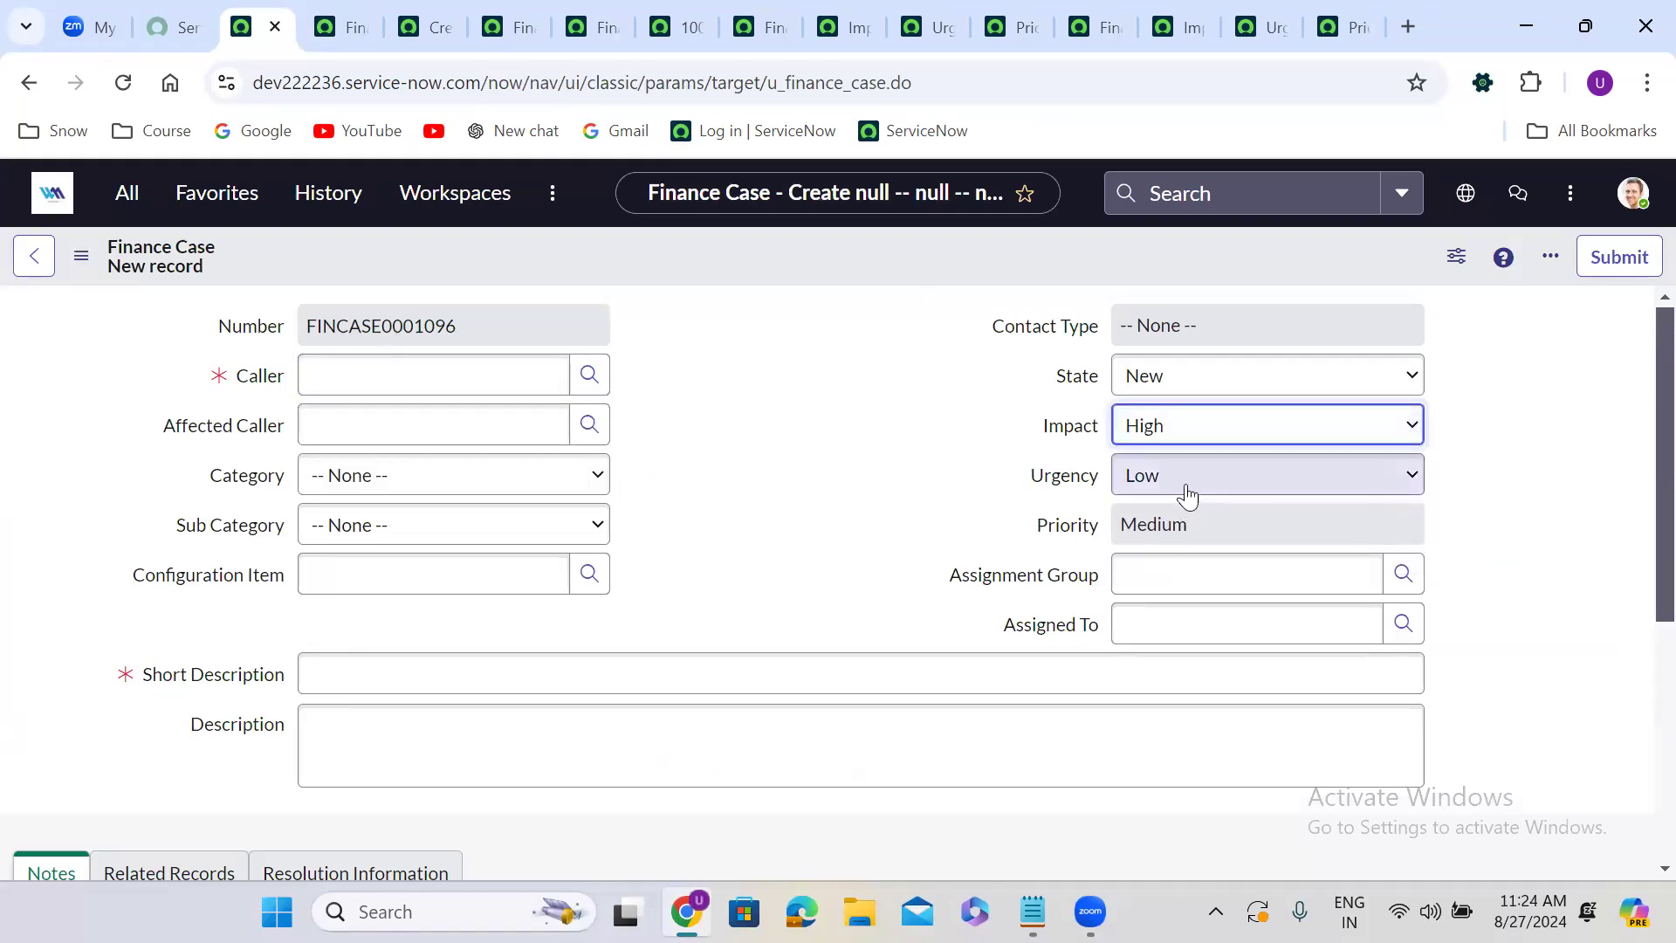
pyautogui.click(1183, 486)
pyautogui.click(1177, 543)
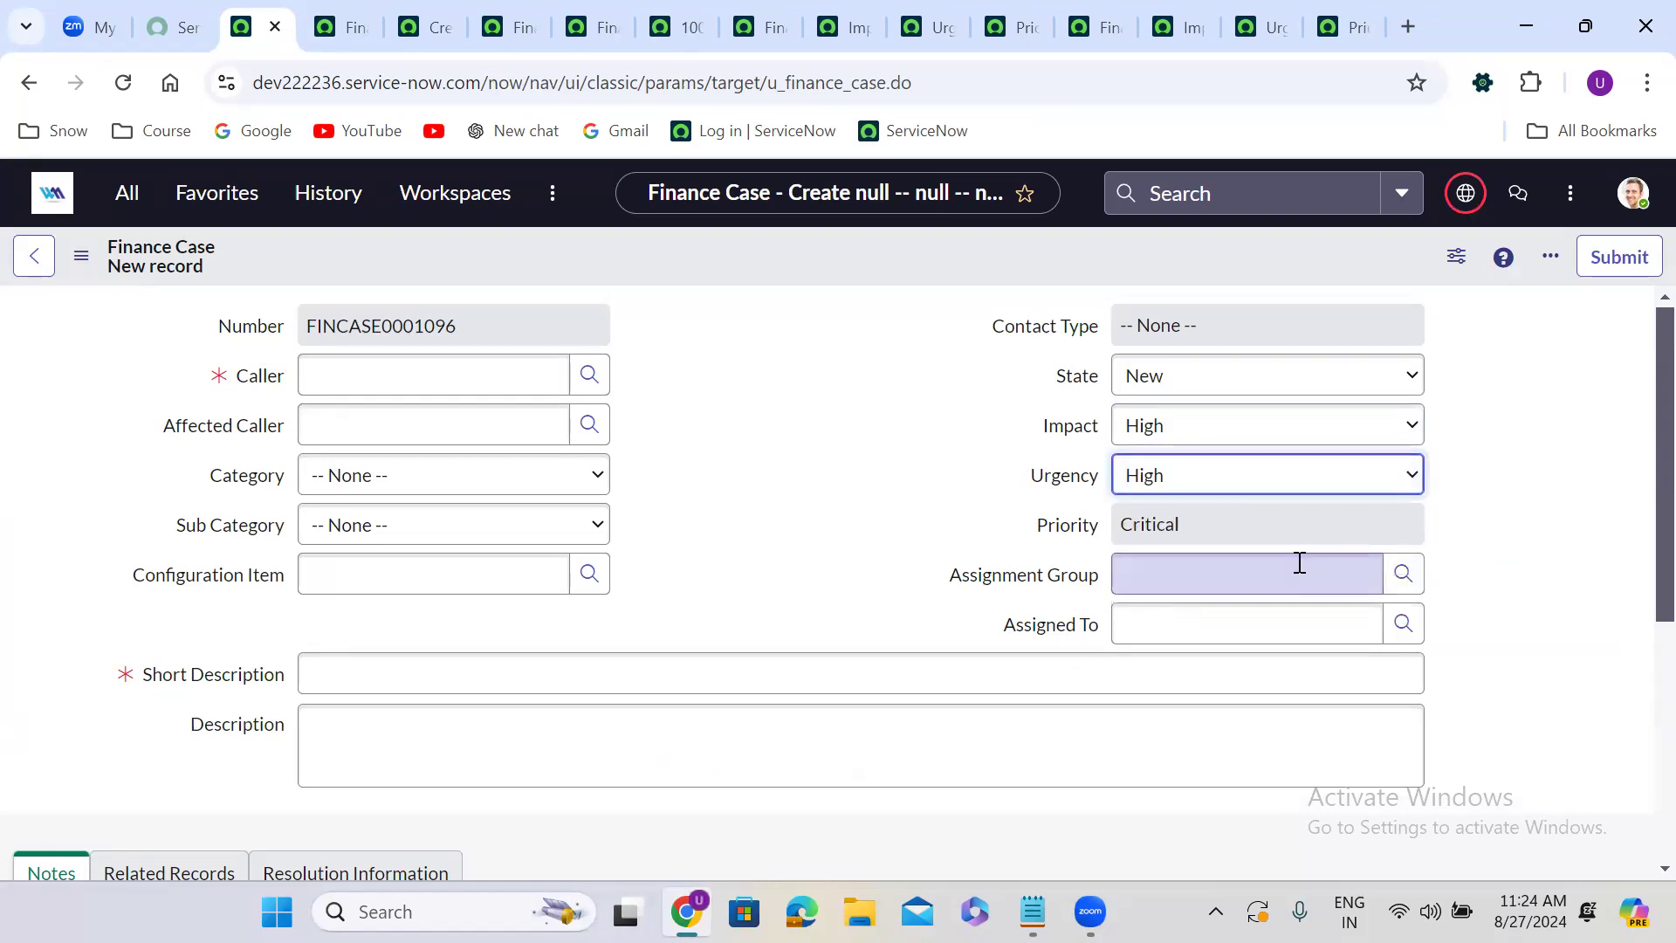
pyautogui.click(1172, 428)
pyautogui.click(1189, 526)
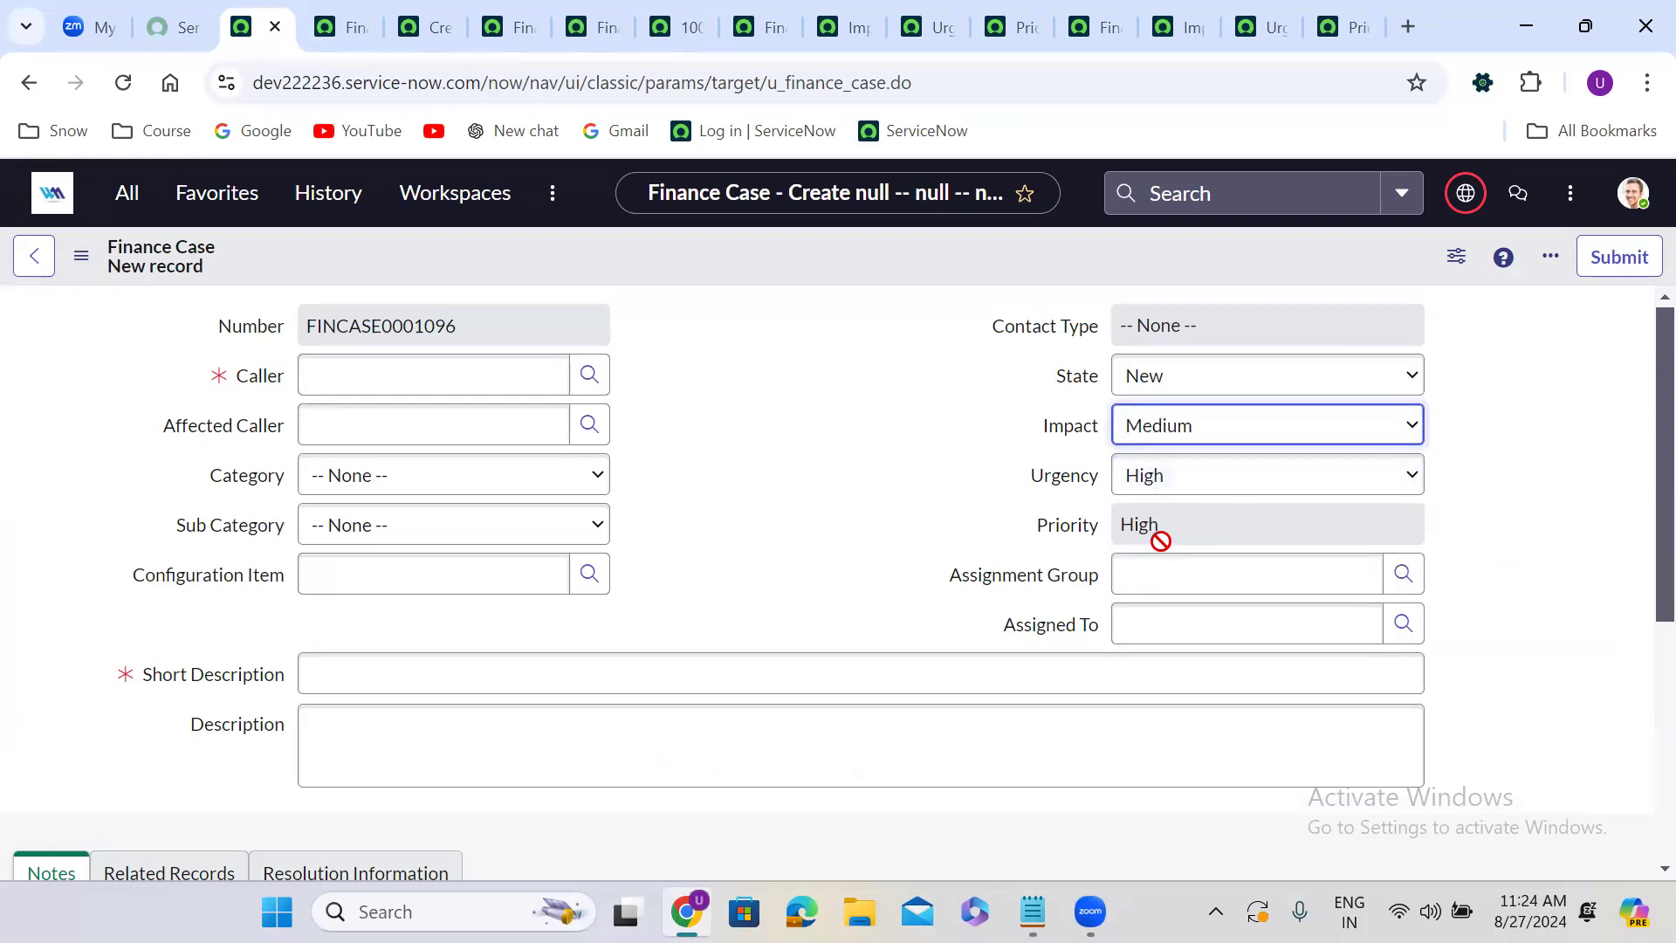
# Set the Finance Case's Impact and Urgency both to Low to check the resulting priority.
pyautogui.click(1170, 424)
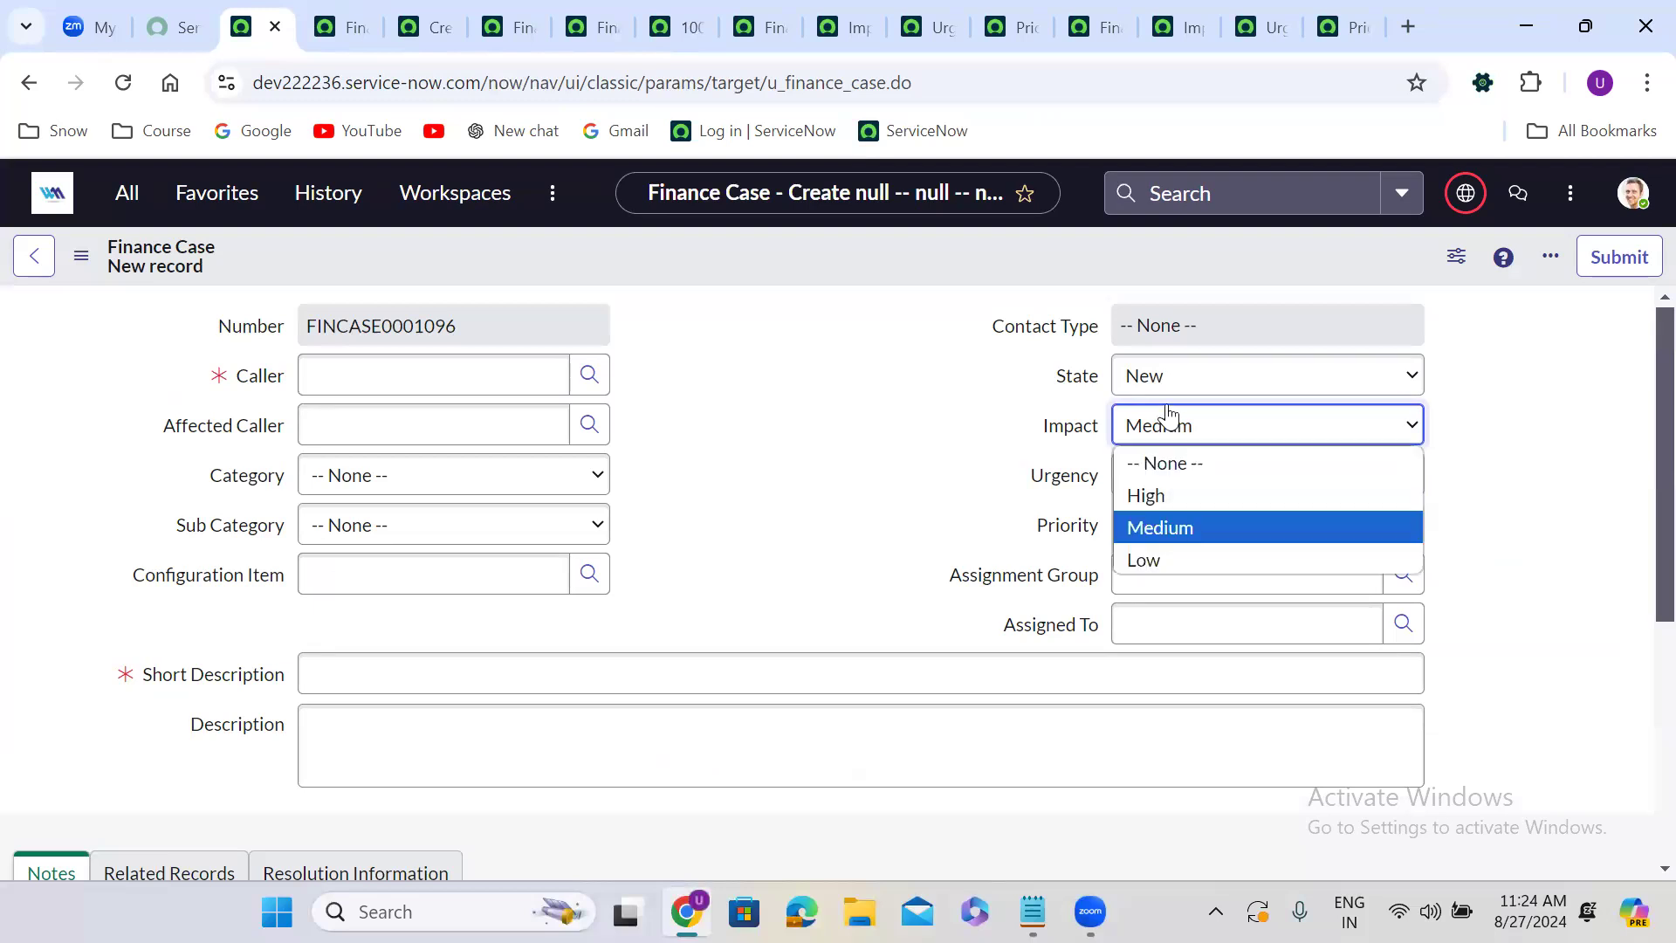
pyautogui.click(1175, 567)
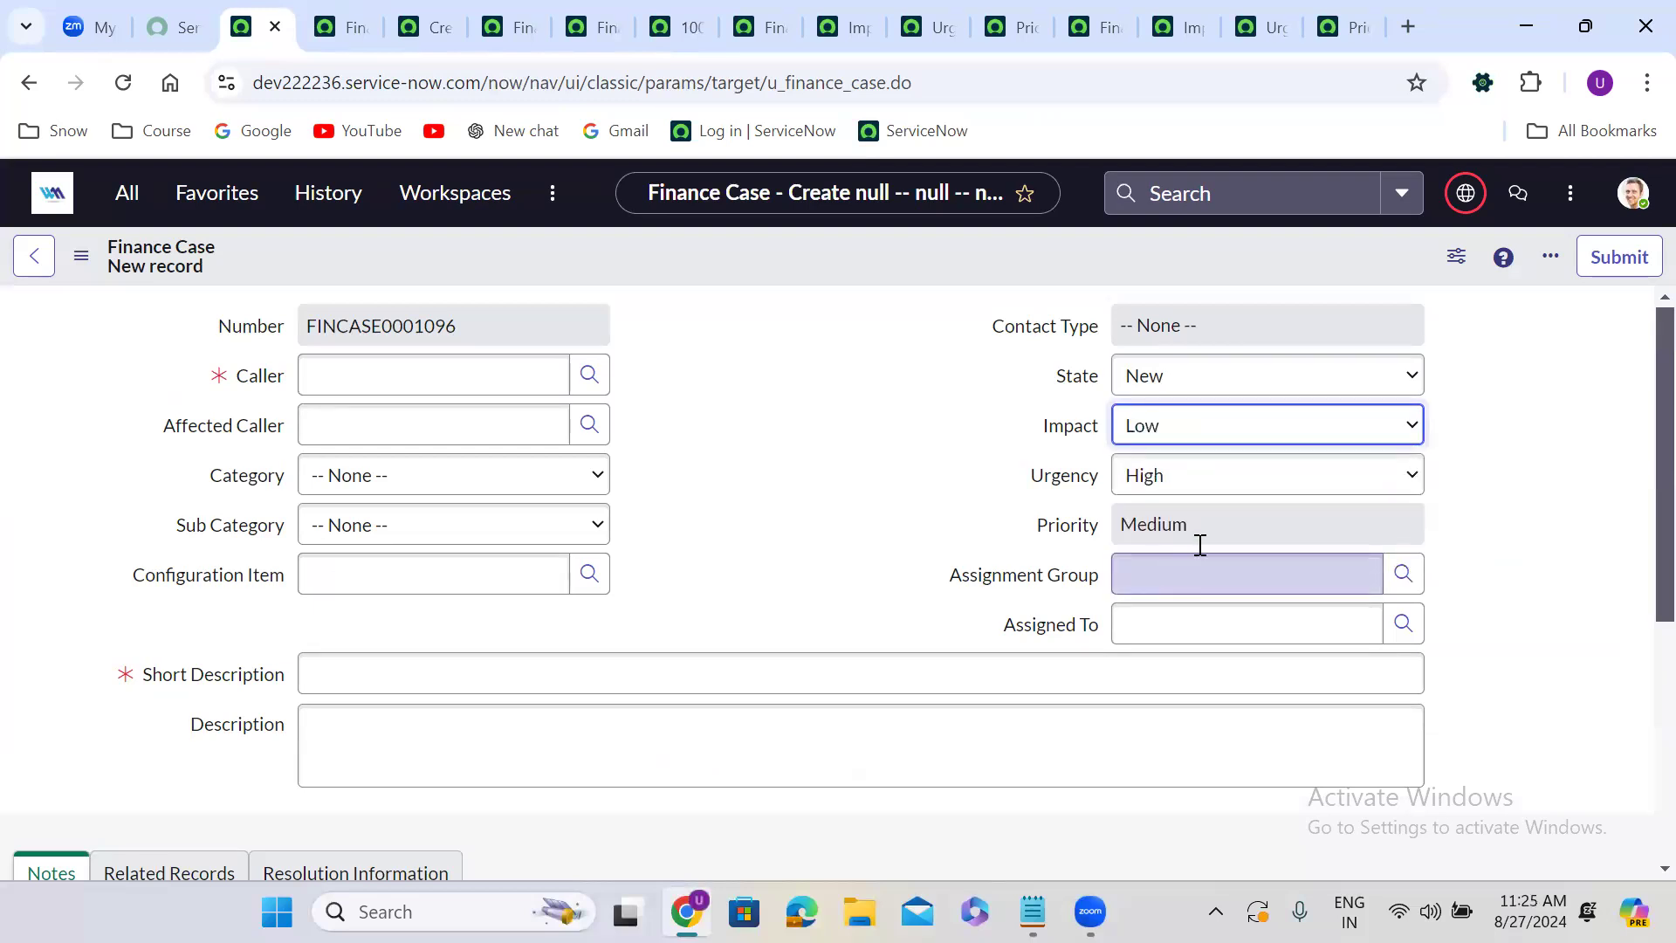
pyautogui.click(1169, 487)
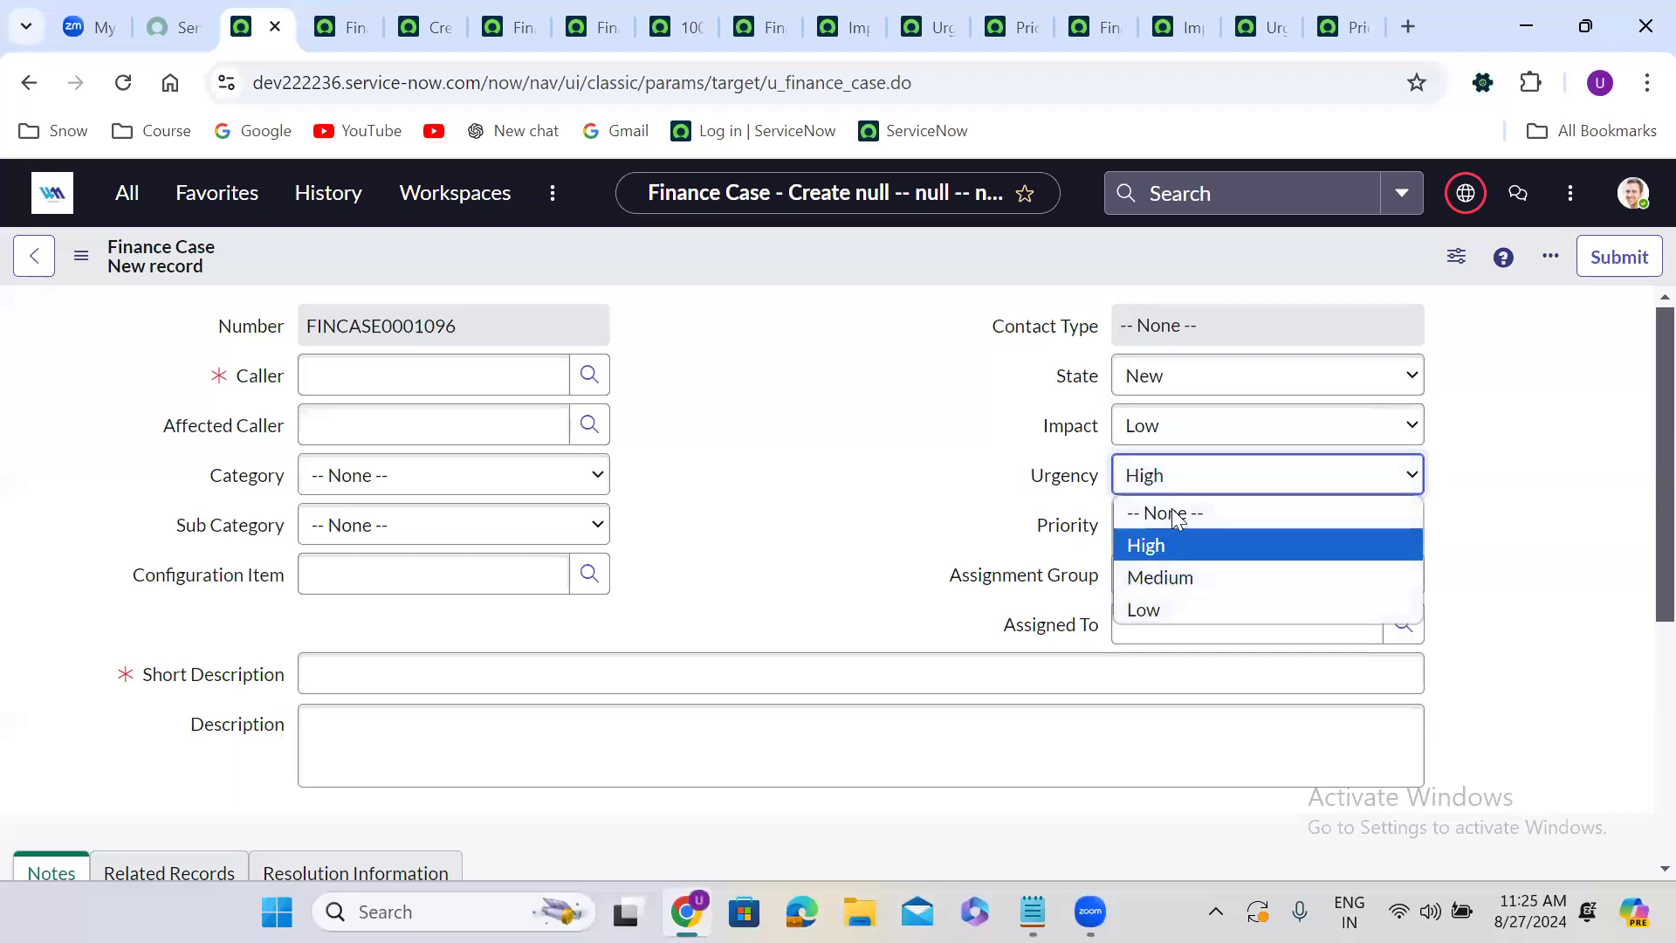
pyautogui.click(1172, 608)
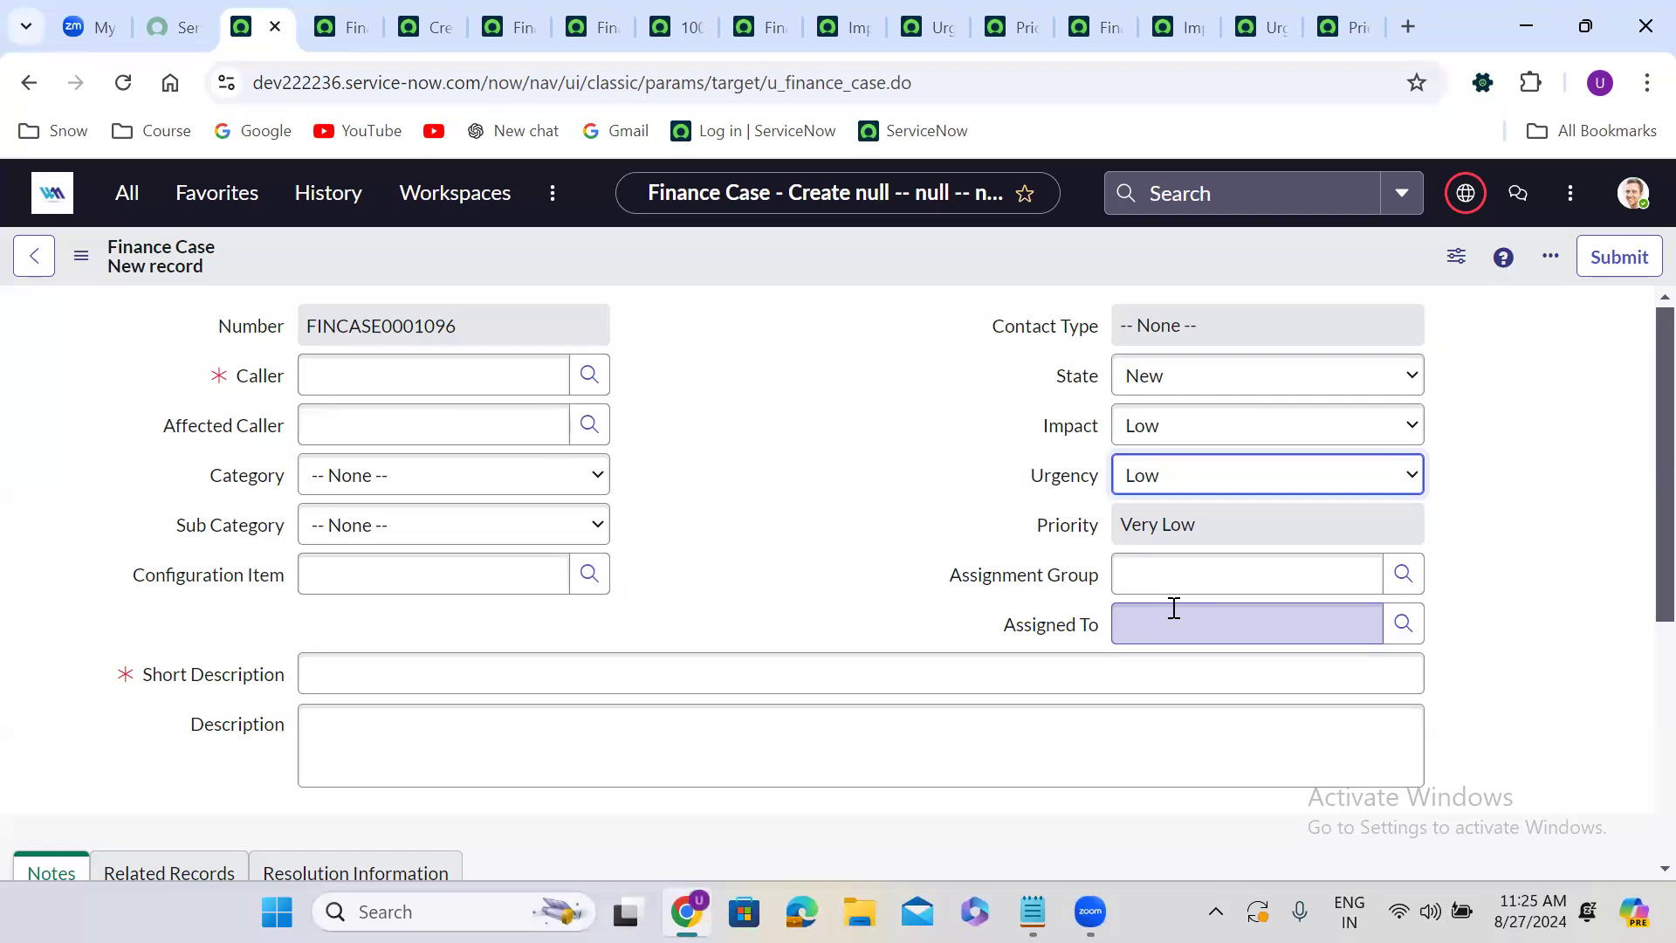
# Set the Finance Case's Category to Hardware.
pyautogui.click(358, 480)
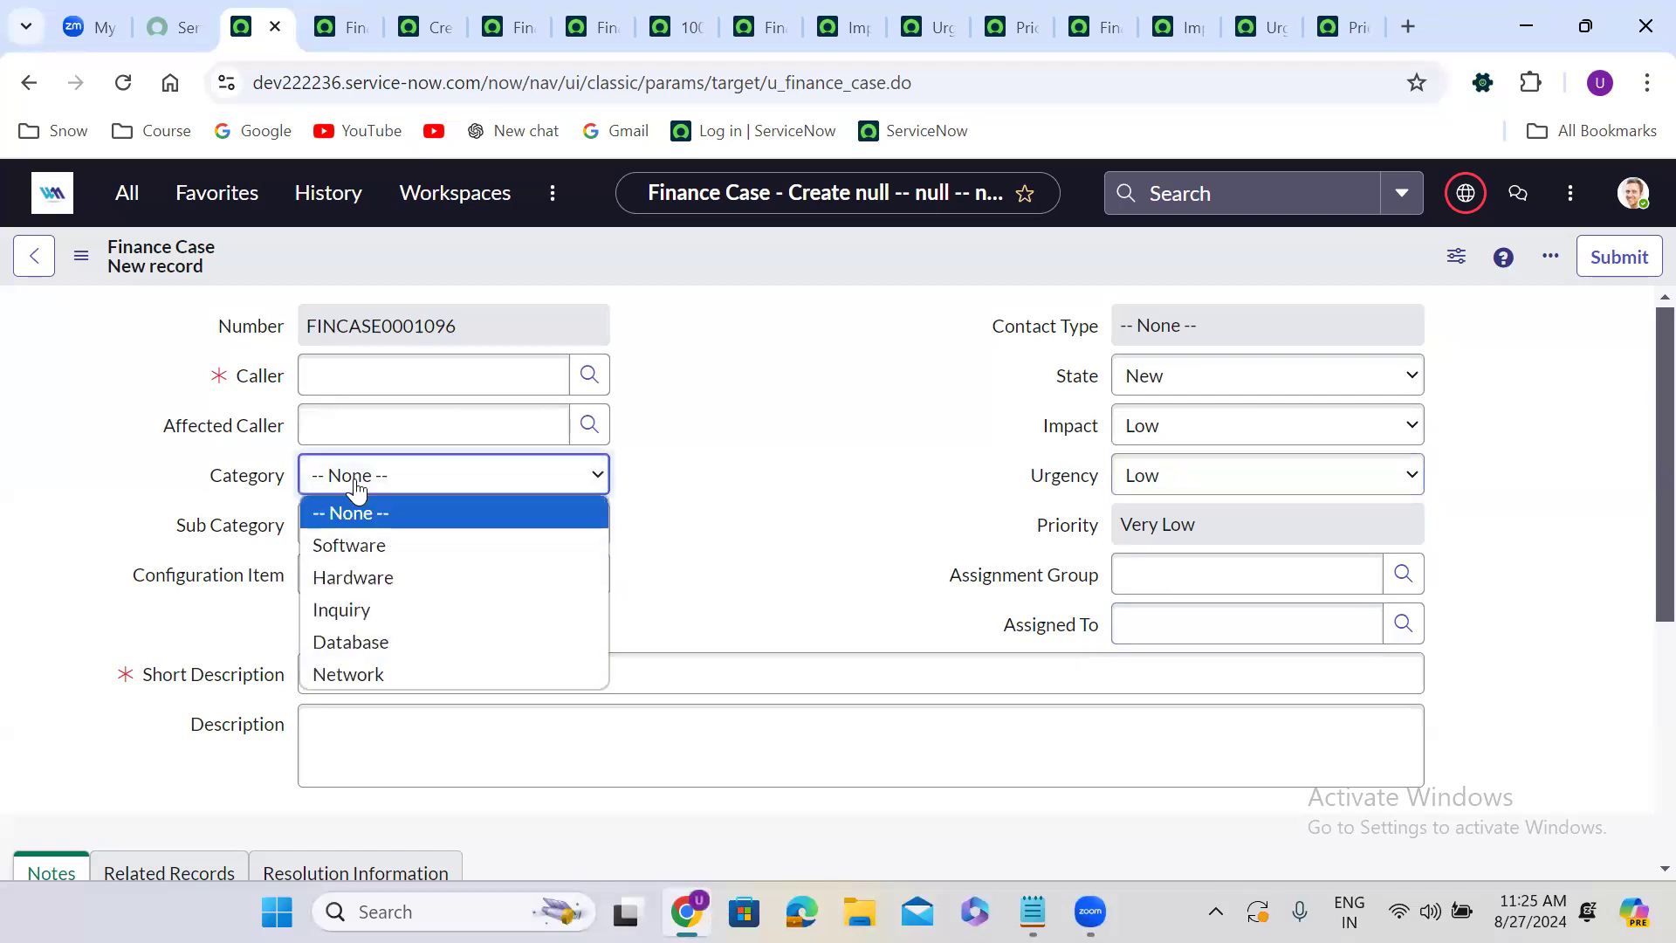
pyautogui.click(376, 544)
pyautogui.click(1174, 576)
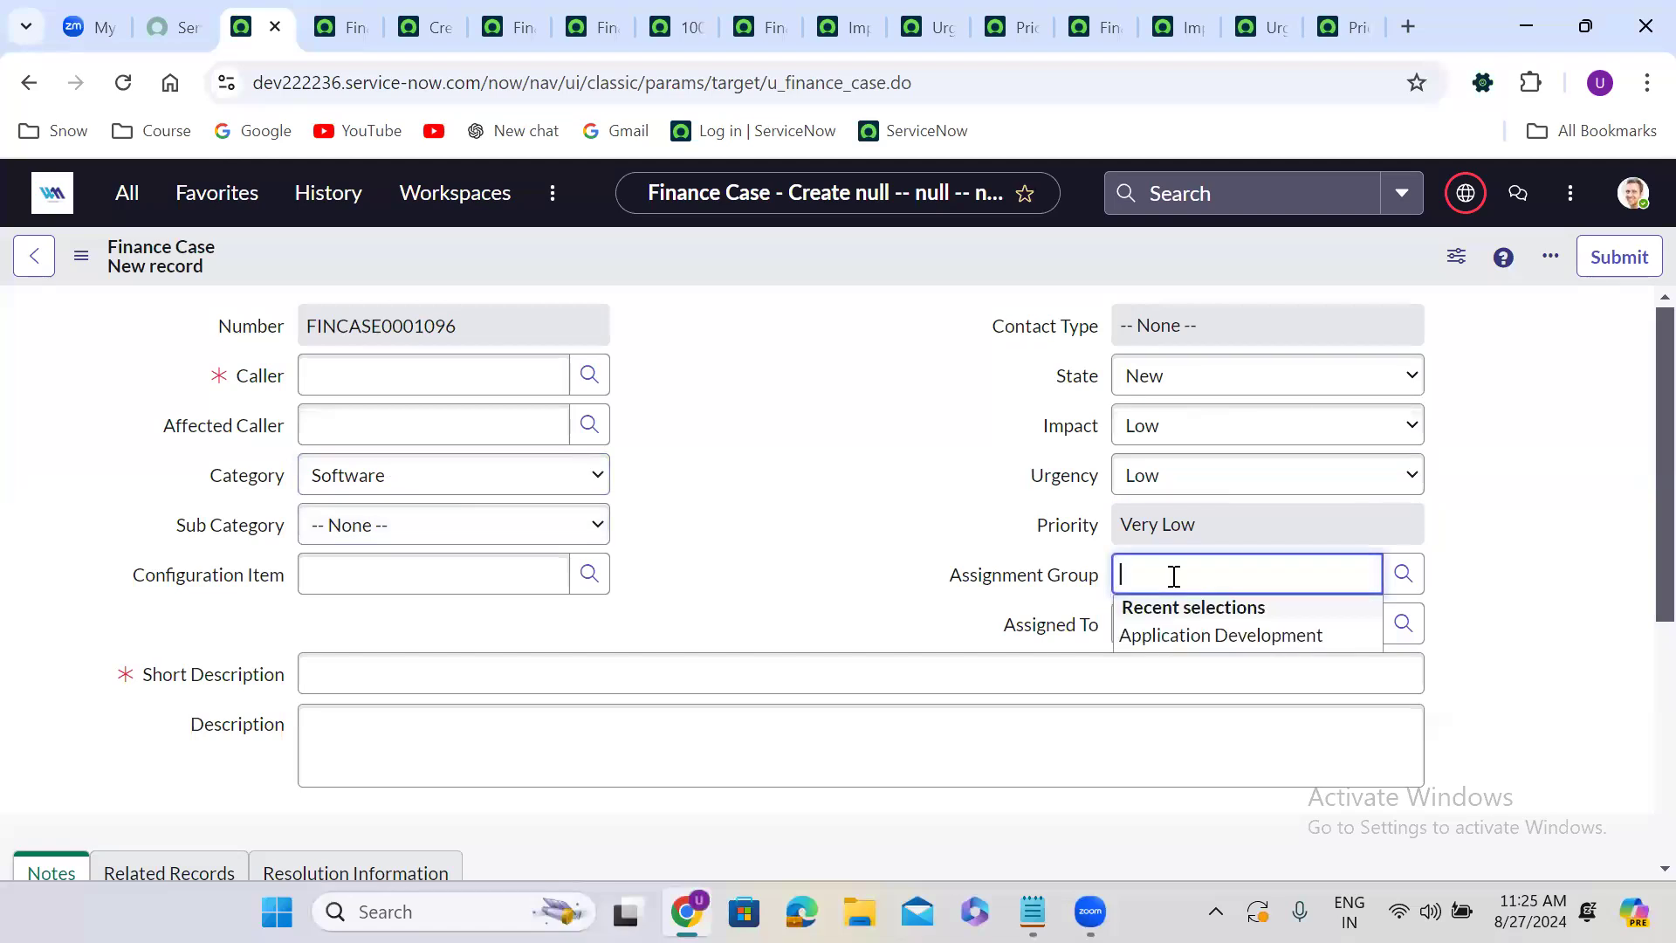
pyautogui.click(471, 482)
pyautogui.press('Escape')
pyautogui.click(382, 577)
pyautogui.click(1126, 578)
pyautogui.click(767, 504)
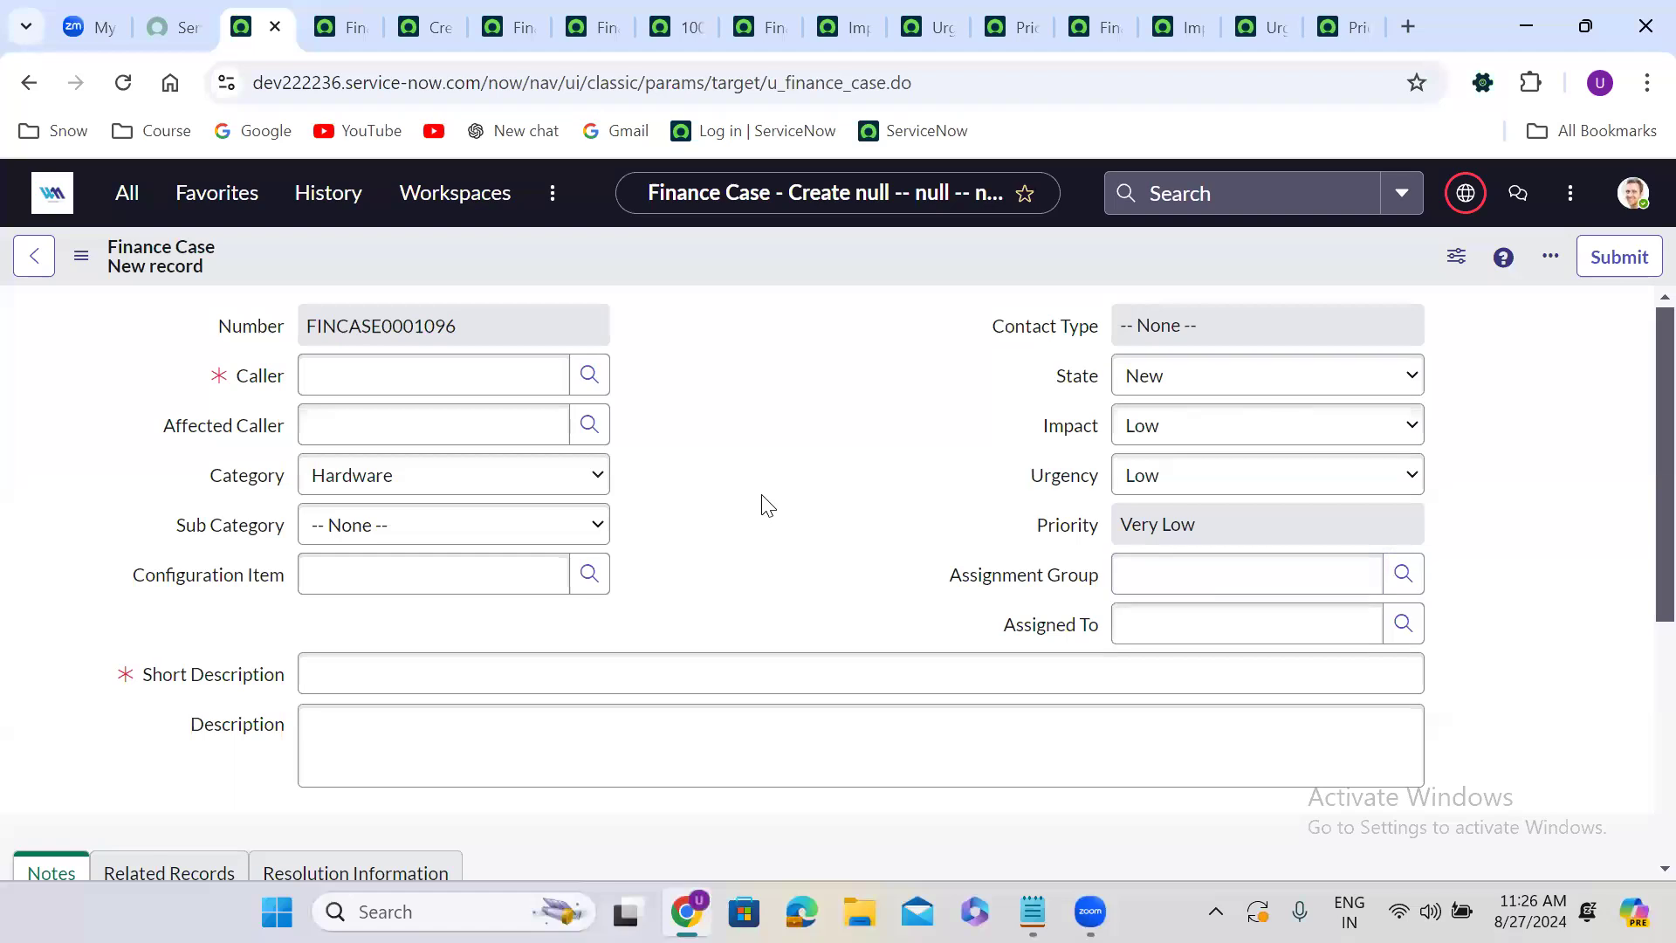
# Close all browser tabs to the right of the Finance Case form.
pyautogui.rightClick(251, 40)
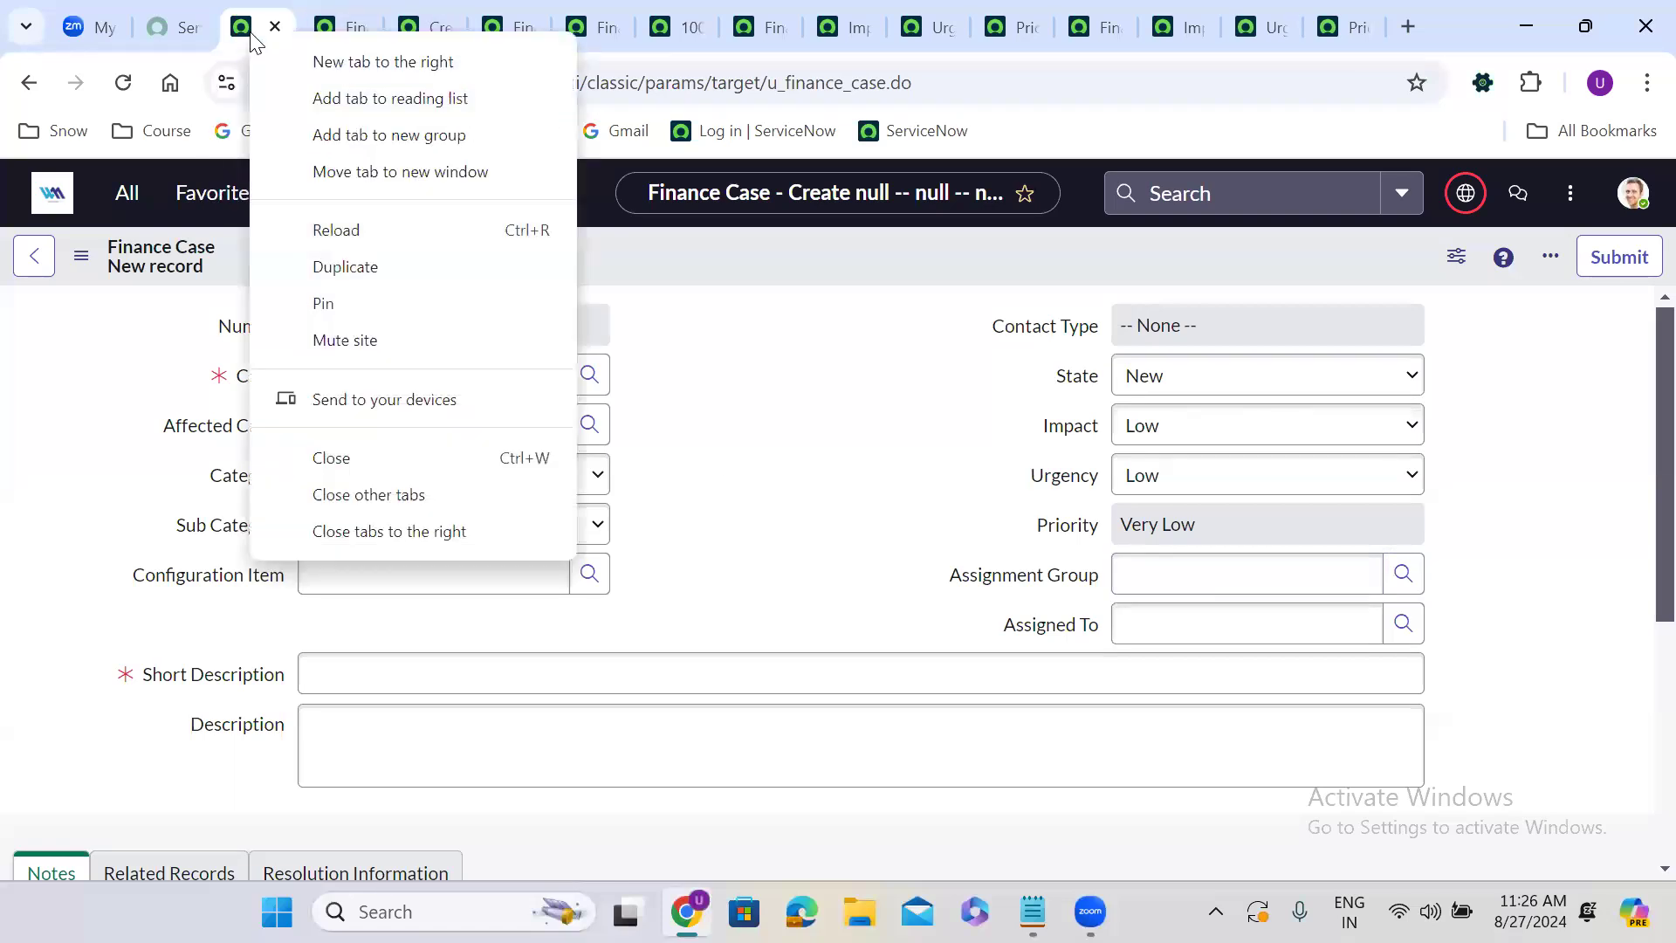
pyautogui.click(379, 539)
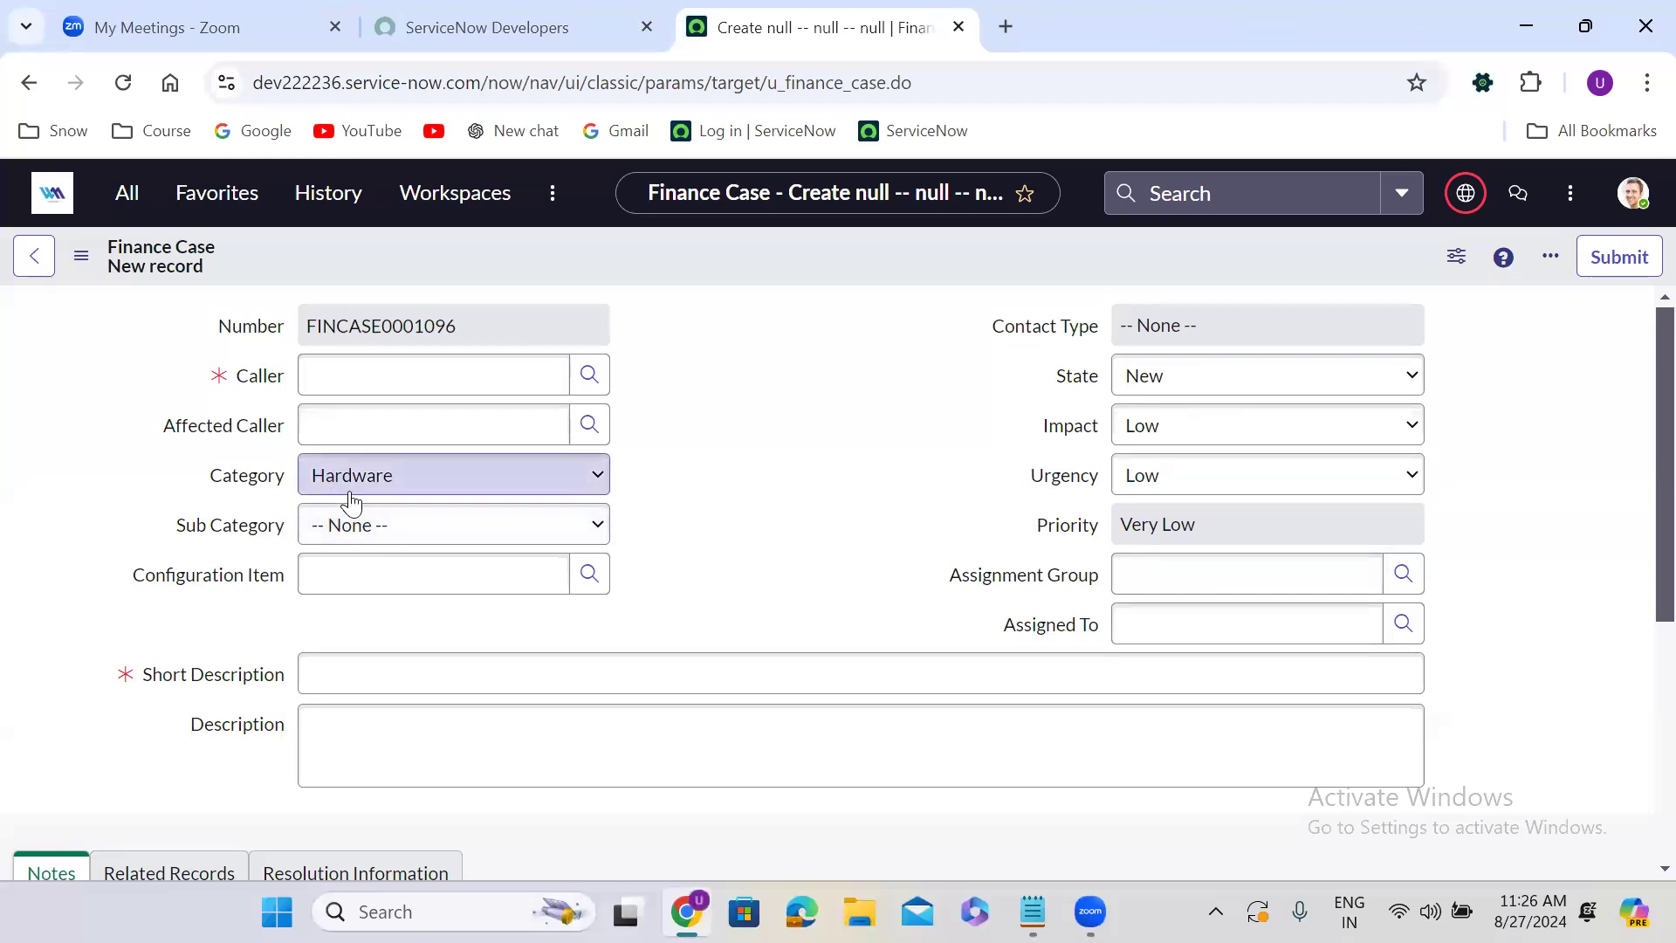
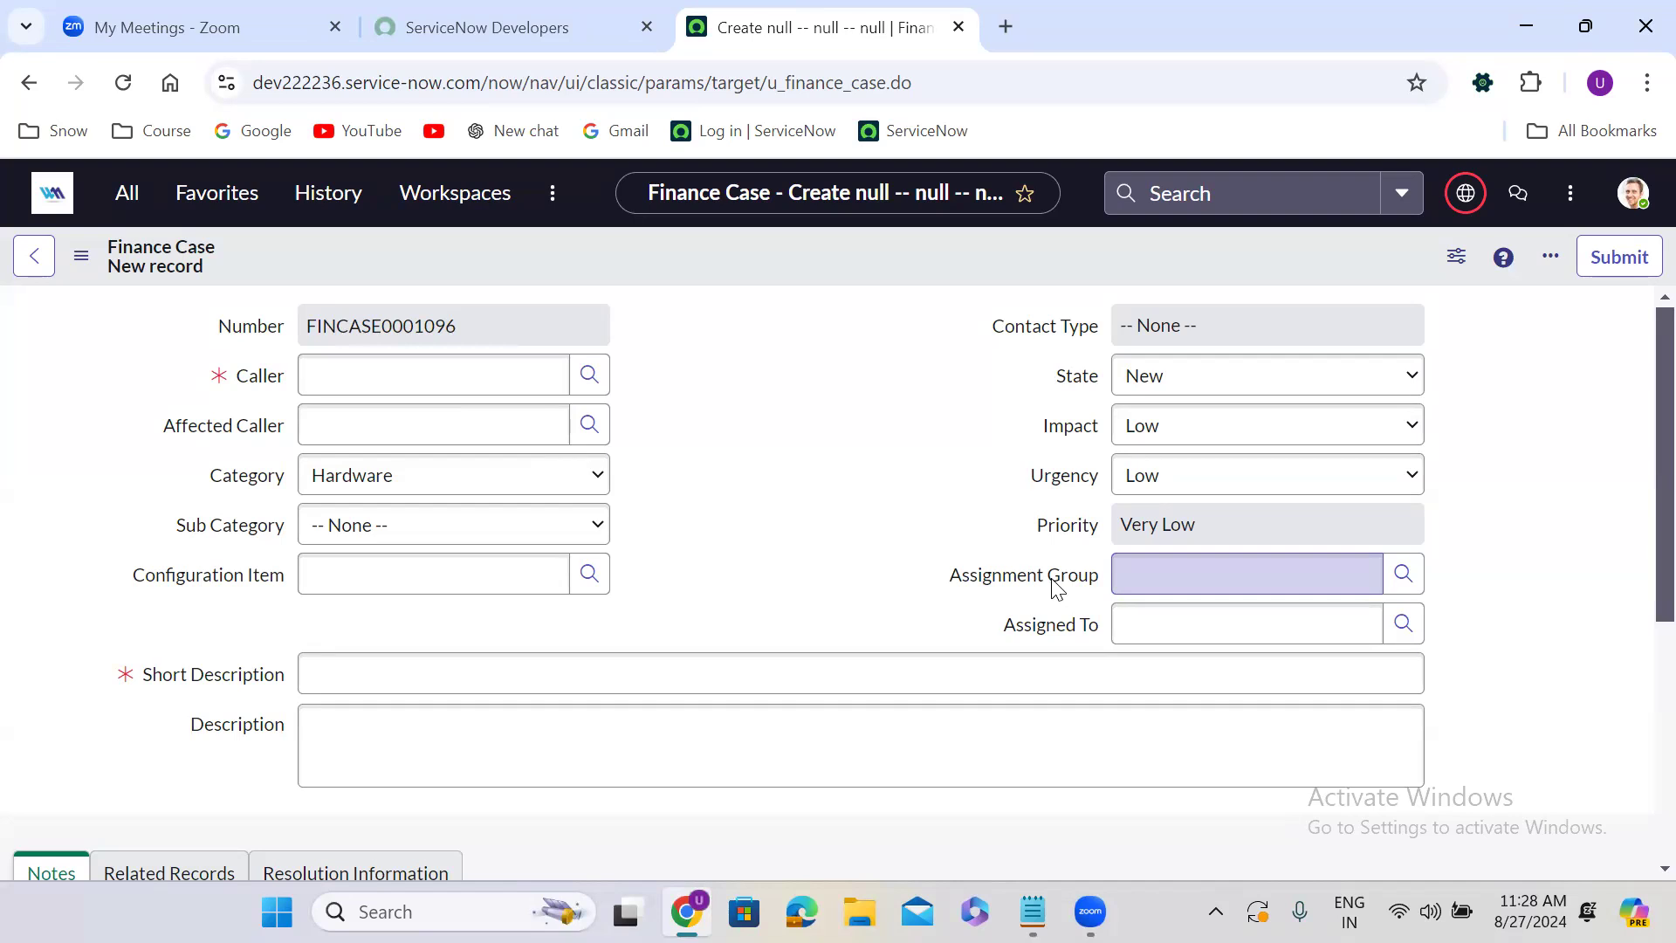
pyautogui.click(879, 763)
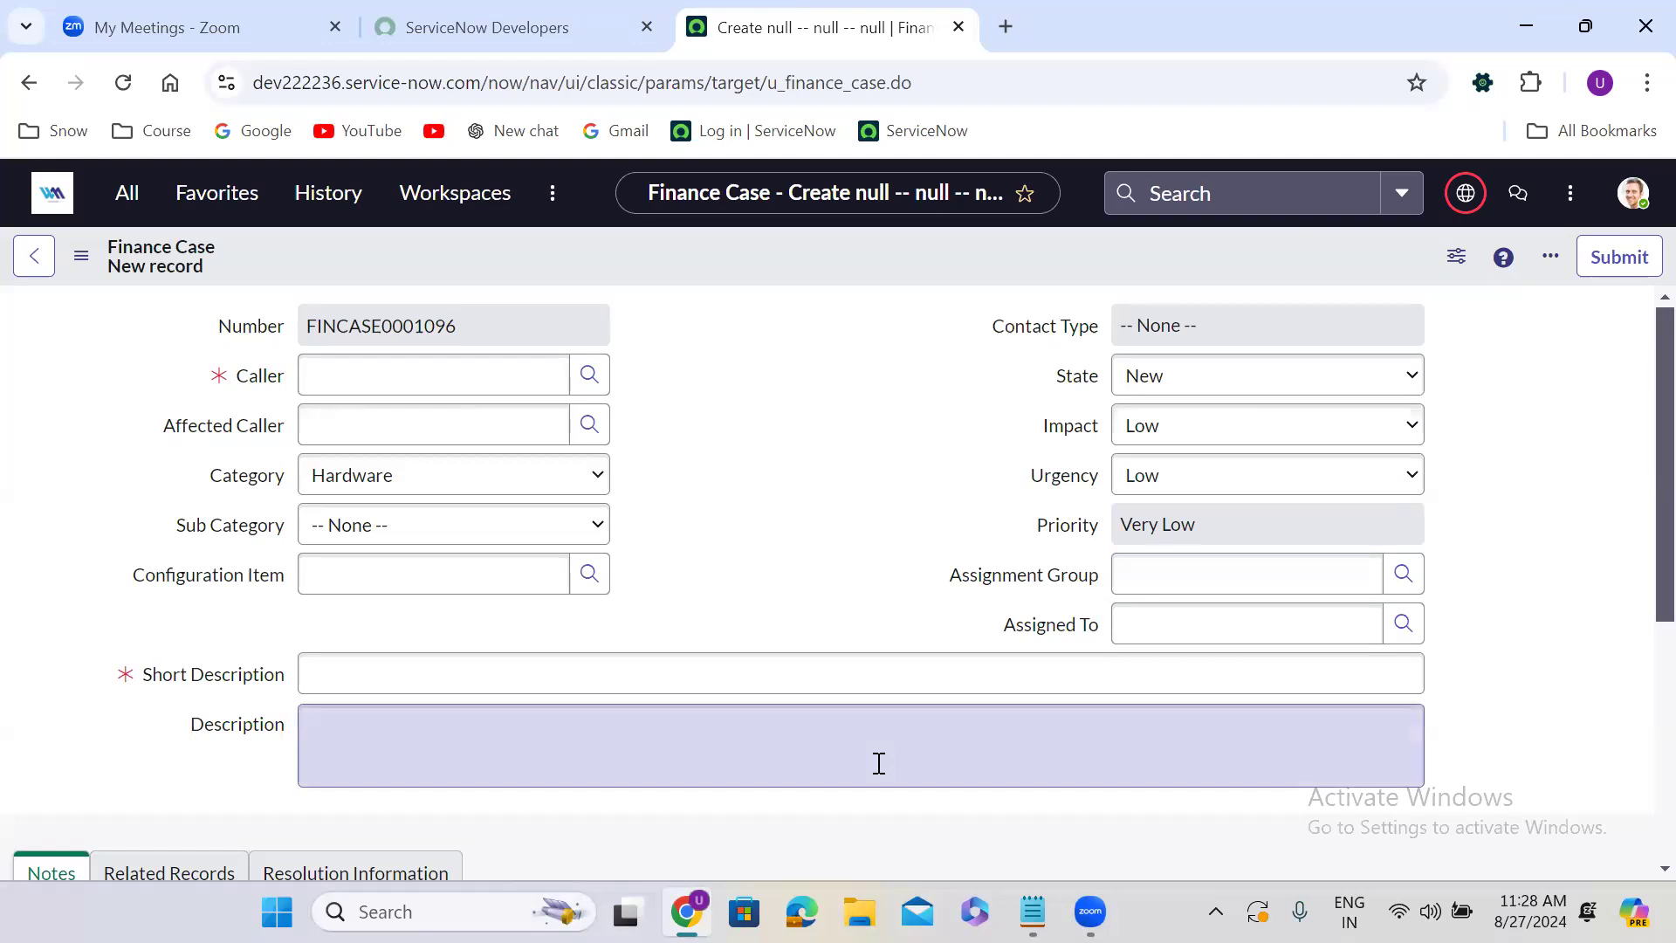
pyautogui.hotkey('alt', 'Tab')
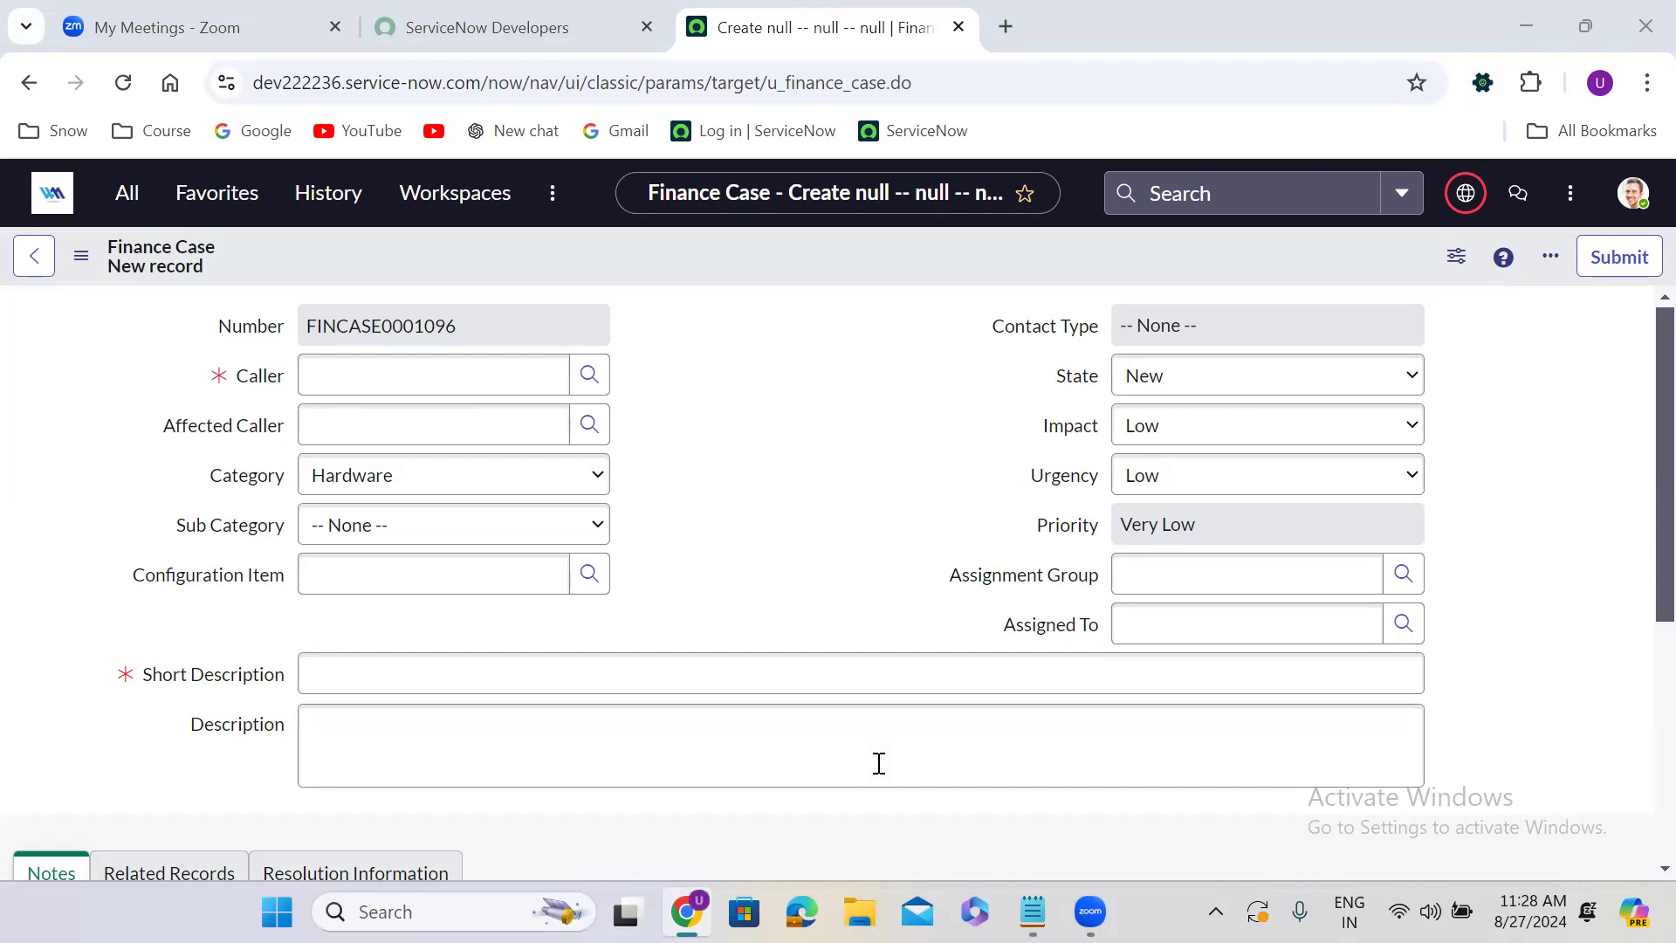
pyautogui.click(746, 355)
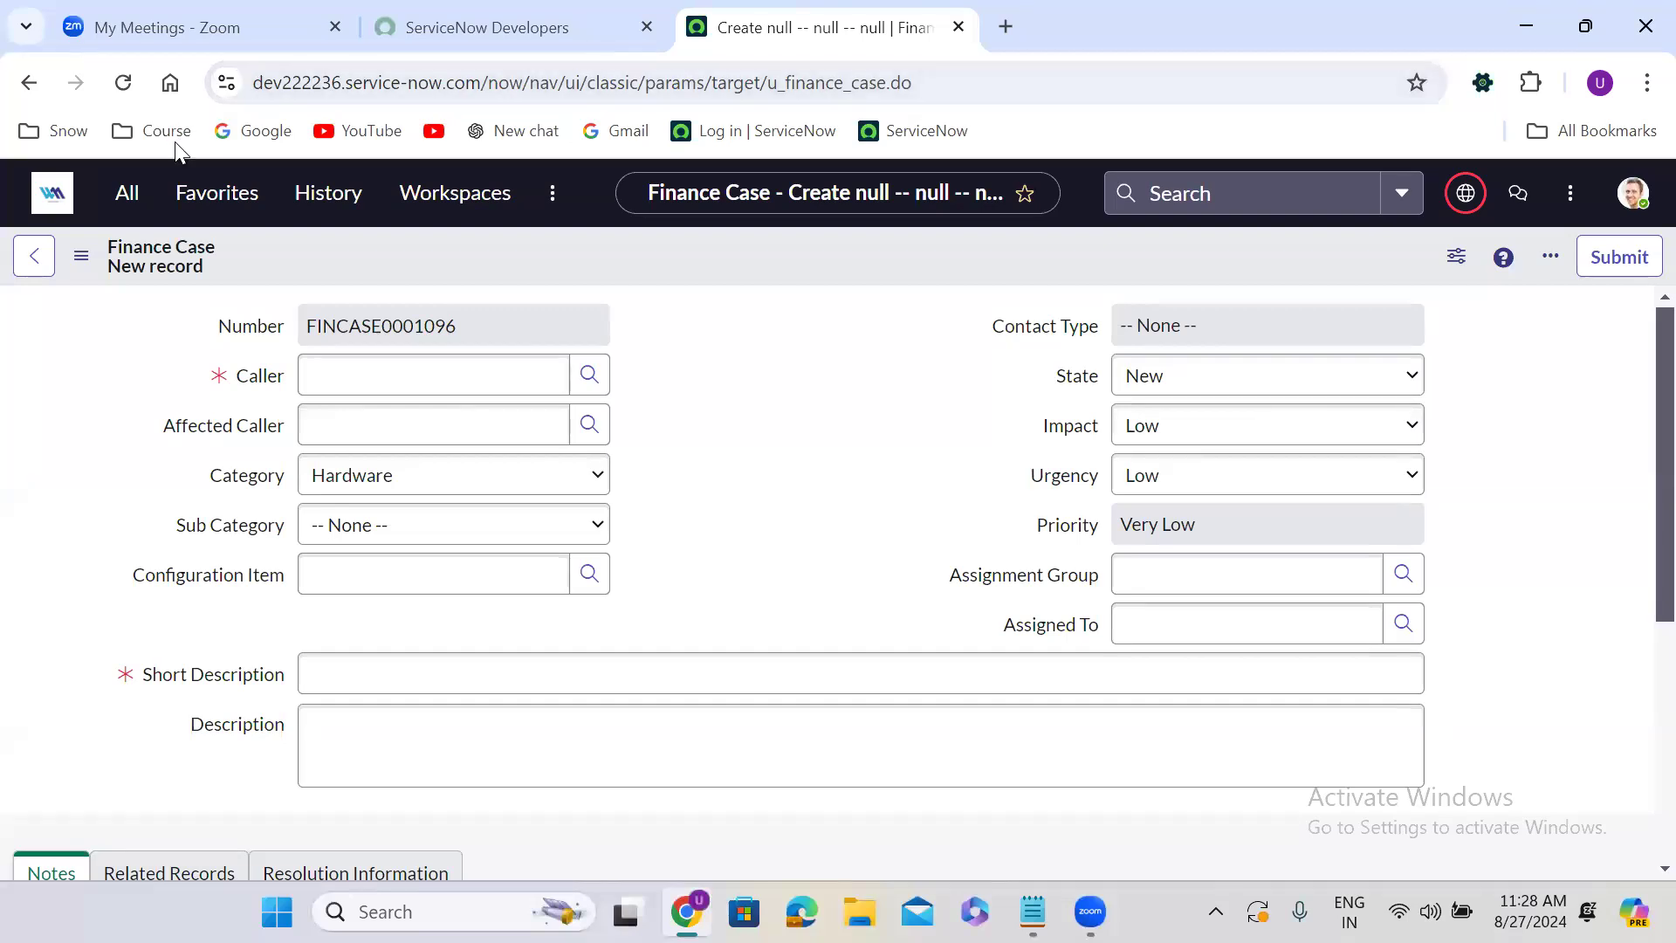
# Open the Tables list in a new browser tab from the navigator filter "tables".
pyautogui.click(123, 203)
pyautogui.write('tables')
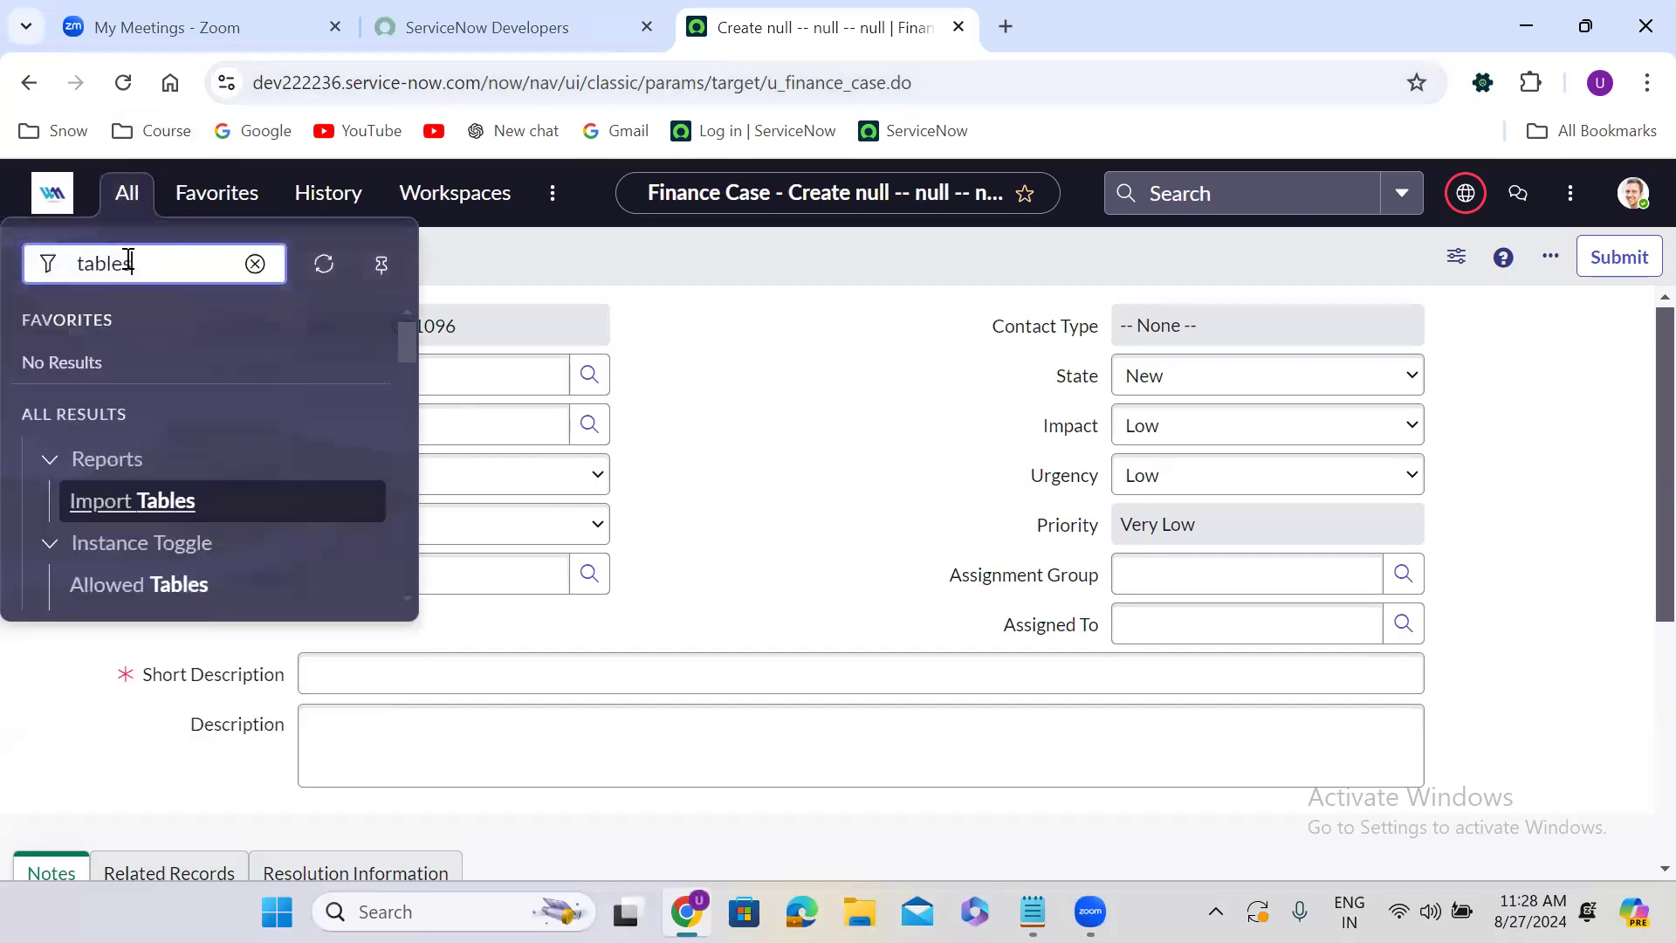
pyautogui.moveTo(410, 340); pyautogui.dragTo(412, 427)
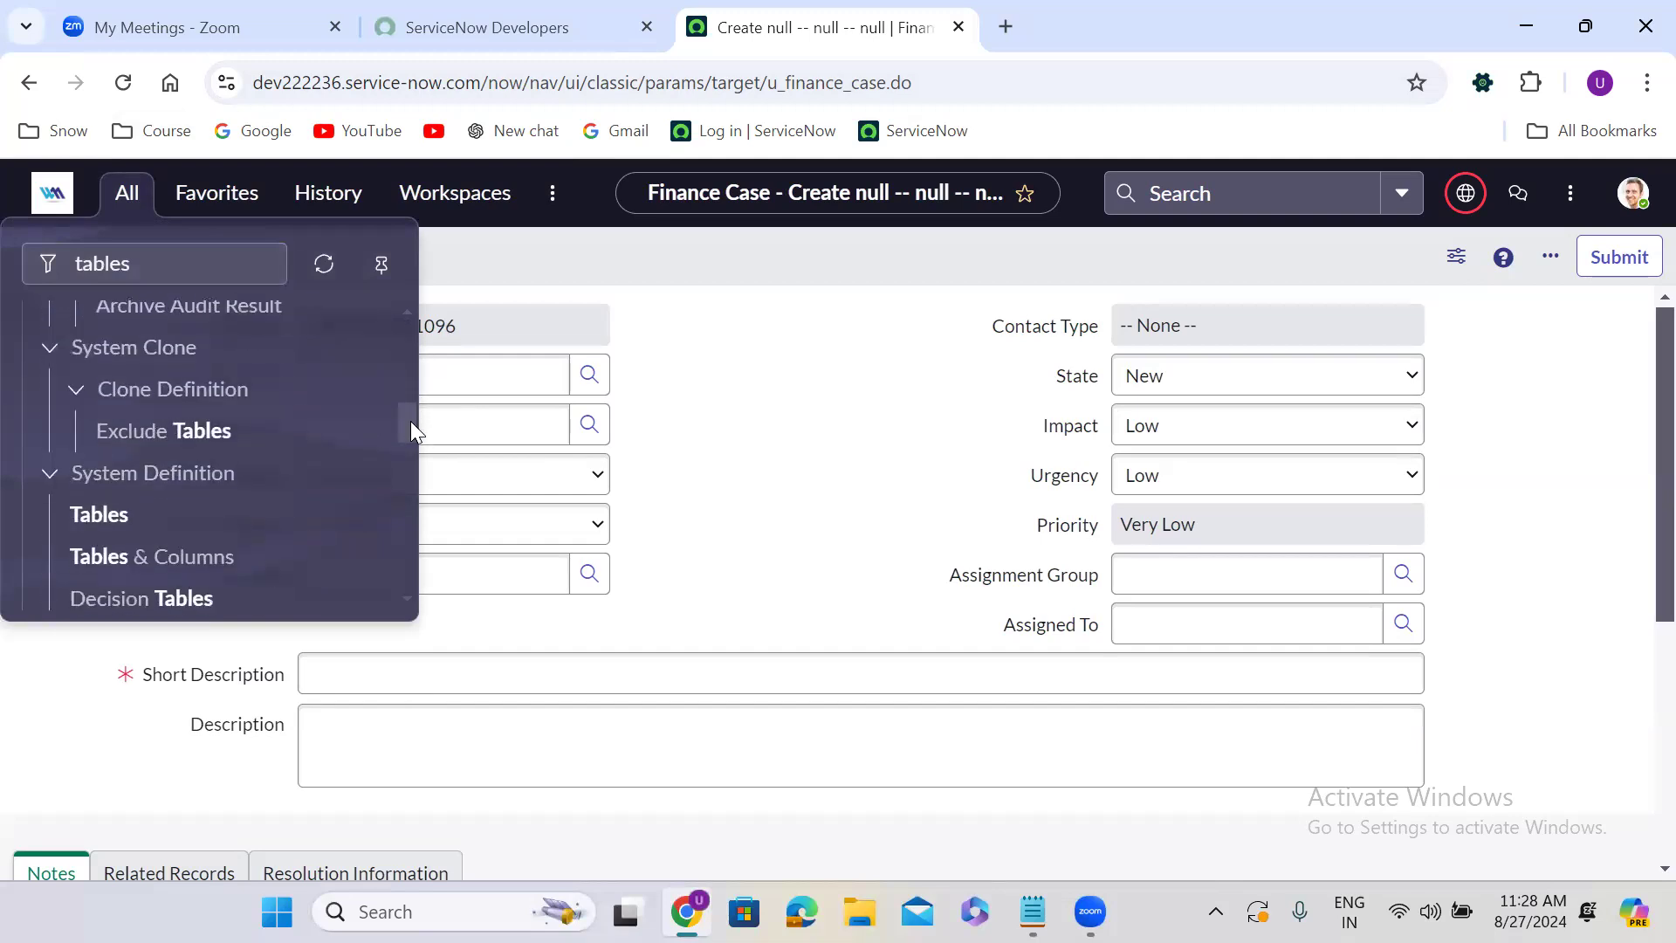
pyautogui.middleClick(103, 516)
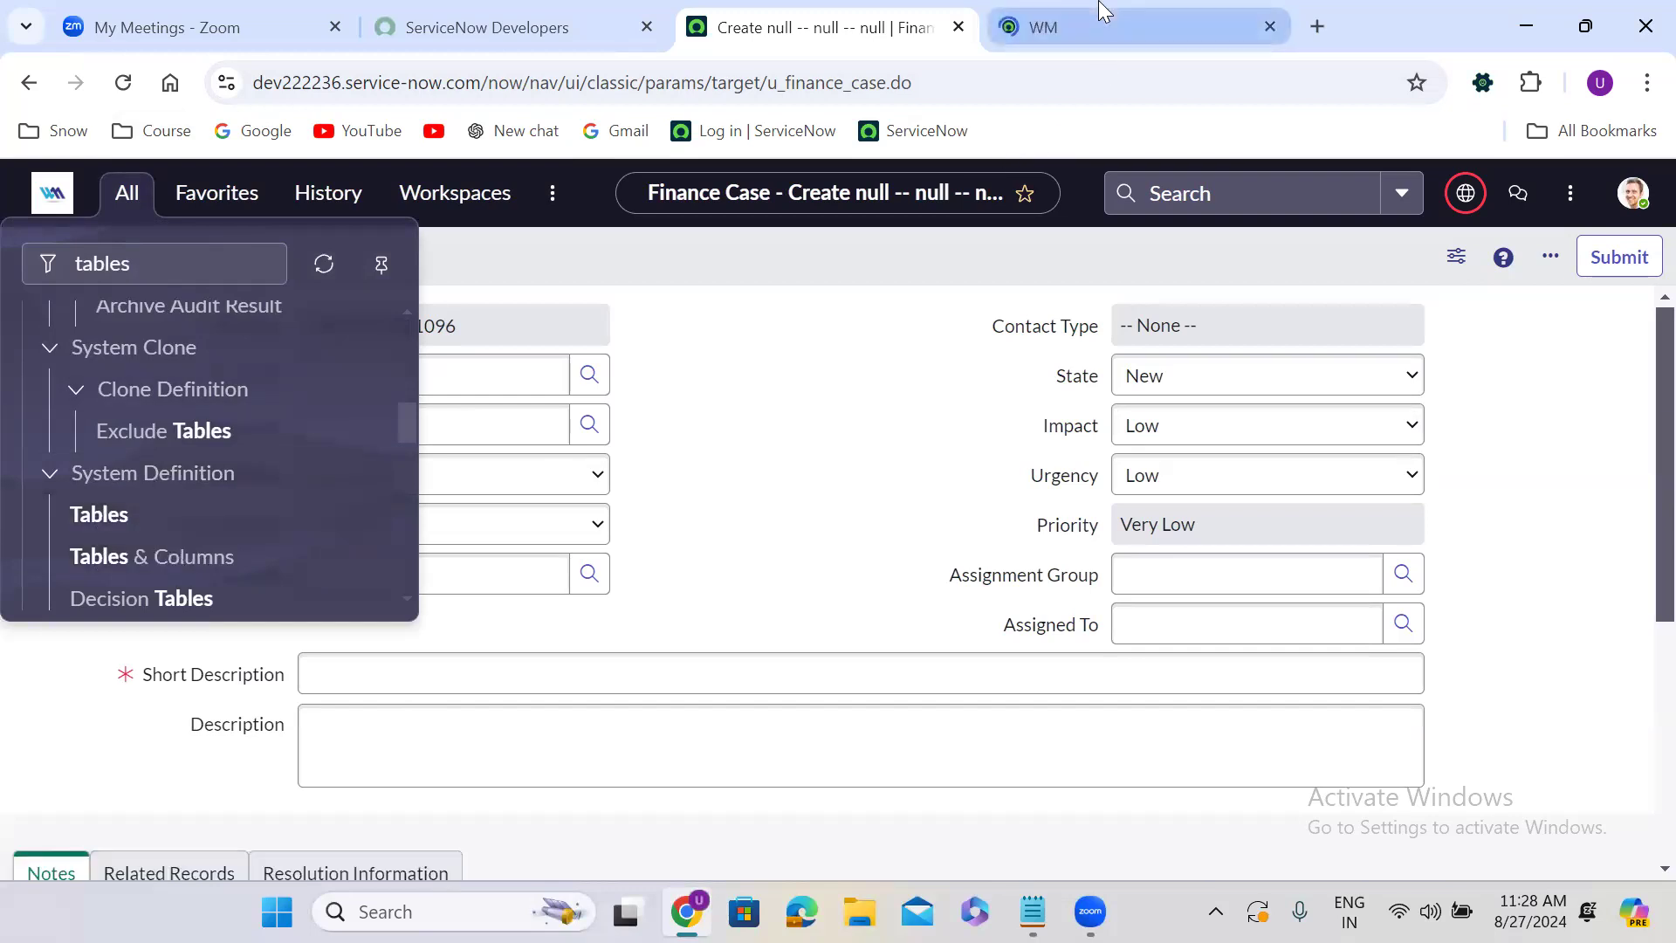
pyautogui.click(1104, 12)
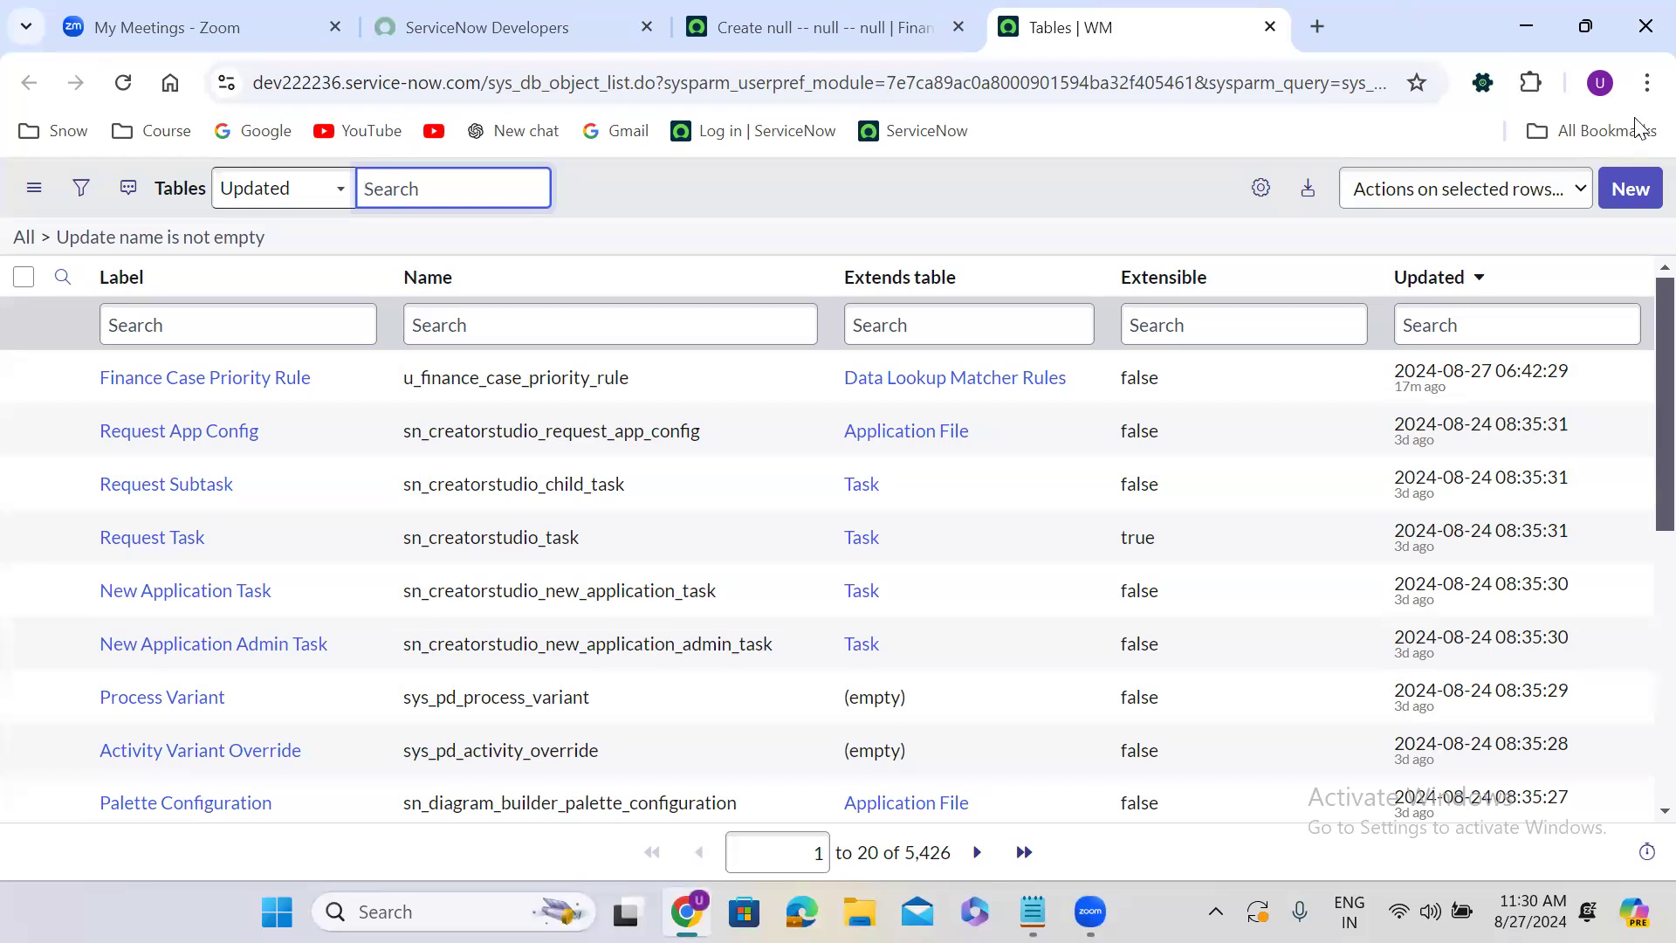
# Create a new table labelled "Finance Case Group Rule" without creating a module.
pyautogui.click(1622, 188)
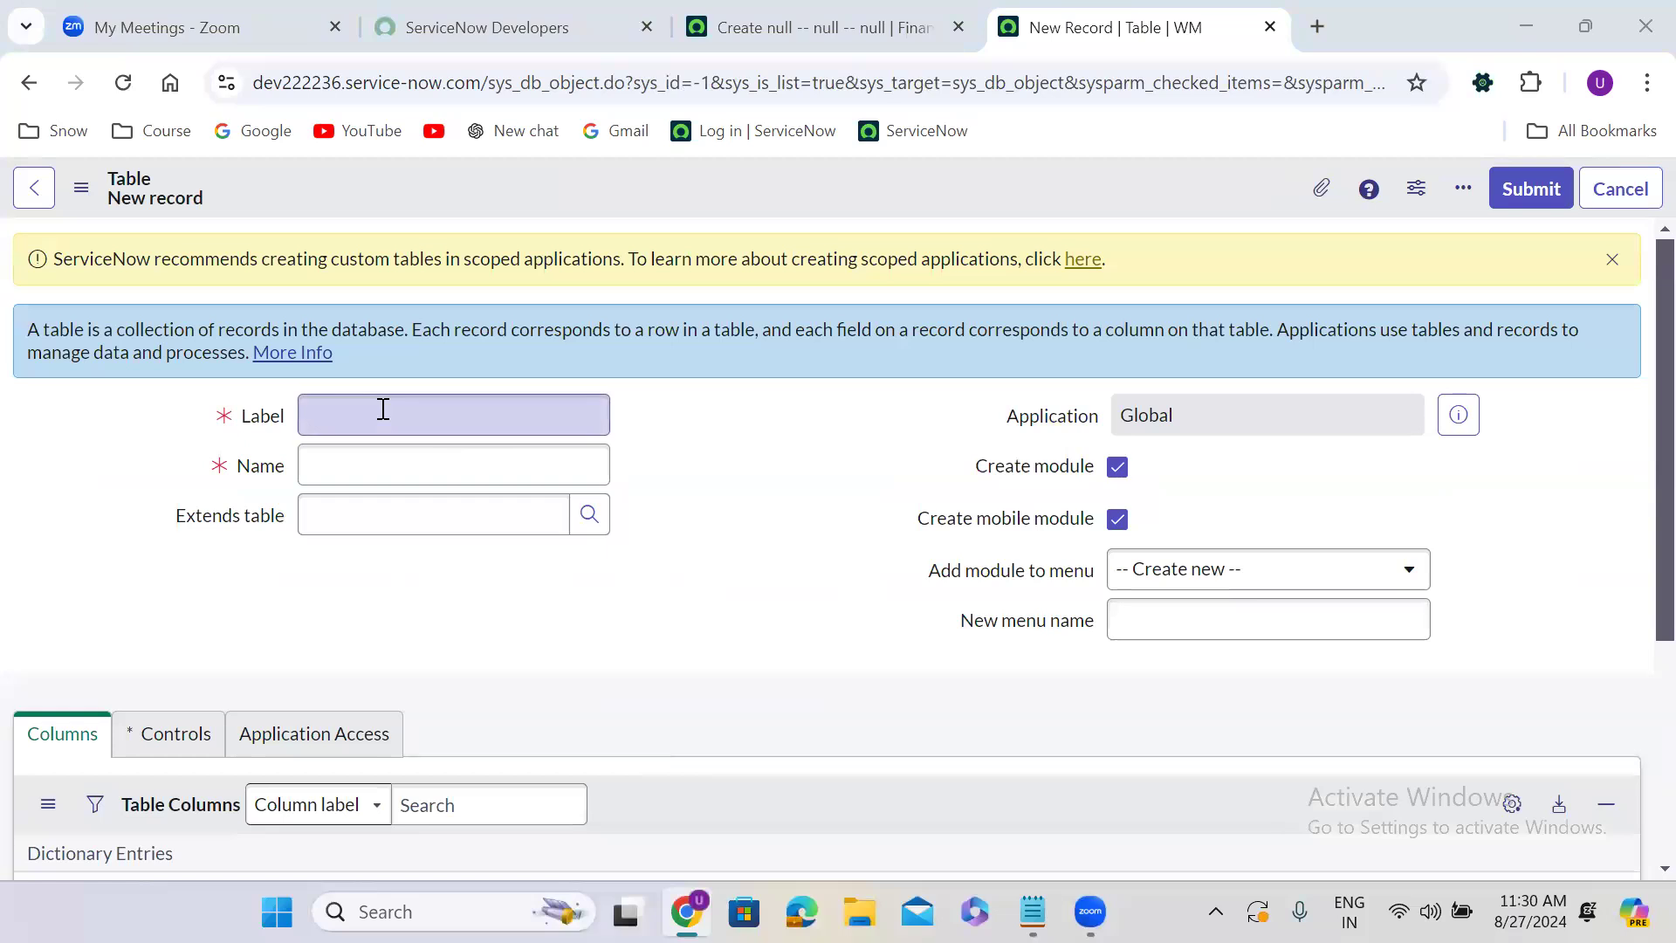
pyautogui.click(383, 409)
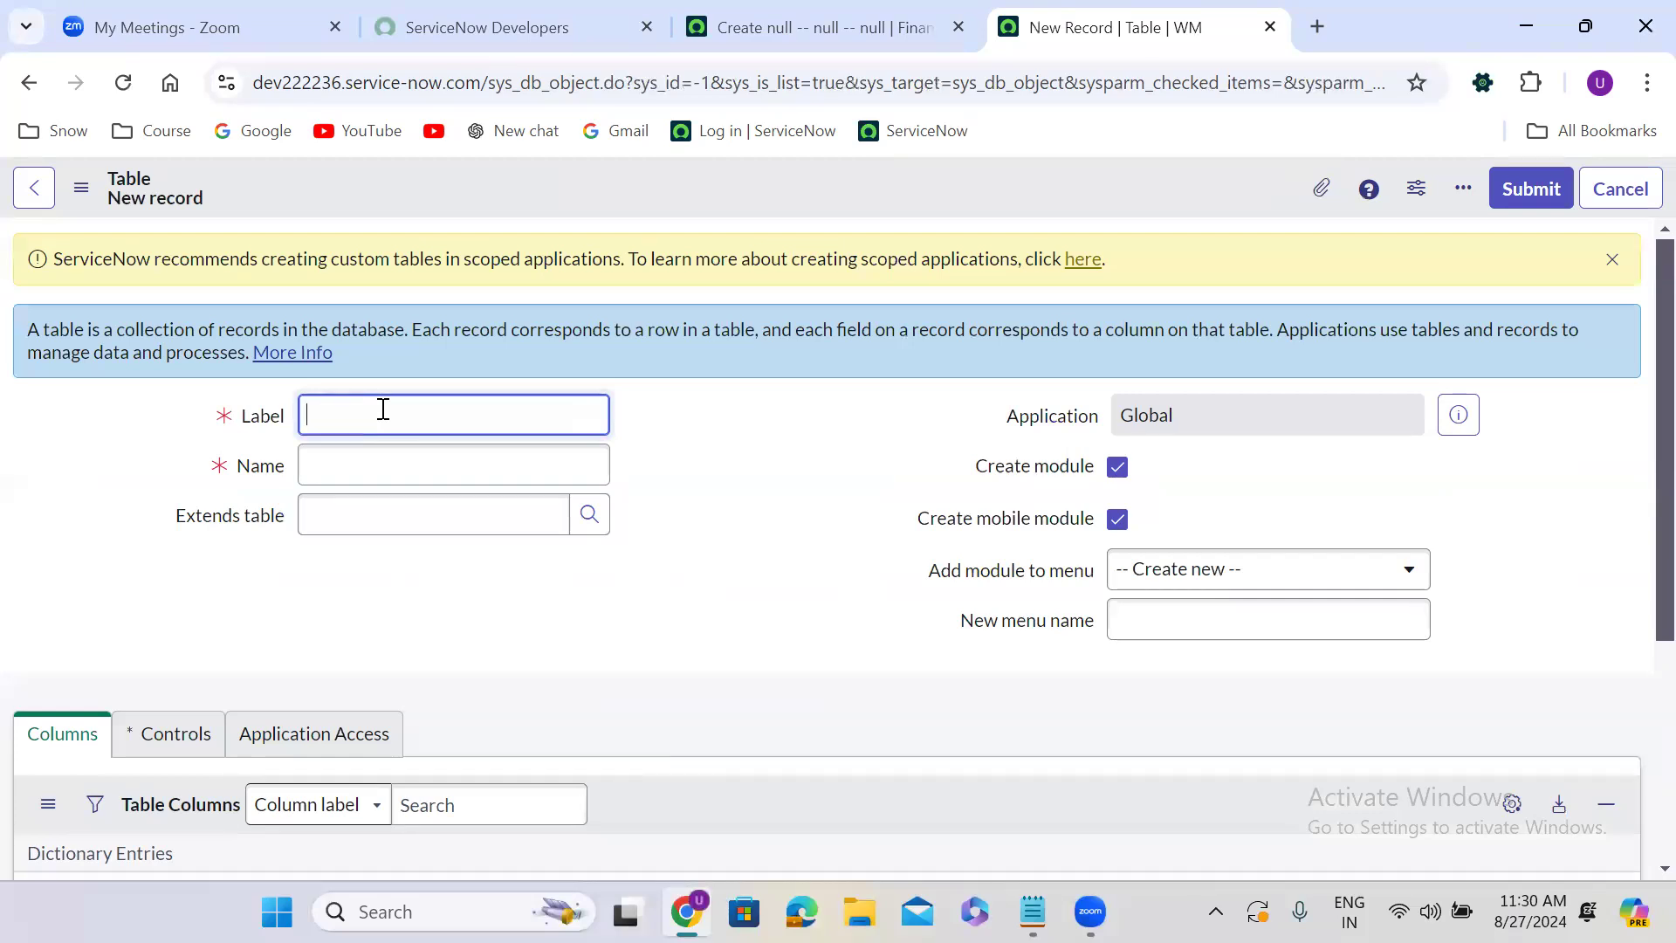
pyautogui.write('Finance Case Group Rule')
pyautogui.click(825, 530)
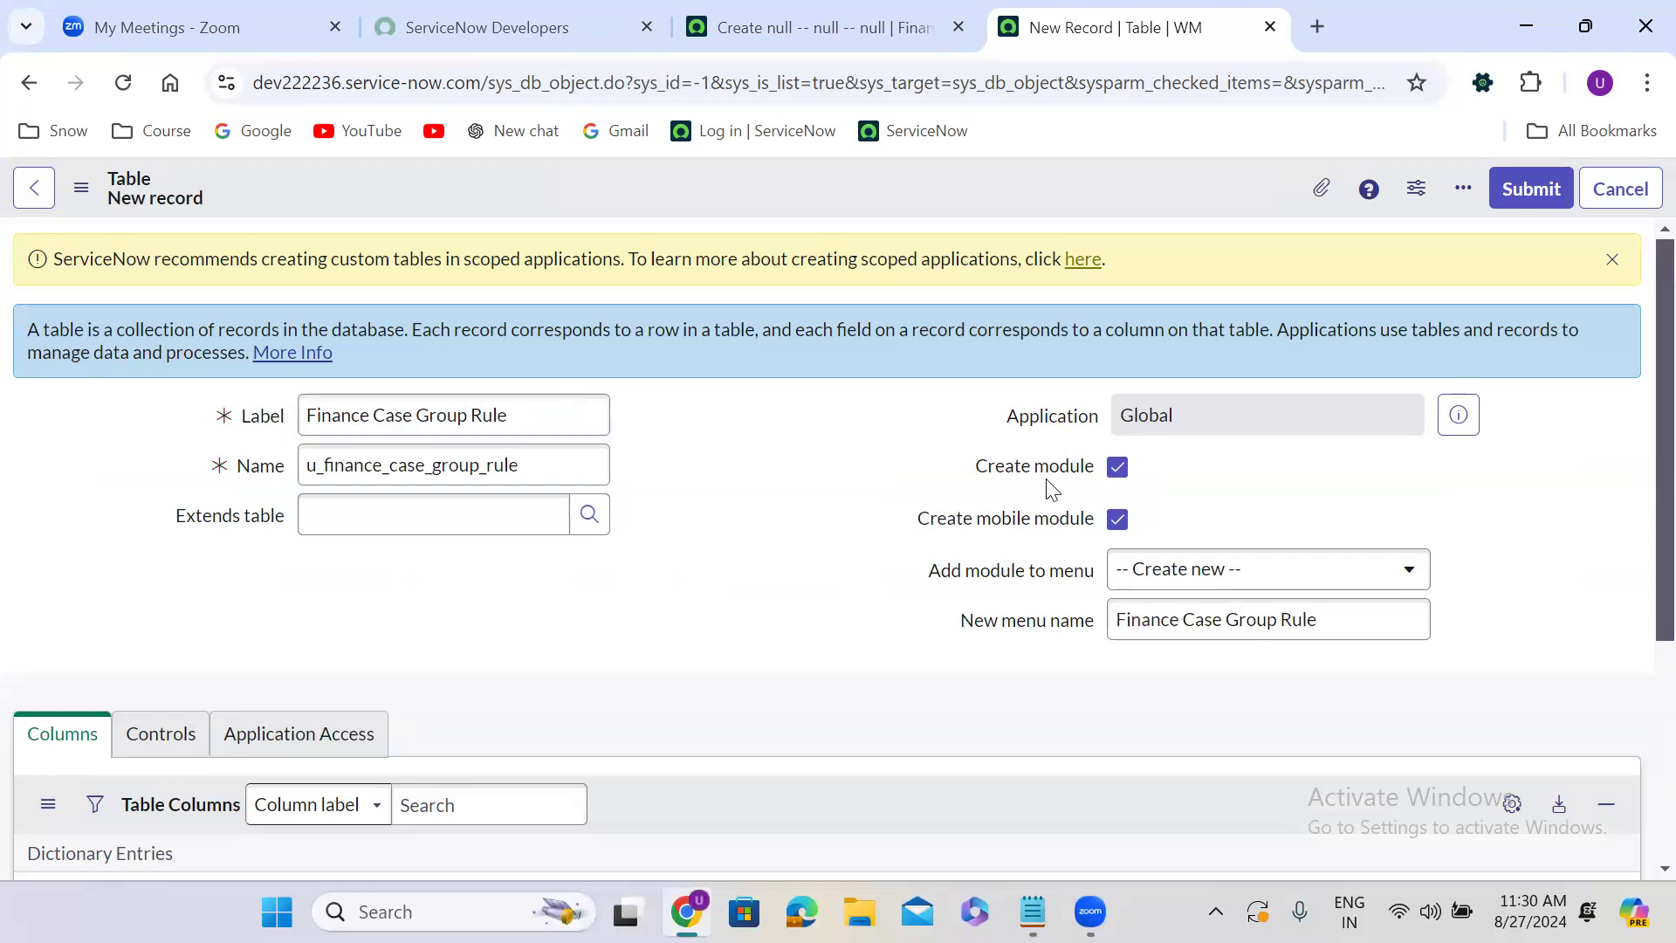
pyautogui.click(1118, 471)
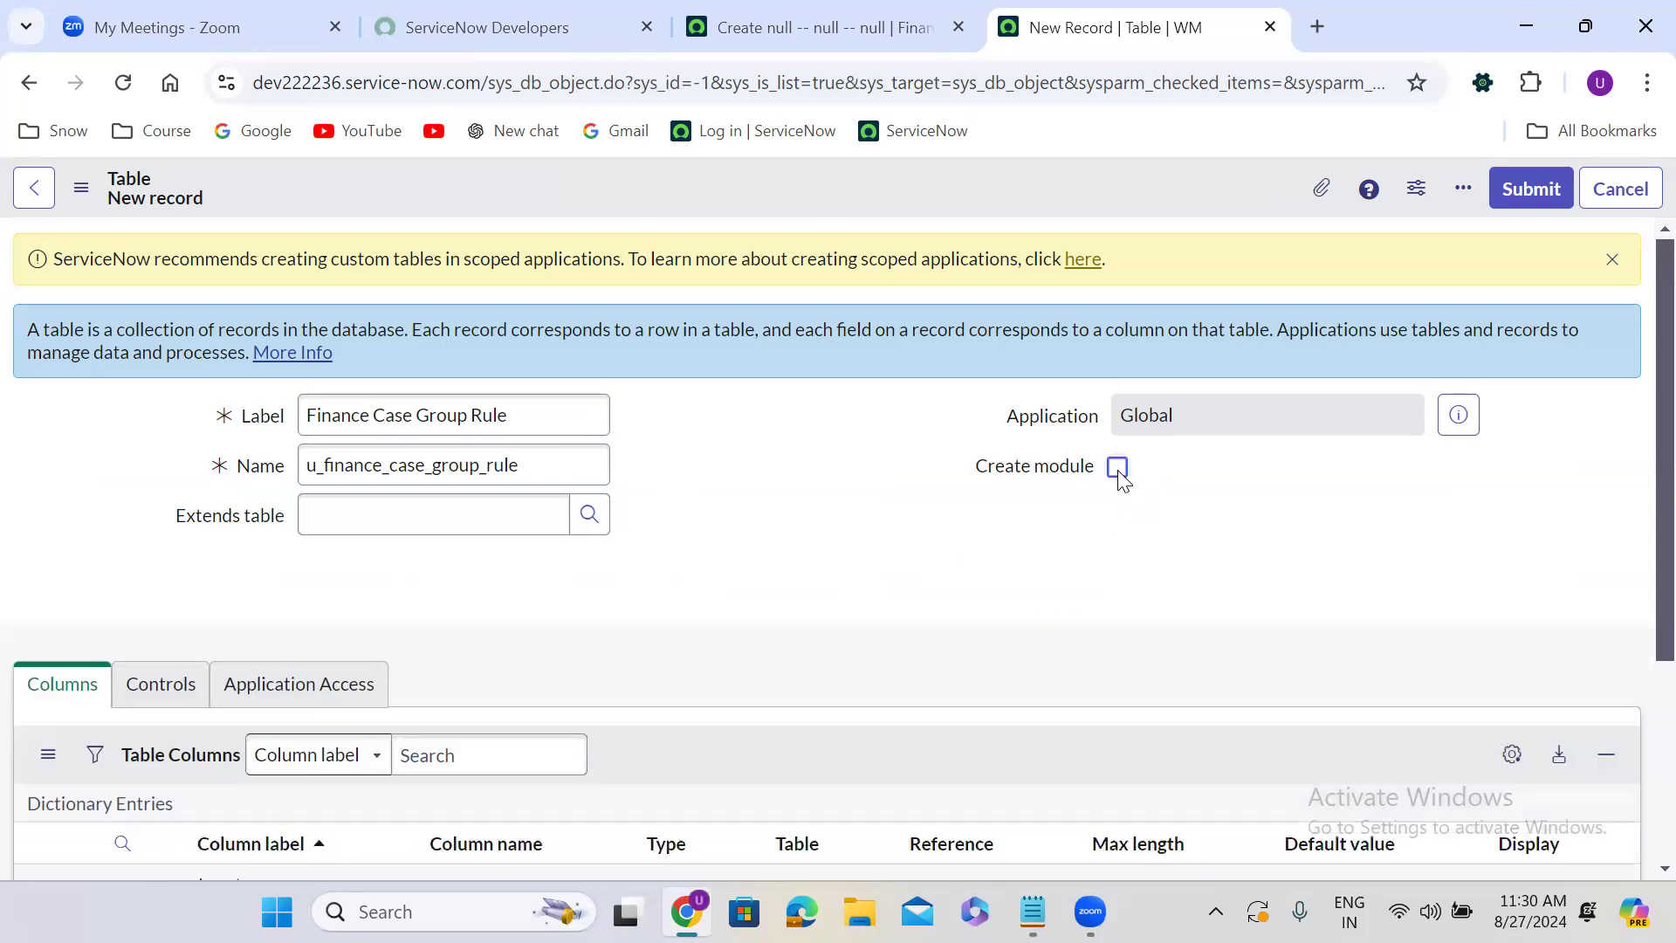
# Set the new table to extend Data Lookup Matcher Rules and save it.
pyautogui.click(438, 524)
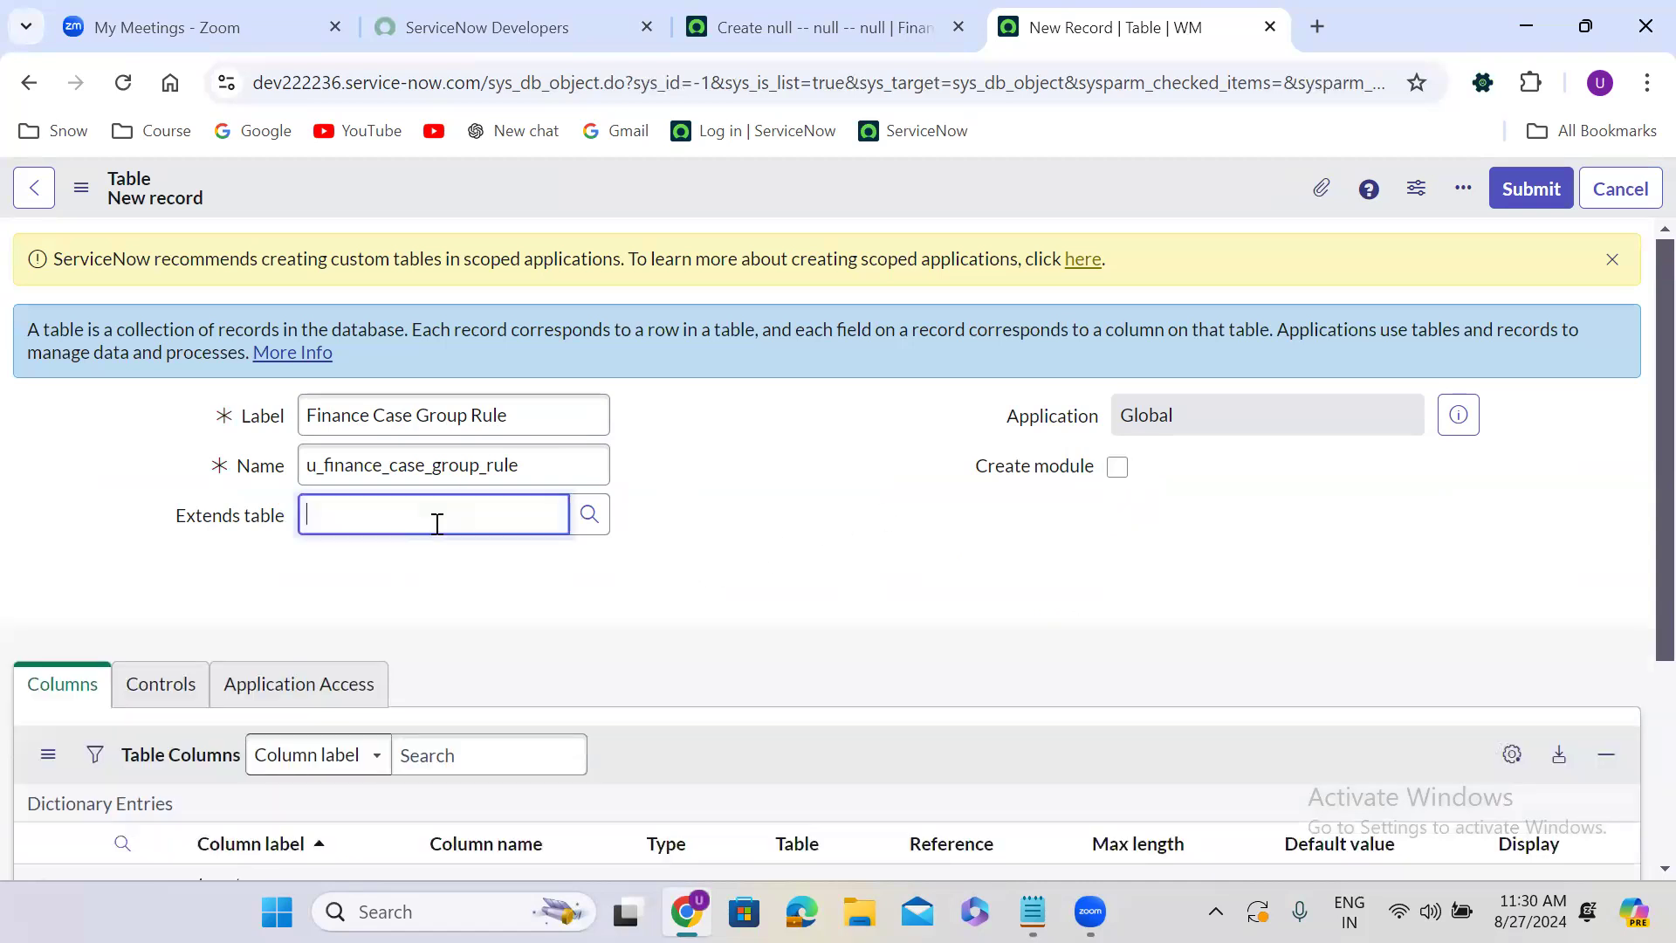
pyautogui.write('data')
pyautogui.click(457, 590)
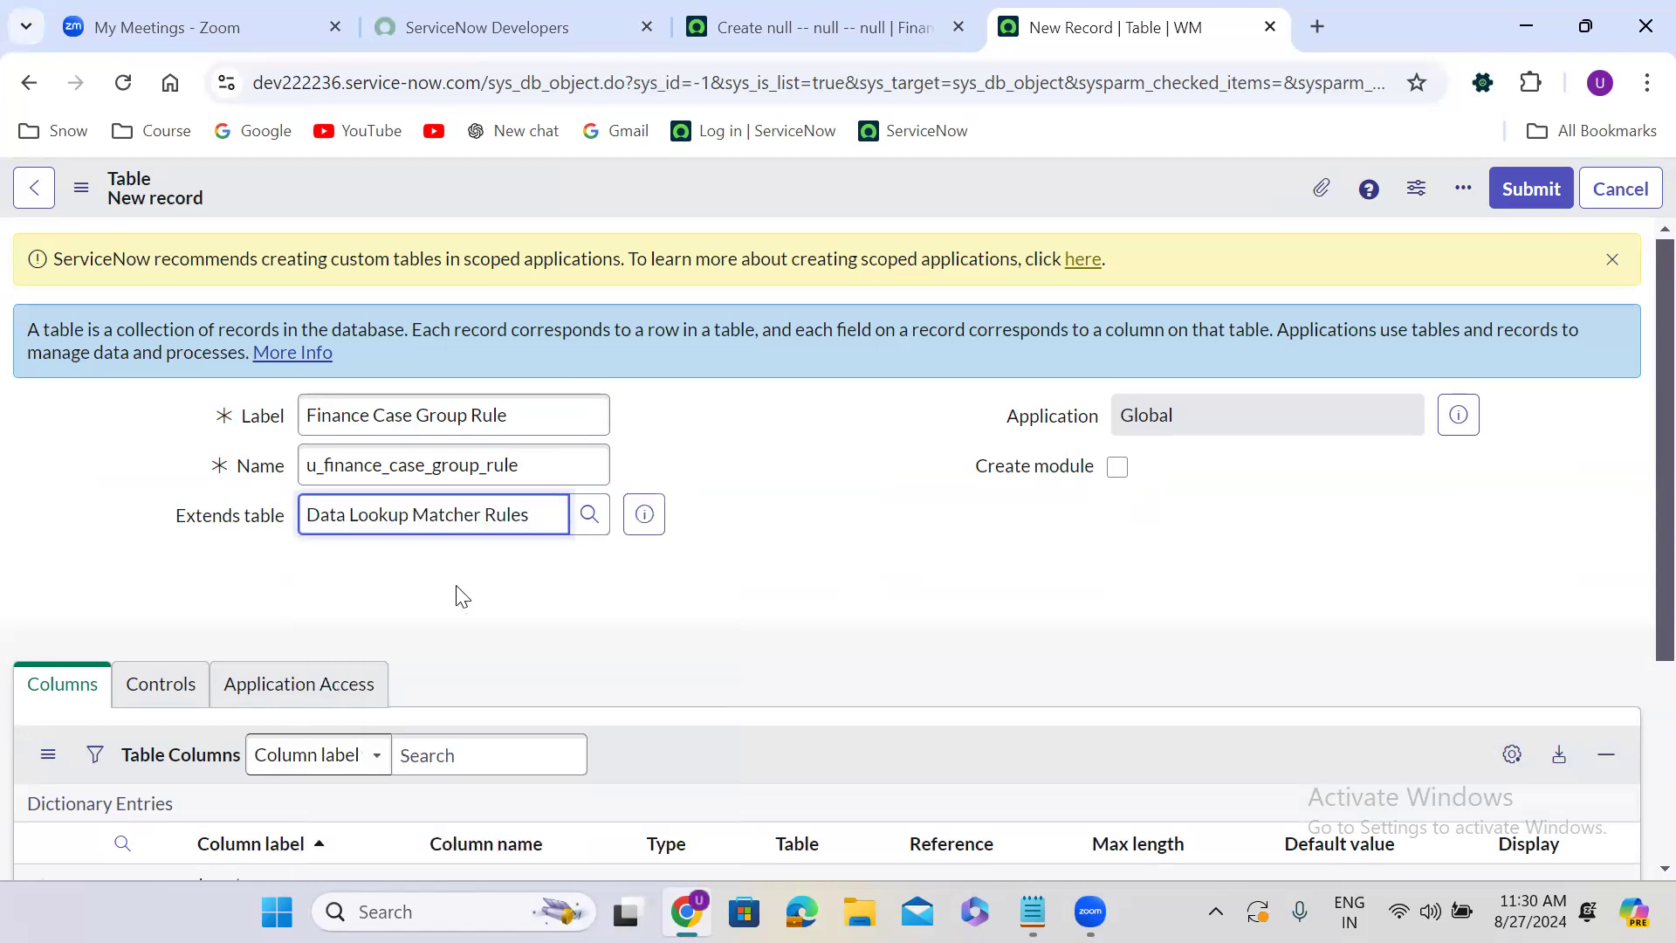
pyautogui.rightClick(743, 191)
pyautogui.click(788, 210)
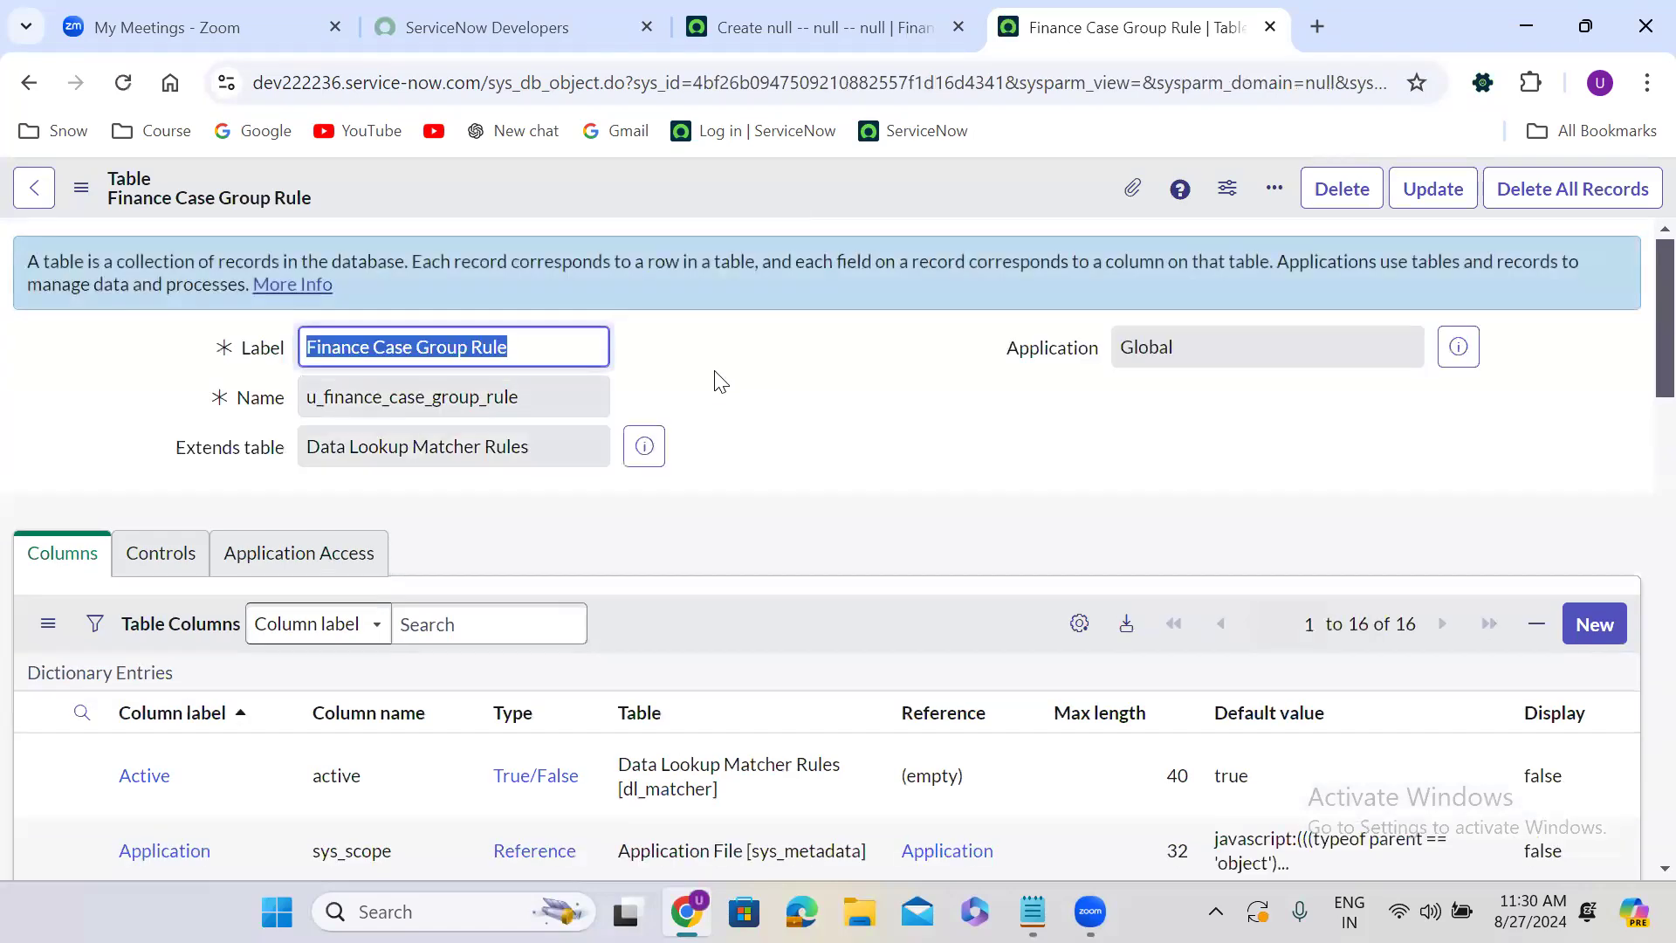
# Open the Finance Case Group Rule table in Form Builder.
pyautogui.scroll(-9, 720, 381)
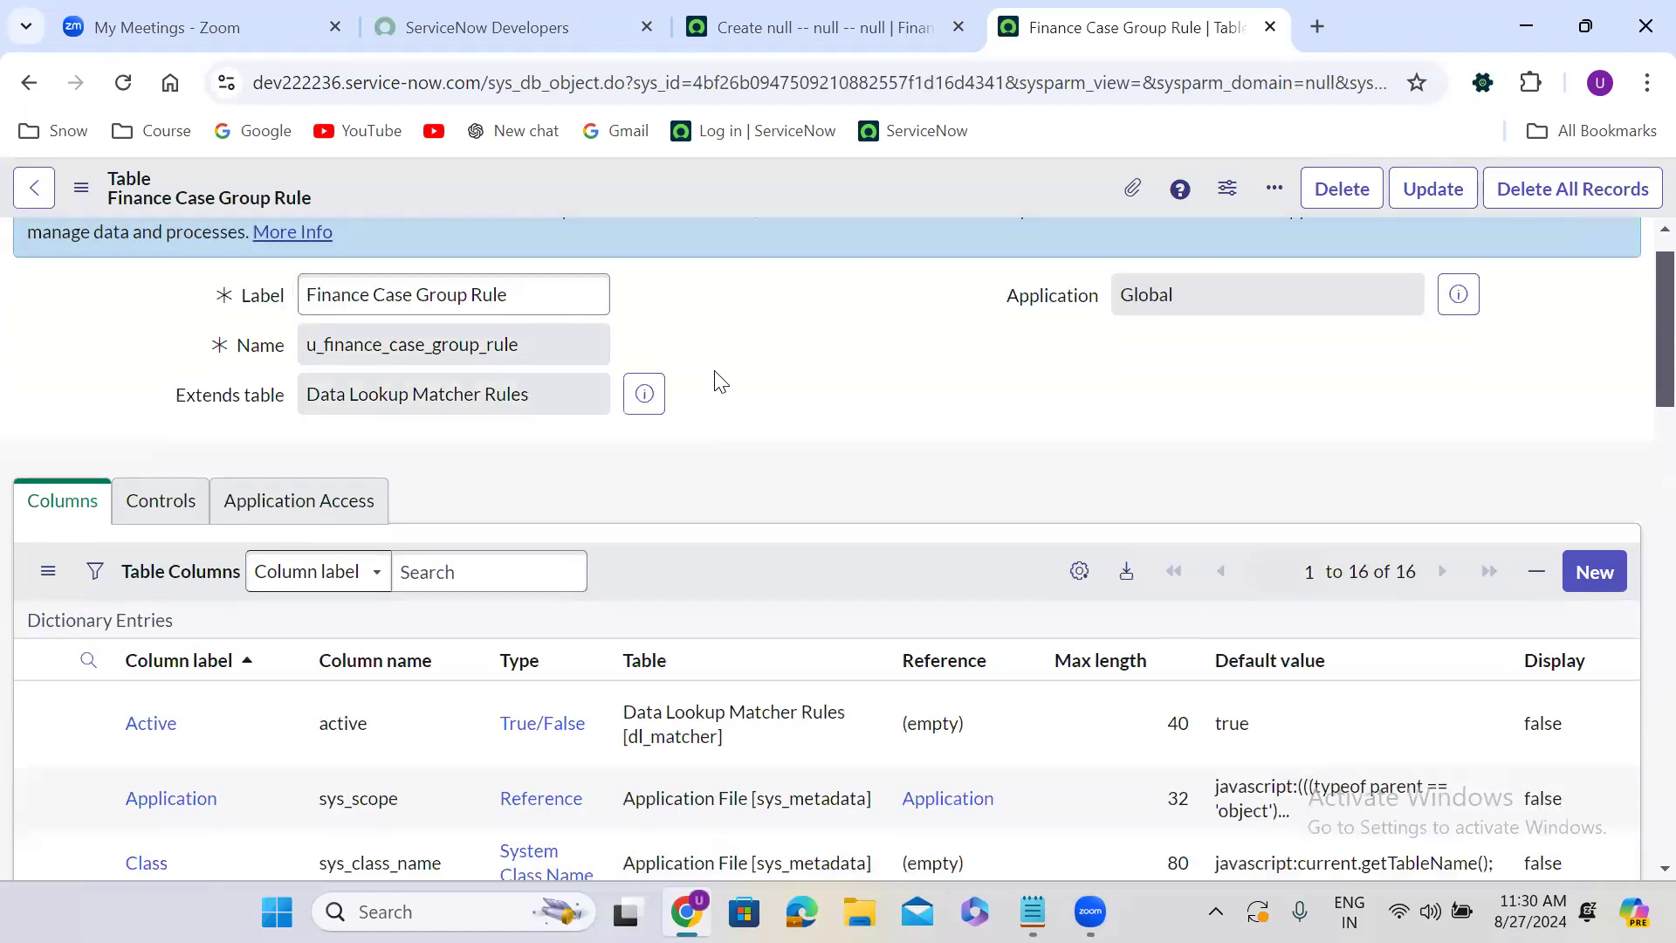
pyautogui.scroll(-10, 716, 371)
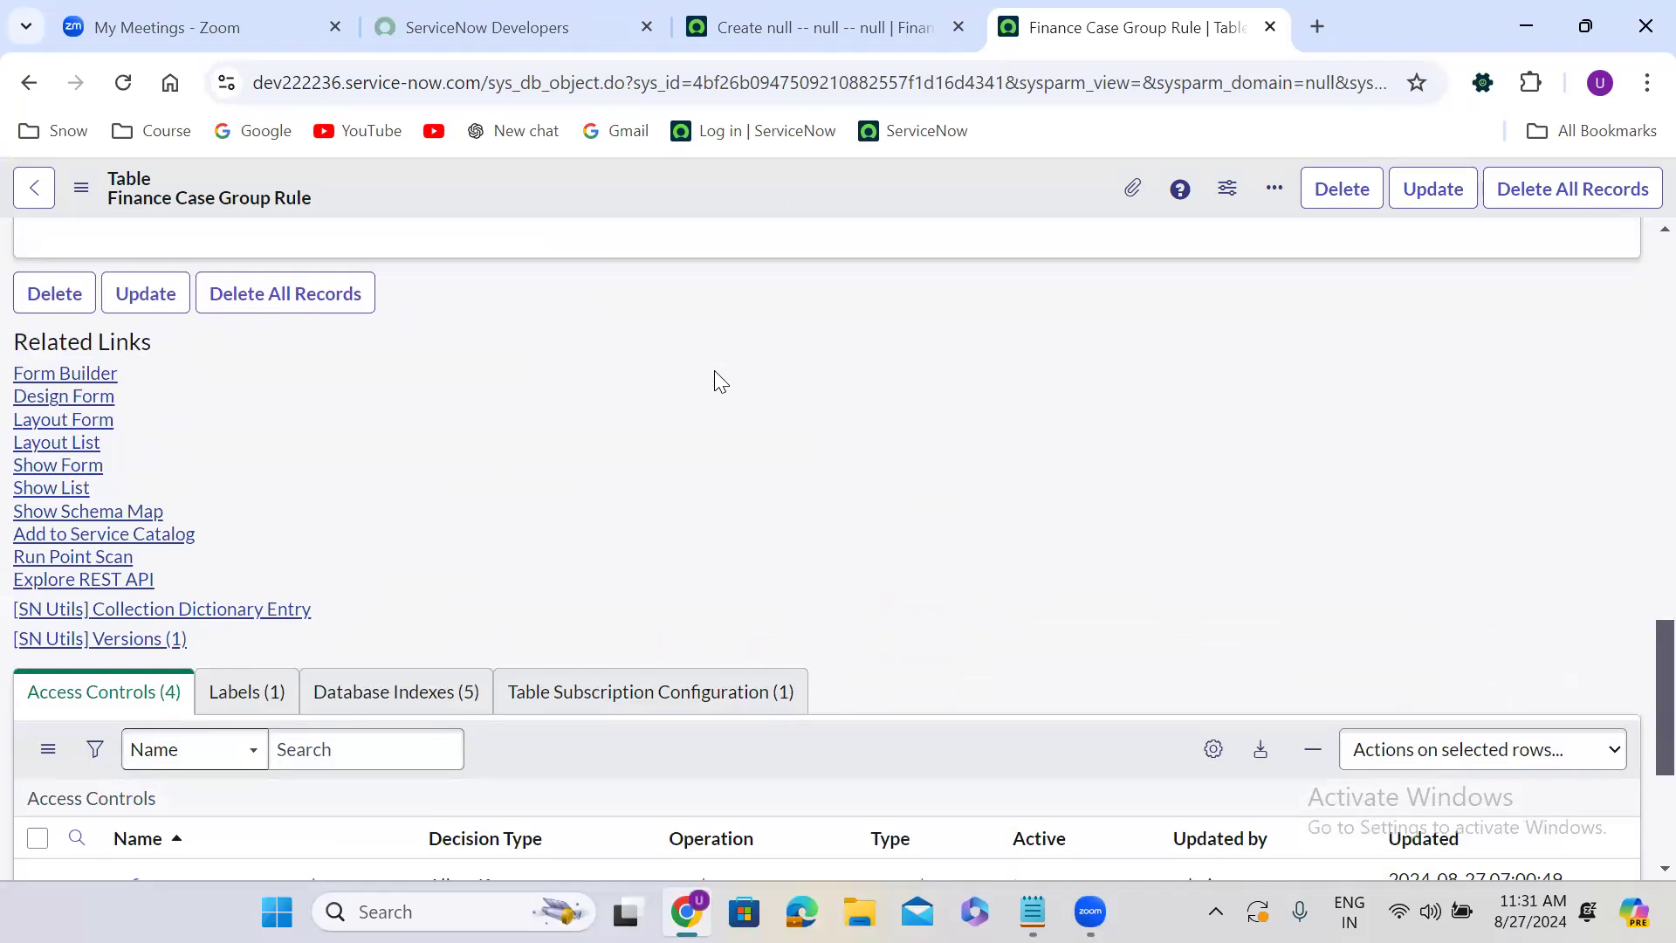
pyautogui.click(73, 376)
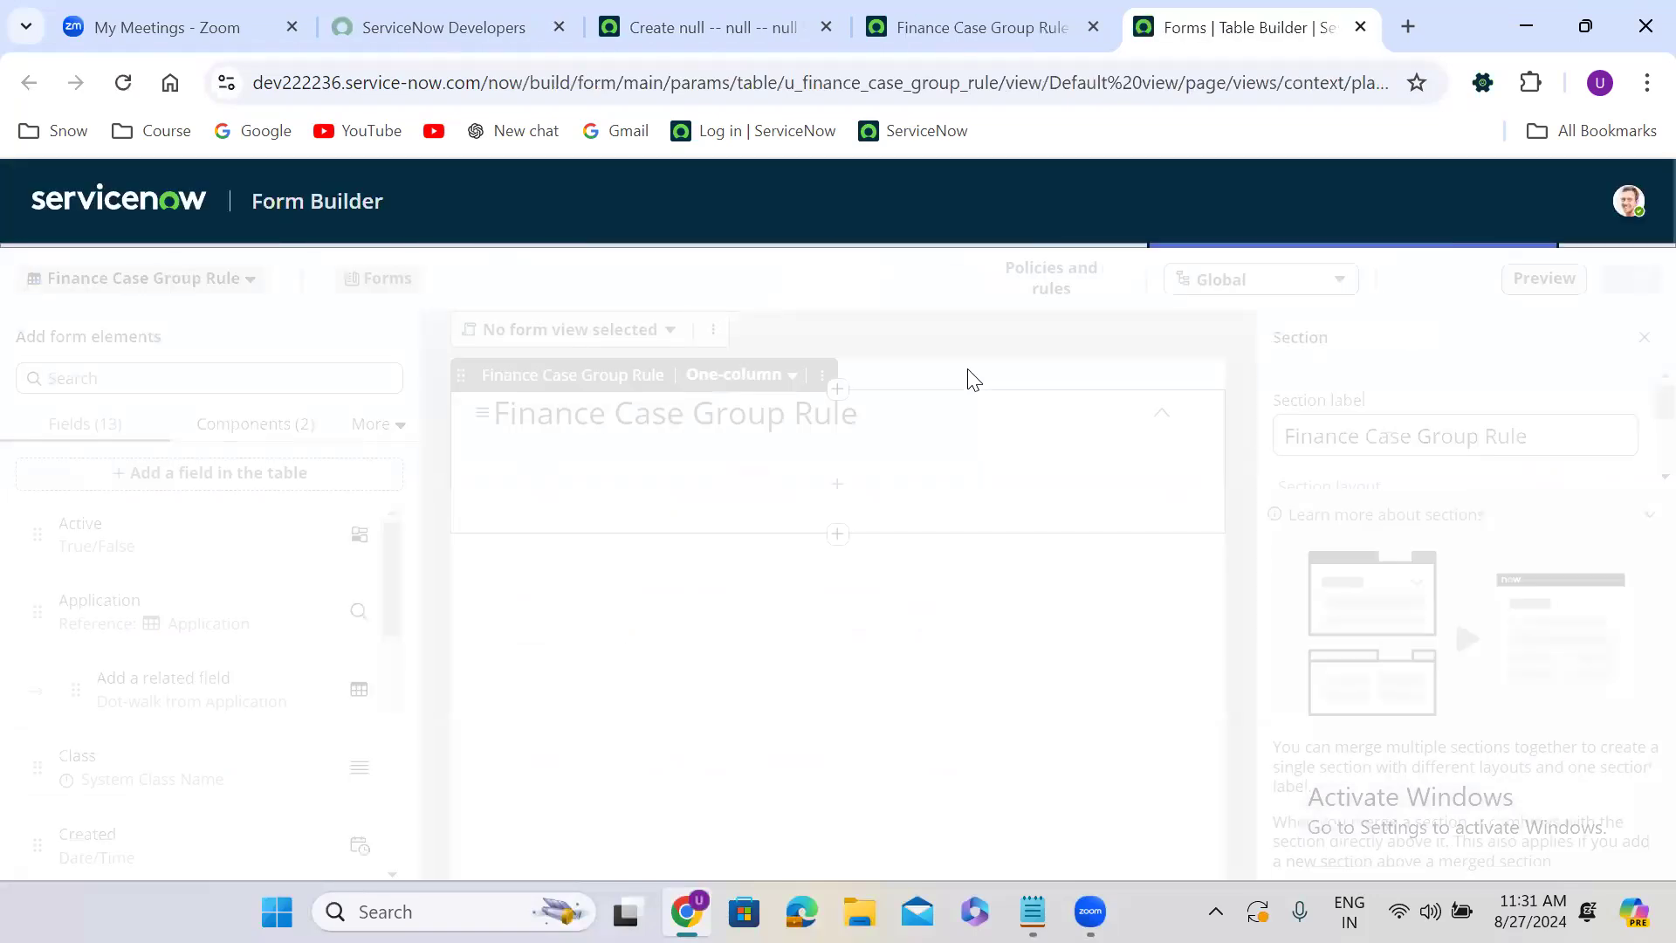
# Add a new Choice field labelled Category to the table and place it on the form.
pyautogui.click(840, 482)
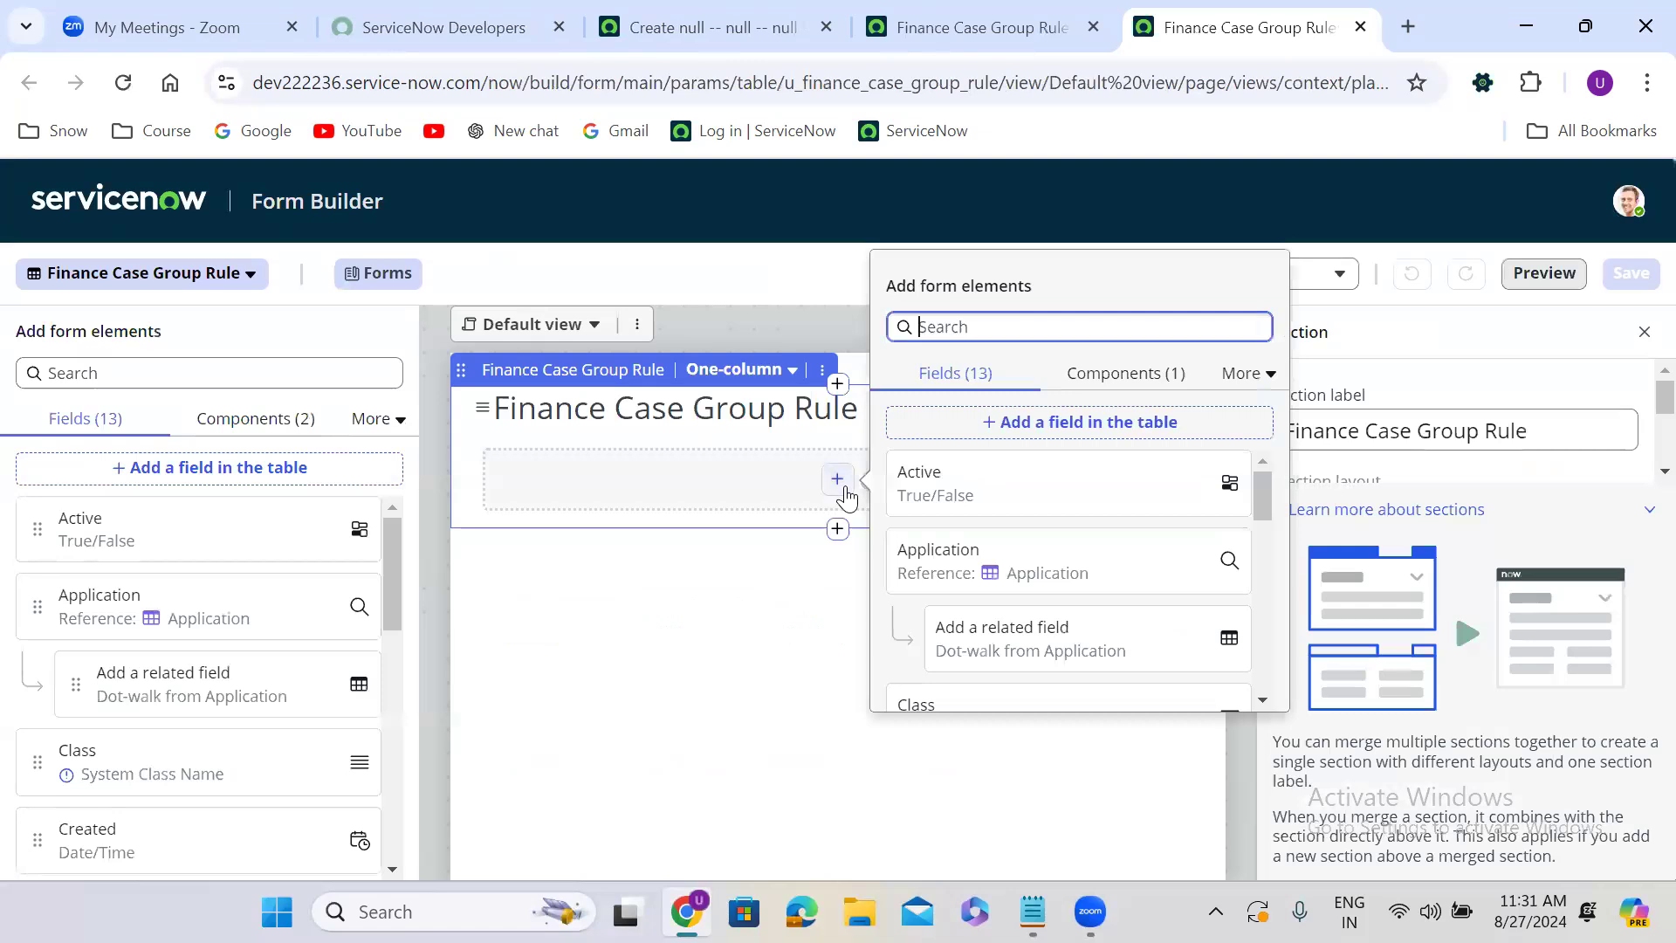
pyautogui.click(1080, 422)
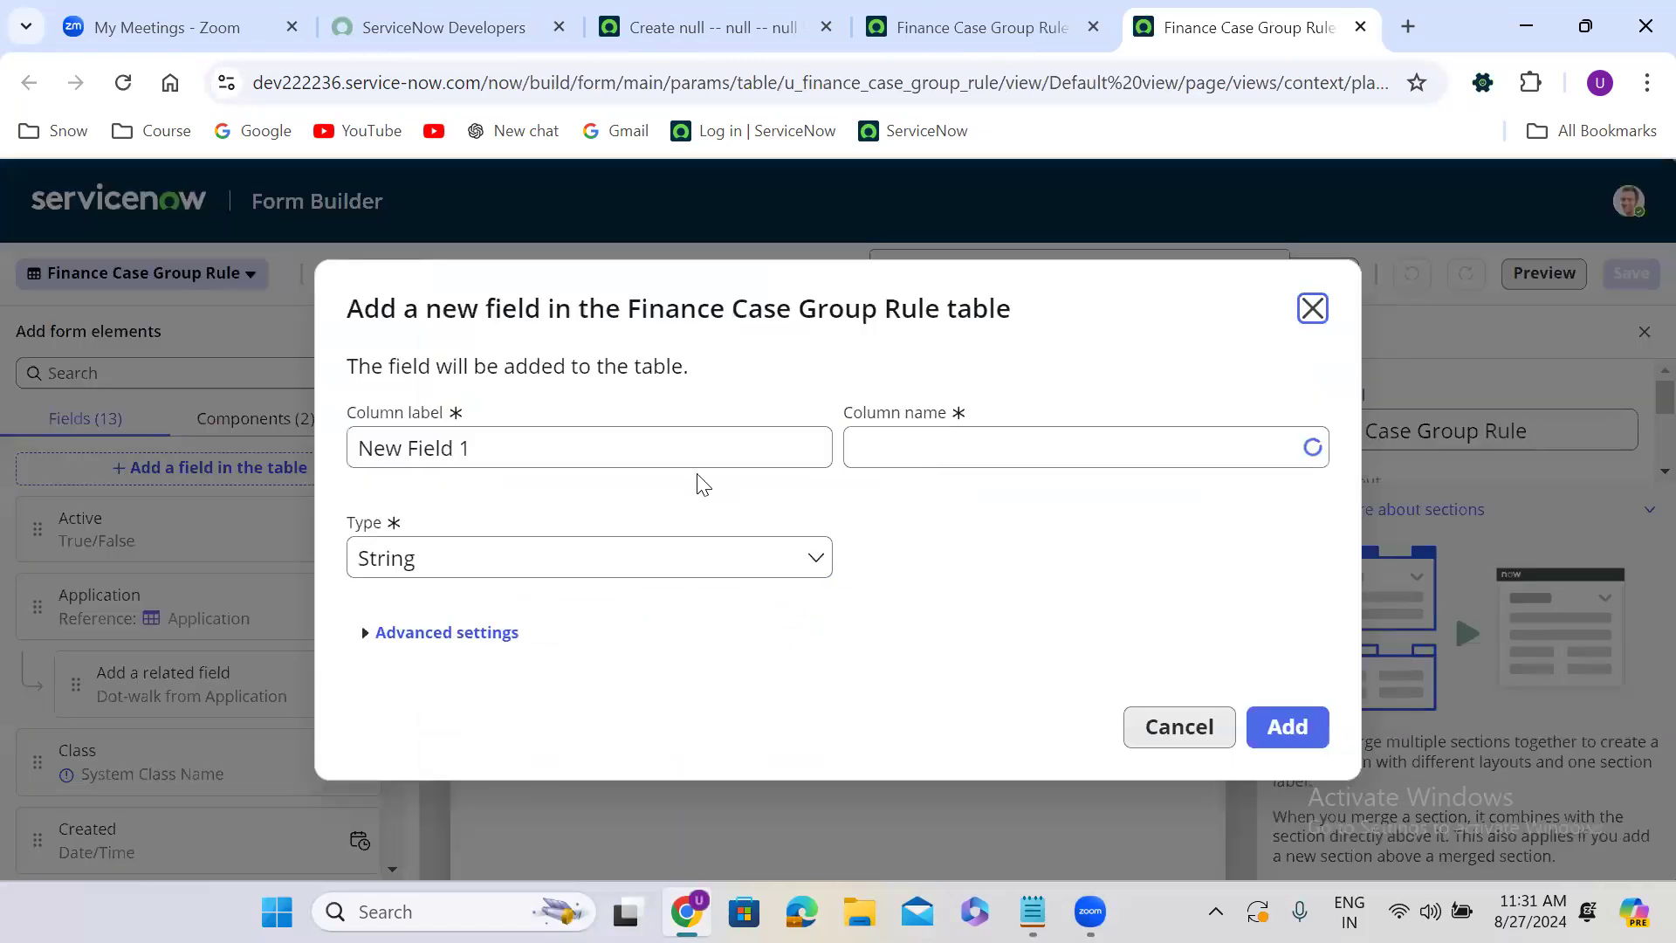
pyautogui.tripleClick(576, 455)
pyautogui.write('C')
pyautogui.write('ta')
pyautogui.press('BackSpace')
pyautogui.press('BackSpace')
pyautogui.write('ategory')
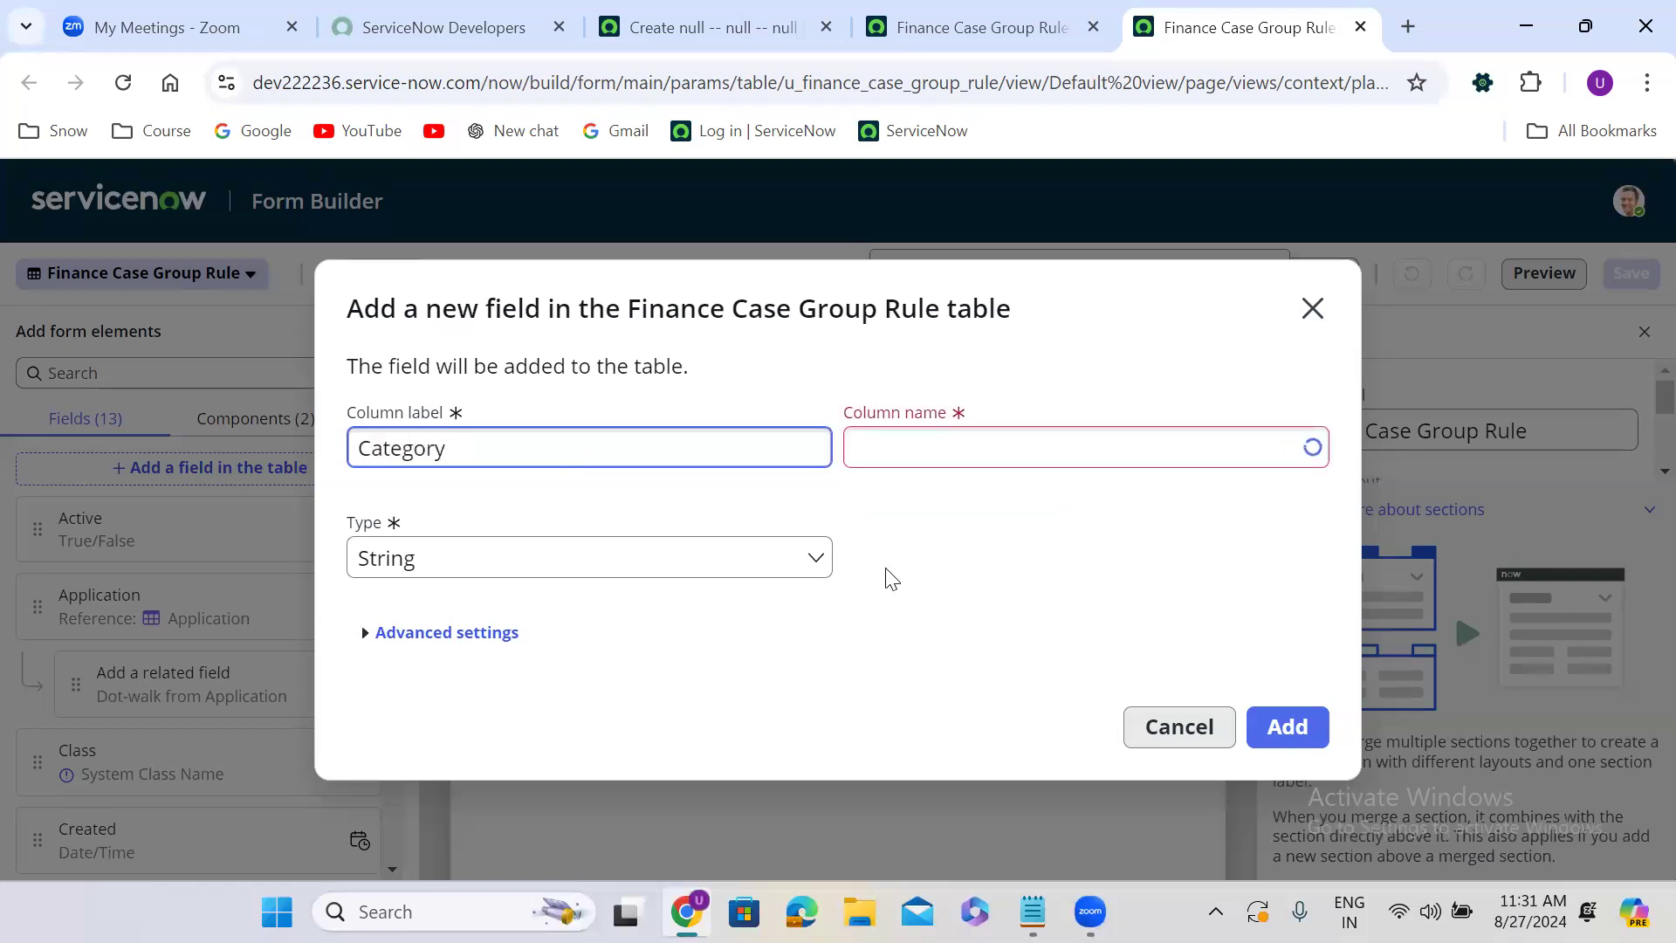
pyautogui.click(539, 574)
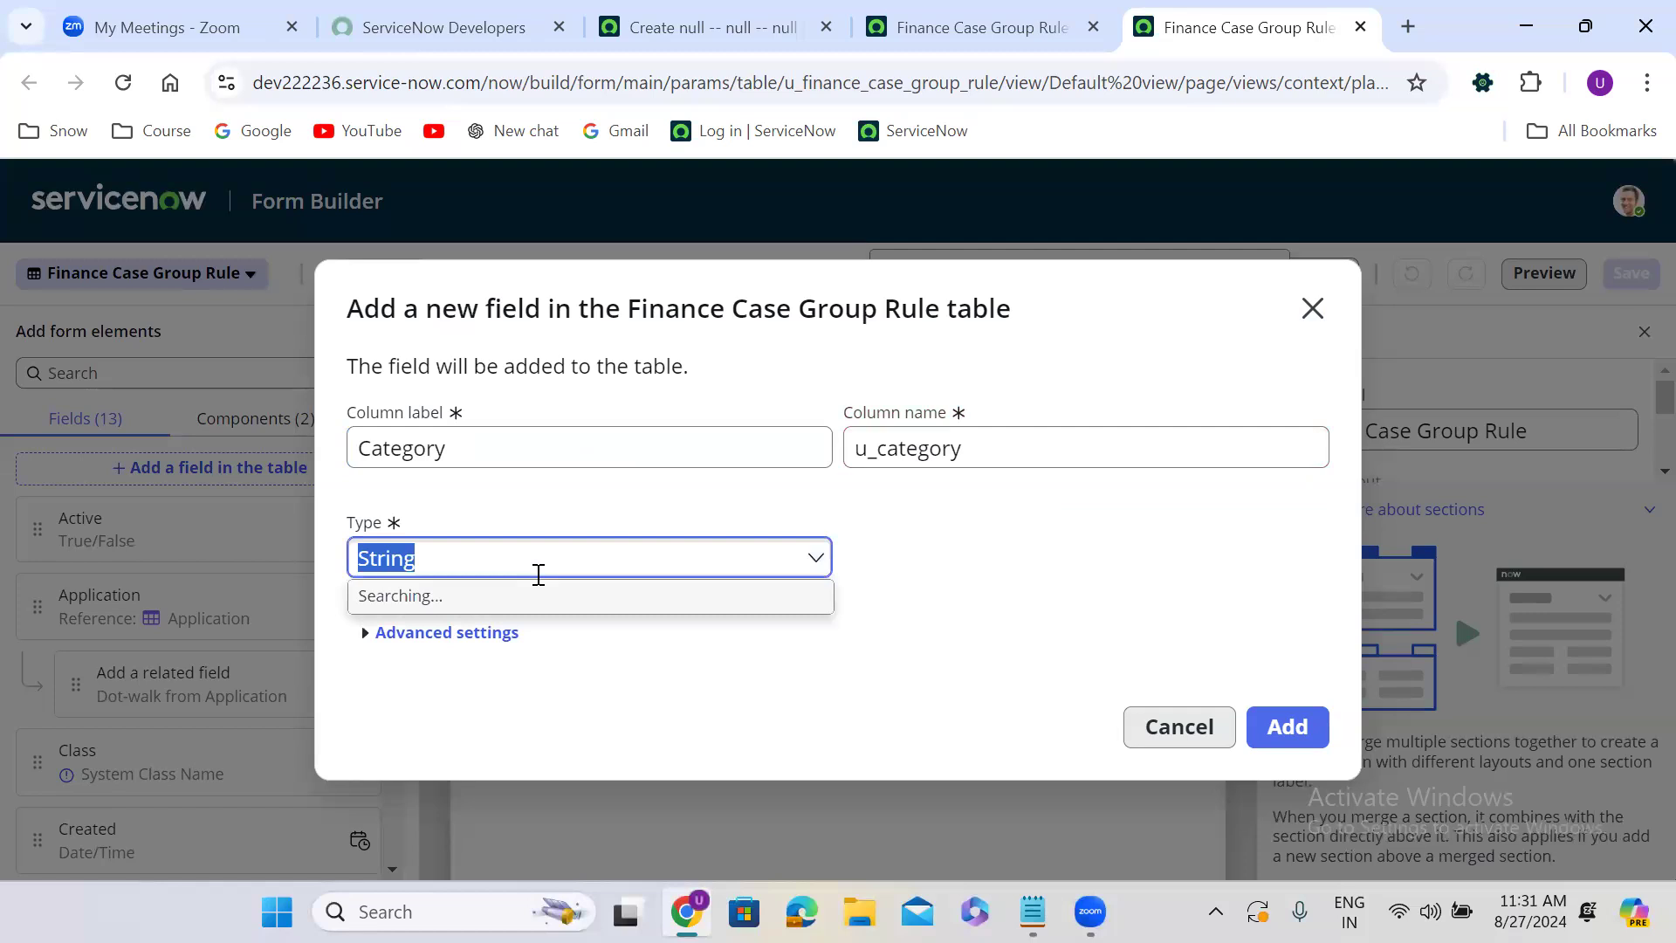
pyautogui.write('choi')
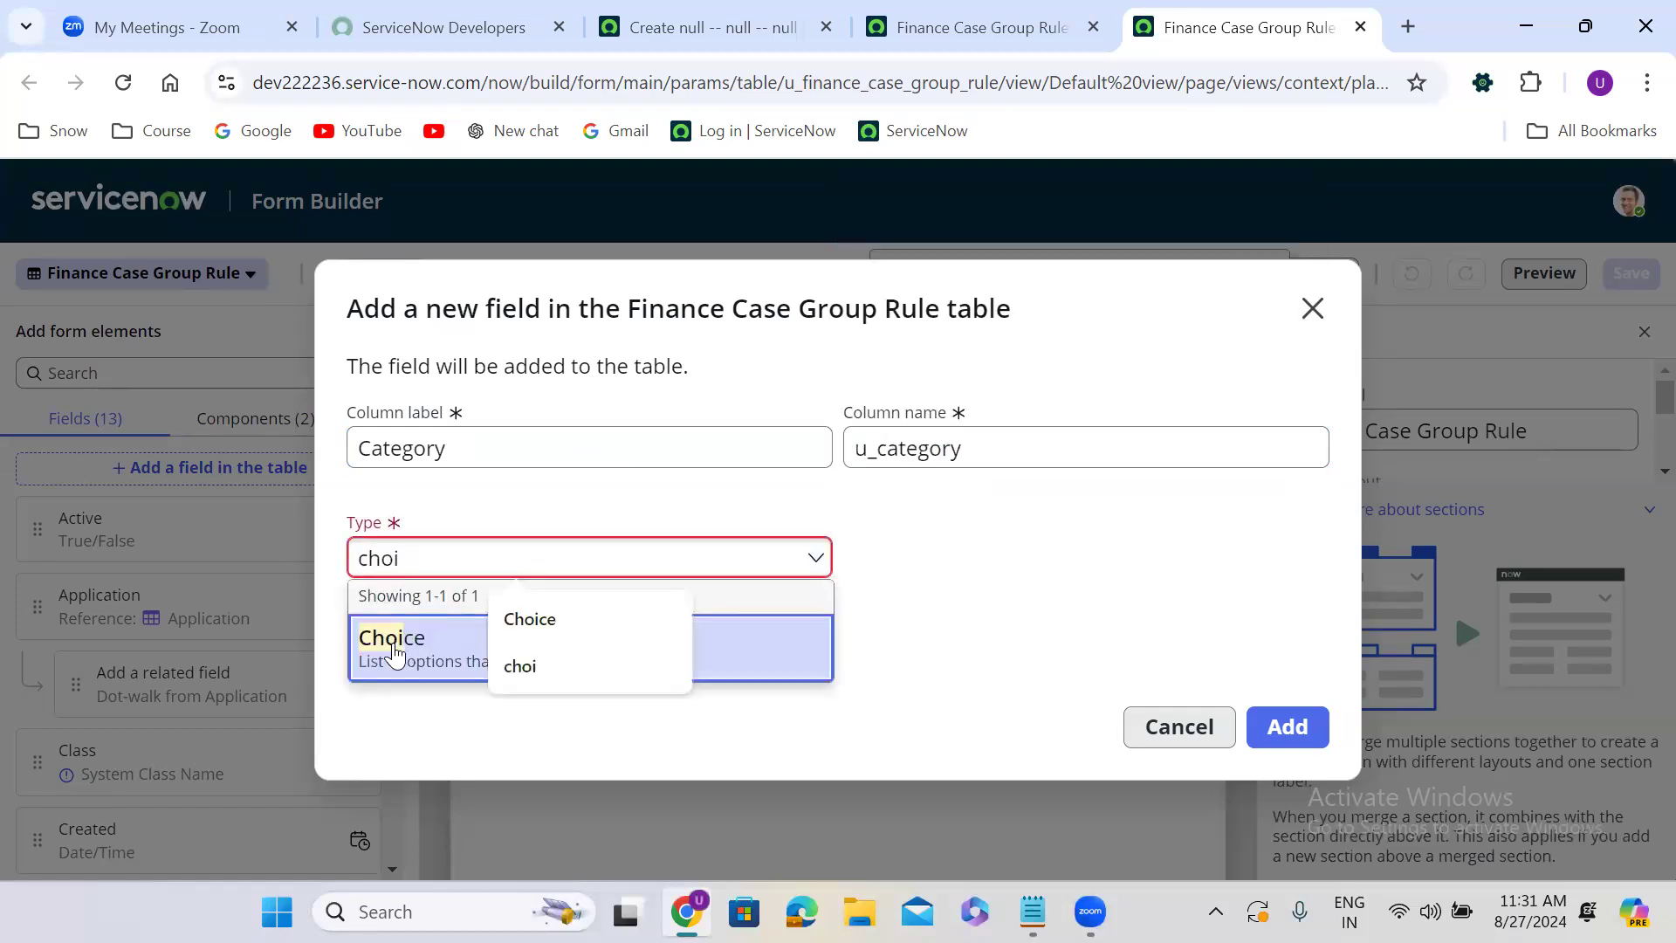
pyautogui.click(394, 641)
pyautogui.click(970, 582)
pyautogui.click(1300, 726)
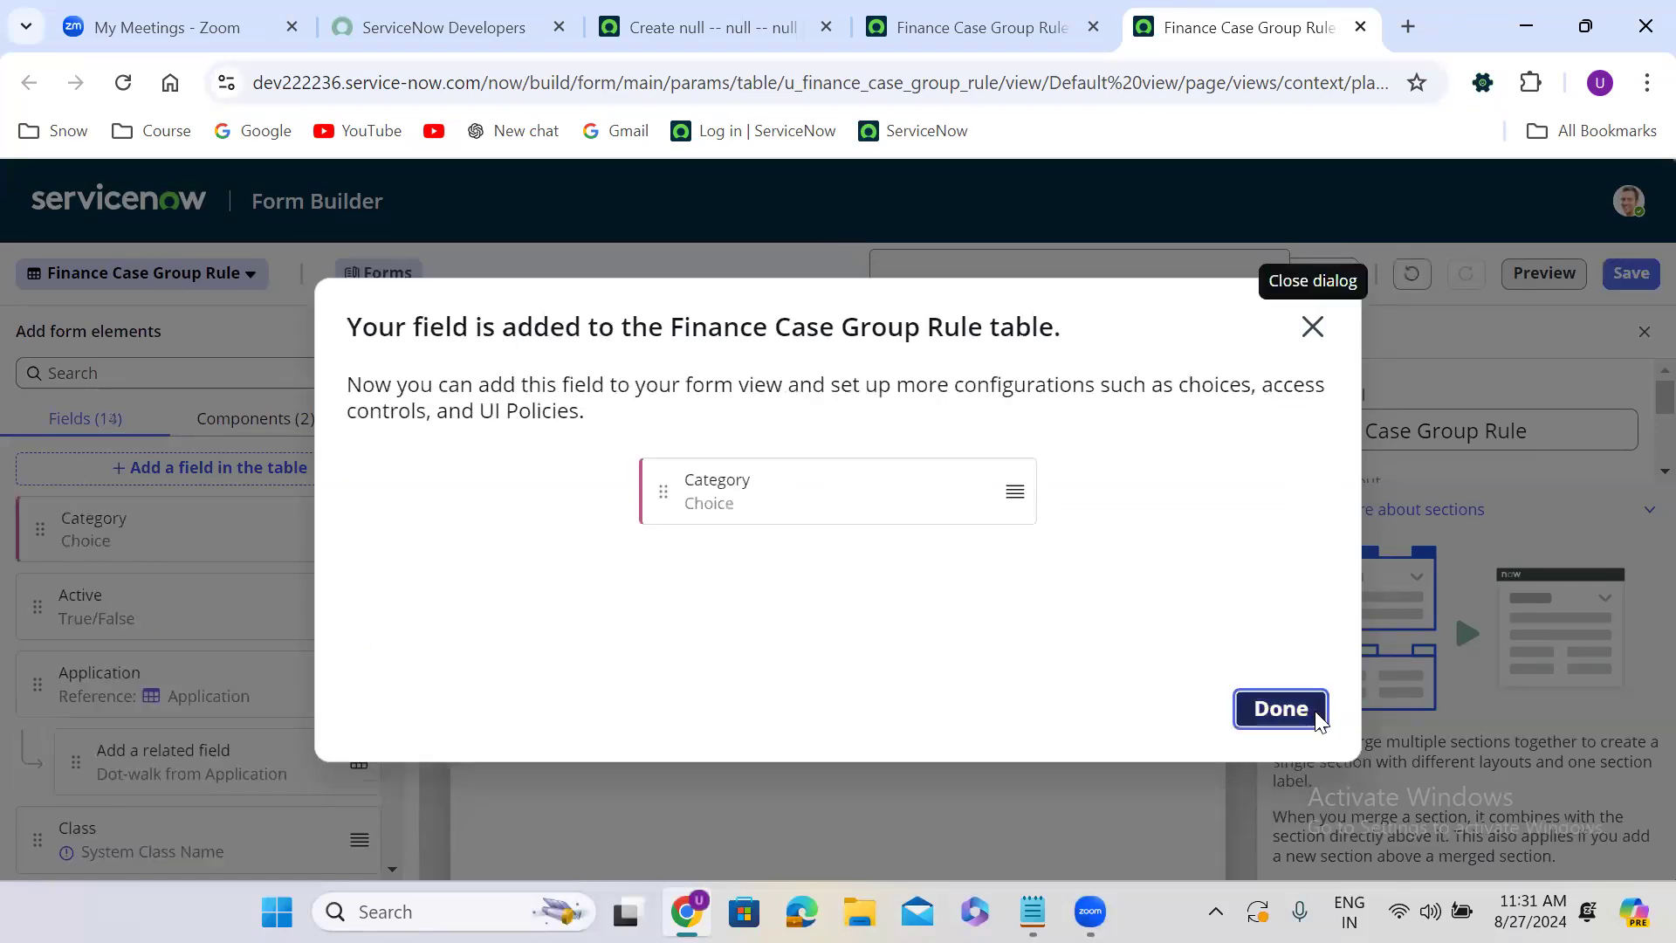
pyautogui.click(1317, 718)
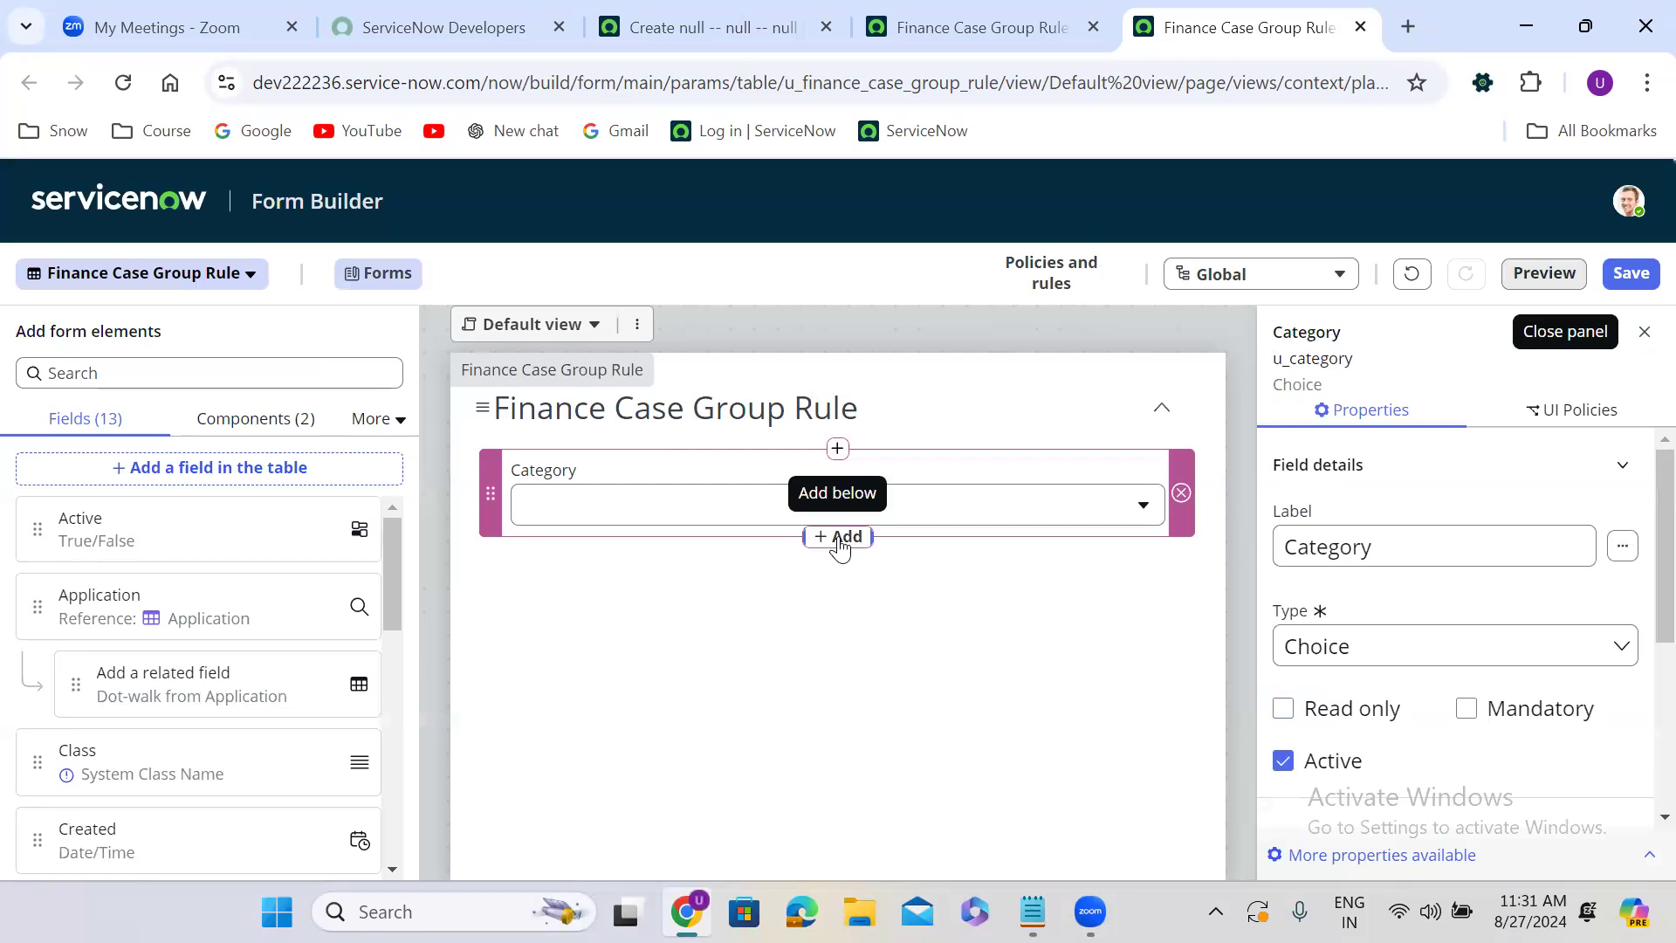
# Add a new Choice field labelled Sub Category below Category on the form.
pyautogui.click(840, 537)
pyautogui.click(1121, 485)
pyautogui.click(522, 457)
pyautogui.tripleClick(522, 457)
pyautogui.write('Sub Ctegory')
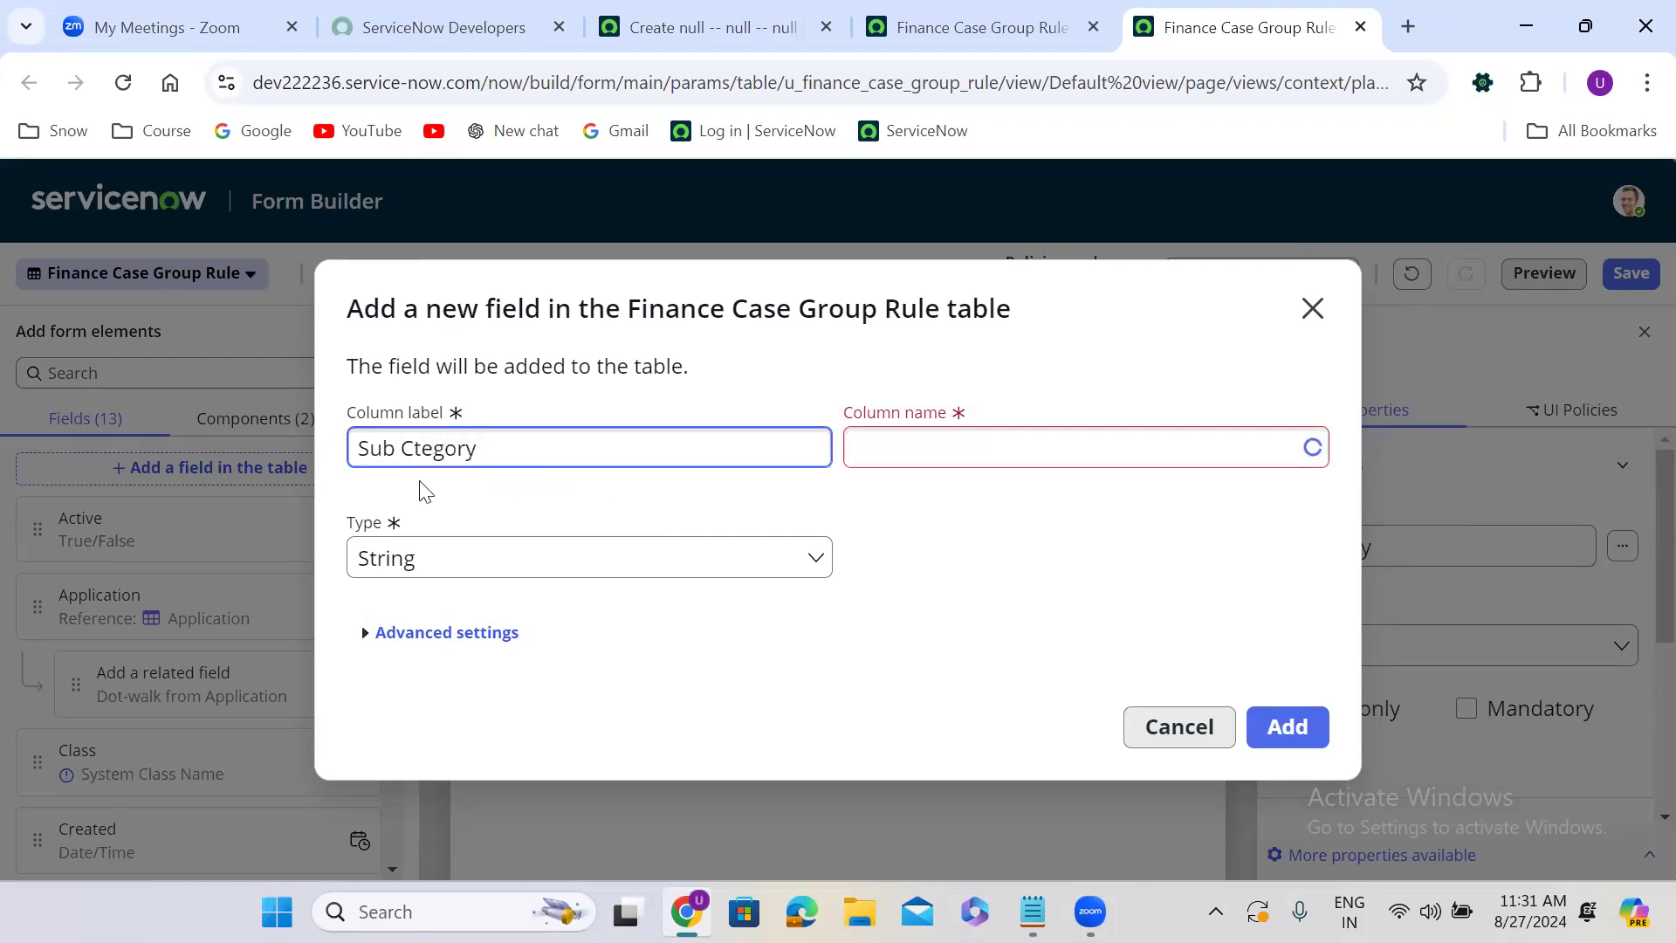
pyautogui.click(414, 449)
pyautogui.write('a')
pyautogui.click(924, 540)
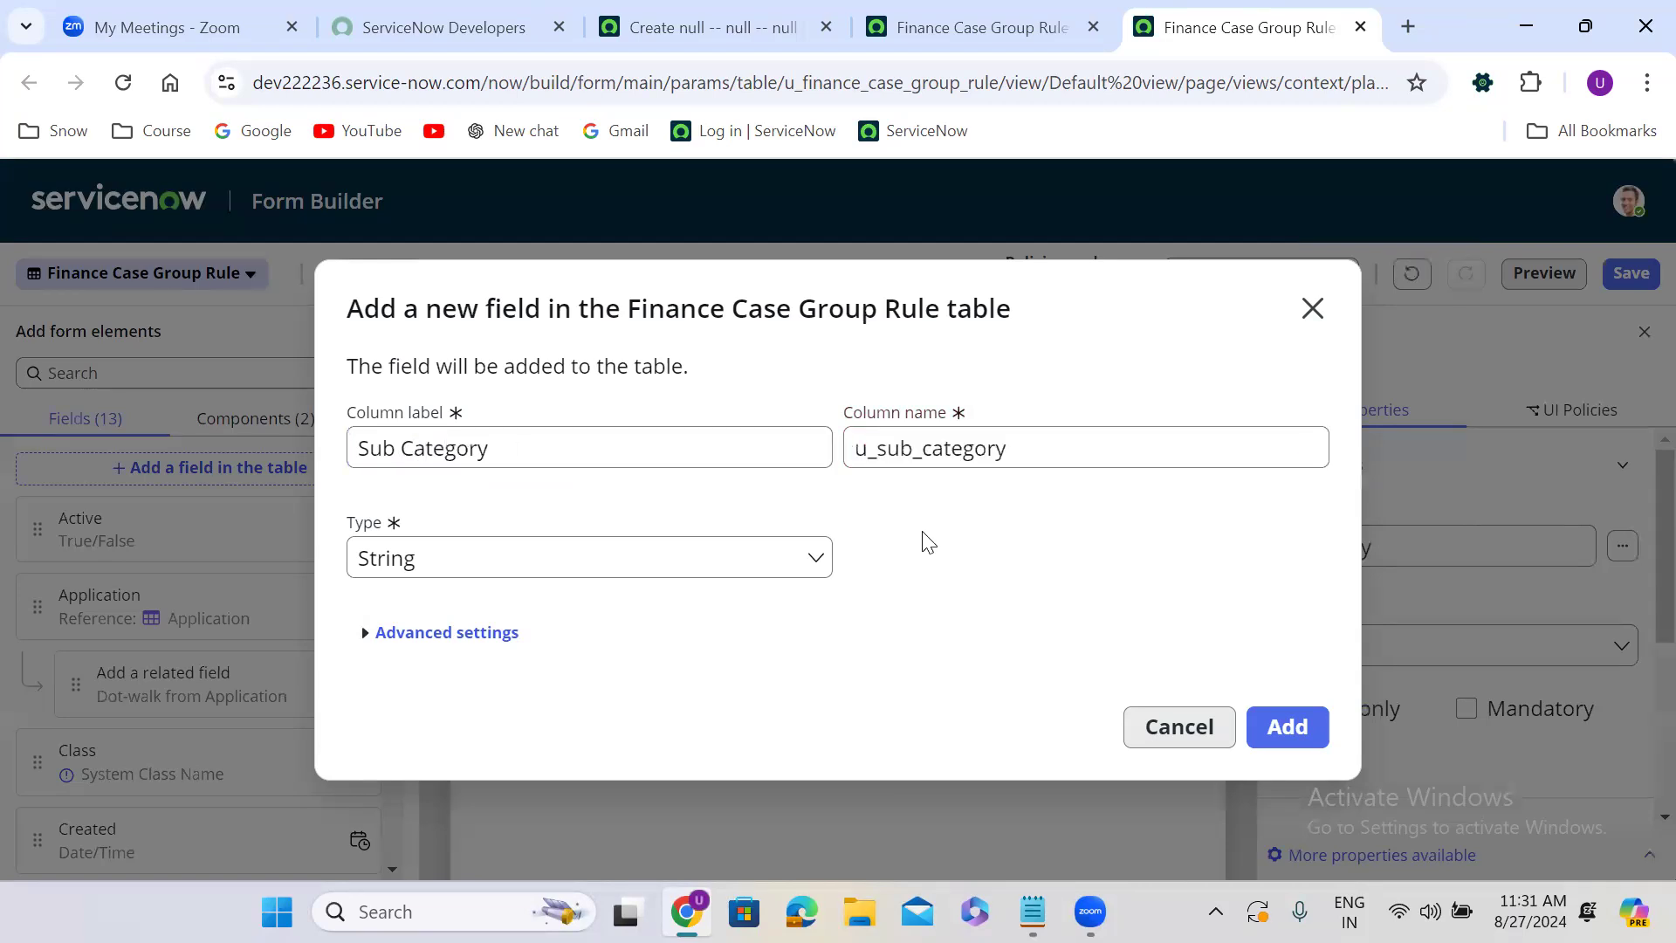
pyautogui.click(515, 571)
pyautogui.write('choi')
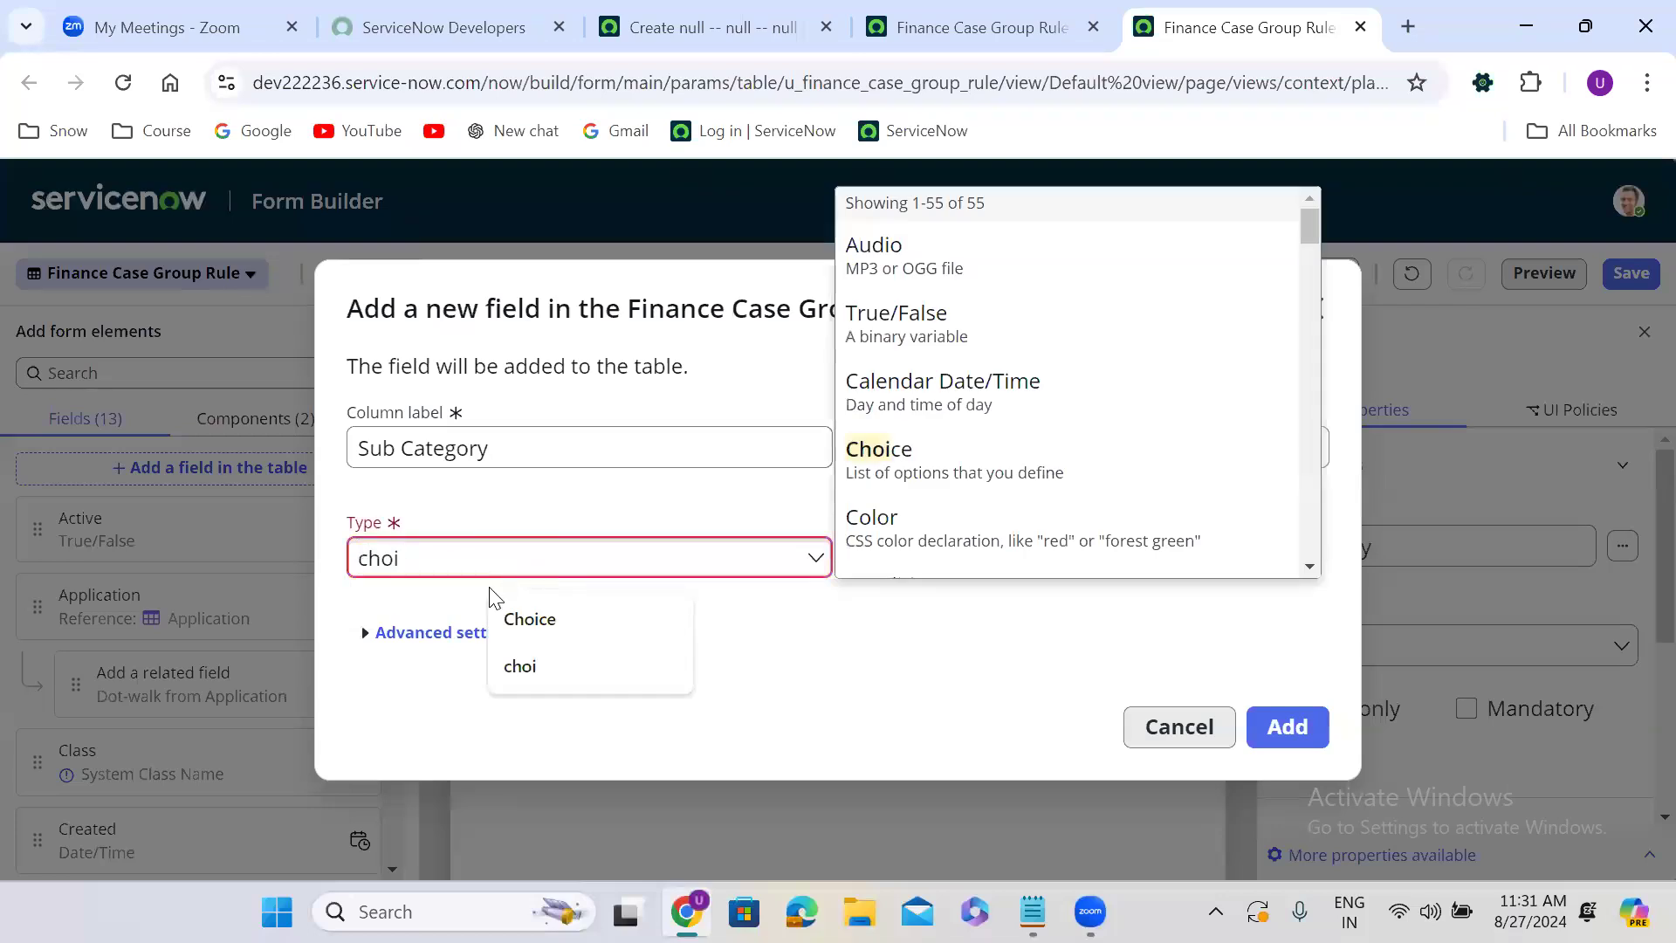
pyautogui.click(443, 635)
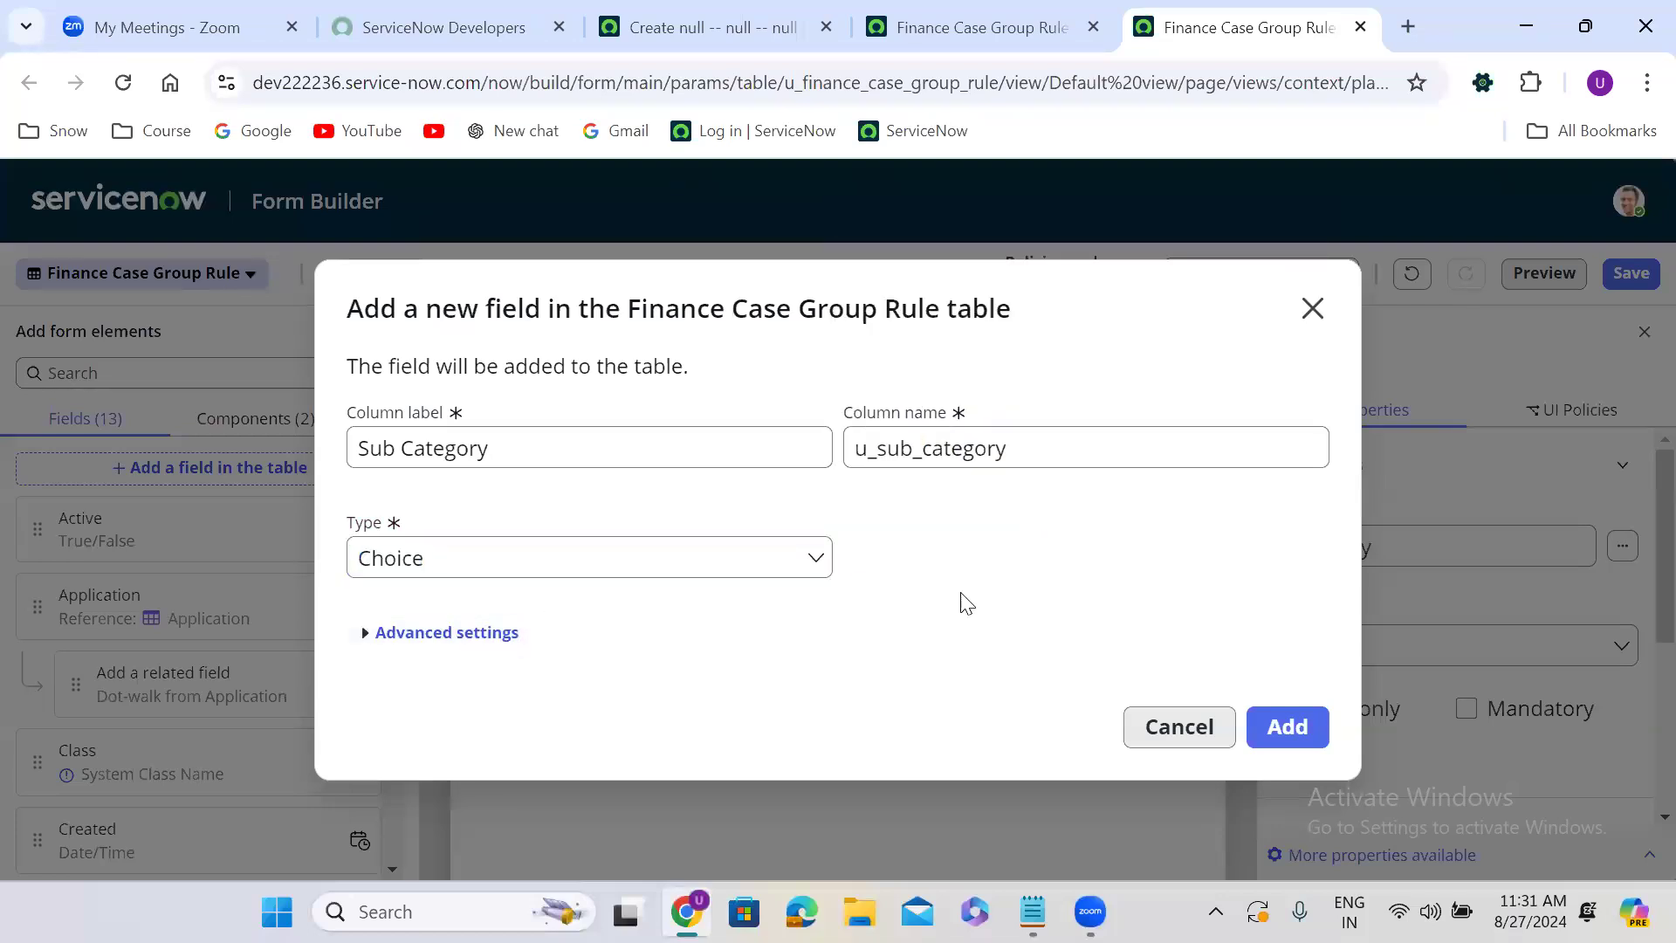
pyautogui.click(1279, 729)
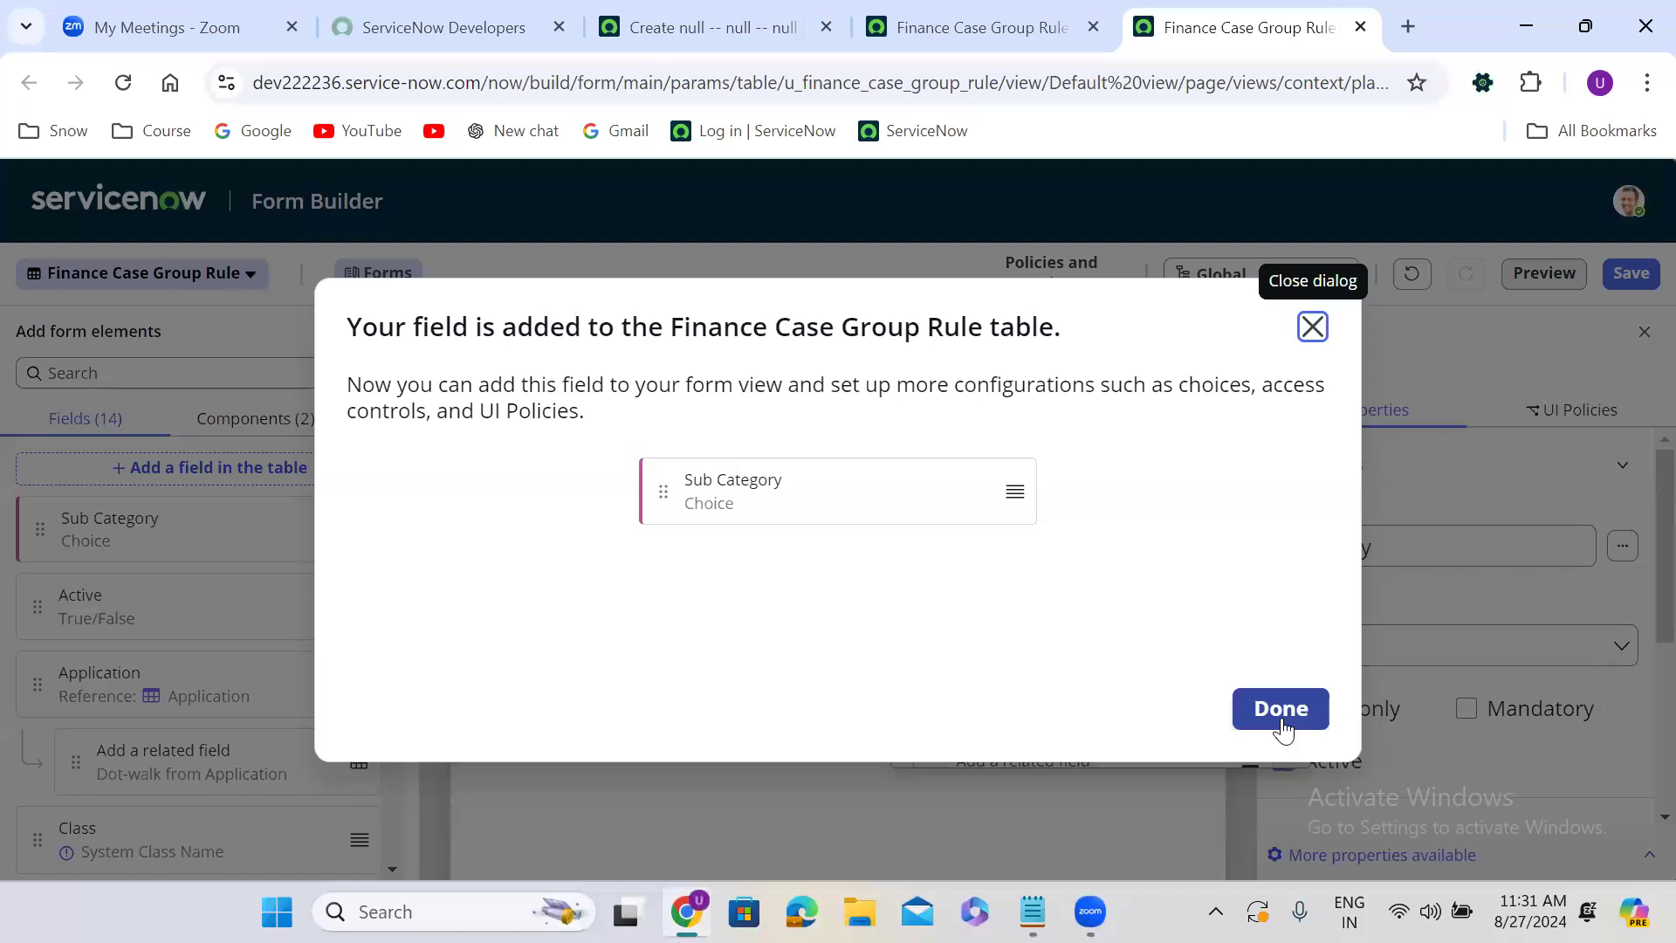
pyautogui.click(1280, 722)
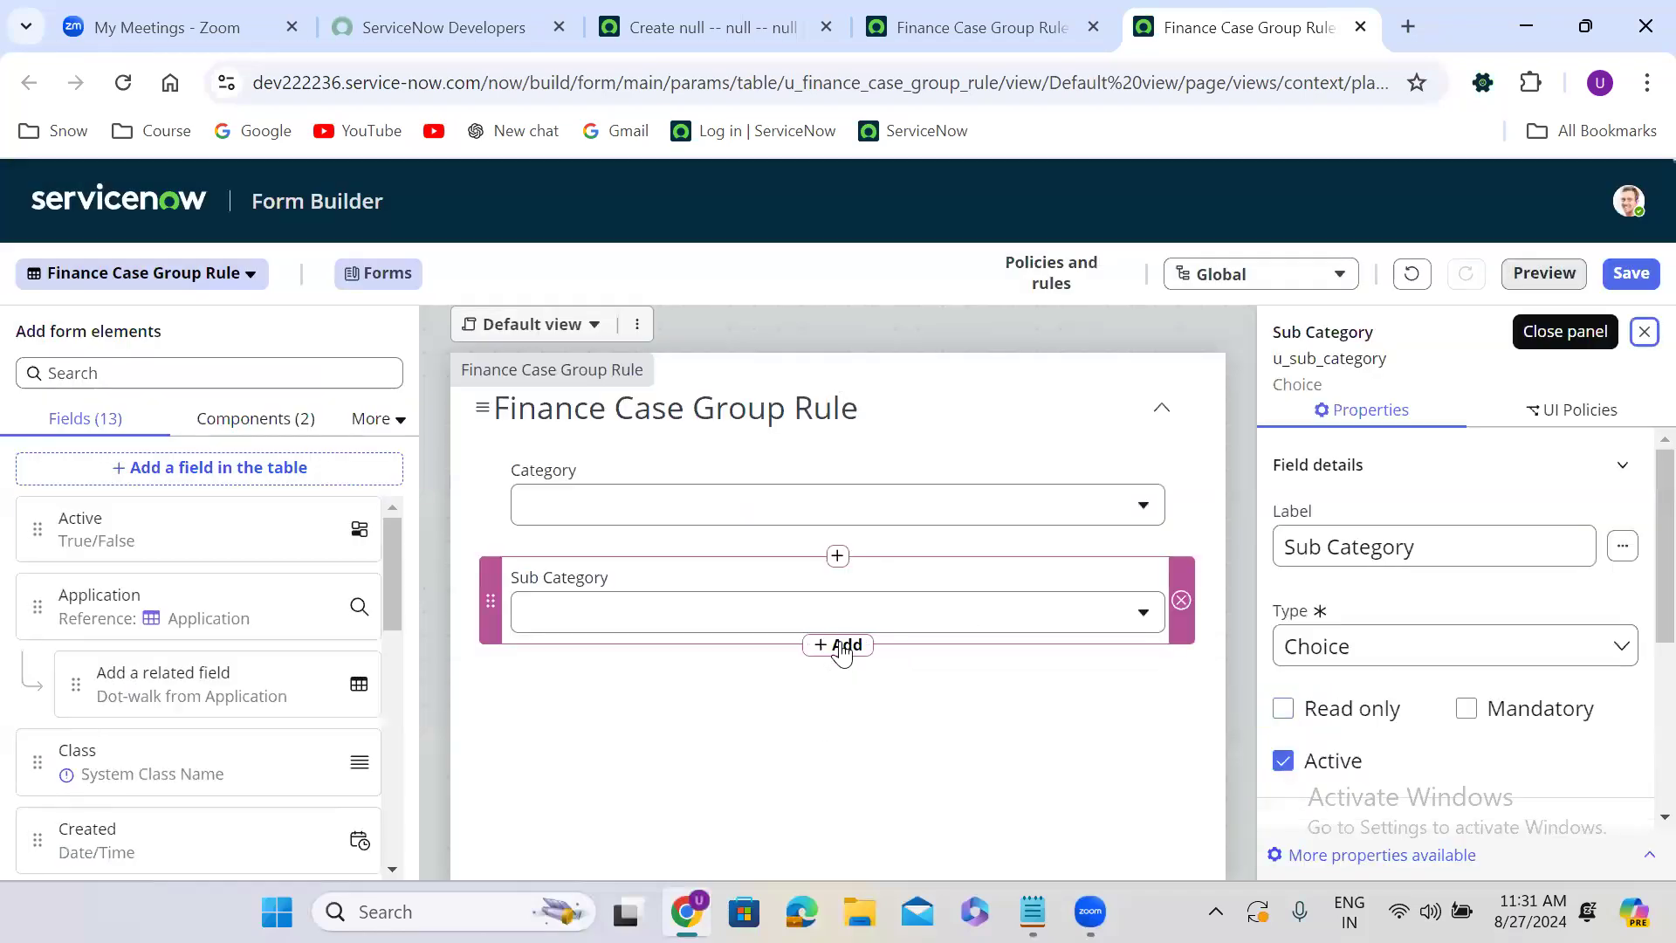
# Add a new field to the table labelled Assignment Group and set its type to Reference.
pyautogui.click(841, 645)
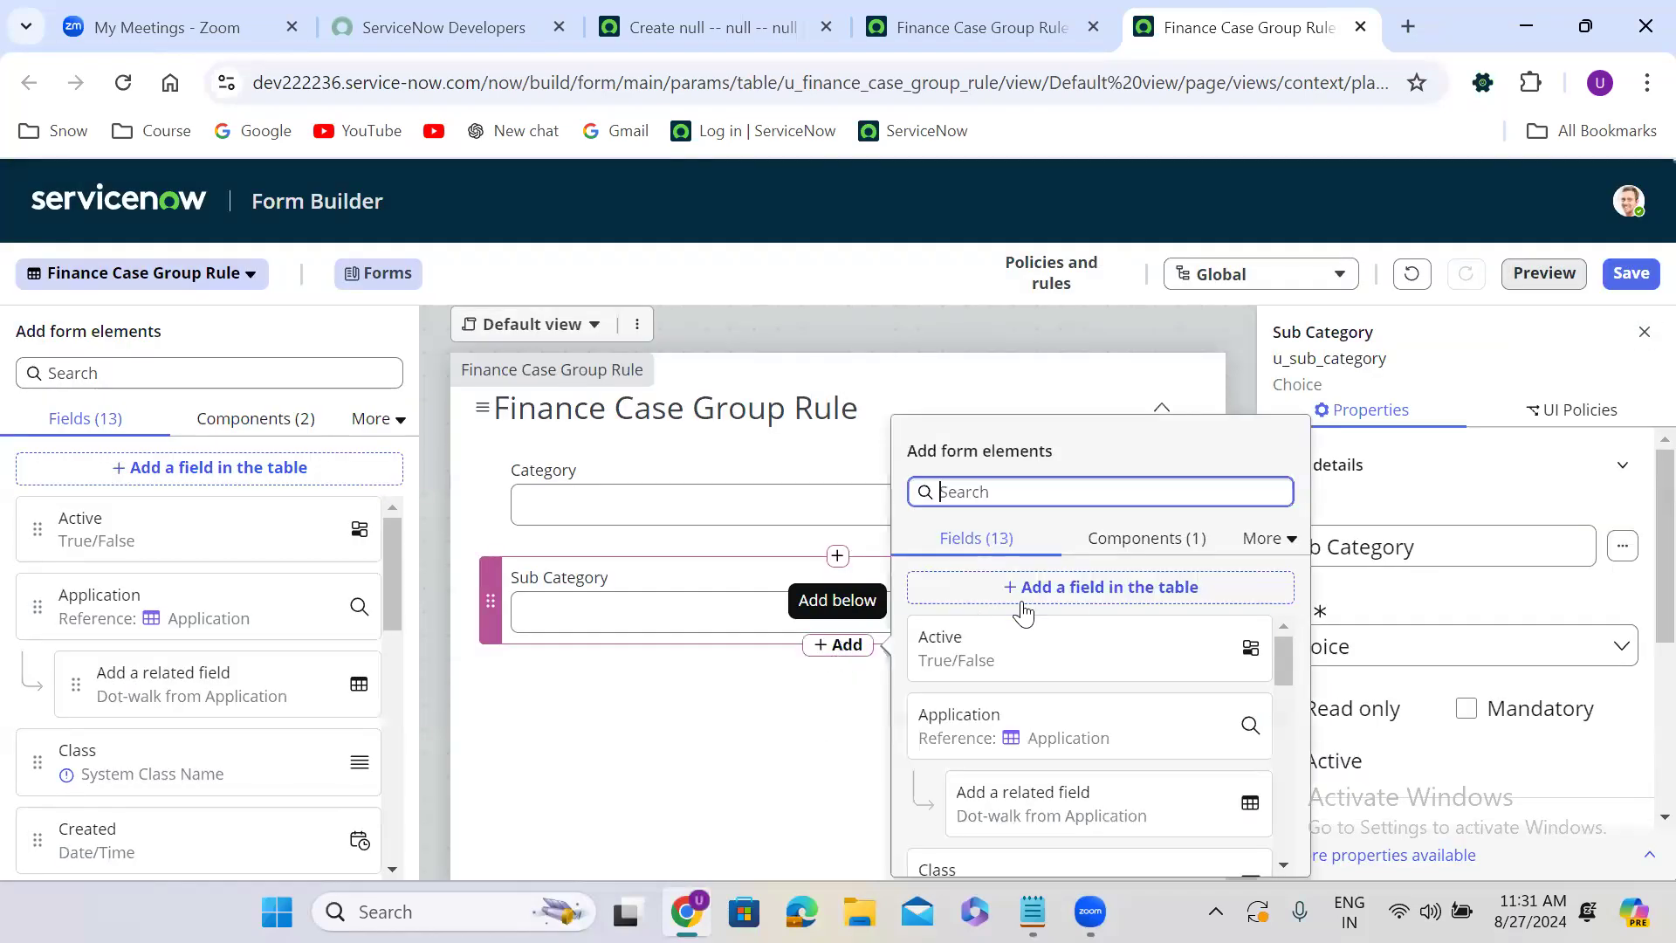
pyautogui.click(1122, 591)
pyautogui.tripleClick(504, 441)
pyautogui.write('Assignmen')
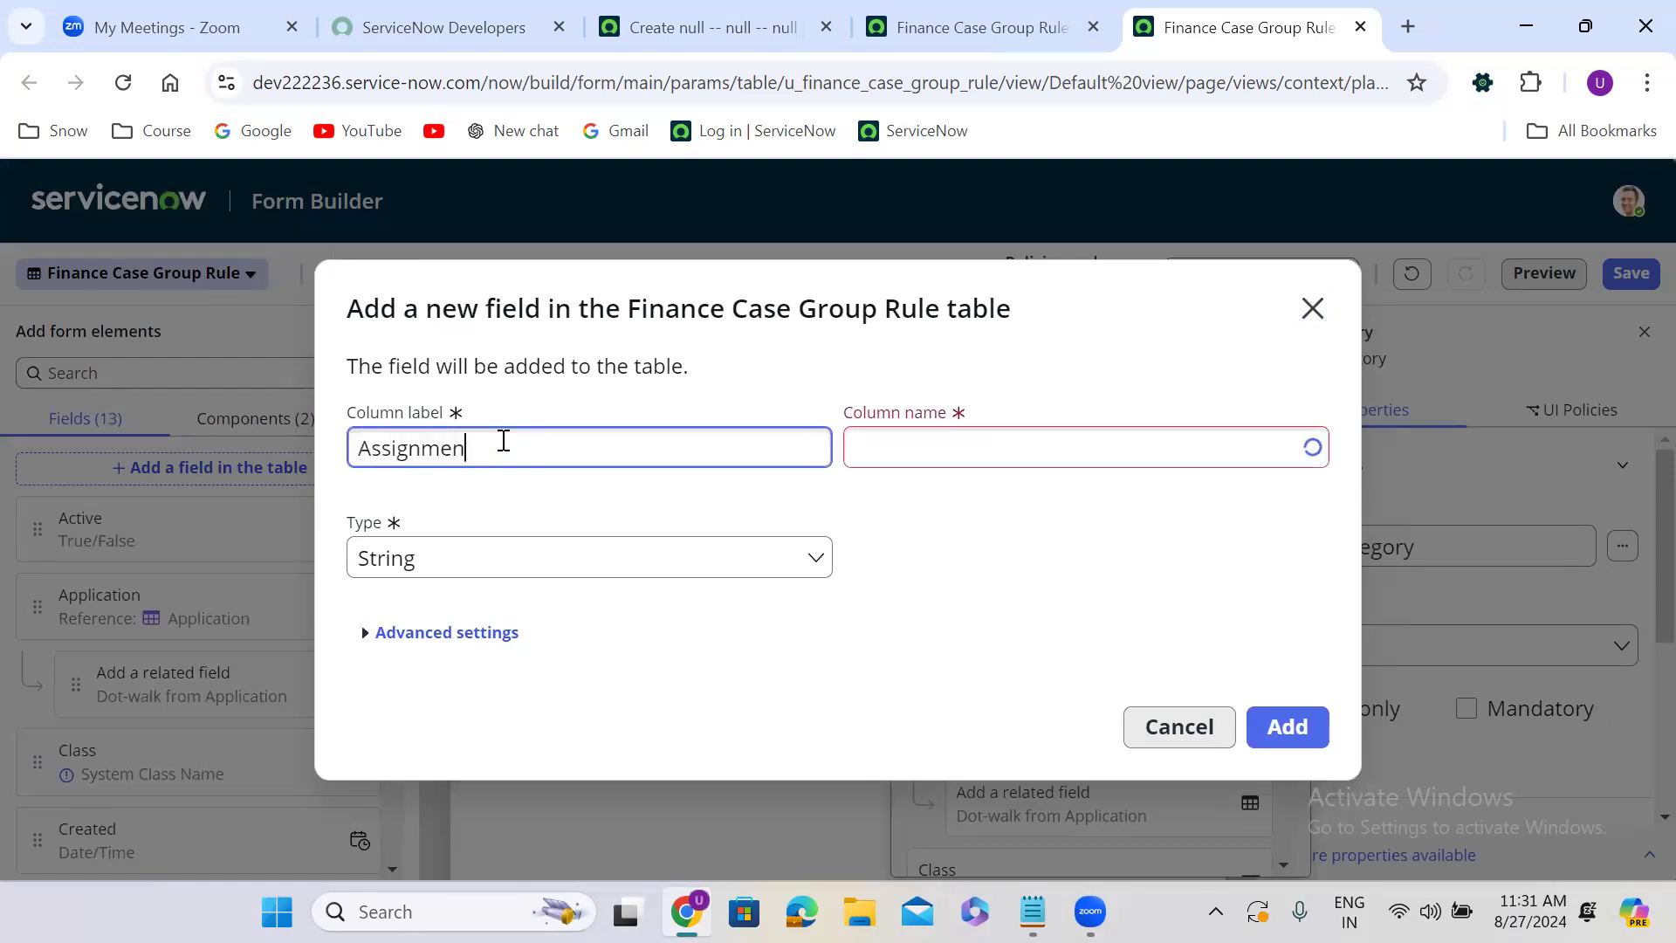
pyautogui.write('t Group')
pyautogui.click(756, 528)
pyautogui.click(535, 565)
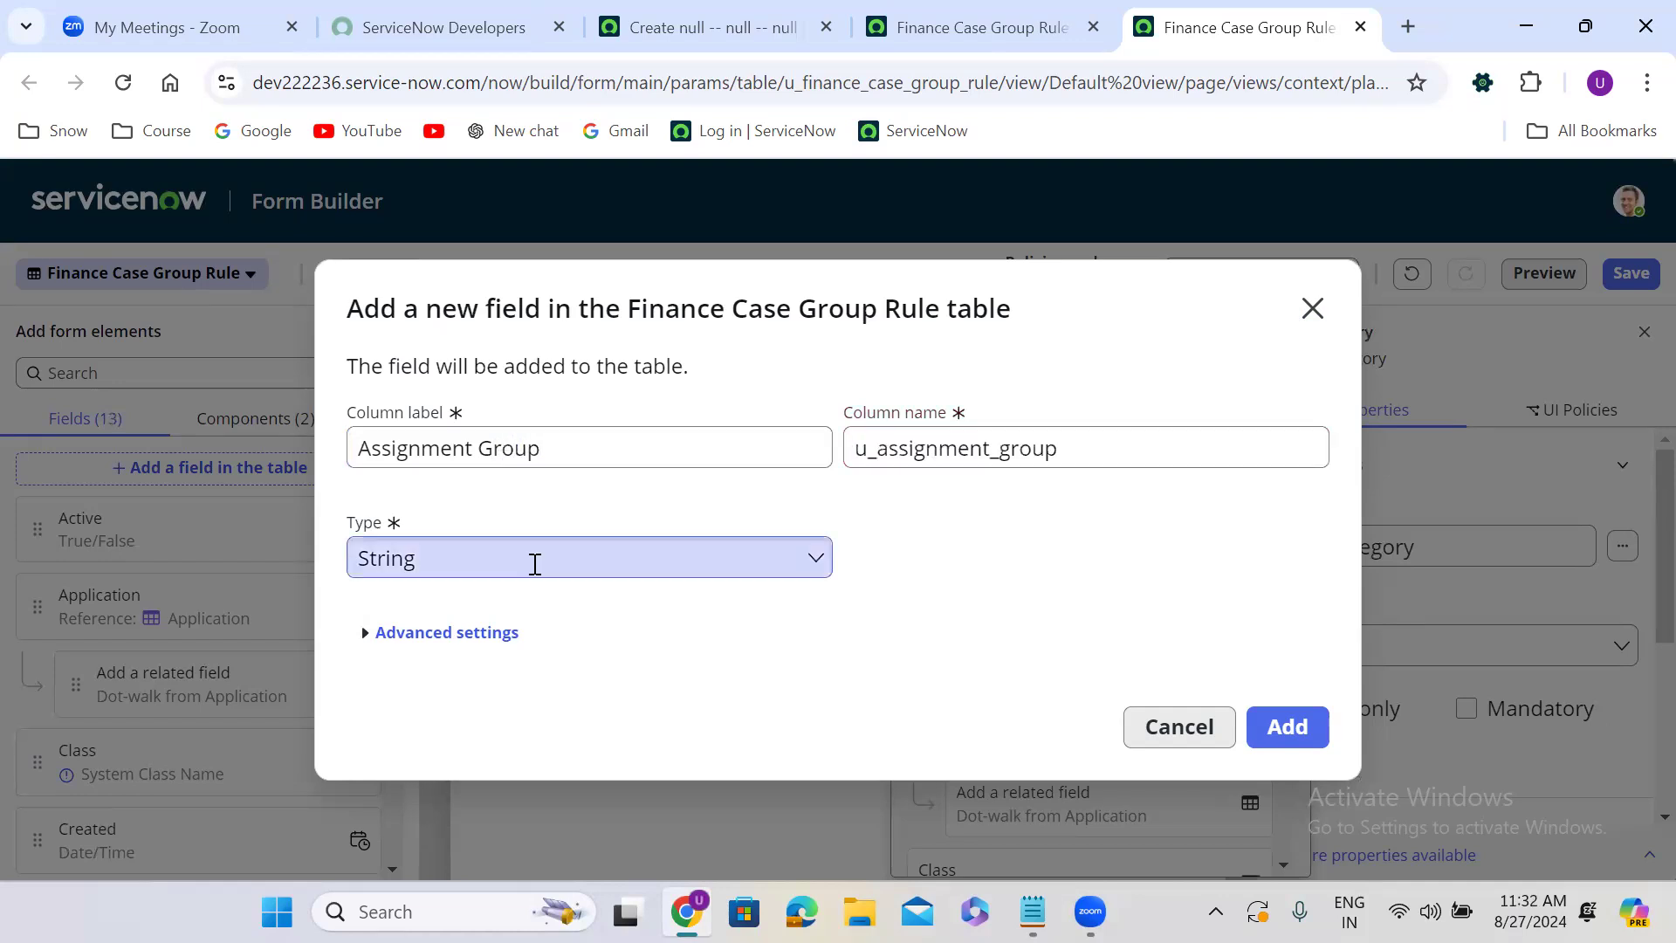
pyautogui.write('refe')
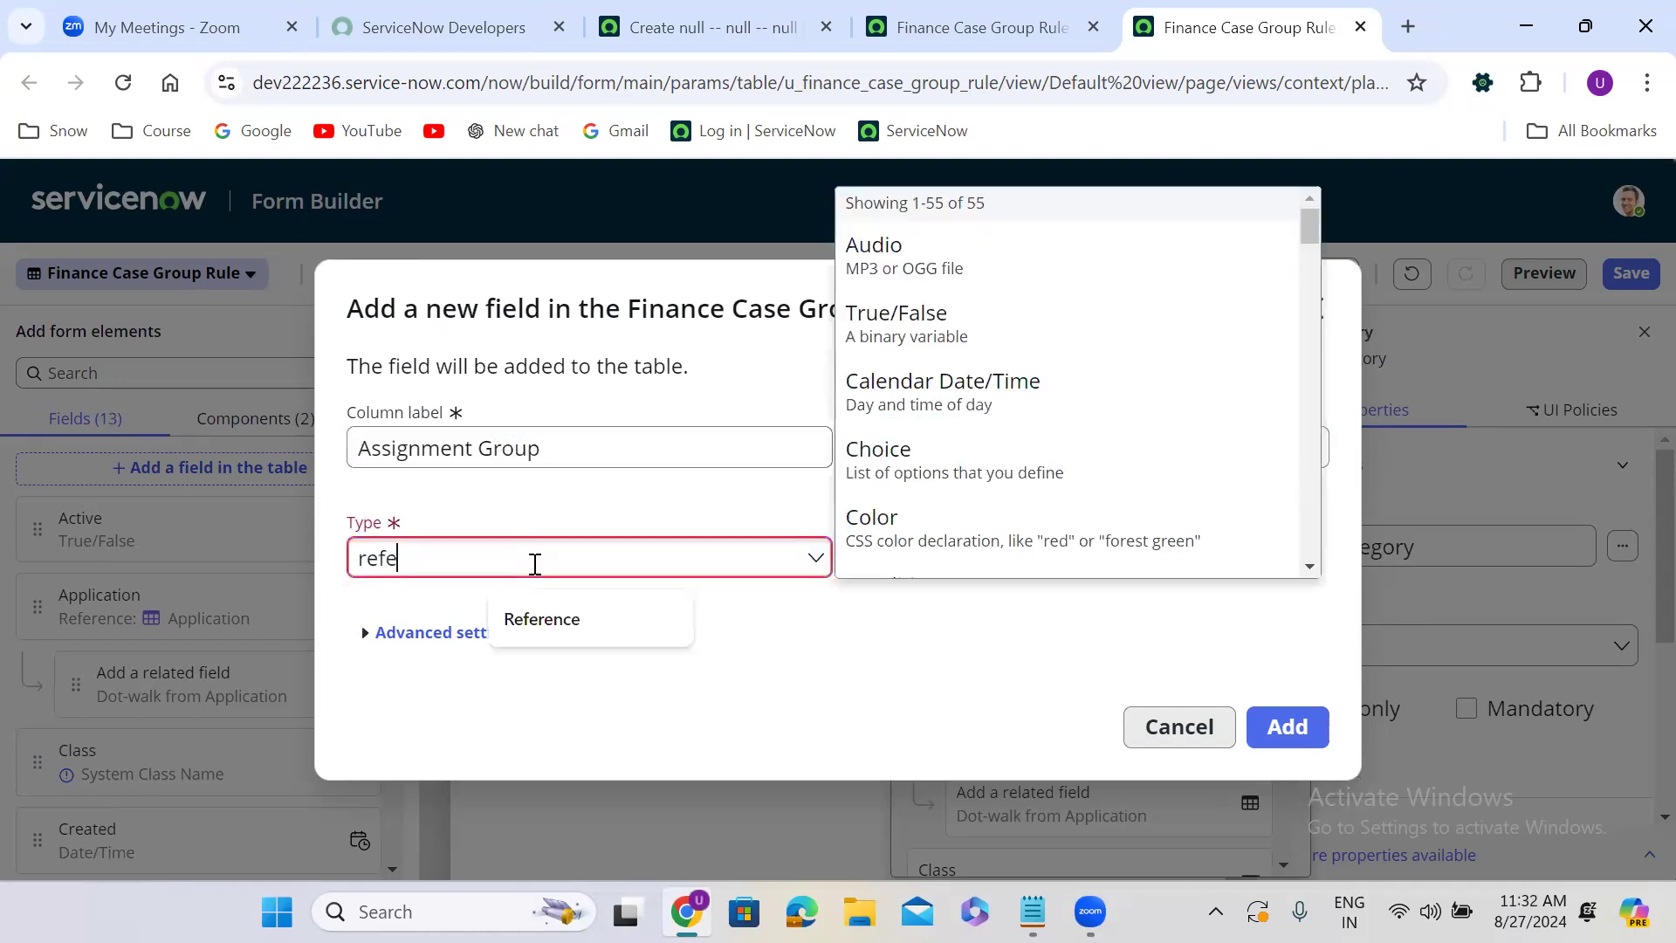
pyautogui.click(452, 646)
# Make the Assignment Group field reference the Group [sys_user_group] table, add it to the form and save the form.
pyautogui.click(912, 561)
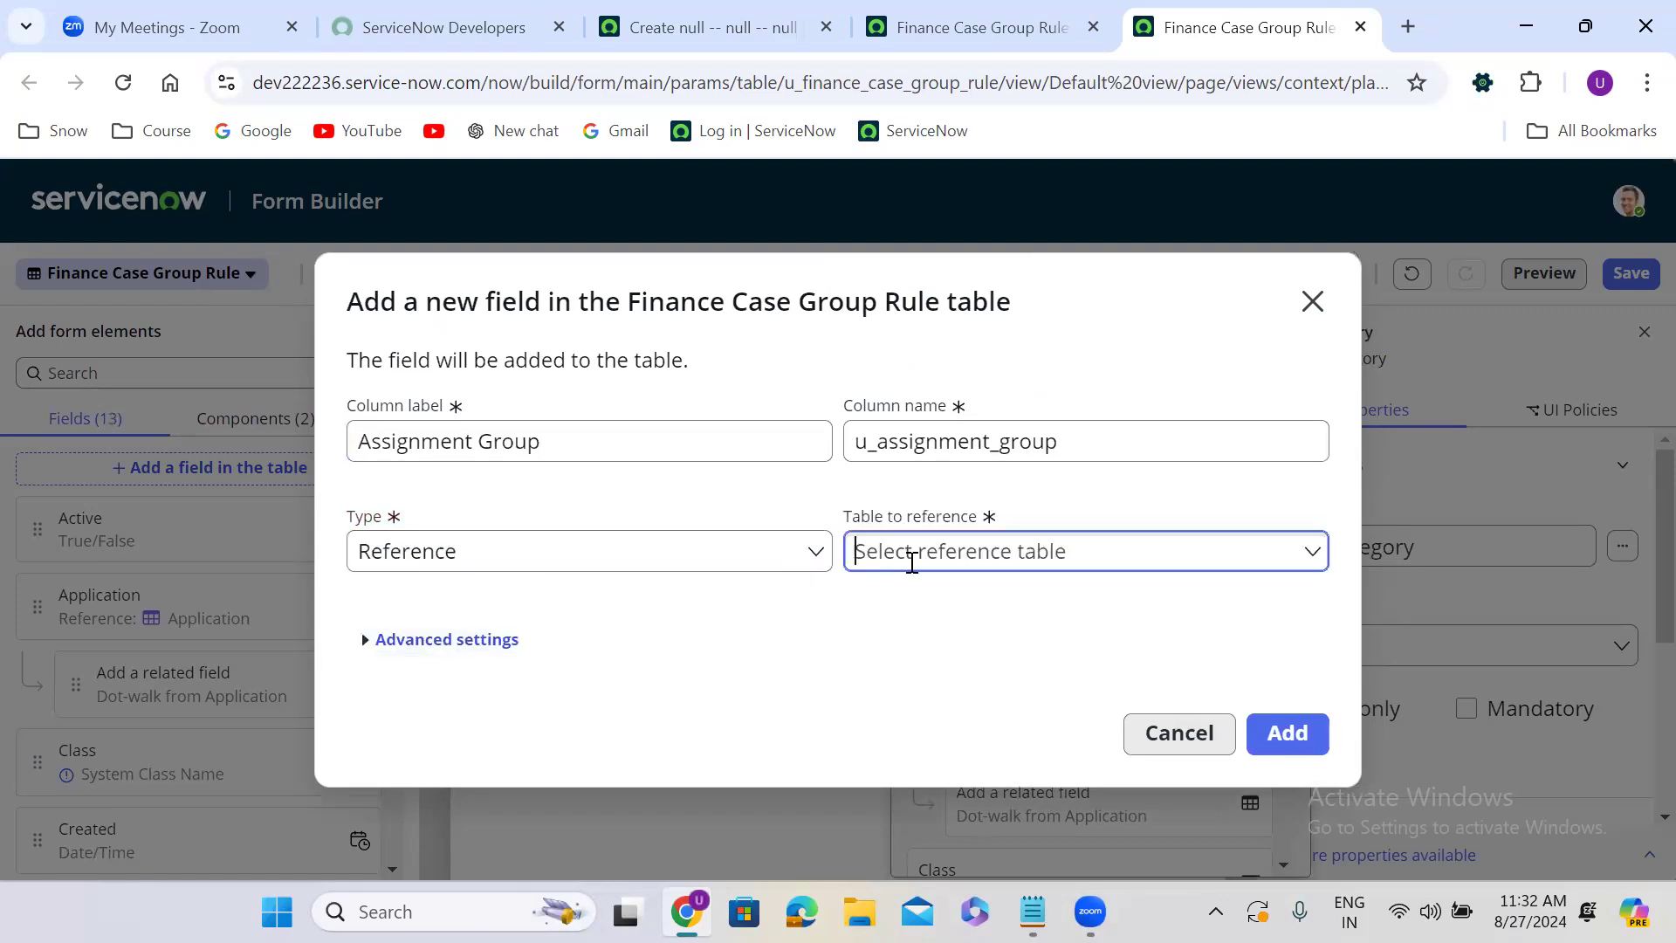
pyautogui.write('s')
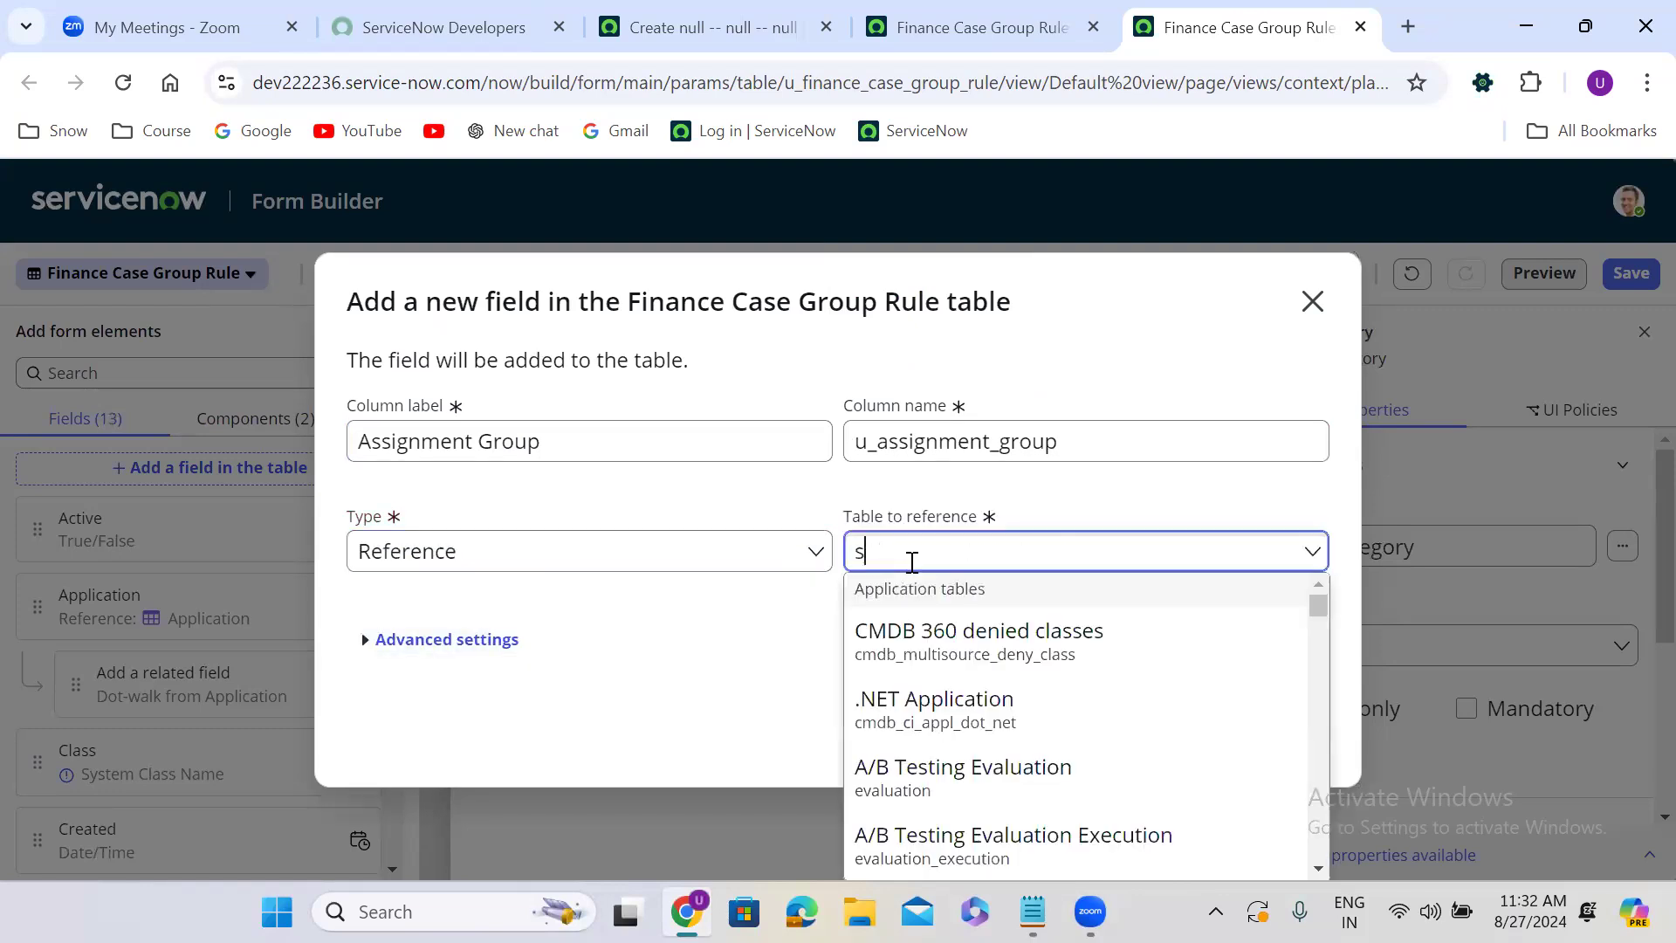
pyautogui.write('ys_user')
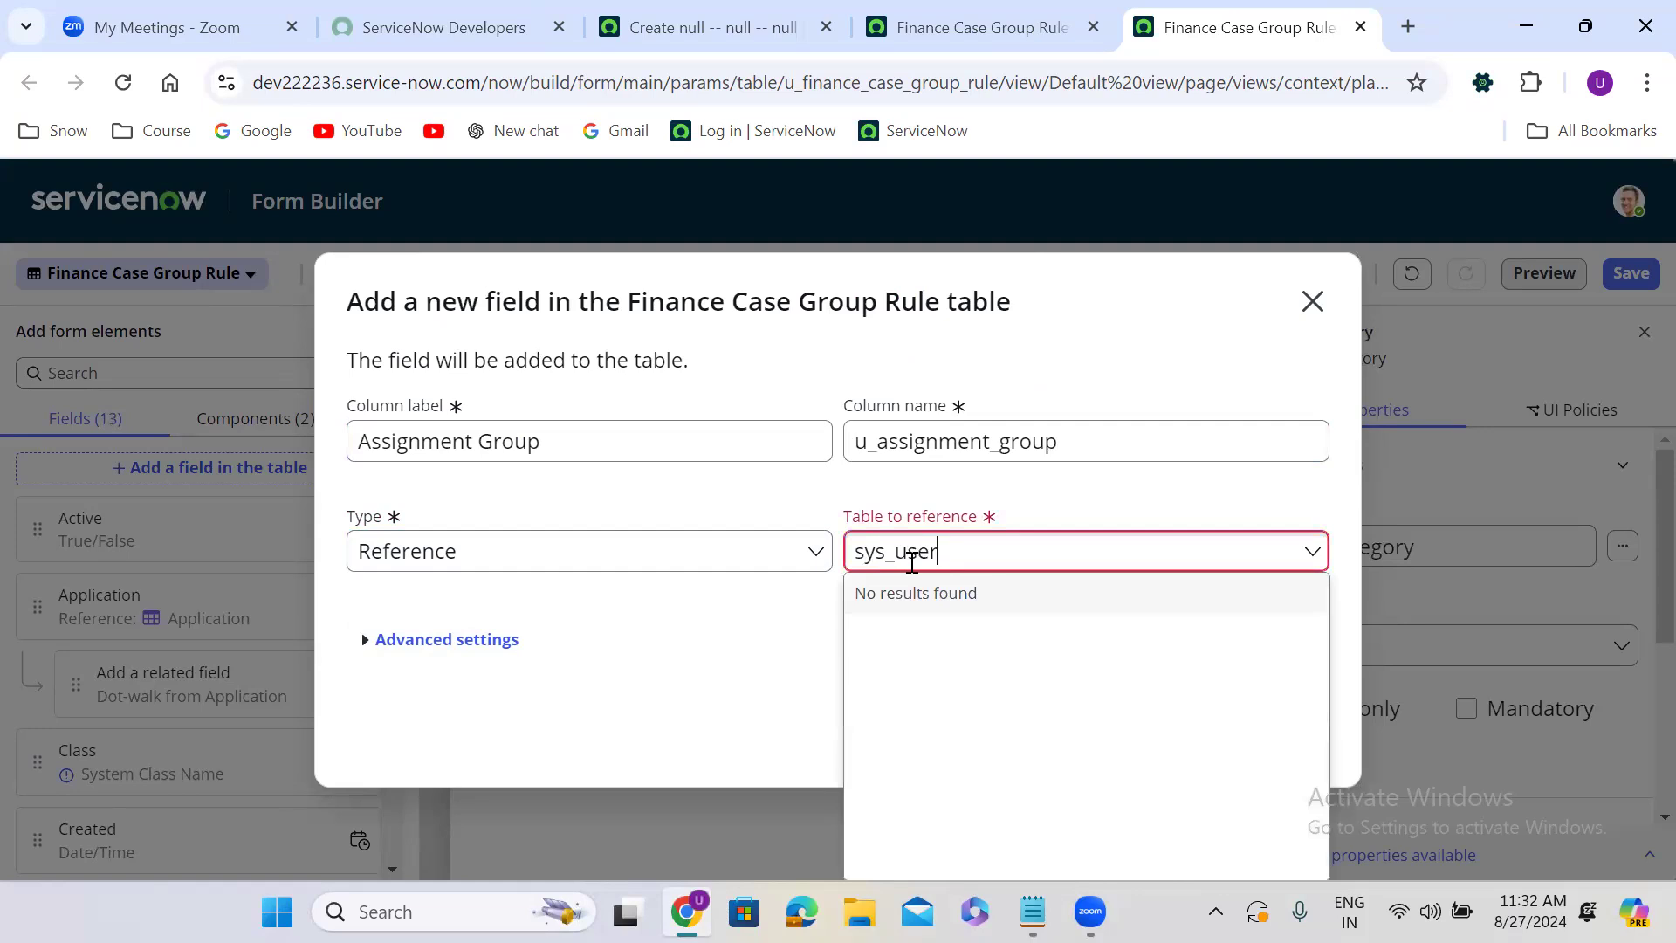
pyautogui.write('_group')
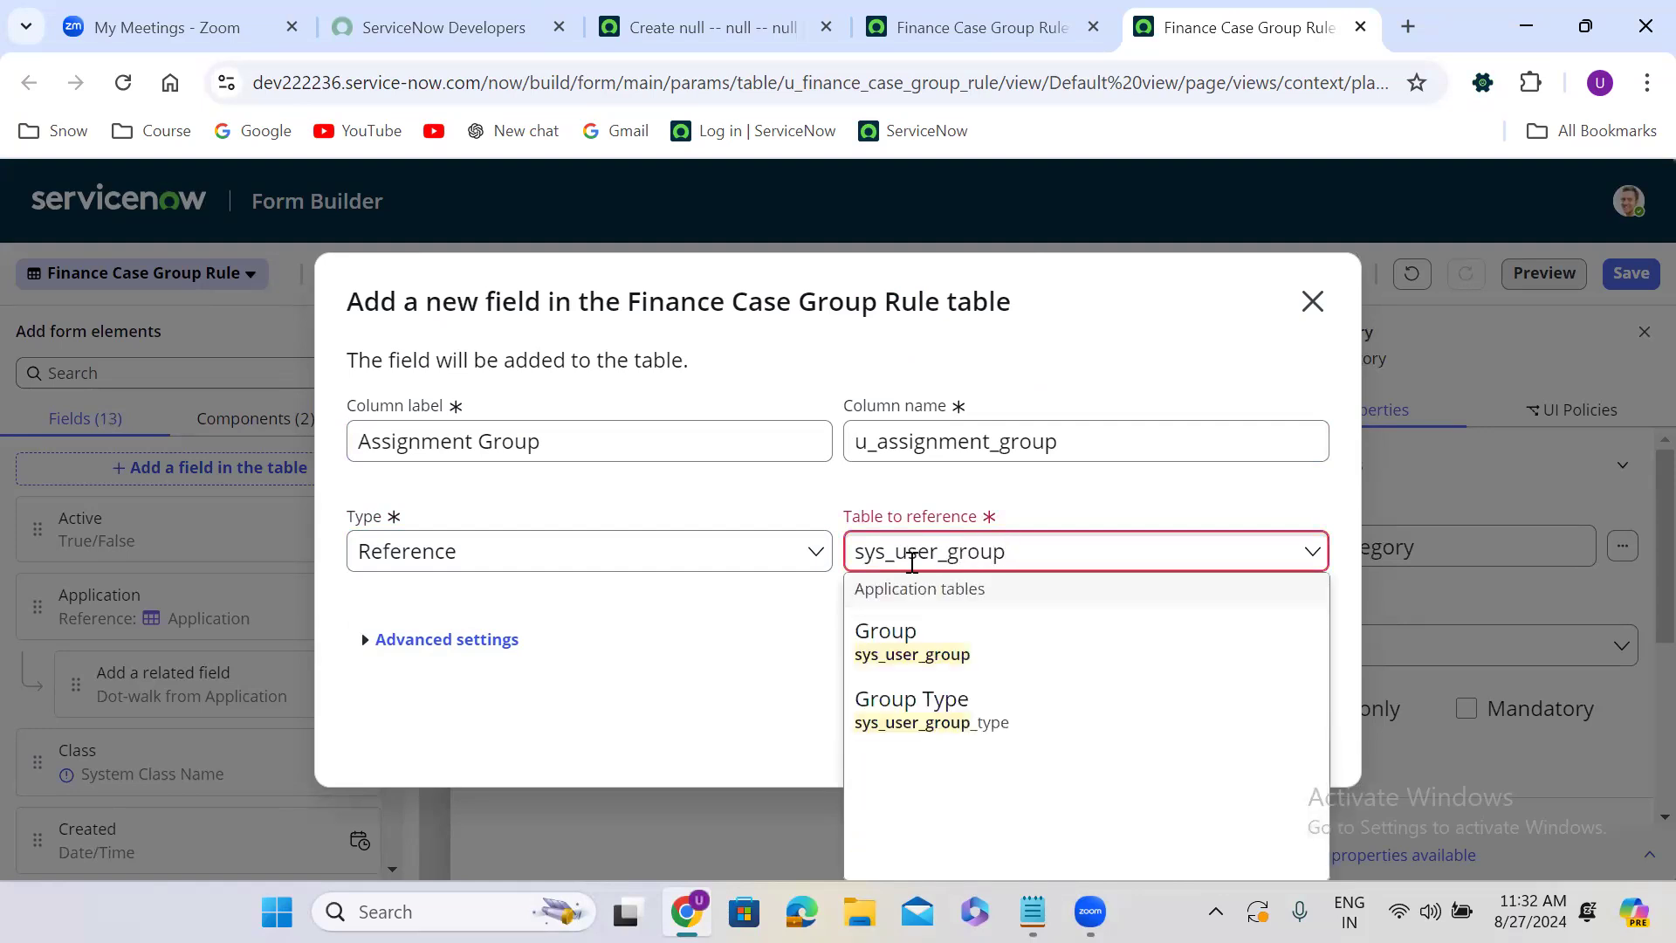
pyautogui.click(1019, 663)
pyautogui.click(1288, 735)
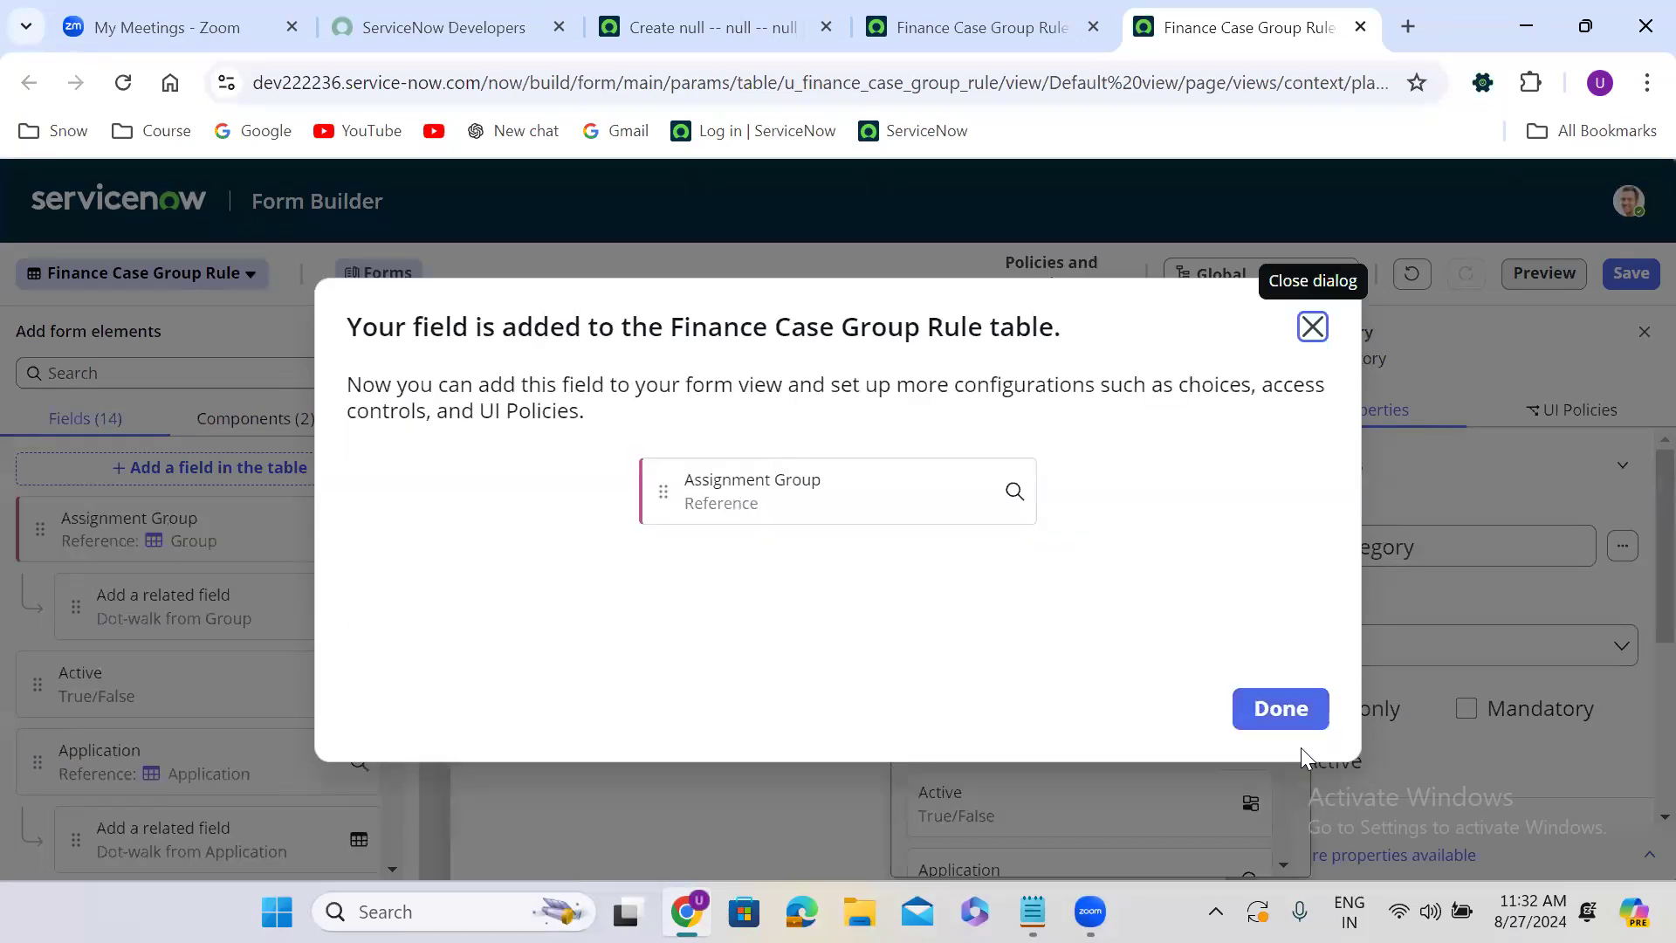
pyautogui.click(1281, 709)
pyautogui.click(1631, 273)
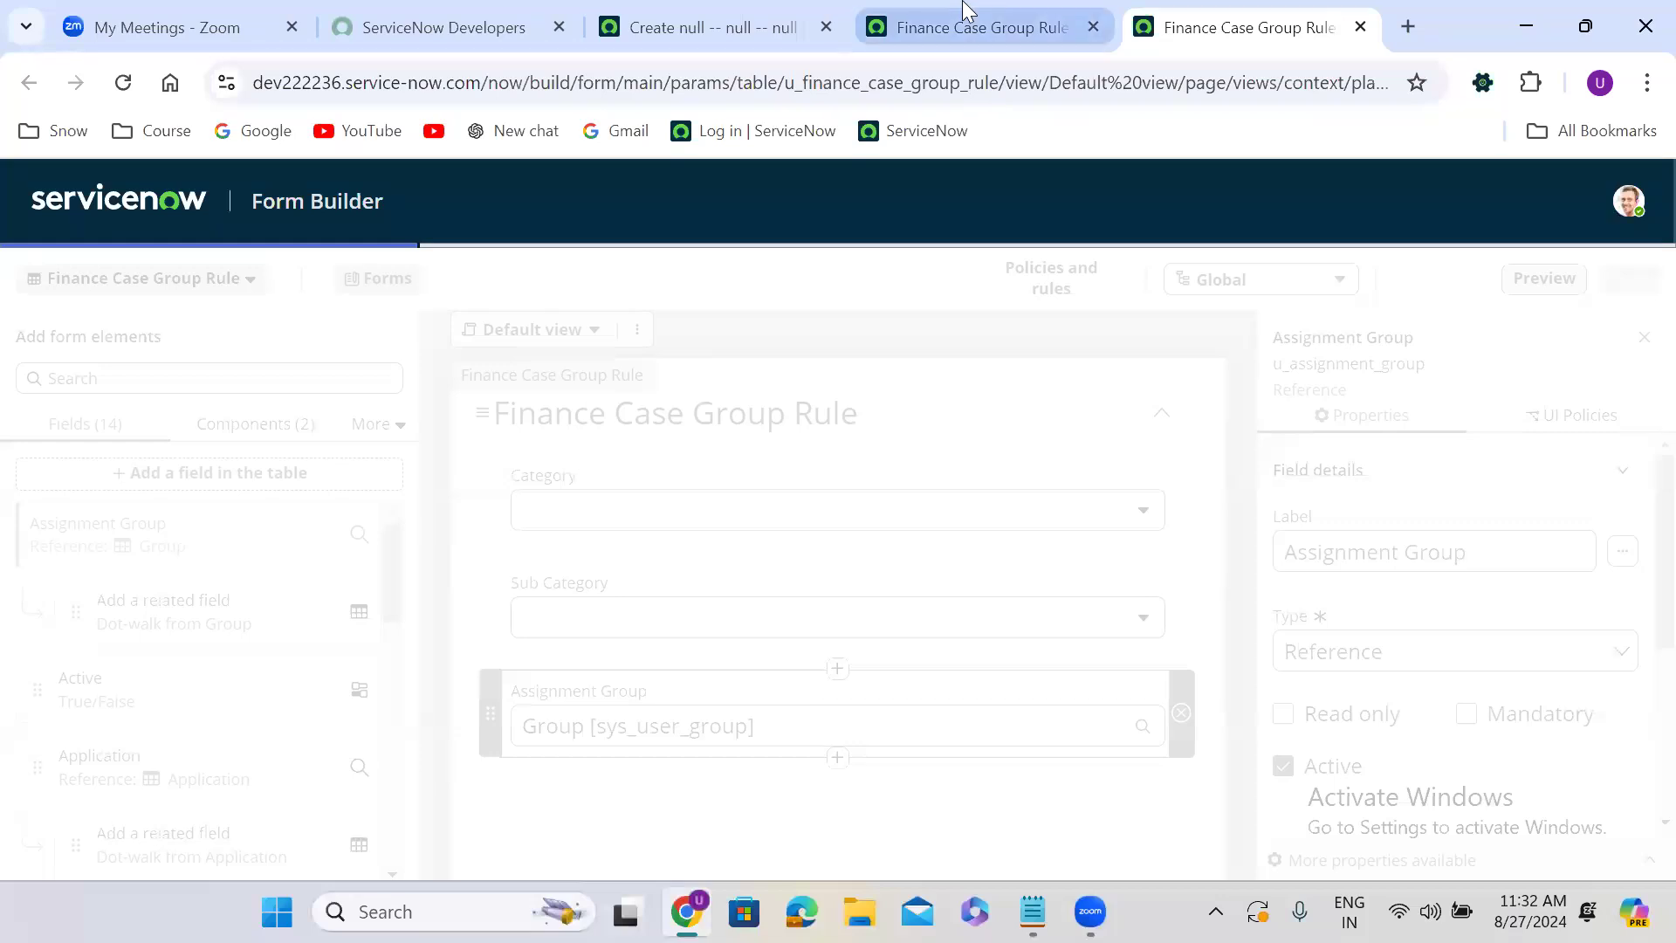
# Reload the Finance Case Group Rule table record and open the Category and Sub Category dictionary entries in new tabs.
pyautogui.click(966, 19)
pyautogui.click(123, 82)
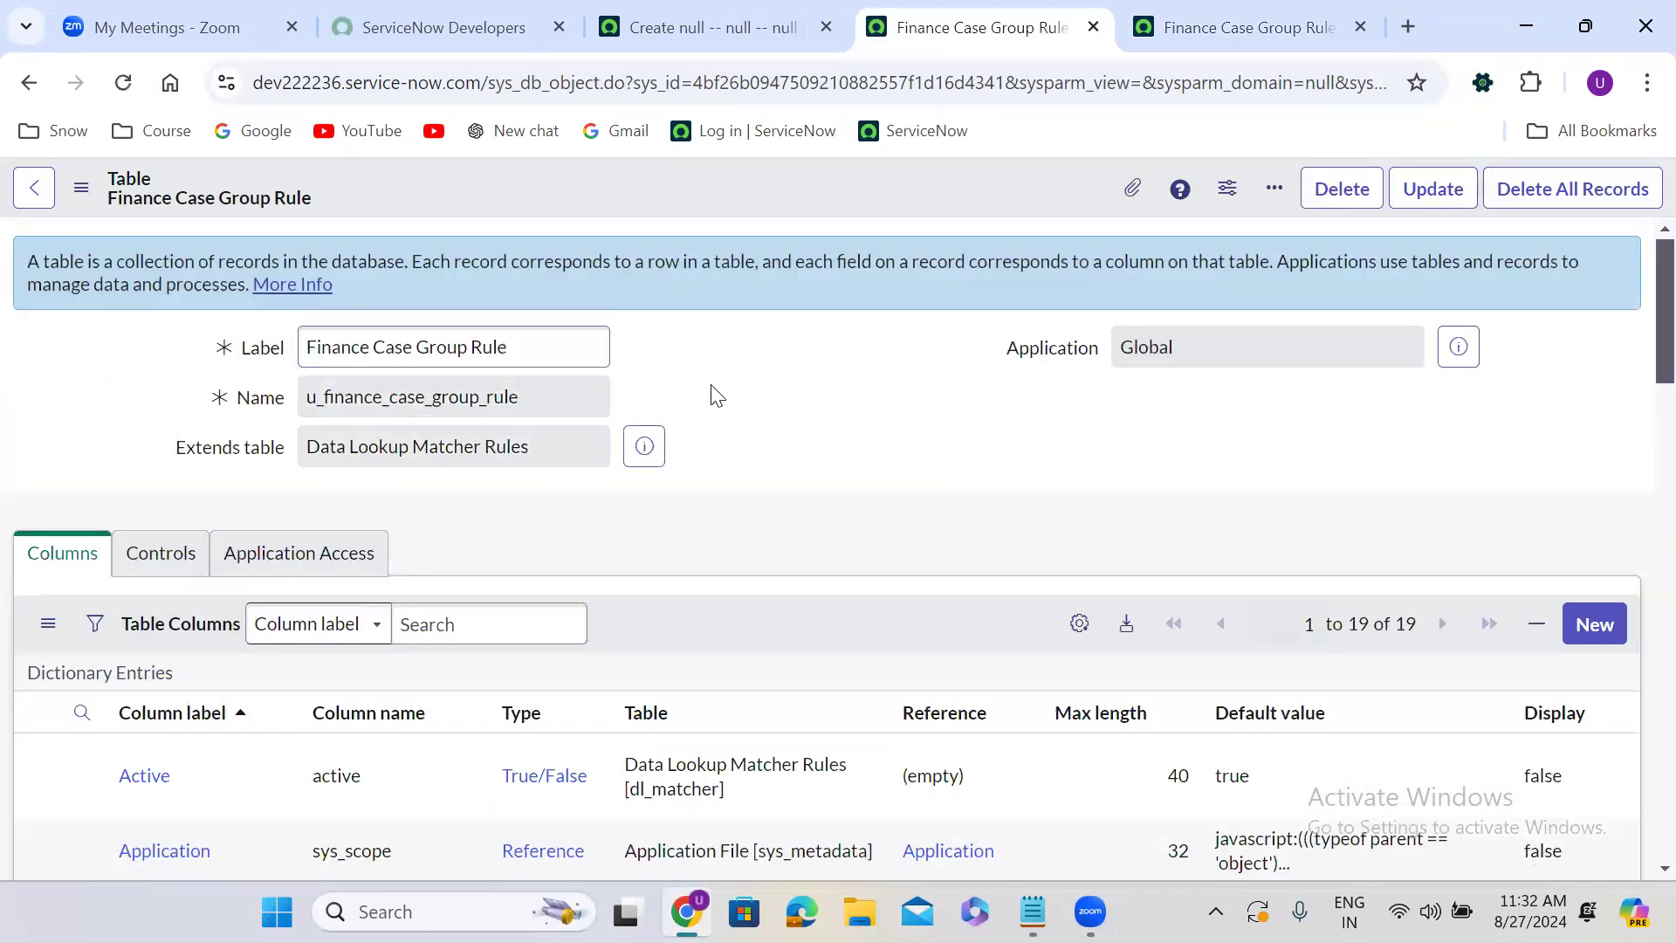
pyautogui.scroll(-7, 716, 395)
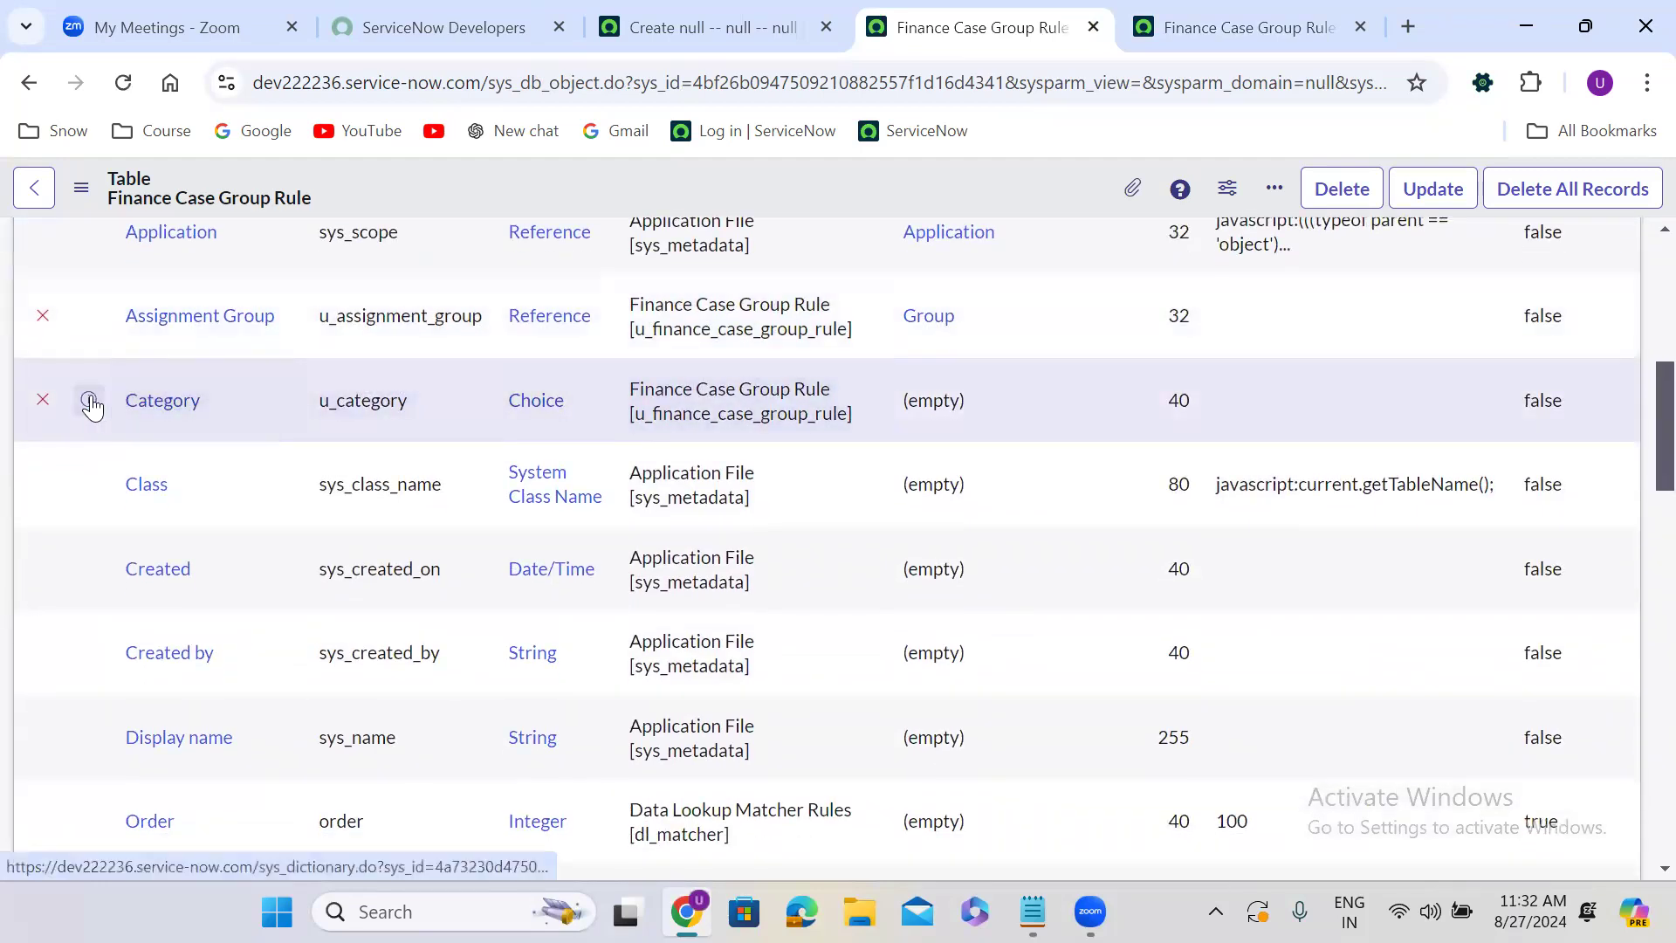
pyautogui.rightClick(140, 402)
pyautogui.click(174, 426)
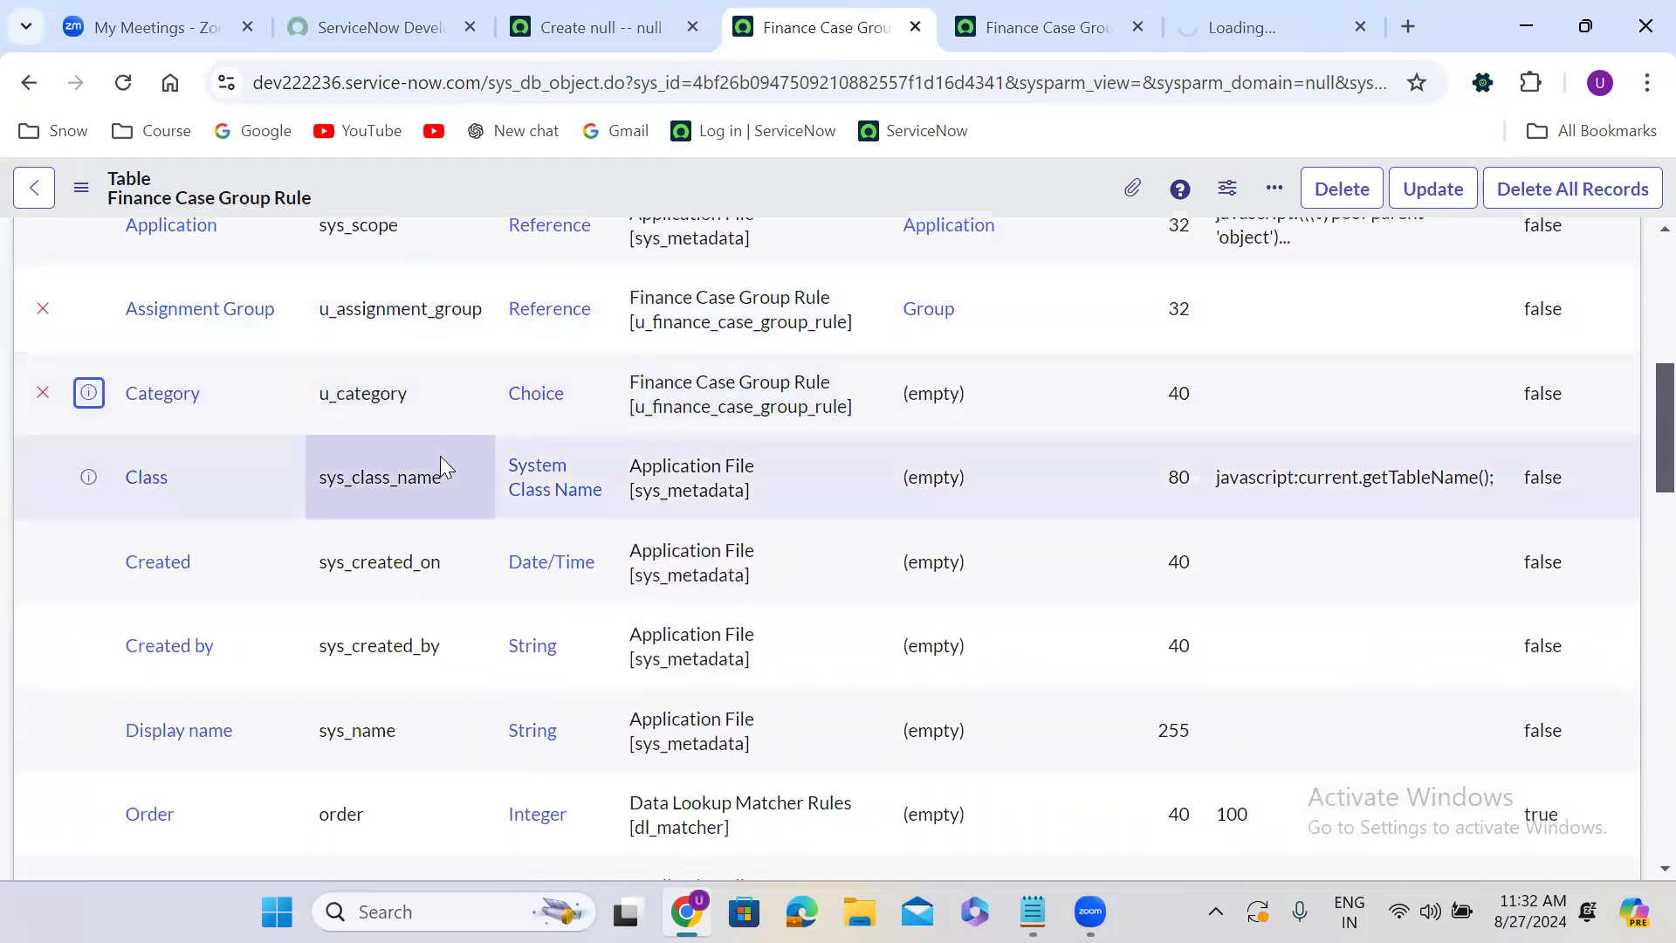
pyautogui.scroll(-8, 440, 455)
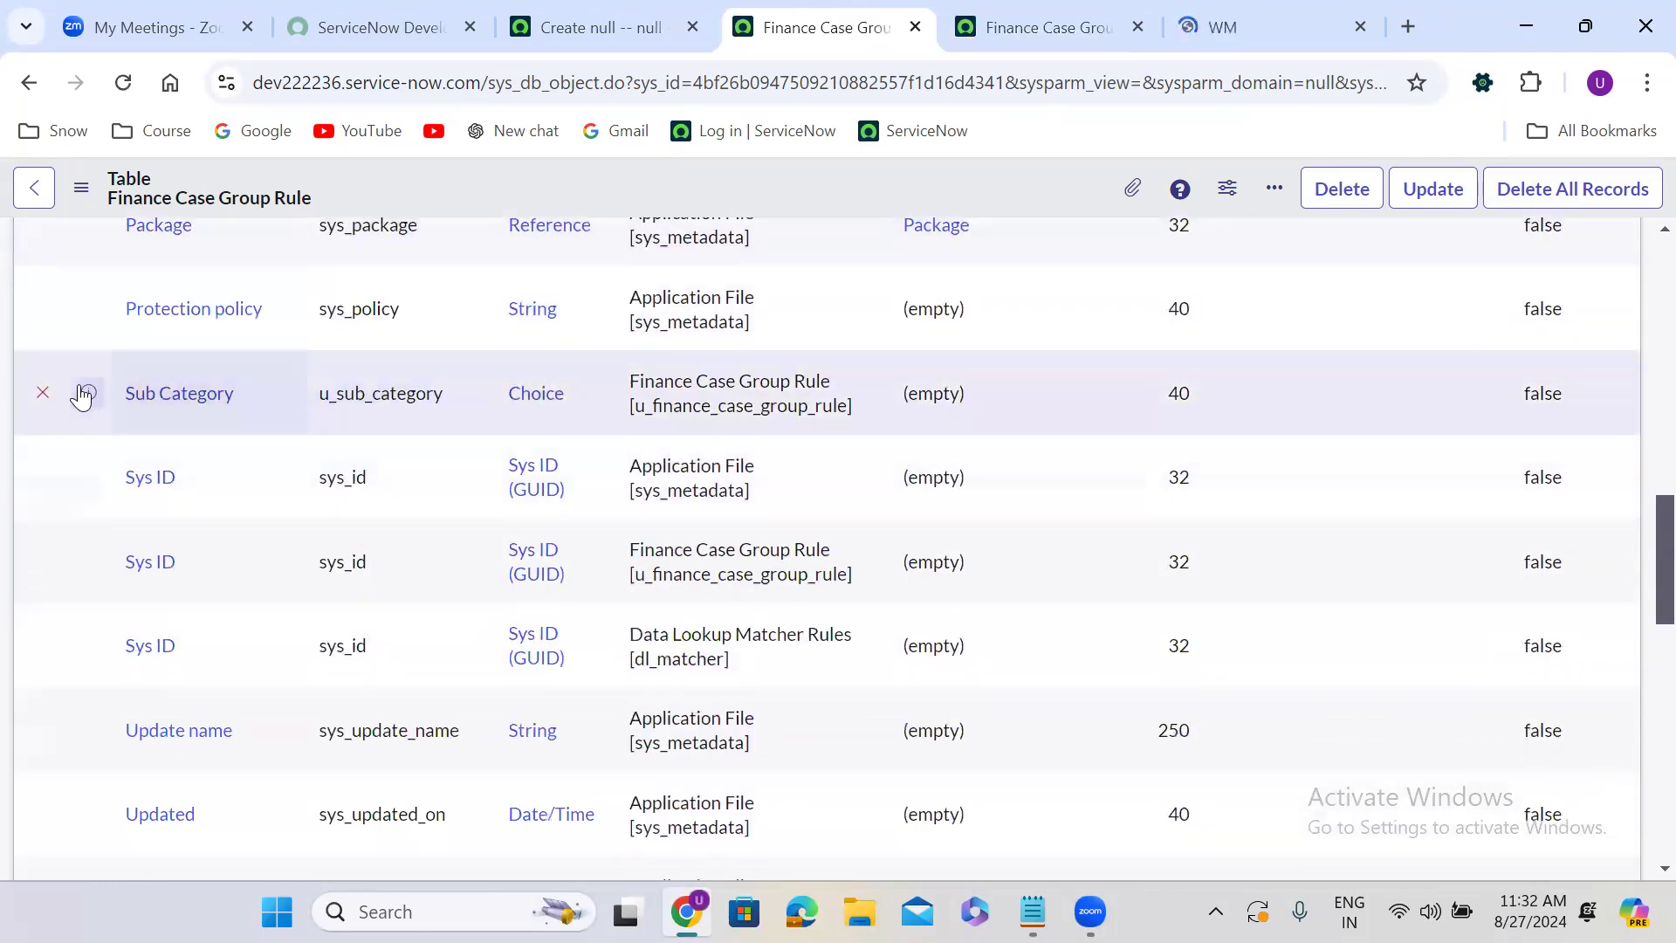
pyautogui.rightClick(87, 391)
pyautogui.click(188, 418)
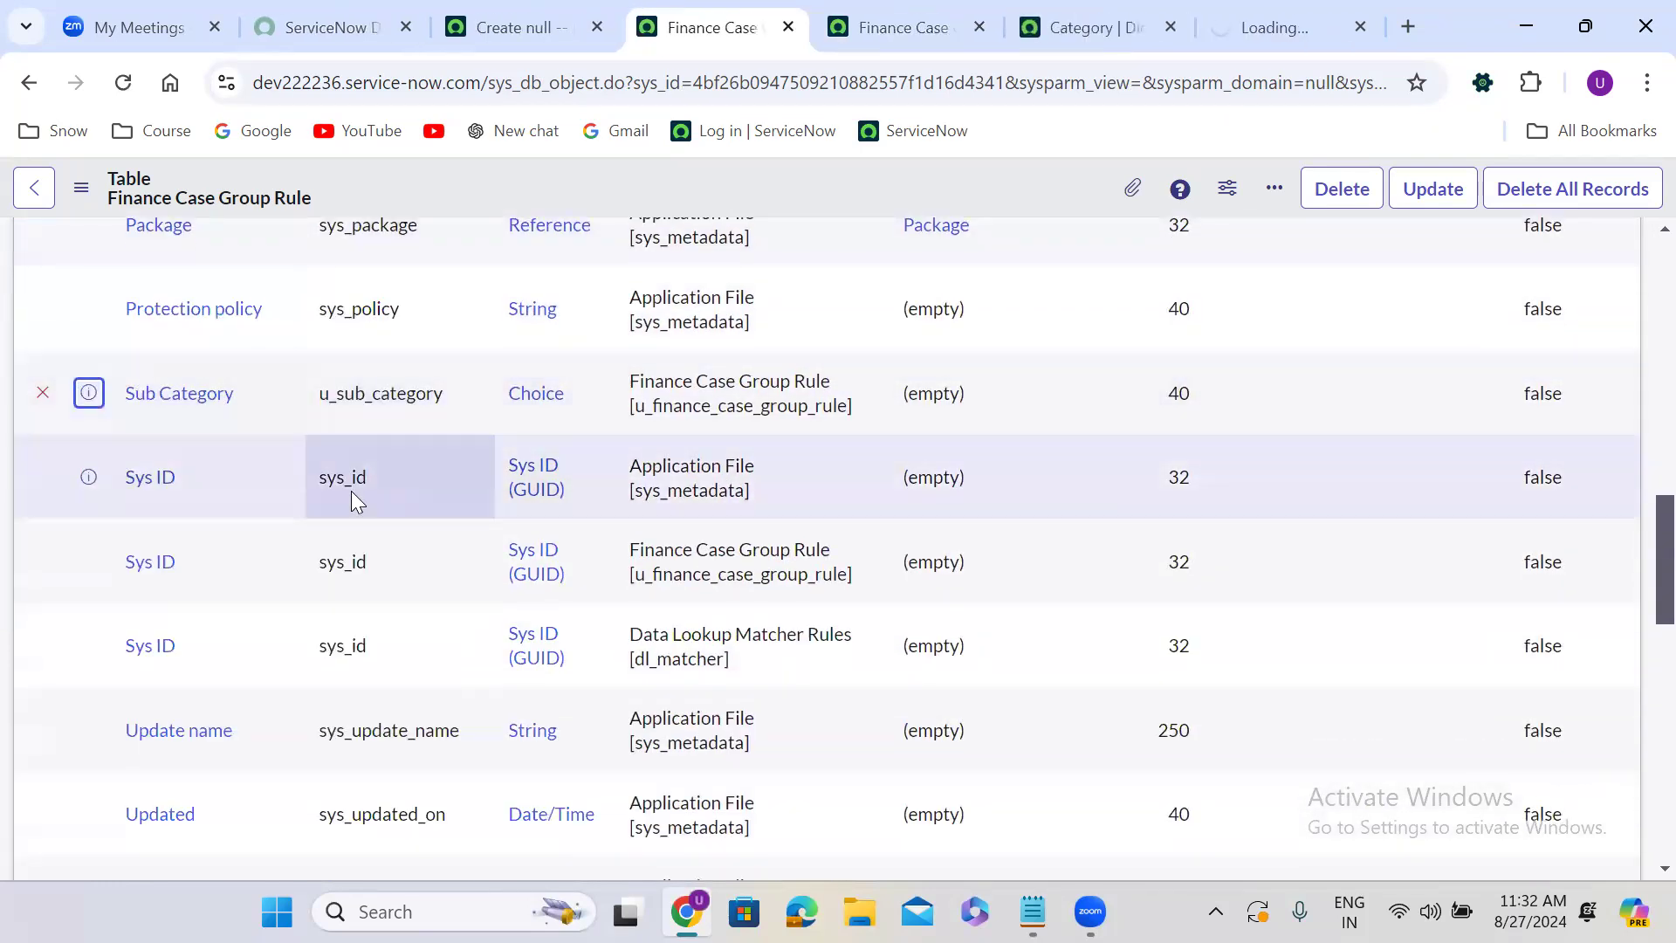
# Switch the Category and Sub Category dictionary entries to Advanced view.
pyautogui.scroll(-5, 351, 491)
pyautogui.click(1087, 27)
pyautogui.scroll(-7, 743, 531)
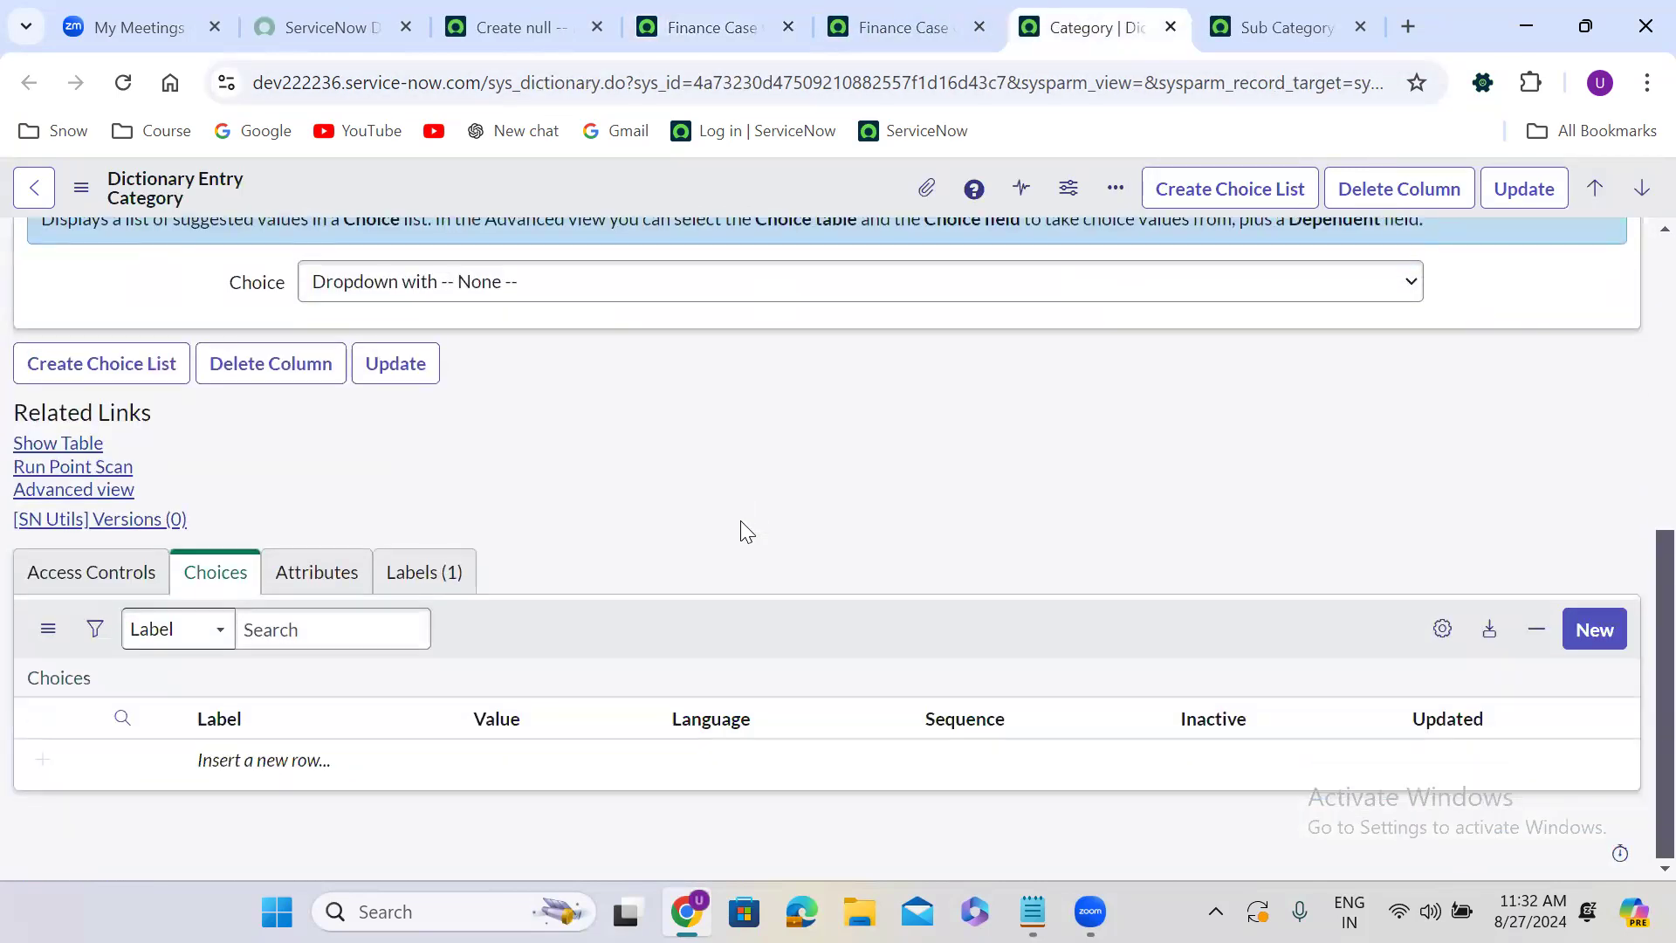
pyautogui.click(70, 490)
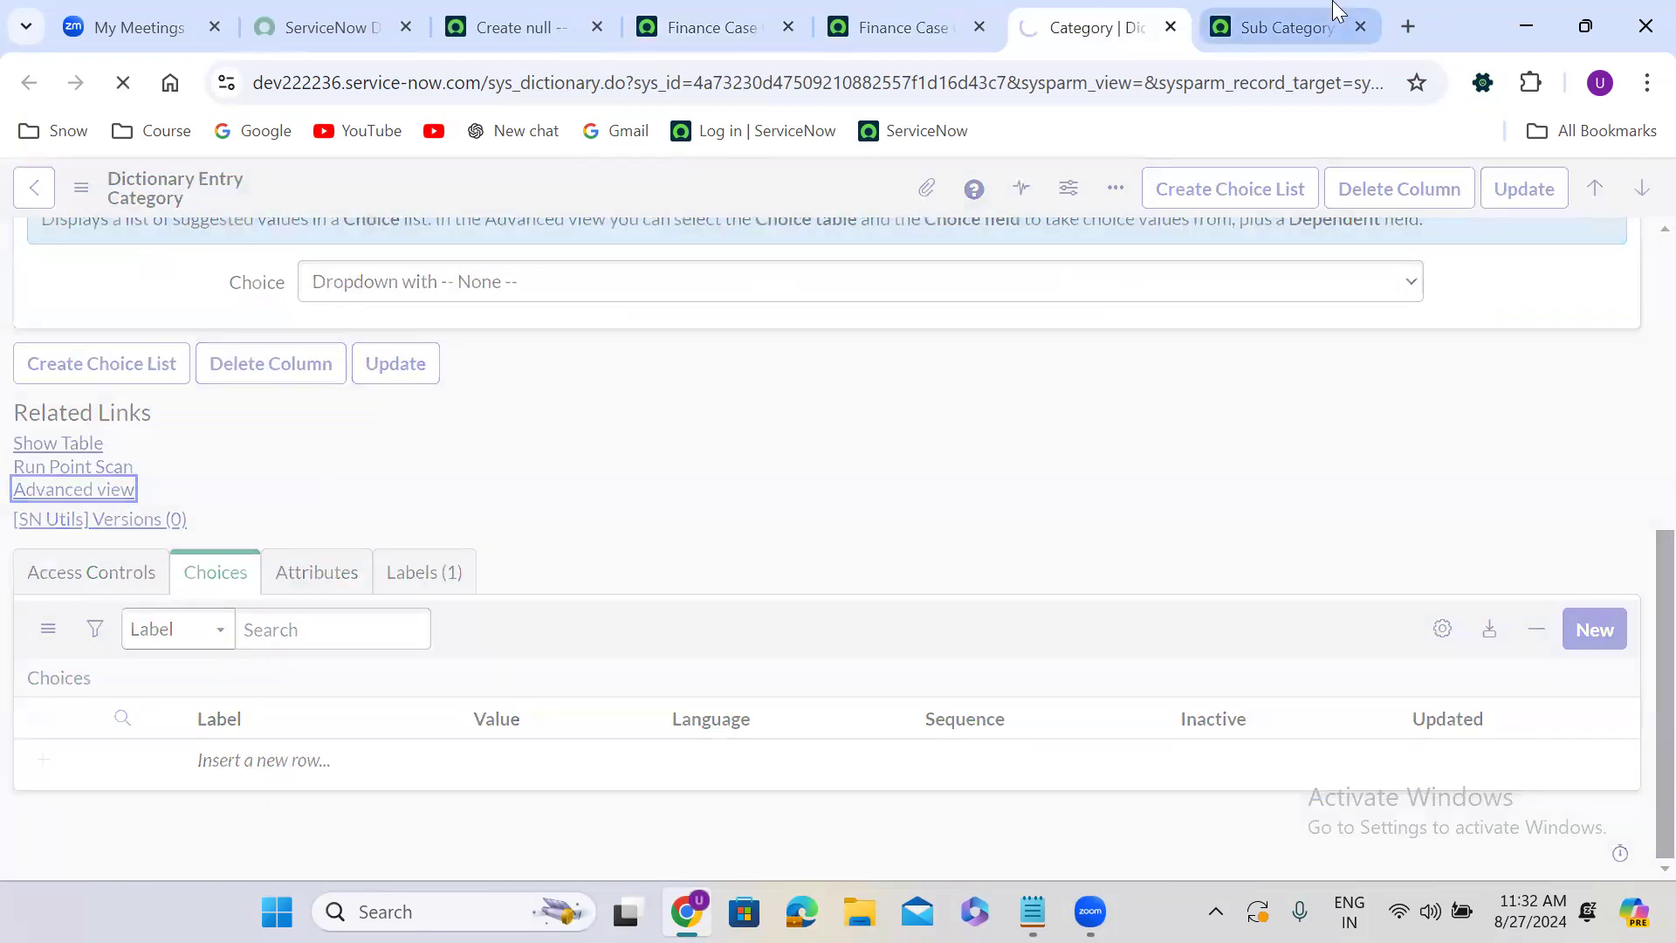
pyautogui.click(1283, 28)
pyautogui.scroll(-7, 712, 532)
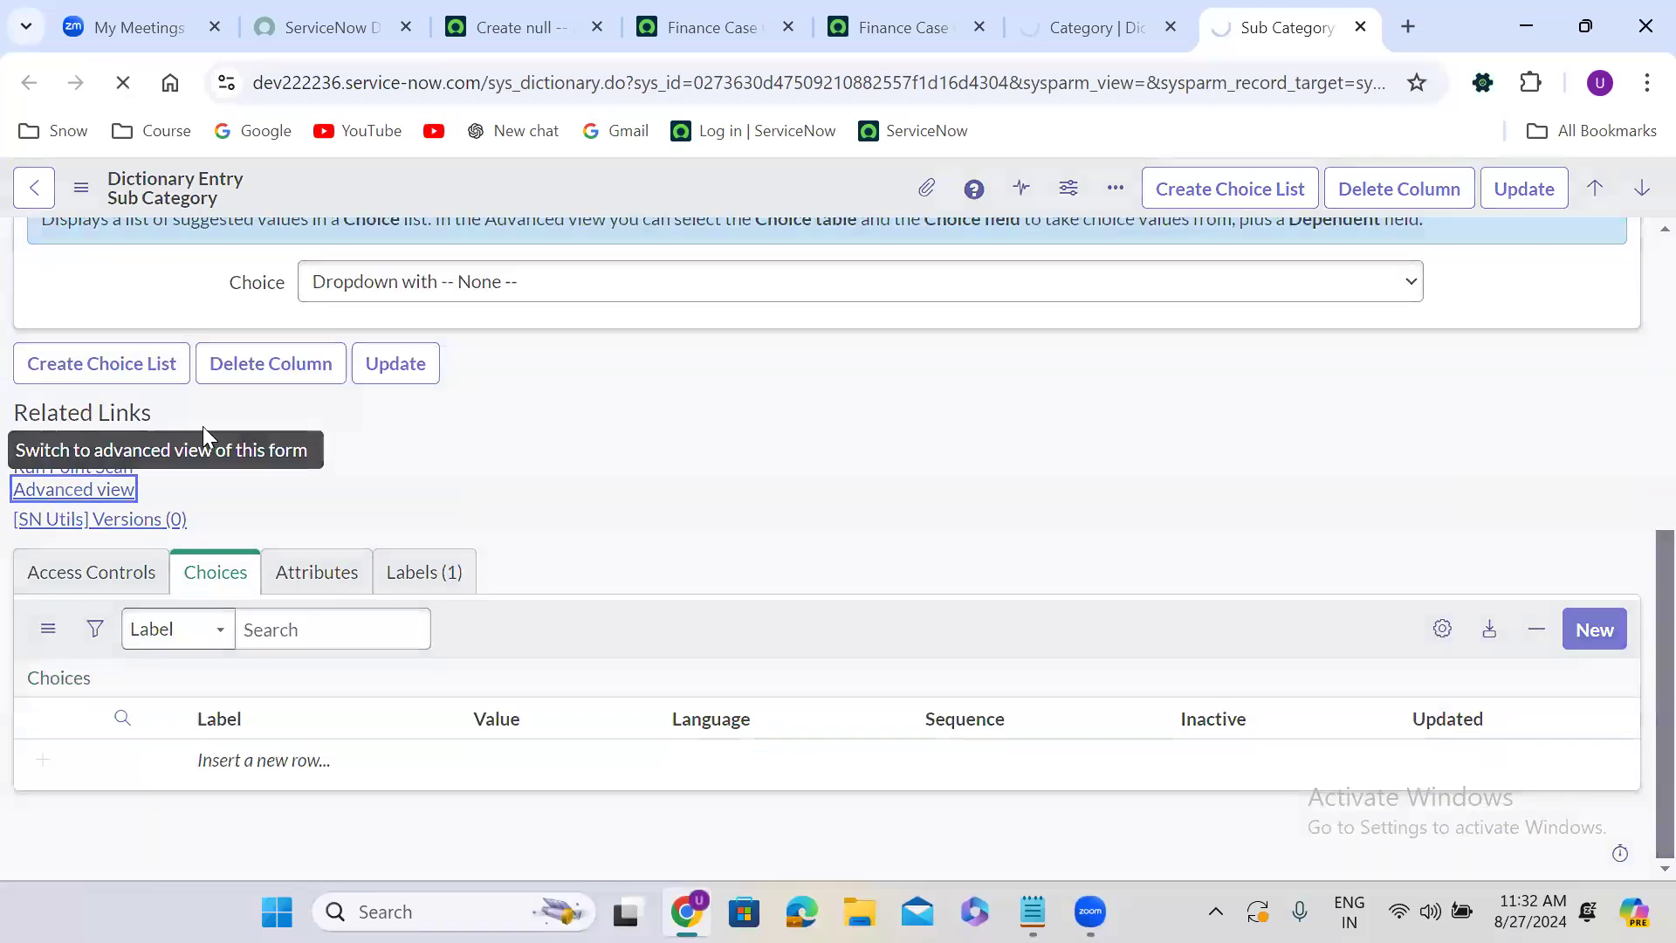
pyautogui.click(62, 493)
pyautogui.click(1065, 10)
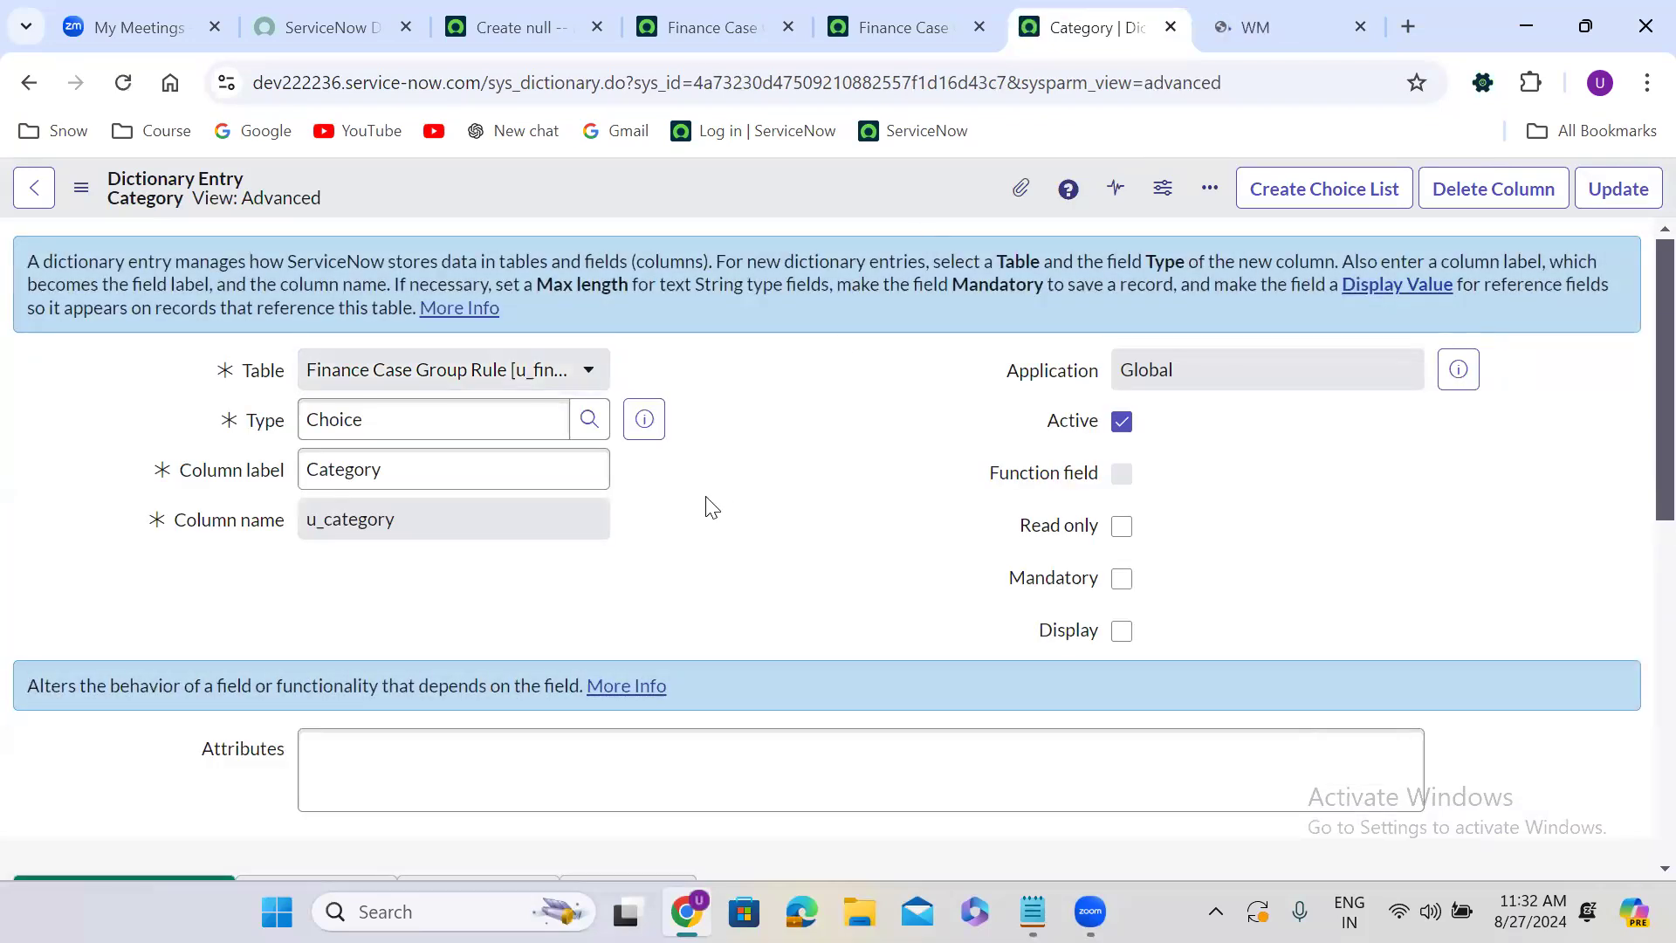
# Set the Category field's choice table to Finance Case [u_finance_case] and its choice field to Category, then save the entry.
pyautogui.scroll(-8, 712, 506)
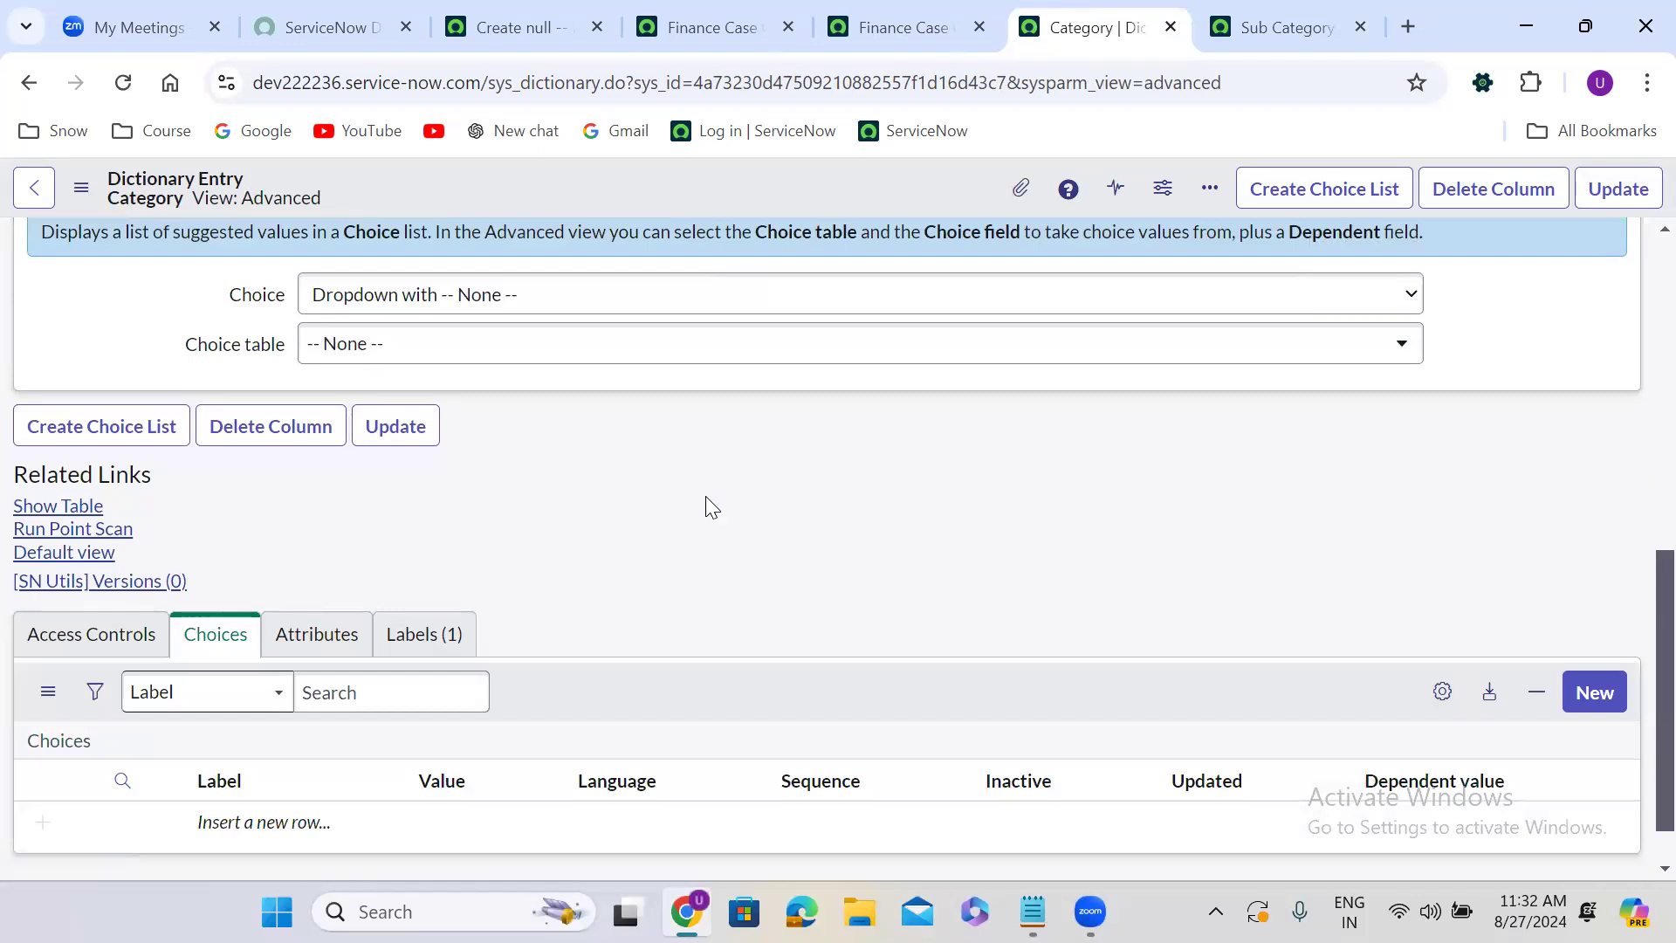
pyautogui.click(415, 358)
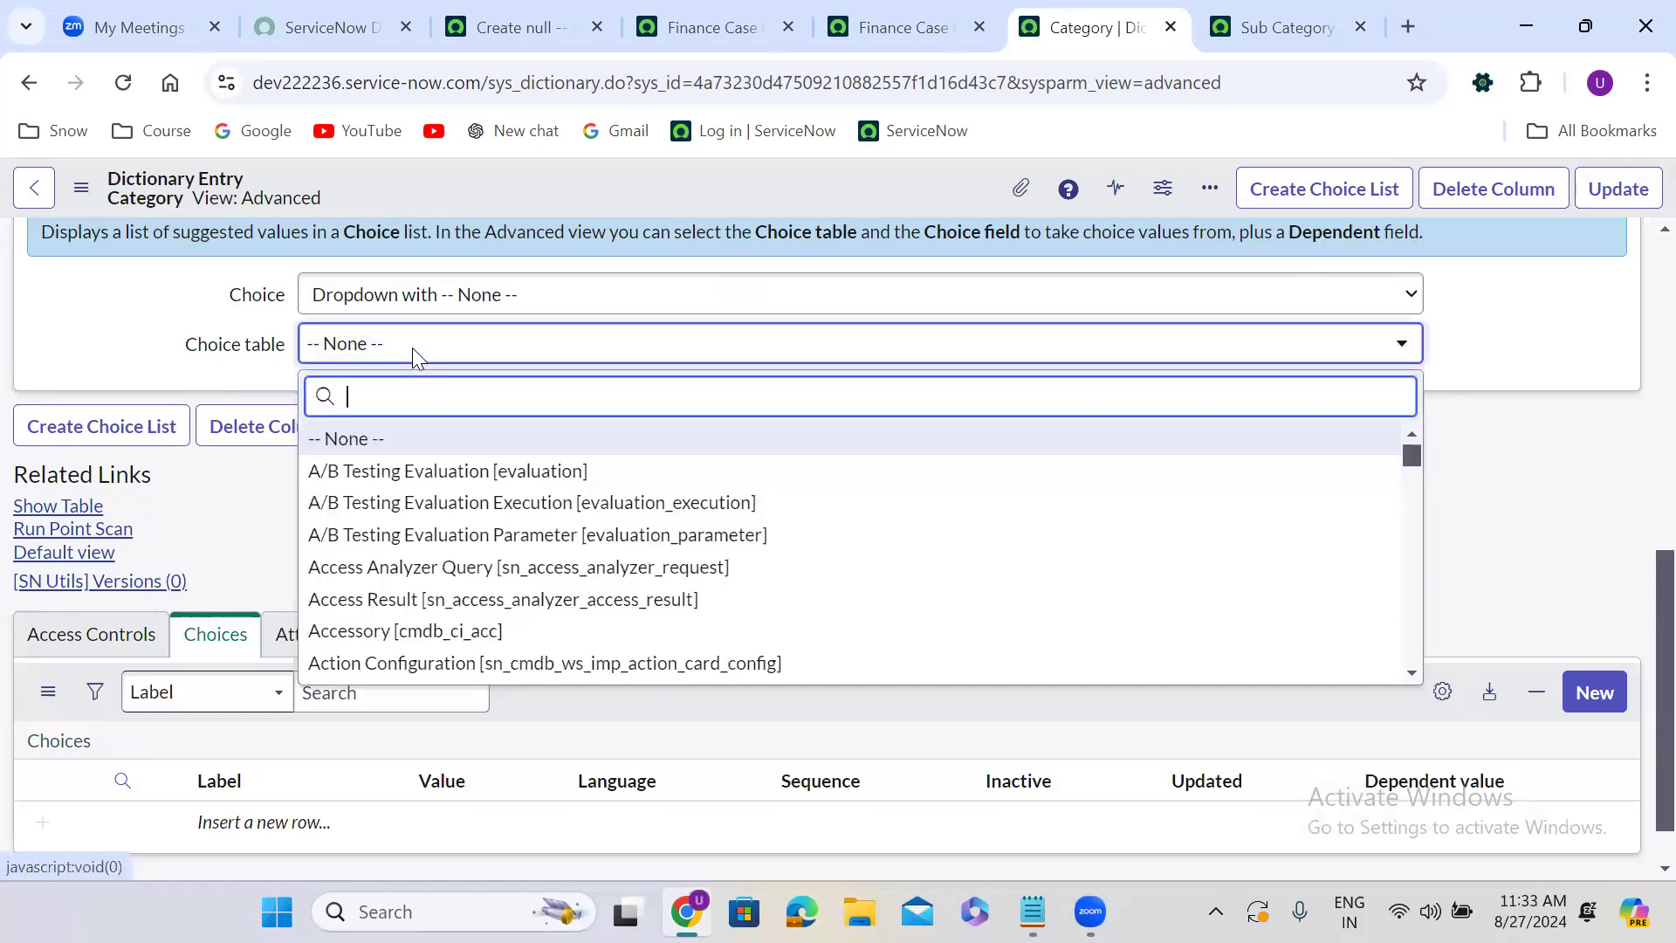
pyautogui.write('fina')
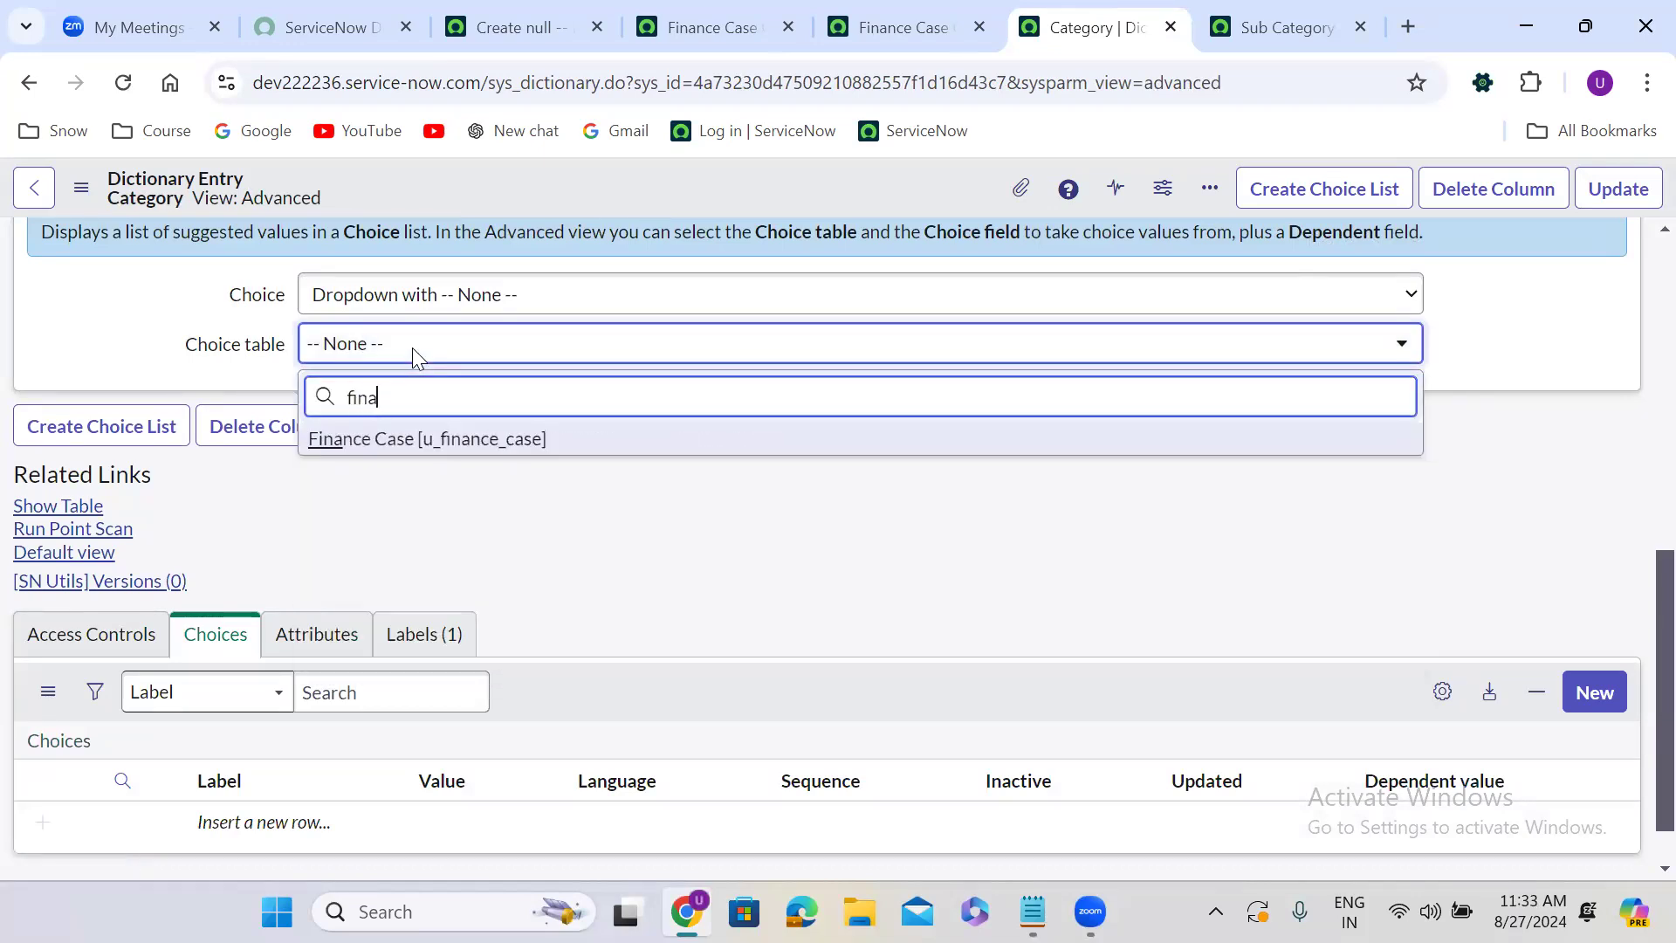
pyautogui.click(489, 441)
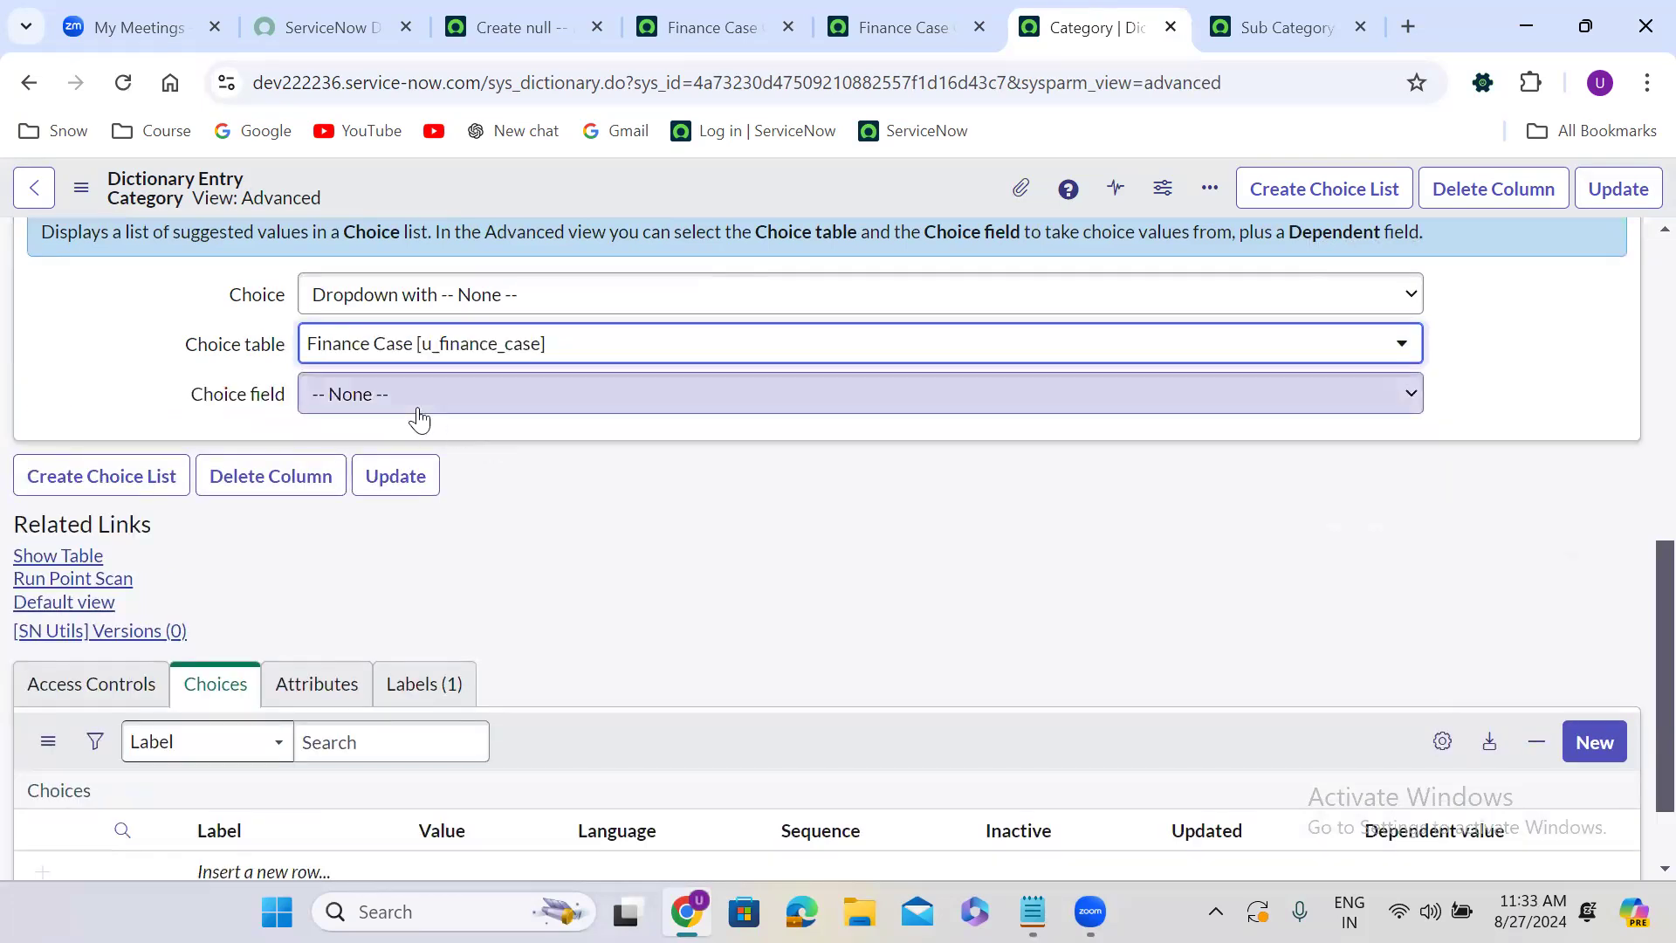
pyautogui.click(419, 397)
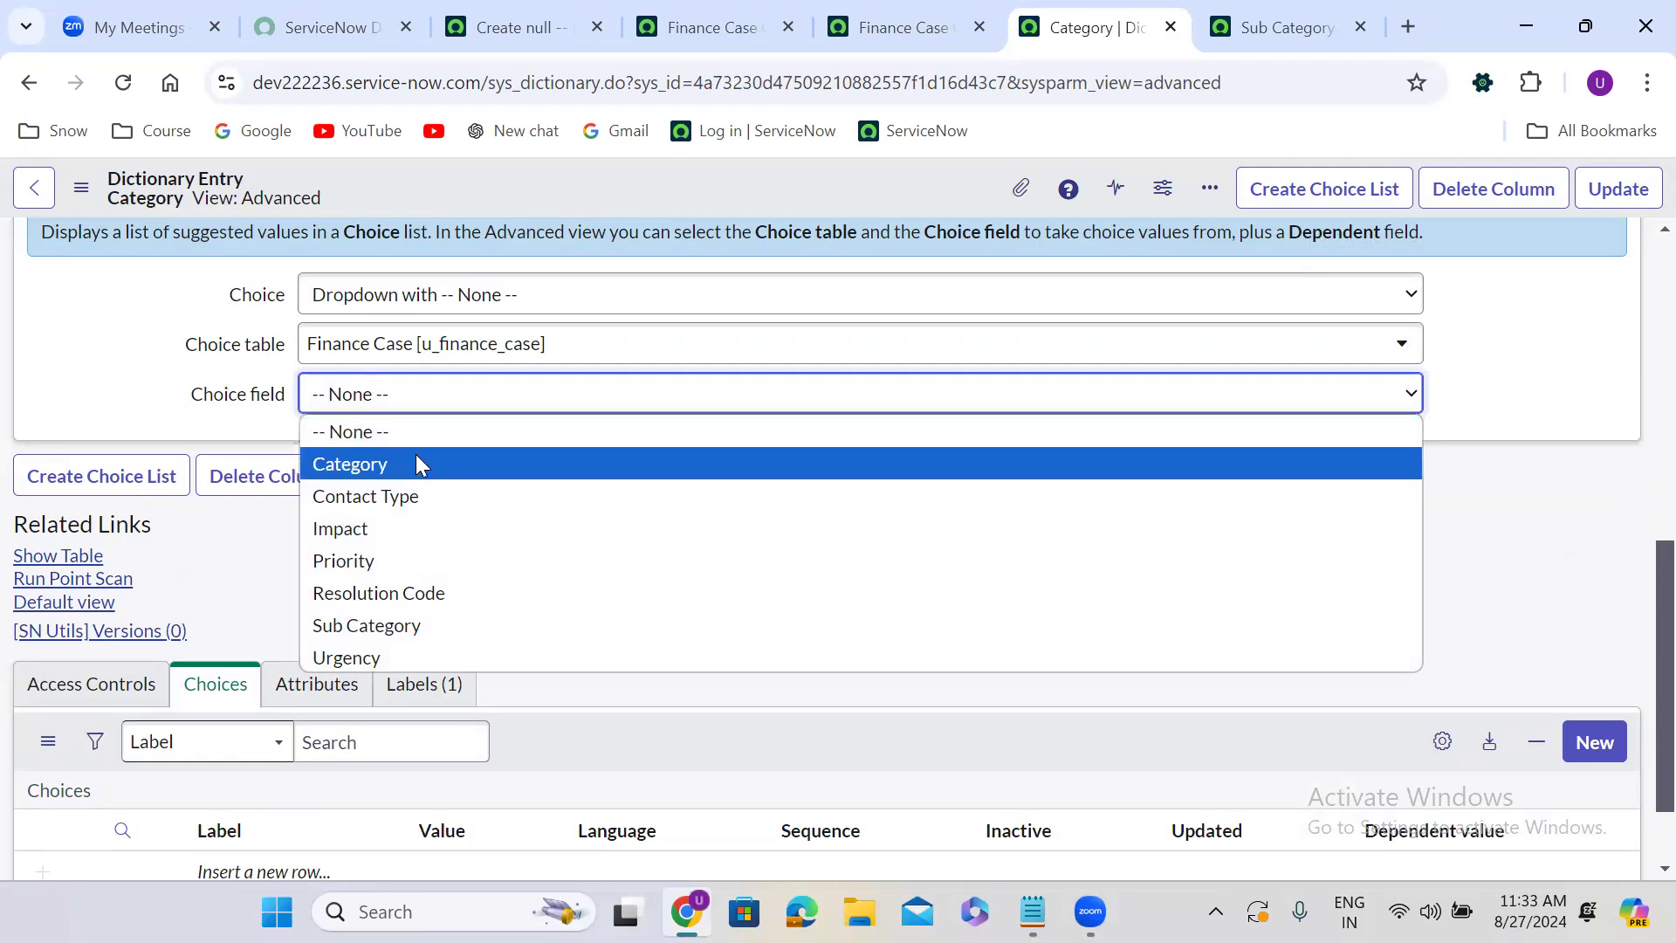
pyautogui.click(417, 461)
pyautogui.rightClick(706, 189)
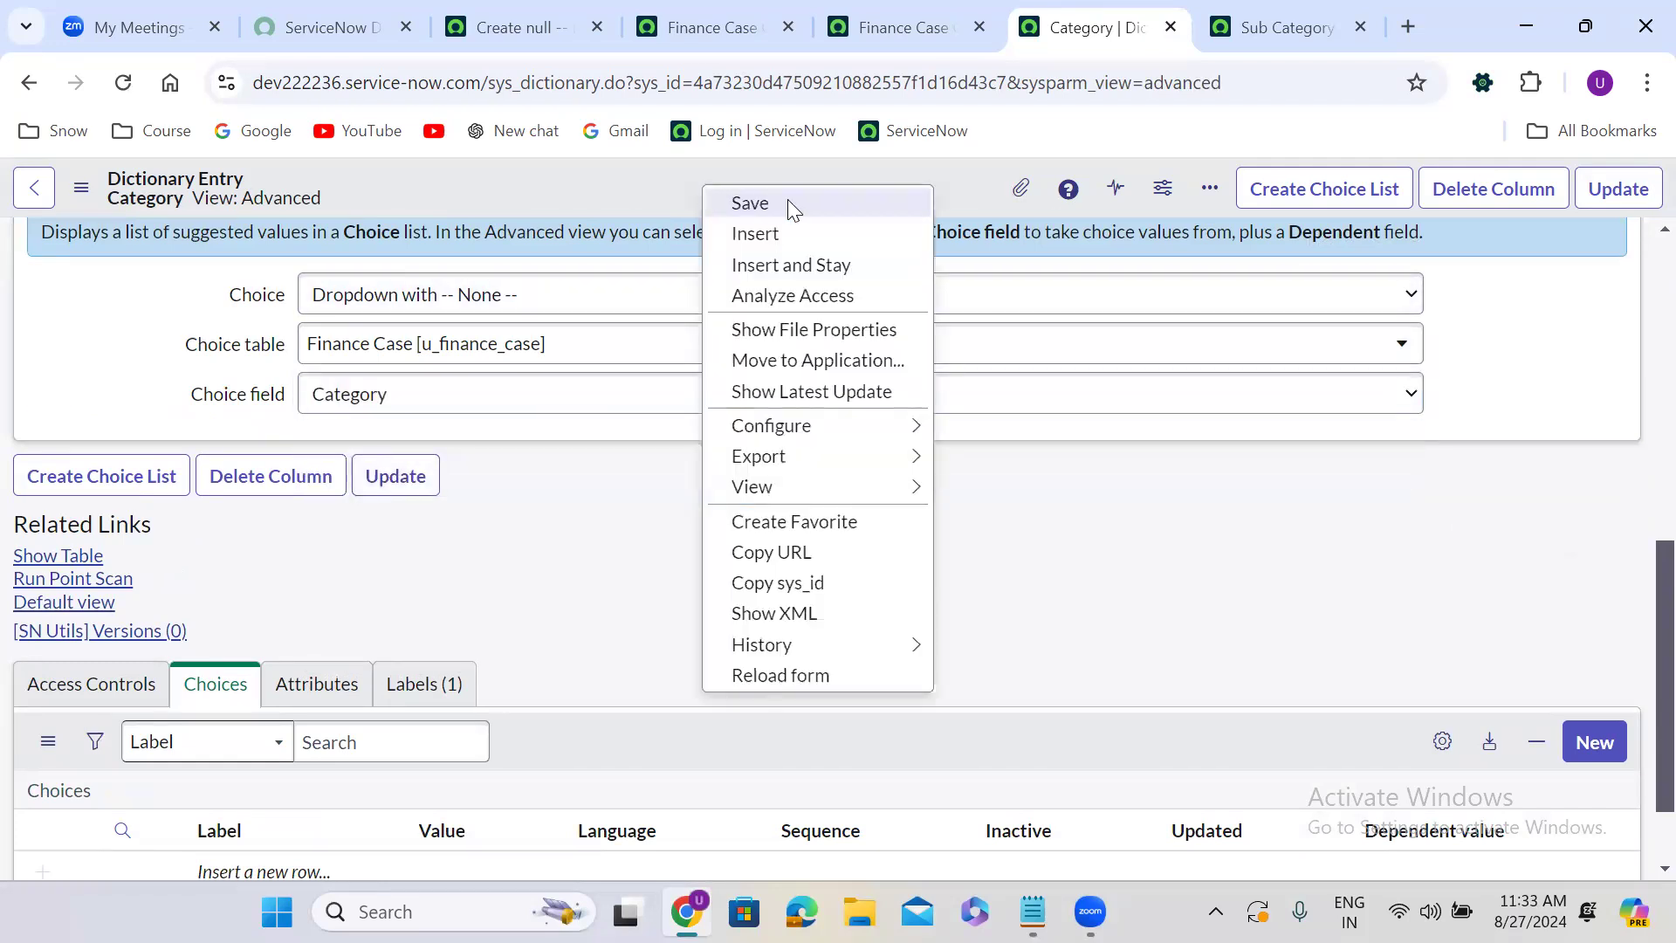
pyautogui.click(791, 199)
pyautogui.click(1254, 12)
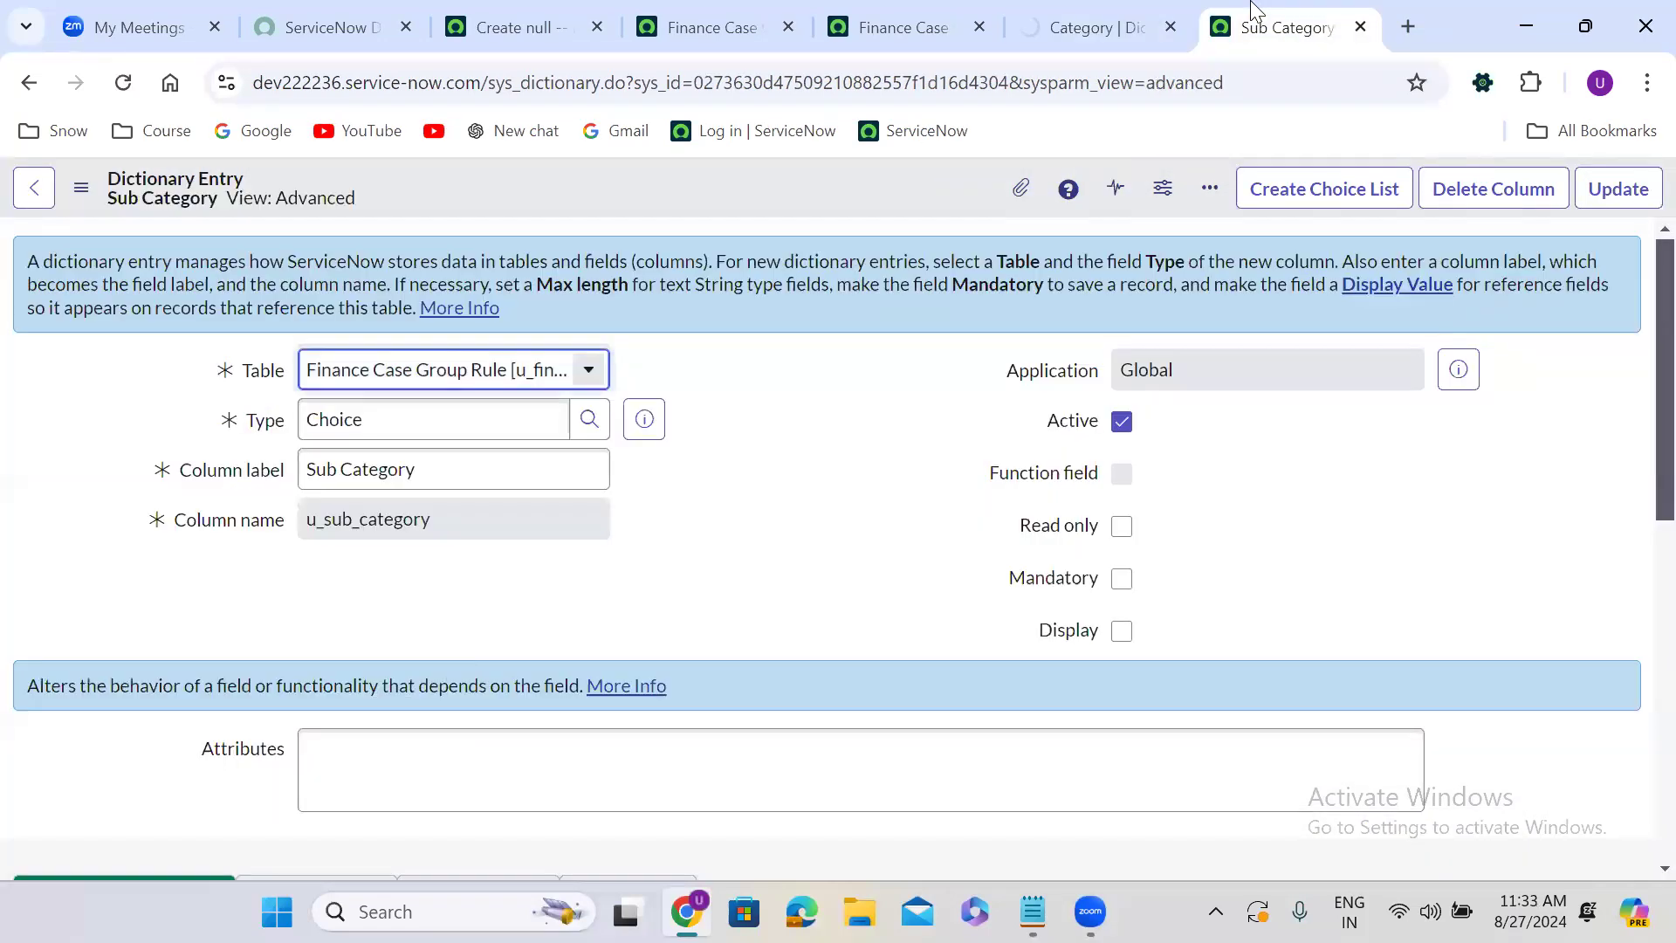
pyautogui.scroll(-6, 683, 568)
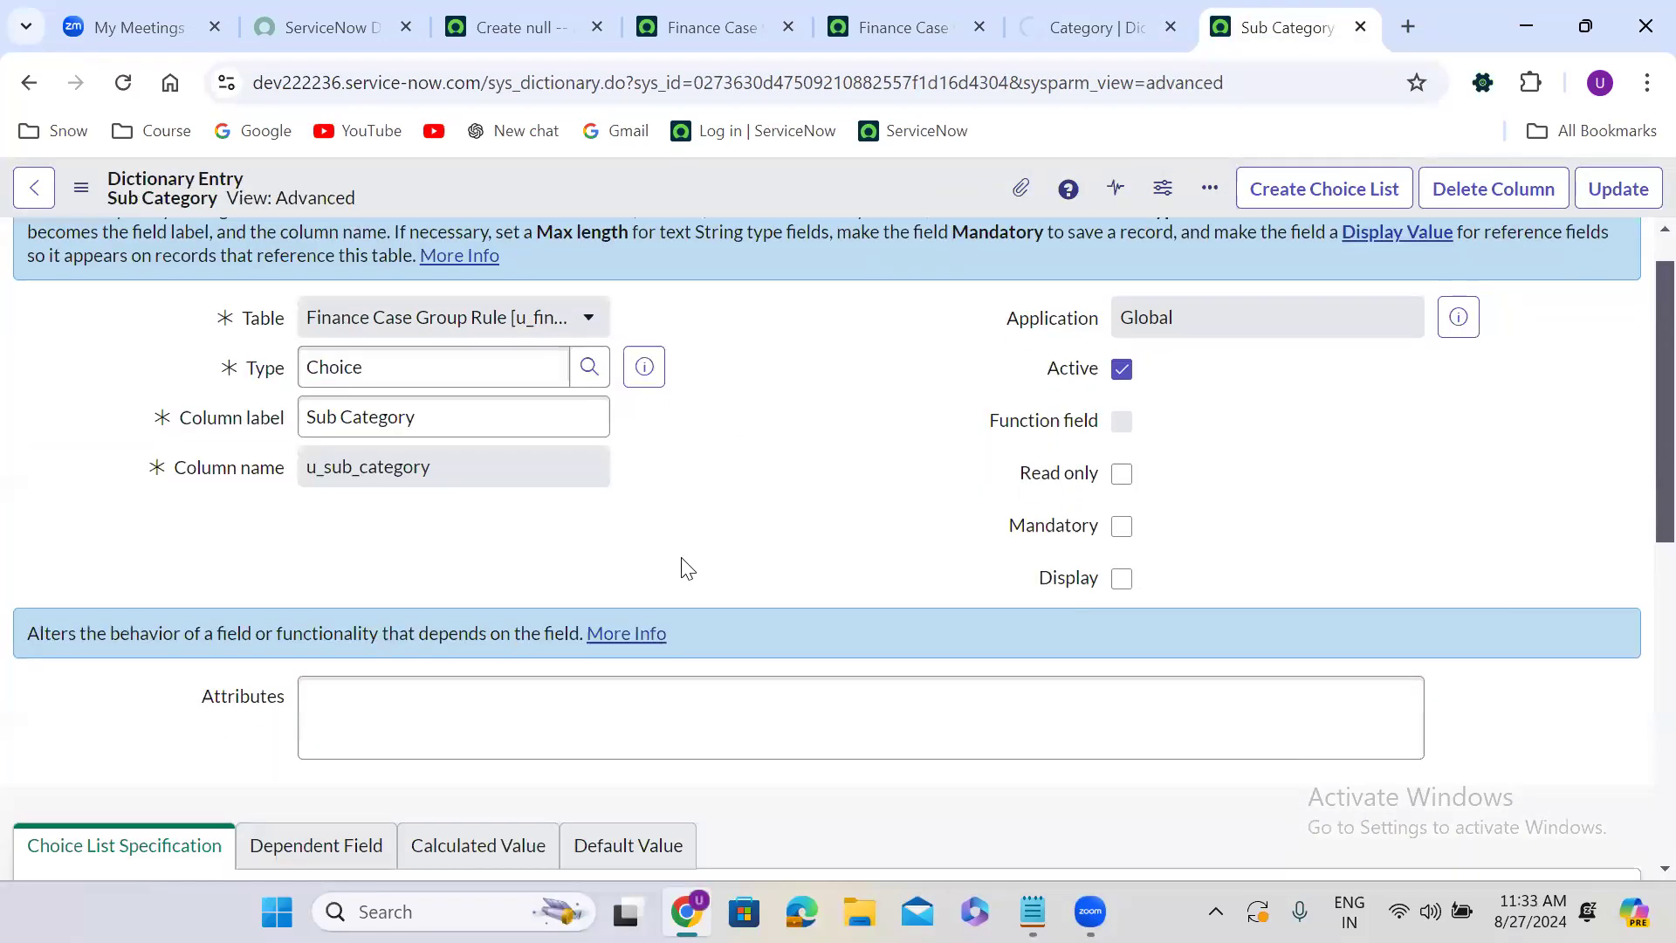
pyautogui.scroll(-2, 83, 656)
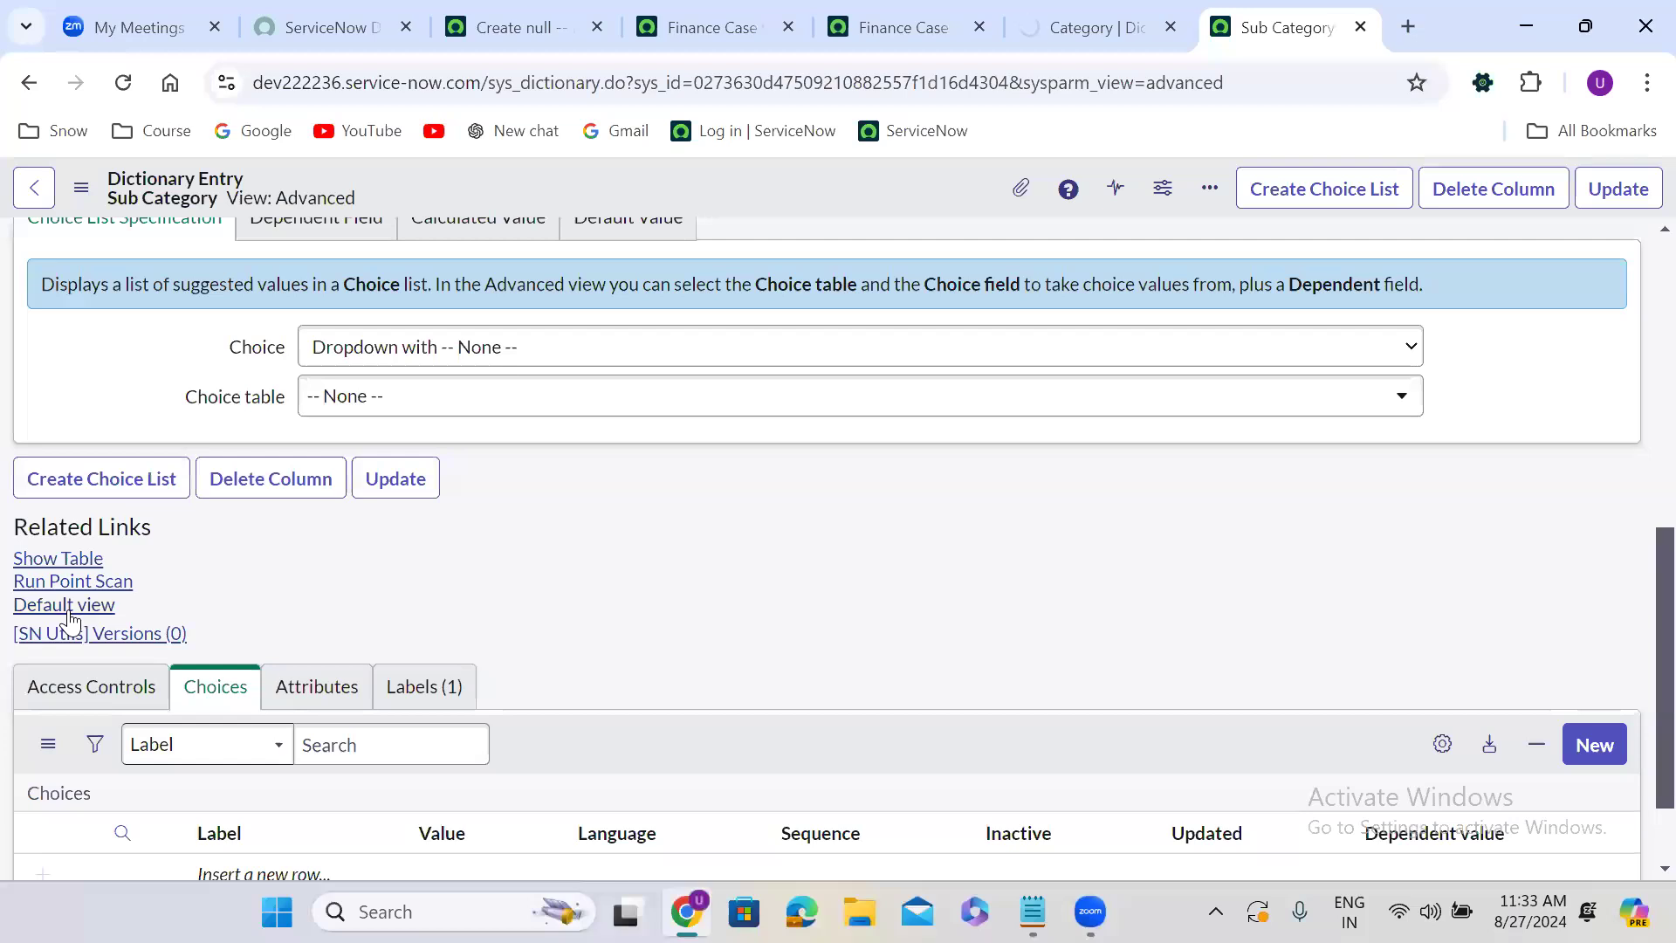
pyautogui.click(81, 606)
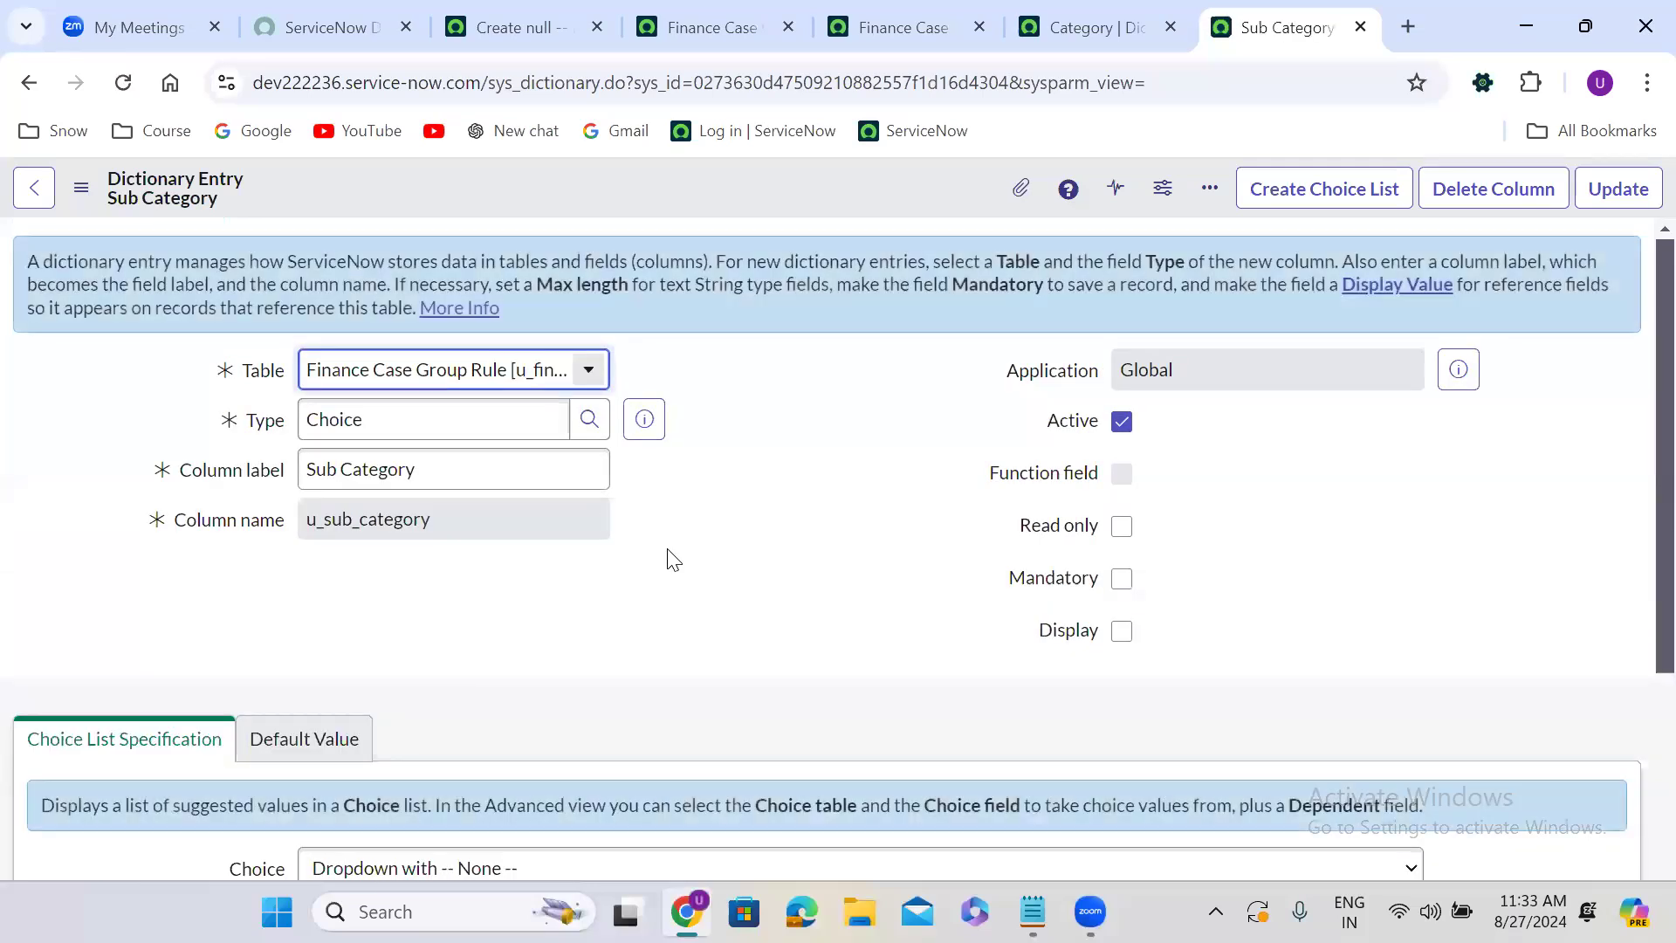
pyautogui.scroll(-7, 672, 559)
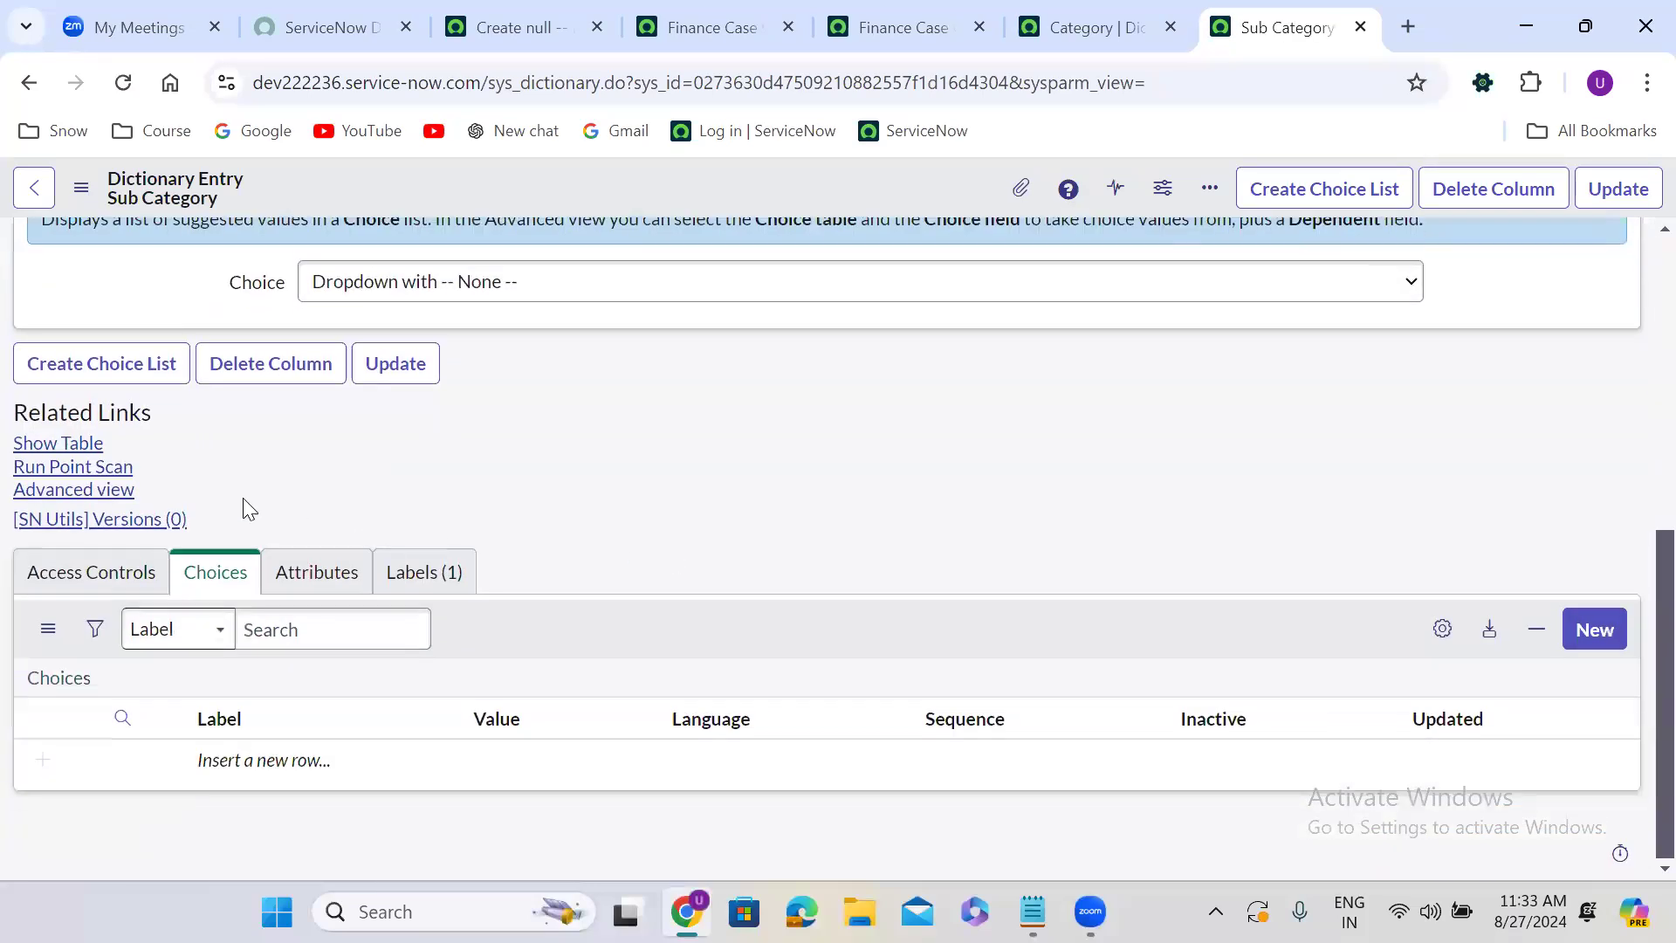
pyautogui.click(123, 495)
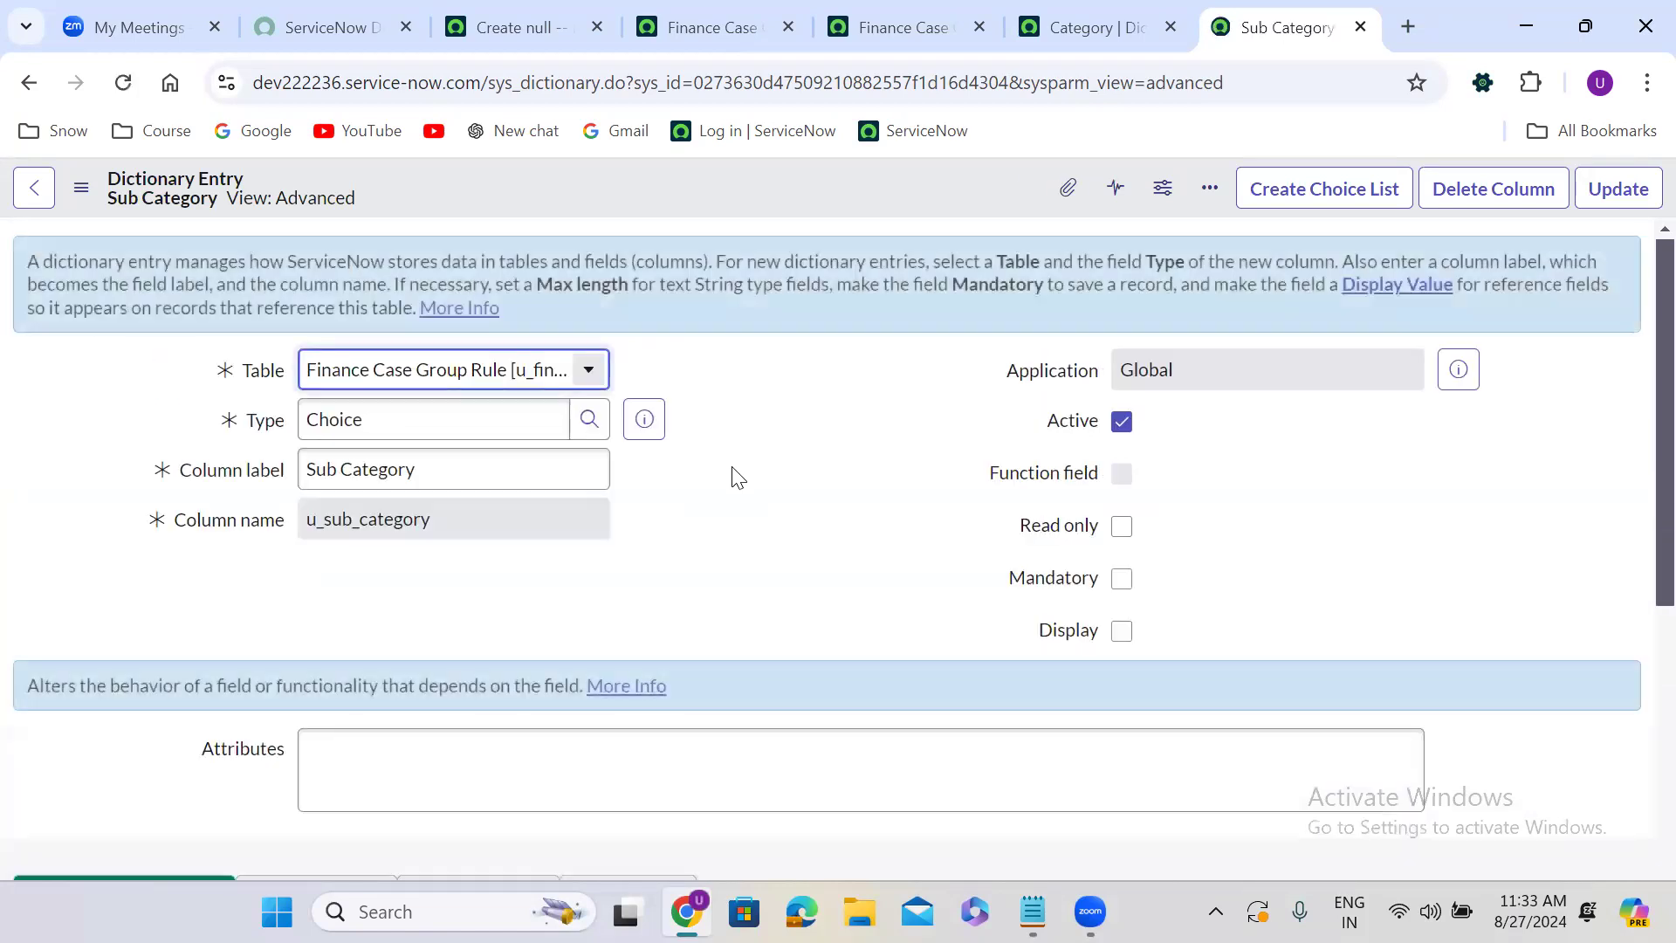
# Set the Sub Category field's choice table to Finance Case [u_finance_case] and its choice field to Sub Category, then save the entry.
pyautogui.scroll(-10, 734, 476)
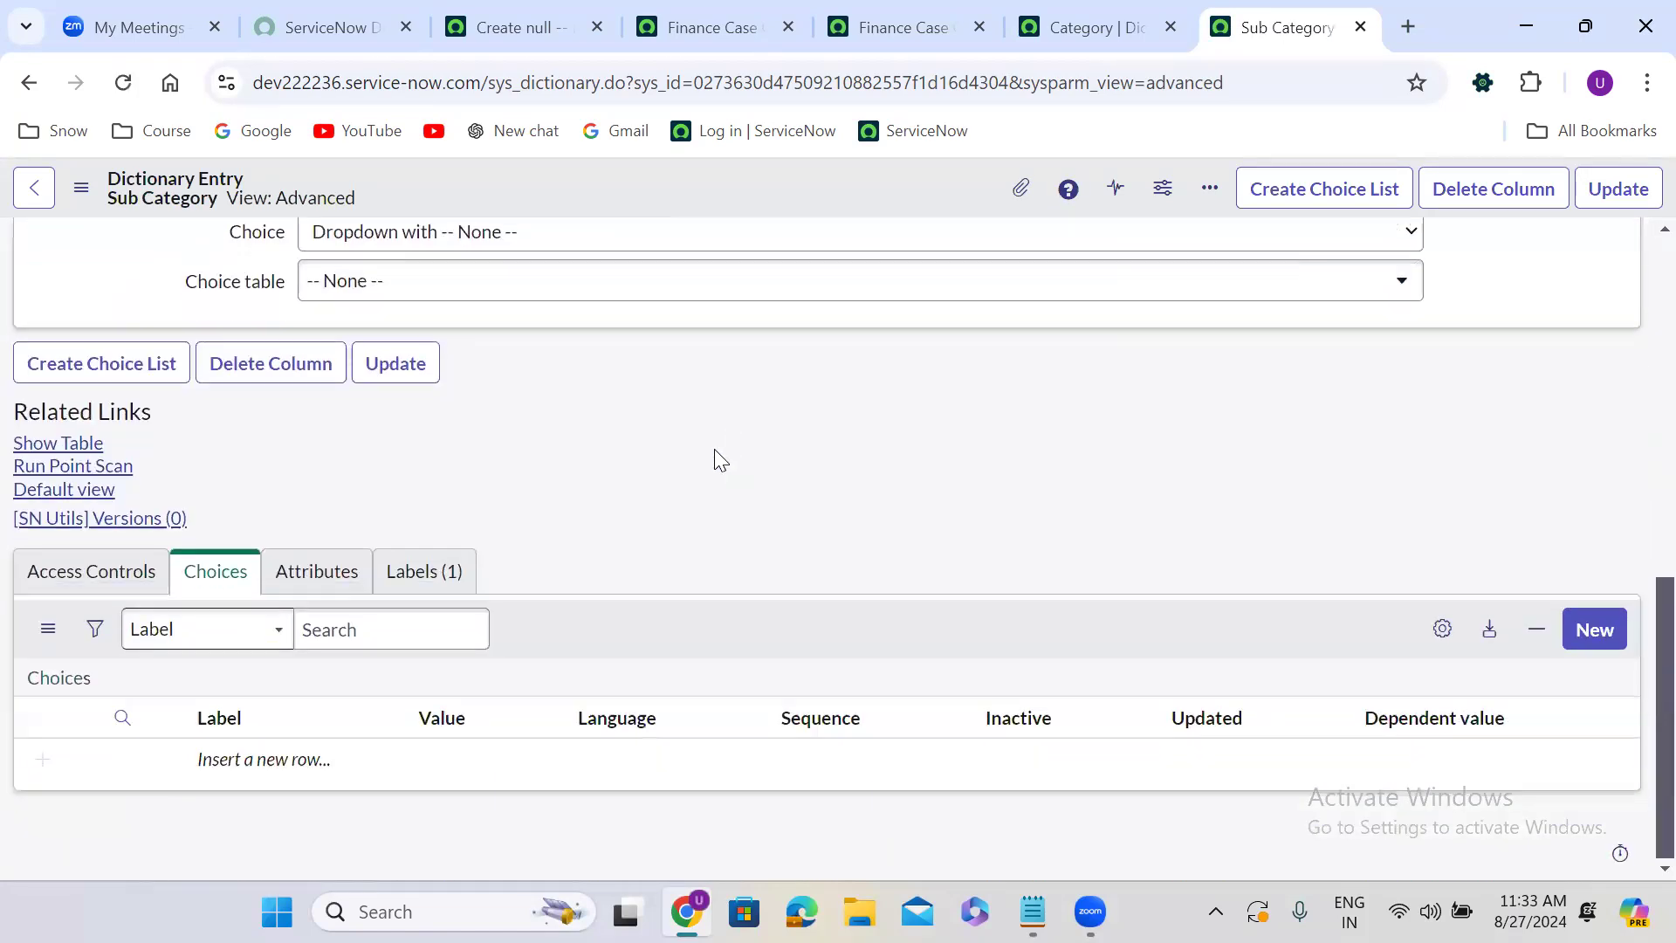
pyautogui.click(469, 286)
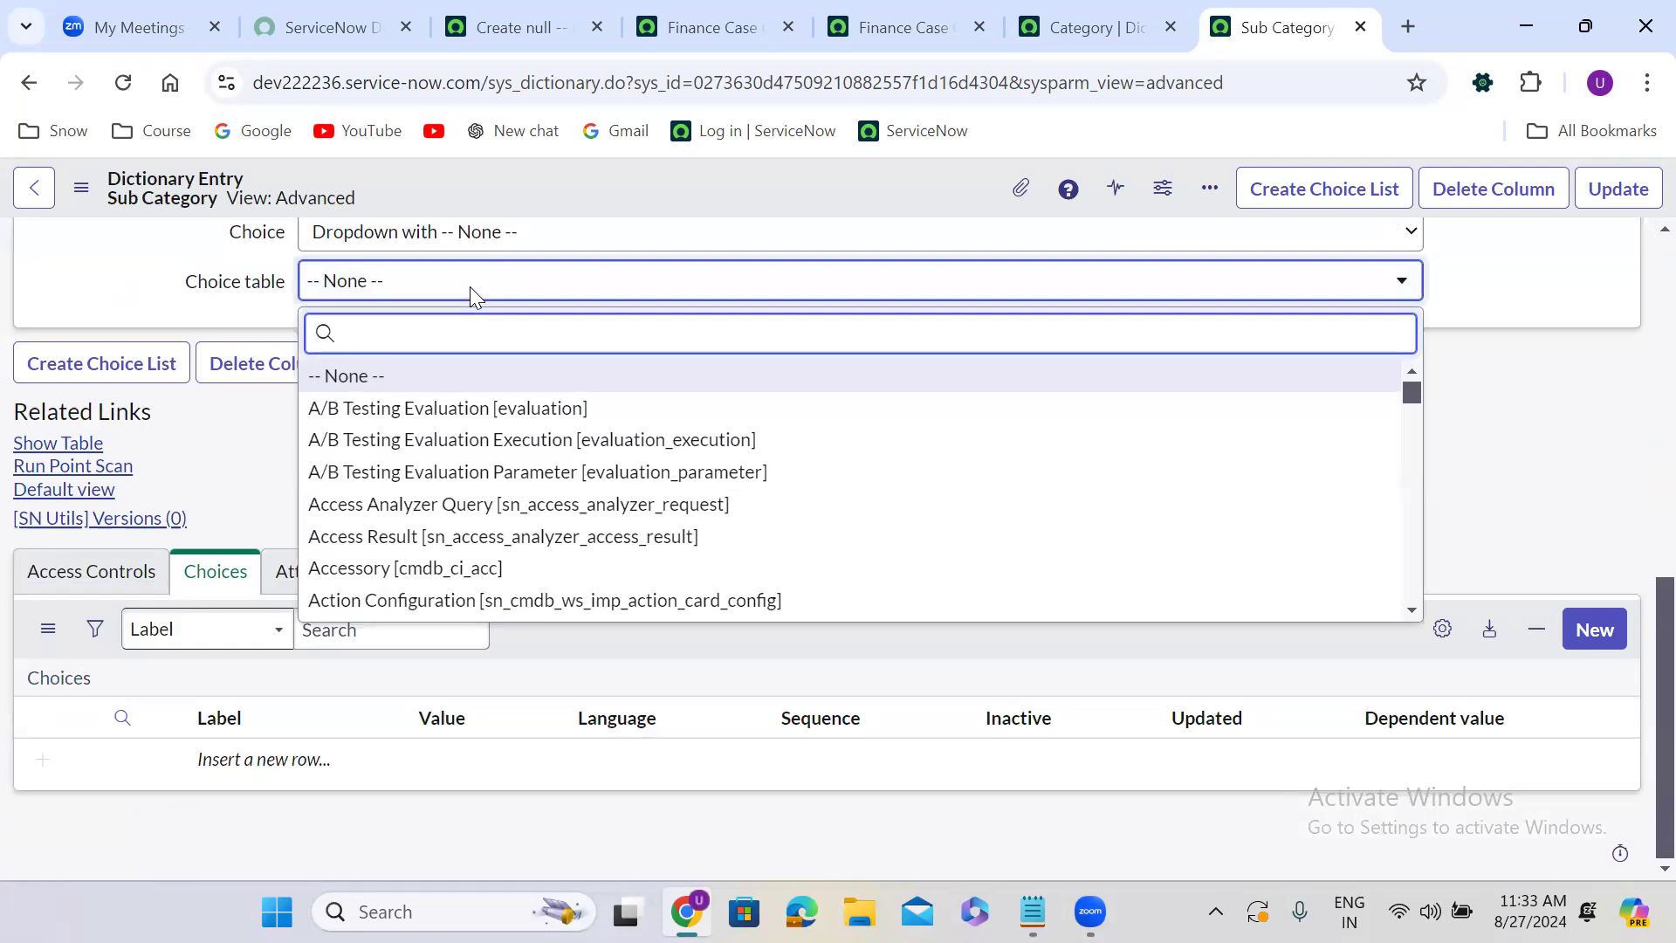
pyautogui.write('finan')
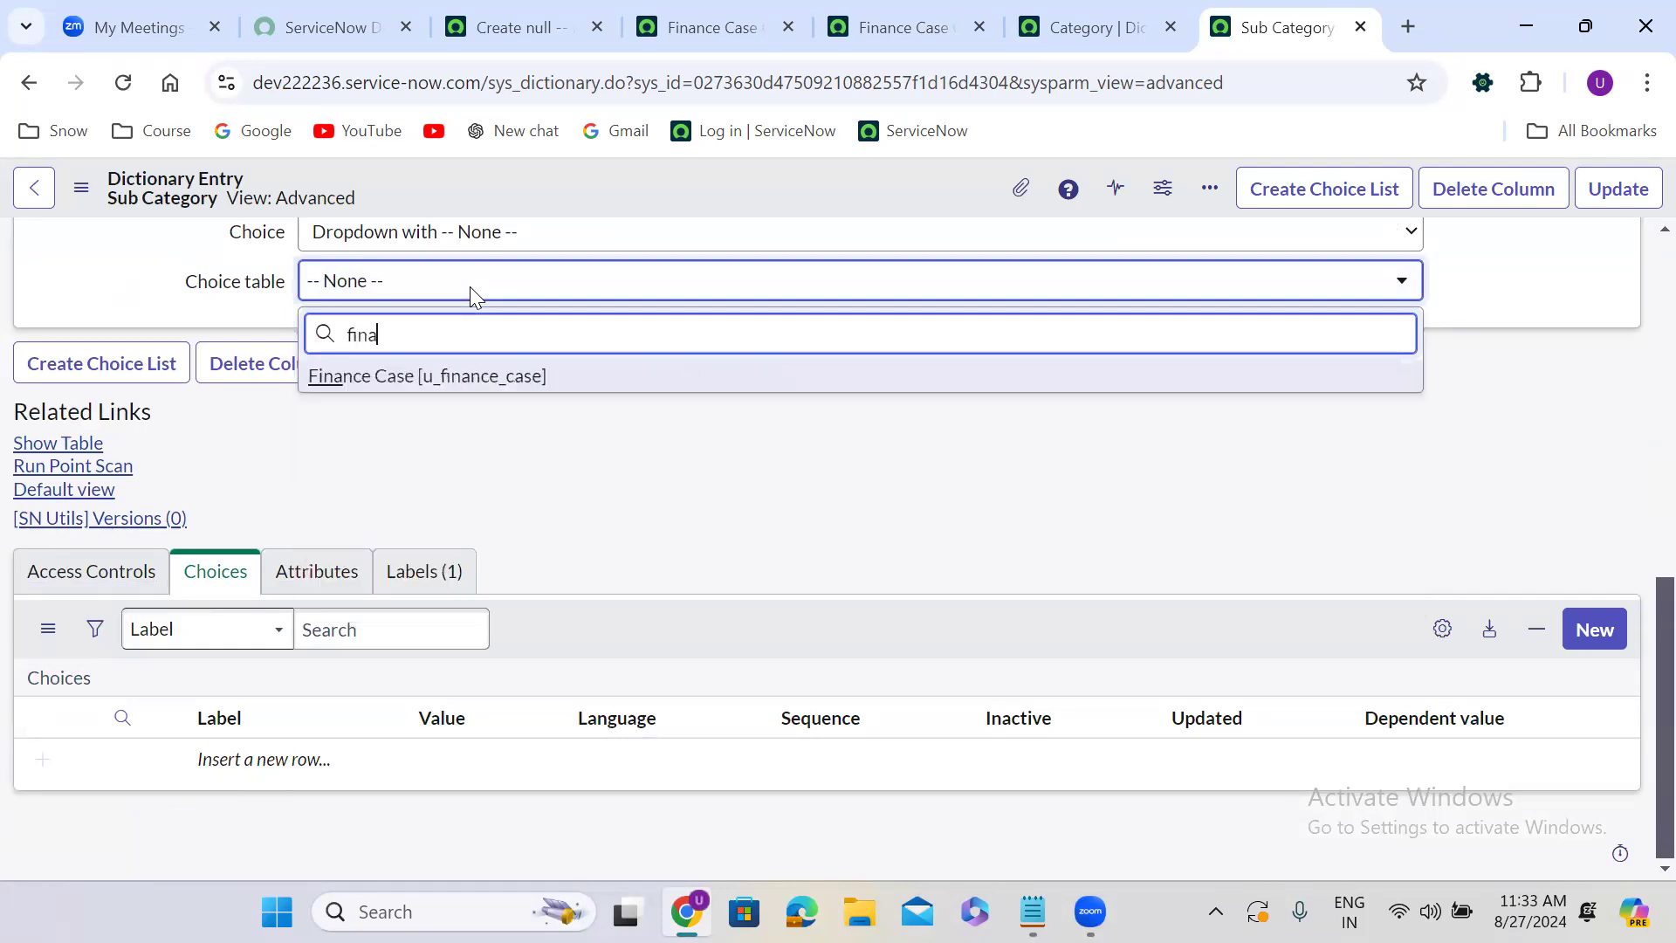
pyautogui.click(526, 377)
pyautogui.click(412, 331)
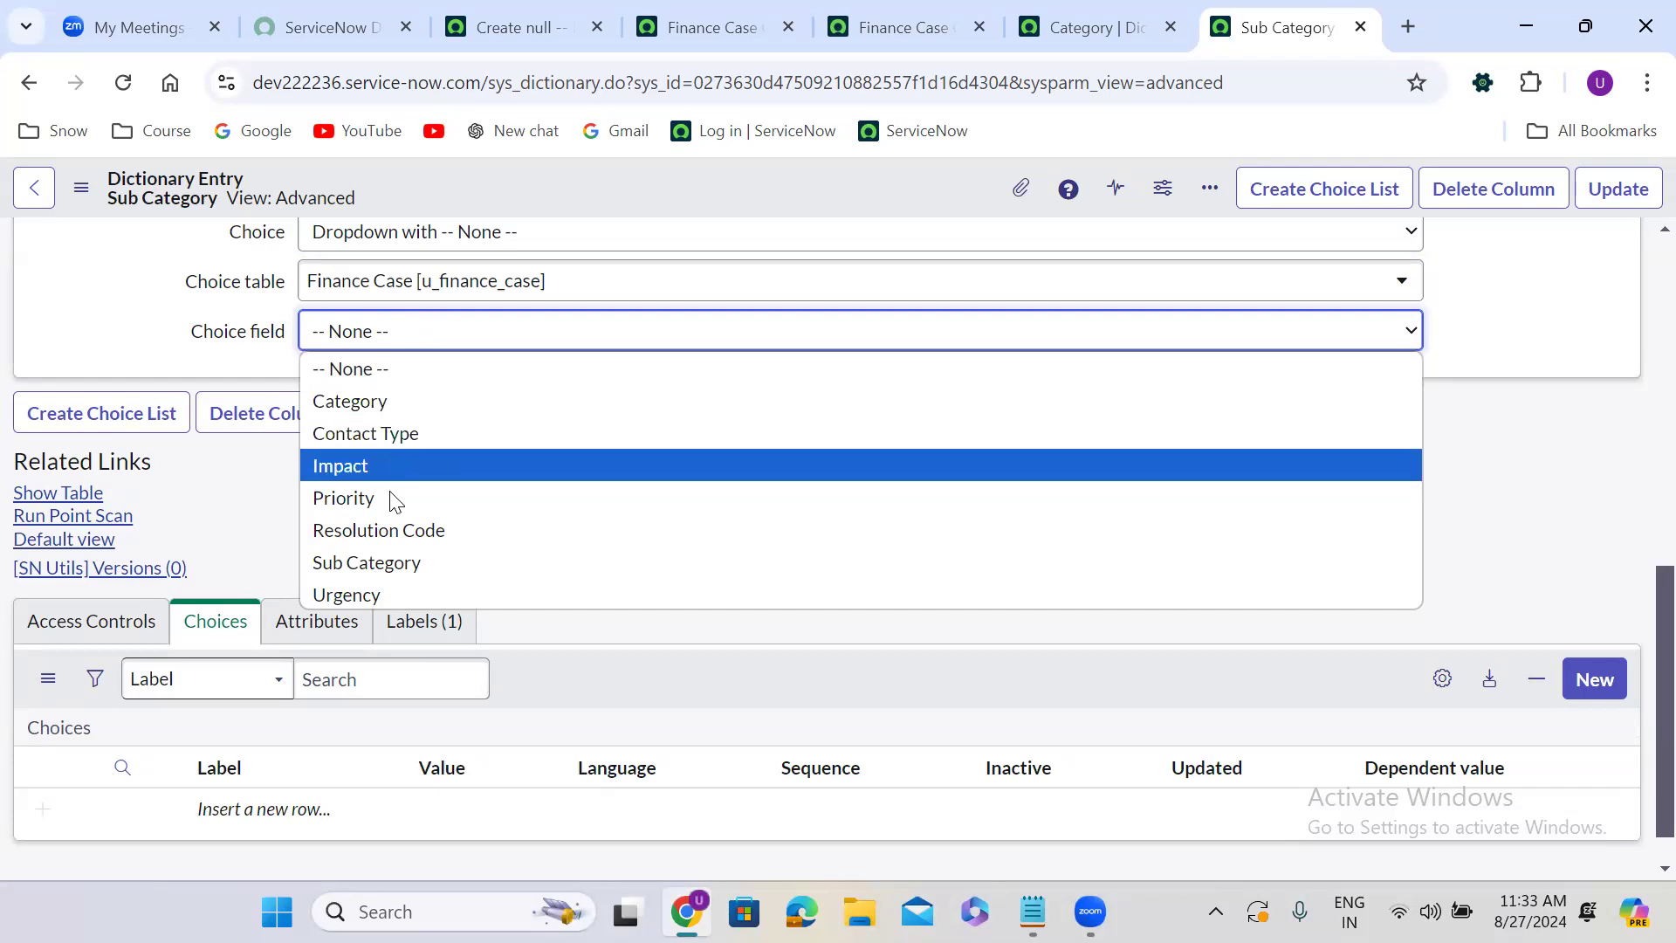
pyautogui.click(393, 564)
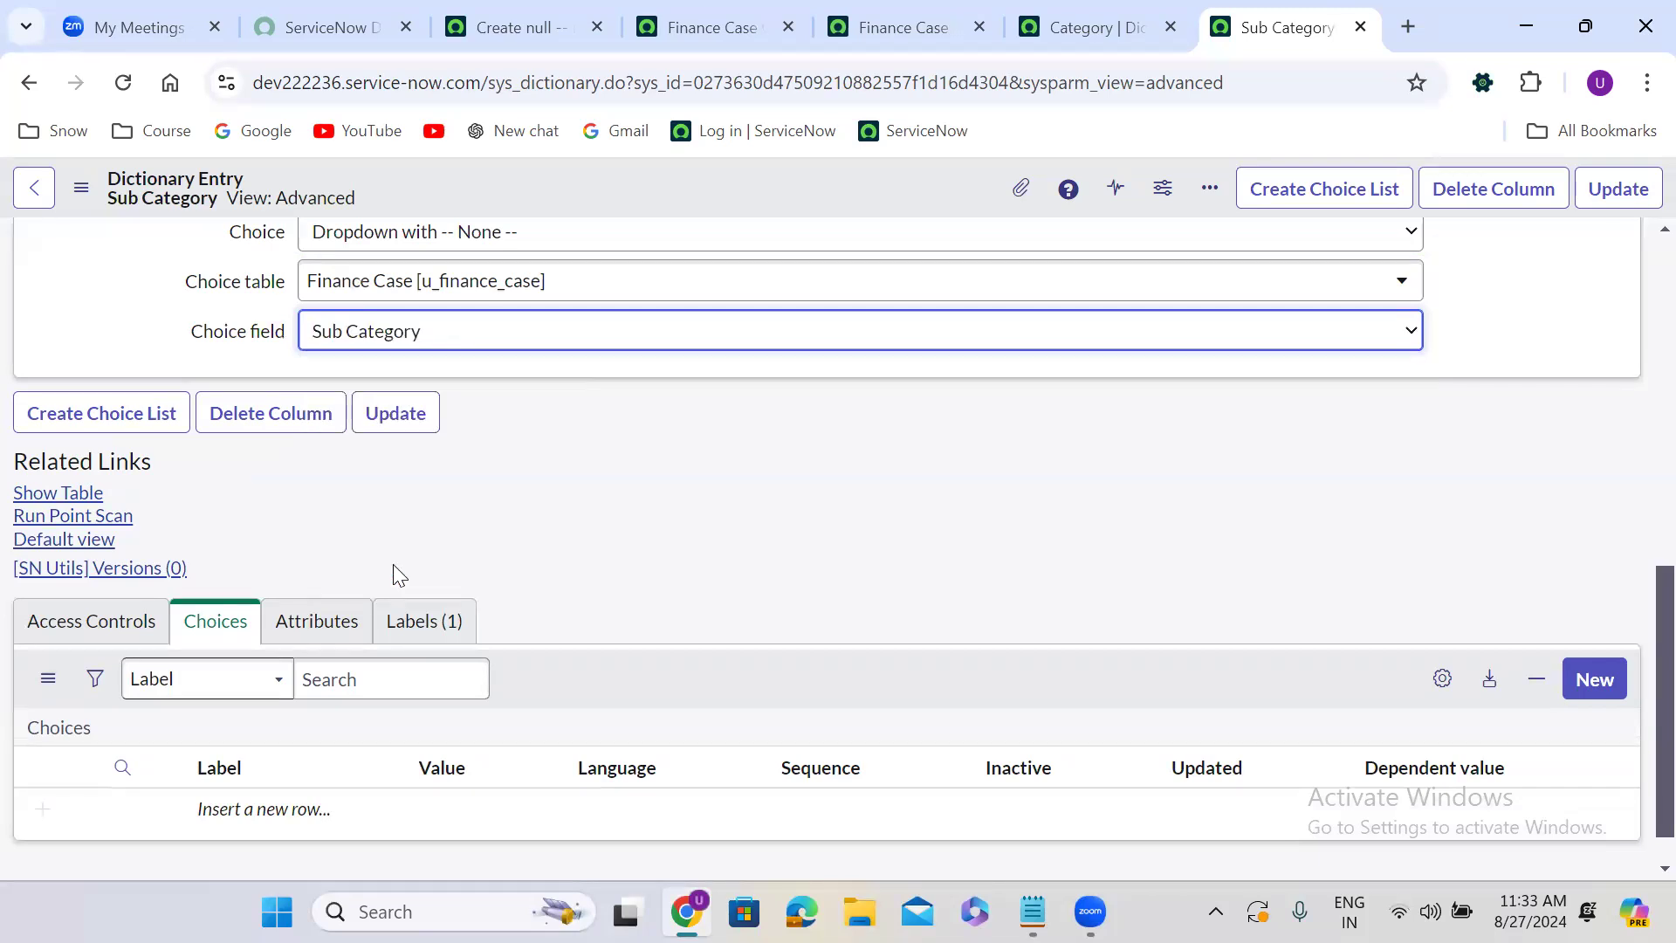
pyautogui.rightClick(780, 182)
pyautogui.click(844, 204)
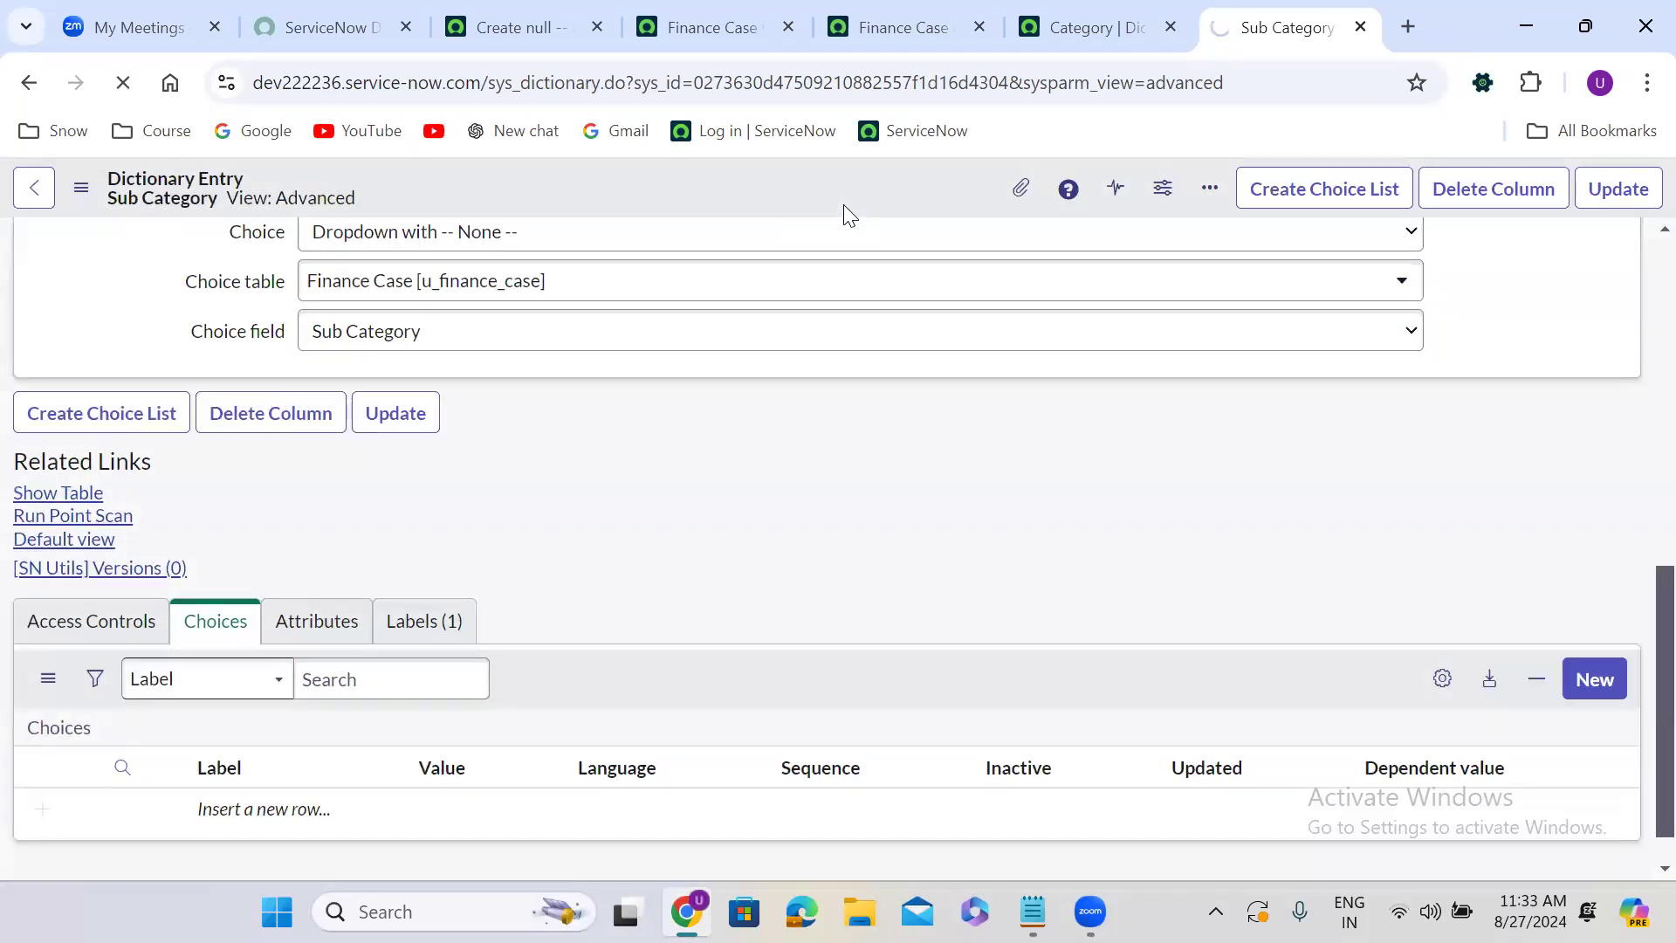
# Duplicate the Finance Case Group Rule table tab and open the table's form for a new rule record.
pyautogui.click(912, 19)
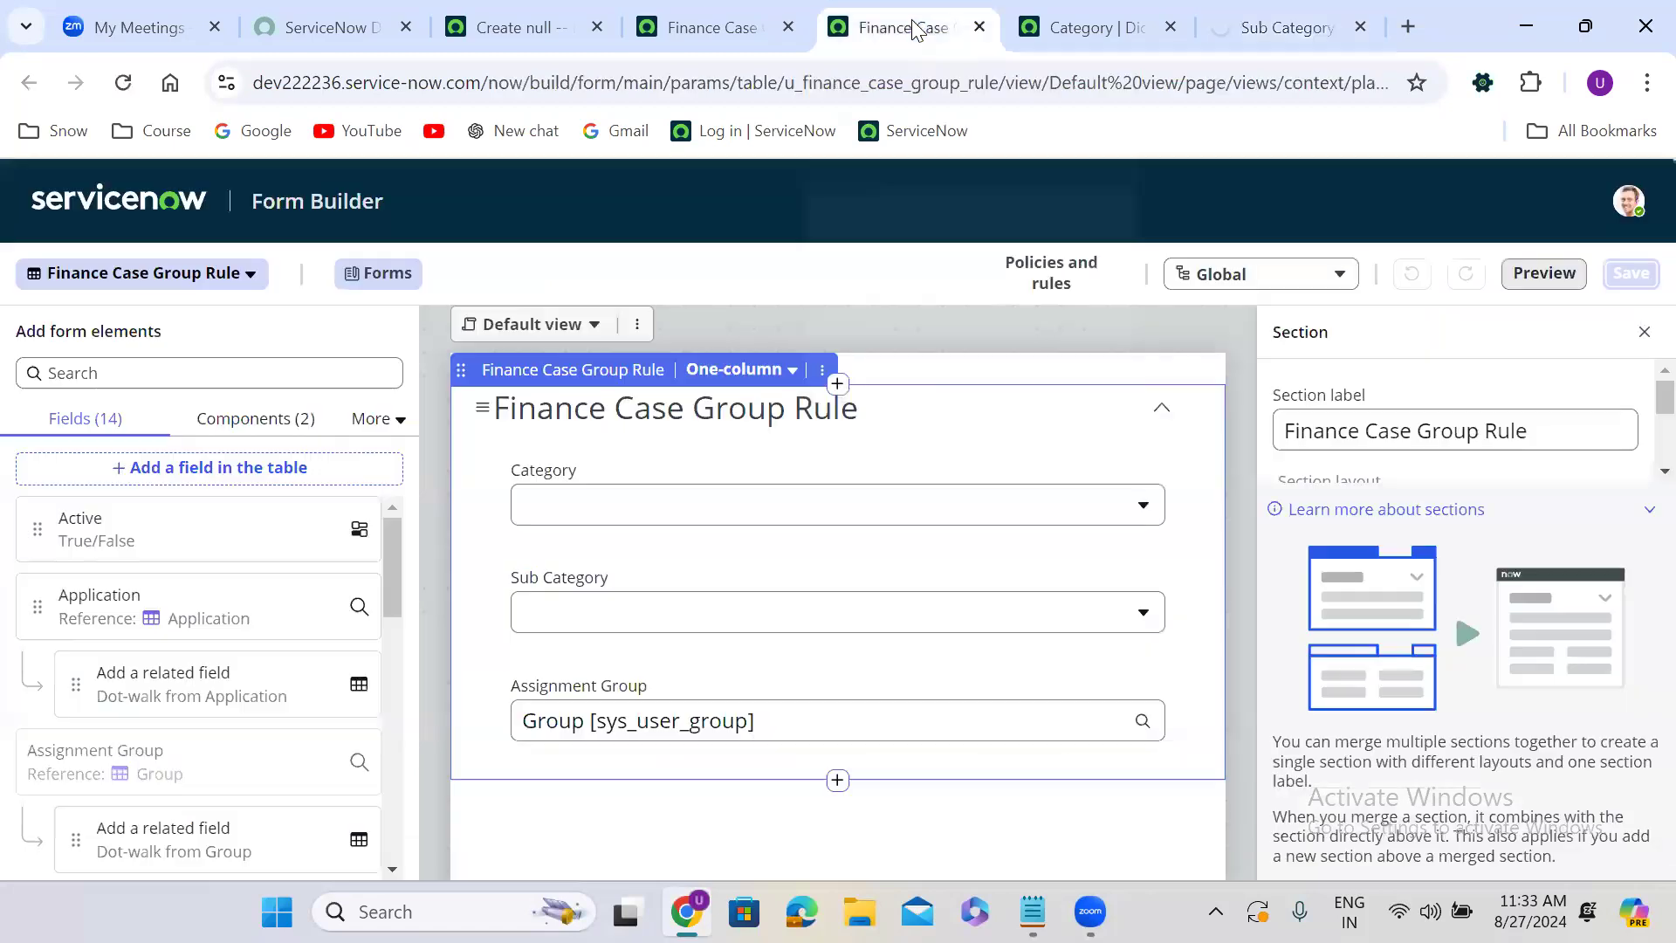
pyautogui.click(729, 27)
pyautogui.rightClick(729, 32)
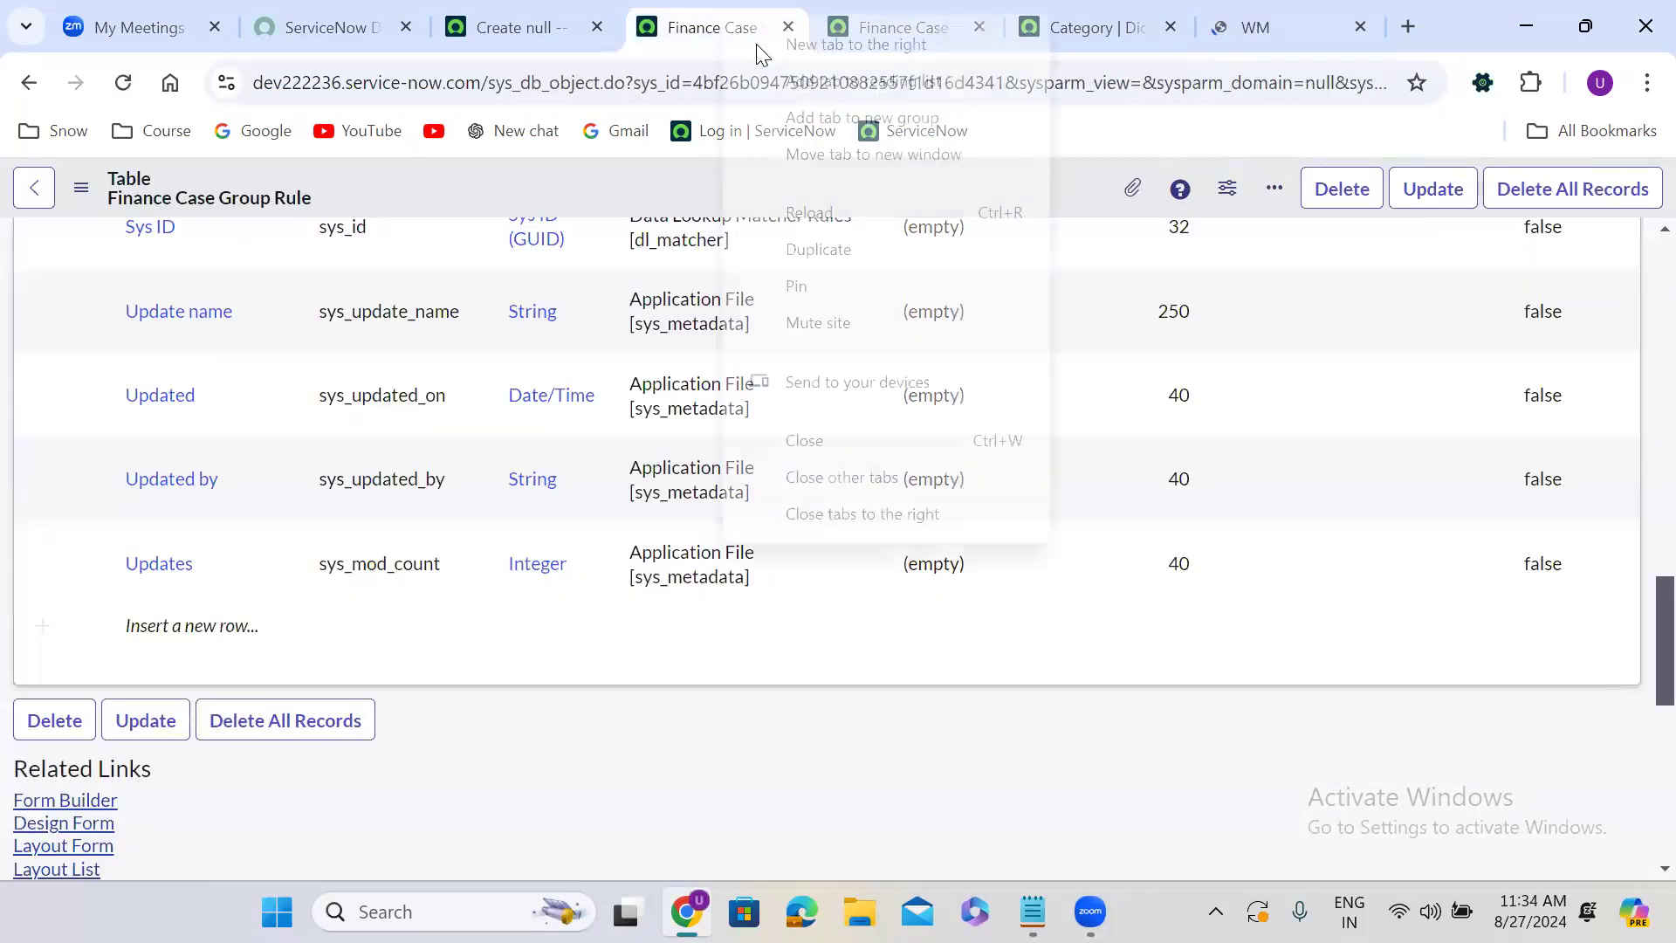
pyautogui.click(872, 256)
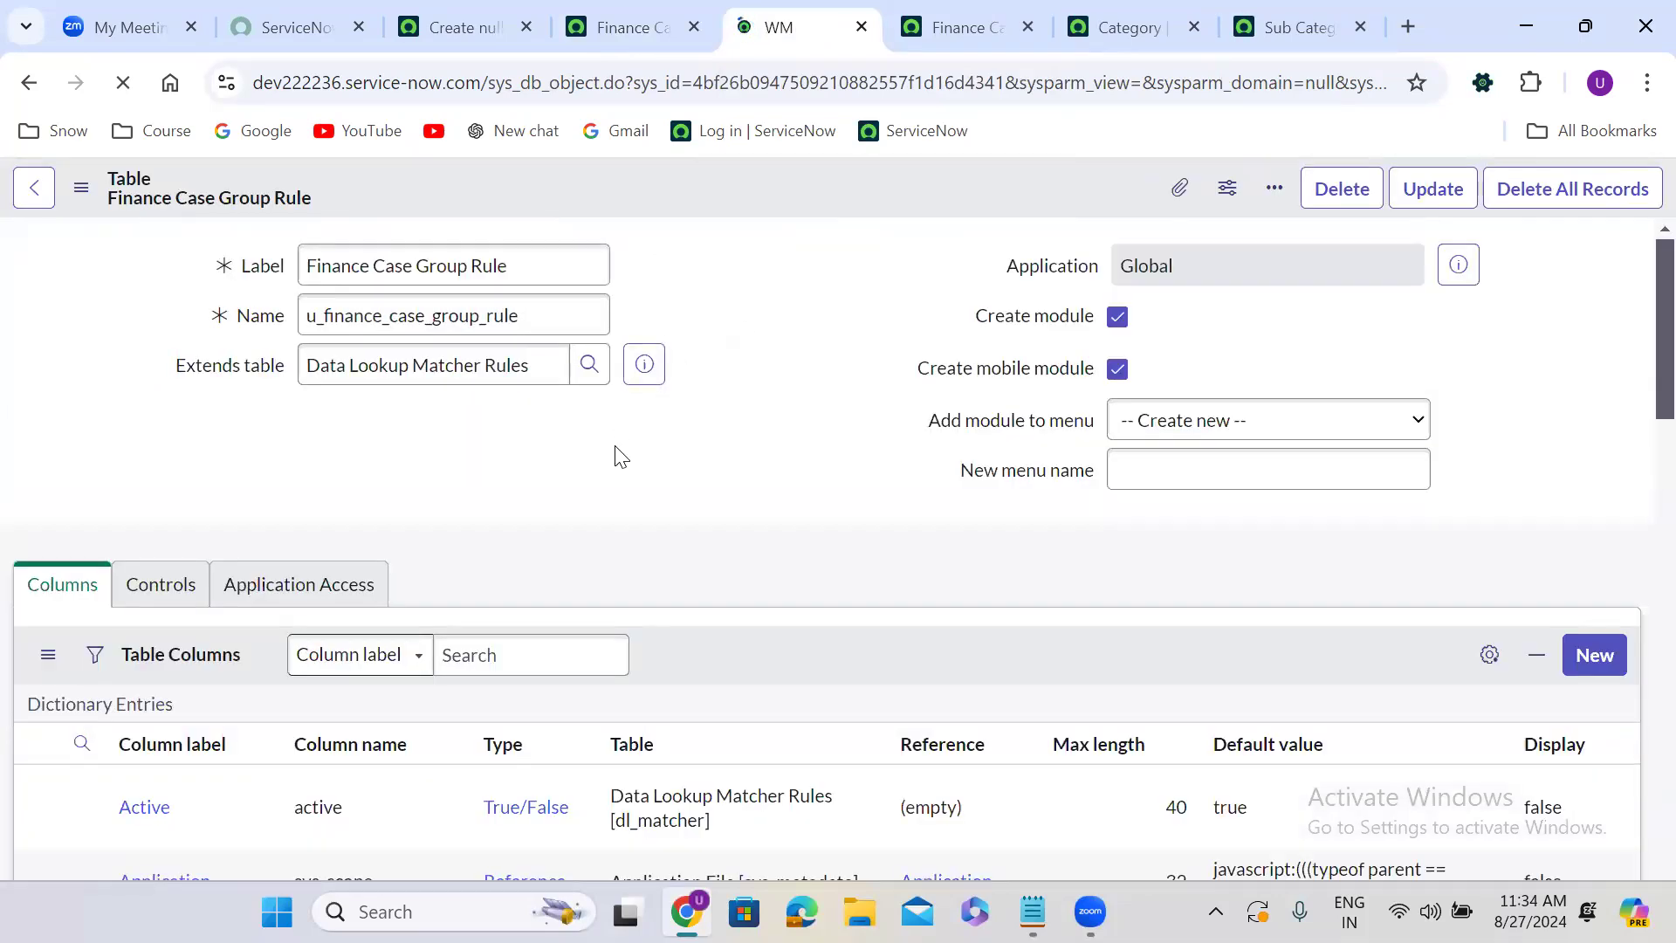
pyautogui.scroll(-15, 617, 449)
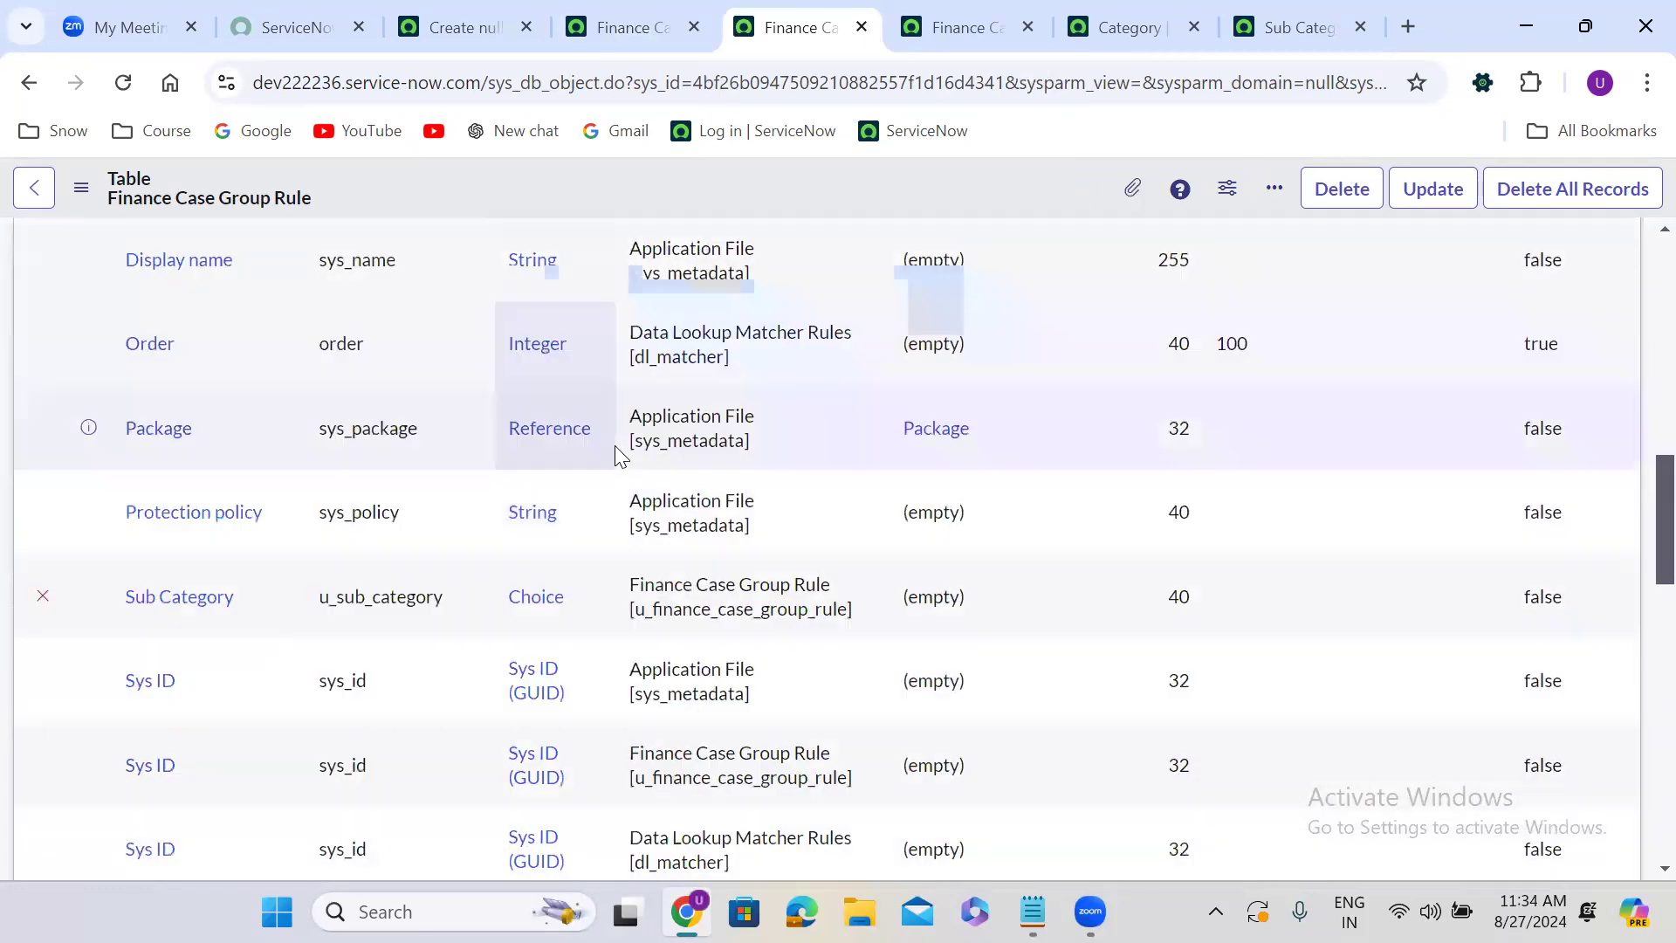
pyautogui.scroll(-15, 614, 445)
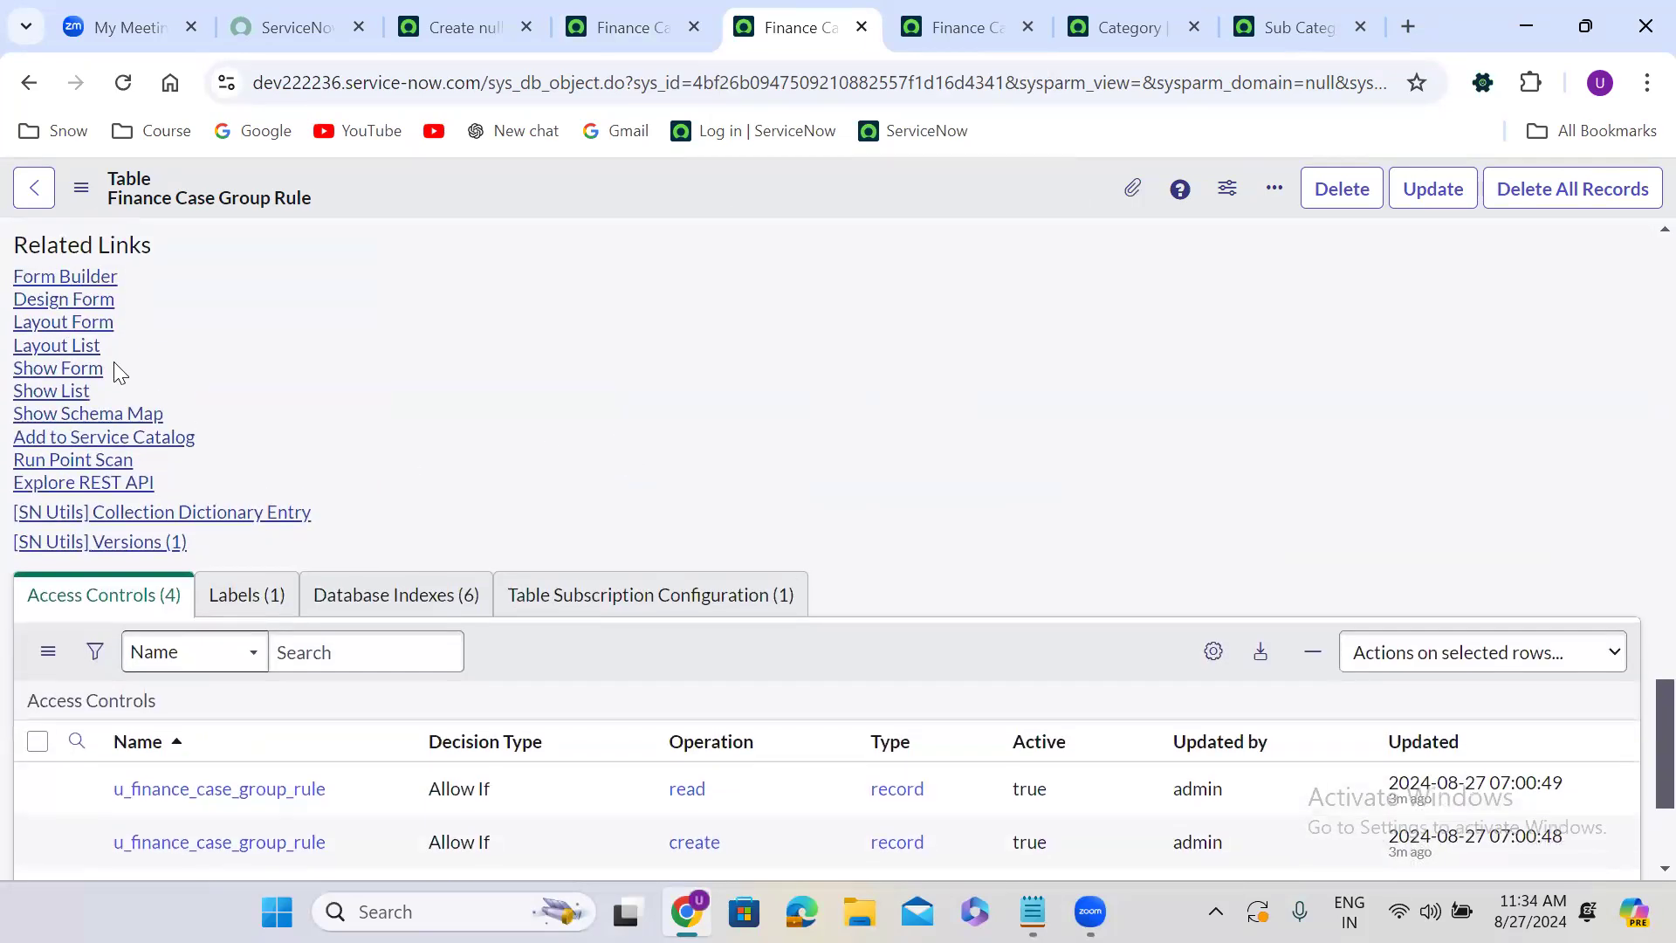
pyautogui.click(61, 371)
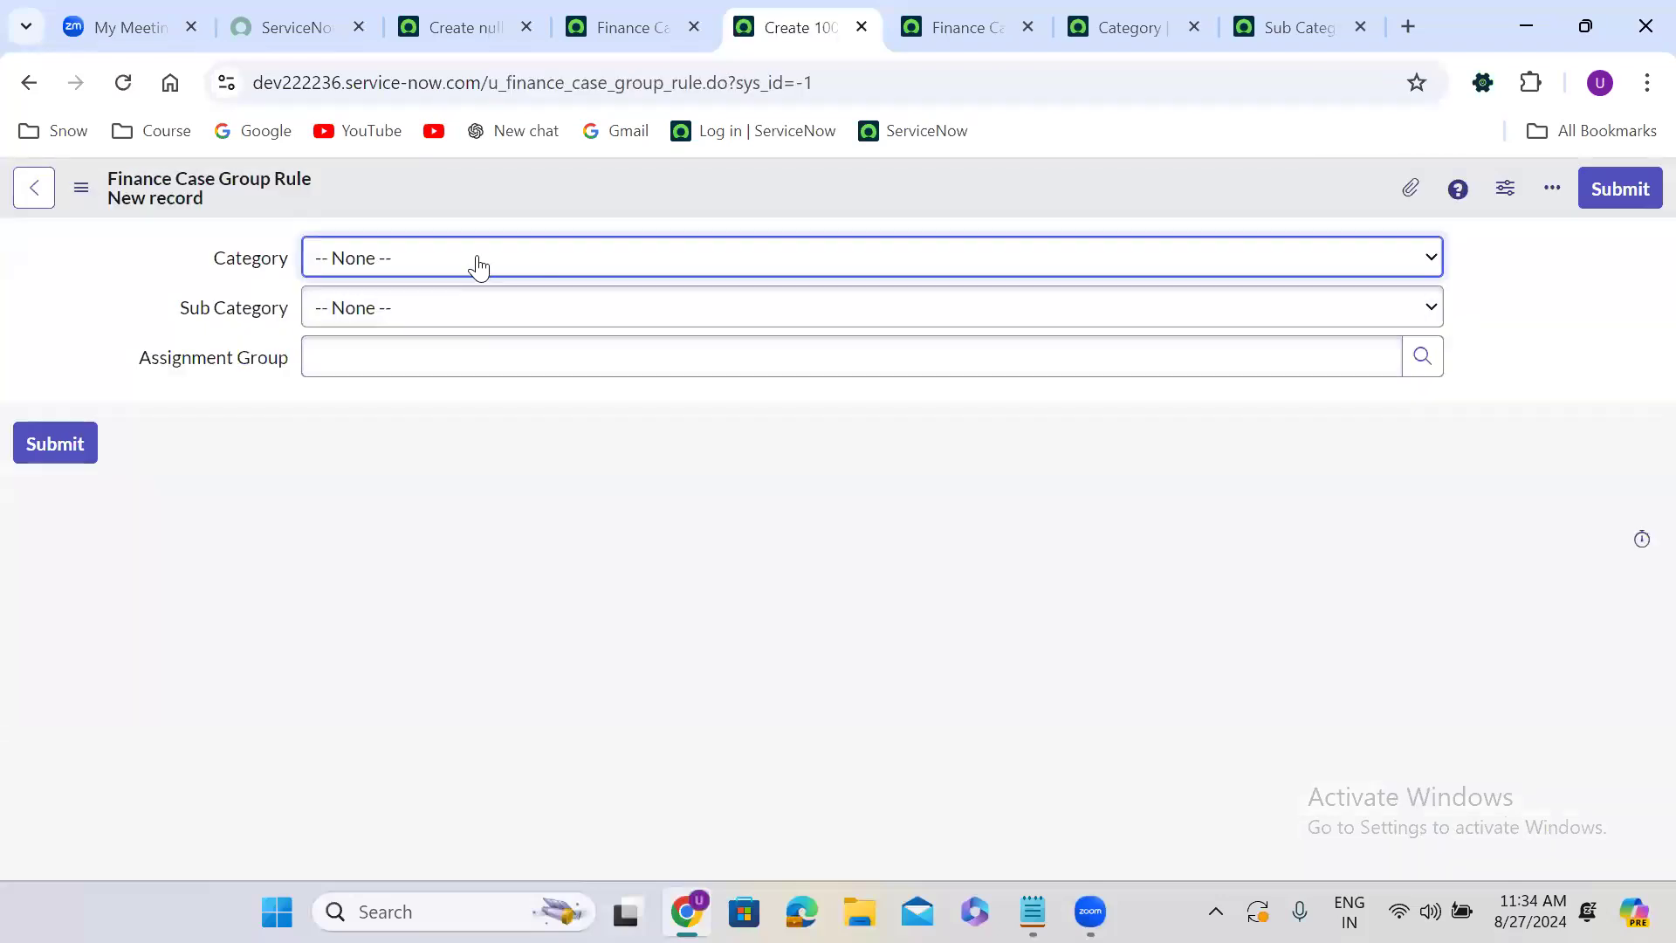
# Create a rule with Category Software, Sub Category UNIX and Assignment Group Software, and save it.
pyautogui.click(472, 262)
pyautogui.click(439, 327)
pyautogui.click(439, 321)
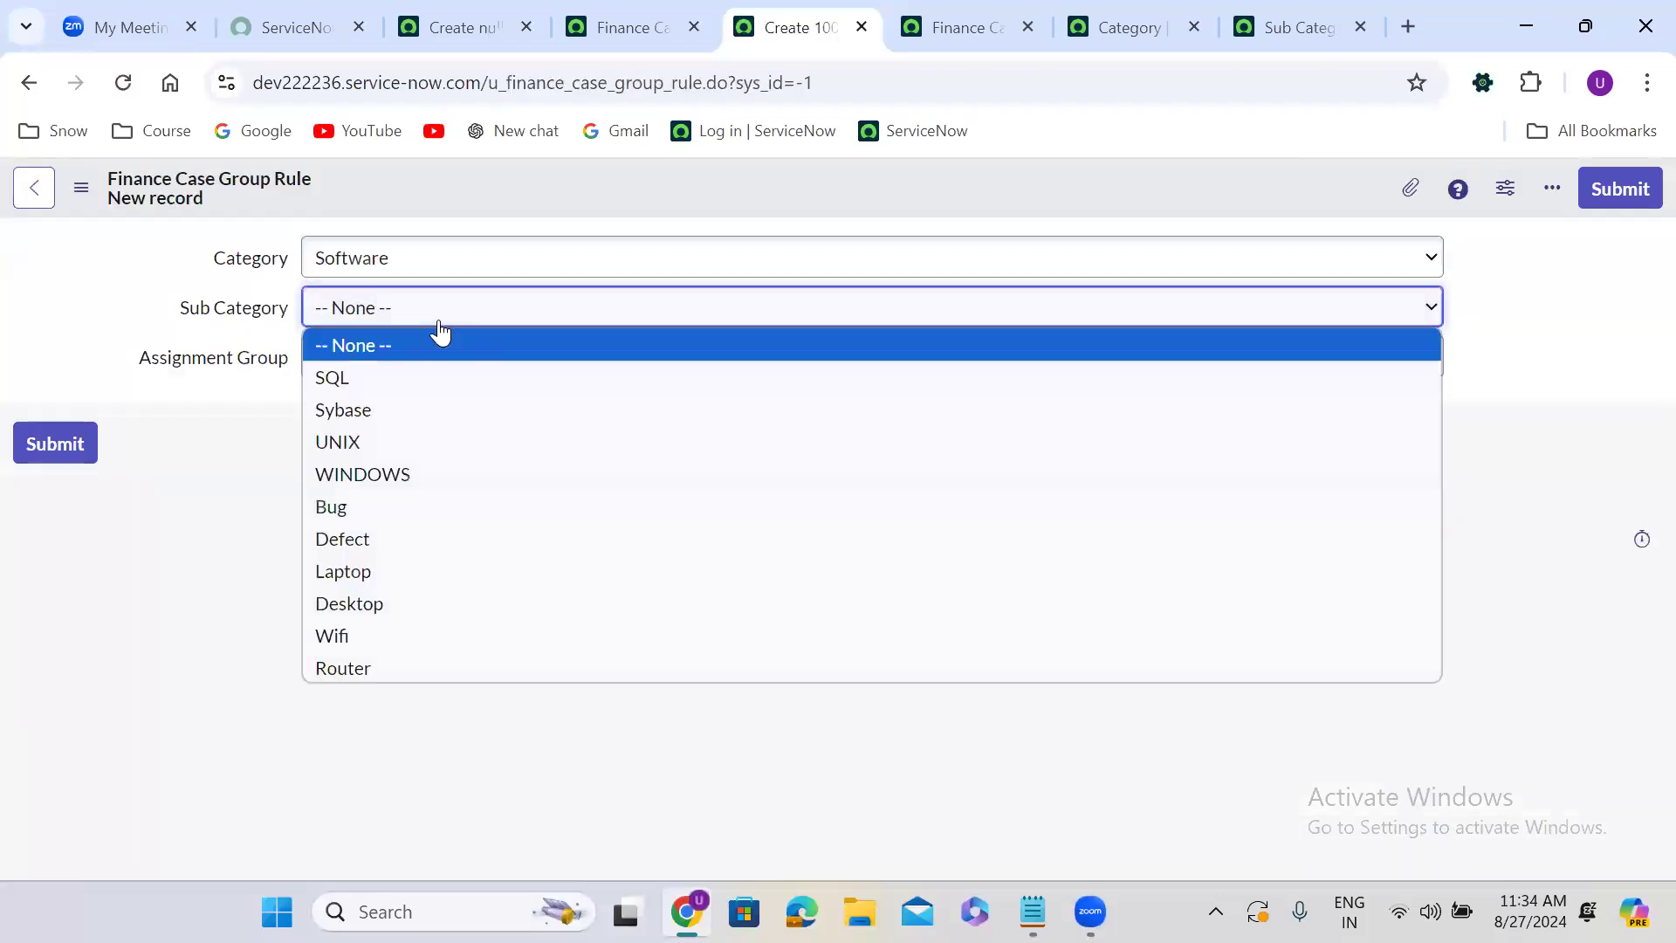
pyautogui.click(403, 443)
pyautogui.click(394, 358)
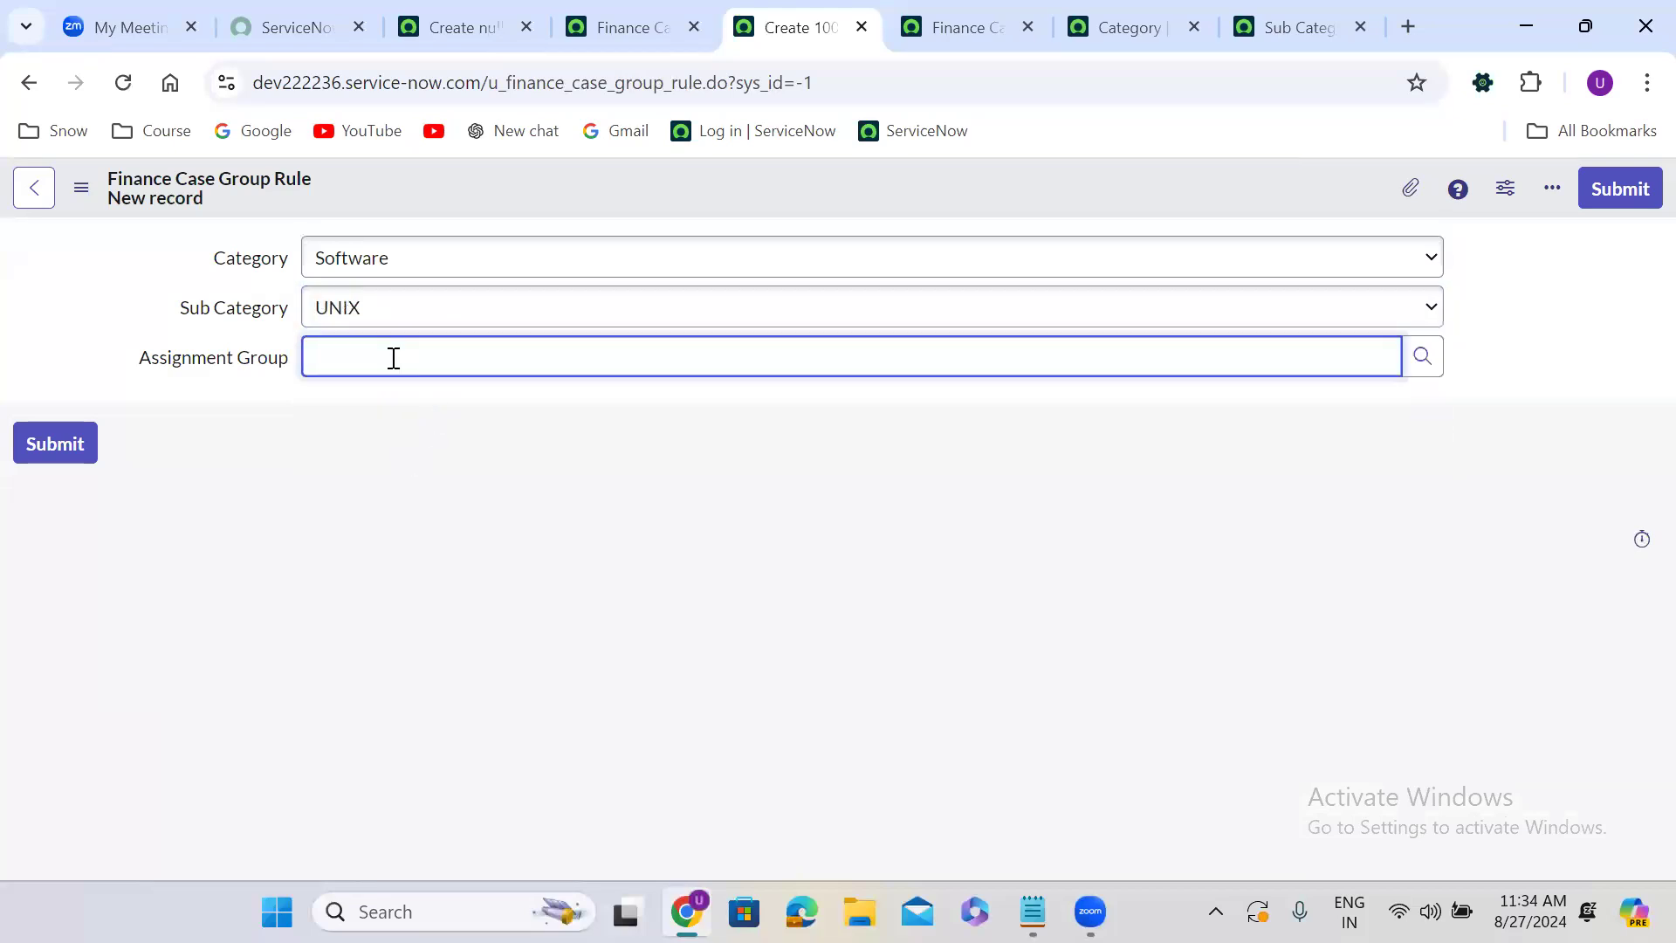
pyautogui.click(402, 394)
pyautogui.rightClick(661, 174)
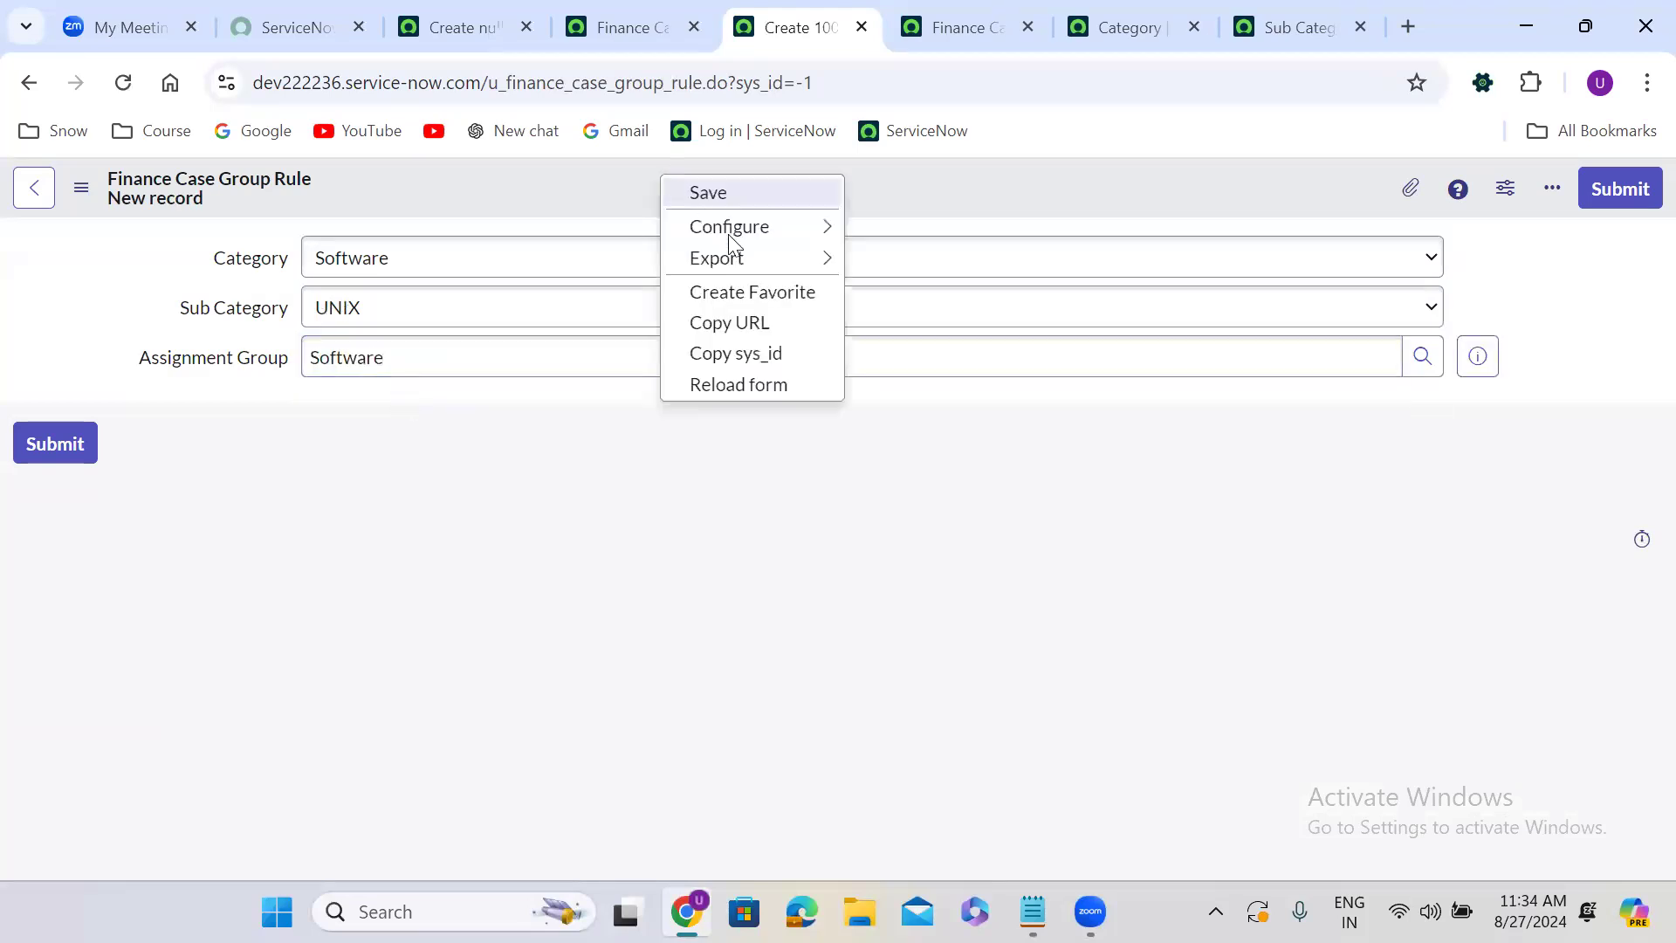
pyautogui.click(718, 194)
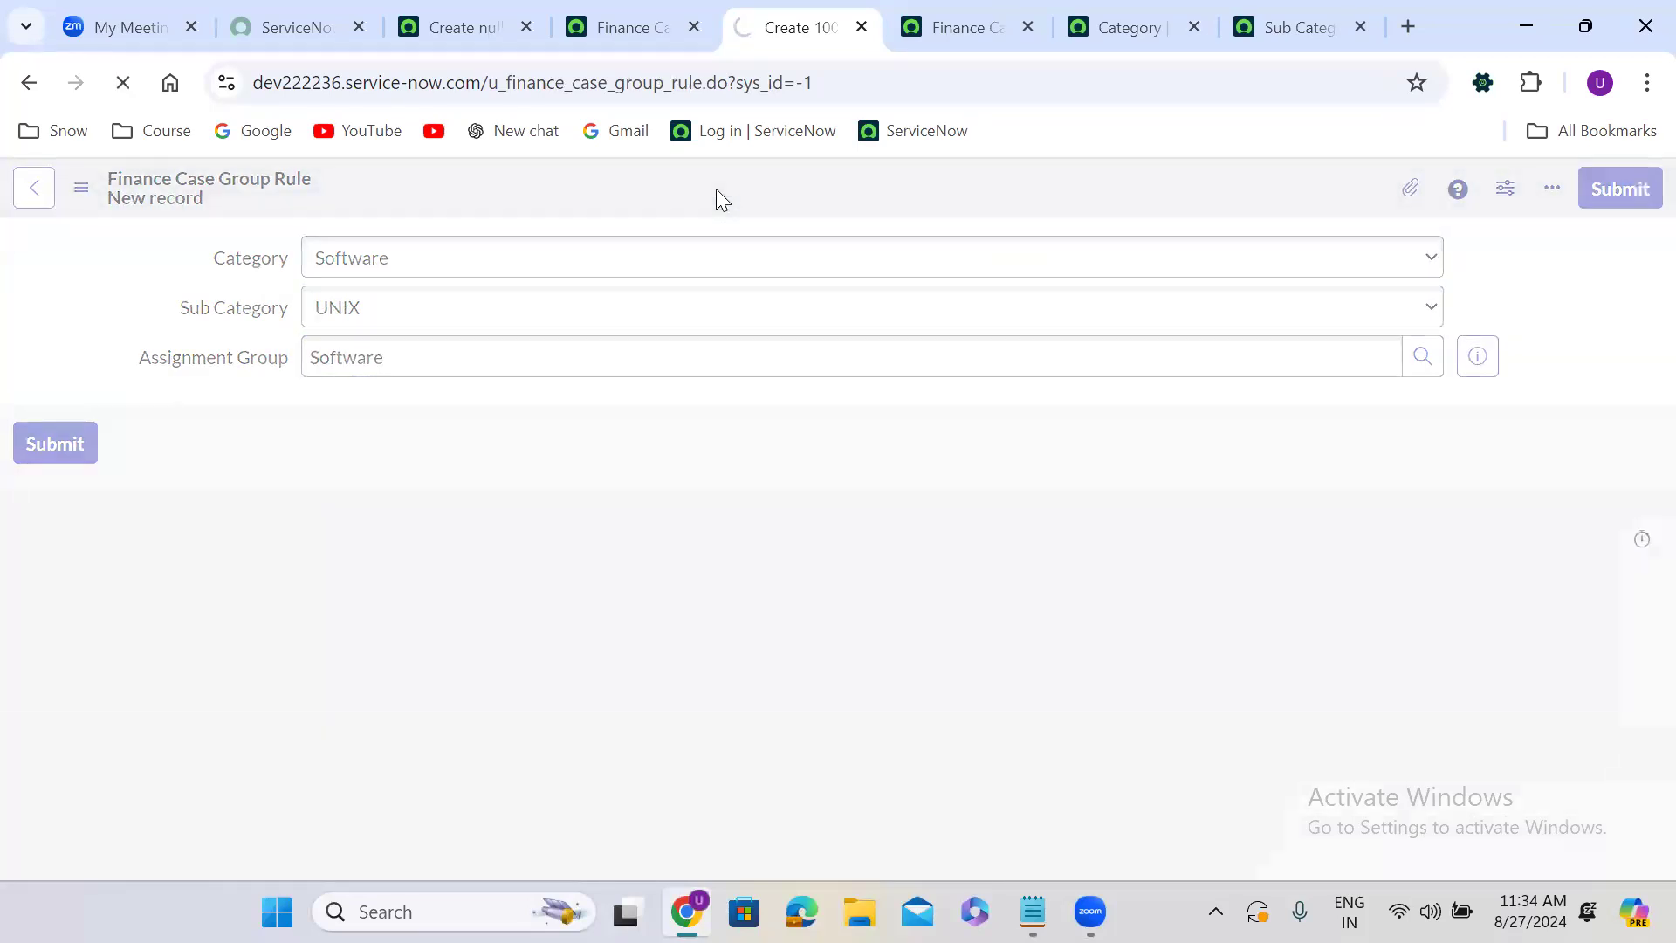
# Change the Sub Category to WINDOWS and insert the form as an additional rule record, staying on it.
pyautogui.click(420, 310)
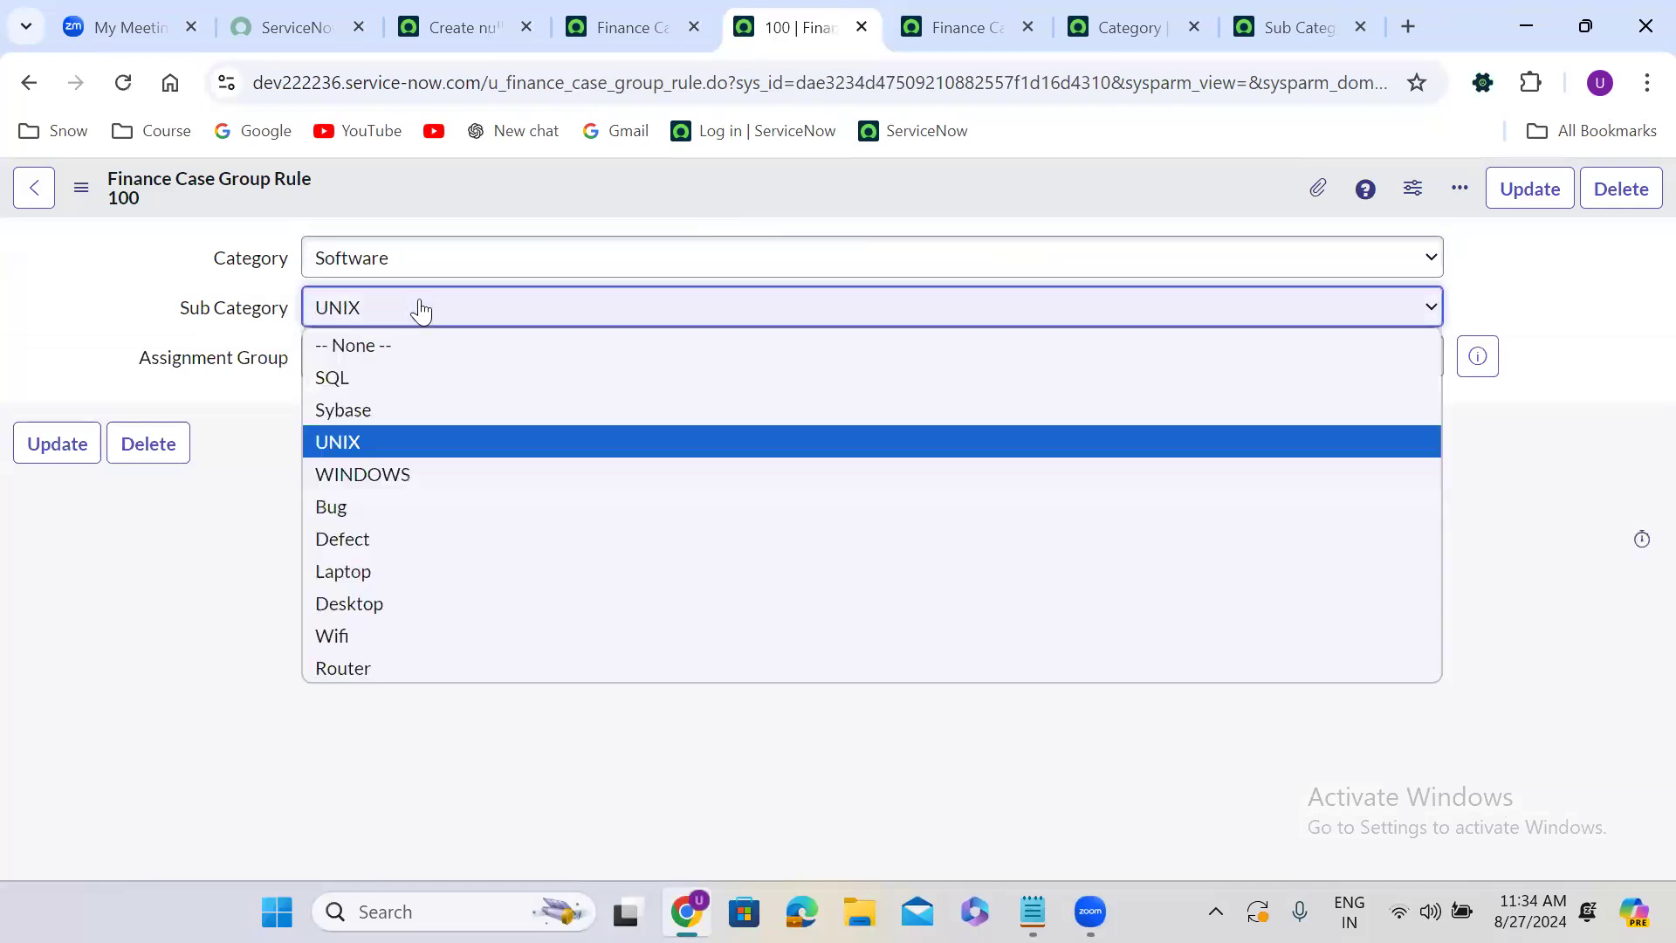
pyautogui.click(398, 476)
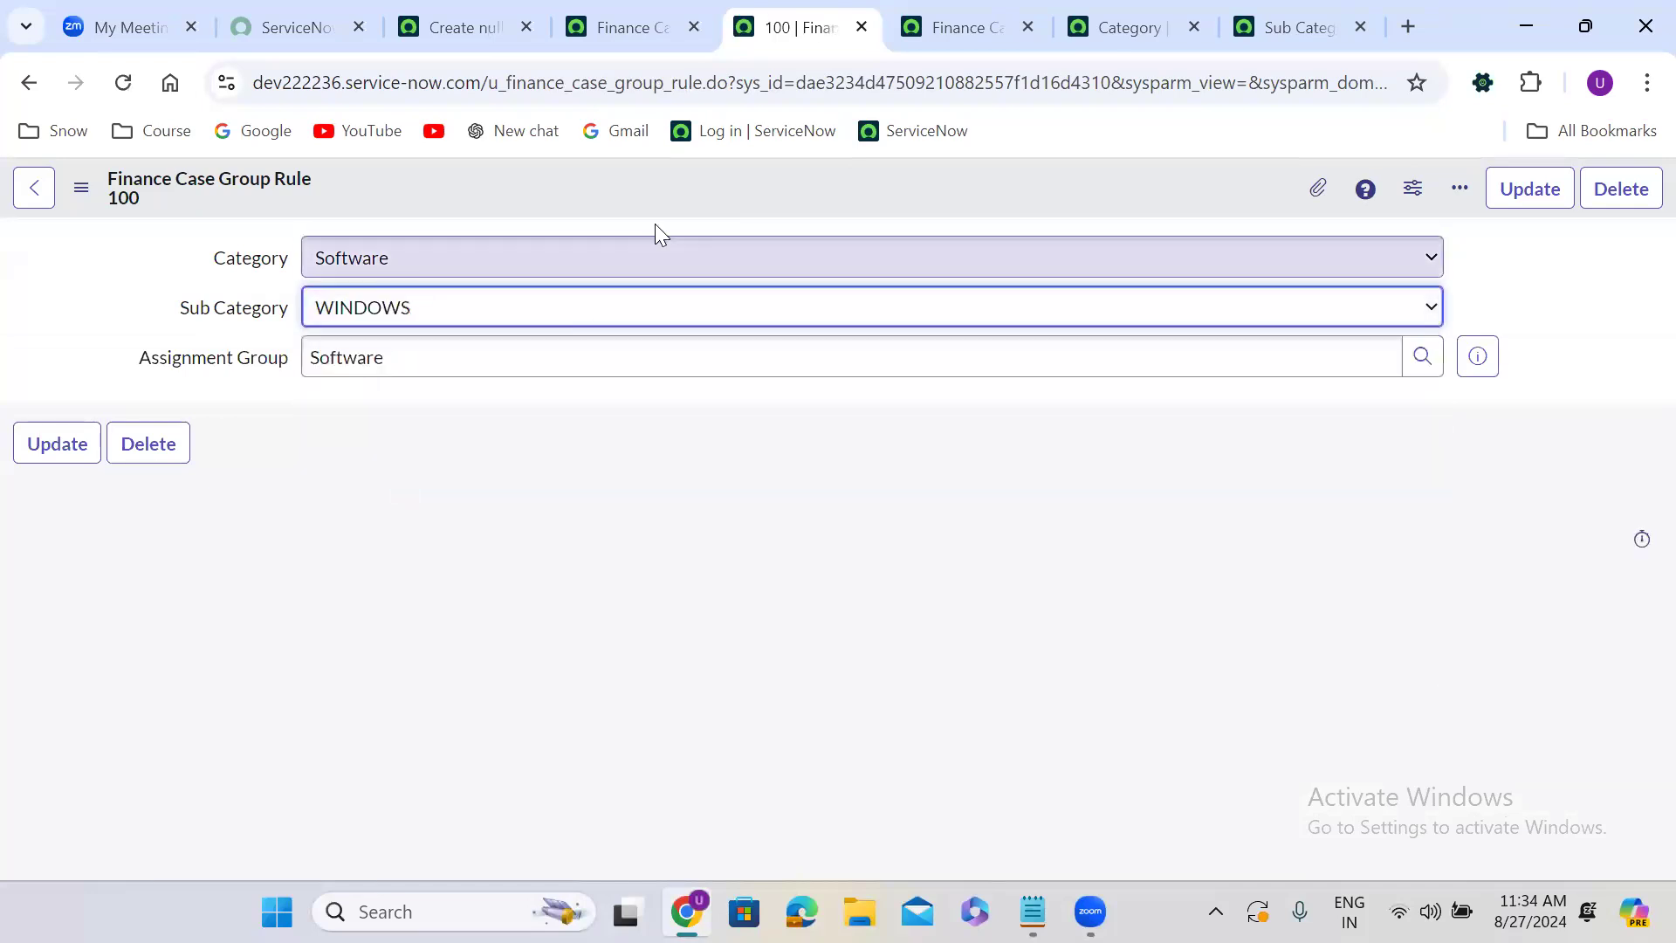
pyautogui.rightClick(621, 179)
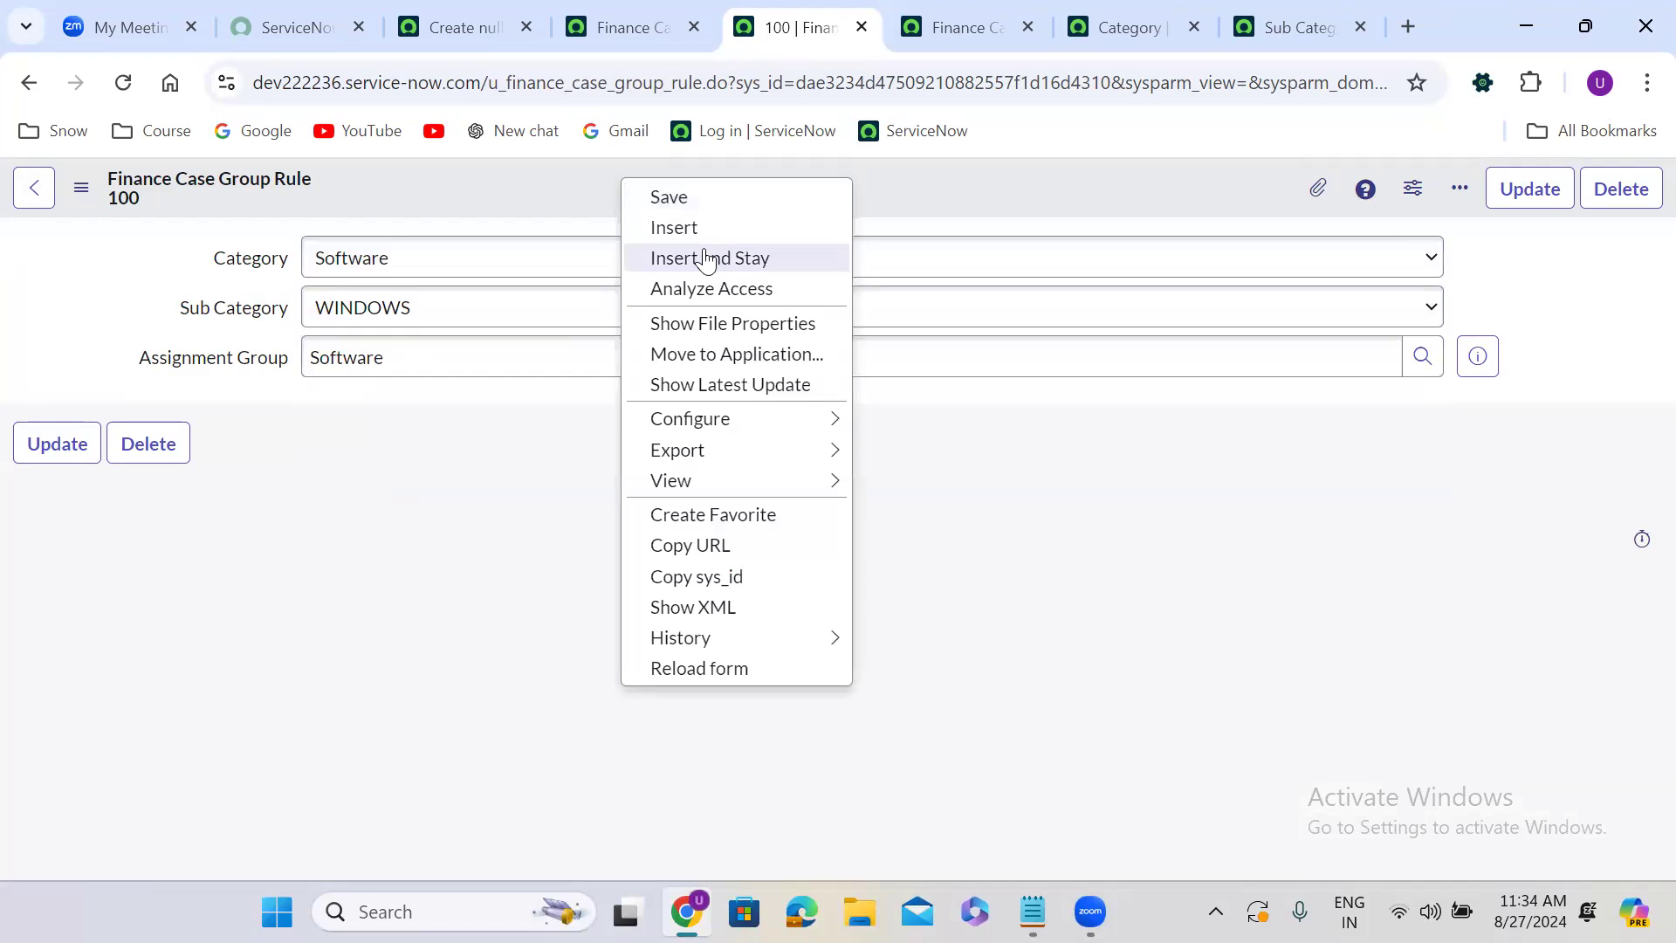
pyautogui.click(709, 255)
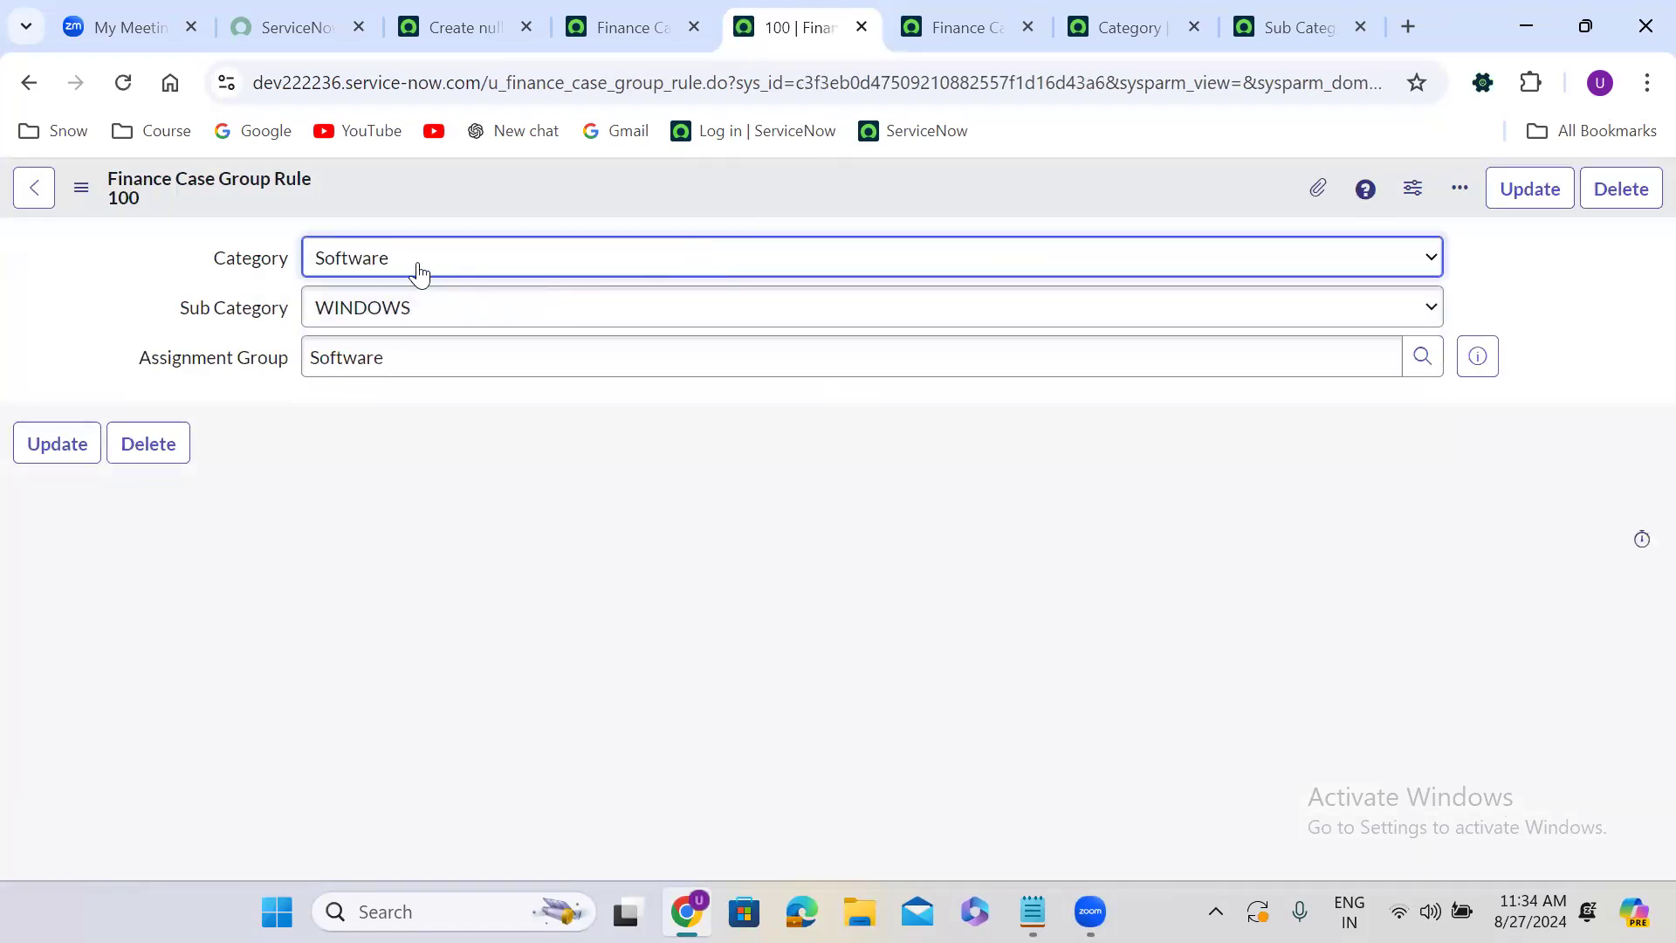
# Set Category to Hardware, Sub Category to Laptop and Assignment Group to Hardware, then insert it as a new rule.
pyautogui.click(417, 271)
pyautogui.click(398, 369)
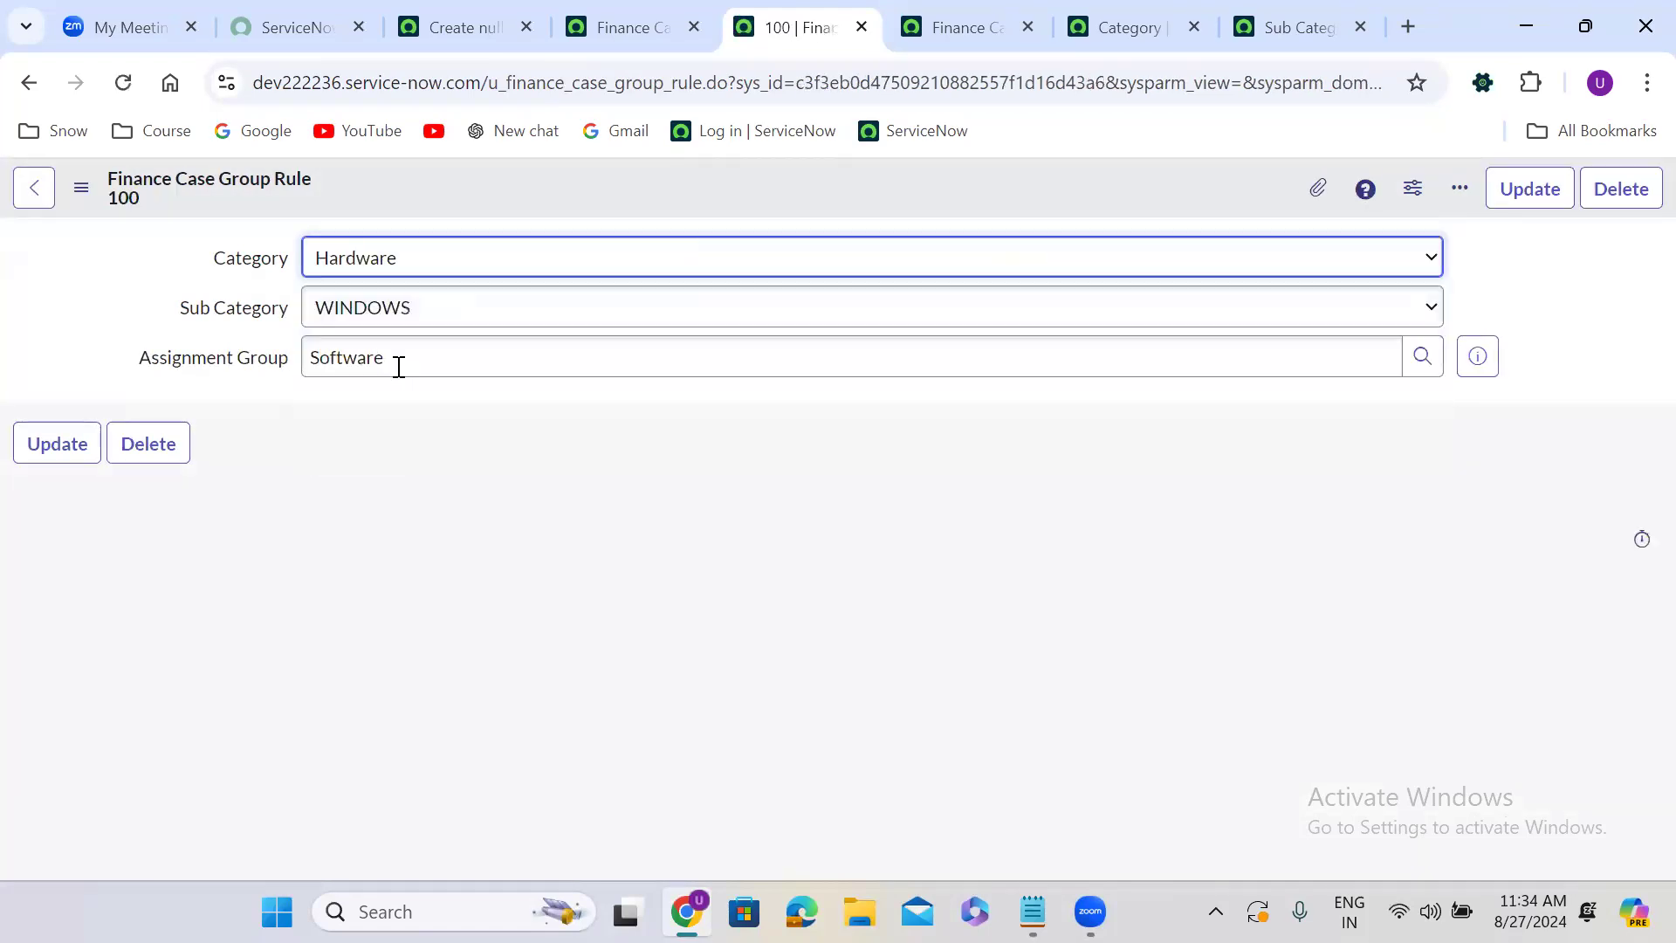
pyautogui.click(411, 321)
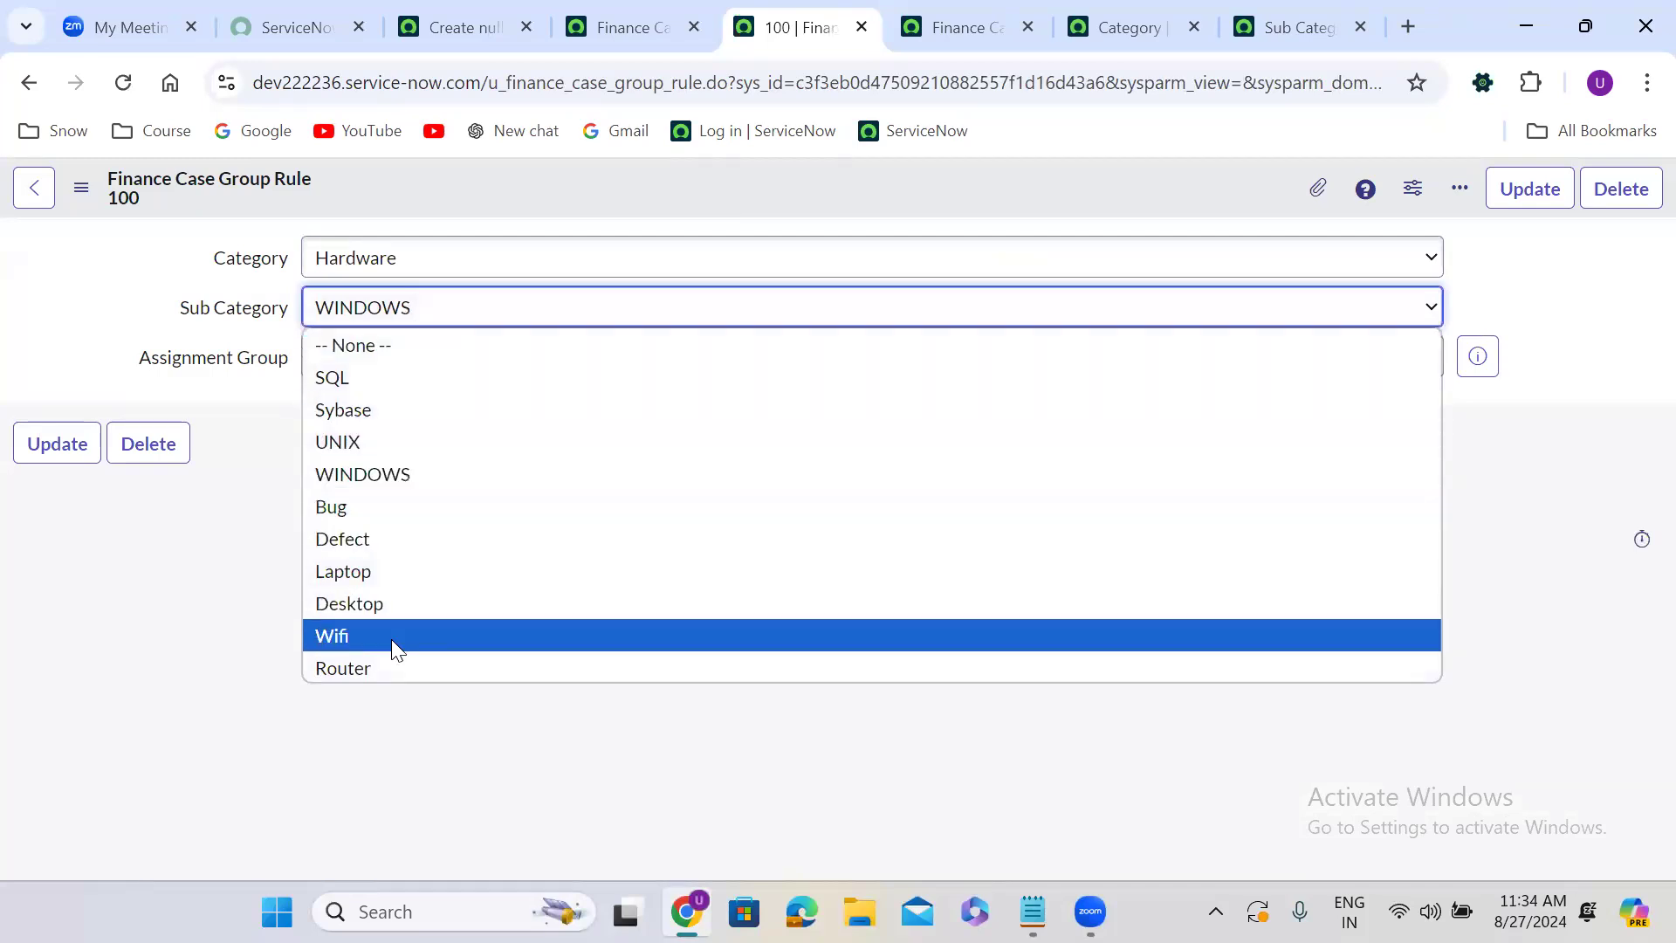
pyautogui.click(377, 572)
pyautogui.click(529, 347)
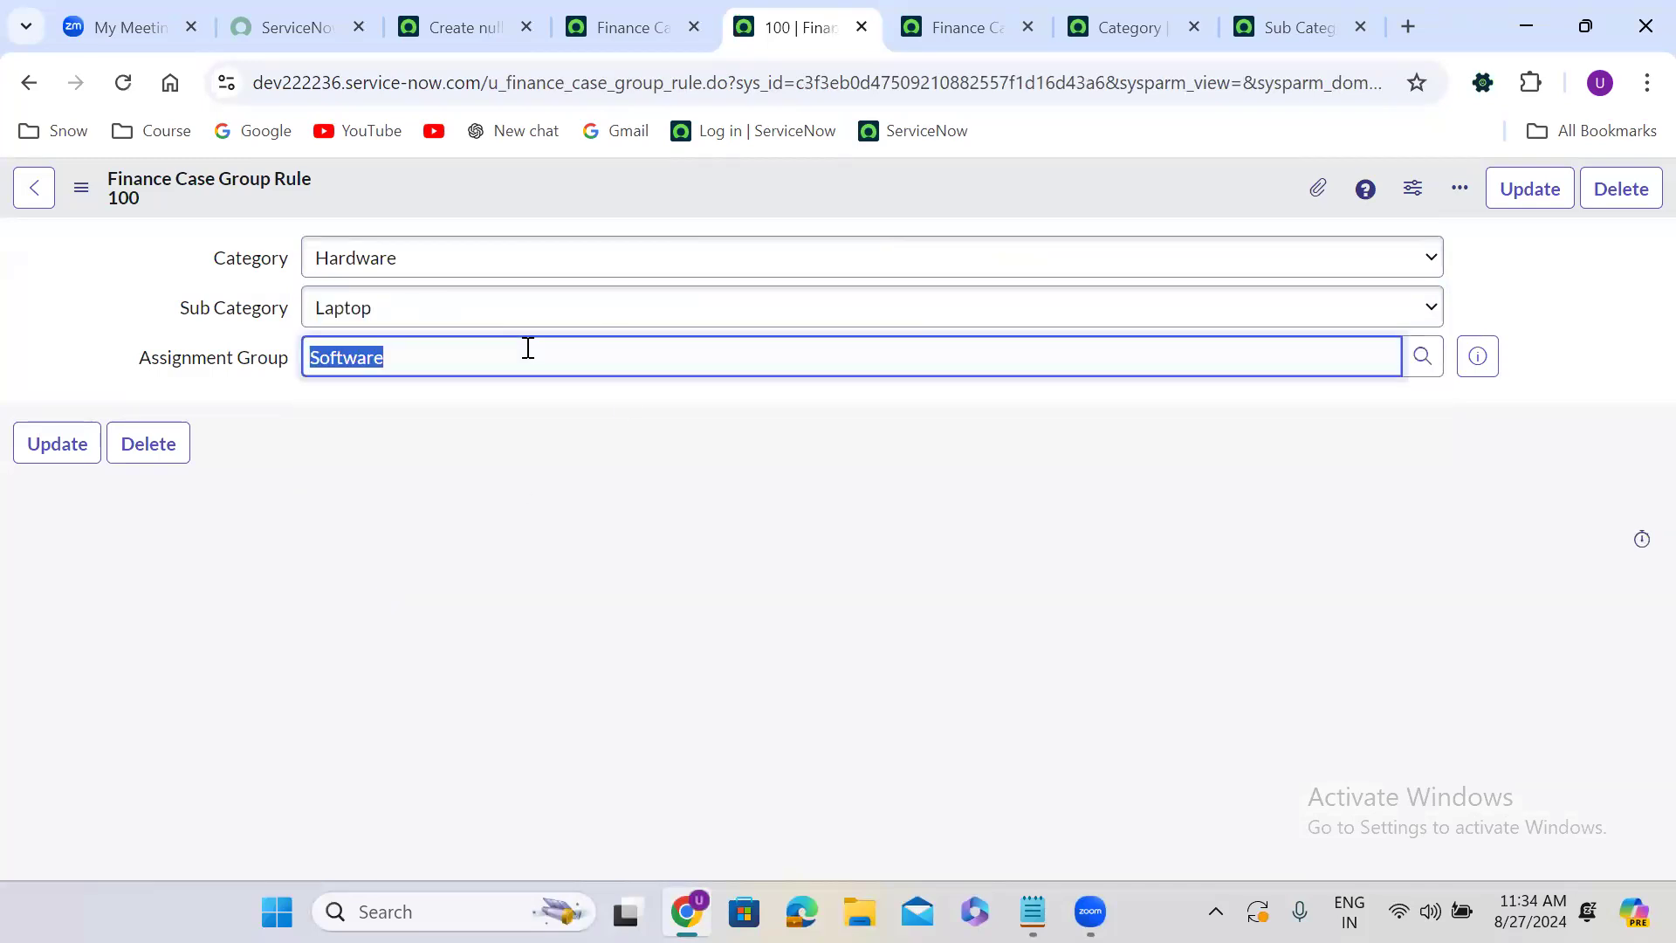
pyautogui.write('hard')
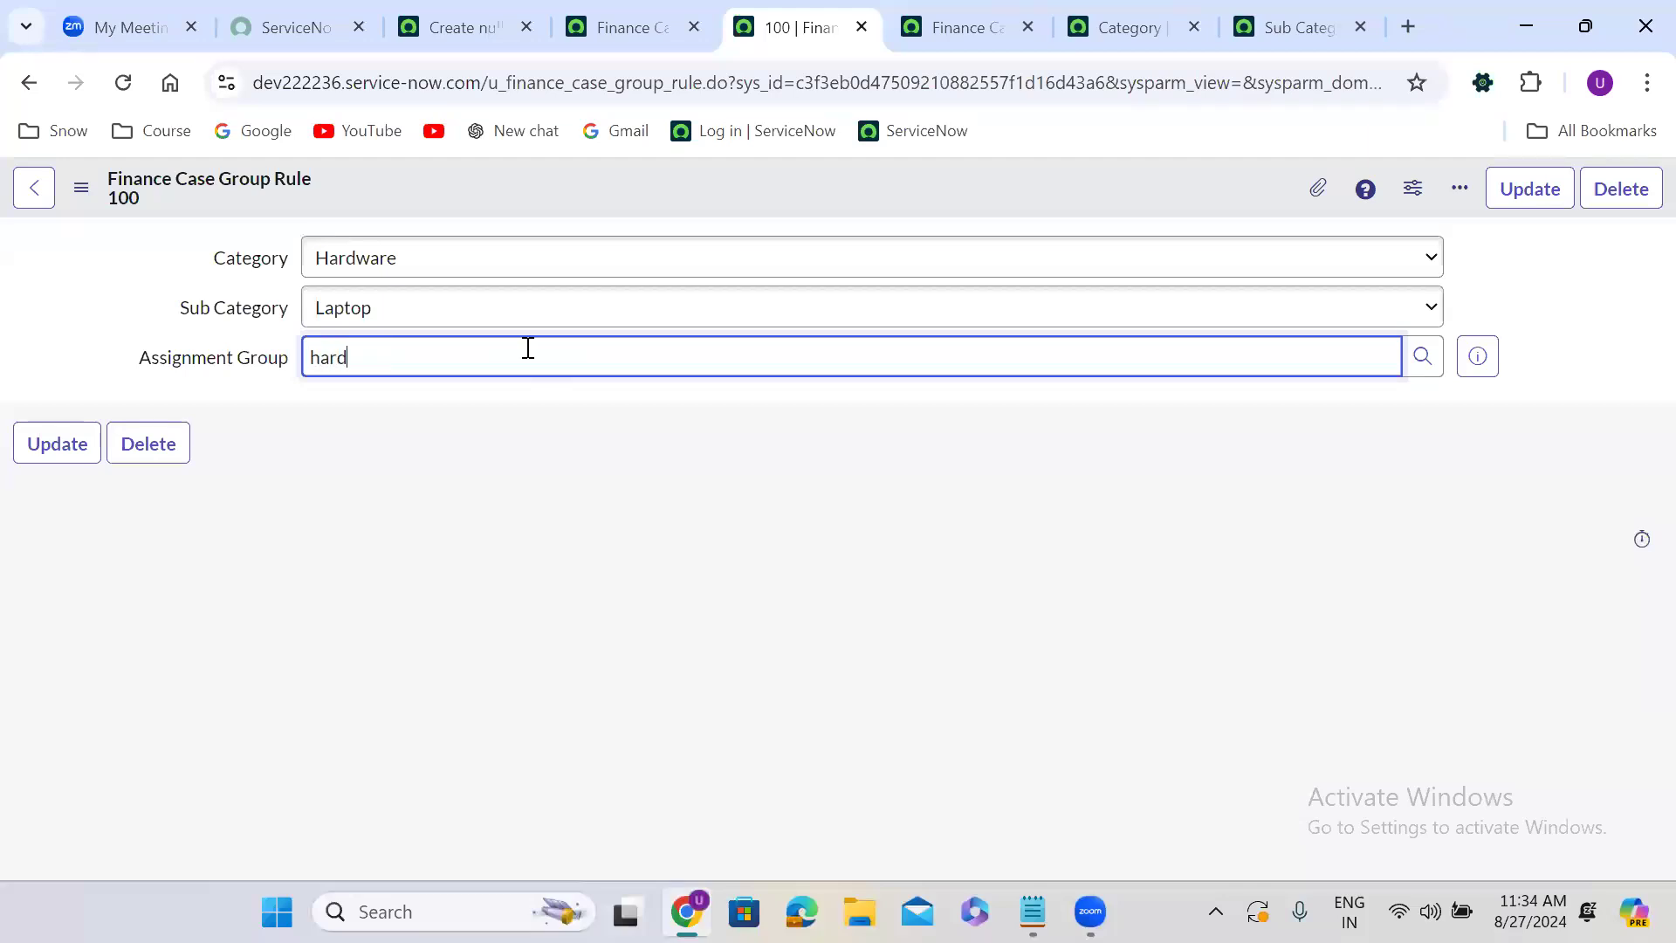
pyautogui.click(480, 398)
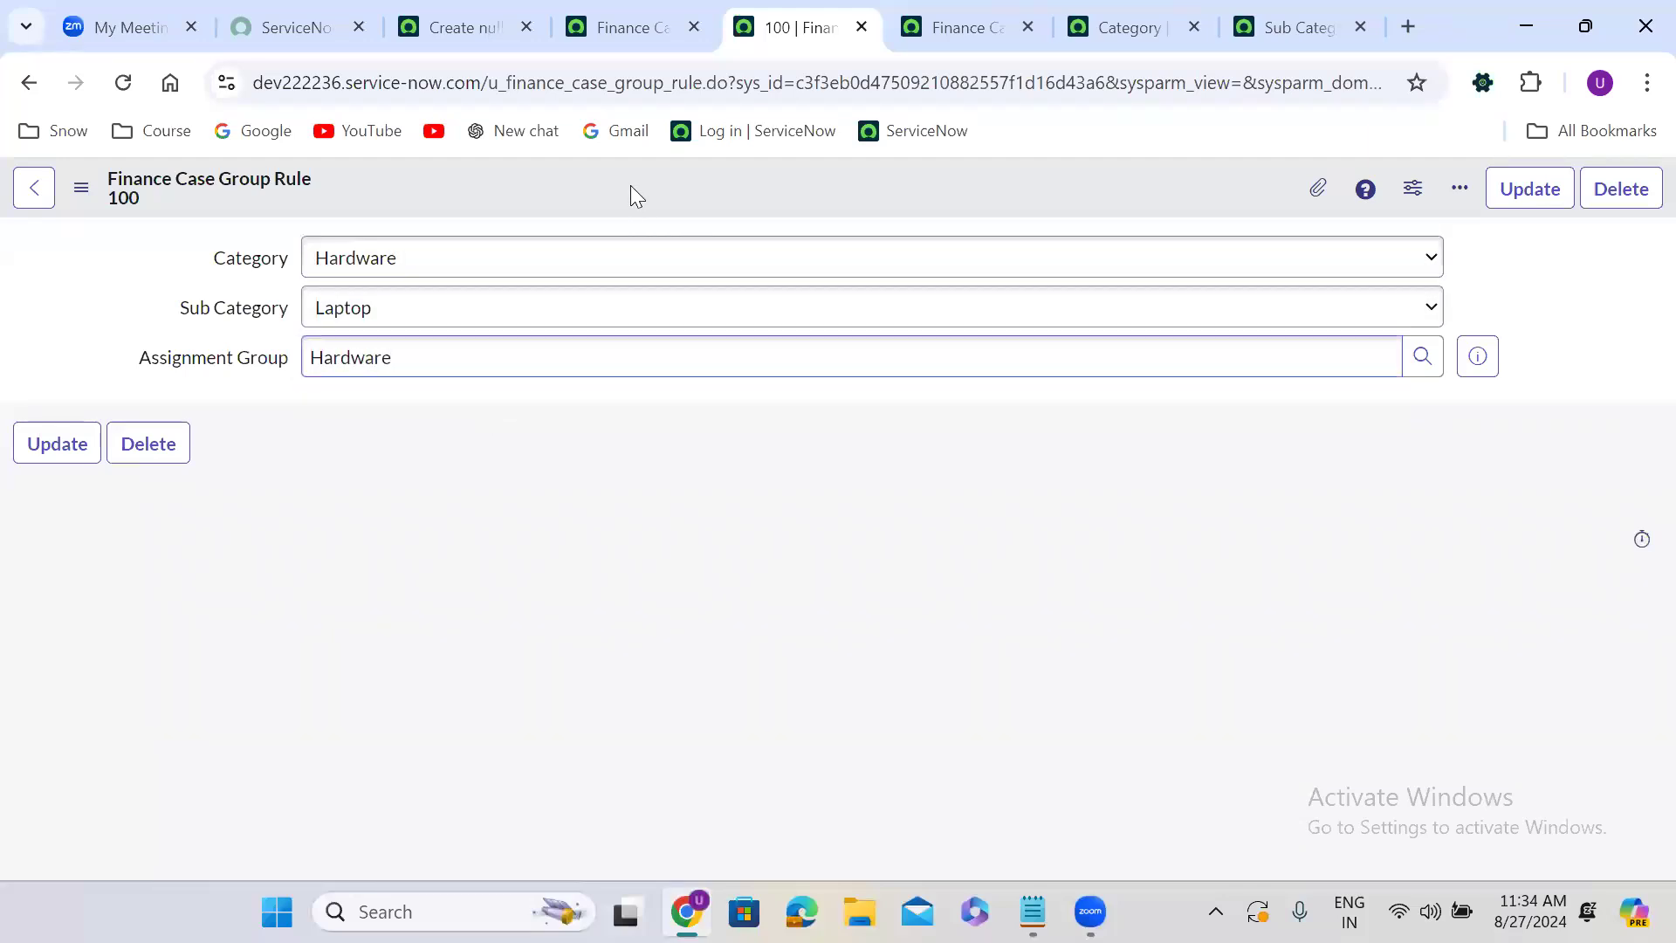
pyautogui.rightClick(631, 185)
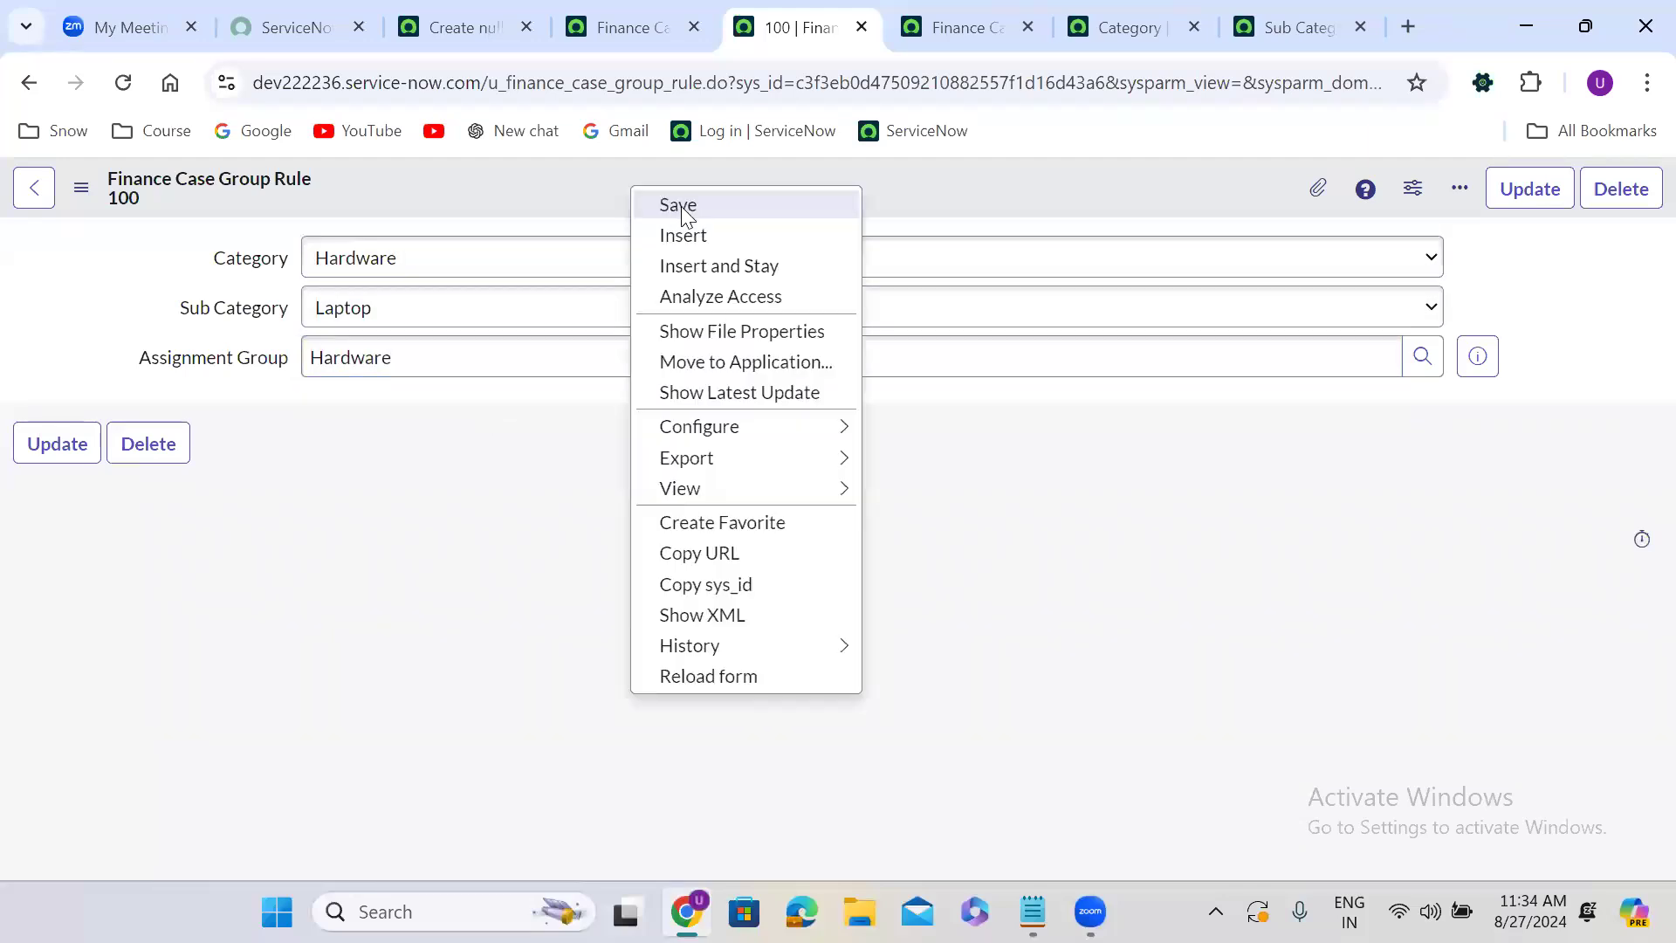
pyautogui.click(723, 265)
# Change the Sub Category to Desktop and insert the form as another rule record.
pyautogui.click(438, 319)
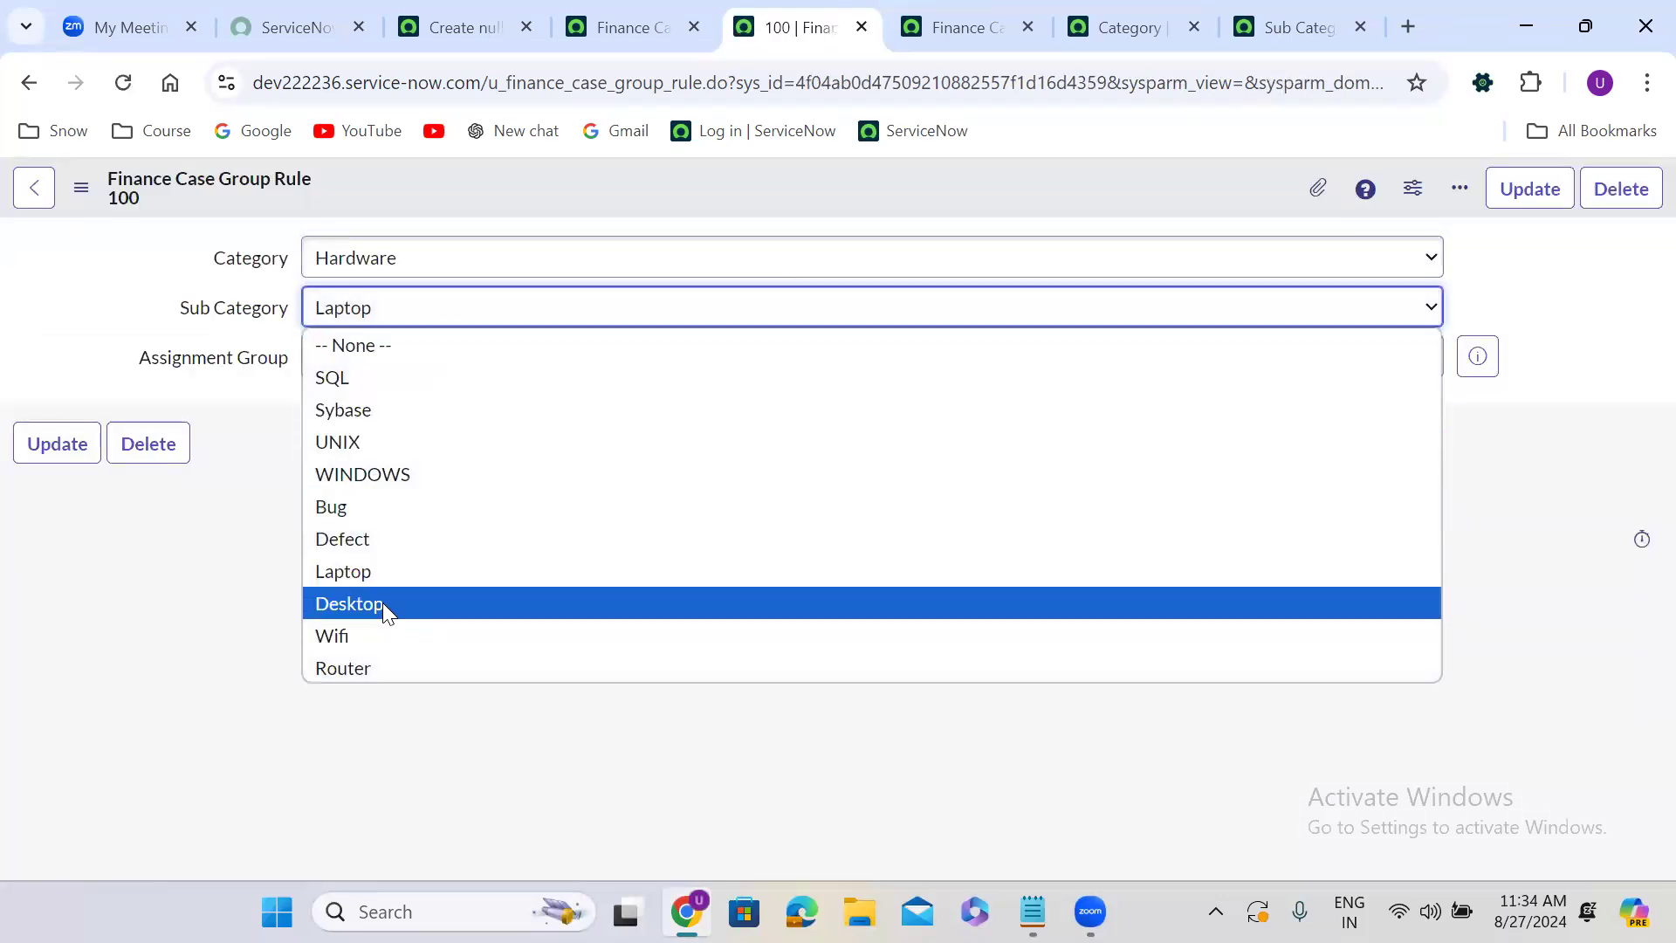
pyautogui.click(384, 604)
pyautogui.rightClick(690, 175)
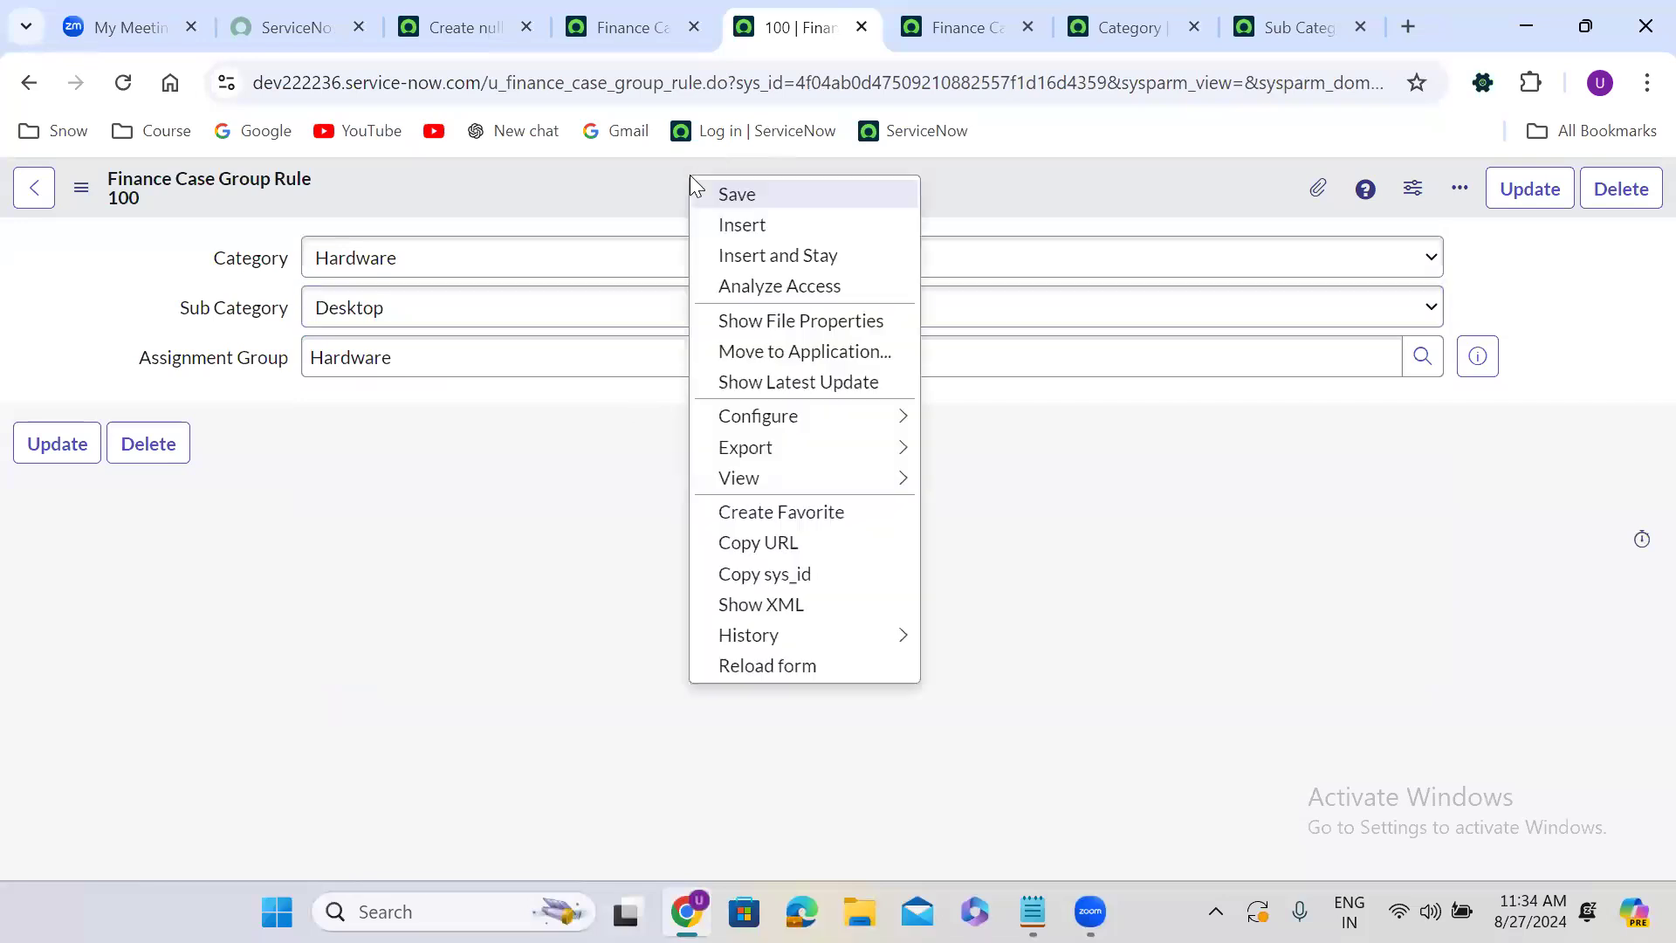
pyautogui.click(792, 254)
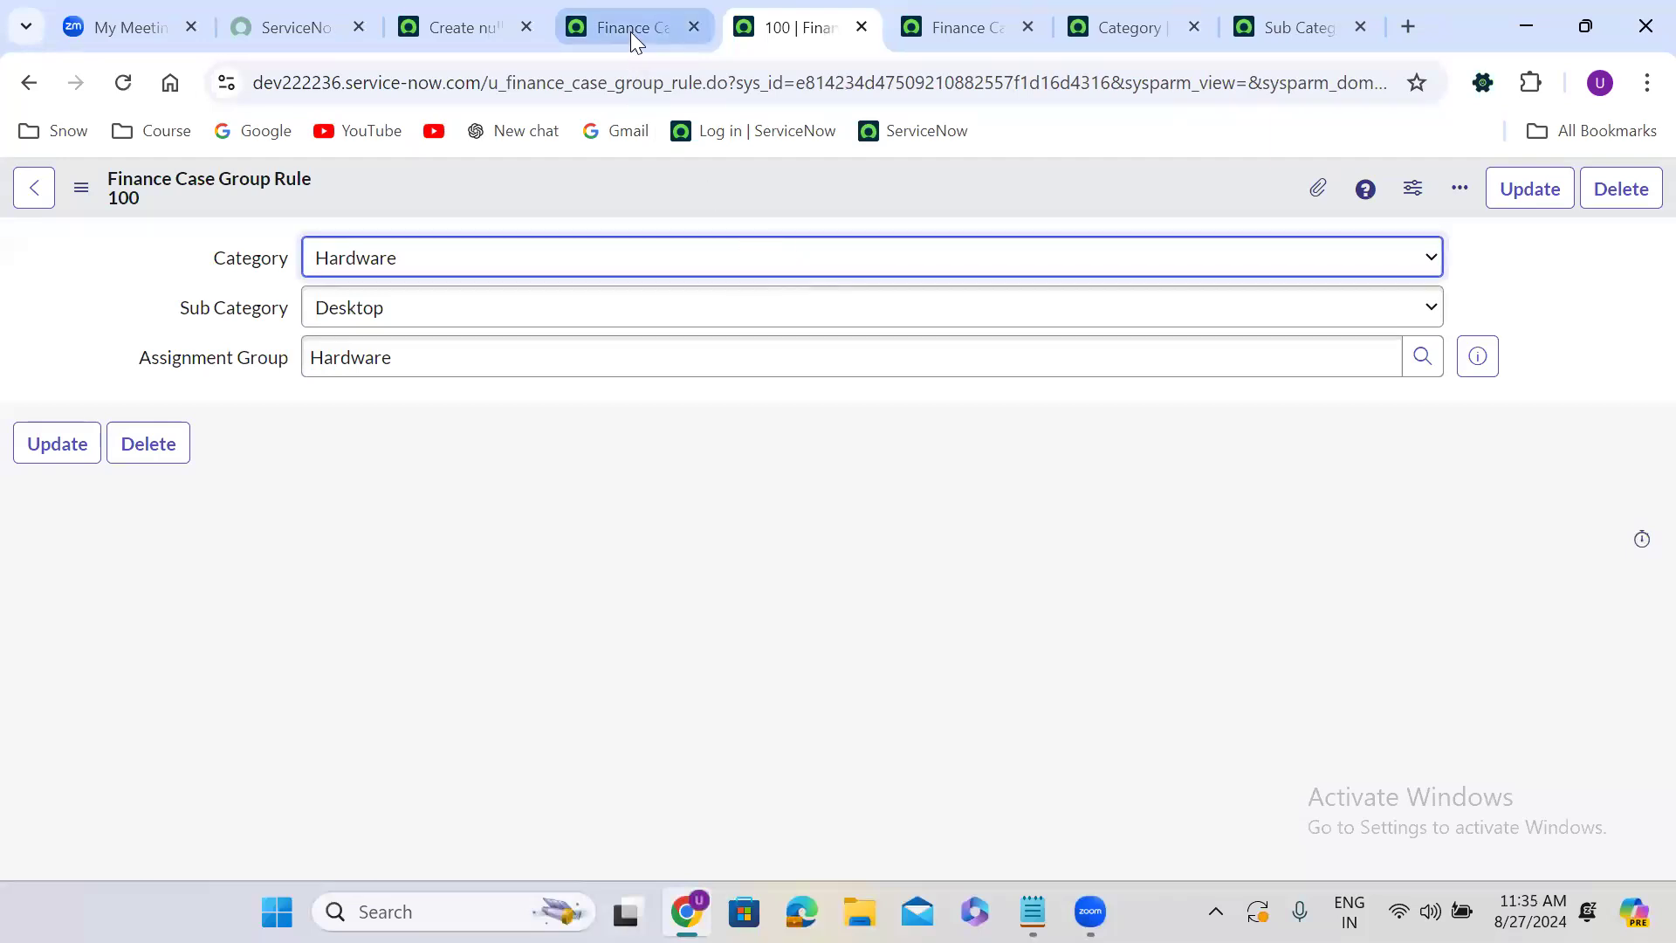
# Duplicate the table definition tab and open the Finance Case Group Rules list.
pyautogui.click(630, 31)
pyautogui.rightClick(631, 32)
pyautogui.click(792, 271)
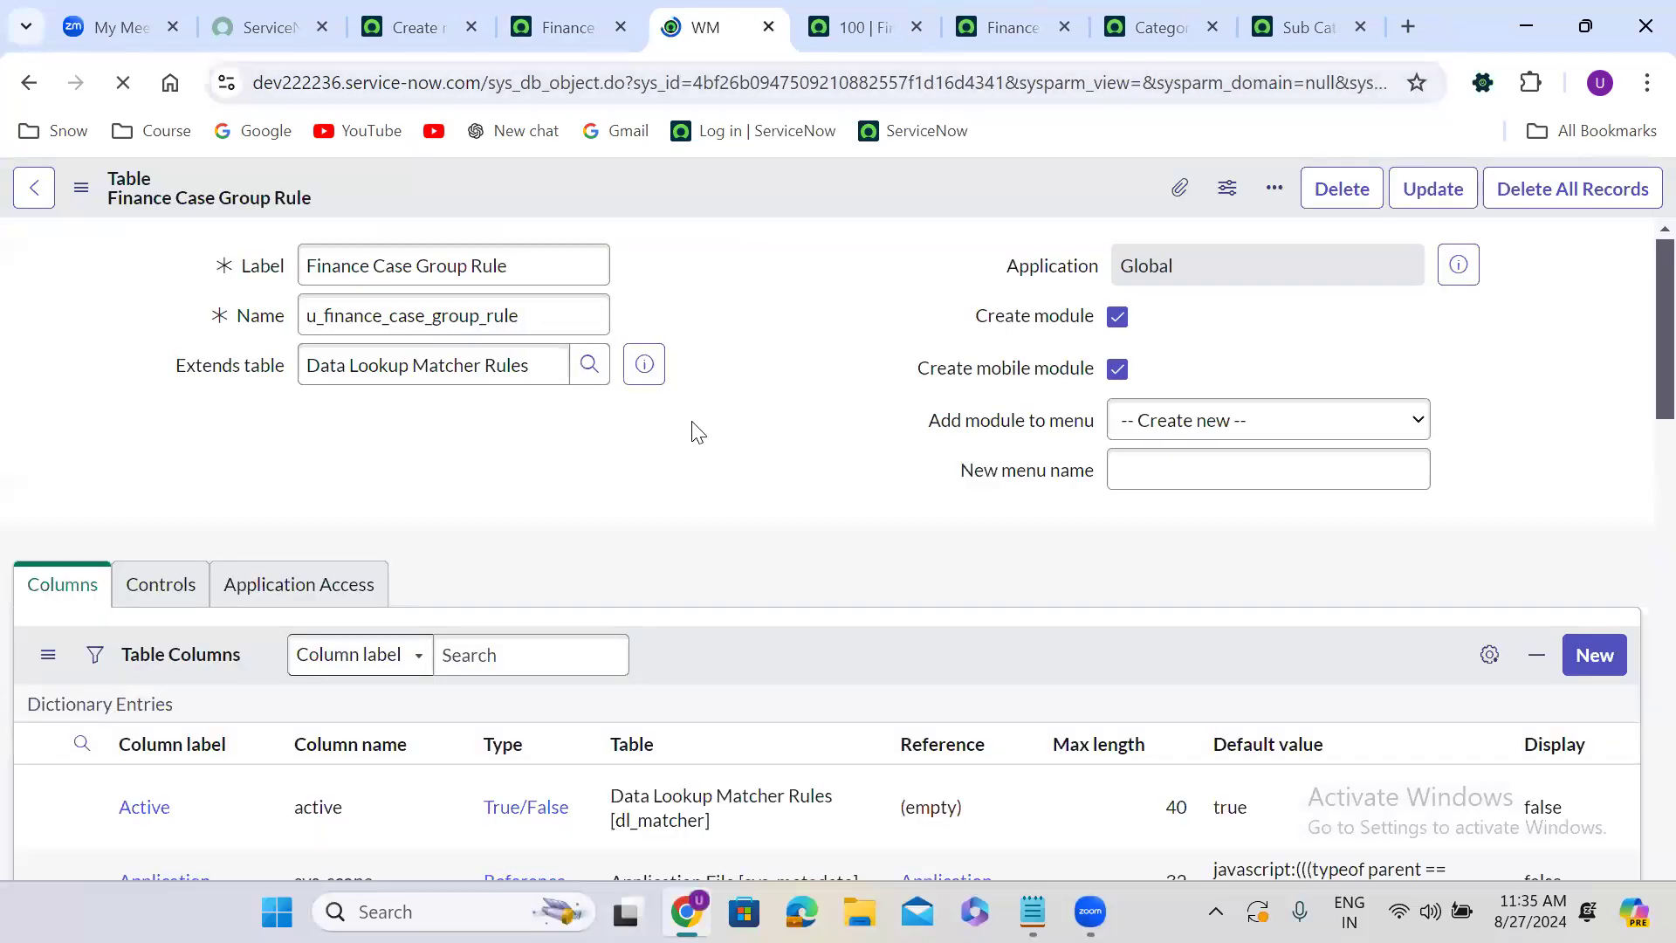
pyautogui.scroll(-15, 692, 422)
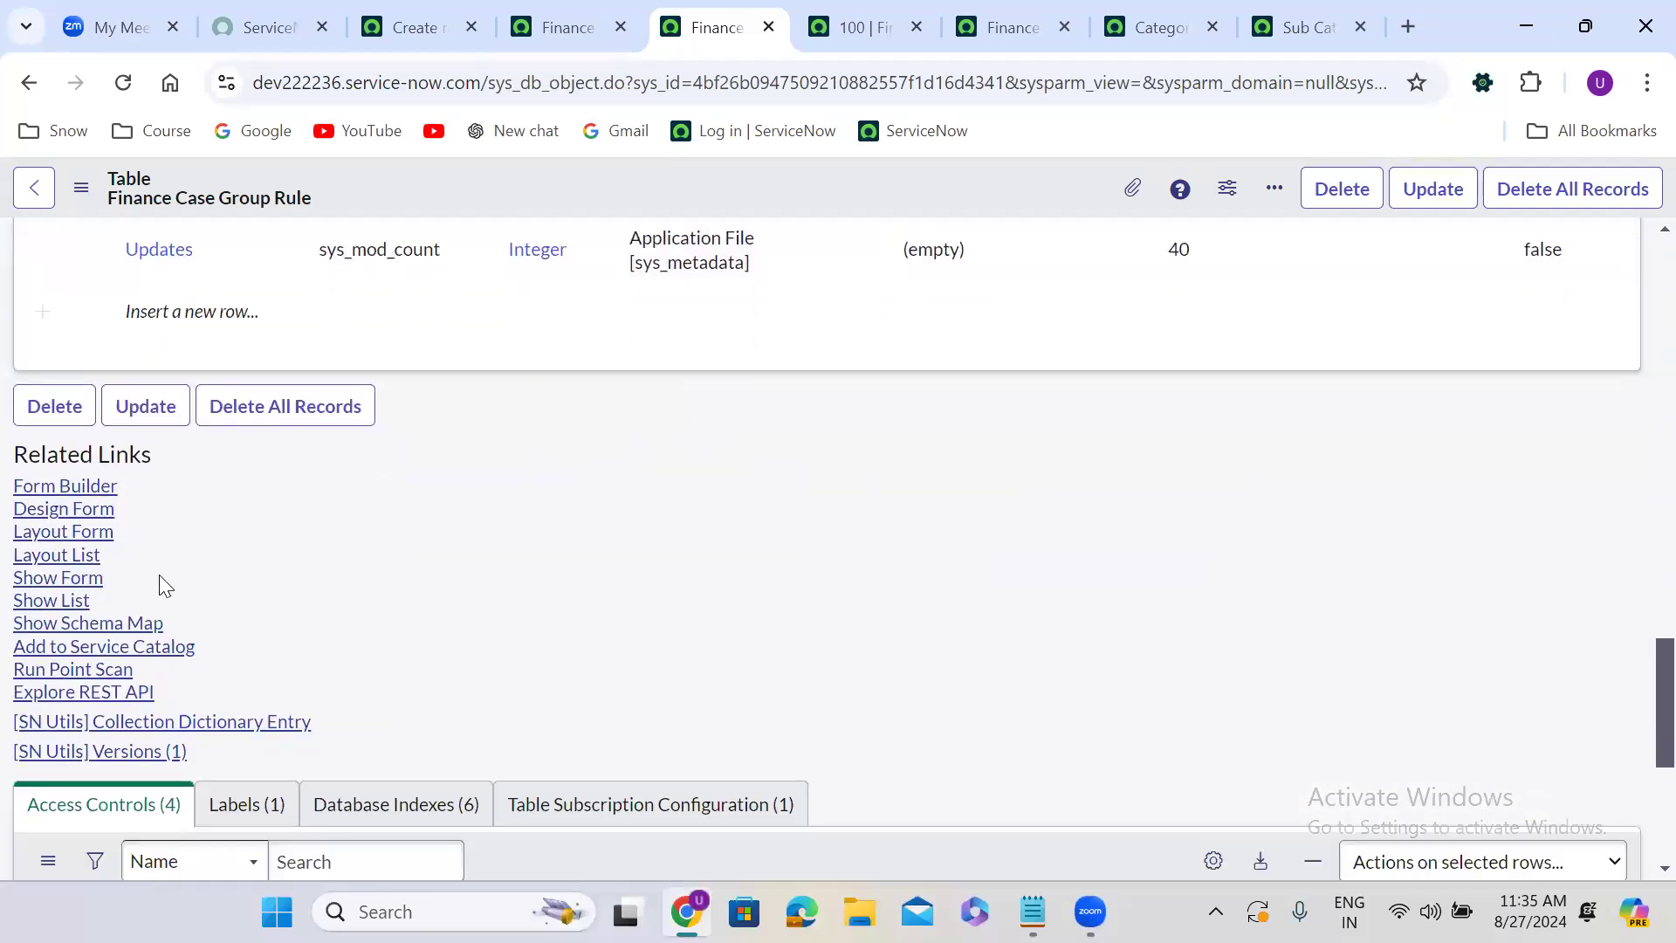
pyautogui.click(52, 601)
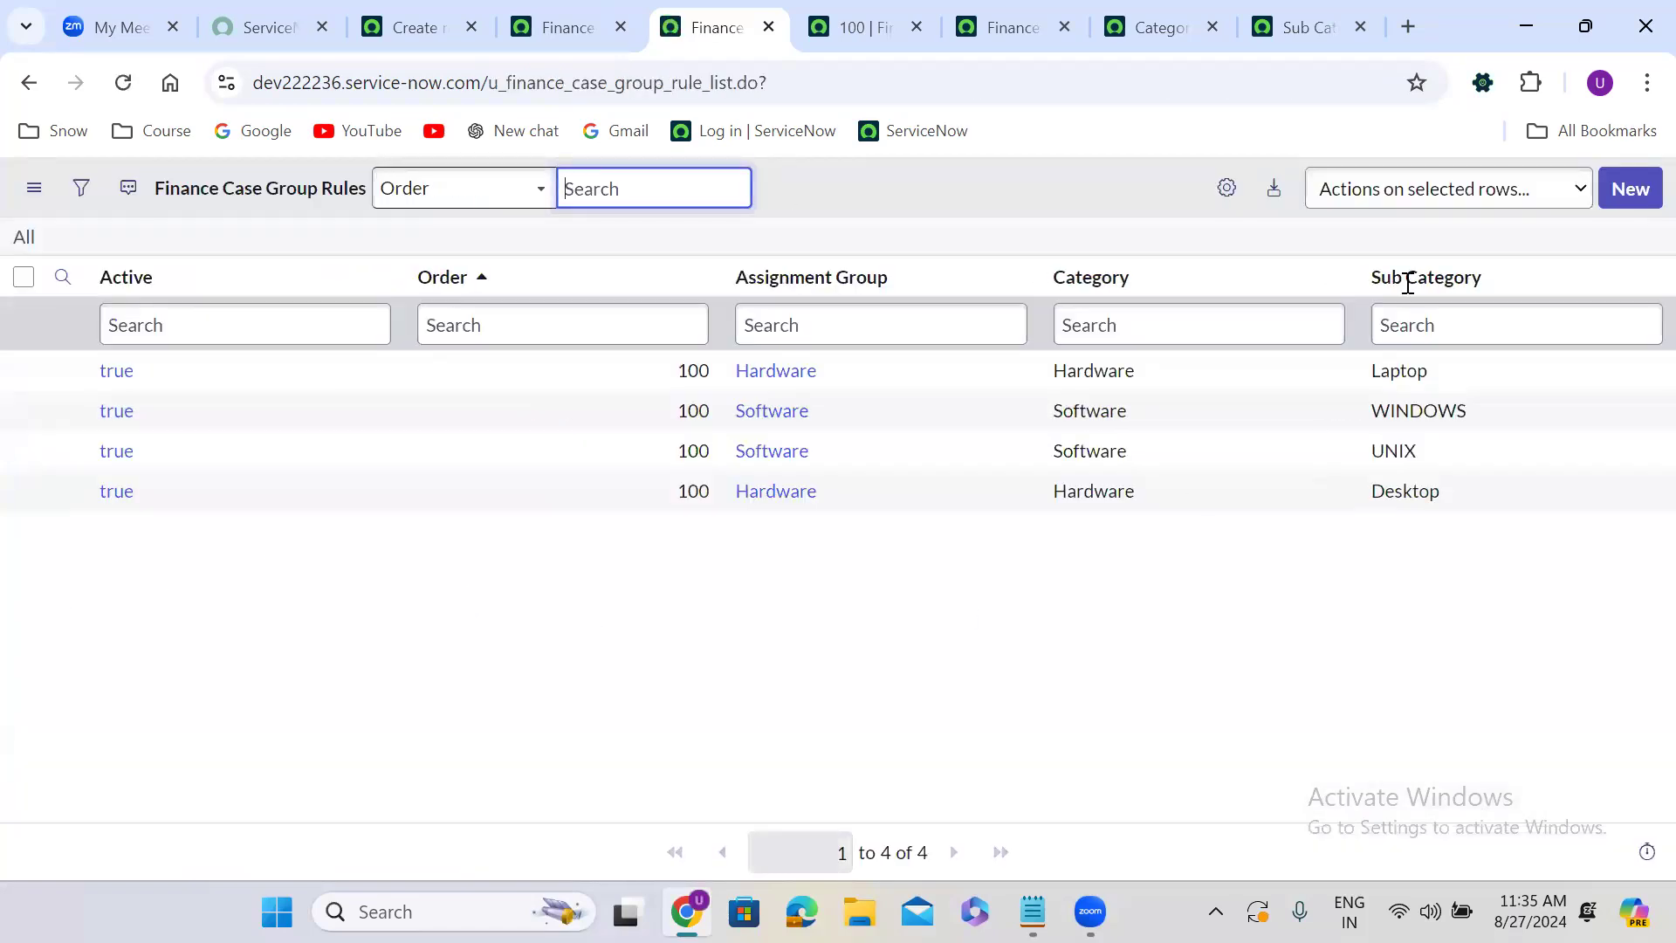
# Personalize the list columns to show only Category, Sub Category and Assignment Group.
pyautogui.click(1226, 189)
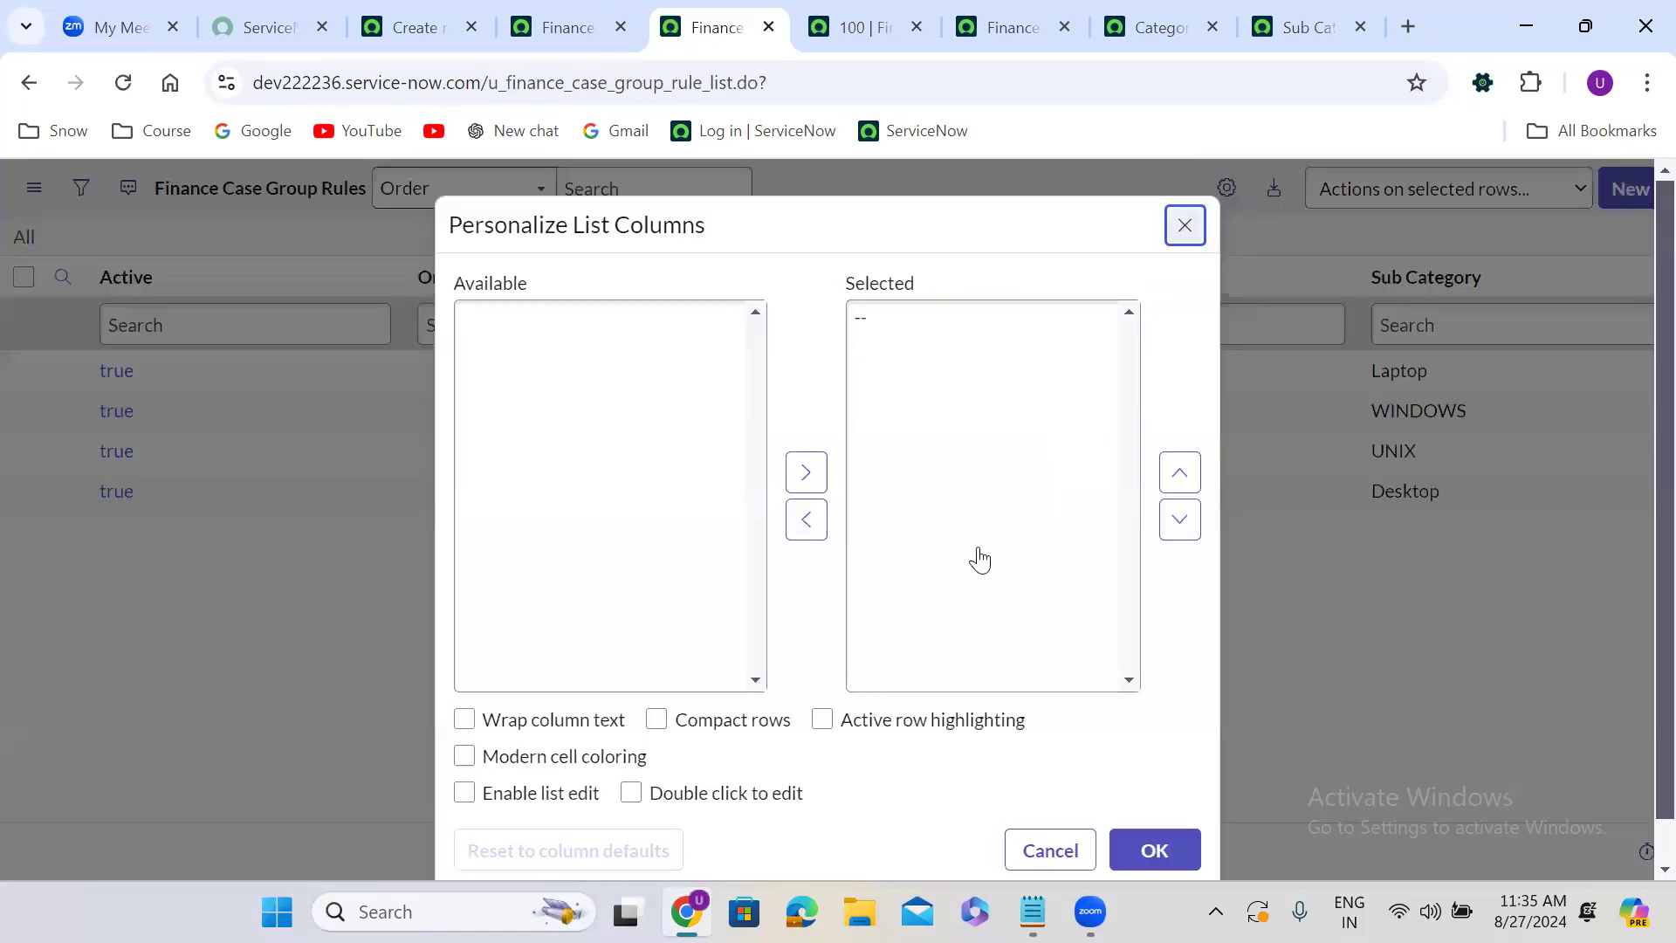
pyautogui.doubleClick(883, 318)
pyautogui.click(897, 321)
pyautogui.doubleClick(897, 321)
pyautogui.click(935, 323)
pyautogui.click(1178, 520)
pyautogui.click(1179, 520)
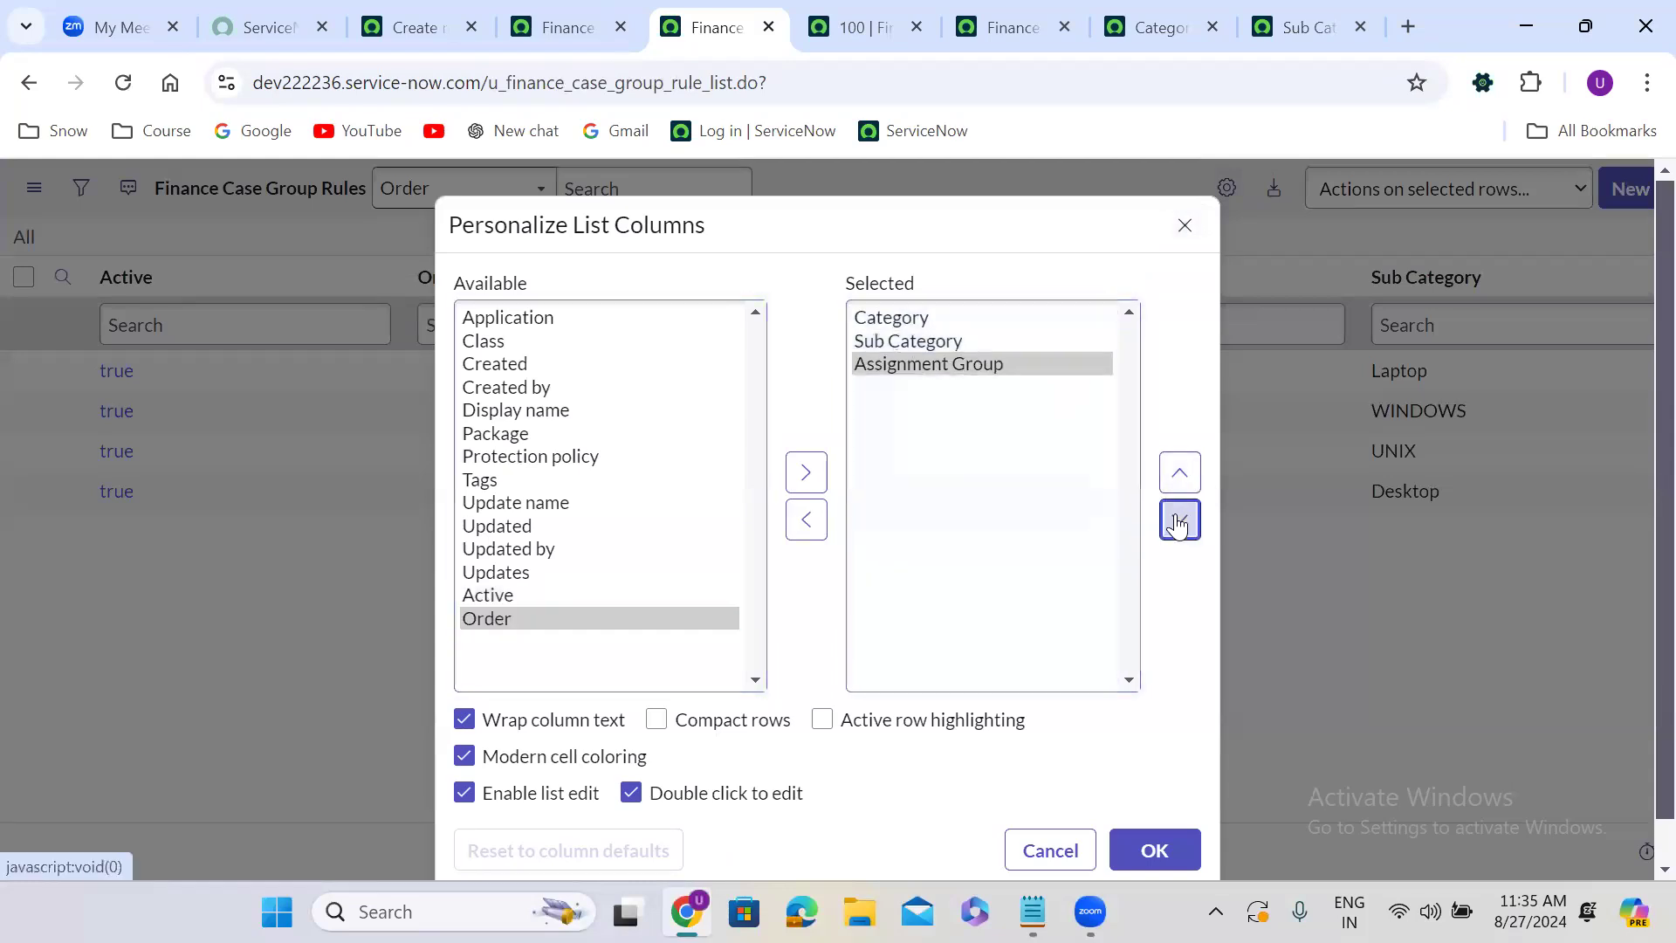
pyautogui.click(1184, 834)
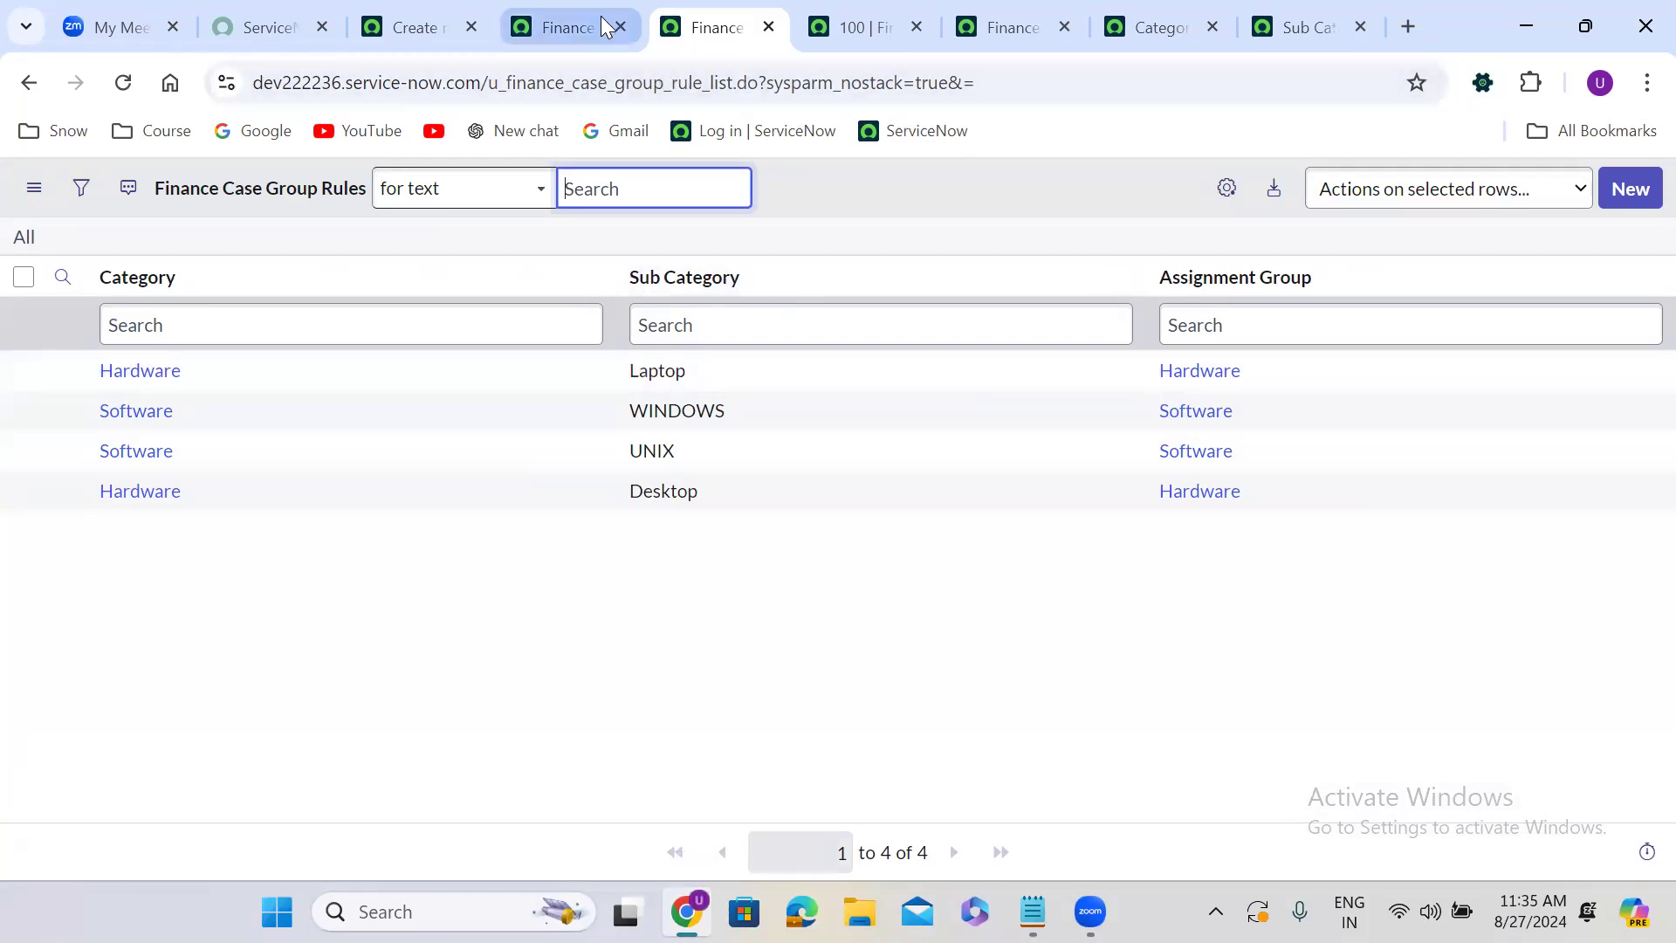
# Open Data Lookup Definitions, leaving the unsaved Finance Case form, and start a new Data Lookup Rule.
pyautogui.click(568, 27)
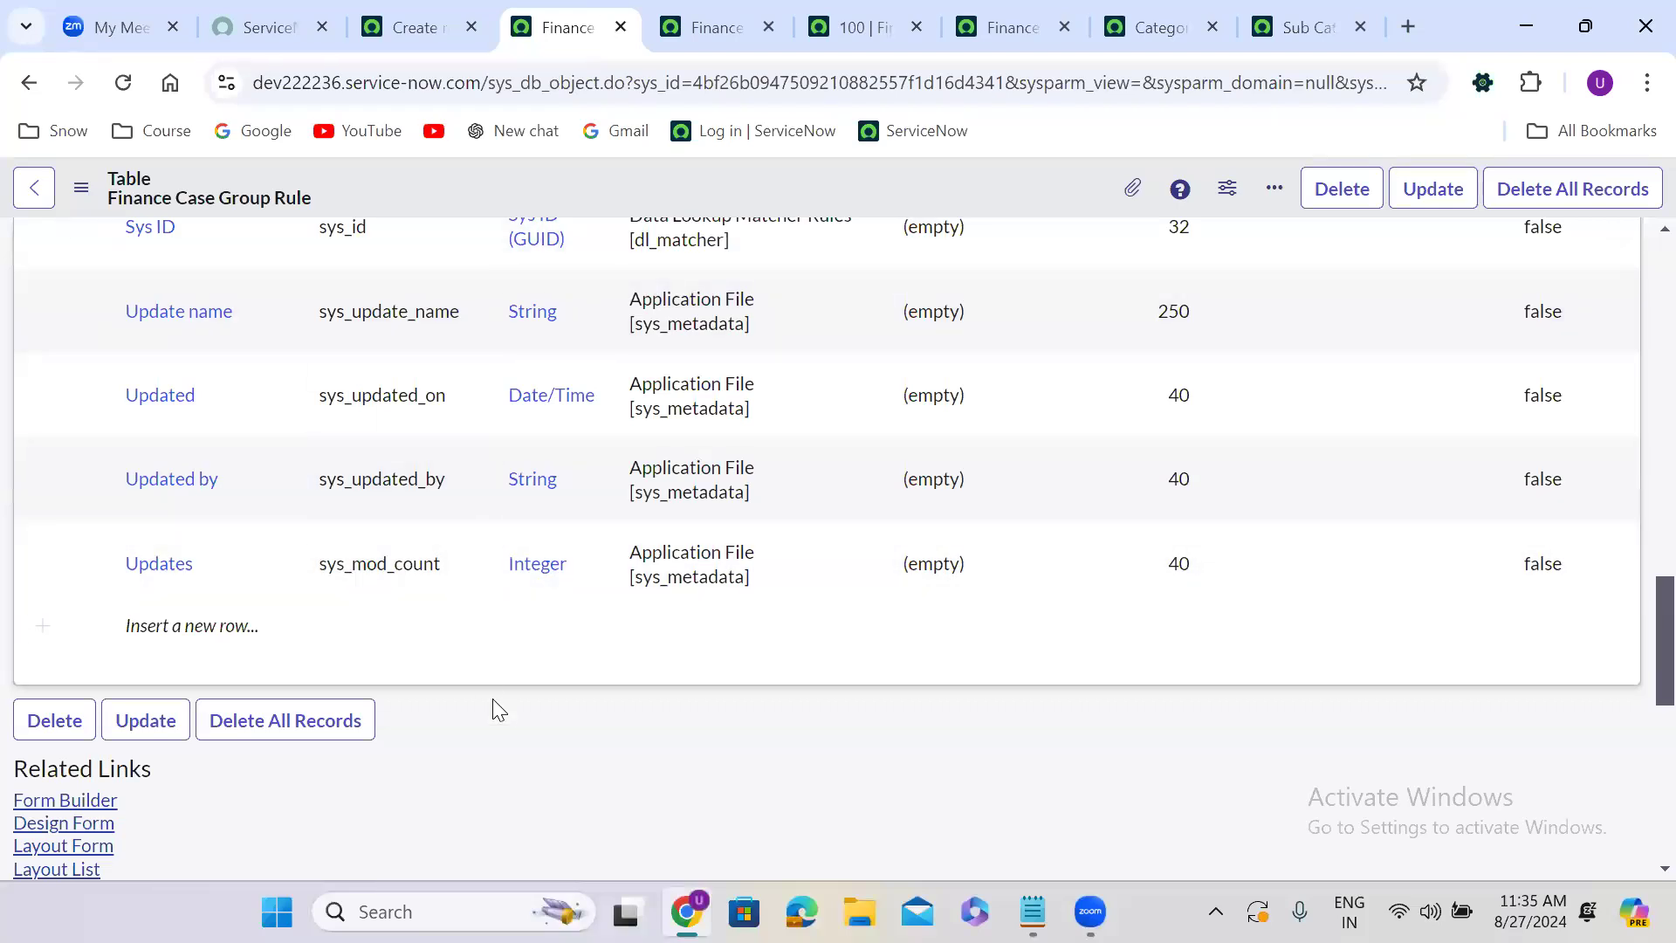
pyautogui.scroll(-5, 497, 709)
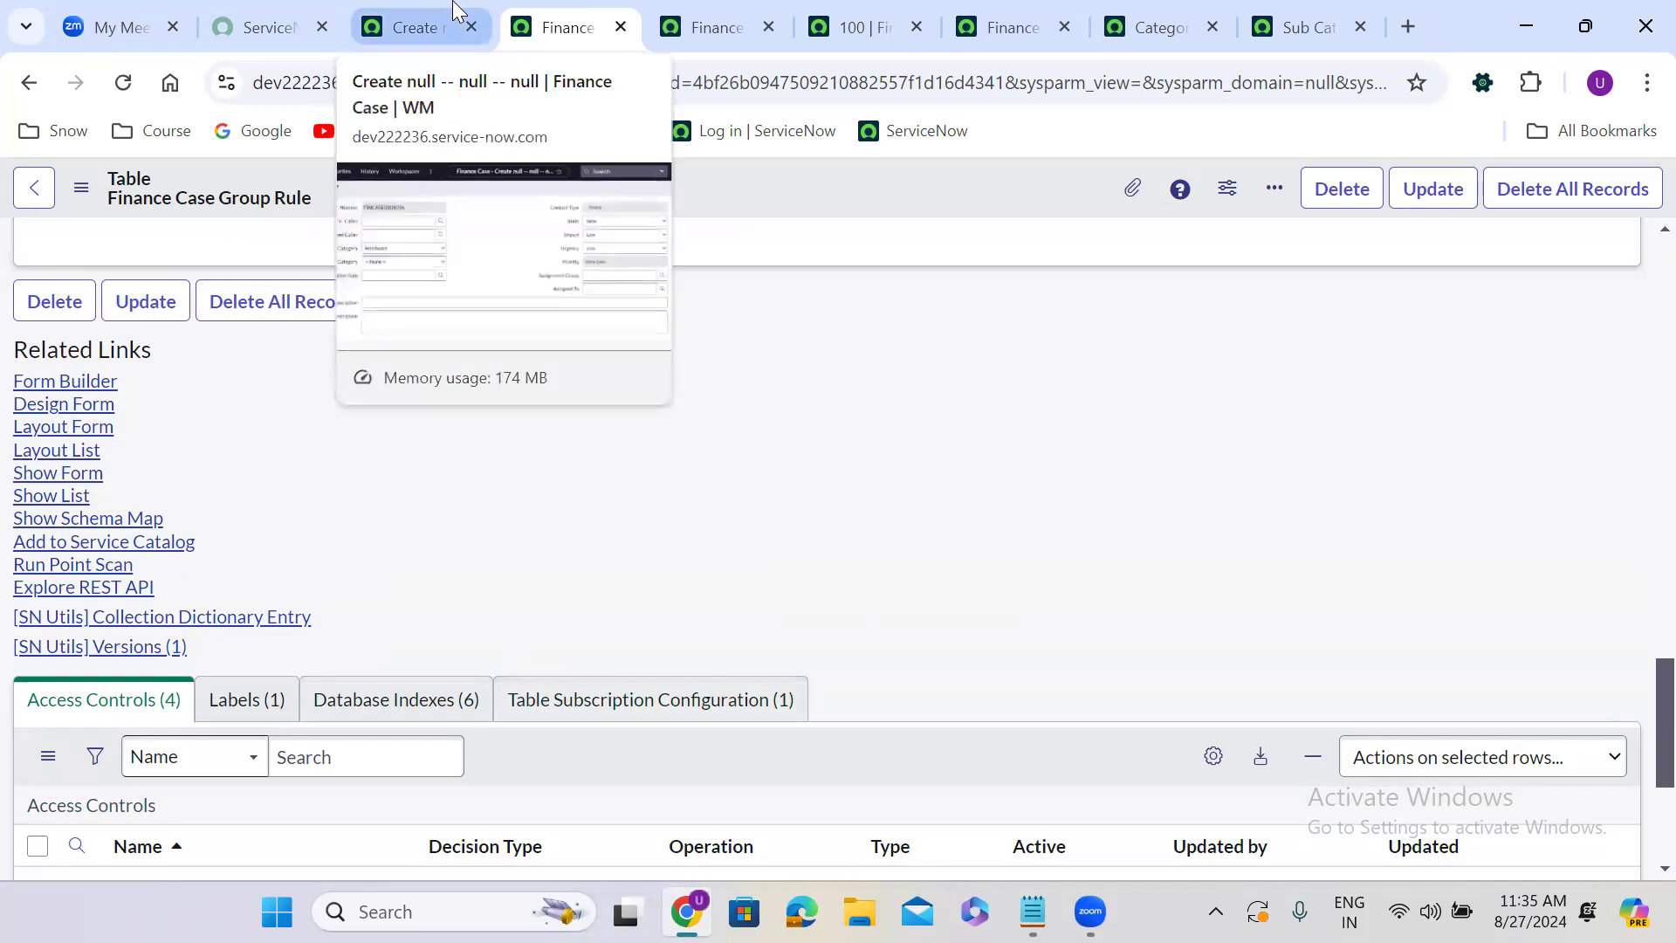
pyautogui.click(400, 13)
pyautogui.click(122, 194)
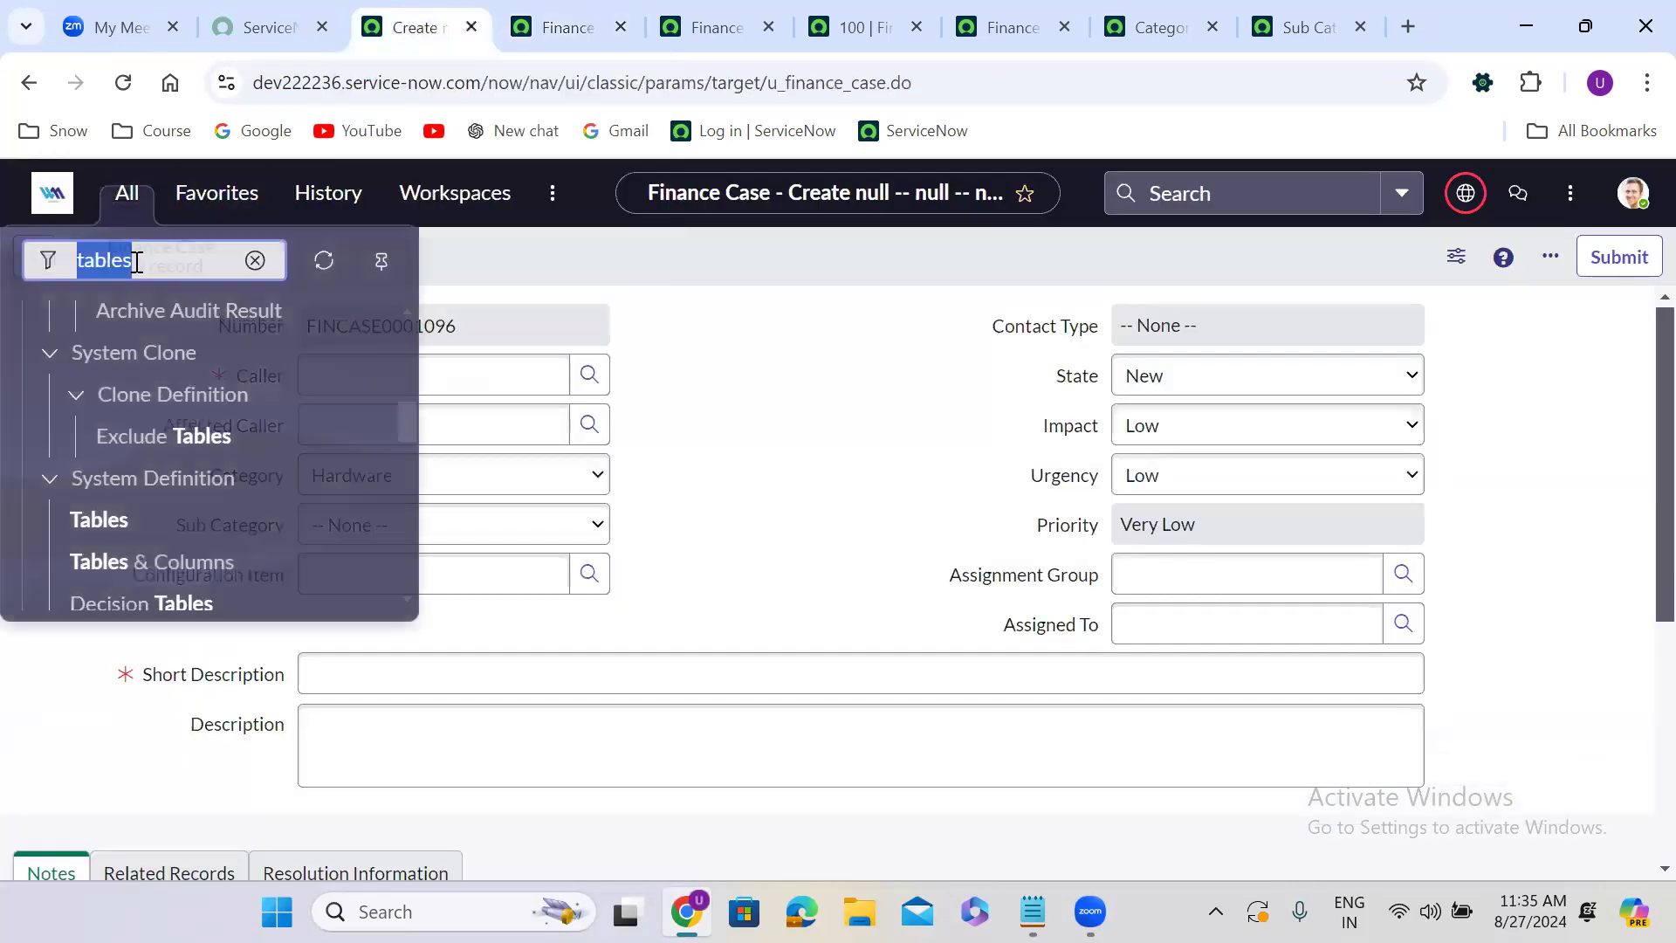
pyautogui.write('lookup de')
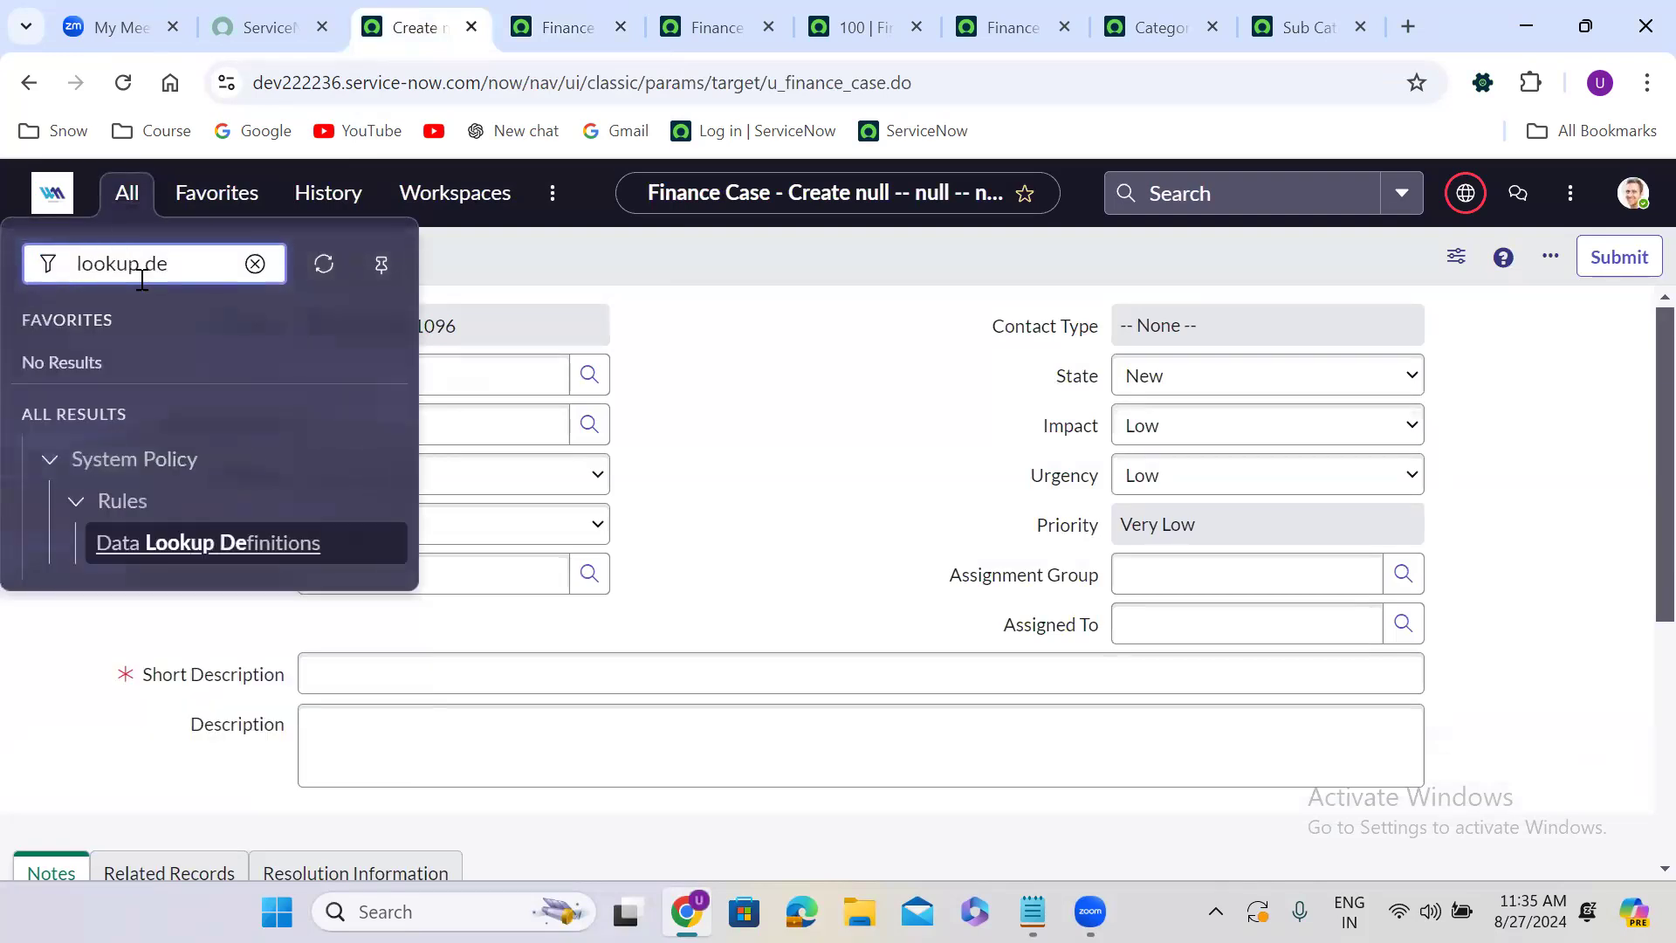
pyautogui.click(205, 537)
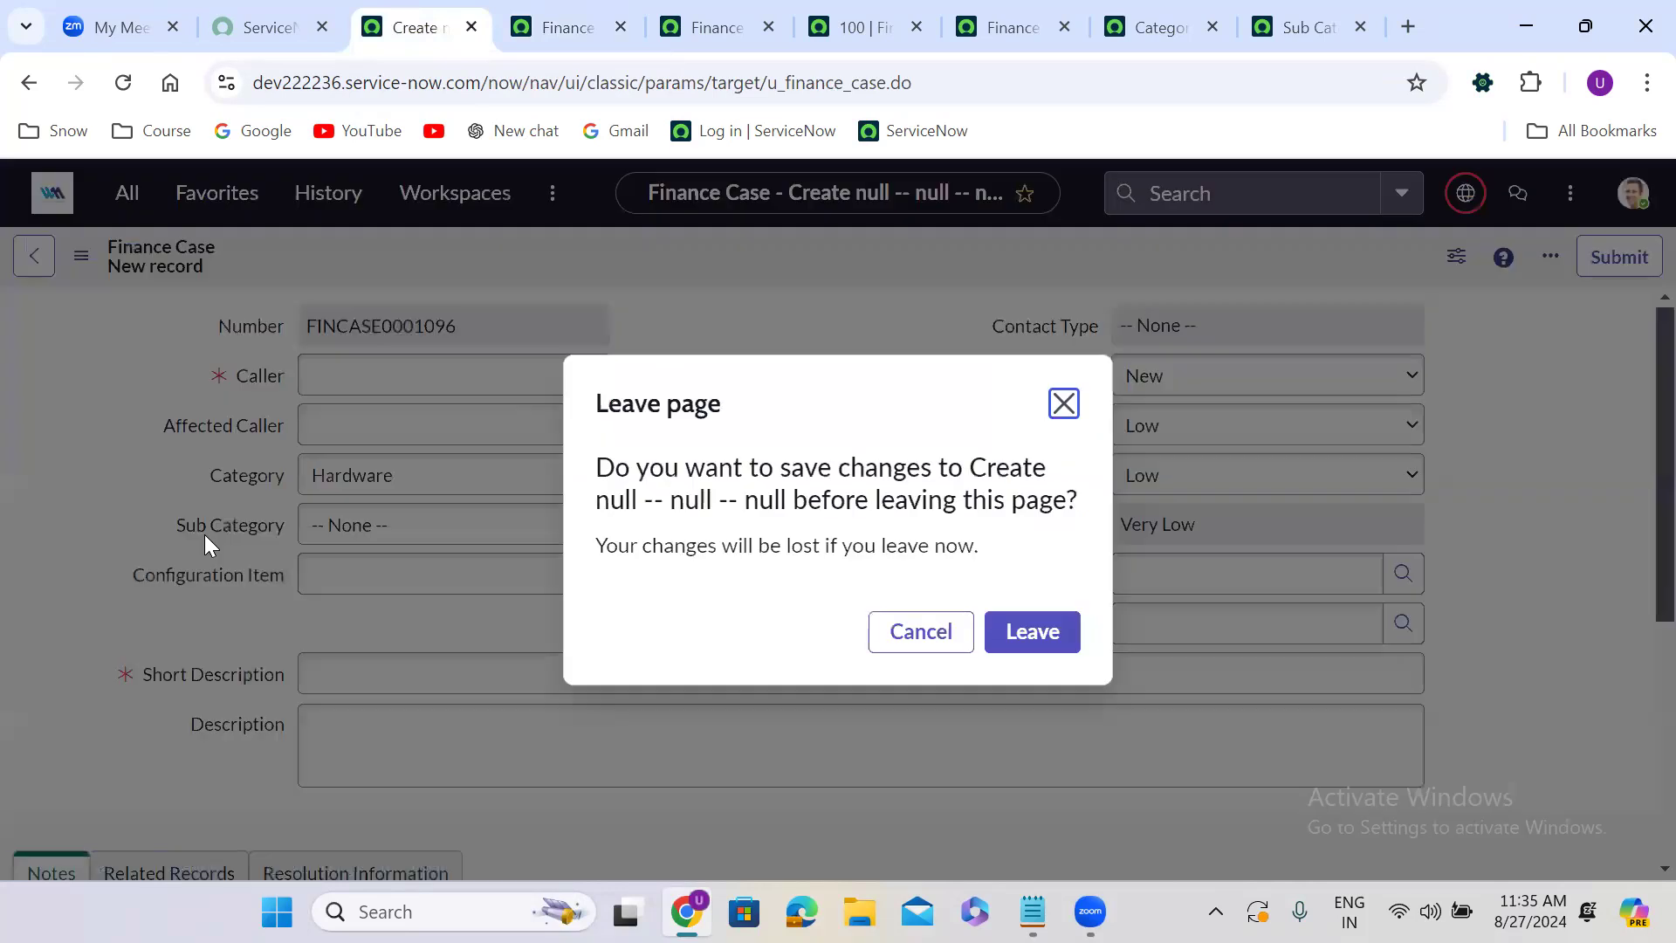
pyautogui.click(1004, 642)
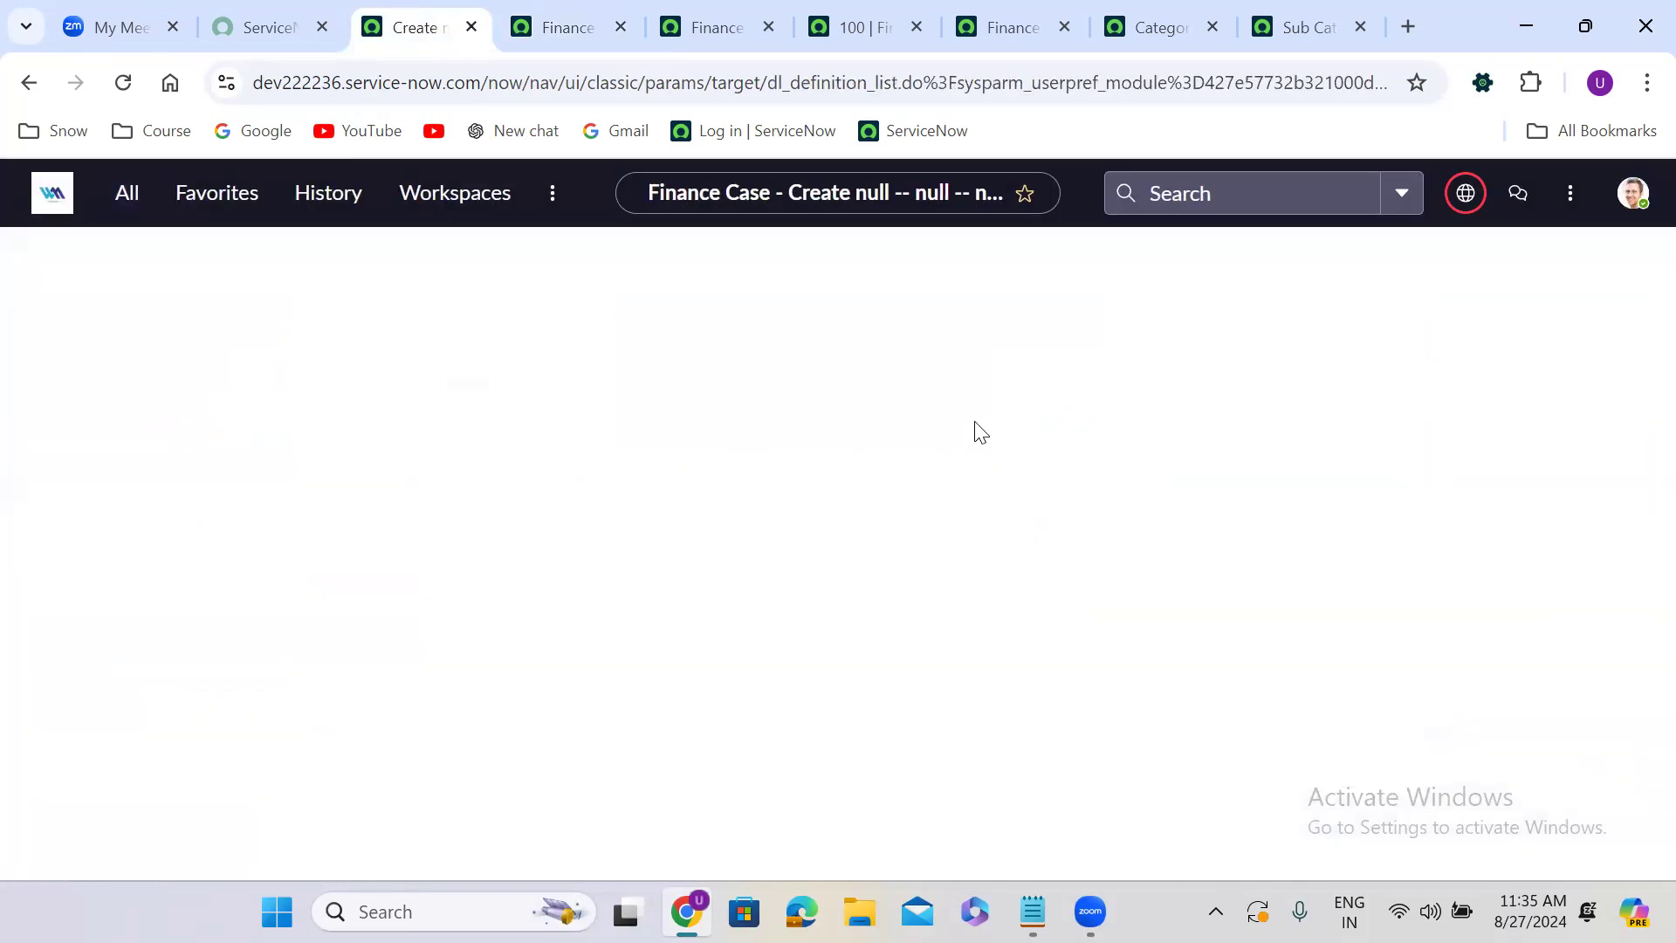
pyautogui.click(1629, 256)
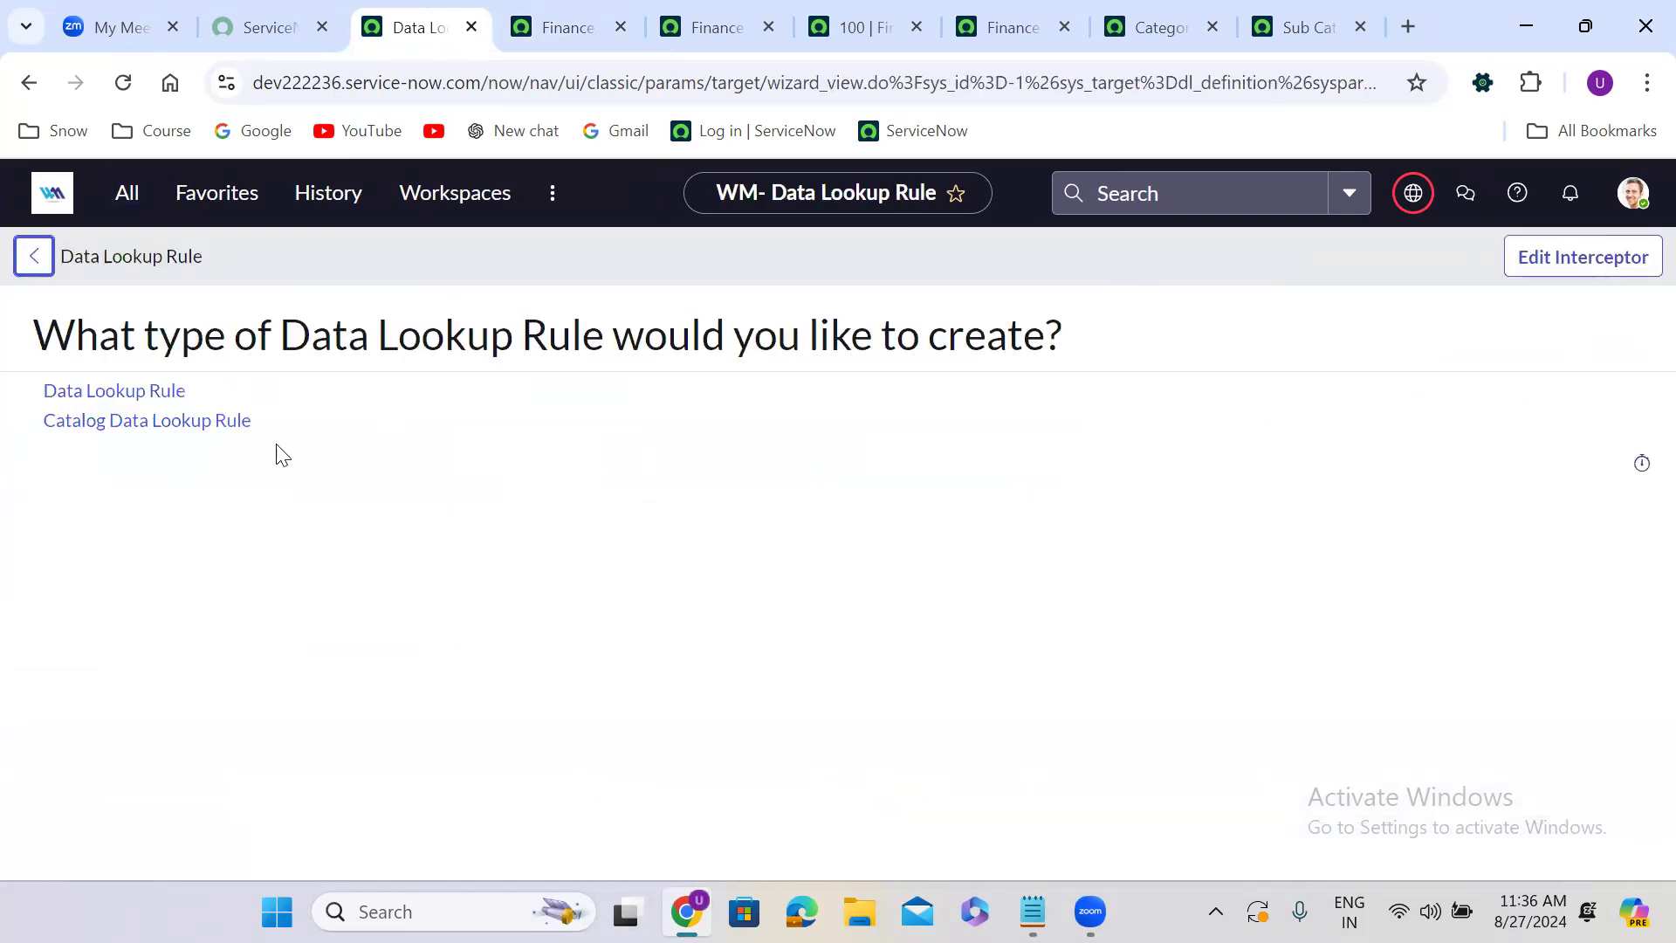
pyautogui.click(144, 398)
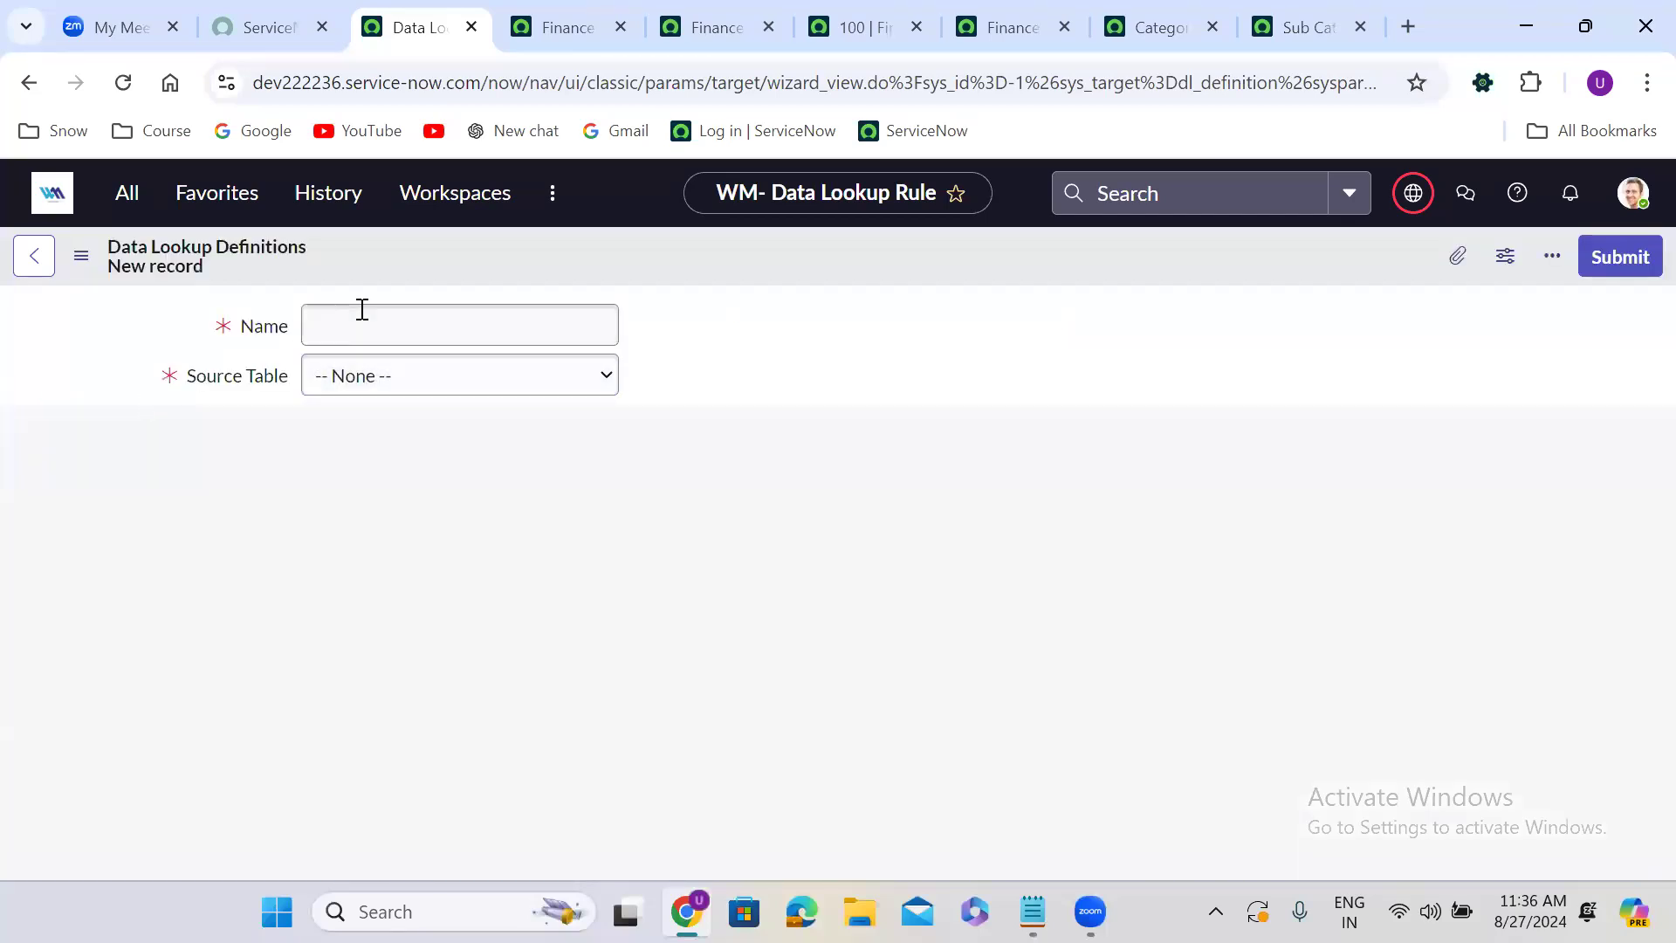
# Name the data lookup definition Finance Case Group Definition.
pyautogui.write('Finance ')
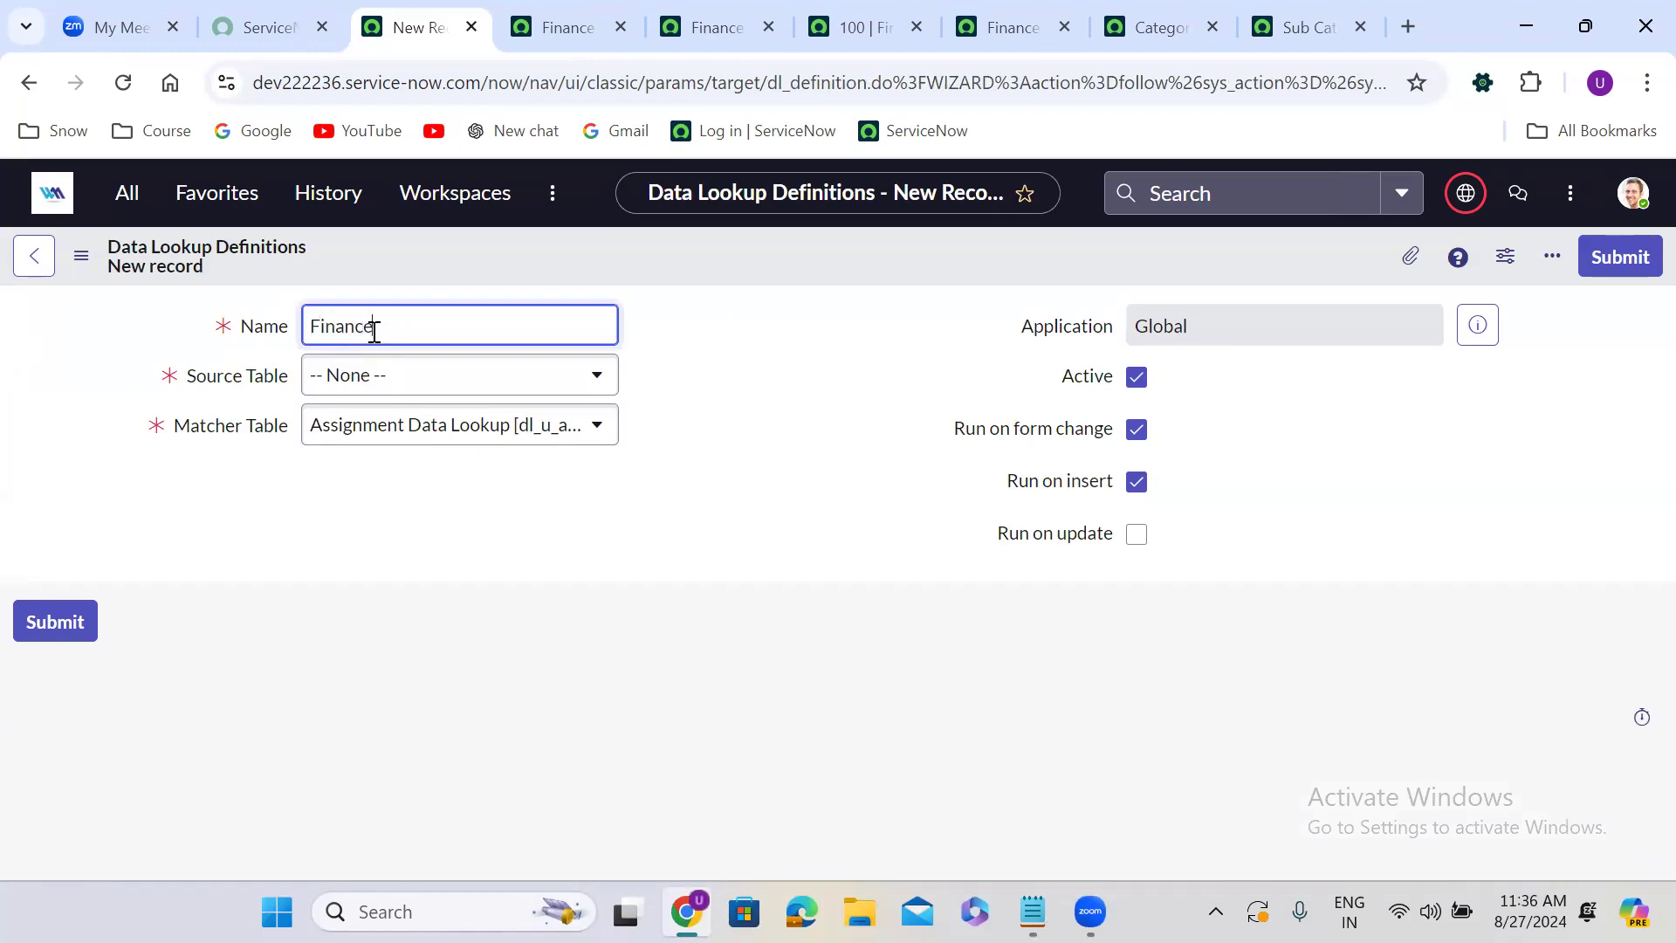
pyautogui.write('Case Group Rules')
pyautogui.click(733, 361)
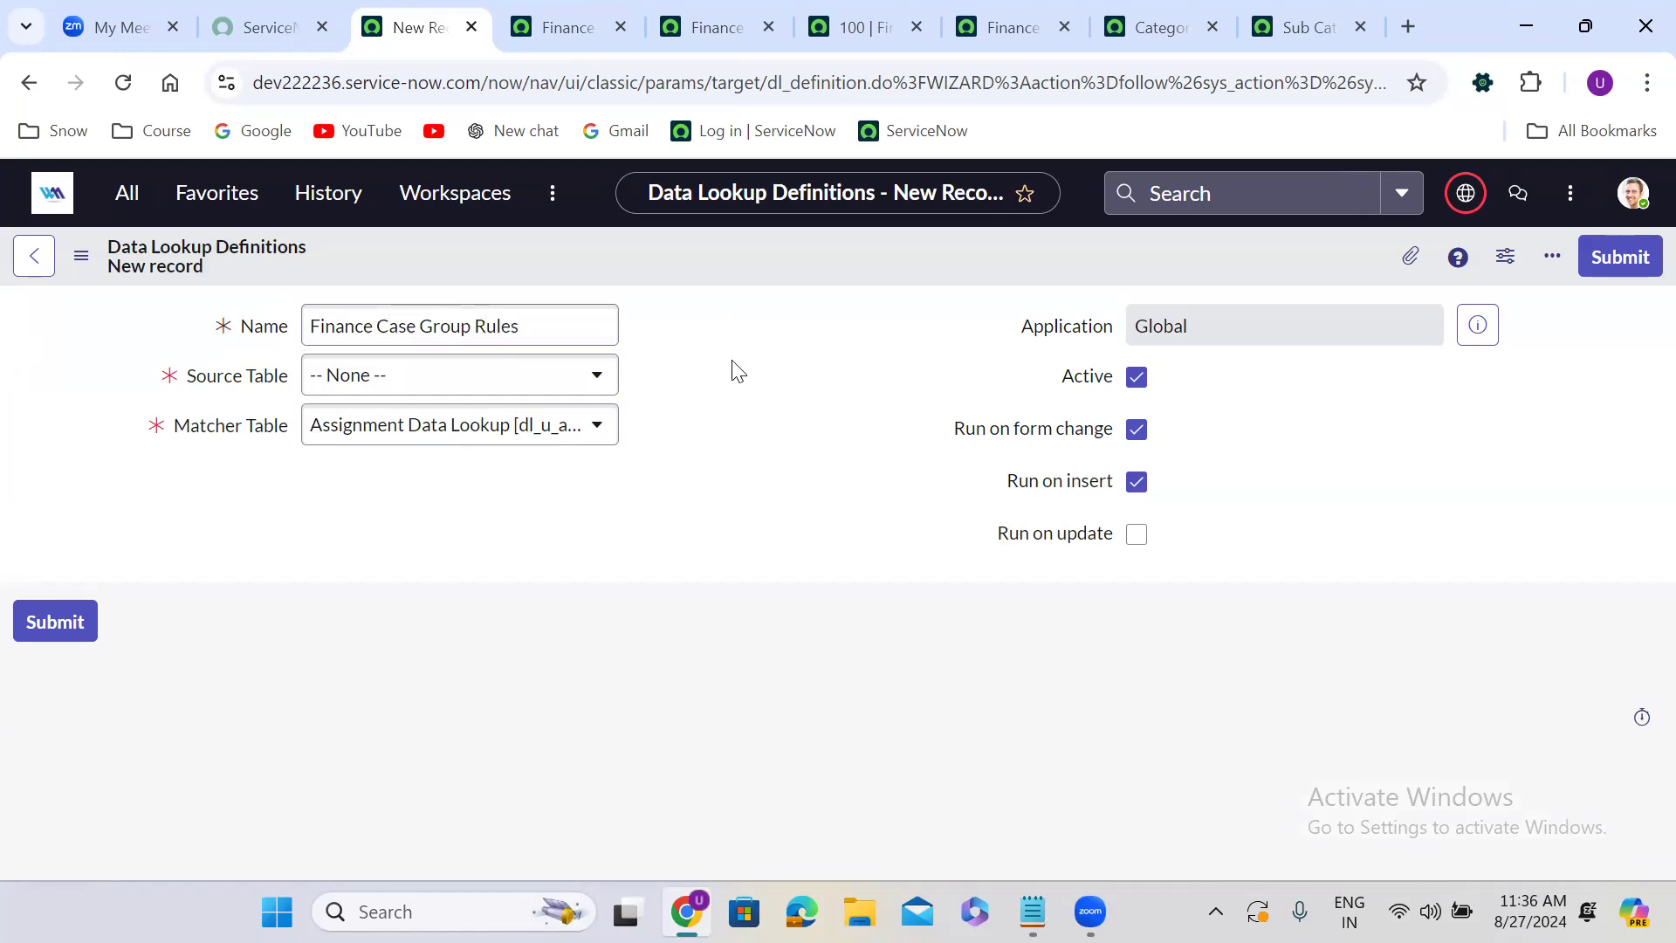
pyautogui.doubleClick(547, 328)
pyautogui.write('Def')
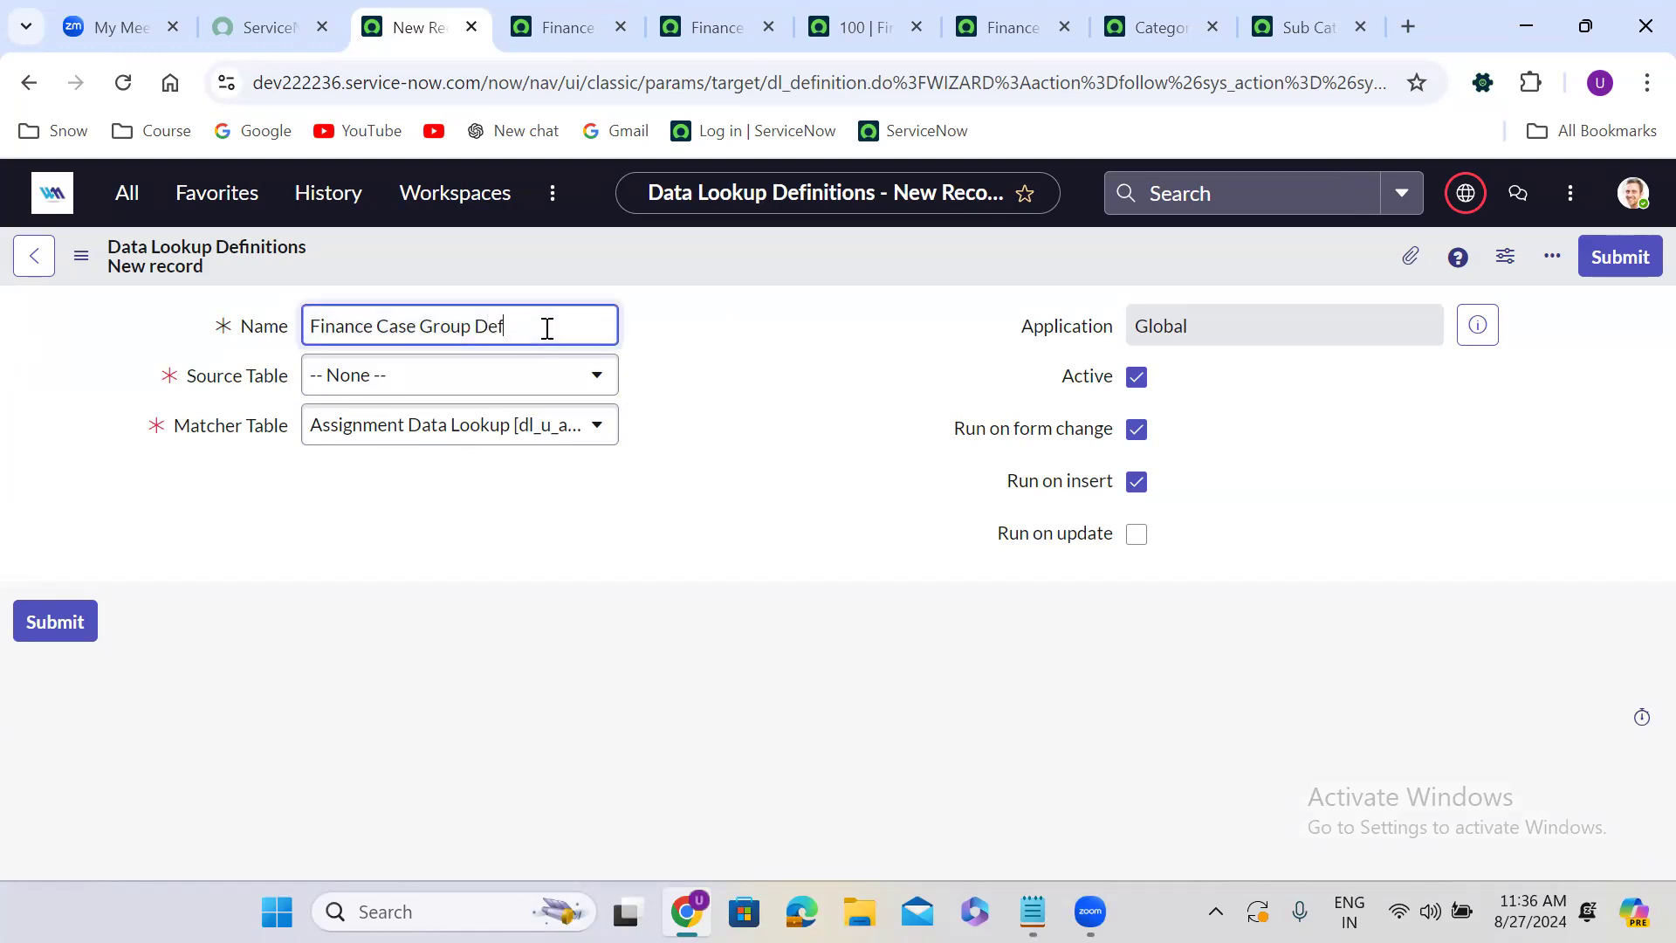
pyautogui.write('inition')
pyautogui.click(848, 369)
# Set the Source Table to Finance Case and the Matcher Table to Finance Case Group Rule.
pyautogui.click(419, 393)
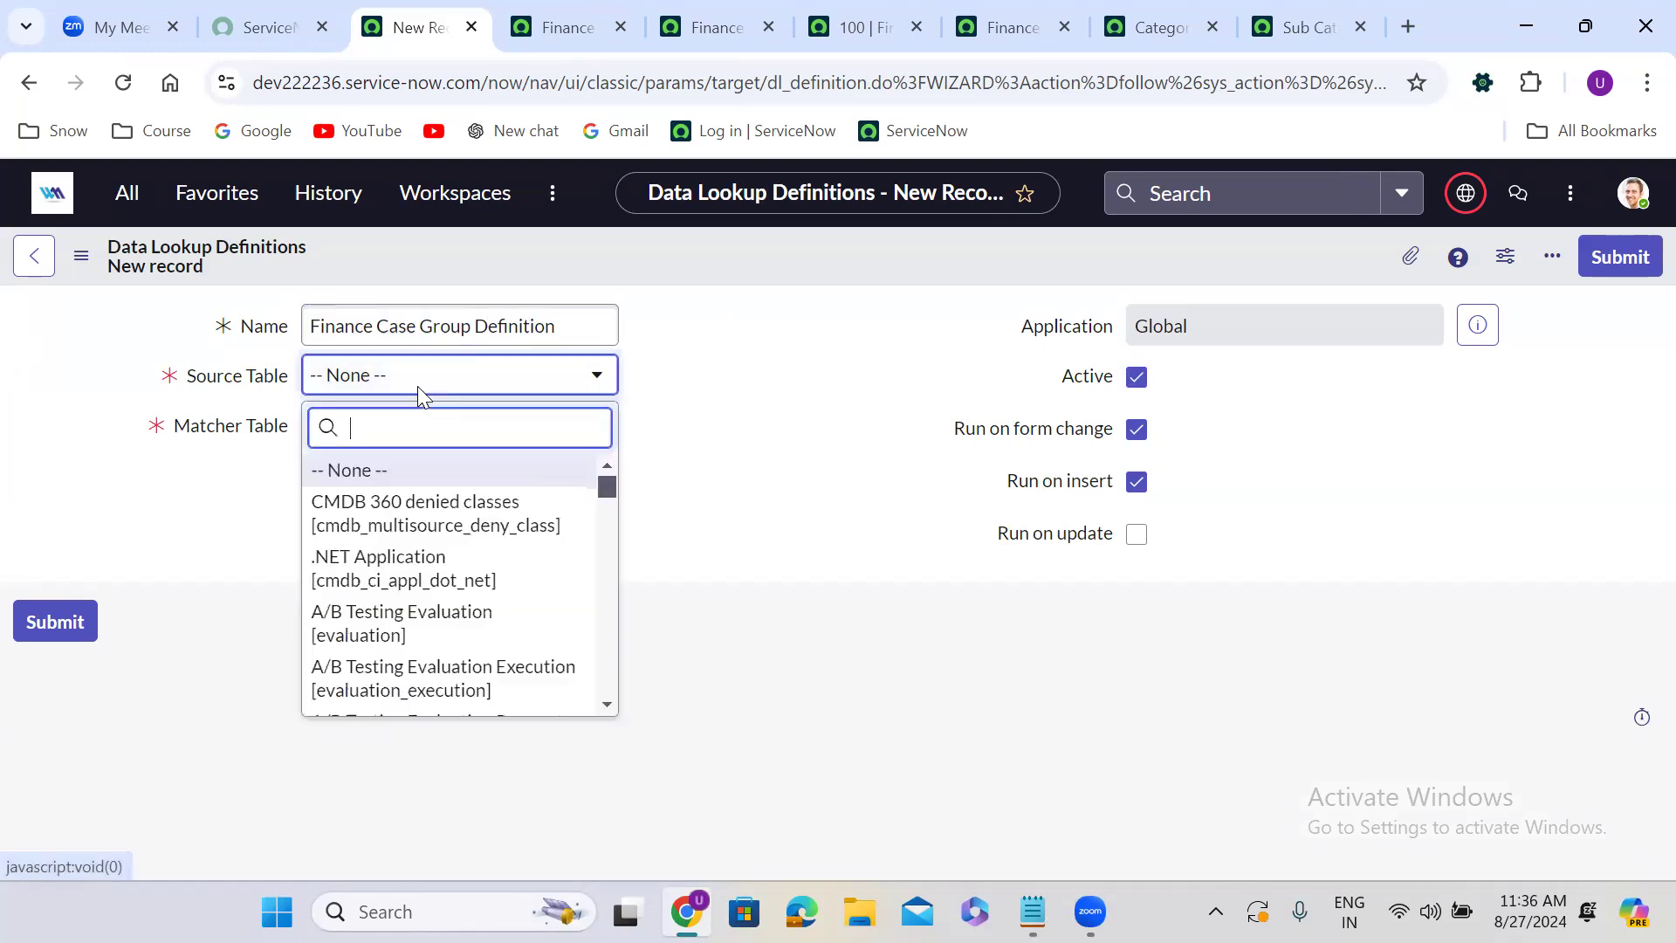
pyautogui.write('finance')
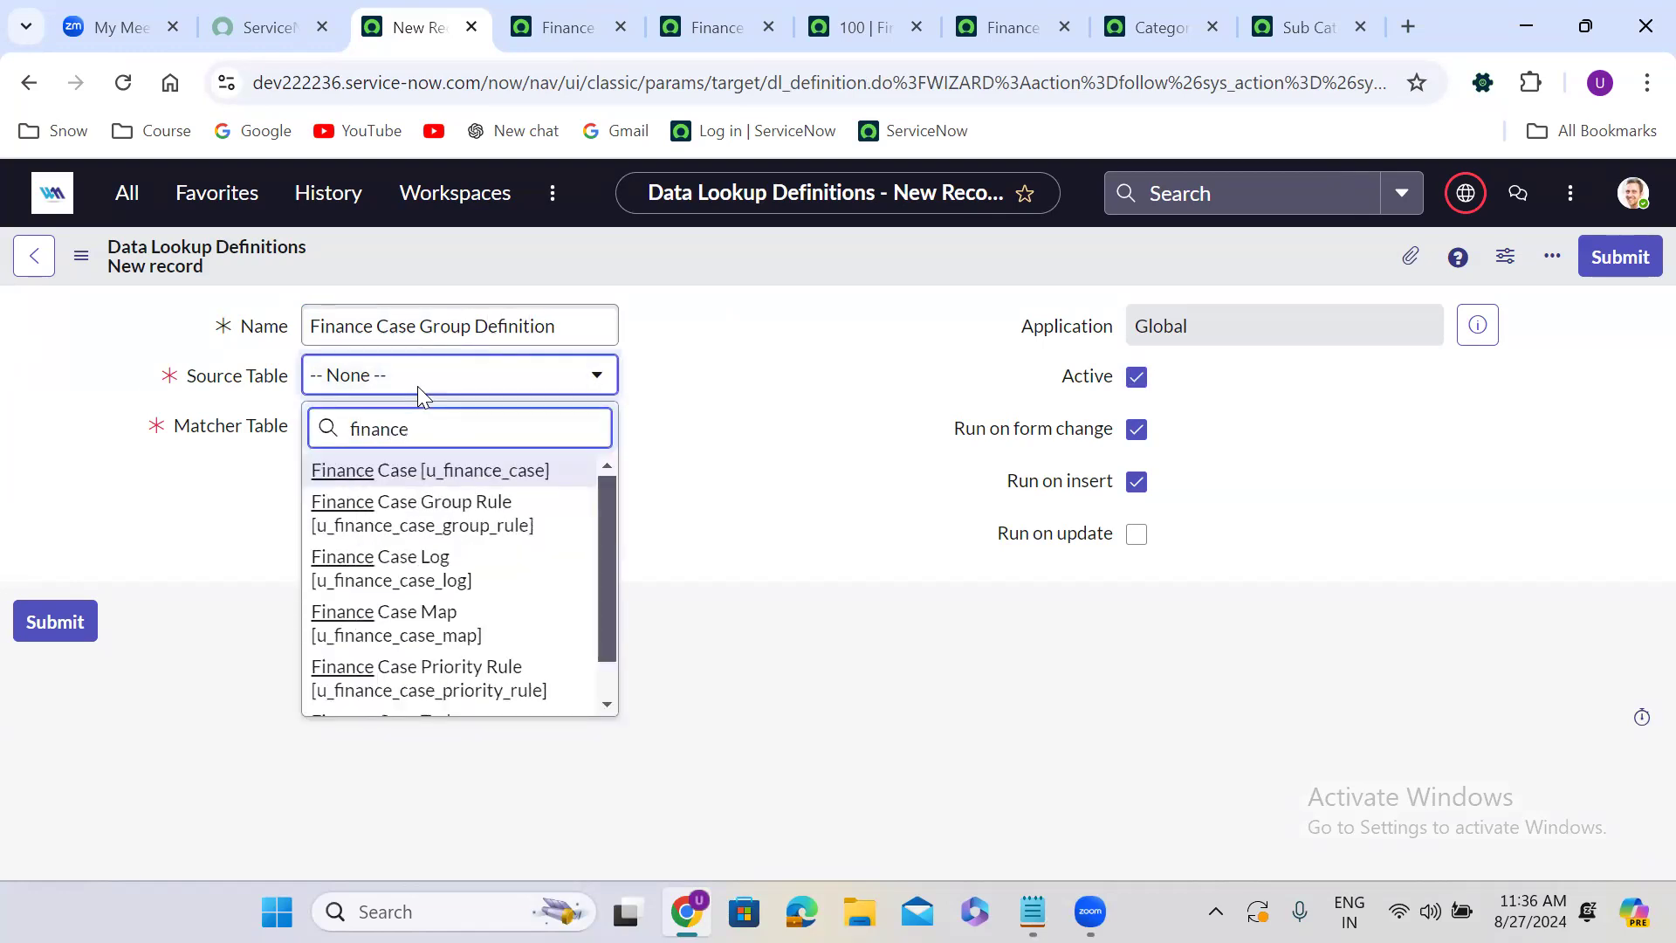
pyautogui.click(534, 471)
pyautogui.click(414, 429)
pyautogui.write('fina')
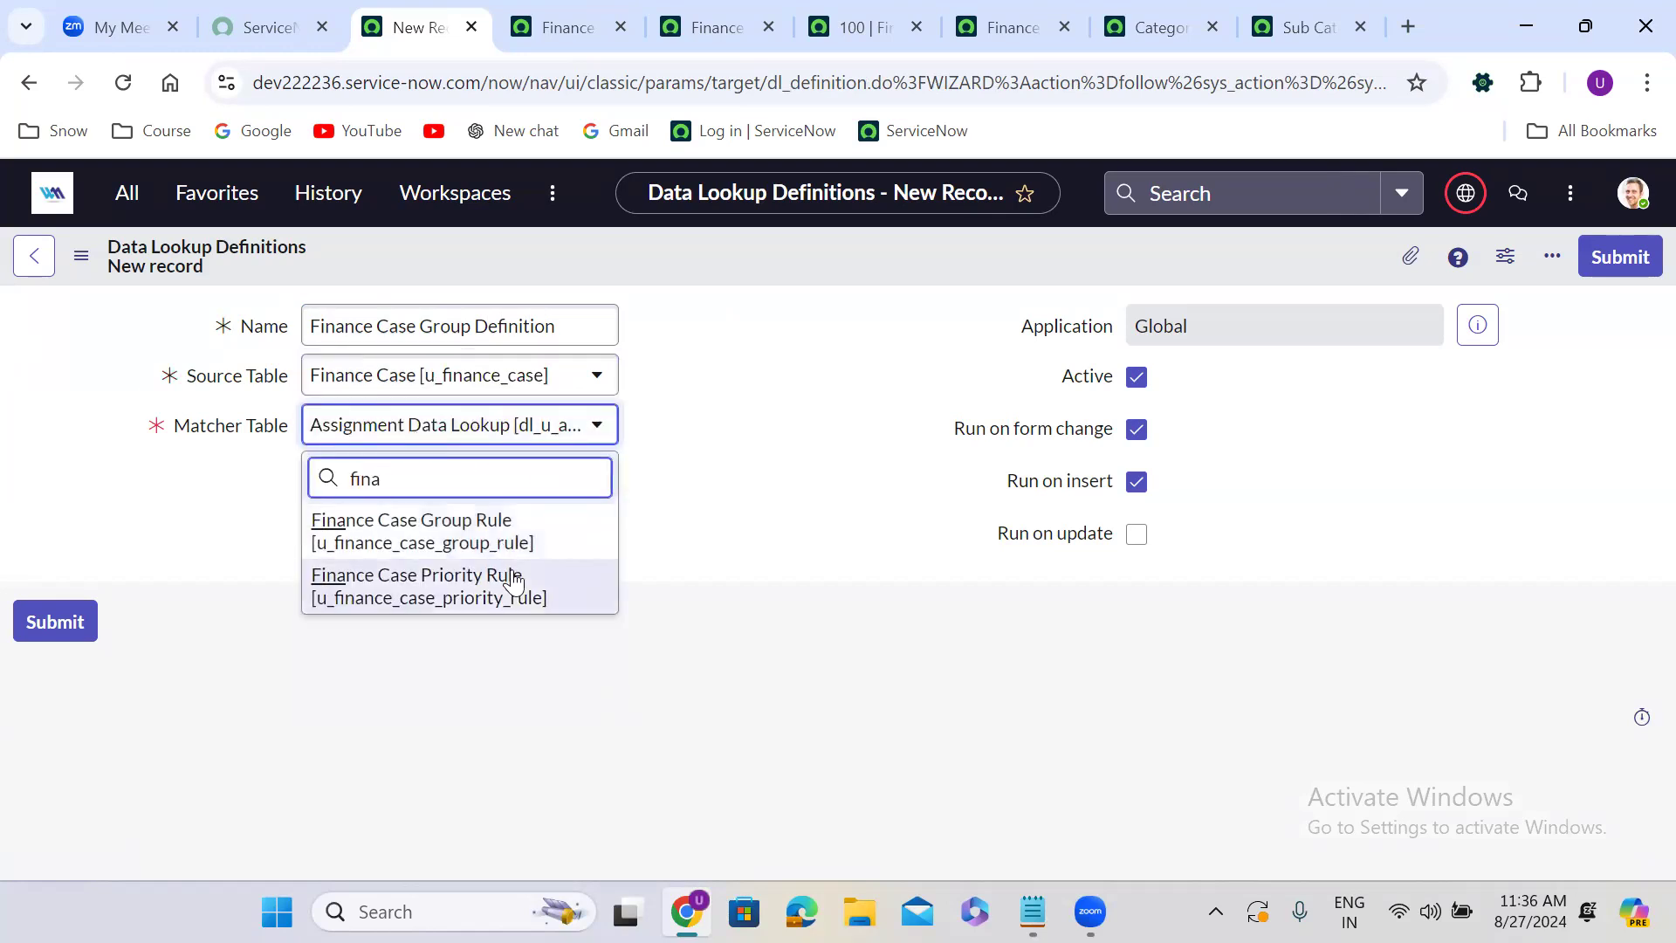
pyautogui.click(489, 539)
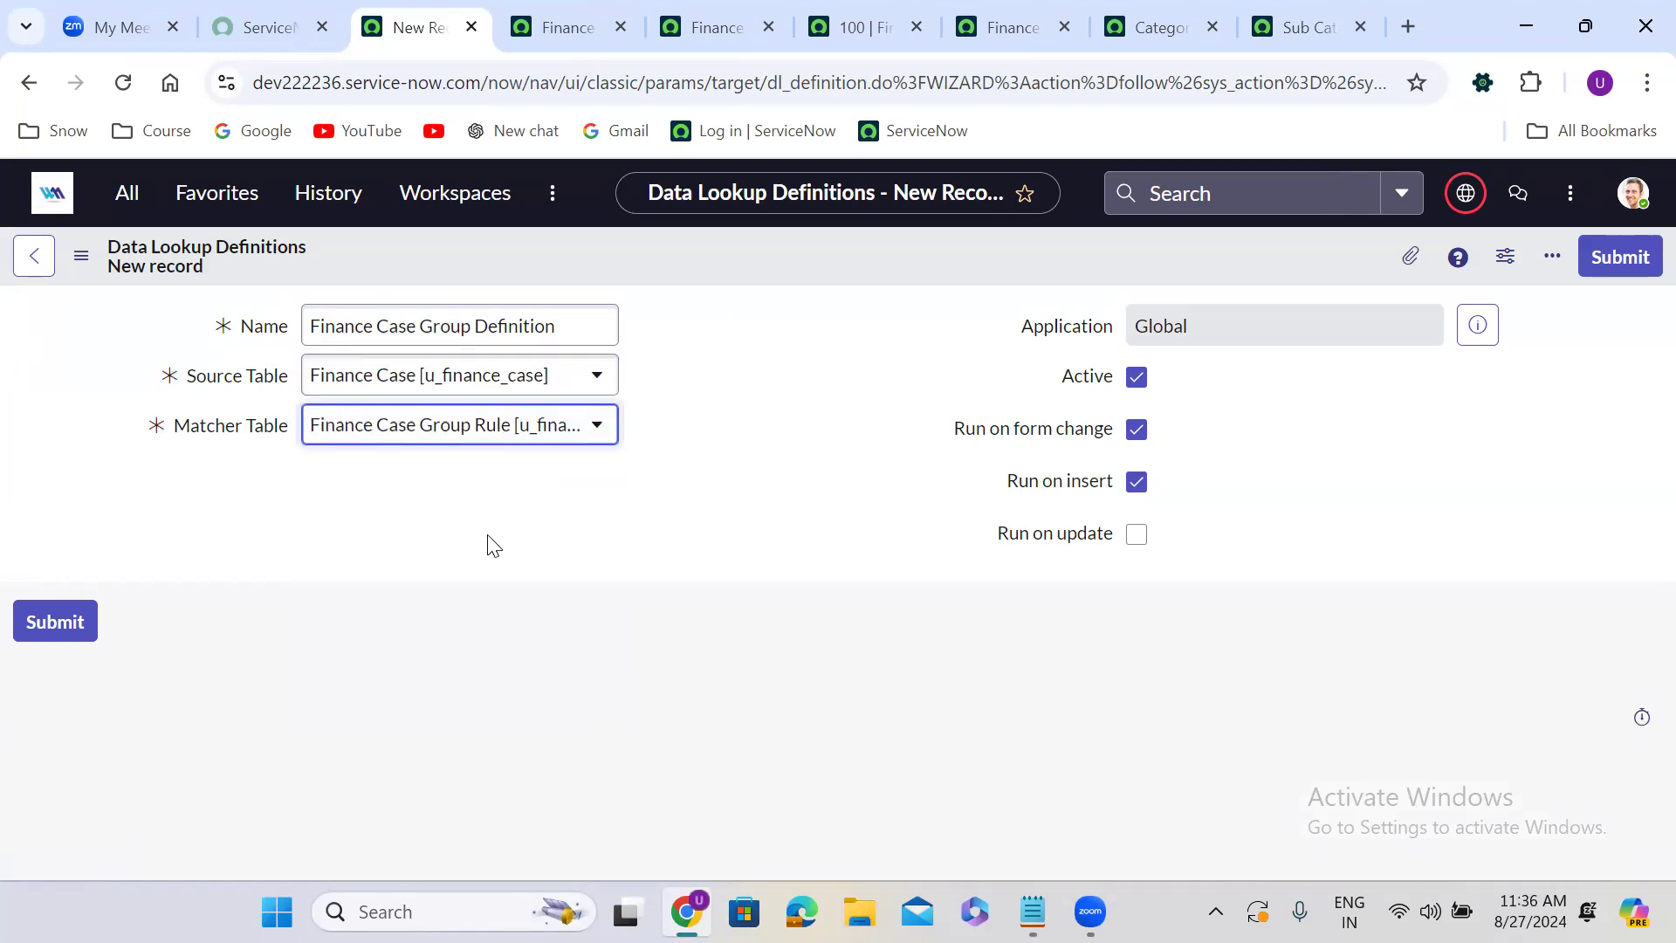
# Enable Run on update and save the data lookup definition.
pyautogui.click(1144, 535)
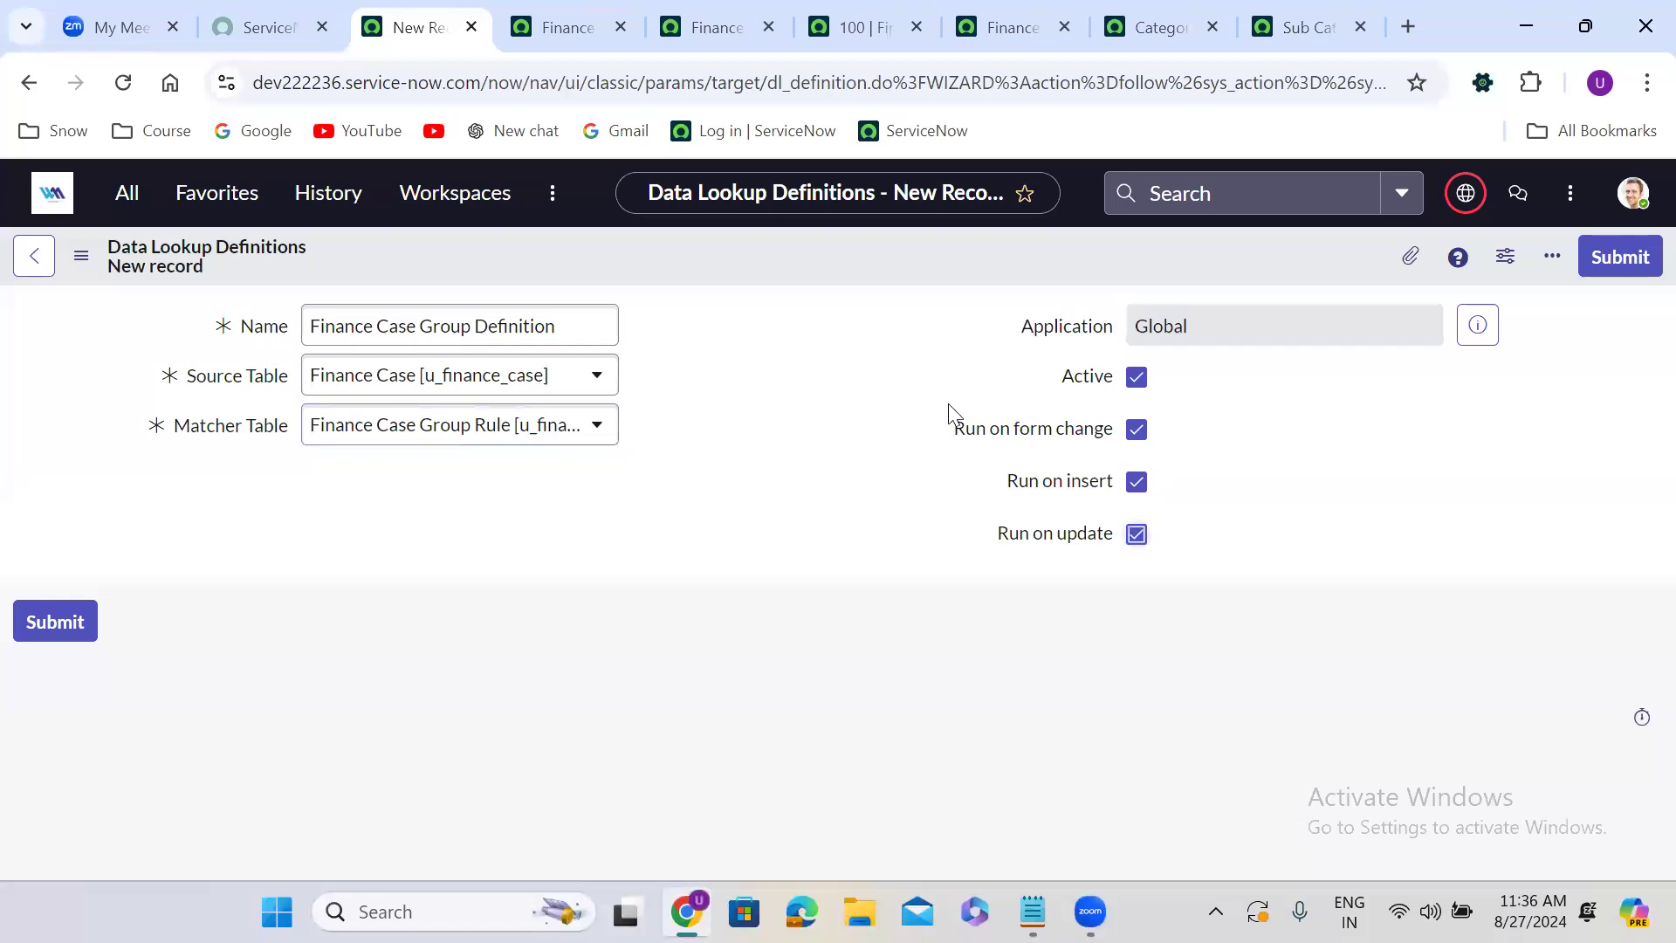
pyautogui.rightClick(803, 251)
pyautogui.click(838, 269)
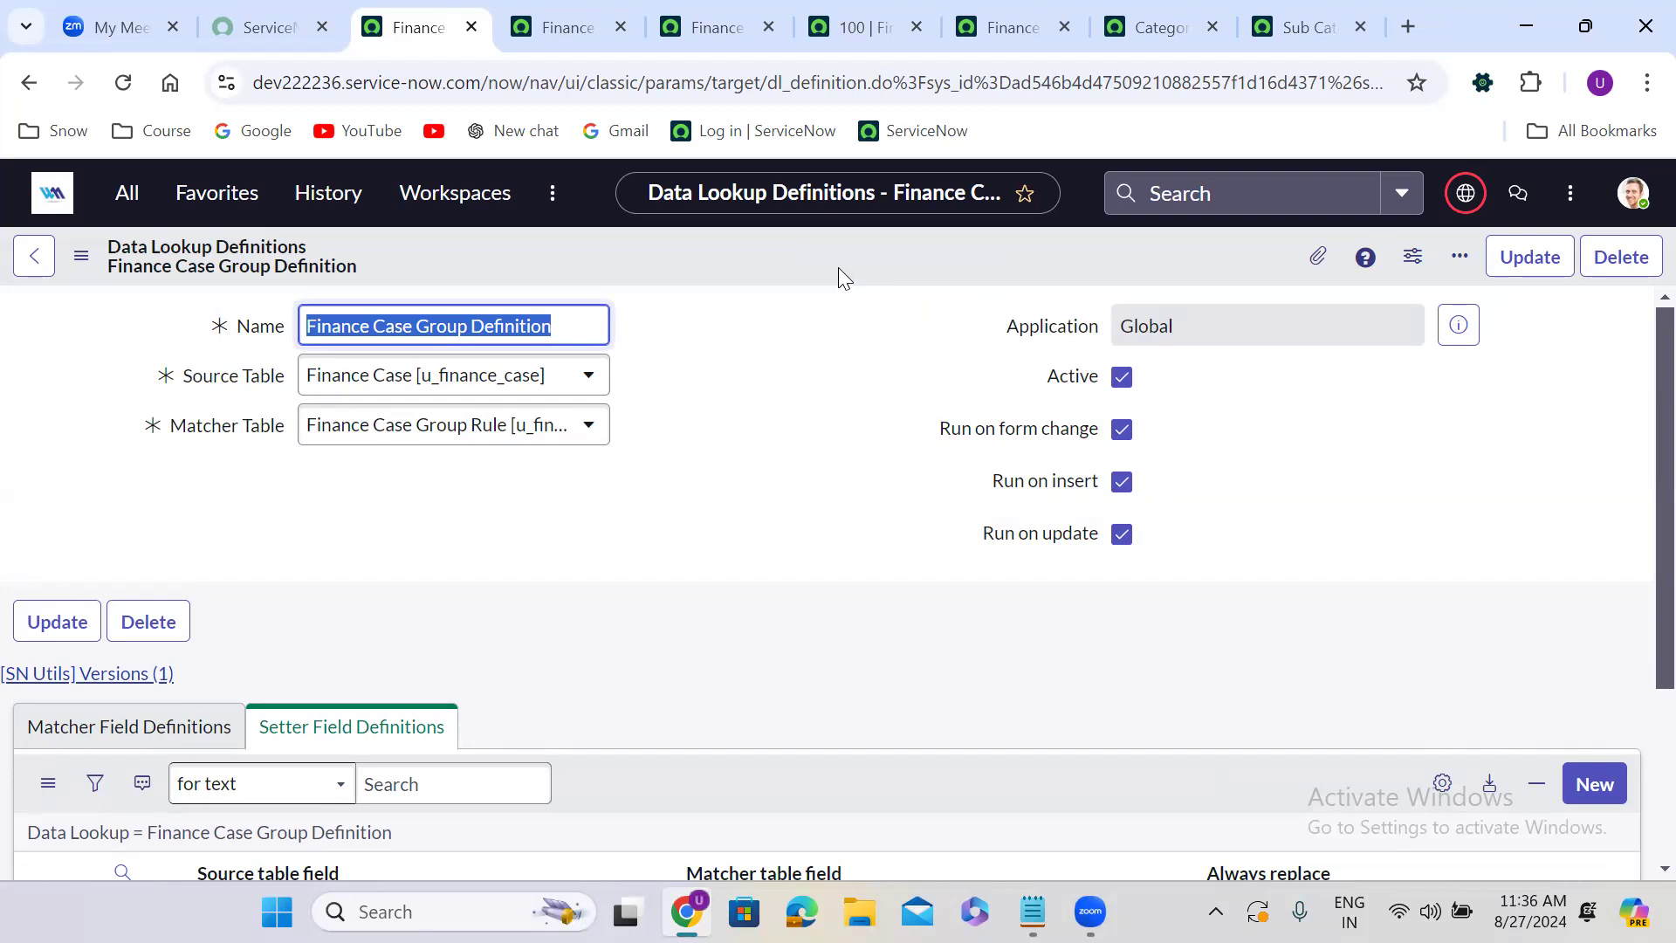
# Add a matcher field definition mapping source Category to matcher Category with exact lookup match enabled.
pyautogui.click(684, 524)
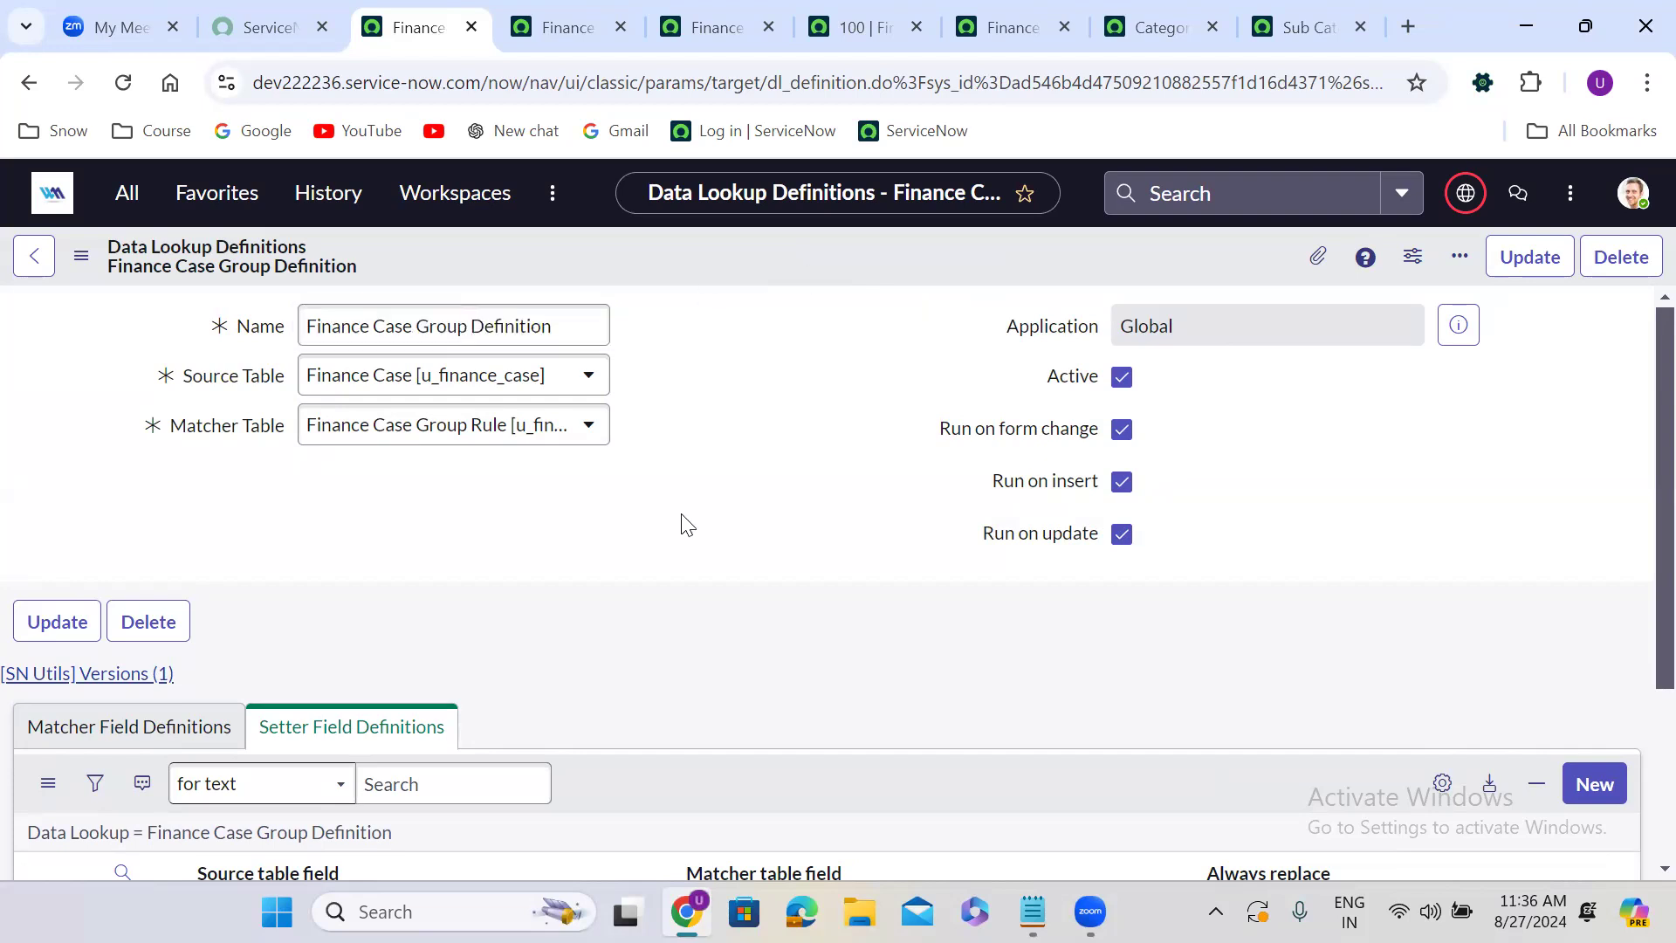
pyautogui.scroll(-1, 687, 523)
pyautogui.scroll(-3, 687, 524)
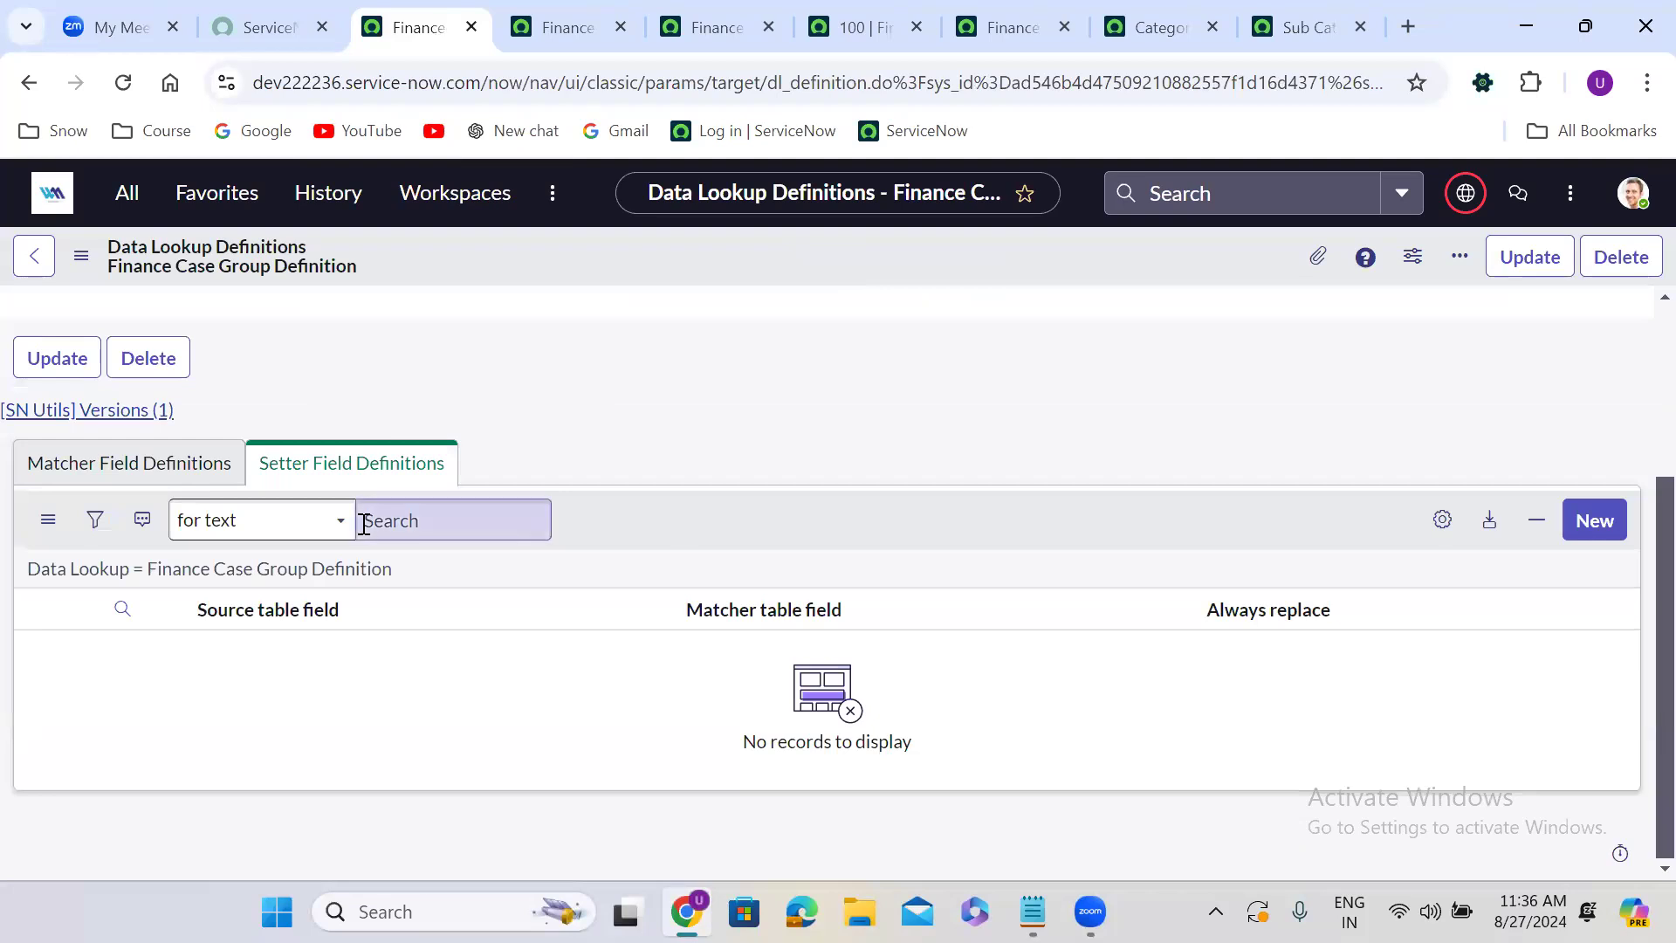
pyautogui.click(138, 467)
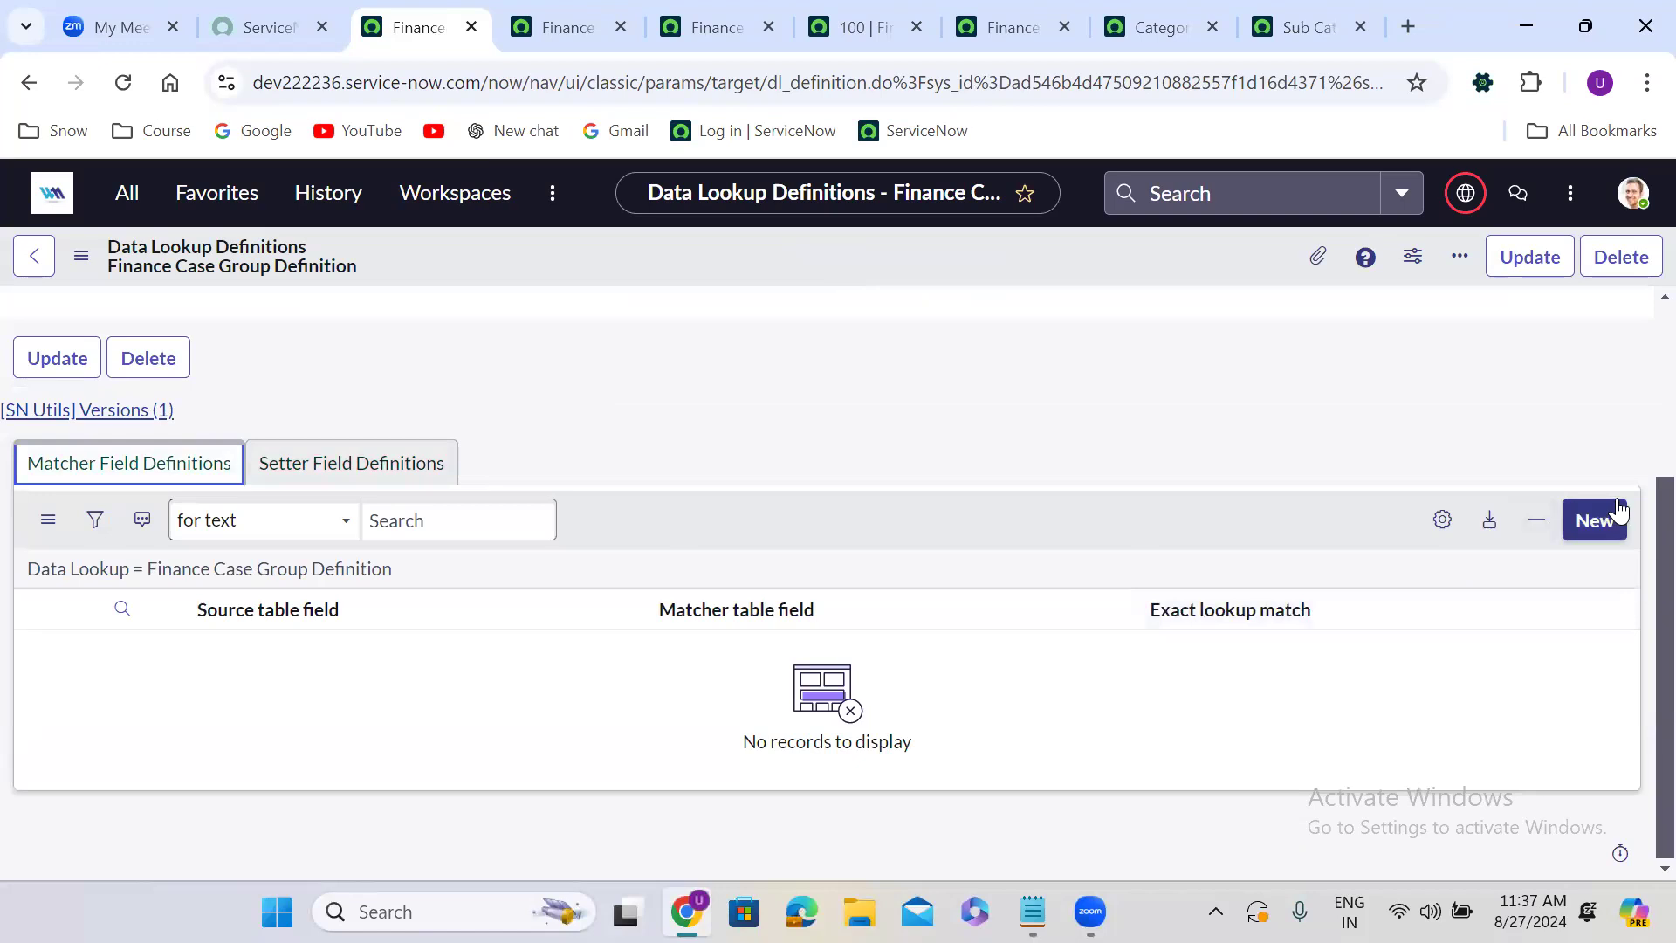
pyautogui.click(1594, 519)
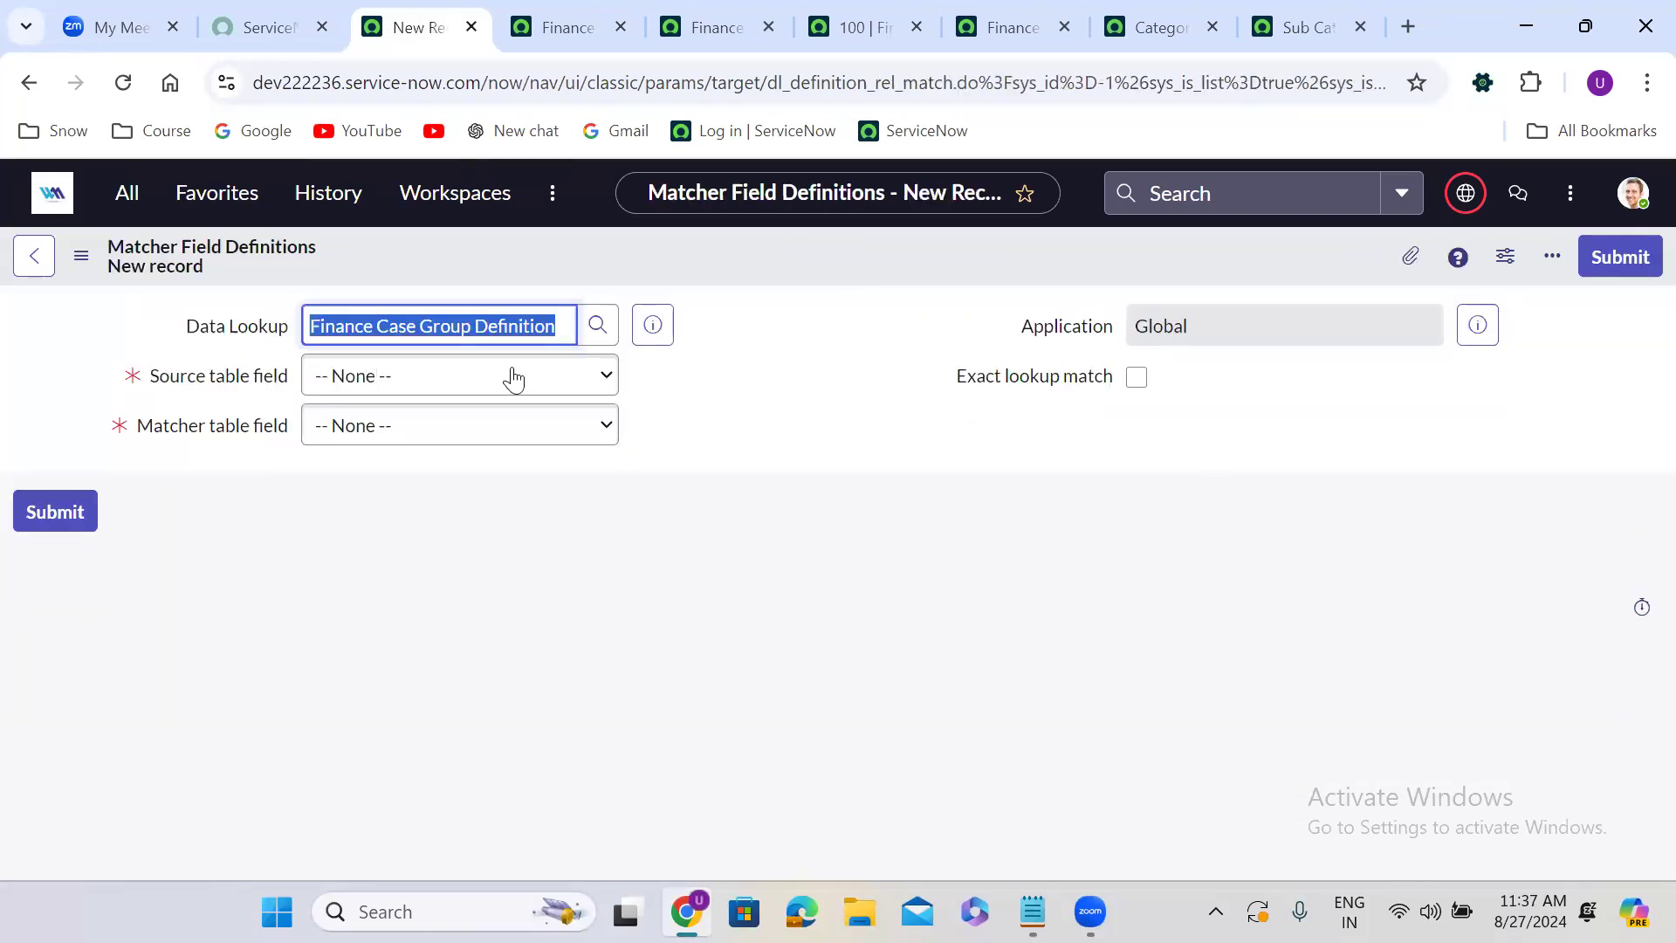
pyautogui.click(445, 382)
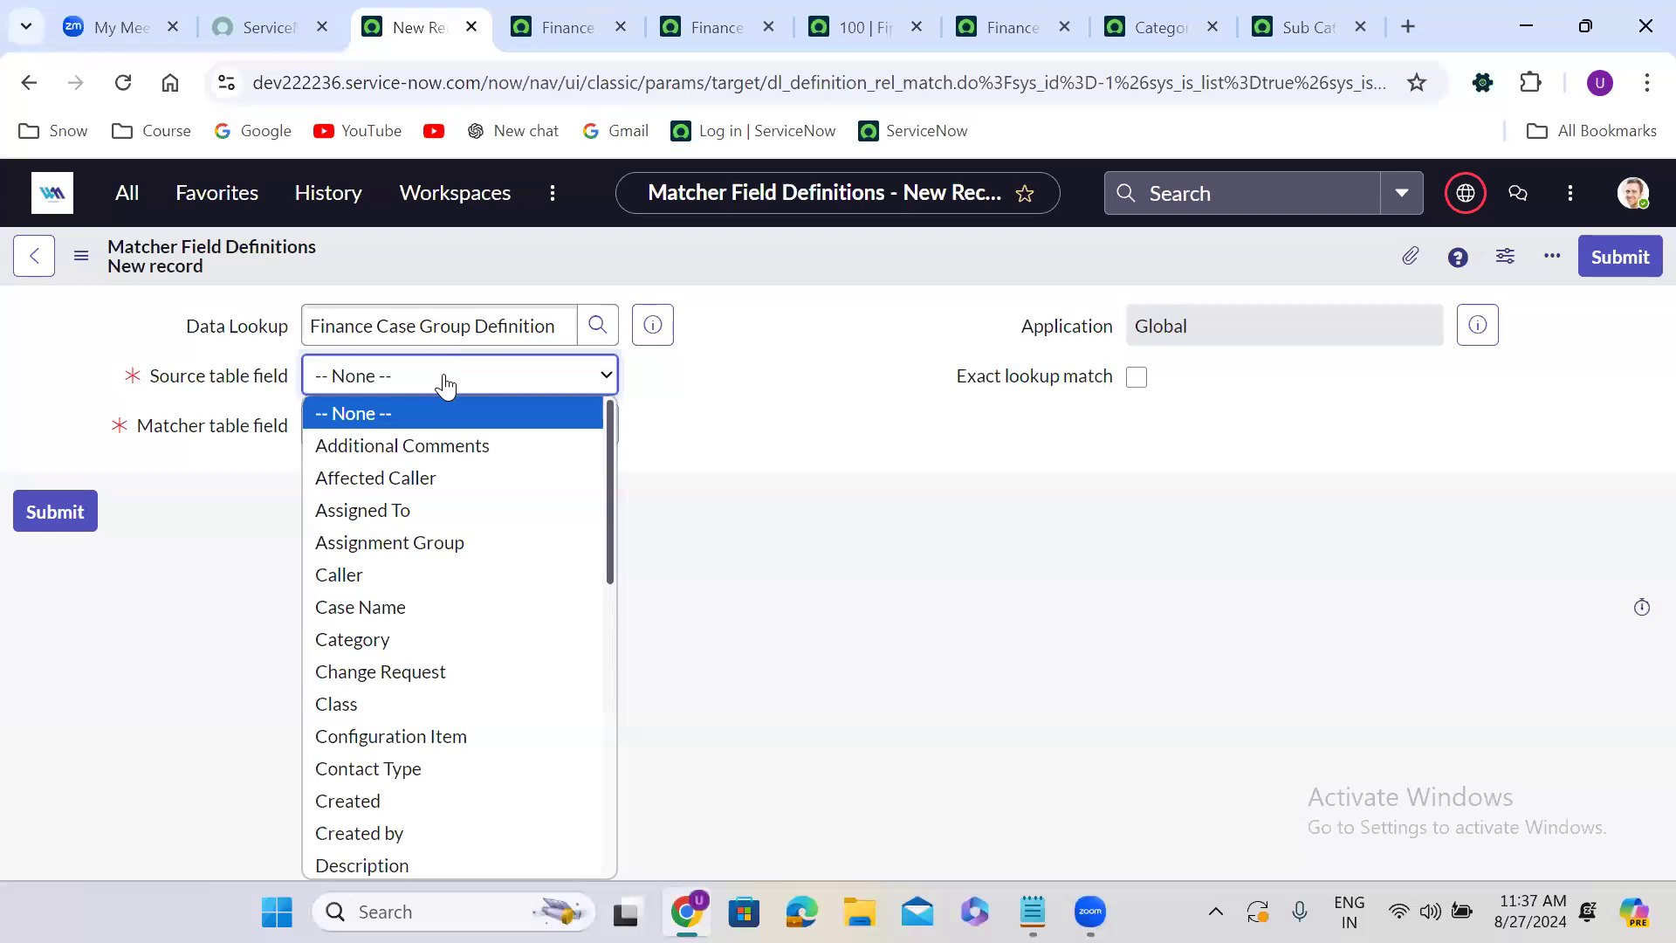
pyautogui.write('cat')
pyautogui.press('Return')
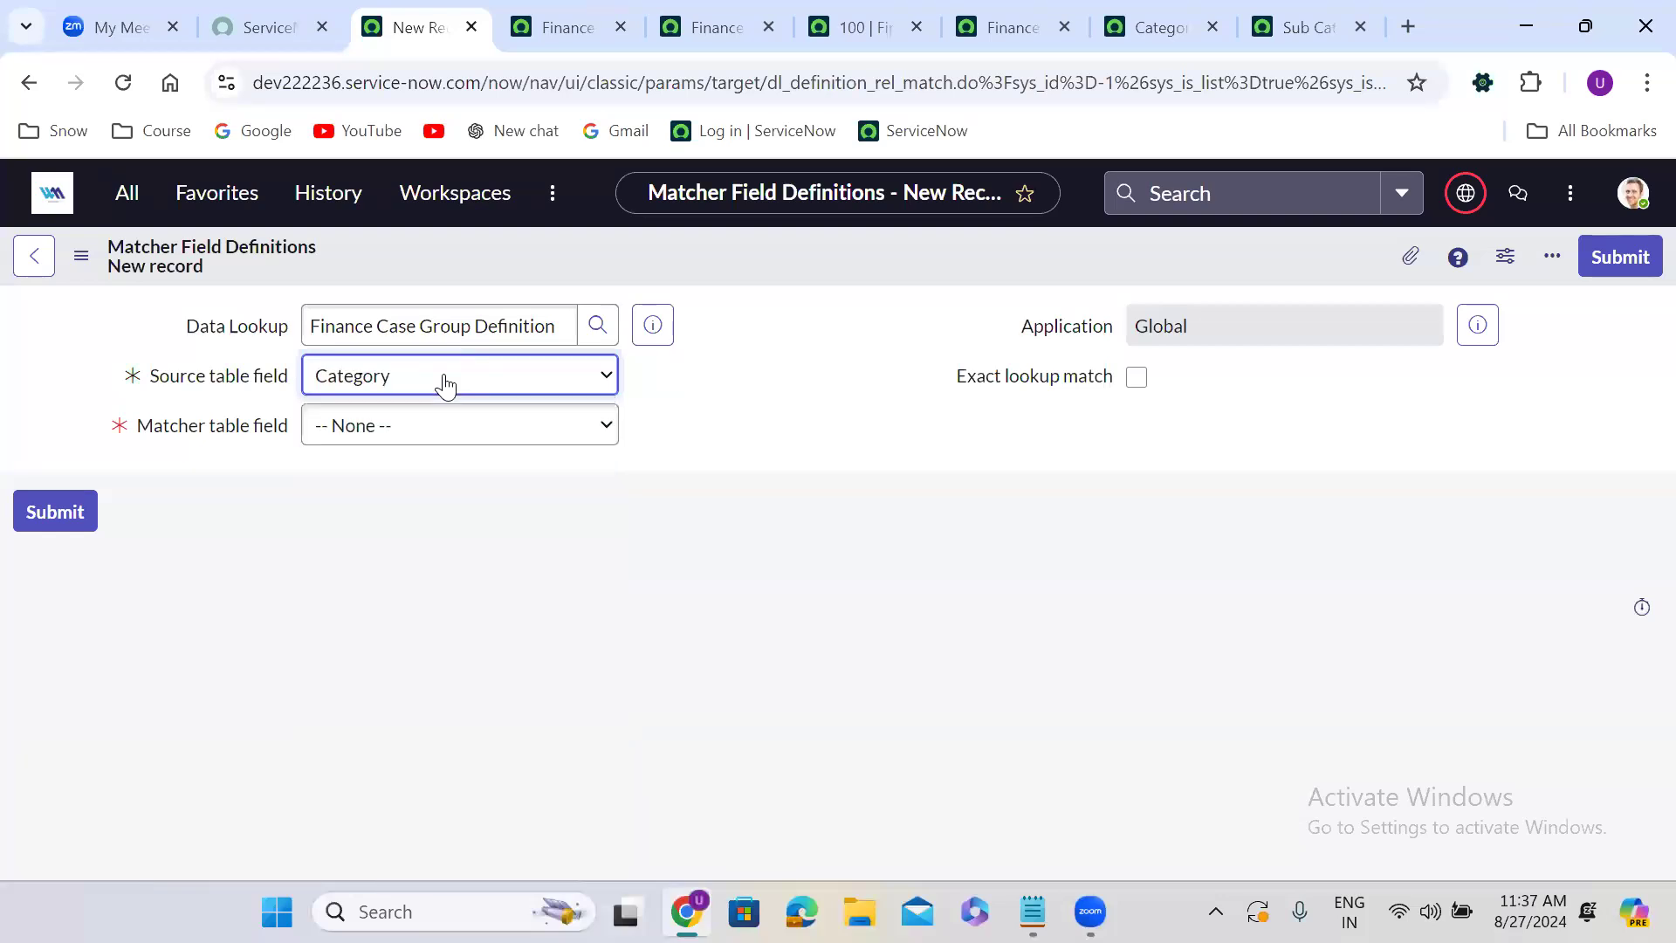
pyautogui.click(431, 448)
pyautogui.write('cat')
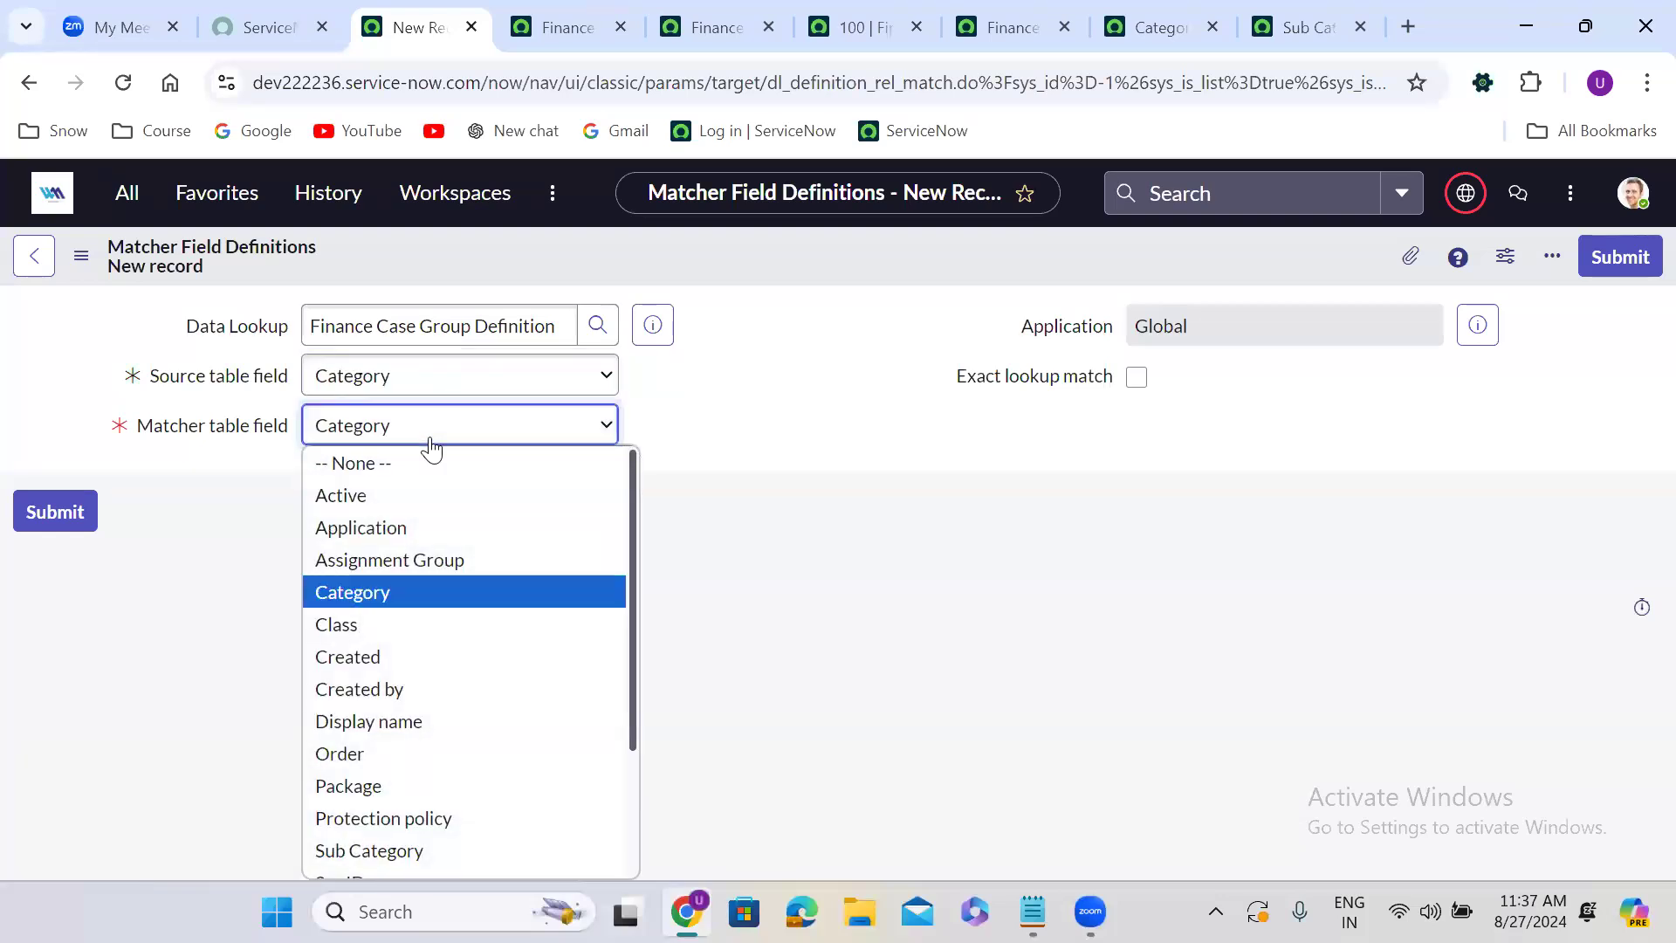
pyautogui.press('Return')
pyautogui.click(1138, 377)
pyautogui.click(1641, 258)
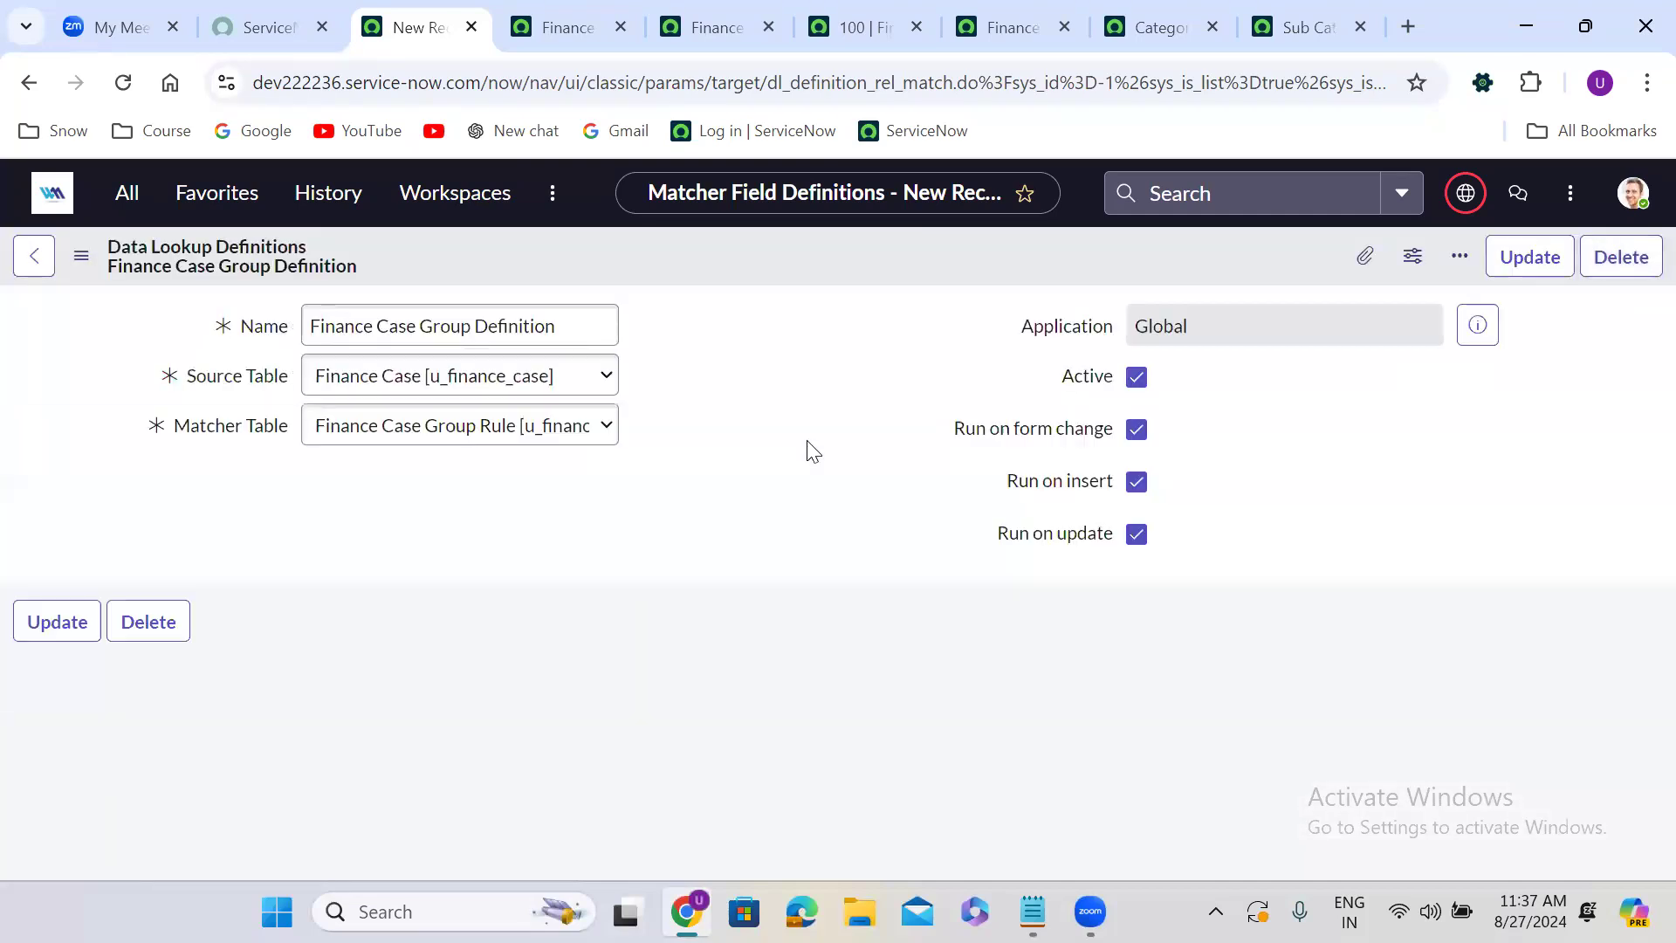
# Add a matcher field definition mapping source Sub Category to matcher Sub Category with exact lookup match enabled.
pyautogui.scroll(-3, 721, 550)
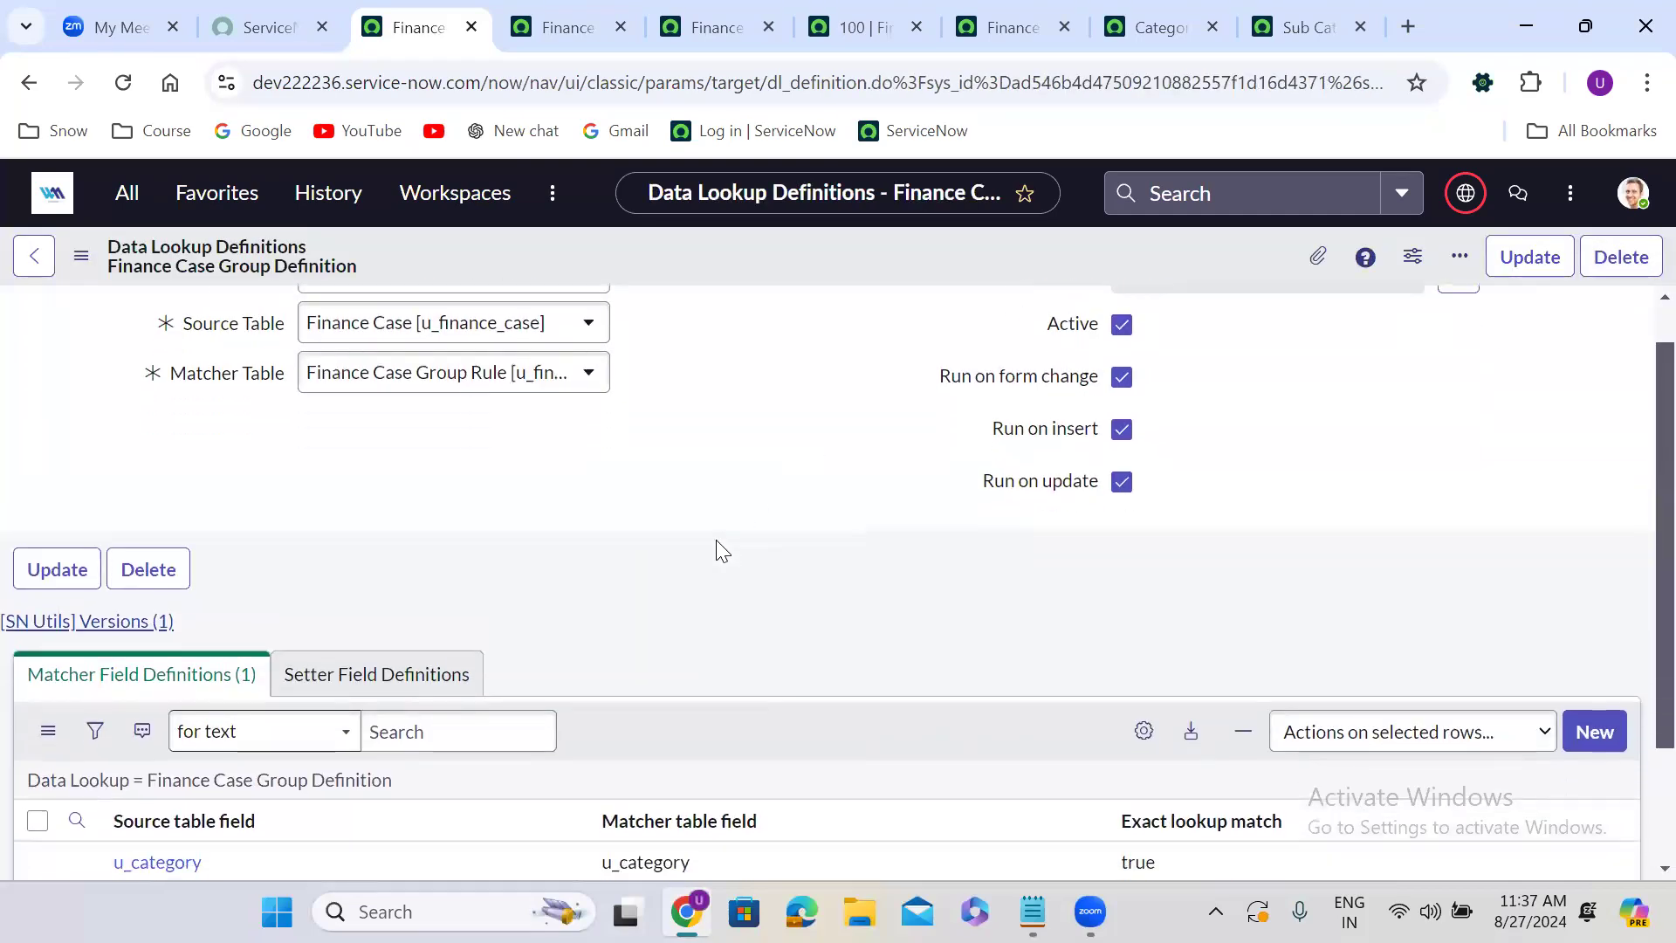
pyautogui.click(1594, 570)
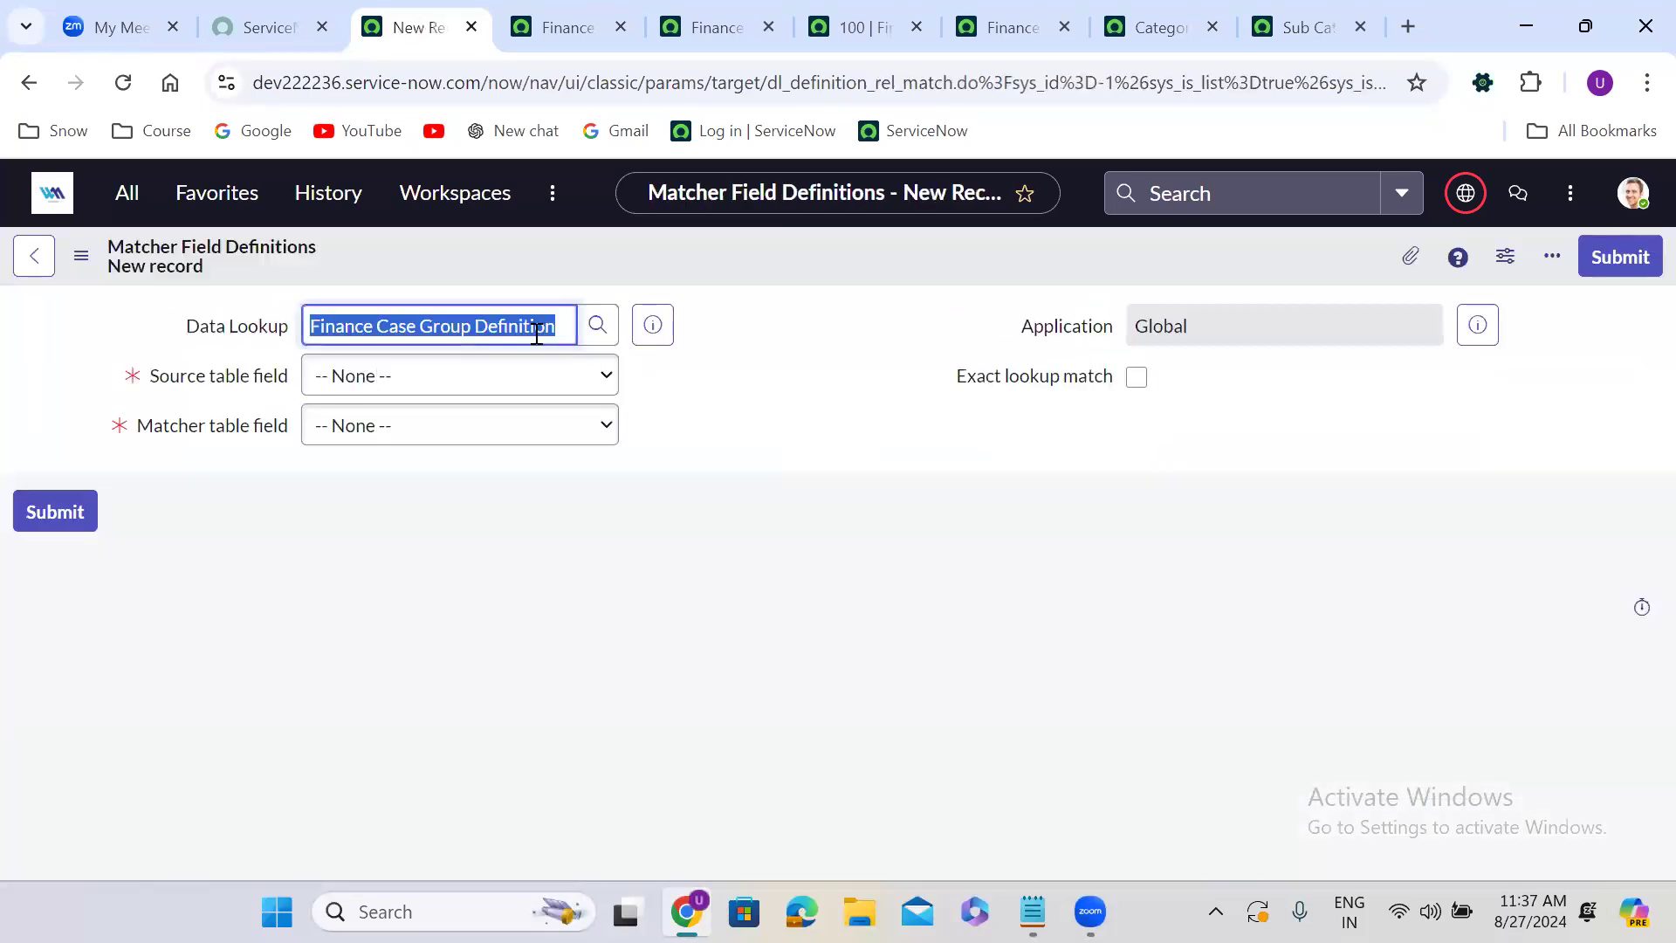
pyautogui.click(437, 363)
pyautogui.press('s')
pyautogui.press('u')
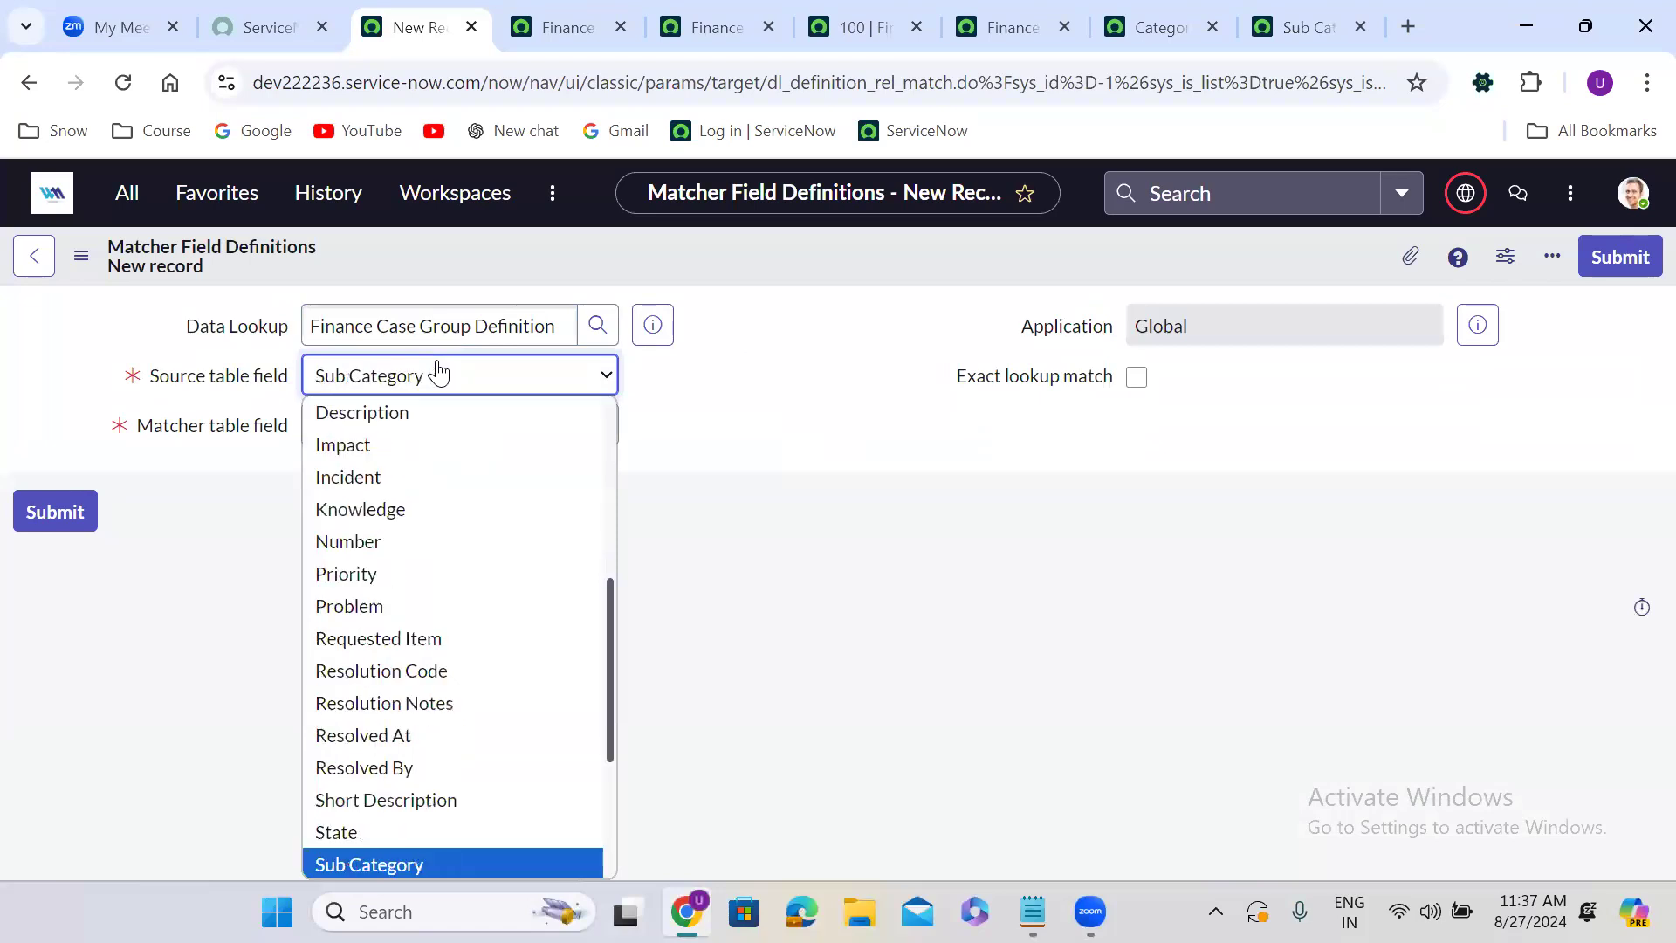
pyautogui.press('Return')
pyautogui.click(406, 424)
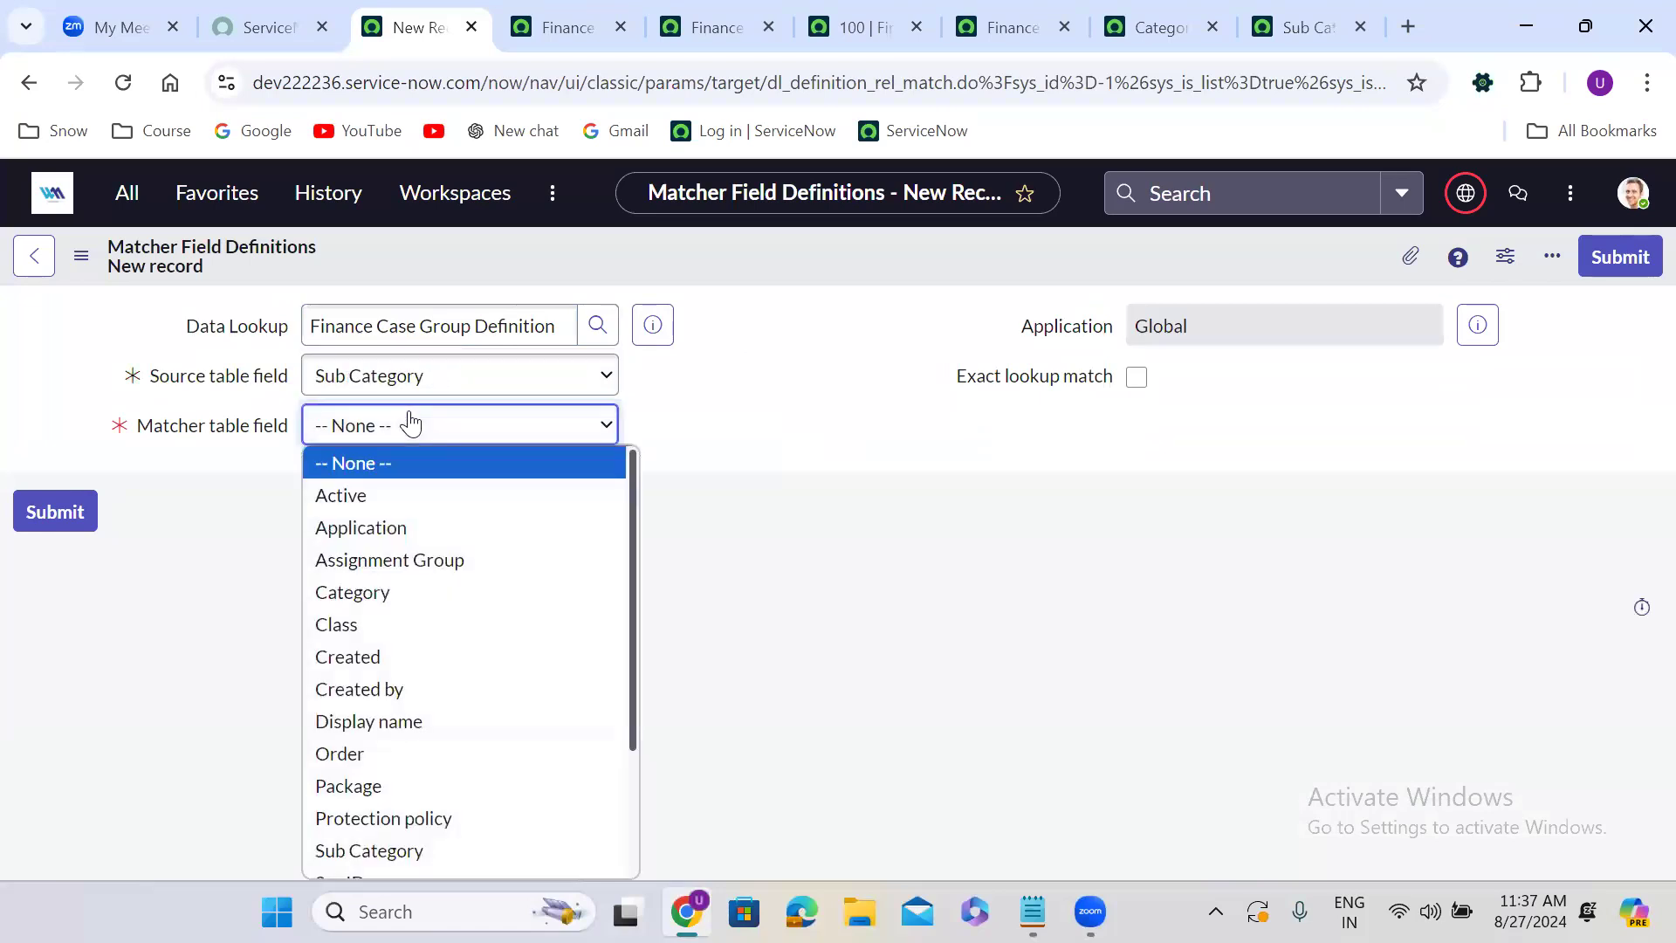
pyautogui.press('s')
pyautogui.press('Return')
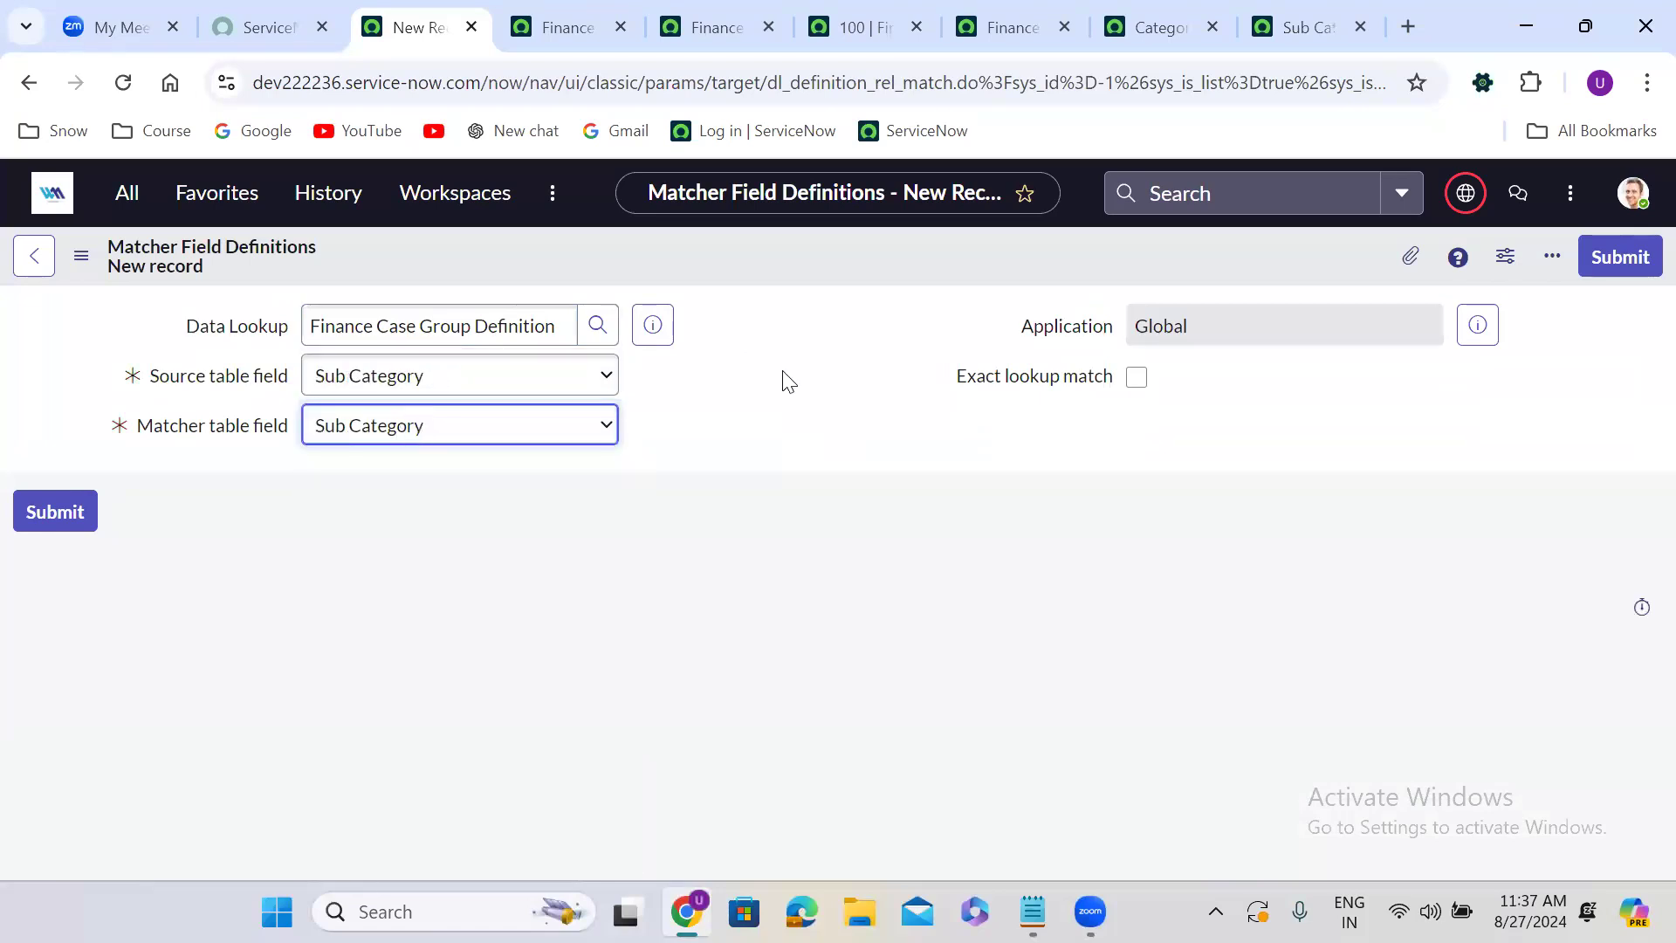
pyautogui.click(1130, 388)
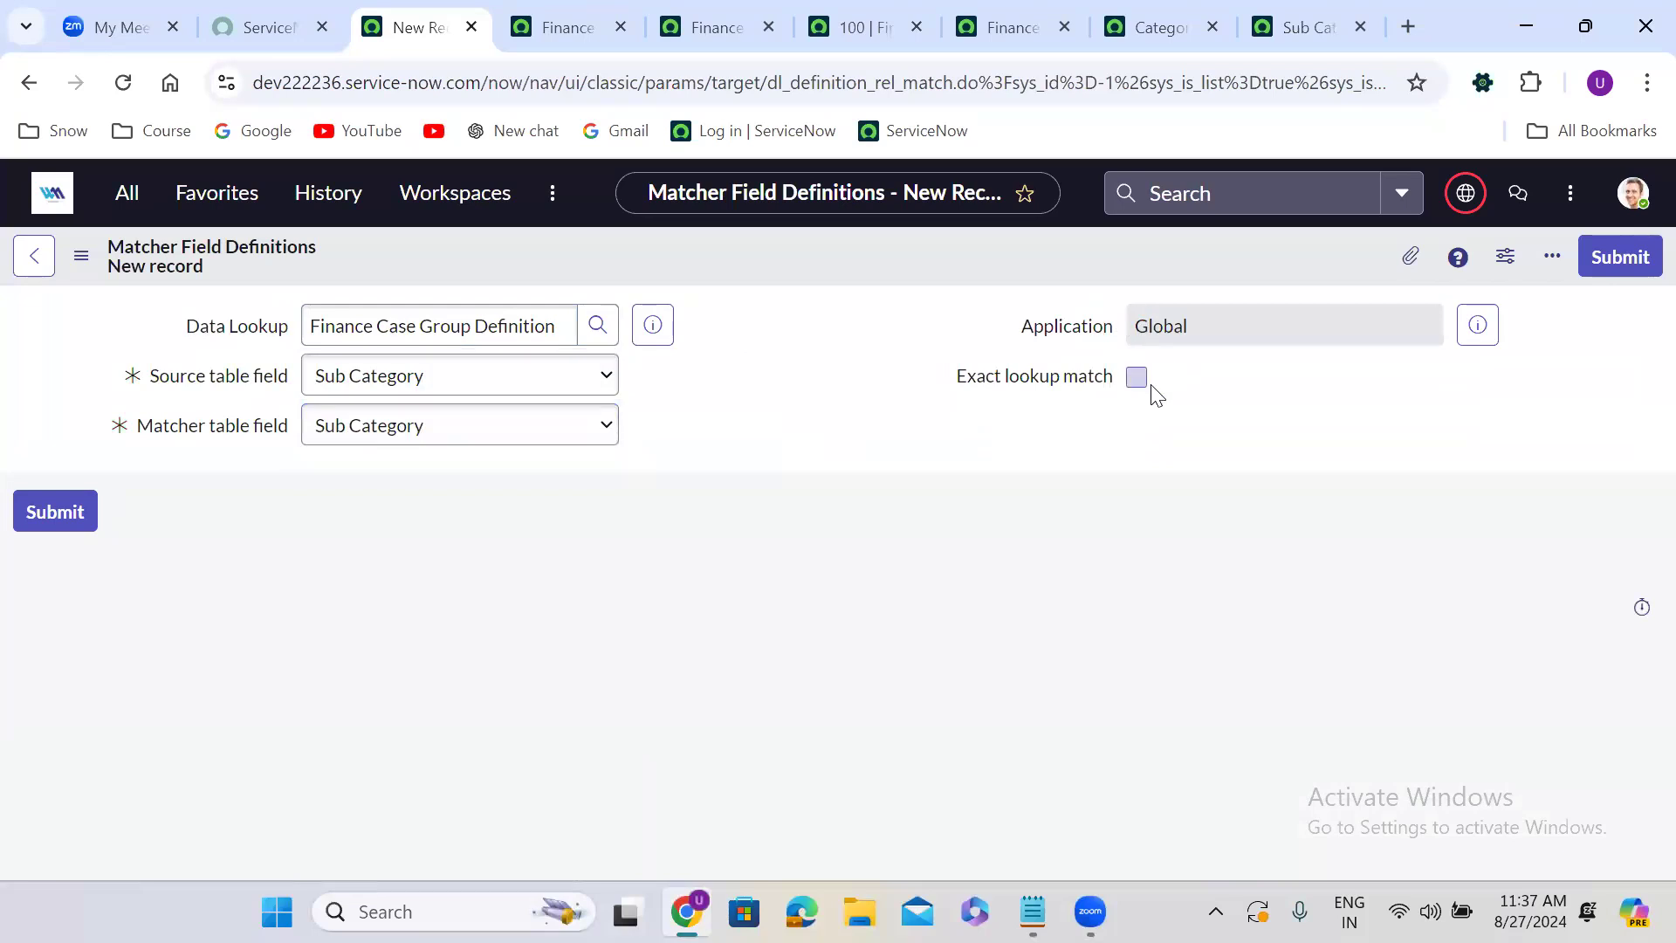
pyautogui.click(1135, 379)
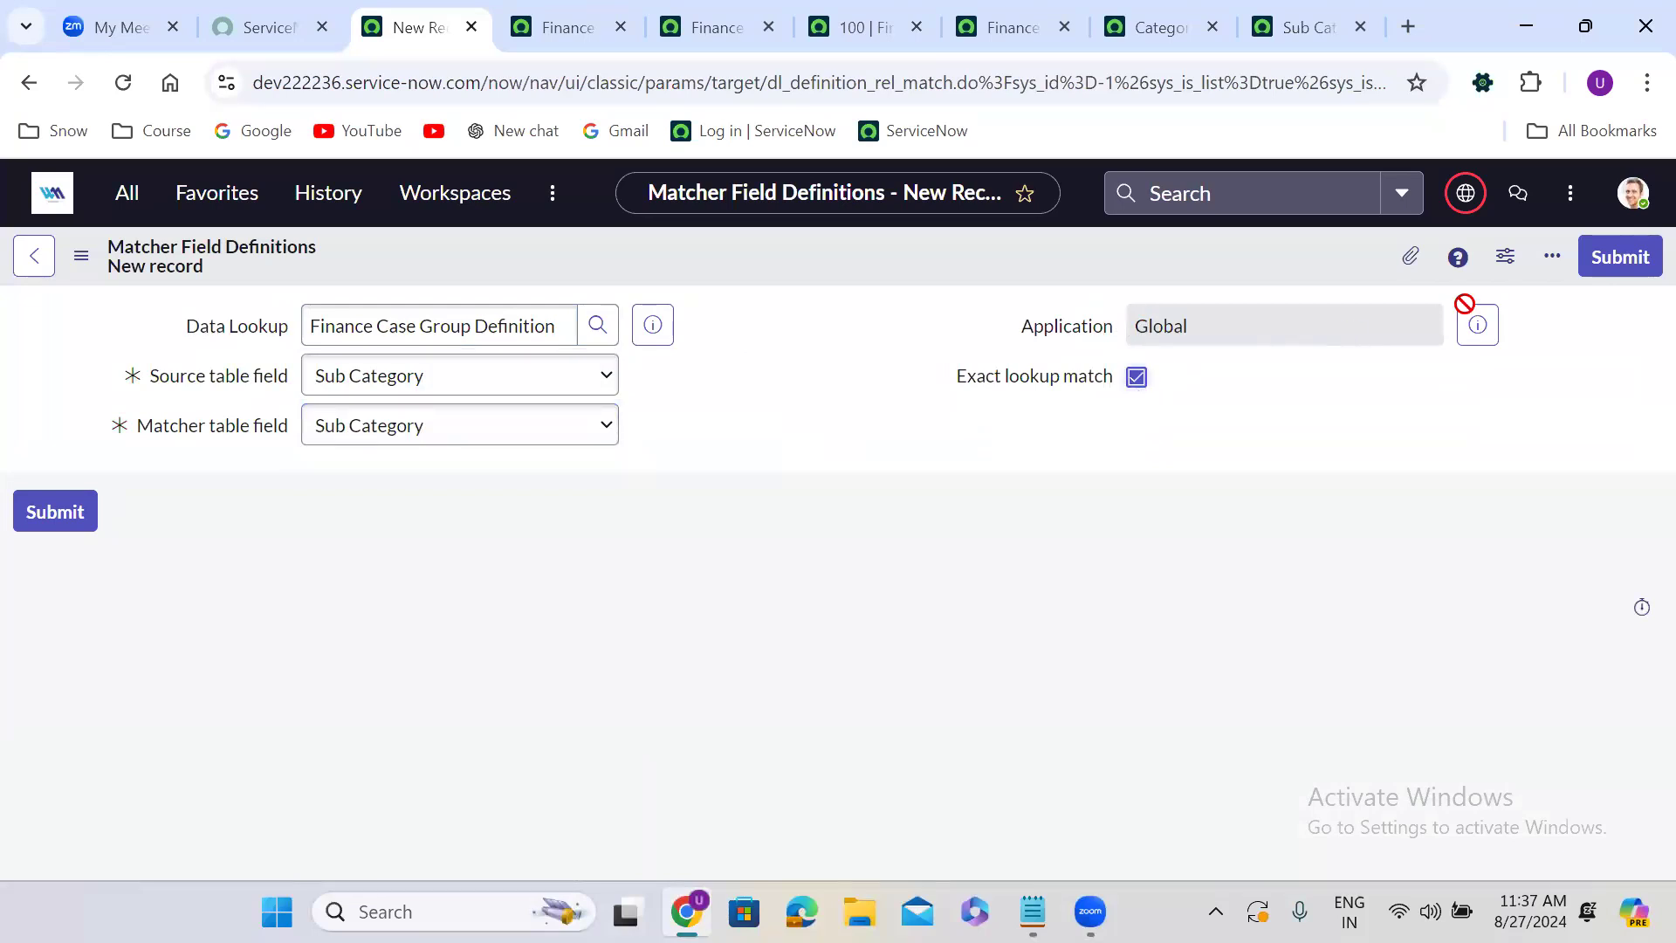
pyautogui.click(1621, 257)
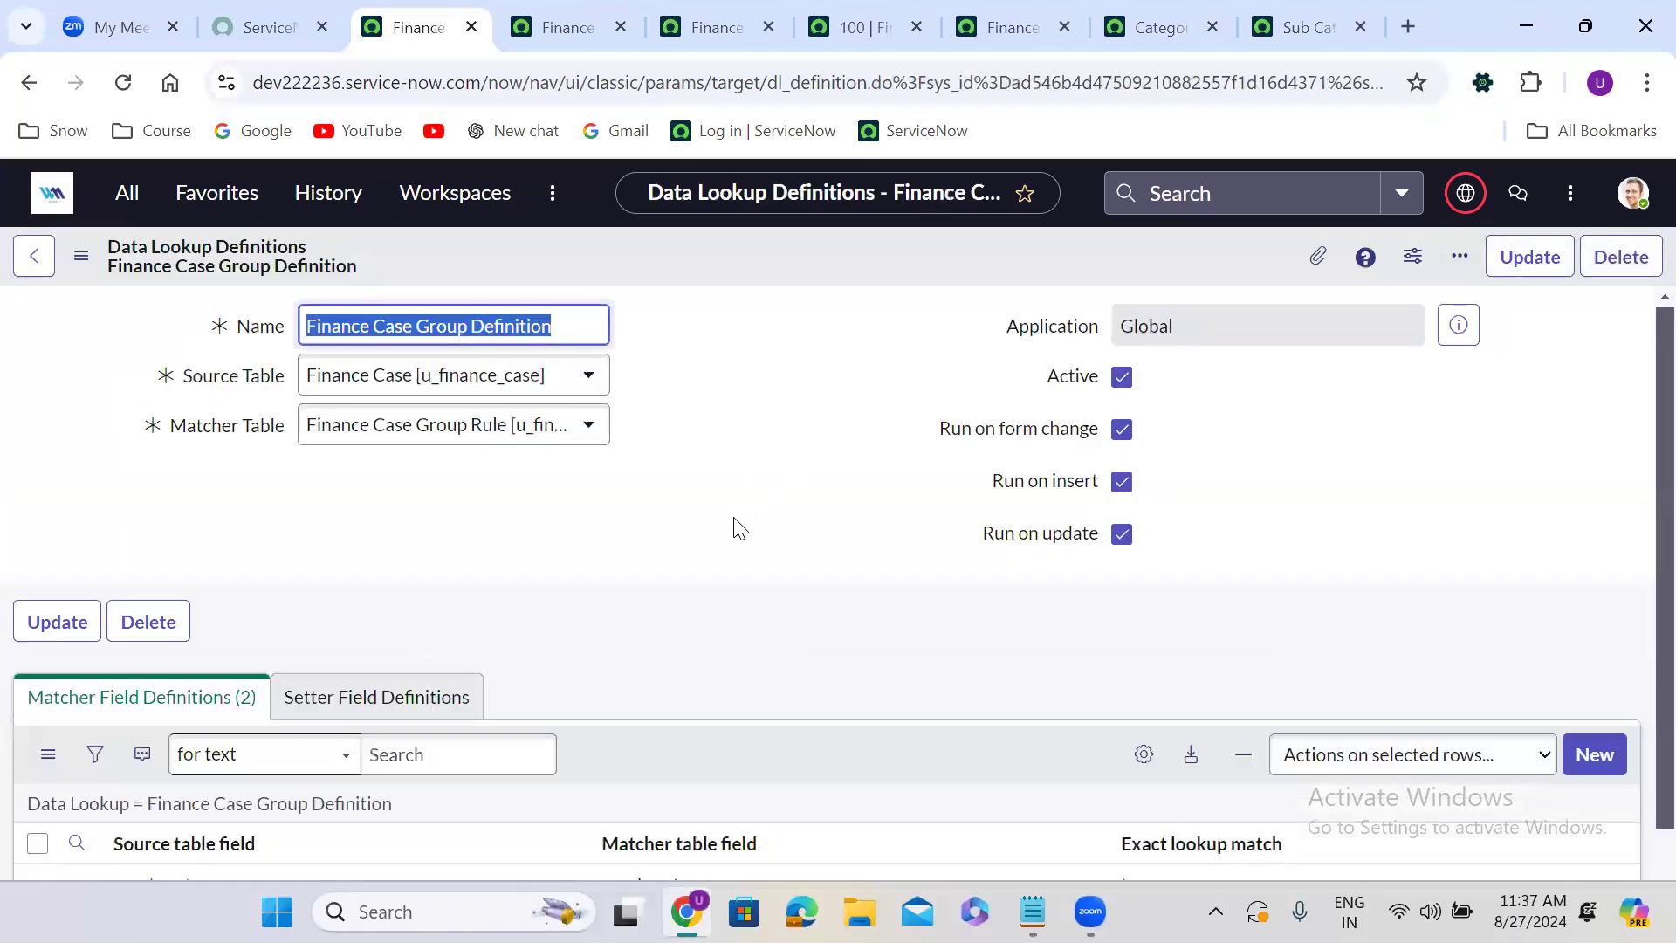
# Create a new setter field definition for the lookup and set its Source table field to Assignment Group.
pyautogui.scroll(-3, 736, 532)
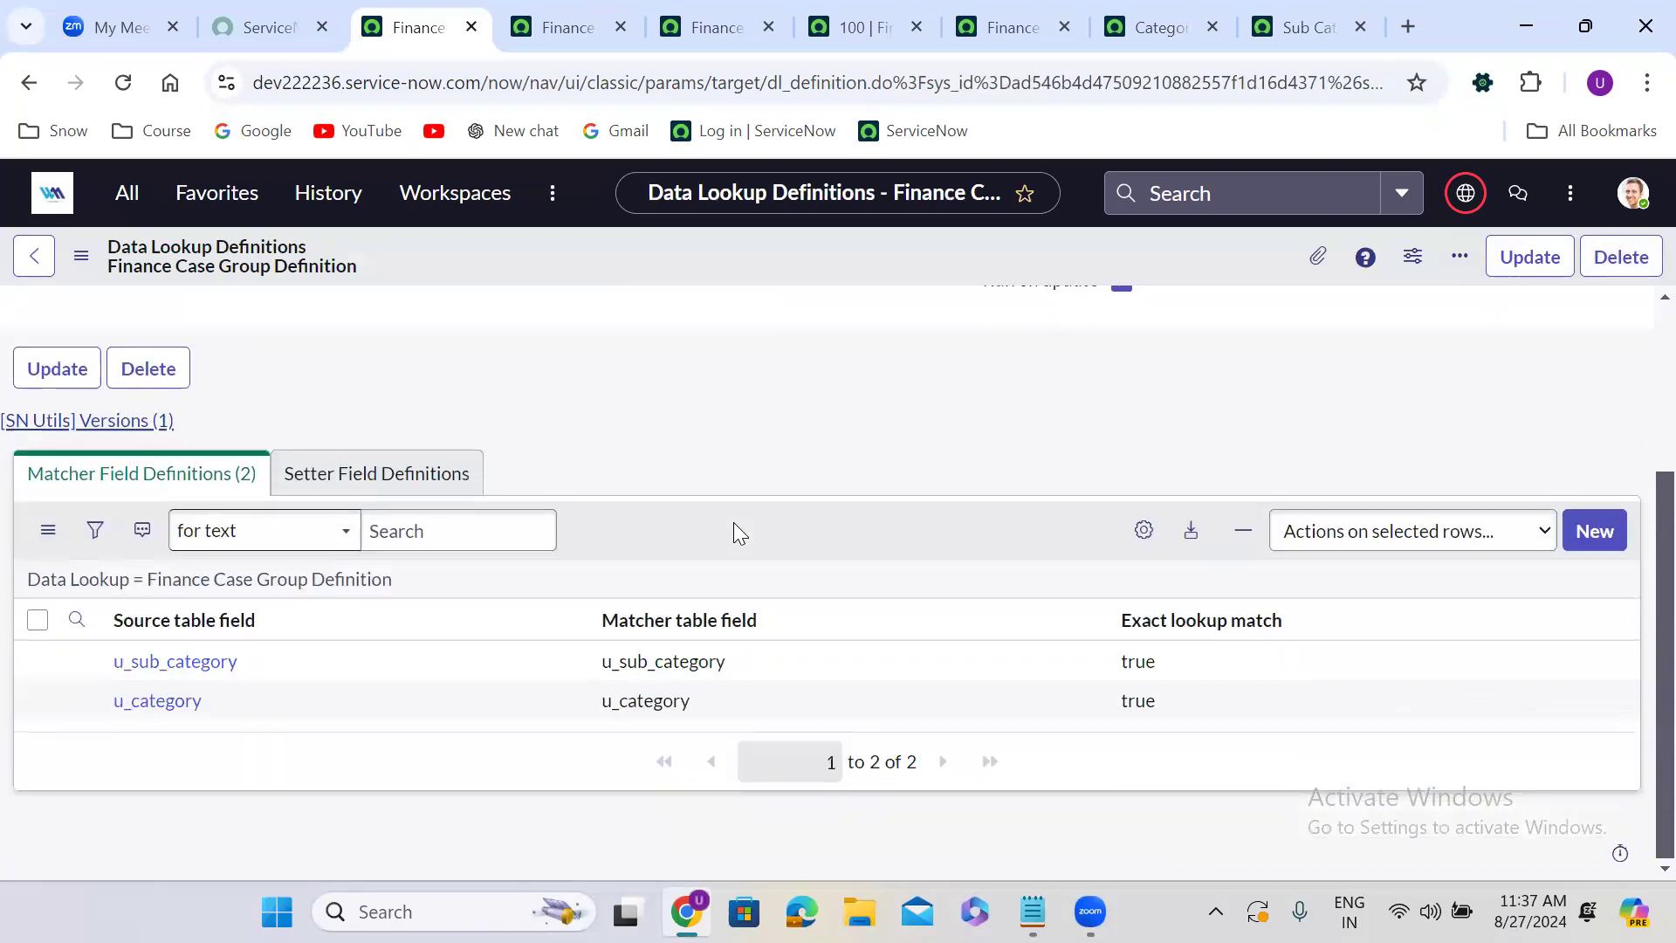
pyautogui.click(339, 471)
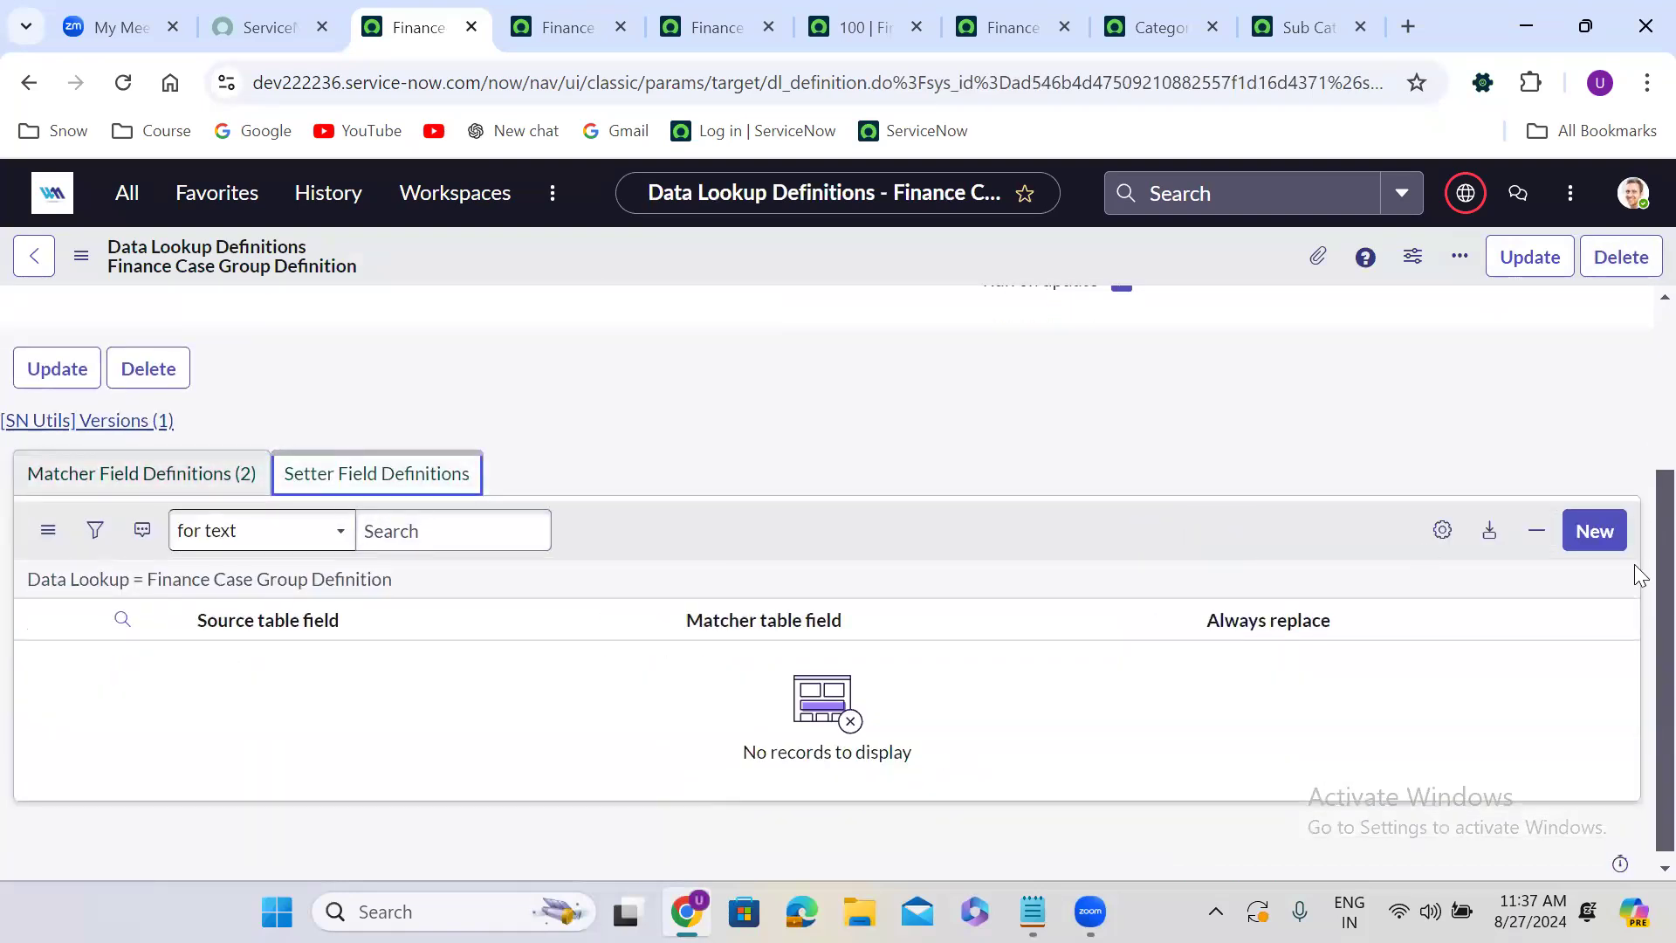
pyautogui.click(1594, 530)
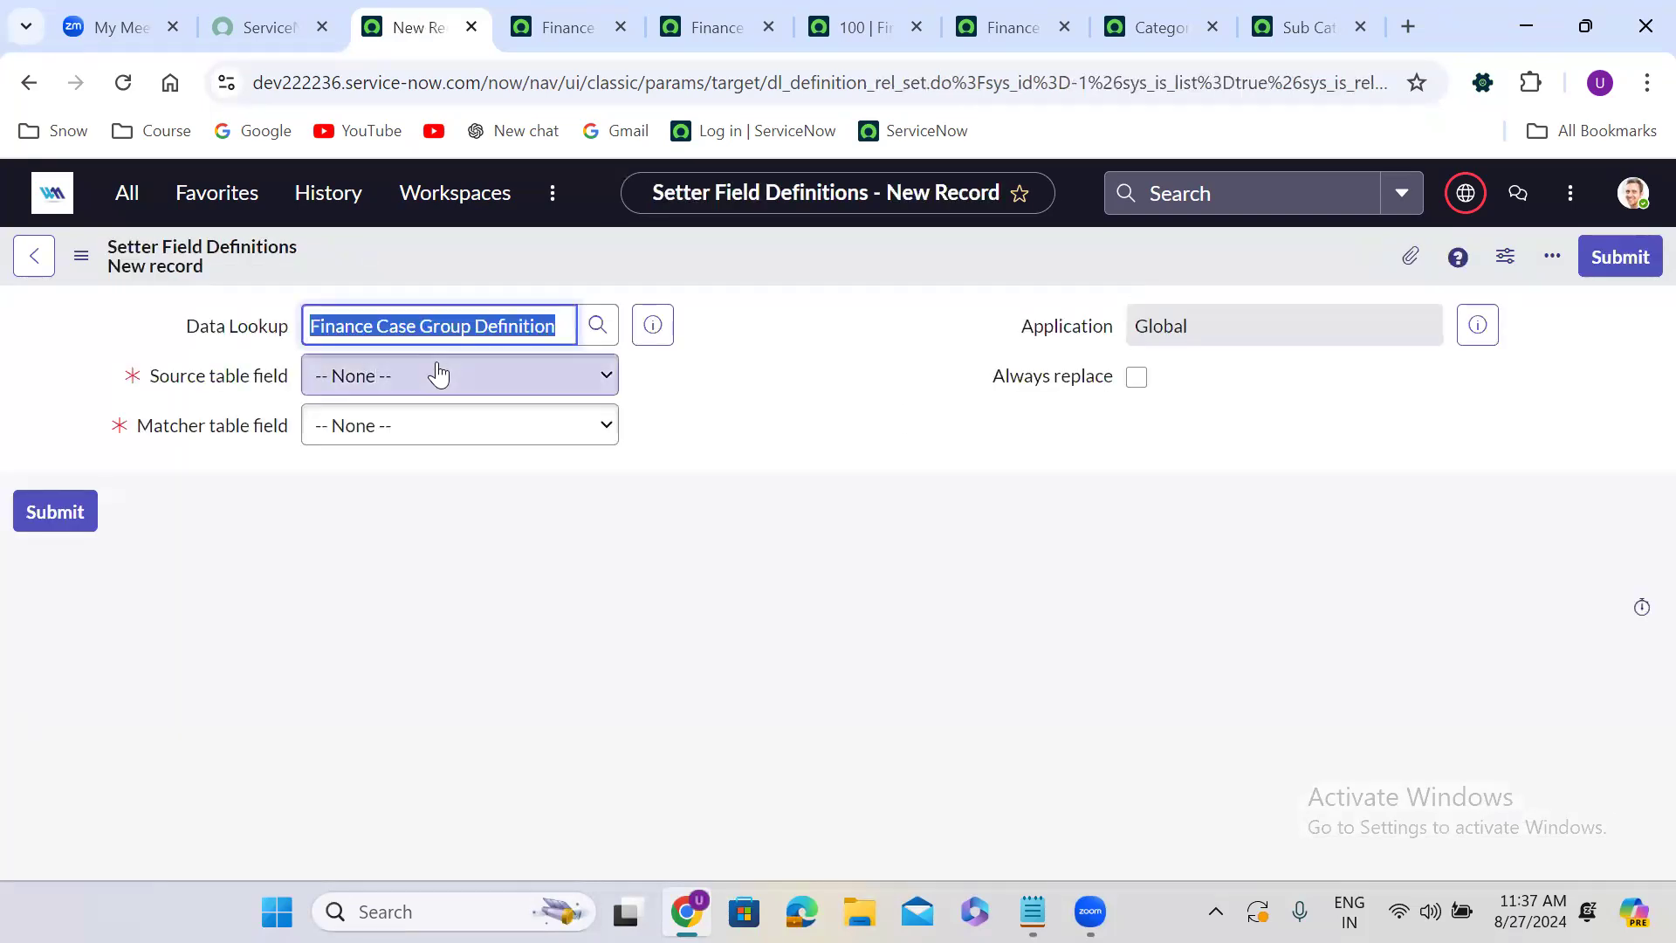
pyautogui.click(438, 375)
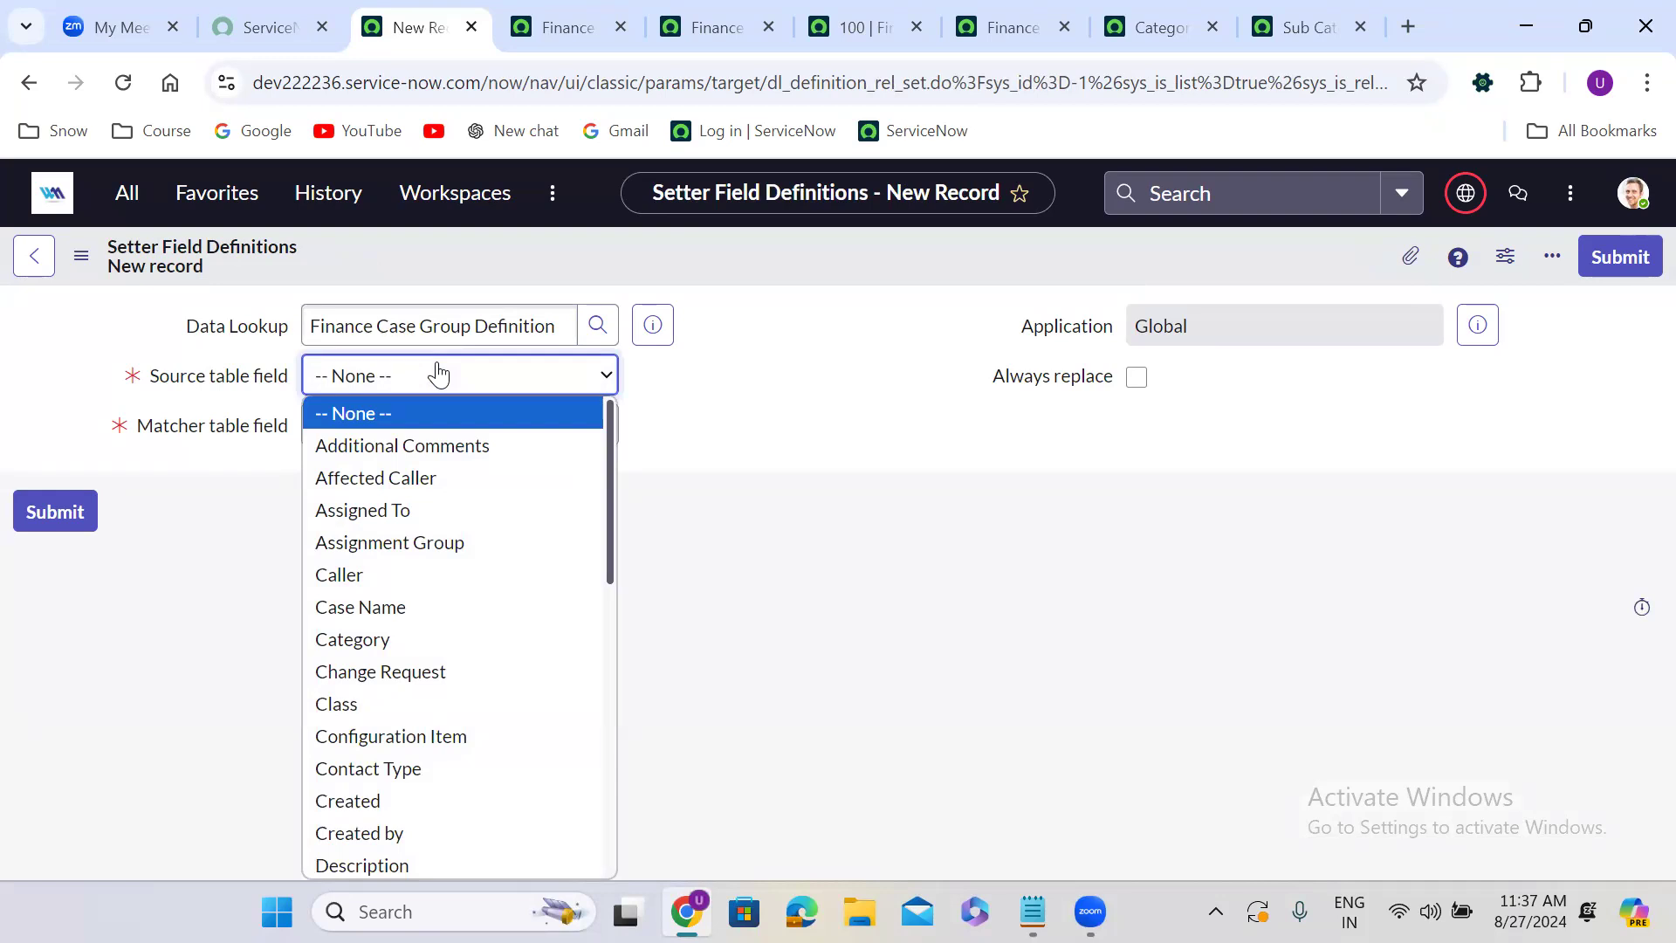
pyautogui.press('Down')
pyautogui.press('Down')
pyautogui.press('Down')
pyautogui.press('Down')
pyautogui.press('Return')
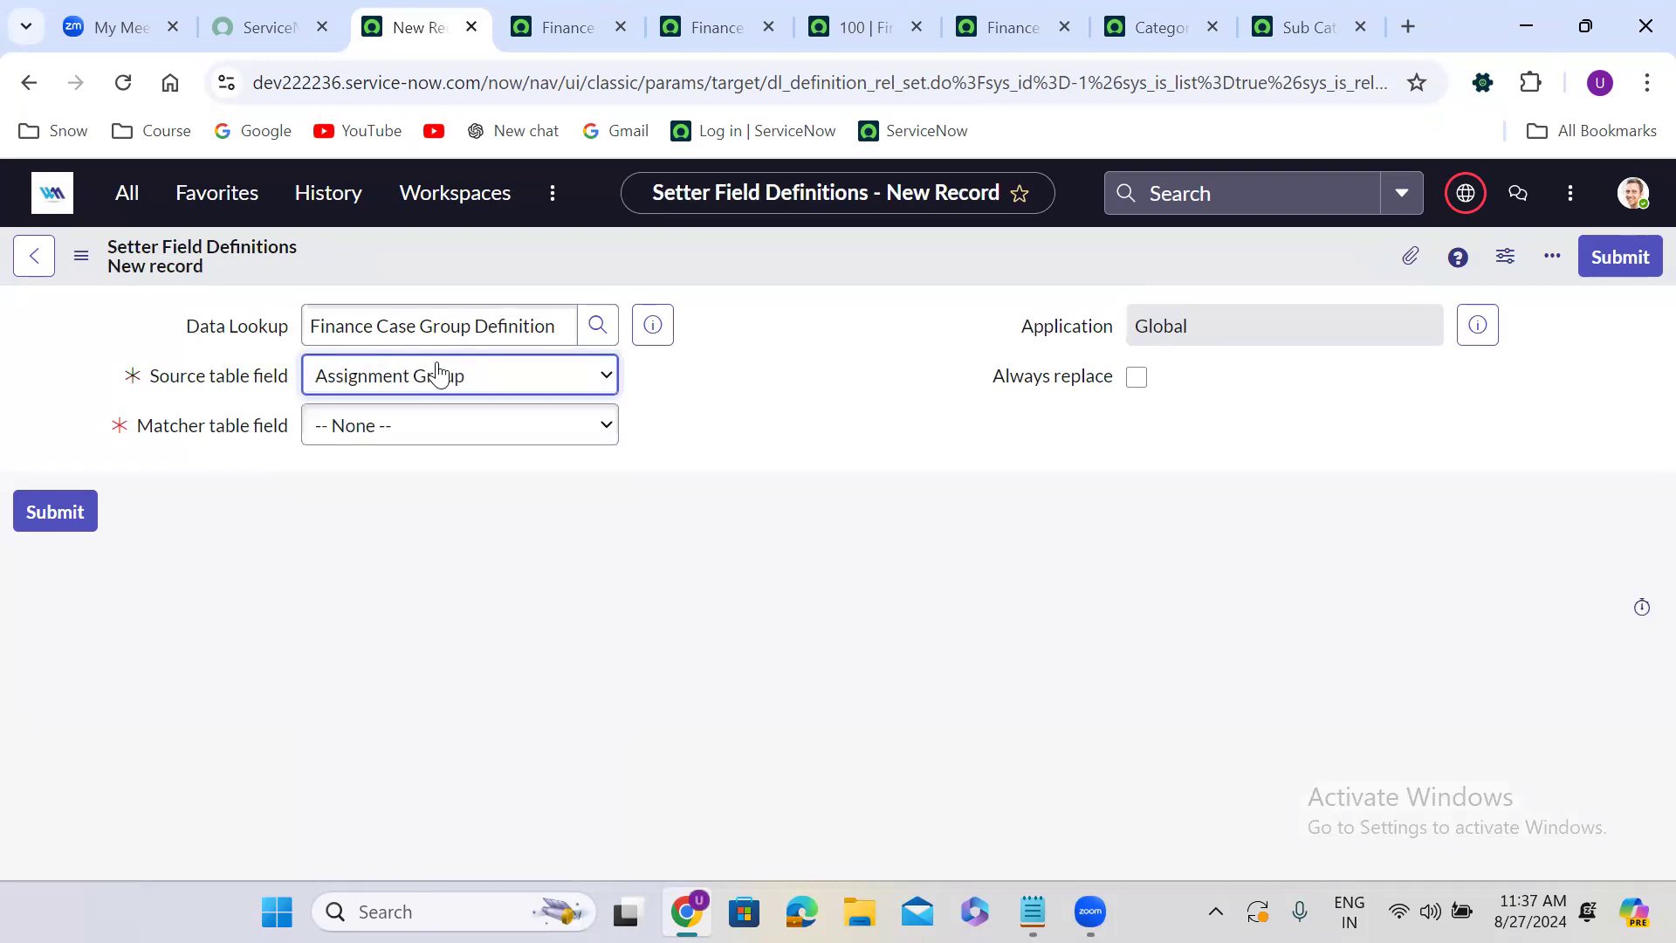
# Set the setter's Matcher table field to Assignment Group, enable Always replace, and submit the definition.
pyautogui.click(475, 441)
pyautogui.press('Down')
pyautogui.press('Down')
pyautogui.press('Down')
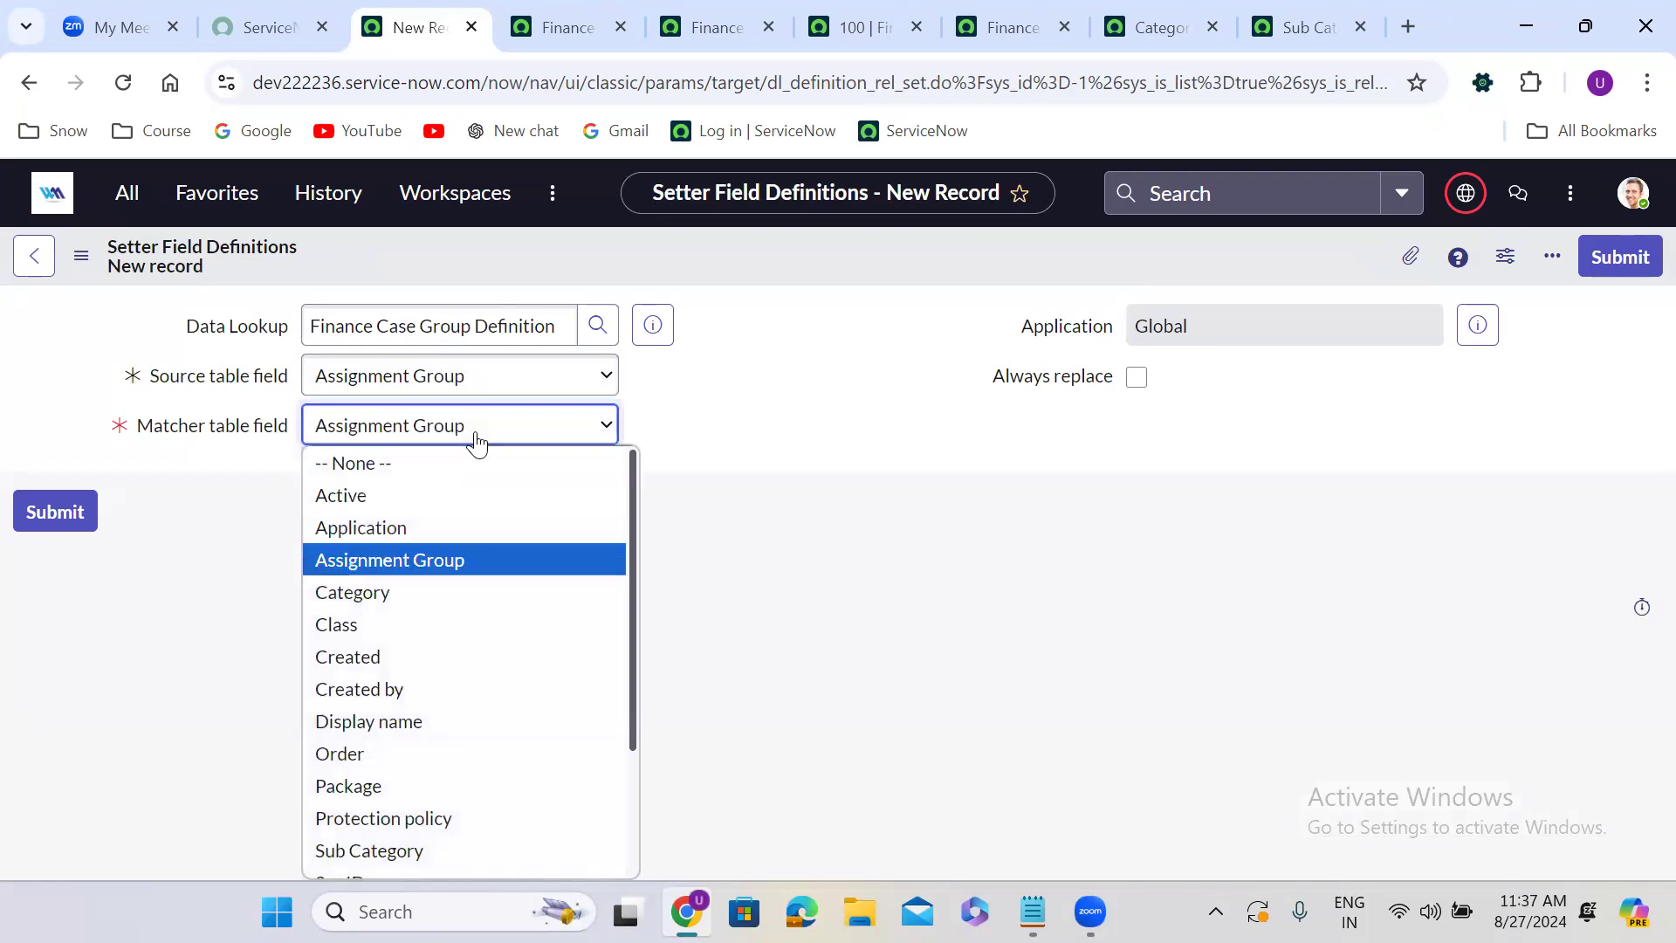
pyautogui.press('Return')
pyautogui.click(1137, 377)
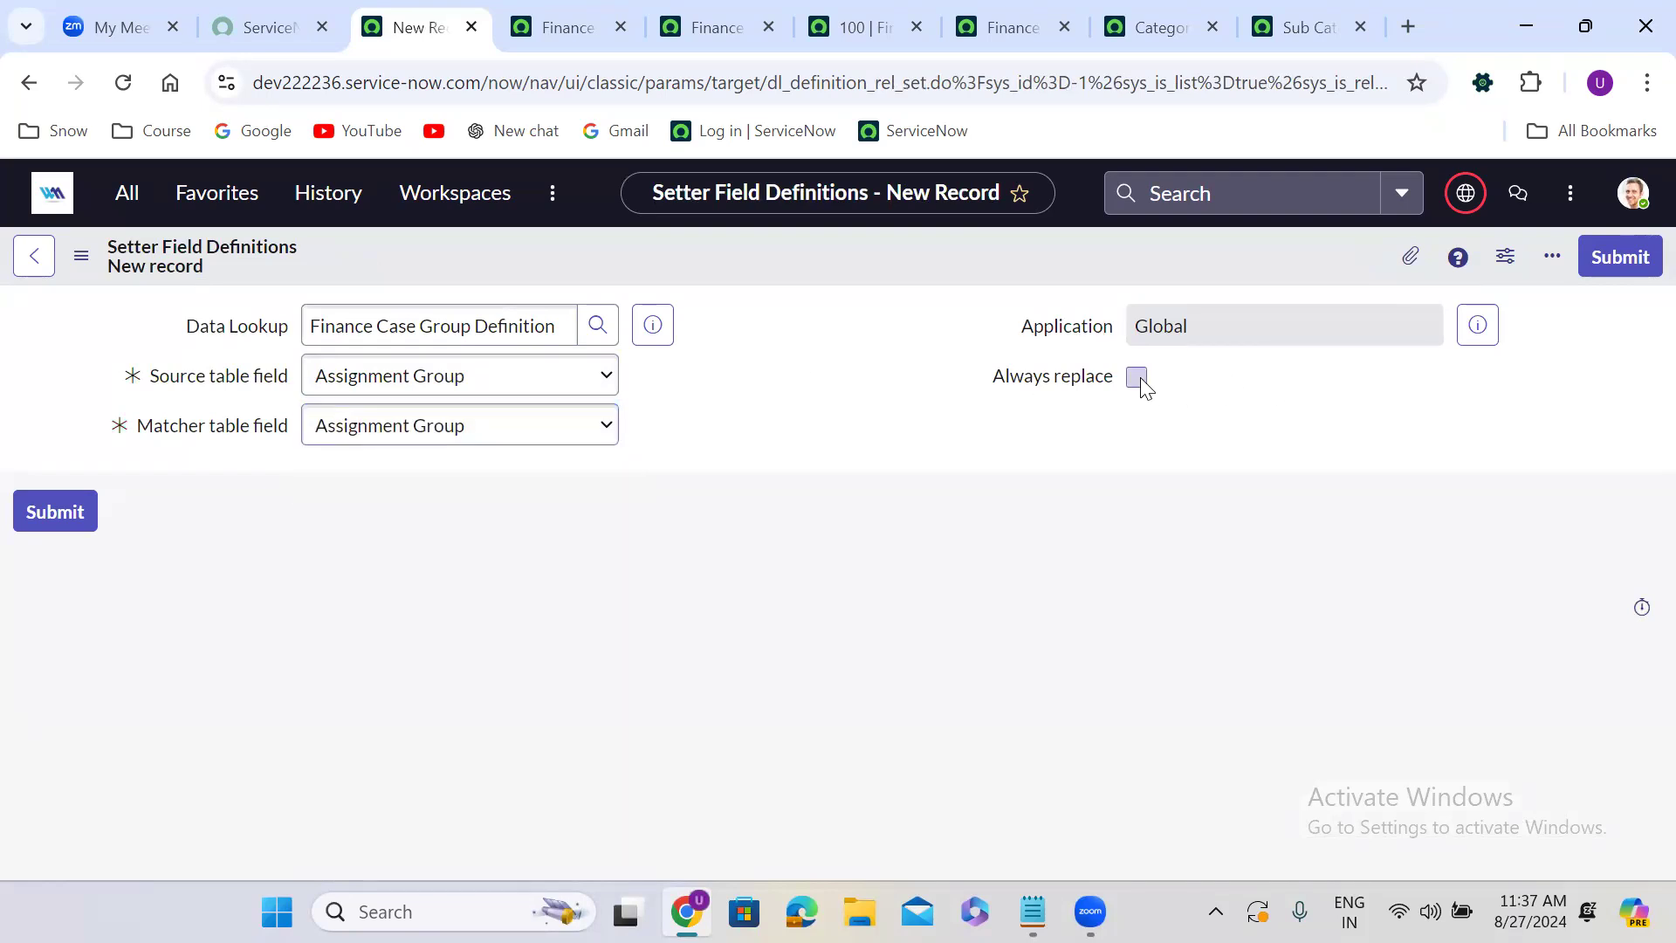
pyautogui.click(1620, 258)
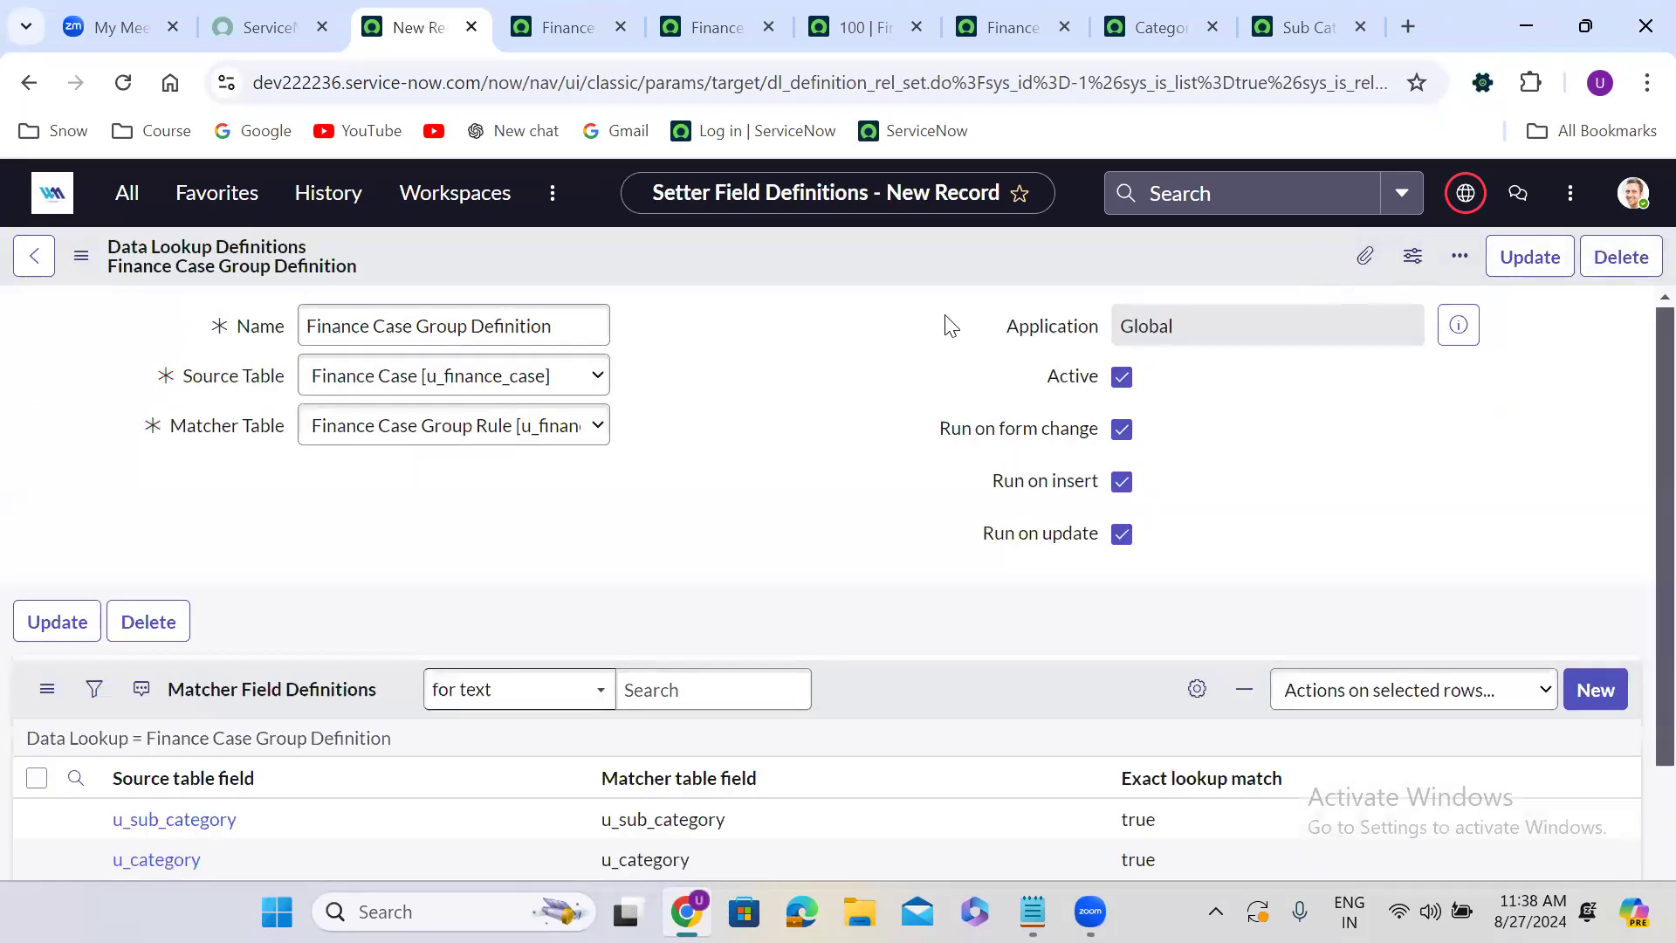
# Open a new Finance Case record form in a new tab from the history list.
pyautogui.click(314, 191)
pyautogui.moveTo(526, 349); pyautogui.dragTo(535, 520)
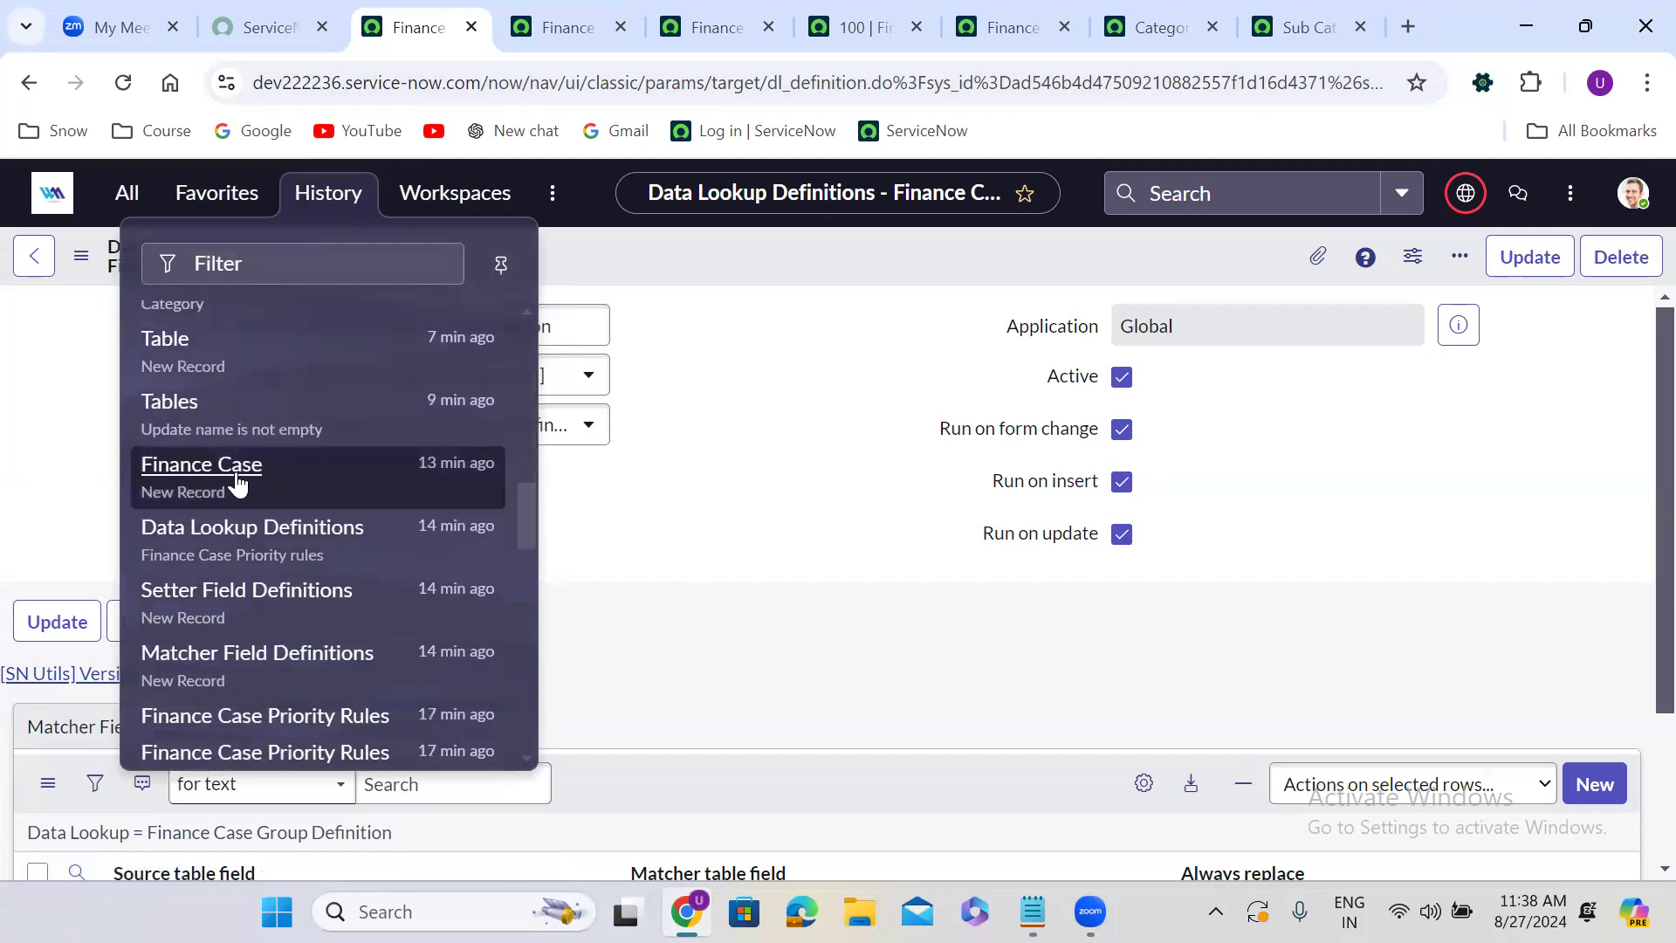
pyautogui.middleClick(242, 483)
pyautogui.hotkey('ctrl', 'Tab')
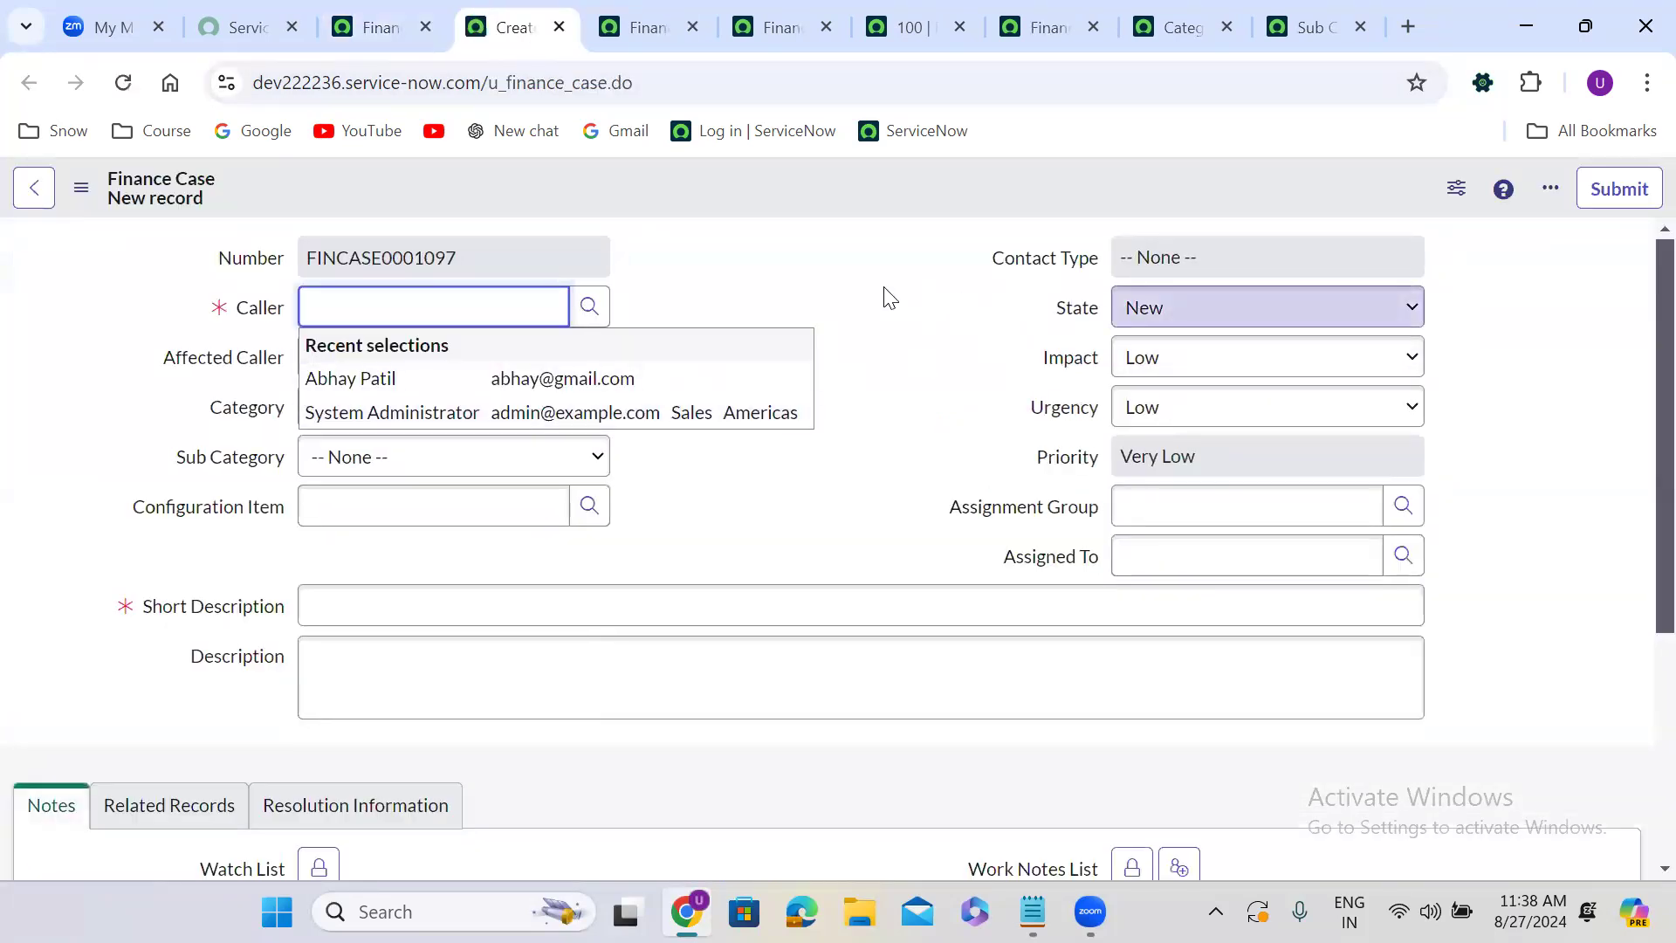
# Test the lookup by setting the case's Category to Software and Sub Category to UNIX.
pyautogui.click(884, 290)
pyautogui.click(444, 412)
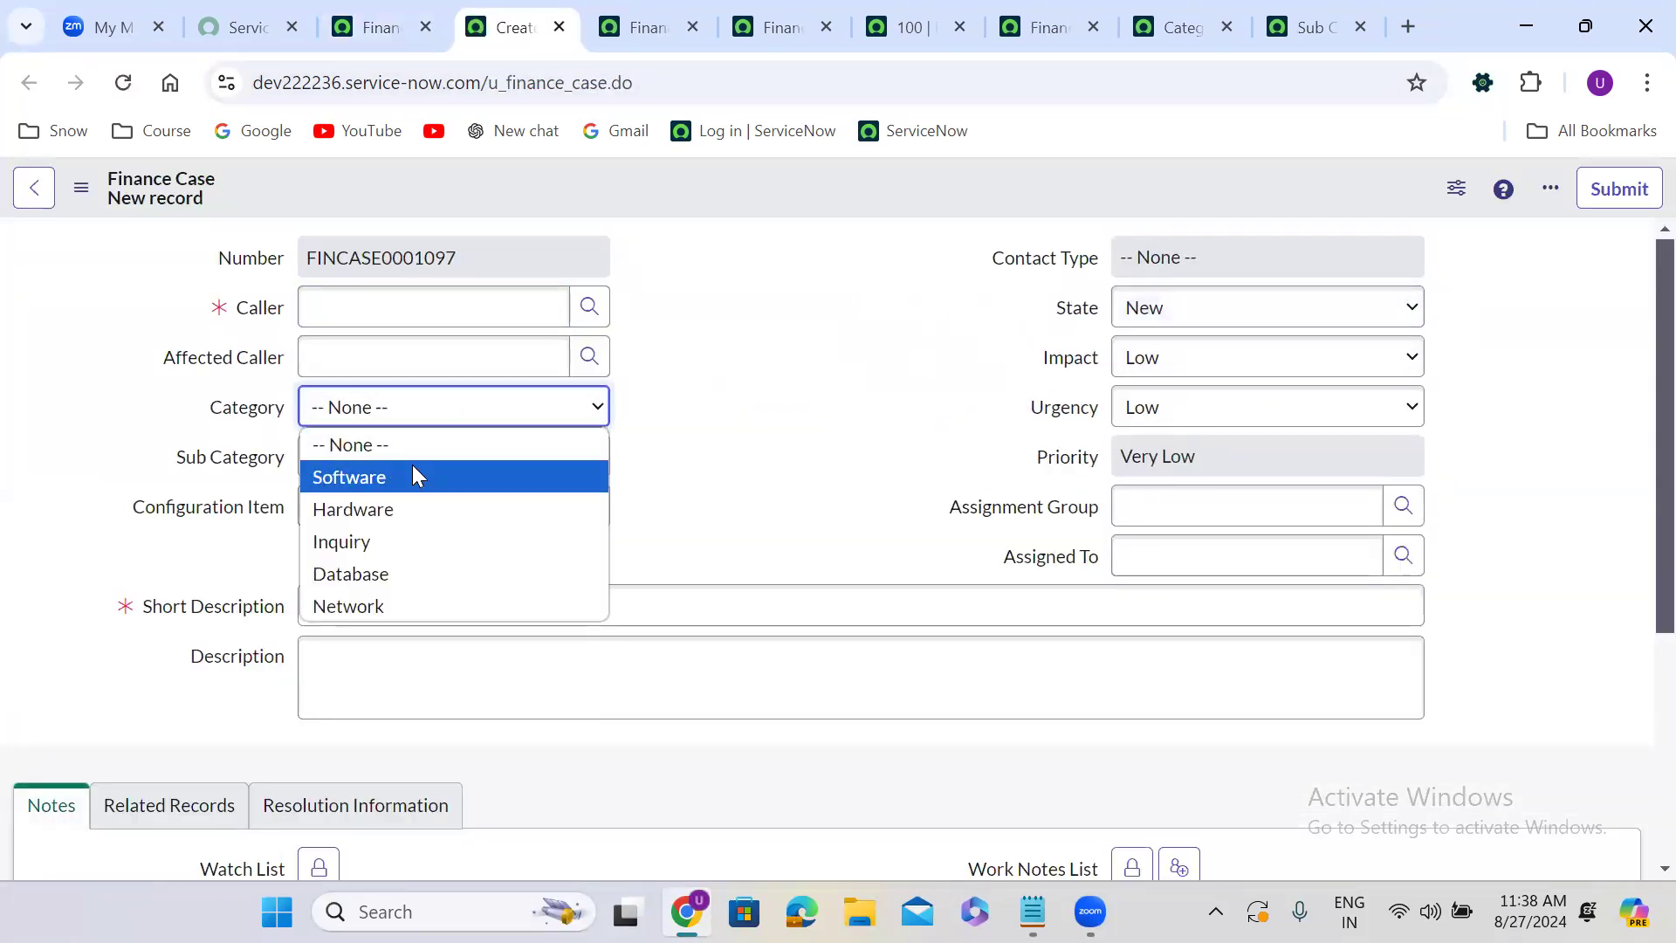
pyautogui.click(414, 474)
pyautogui.click(385, 464)
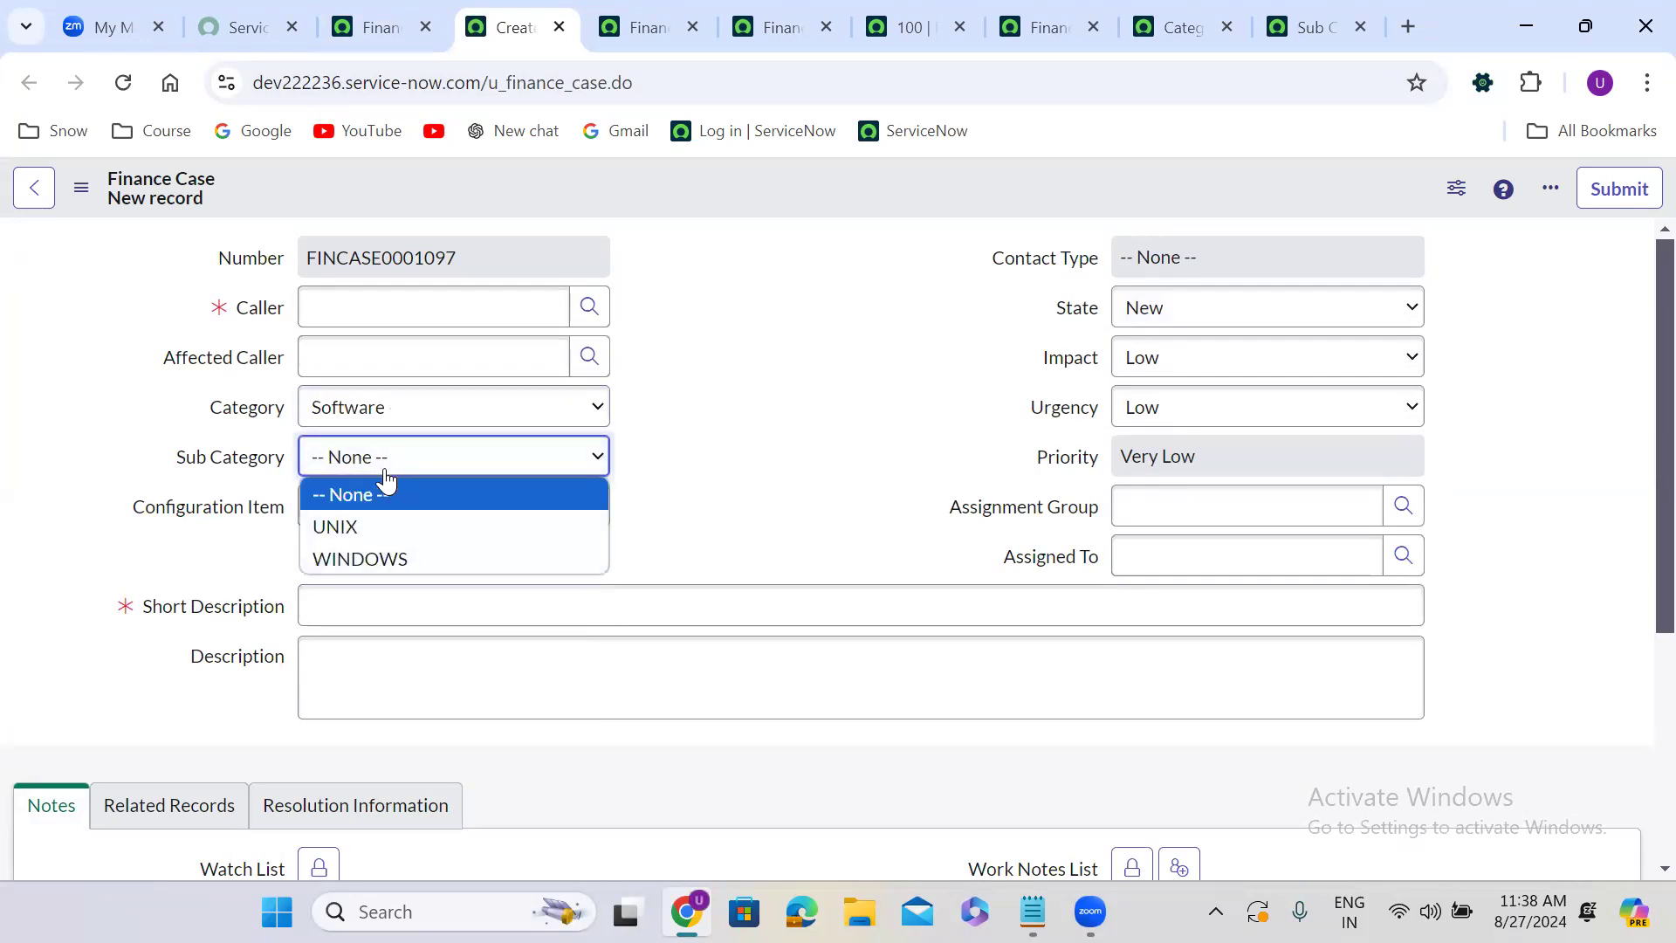
pyautogui.click(384, 527)
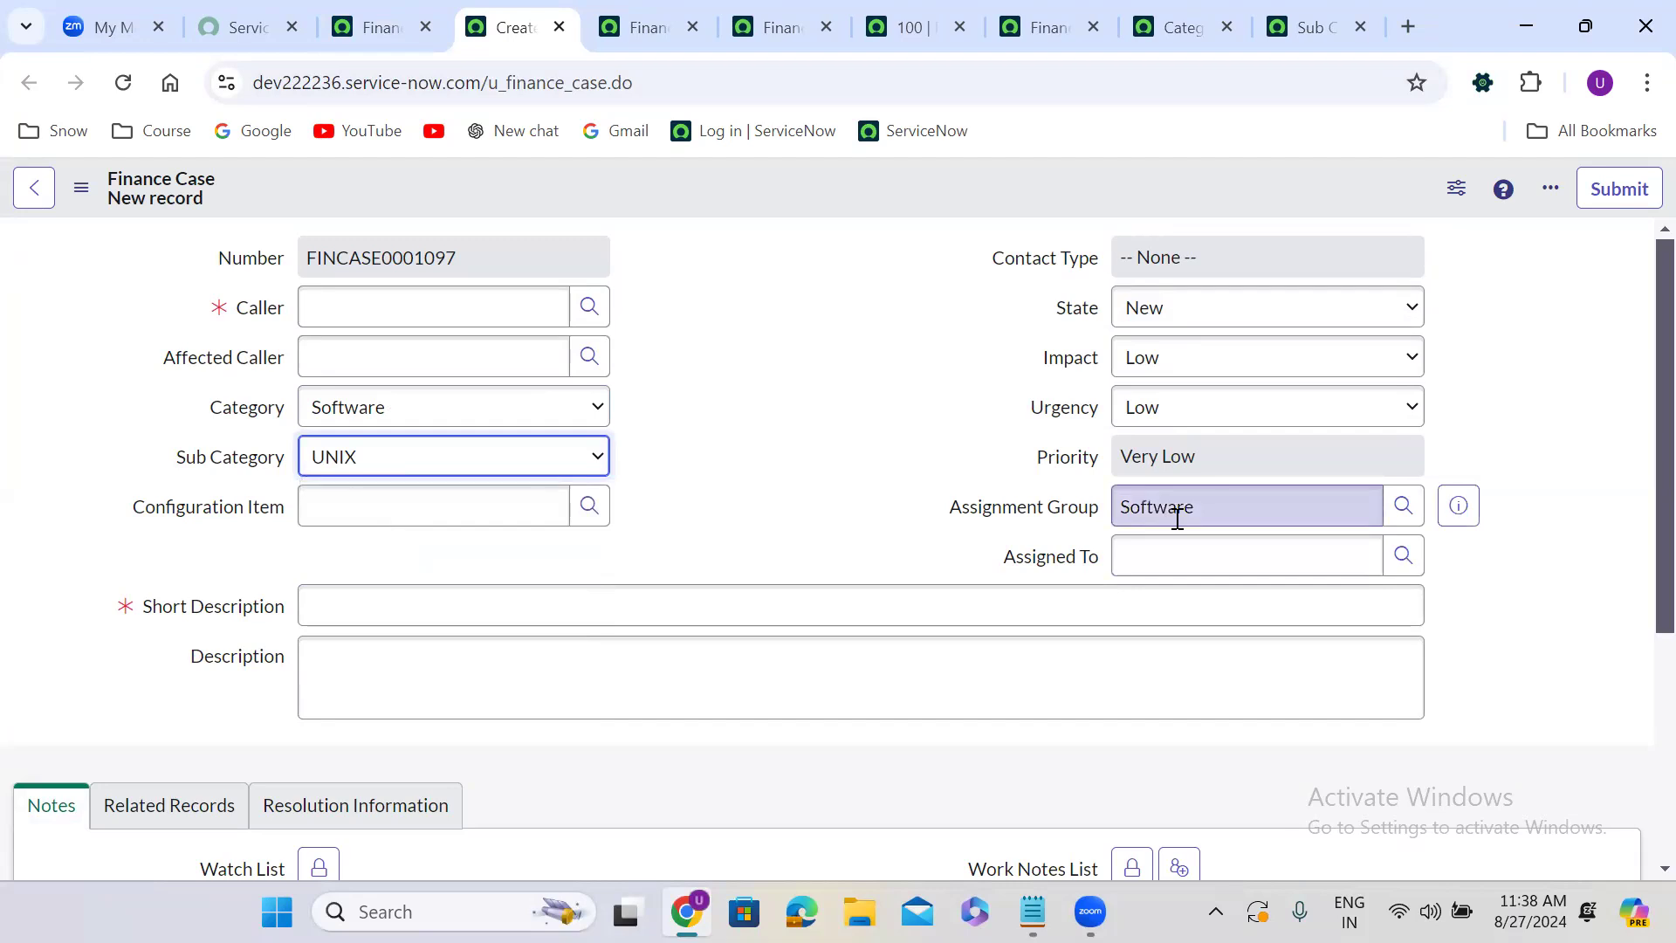
# Change the case's Category to Hardware and Sub Category to Laptop to test the lookup.
pyautogui.click(385, 405)
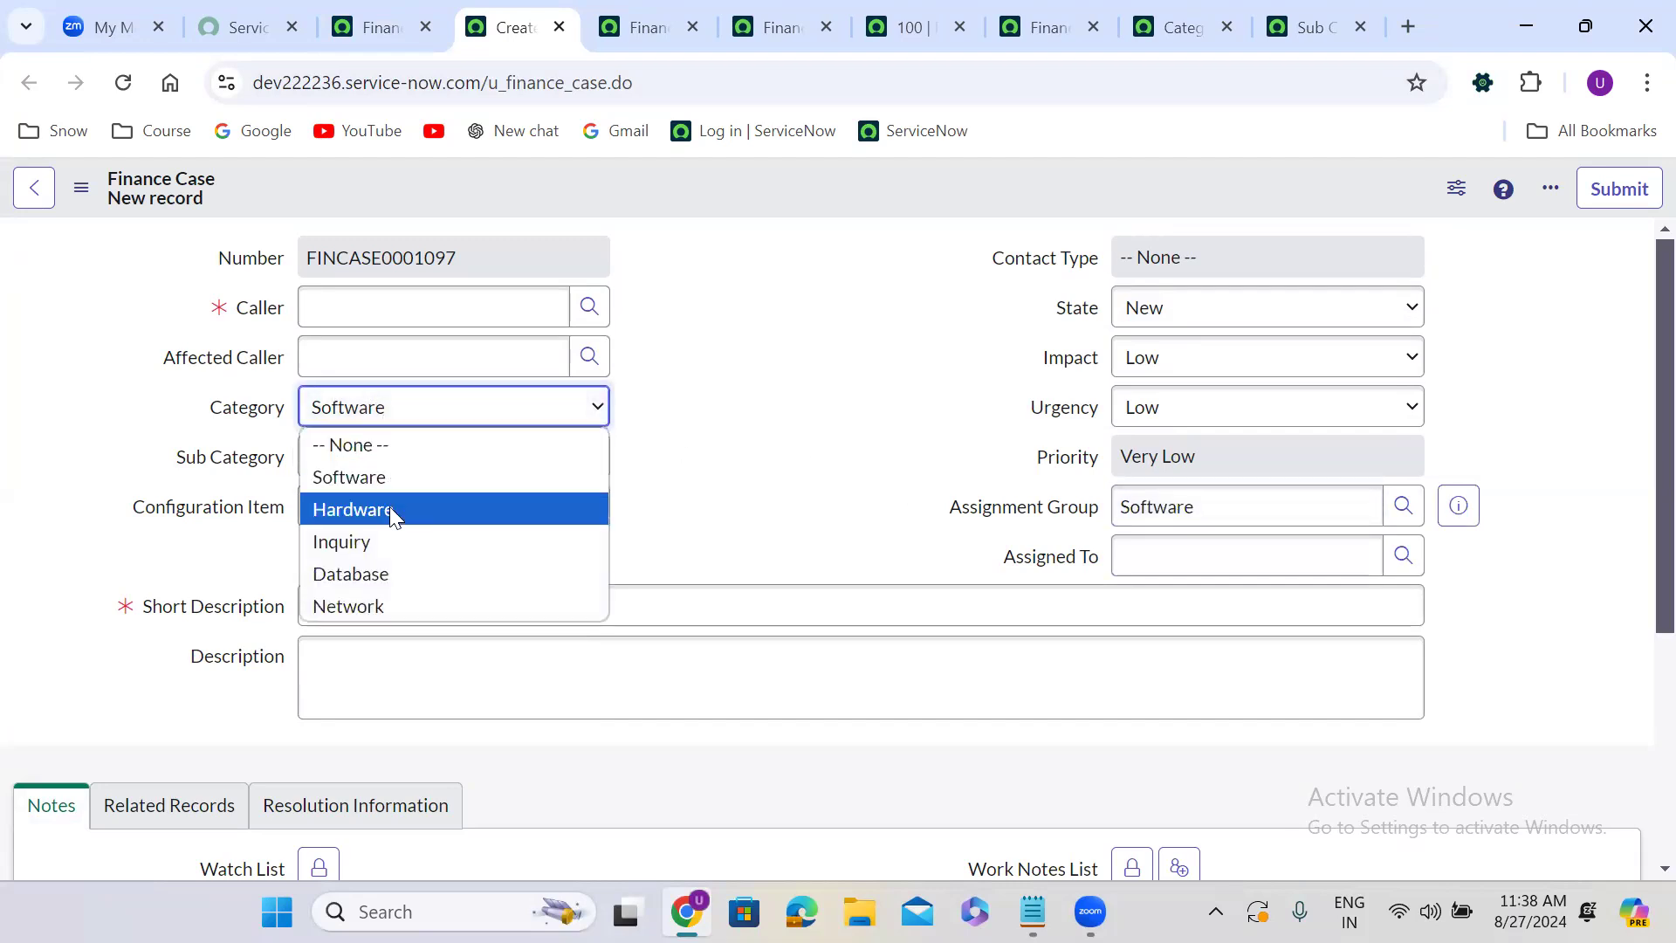
pyautogui.click(390, 511)
pyautogui.click(390, 463)
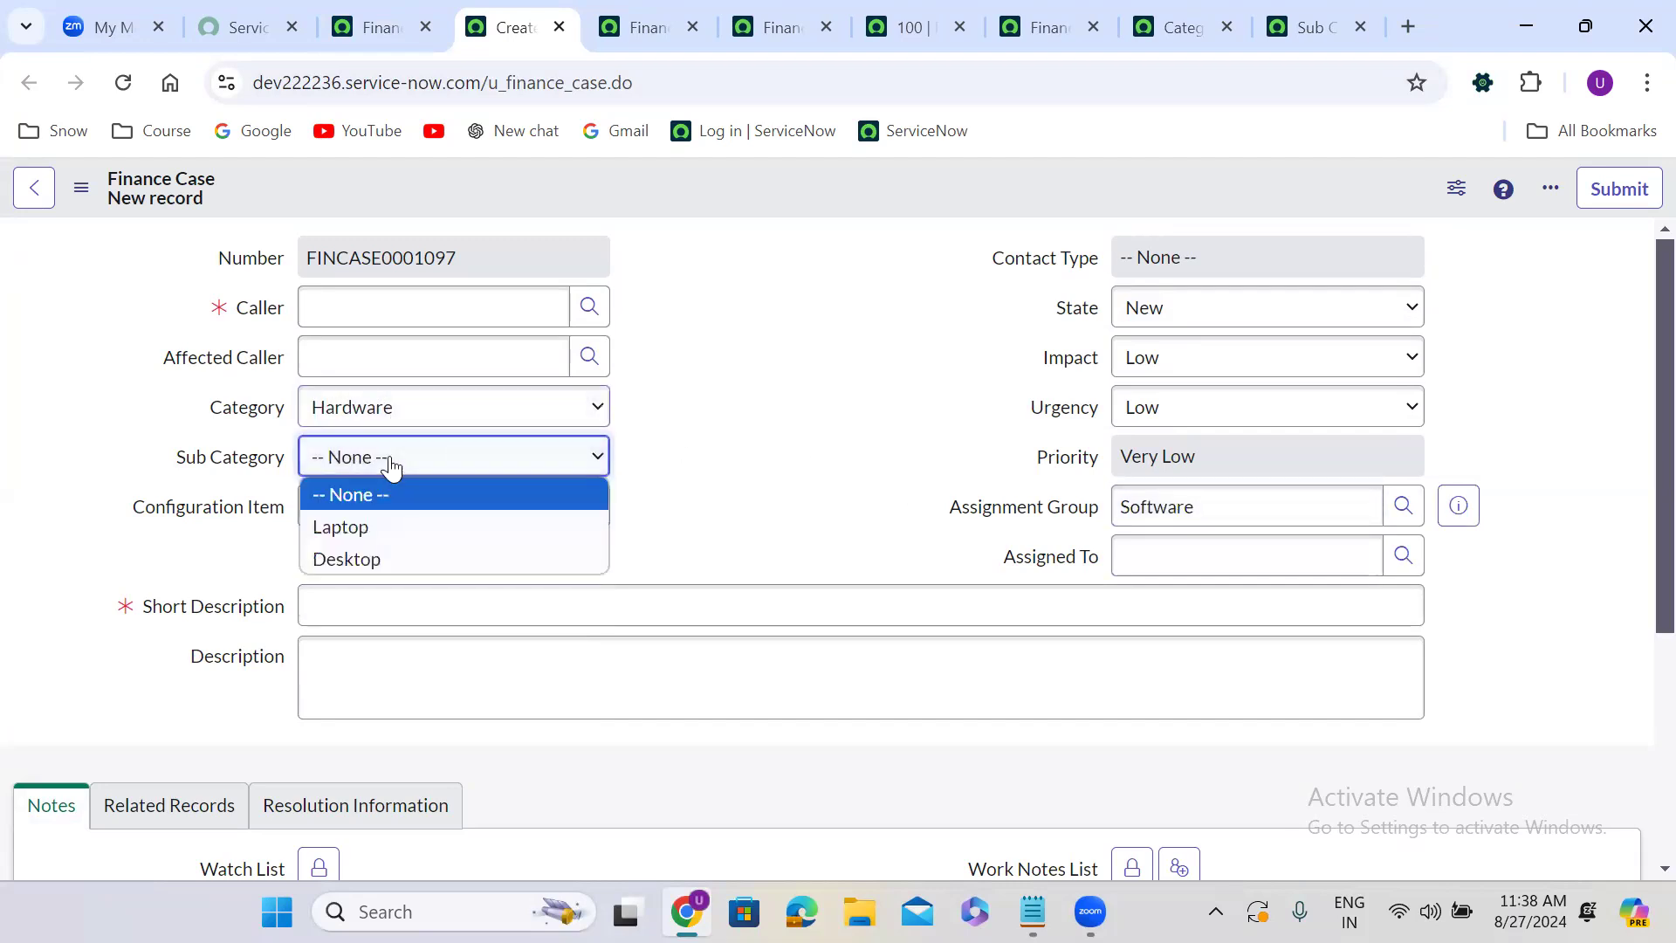
pyautogui.click(390, 529)
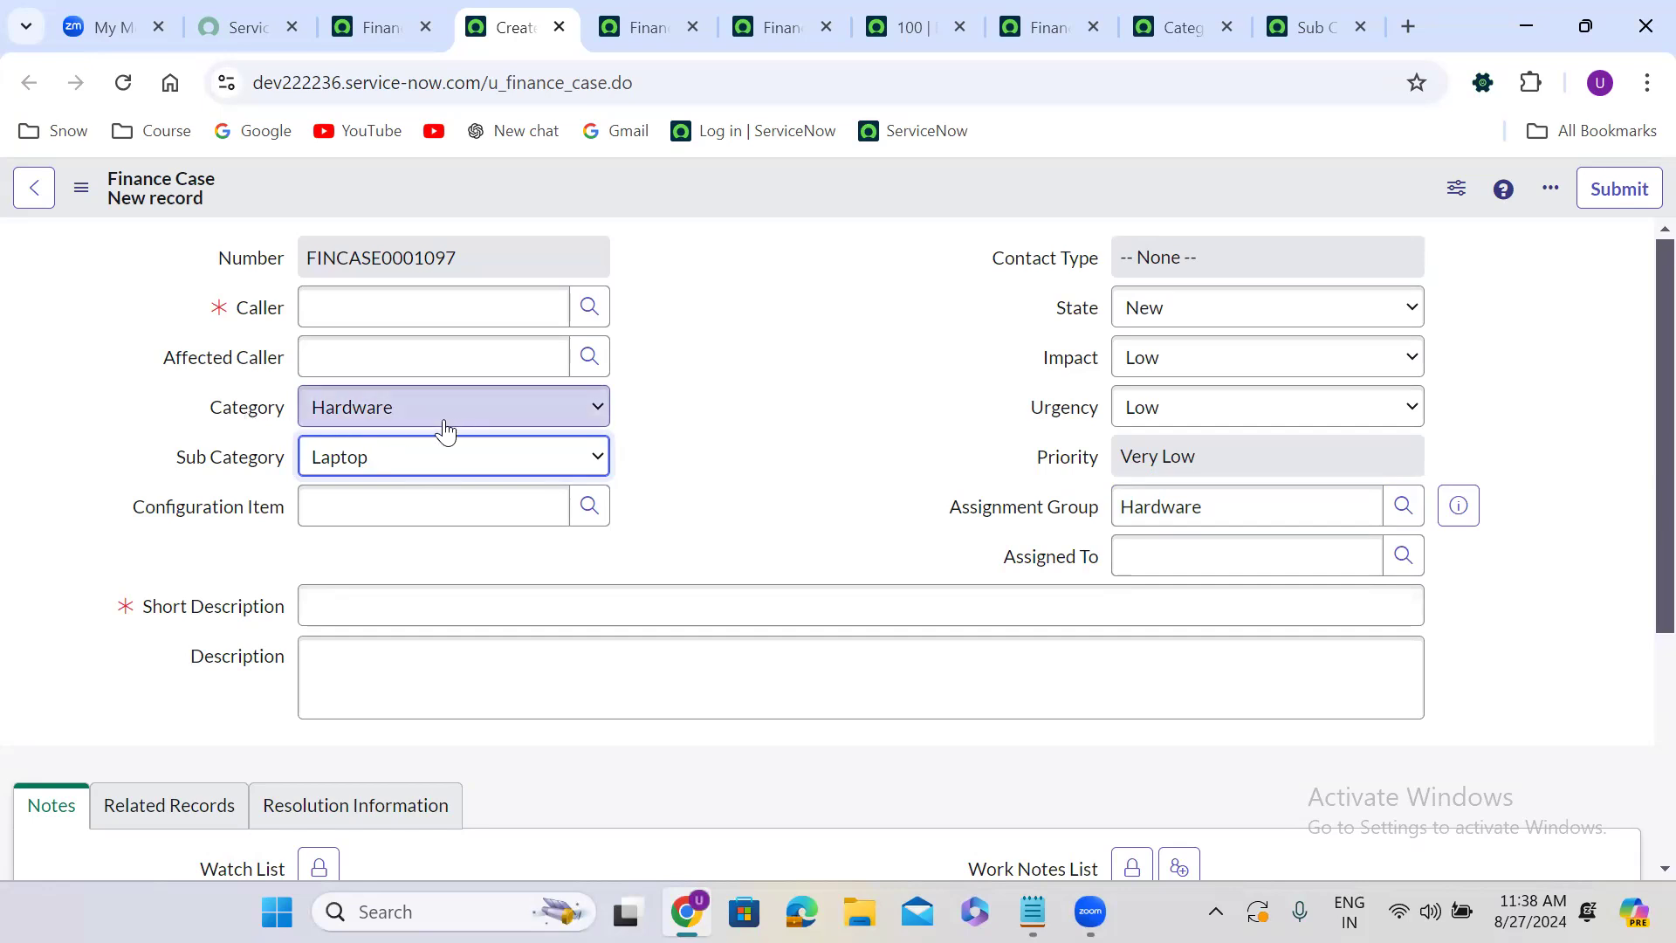
# Switch the Category to Software and then back to Hardware, browsing the Sub Category options each time.
pyautogui.click(375, 422)
pyautogui.click(377, 476)
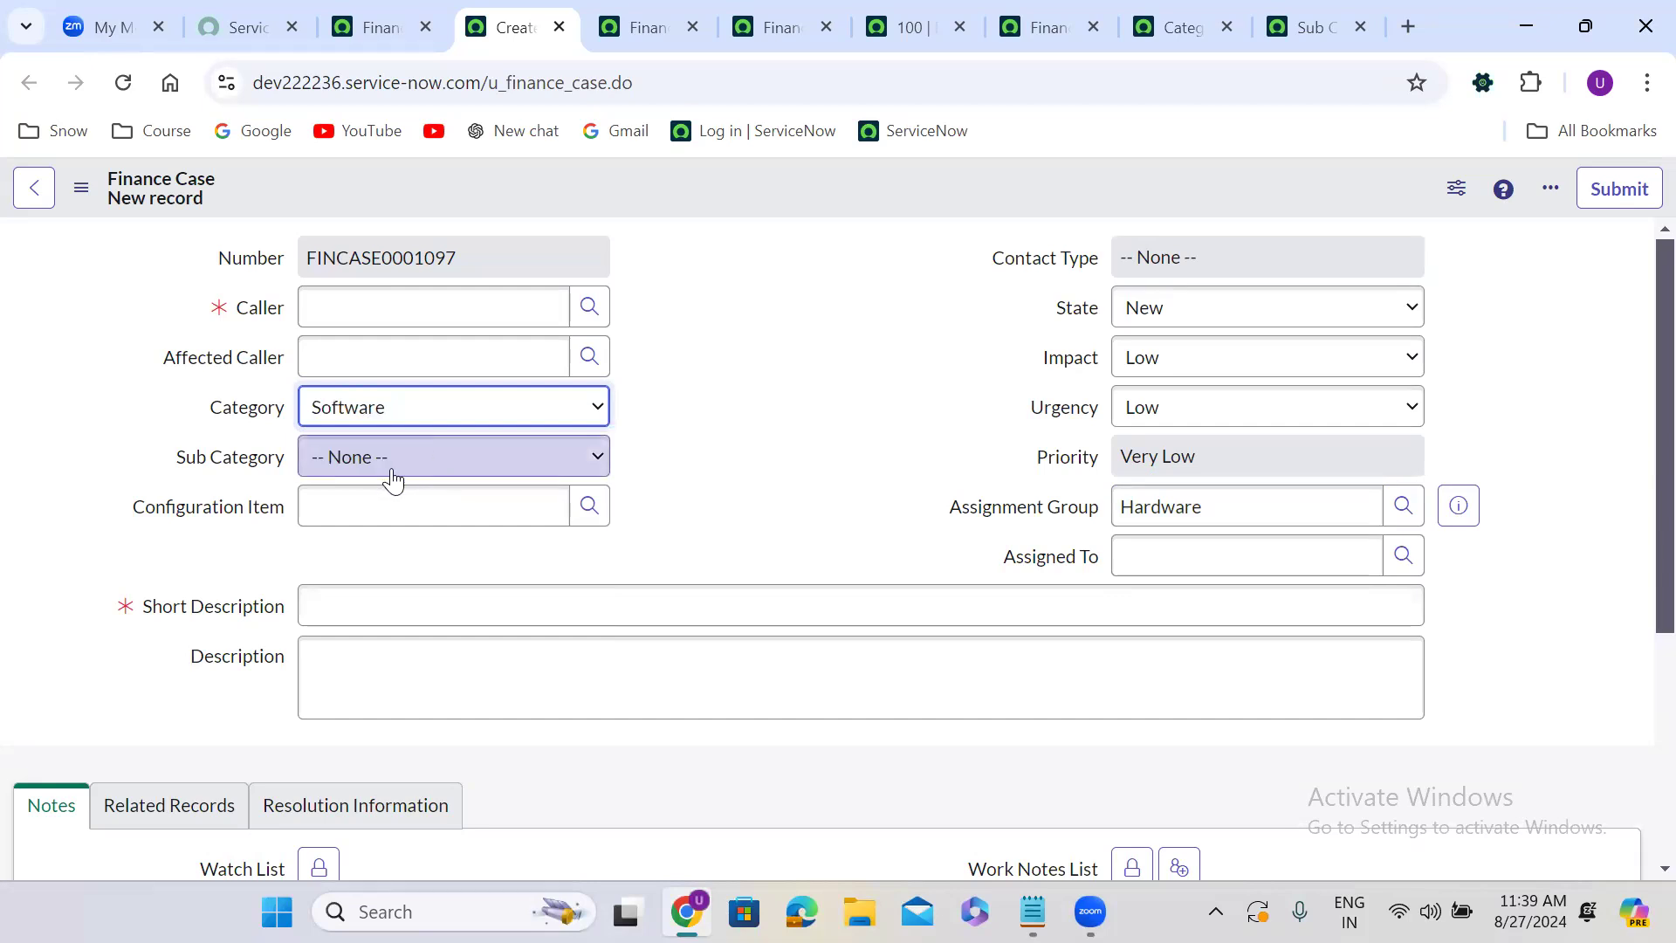
pyautogui.click(393, 480)
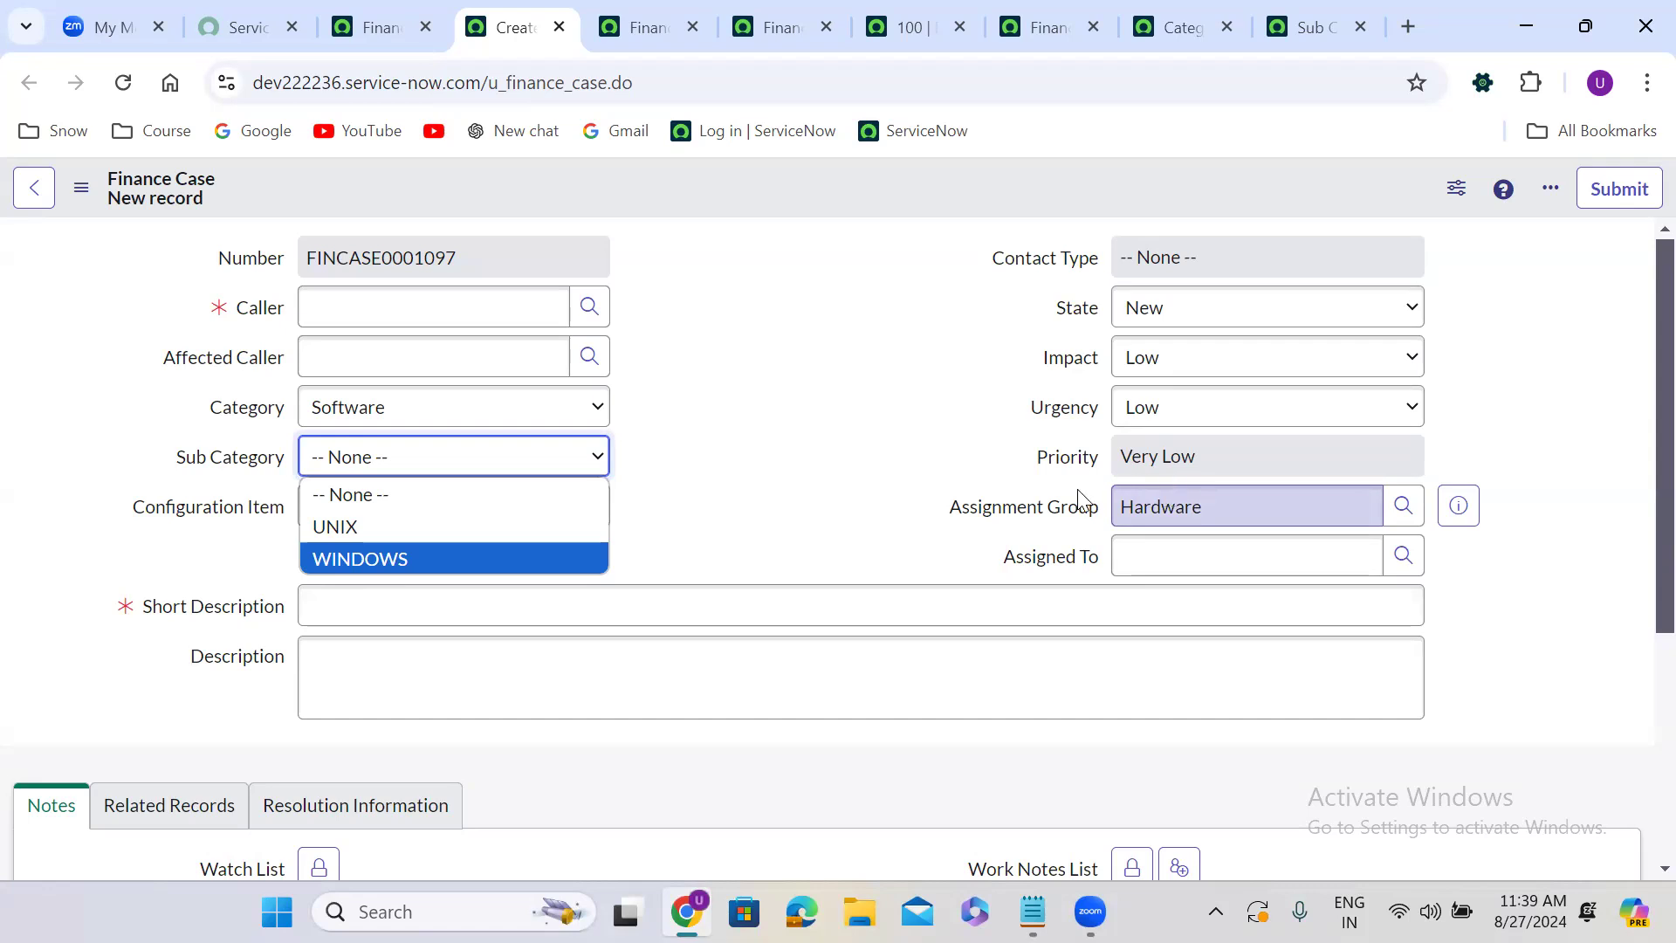
pyautogui.click(730, 441)
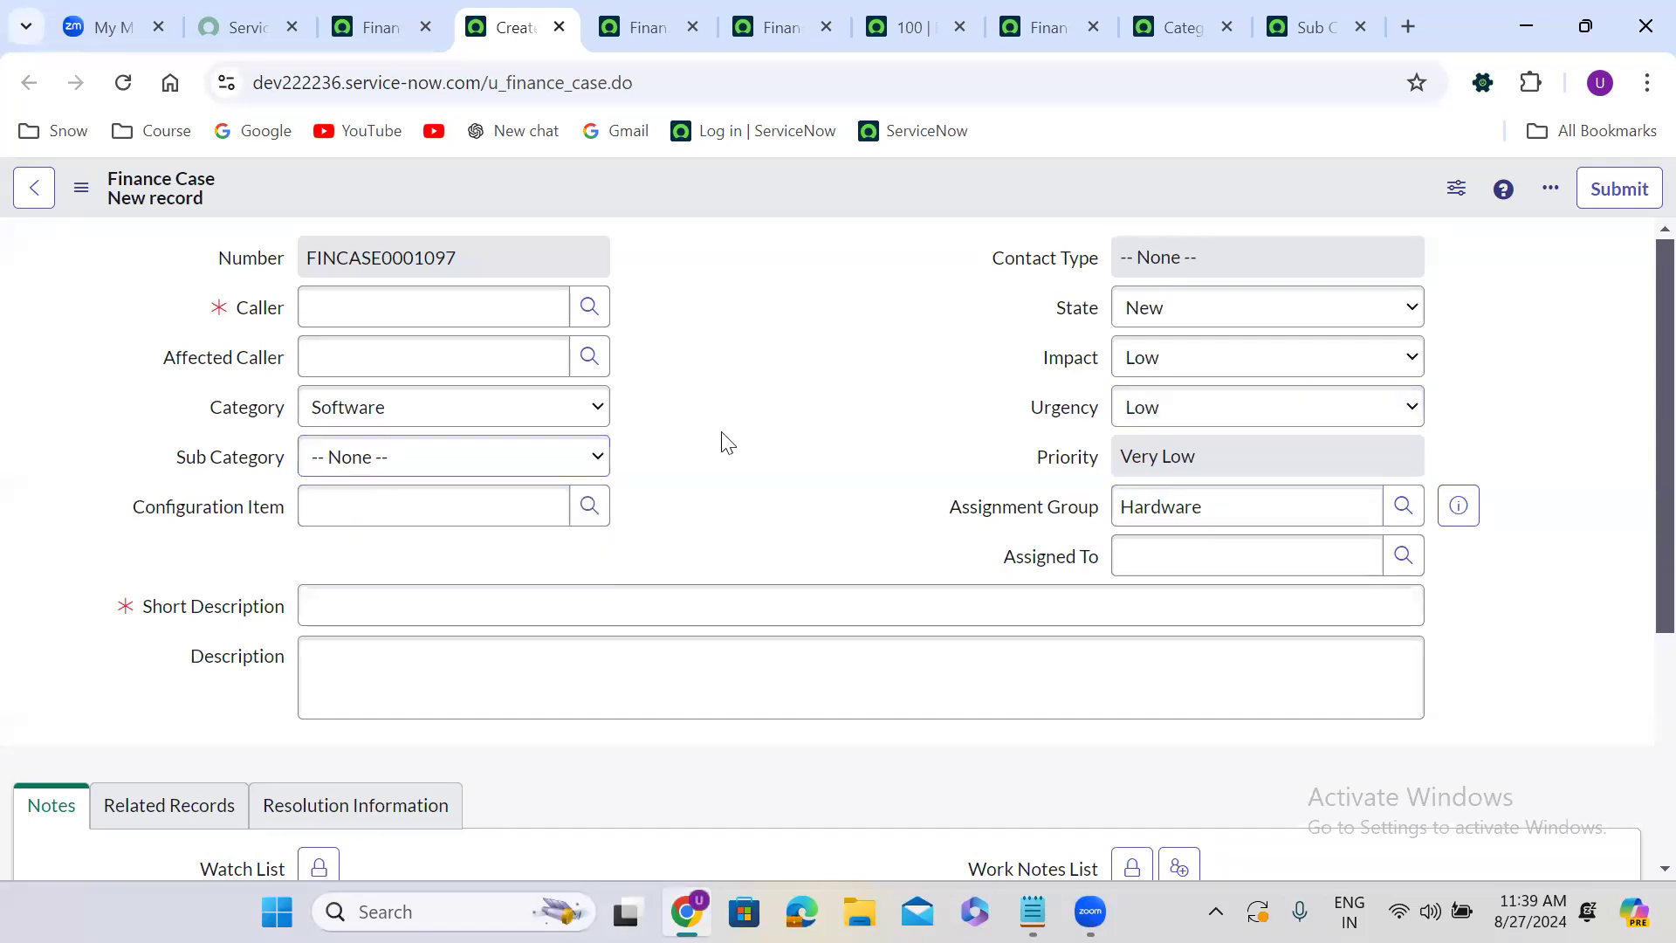
pyautogui.click(384, 407)
pyautogui.click(370, 504)
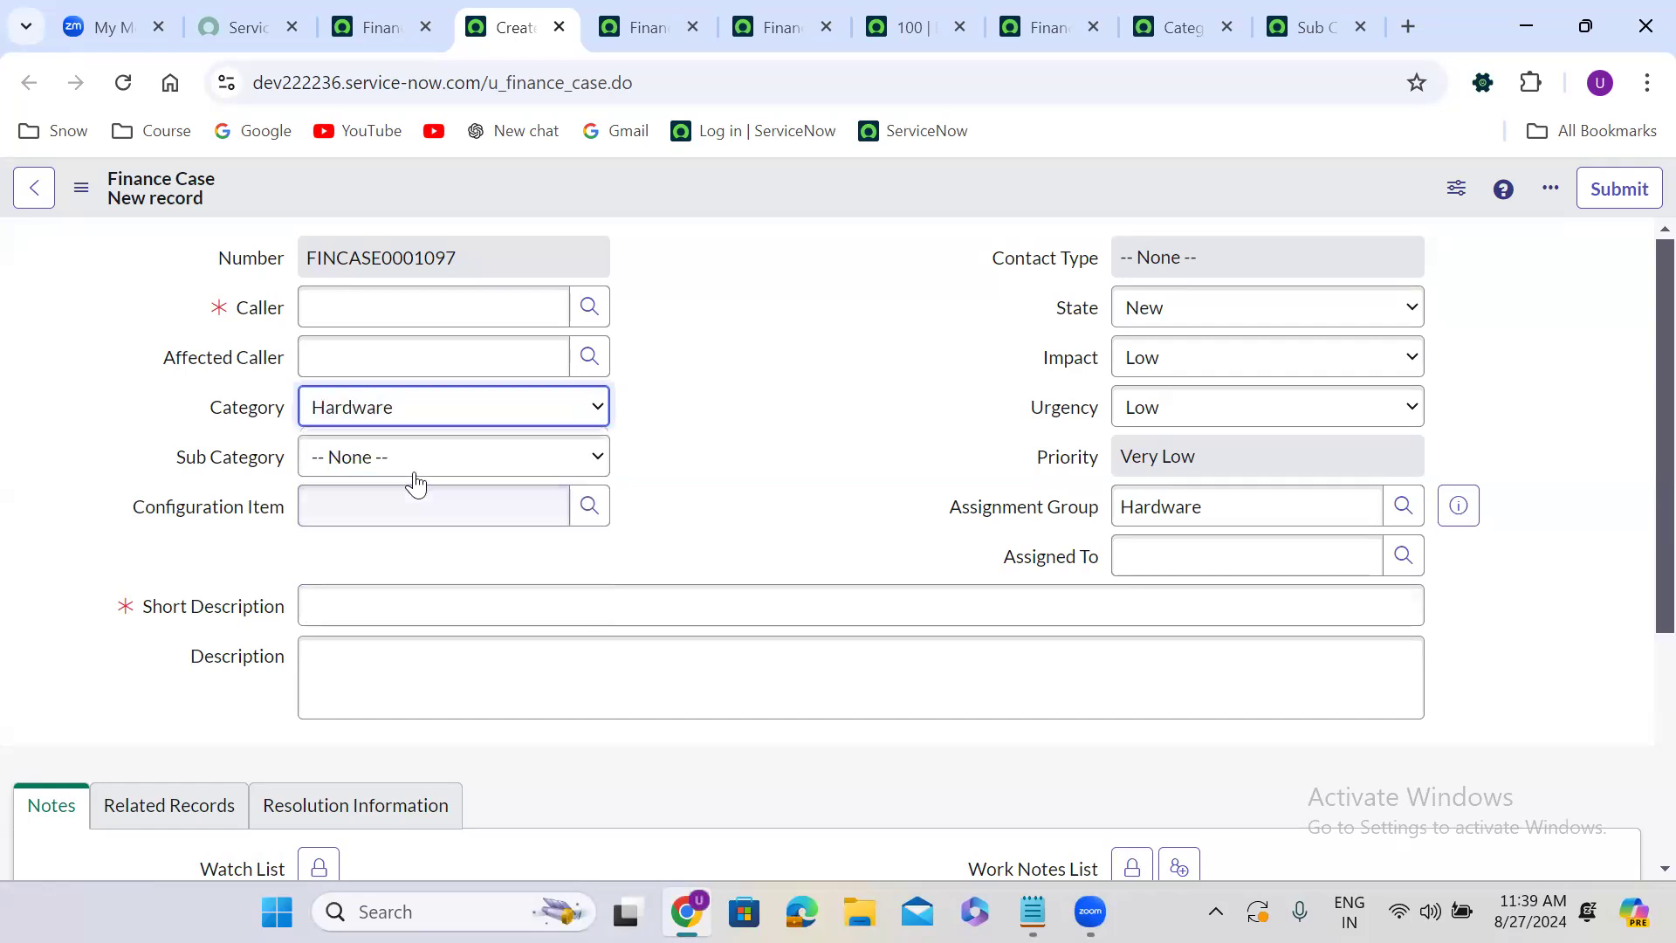
pyautogui.click(401, 461)
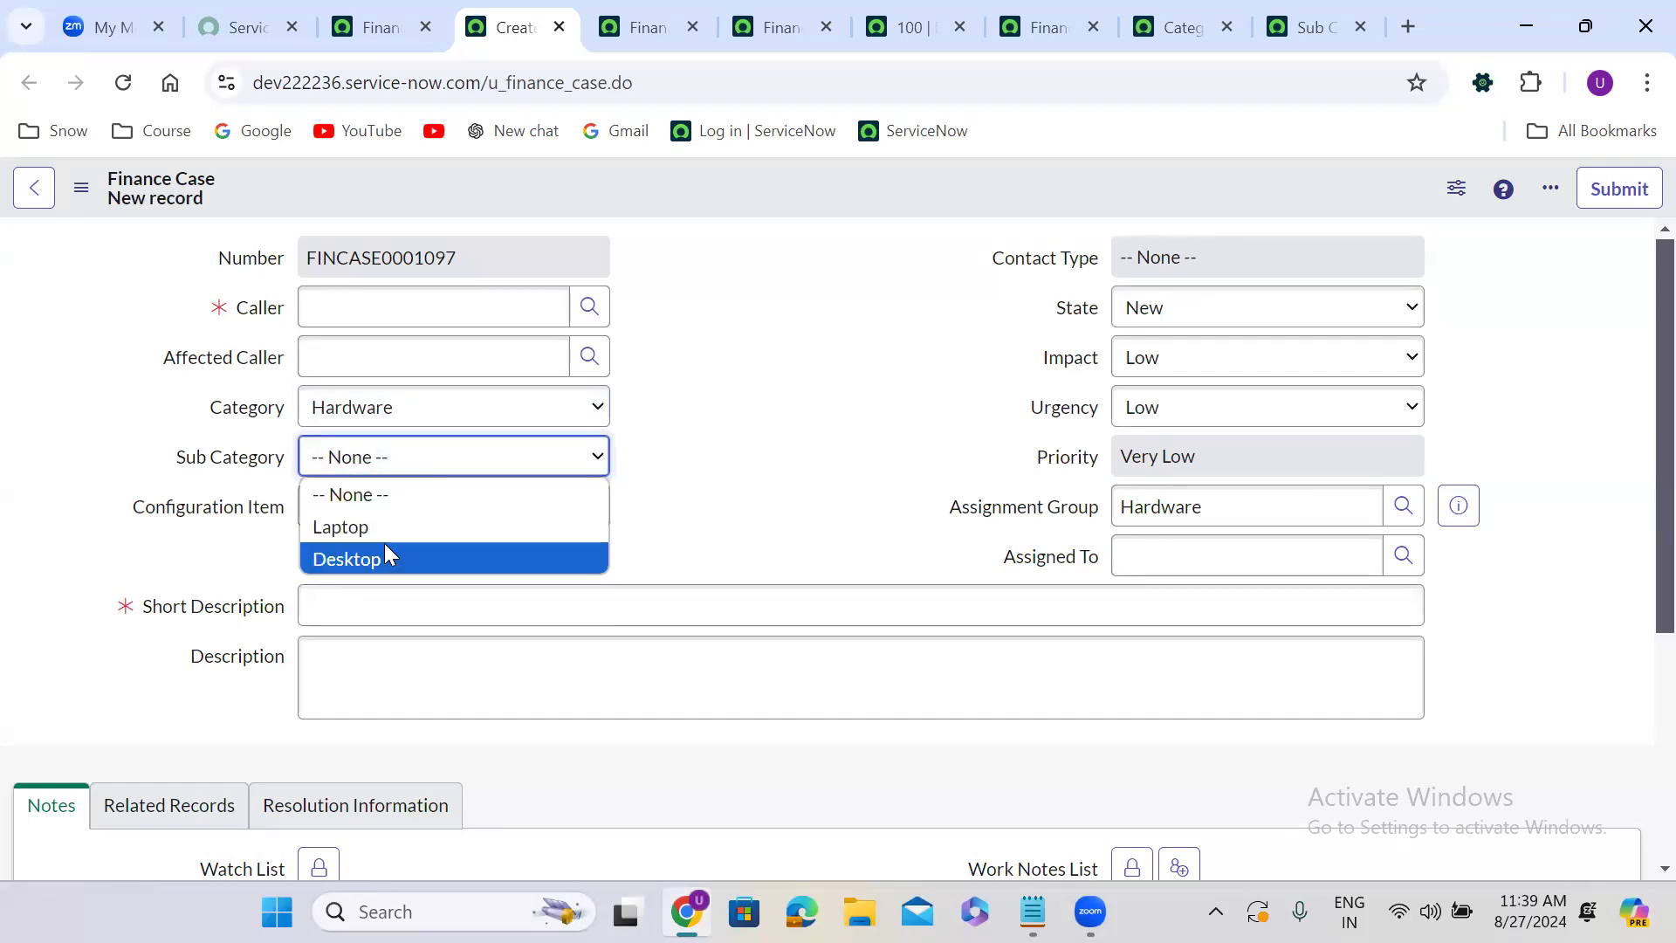
pyautogui.click(678, 509)
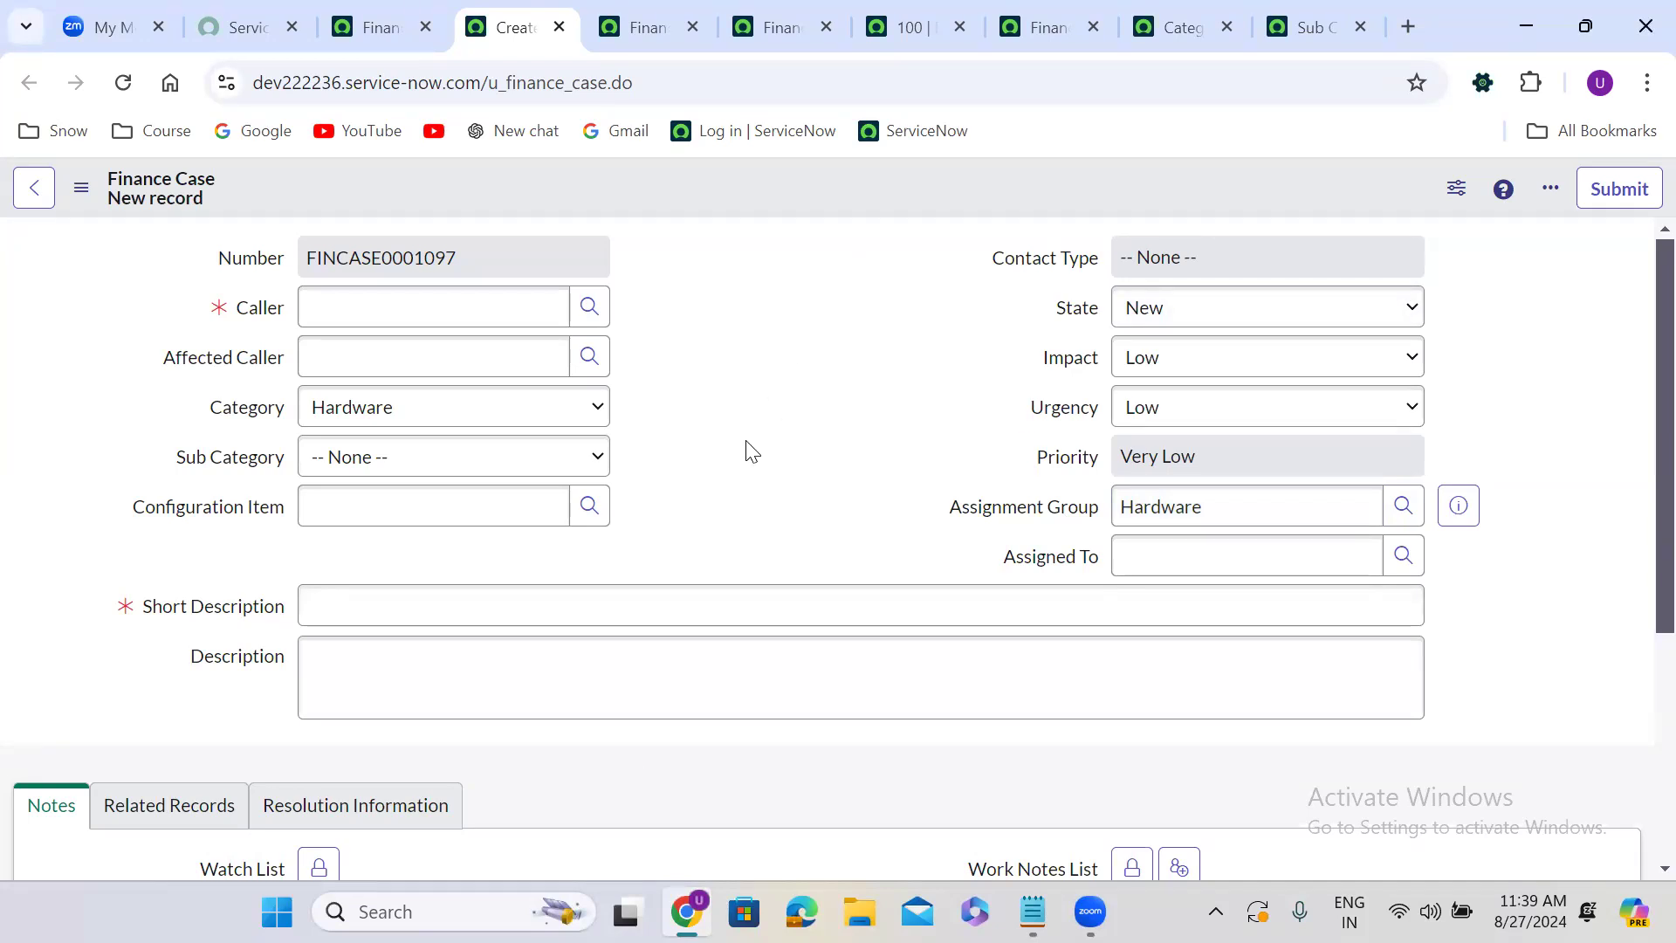
# Switch to Notepad and add the heading 'Assignment Rules:' below the Data Loop Rules line.
pyautogui.click(1042, 615)
pyautogui.click(1033, 912)
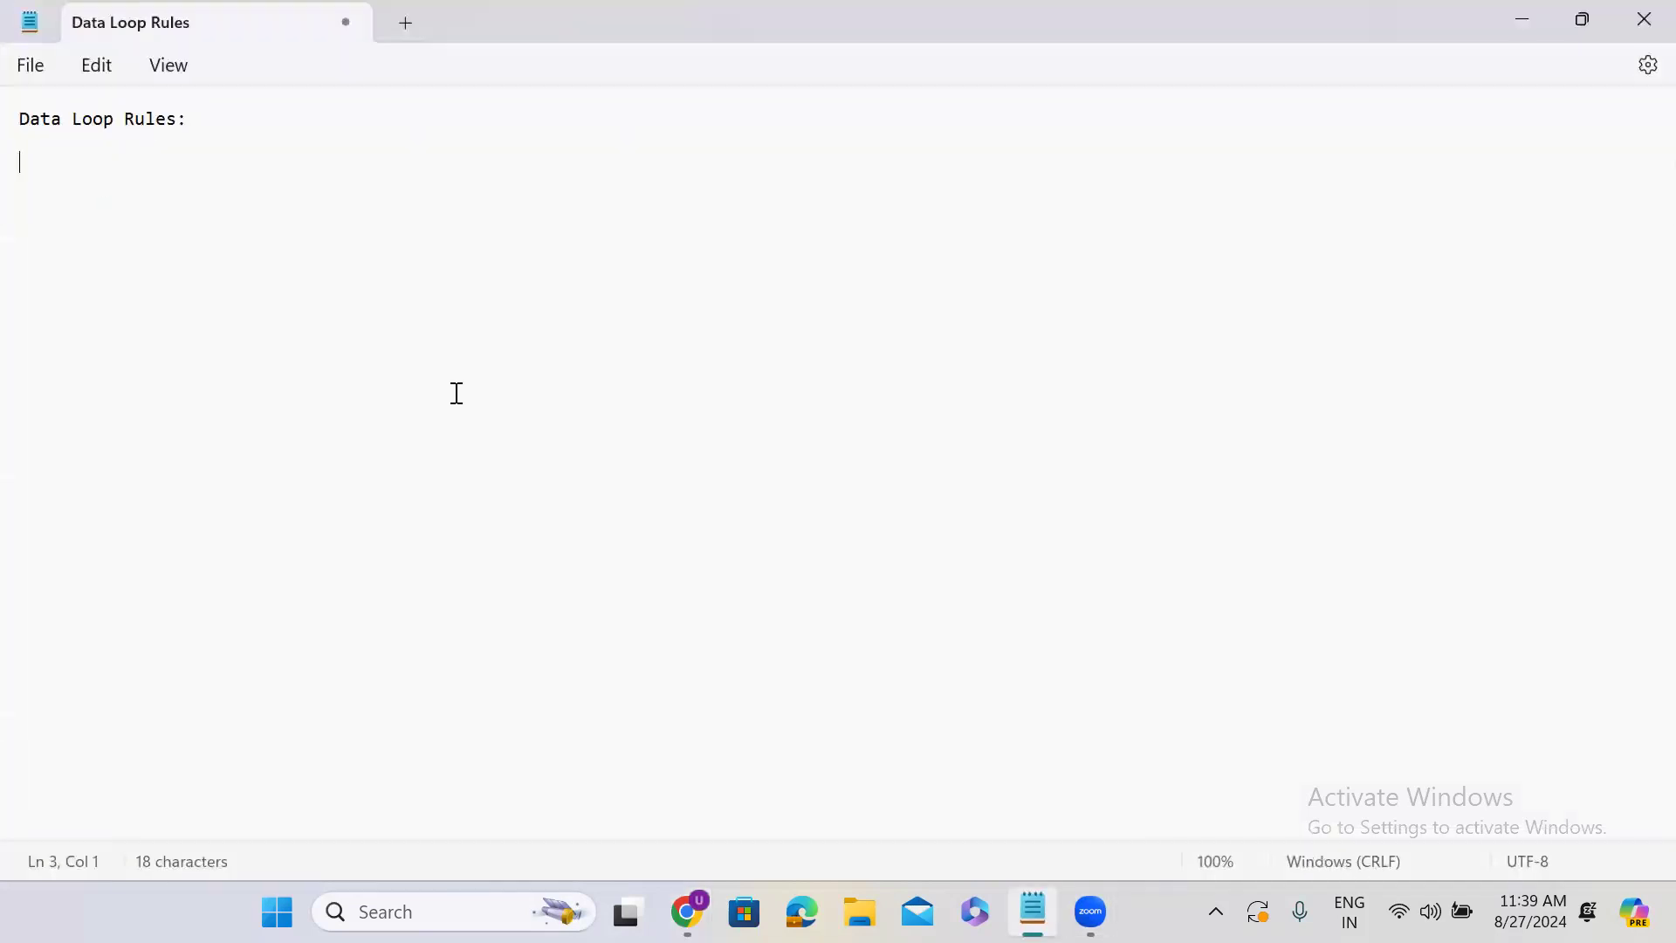
pyautogui.write('Assign')
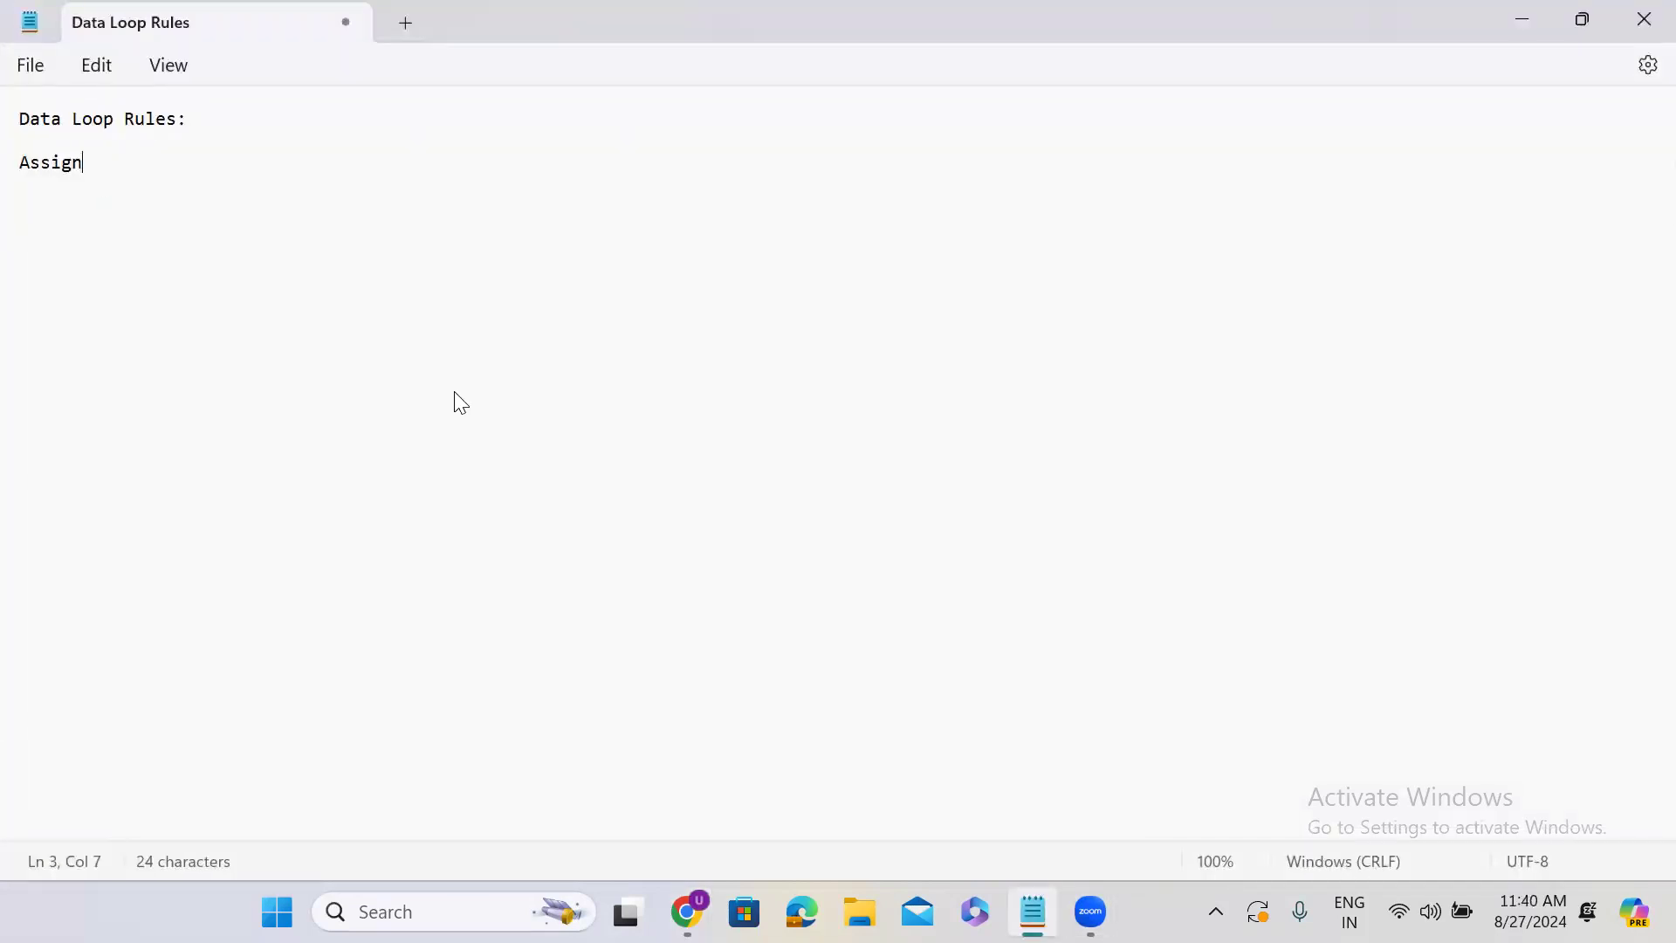
pyautogui.write('ment Rules:')
pyautogui.press('Return')
pyautogui.press('Return')
pyautogui.press('Return')
# Return to the Finance Case form and set its Impact to High.
pyautogui.click(1521, 20)
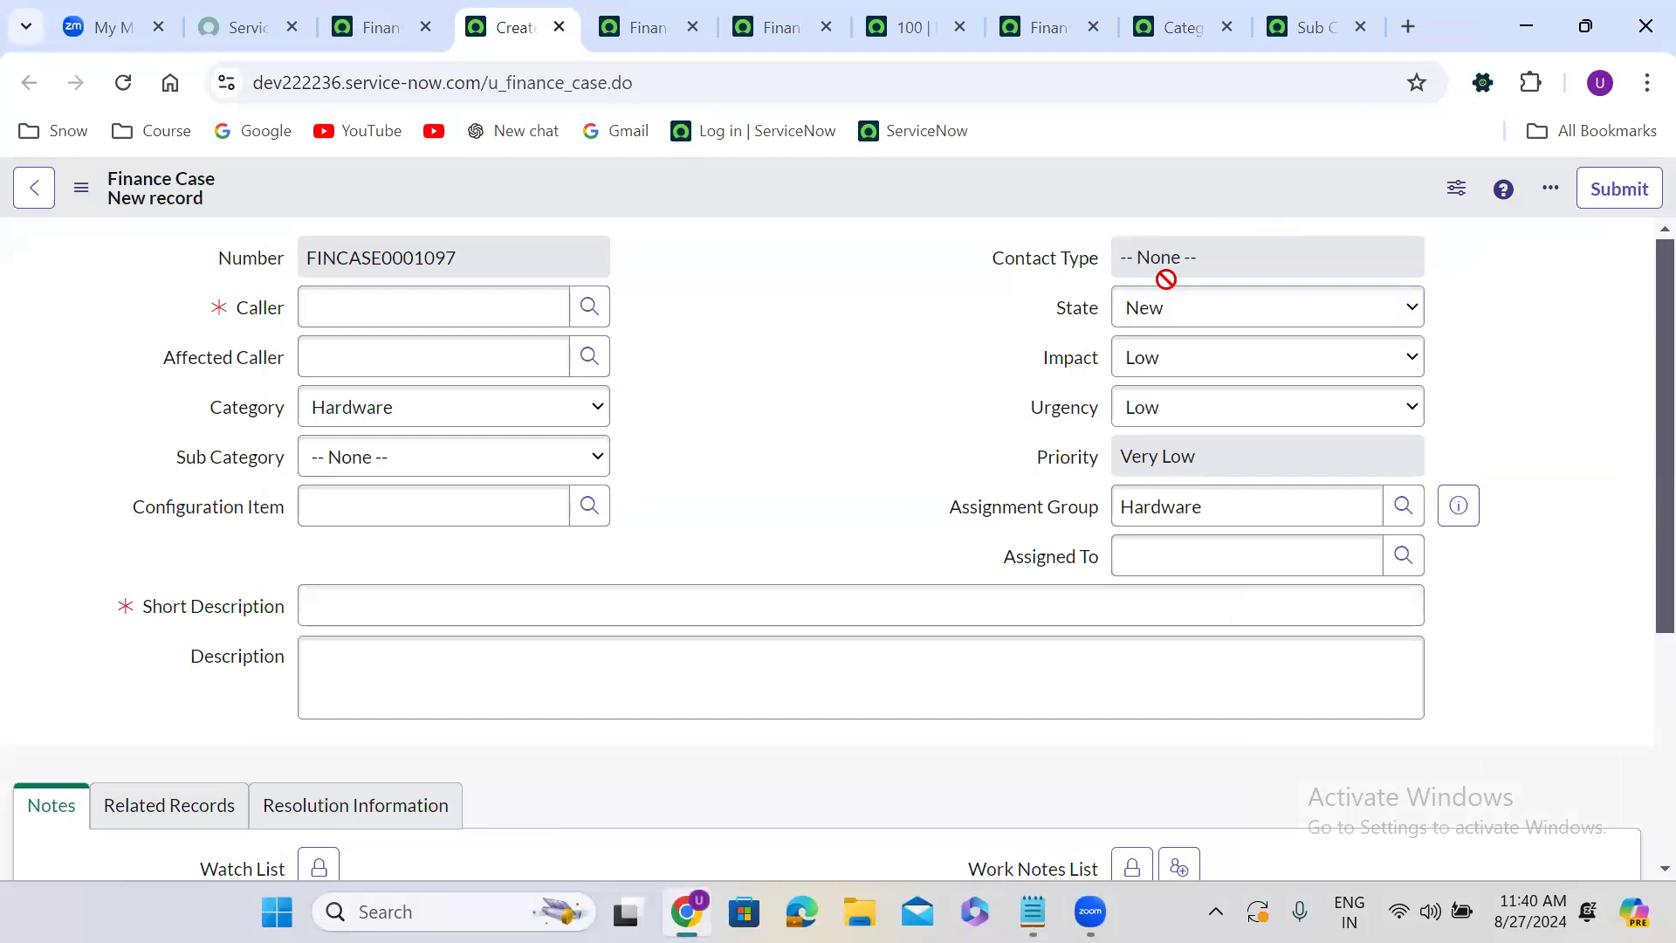
pyautogui.click(1161, 369)
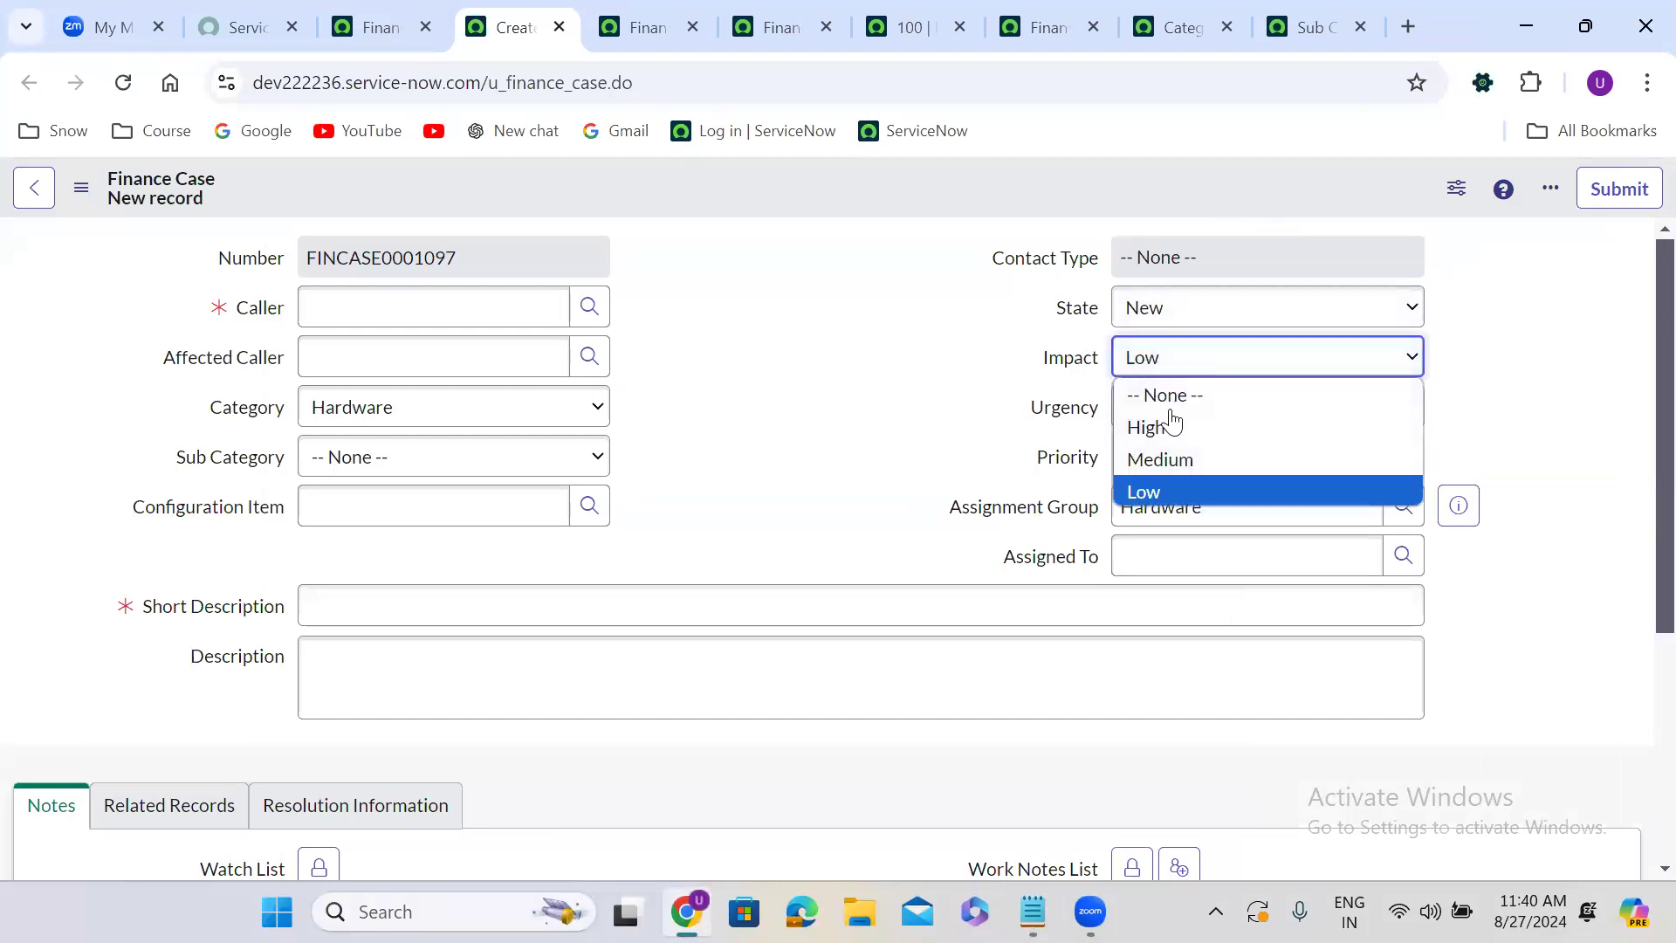
pyautogui.click(1180, 431)
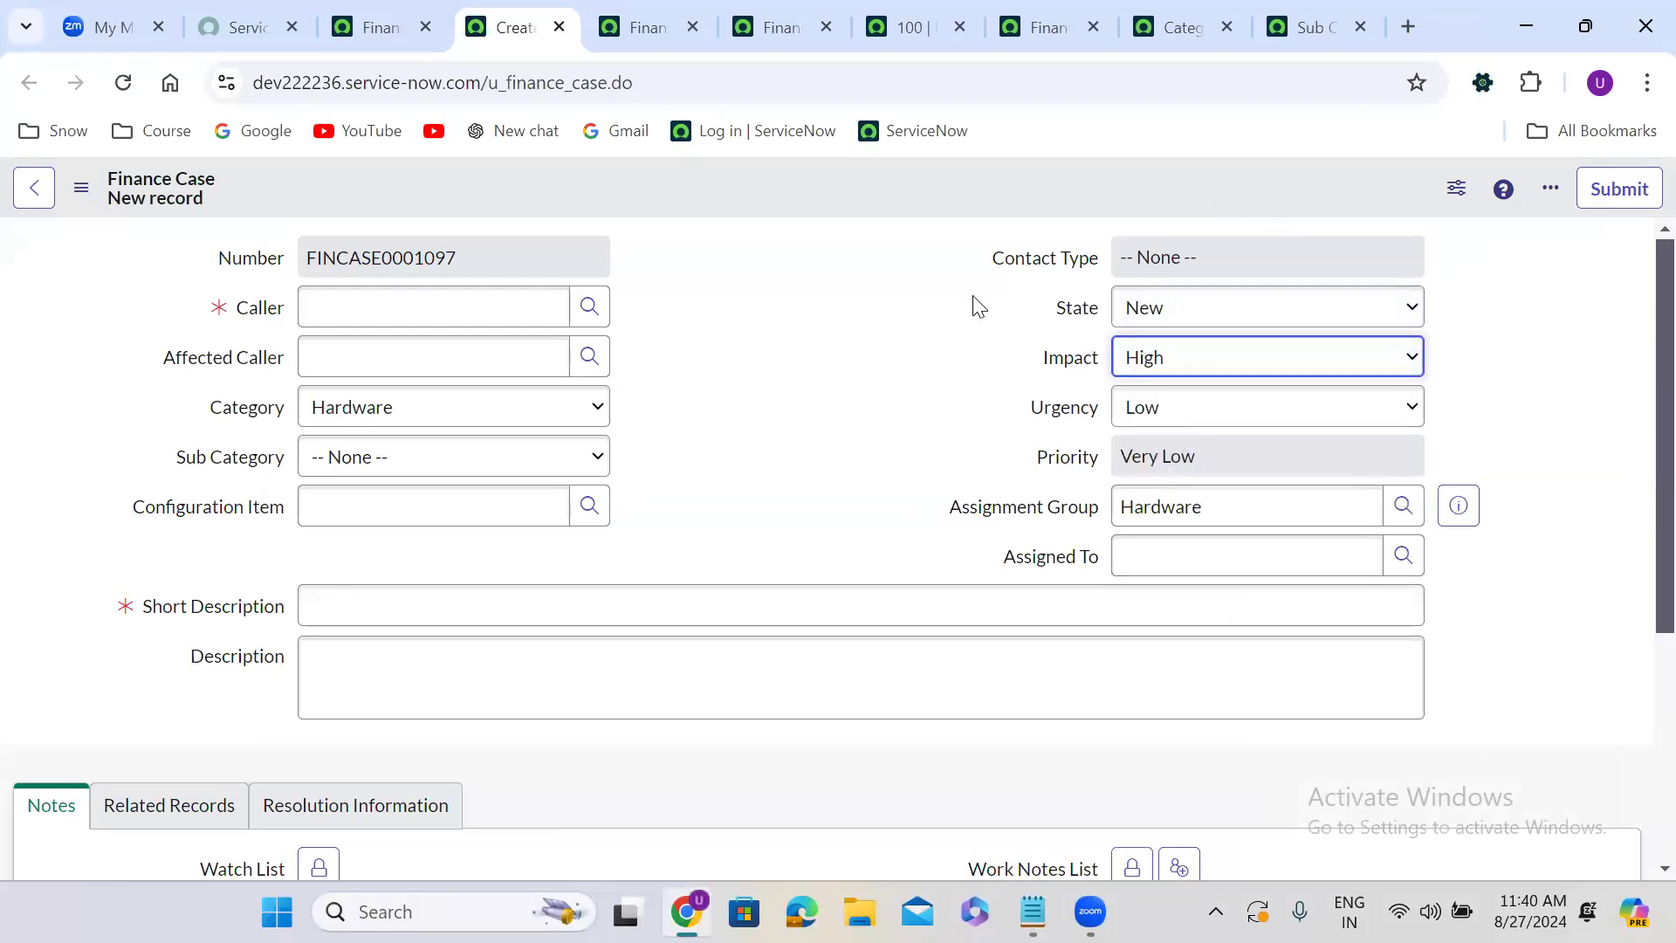
# Delete all Finance Case Group Rule records from the rules list and reload the full list.
pyautogui.rightClick(753, 187)
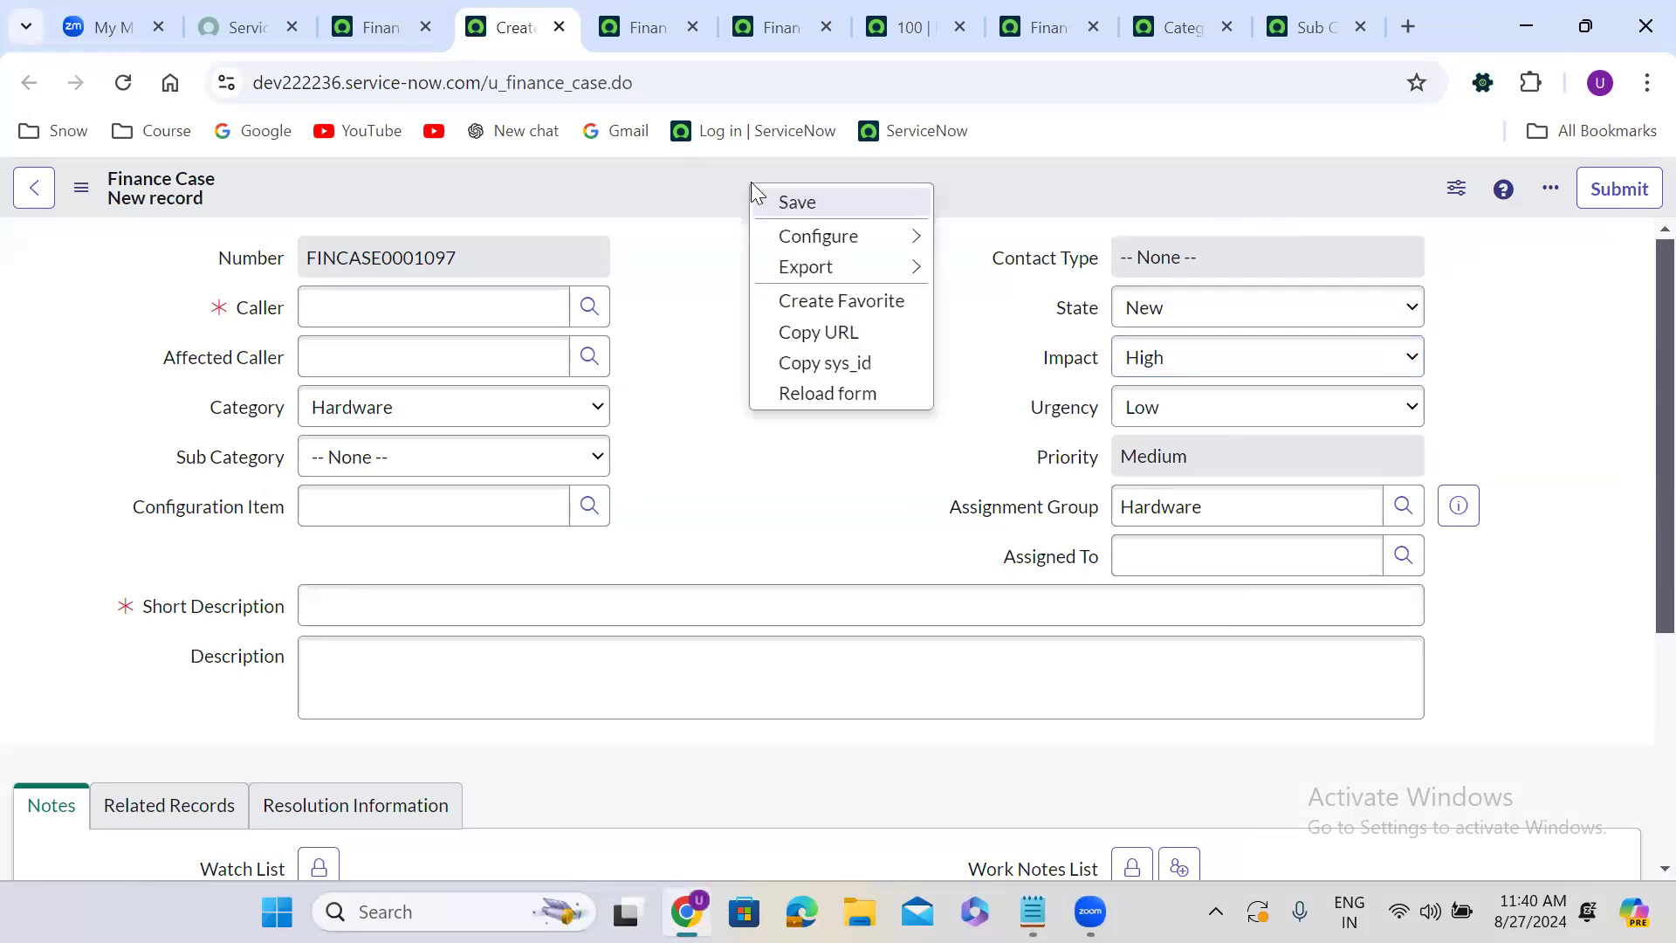
pyautogui.click(631, 12)
pyautogui.click(813, 3)
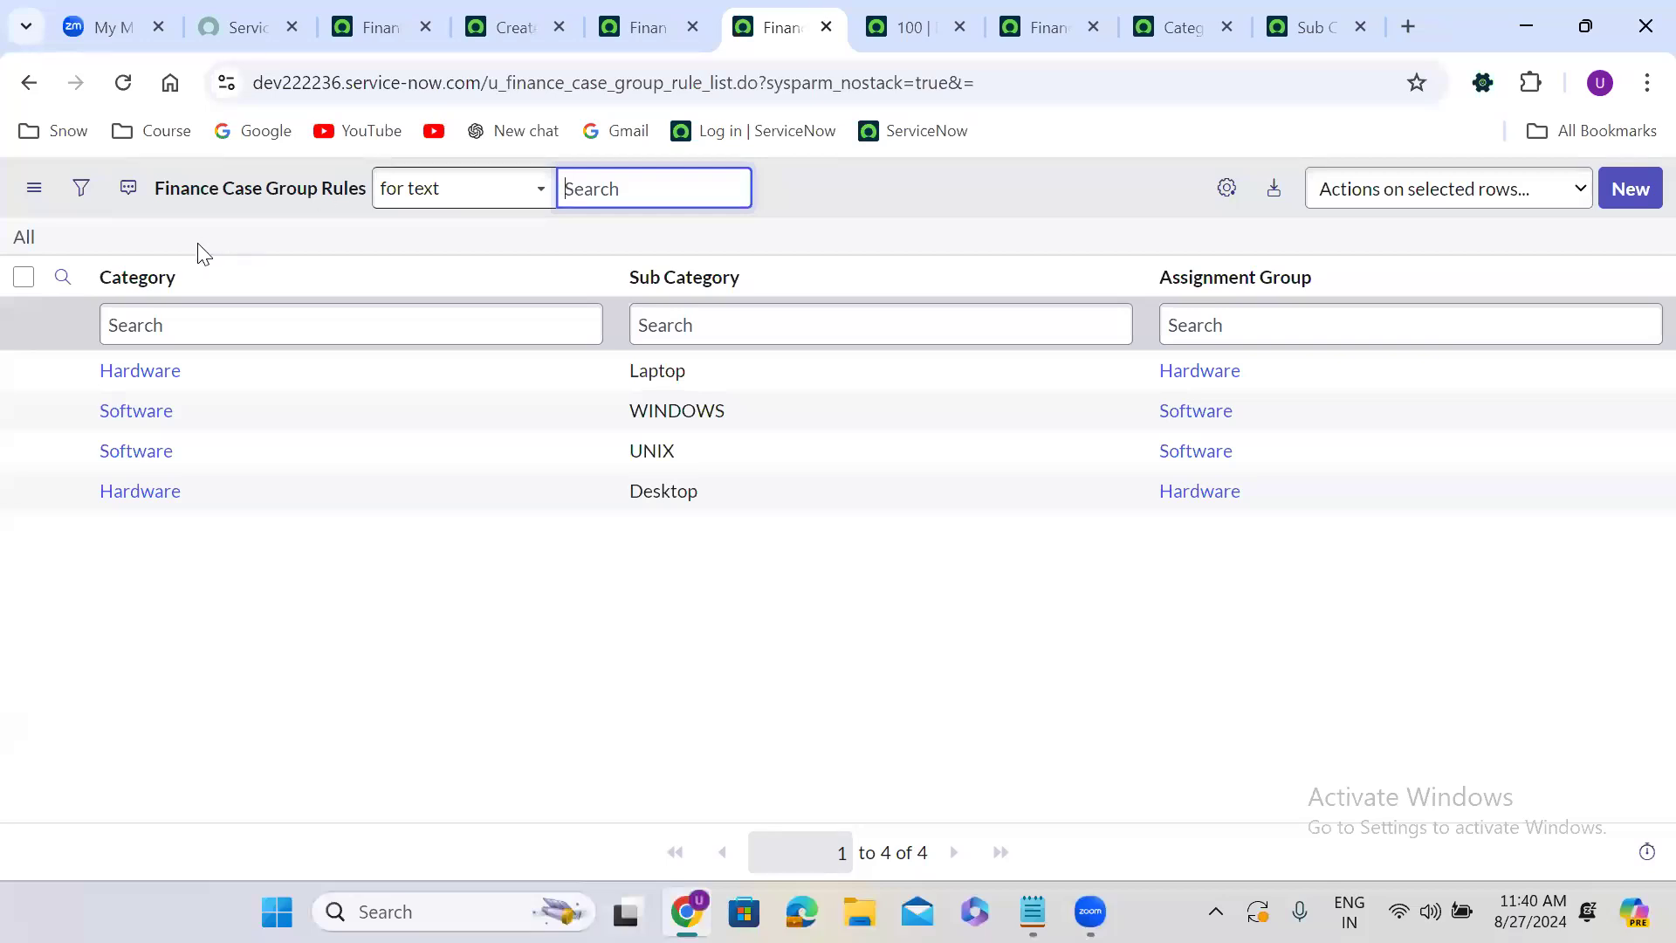
pyautogui.click(23, 276)
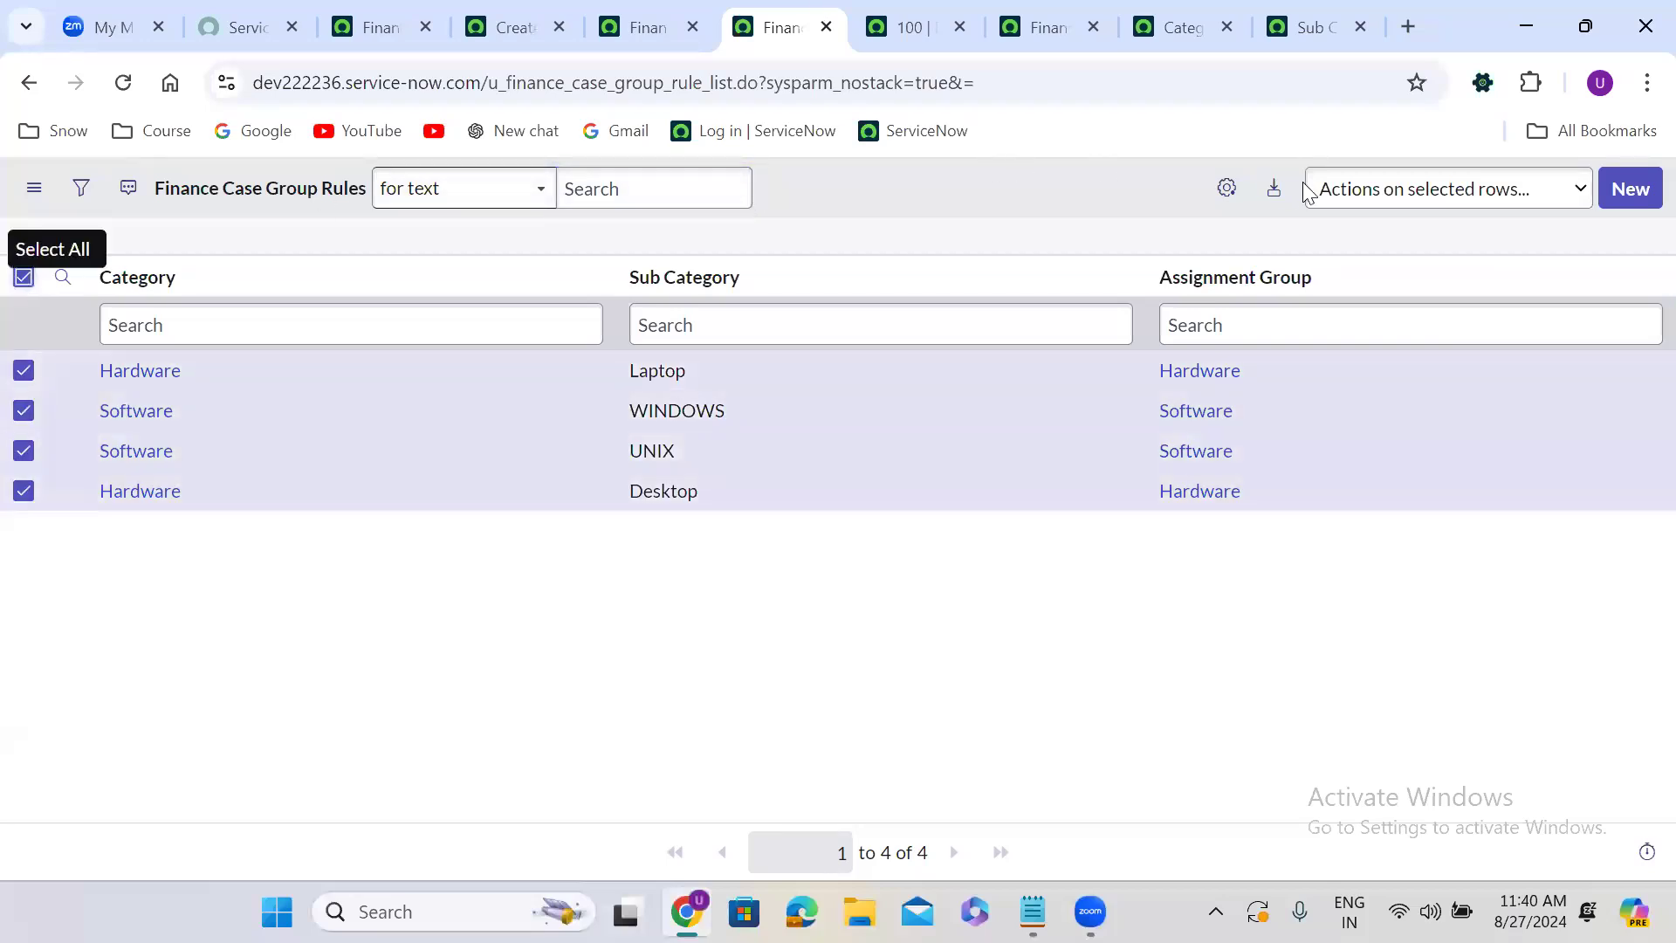
pyautogui.click(1376, 190)
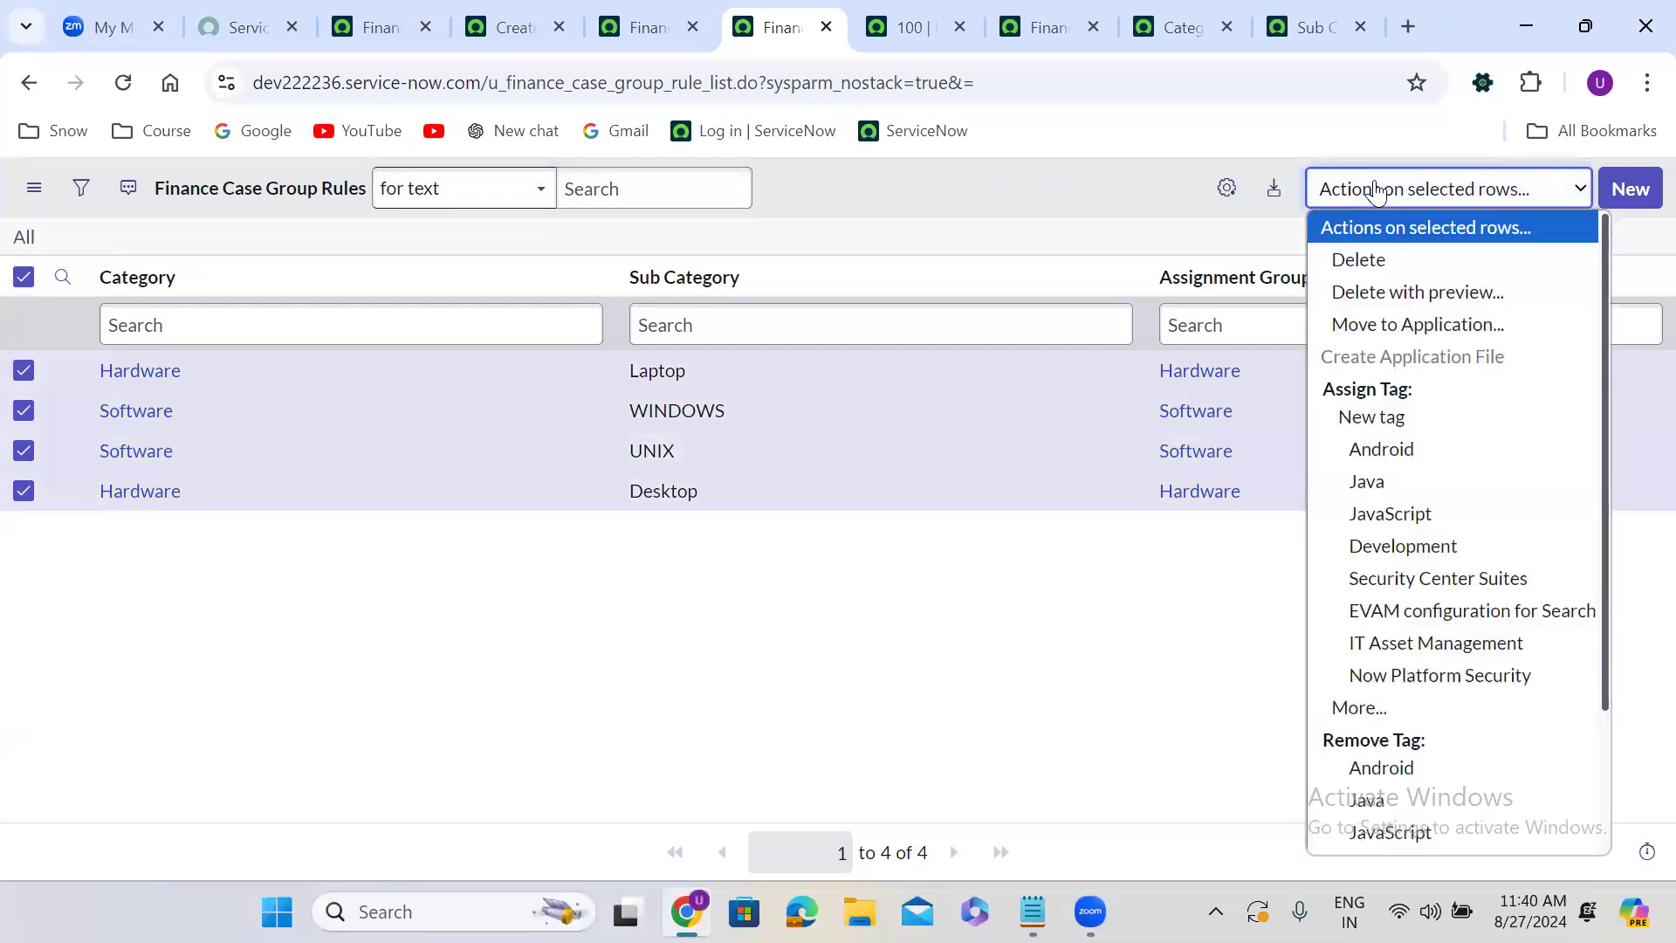
pyautogui.click(1376, 254)
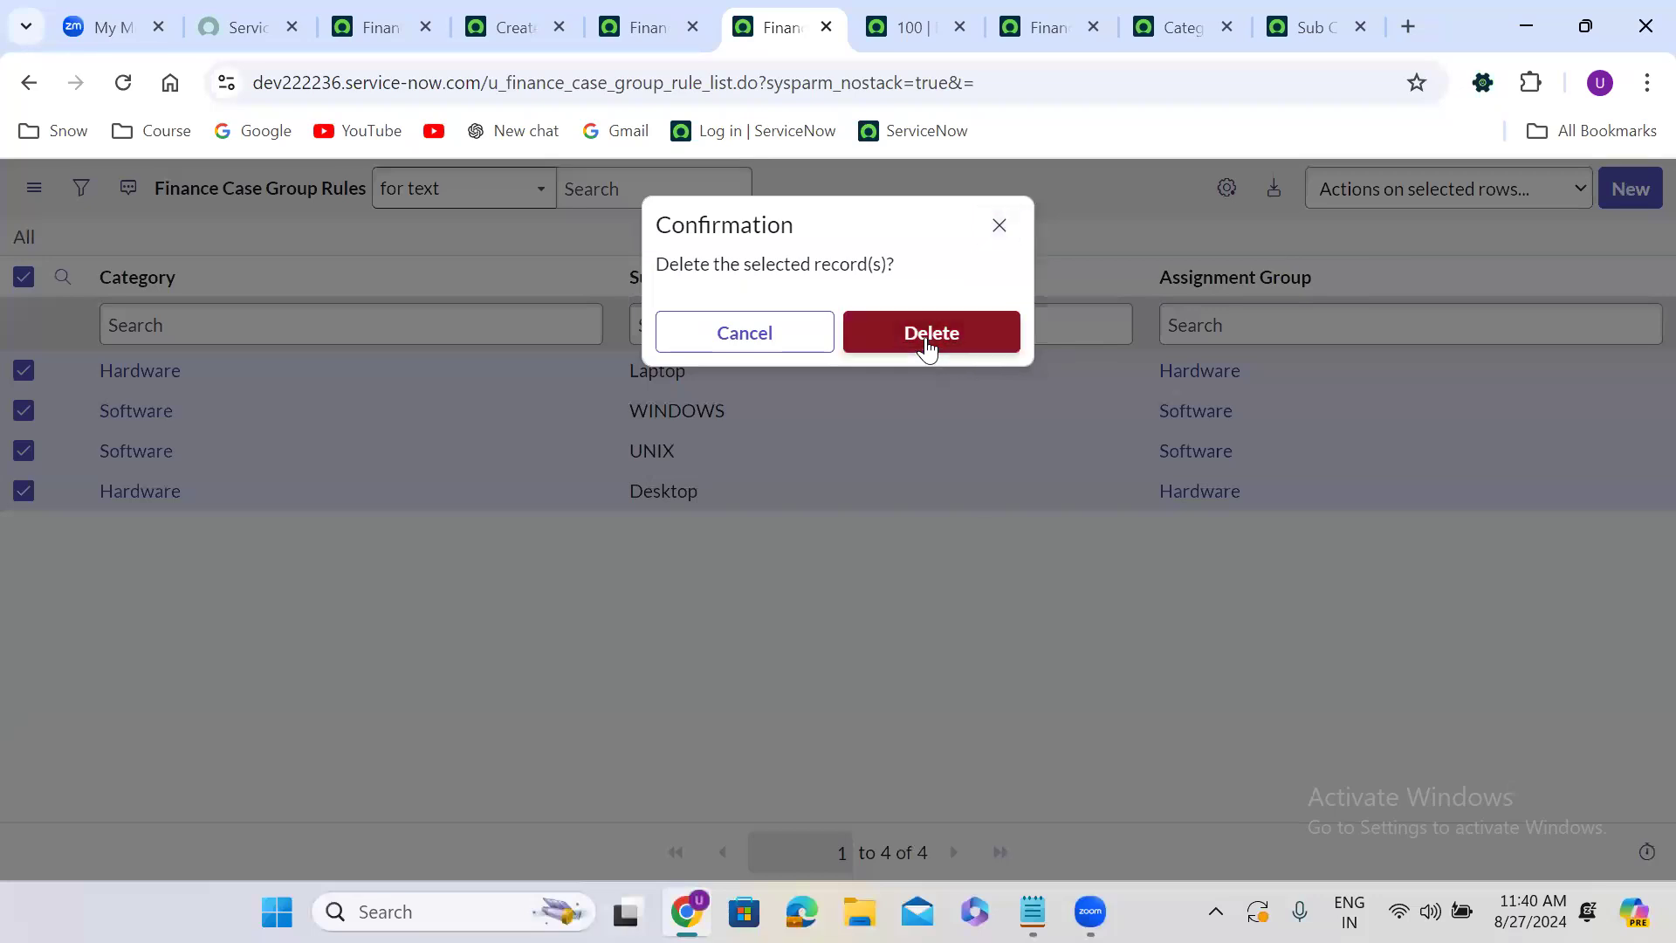
pyautogui.click(927, 347)
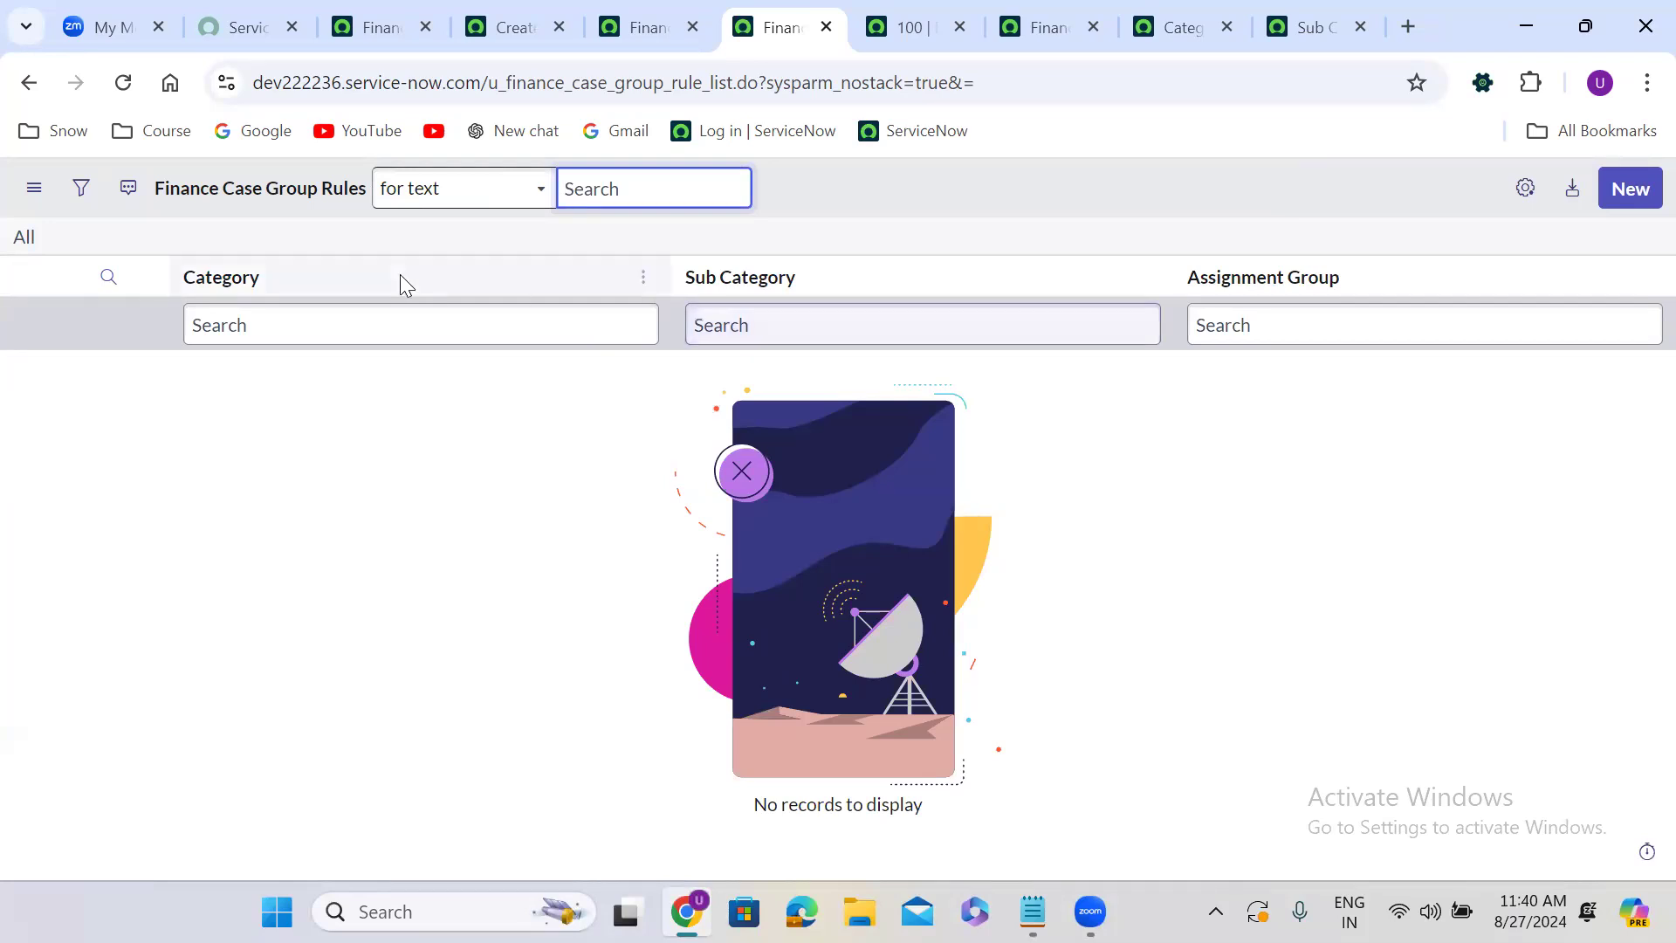
pyautogui.click(24, 241)
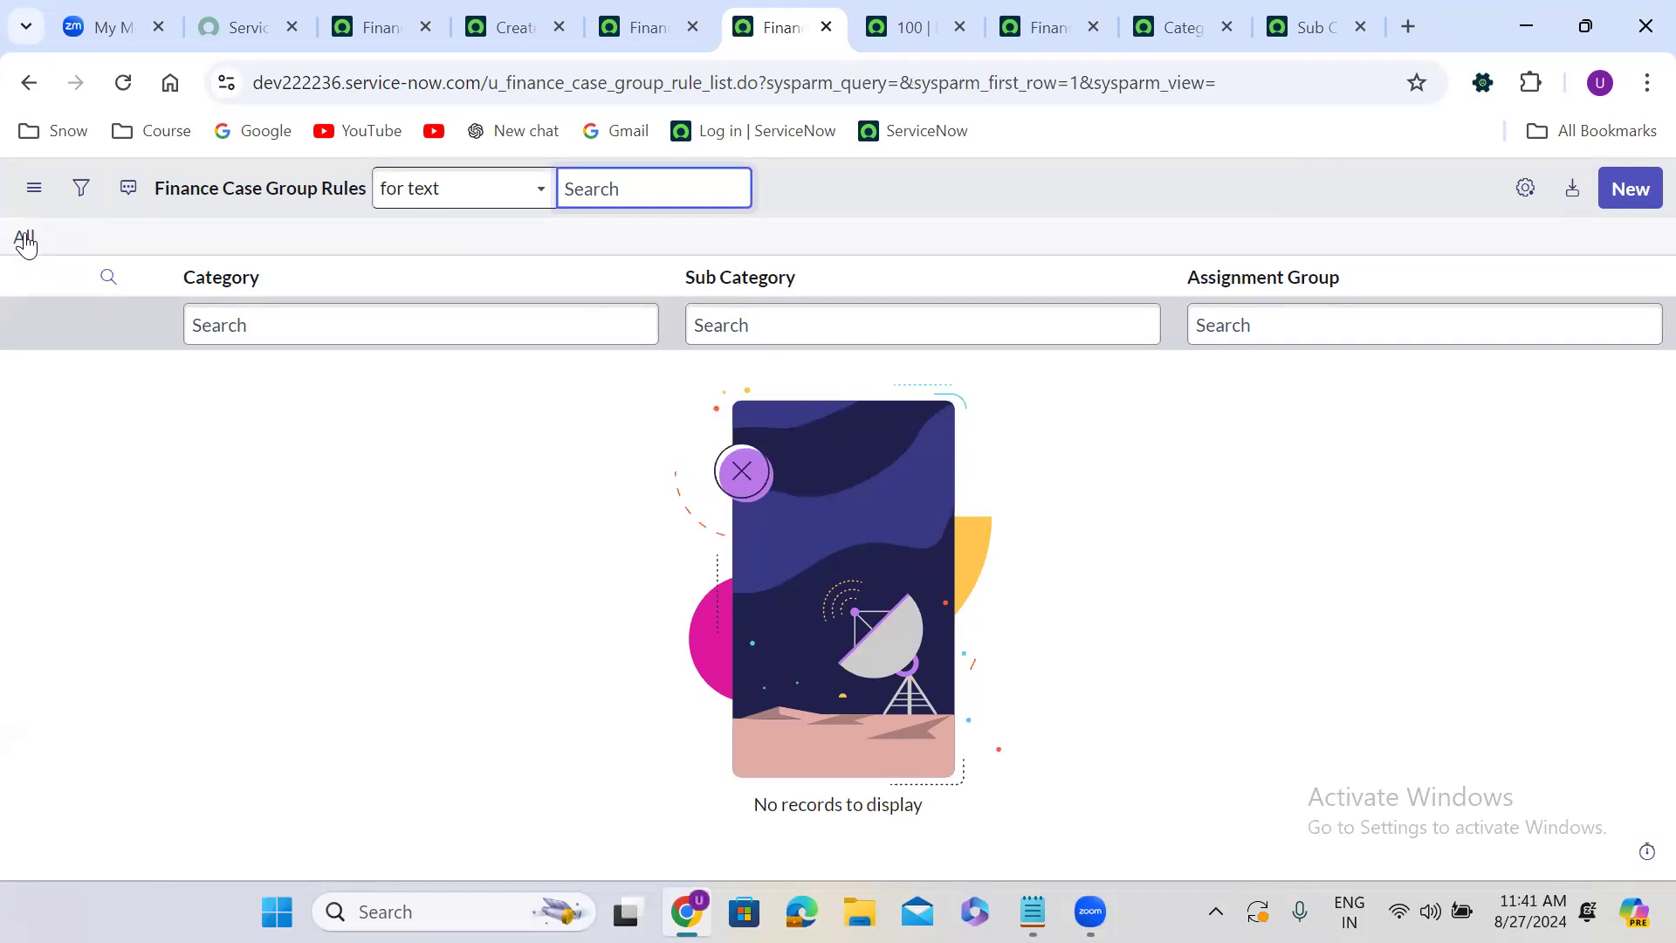
# Close the open Finance Case Group Rule record tab.
pyautogui.click(617, 26)
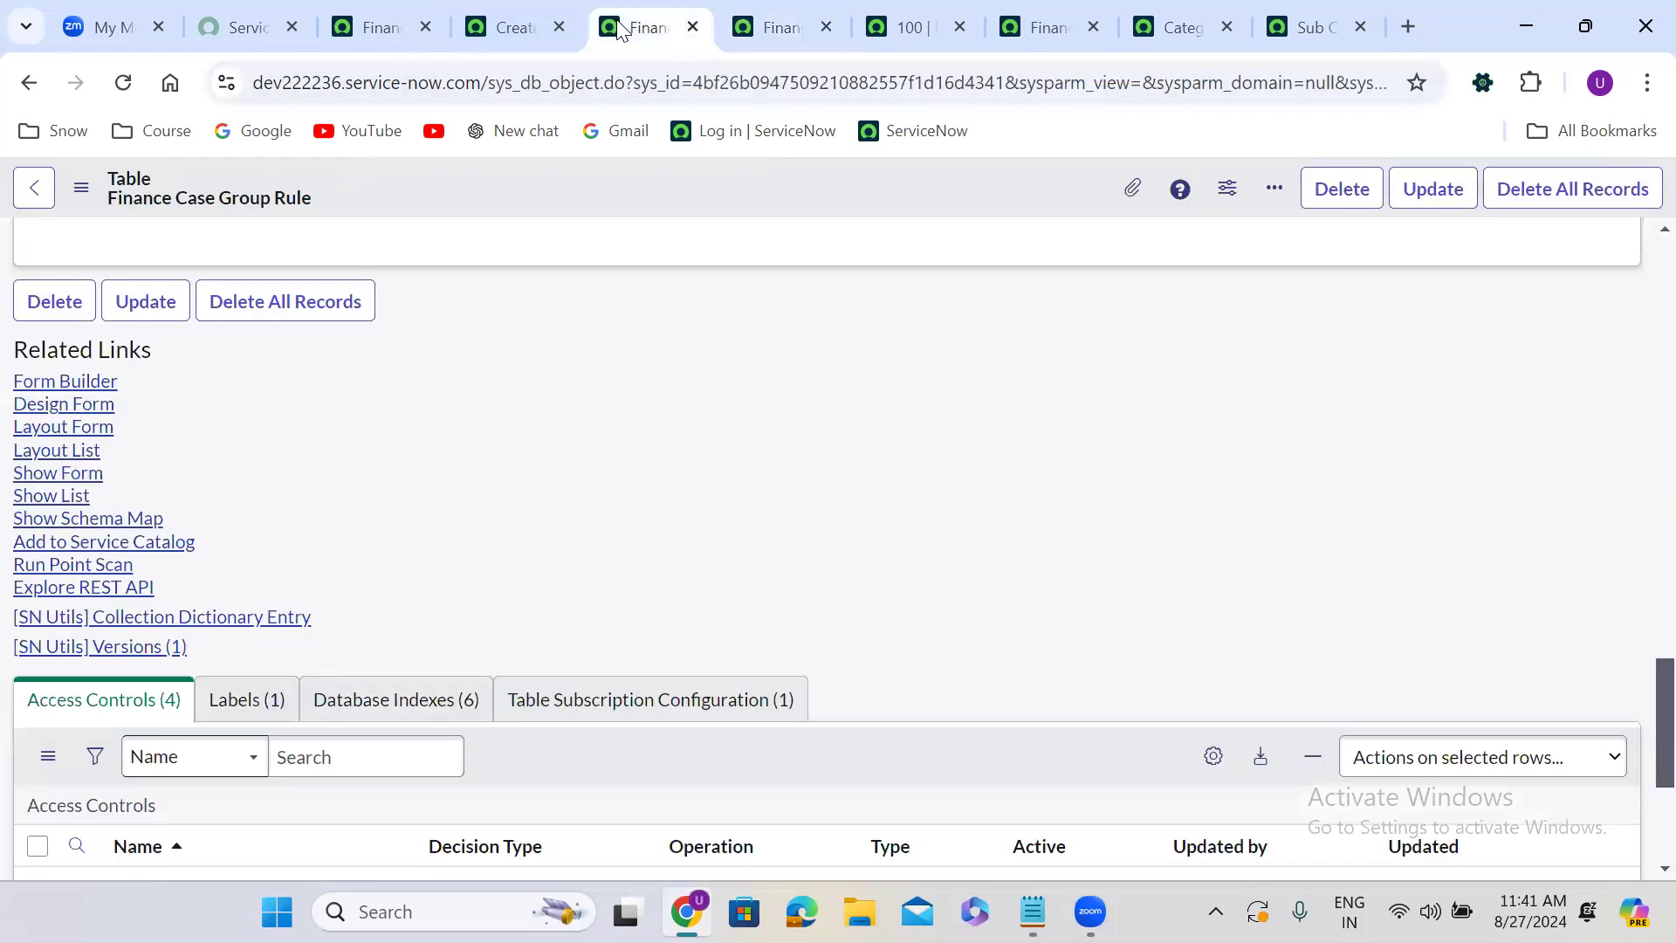
pyautogui.click(748, 26)
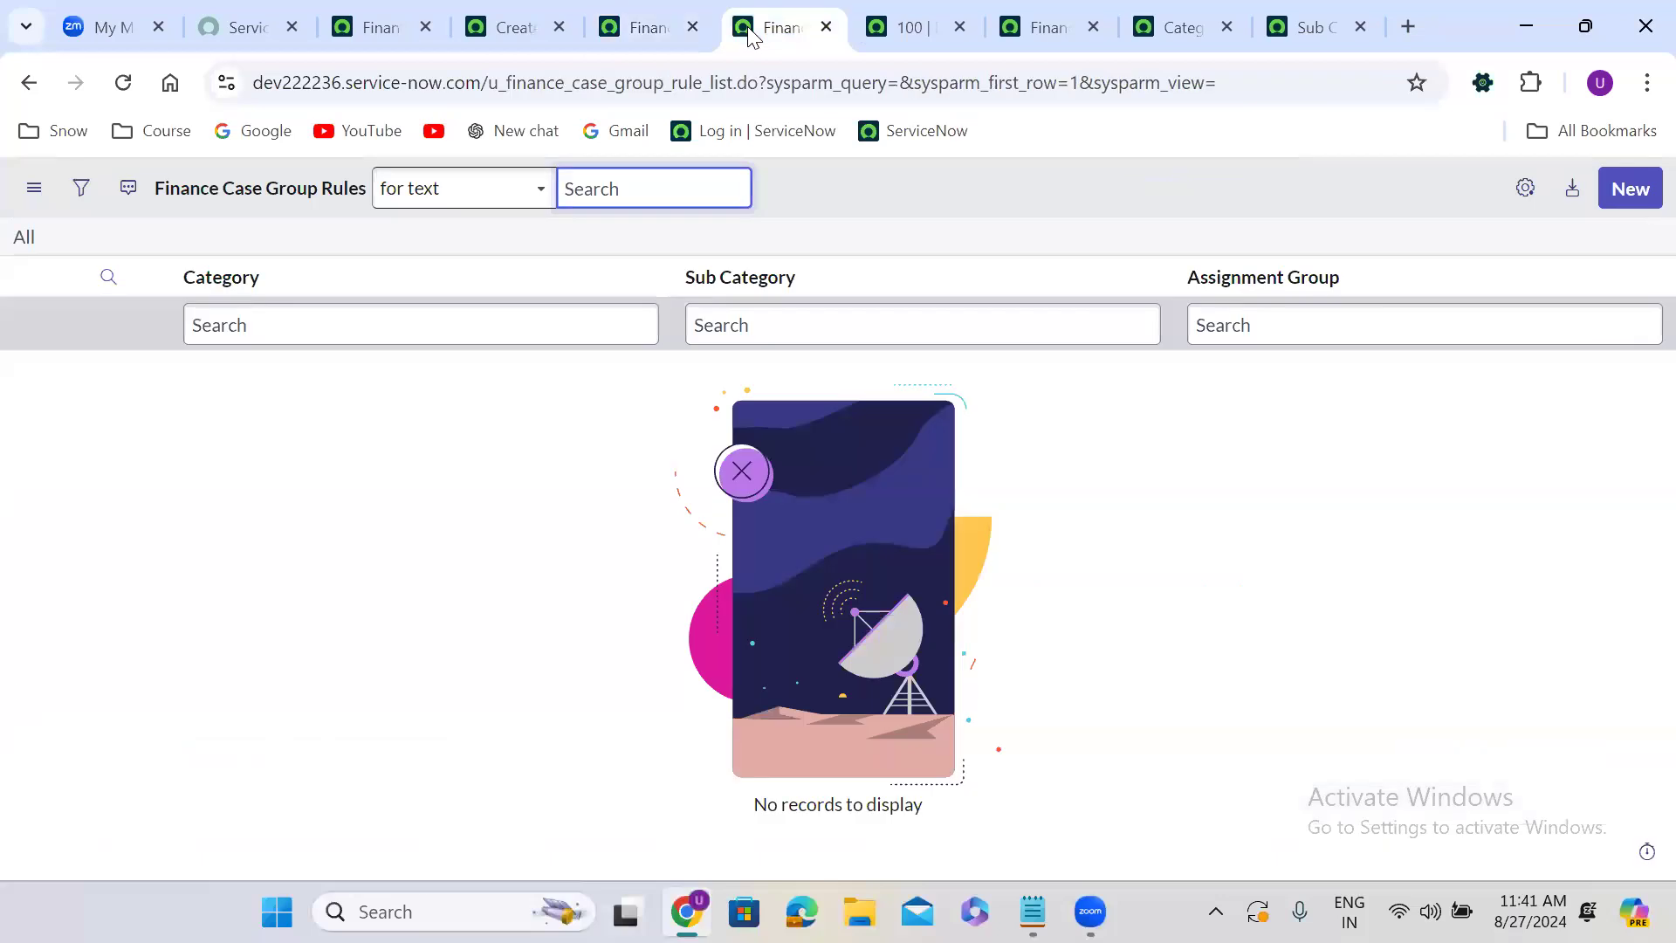
pyautogui.click(854, 26)
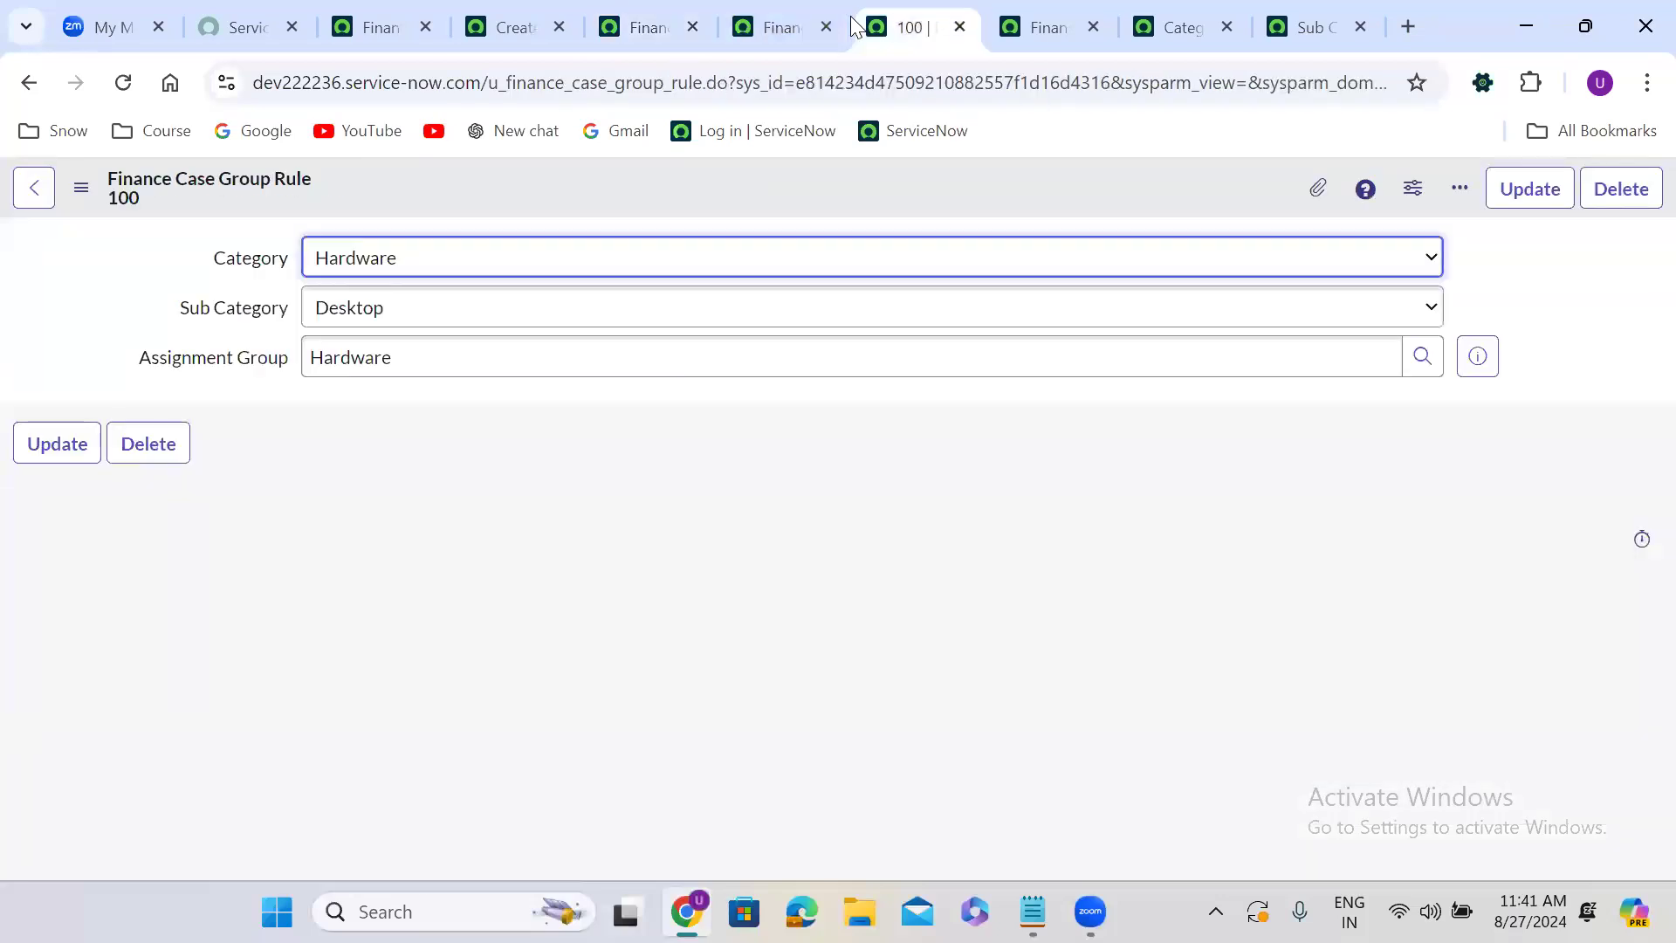
pyautogui.click(960, 27)
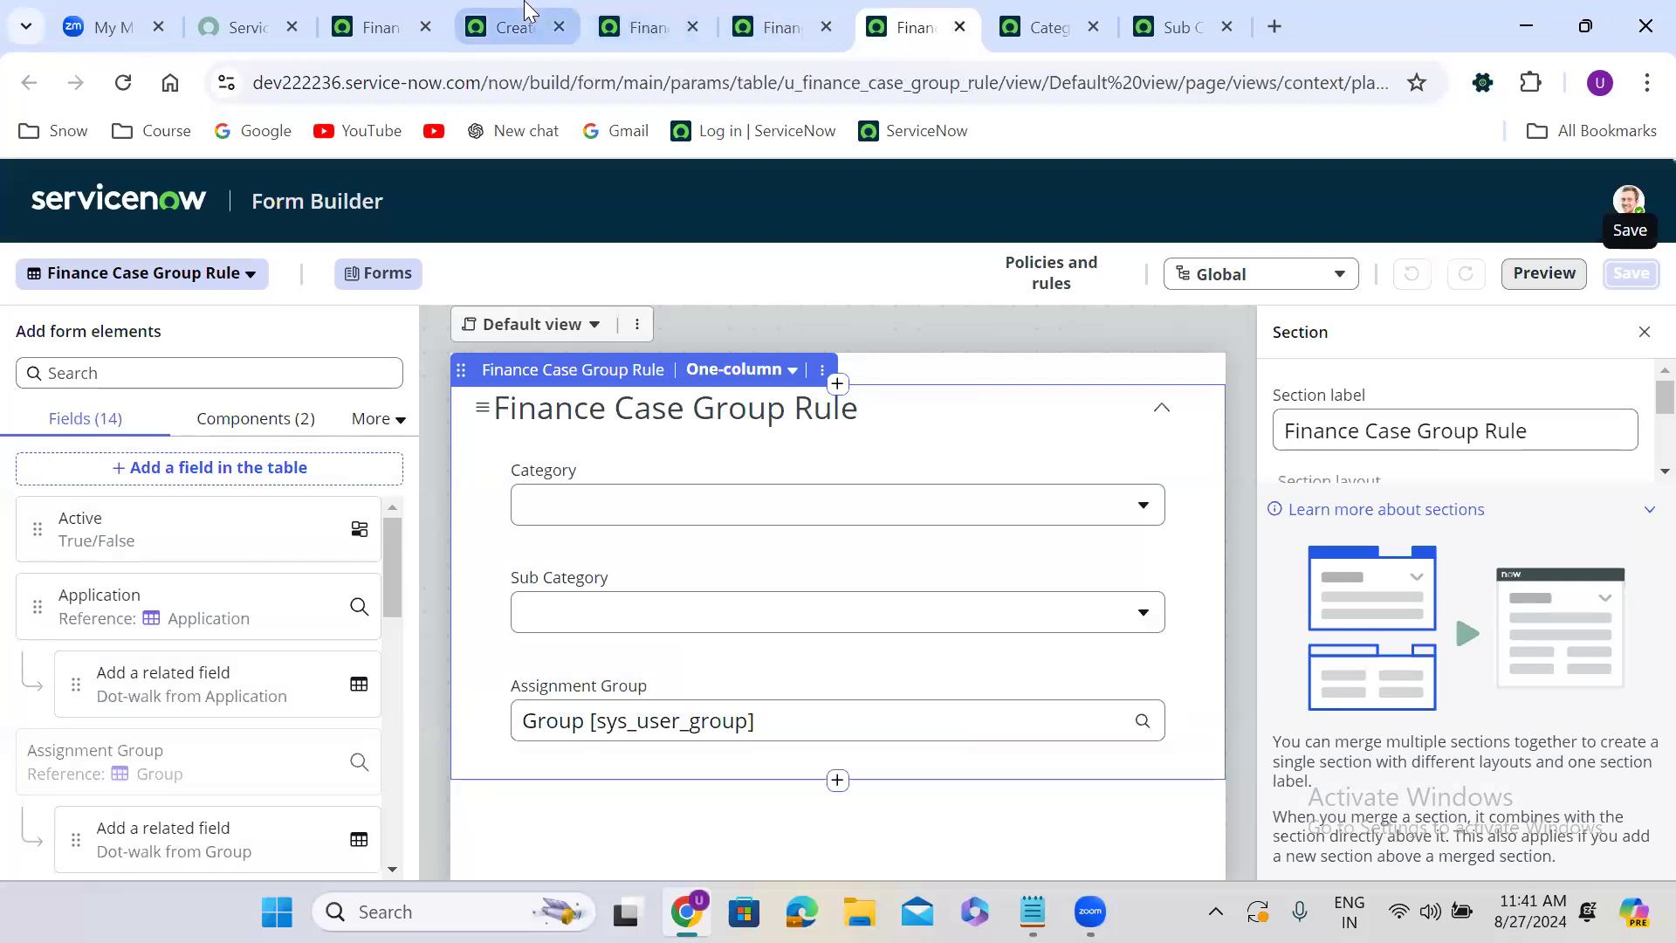
# Reload the new Finance Case form, discarding its unsaved changes.
pyautogui.click(523, 14)
pyautogui.click(589, 232)
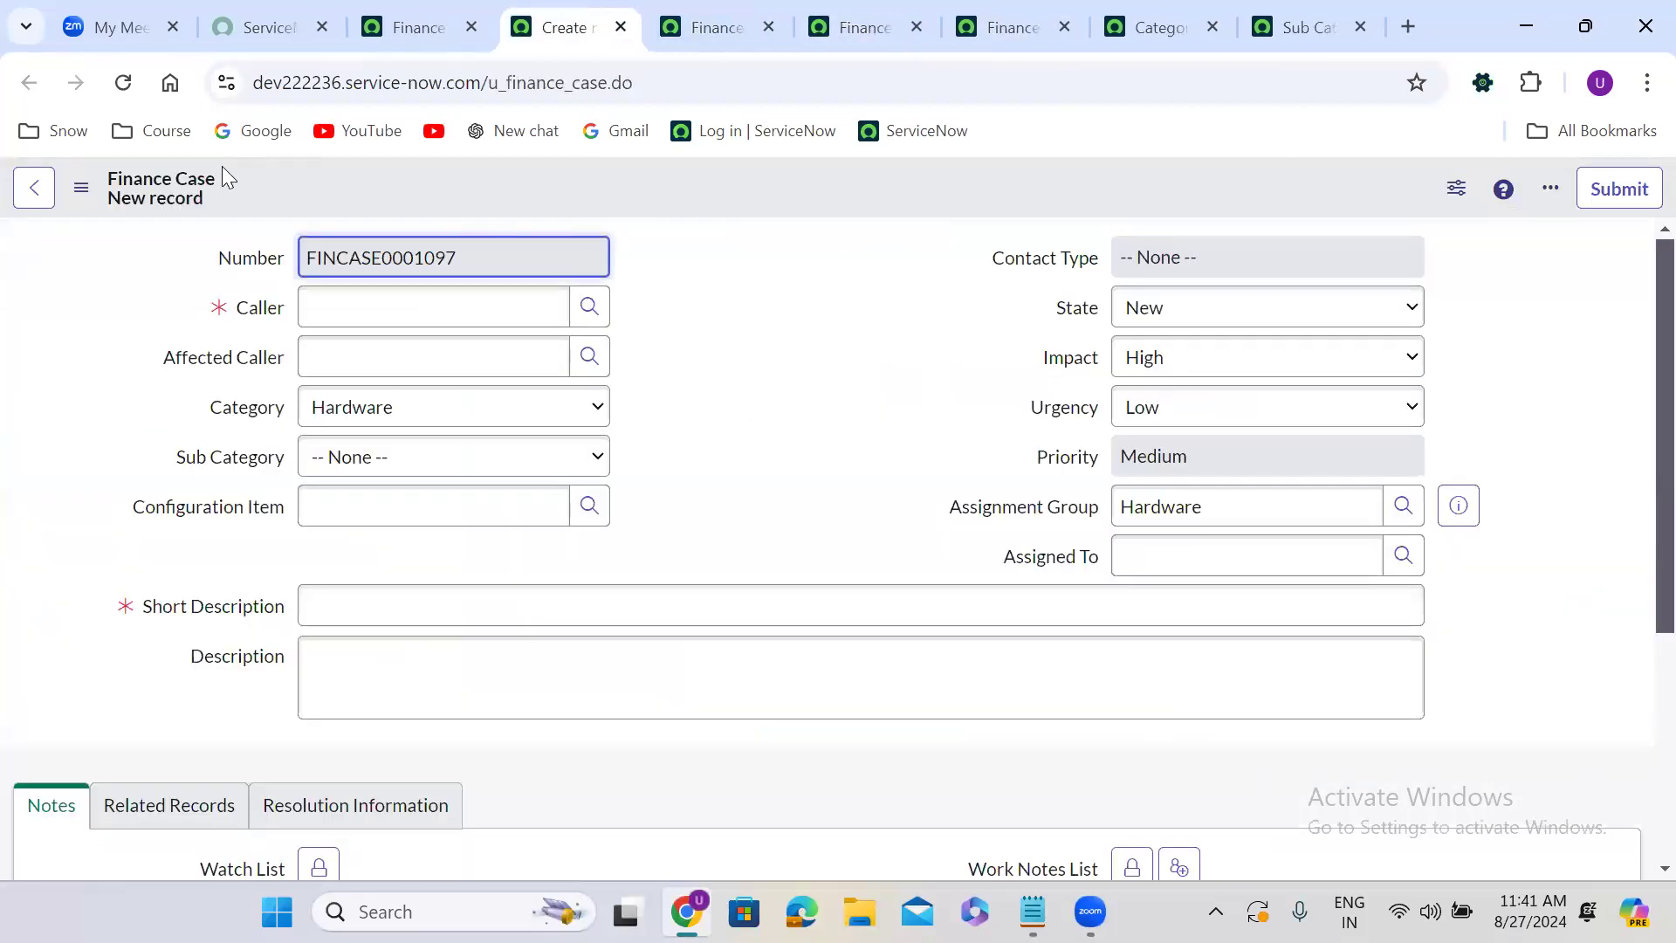
pyautogui.click(123, 84)
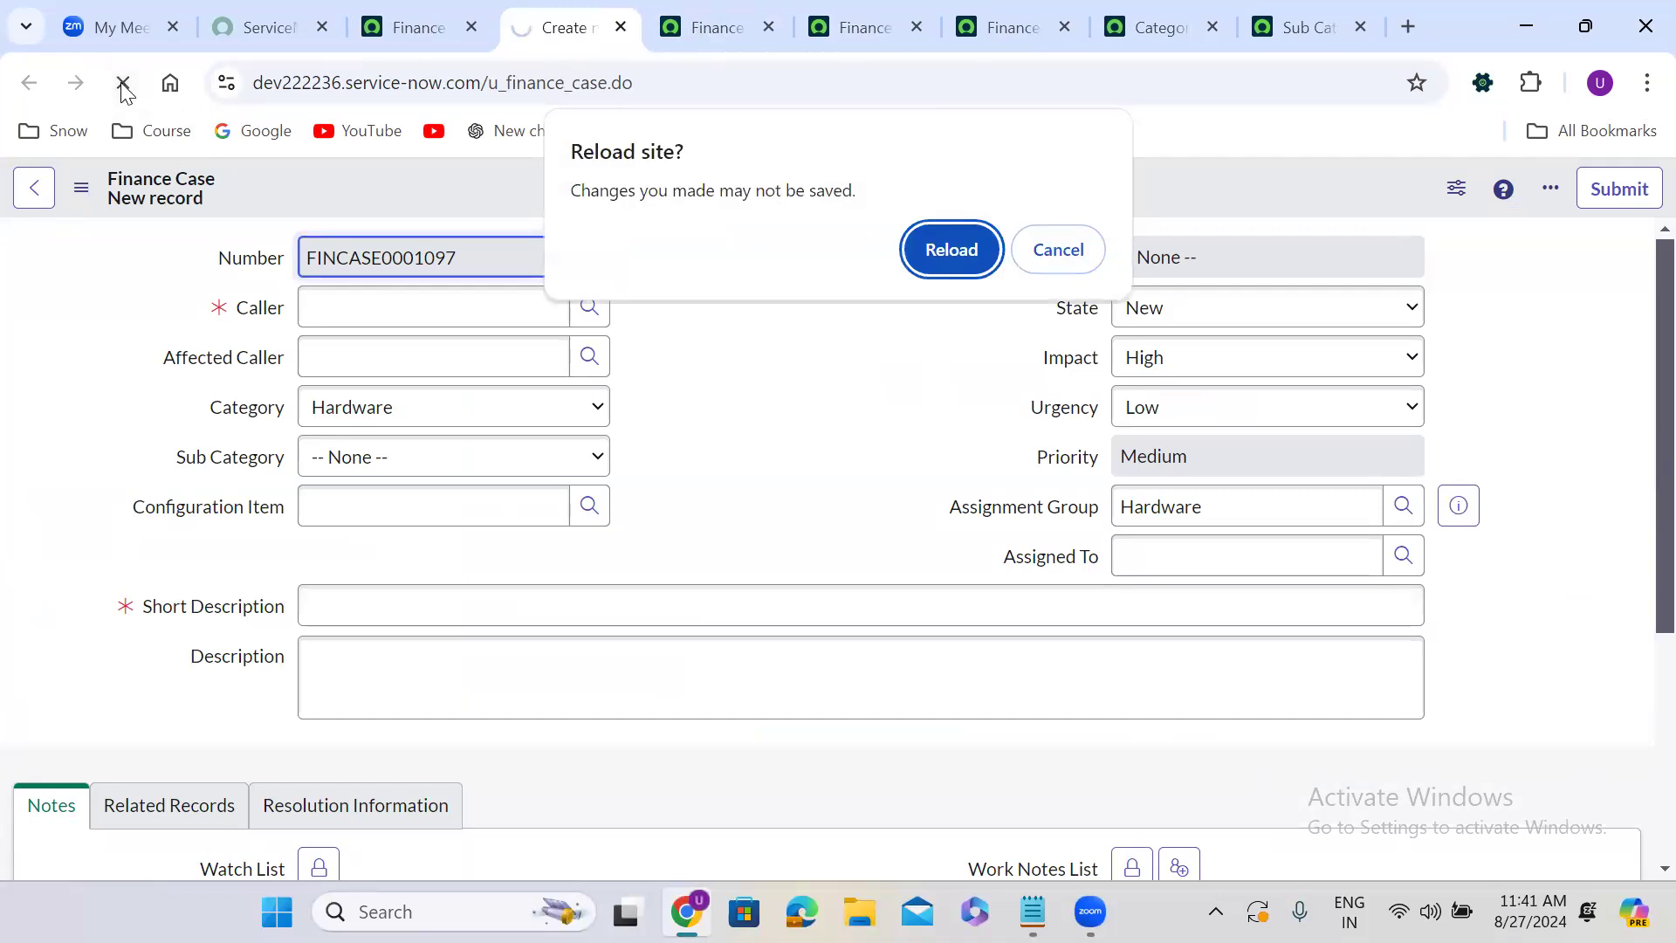
pyautogui.click(948, 255)
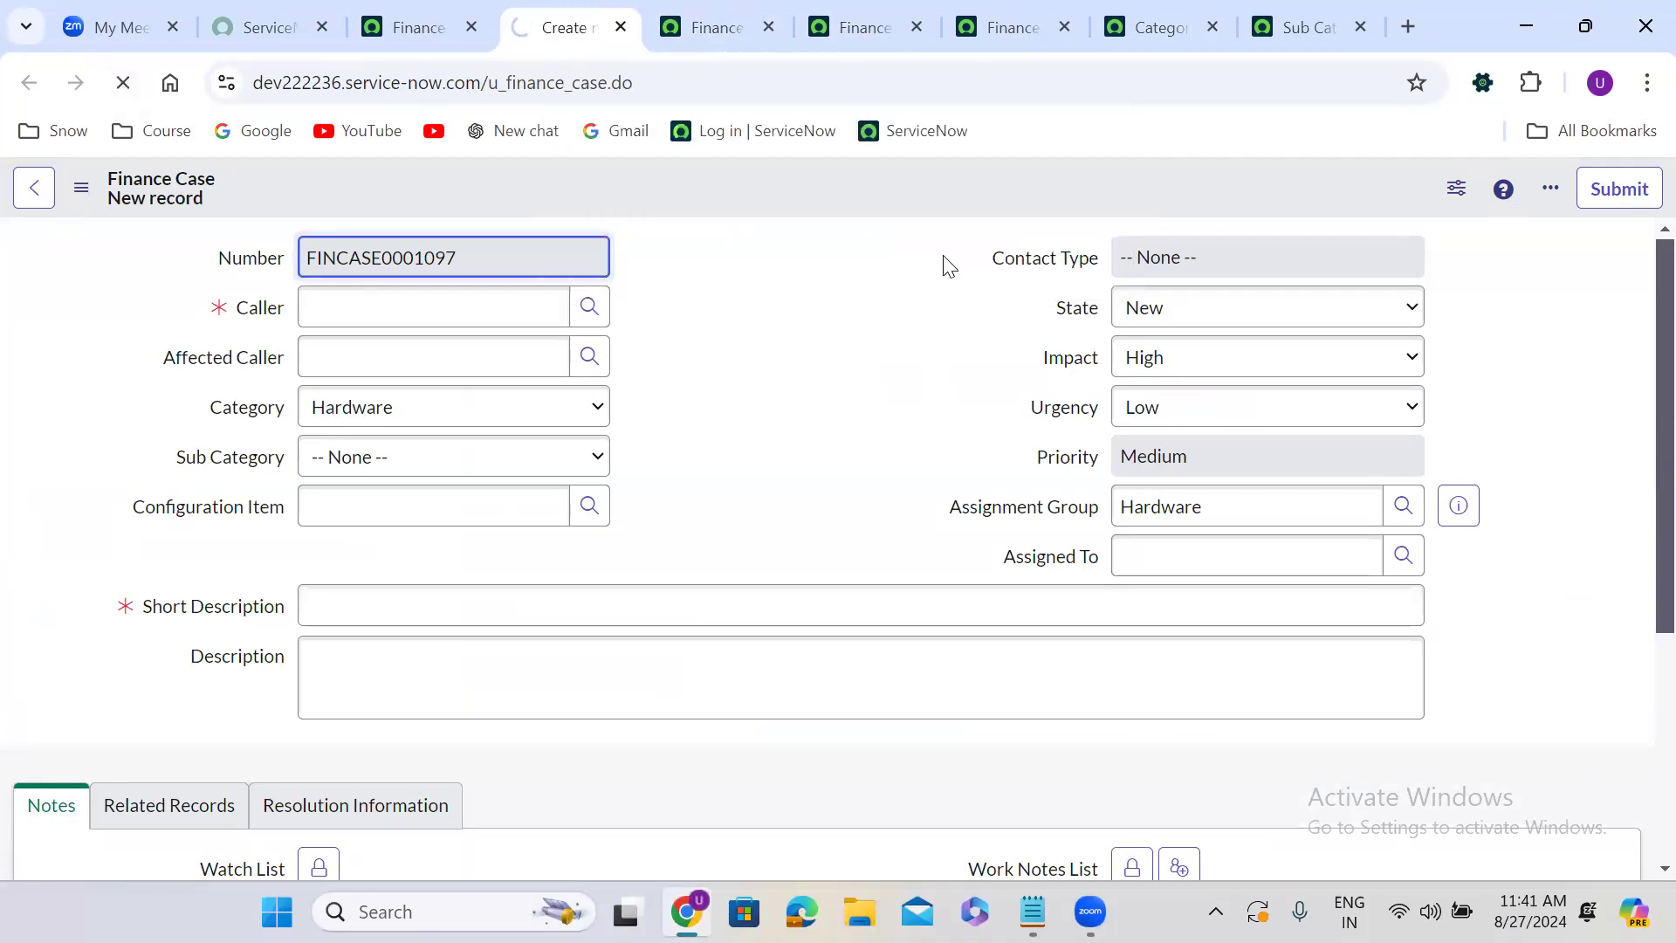
pyautogui.rightClick(779, 184)
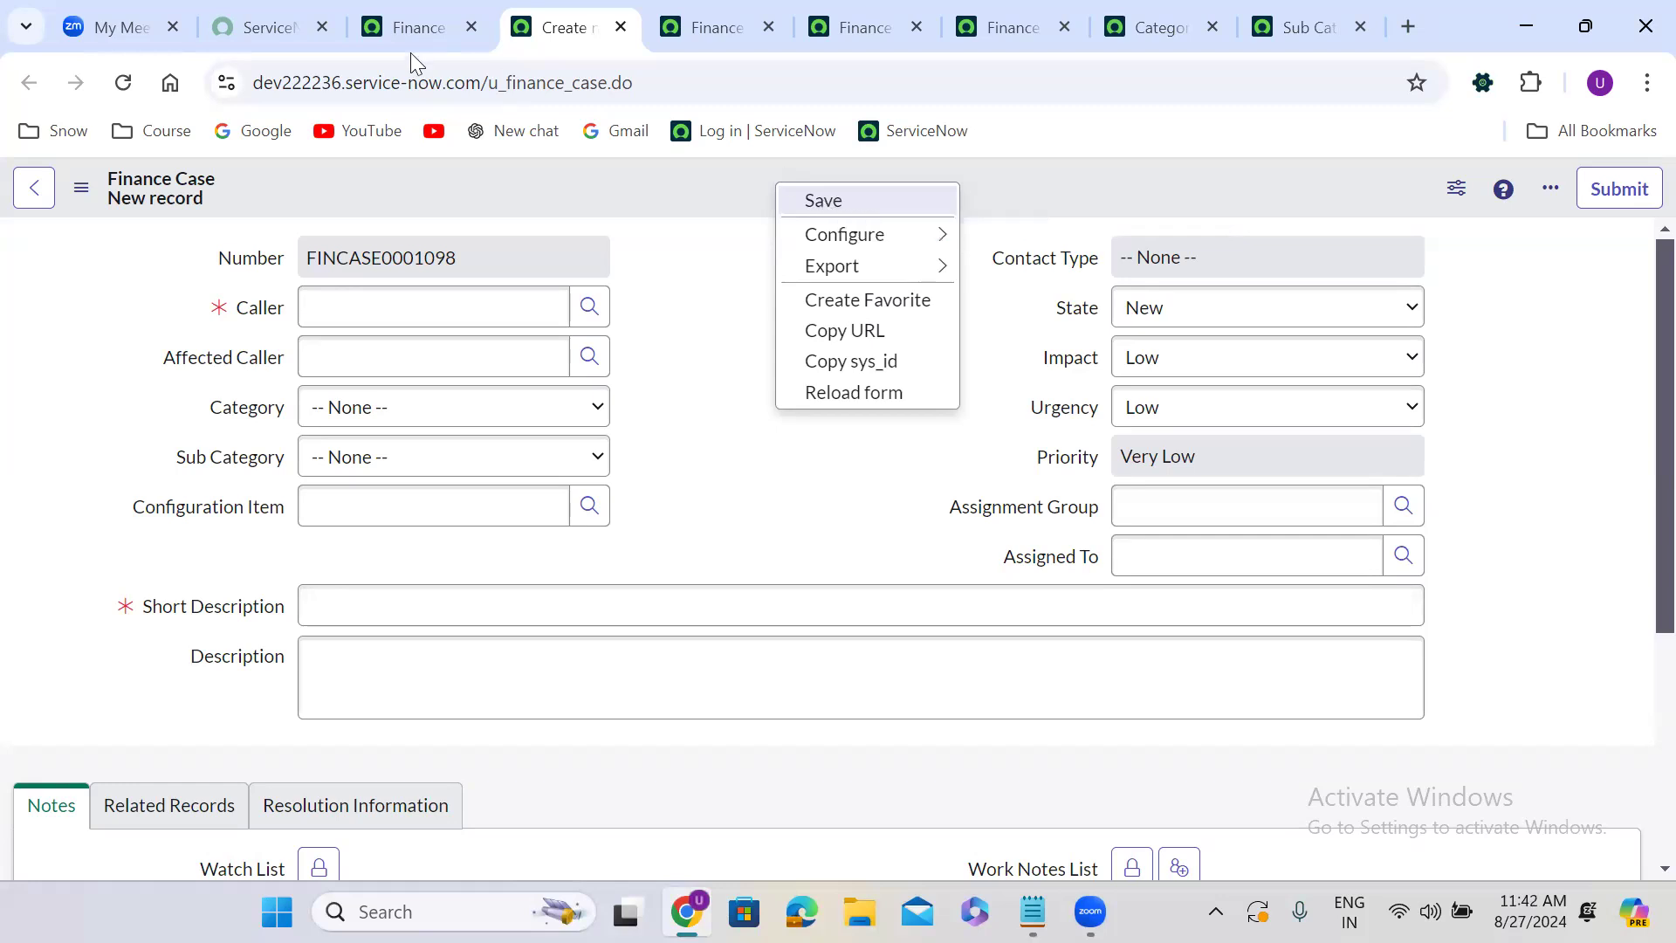
# Filter the navigator for assignment and open the Assignment Rules list in a new tab.
pyautogui.click(408, 29)
pyautogui.click(128, 193)
pyautogui.tripleClick(126, 273)
pyautogui.write('a')
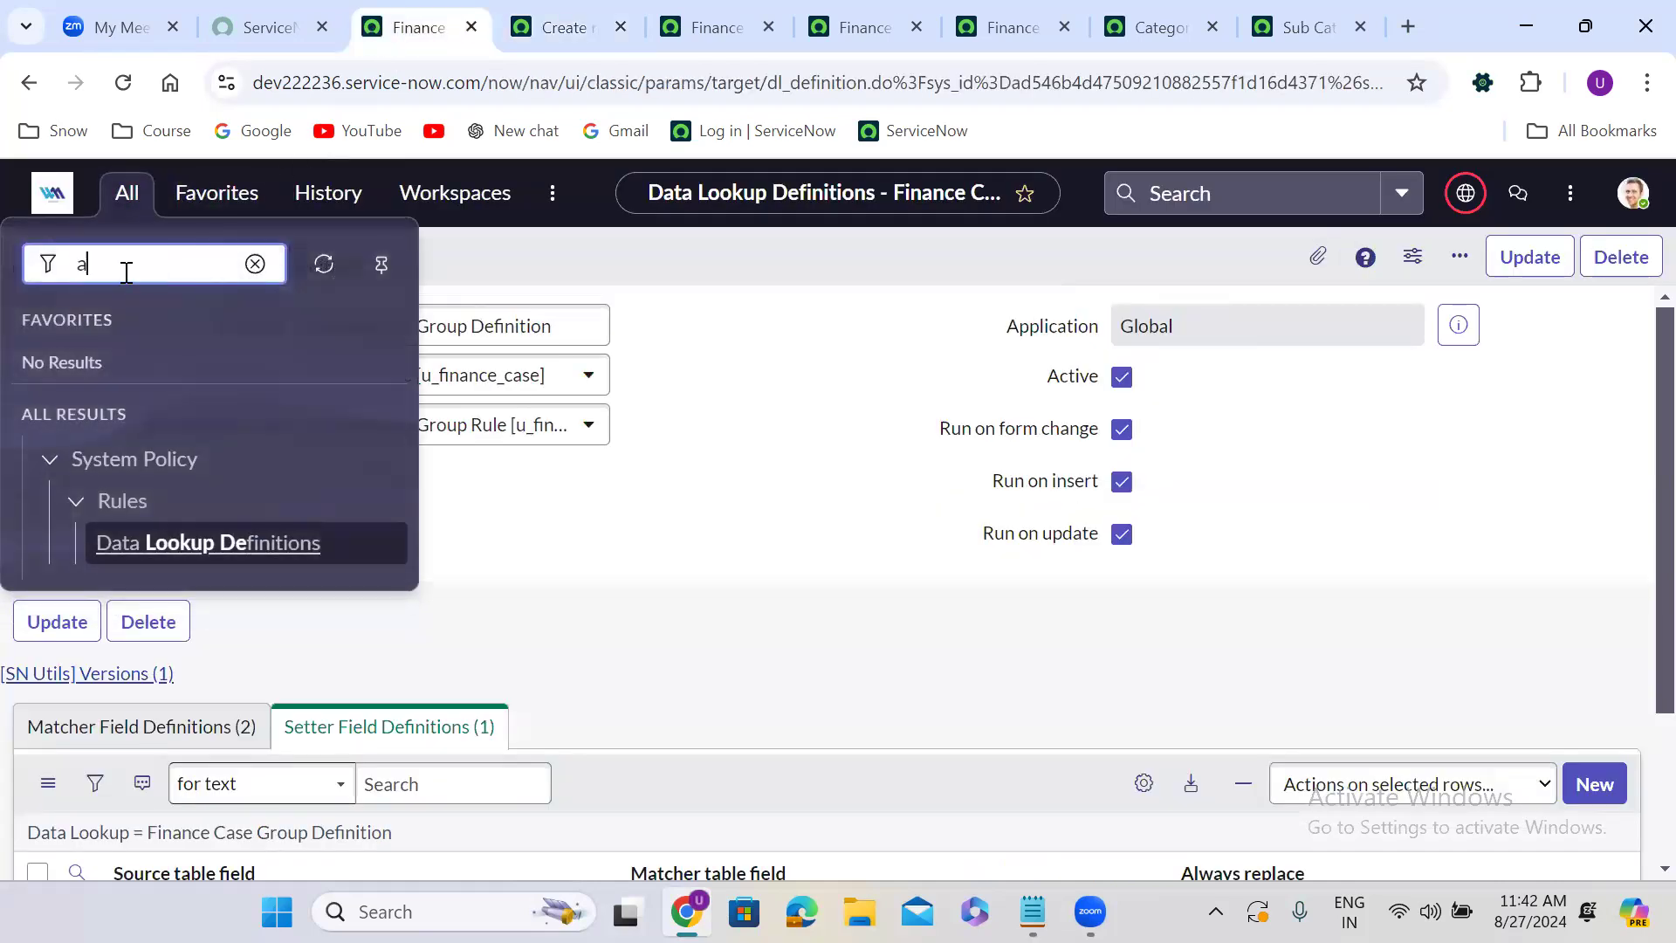
pyautogui.write('ssignment')
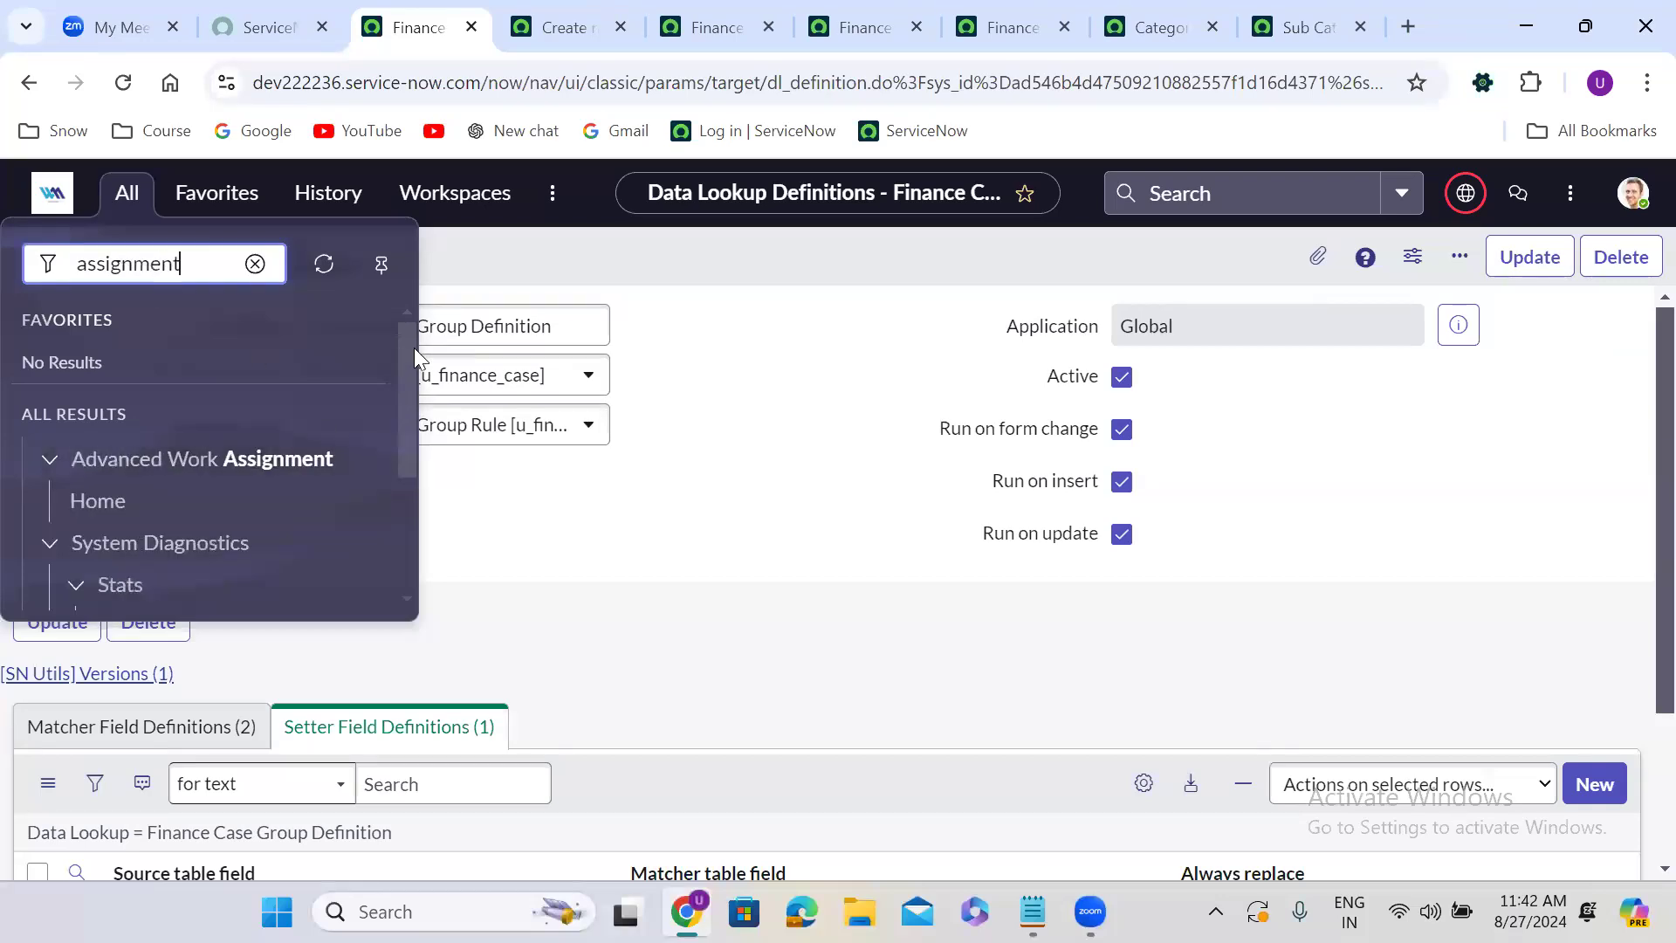
pyautogui.moveTo(414, 347); pyautogui.dragTo(411, 477)
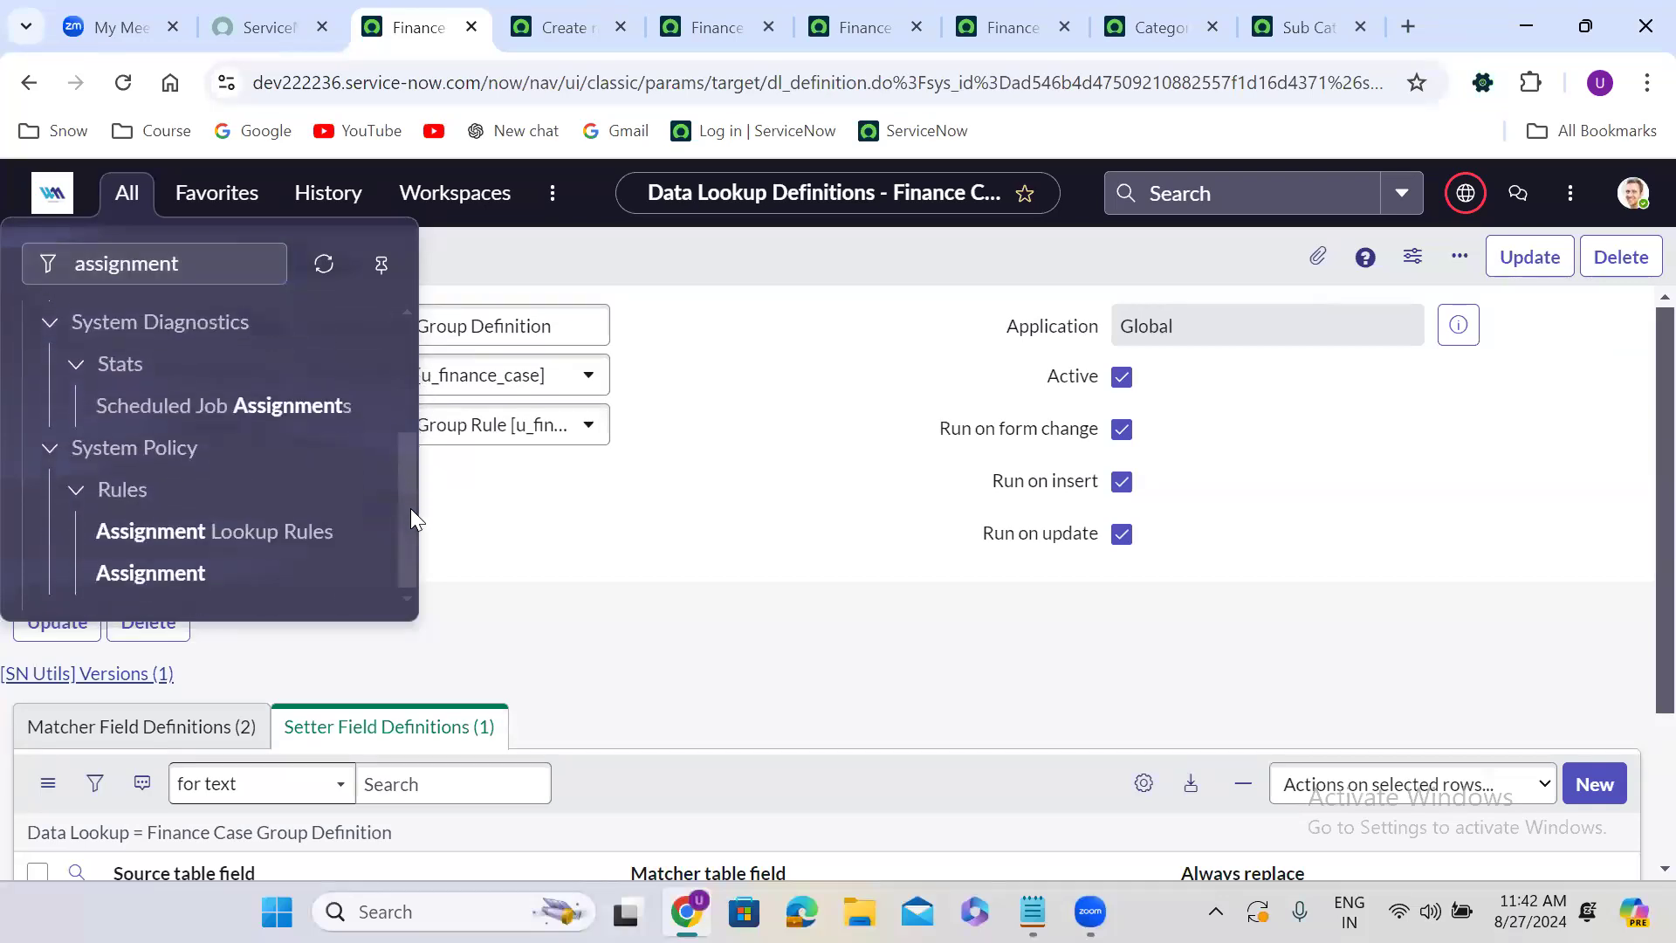
pyautogui.middleClick(146, 576)
pyautogui.click(478, 18)
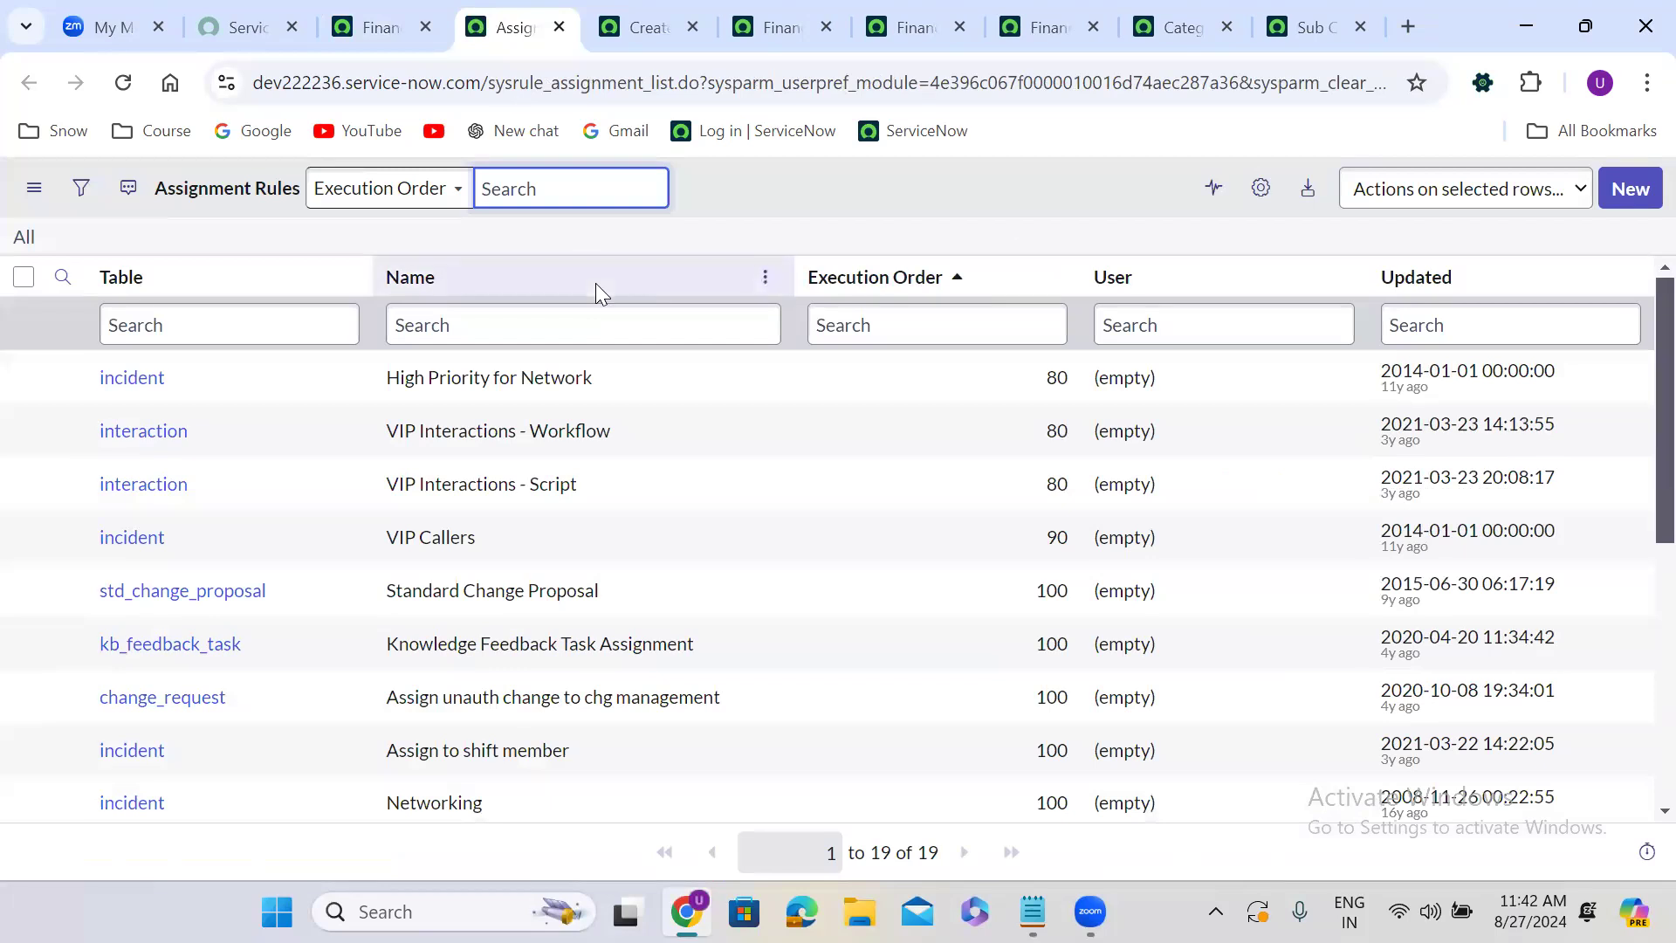
# Create a new Assignment Rule and set its Table to Change Task [change_task].
pyautogui.click(1643, 191)
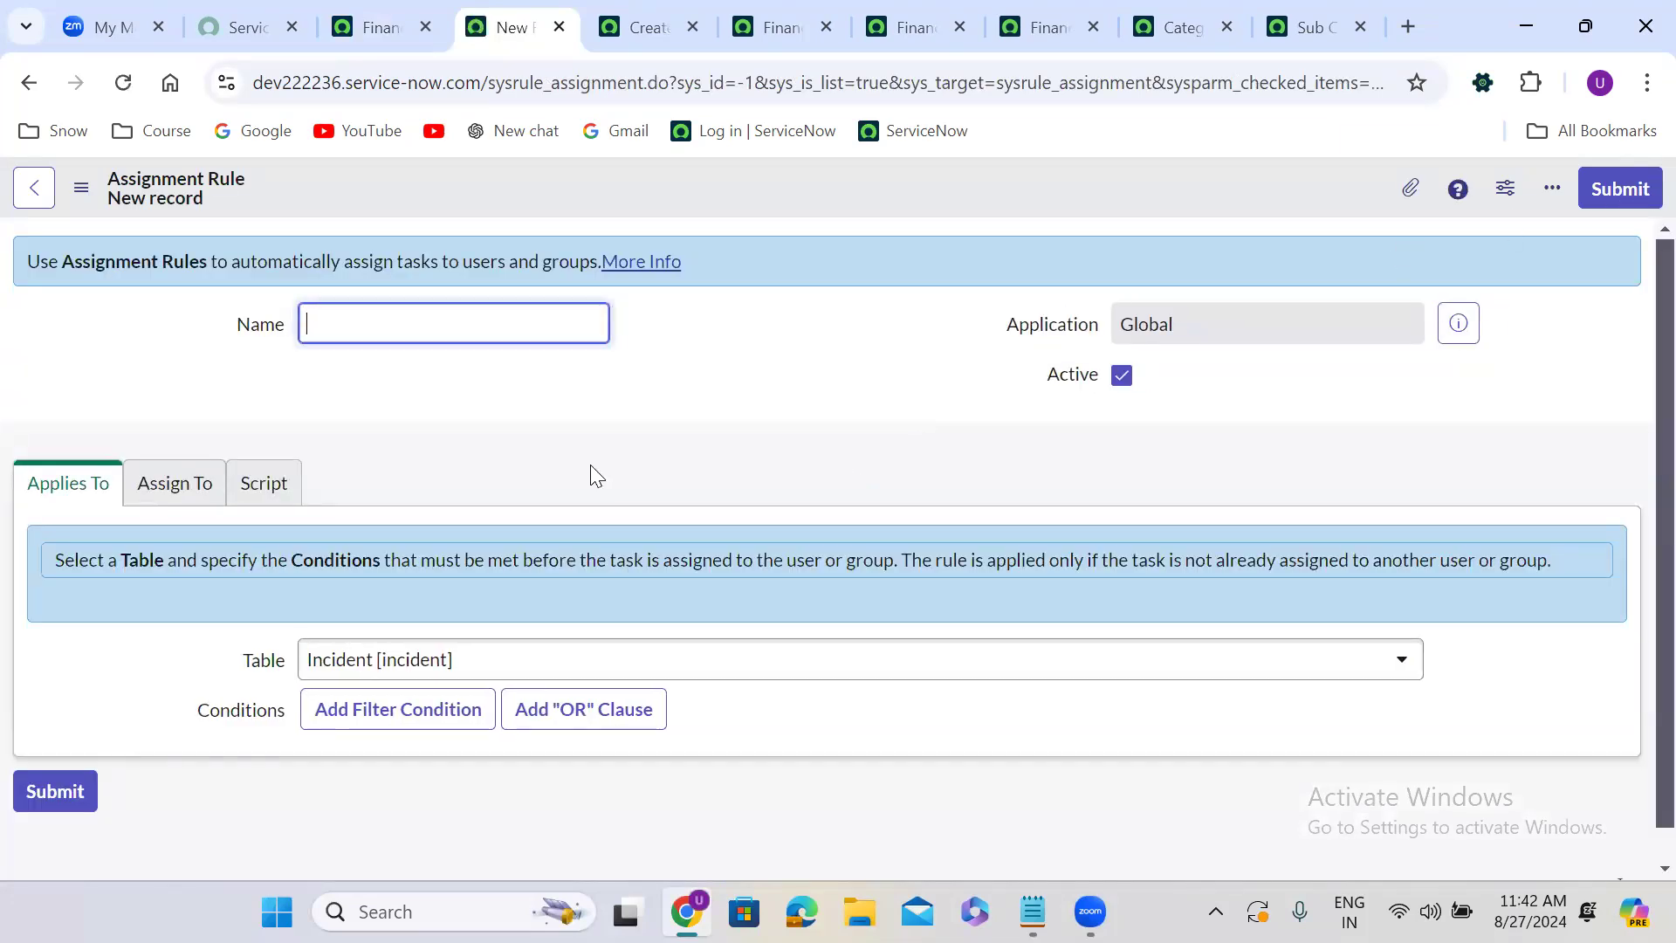
pyautogui.scroll(-1, 593, 472)
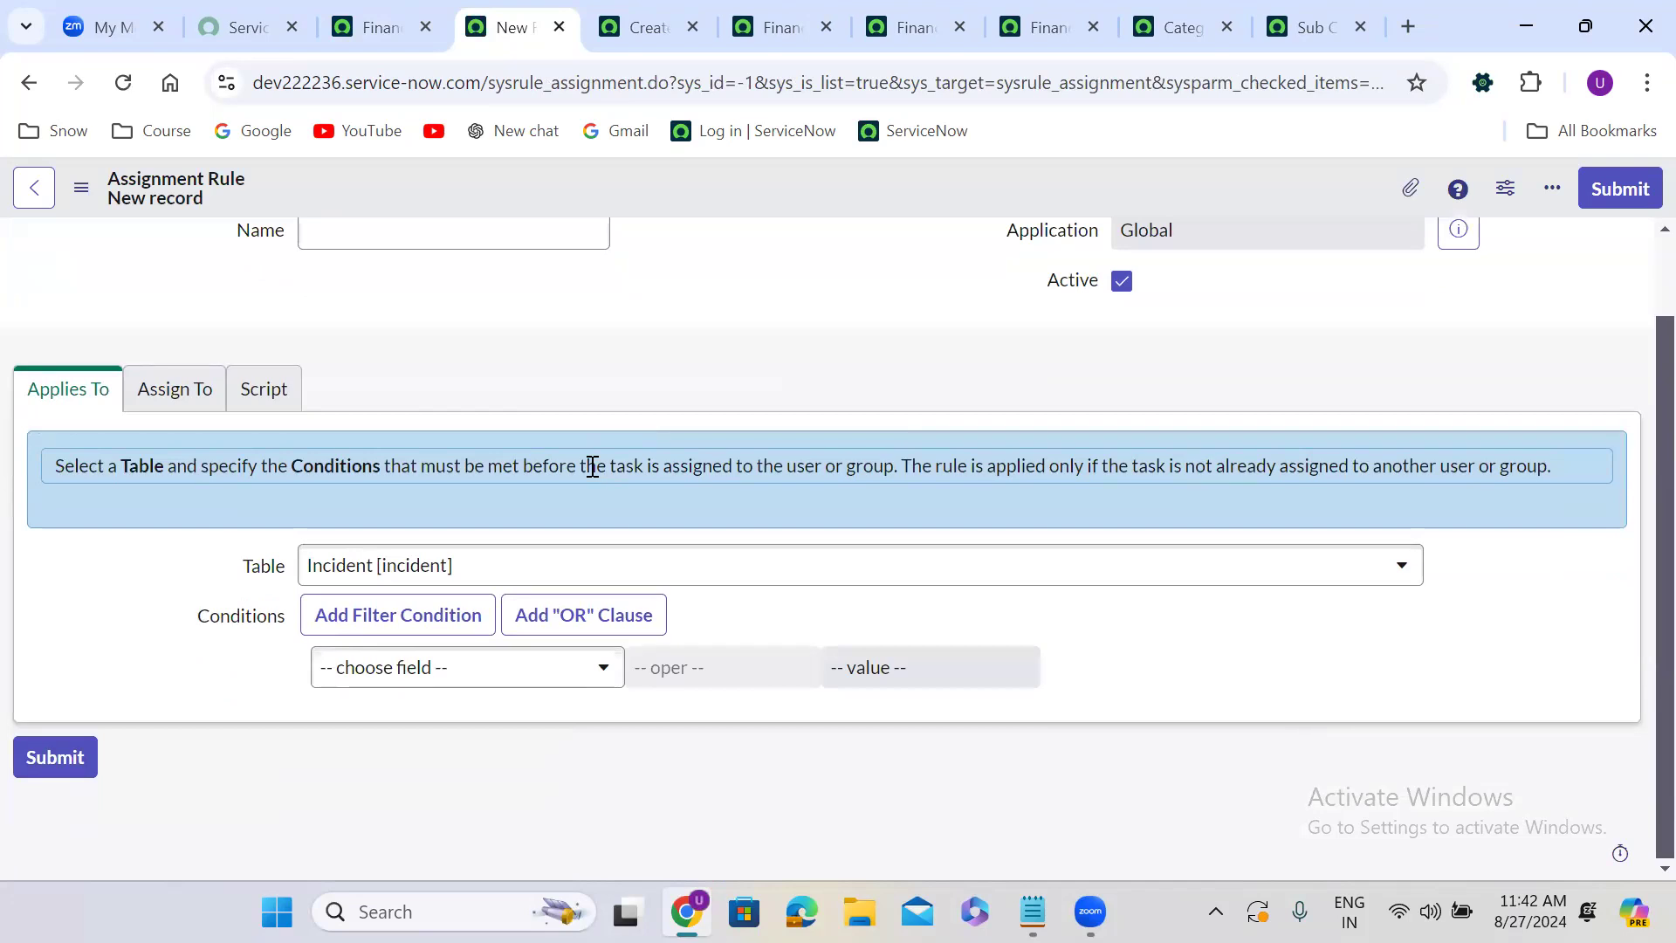
pyautogui.scroll(1, 593, 467)
pyautogui.scroll(-1, 587, 475)
pyautogui.click(563, 576)
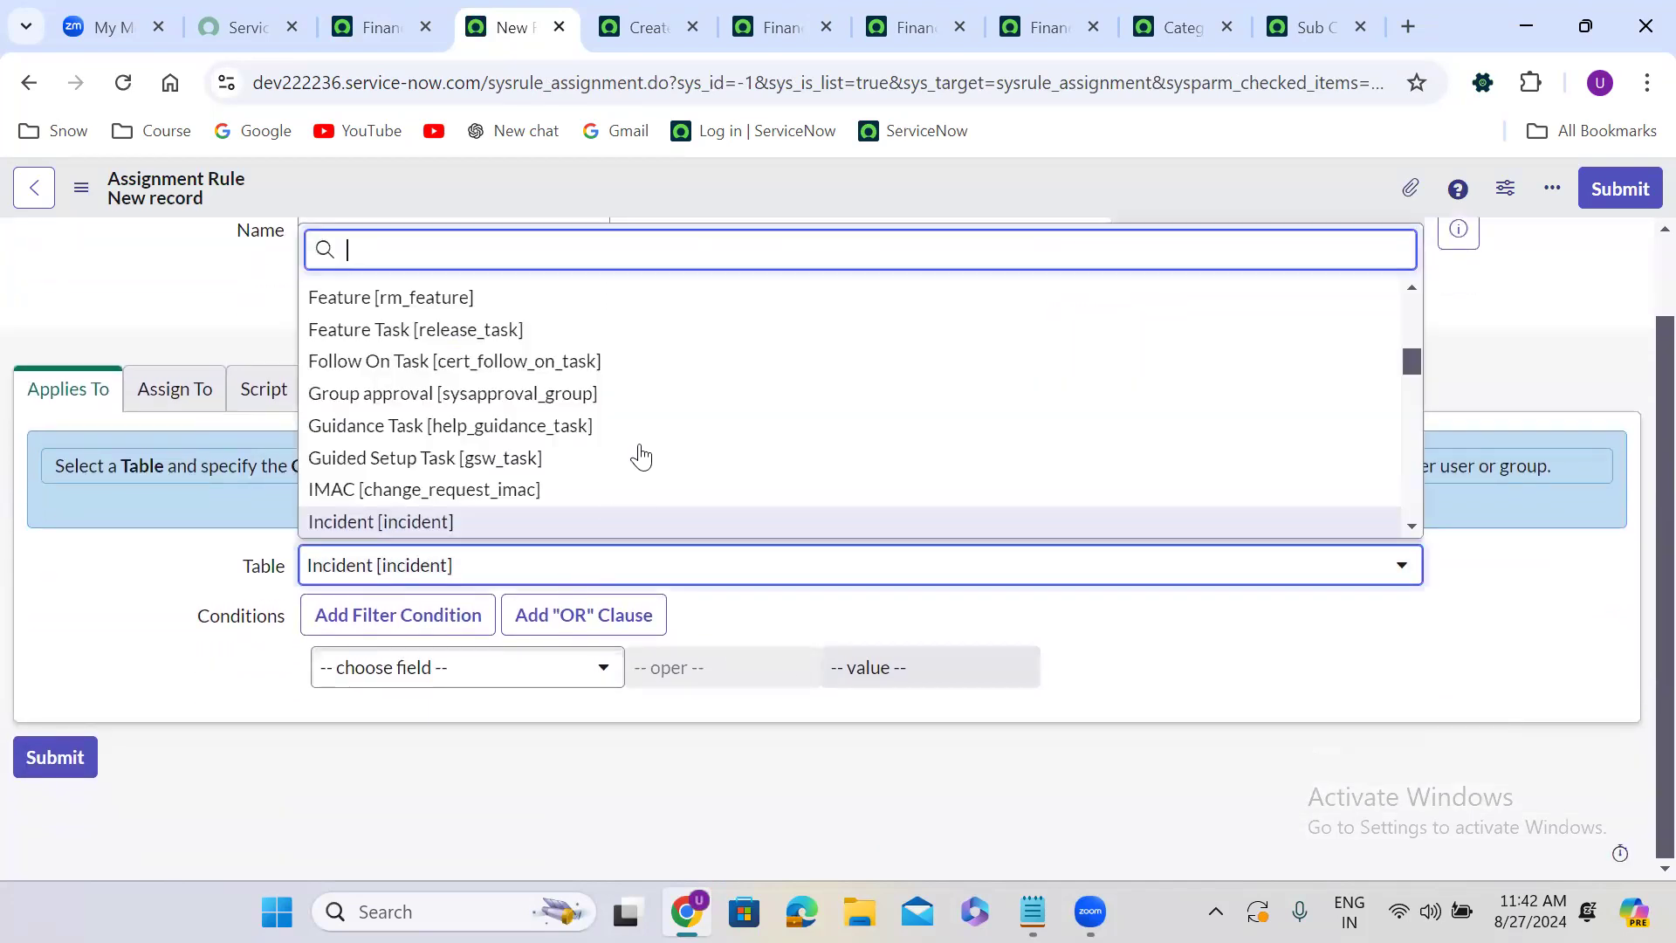
pyautogui.write('finan')
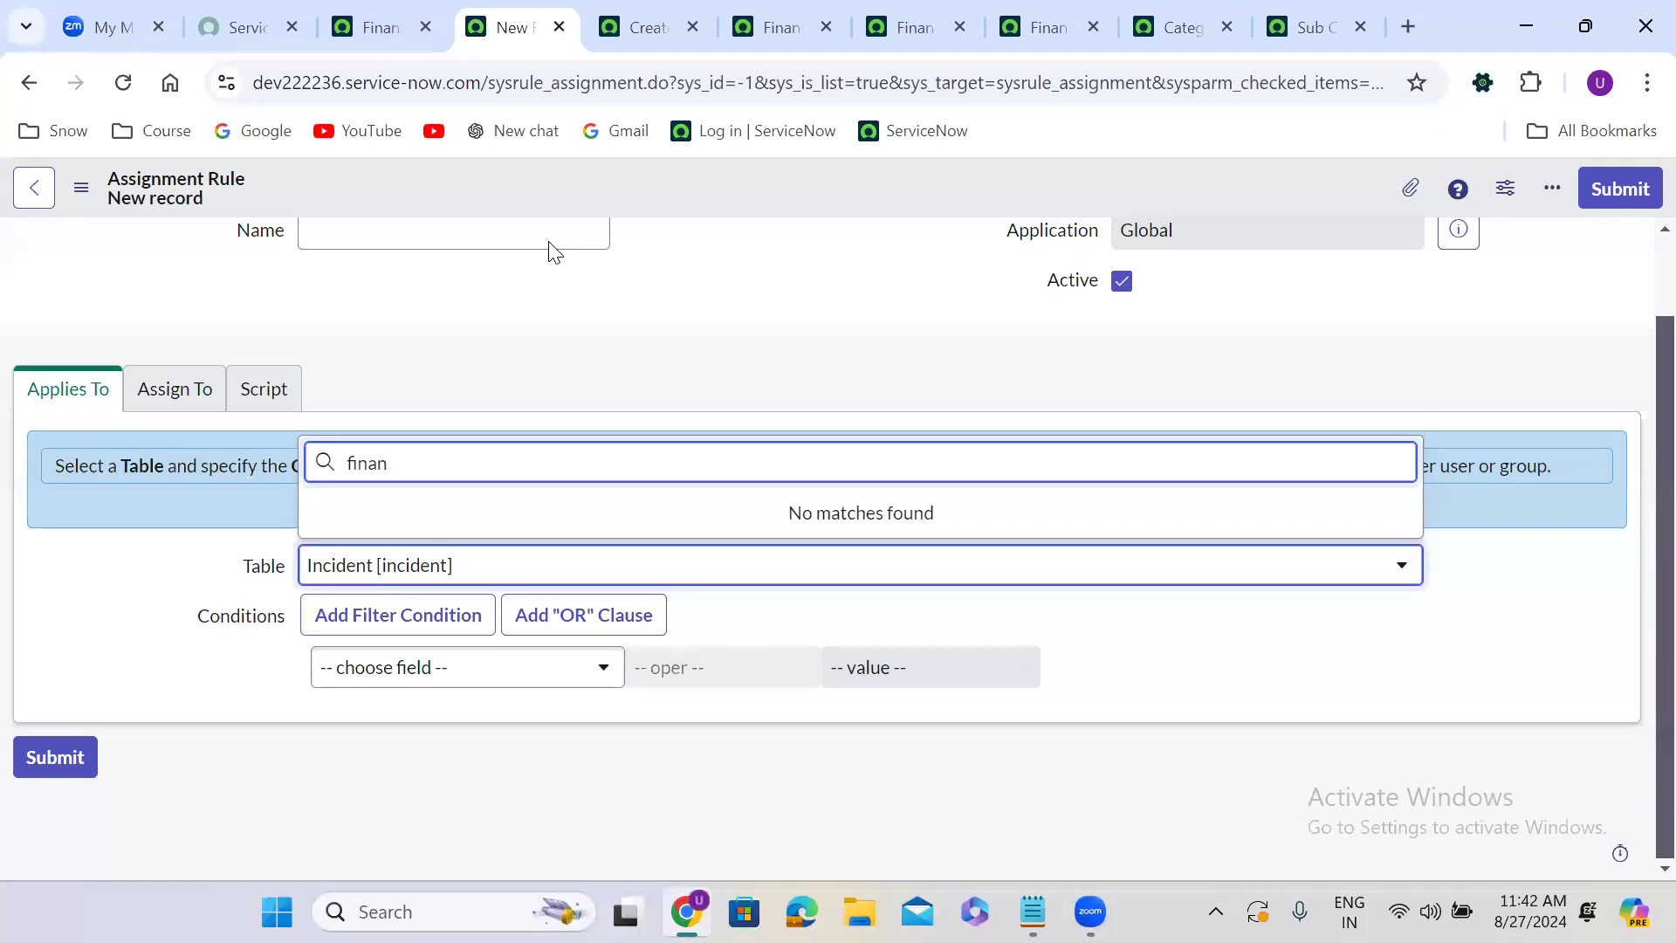
pyautogui.press('BackSpace')
pyautogui.press('BackSpace')
pyautogui.press('BackSpace')
pyautogui.press('BackSpace')
pyautogui.press('BackSpace')
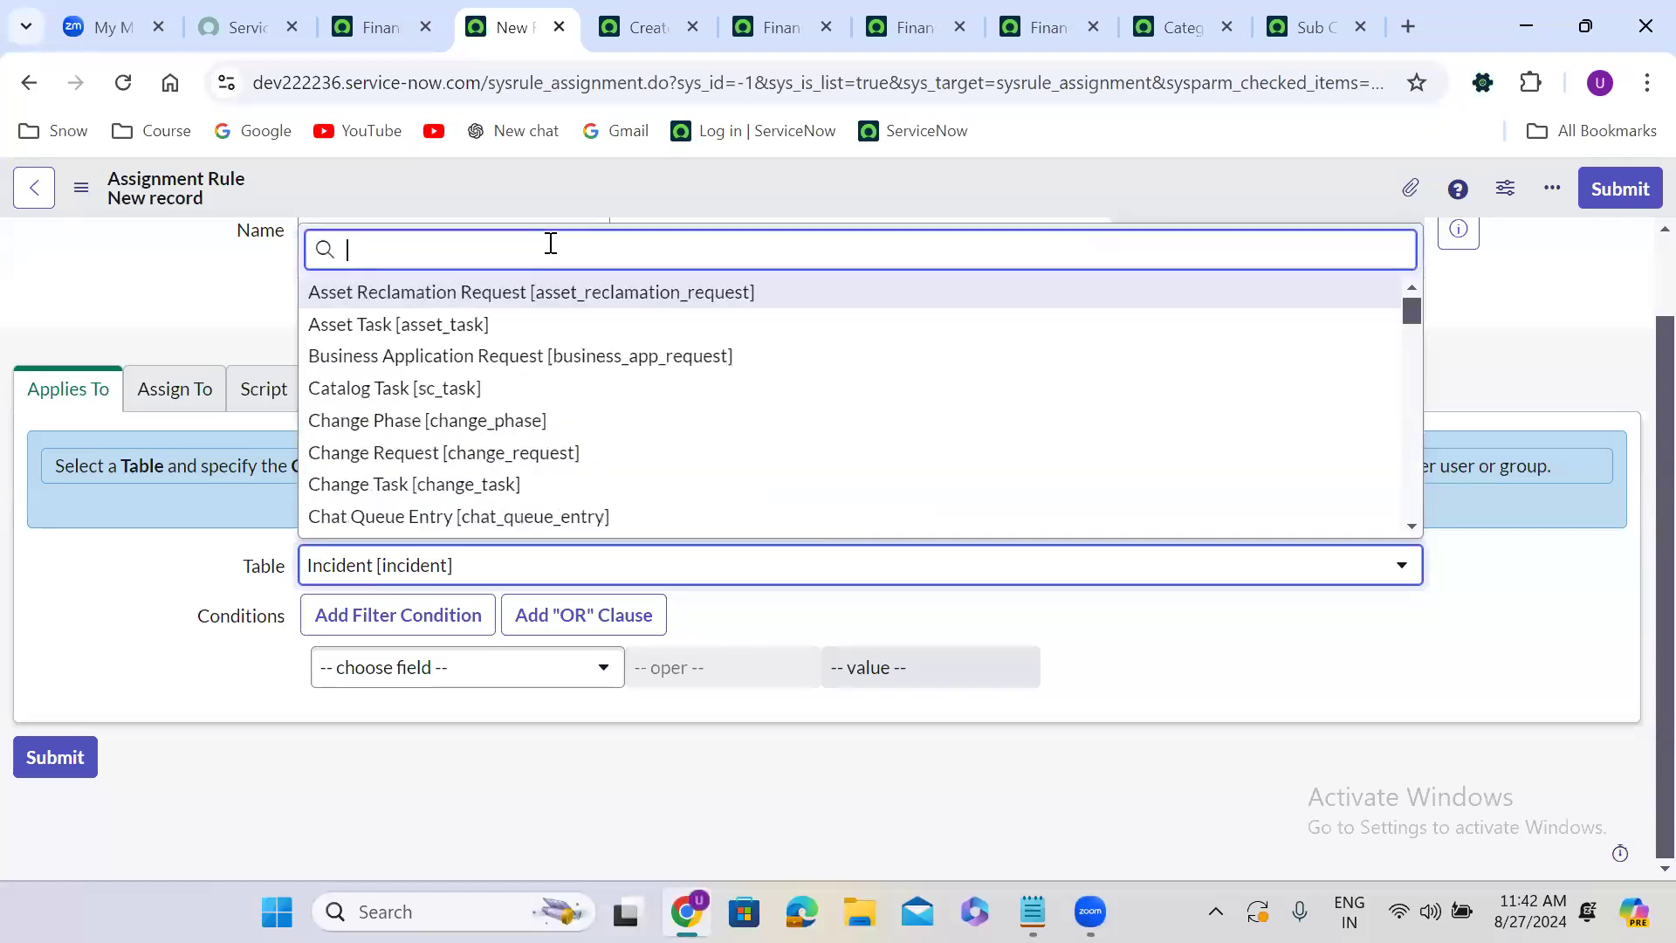
pyautogui.write('inc')
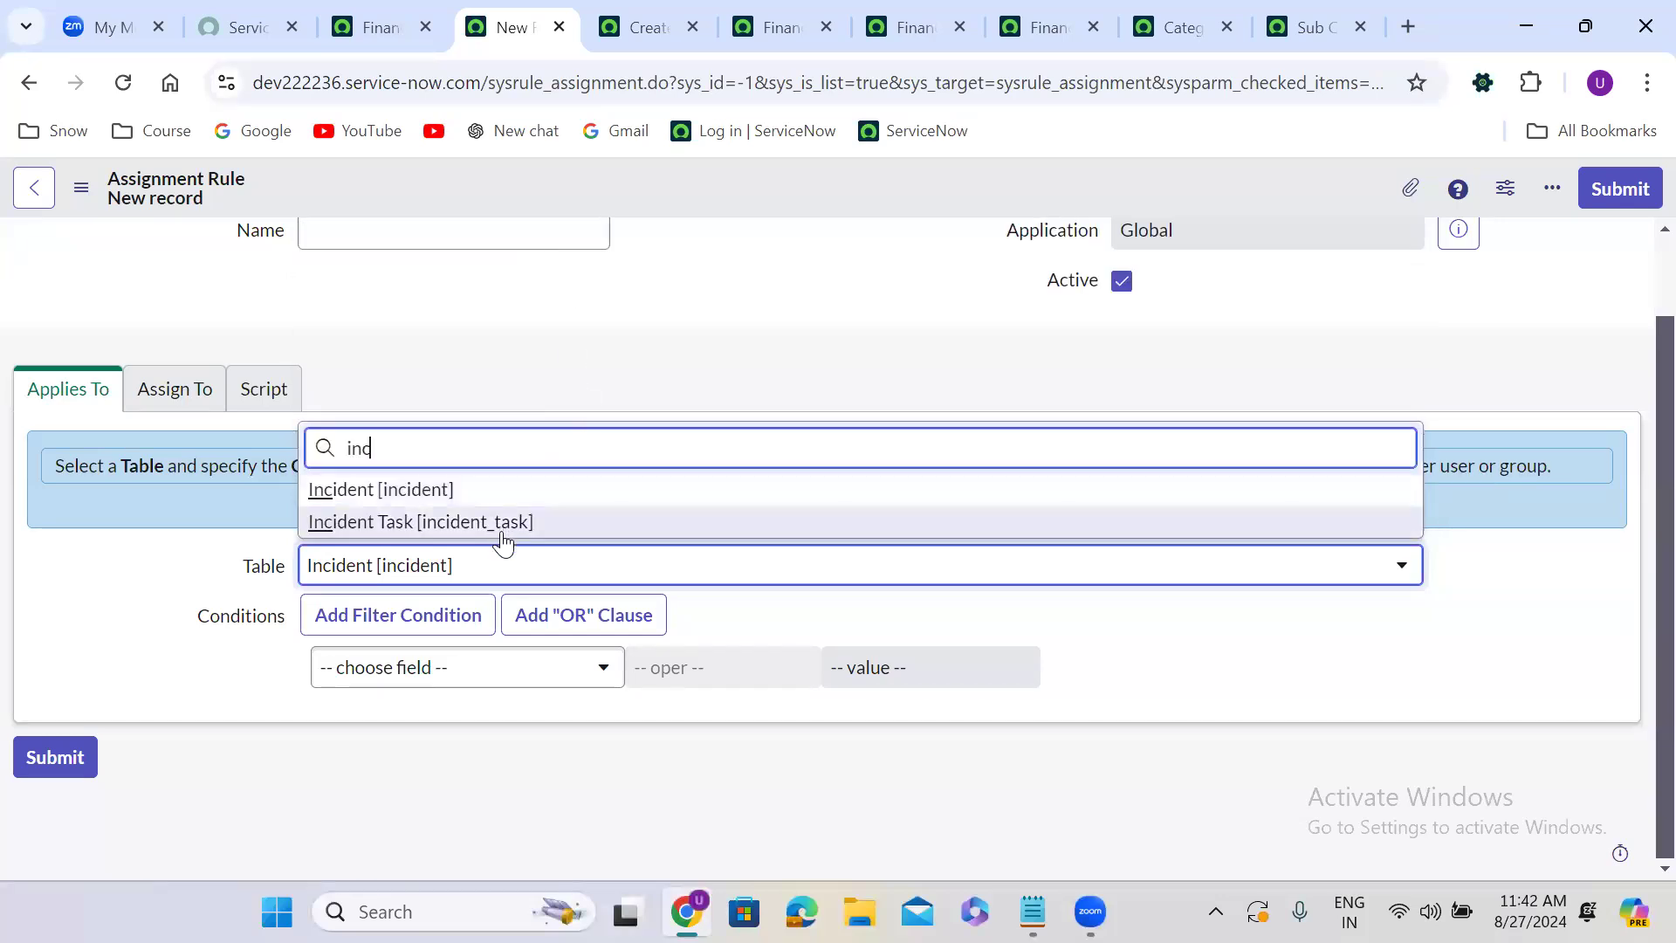
pyautogui.press('BackSpace')
pyautogui.press('BackSpace')
pyautogui.press('BackSpace')
pyautogui.write('p')
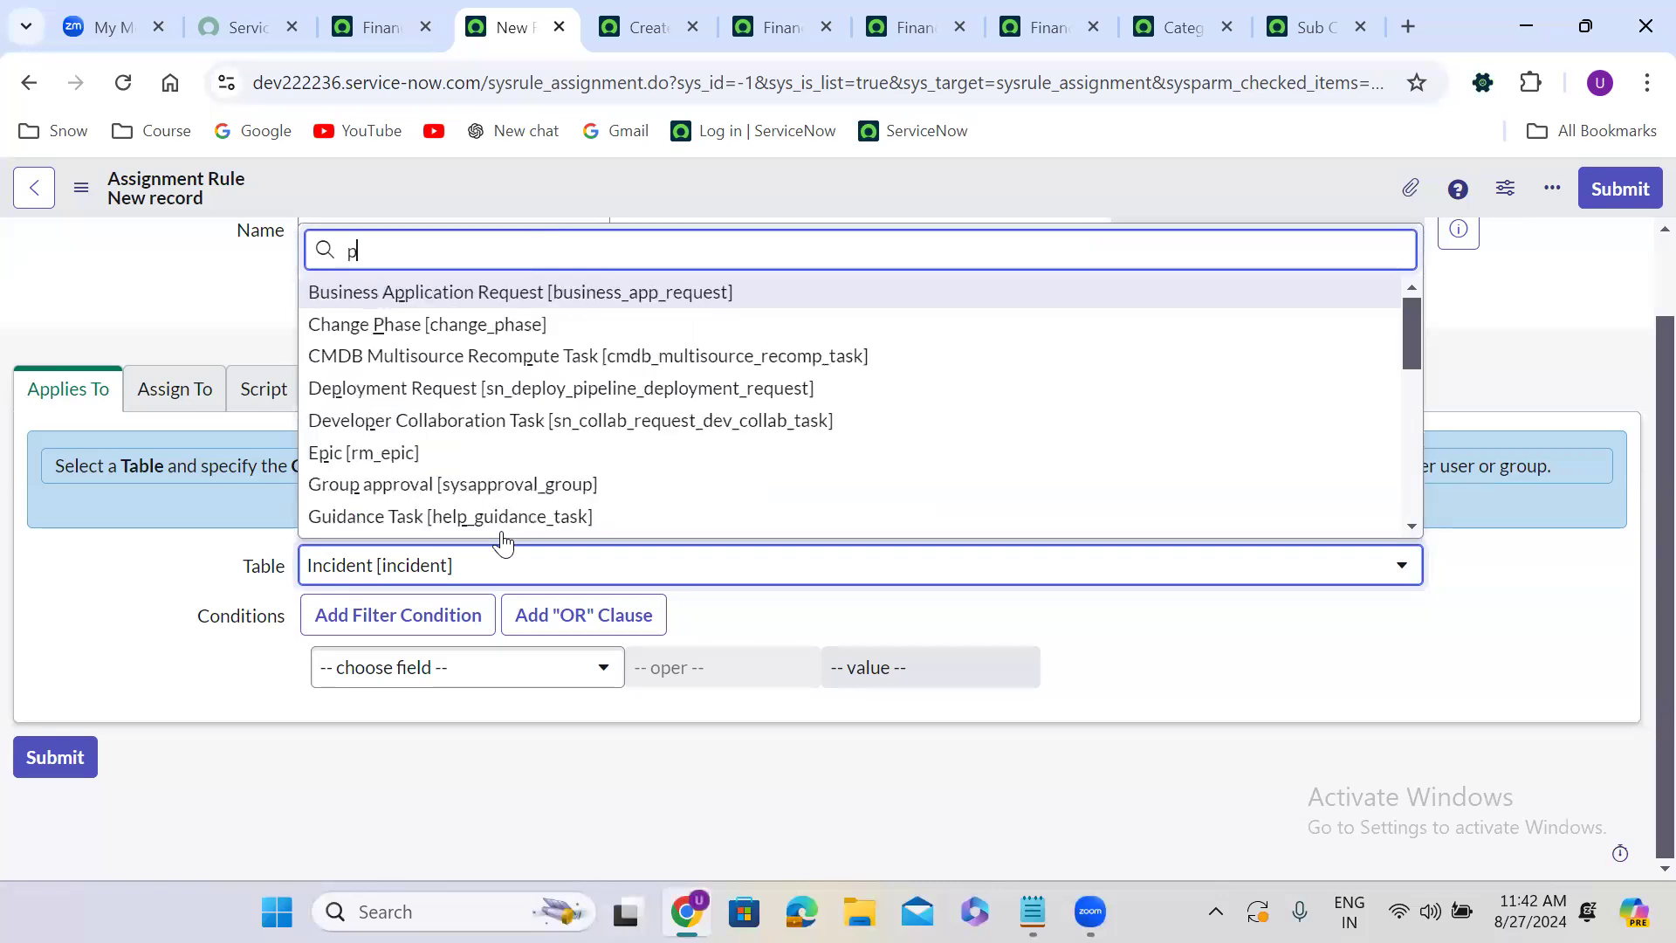
pyautogui.write('rob')
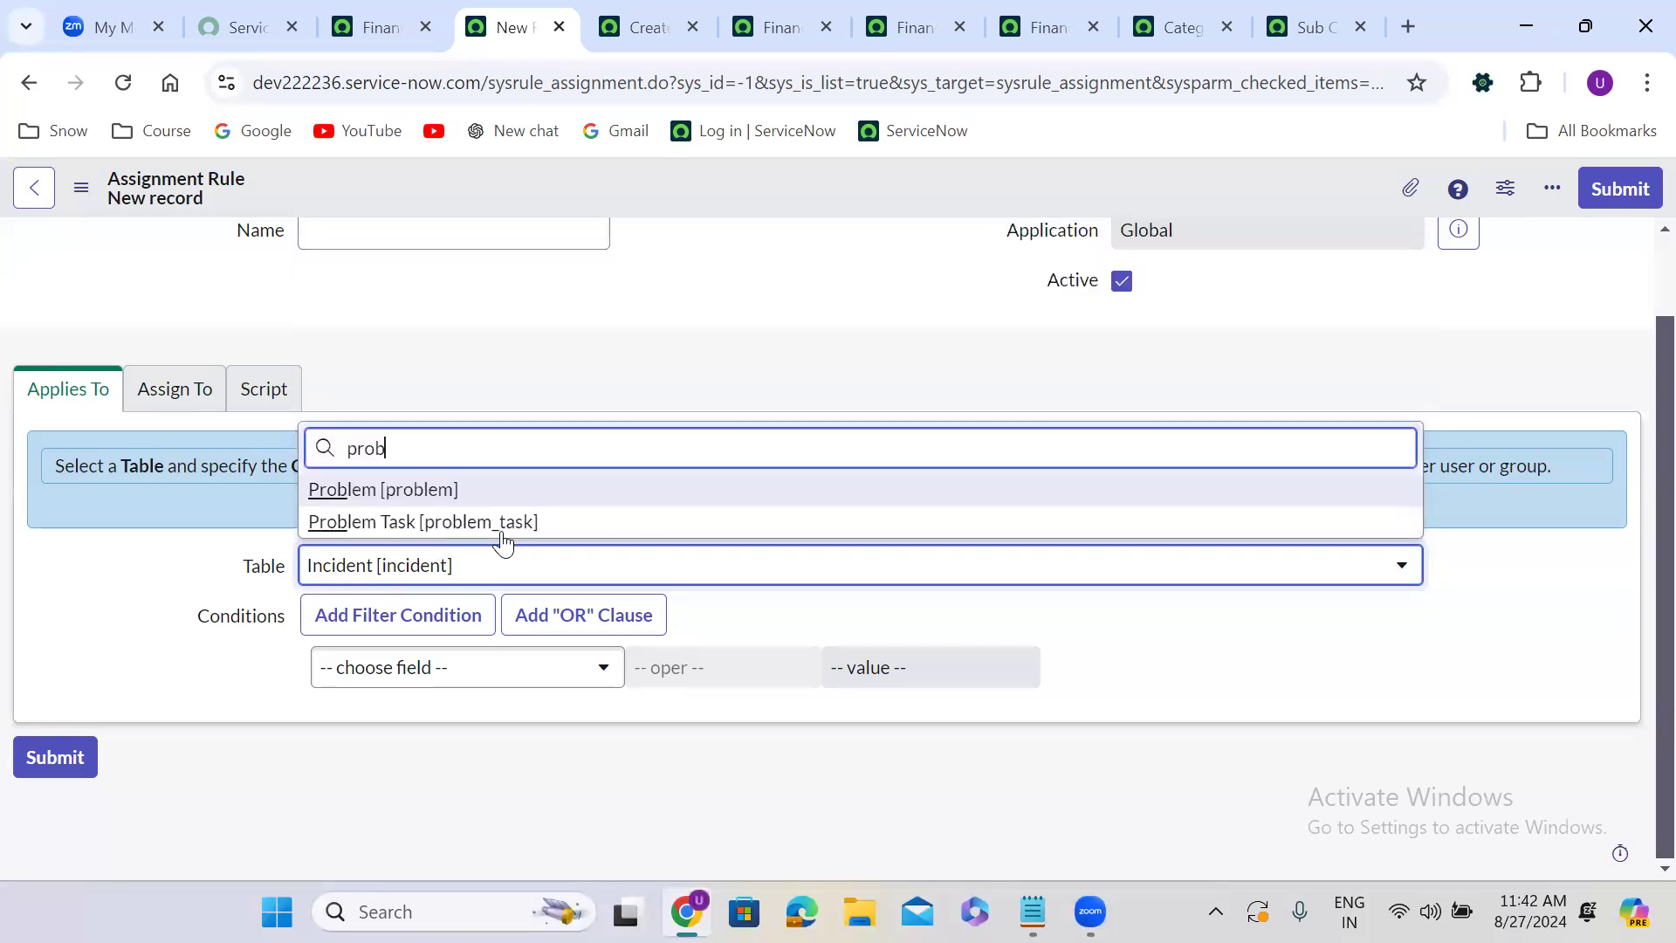
pyautogui.press('BackSpace')
pyautogui.press('BackSpace')
pyautogui.press('BackSpace')
pyautogui.press('BackSpace')
pyautogui.write('cha')
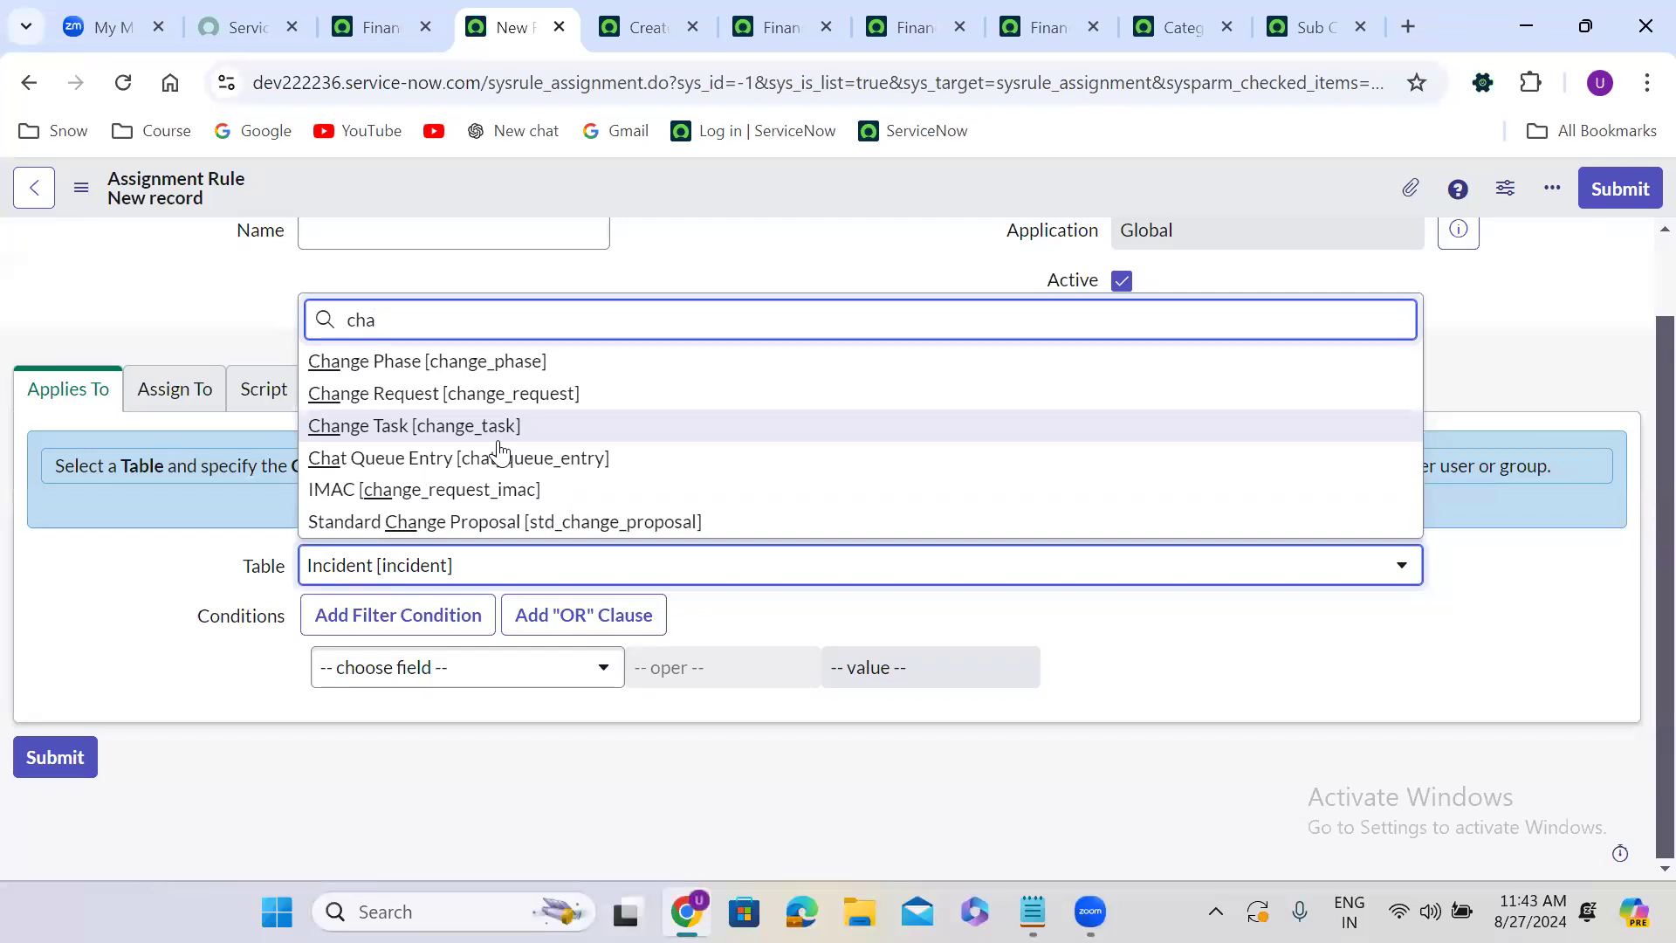
pyautogui.click(468, 427)
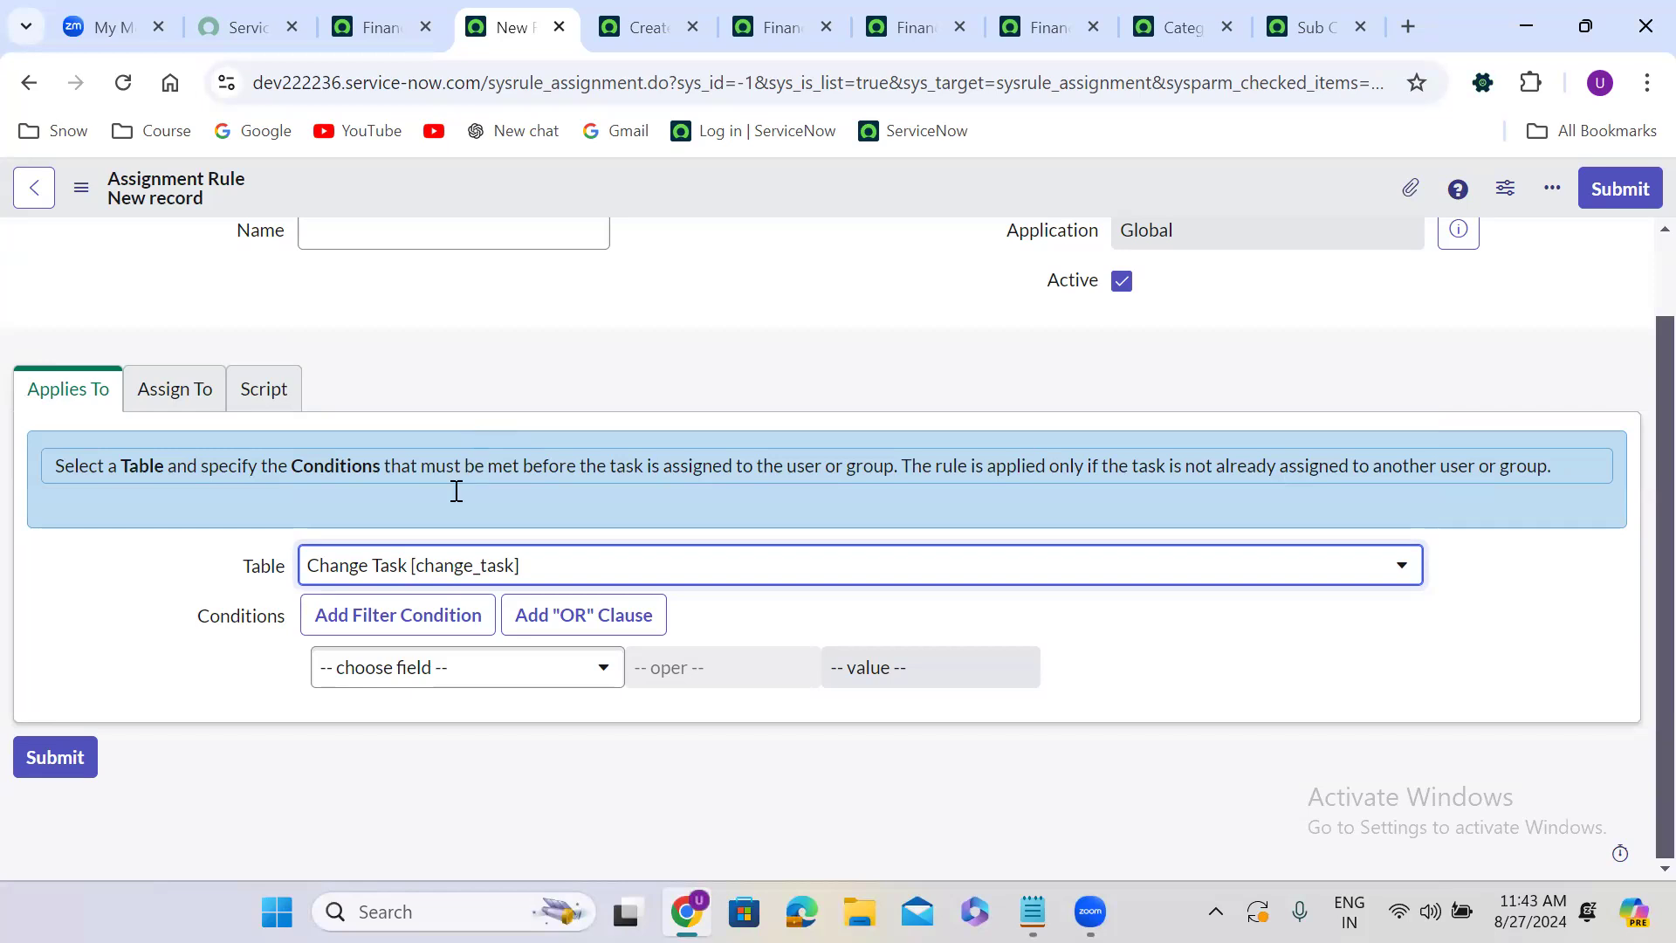
# Name the assignment rule Change Task Rules.
pyautogui.click(483, 357)
pyautogui.scroll(1, 483, 358)
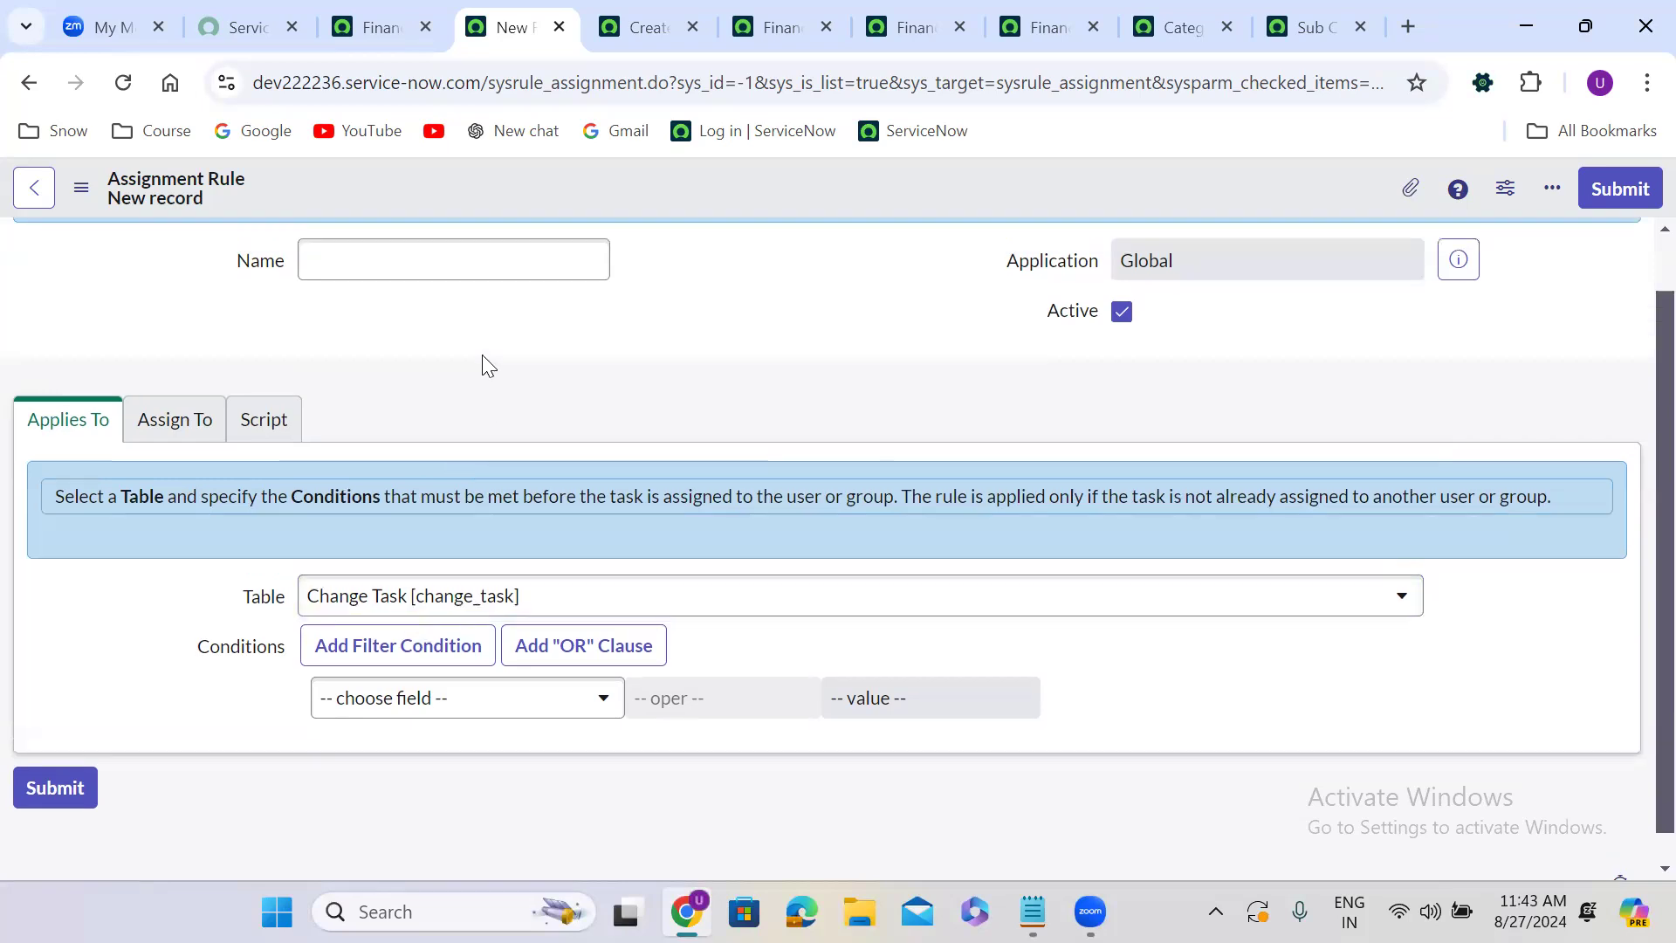
pyautogui.click(398, 332)
pyautogui.write('C')
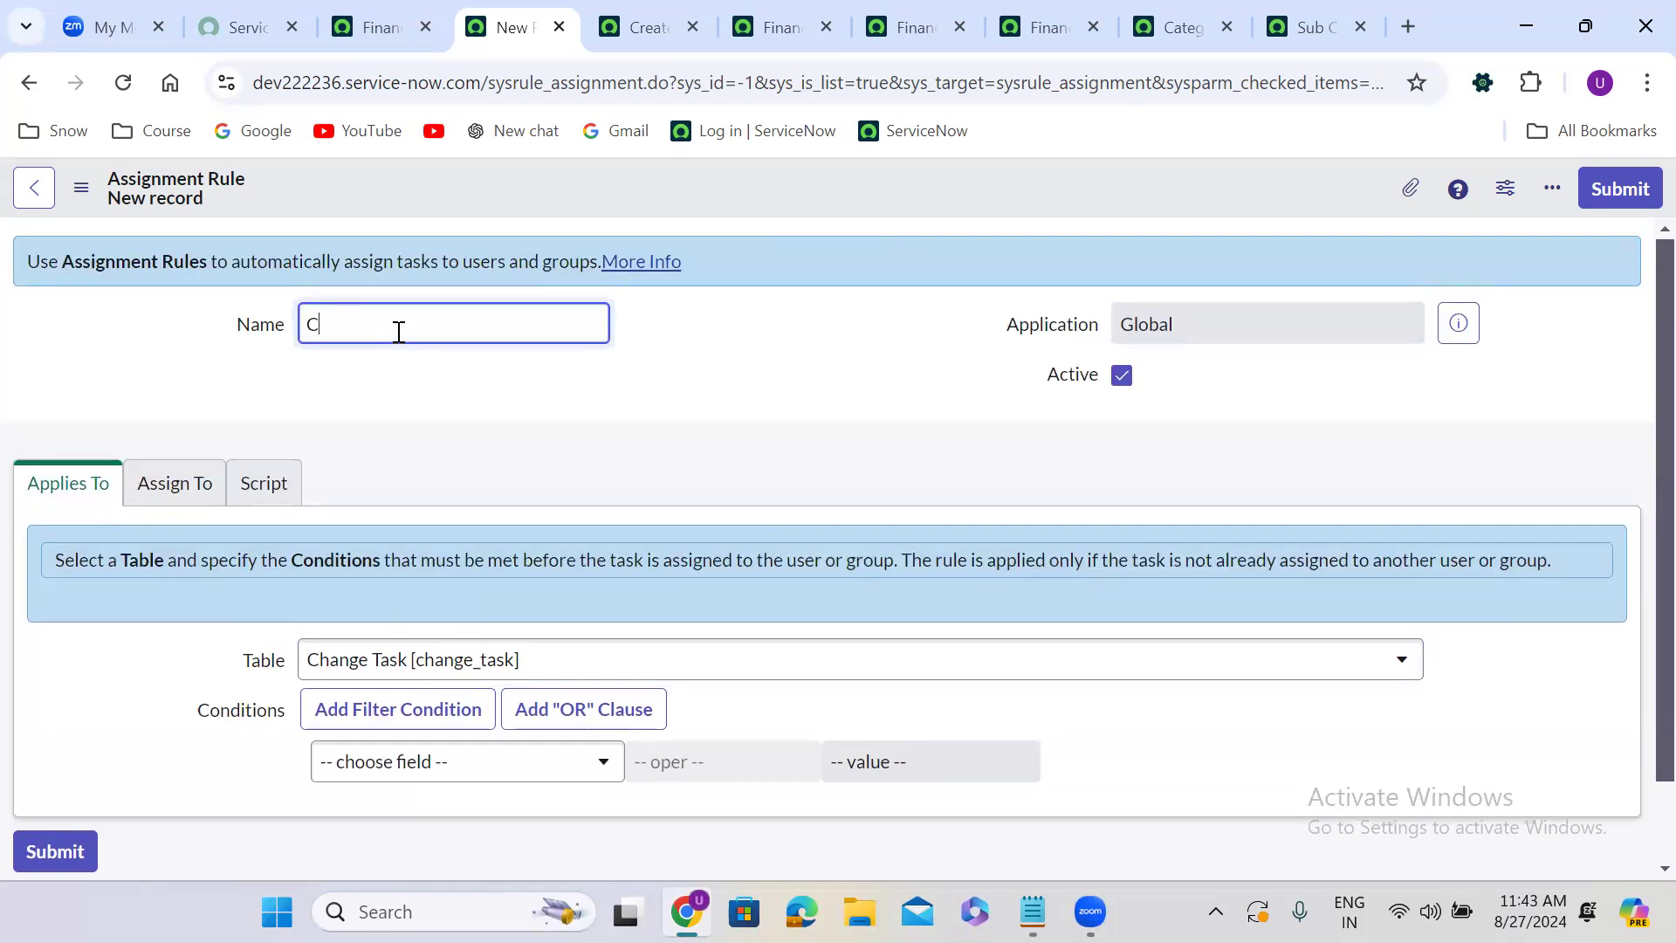
pyautogui.write('hange Task Rules')
pyautogui.click(571, 402)
# Search the Change Task condition field list for a category field.
pyautogui.scroll(-1, 572, 403)
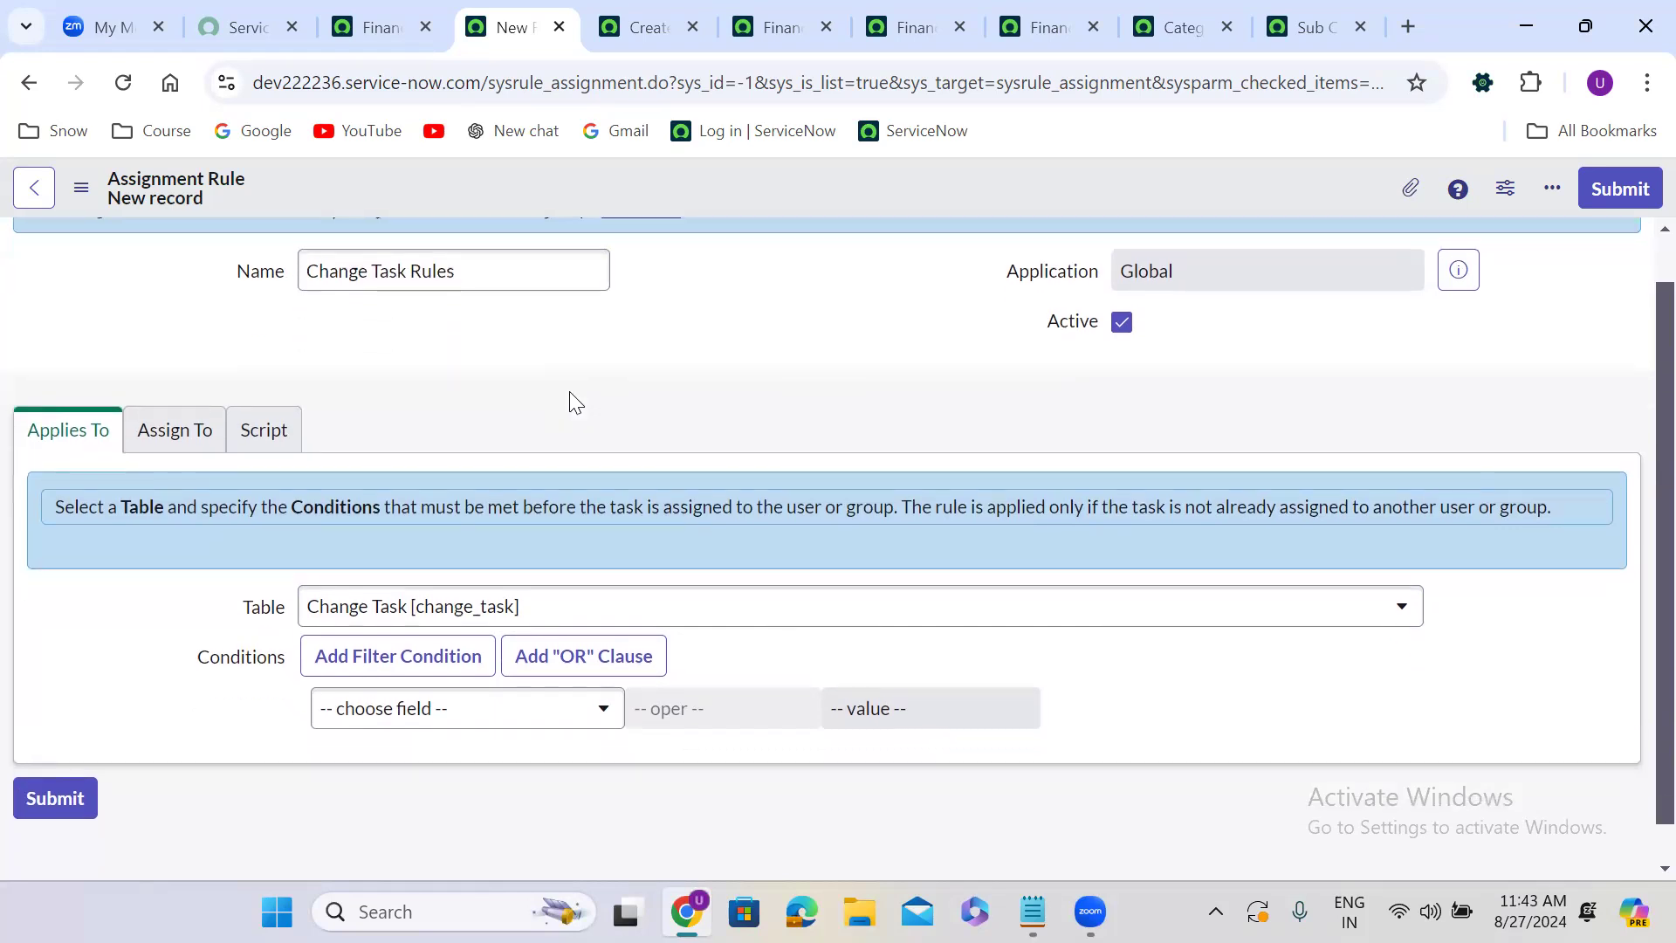
pyautogui.scroll(-1, 489, 541)
pyautogui.click(405, 748)
pyautogui.write('cate')
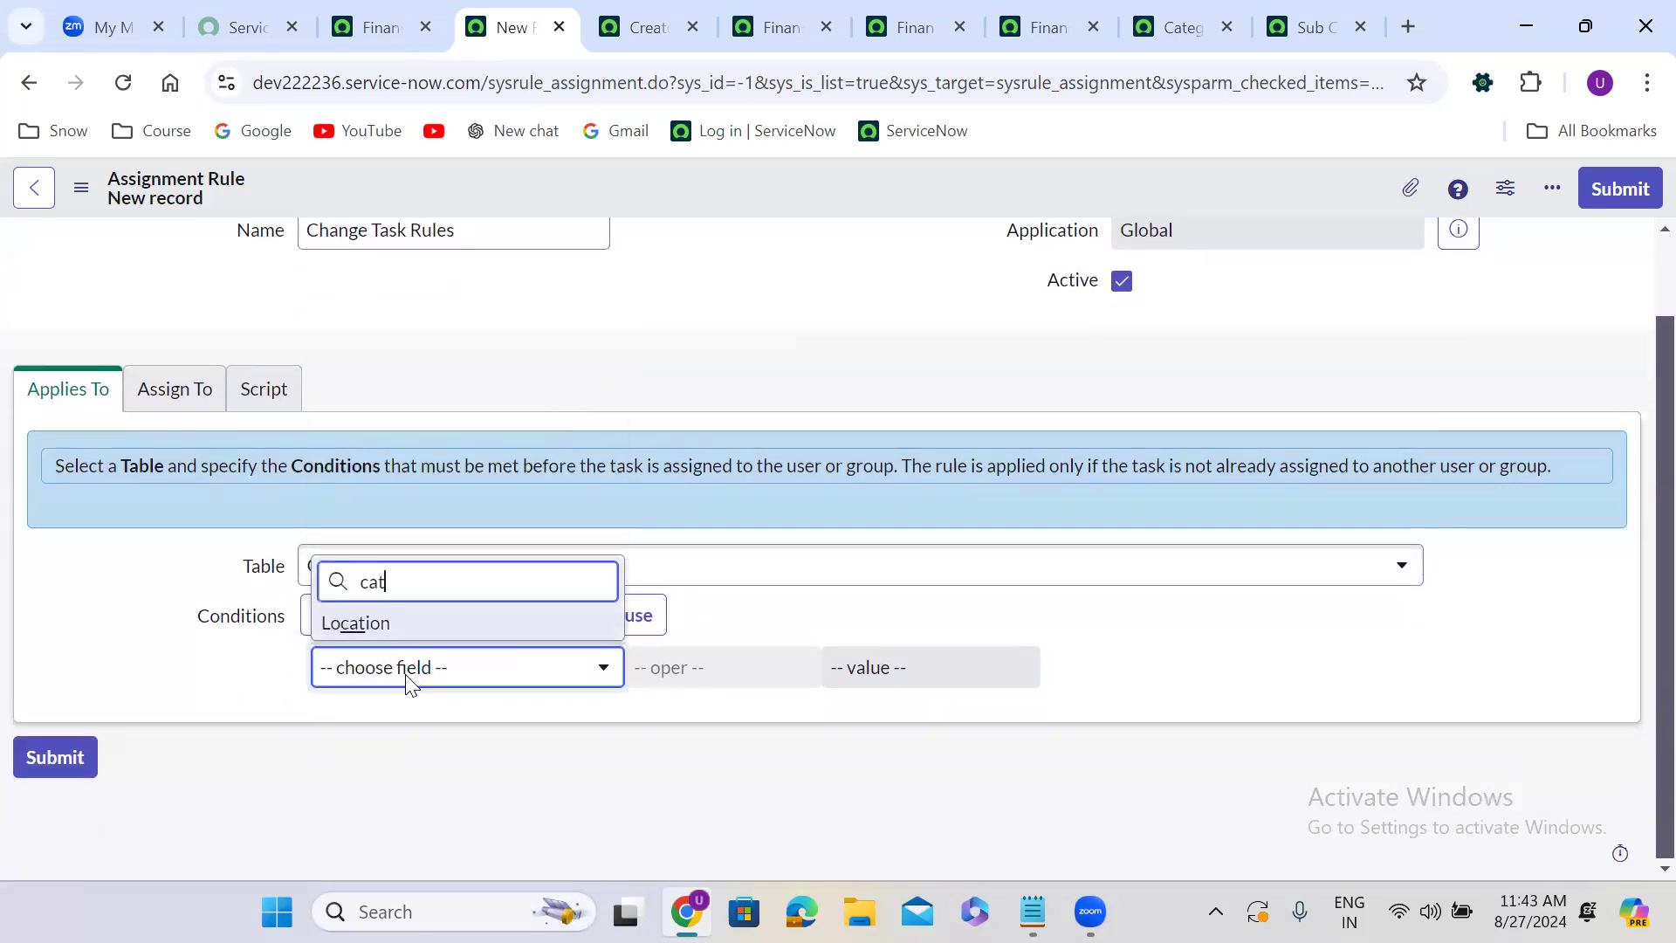
pyautogui.press('BackSpace')
pyautogui.press('BackSpace')
pyautogui.press('BackSpace')
pyautogui.press('BackSpace')
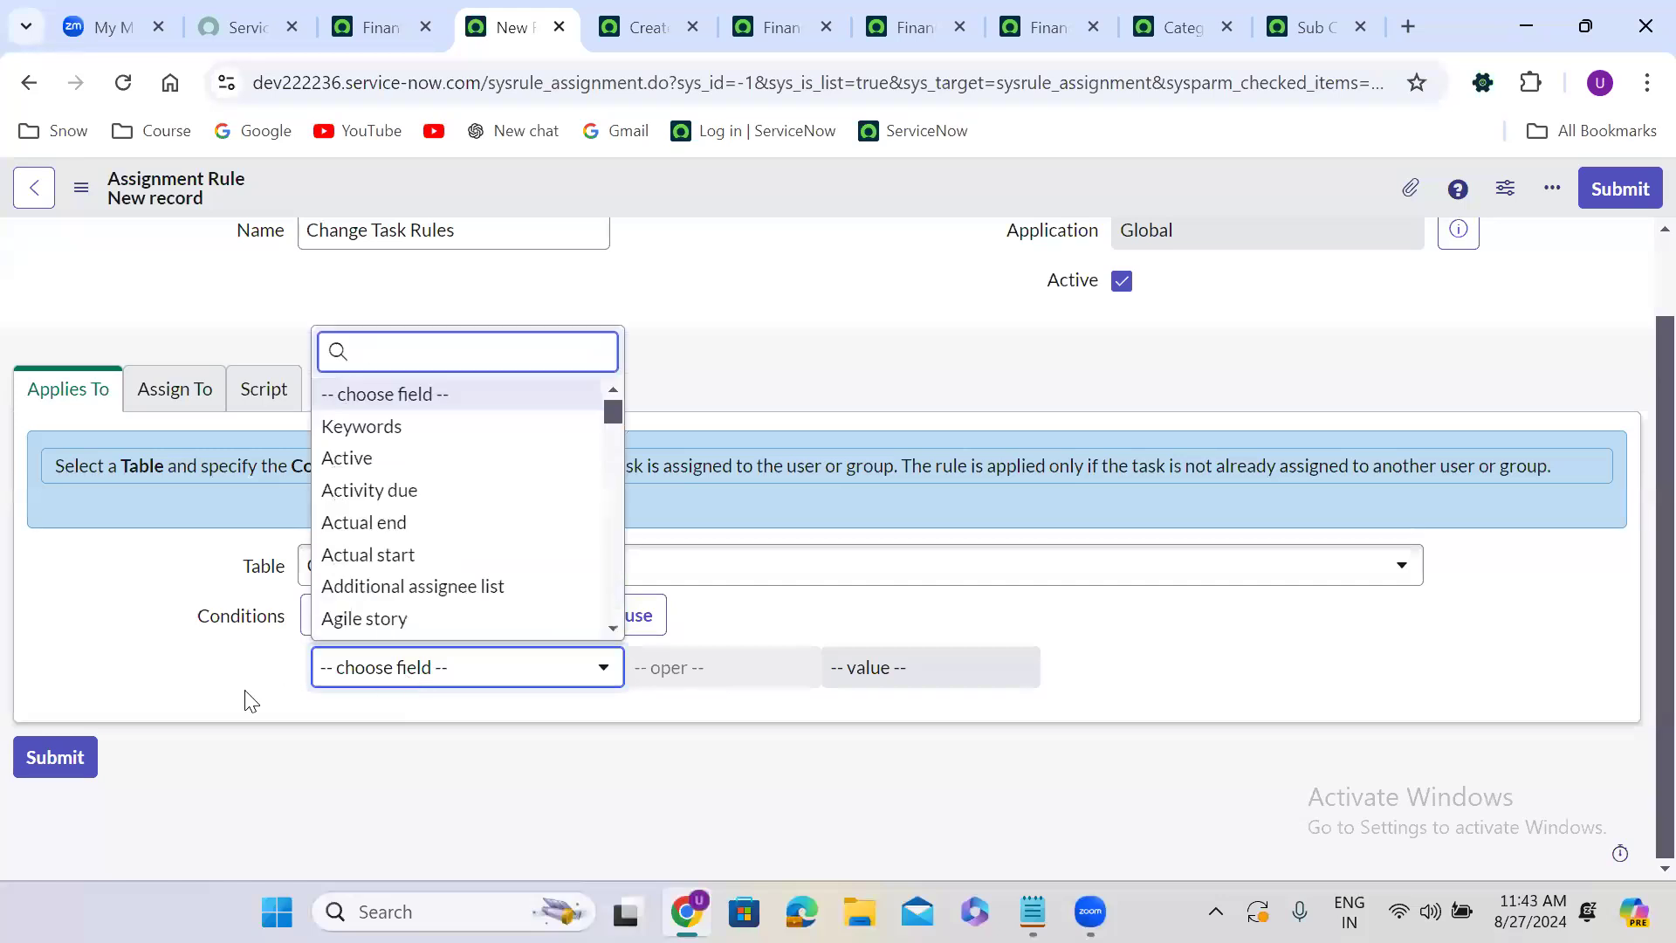
pyautogui.click(251, 701)
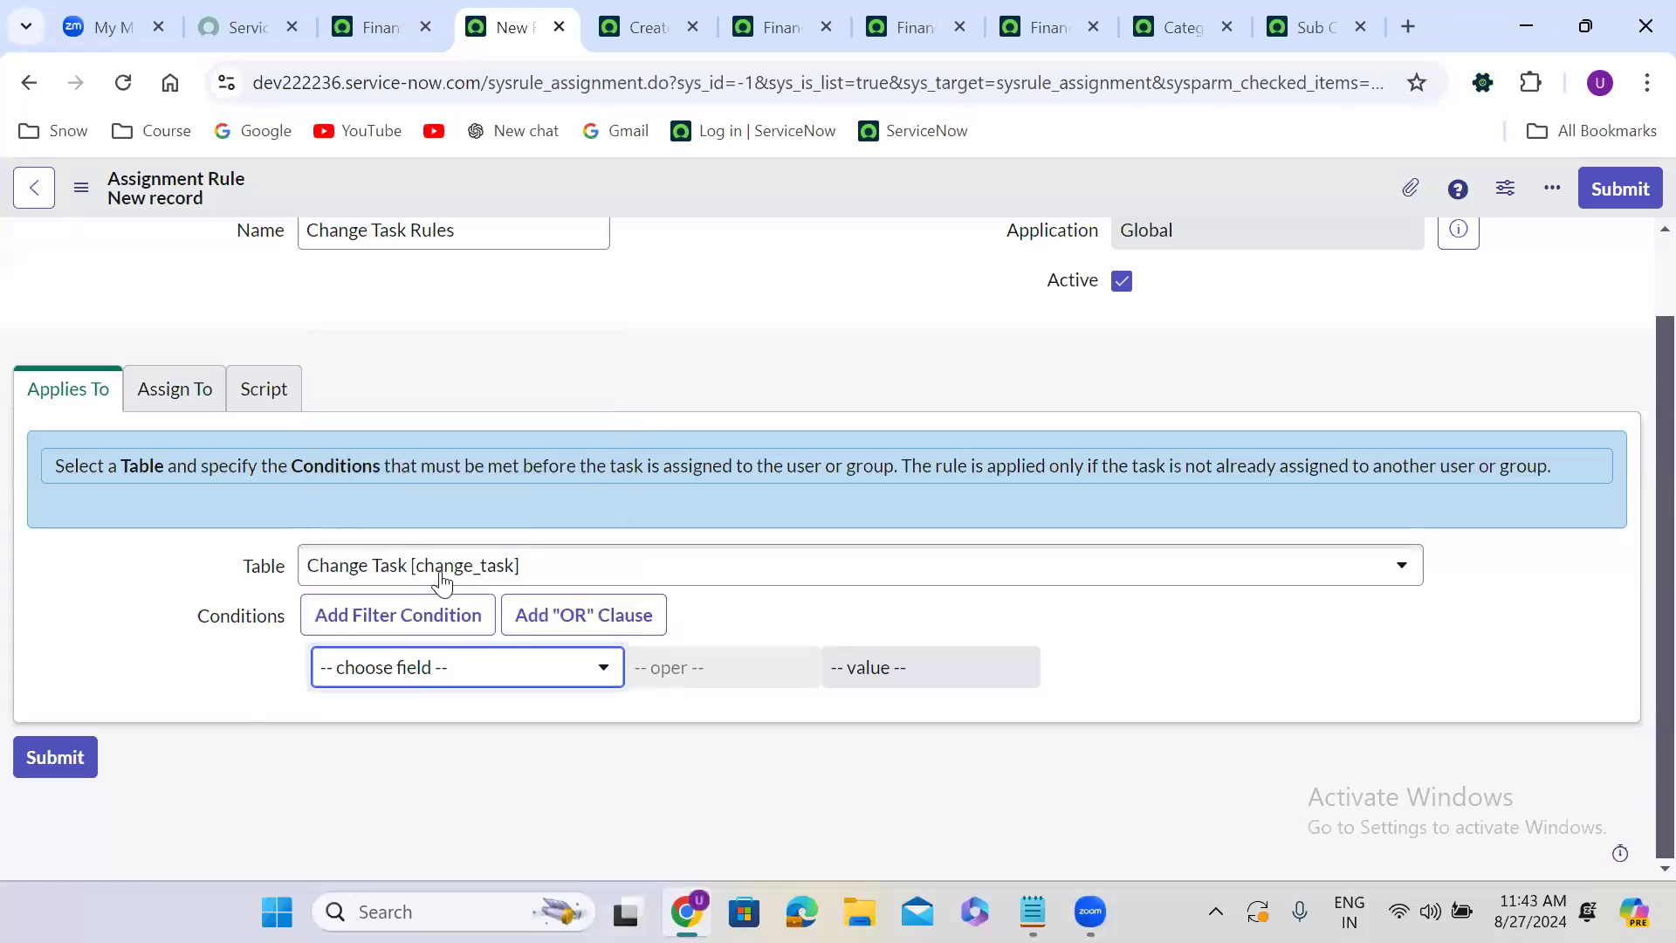
pyautogui.click(428, 685)
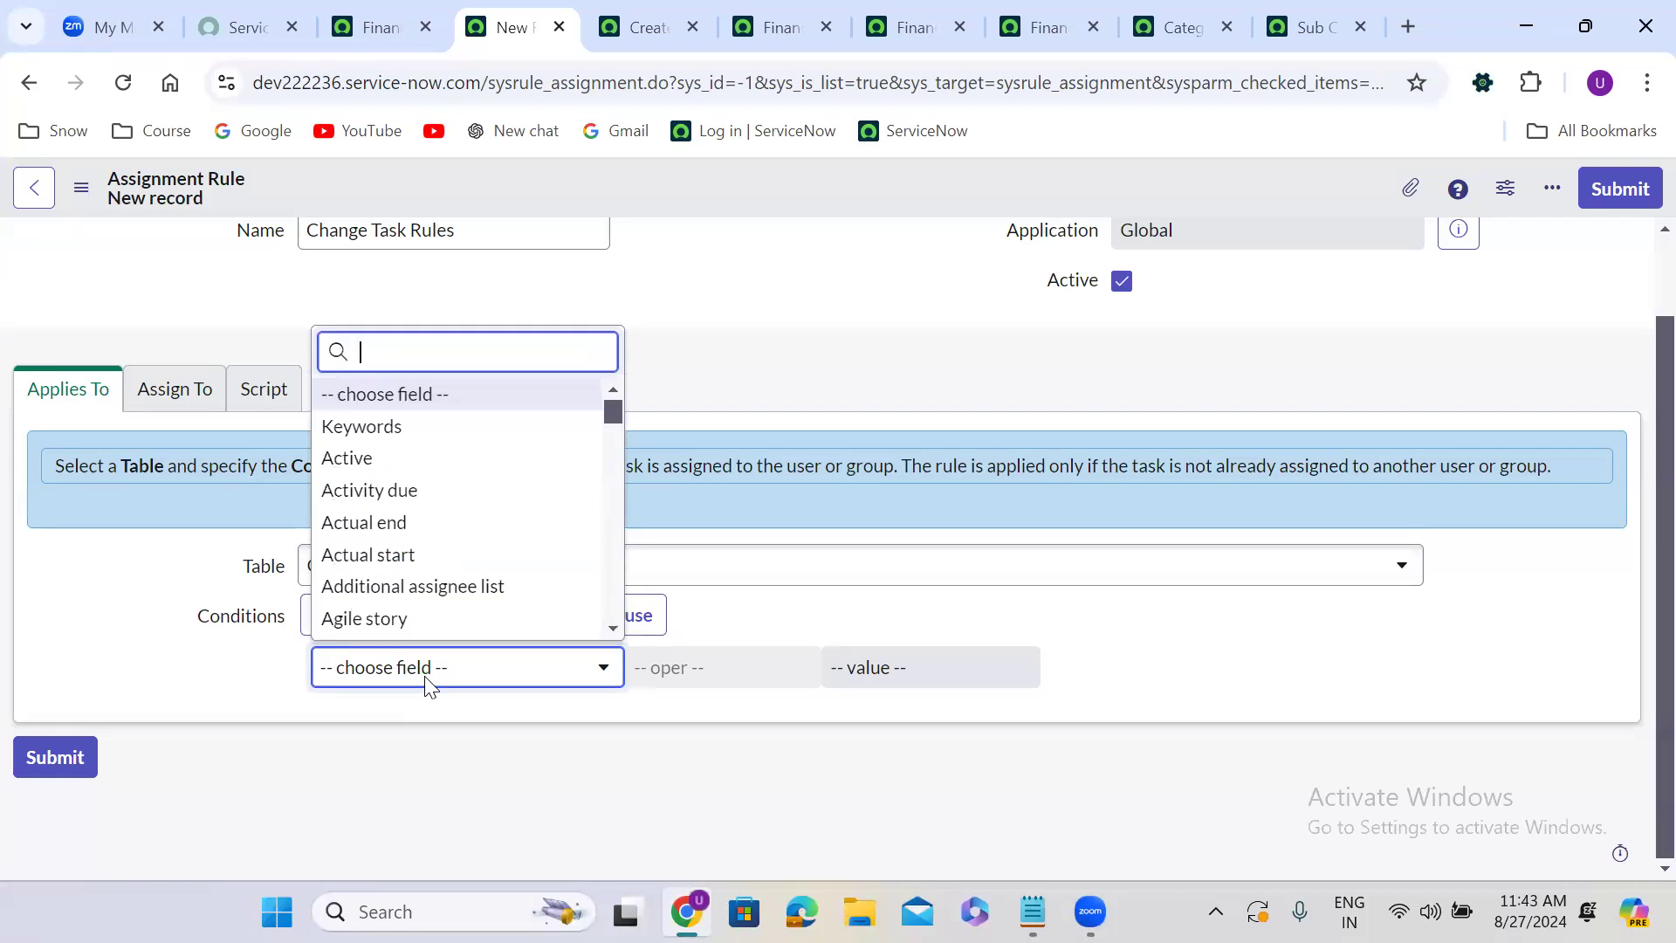
pyautogui.write('cat')
pyautogui.press('BackSpace')
pyautogui.press('BackSpace')
pyautogui.press('BackSpace')
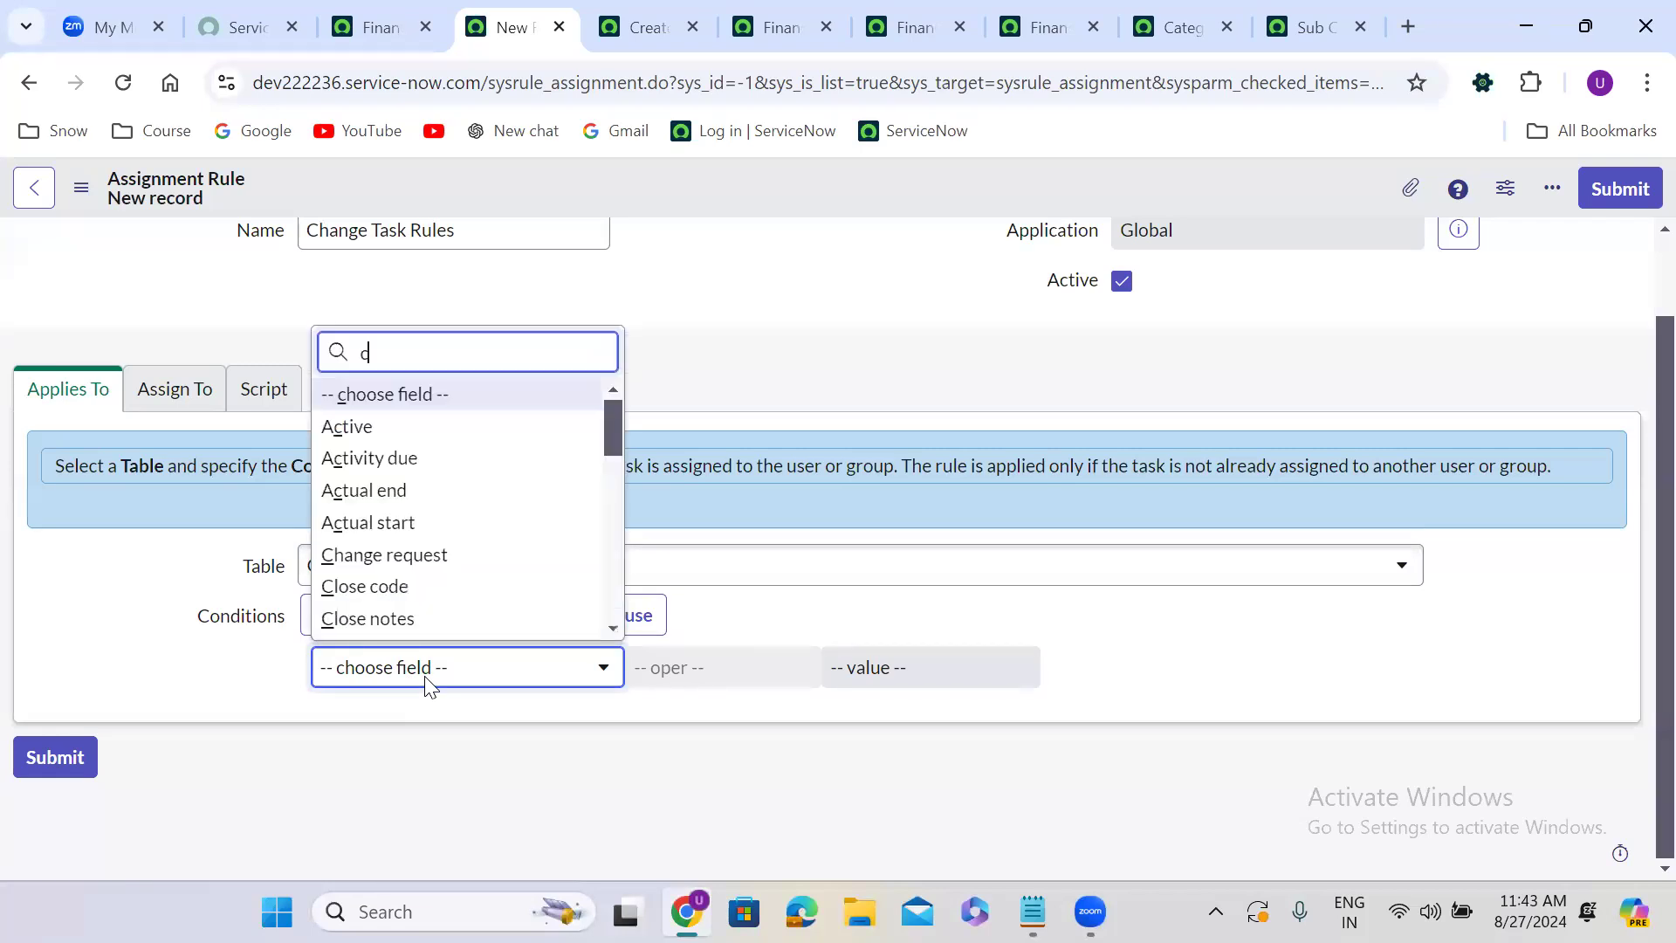
pyautogui.click(177, 699)
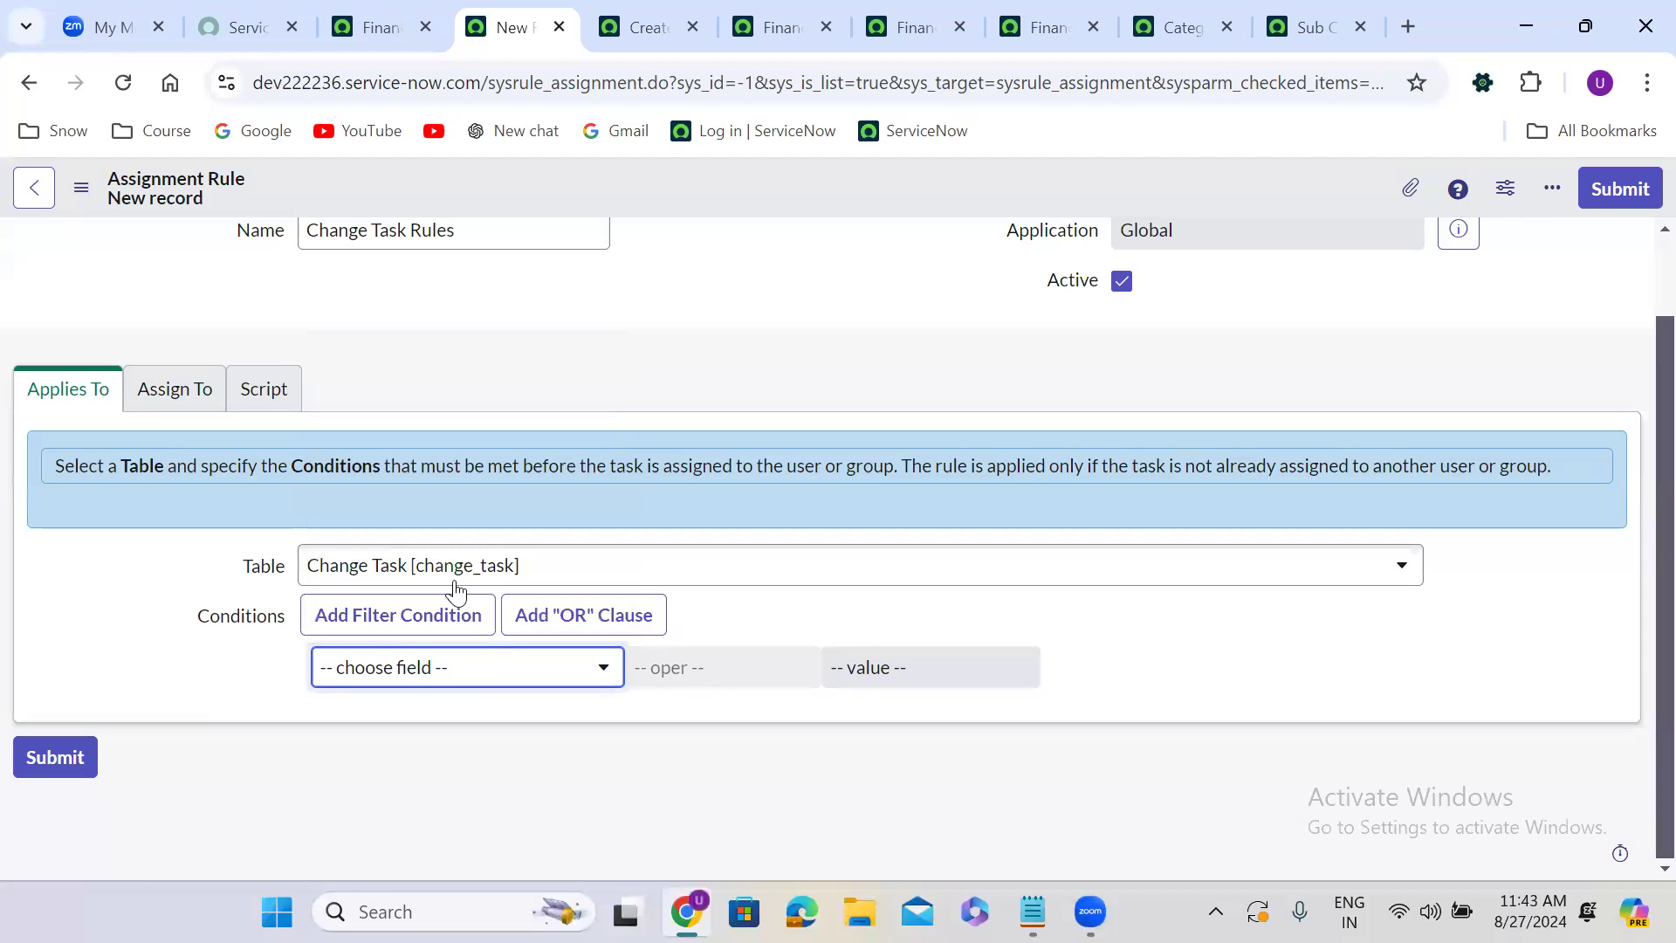
pyautogui.click(387, 686)
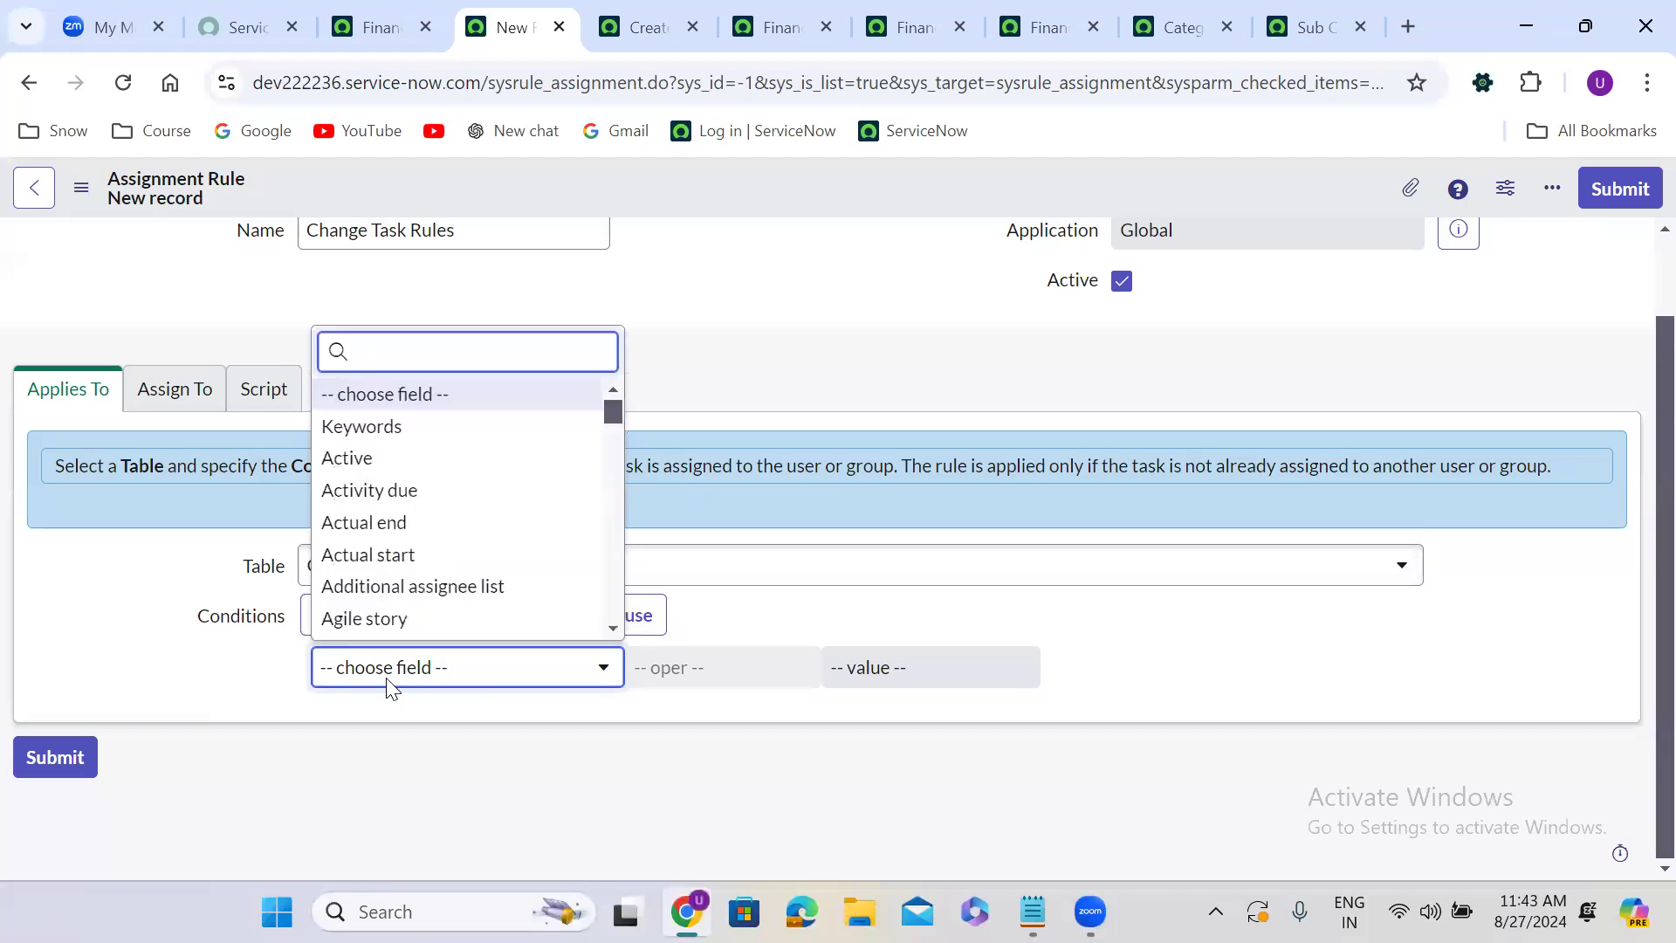
pyautogui.write('con')
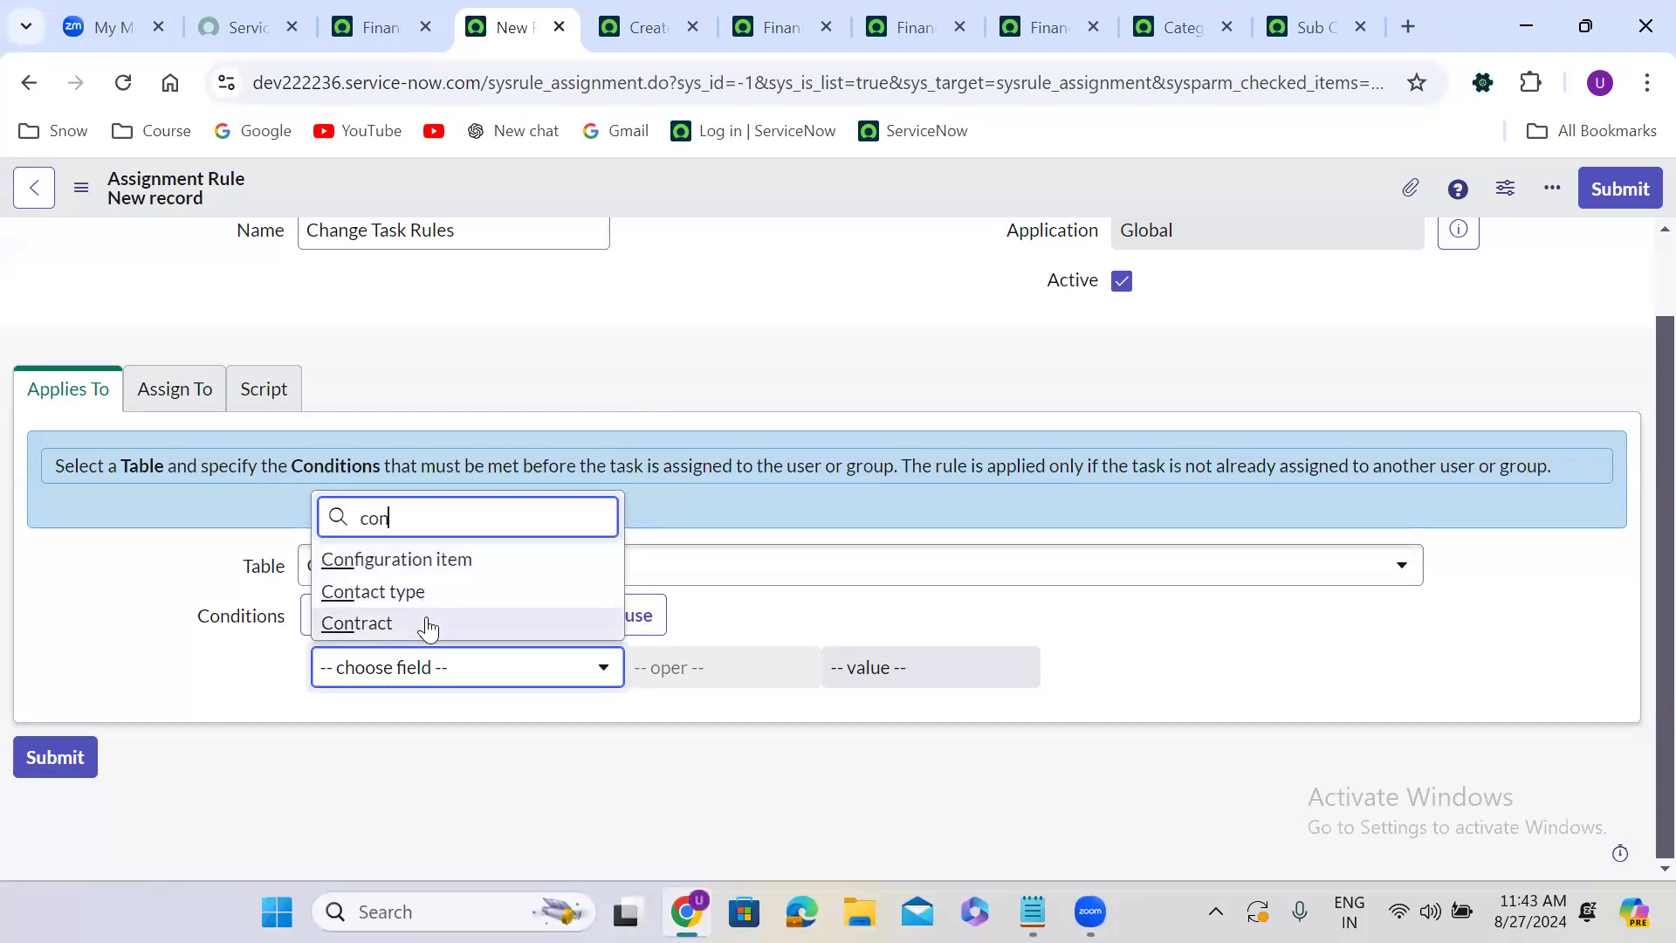
pyautogui.press('BackSpace')
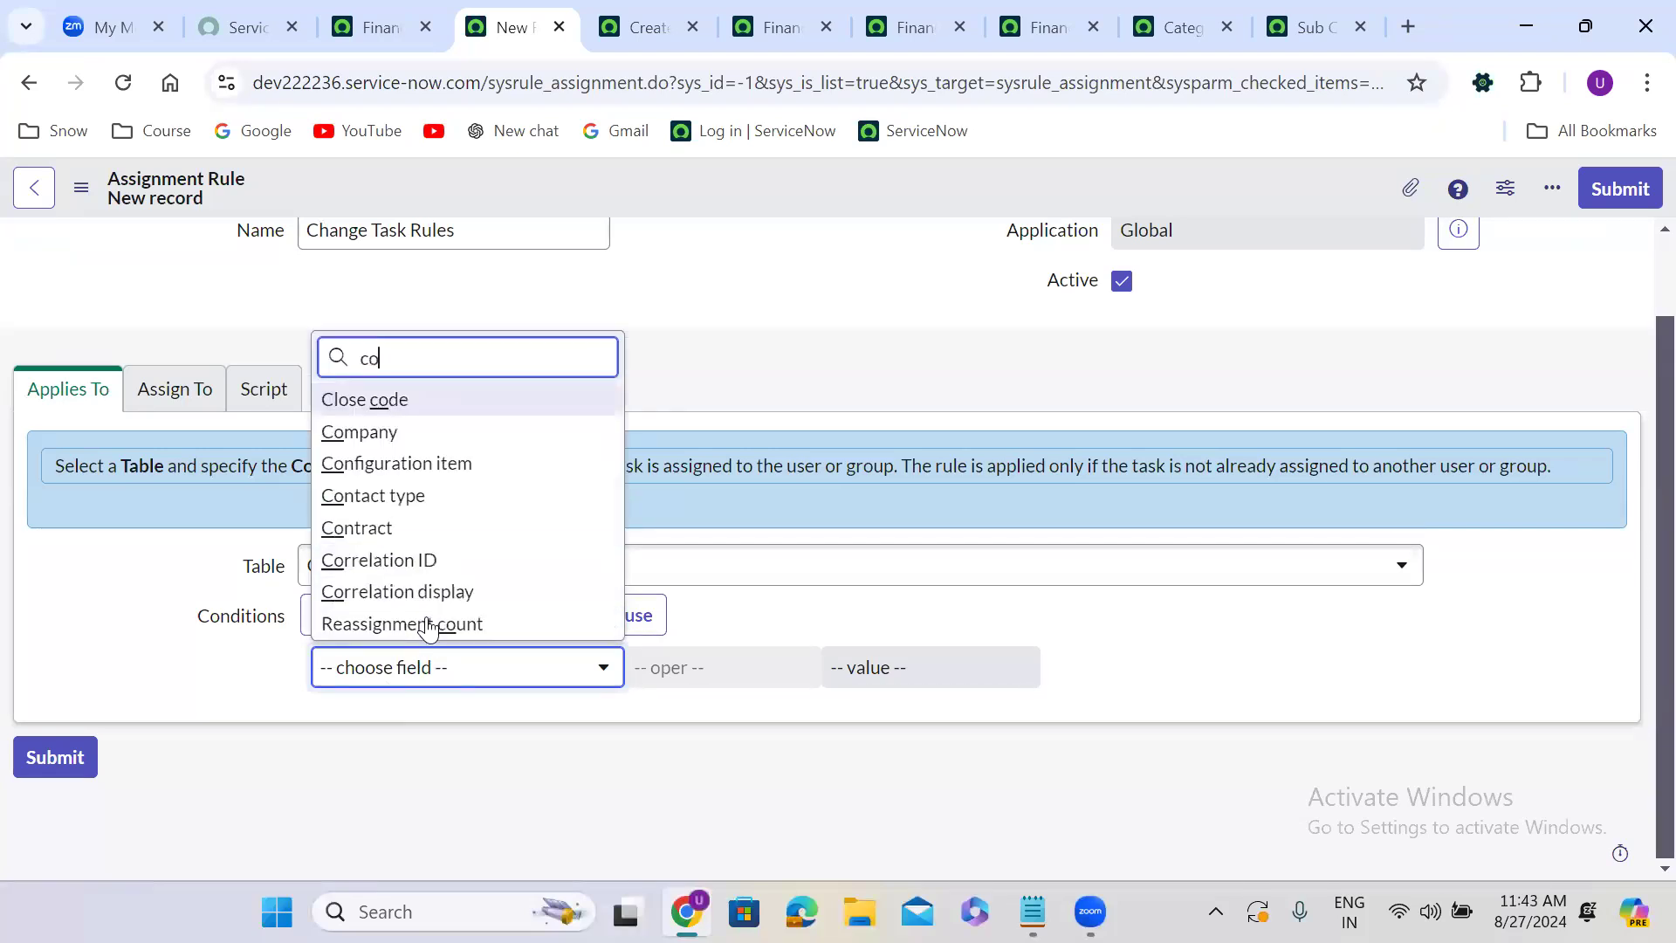
pyautogui.press('BackSpace')
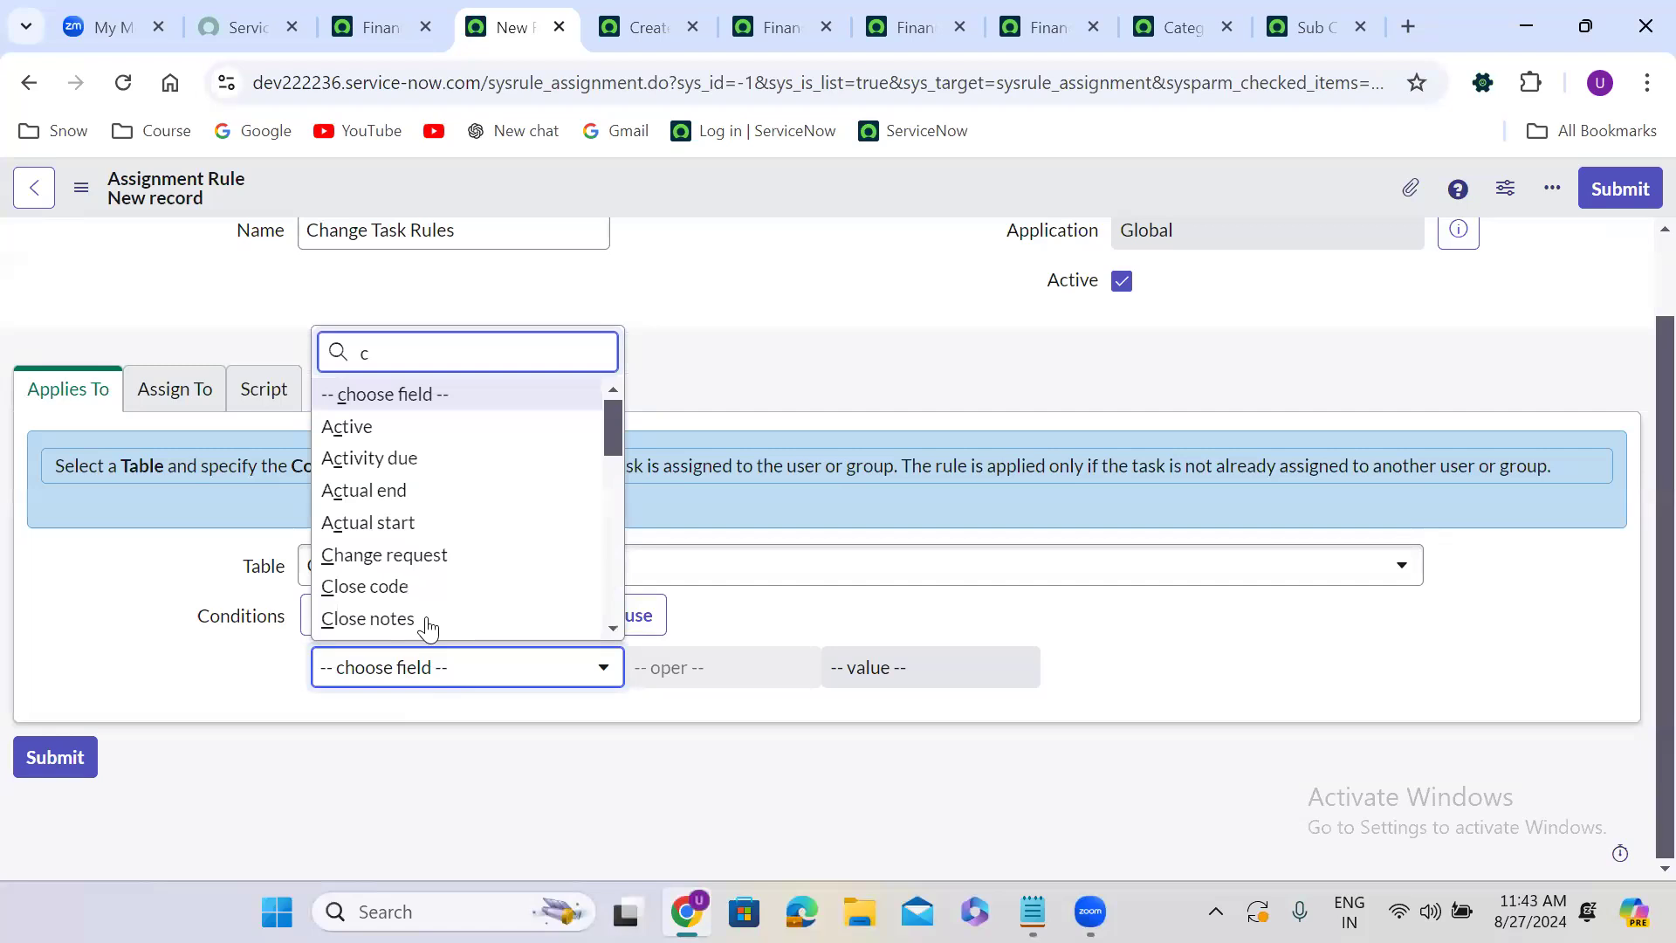
pyautogui.moveTo(613, 447); pyautogui.dragTo(617, 594)
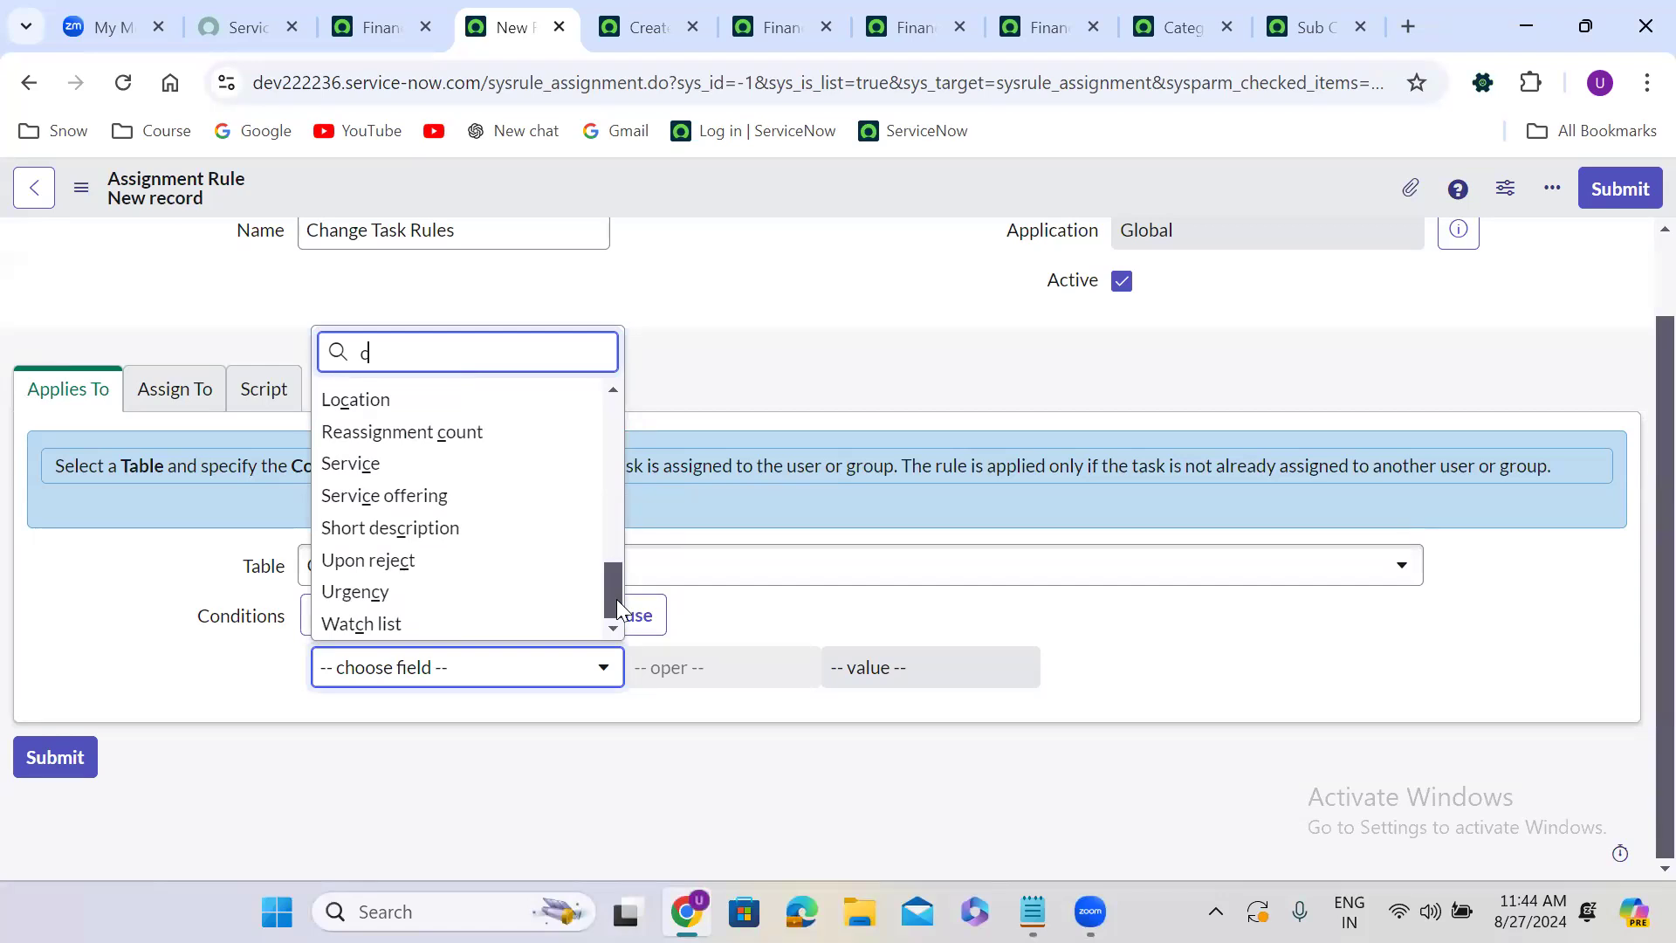
pyautogui.moveTo(617, 599); pyautogui.dragTo(615, 404)
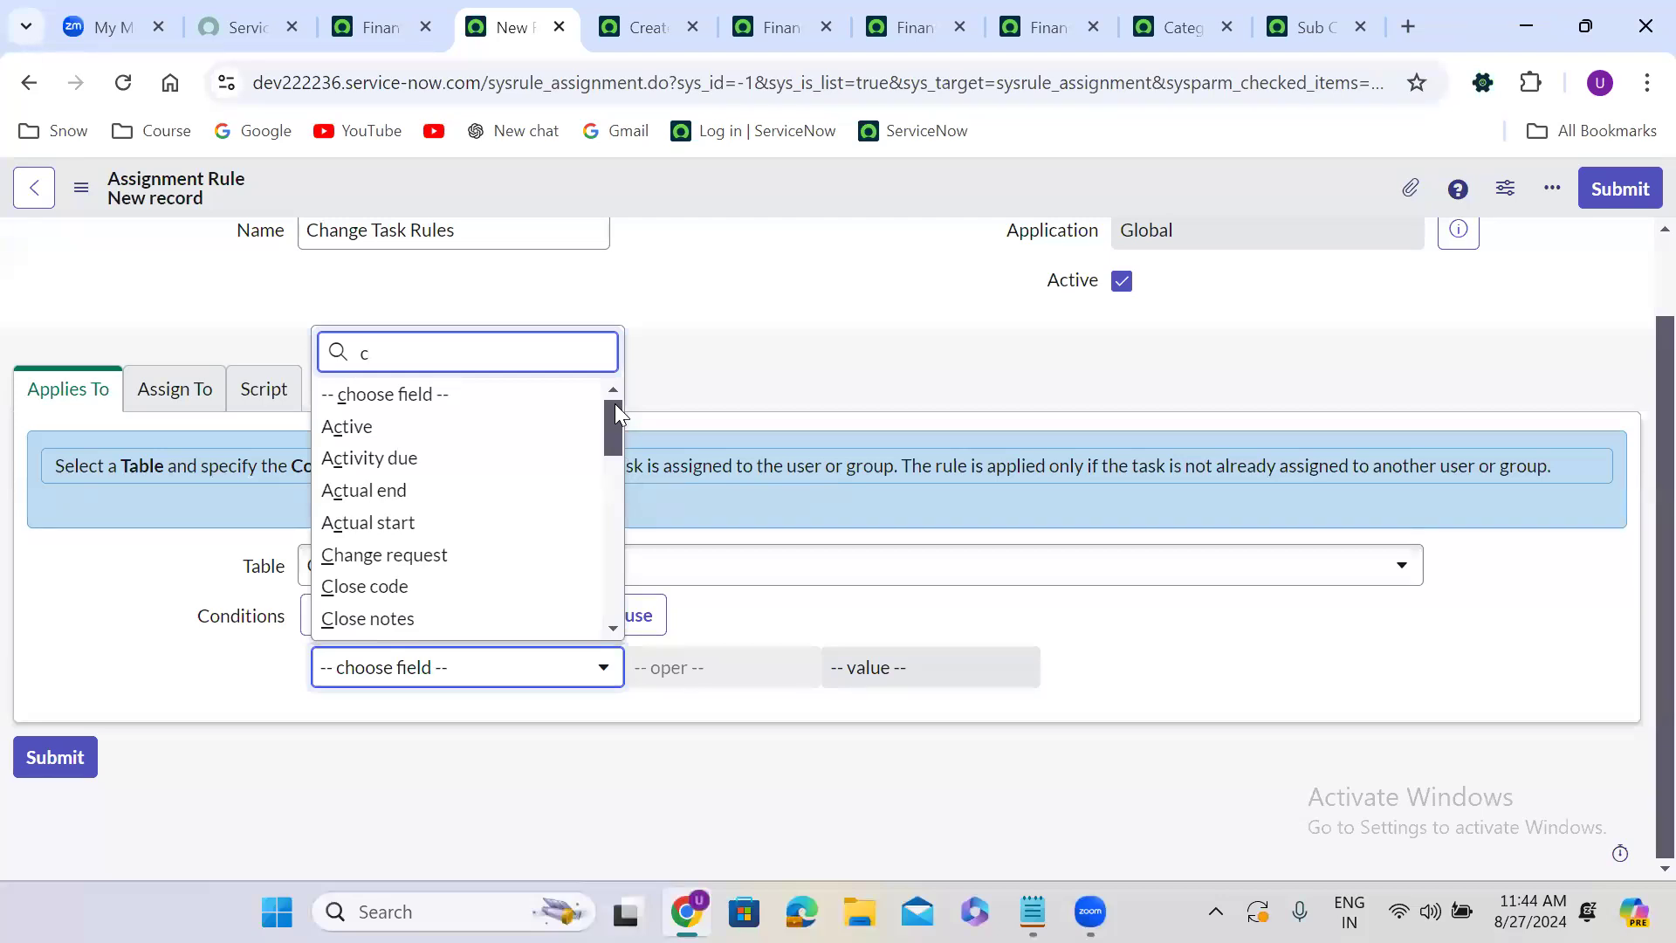
pyautogui.click(474, 678)
pyautogui.click(474, 678)
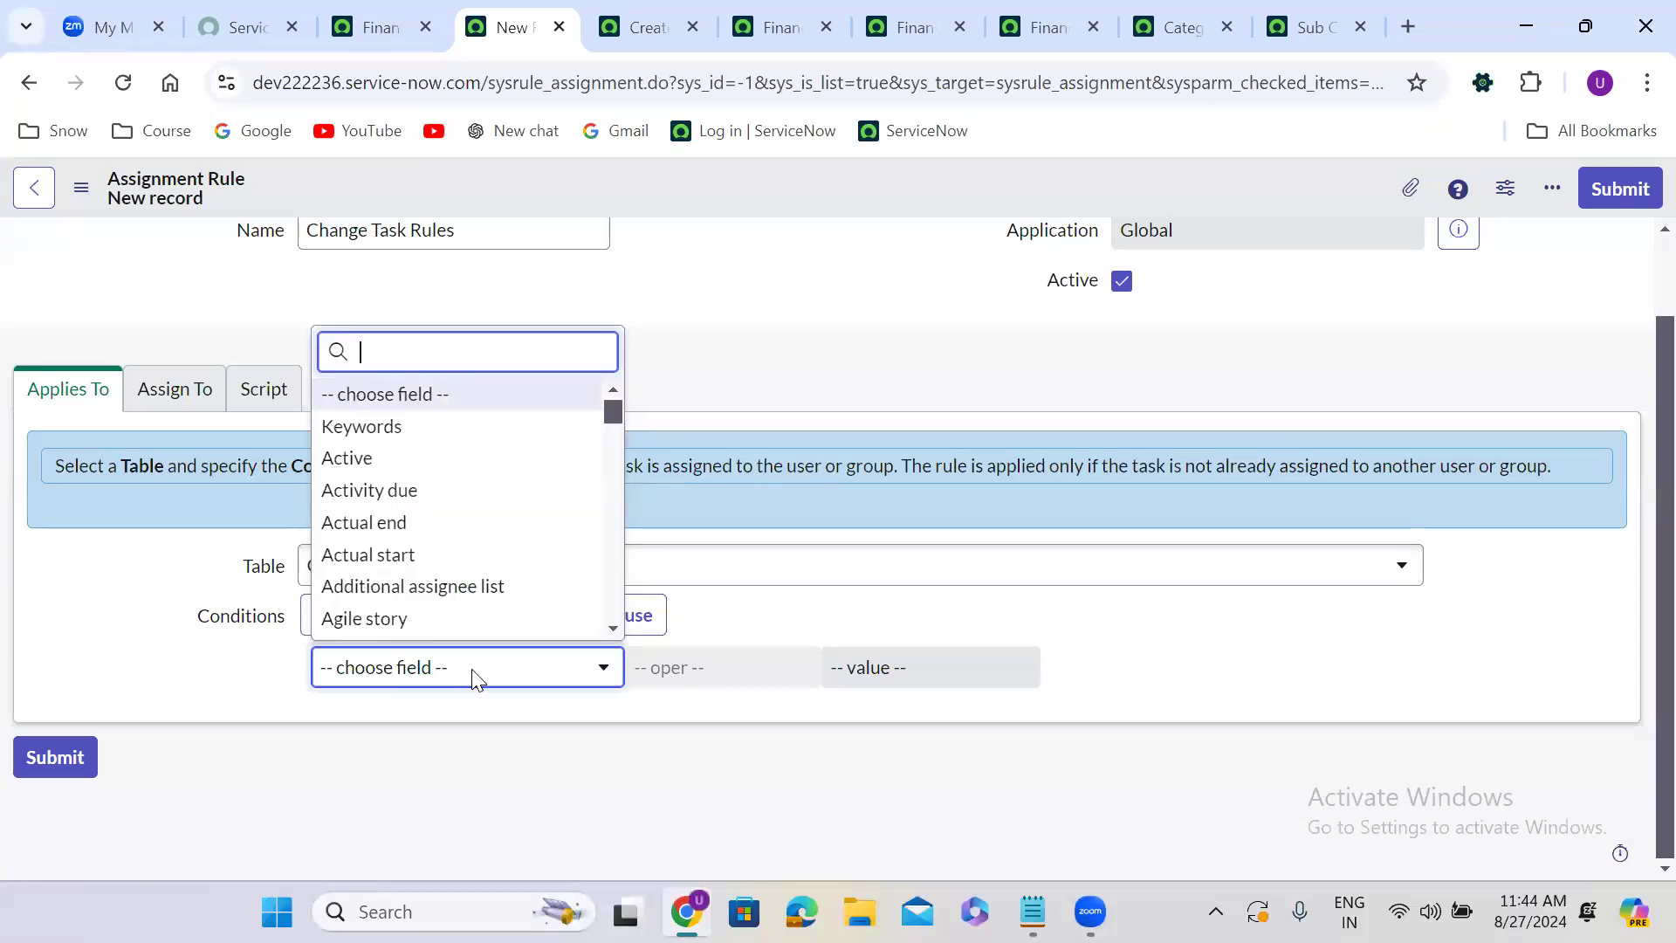
# Add a condition where Configuration item is Sales Force Automation.
pyautogui.write('con')
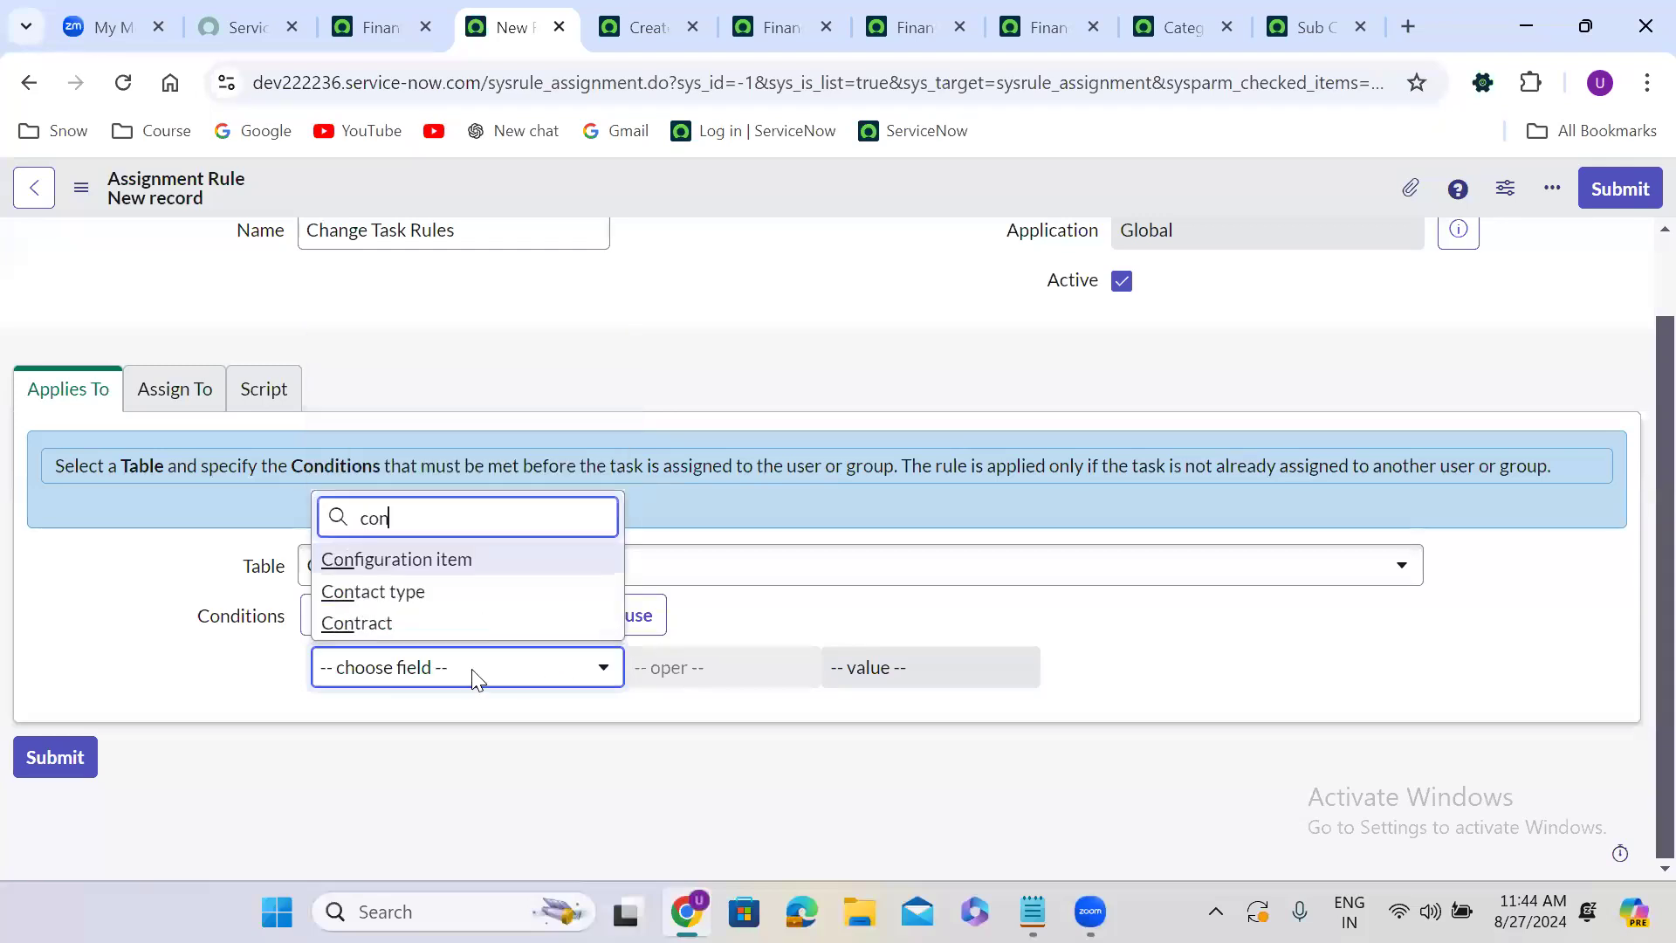
pyautogui.press('Return')
pyautogui.click(472, 678)
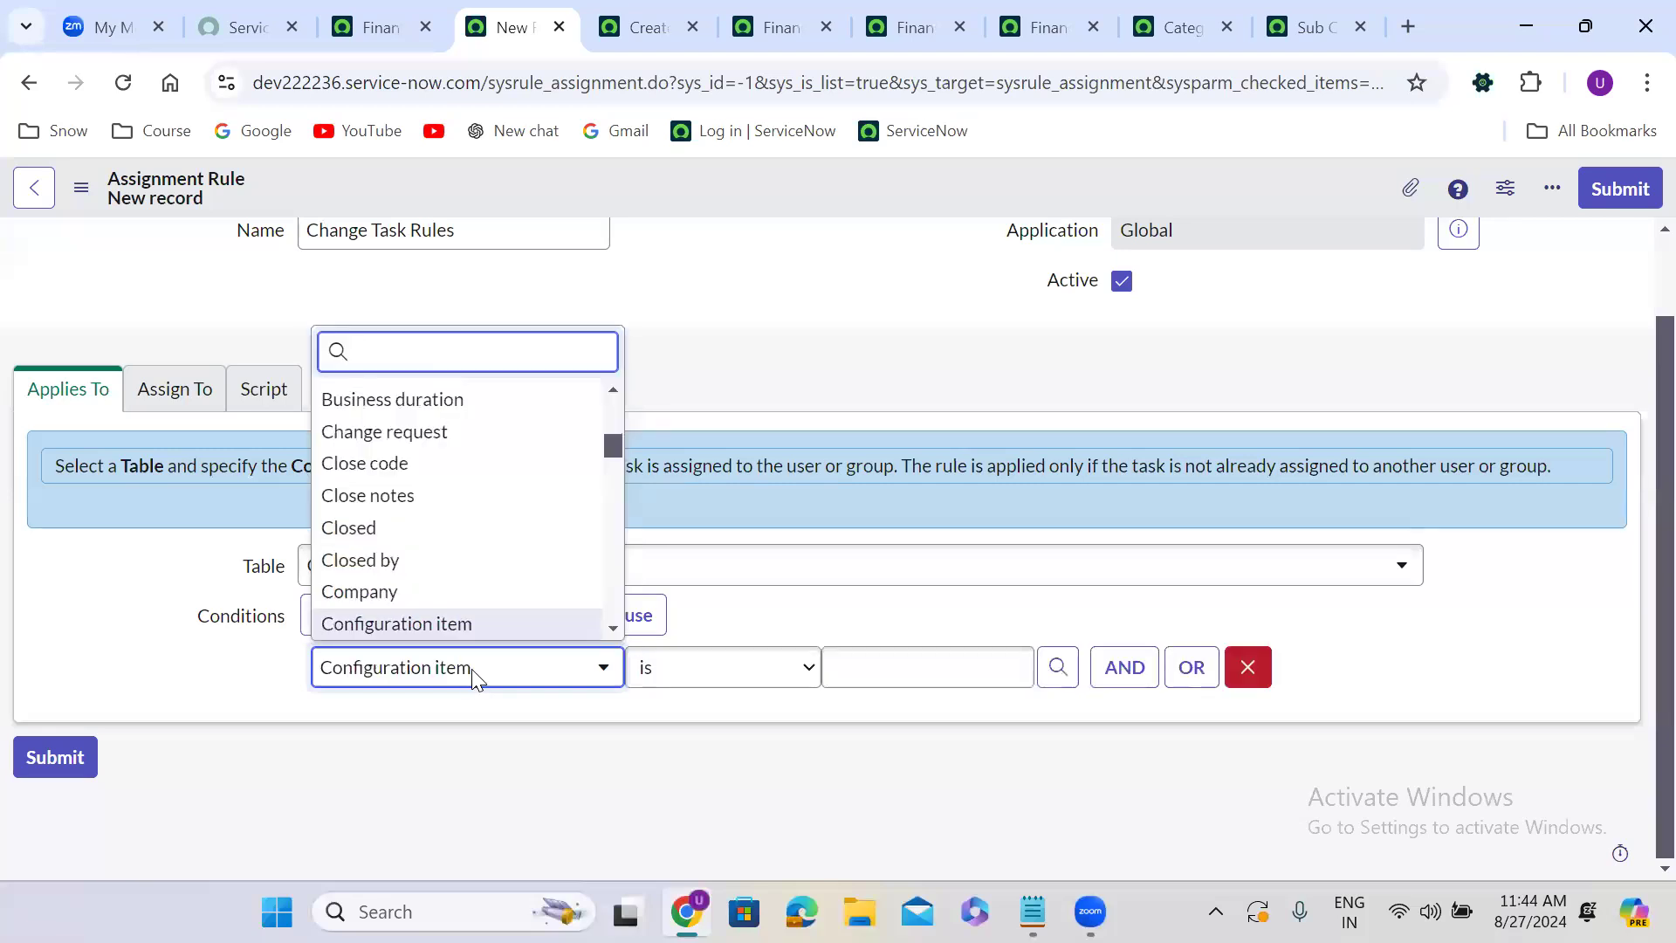
pyautogui.click(836, 585)
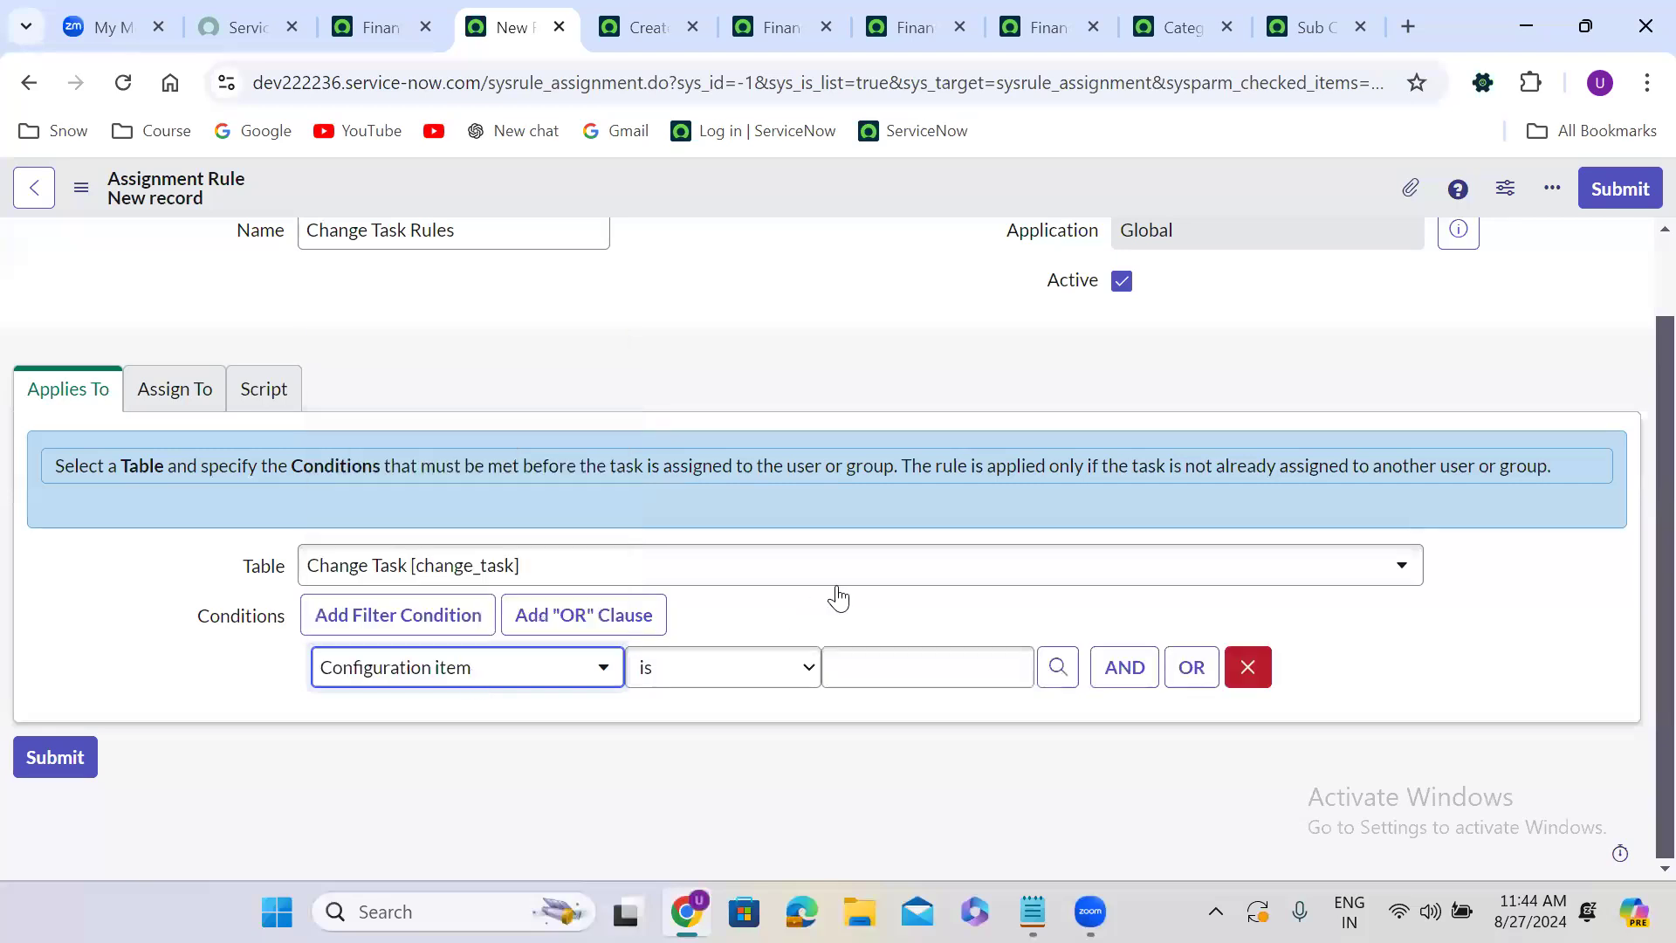
pyautogui.click(875, 666)
pyautogui.write('sa')
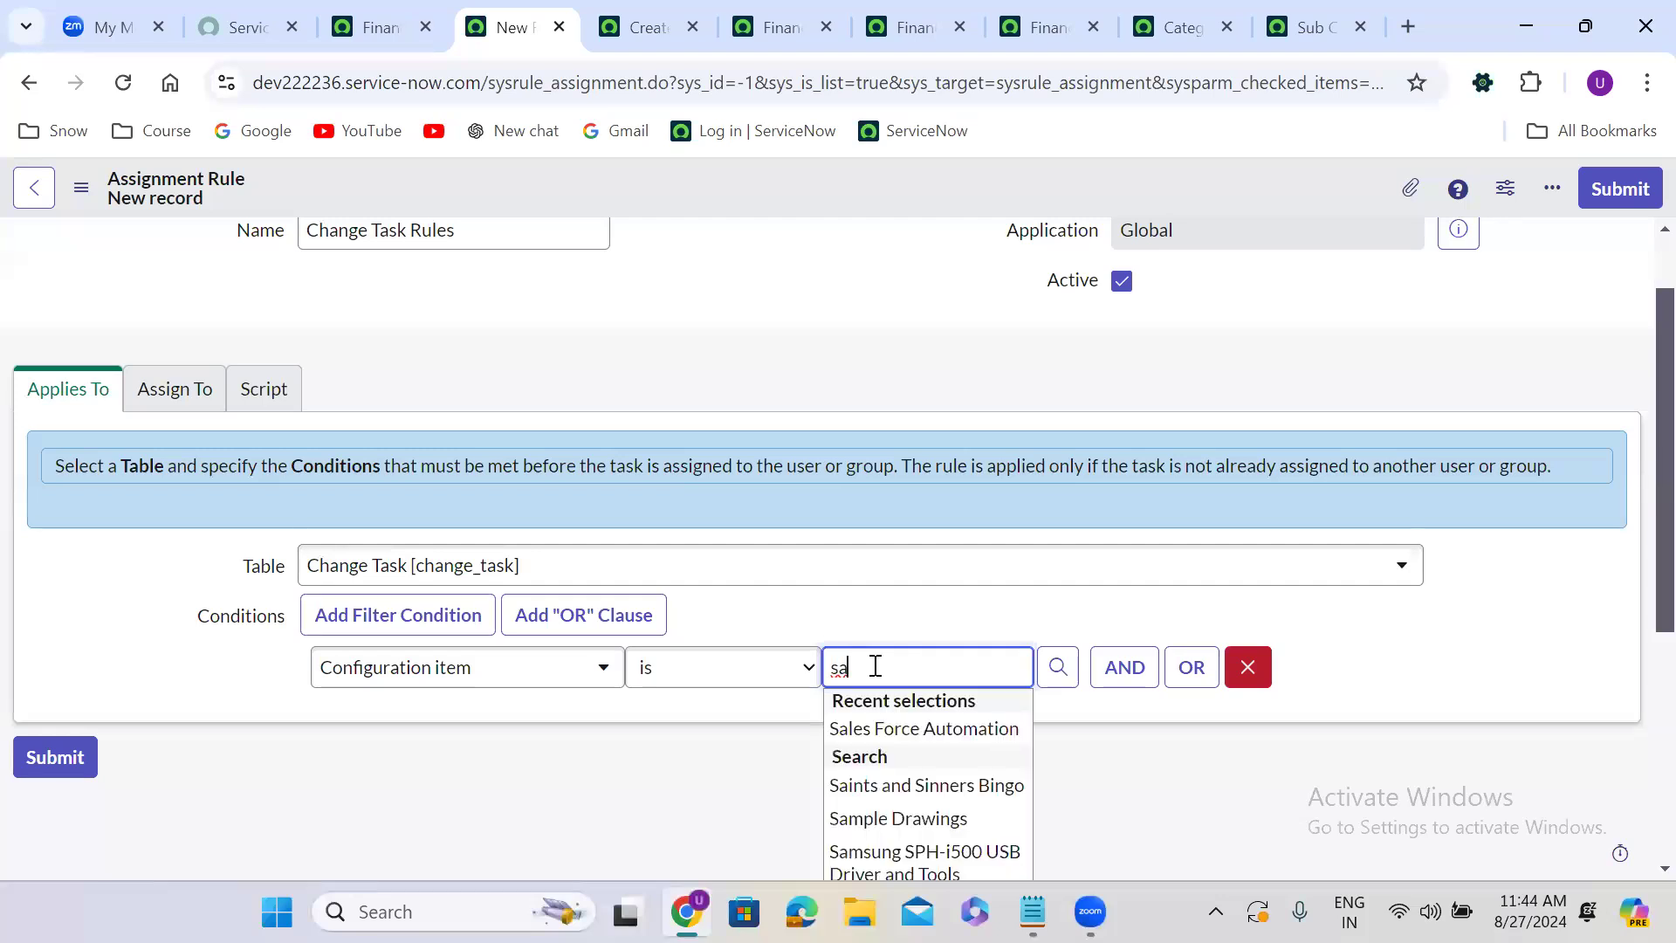
pyautogui.click(924, 728)
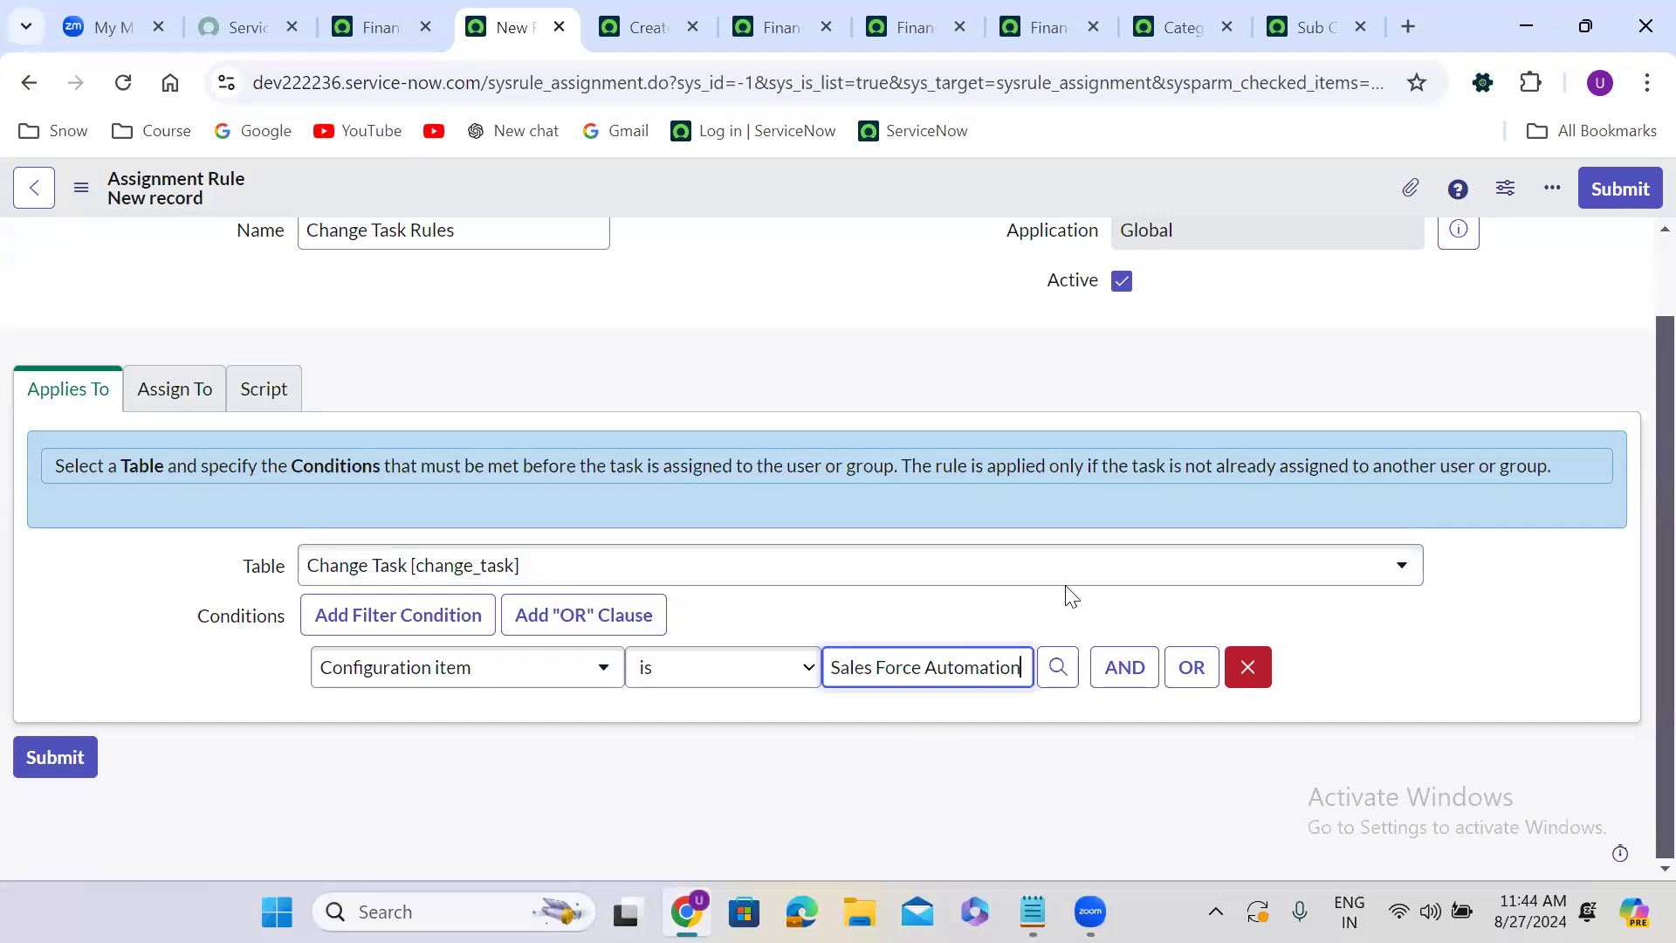
# Assign the rule to the Salesforce Developers group and save the record.
pyautogui.click(190, 397)
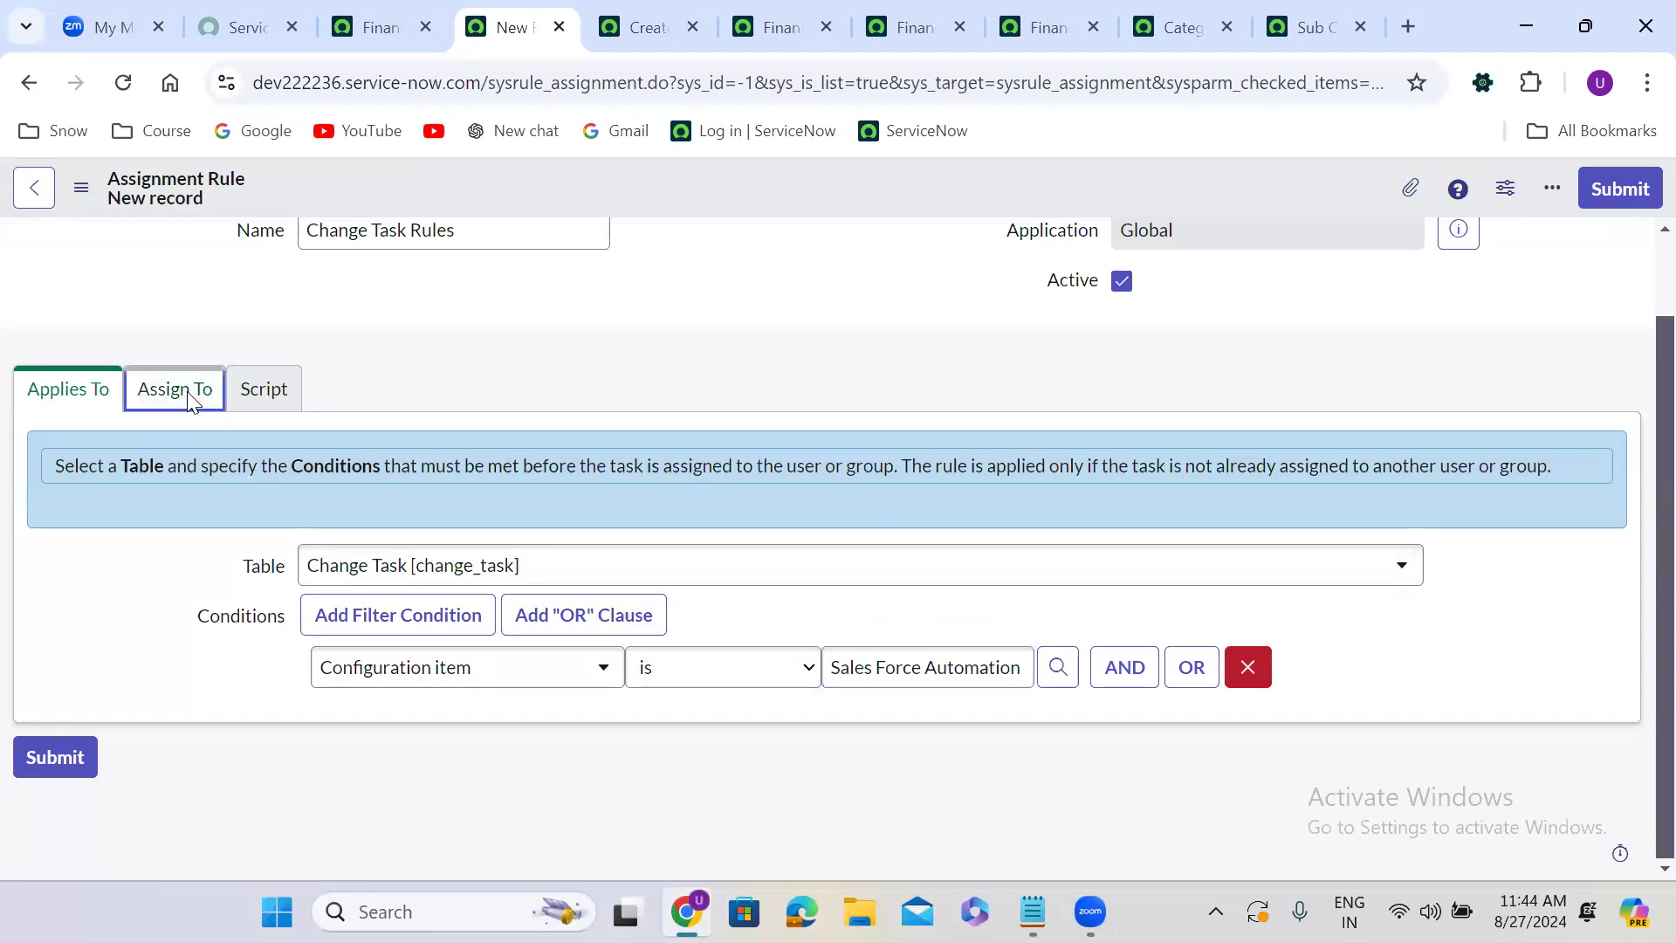
pyautogui.click(422, 599)
pyautogui.write('sal')
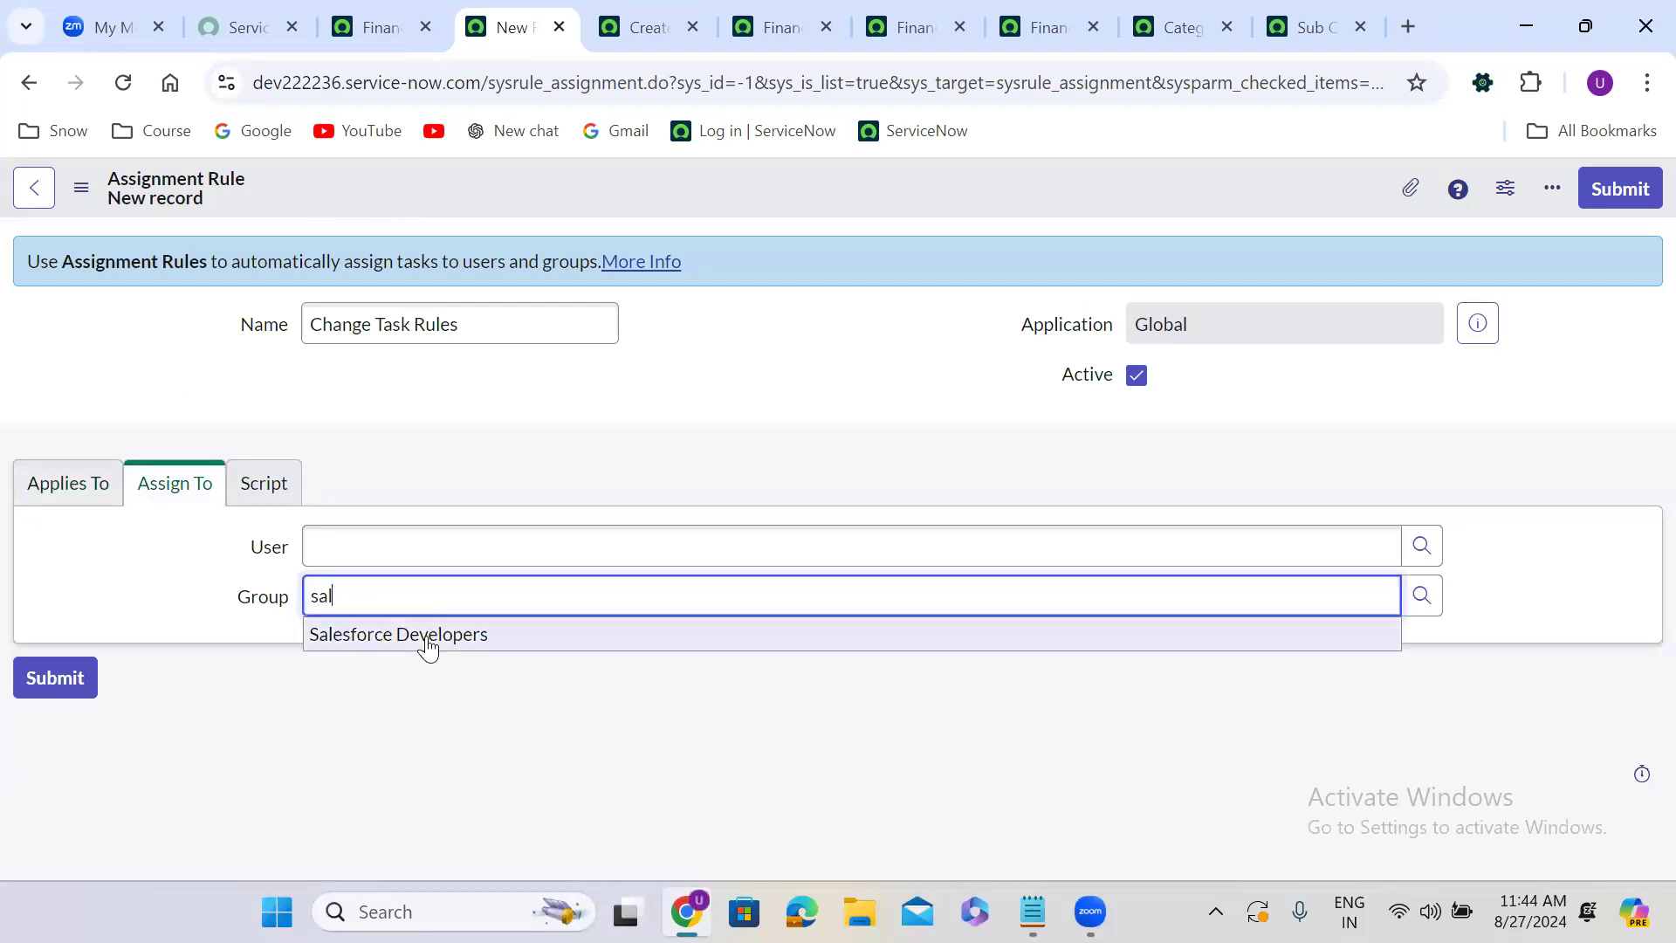
pyautogui.click(426, 635)
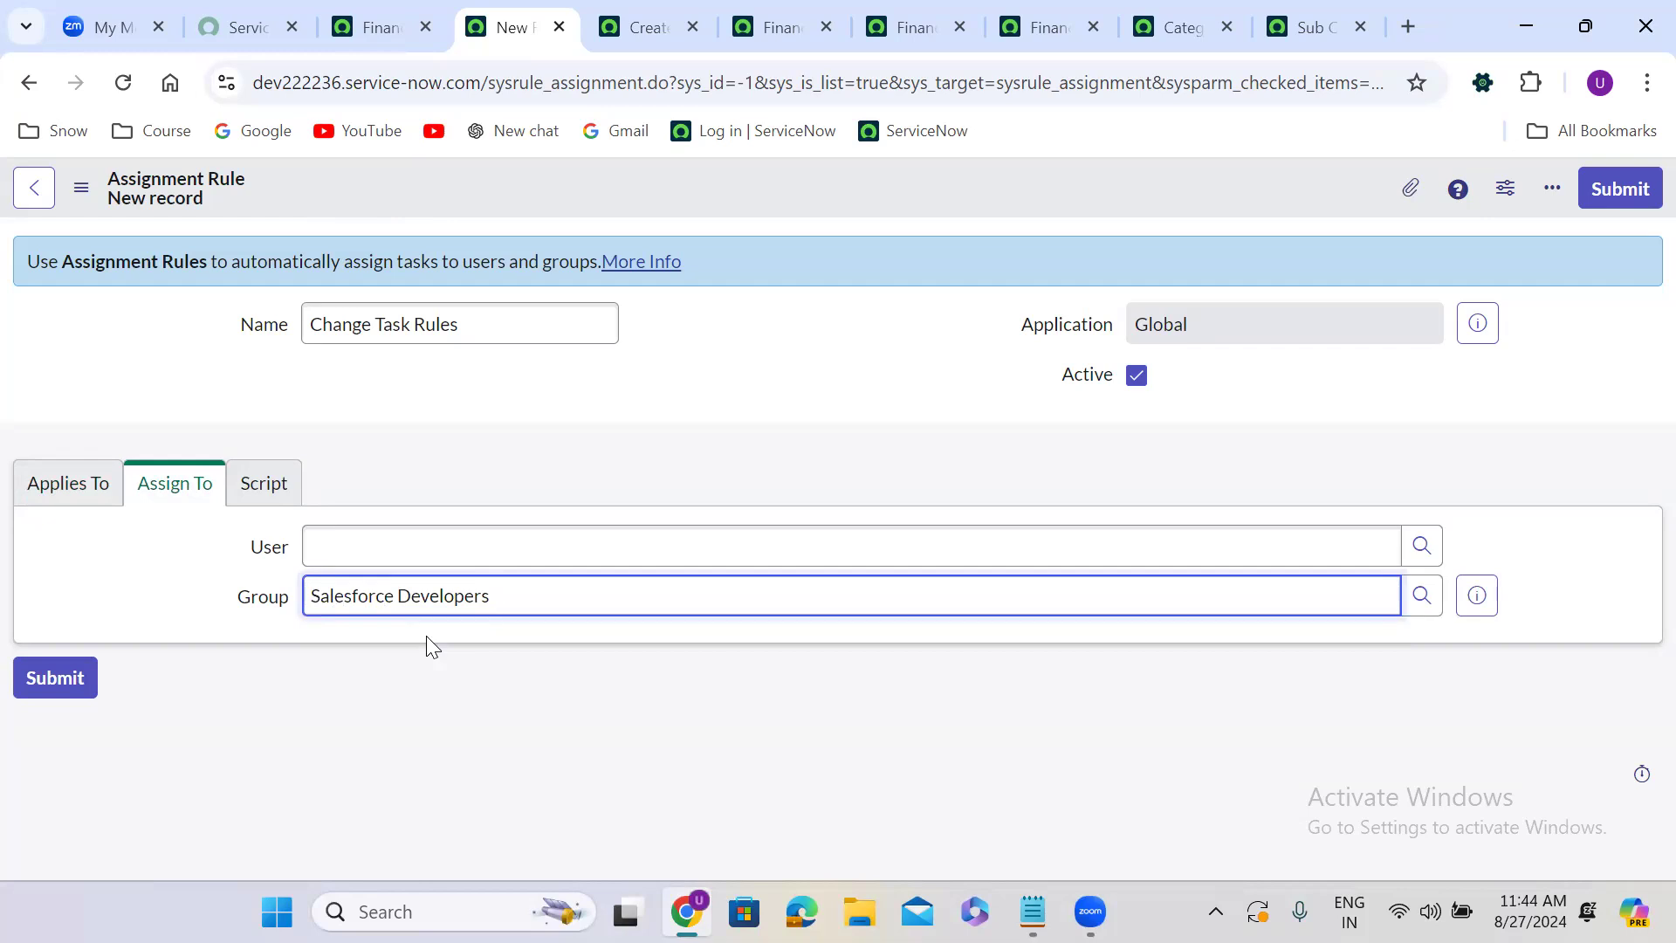
pyautogui.rightClick(752, 182)
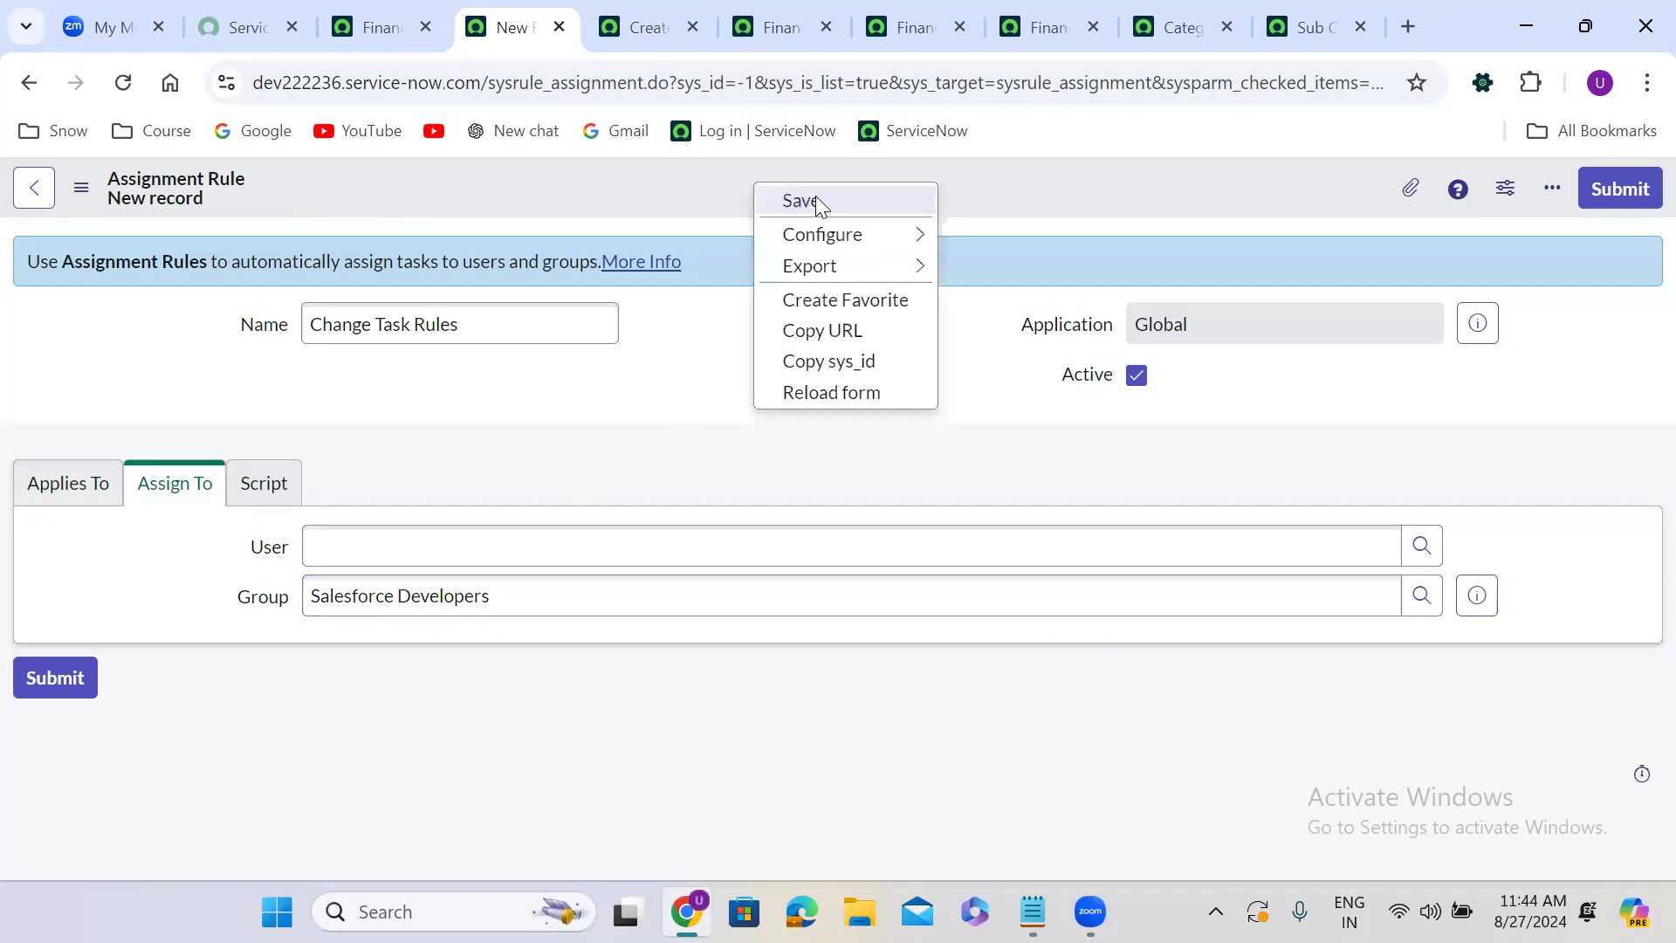
pyautogui.click(826, 200)
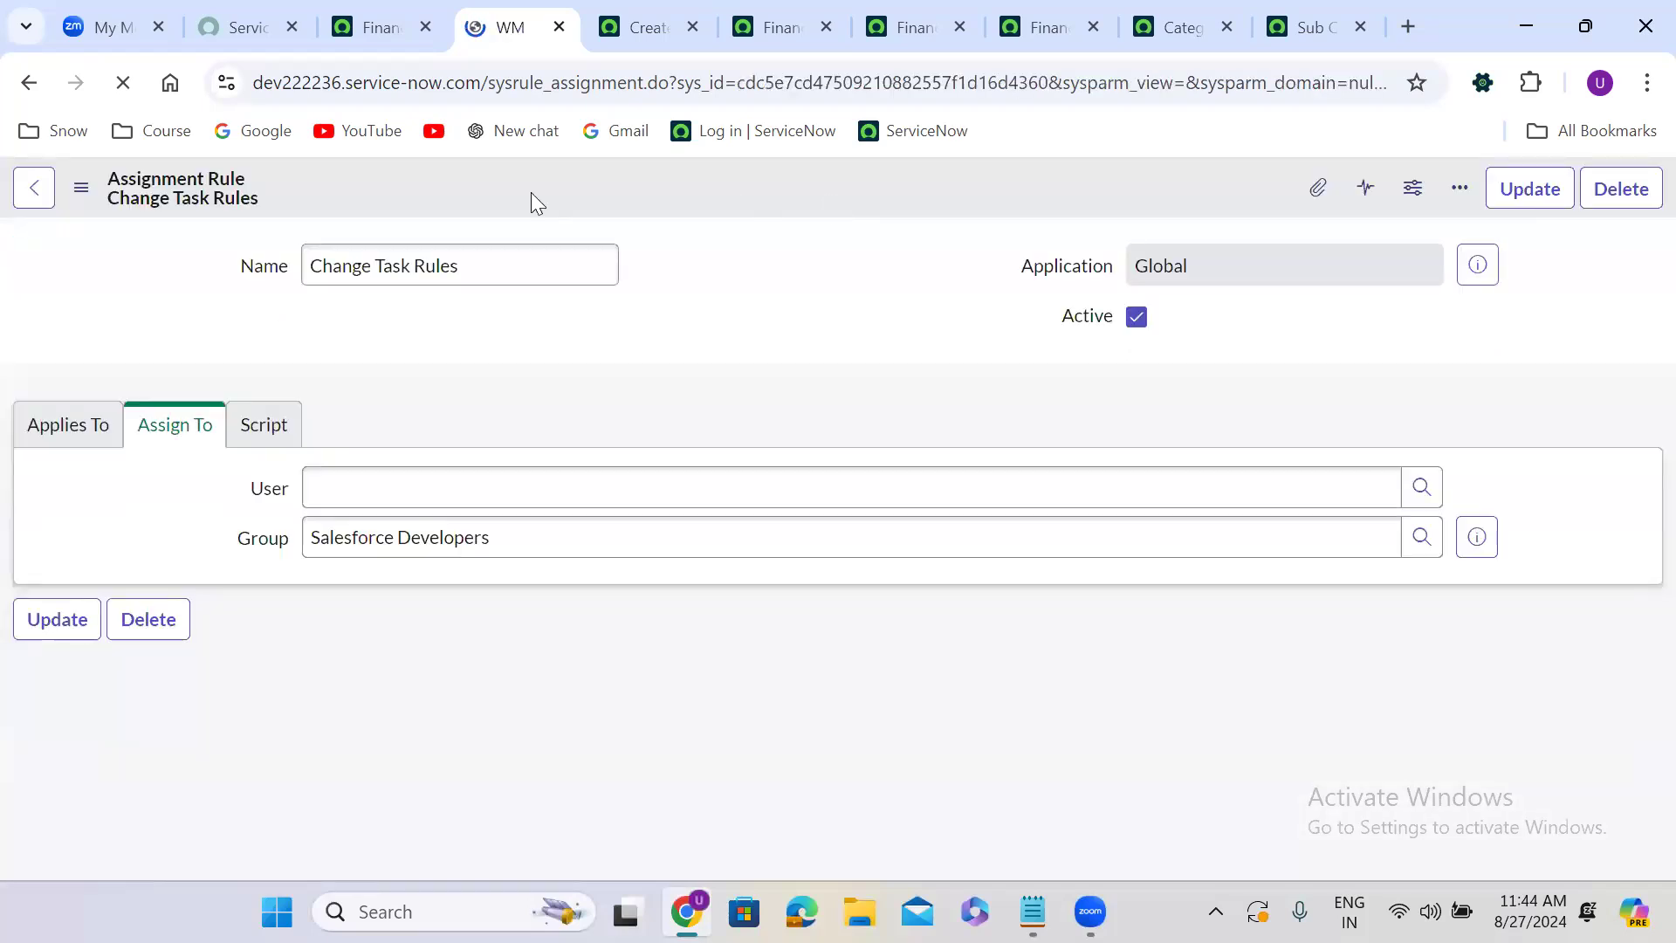
pyautogui.click(49, 494)
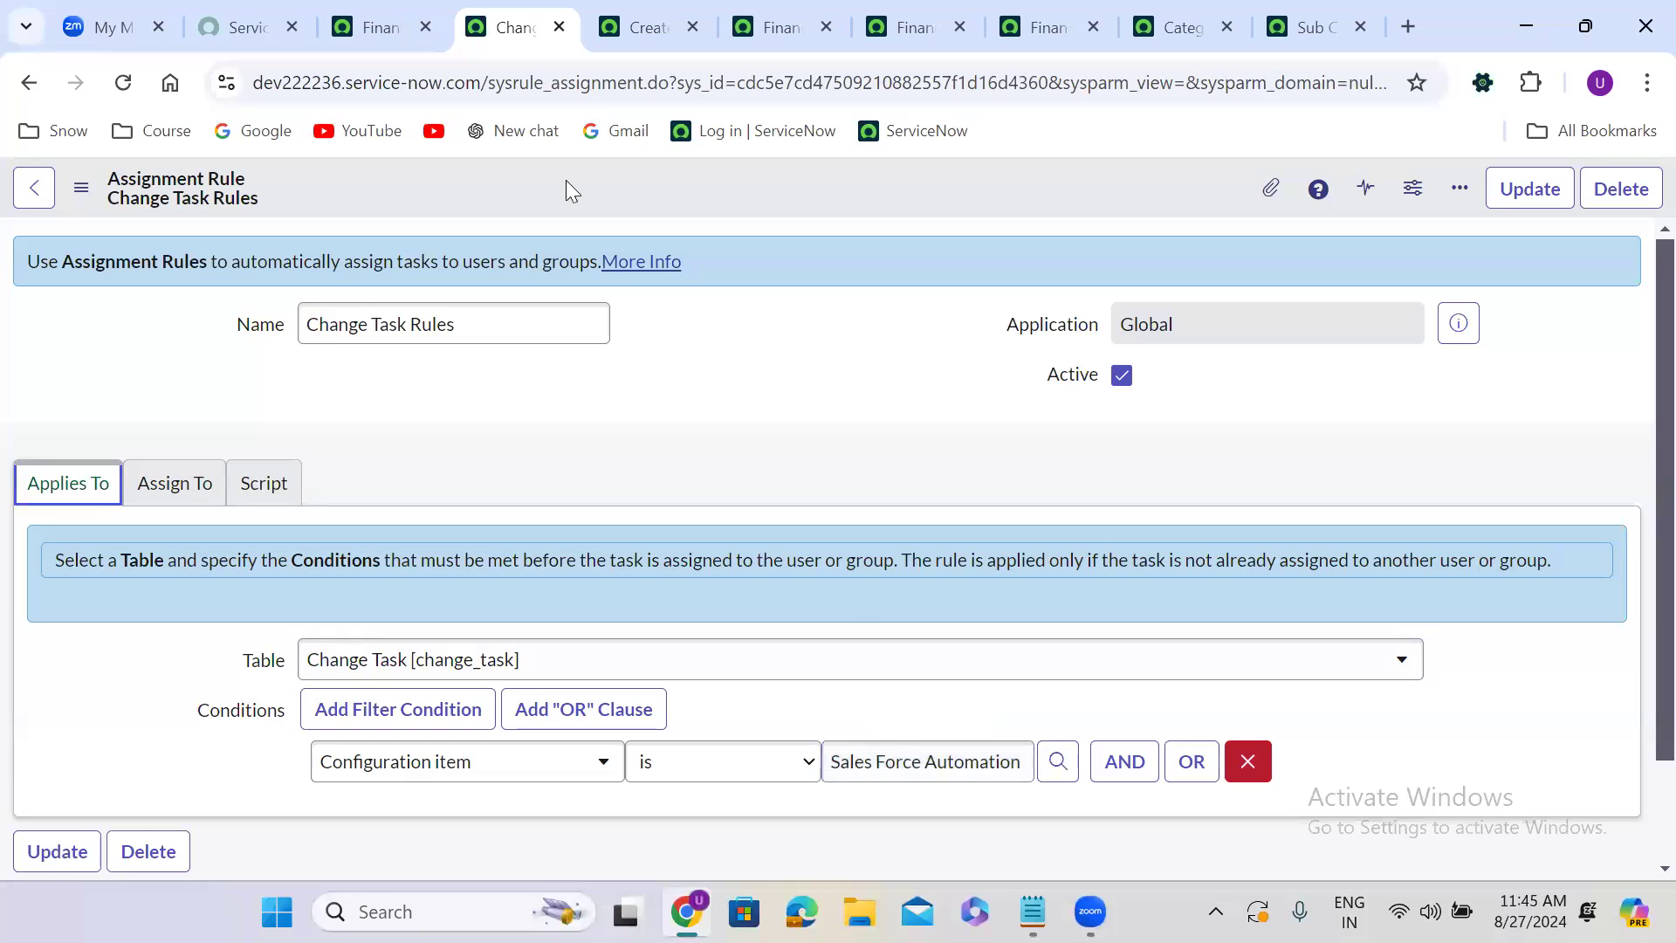
# Switch to the data lookup definition tab and open the Tables list through the navigator filter.
pyautogui.click(393, 16)
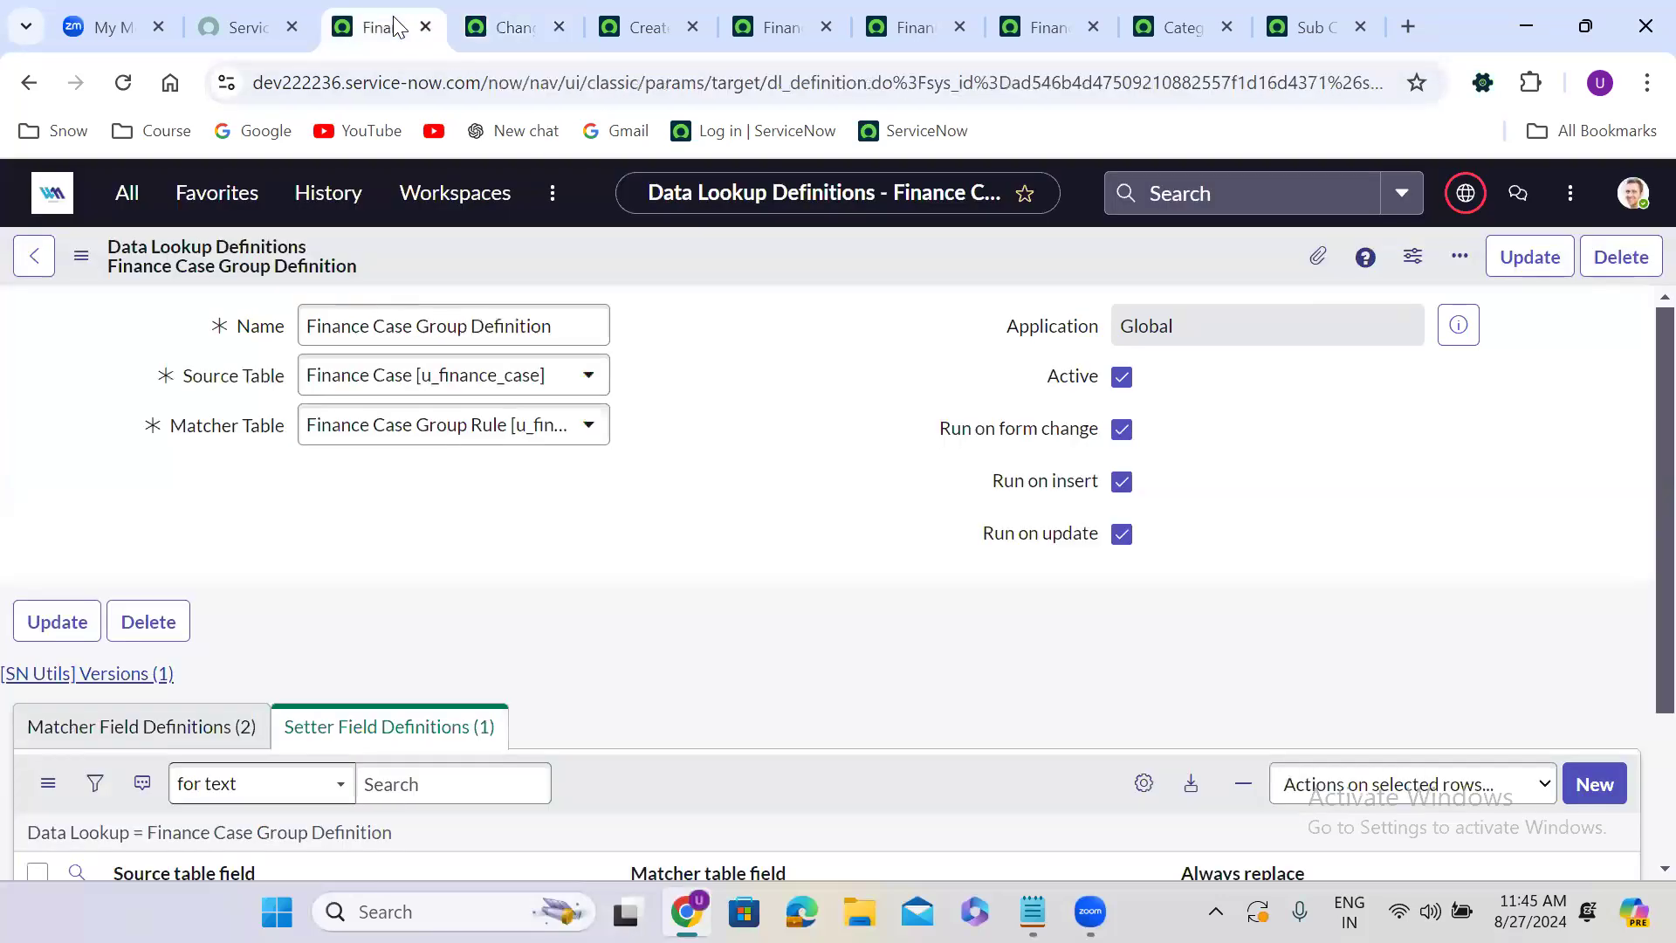
pyautogui.click(130, 208)
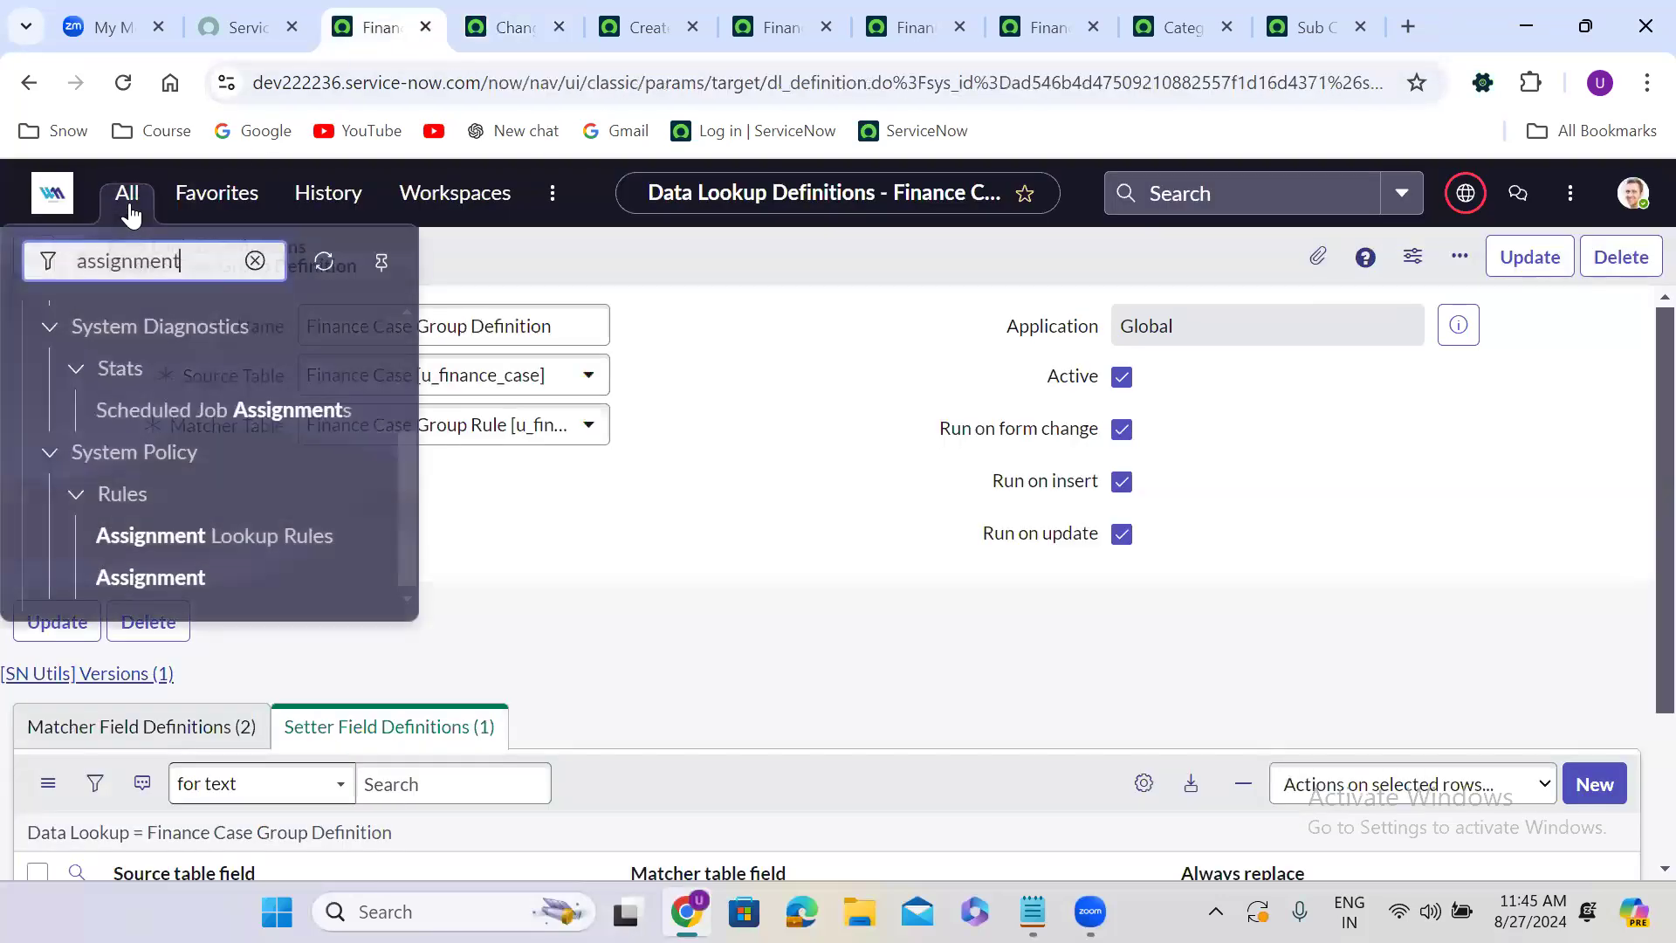
pyautogui.doubleClick(120, 259)
pyautogui.write('chan')
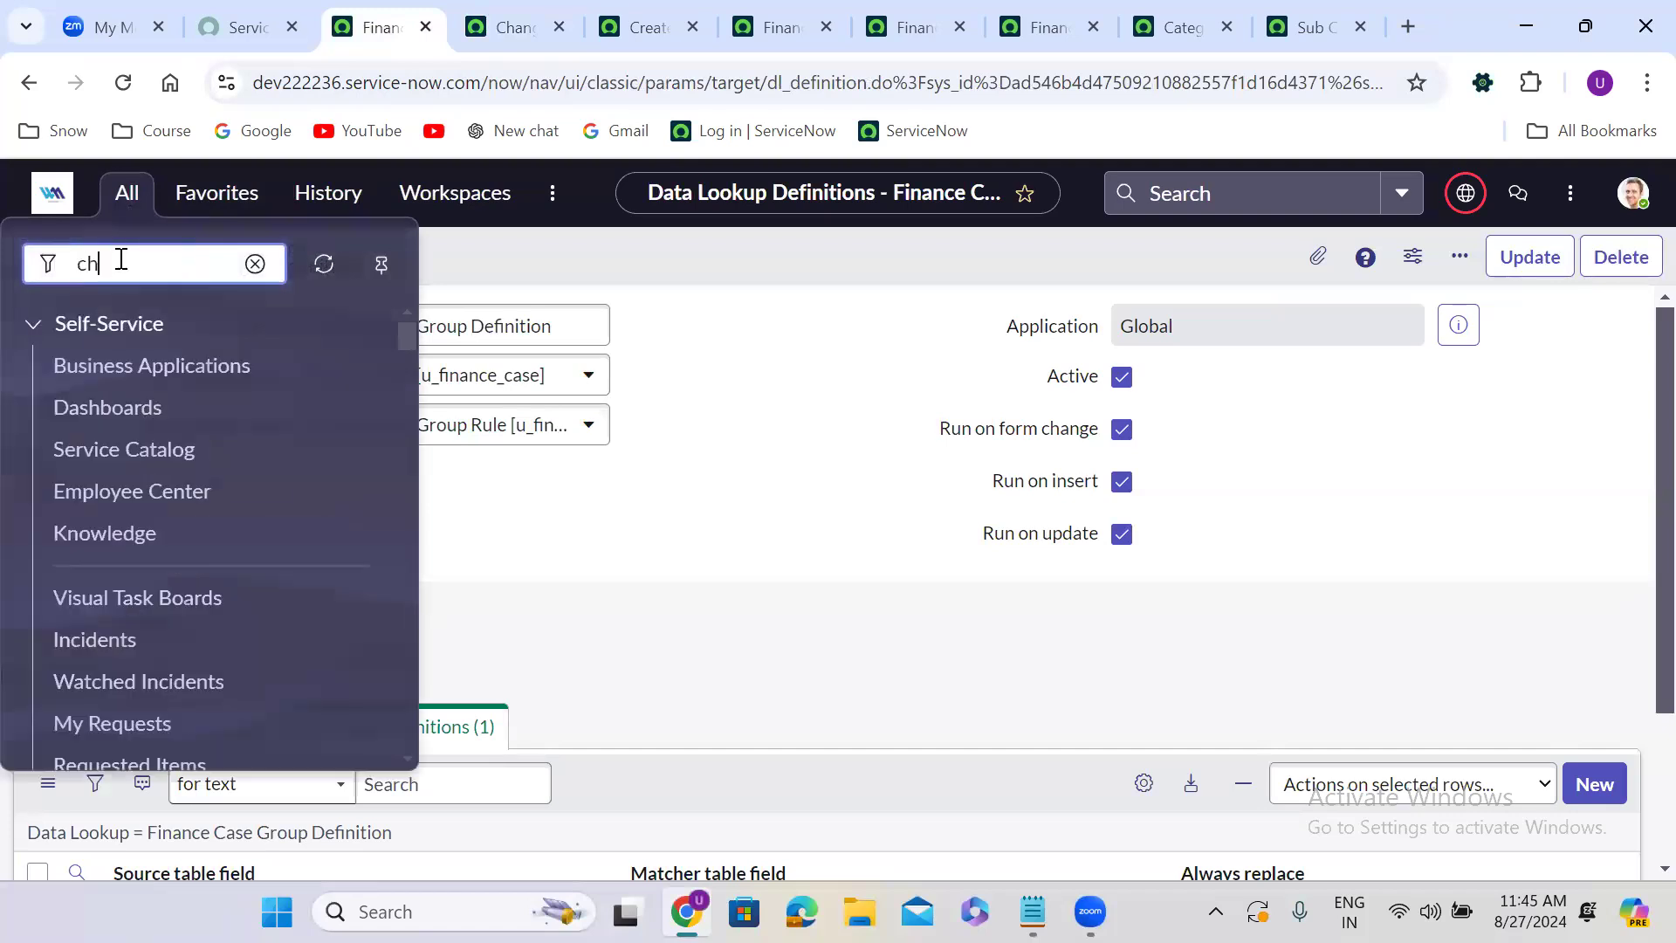
pyautogui.press('BackSpace')
pyautogui.press('BackSpace')
pyautogui.press('BackSpace')
pyautogui.press('BackSpace')
pyautogui.write('tables')
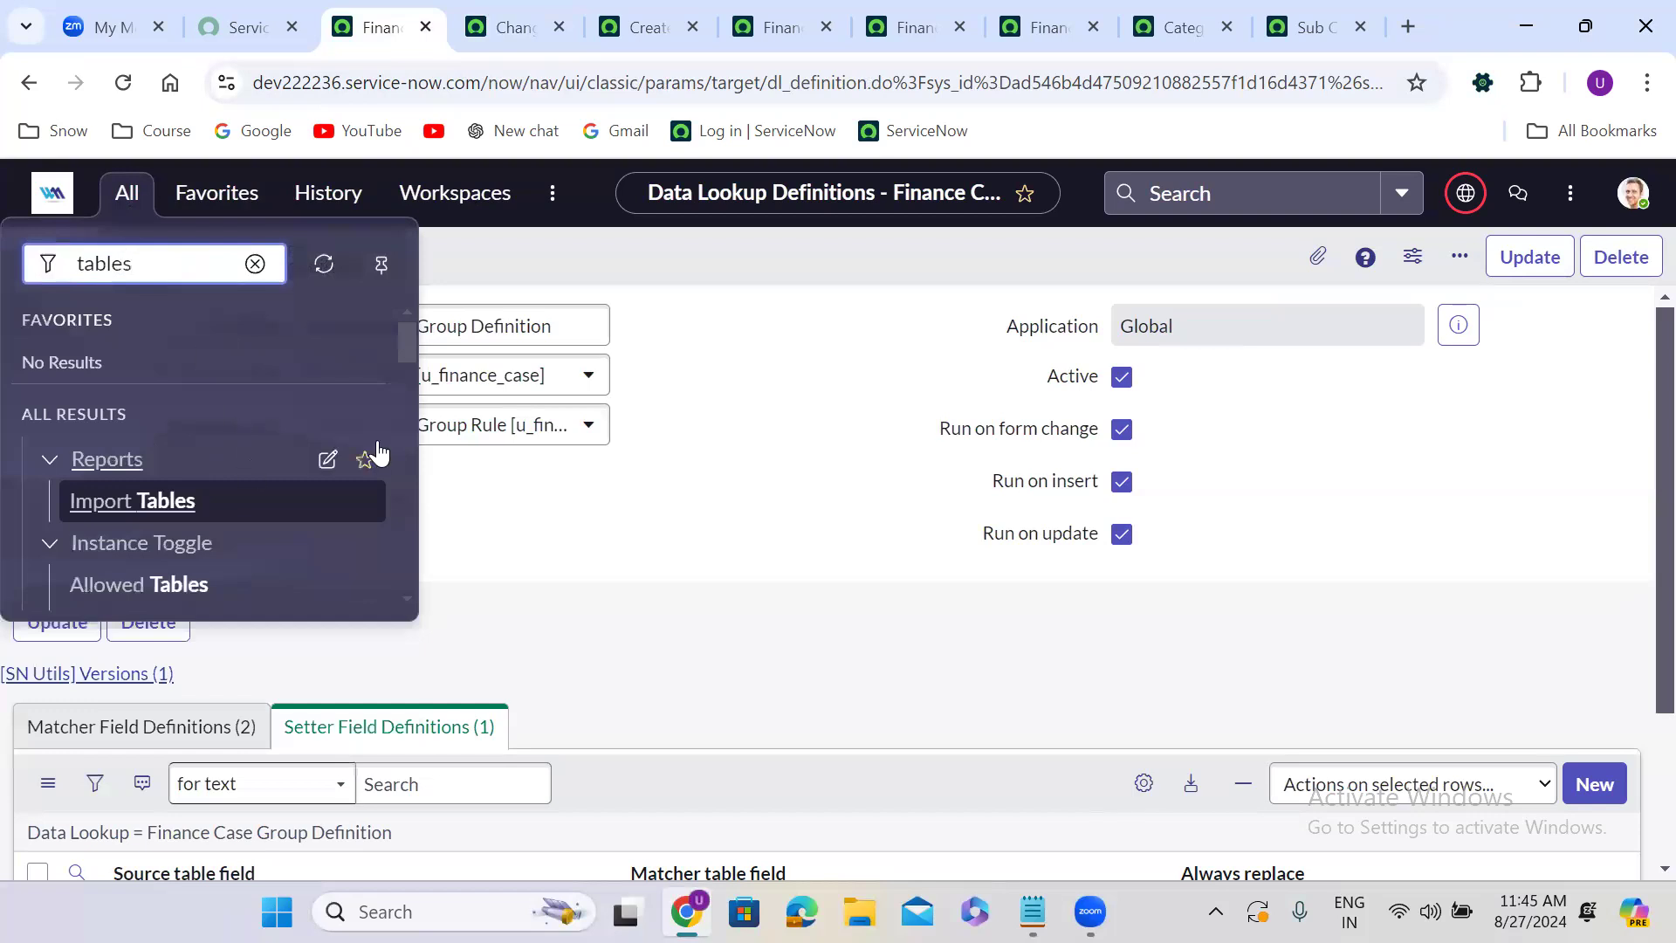
pyautogui.moveTo(403, 340); pyautogui.dragTo(411, 430)
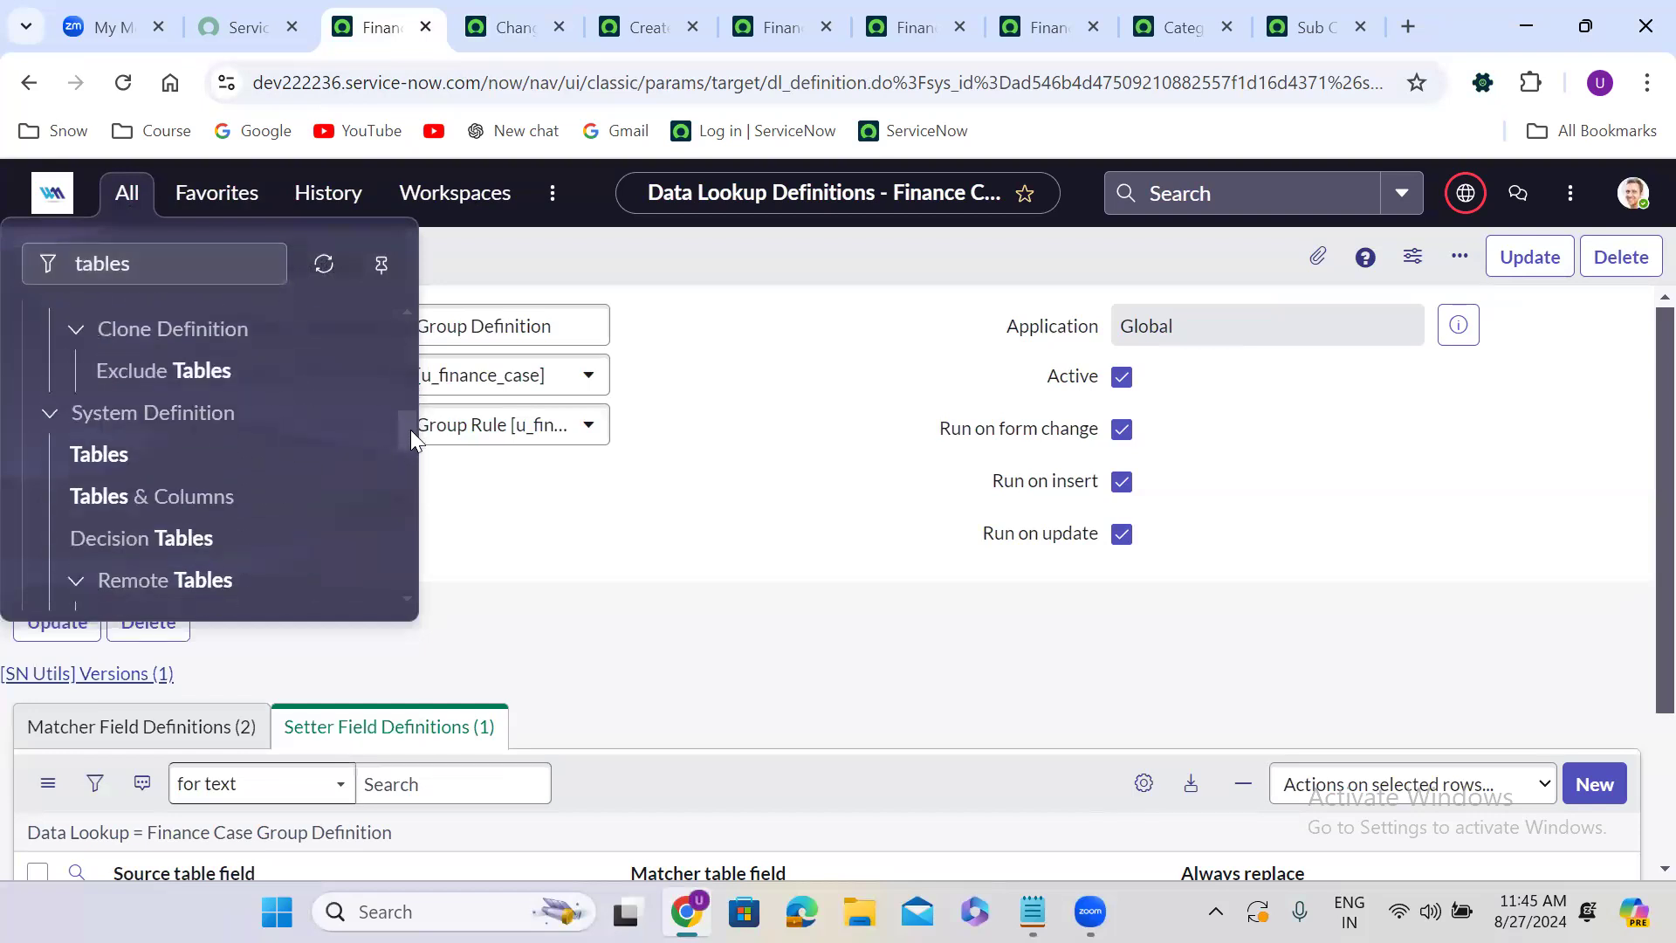
pyautogui.click(96, 456)
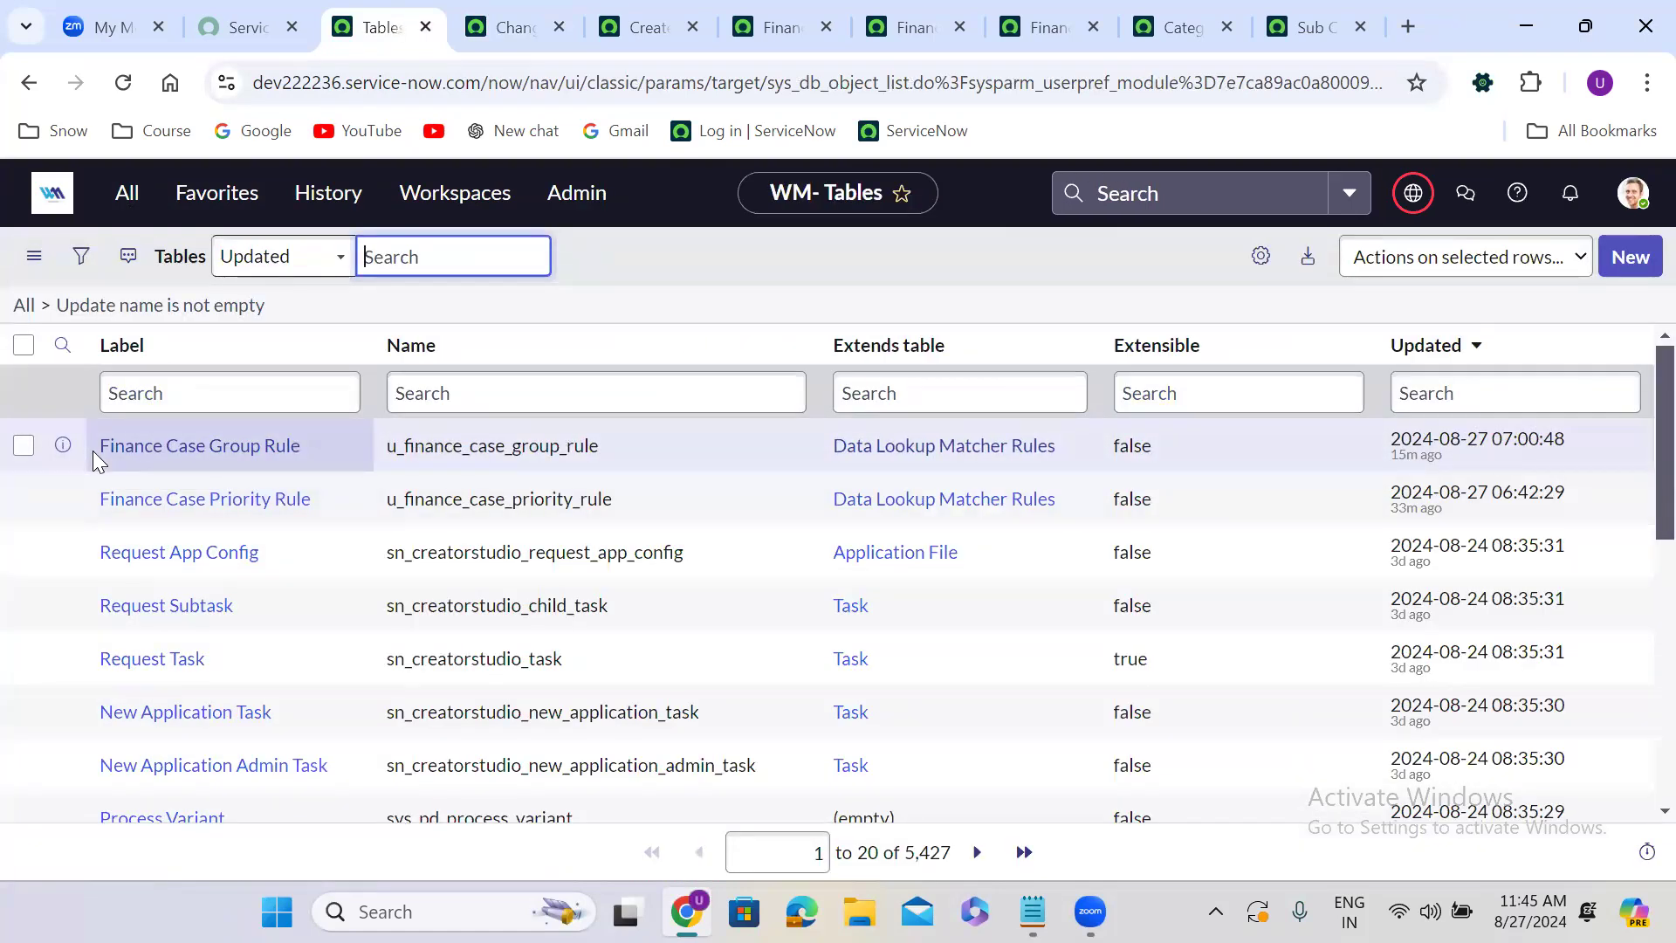
# Filter the tables by name =change_task and open the Change Task table record in a new tab.
pyautogui.click(431, 392)
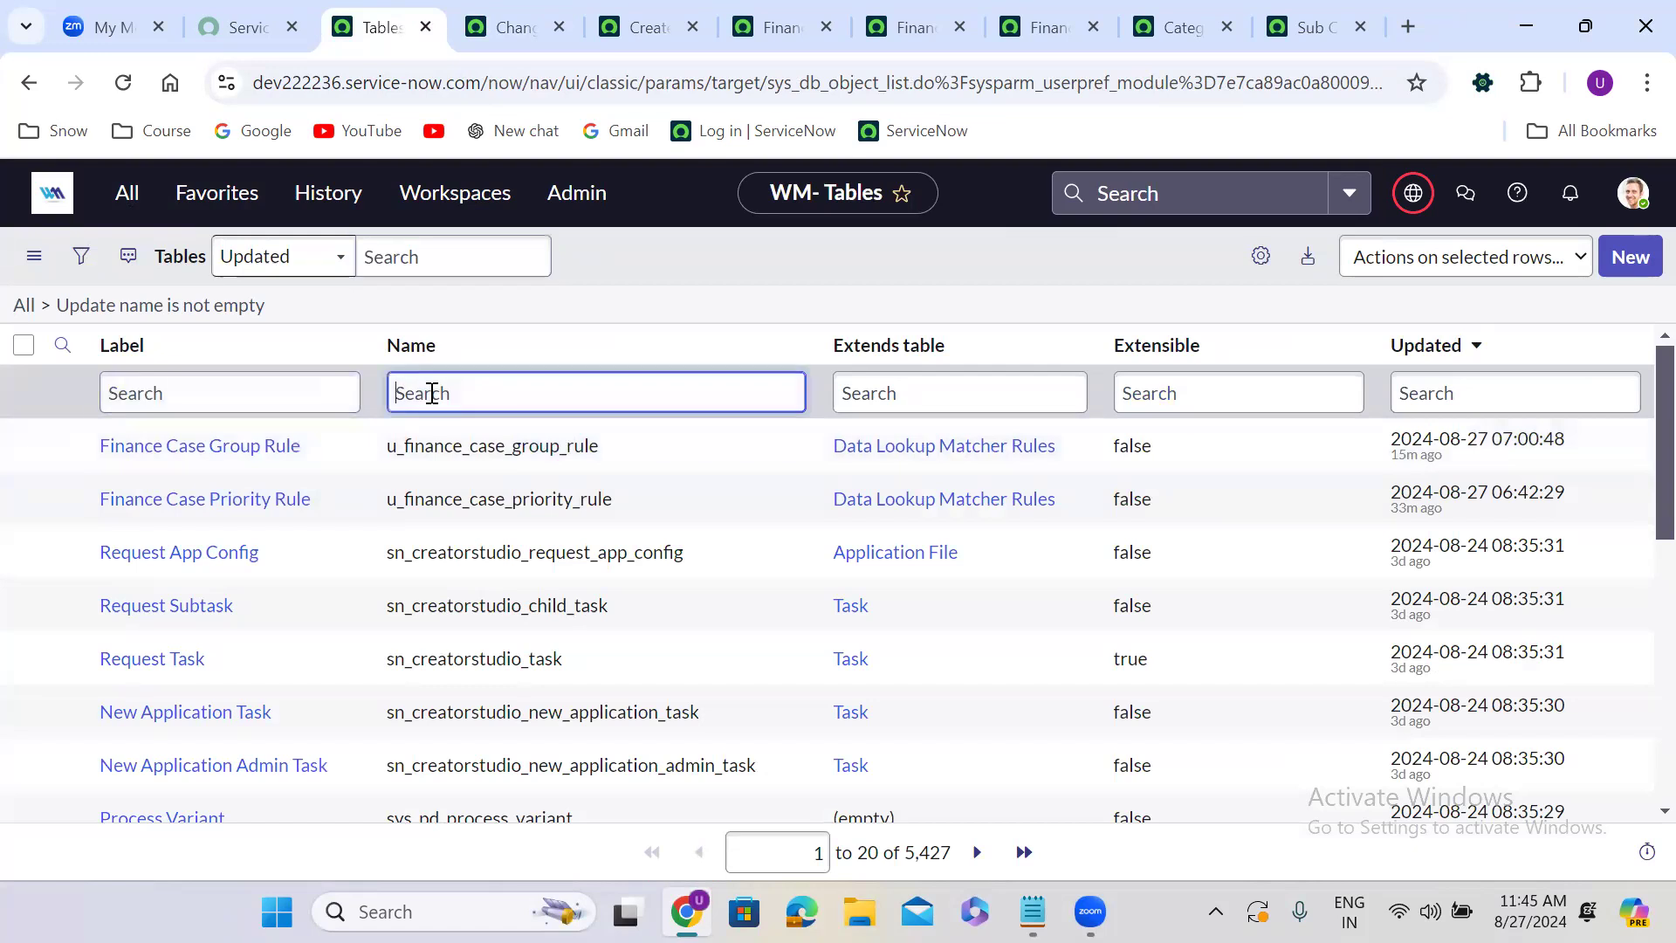
pyautogui.write('=change_task')
pyautogui.press('Return')
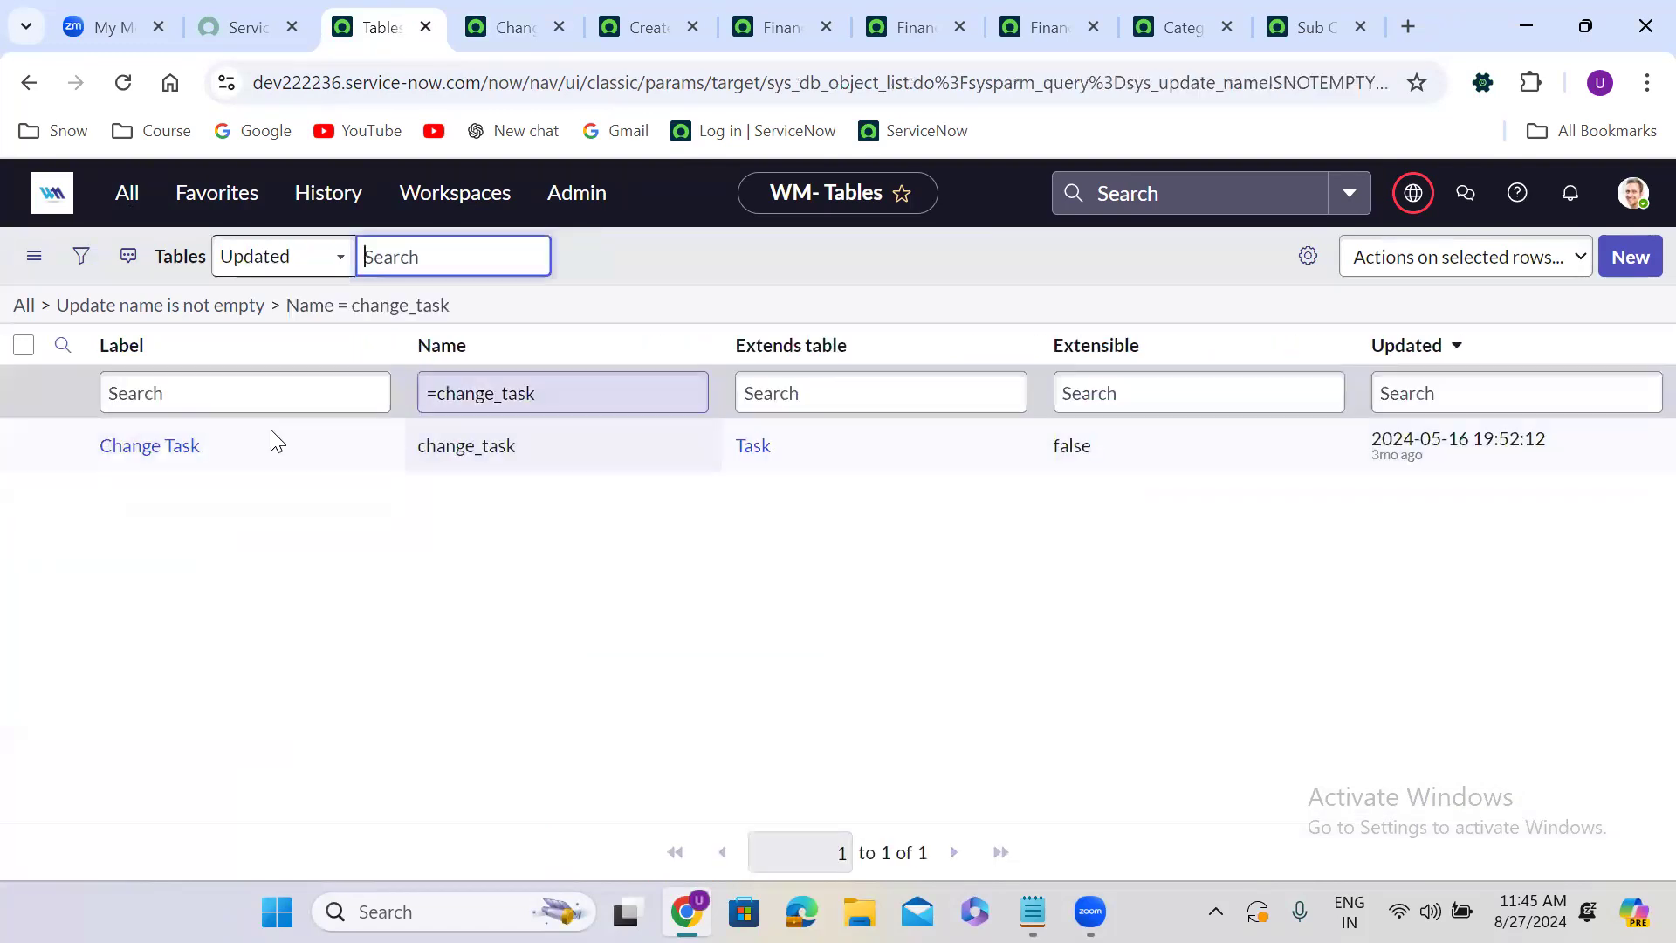
pyautogui.rightClick(68, 447)
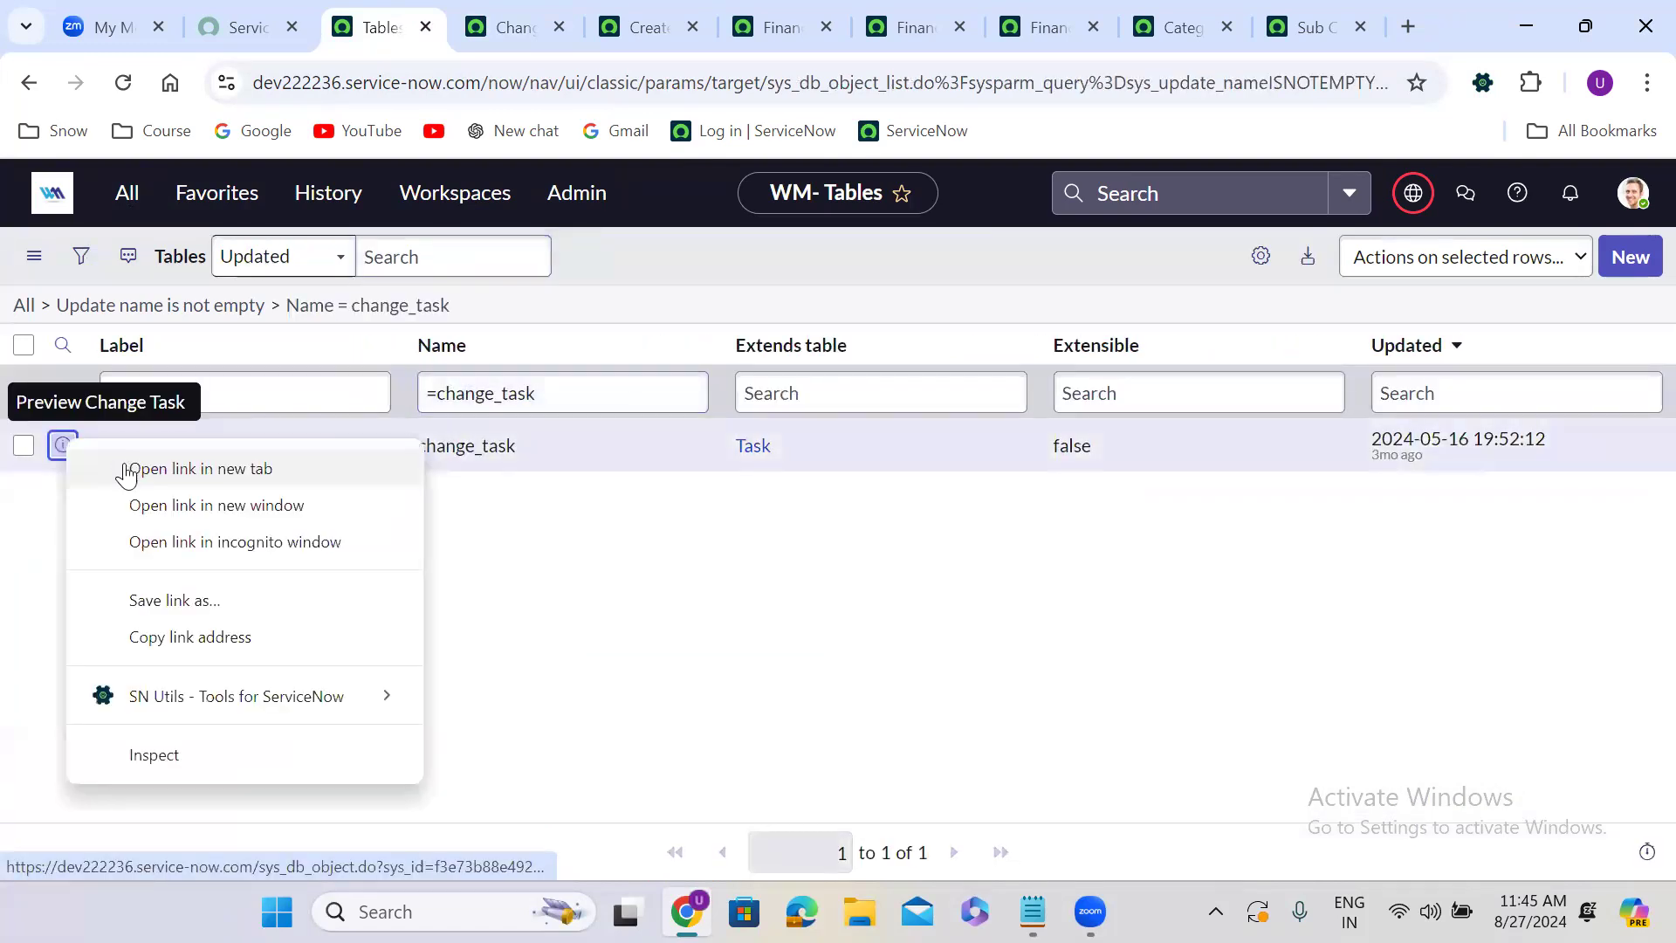
pyautogui.click(128, 469)
pyautogui.click(571, 16)
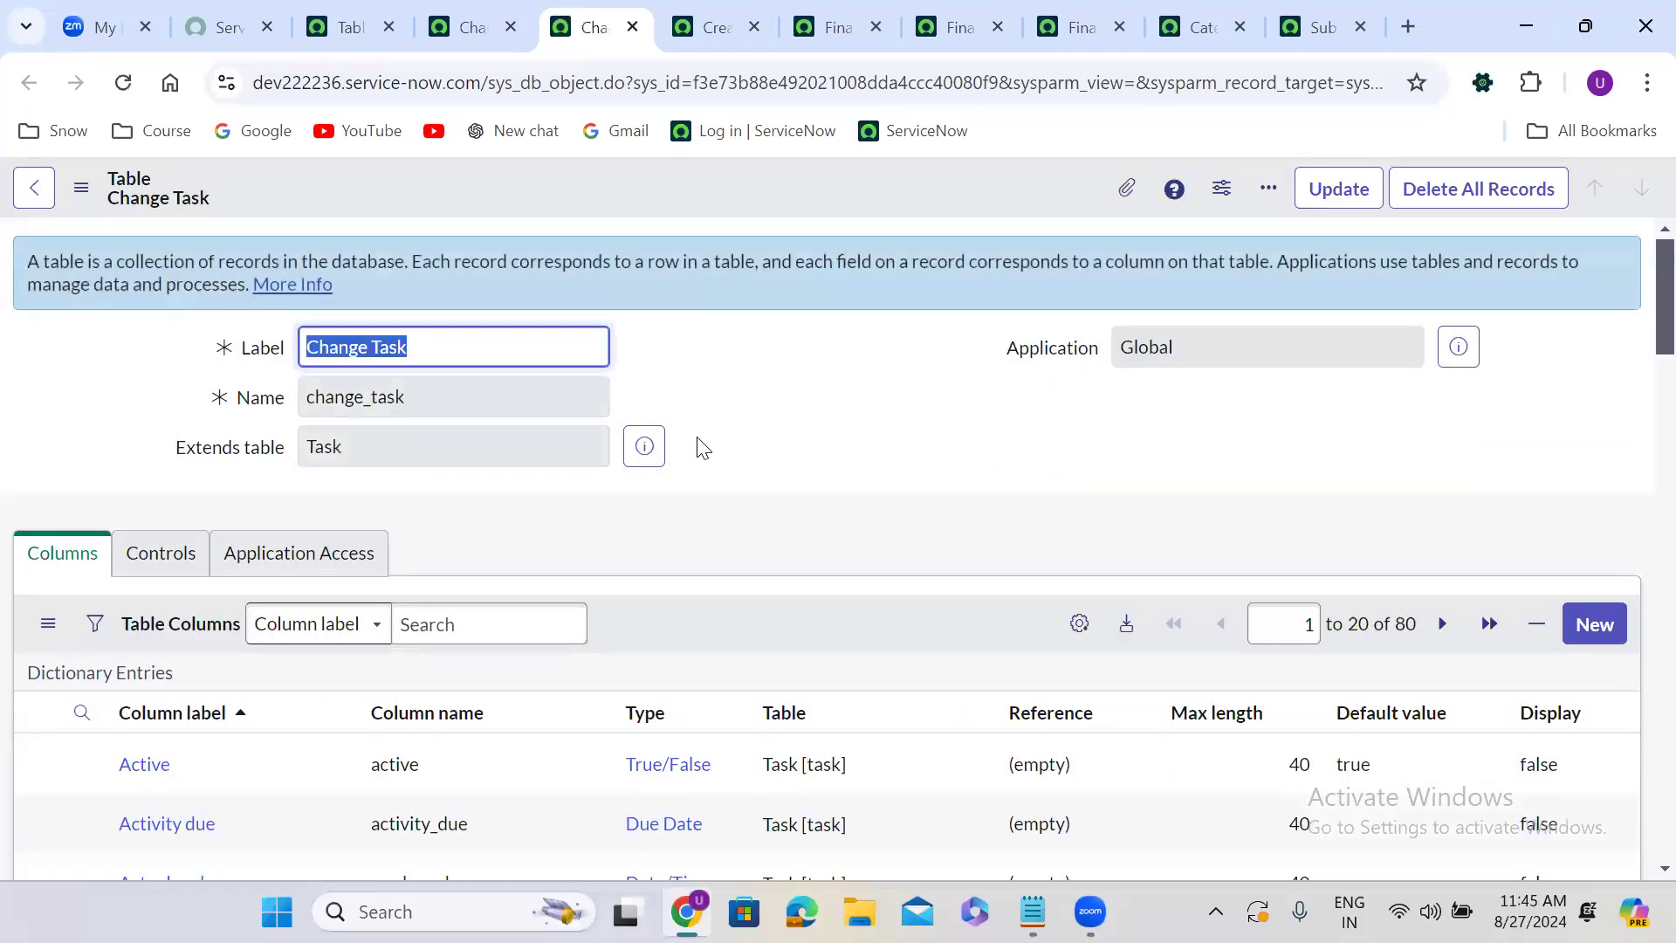
# Open a new empty Change Task form from the table's related links.
pyautogui.scroll(-20, 698, 450)
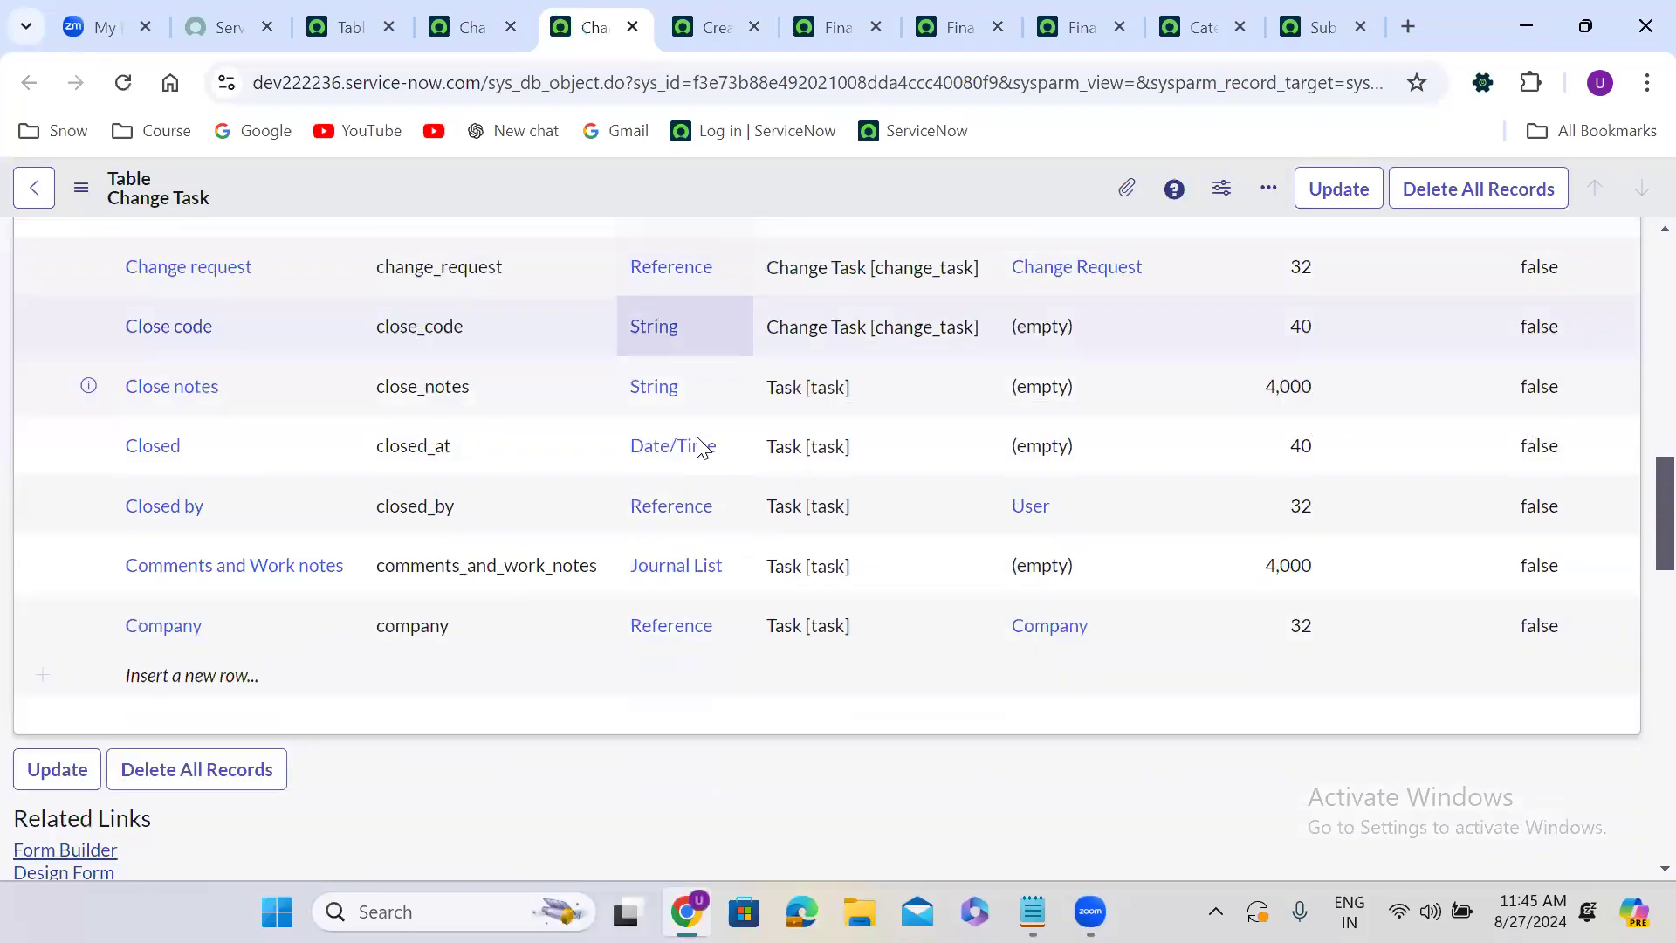
pyautogui.scroll(3, 698, 447)
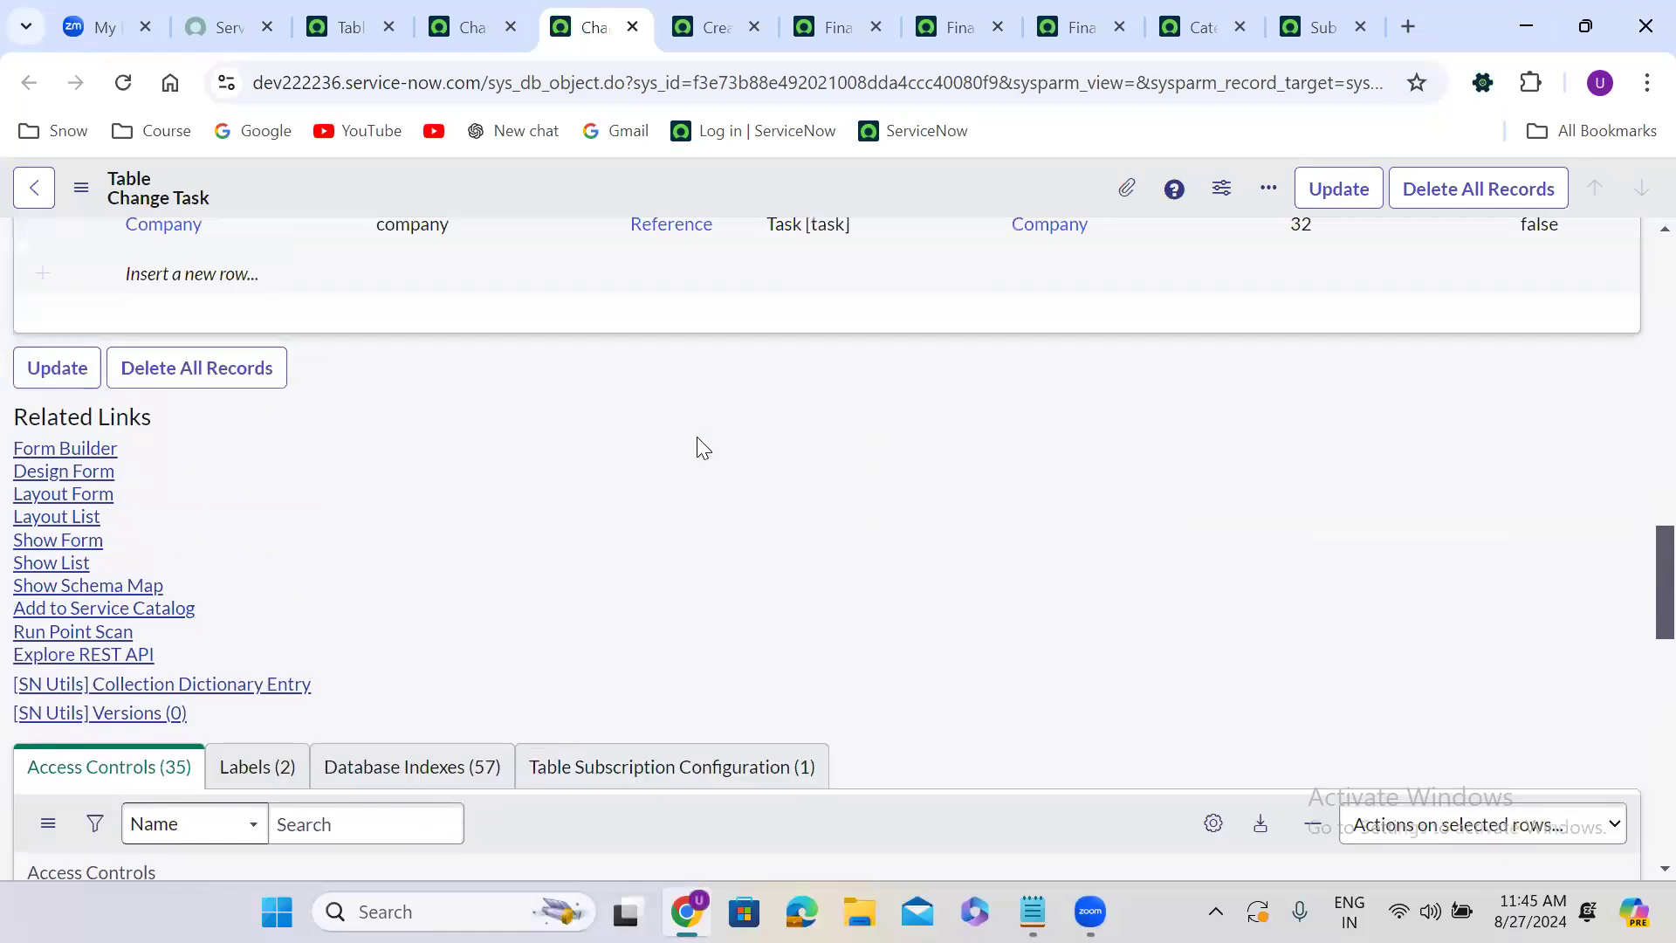
pyautogui.click(85, 543)
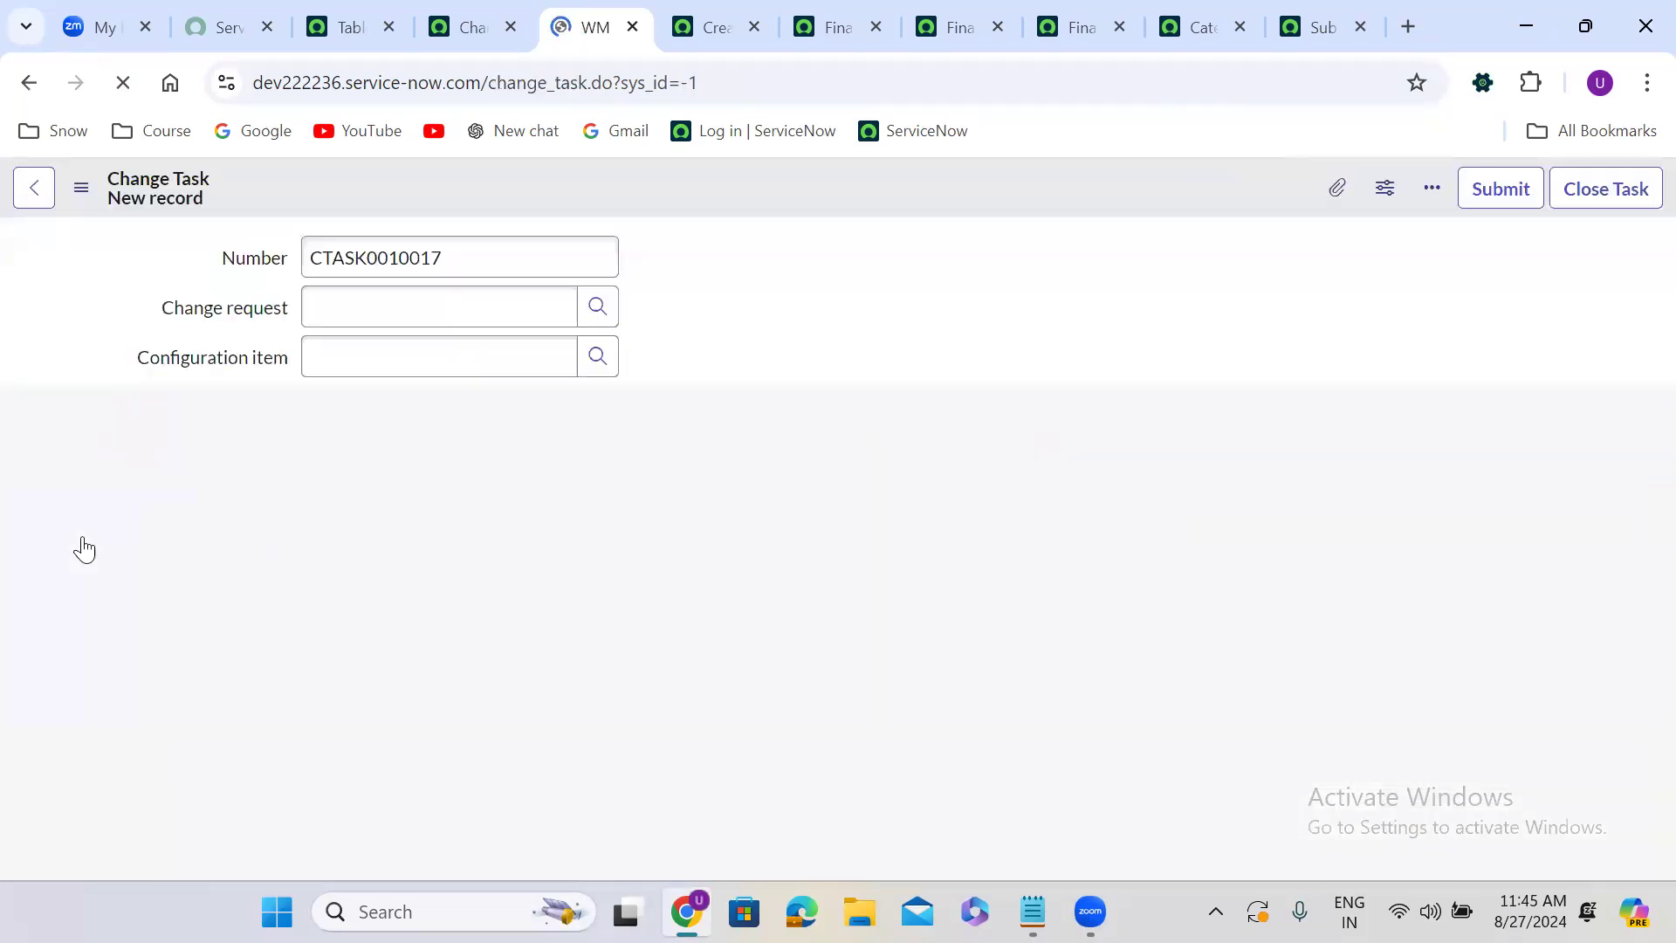
# Fill in the change task with Configuration item Sales Force Automation, short description test and description test 5678.
pyautogui.click(341, 354)
pyautogui.write('sal')
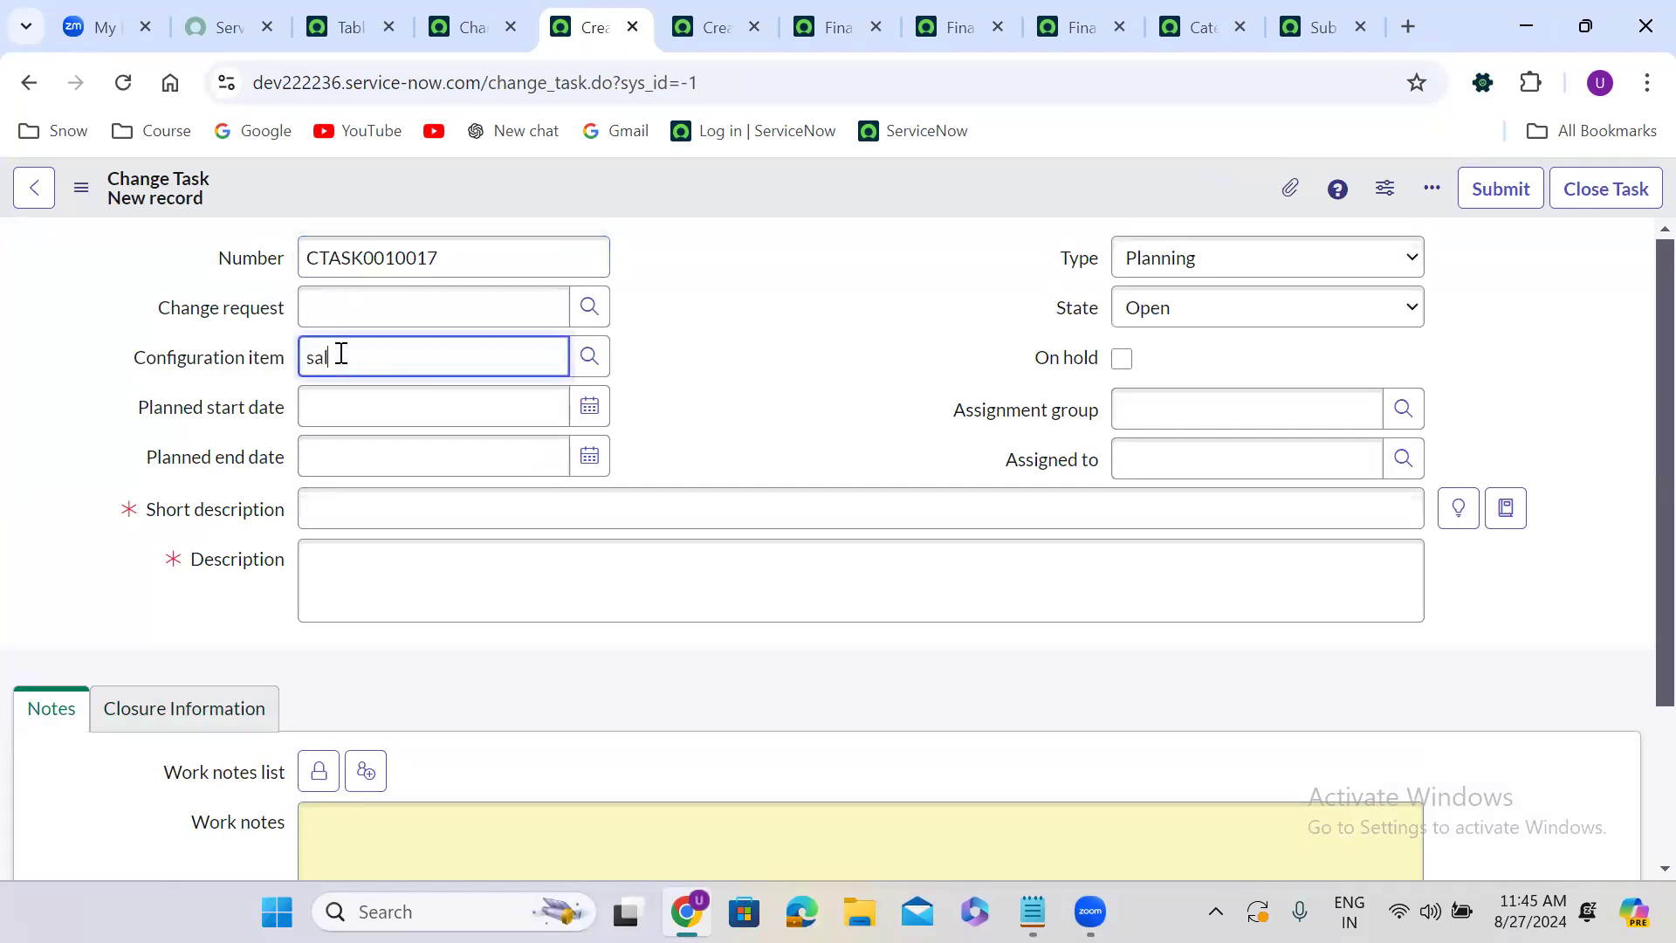
pyautogui.click(372, 437)
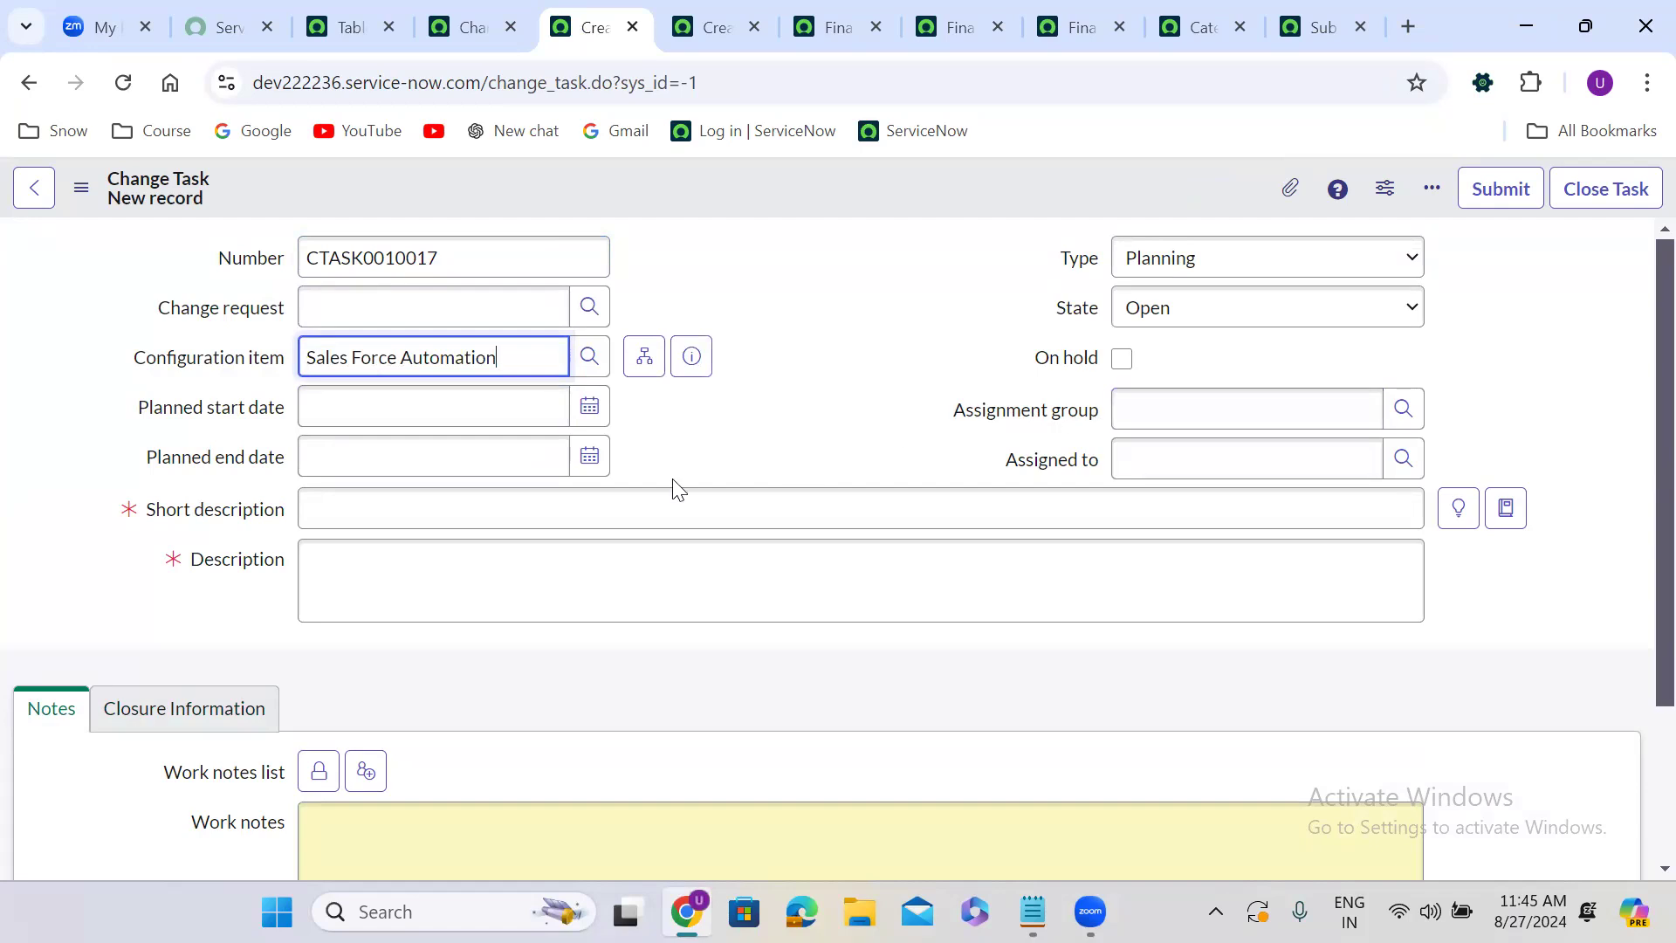
pyautogui.click(383, 511)
pyautogui.write('test')
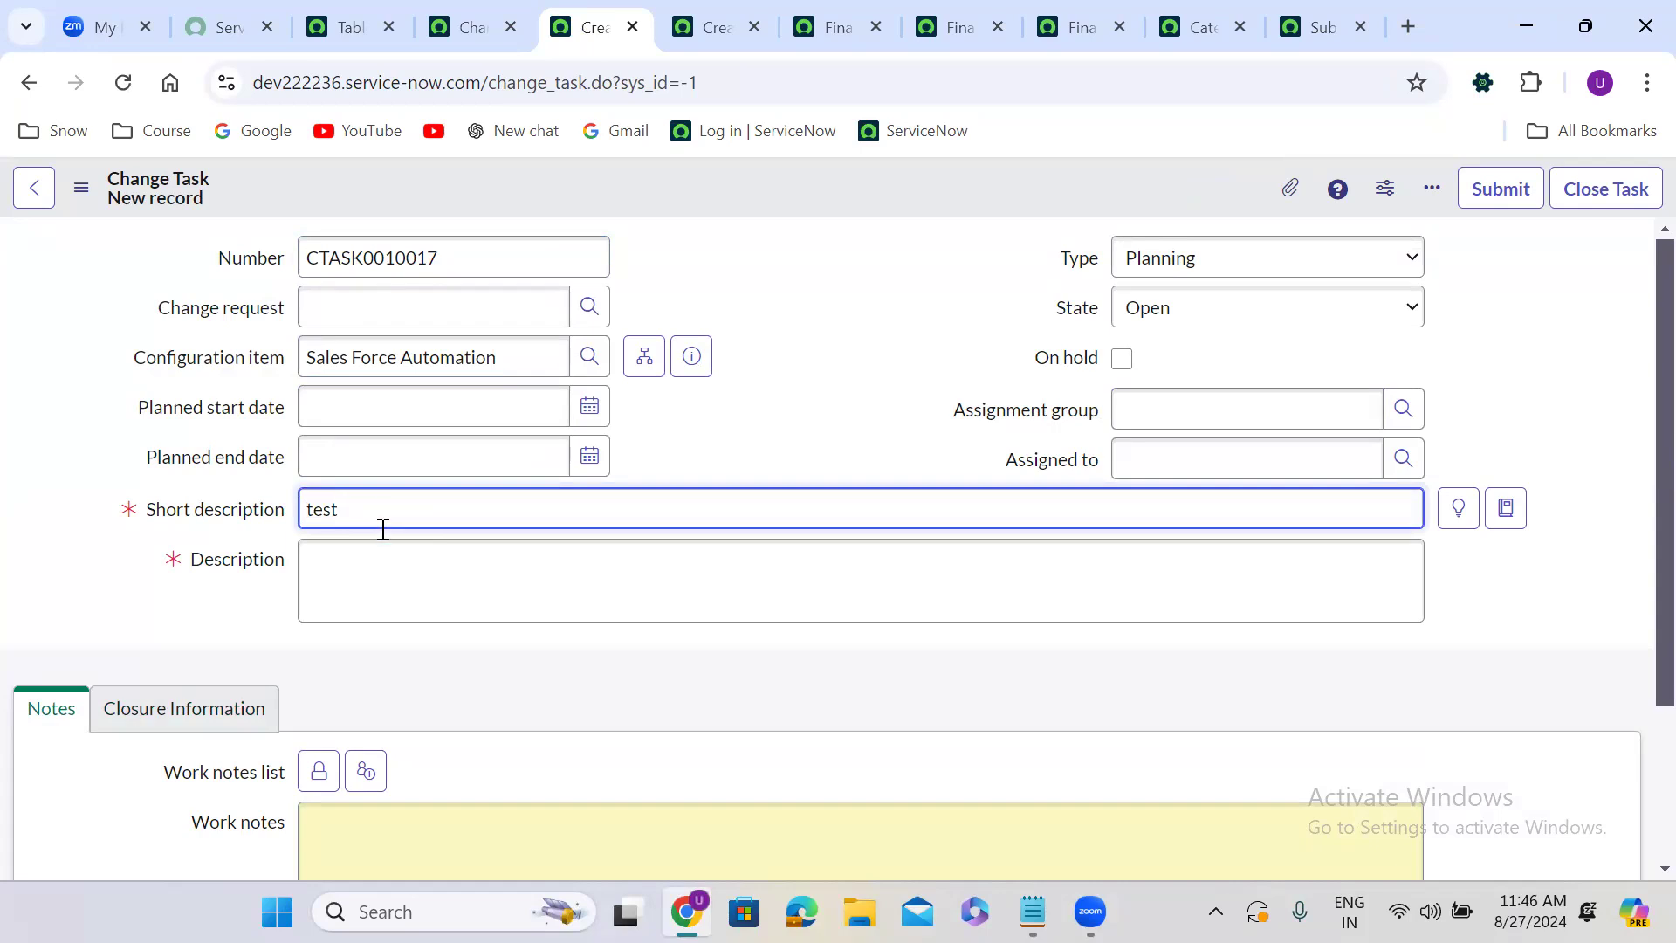
pyautogui.click(401, 595)
pyautogui.write('tes')
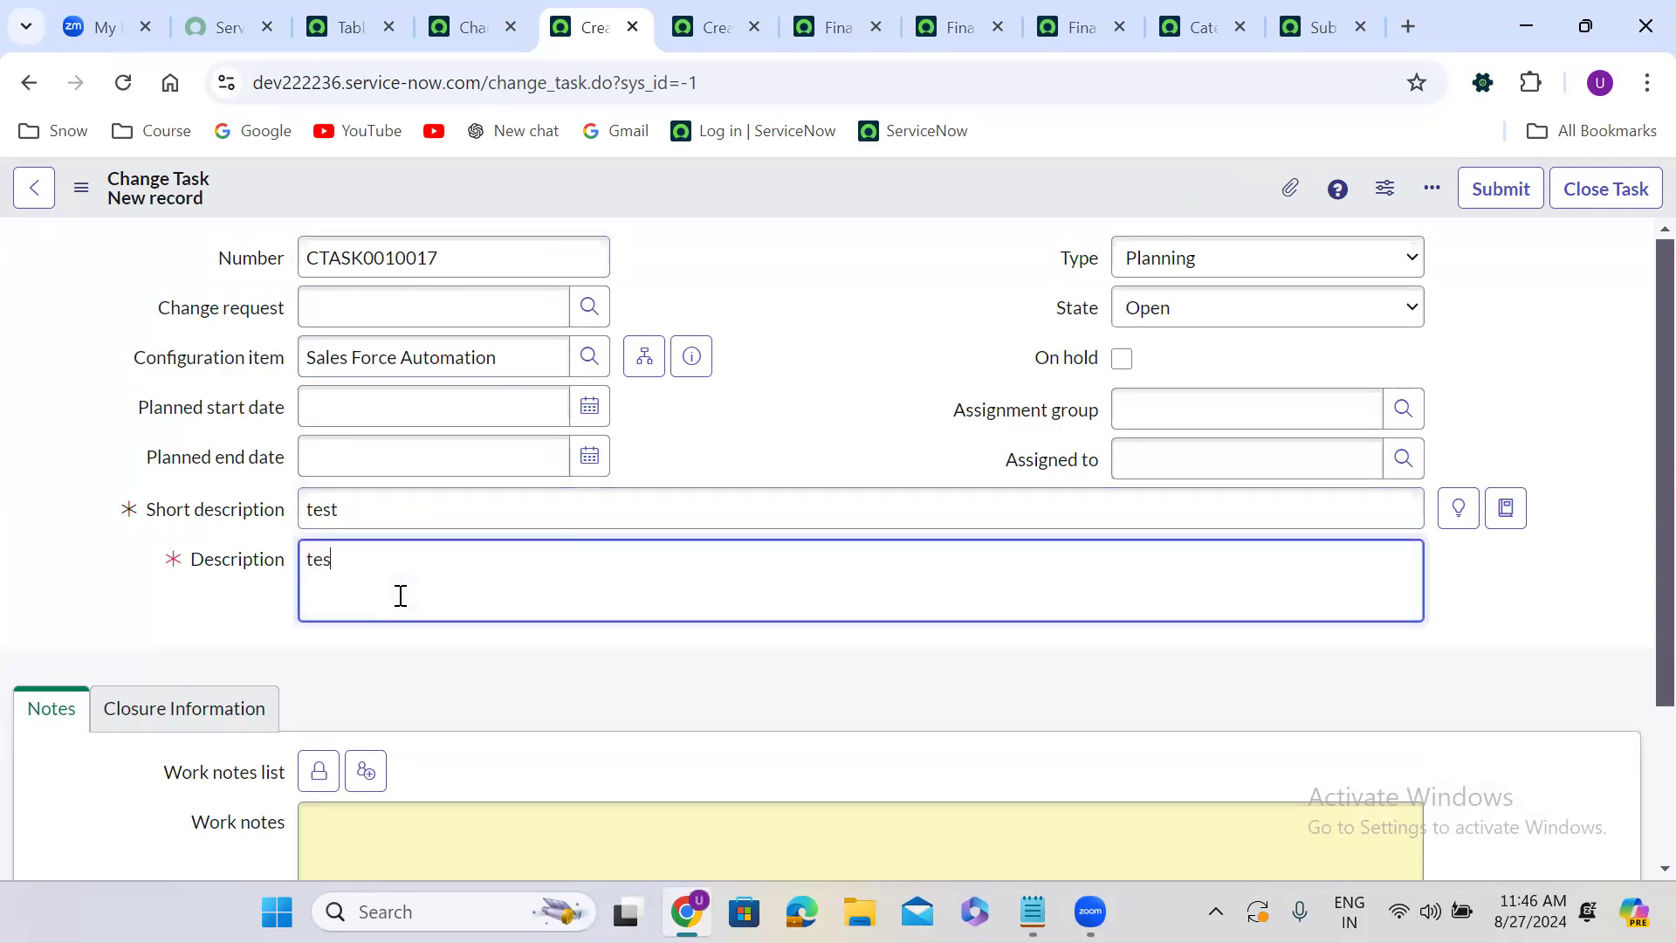
pyautogui.write('t 5678')
# Save the new change task record without leaving the form.
pyautogui.click(714, 183)
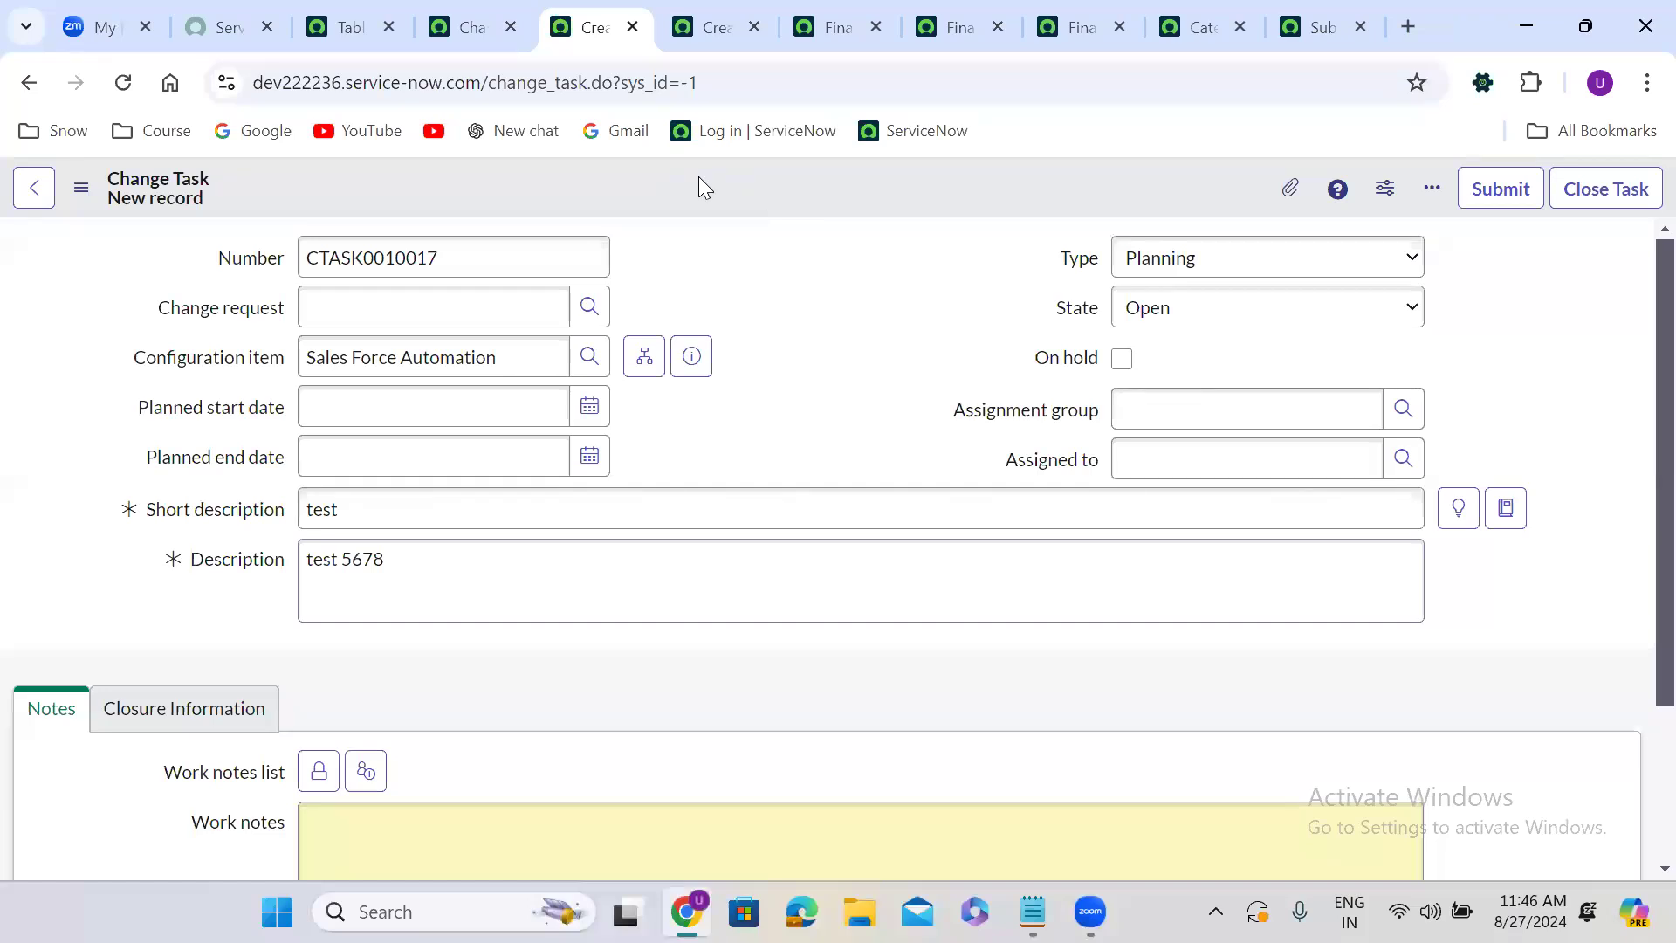
pyautogui.rightClick(699, 178)
pyautogui.click(748, 197)
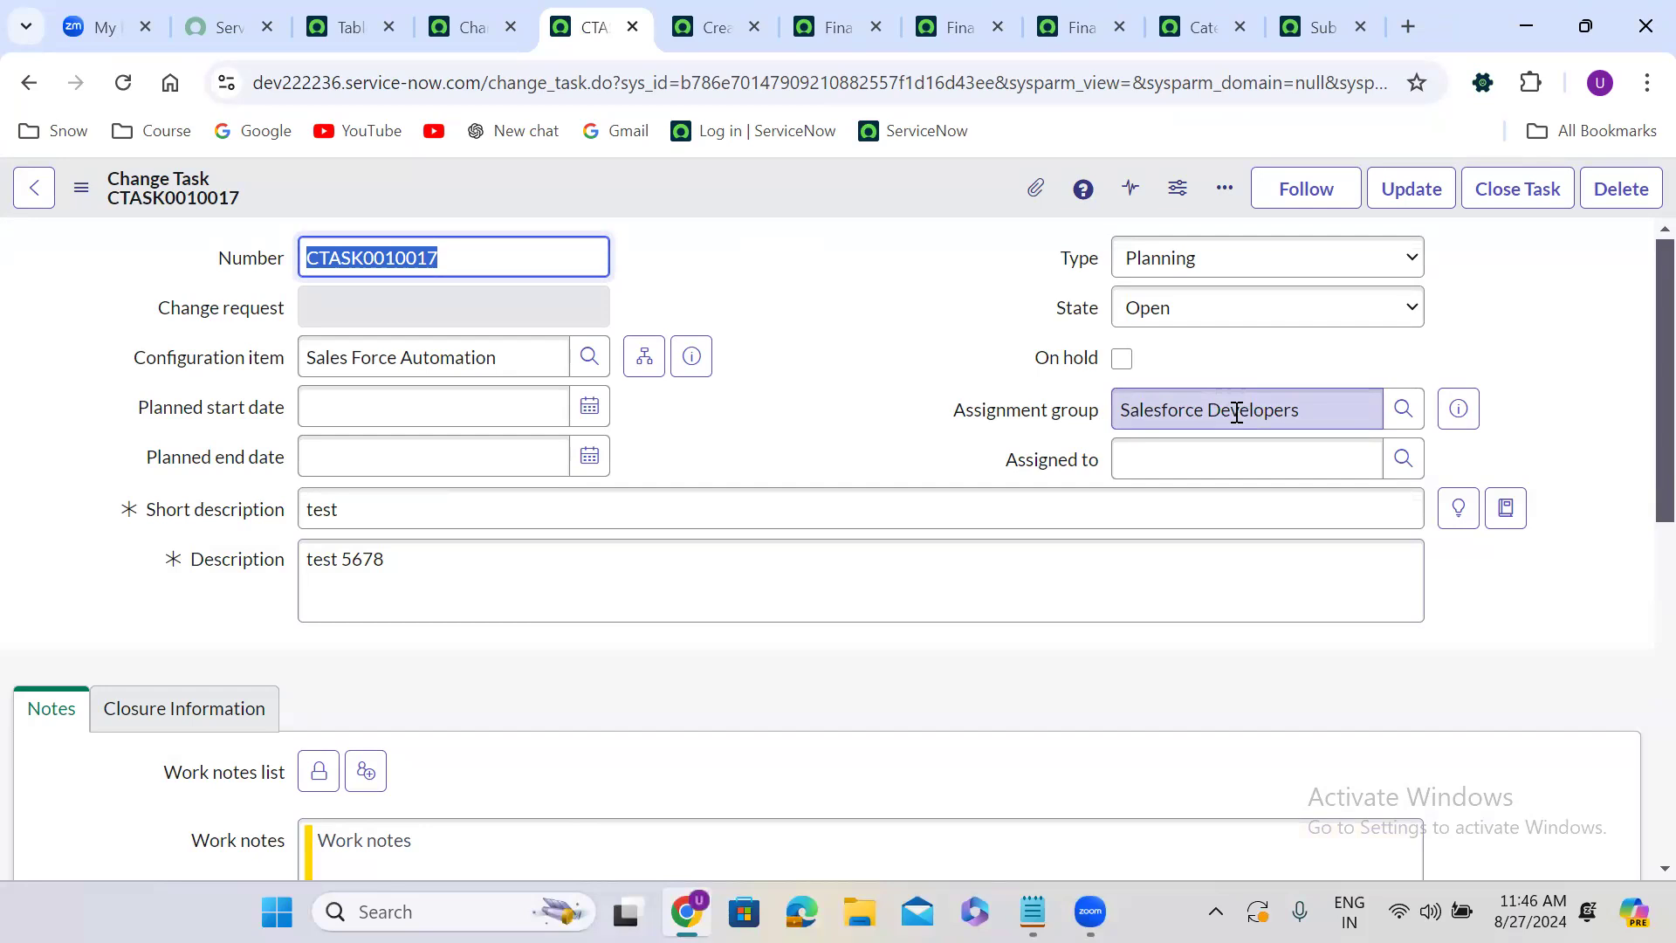
# Review the Change Task Rules assignment rule's Applies To, Assign To and Script sections.
pyautogui.click(472, 26)
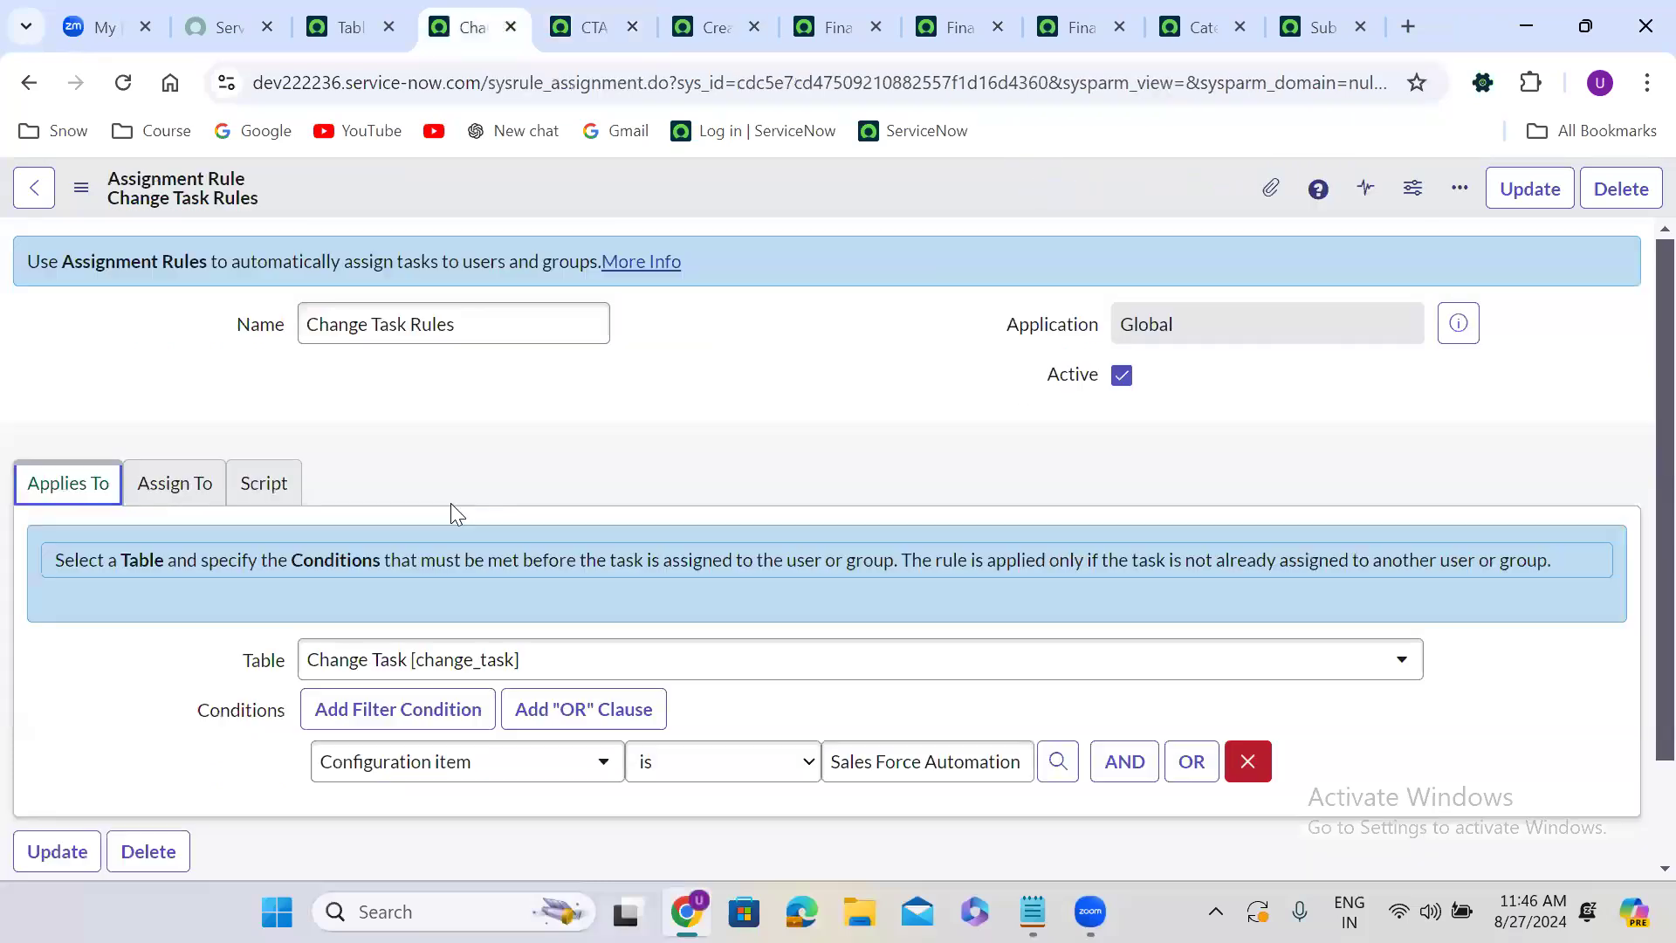
pyautogui.scroll(-2, 450, 503)
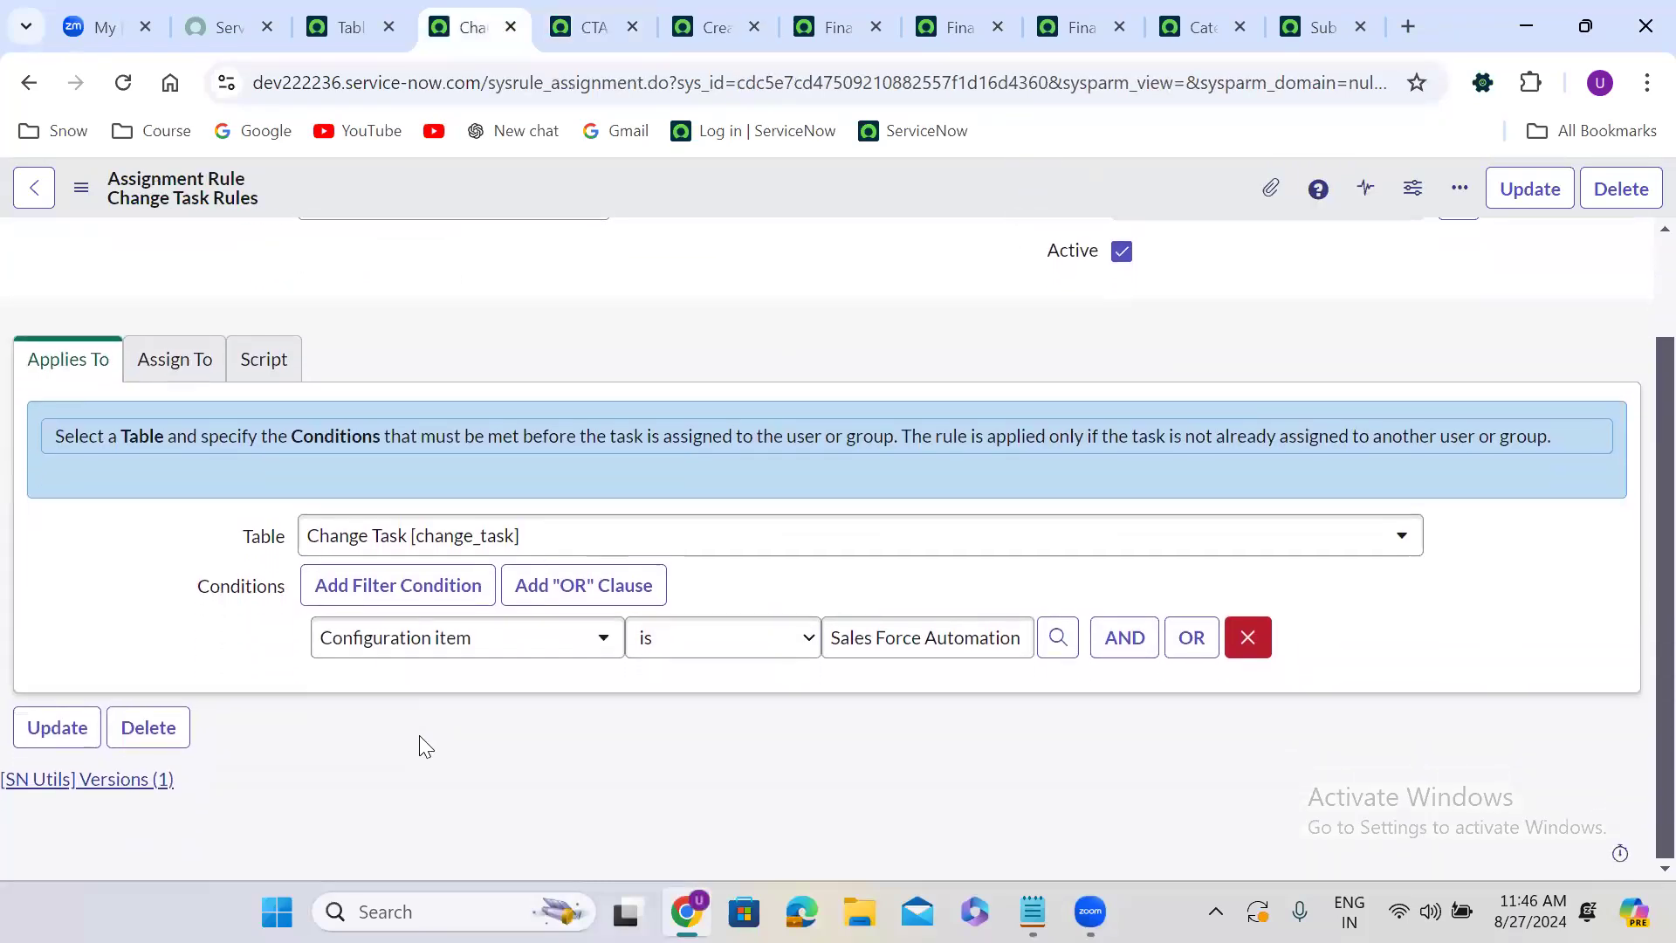
pyautogui.click(176, 358)
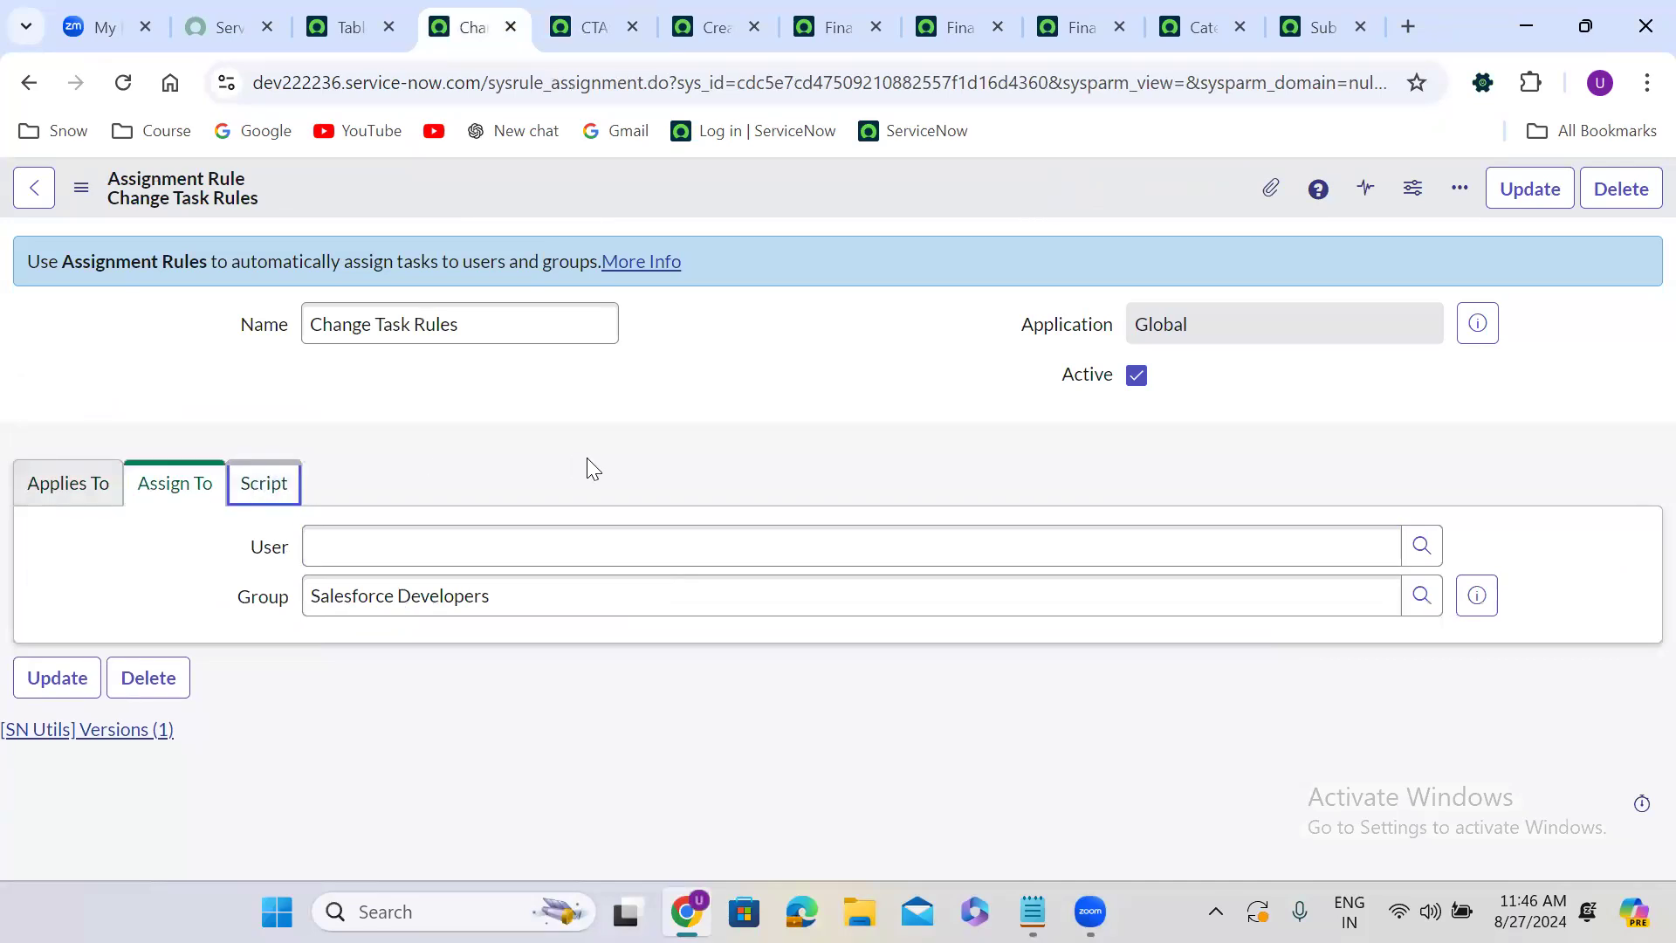
pyautogui.scroll(-3, 586, 461)
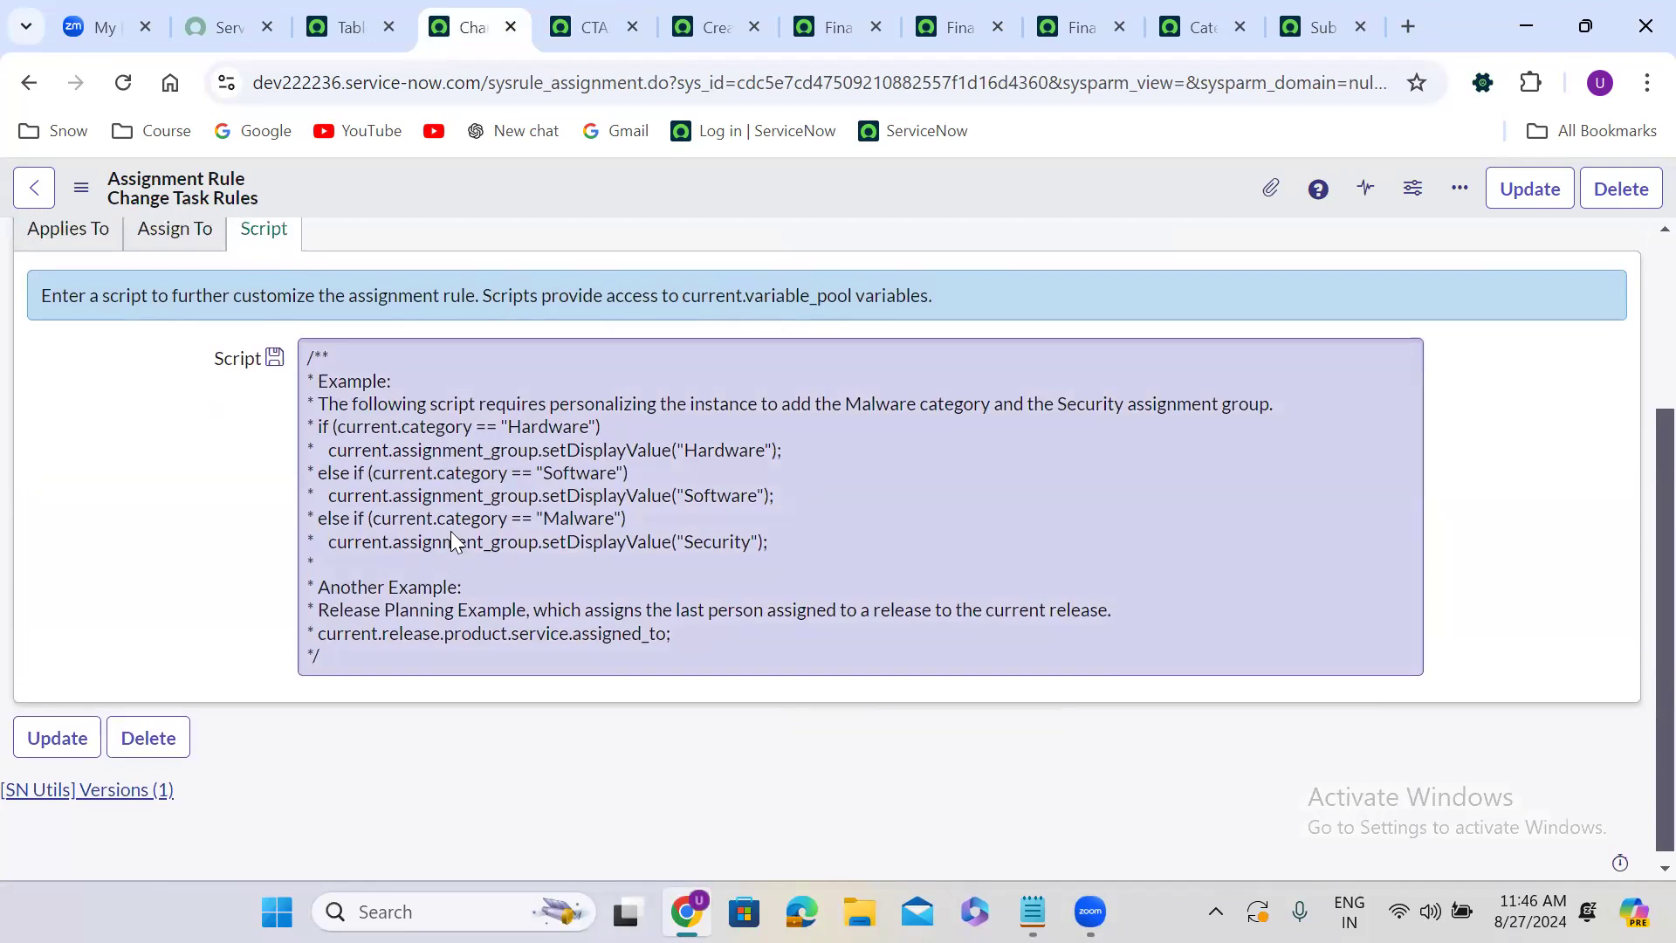
pyautogui.scroll(3, 453, 532)
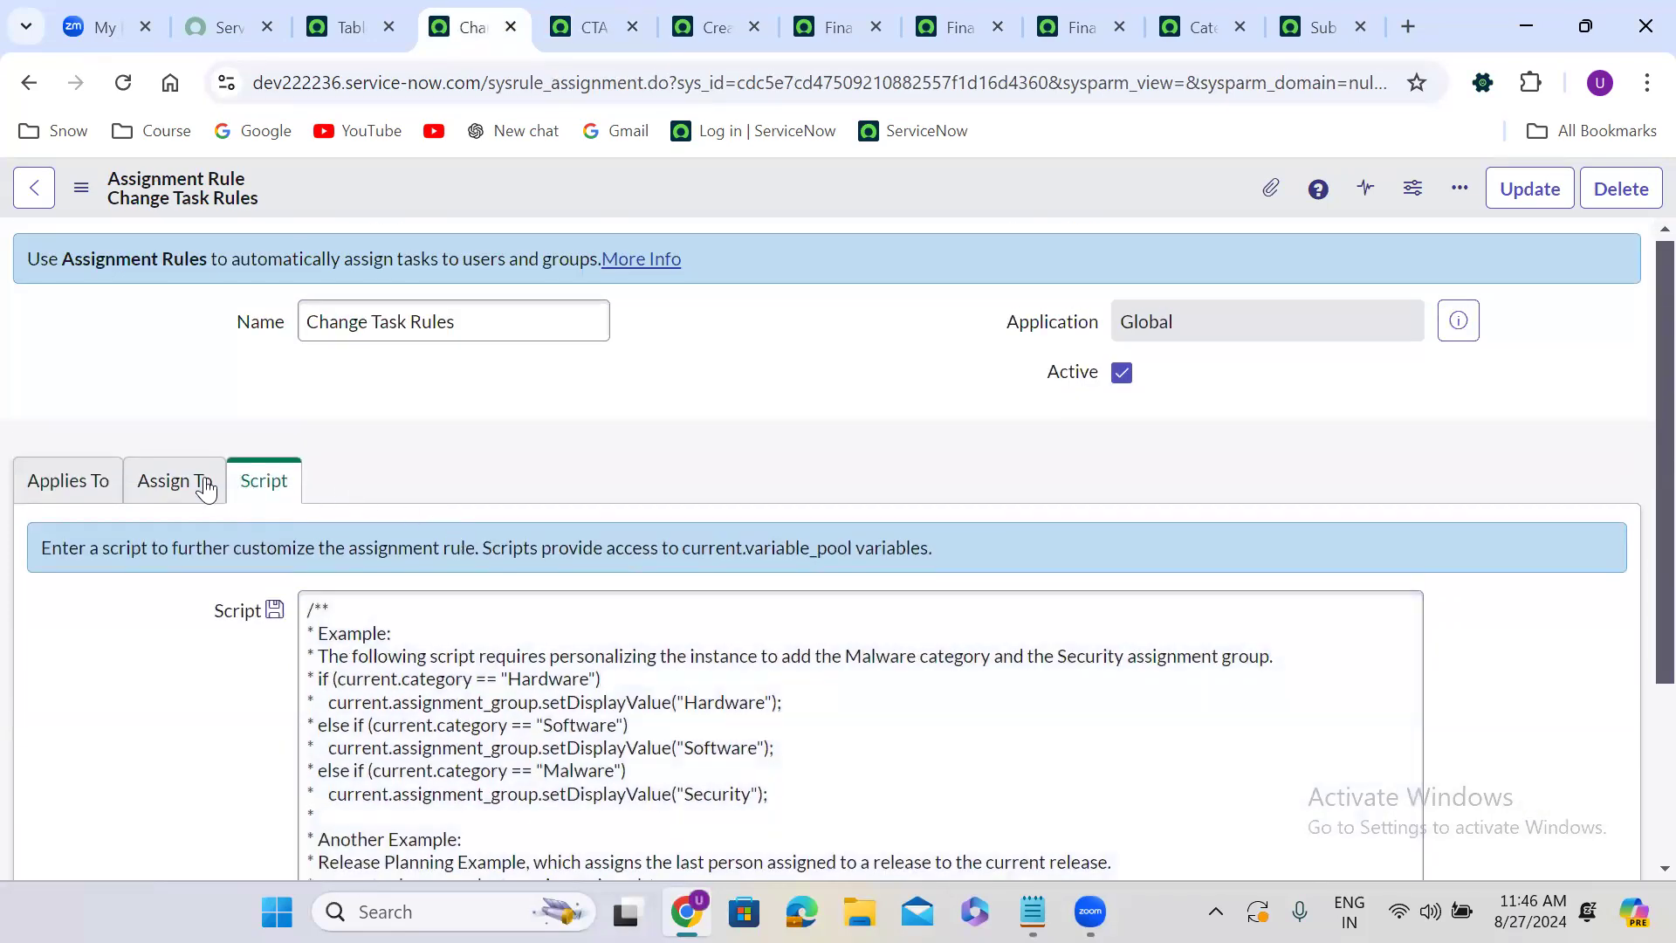
pyautogui.click(206, 487)
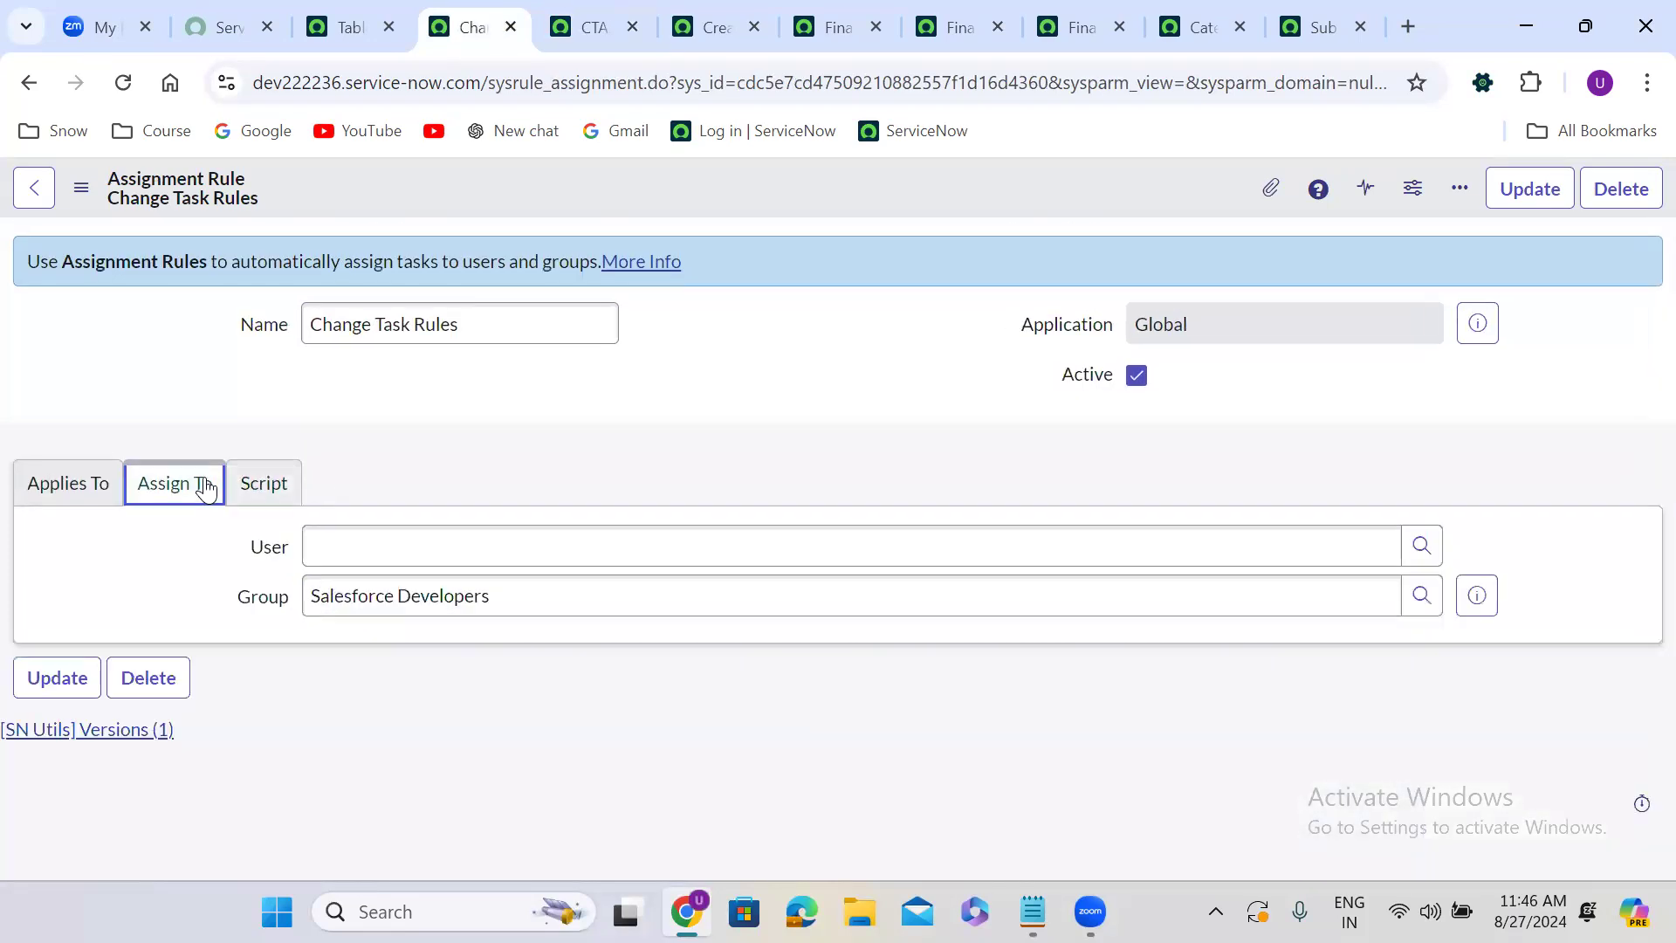
pyautogui.click(69, 500)
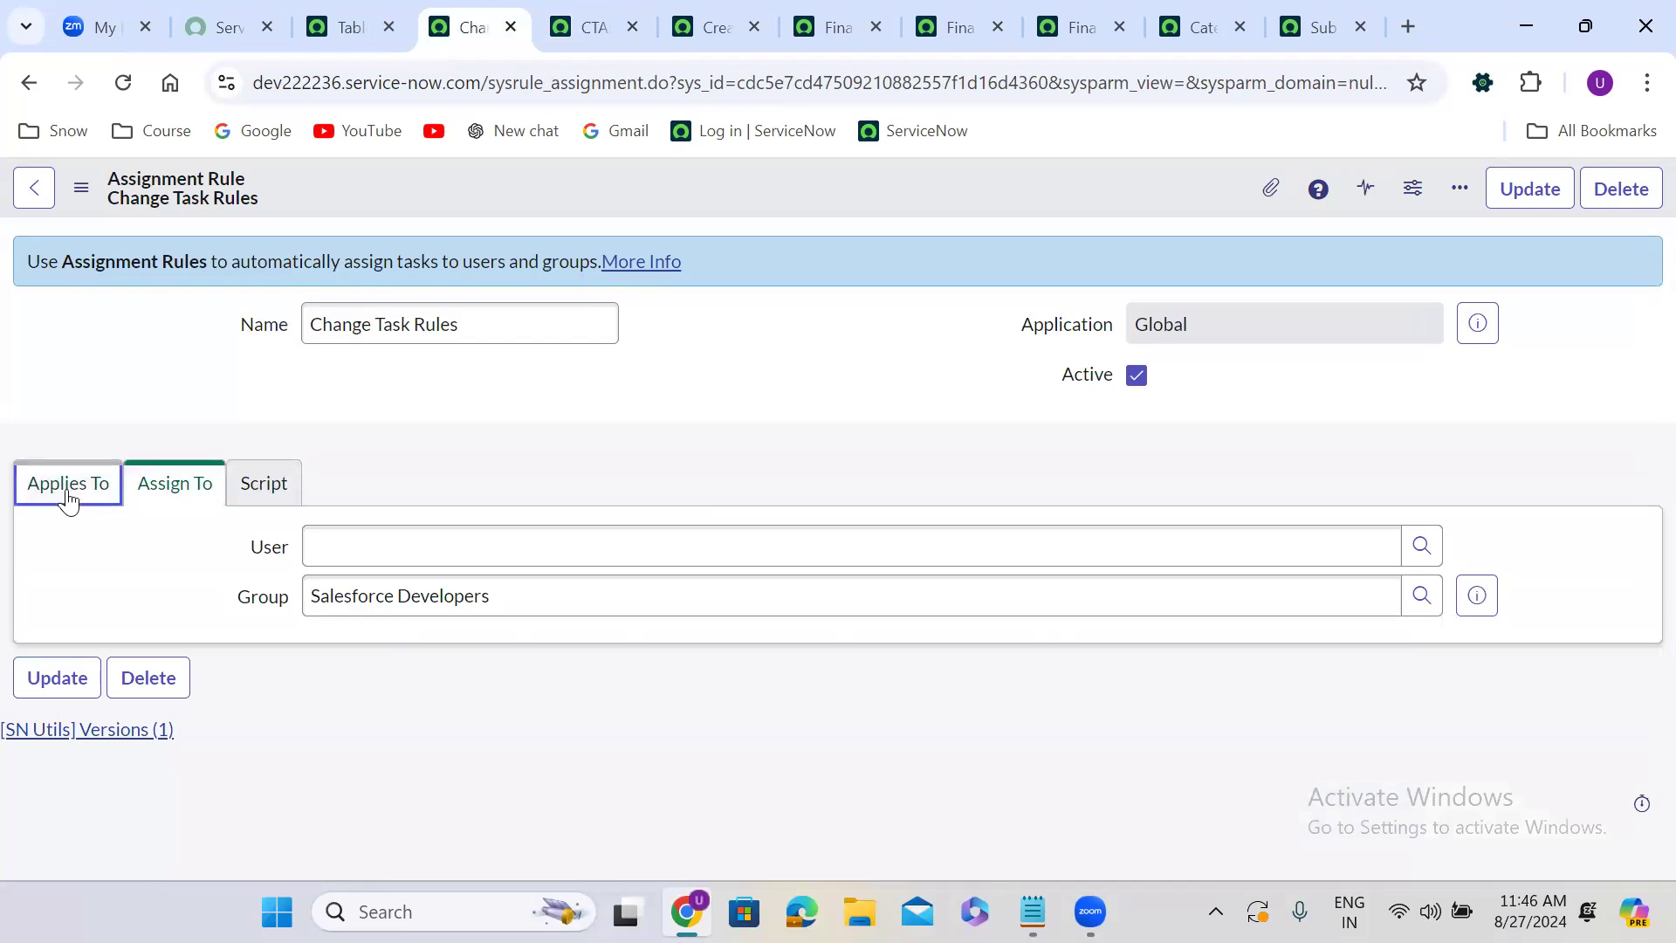
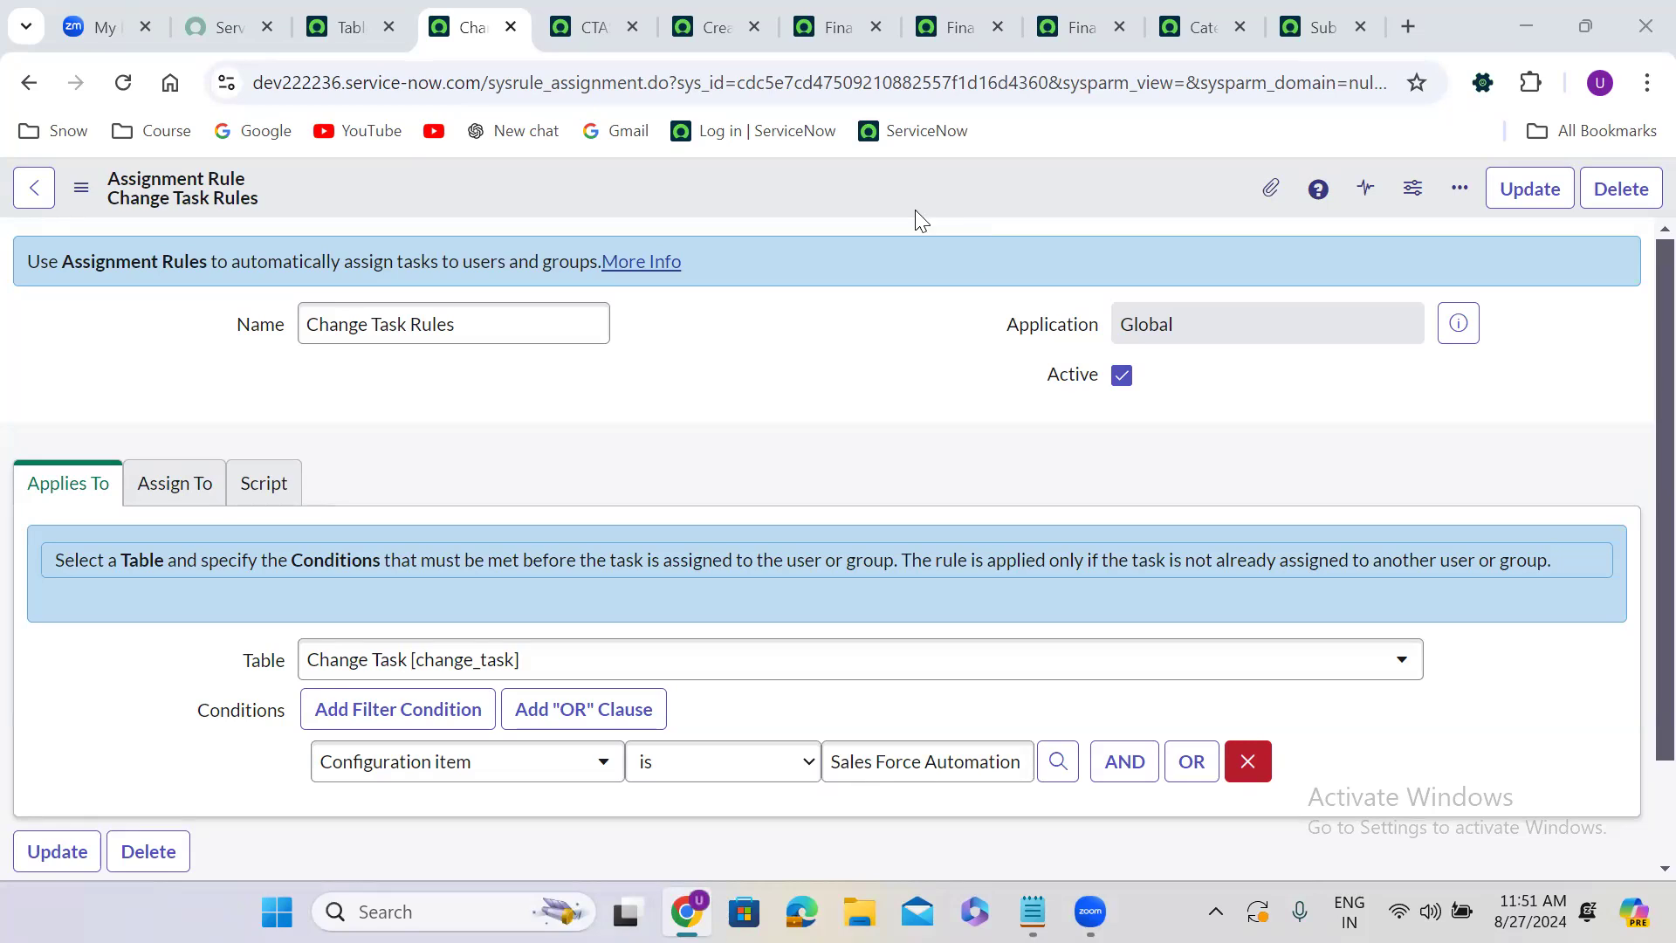
# Browse the assignment rule form's context menu and its View options.
pyautogui.rightClick(569, 192)
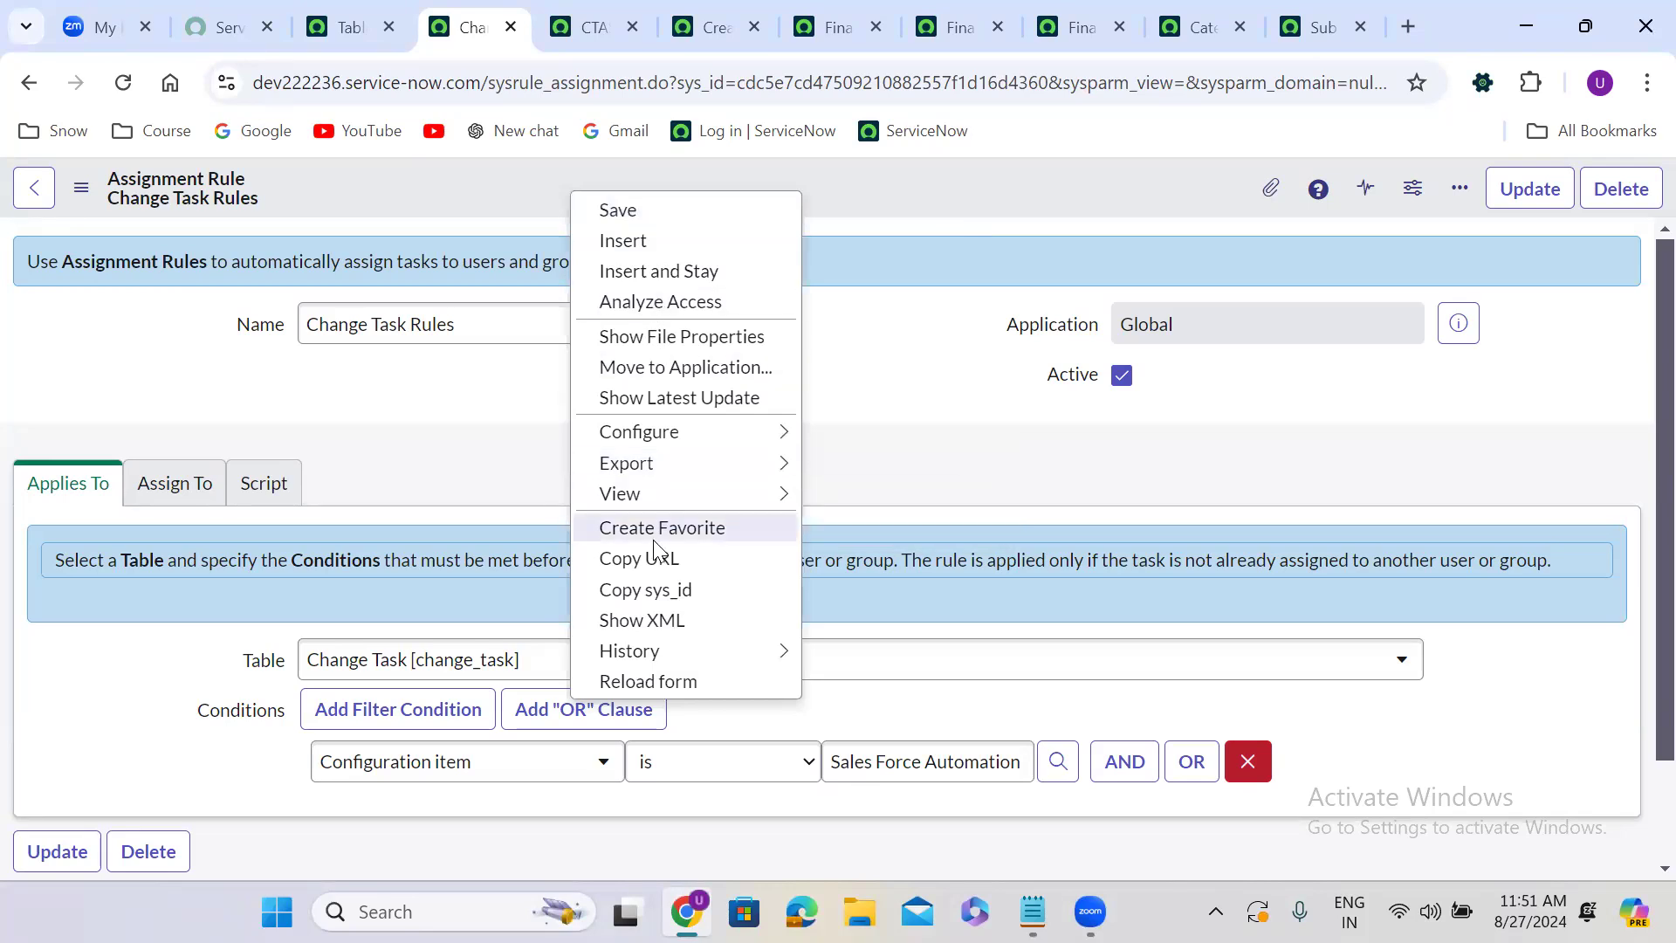
pyautogui.click(85, 194)
pyautogui.click(85, 194)
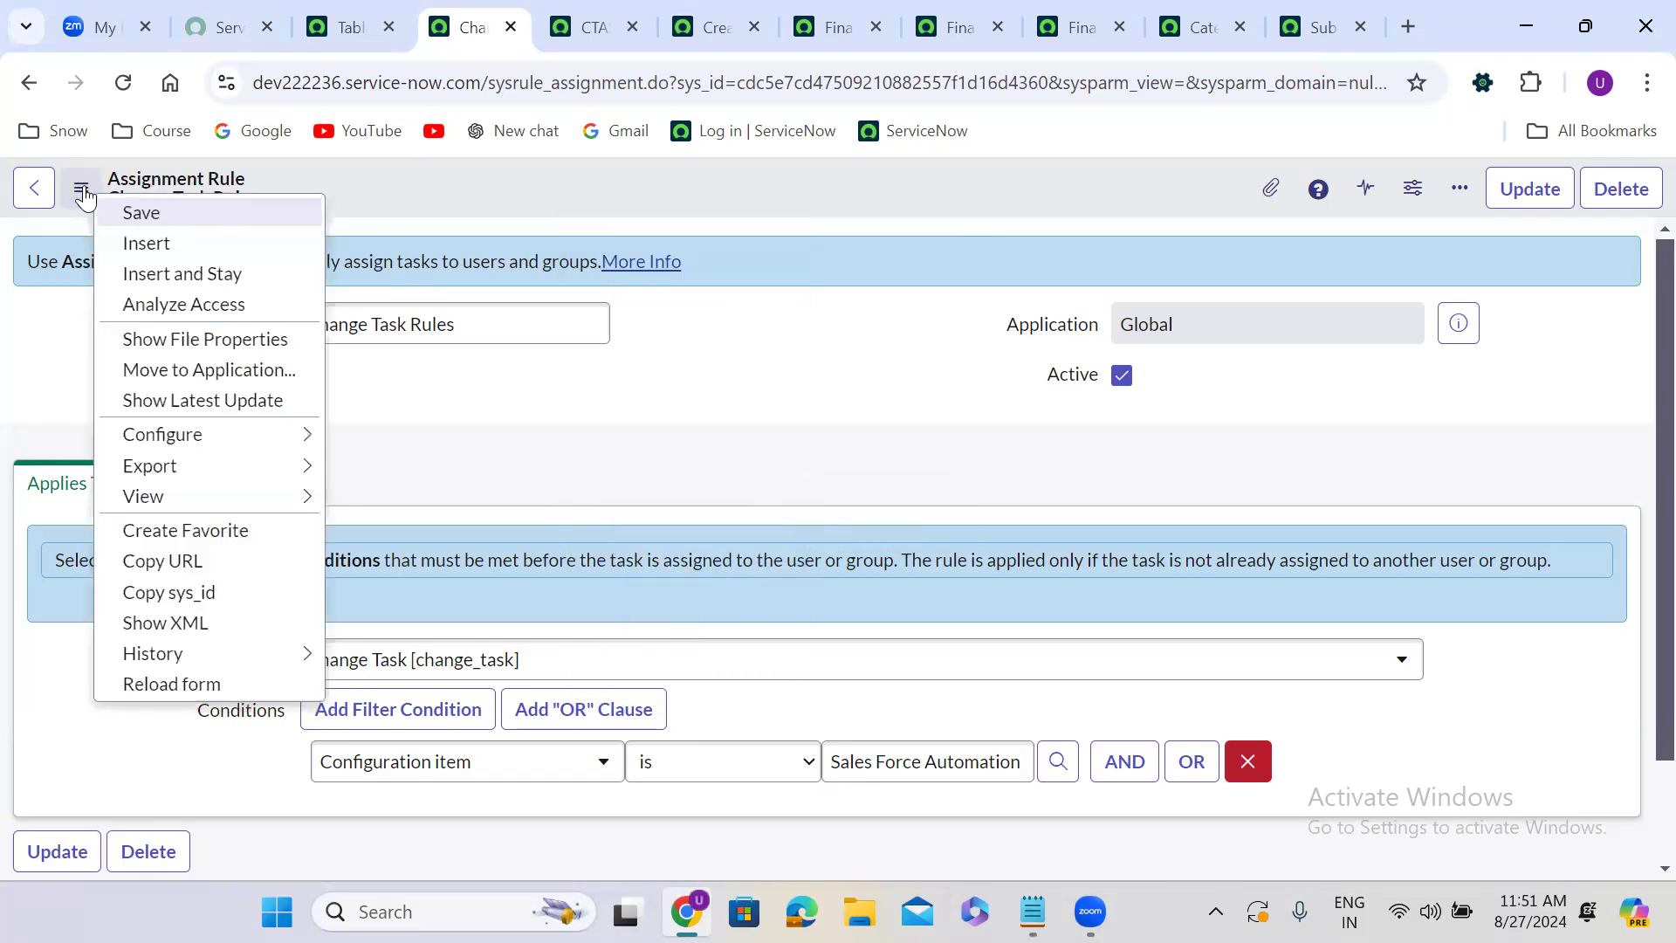
pyautogui.click(476, 189)
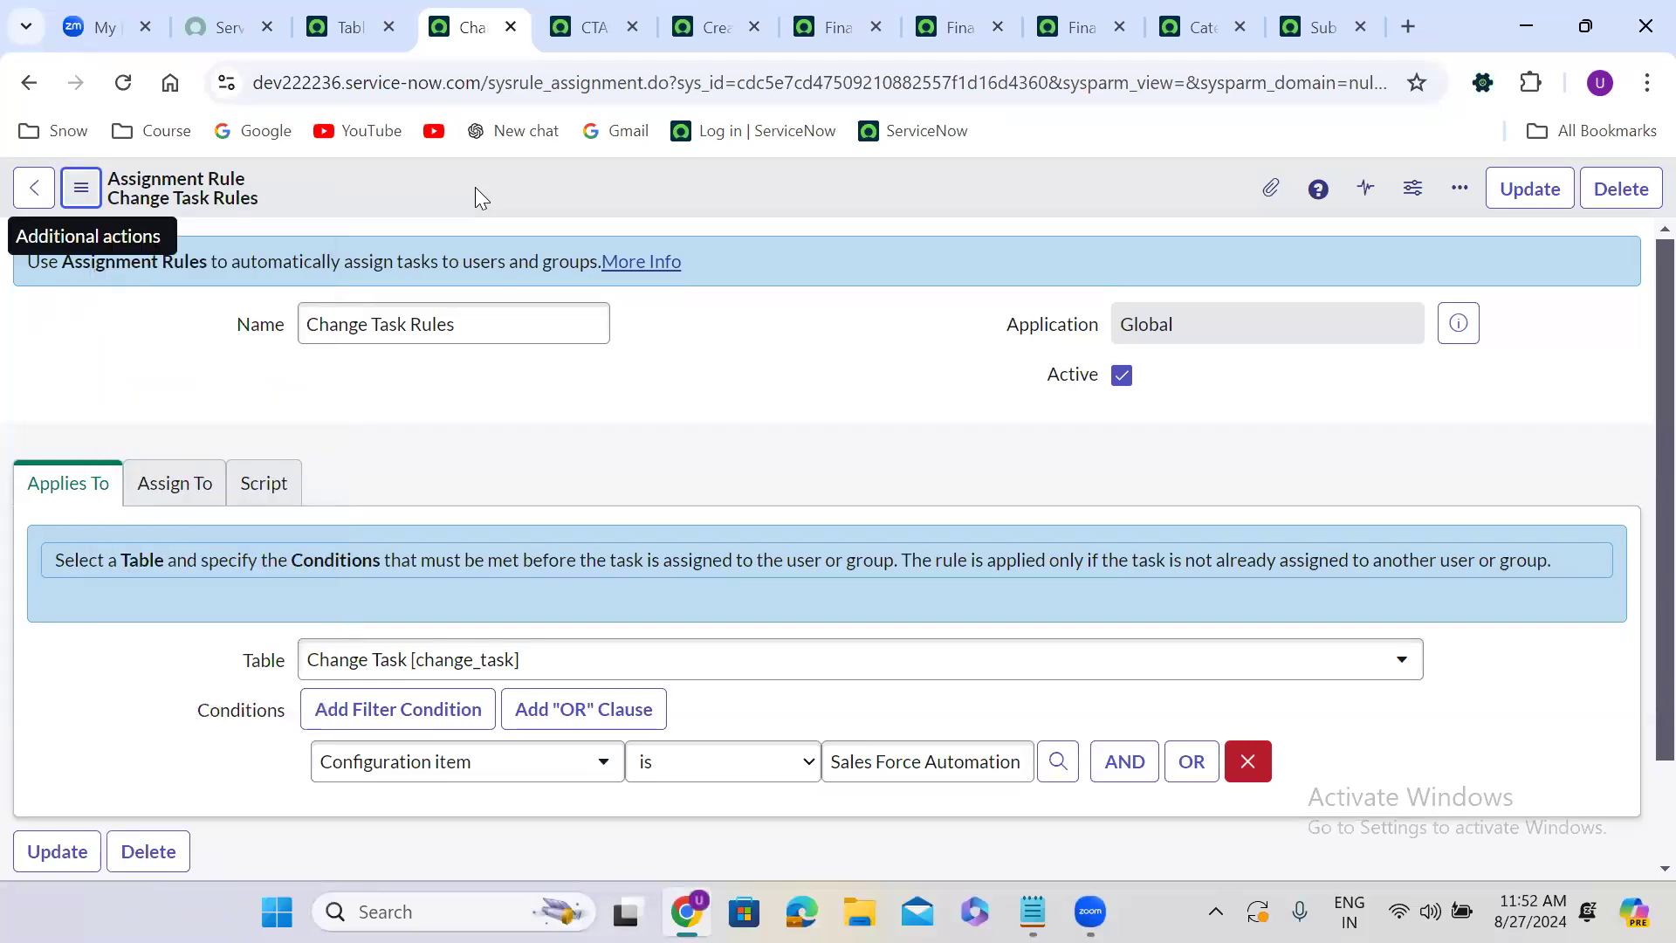
# Review the change task record's form context menu, including its View and Configure submenus.
pyautogui.click(704, 26)
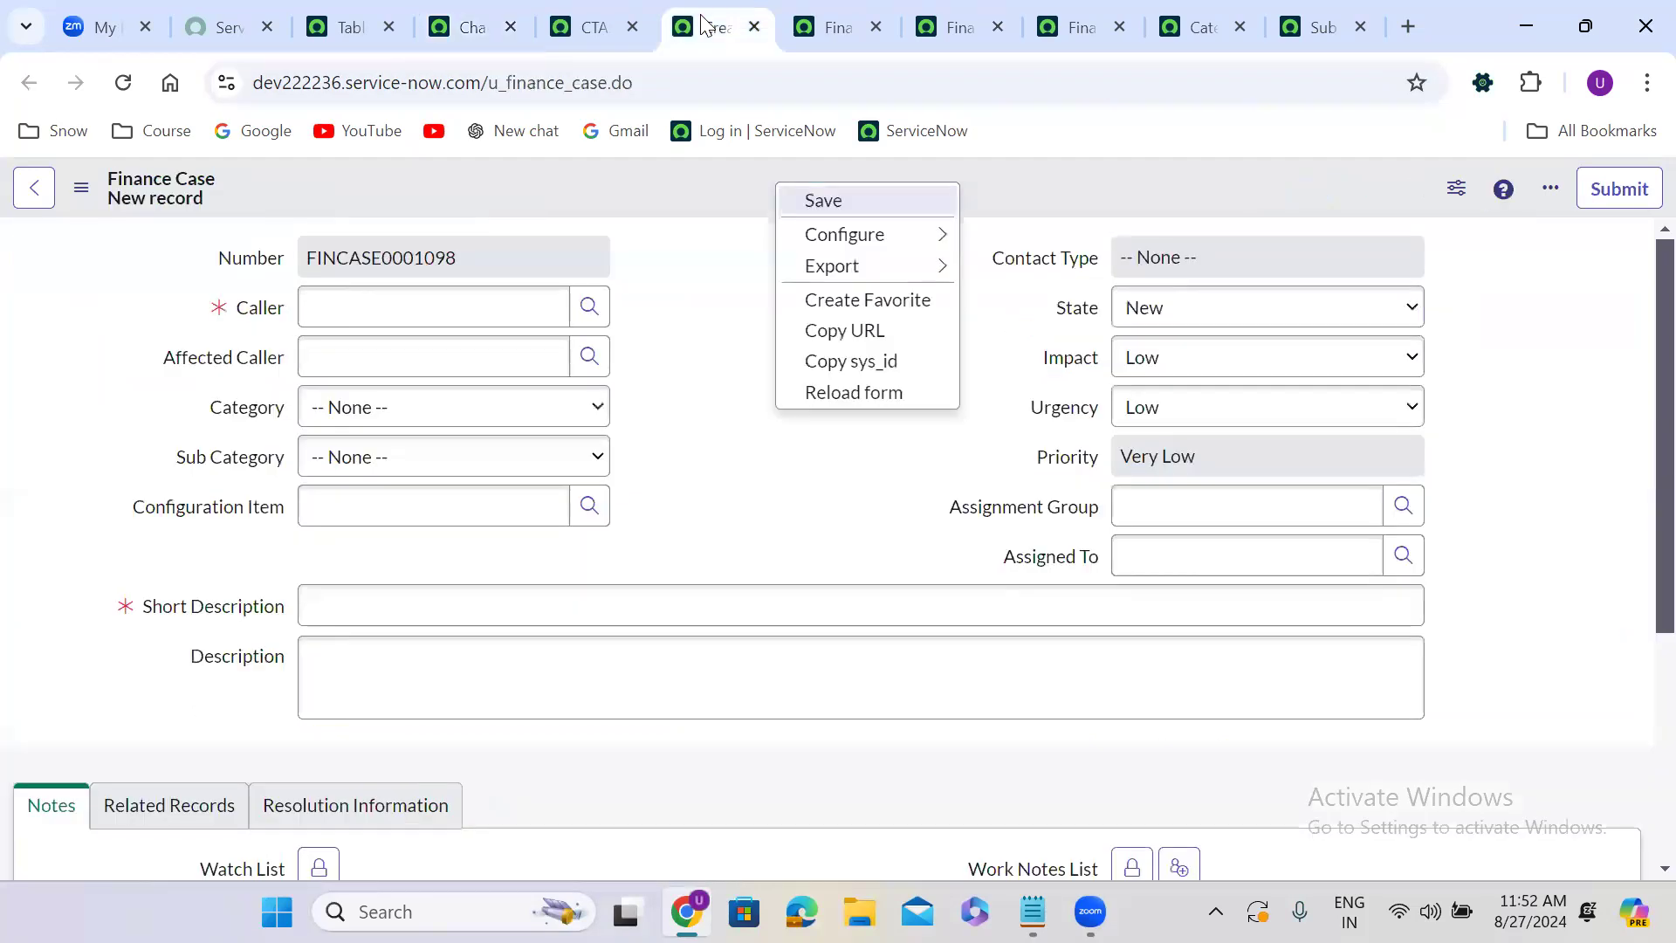
pyautogui.click(465, 24)
pyautogui.click(597, 3)
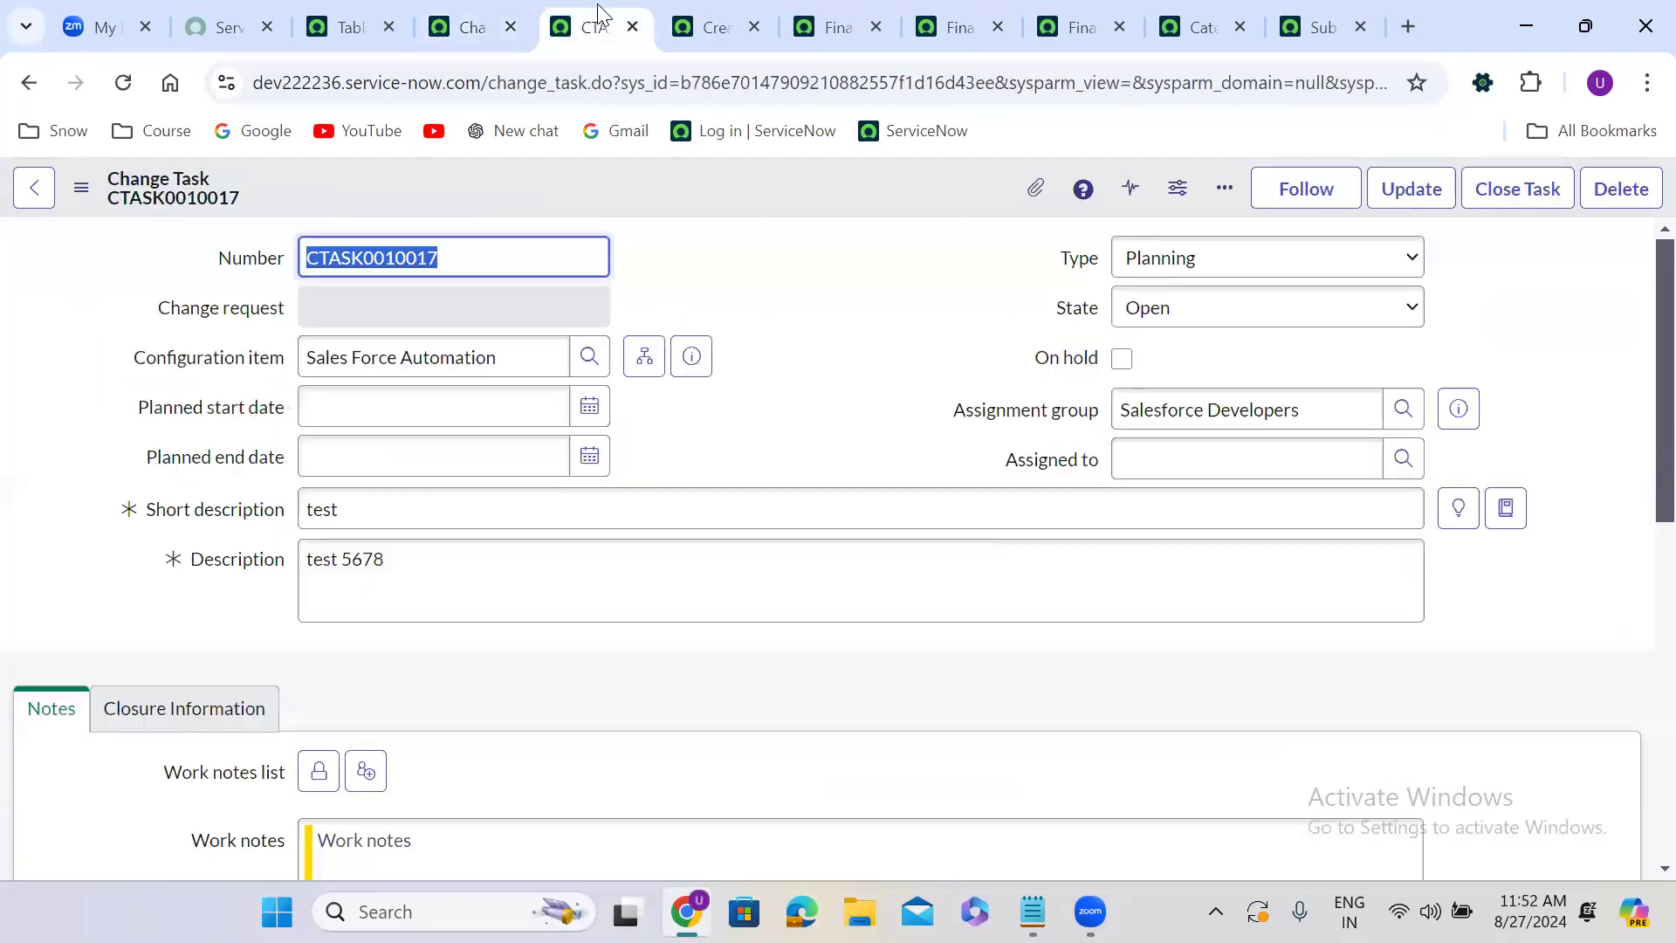
pyautogui.doubleClick(769, 73)
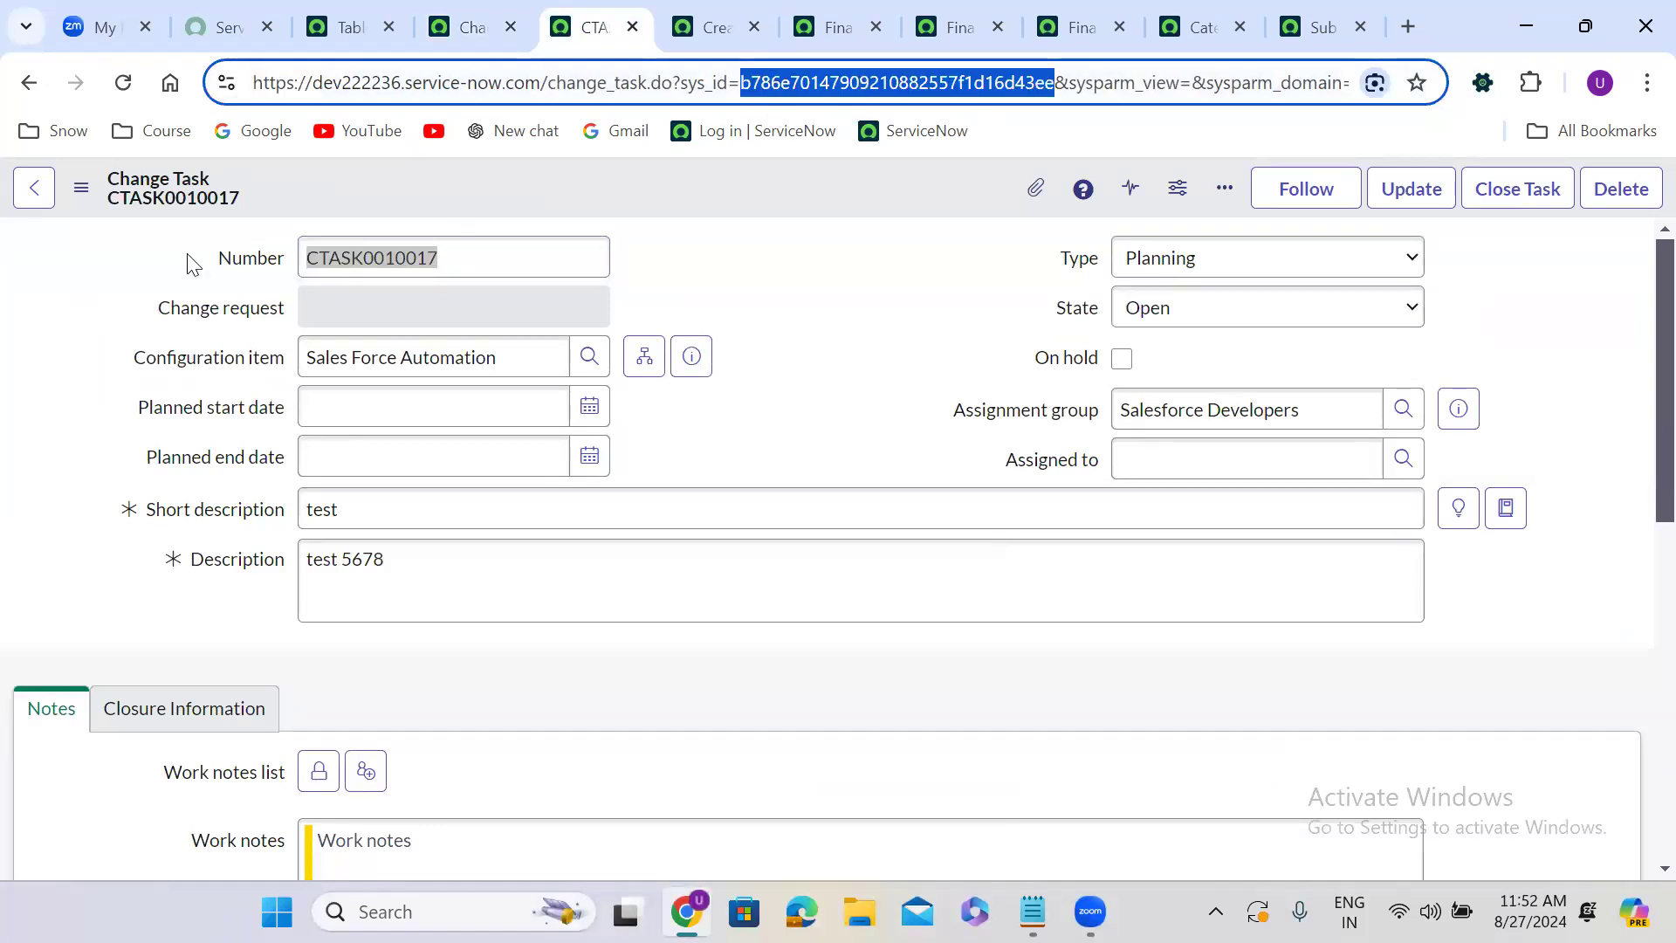
pyautogui.click(78, 194)
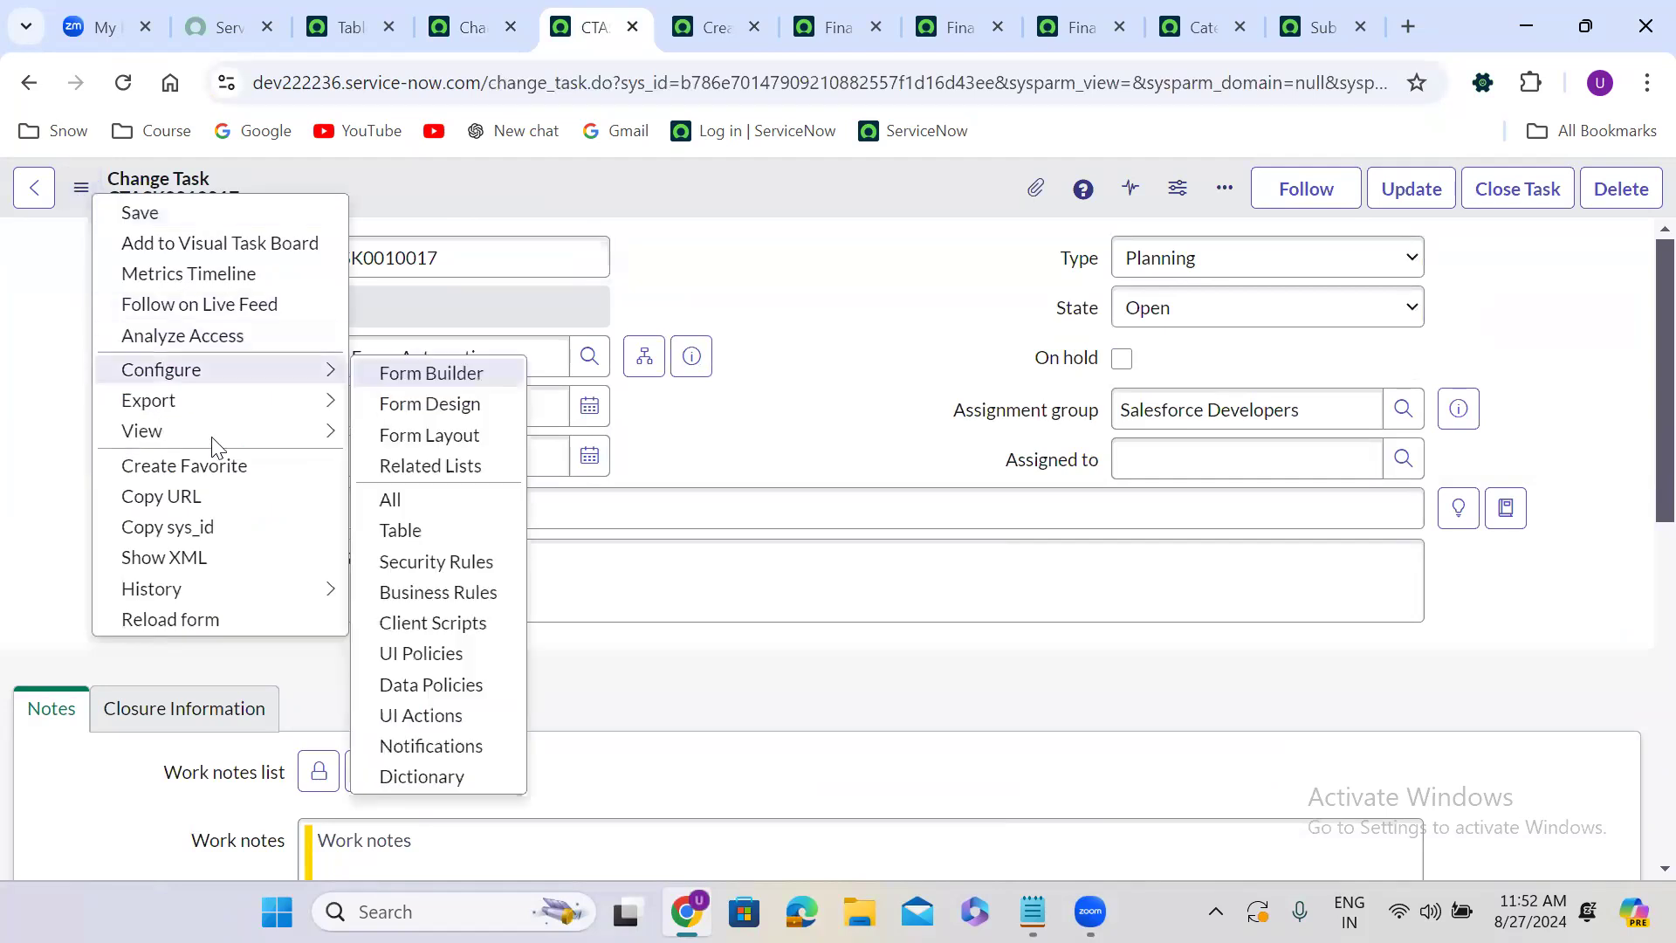
pyautogui.moveTo(262, 431)
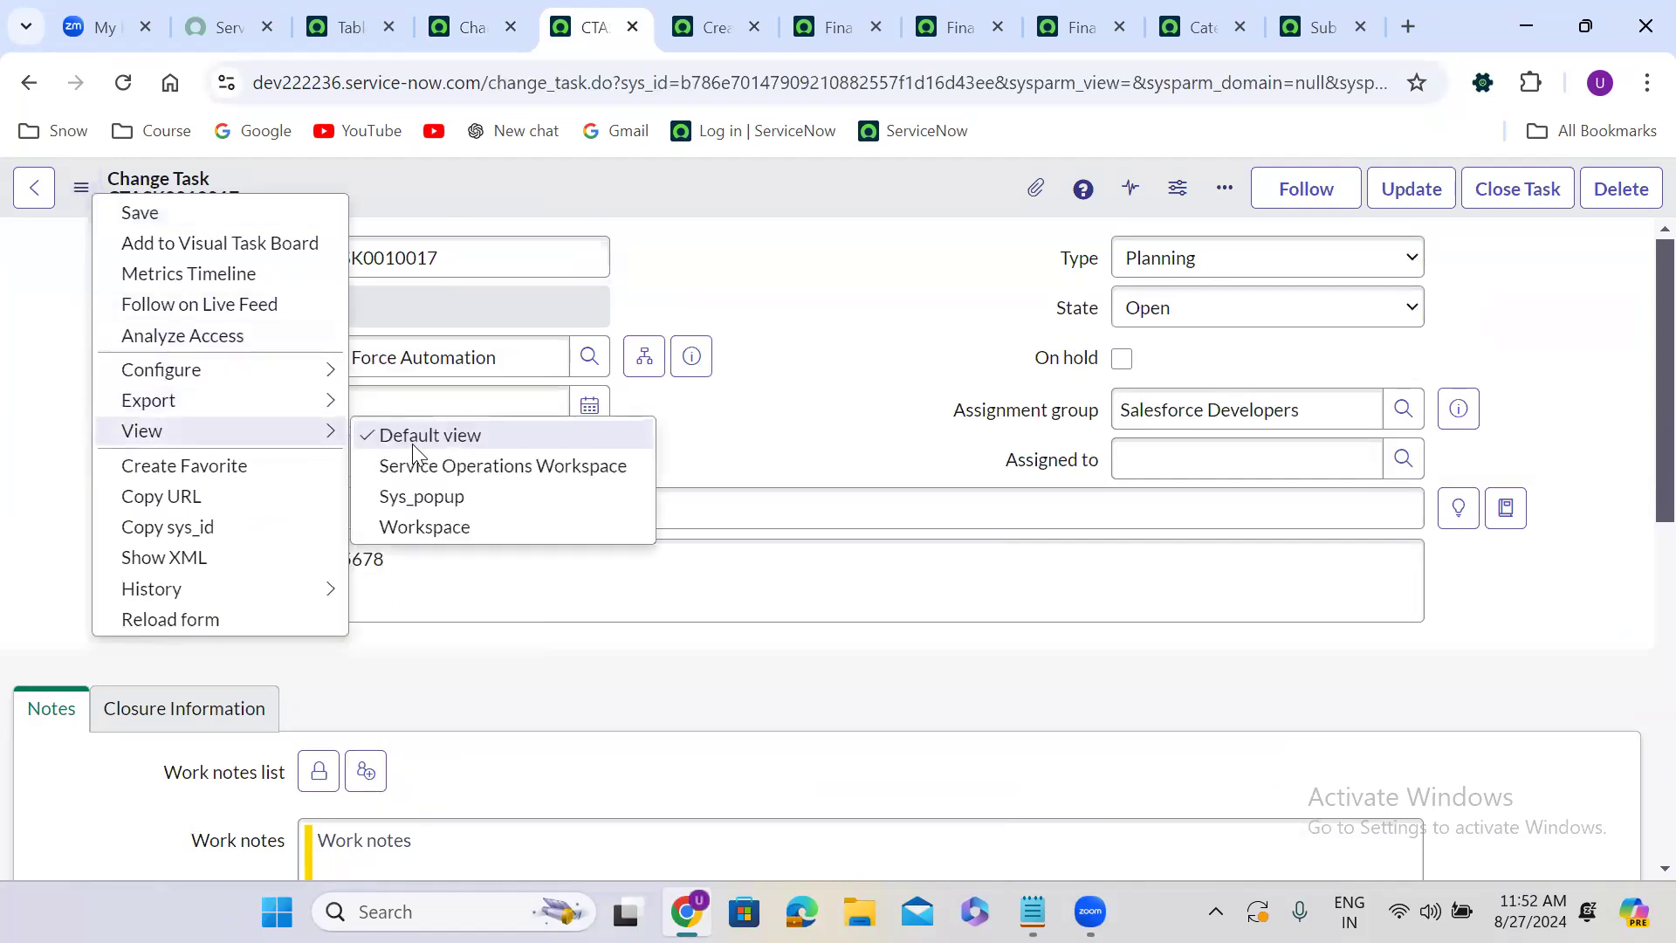
pyautogui.rightClick(622, 194)
pyautogui.moveTo(849, 432)
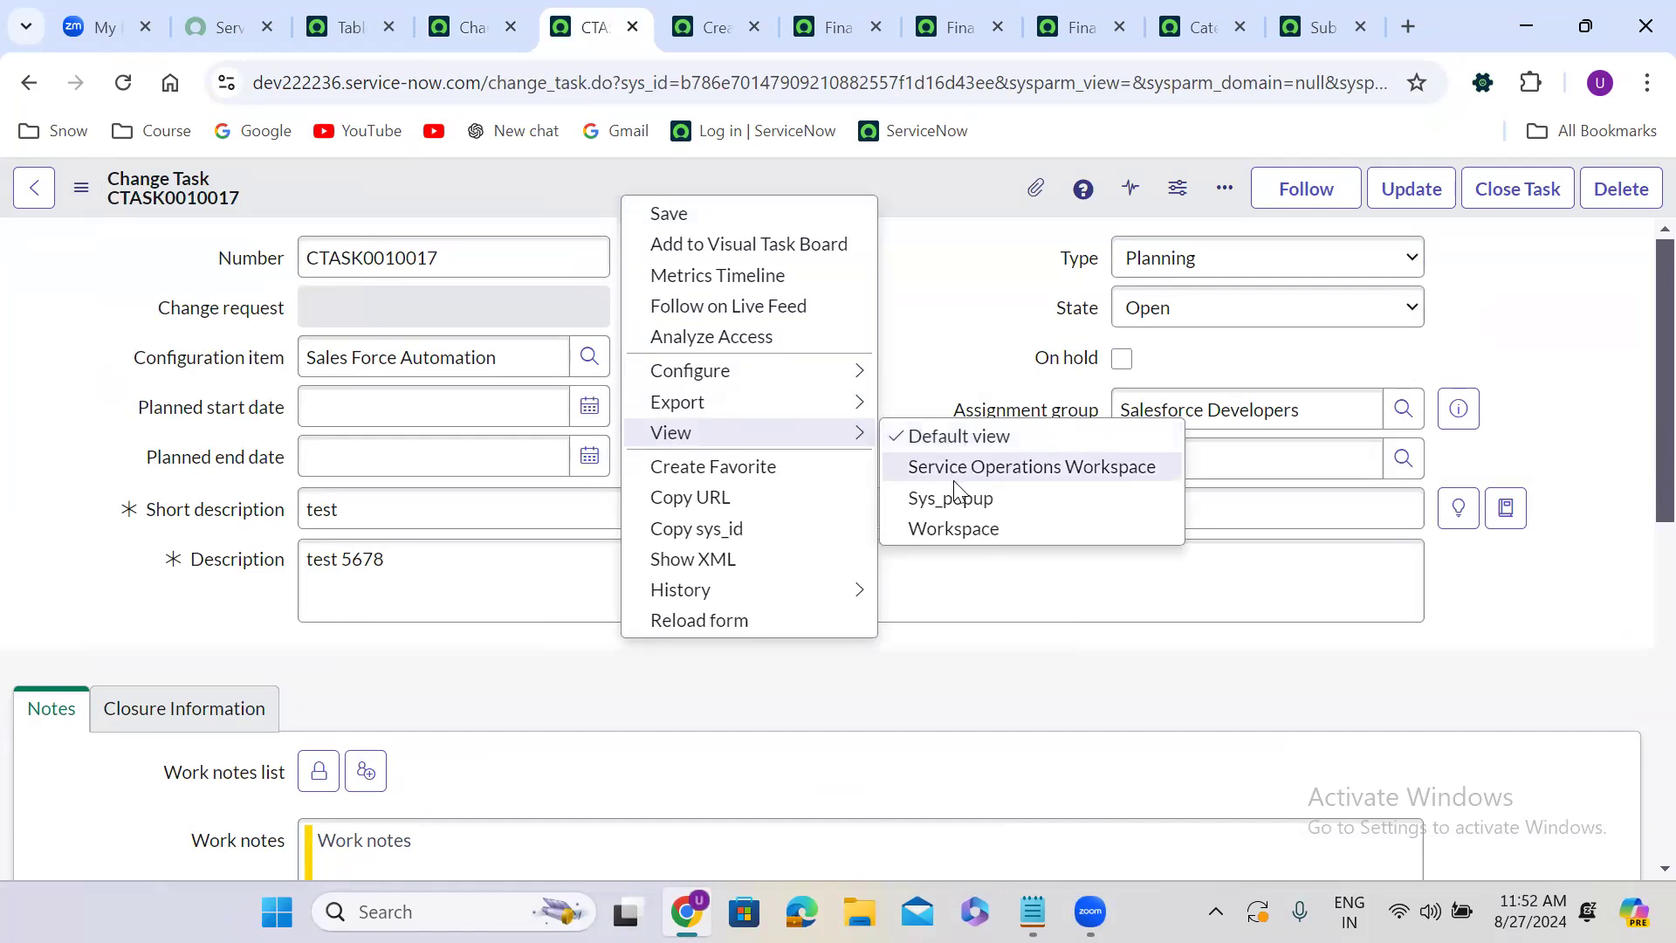
pyautogui.click(929, 176)
pyautogui.rightClick(786, 180)
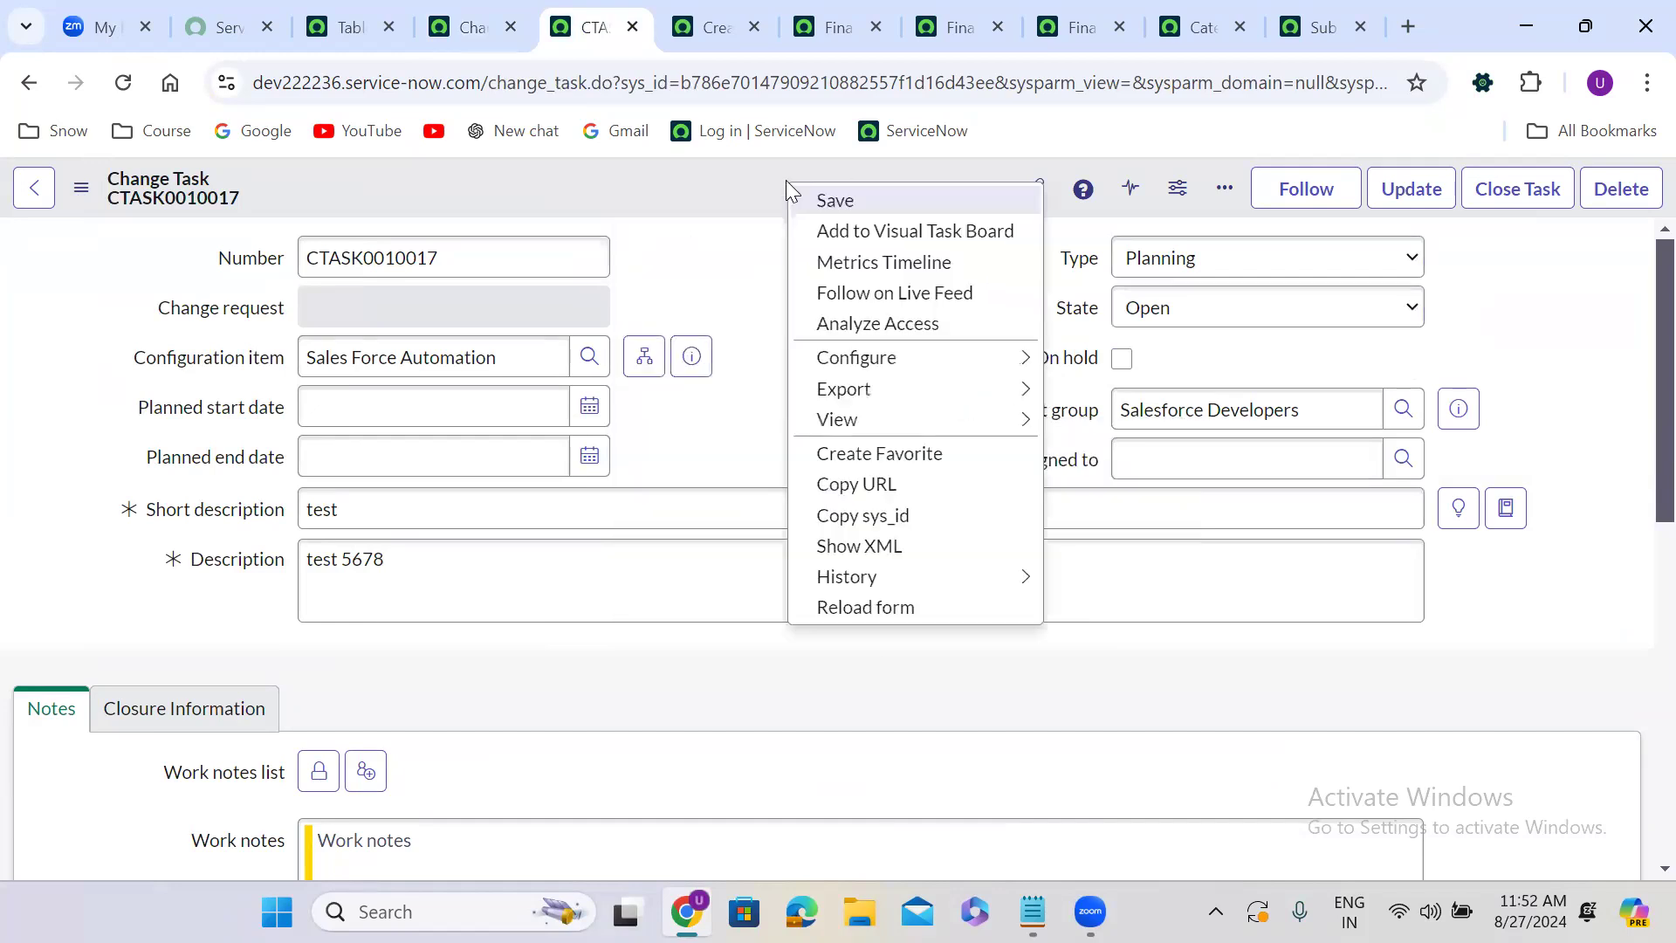
pyautogui.moveTo(922, 423)
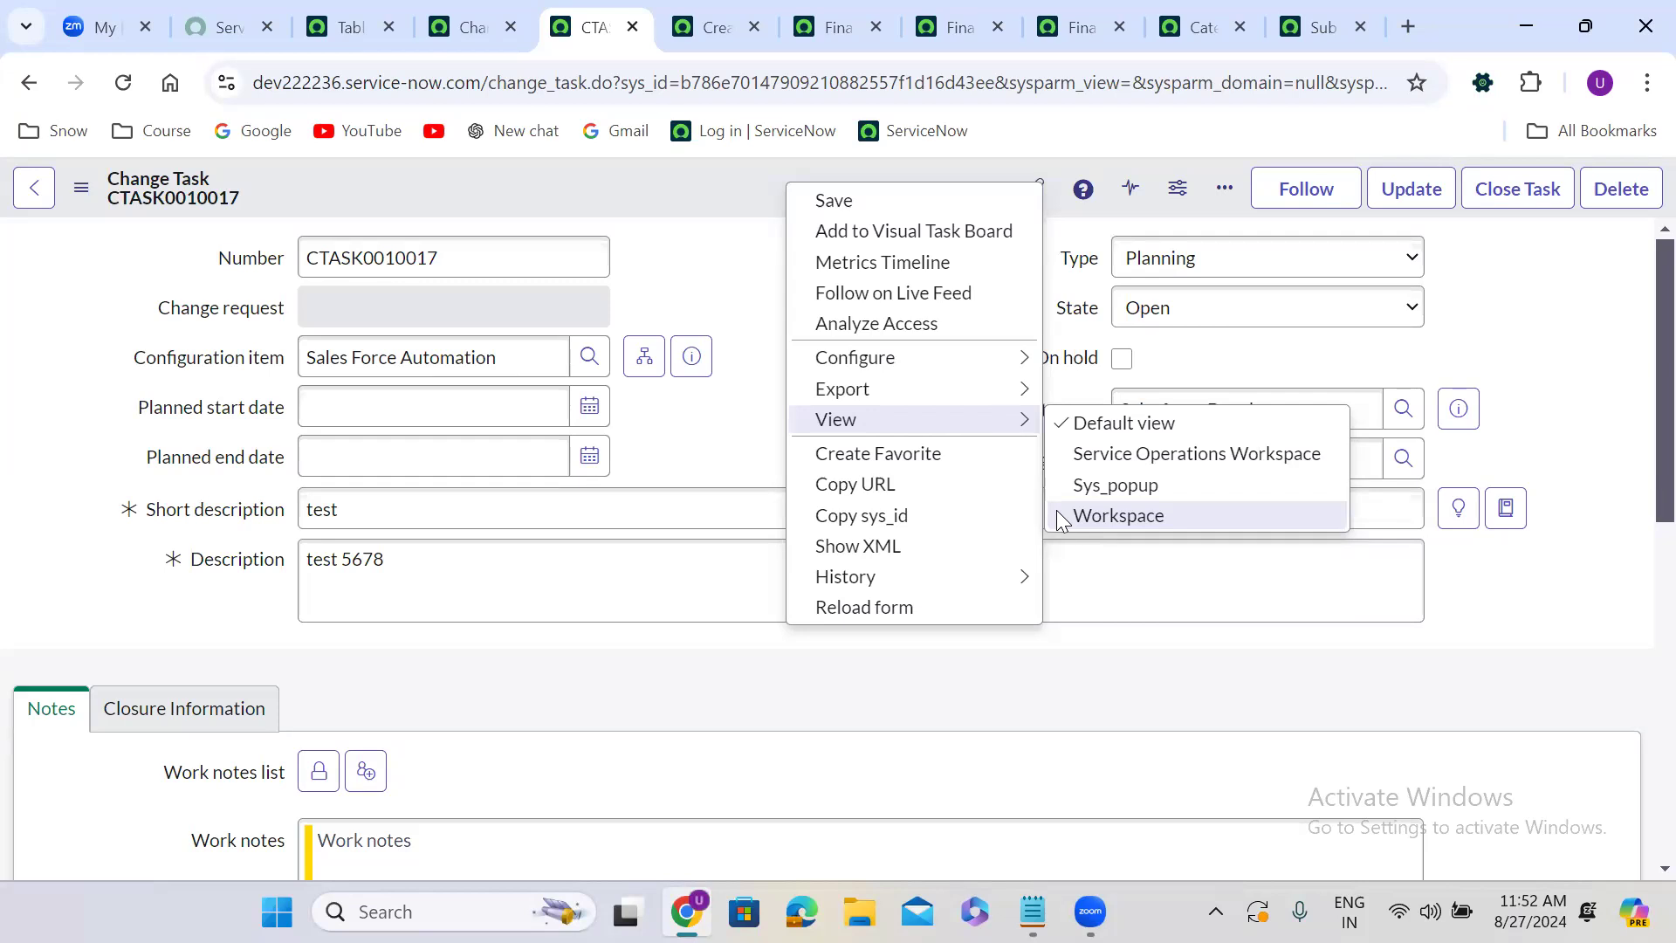
pyautogui.click(693, 173)
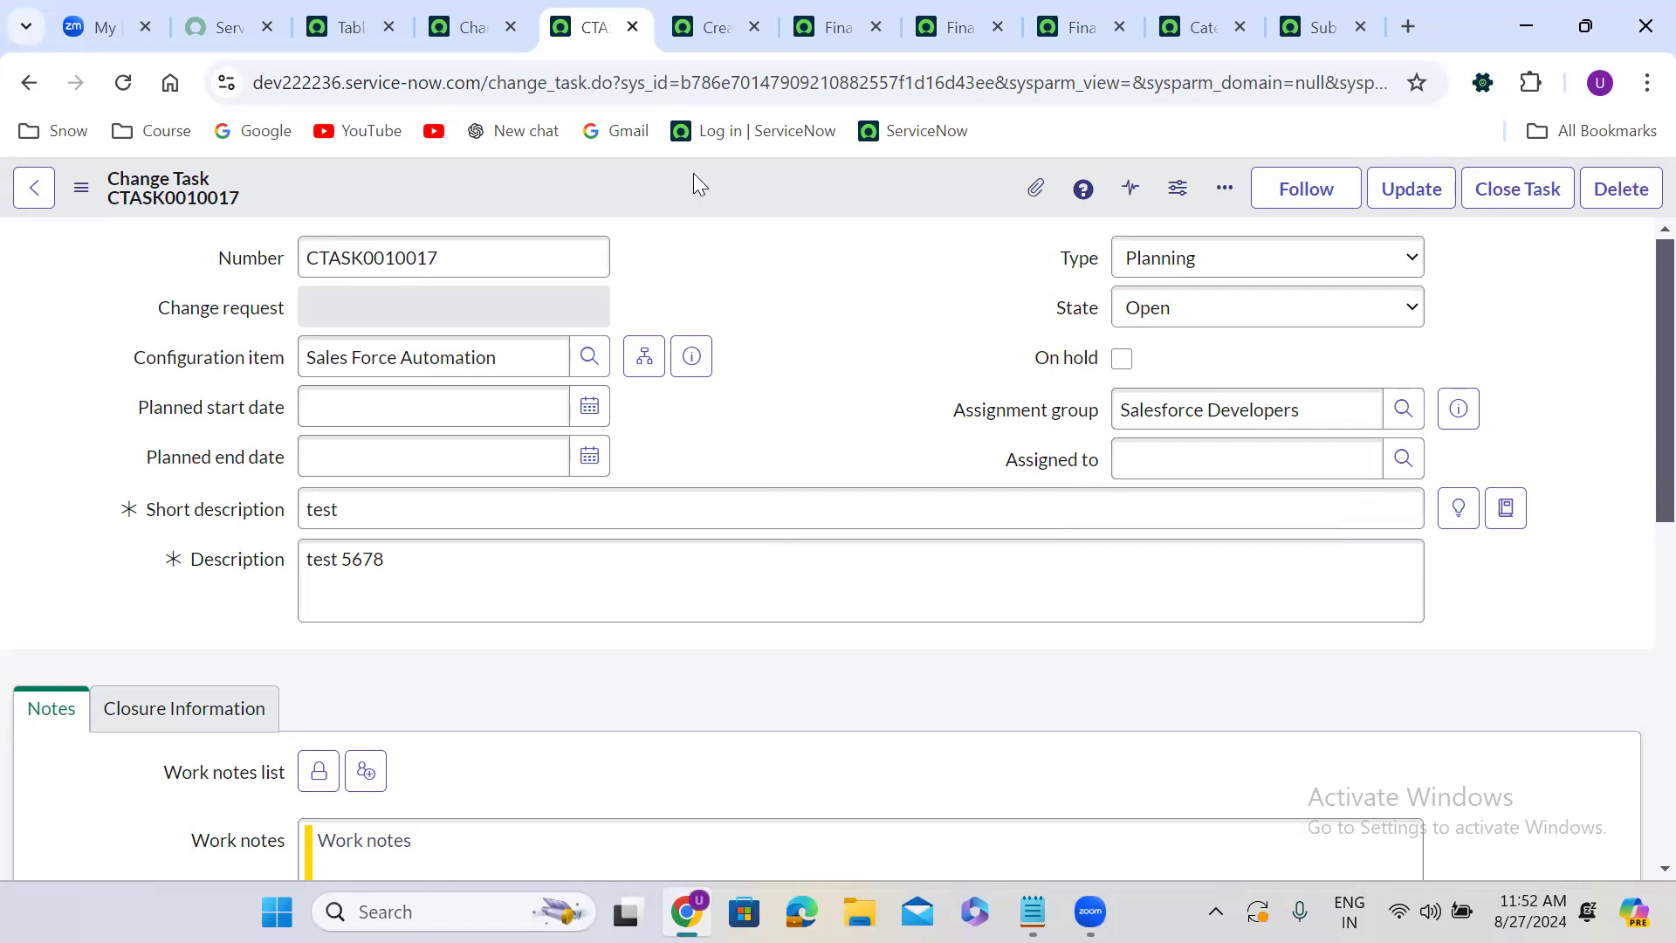
pyautogui.rightClick(696, 184)
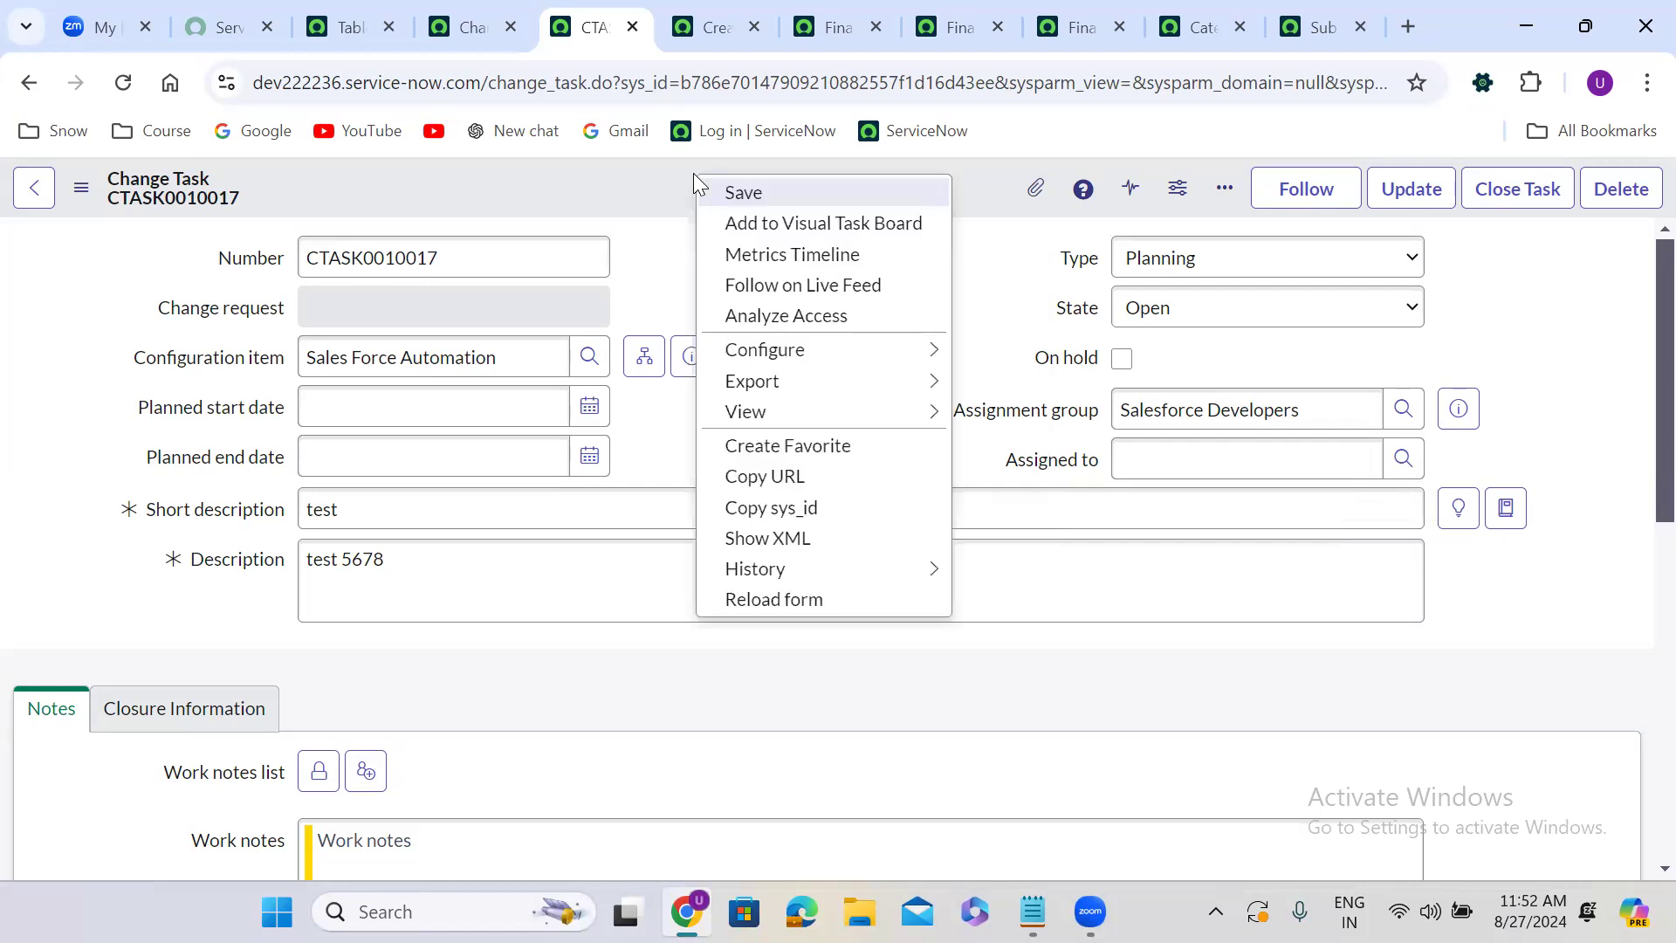
pyautogui.moveTo(749, 351)
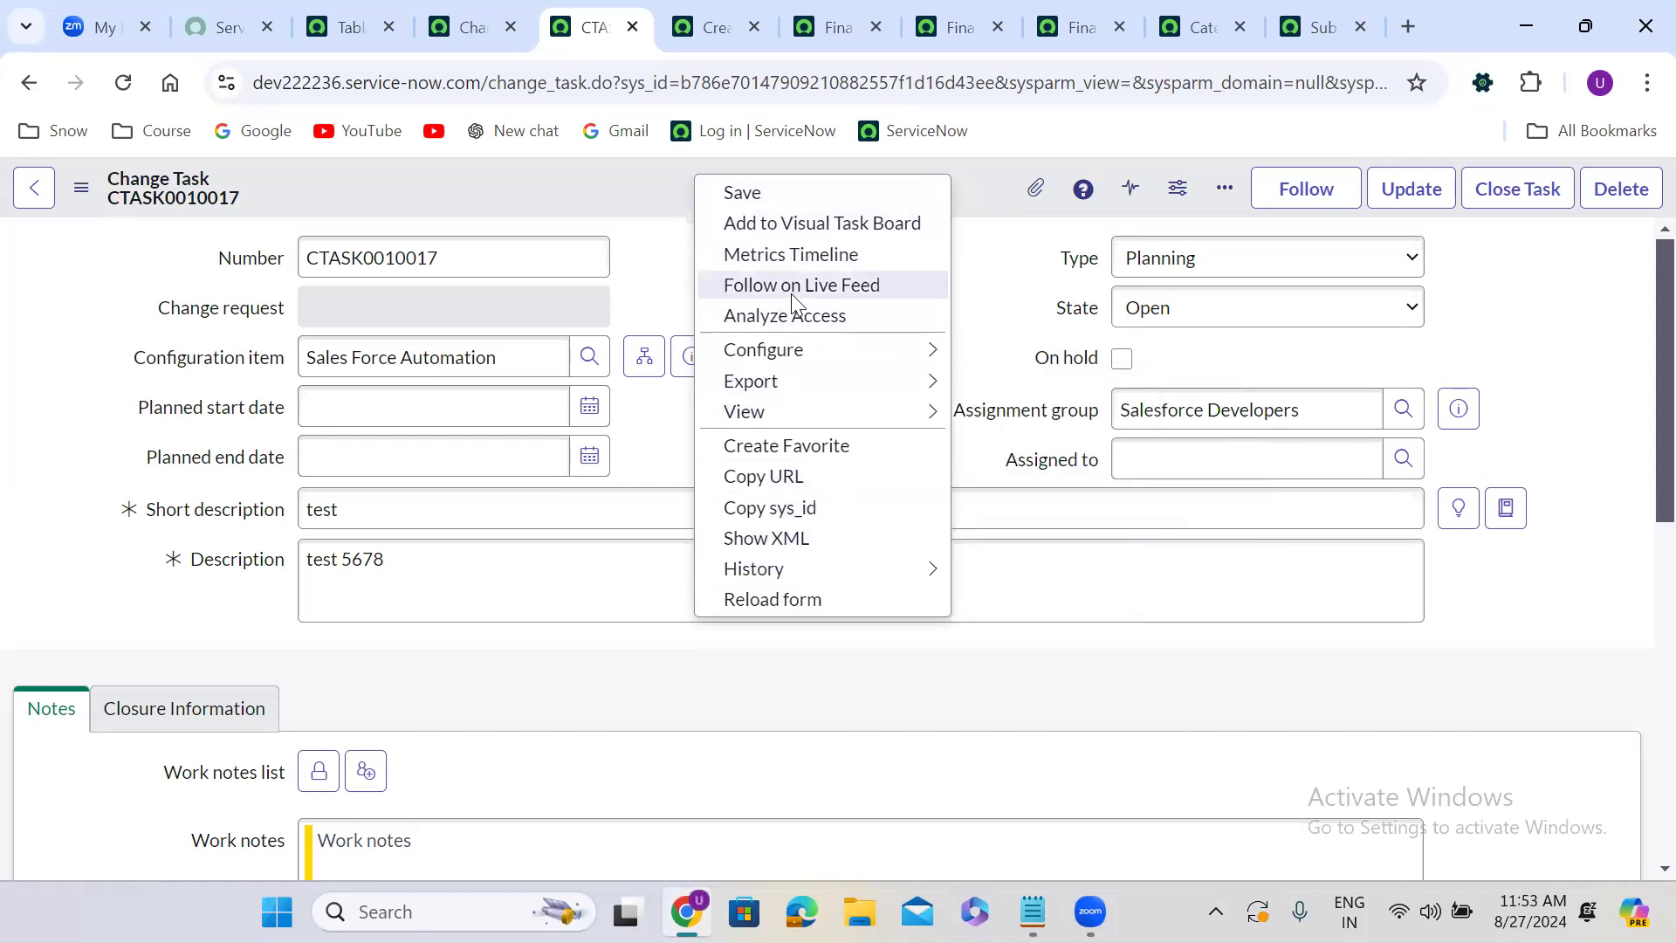
pyautogui.moveTo(825, 349)
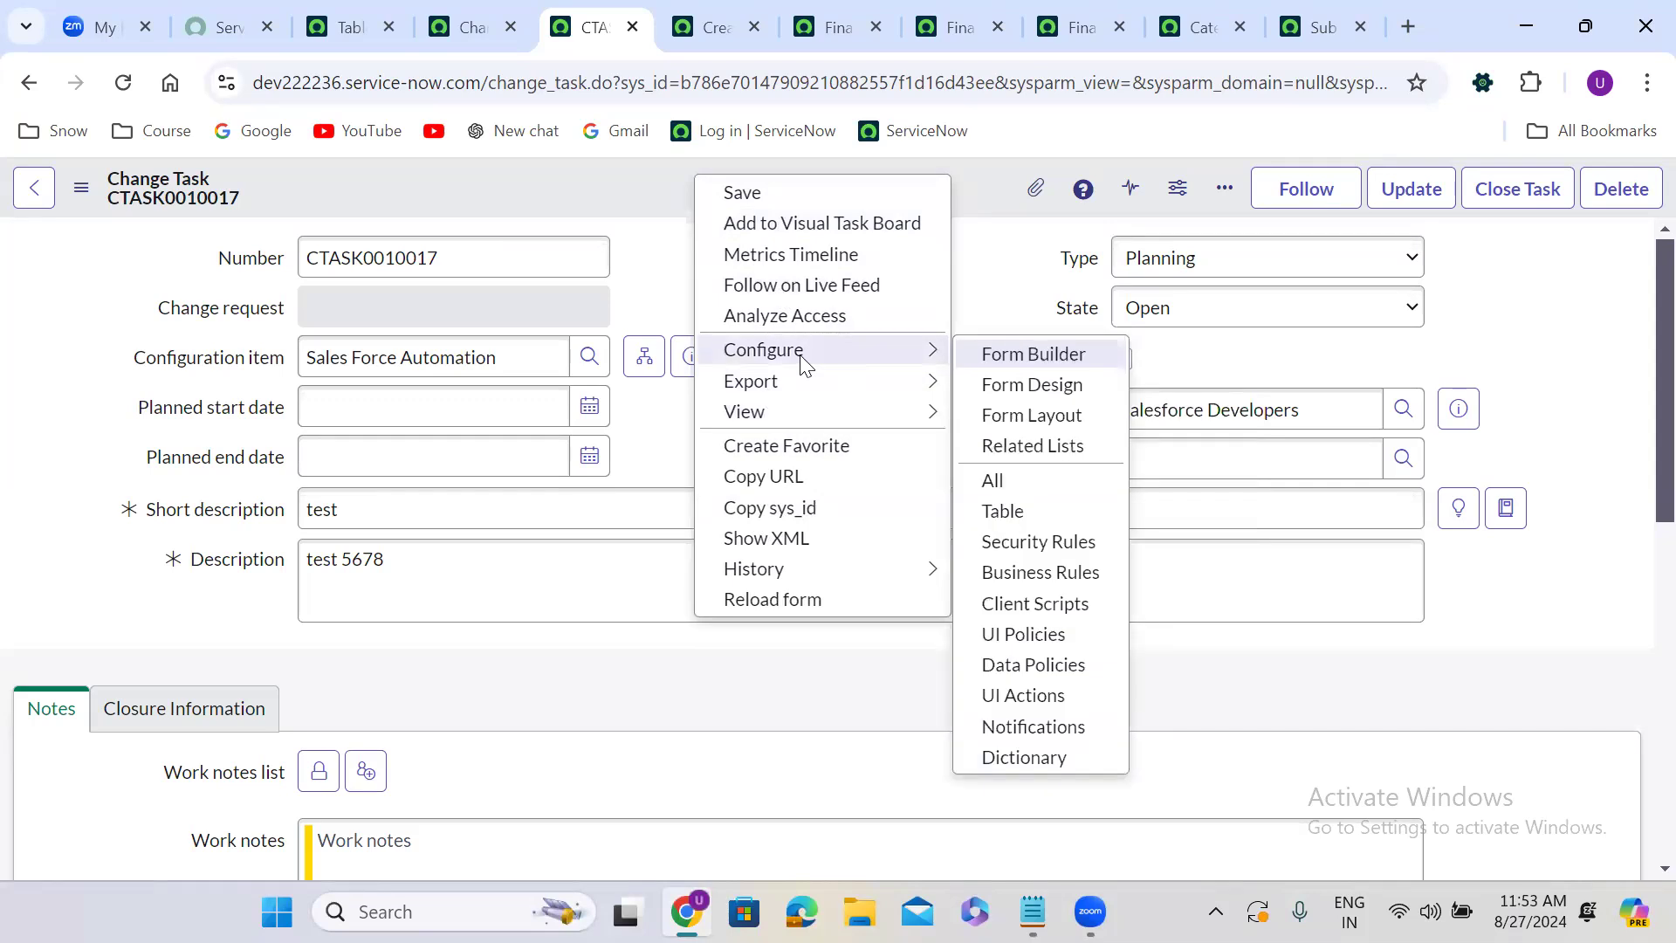
pyautogui.moveTo(928, 381)
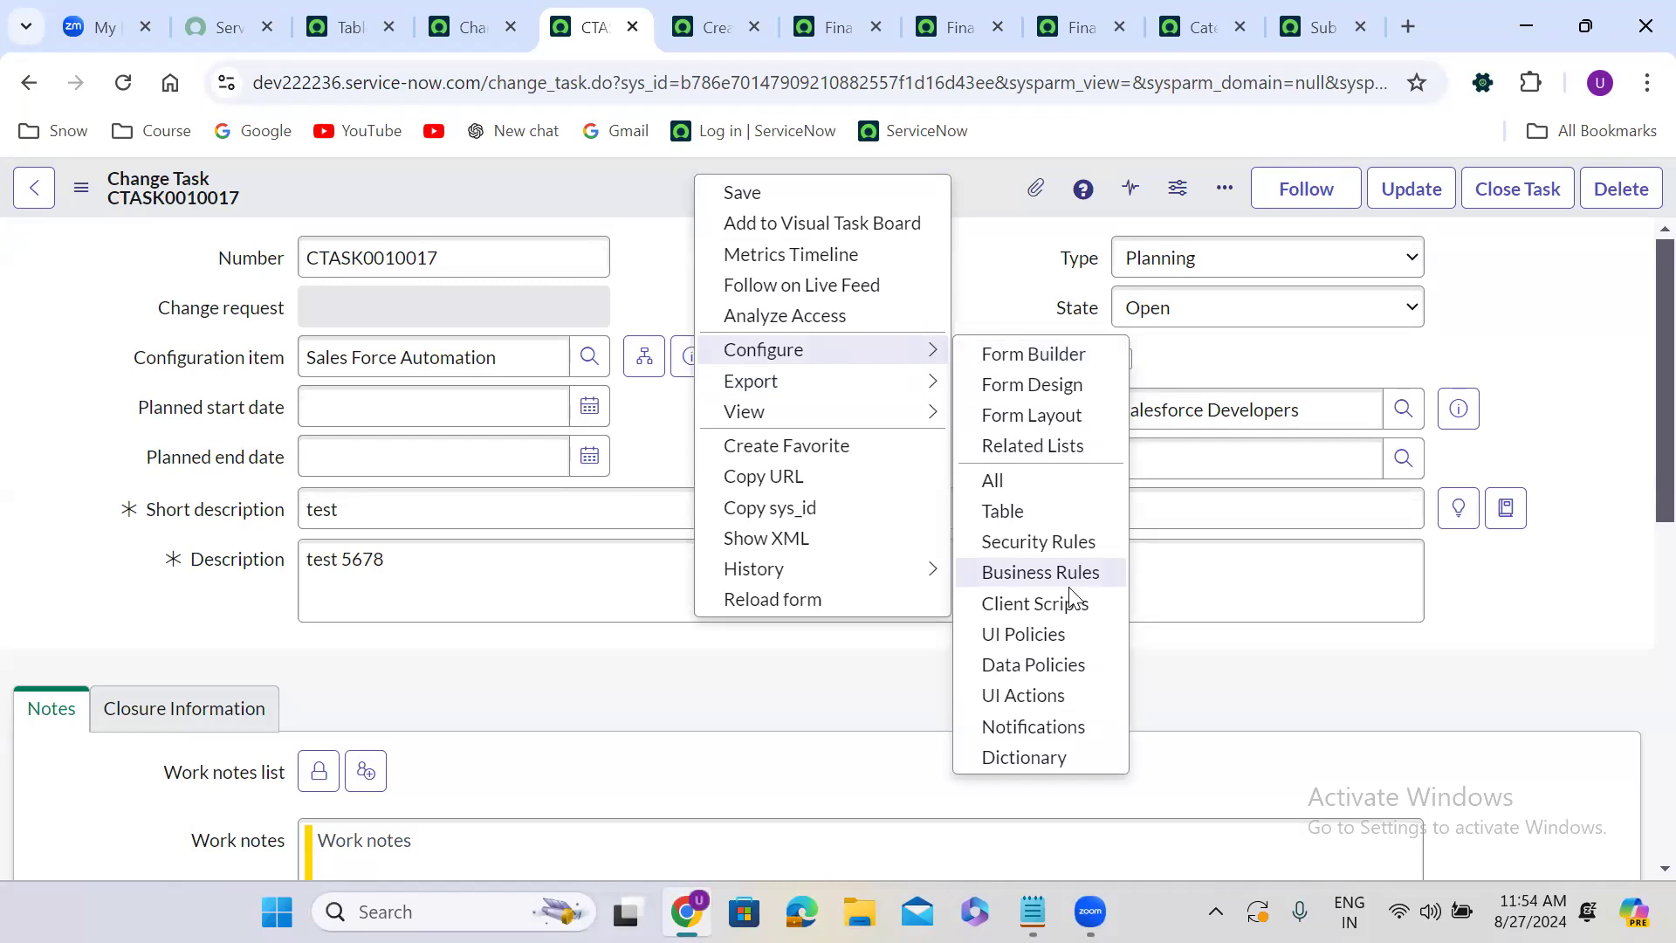
pyautogui.moveTo(814, 390)
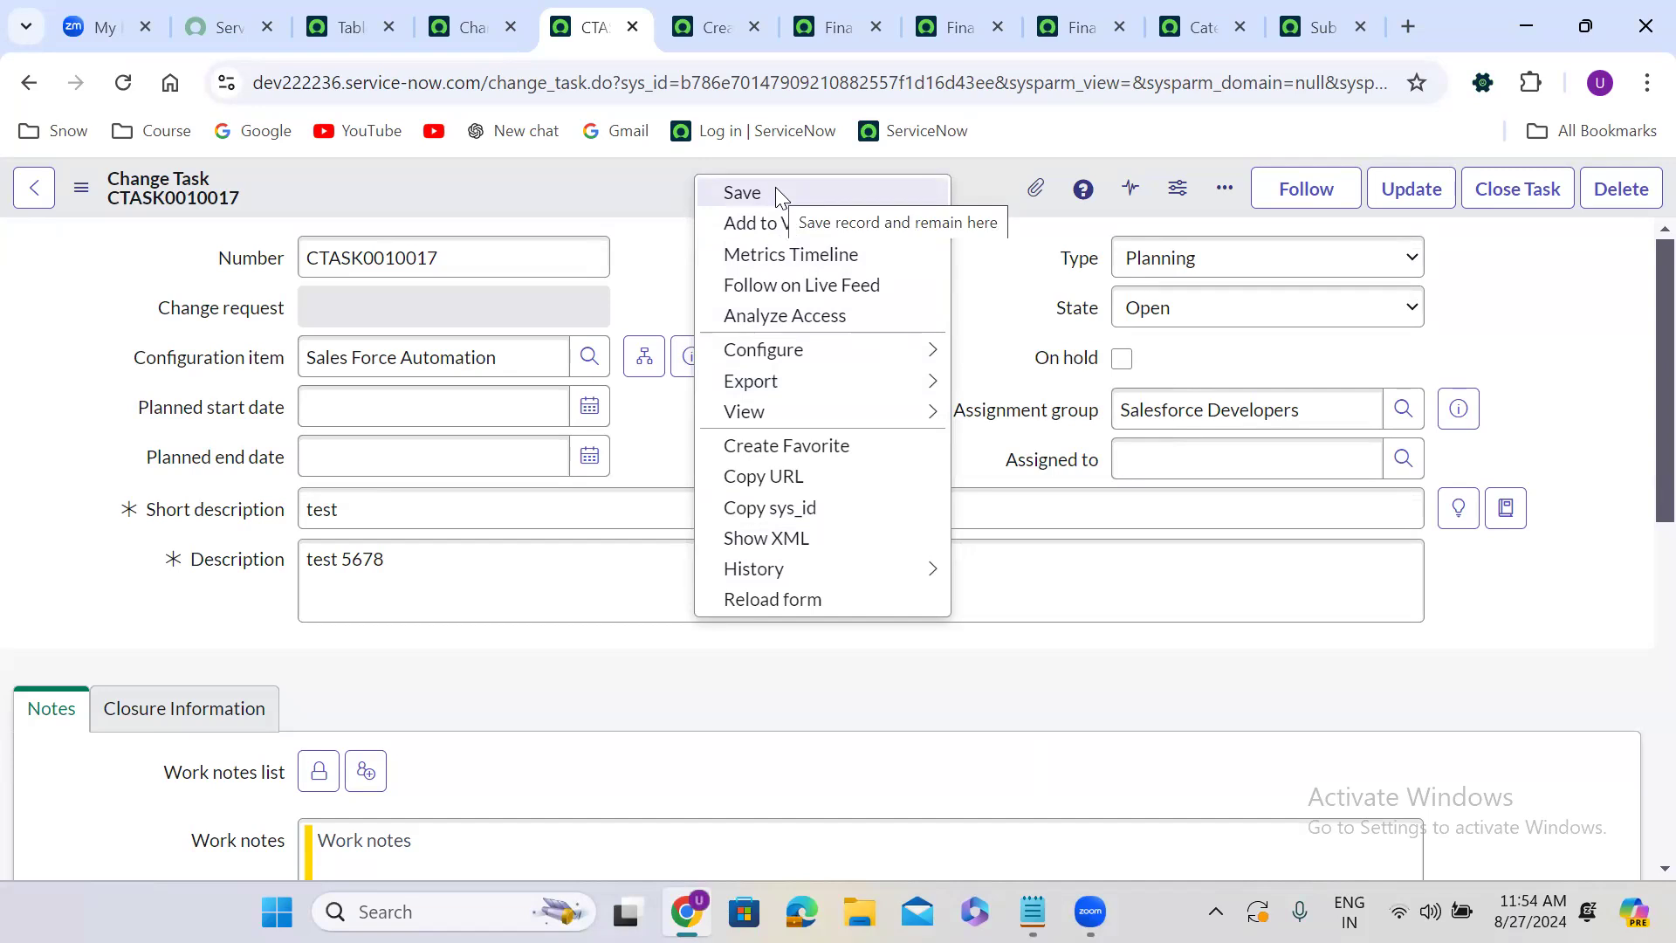
pyautogui.click(593, 187)
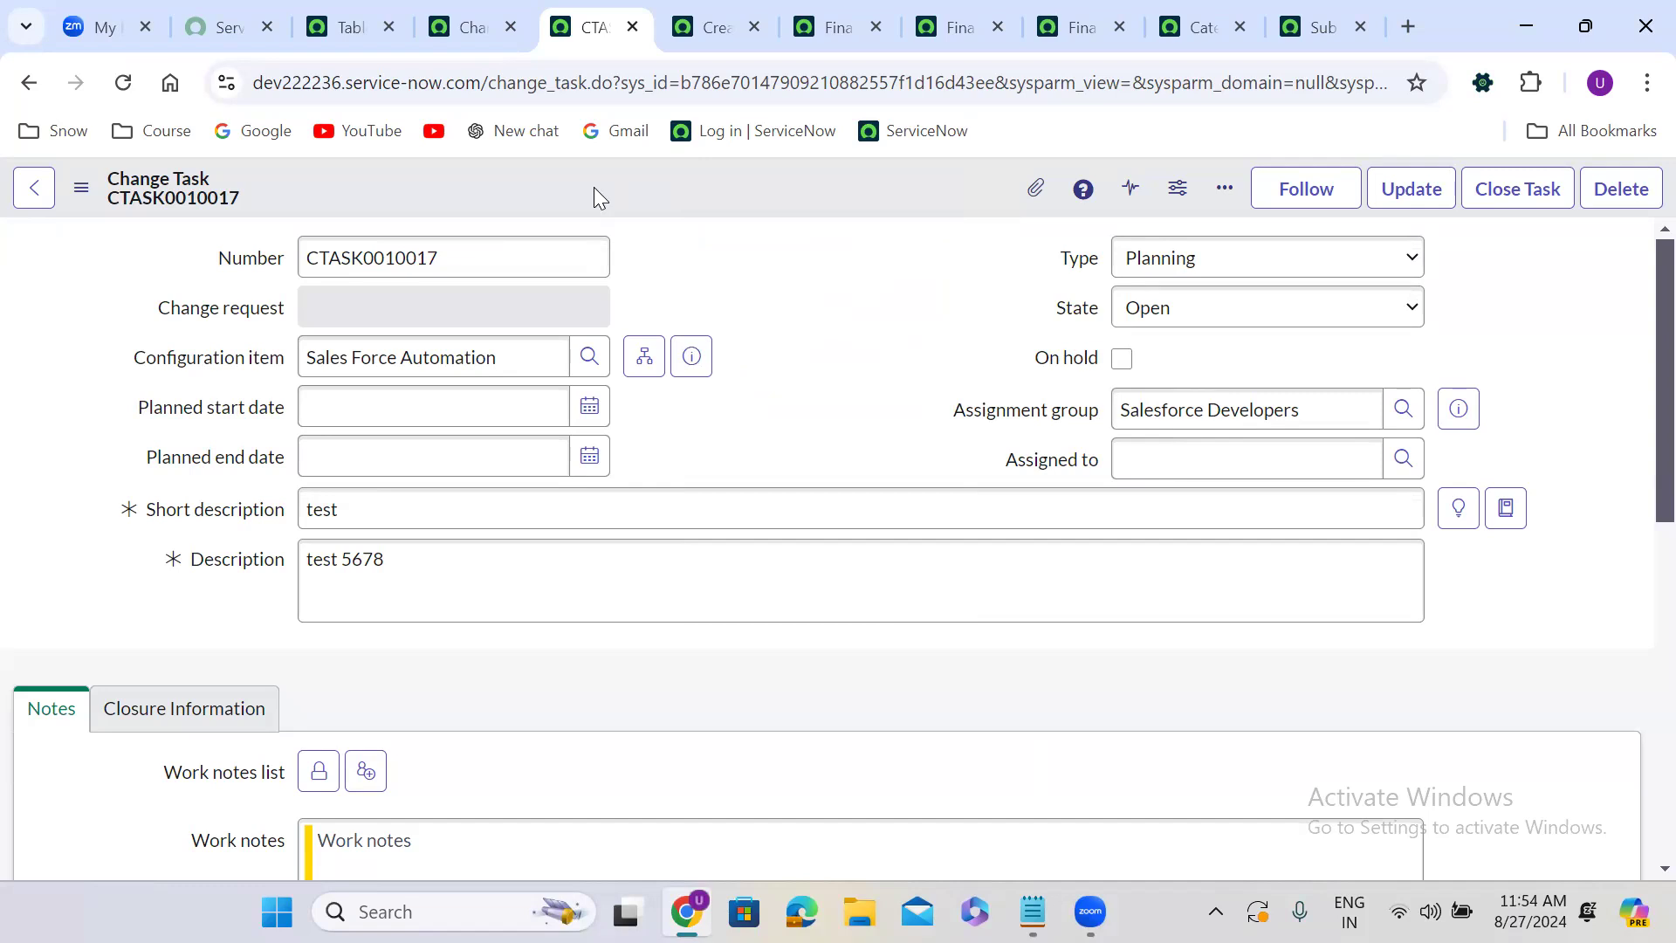
# Filter the application navigator for contex and open Contexts and UI Context Menus in new tabs.
pyautogui.click(348, 29)
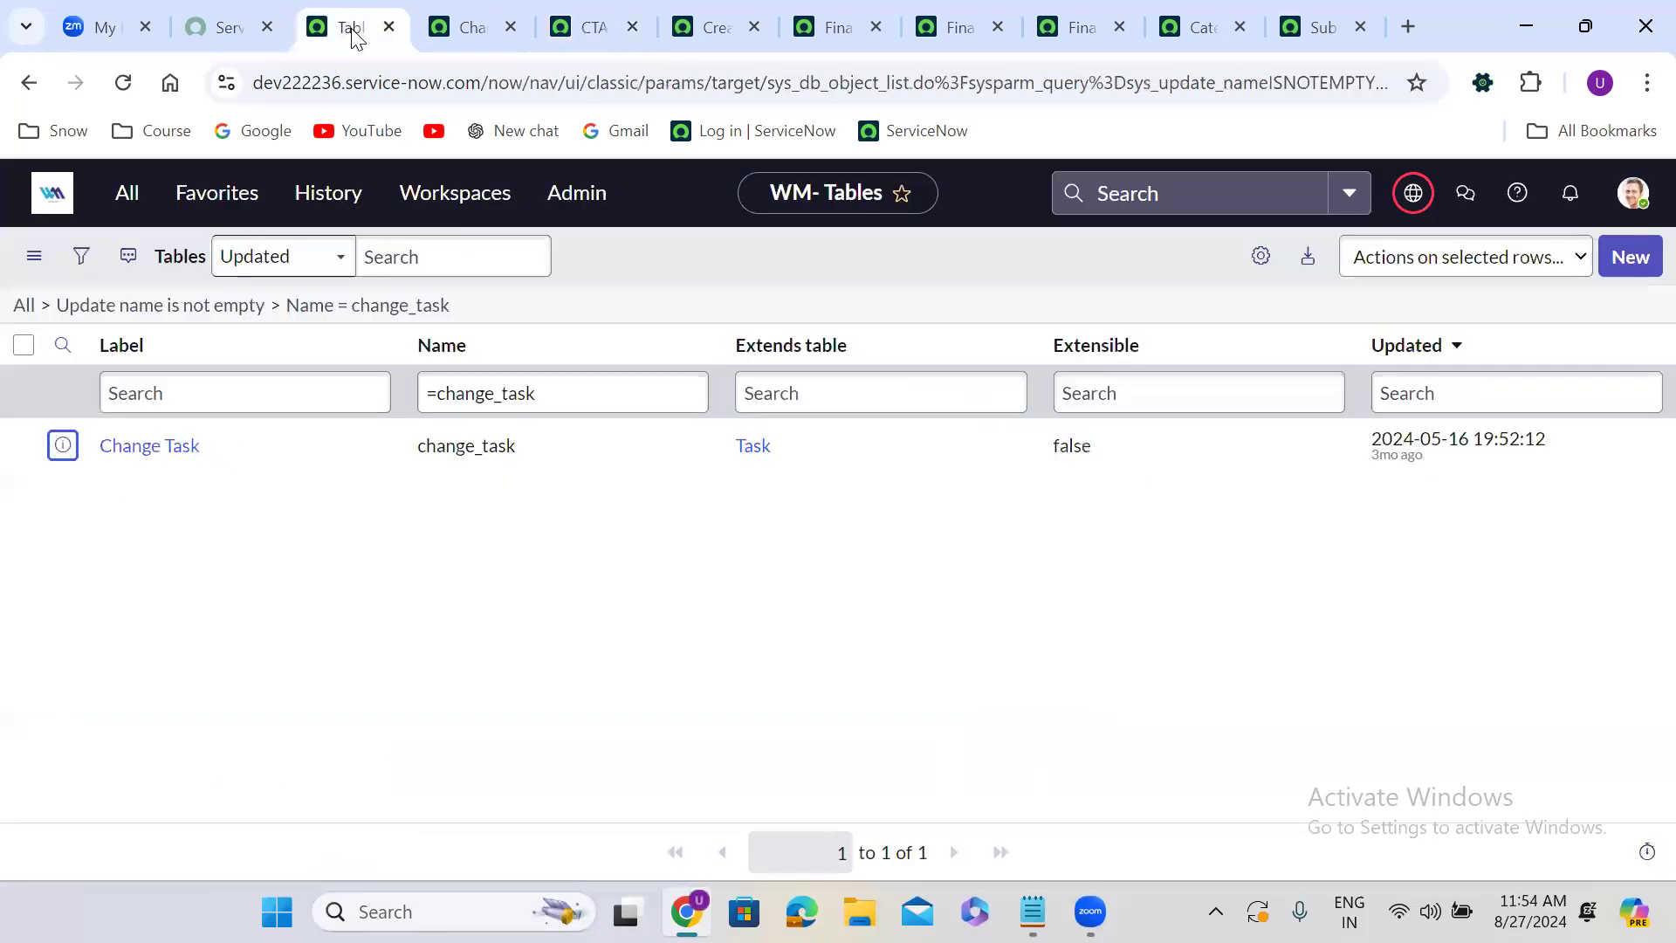
pyautogui.click(128, 195)
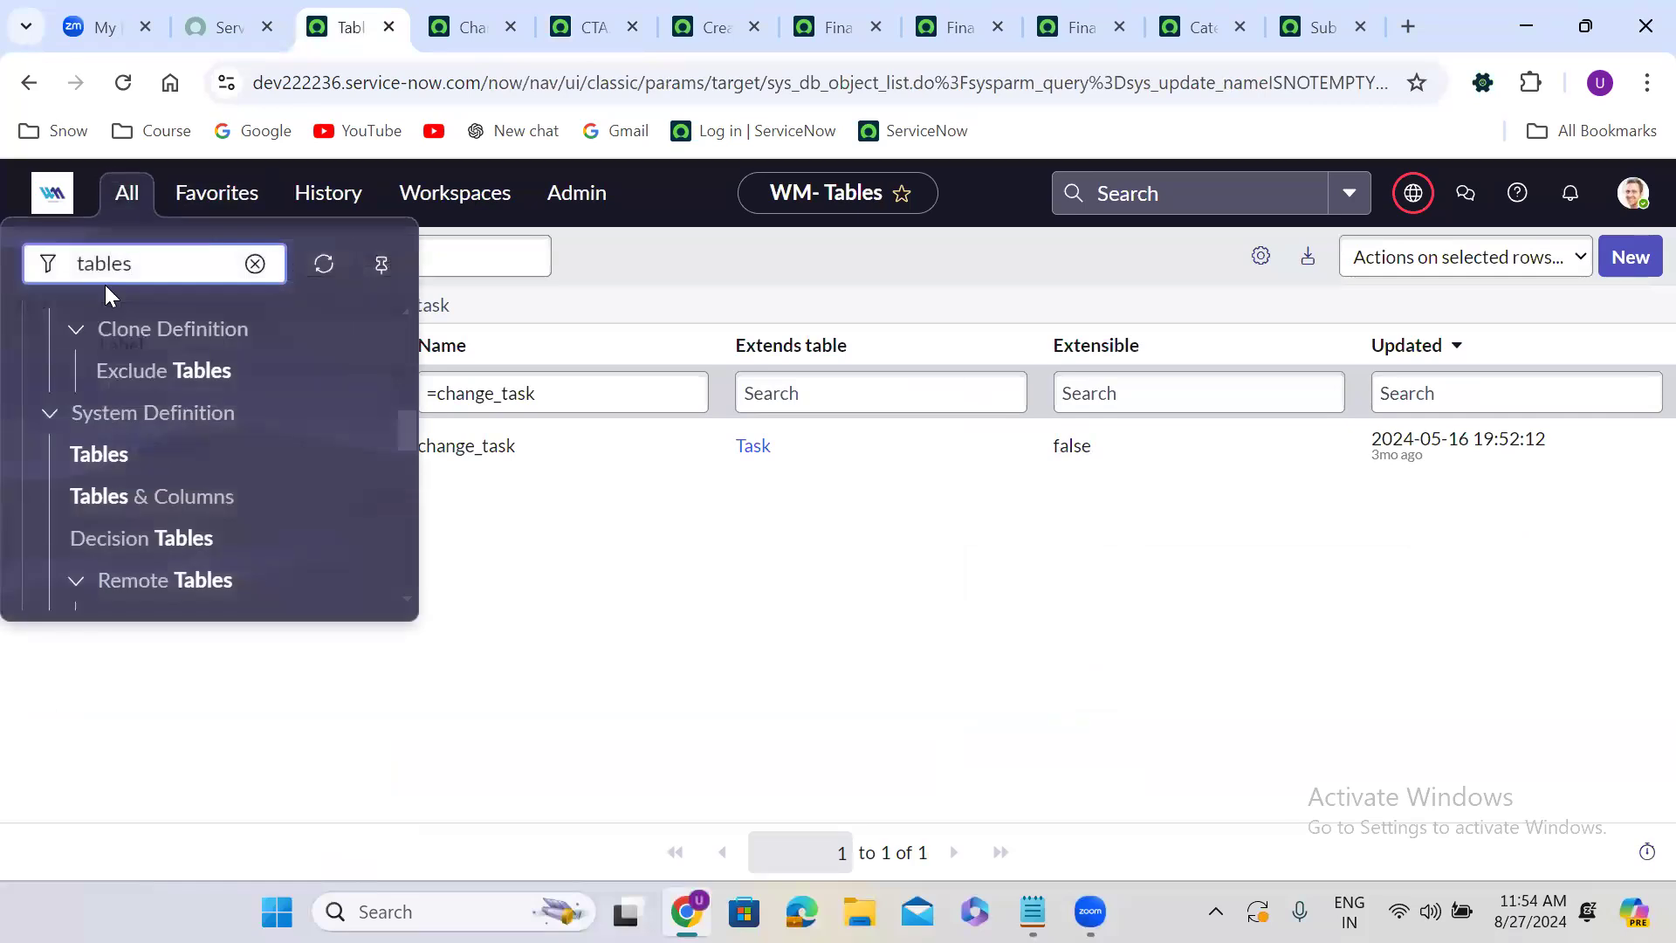
pyautogui.click(98, 266)
pyautogui.write('contex')
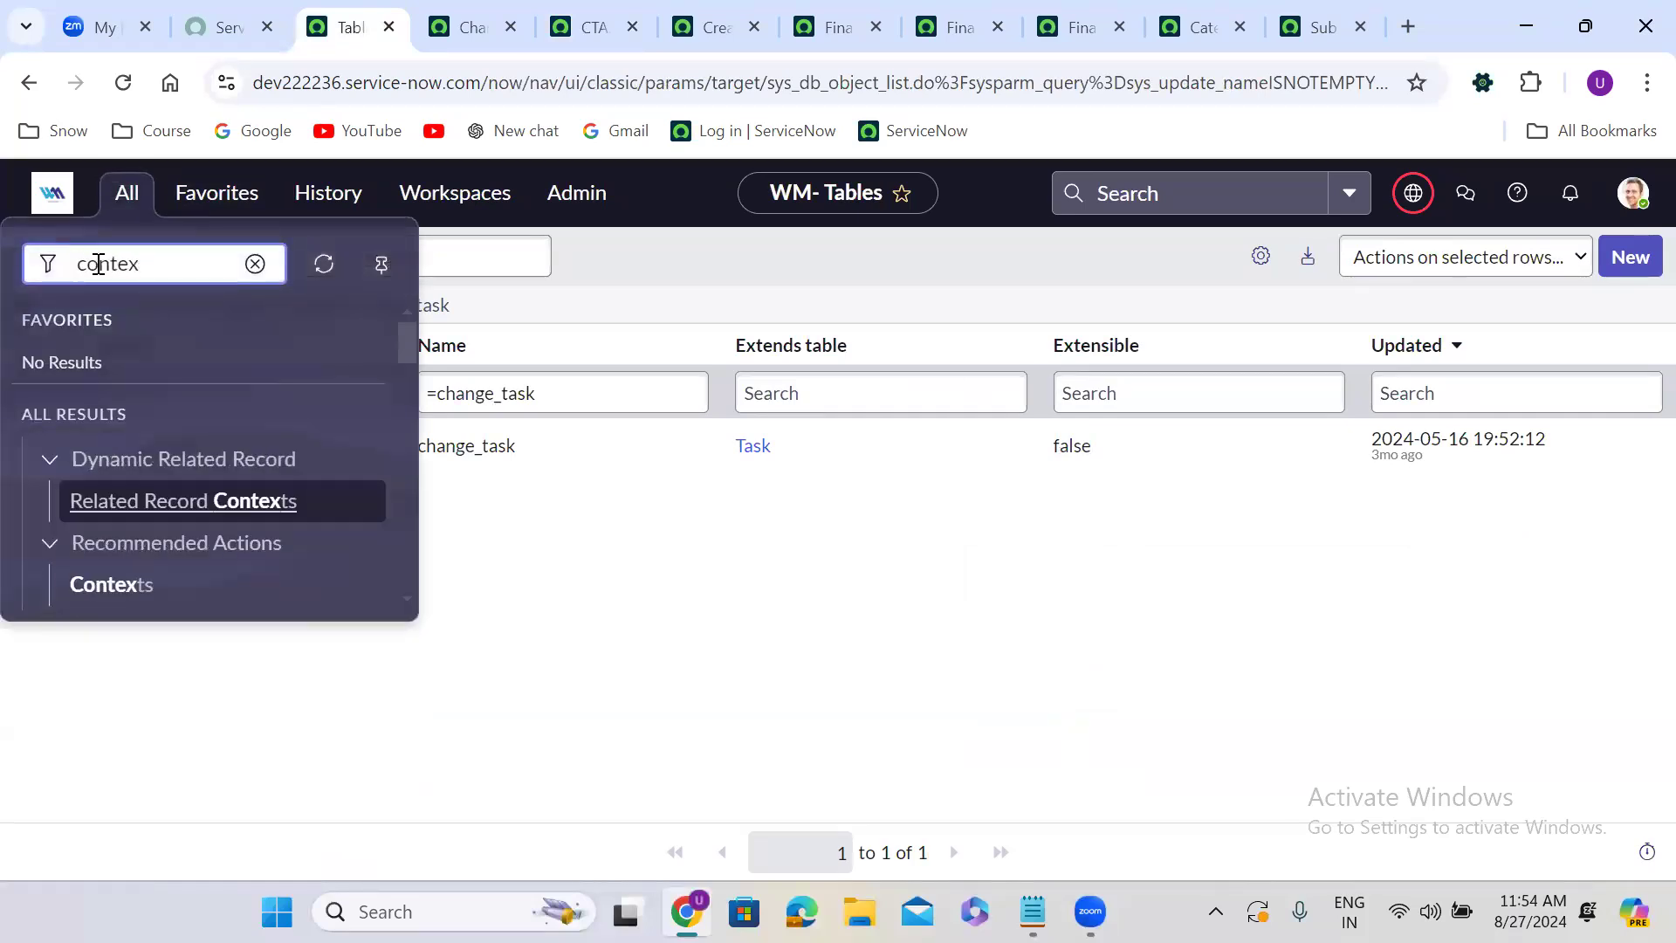
pyautogui.moveTo(408, 338); pyautogui.dragTo(408, 363)
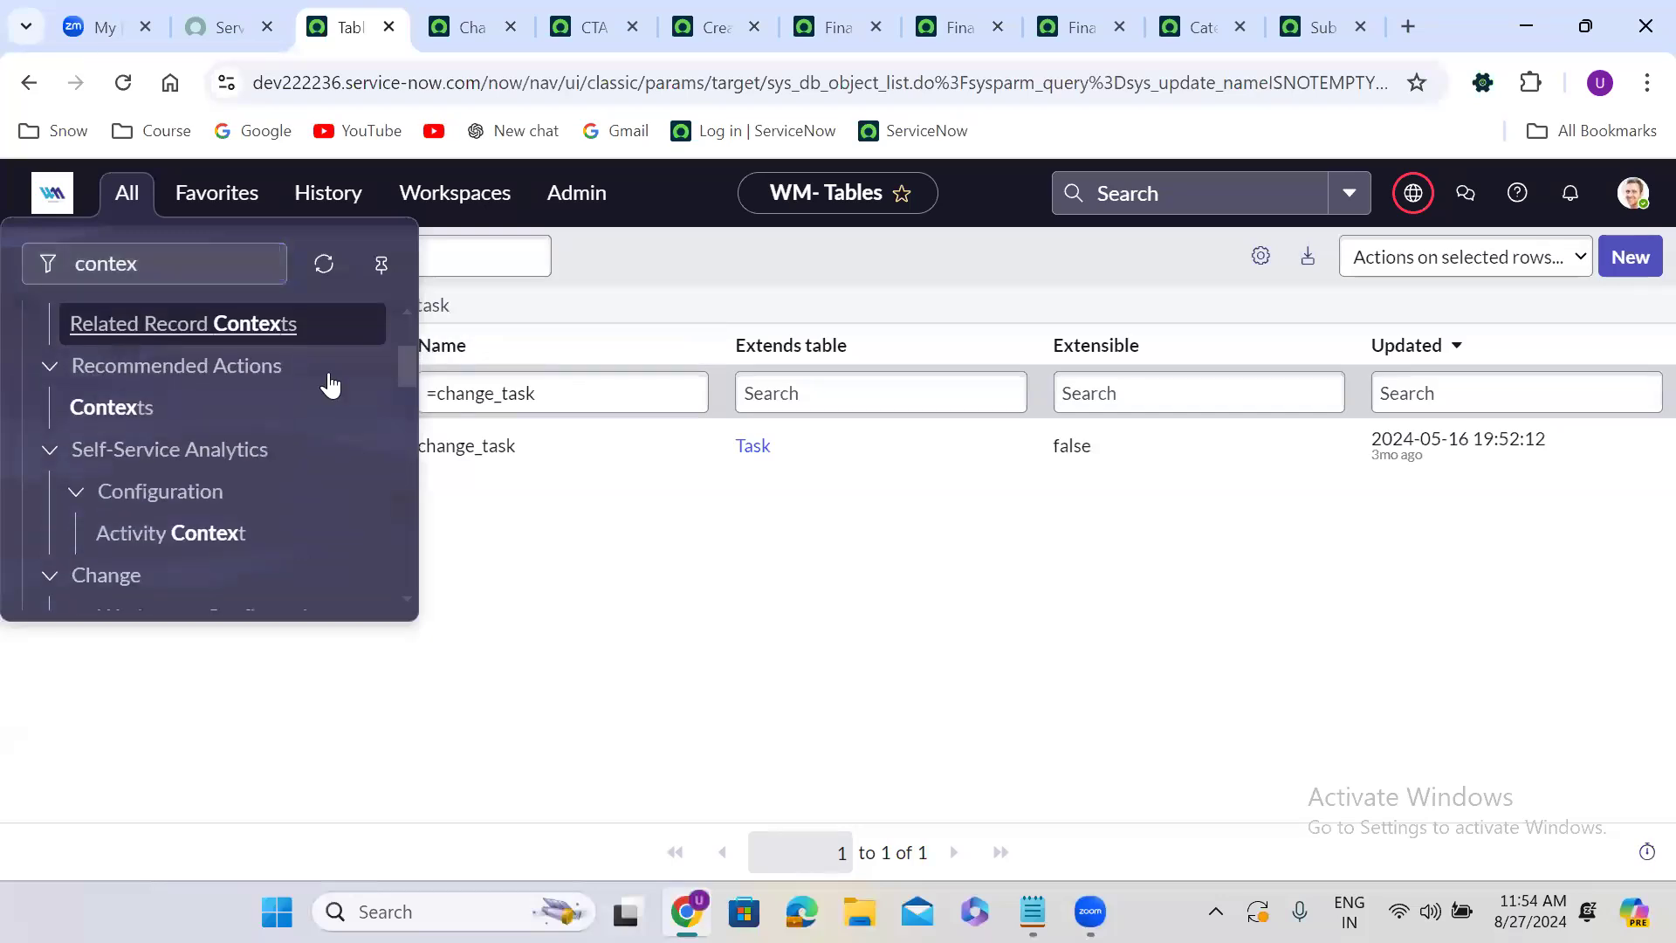
pyautogui.rightClick(136, 405)
pyautogui.click(194, 433)
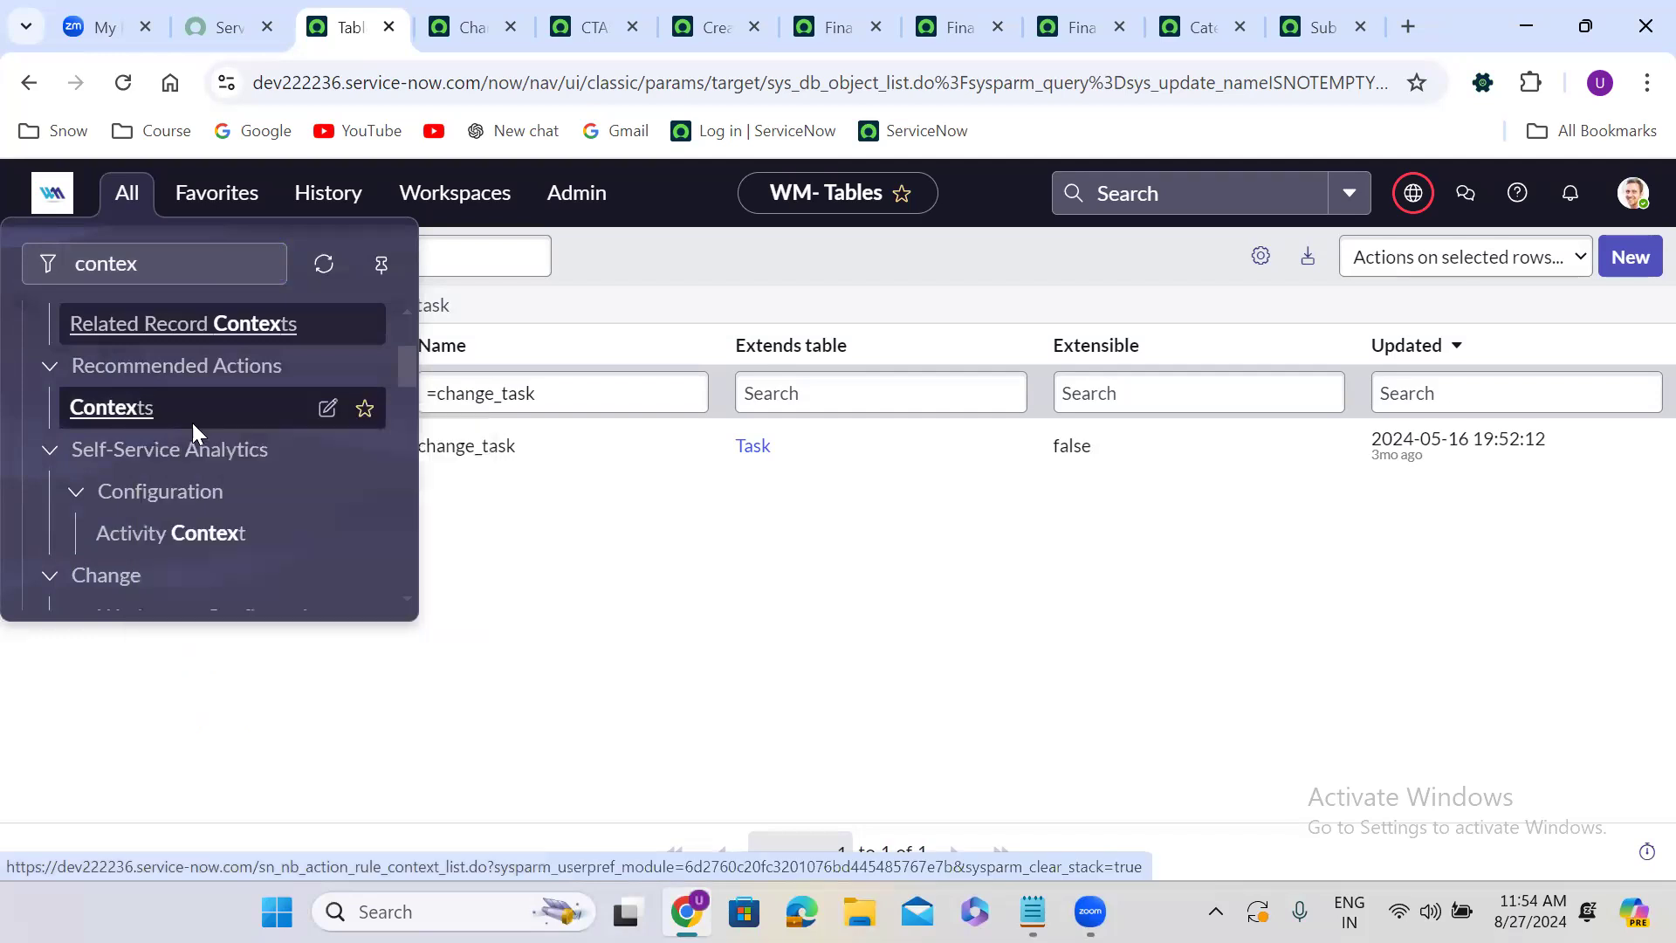
pyautogui.moveTo(410, 363); pyautogui.dragTo(414, 543)
pyautogui.rightClick(165, 409)
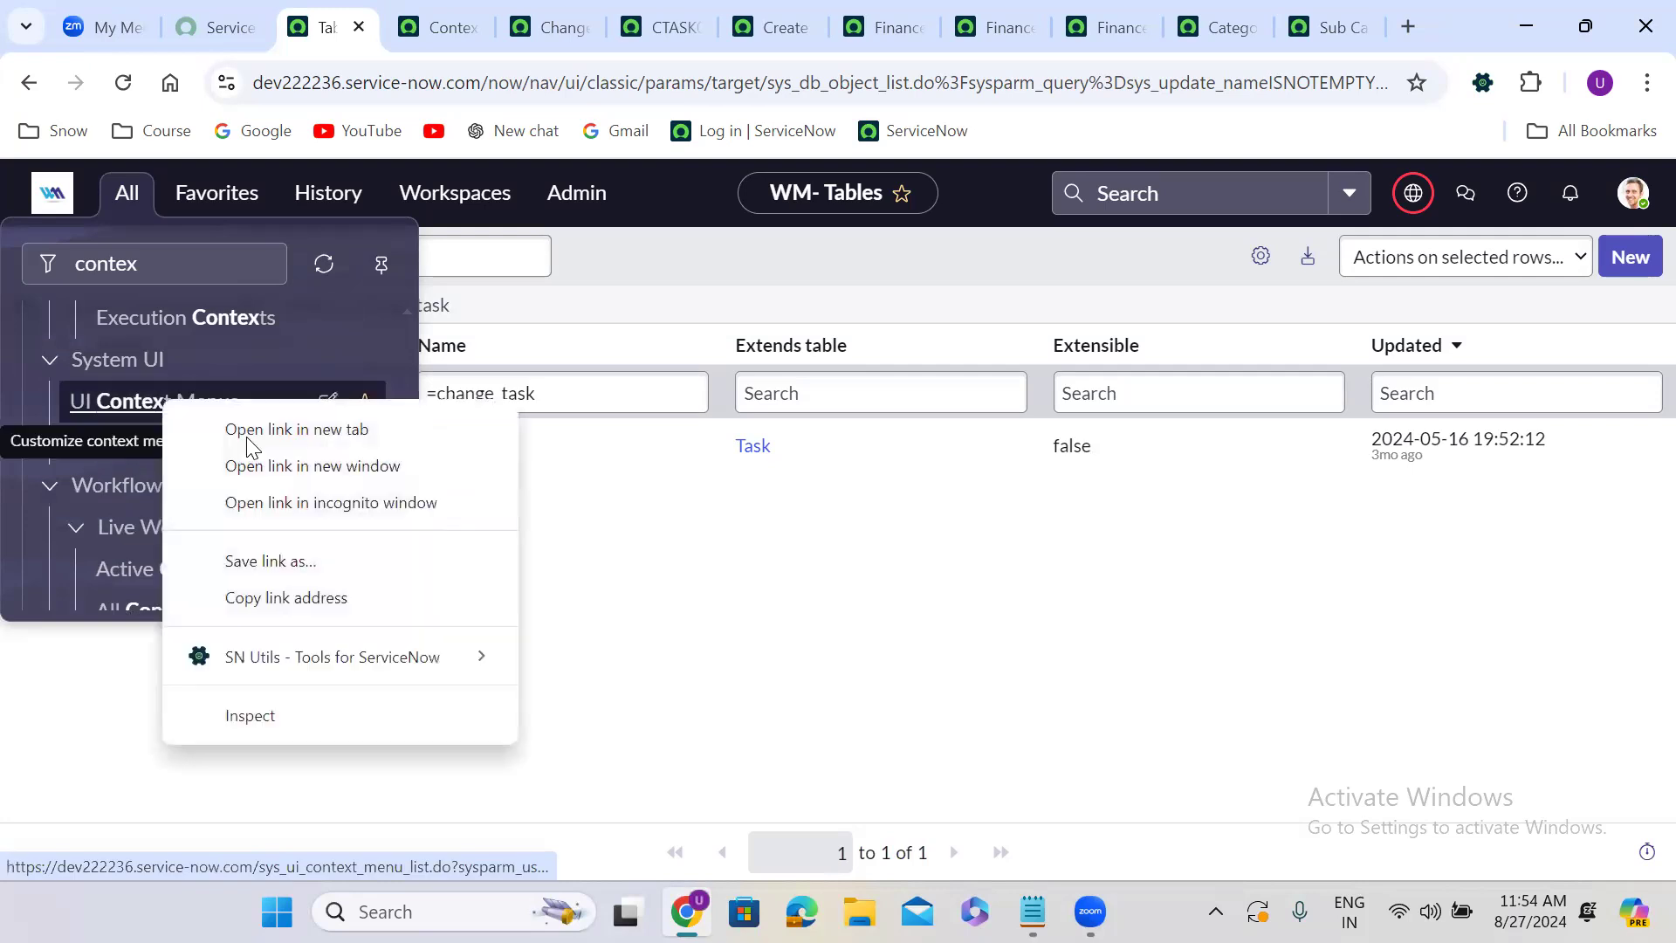
pyautogui.click(246, 433)
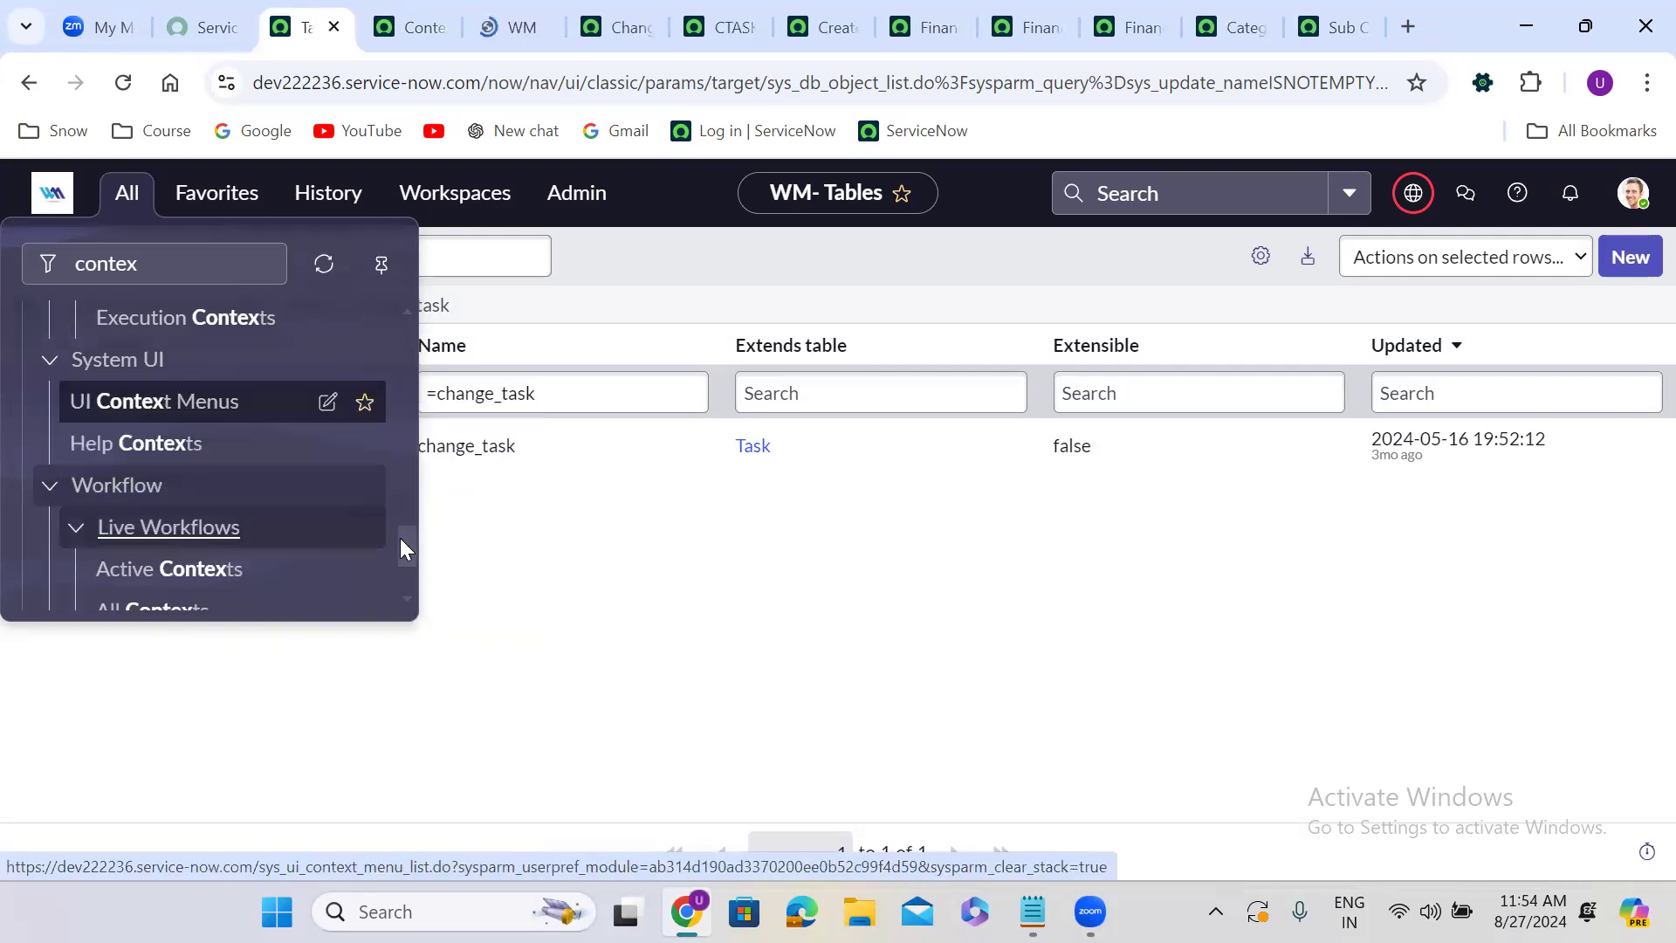
# Review the Contexts list and the context menu of its Incident context row.
pyautogui.scroll(-1, 412, 553)
pyautogui.moveTo(411, 567); pyautogui.dragTo(409, 585)
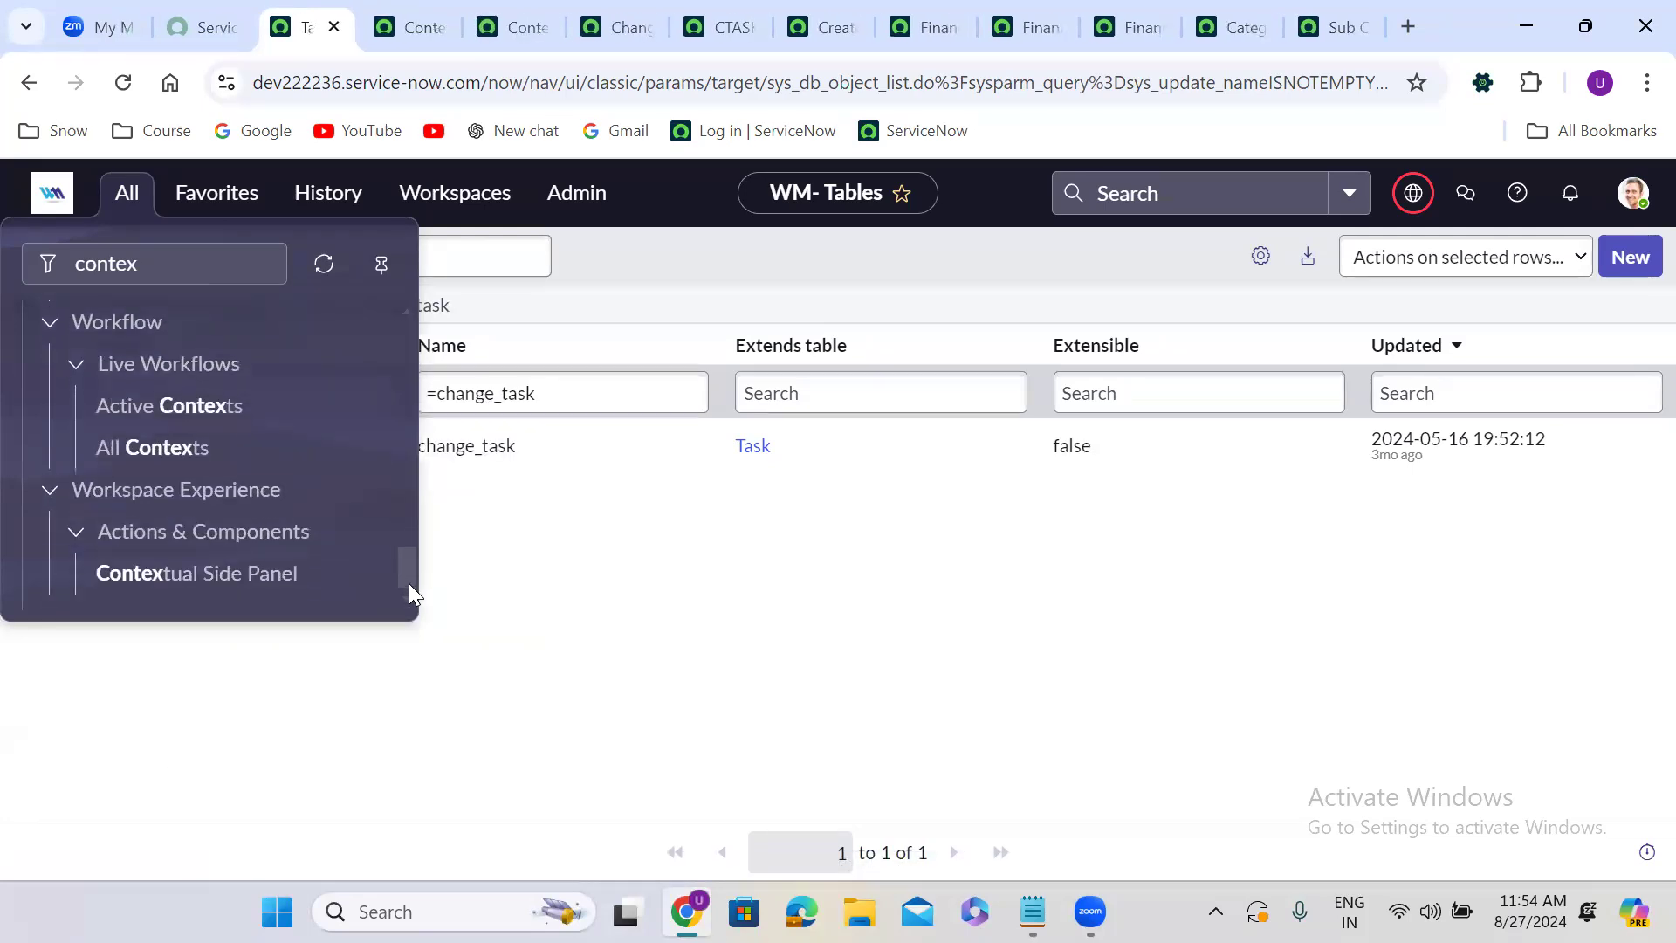
pyautogui.click(487, 29)
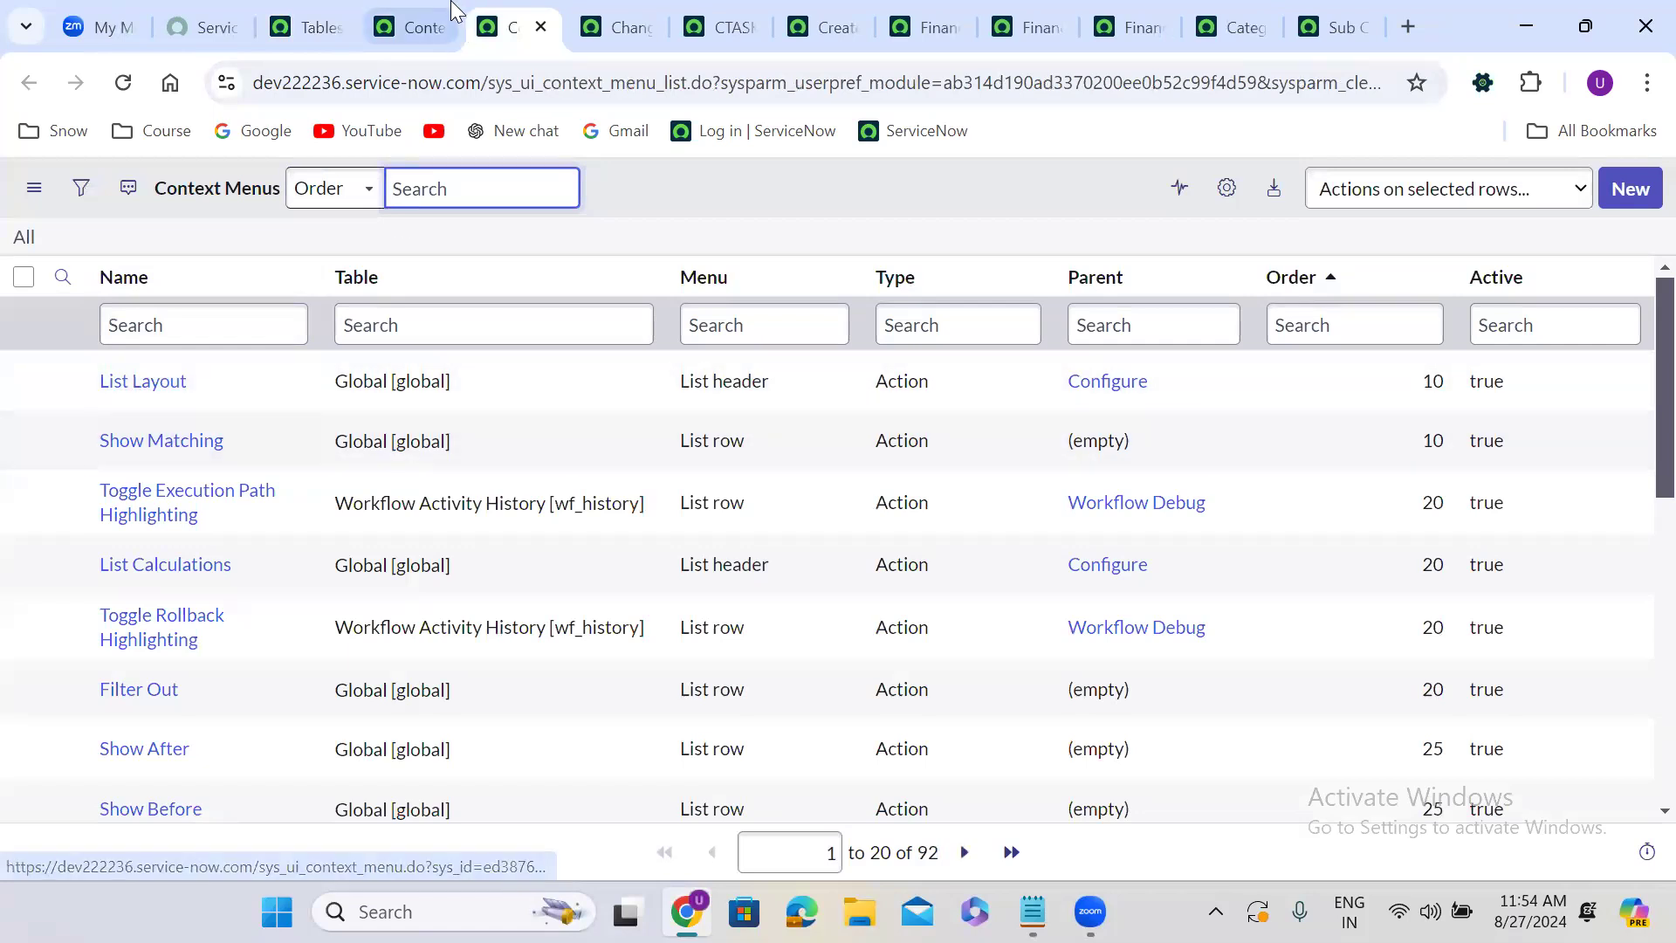
pyautogui.click(430, 22)
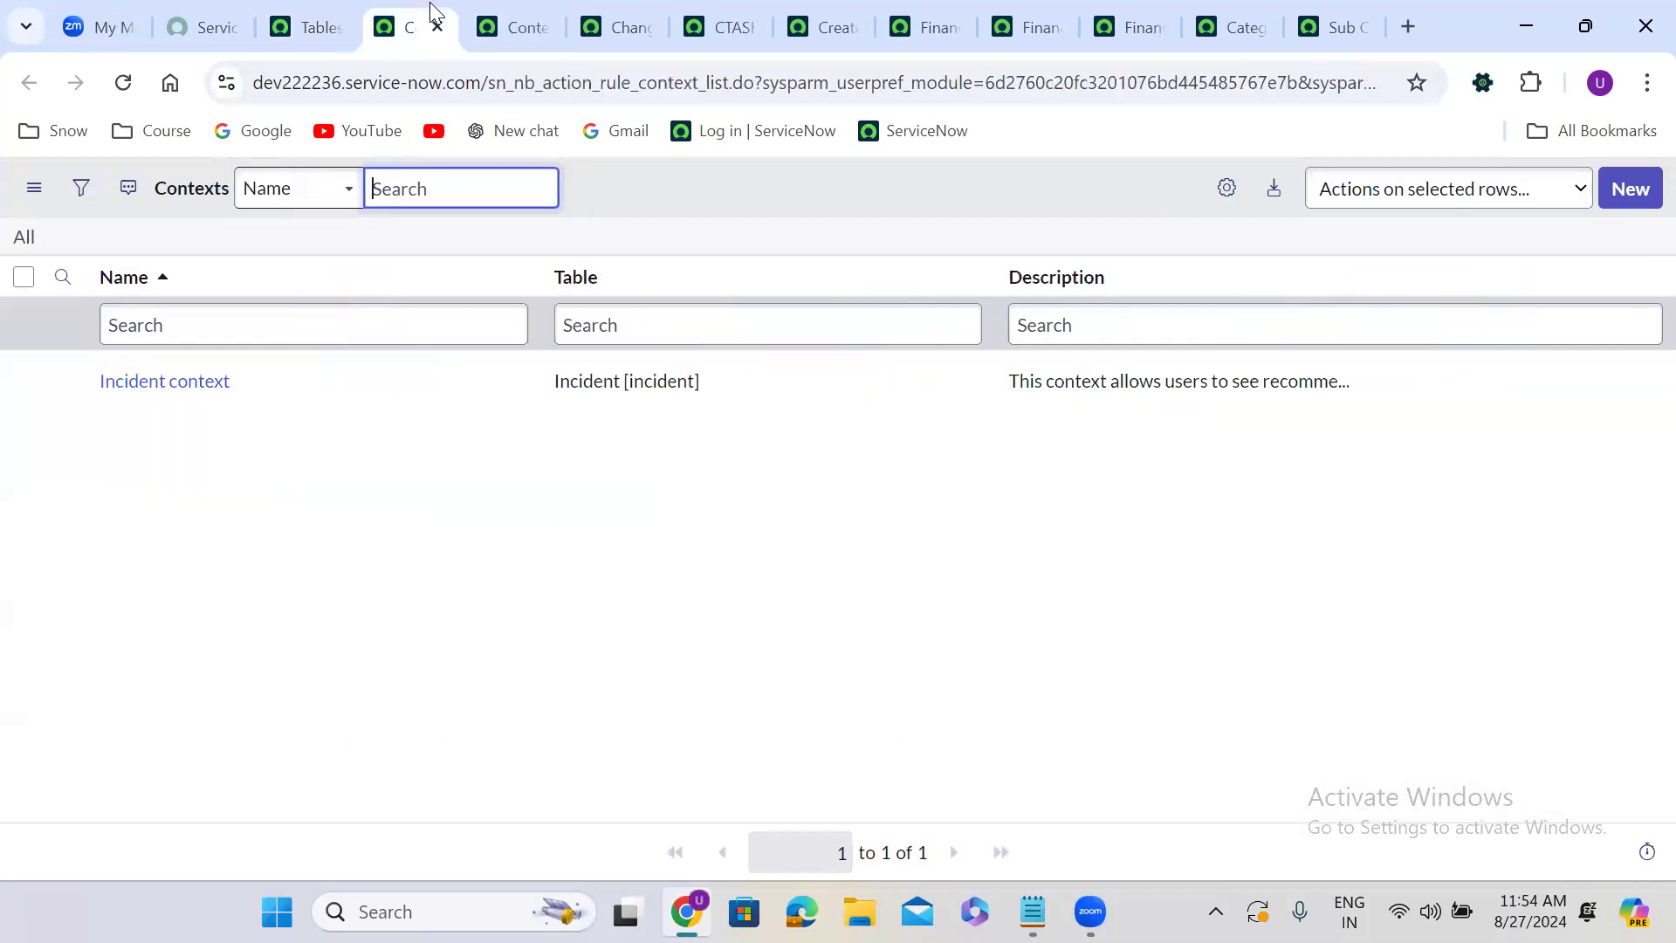
pyautogui.rightClick(476, 398)
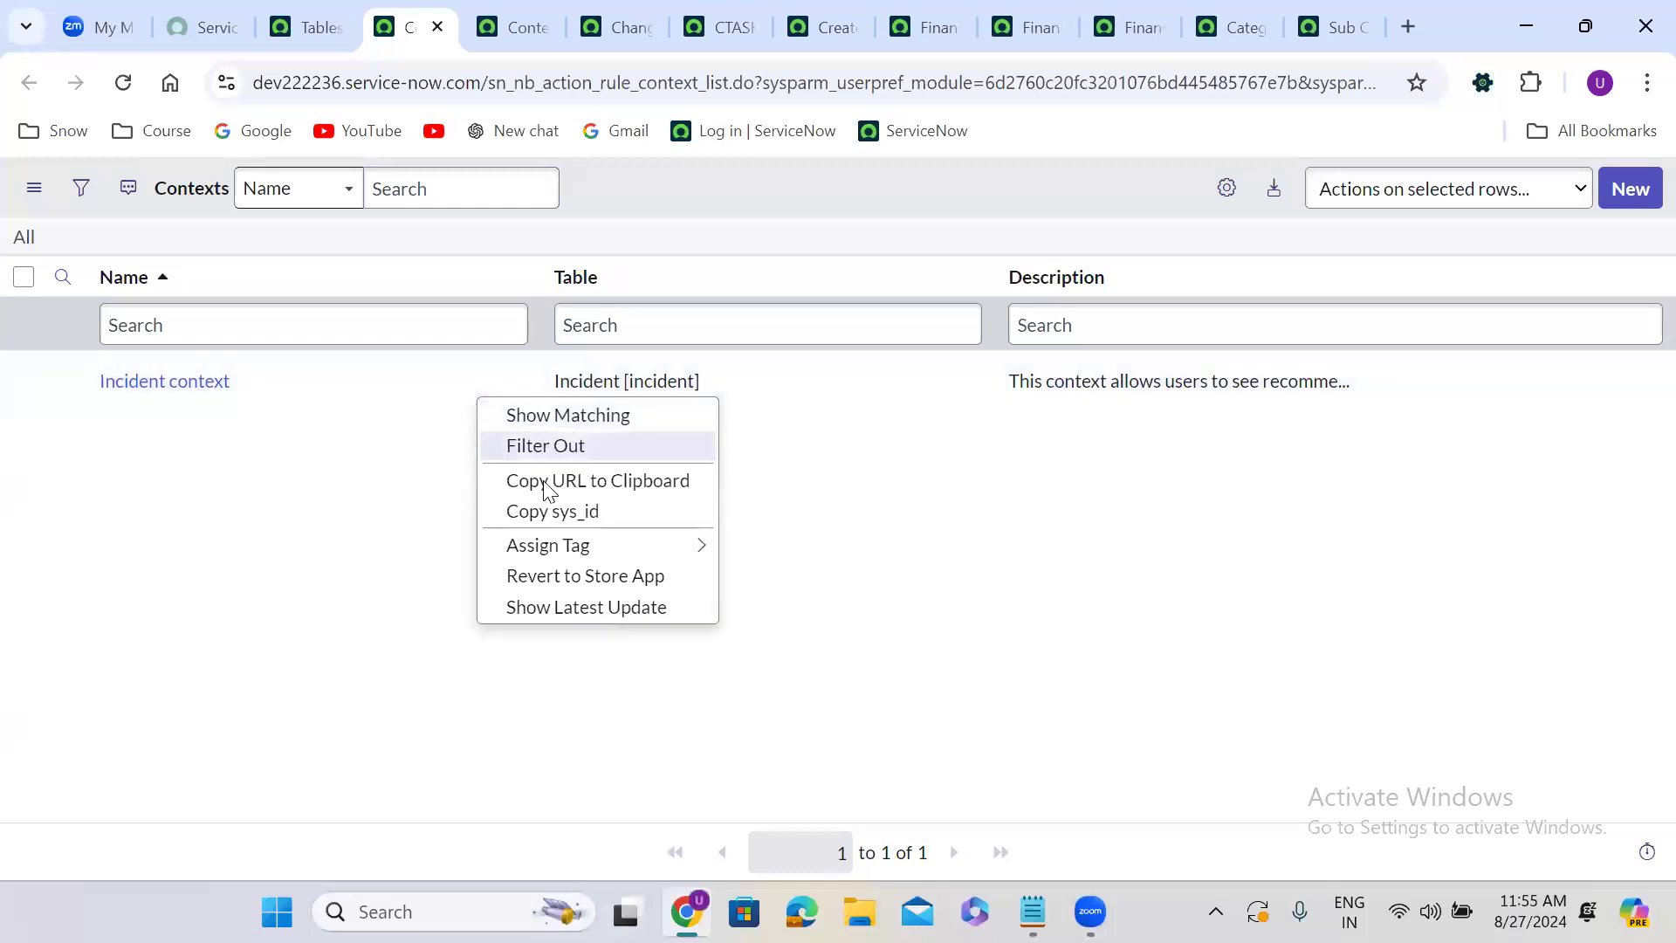
pyautogui.click(528, 14)
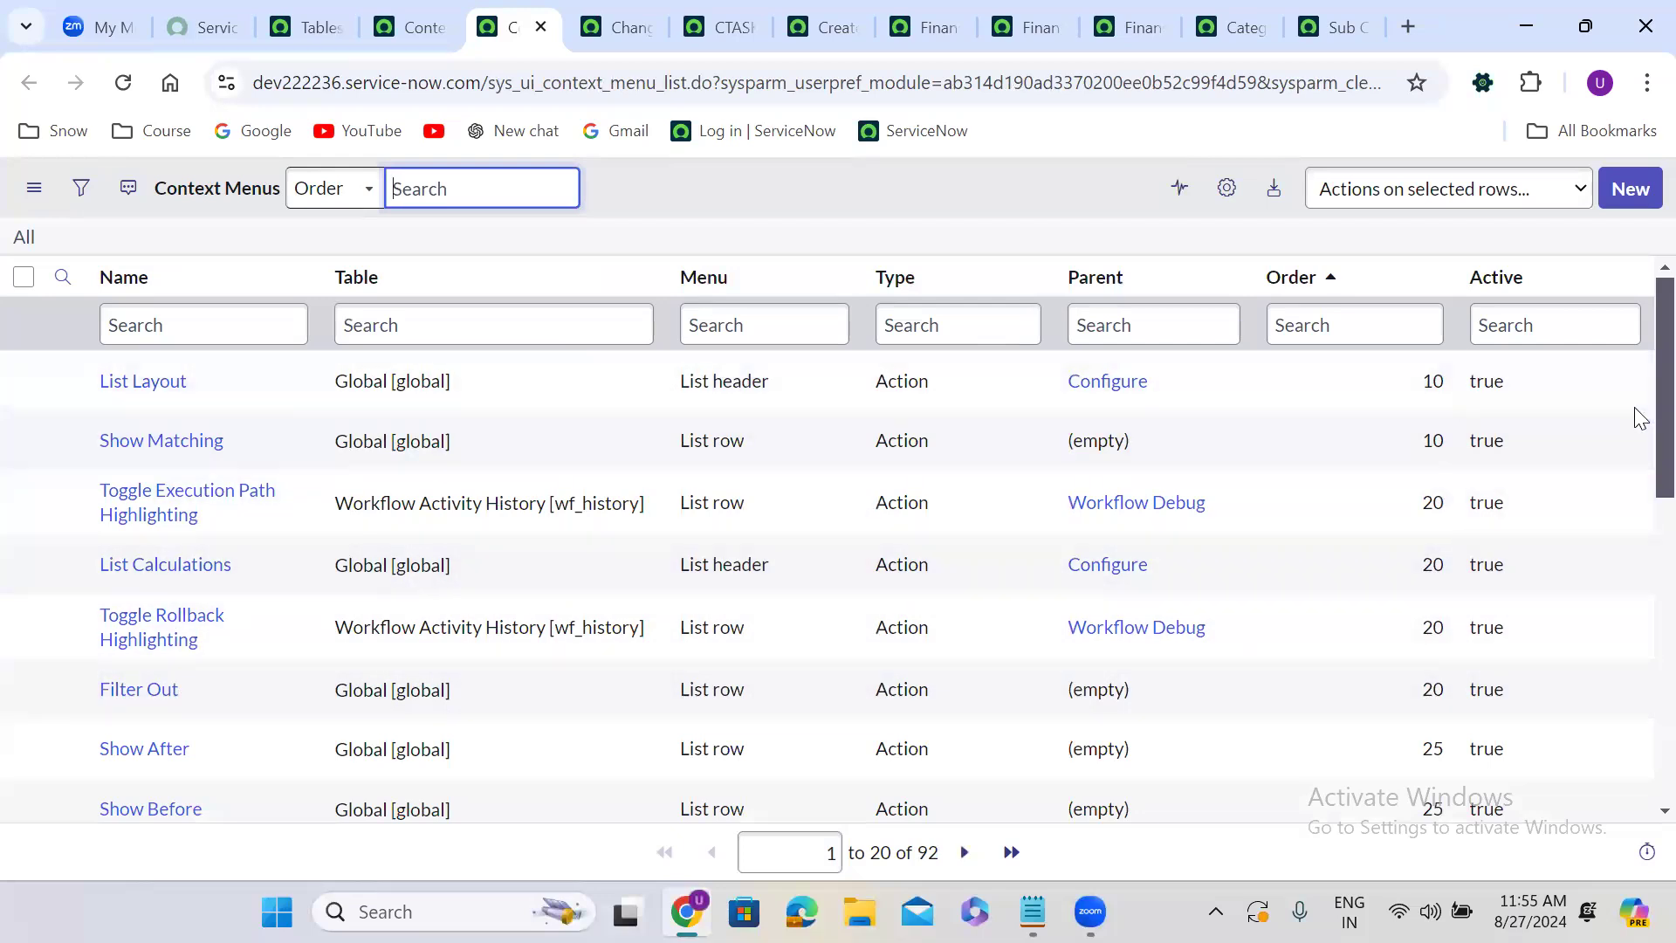
# Browse the UI Context Menus list and open the Configure menu record to review its child menu entries.
pyautogui.scroll(-5, 1639, 417)
pyautogui.scroll(-3, 1640, 604)
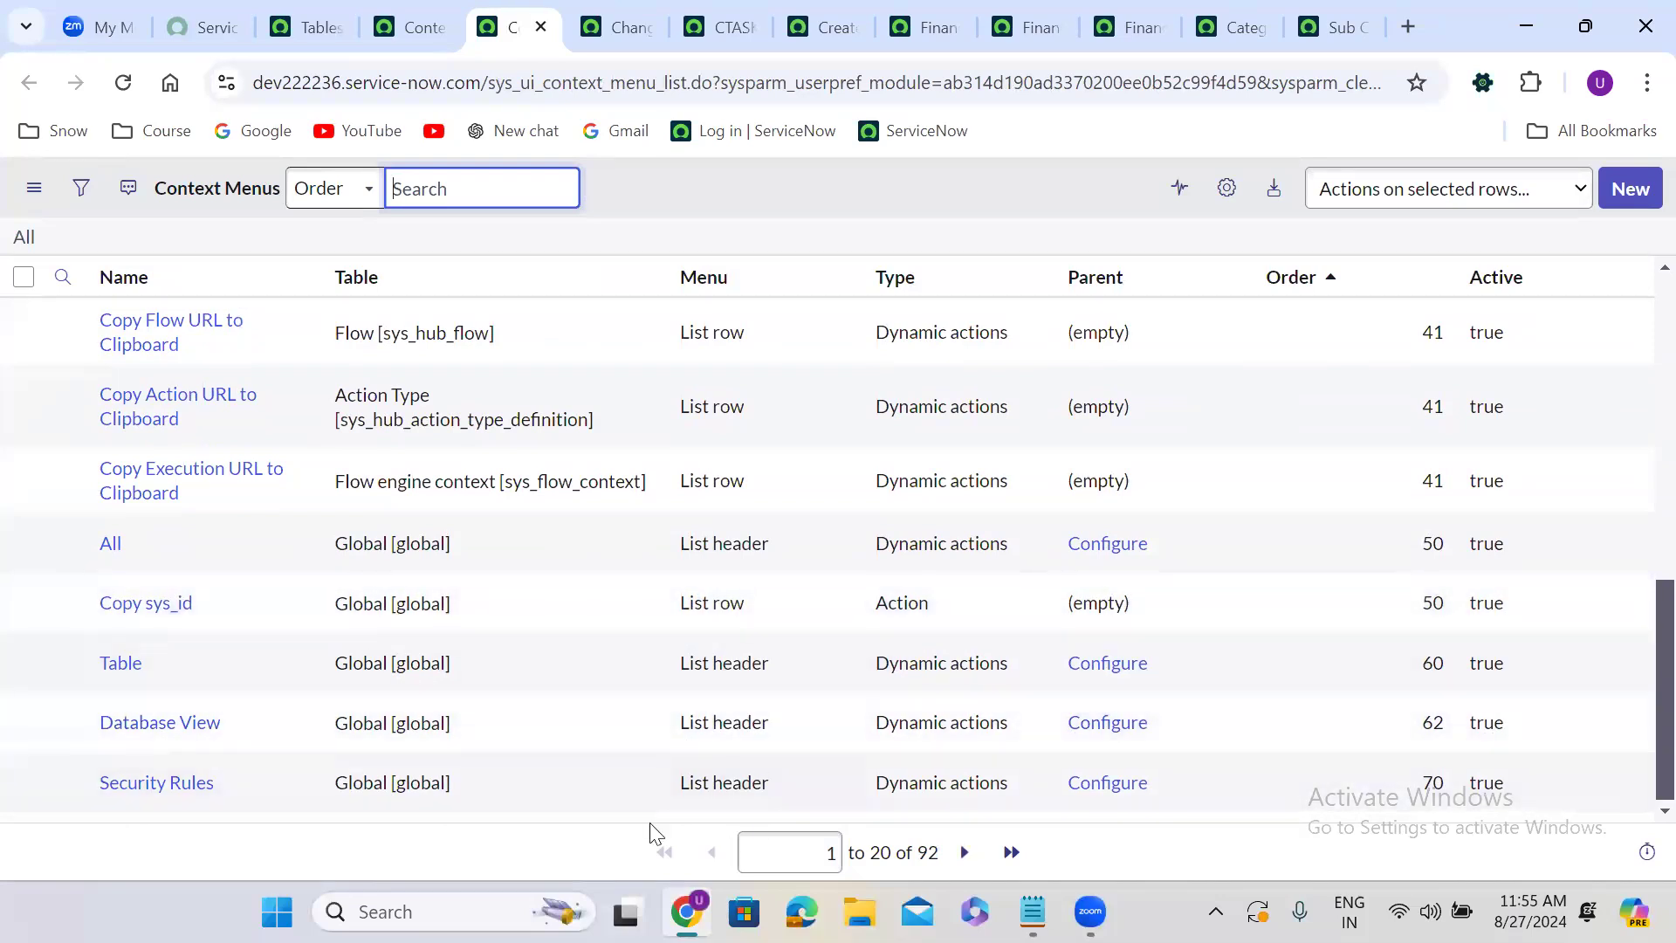
pyautogui.click(965, 853)
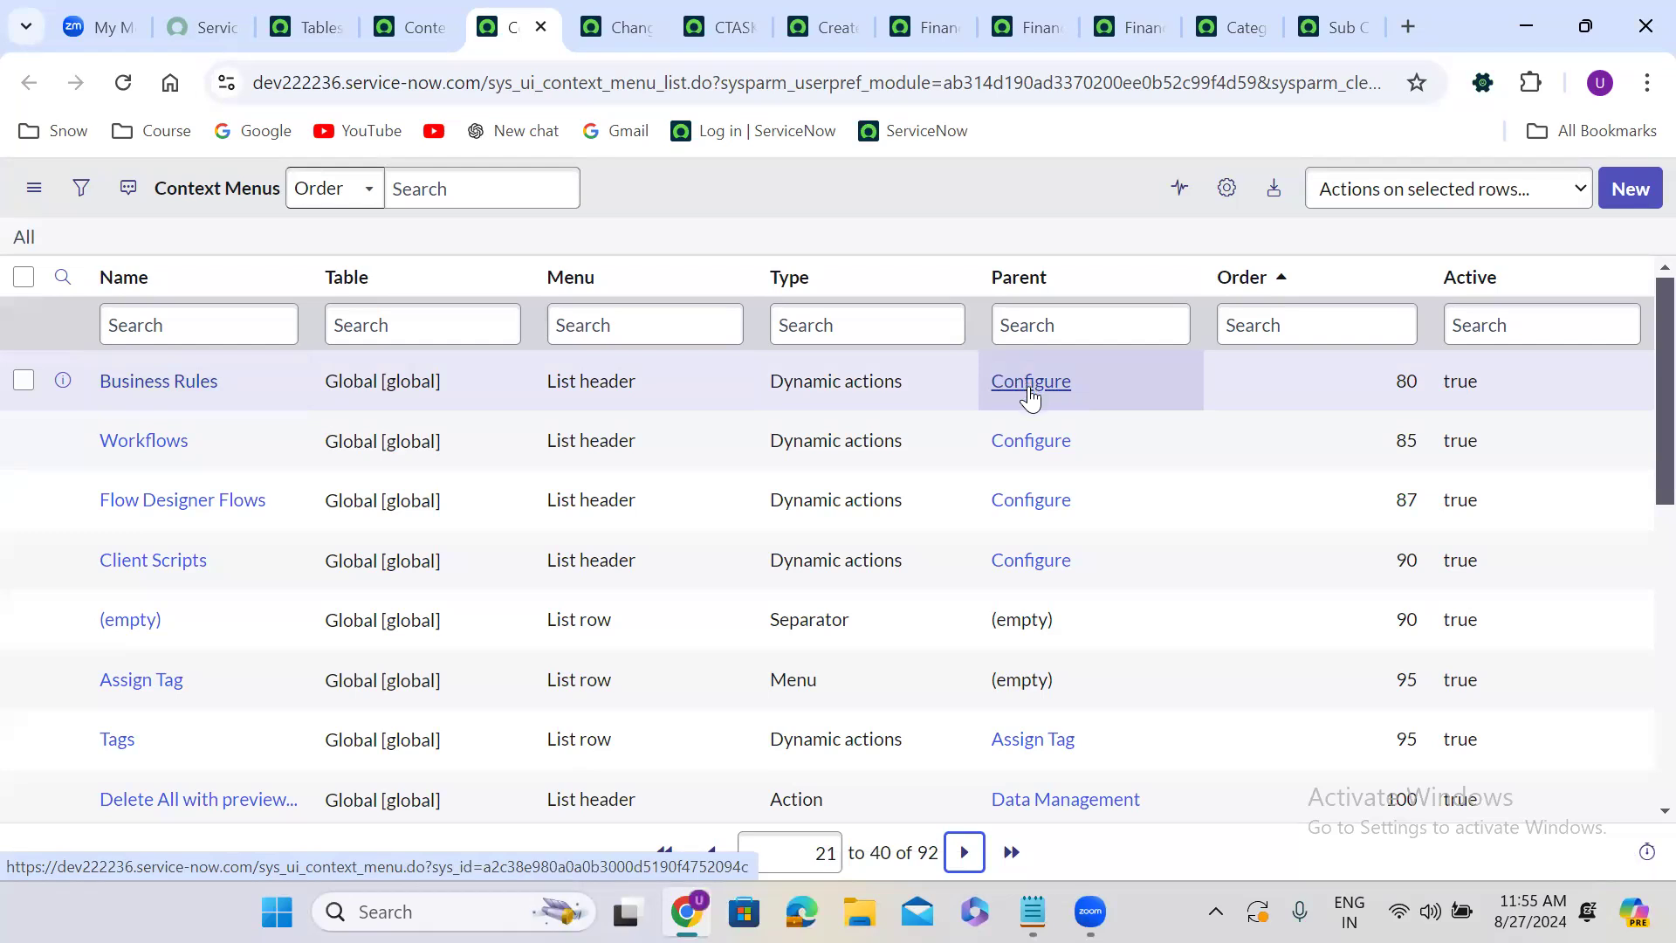
pyautogui.middleClick(1031, 382)
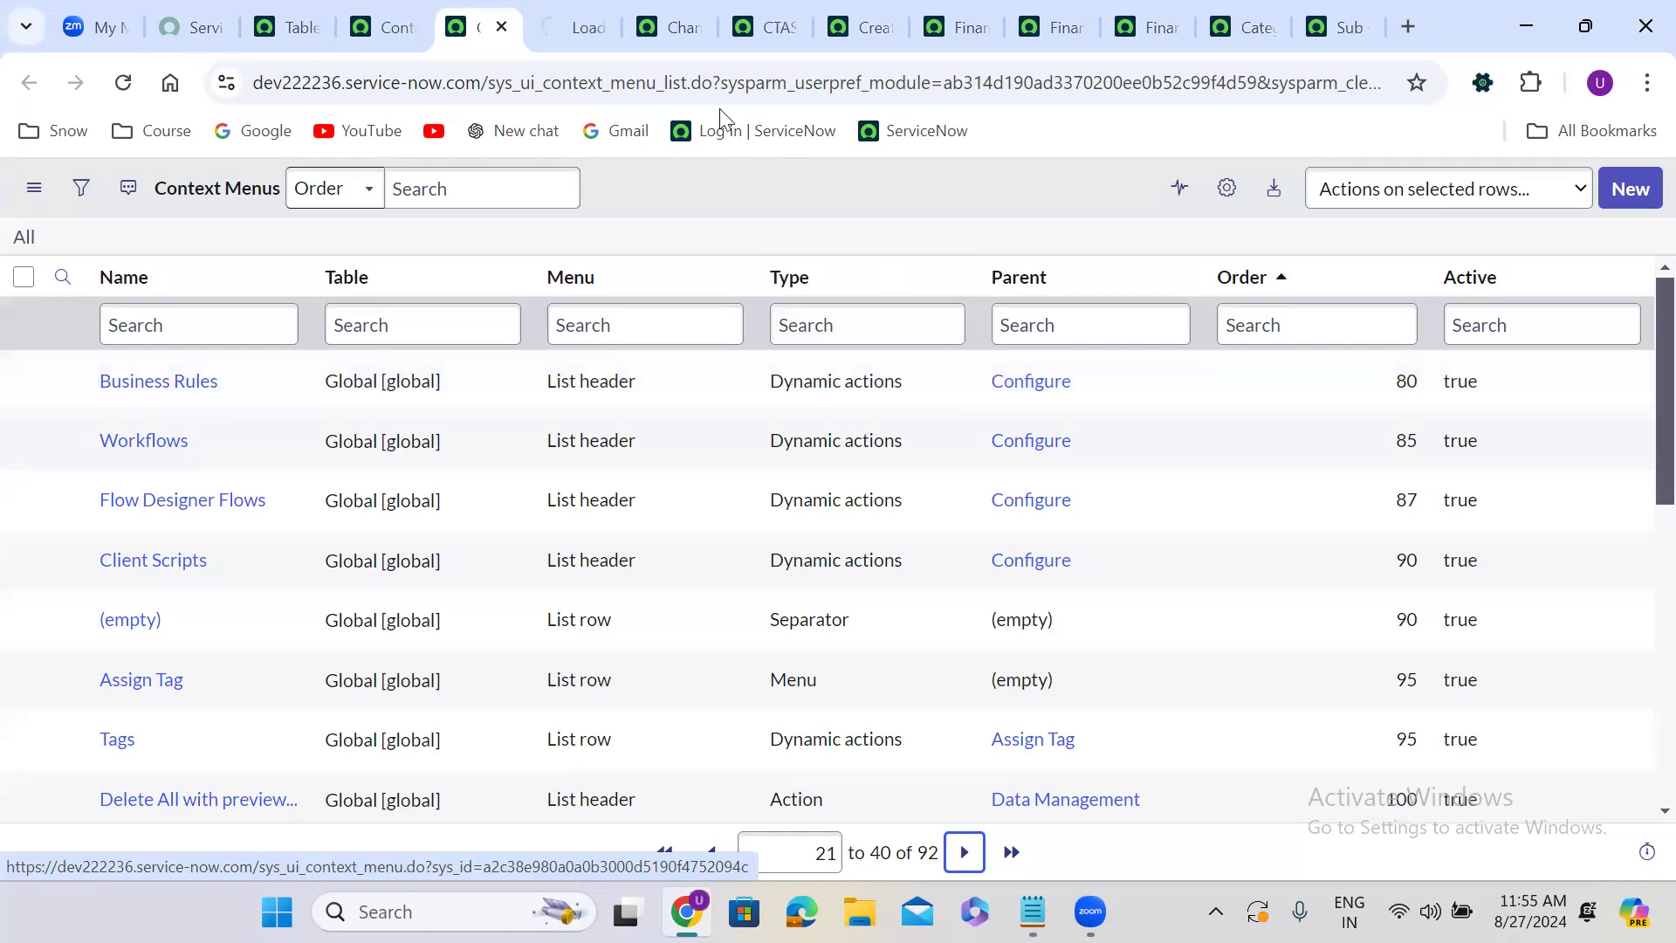
pyautogui.moveTo(496, 0); pyautogui.dragTo(491, 5)
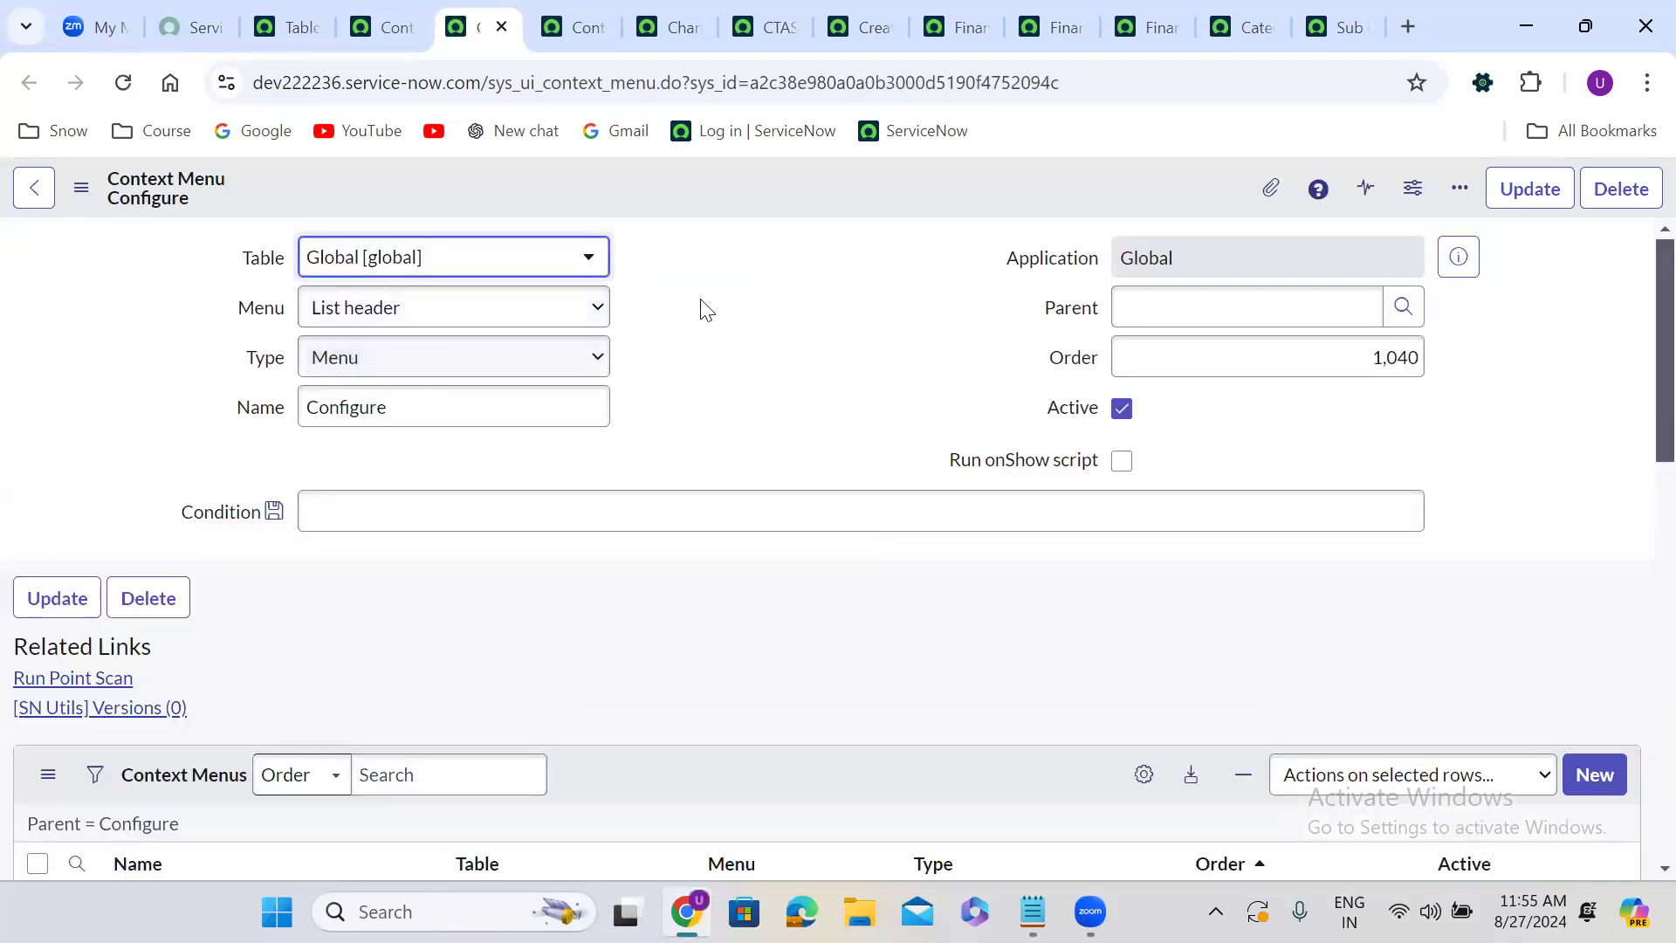
pyautogui.scroll(-2, 722, 327)
pyautogui.scroll(-6, 722, 327)
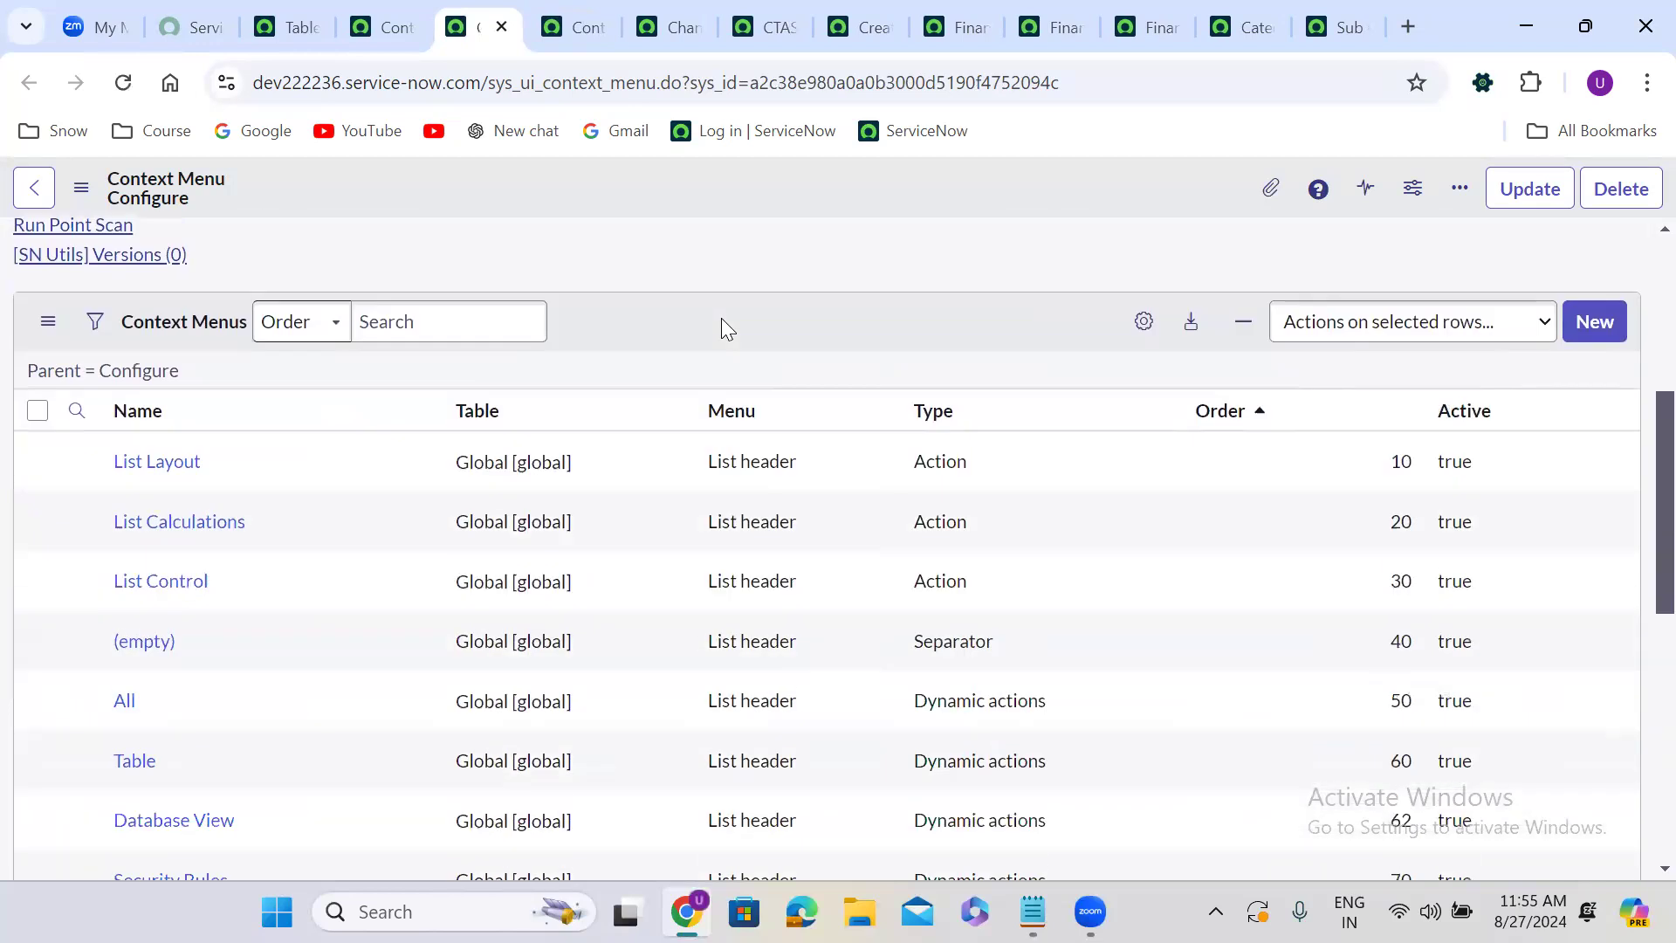
# Scroll through the child context menu entries listed under the Configure menu record.
pyautogui.scroll(1, 721, 318)
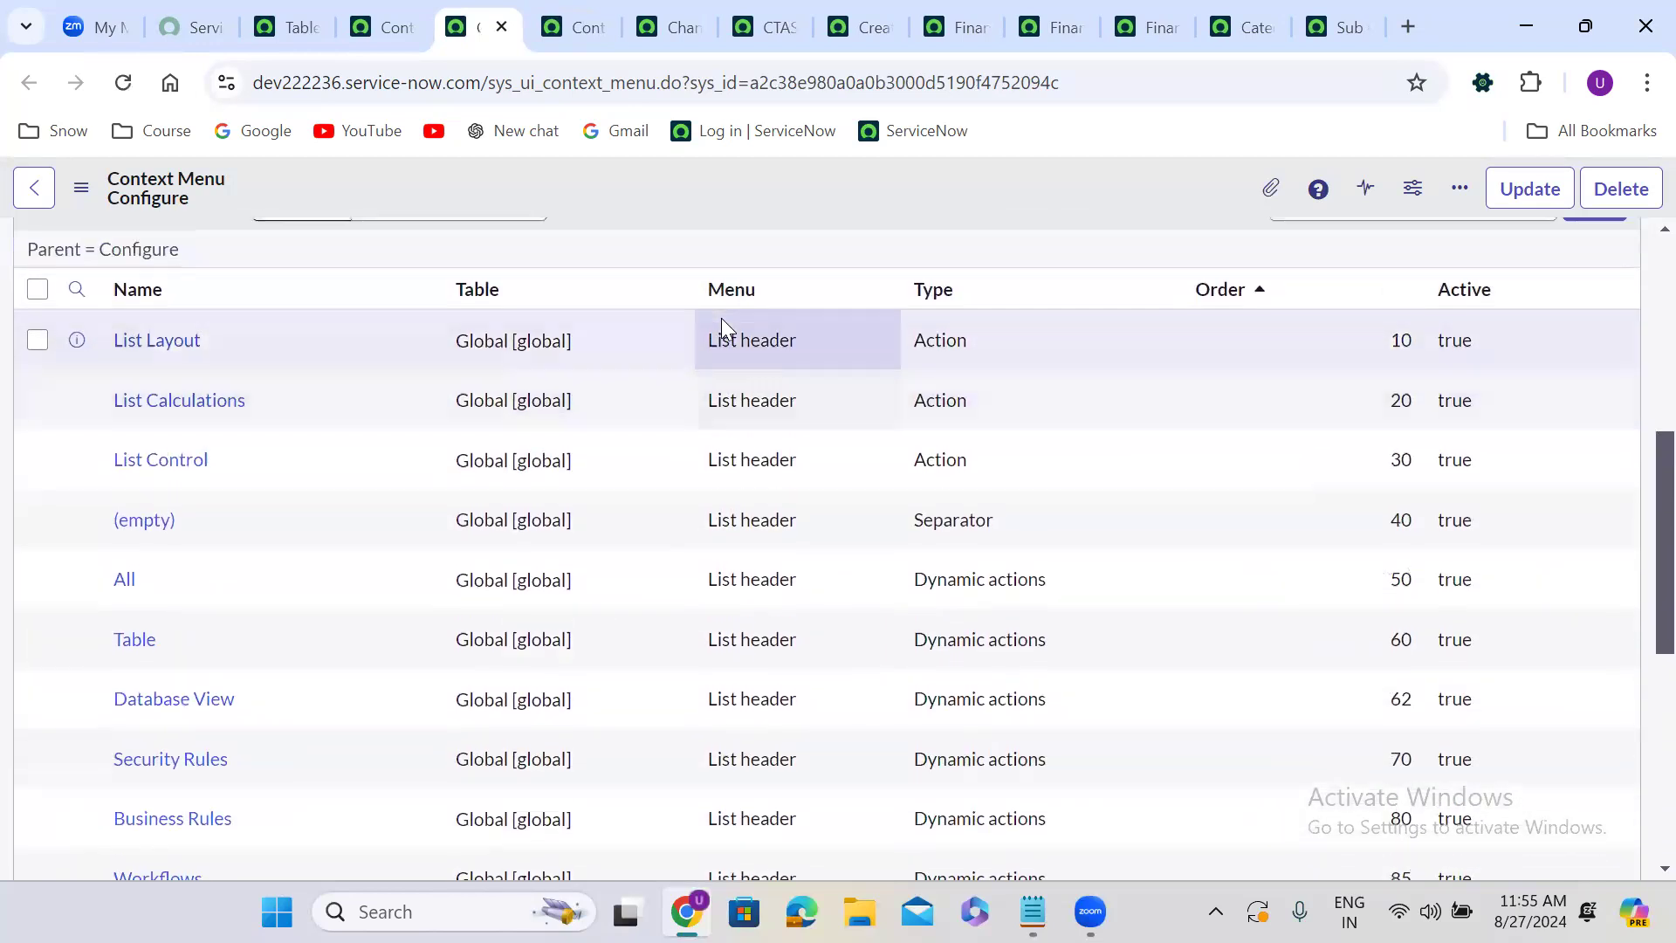
pyautogui.scroll(1, 211, 384)
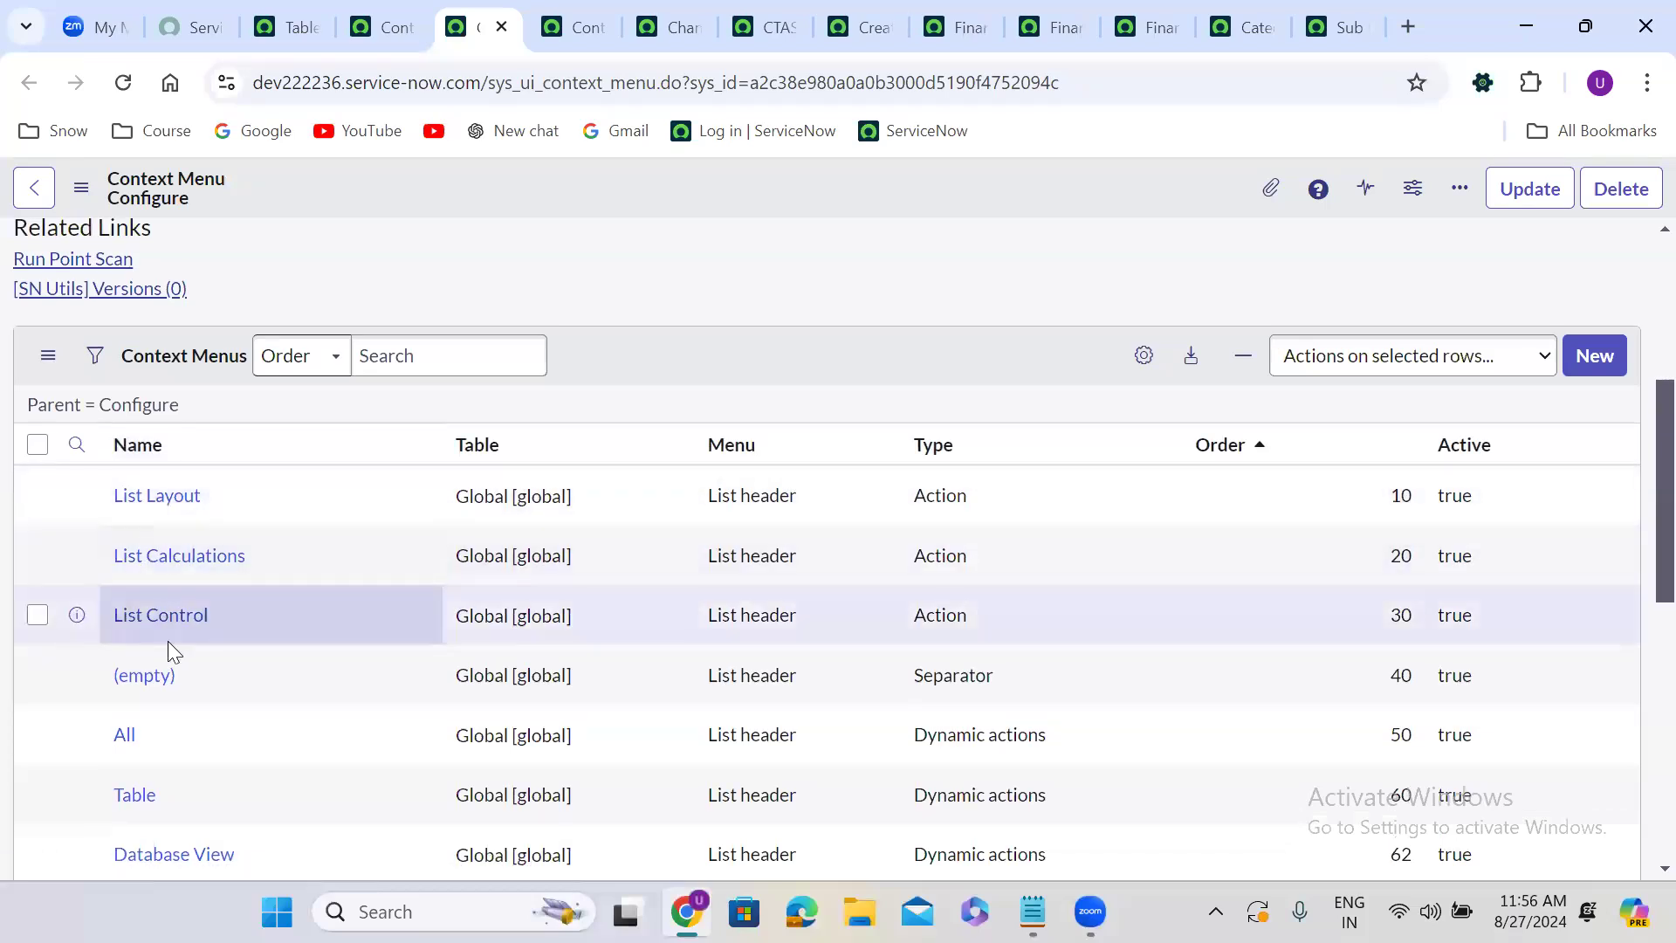
pyautogui.scroll(-4, 169, 646)
pyautogui.scroll(-2, 172, 651)
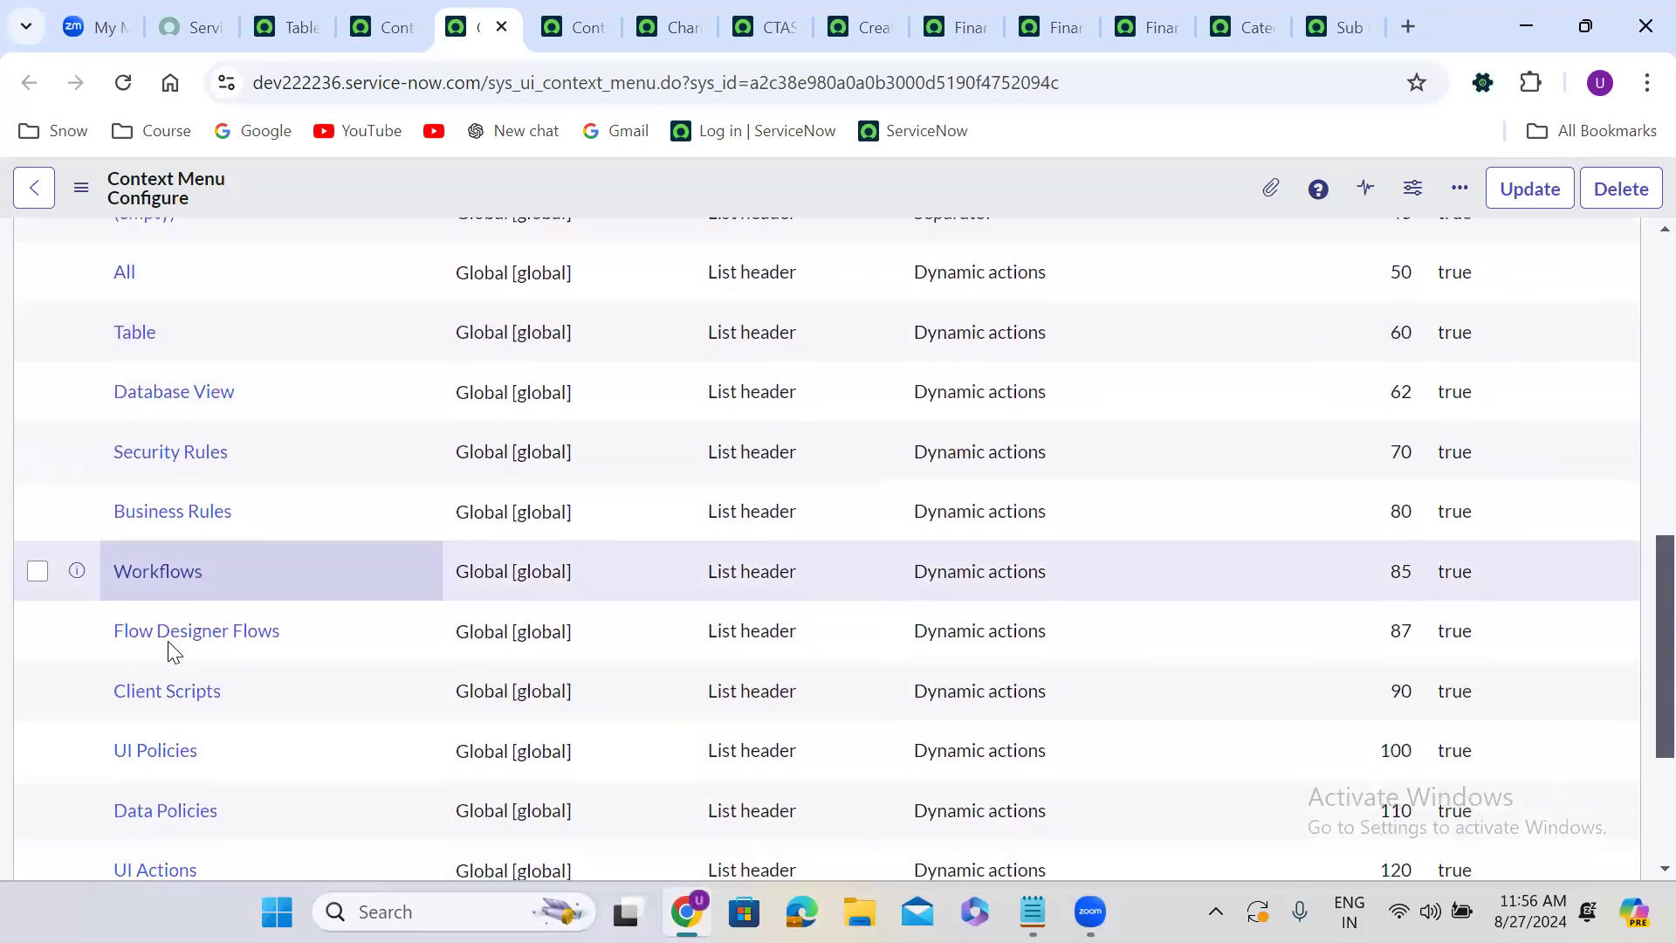
pyautogui.scroll(-2, 169, 653)
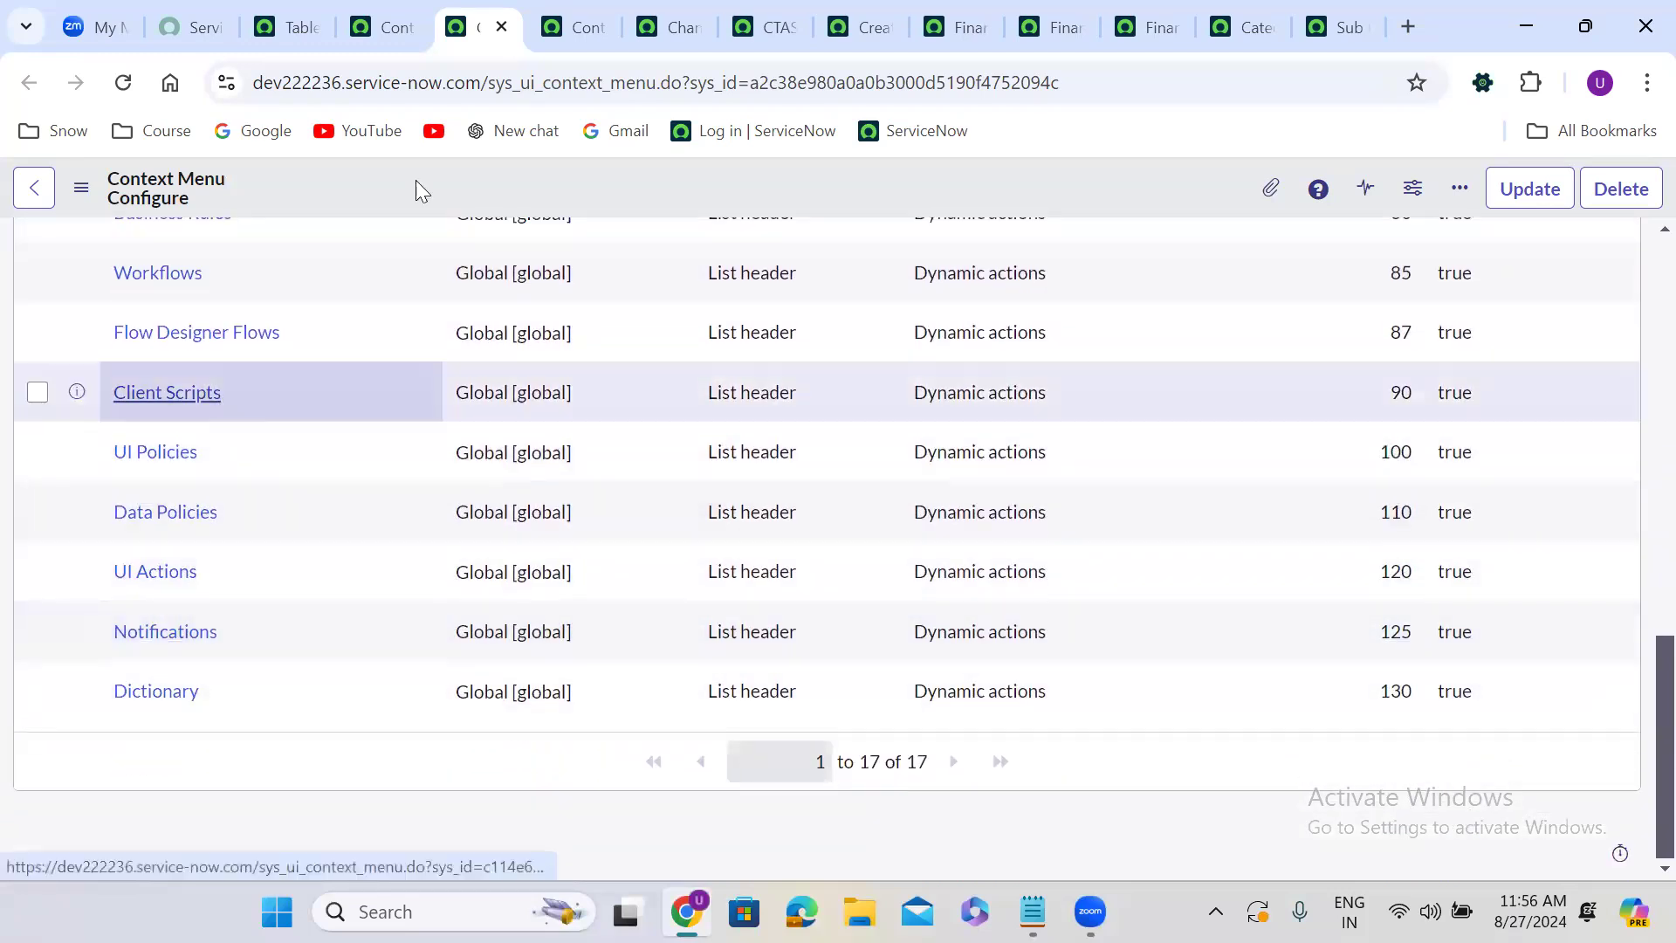
# Compare the change task form's Configure submenu with the Configure menu's child entries across the open tabs.
pyautogui.click(747, 19)
pyautogui.rightClick(651, 167)
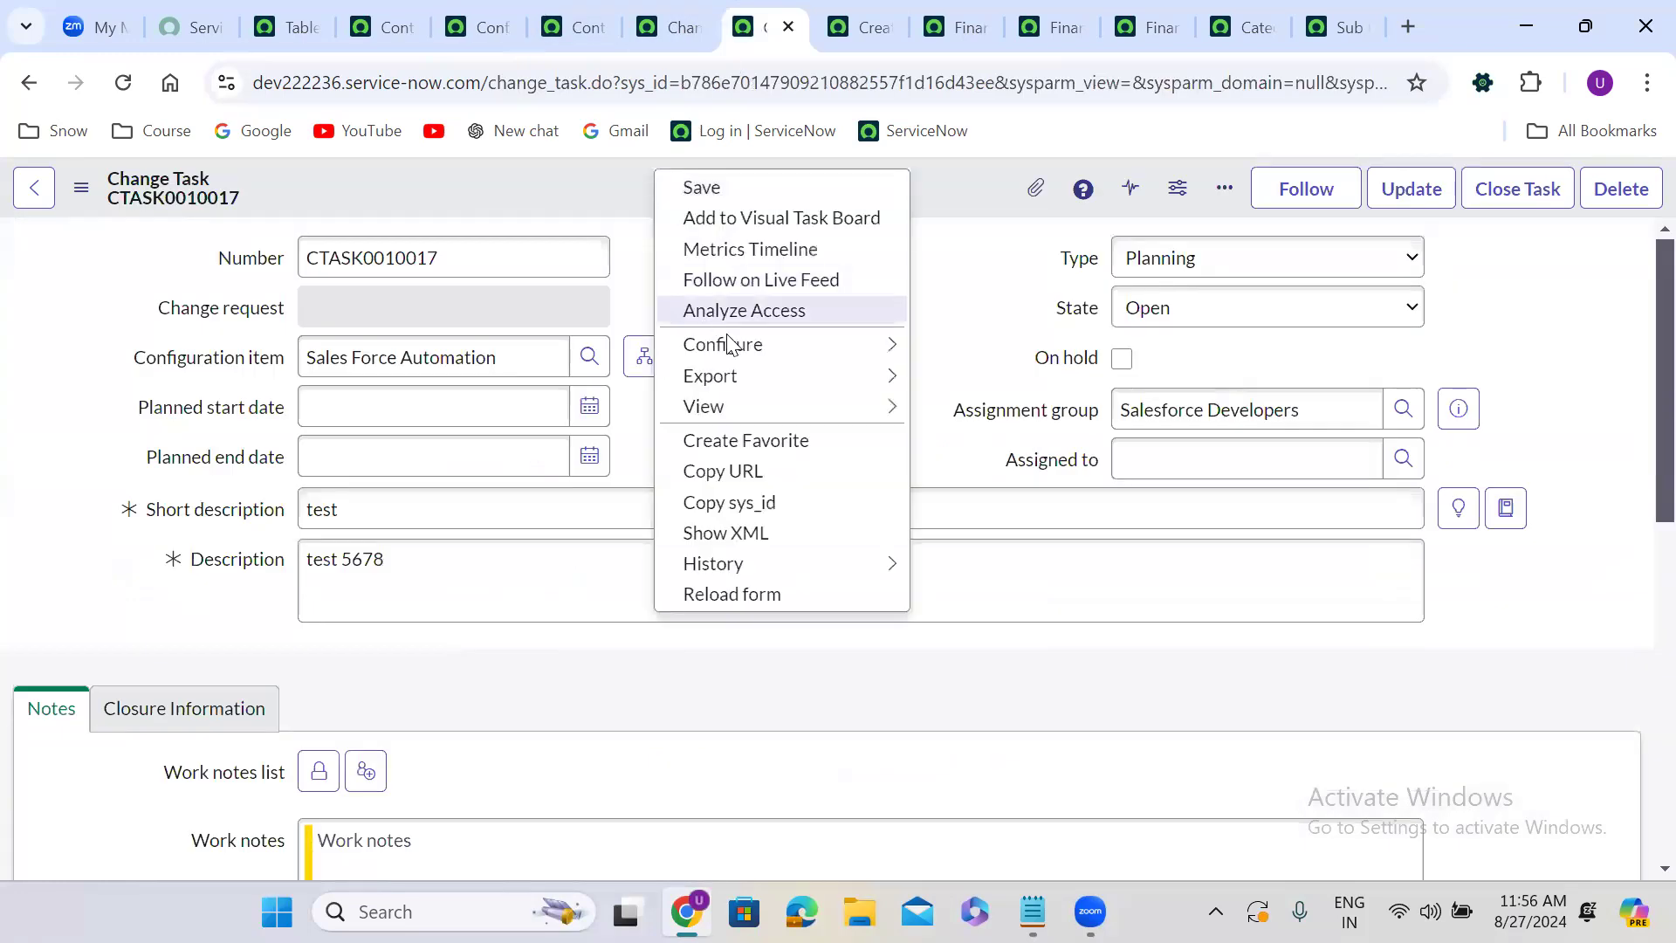
pyautogui.moveTo(839, 346)
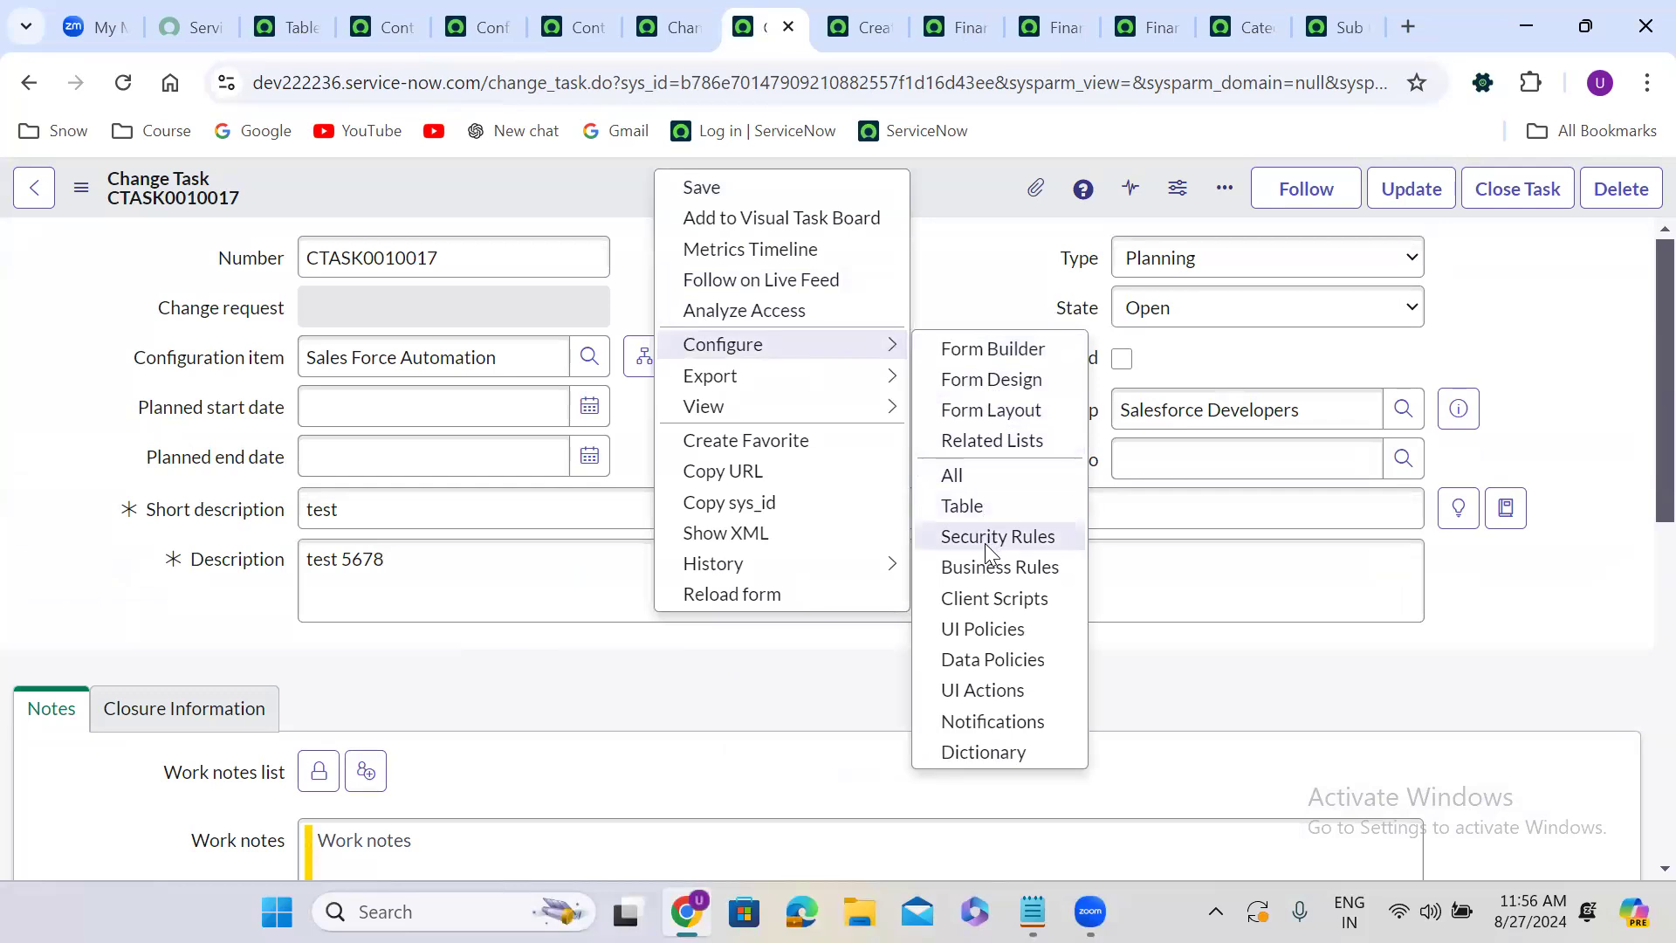
pyautogui.click(583, 12)
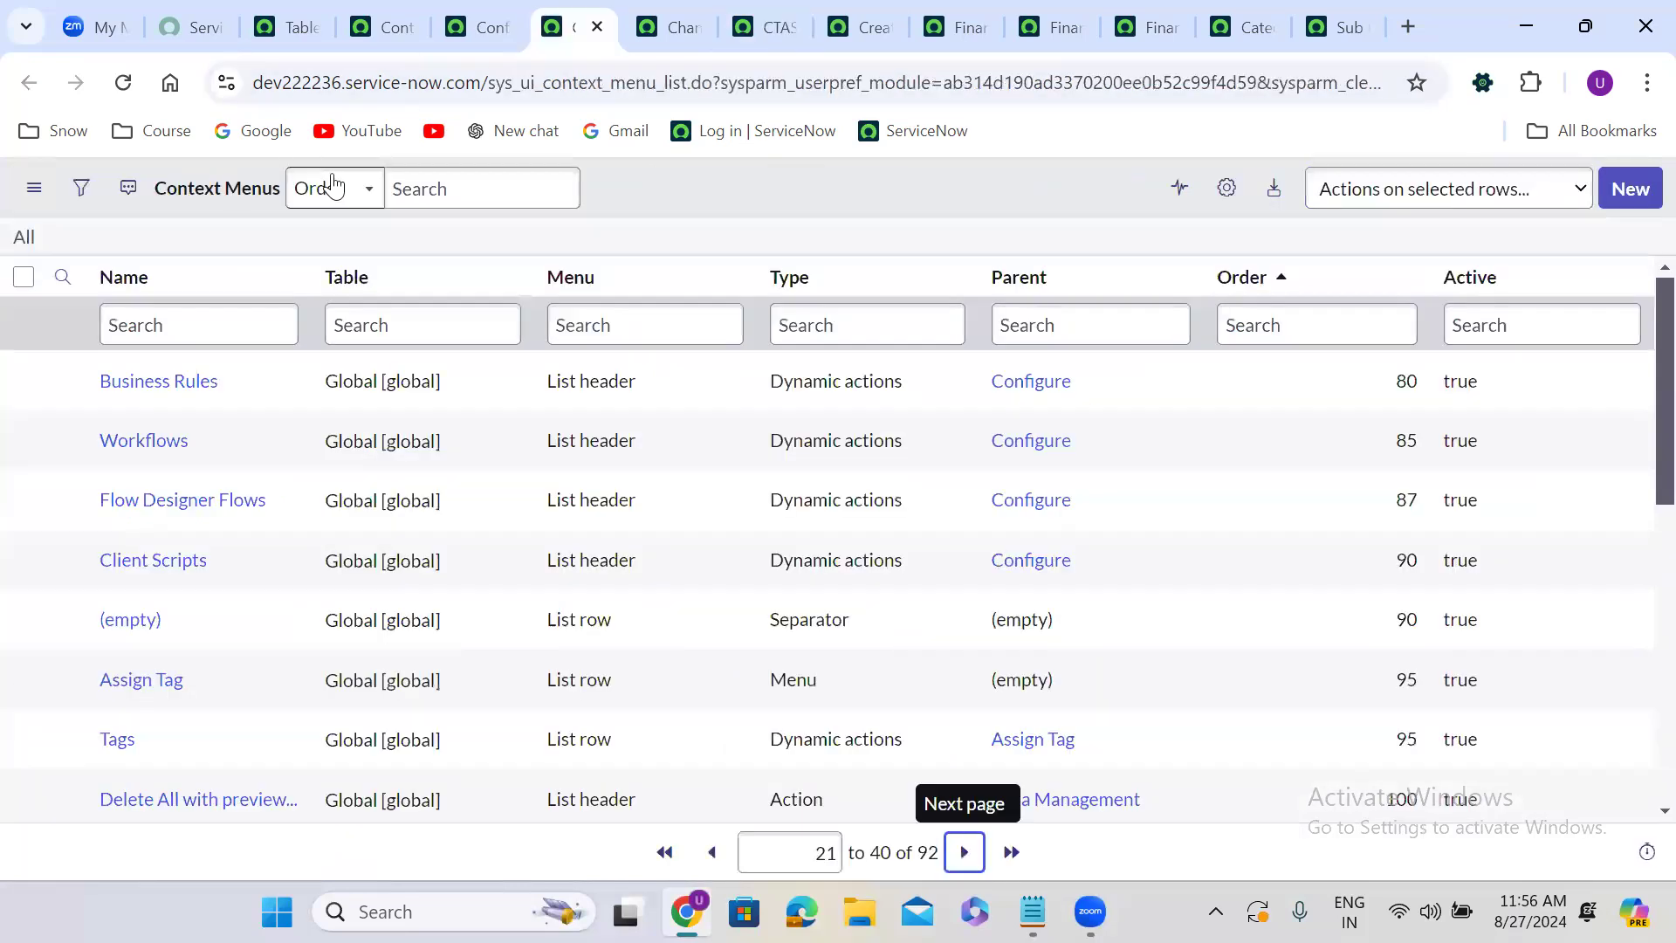
pyautogui.click(656, 12)
pyautogui.click(487, 12)
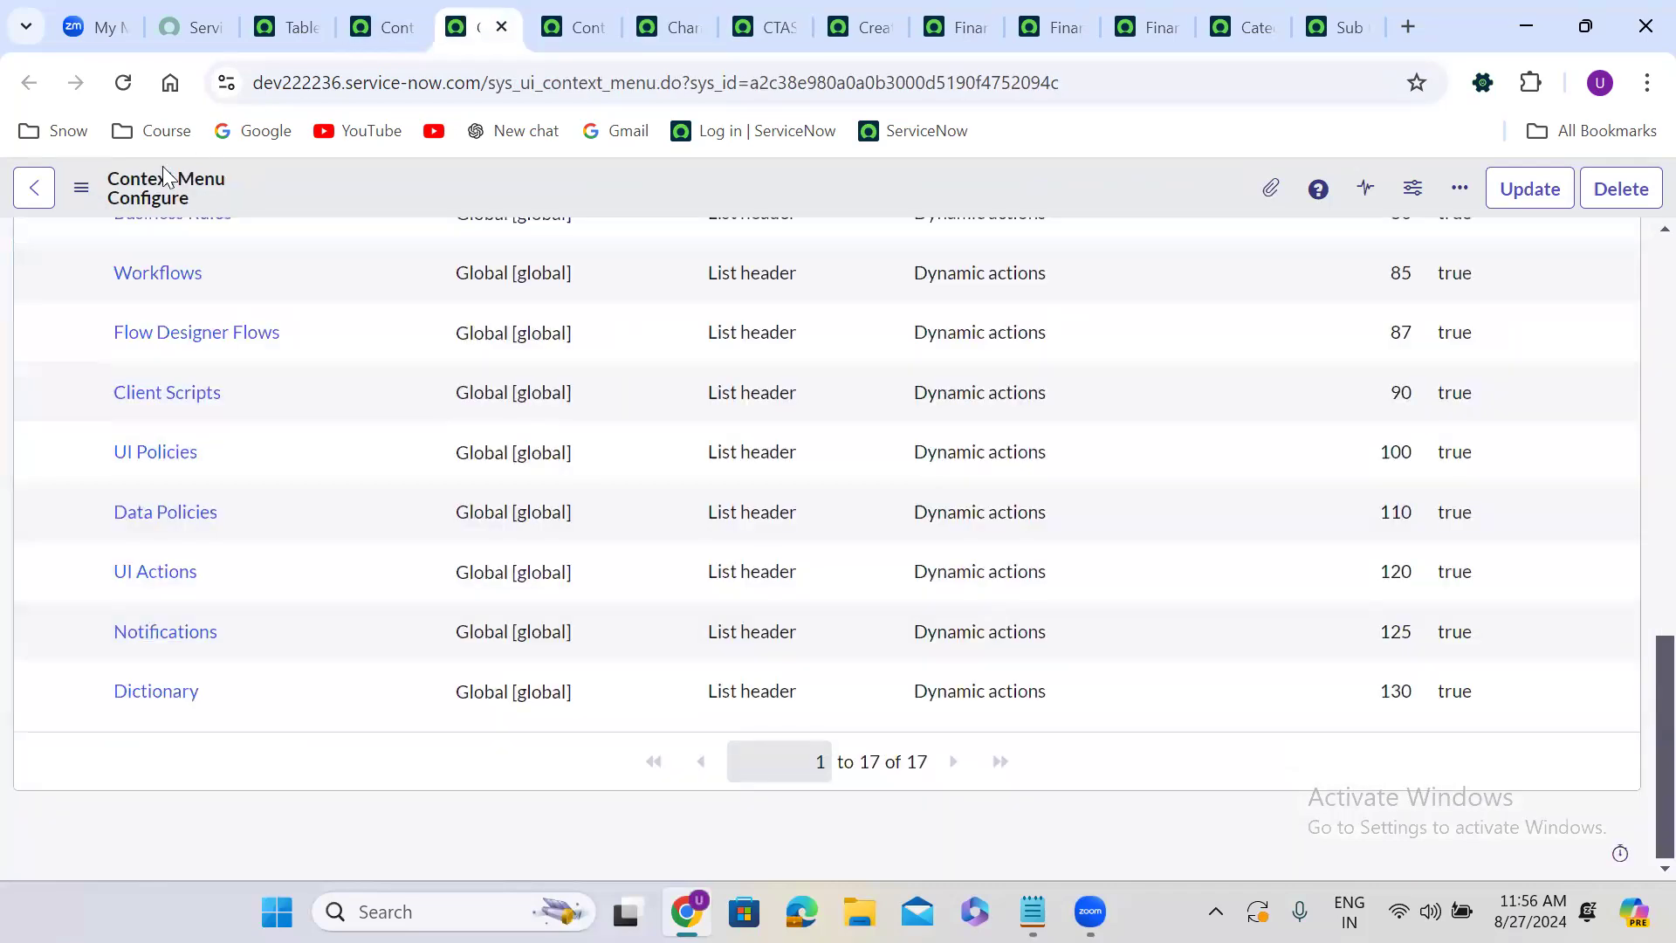
# Scroll the Configure menu's child list again and return to the top of the Configure record.
pyautogui.scroll(12, 403, 410)
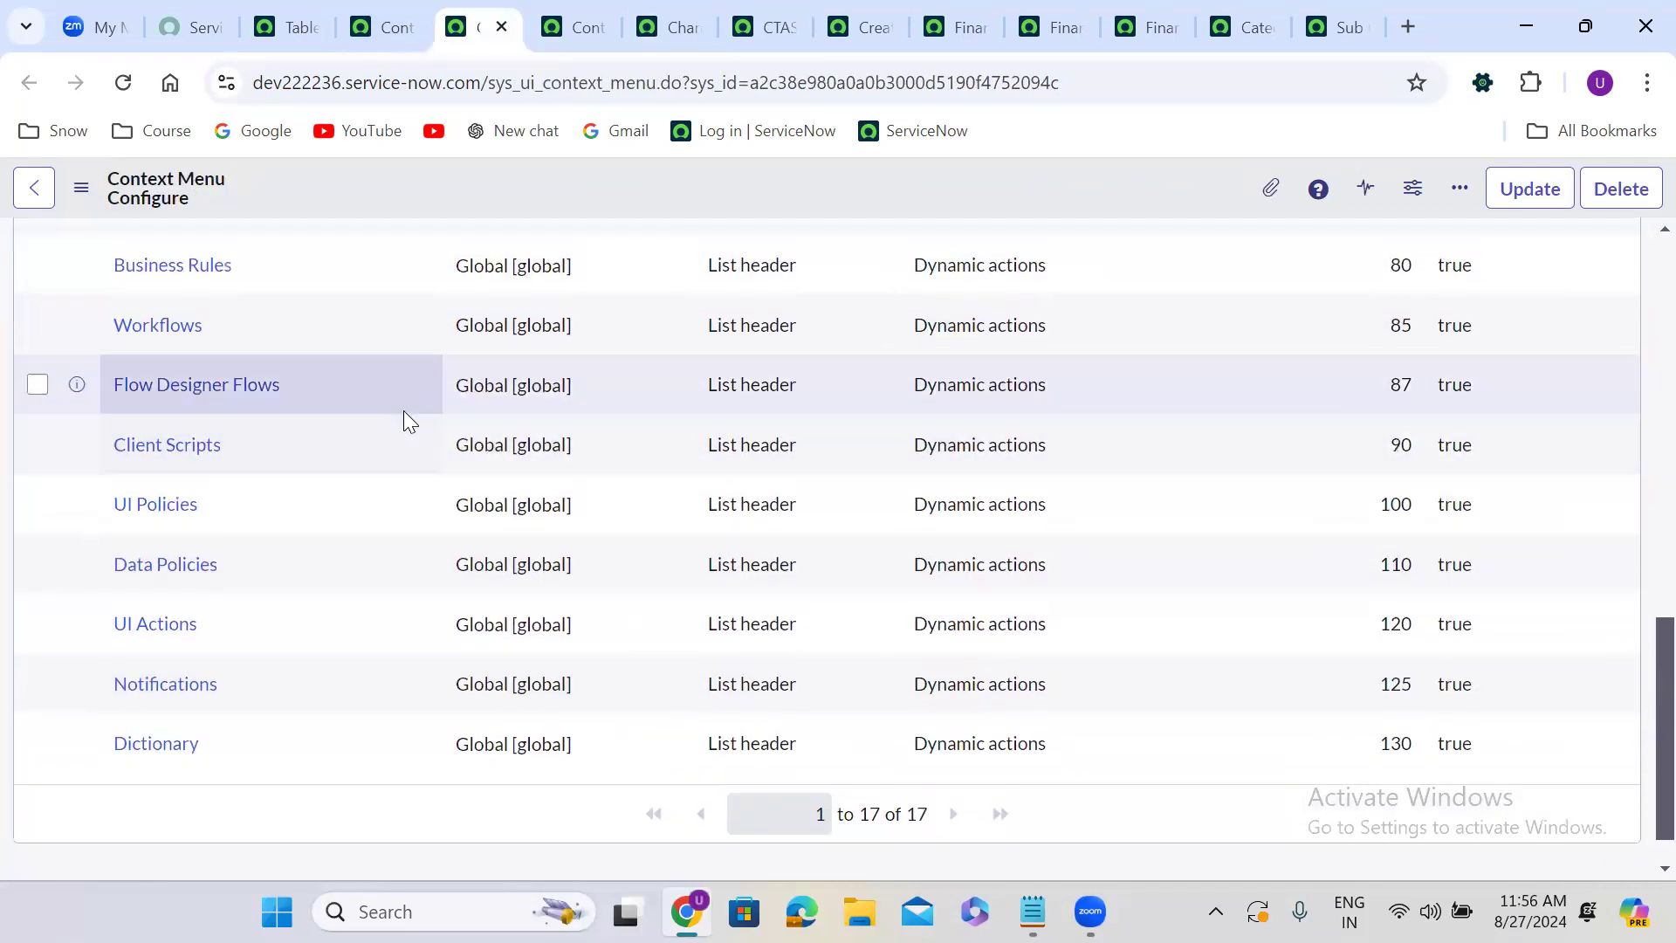
pyautogui.scroll(-6, 406, 410)
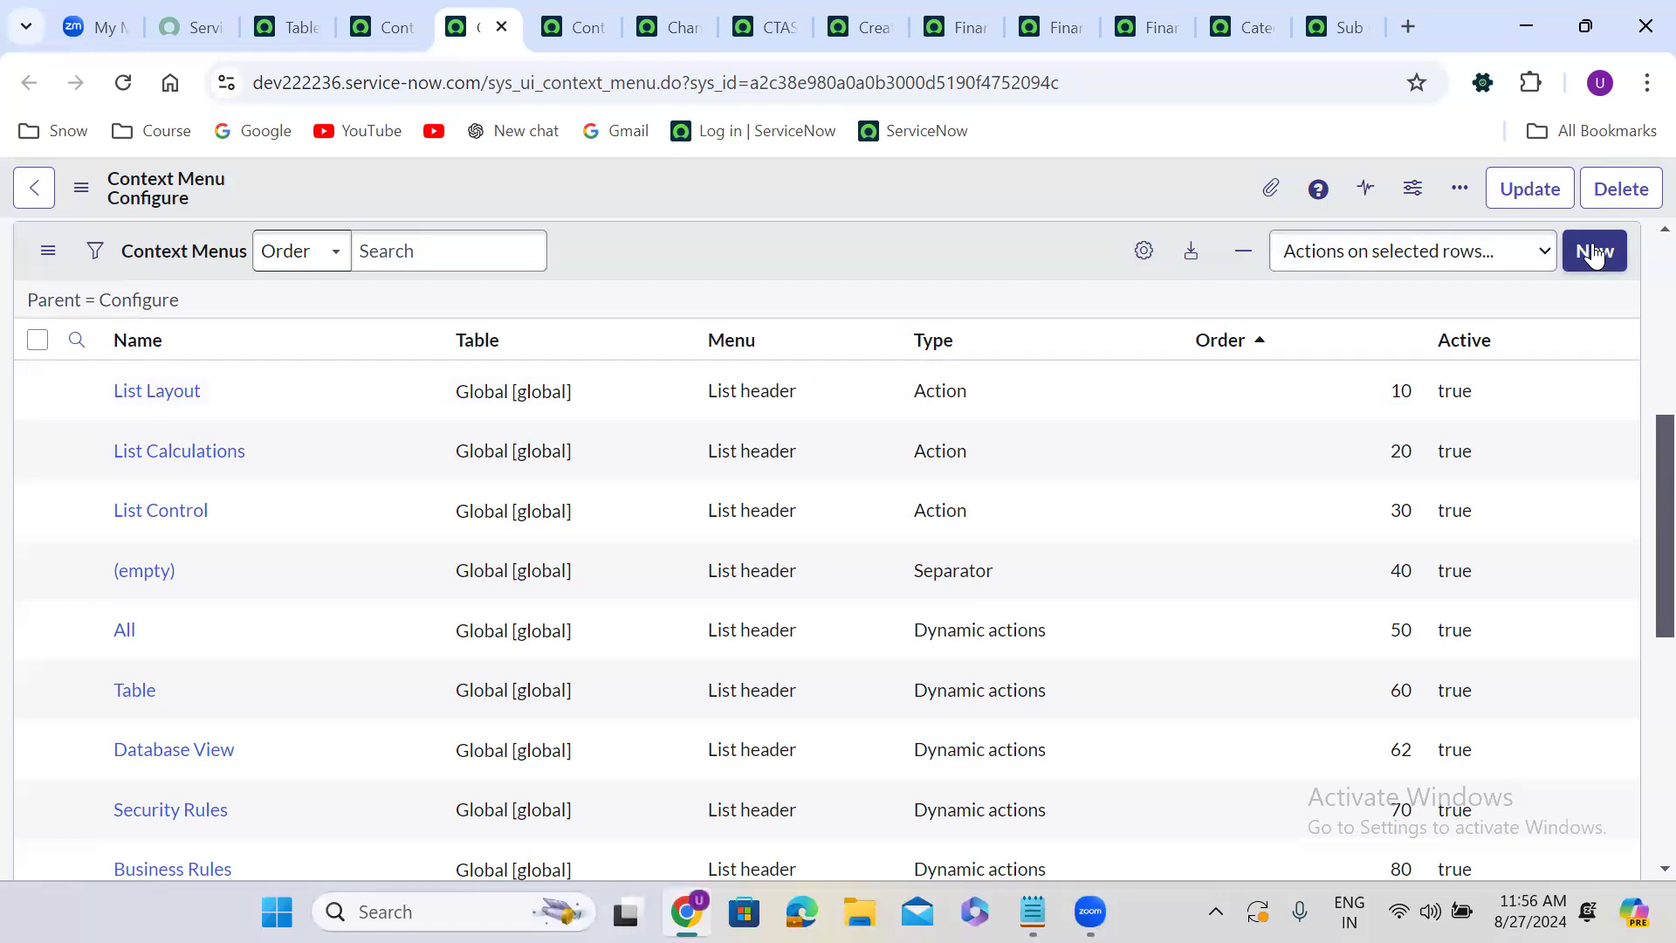
pyautogui.scroll(-7, 1594, 253)
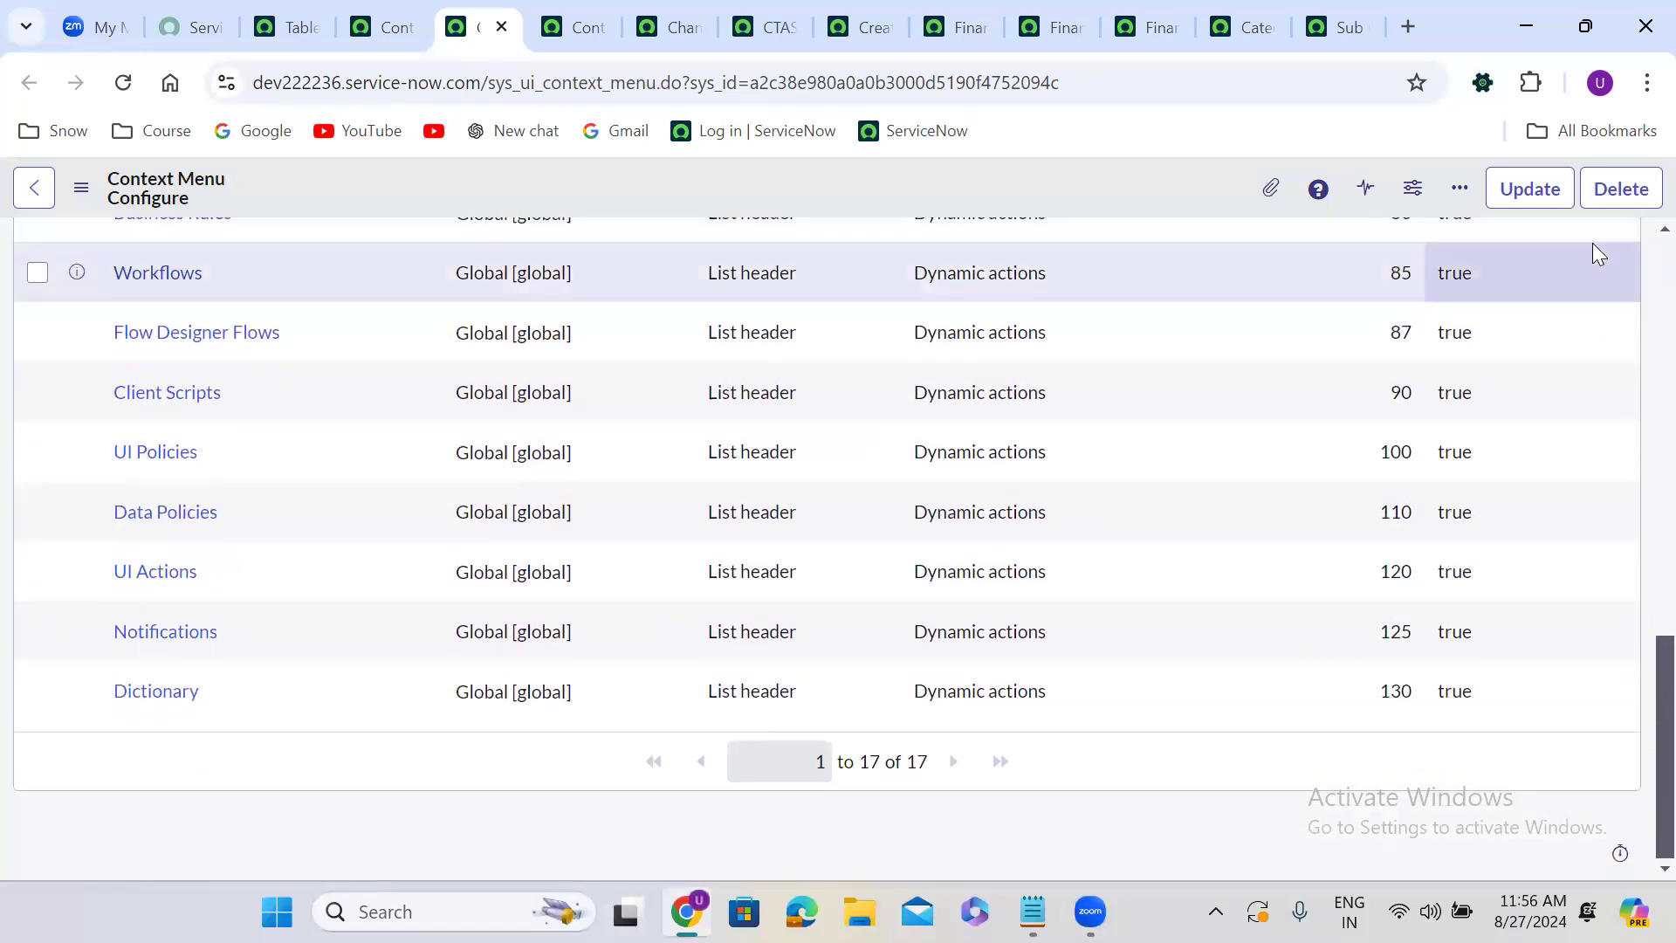
pyautogui.scroll(4, 1593, 243)
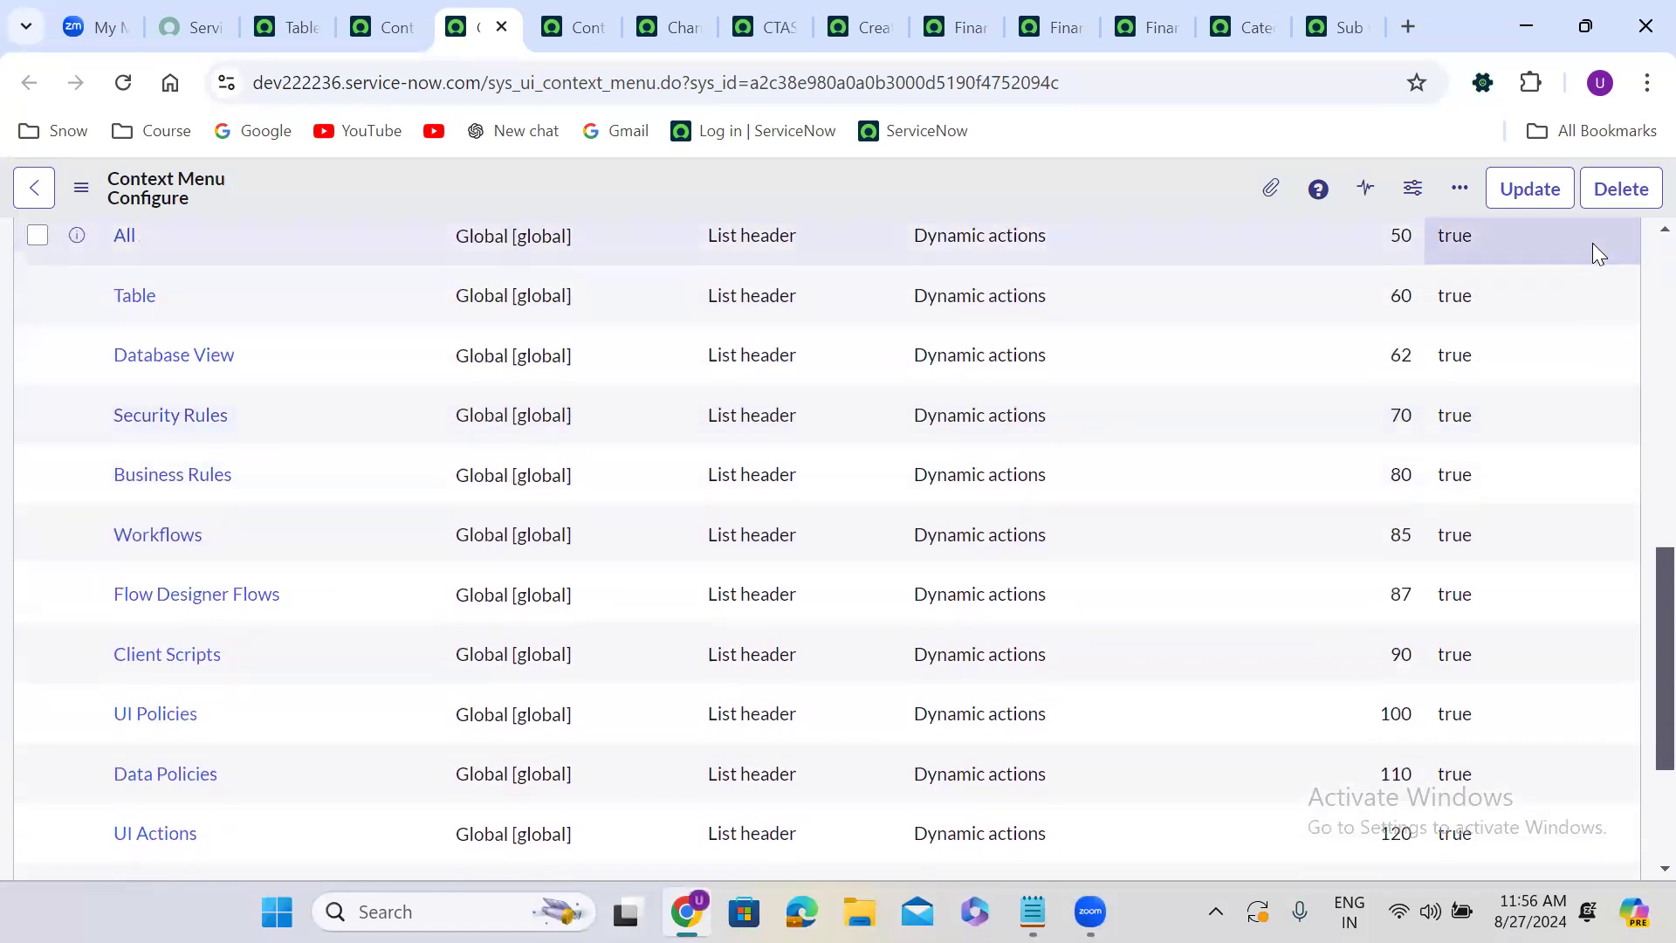
pyautogui.scroll(5, 1593, 243)
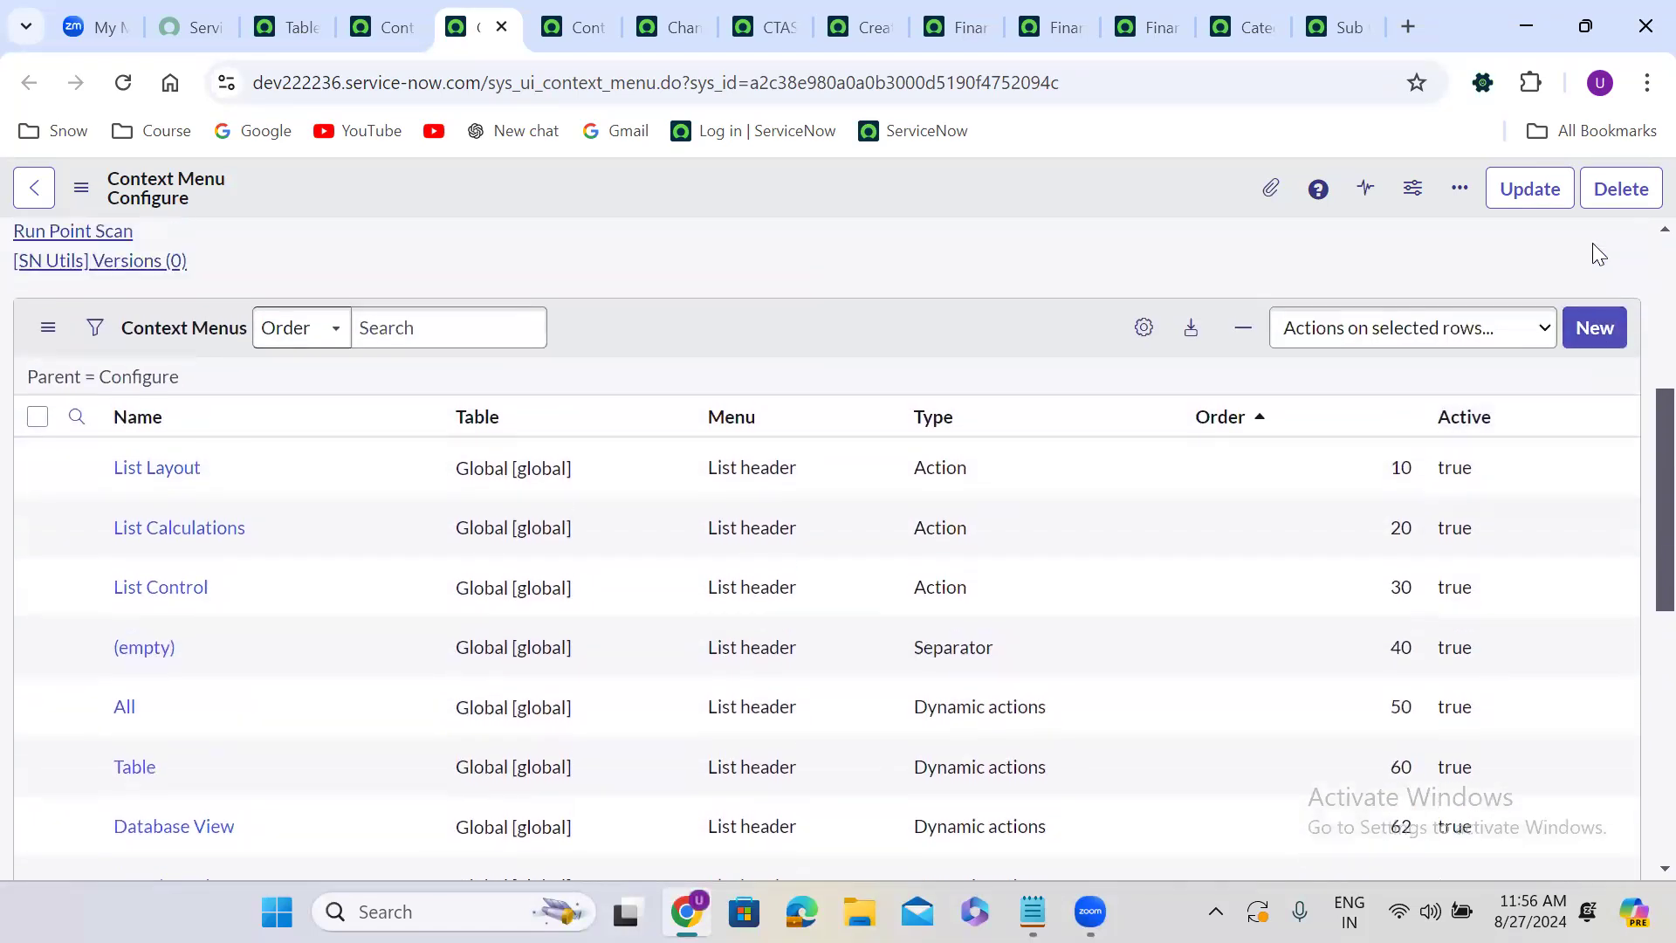
pyautogui.scroll(4, 1592, 243)
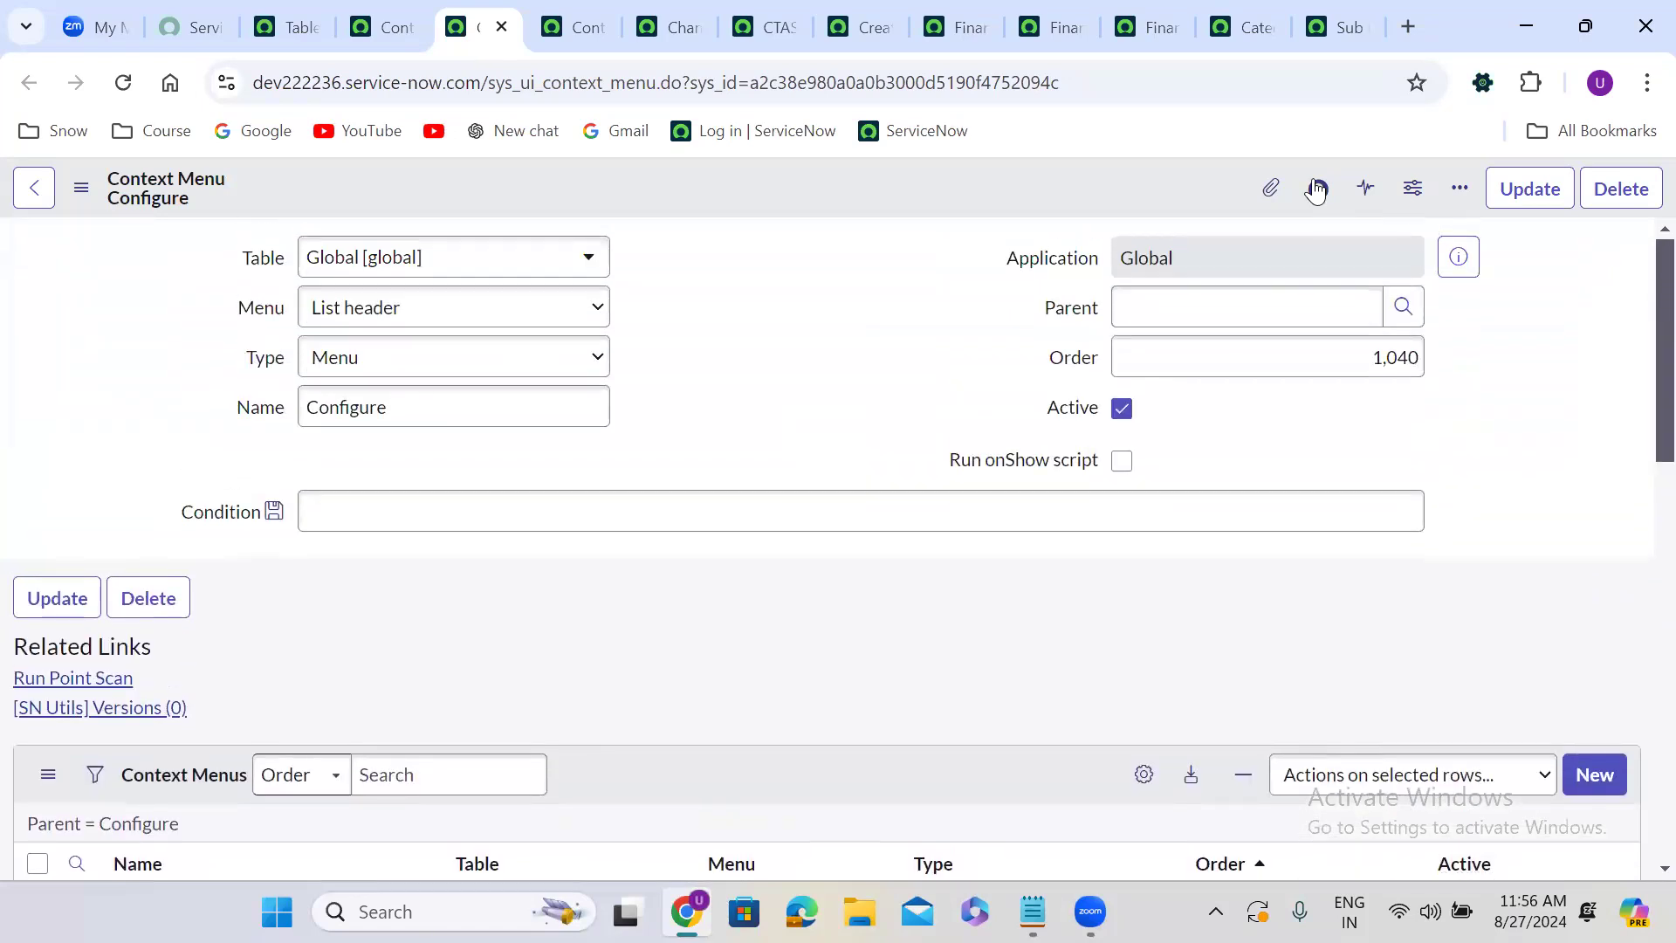
# Review the available Type options on the Configure context menu record without changing them.
pyautogui.click(389, 363)
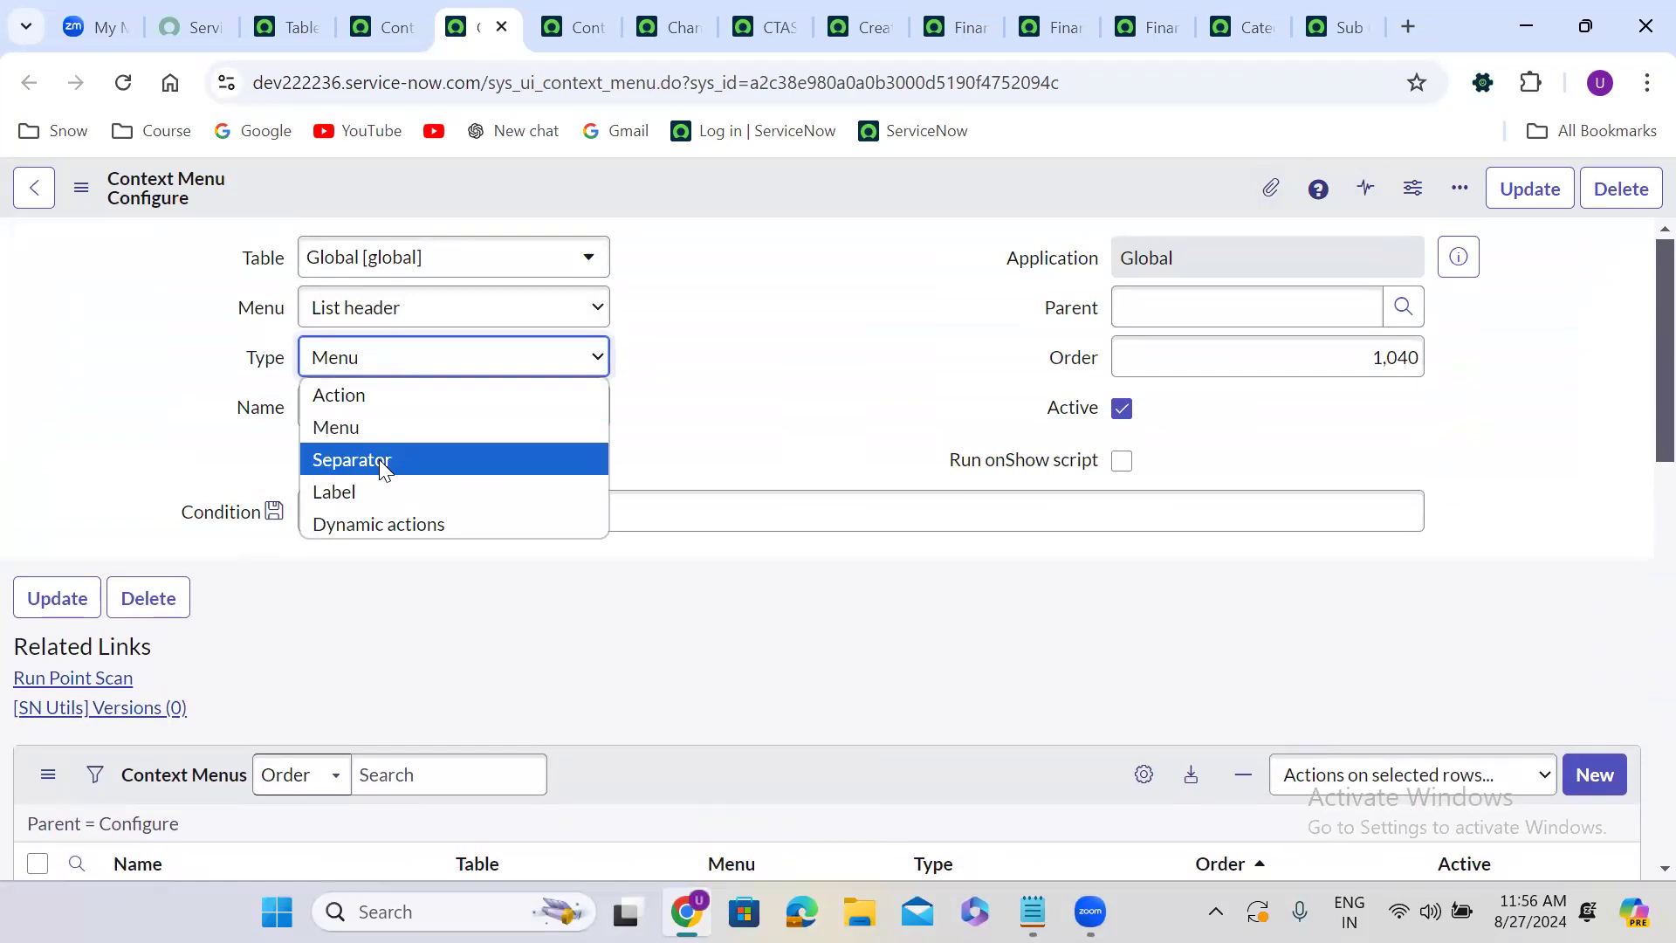
pyautogui.click(384, 19)
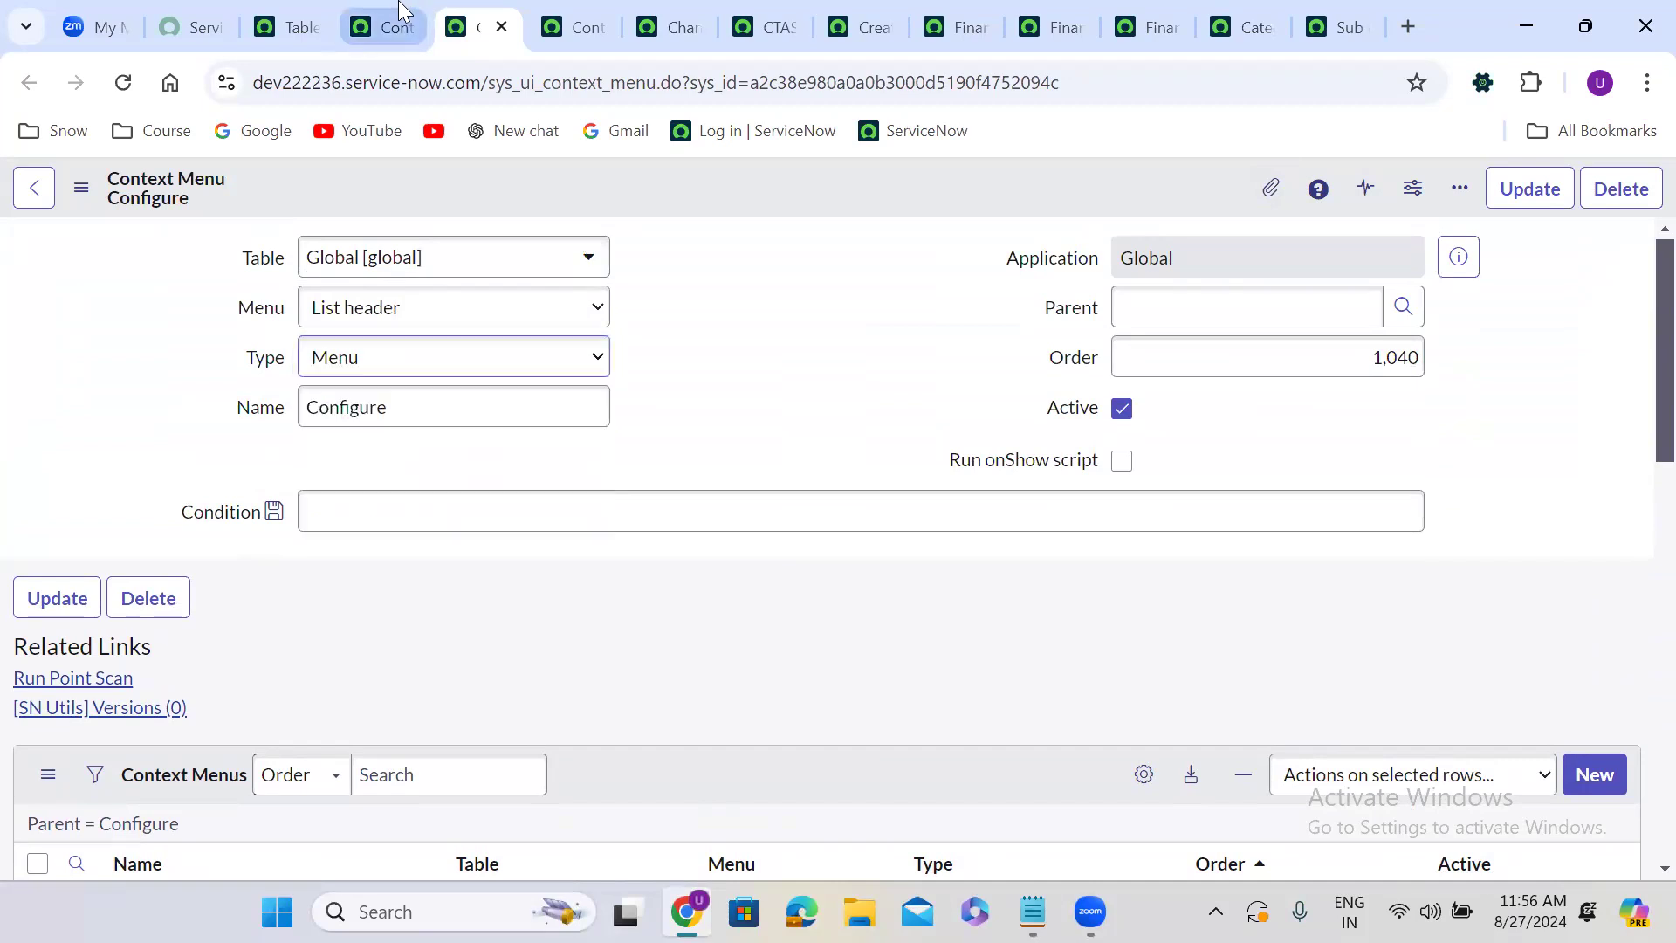
pyautogui.click(487, 12)
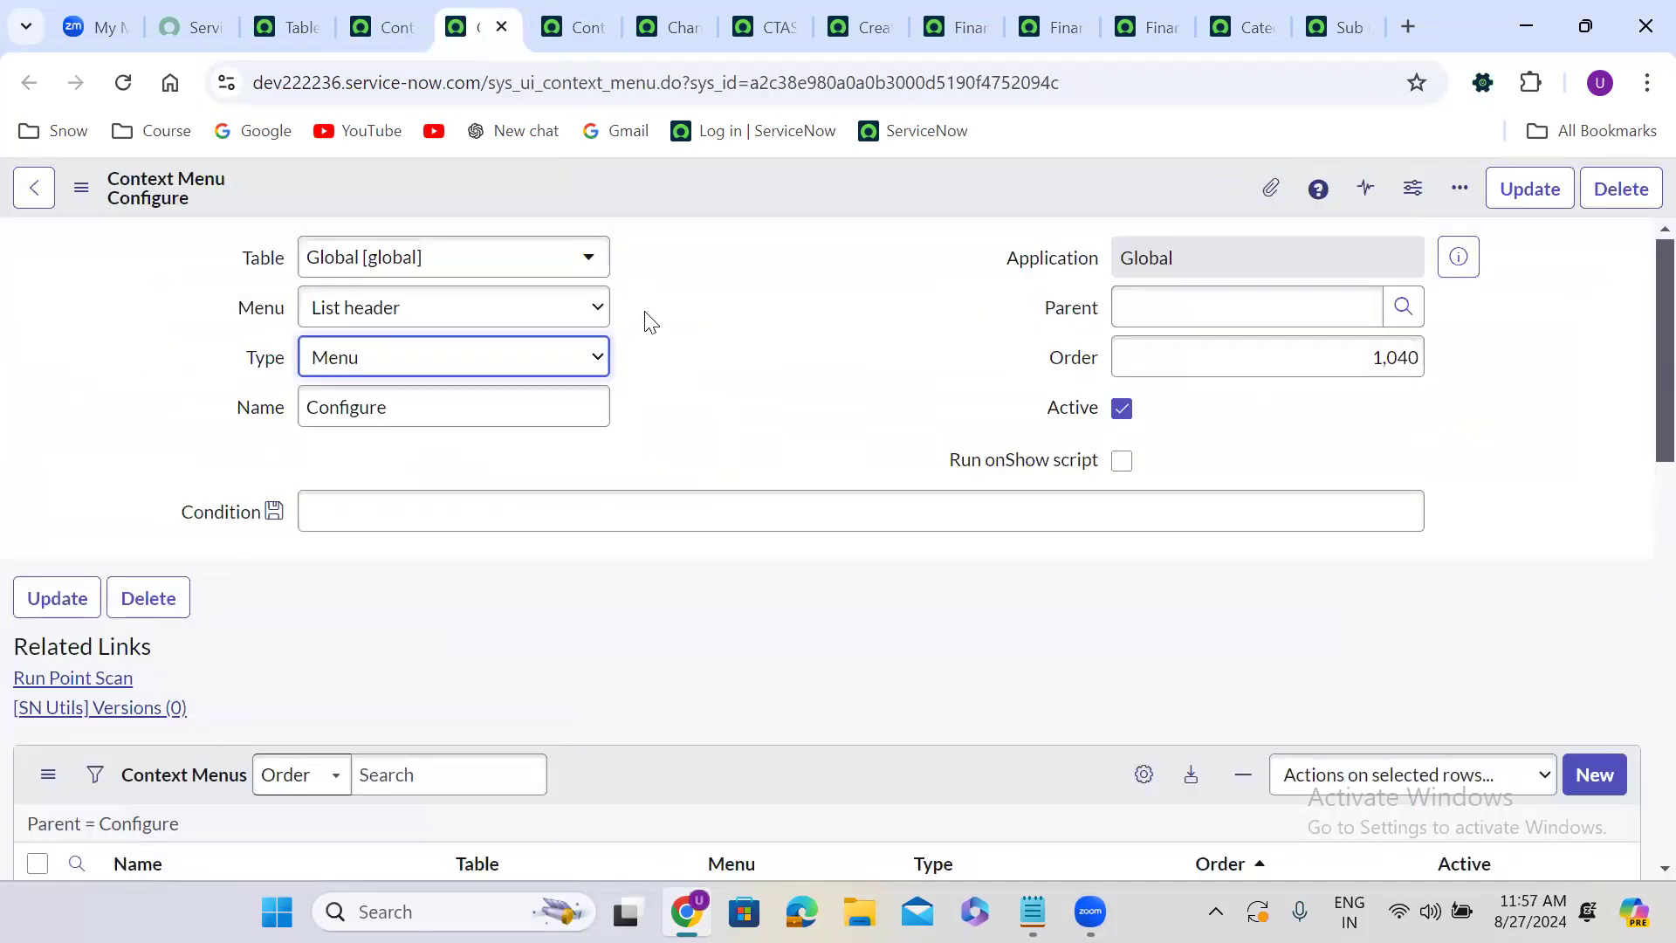
pyautogui.click(668, 353)
pyautogui.scroll(-8, 668, 353)
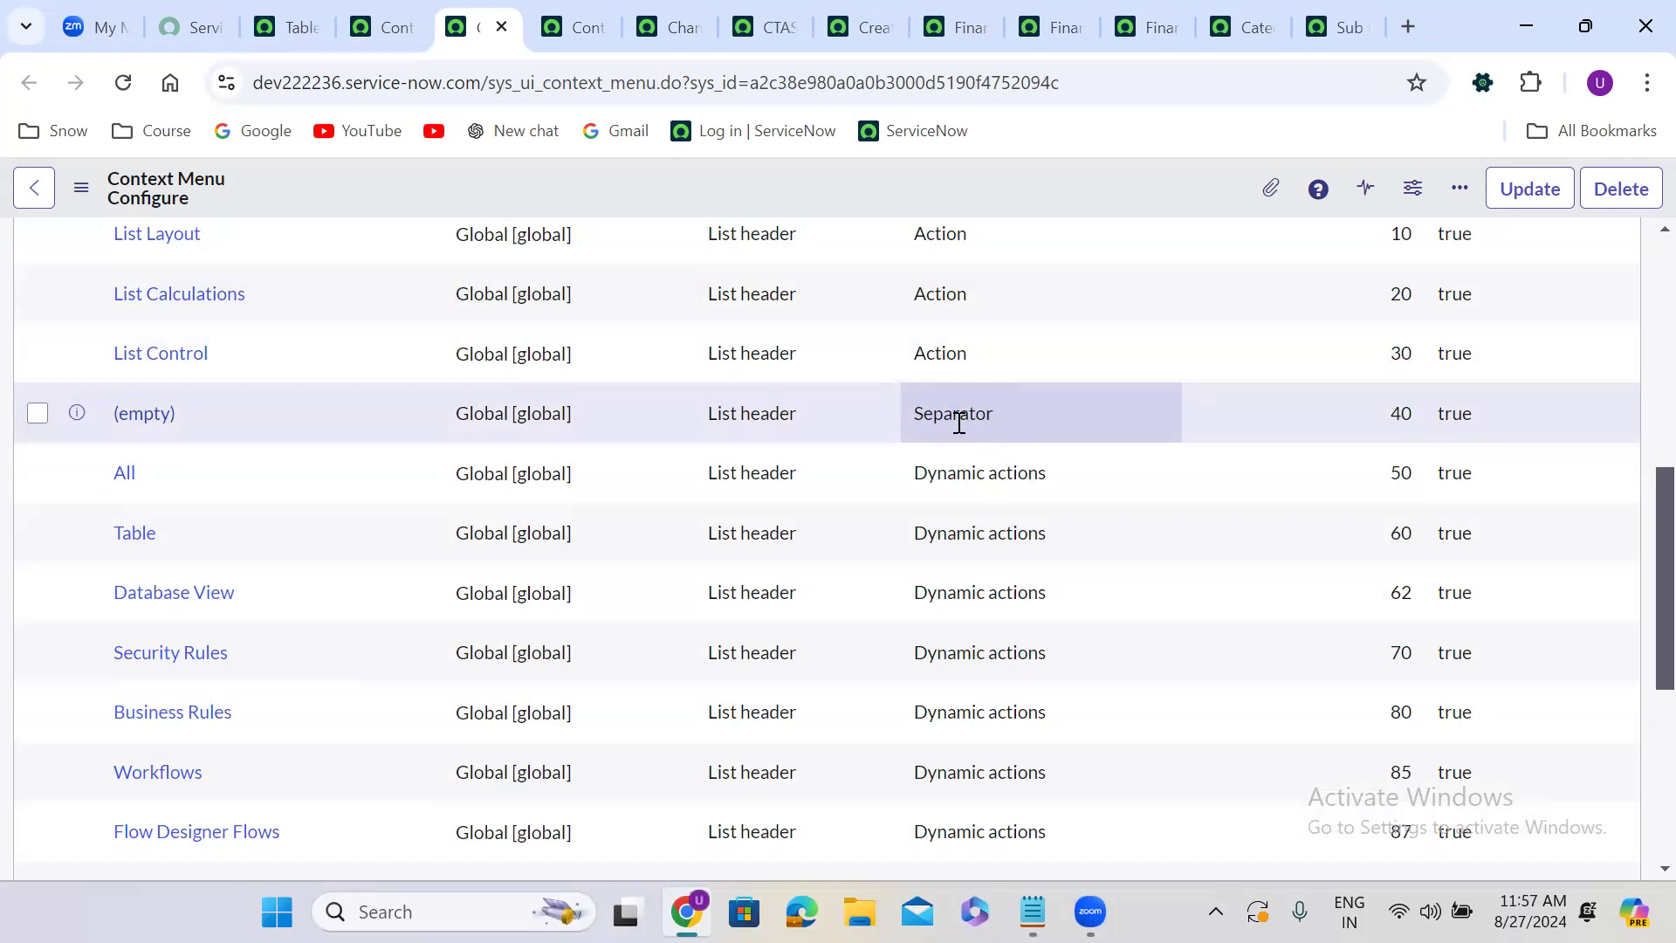
# Reopen the change task form's header context menu and dismiss it to inspect the form.
pyautogui.click(741, 11)
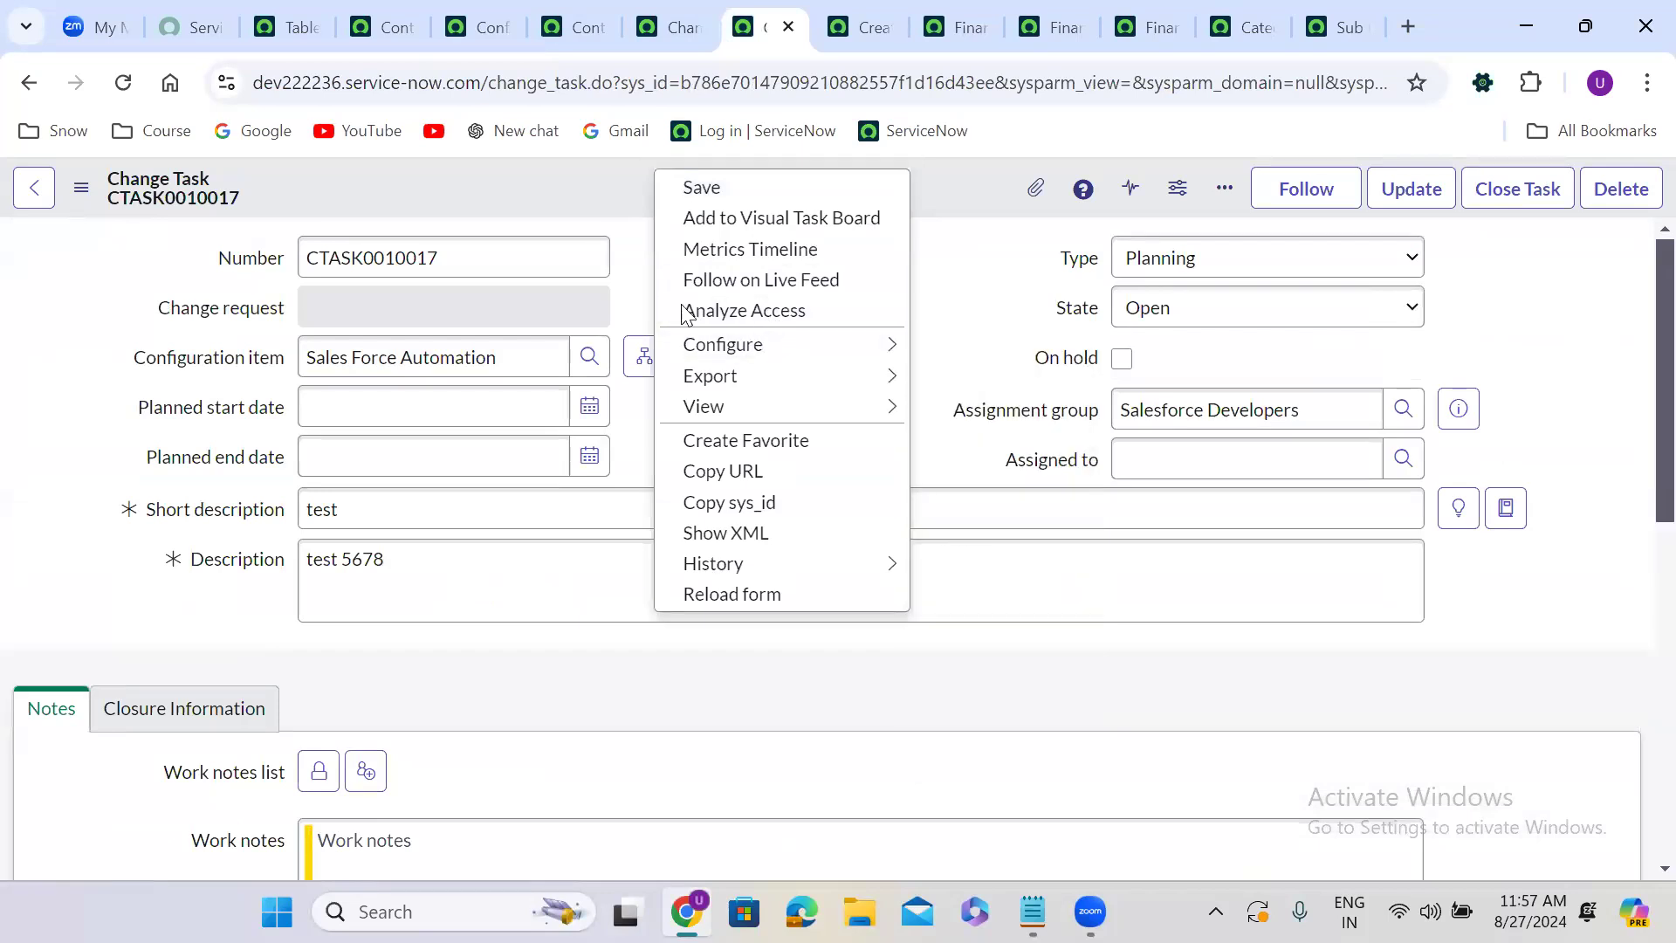
pyautogui.click(517, 189)
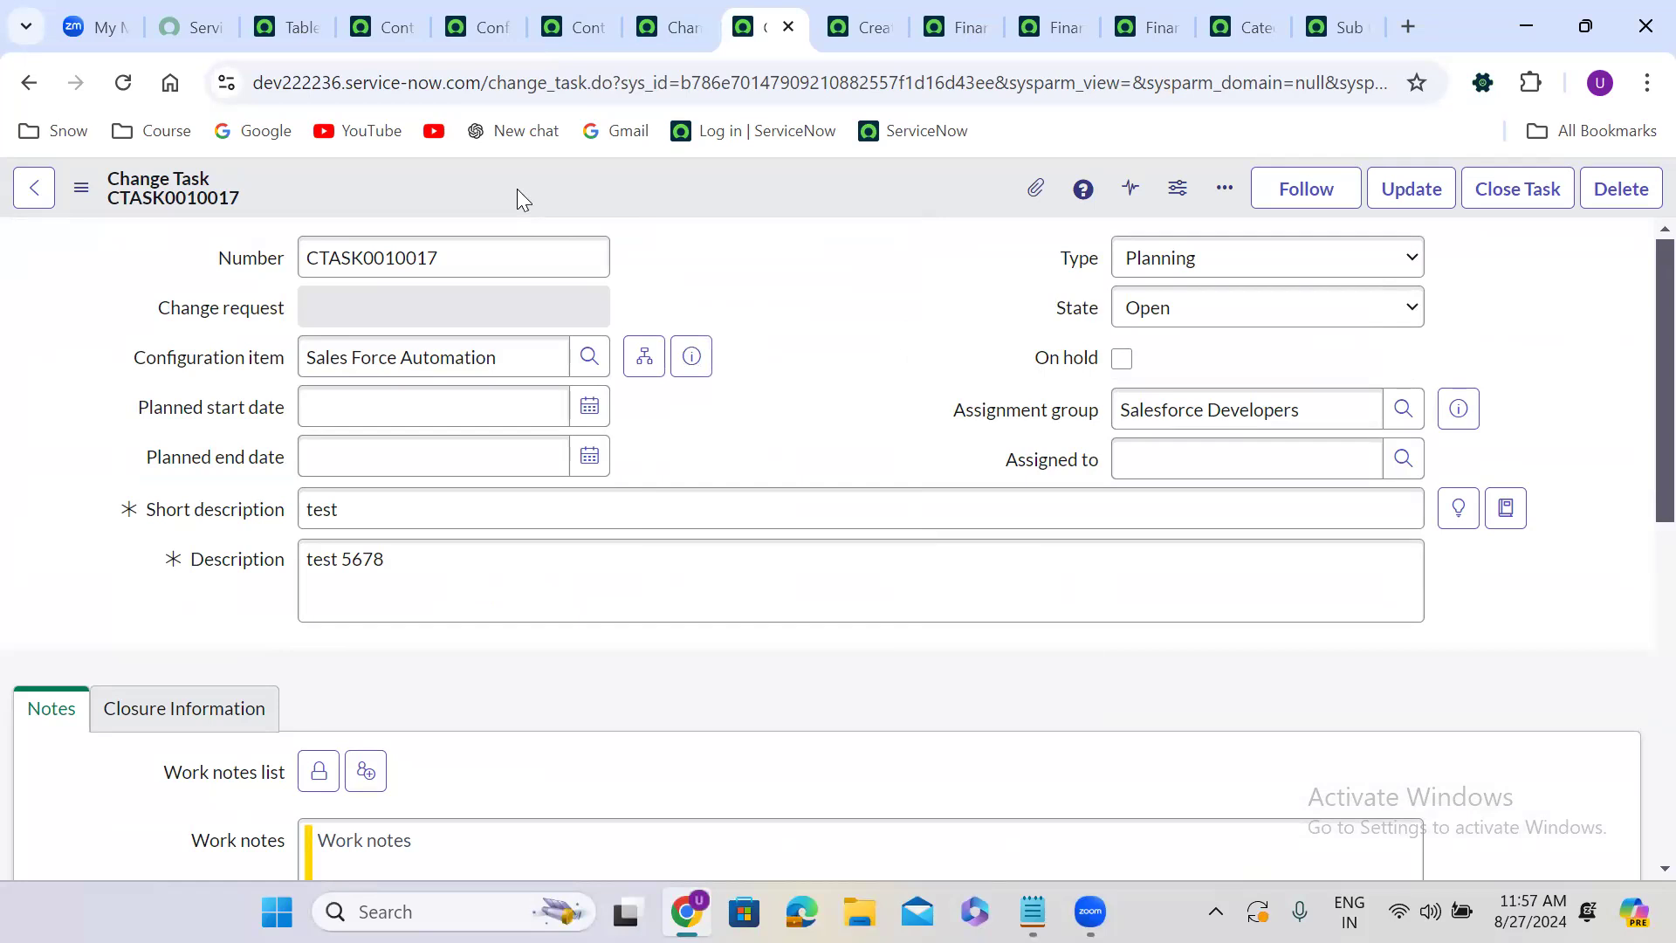
pyautogui.rightClick(814, 178)
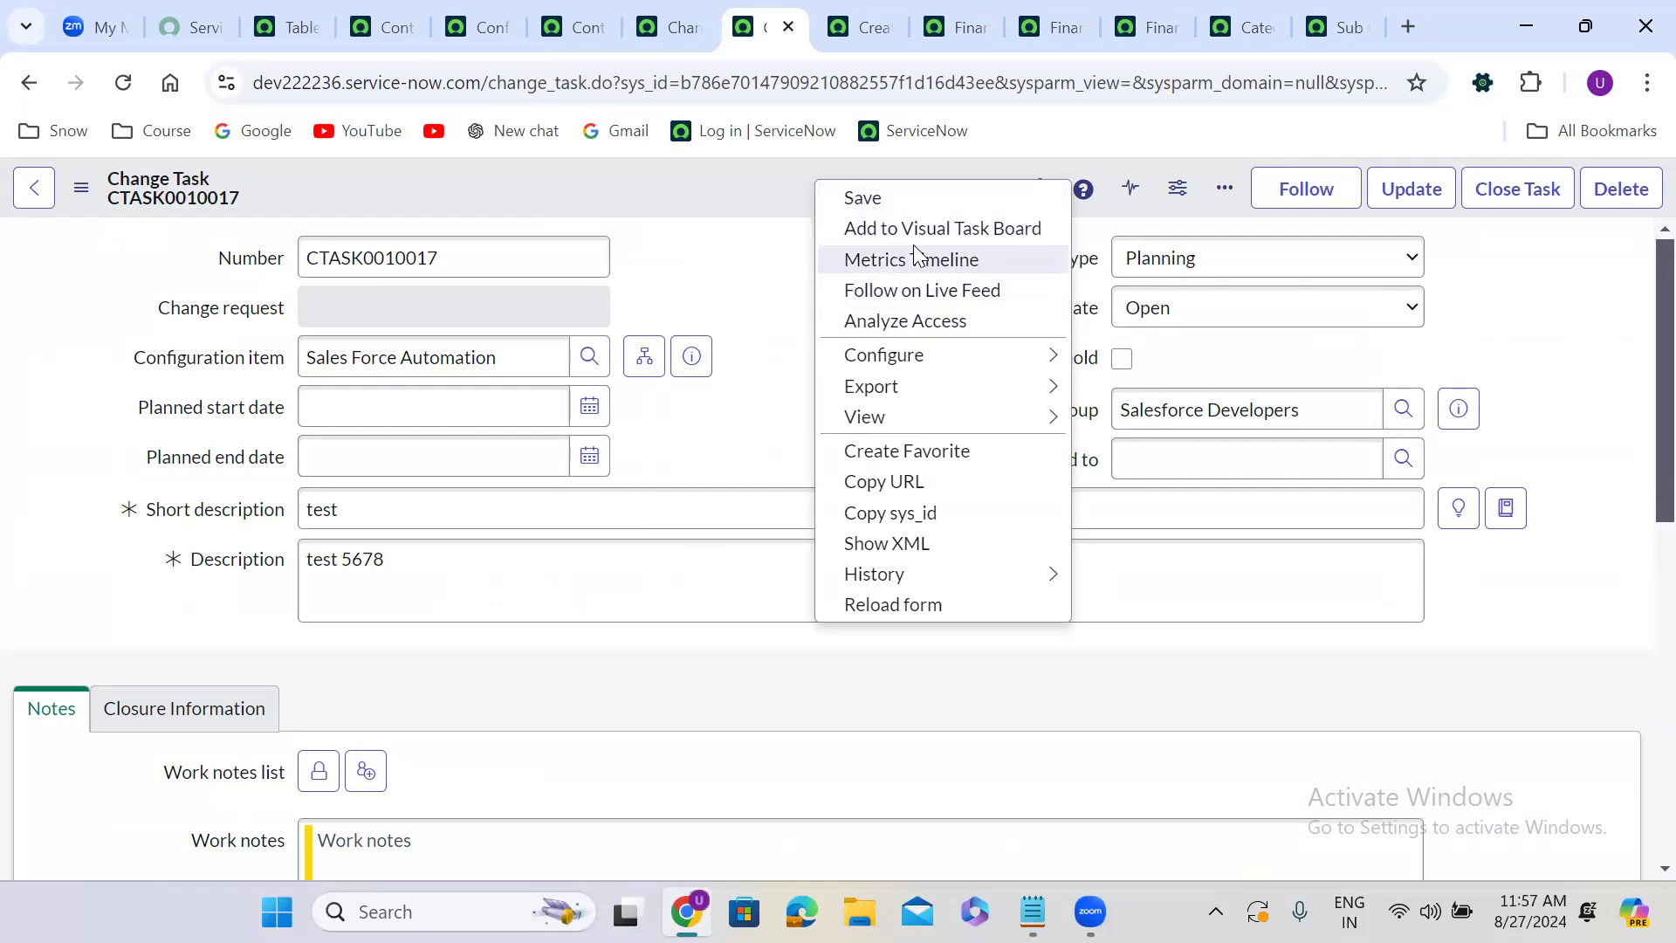
pyautogui.click(661, 213)
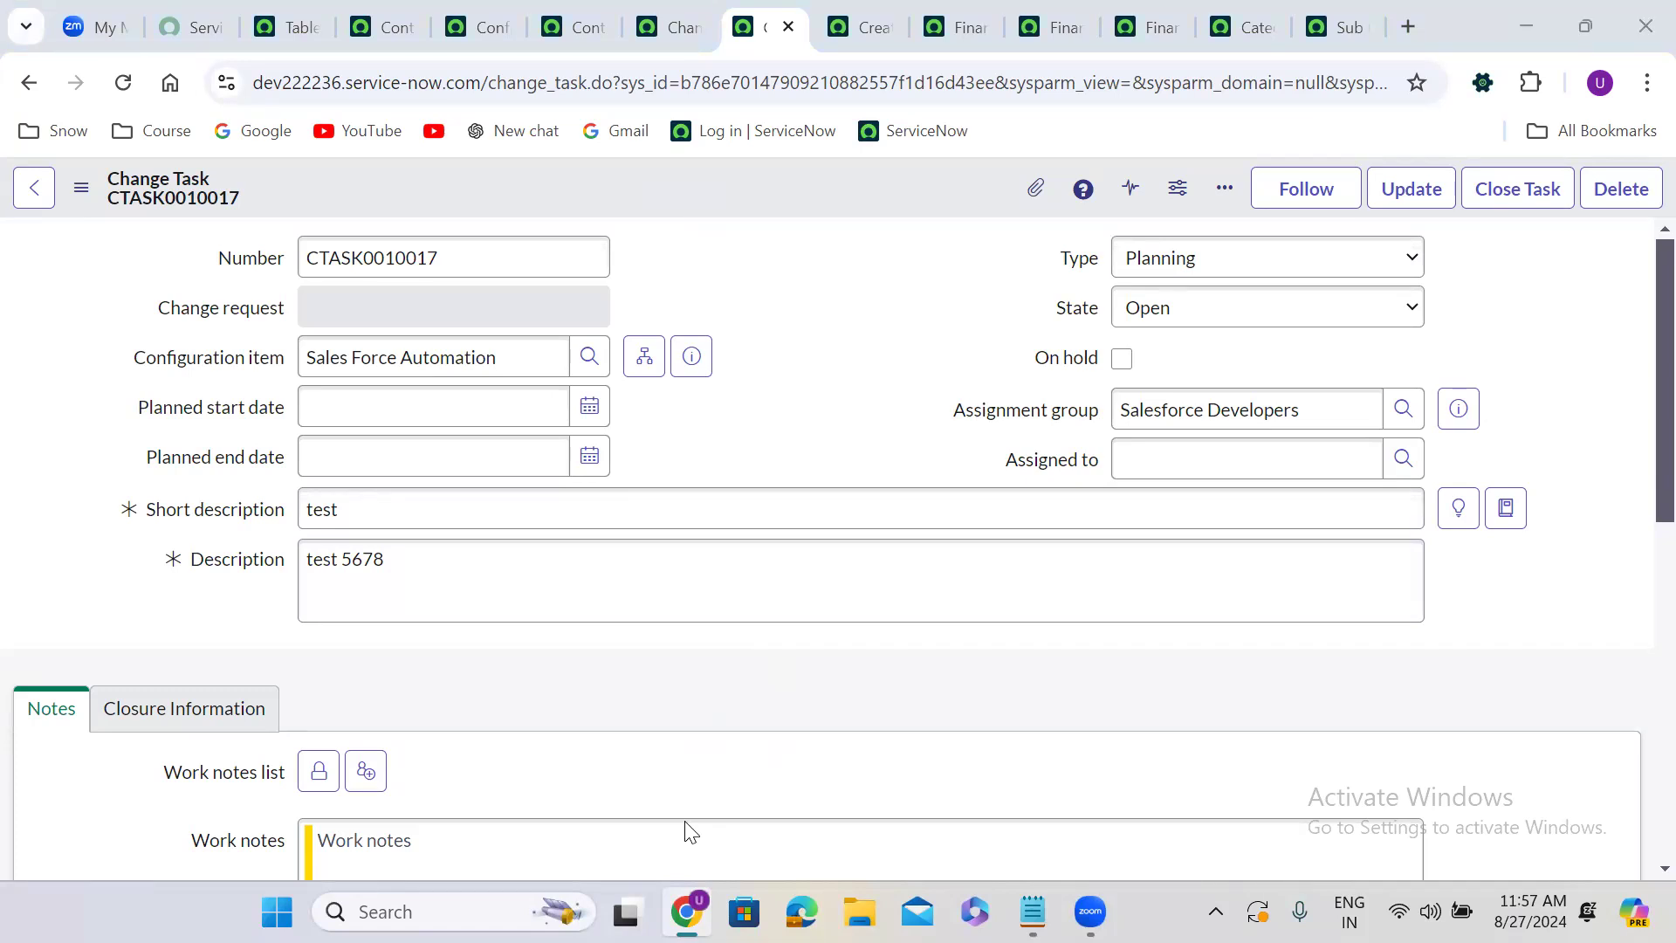
pyautogui.click(695, 615)
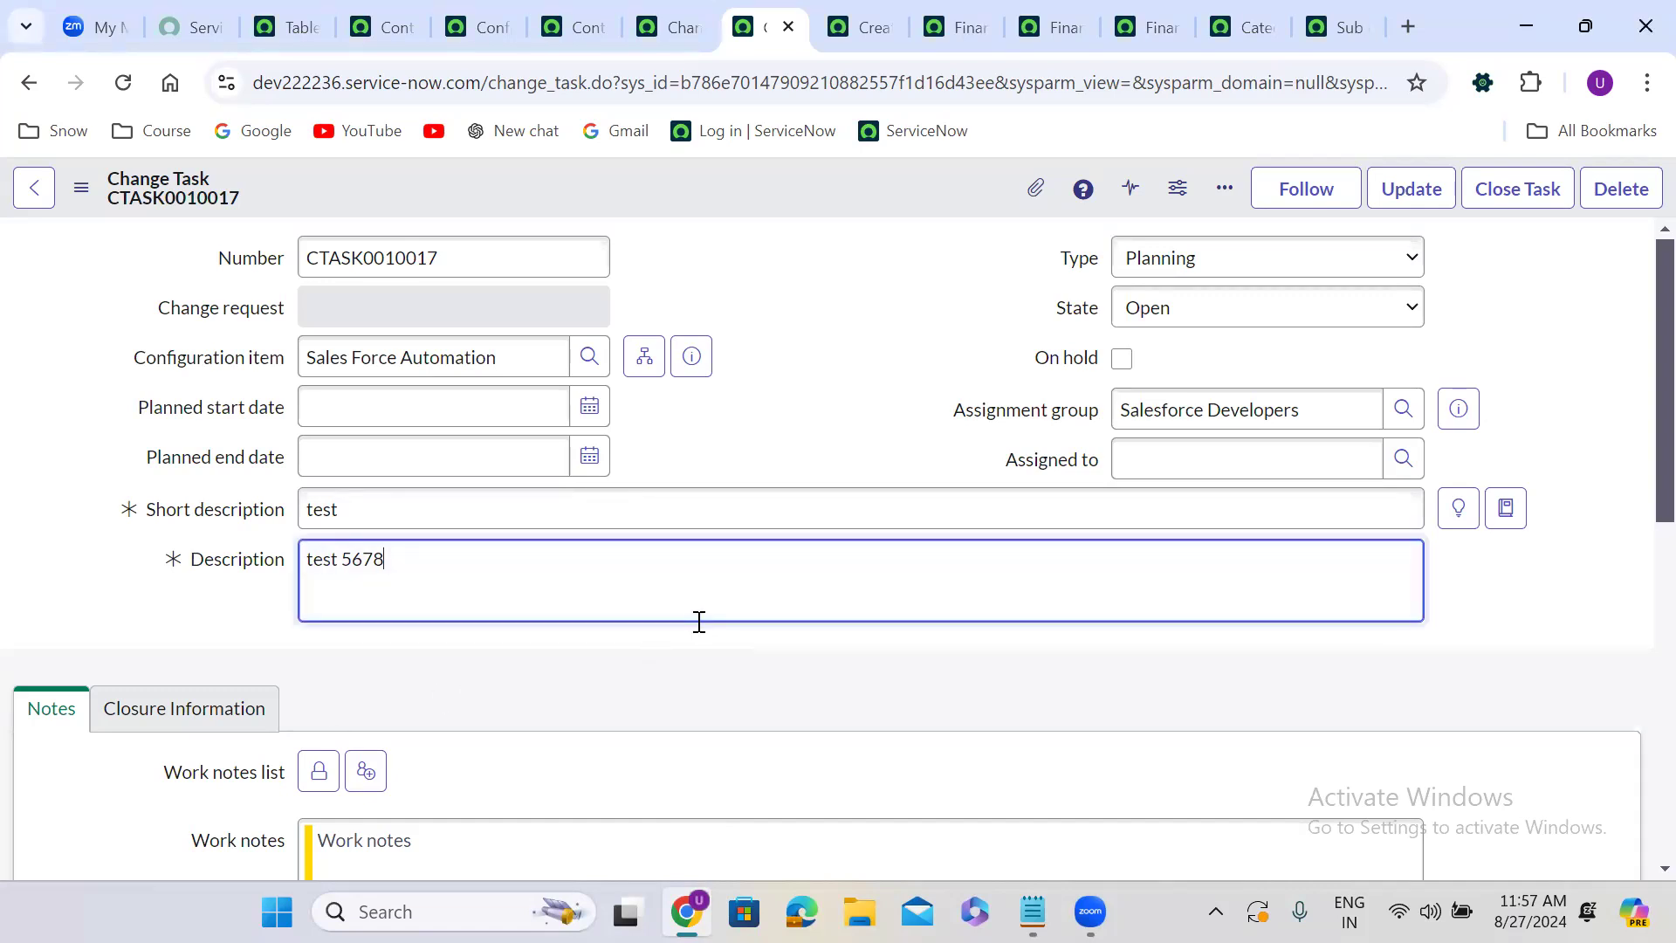
pyautogui.click(732, 678)
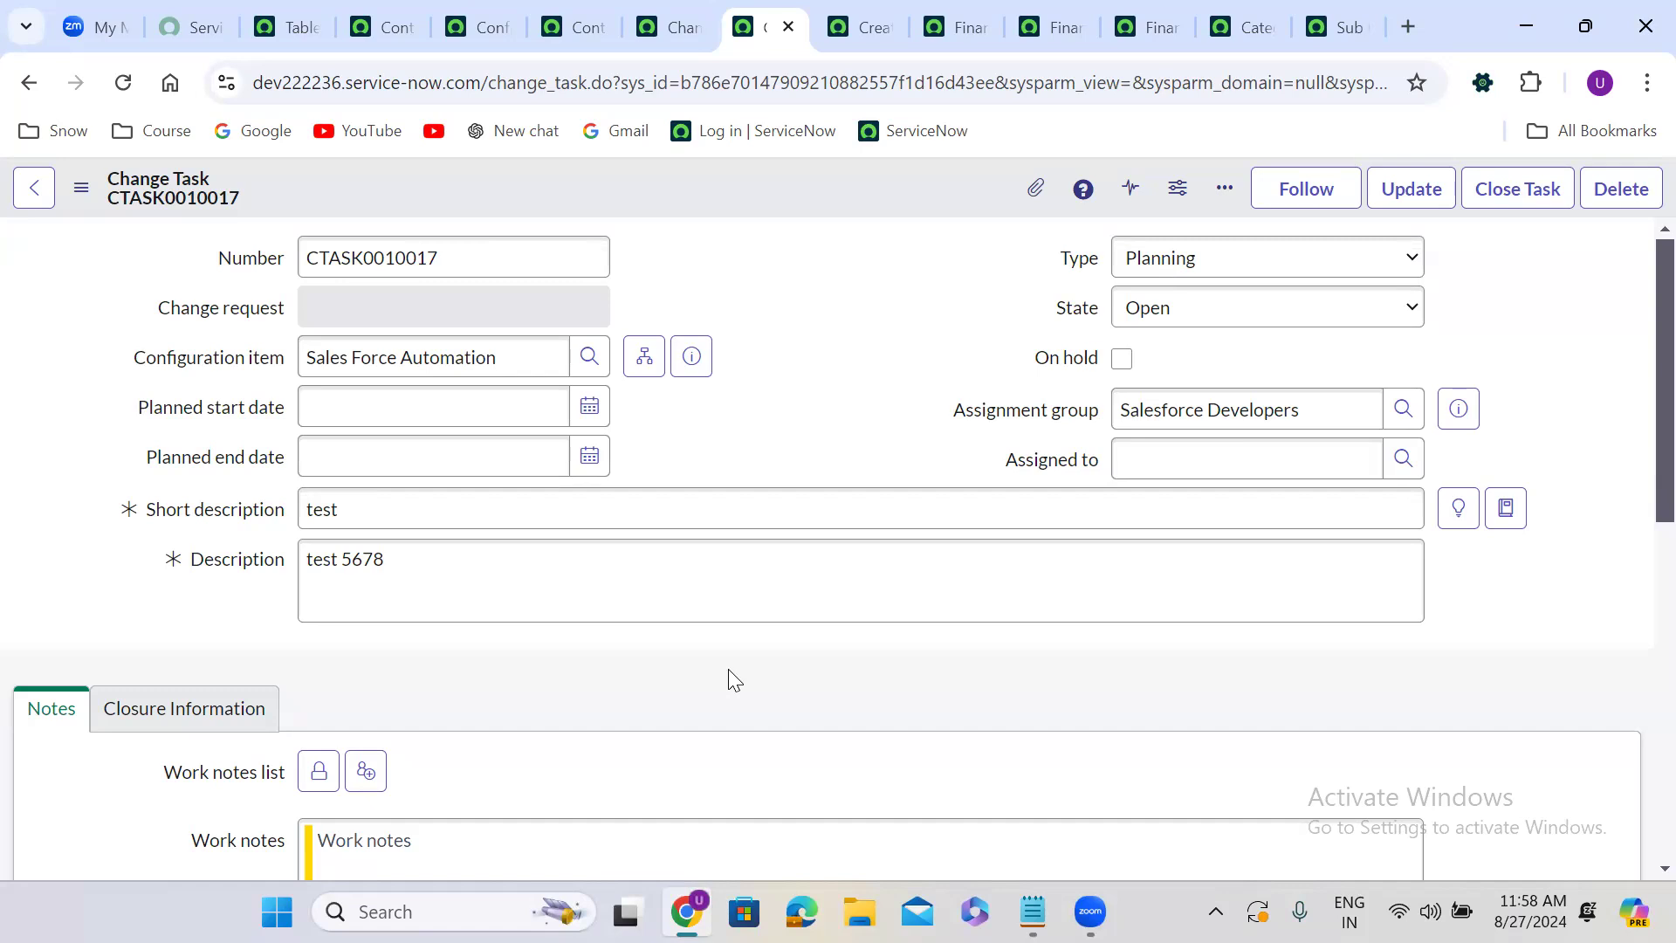
# Open the change task header context menu and review its Export and History submenus.
pyautogui.rightClick(648, 194)
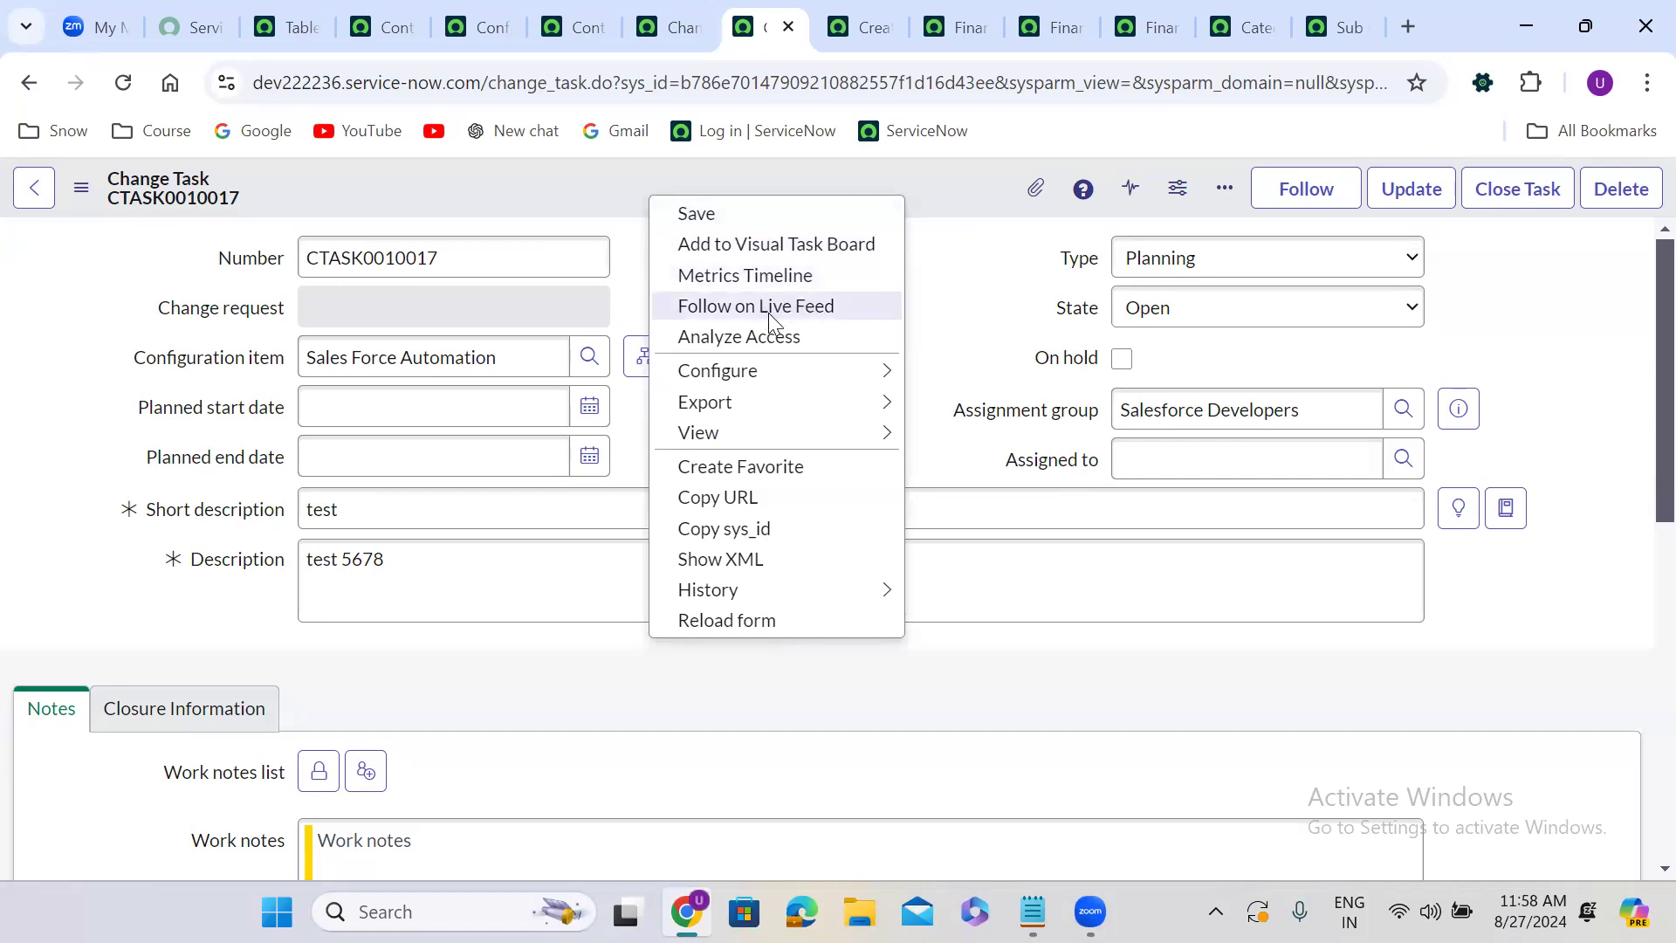
pyautogui.moveTo(748, 388)
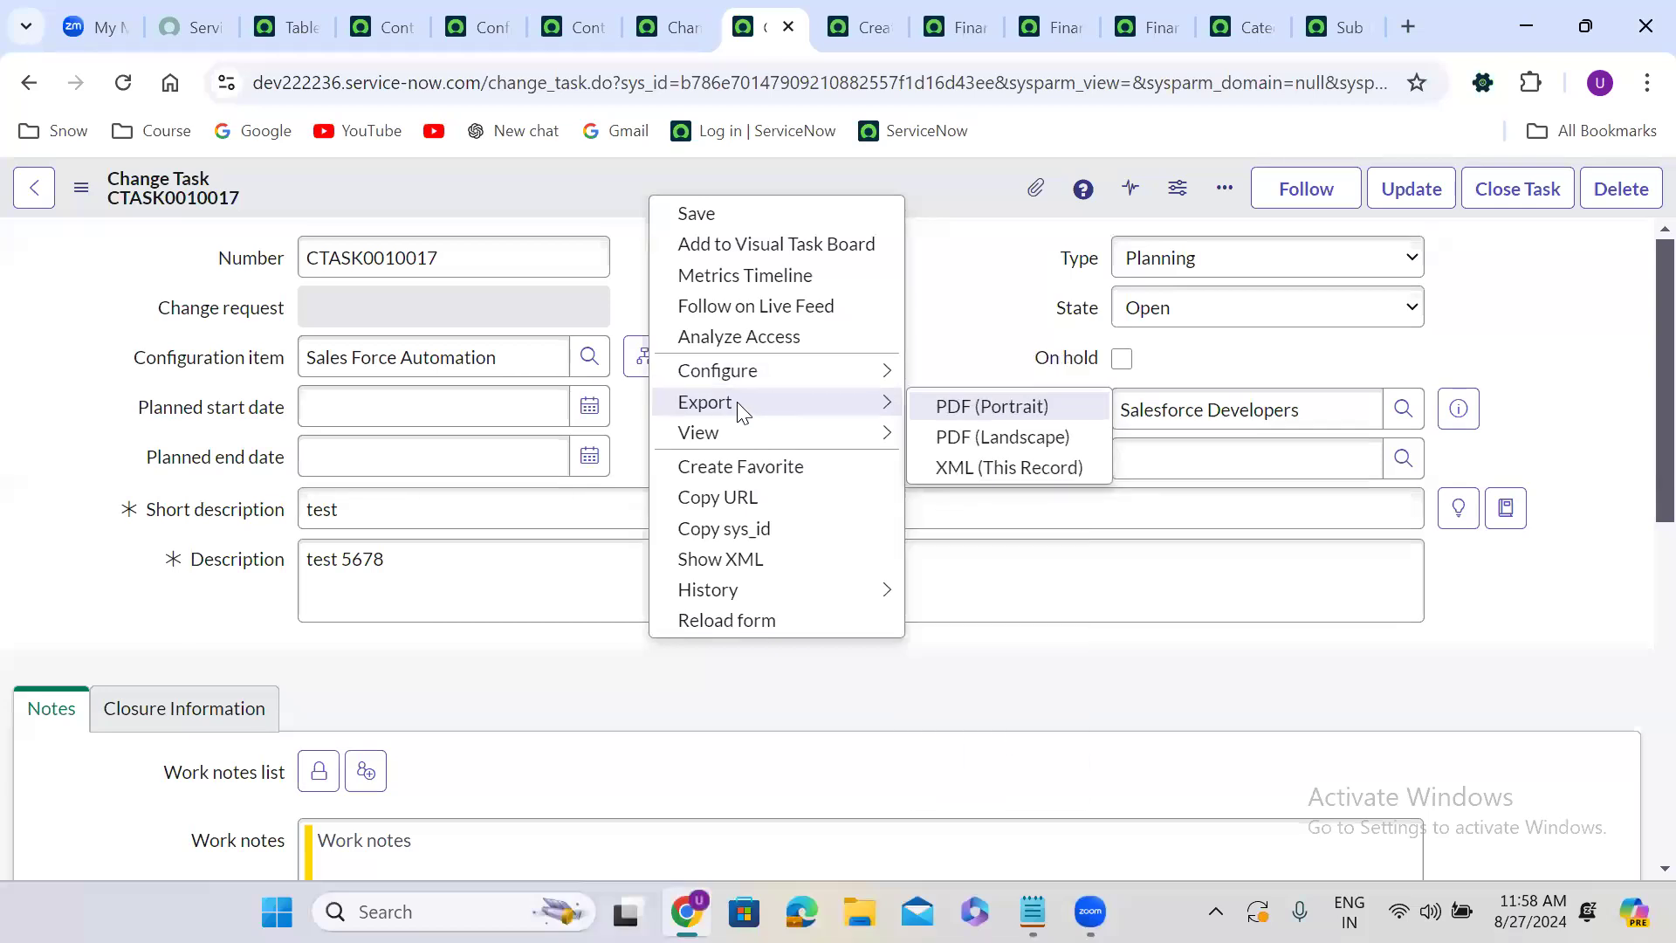
pyautogui.moveTo(748, 444)
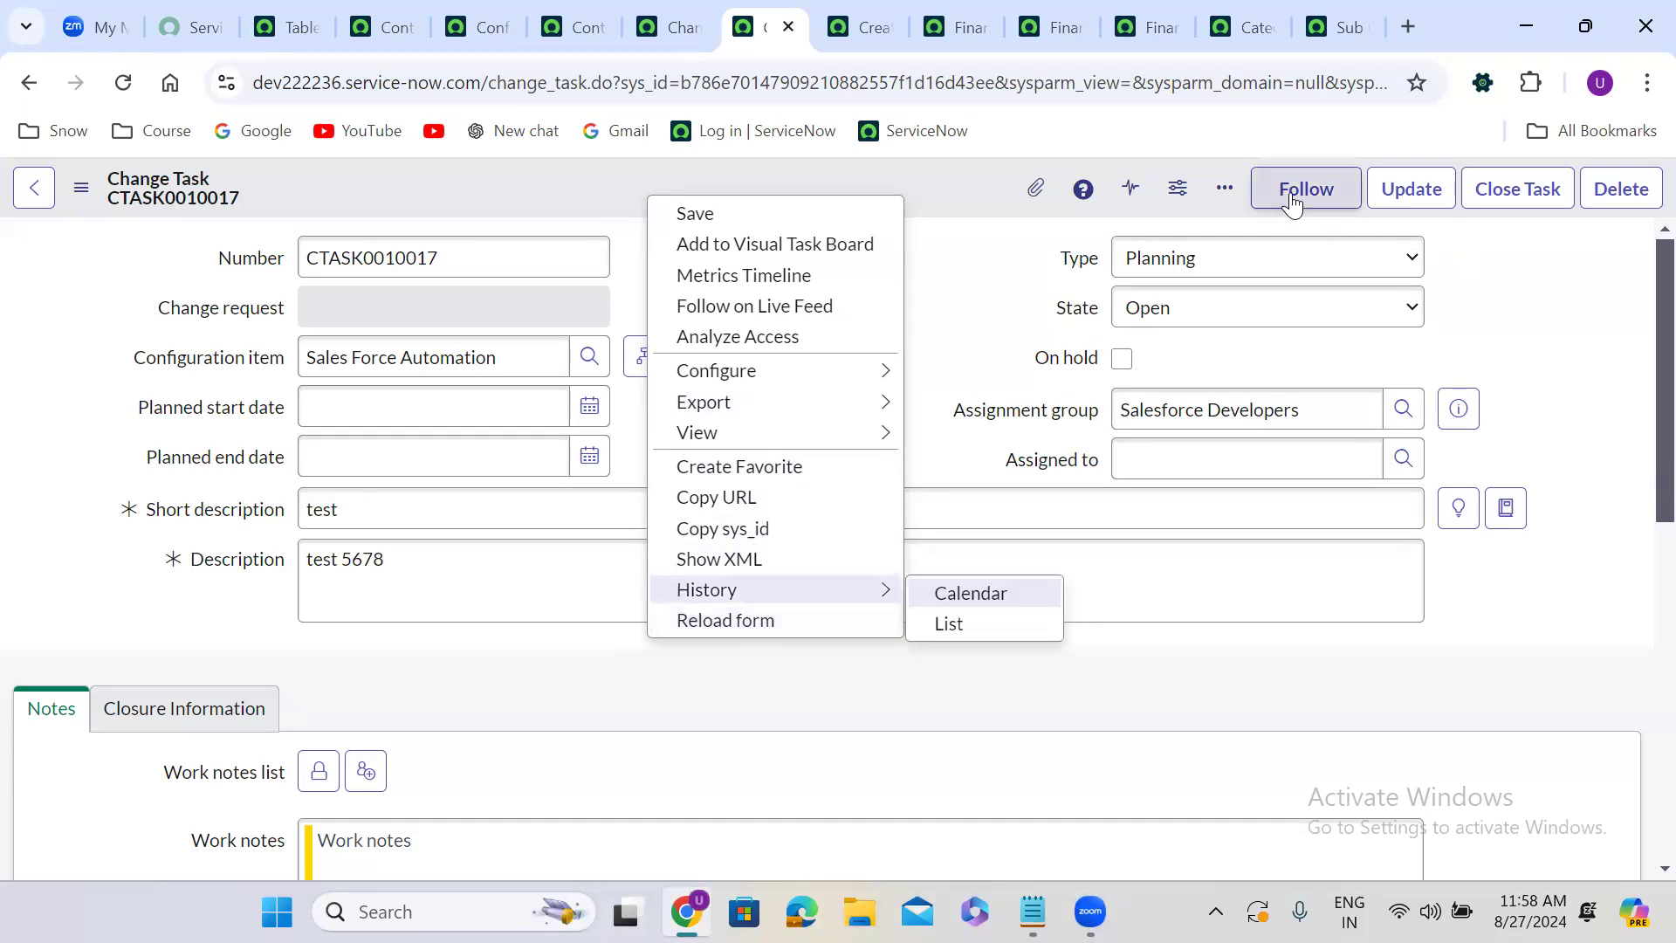
# Review the form's more-actions menu and the additional actions menu on the change task.
pyautogui.click(1220, 186)
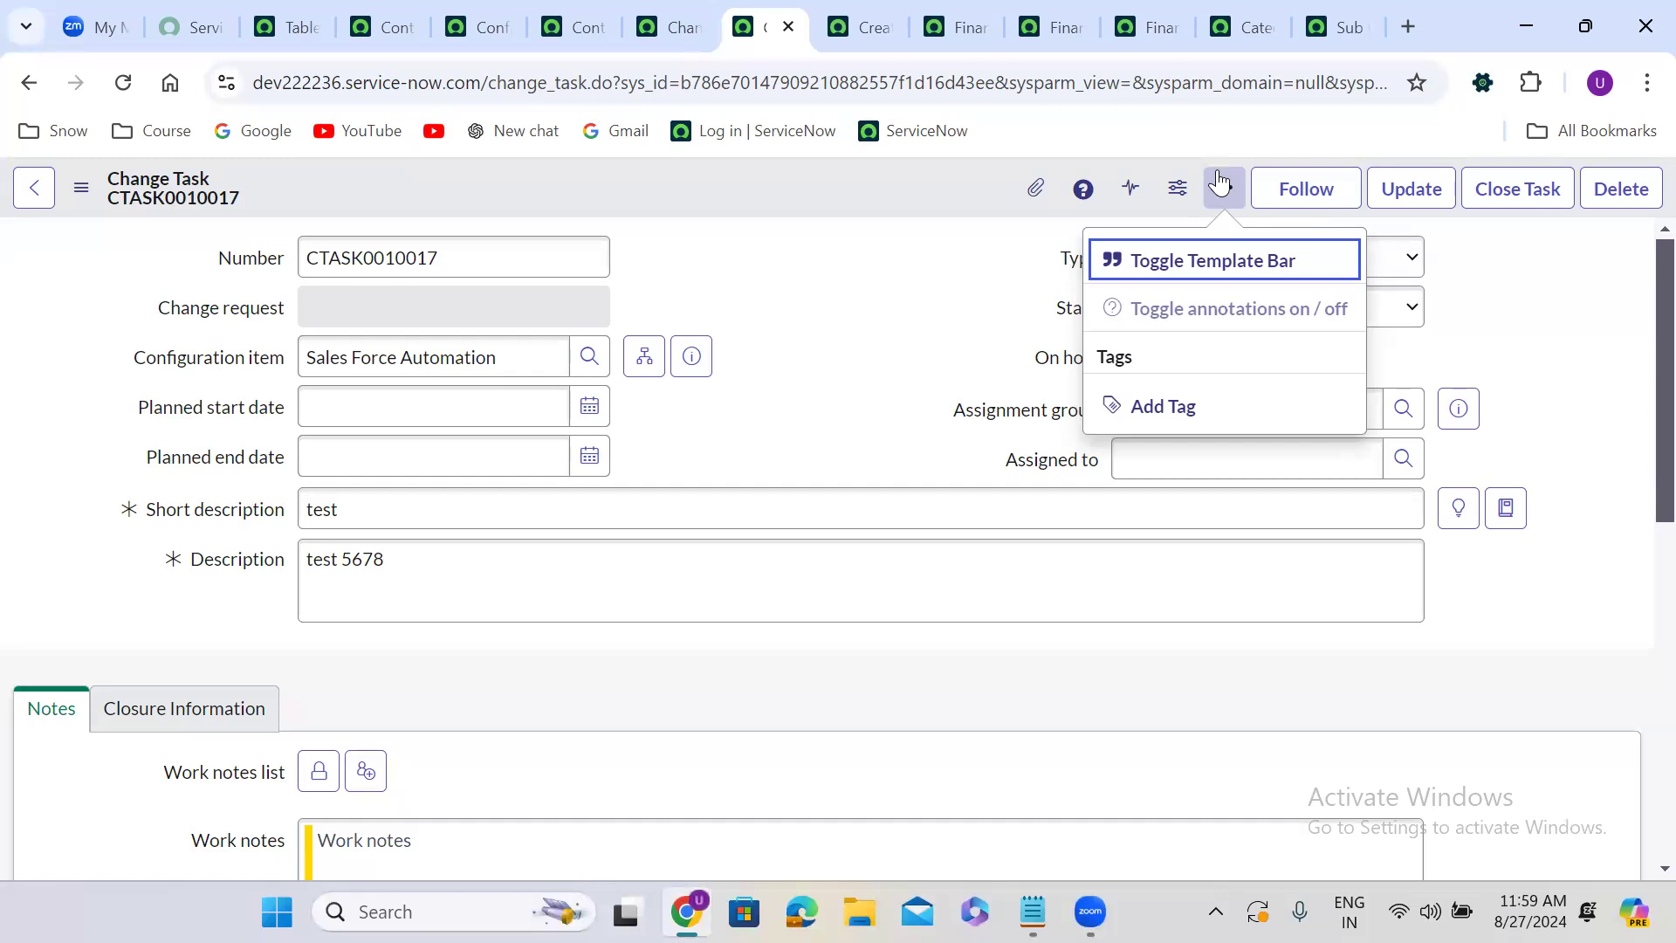
pyautogui.click(82, 195)
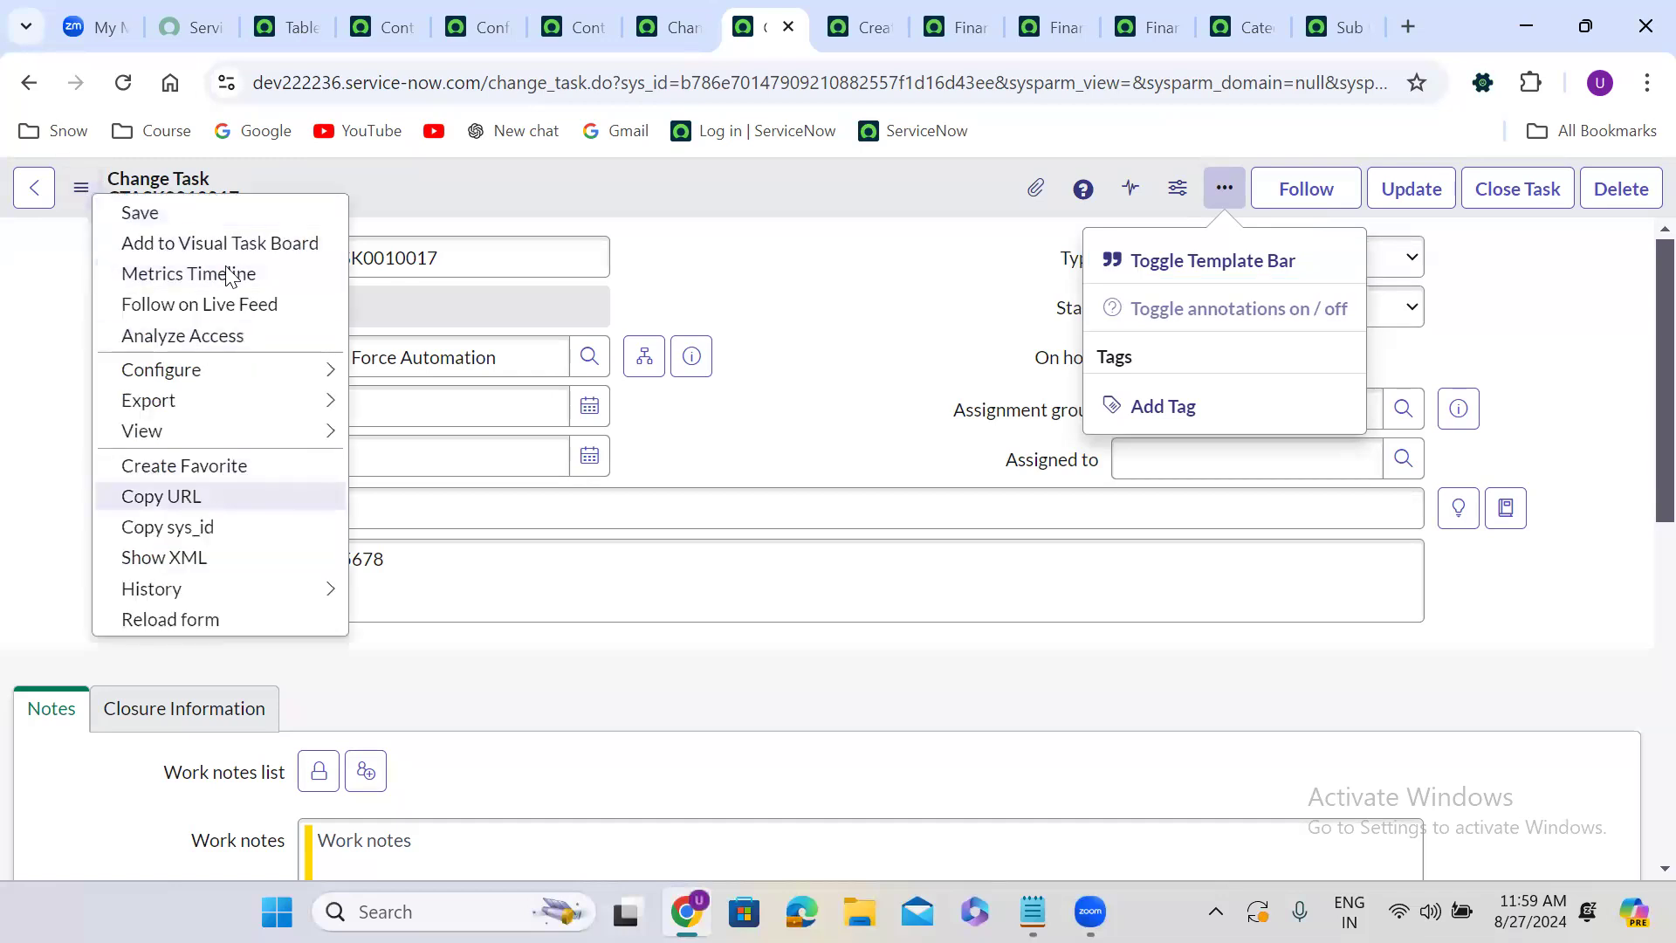
pyautogui.click(193, 188)
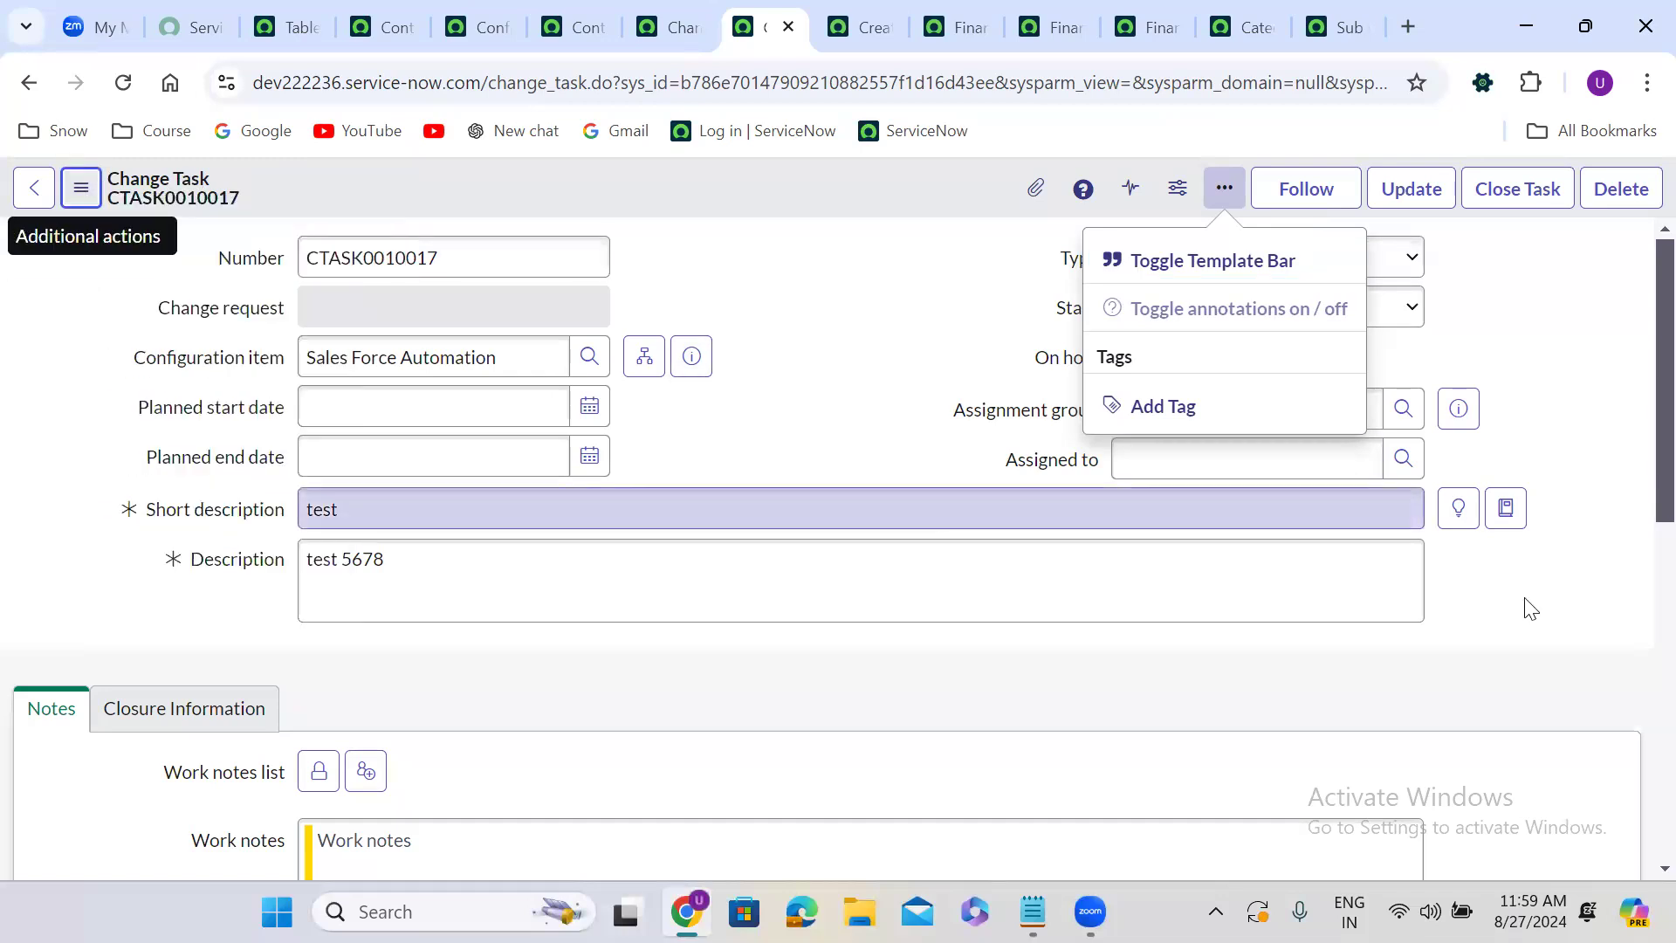
pyautogui.moveTo(1527, 592); pyautogui.dragTo(1508, 478)
pyautogui.click(1509, 512)
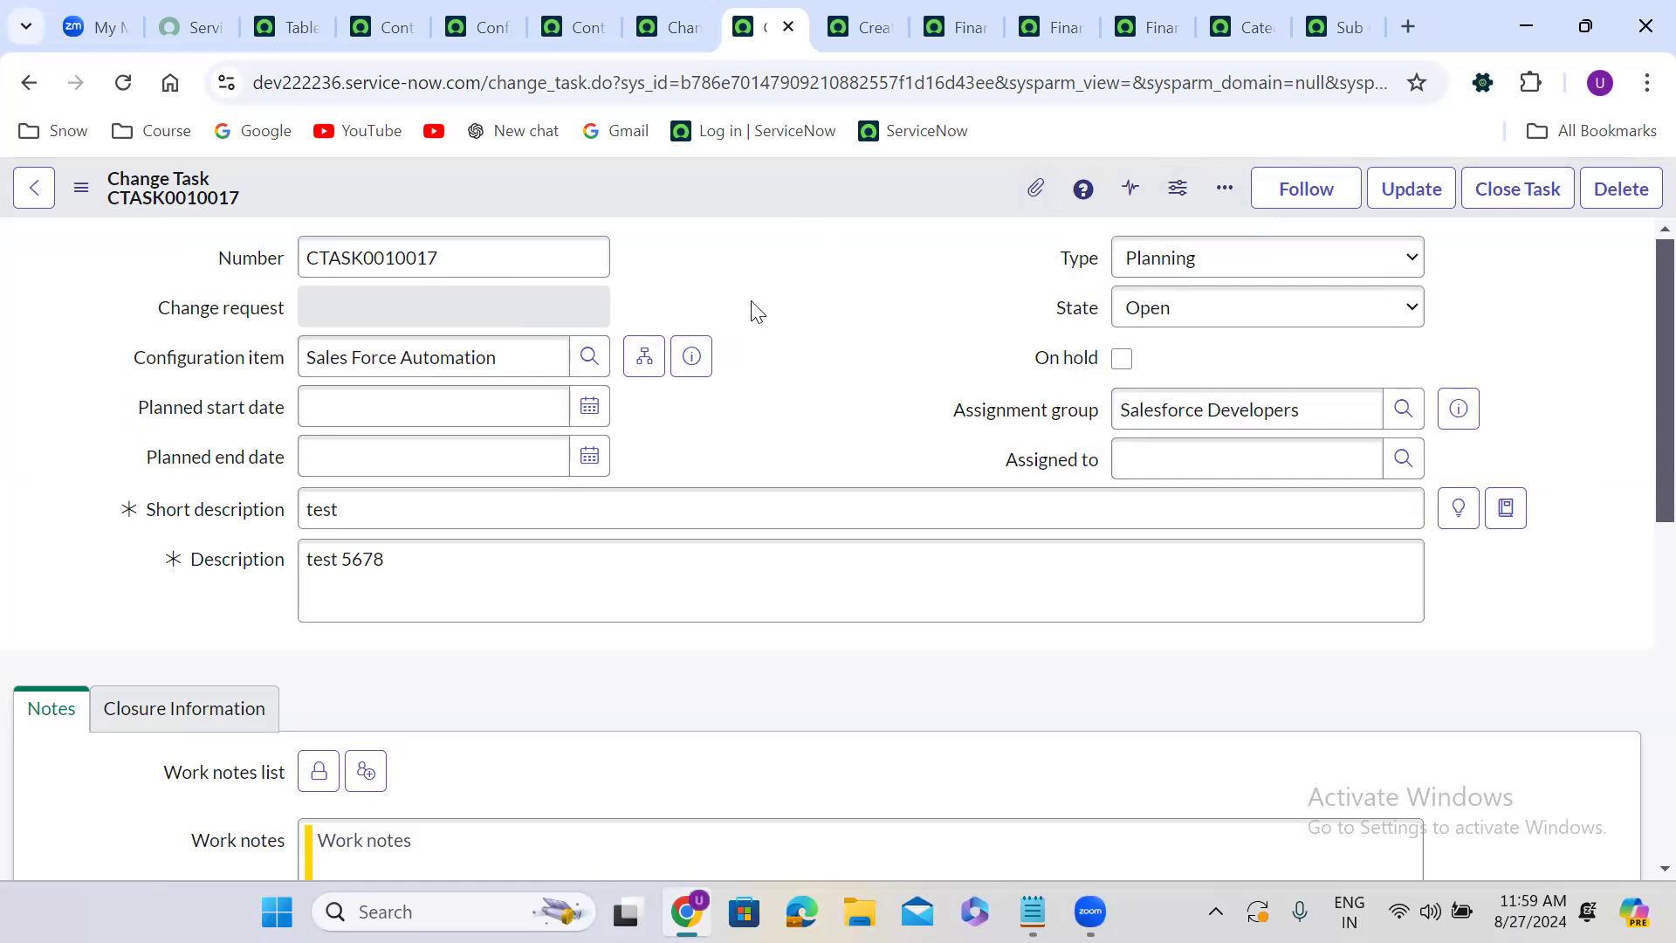
# Scroll through the change task form's activity section, then reopen and close the header context menu.
pyautogui.scroll(-1, 753, 310)
pyautogui.scroll(-8, 756, 310)
pyautogui.scroll(3, 757, 311)
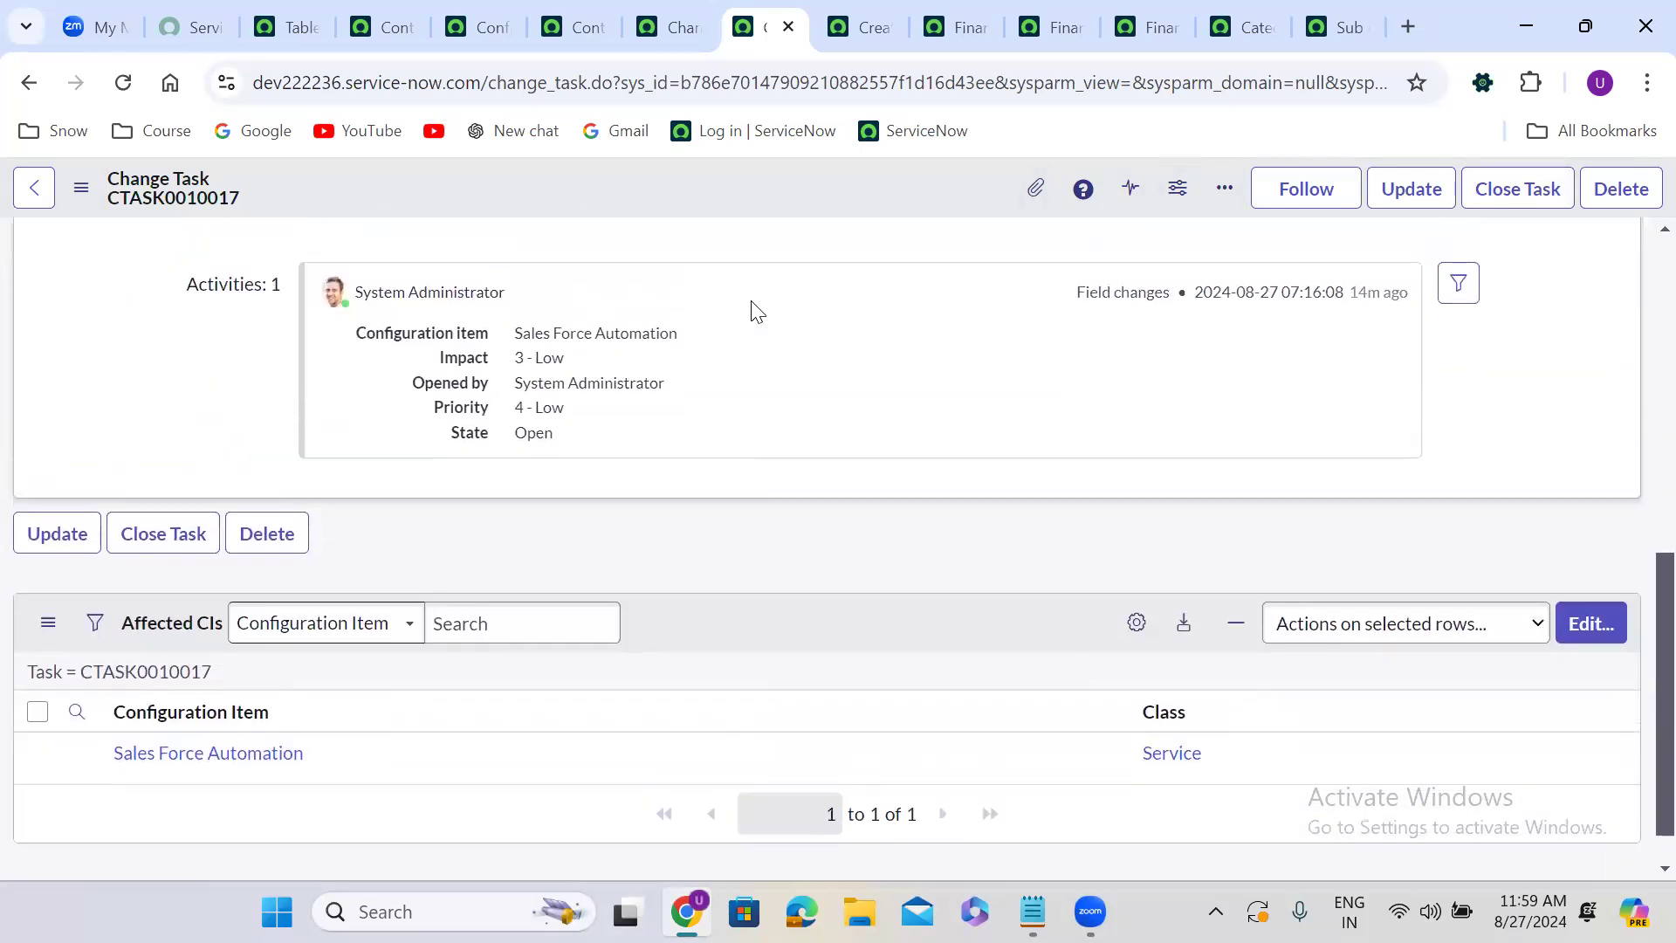
pyautogui.scroll(1, 756, 311)
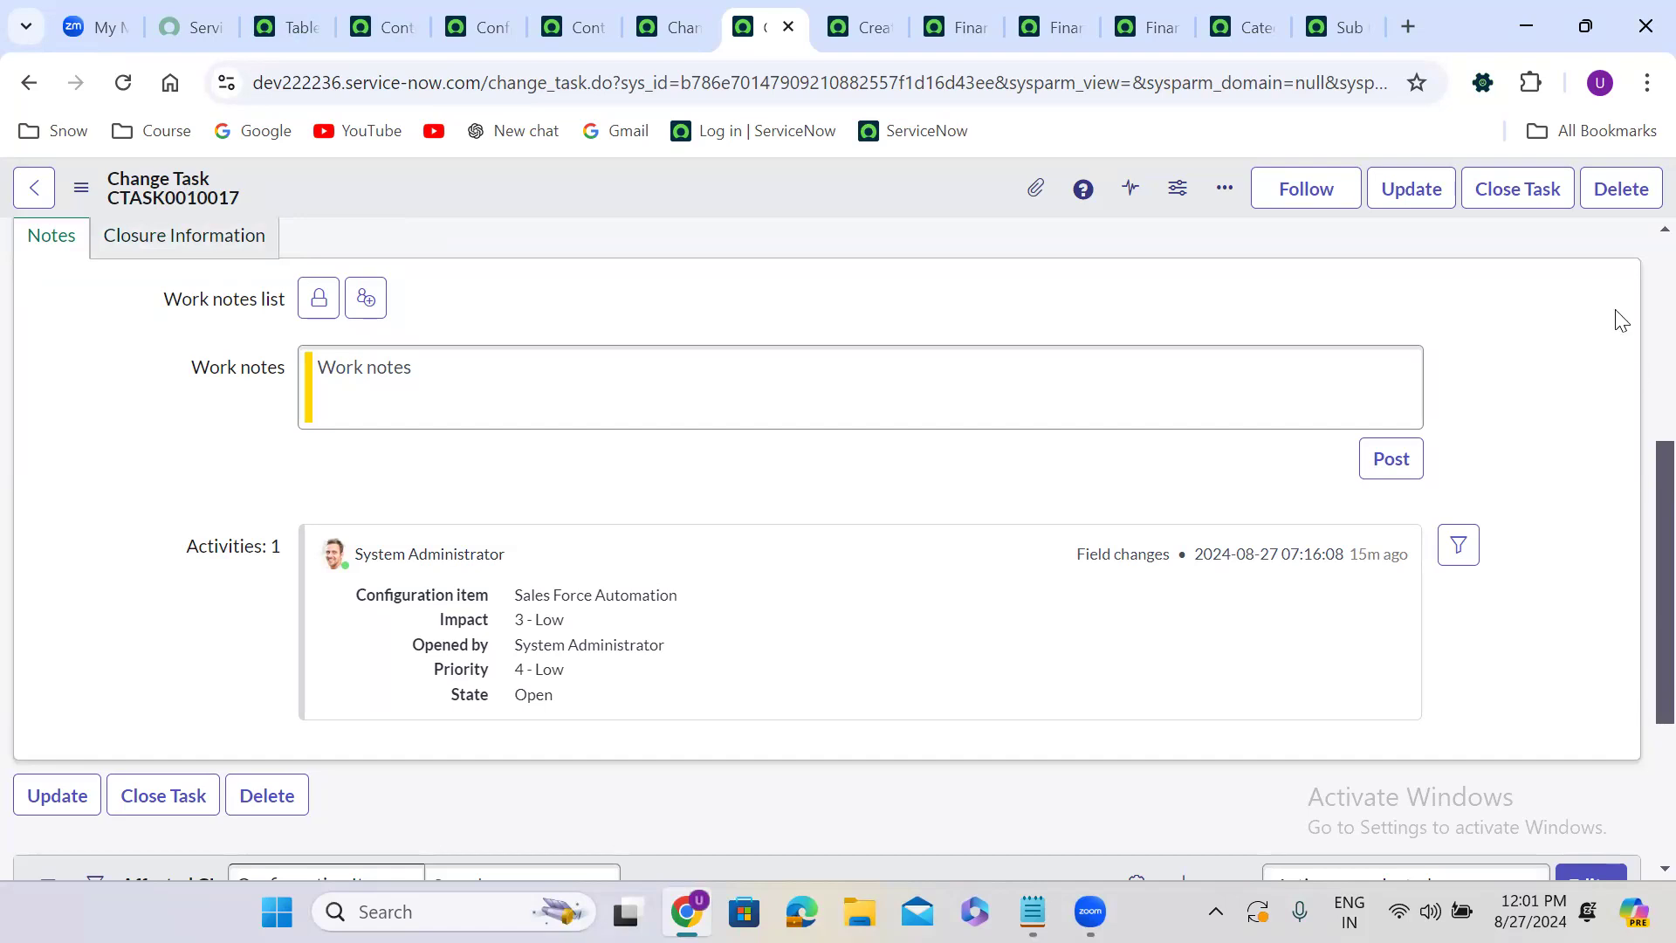
pyautogui.scroll(5, 1616, 318)
pyautogui.rightClick(584, 181)
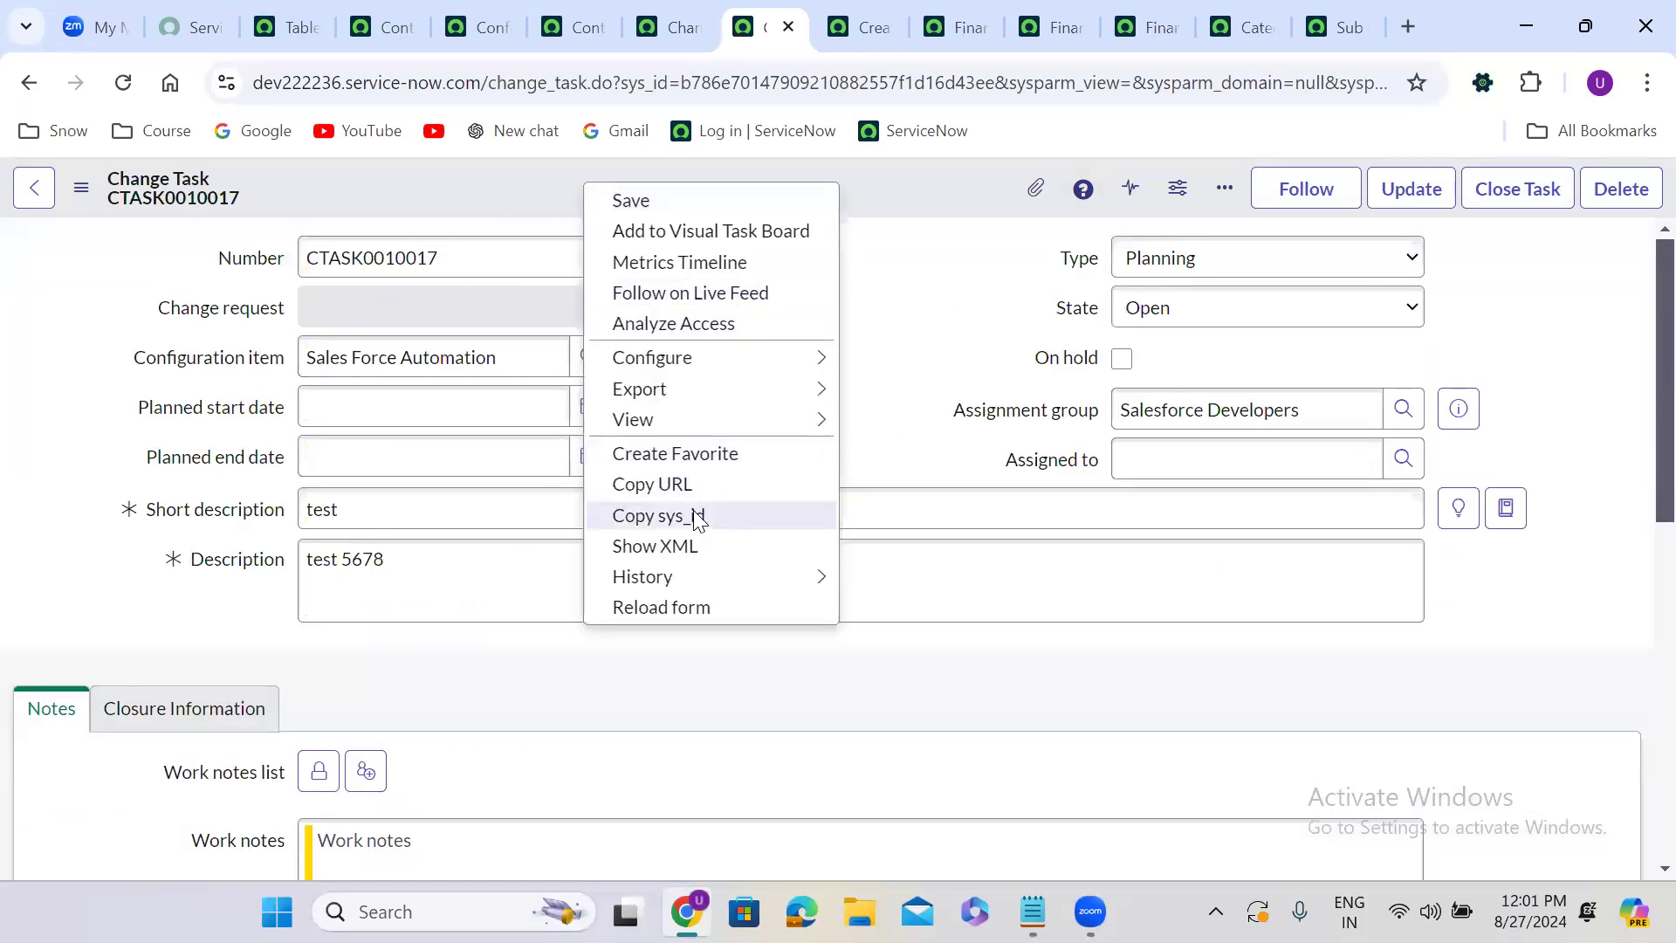
pyautogui.click(646, 476)
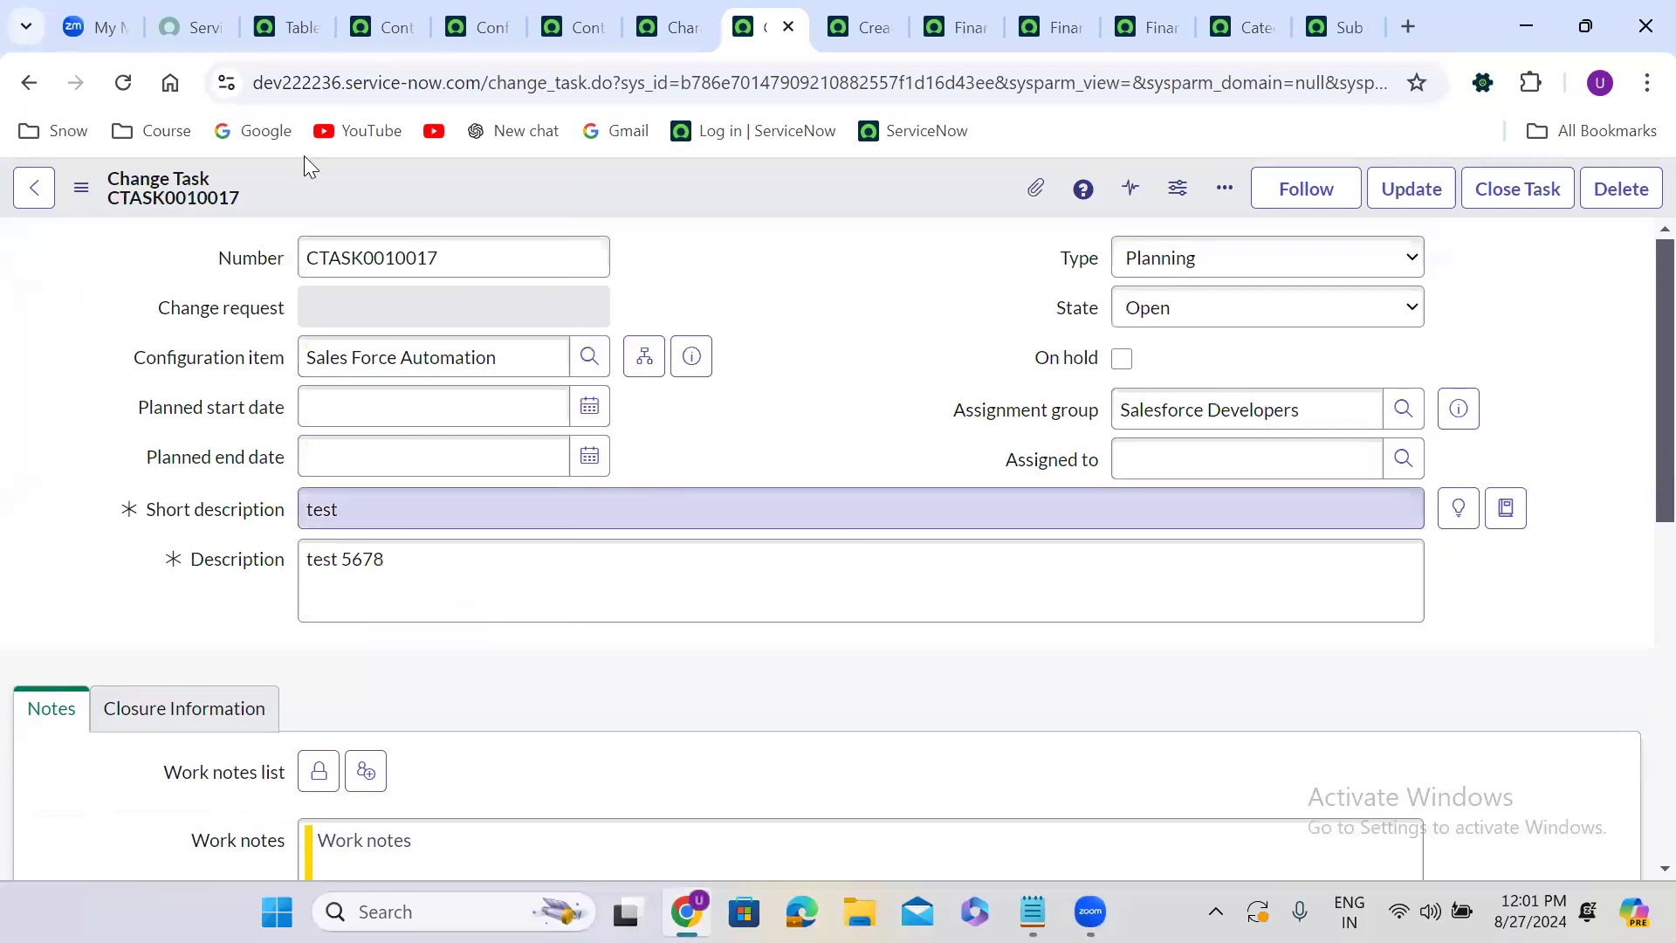
# Set the change task's State to In Progress and save the form.
pyautogui.click(1223, 307)
pyautogui.press('Return')
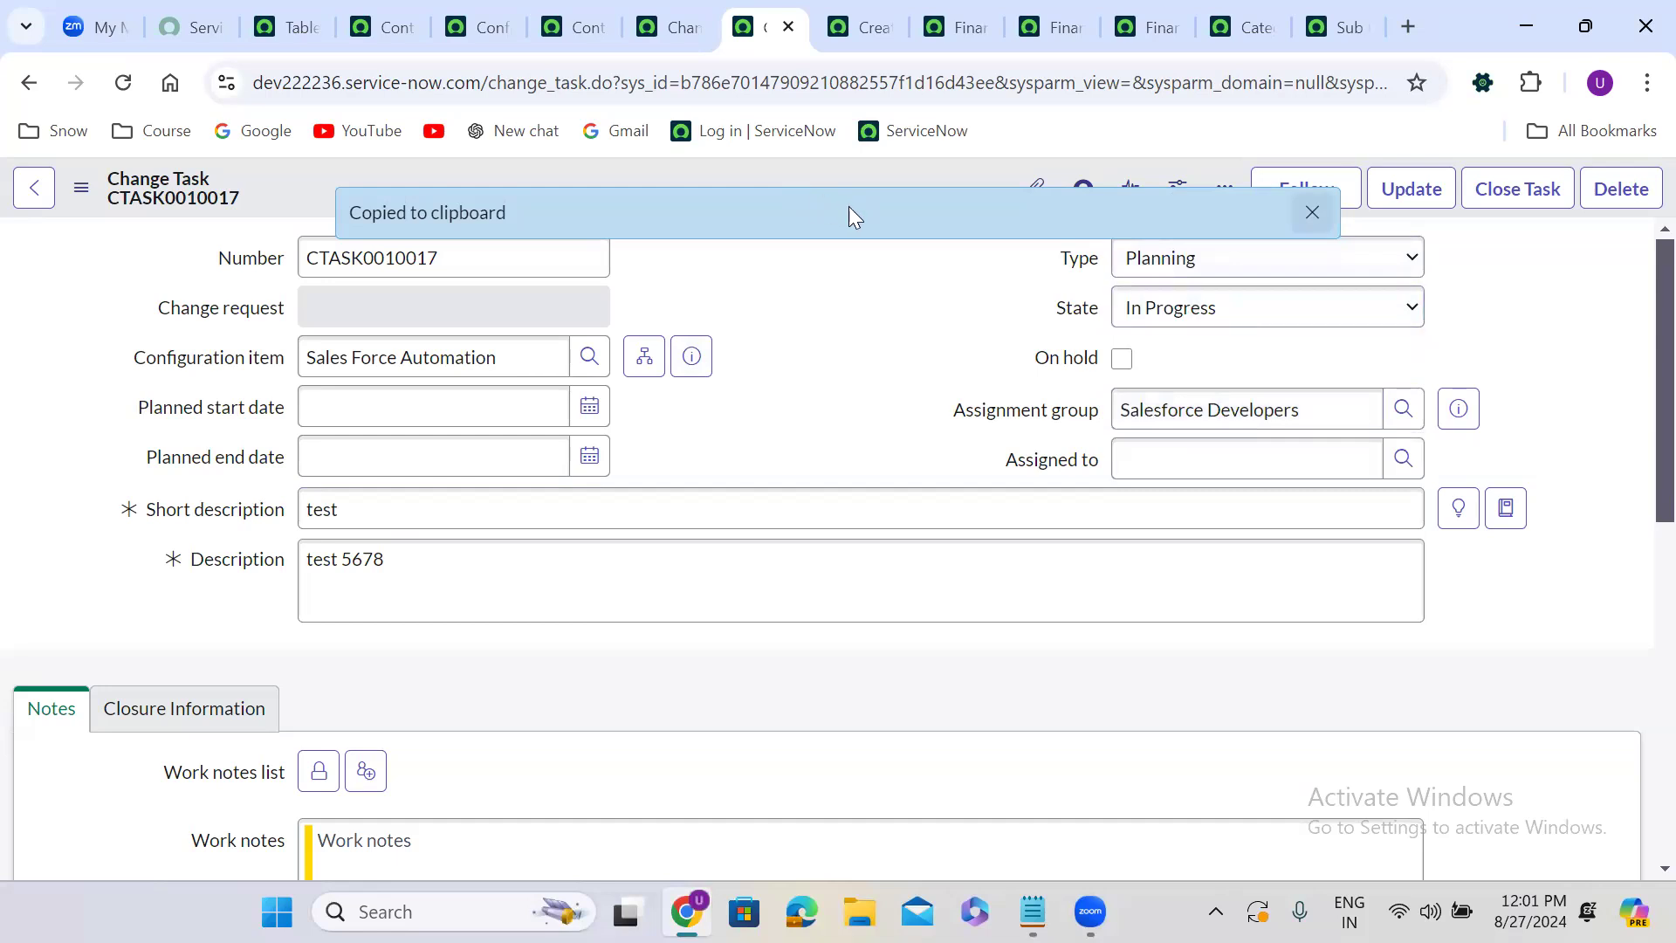
pyautogui.rightClick(849, 207)
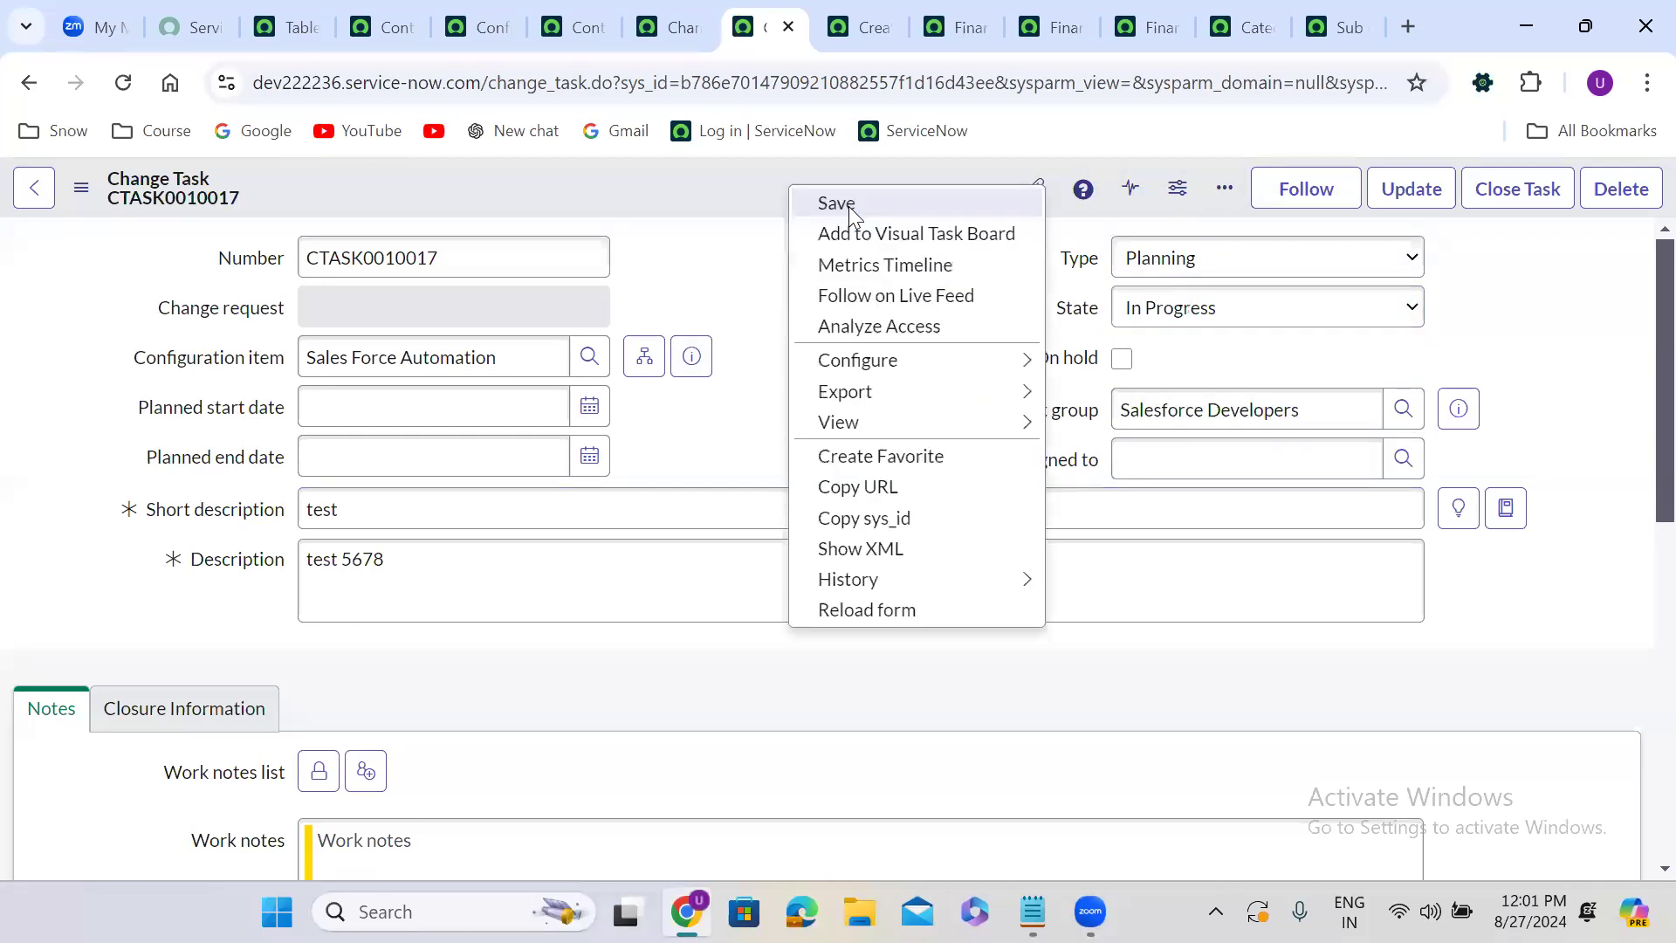
pyautogui.click(849, 206)
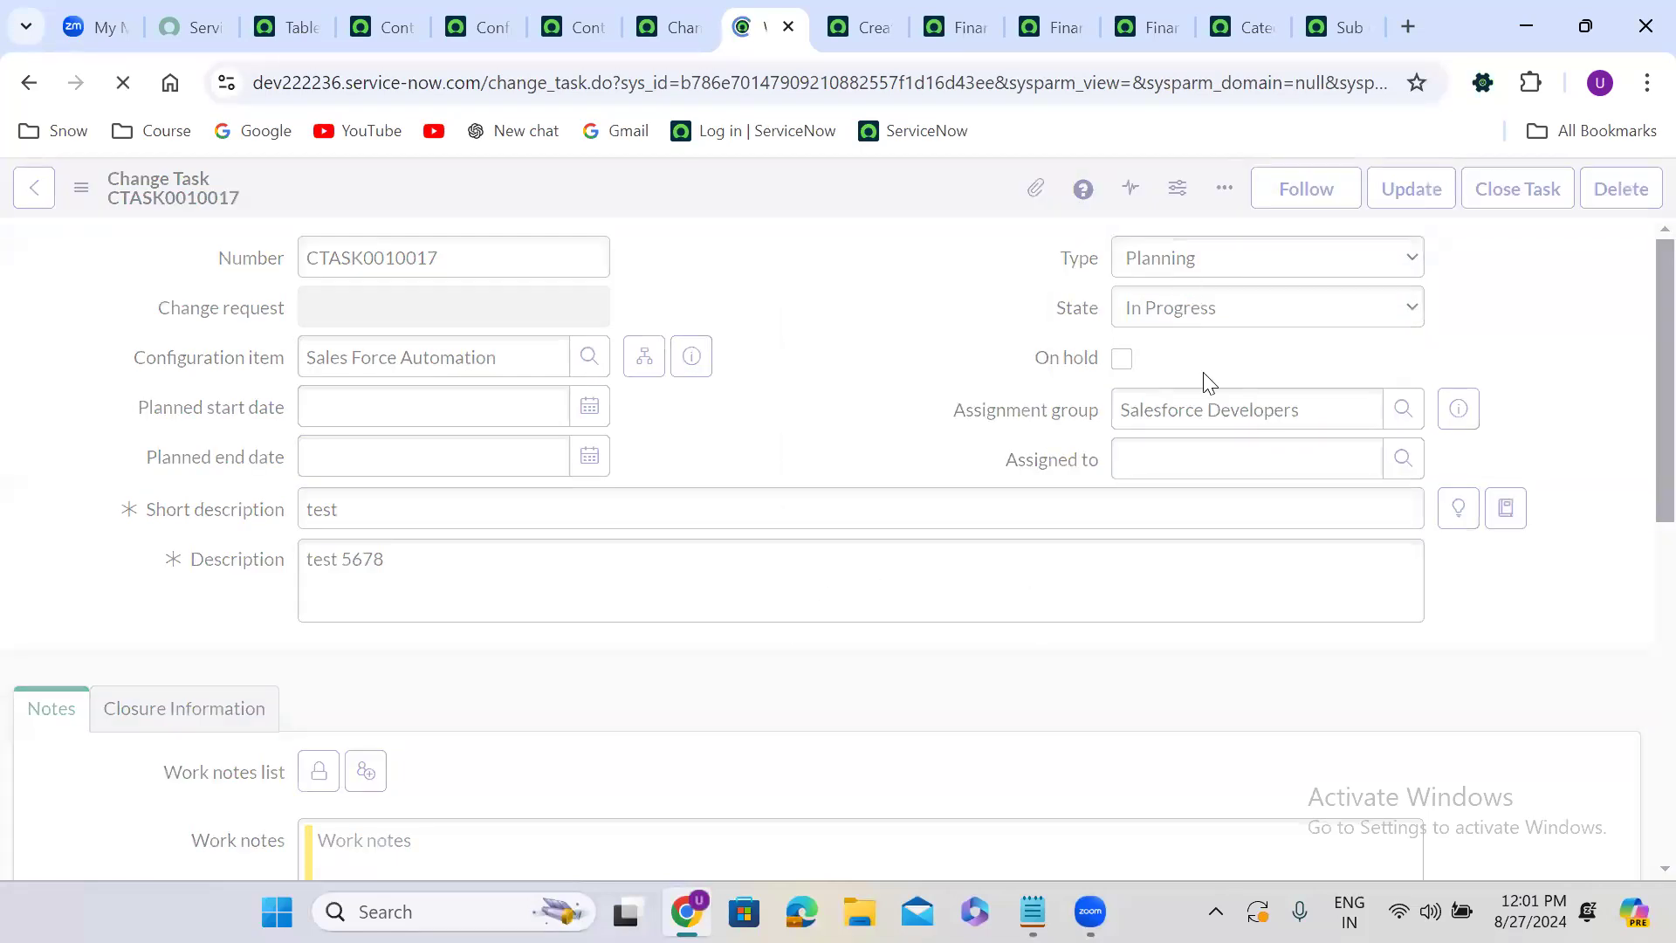
# Change the task's Type to Implementation and save the form.
pyautogui.click(1266, 257)
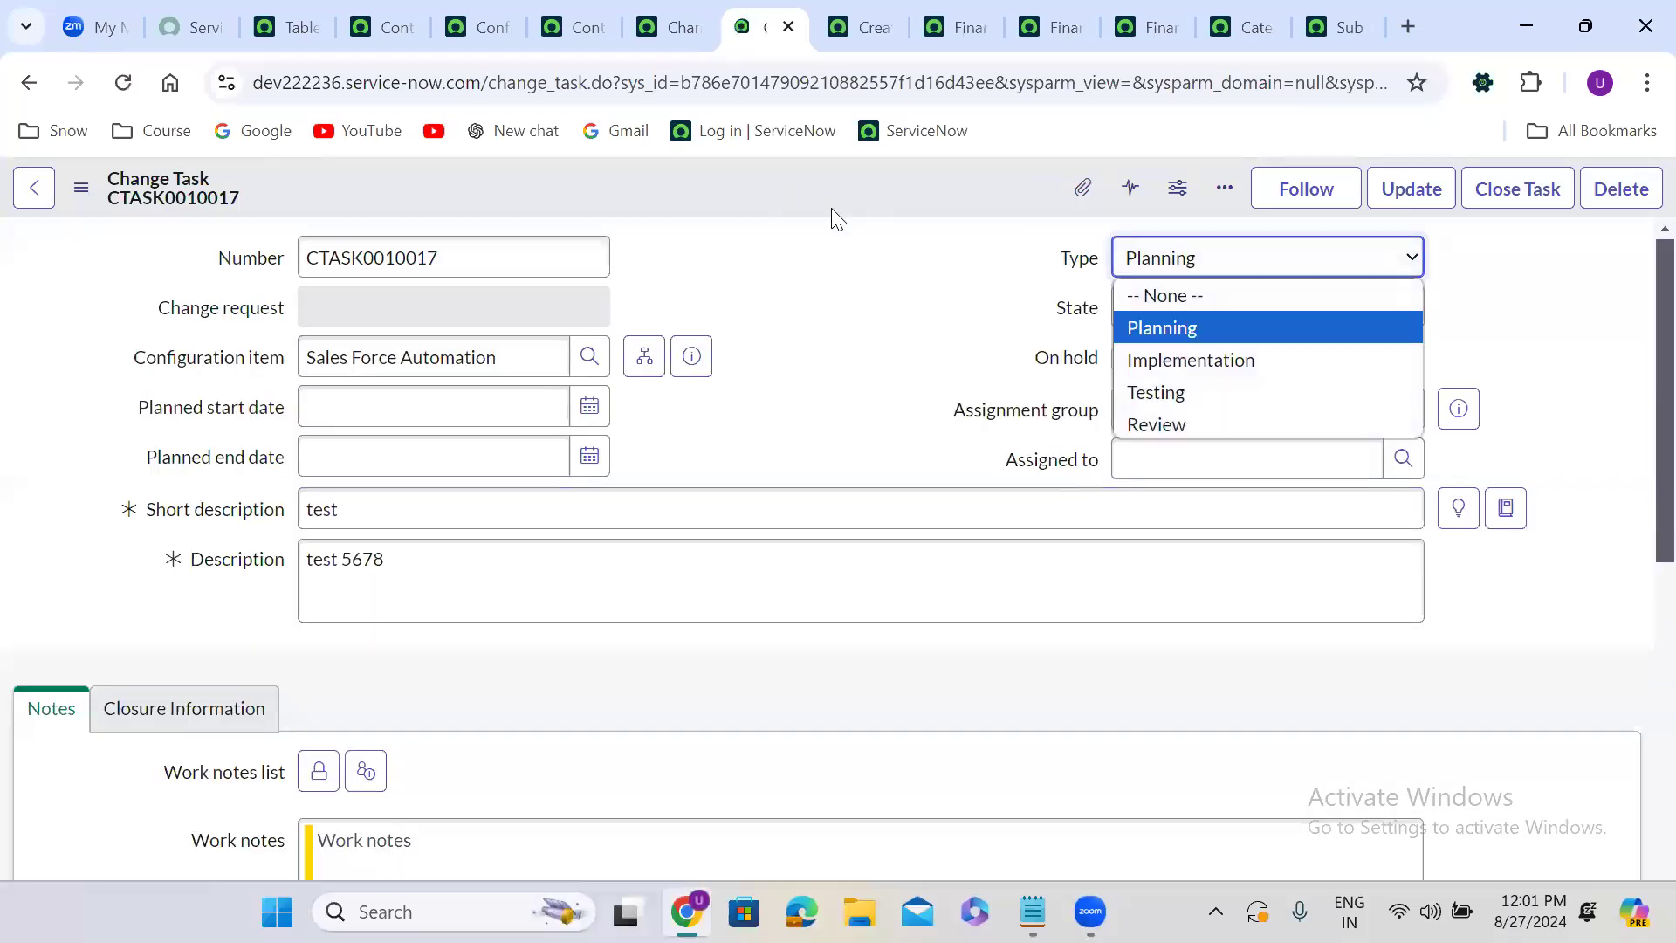
pyautogui.click(1223, 360)
pyautogui.rightClick(742, 185)
pyautogui.click(771, 204)
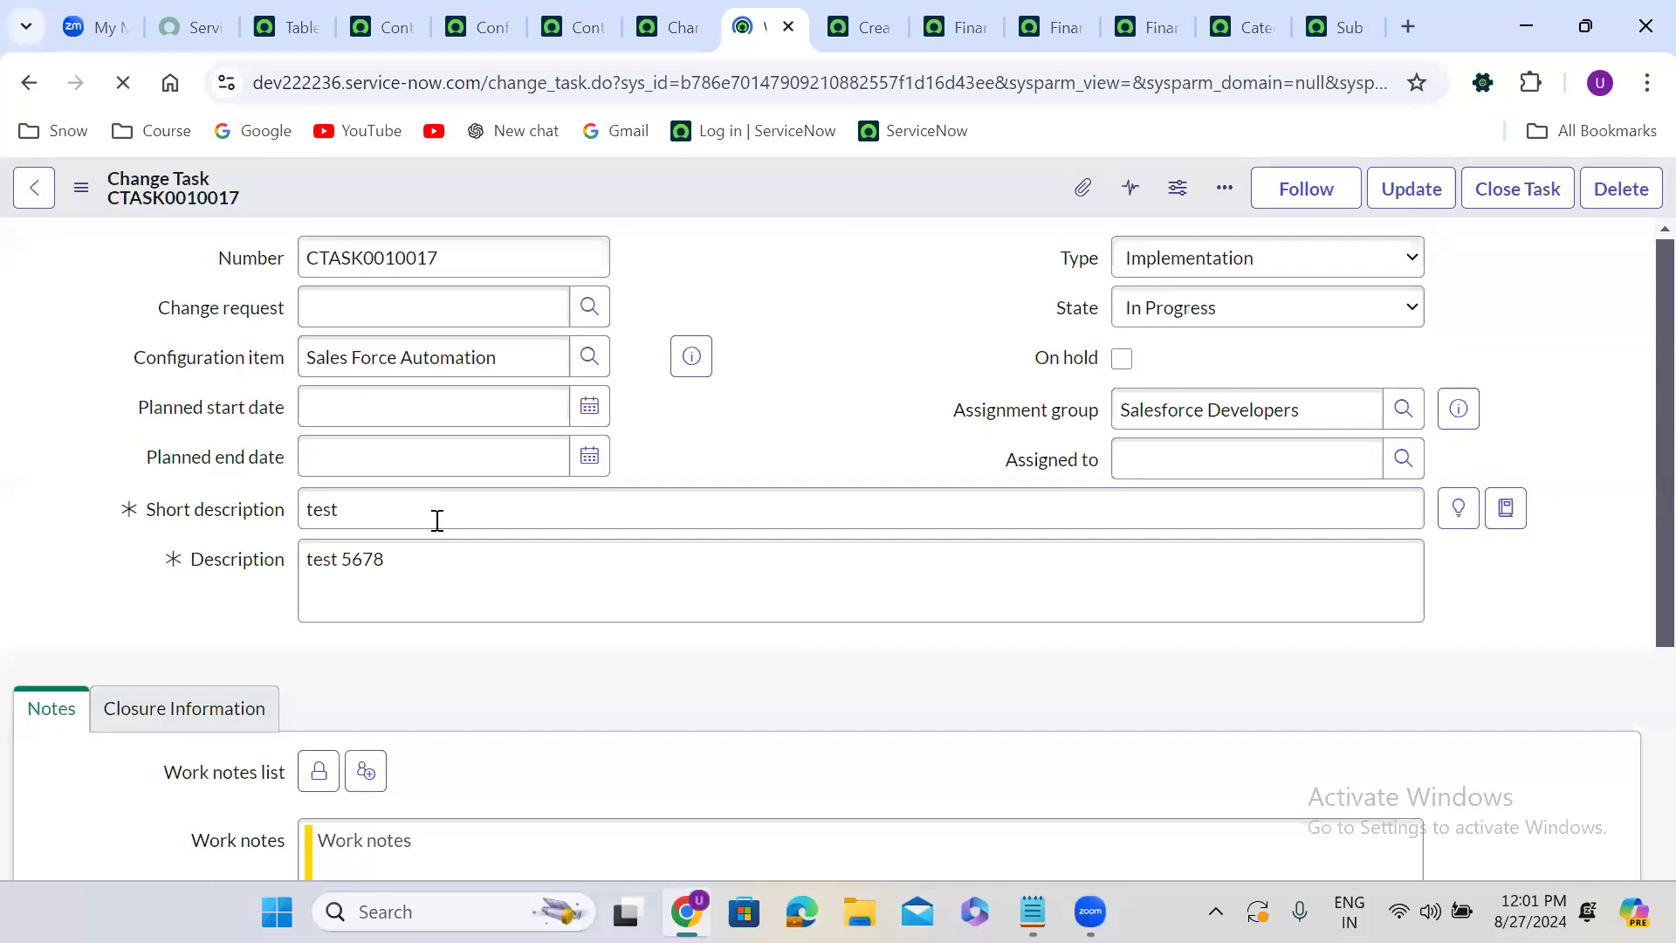
# Append "ewkfjew" to the short description so it reads "test ewkfjew" and save the form.
pyautogui.write('ewkfjew')
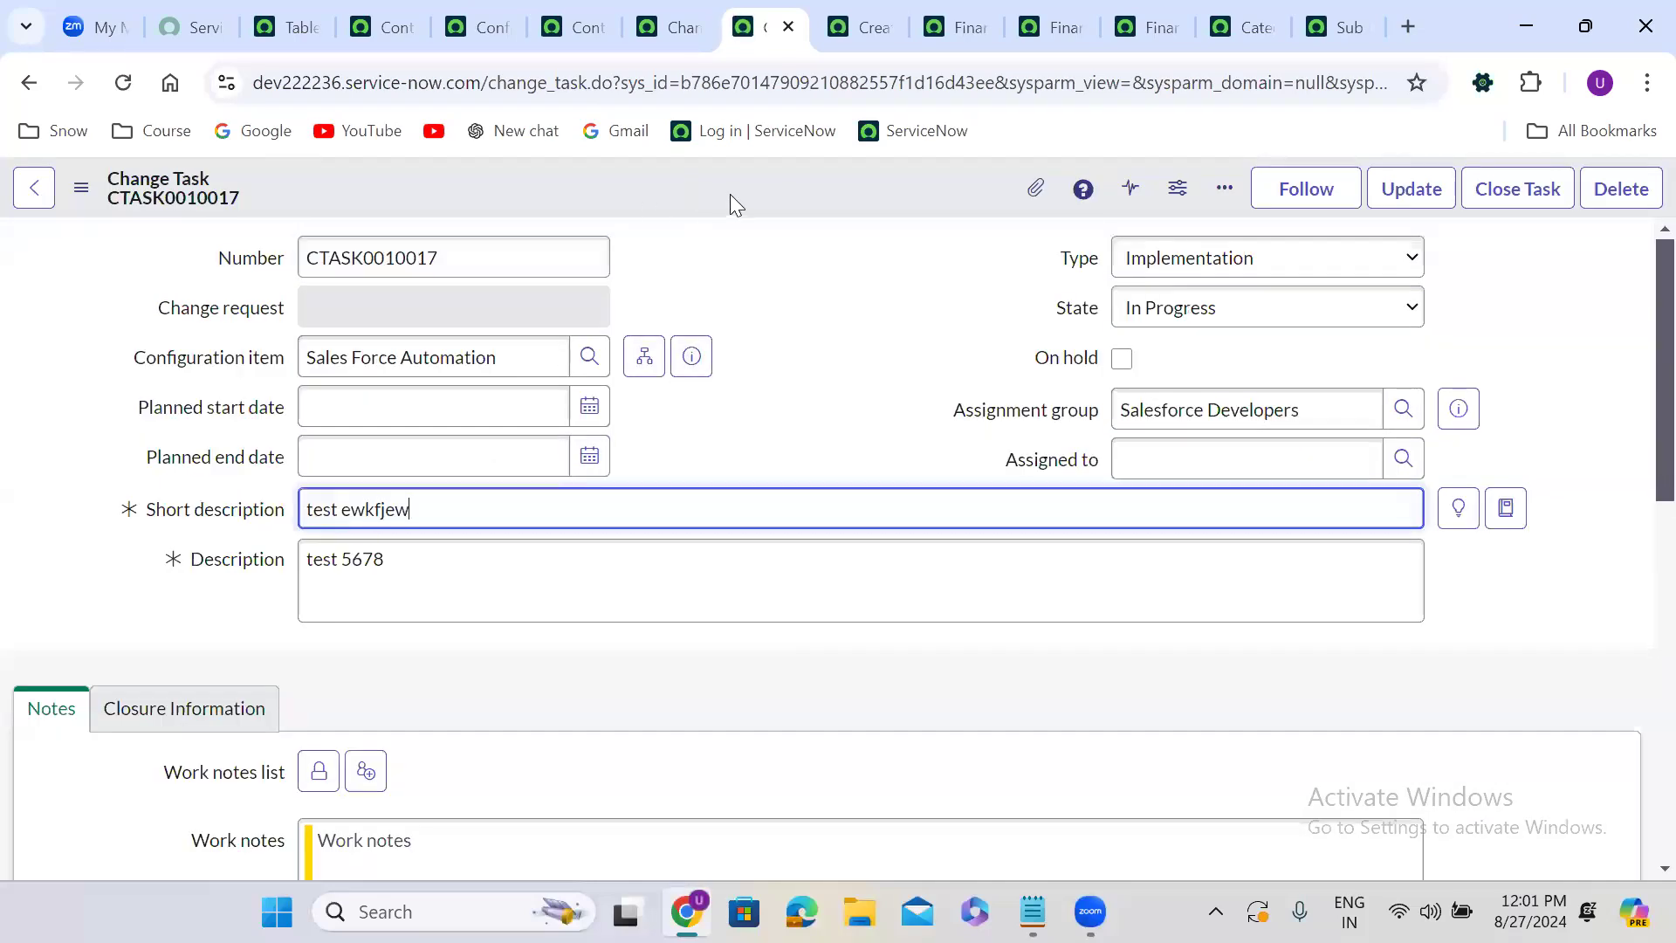
pyautogui.rightClick(730, 194)
pyautogui.click(729, 195)
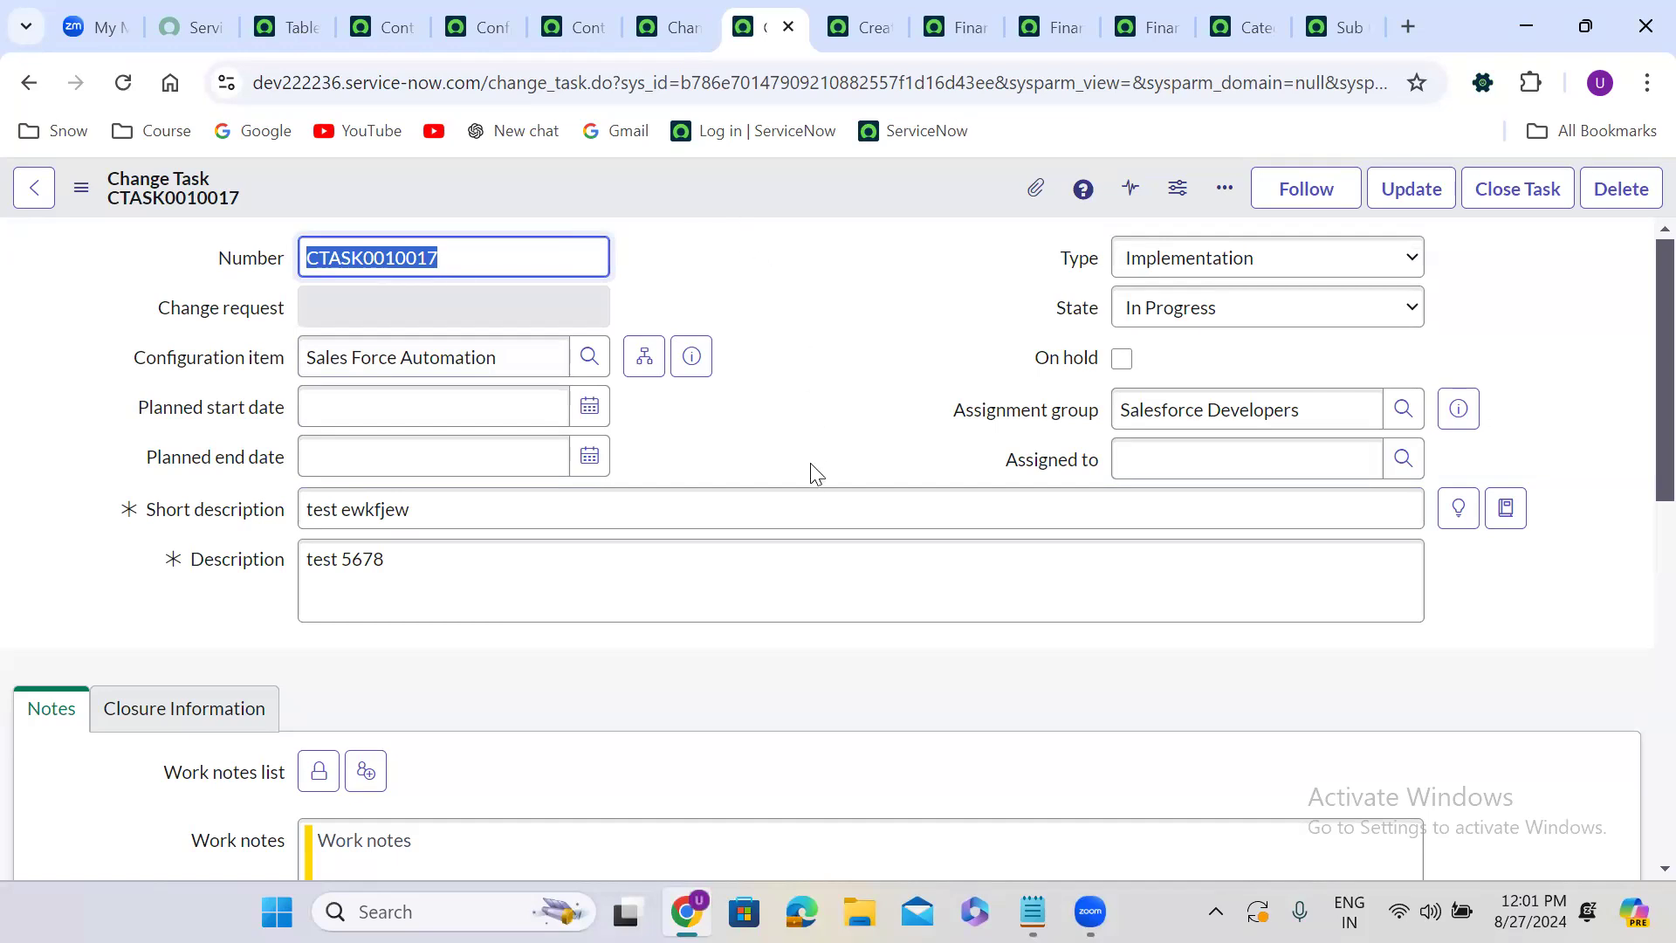
# Copy the change task's sys_id and open the Record History list via sys_history_set.LIST in the navigator.
pyautogui.rightClick(695, 201)
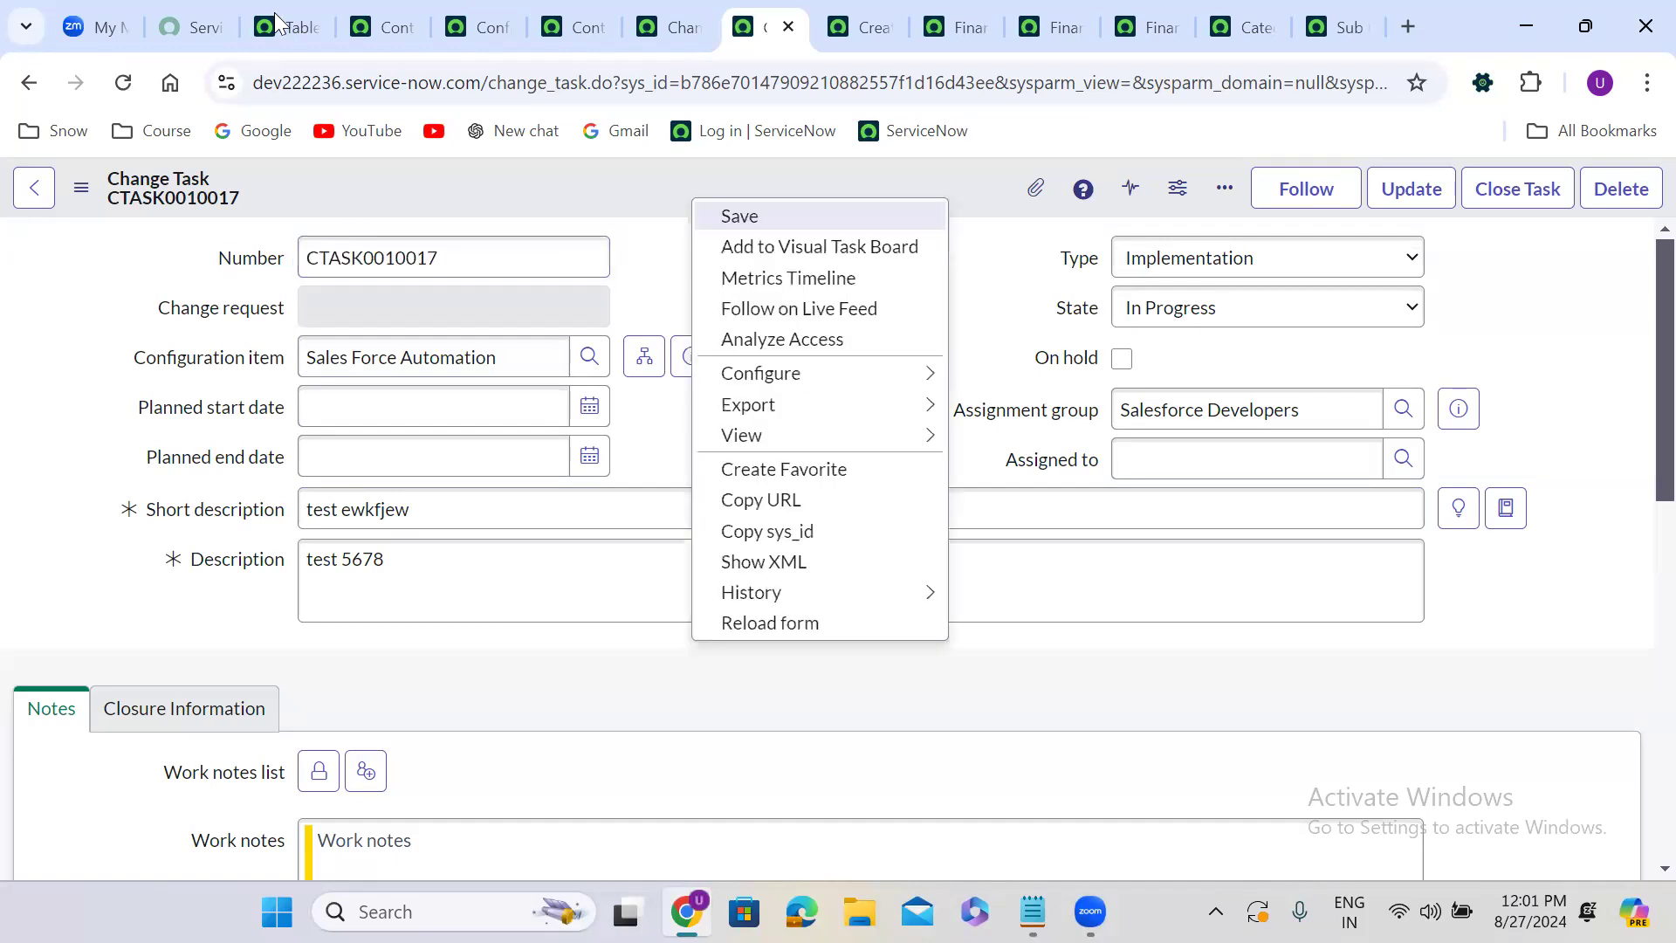
pyautogui.press('Return')
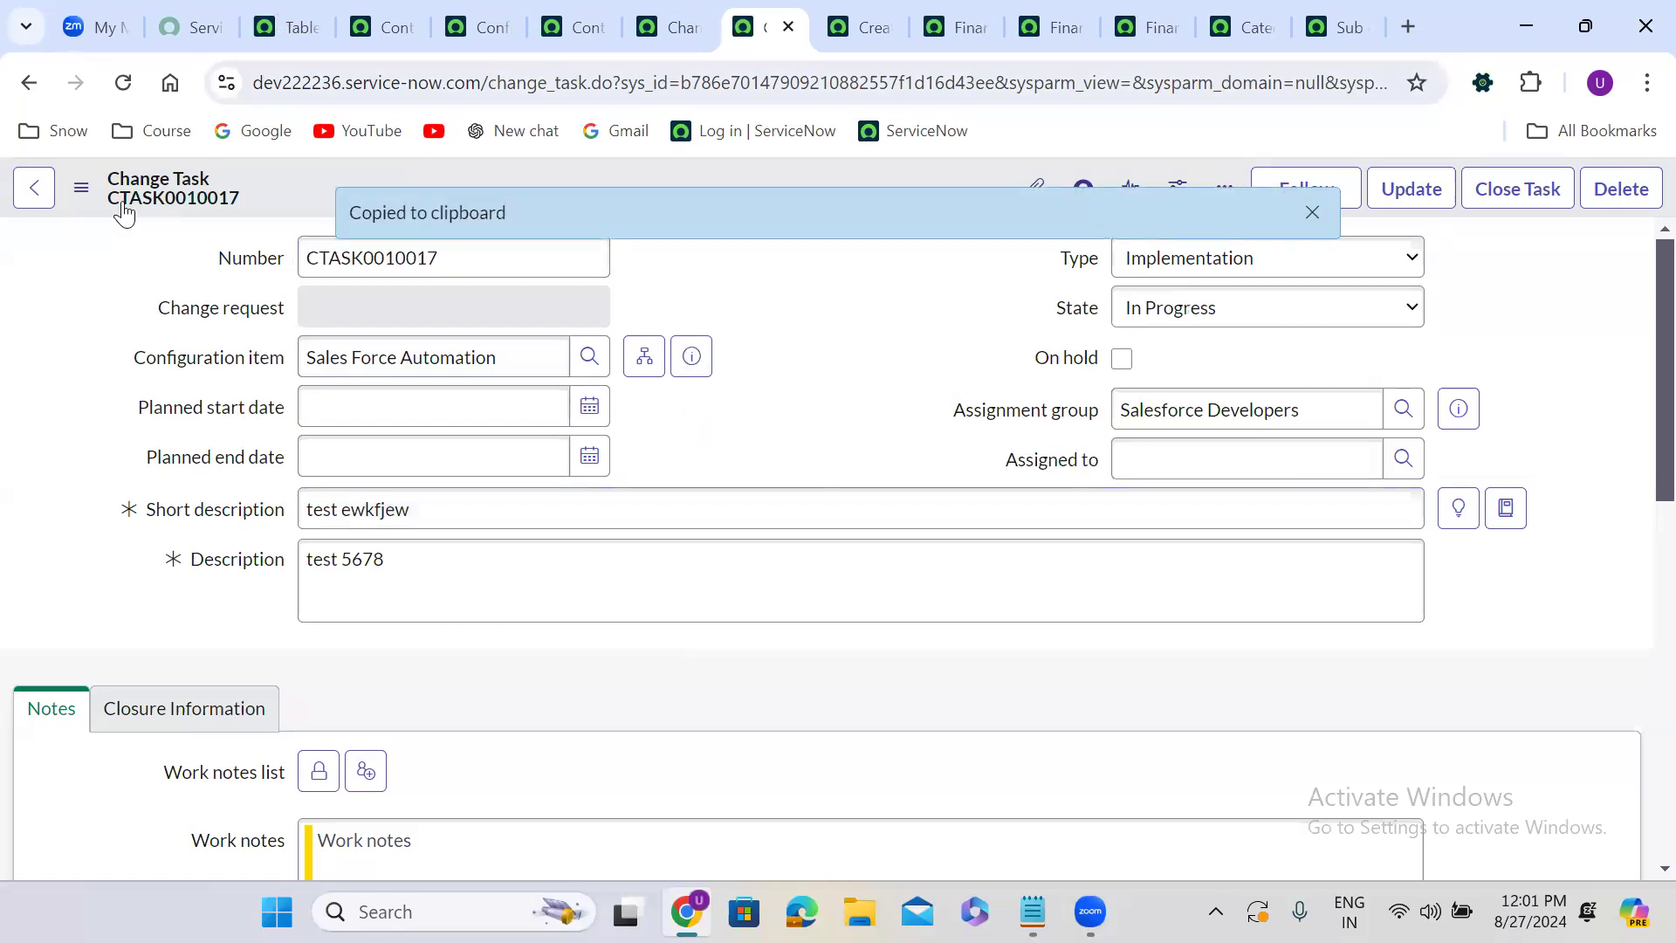
pyautogui.hotkey('ctrl', '3')
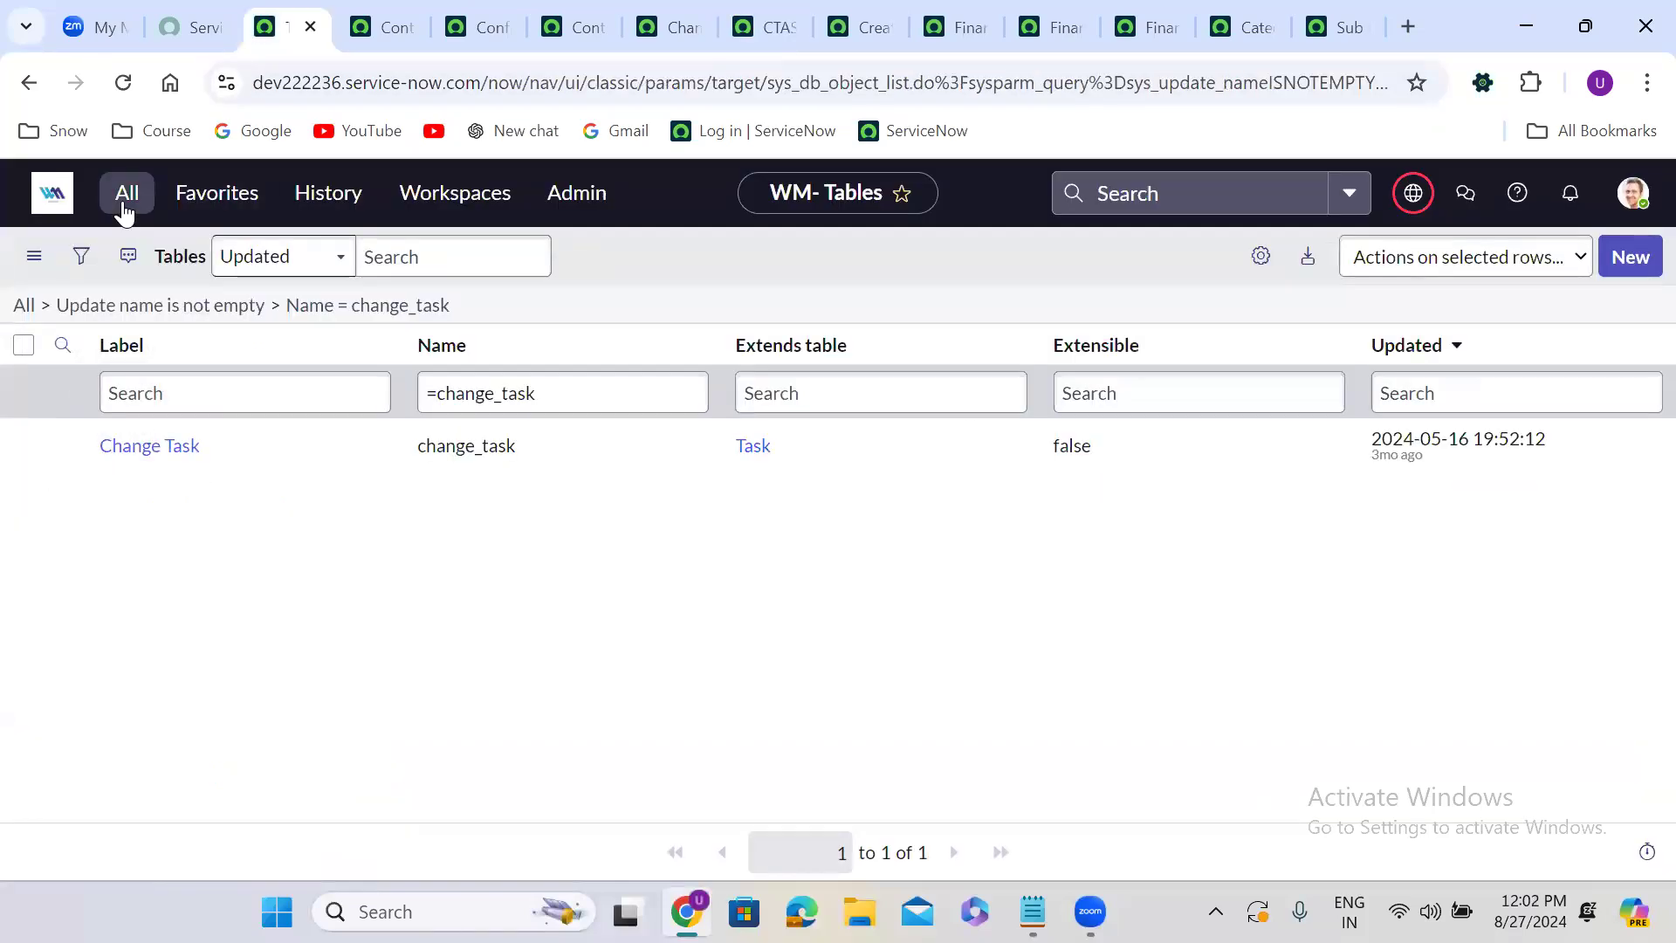
pyautogui.click(125, 210)
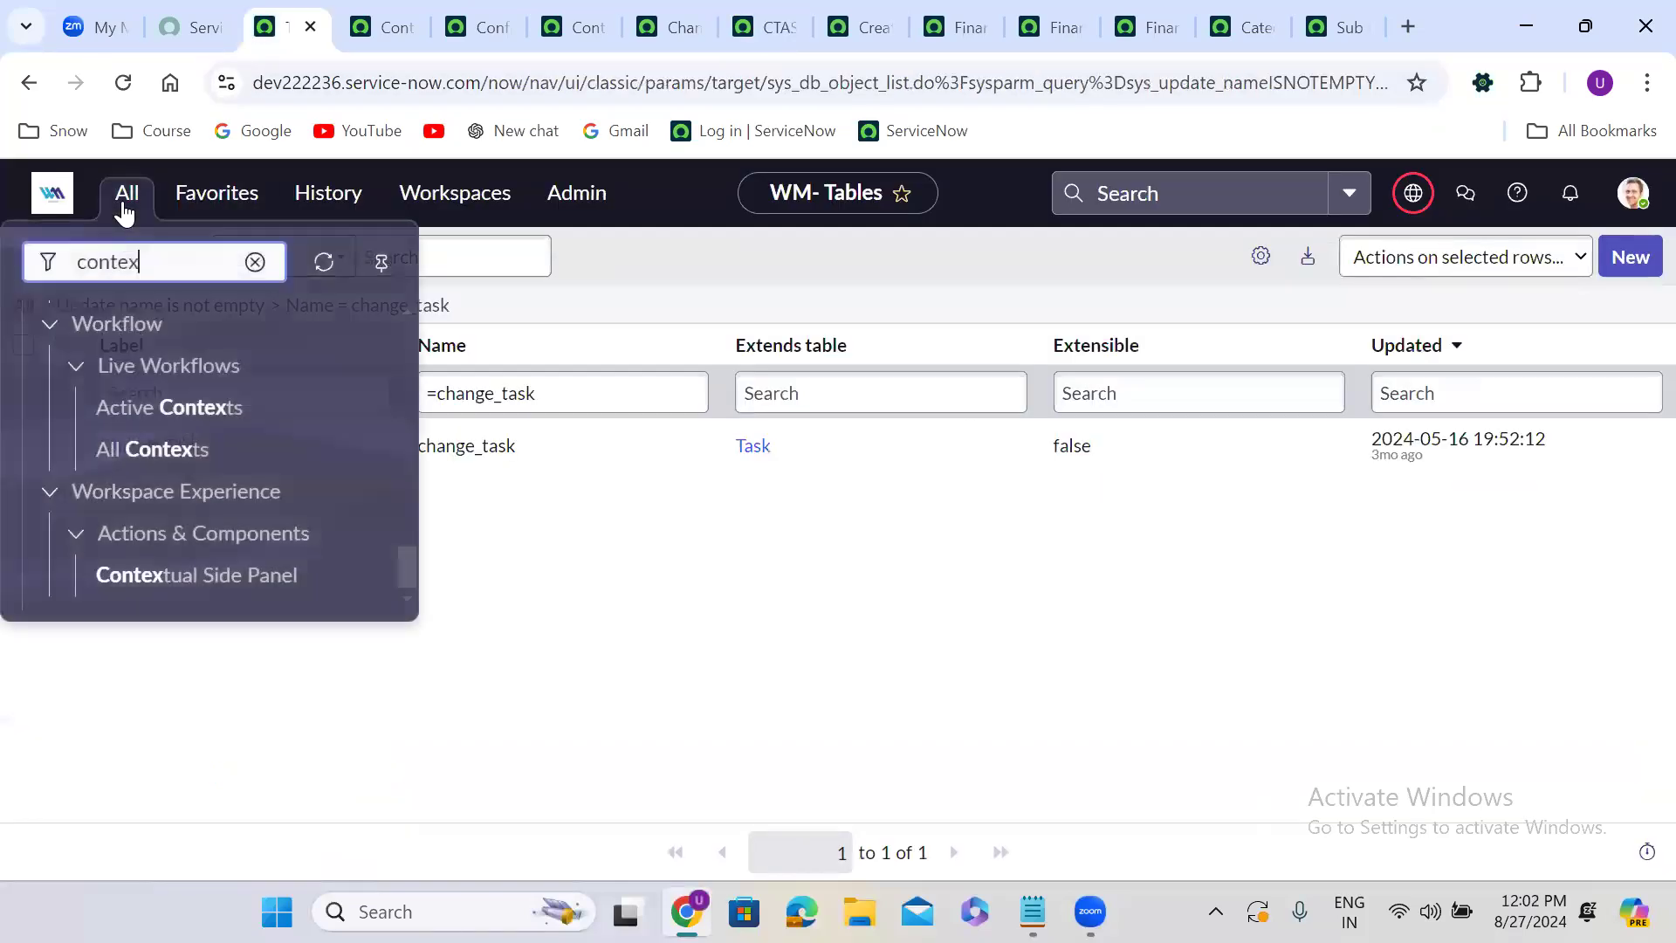
pyautogui.hotkey('ctrl', 'a')
pyautogui.write('sys')
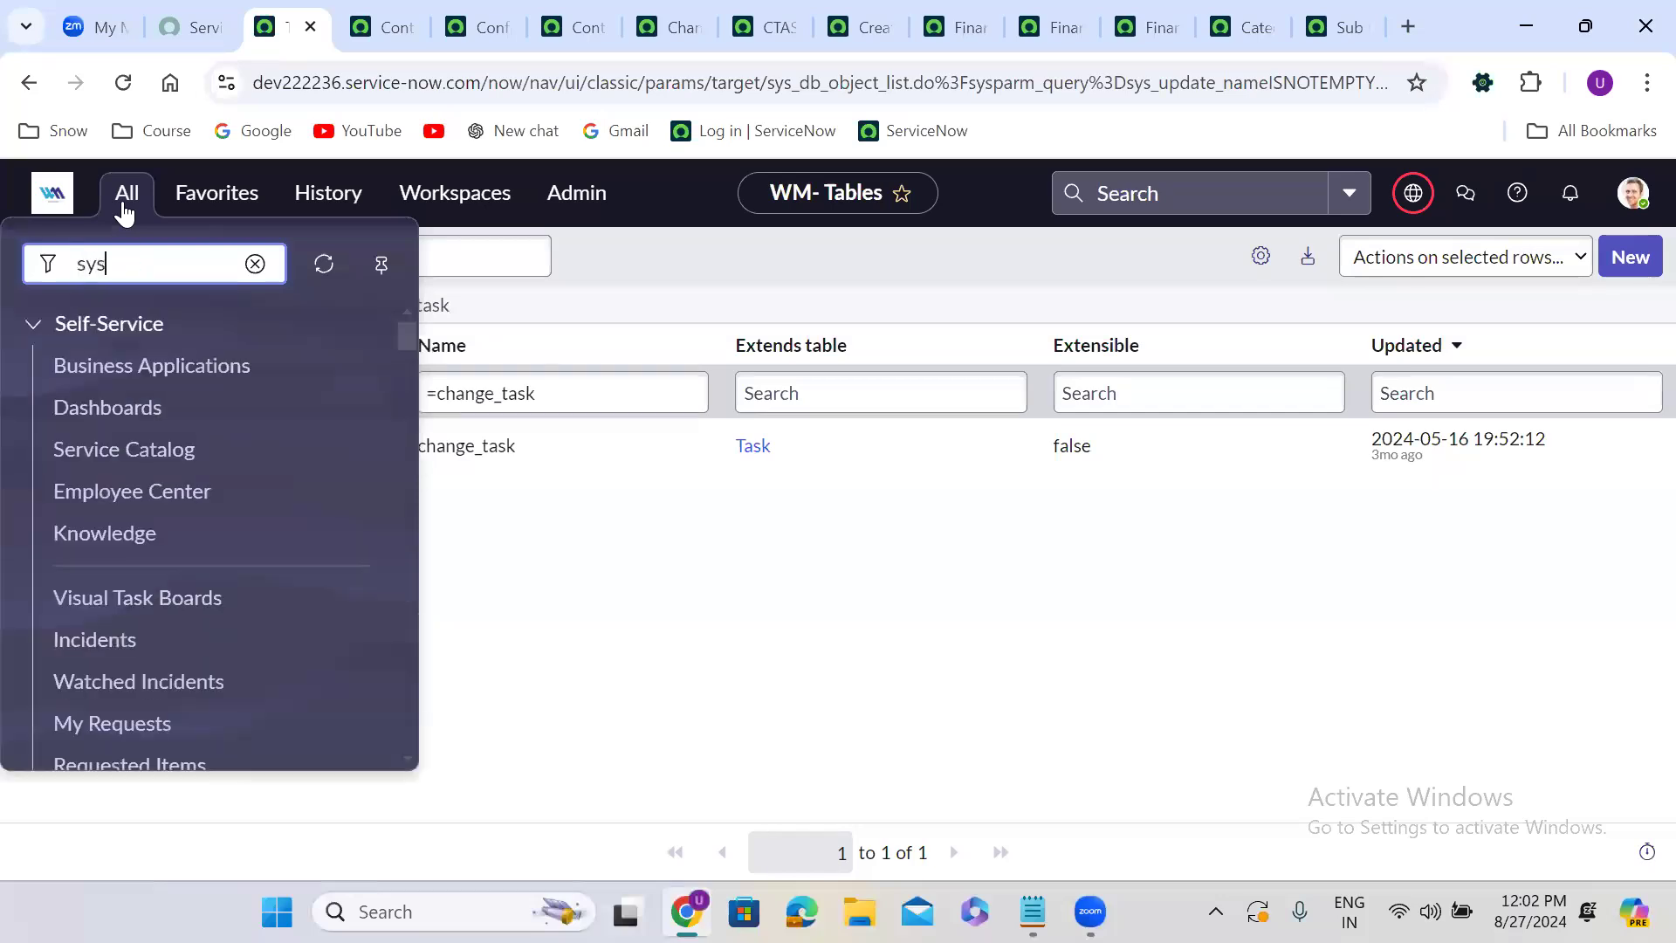
pyautogui.write('_hist')
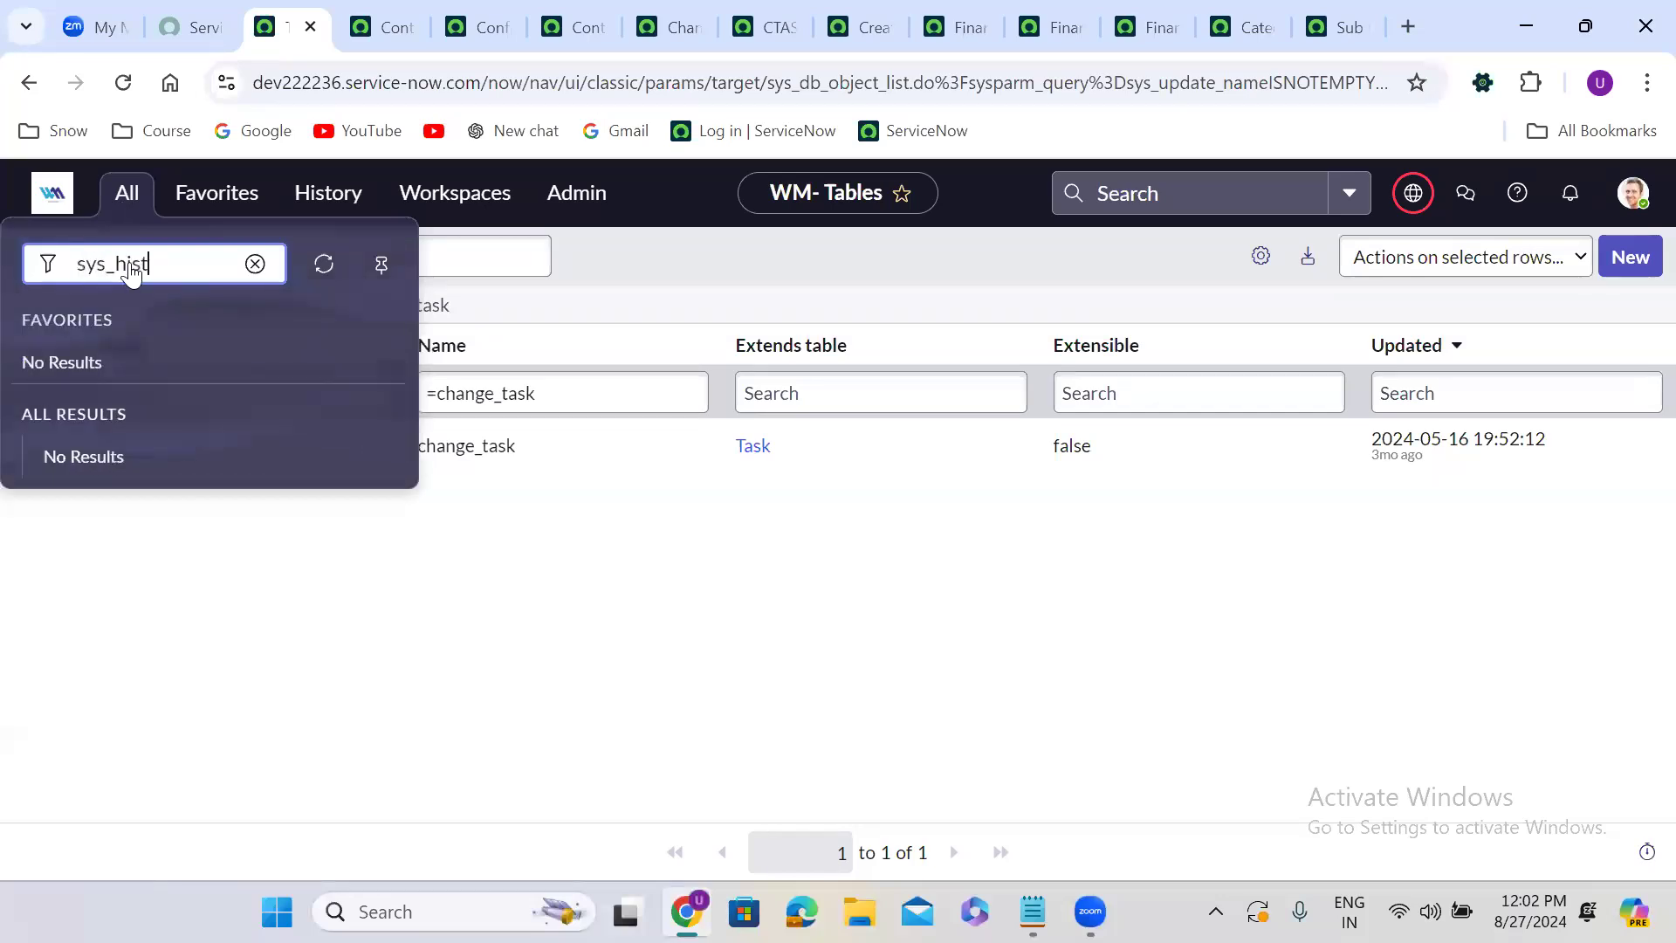
pyautogui.write('ory_set.LIST')
pyautogui.press('Return')
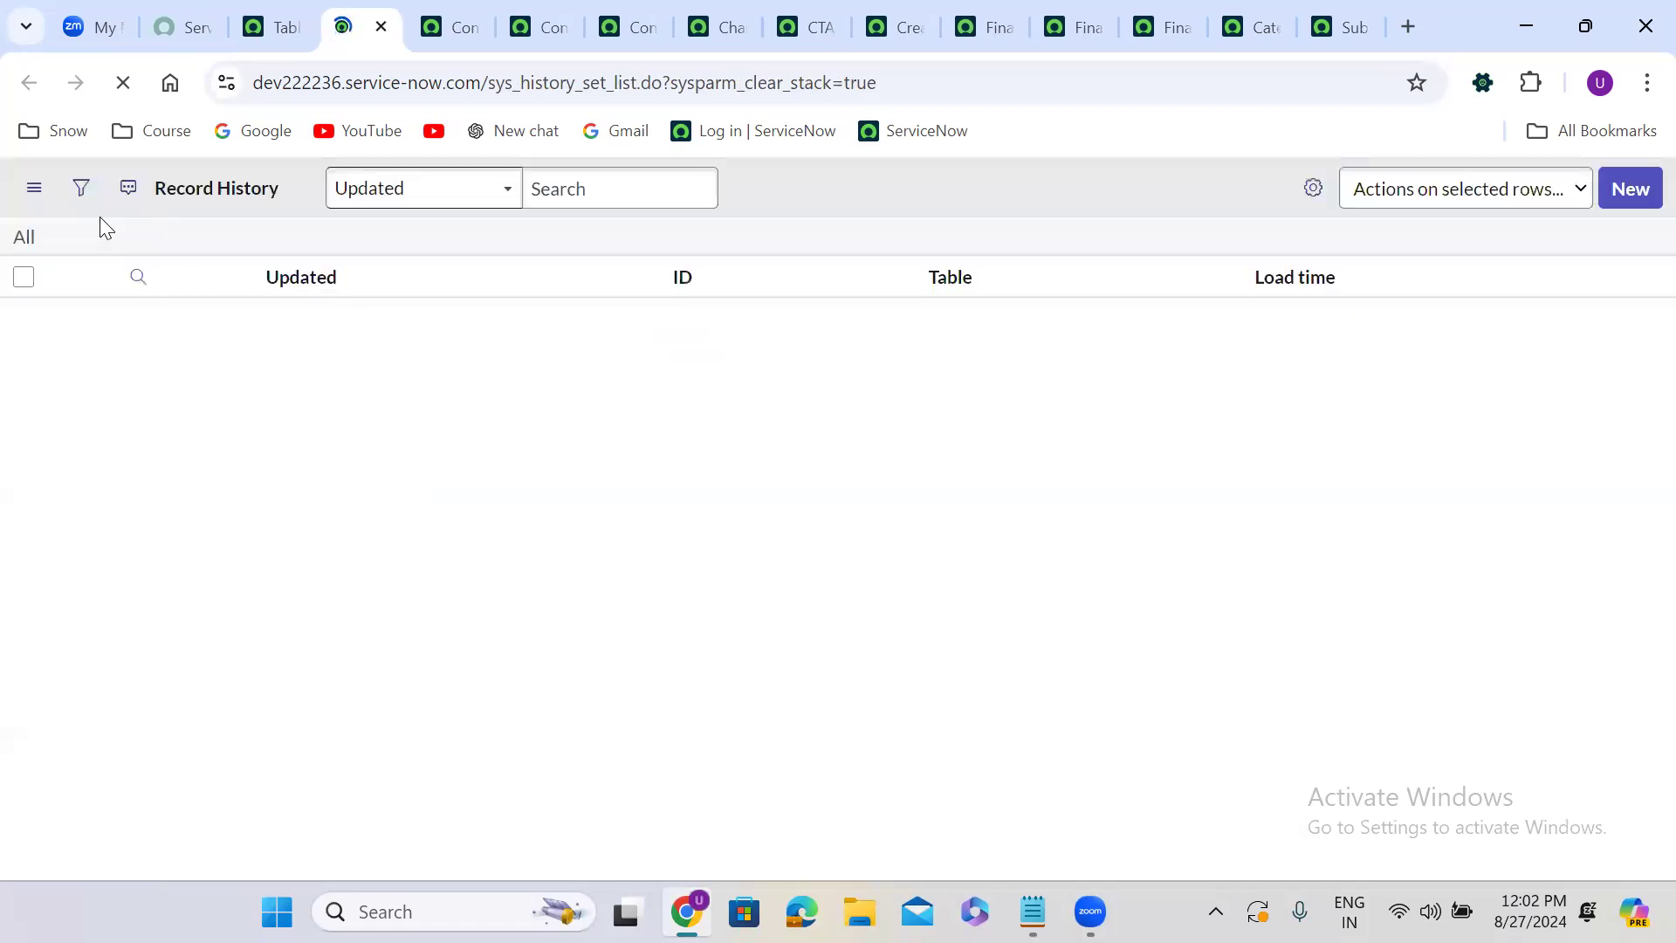
# Filter the Record History list where ID is the pasted change task sys_id and run it.
pyautogui.click(82, 192)
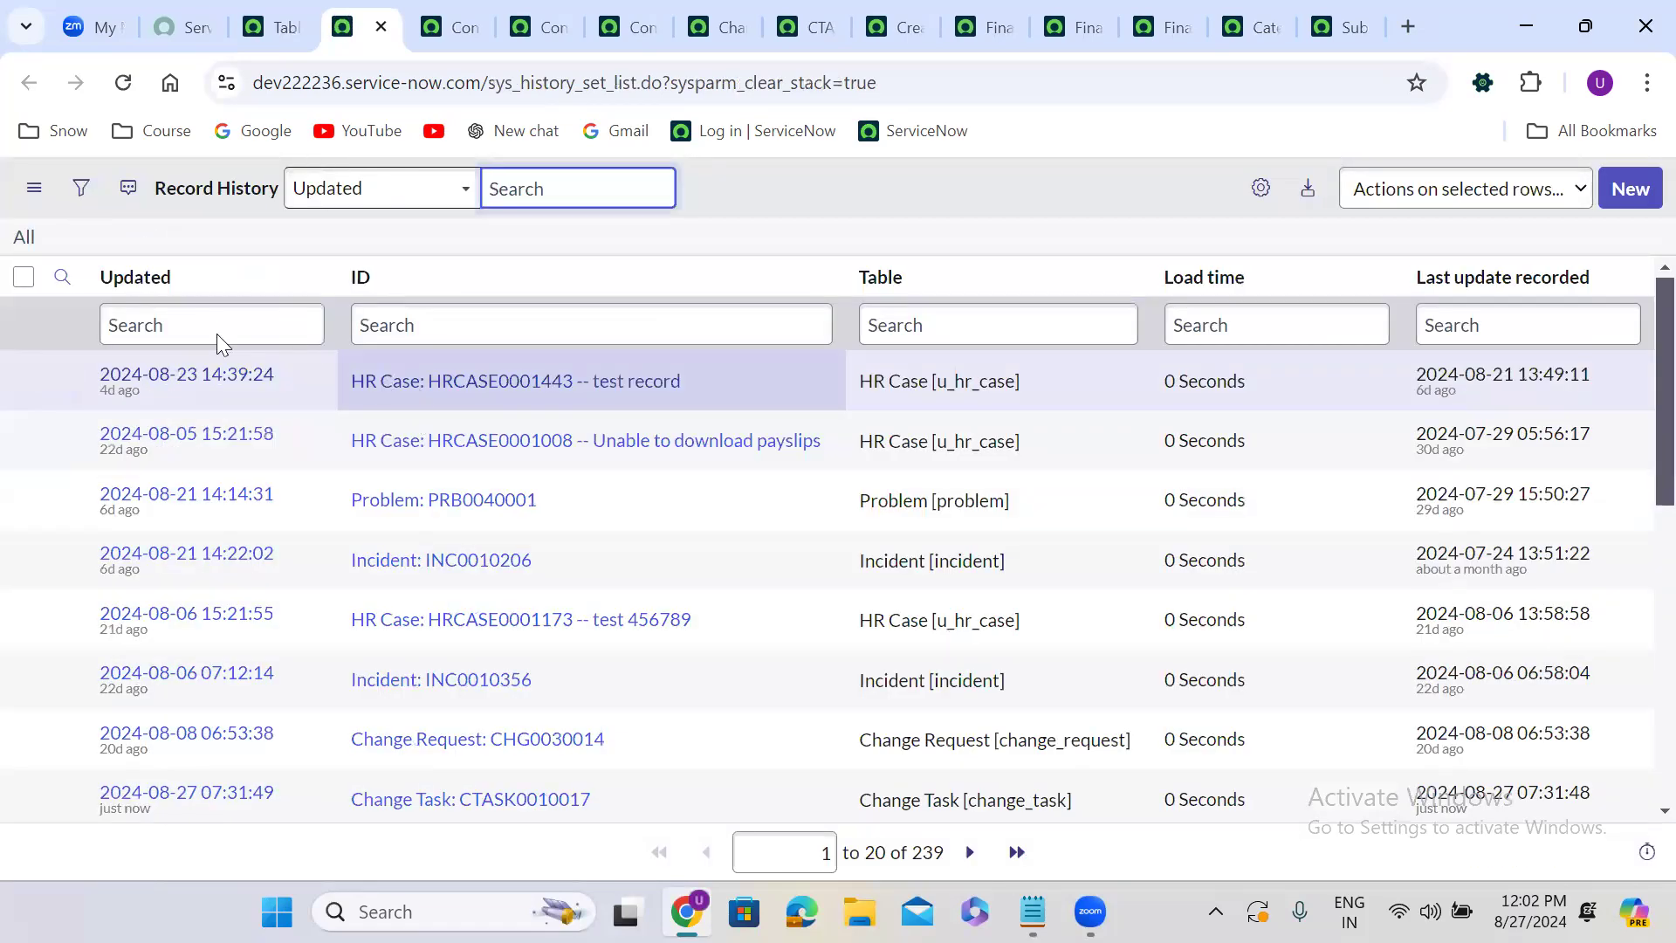
pyautogui.click(147, 311)
pyautogui.write('id')
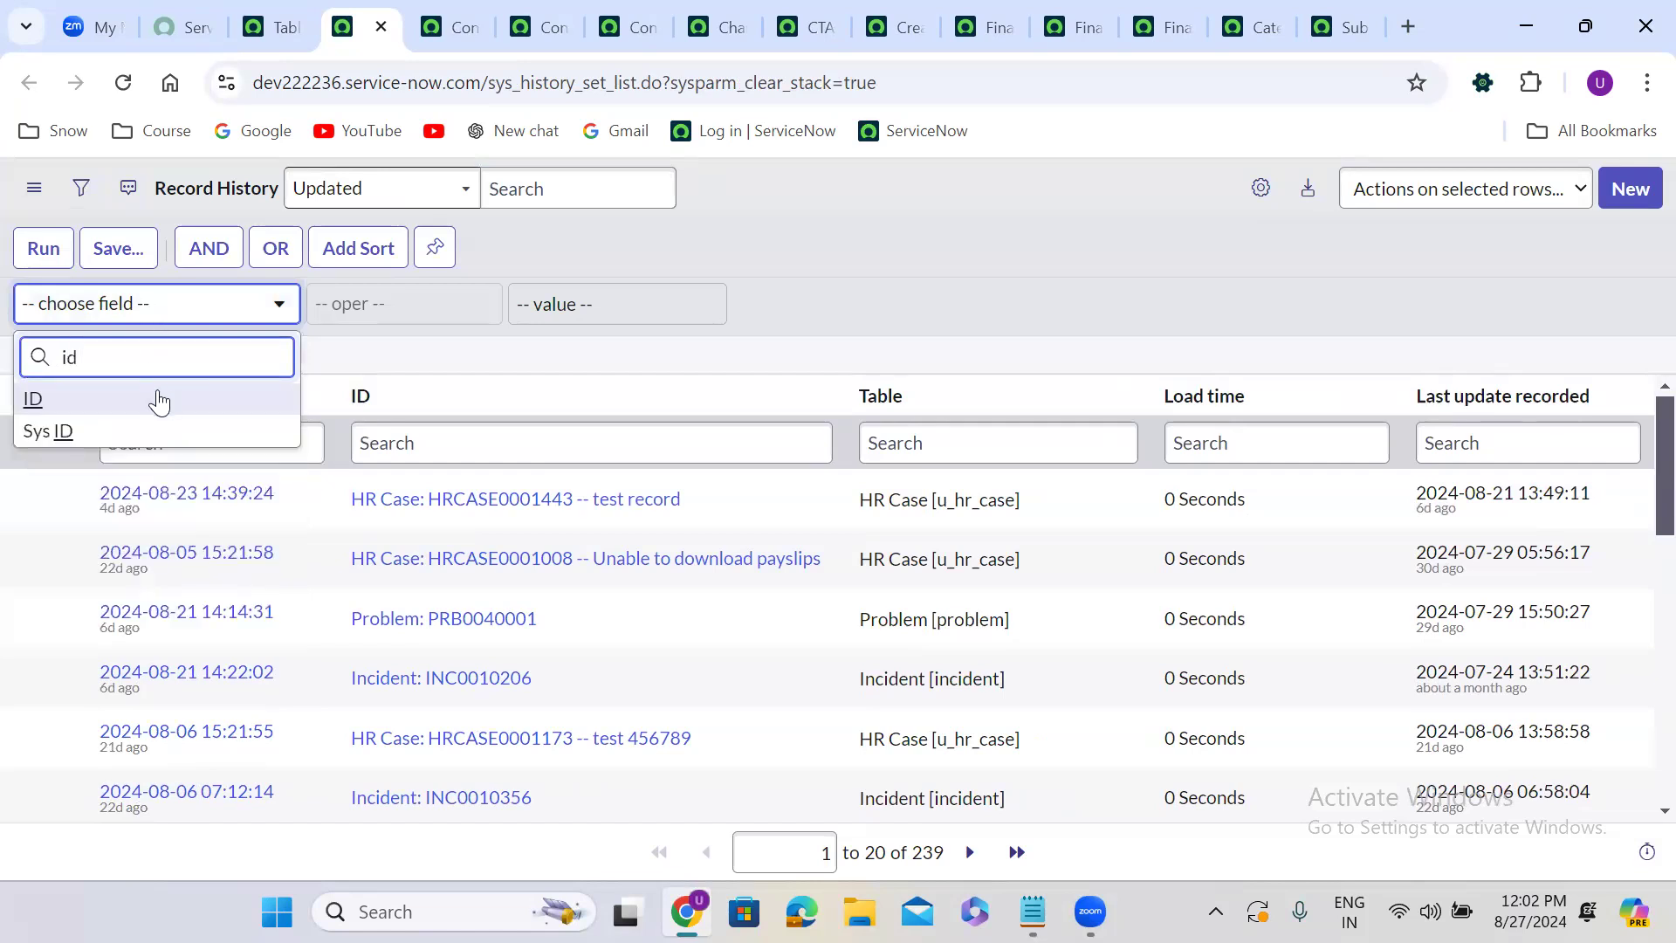
pyautogui.click(157, 397)
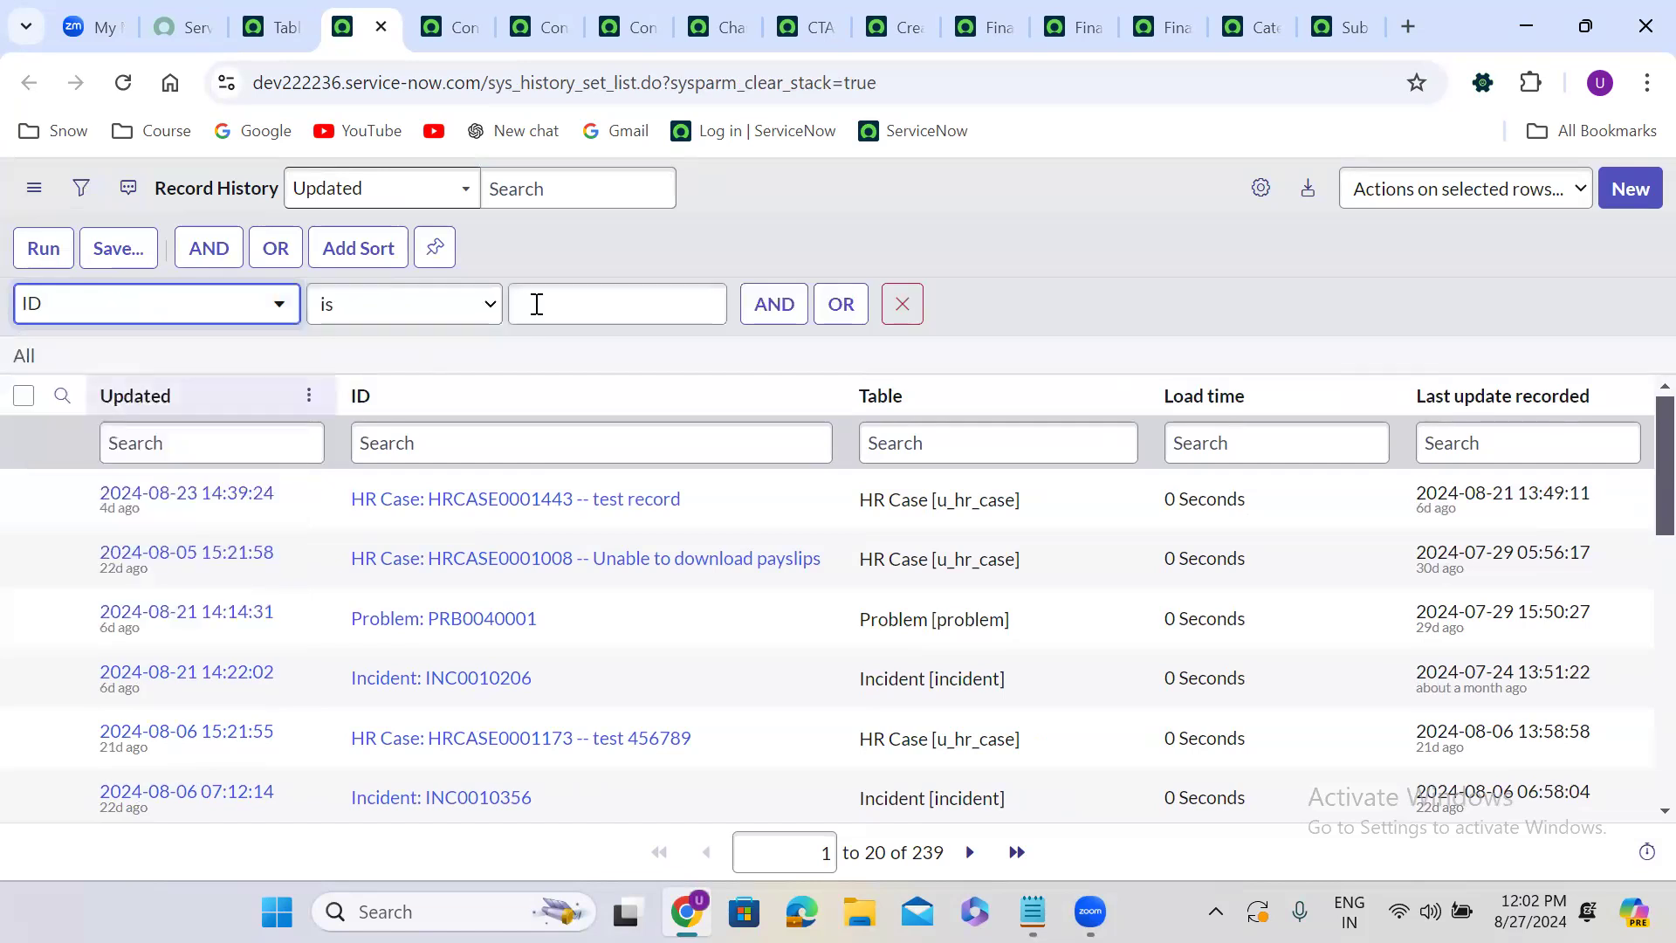
pyautogui.click(537, 304)
pyautogui.hotkey('ctrl', 'v')
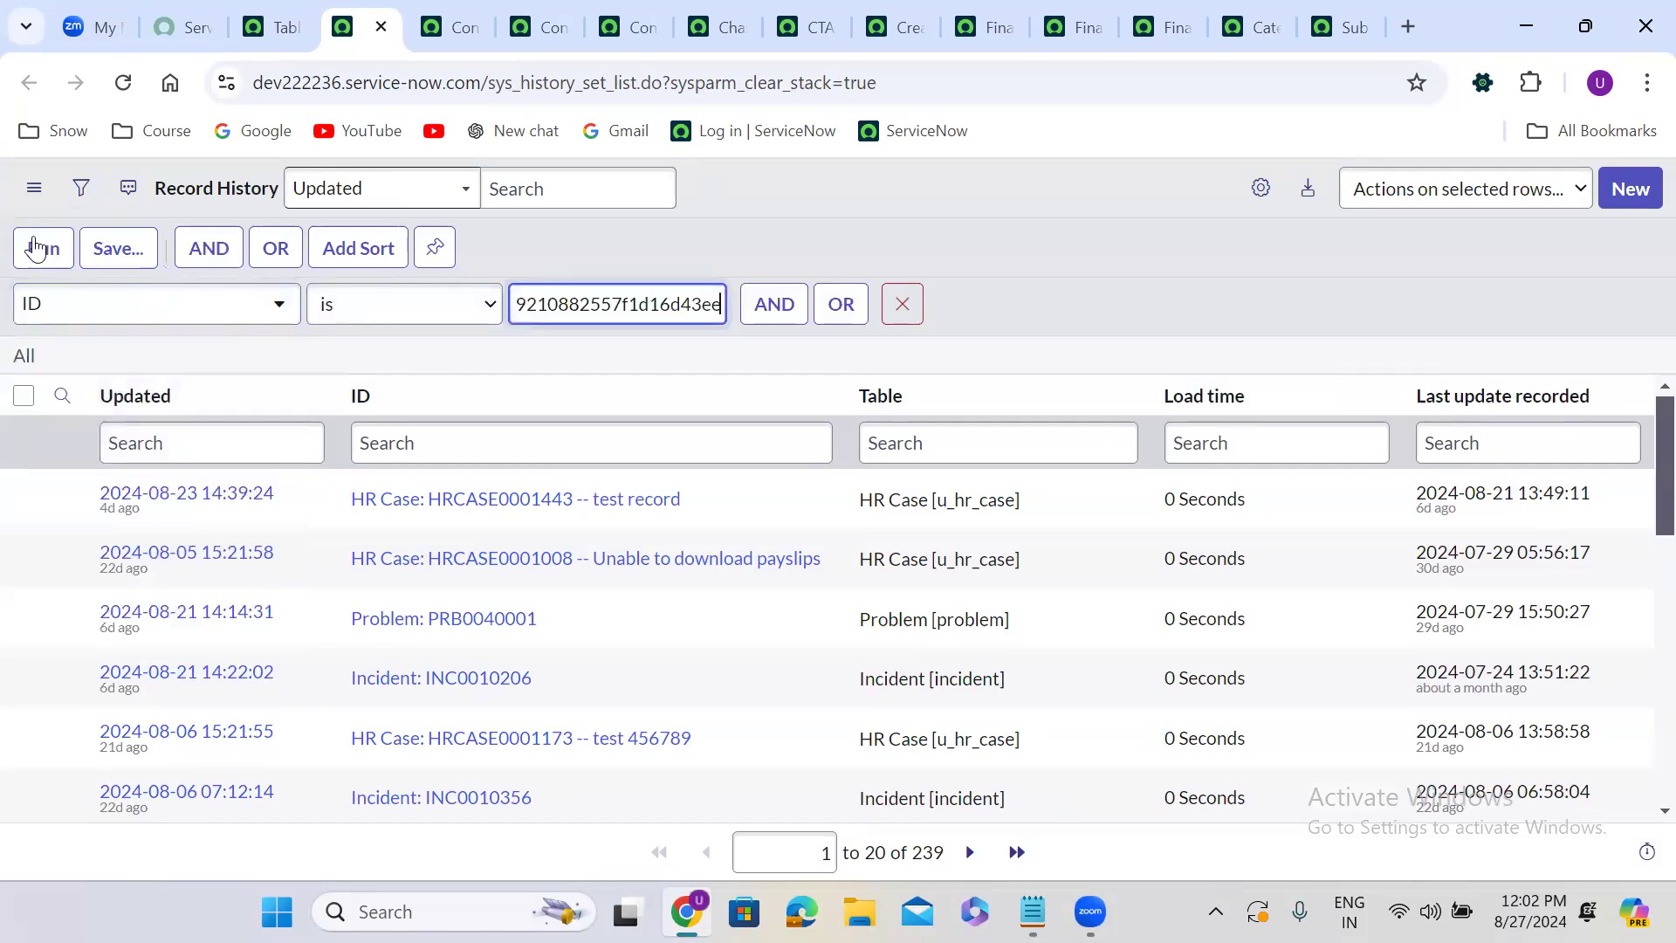
pyautogui.click(35, 248)
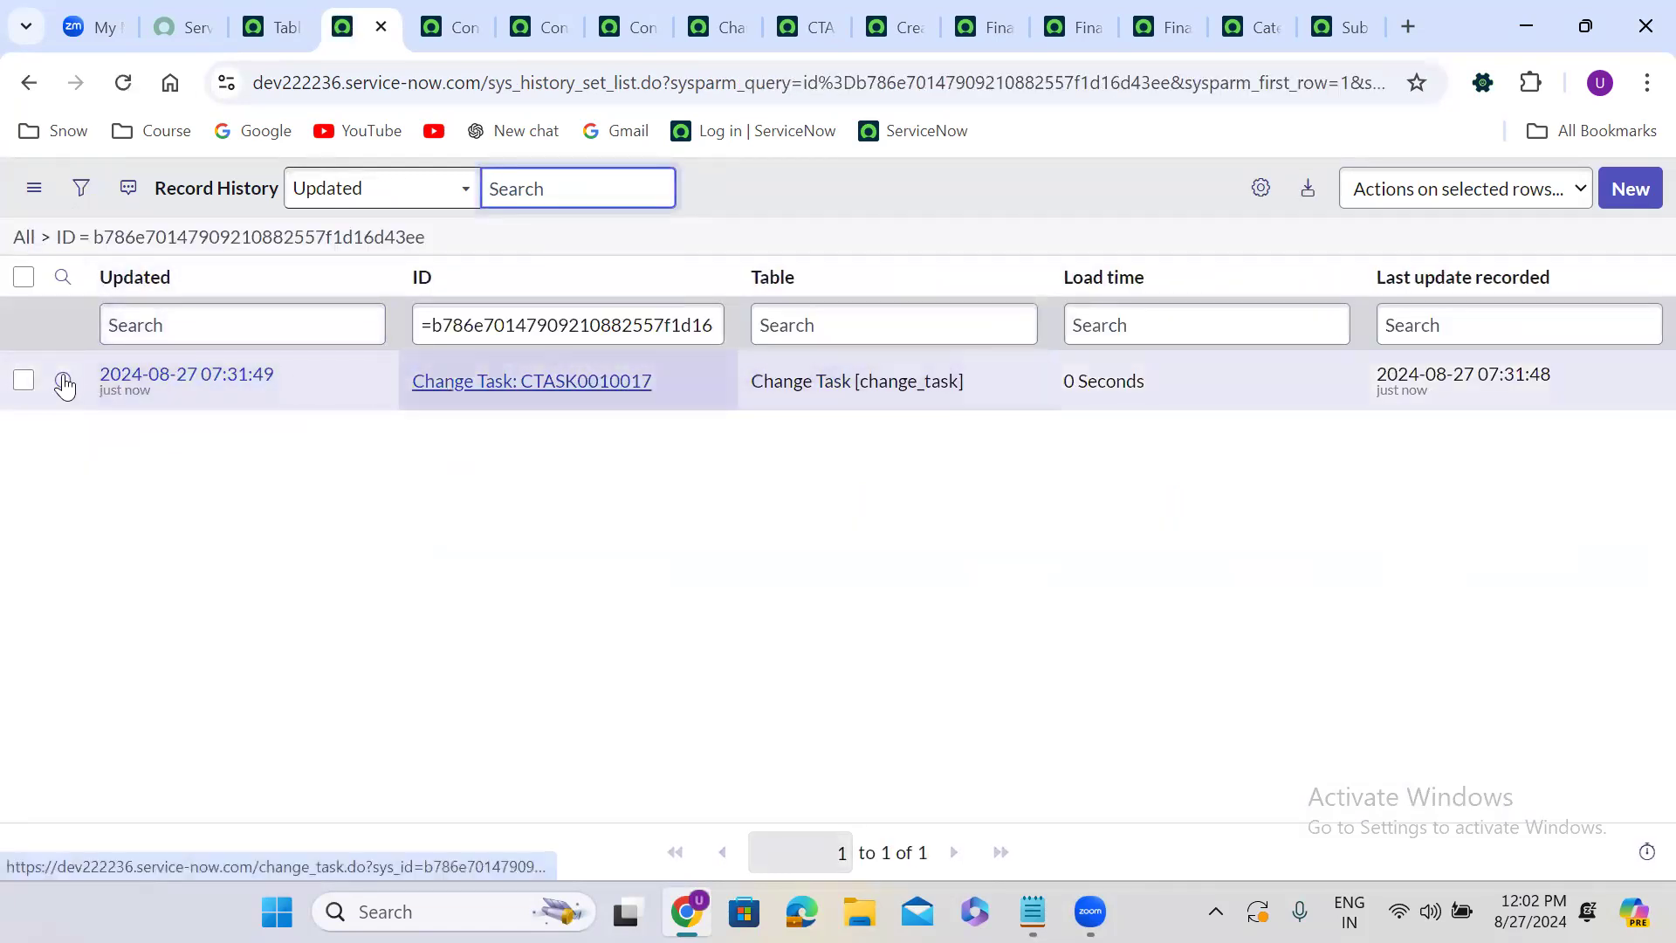
# Open the change task's record history entry in a new tab and switch to it.
pyautogui.rightClick(112, 384)
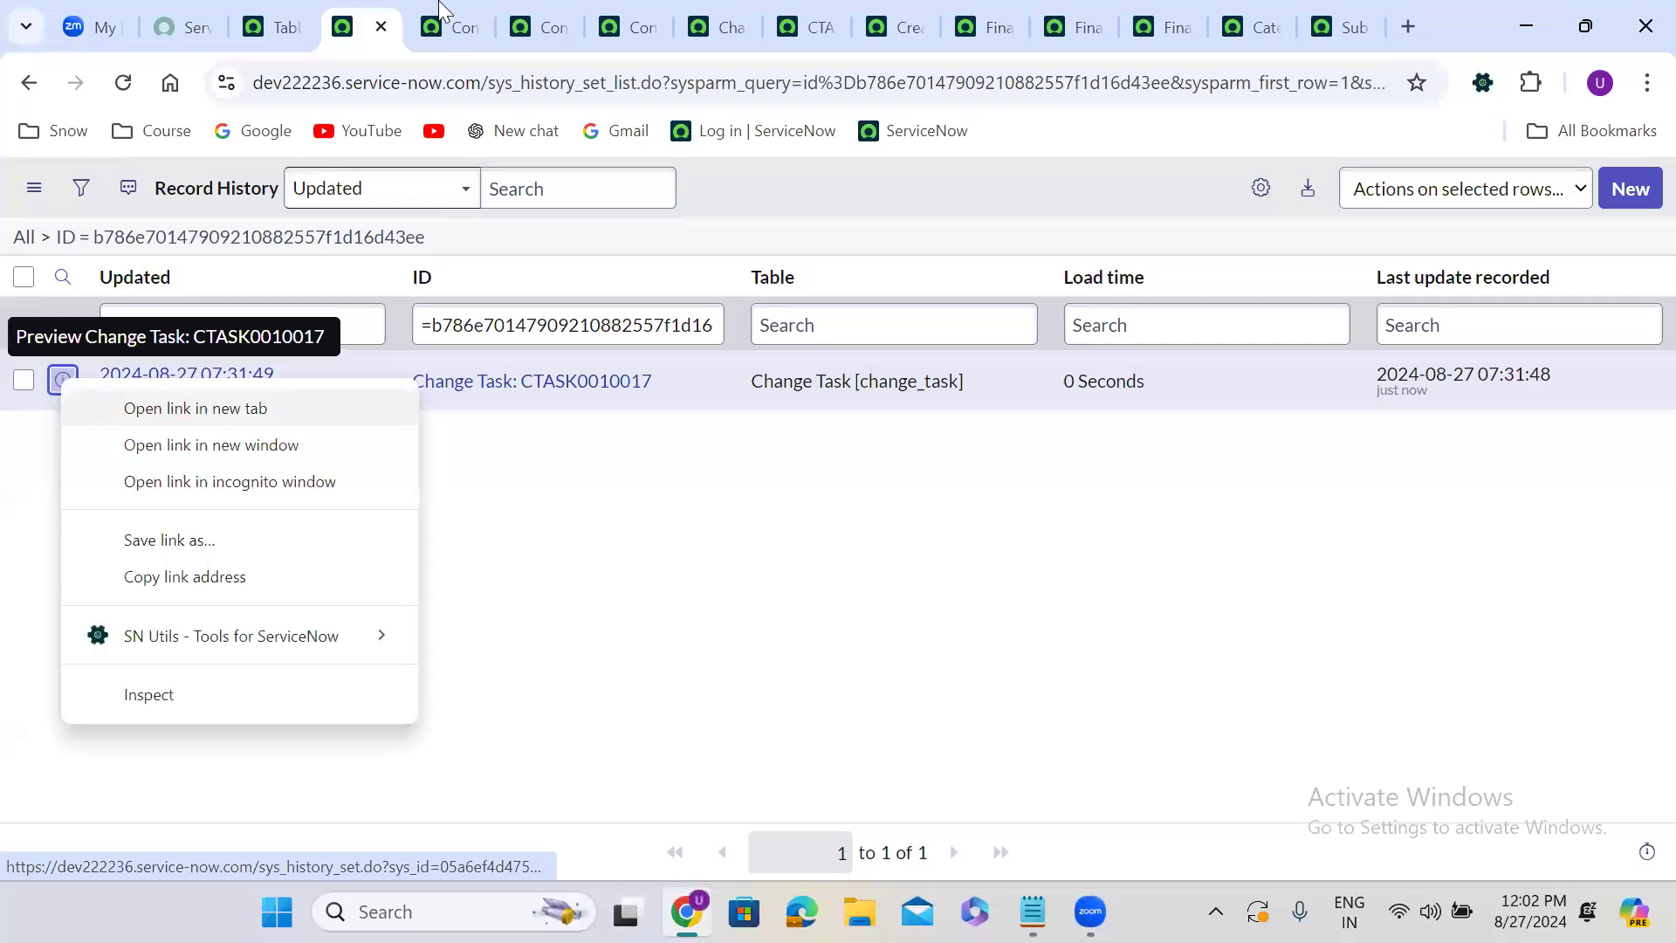
pyautogui.click(168, 408)
pyautogui.hotkey('ctrl', 'Tab')
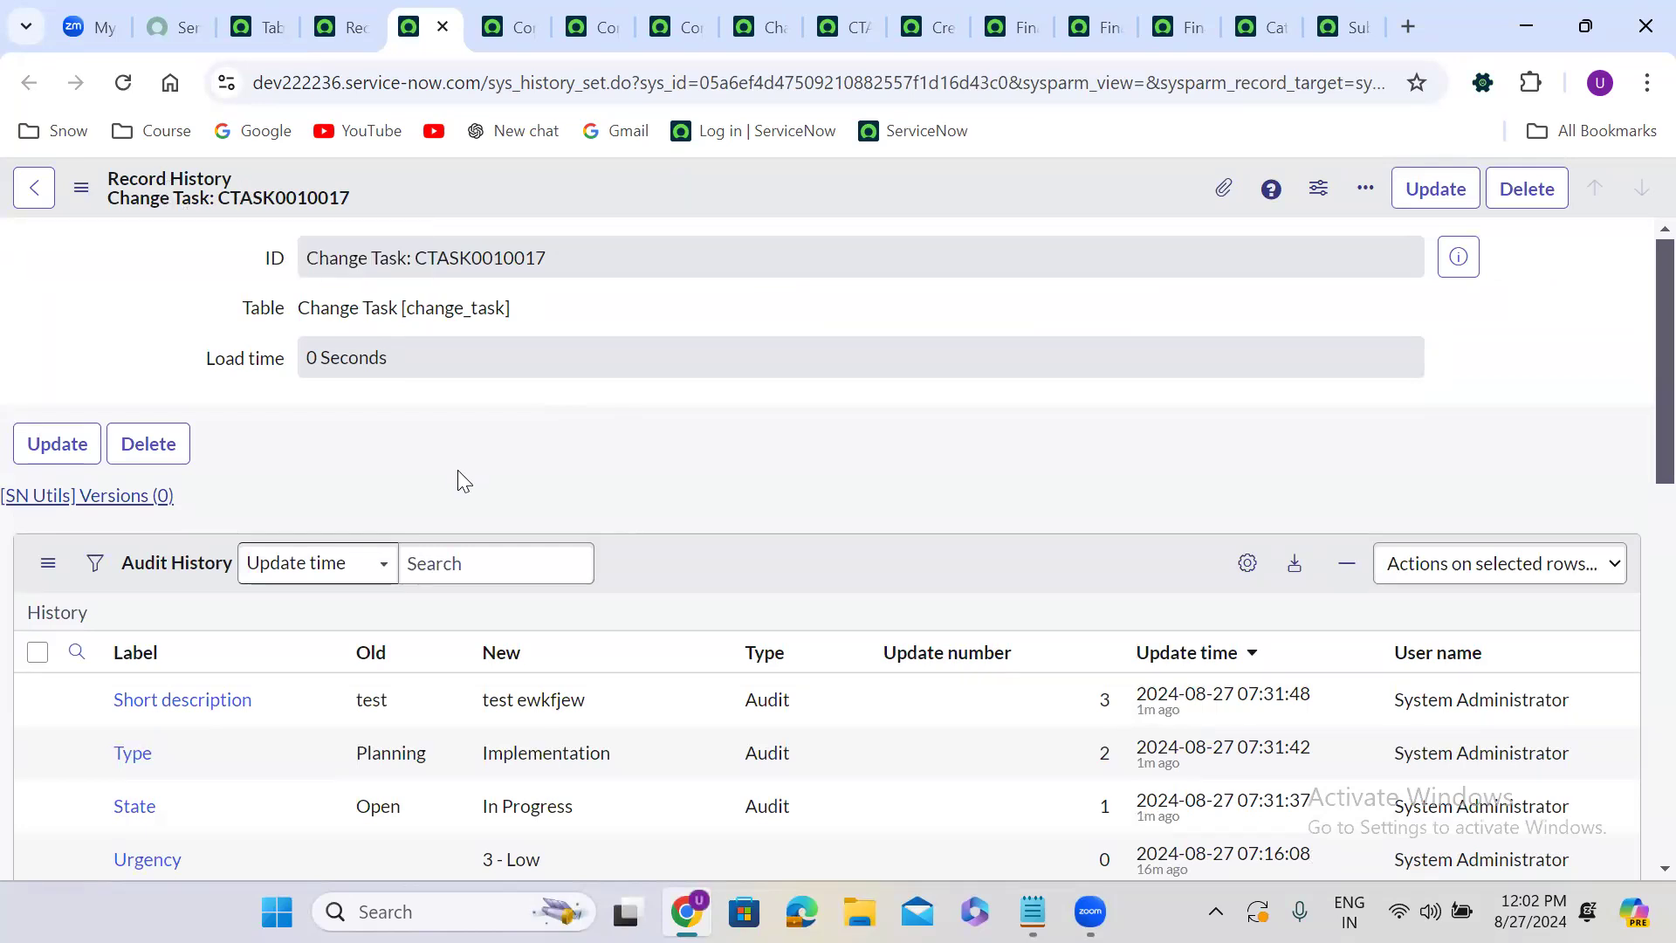
# Scroll through the audit history entries recorded for the change task.
pyautogui.scroll(-6, 458, 473)
pyautogui.scroll(-4, 457, 479)
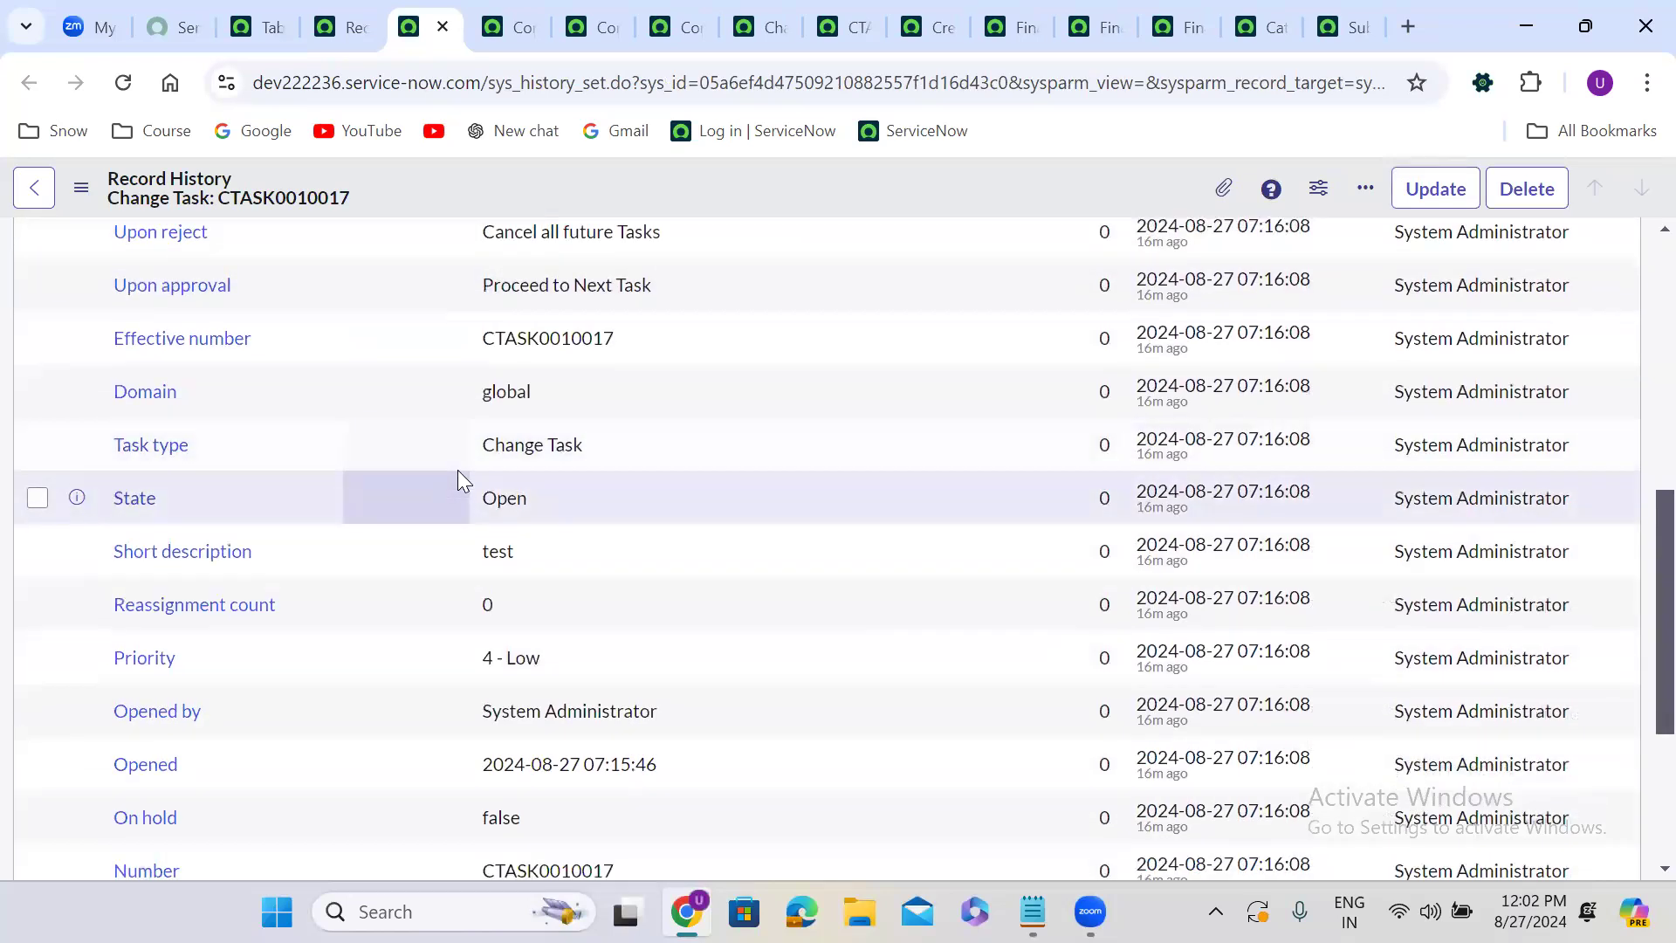
pyautogui.scroll(1, 457, 478)
pyautogui.scroll(5, 457, 478)
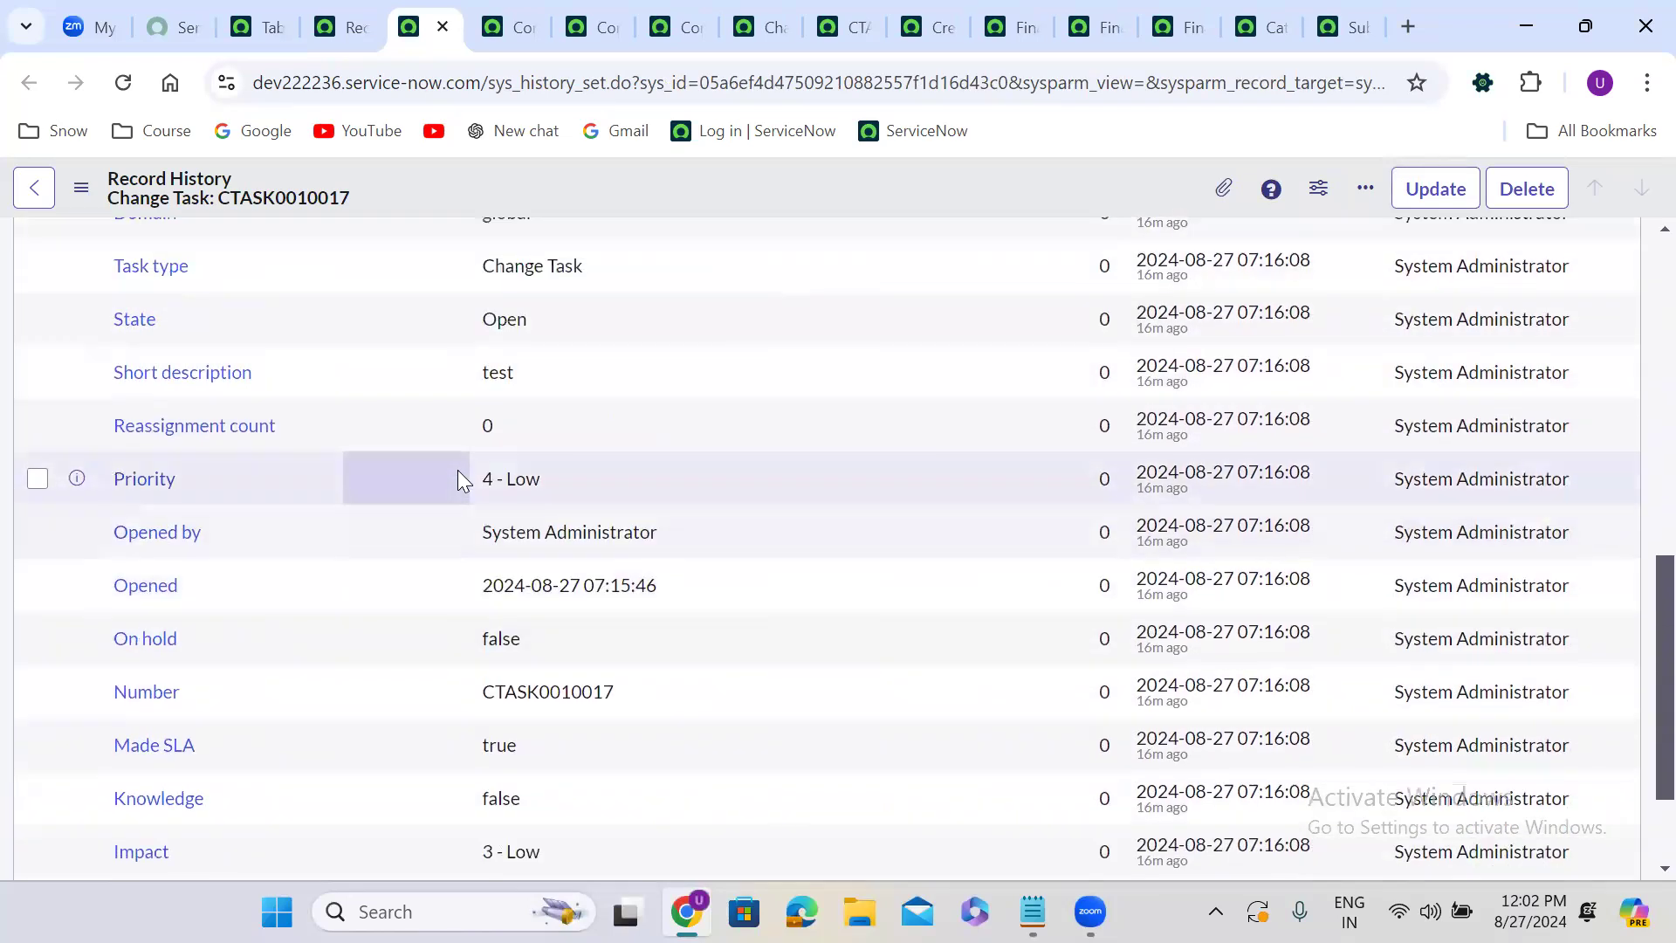
pyautogui.scroll(2, 457, 469)
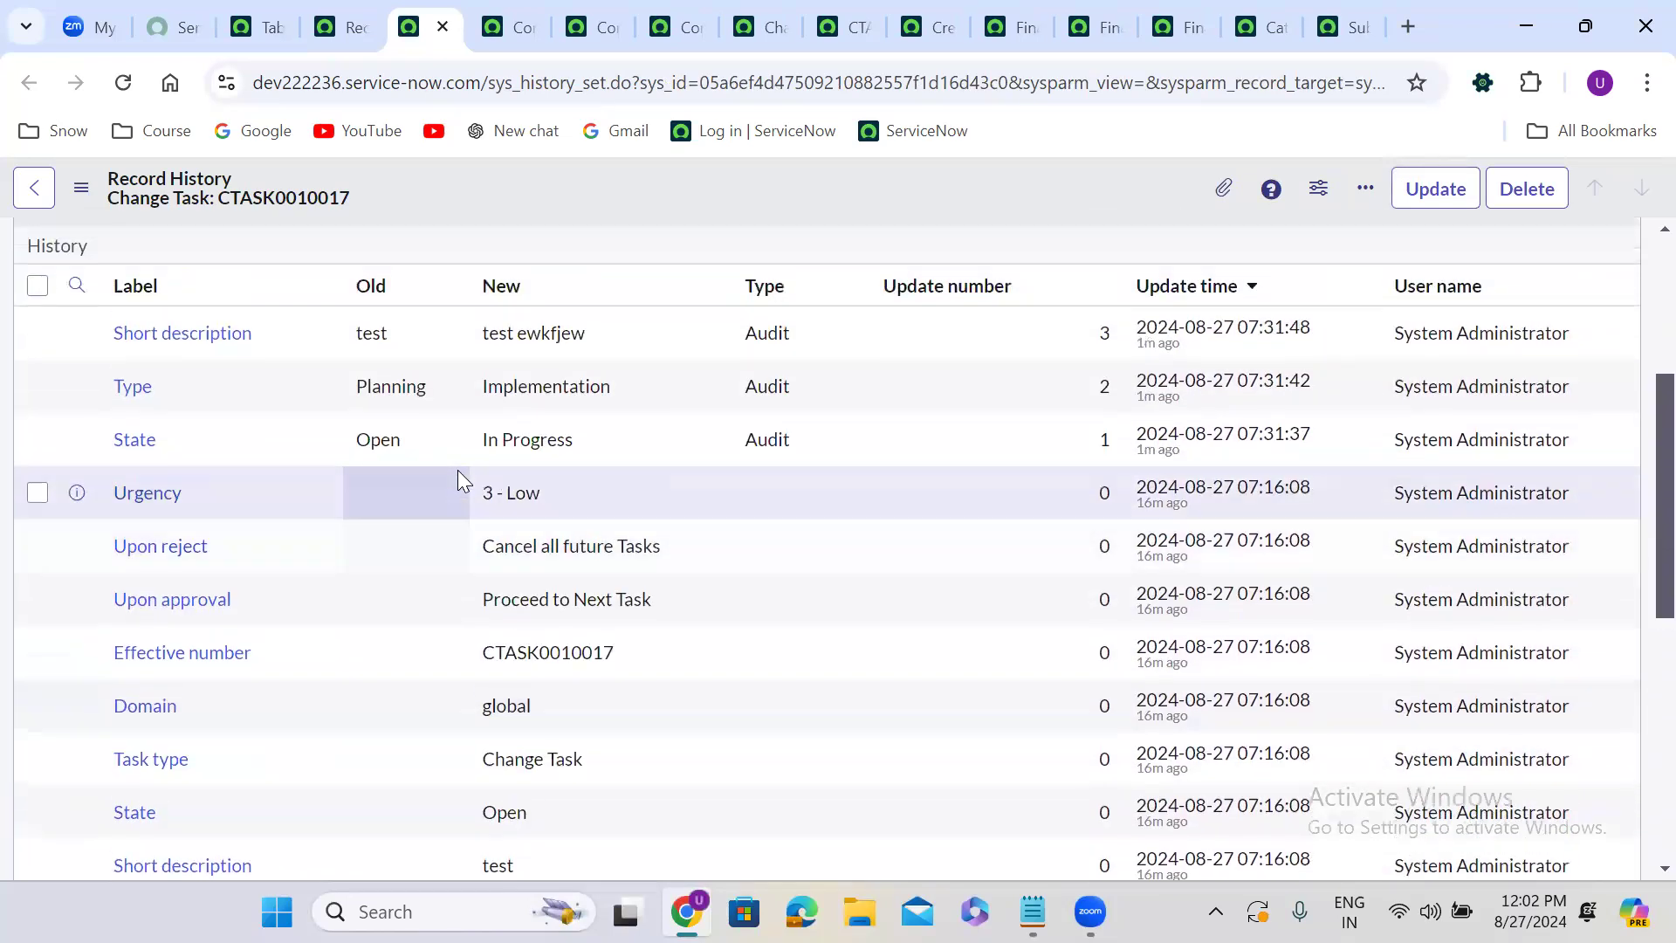
pyautogui.scroll(-1, 458, 470)
pyautogui.scroll(-6, 457, 469)
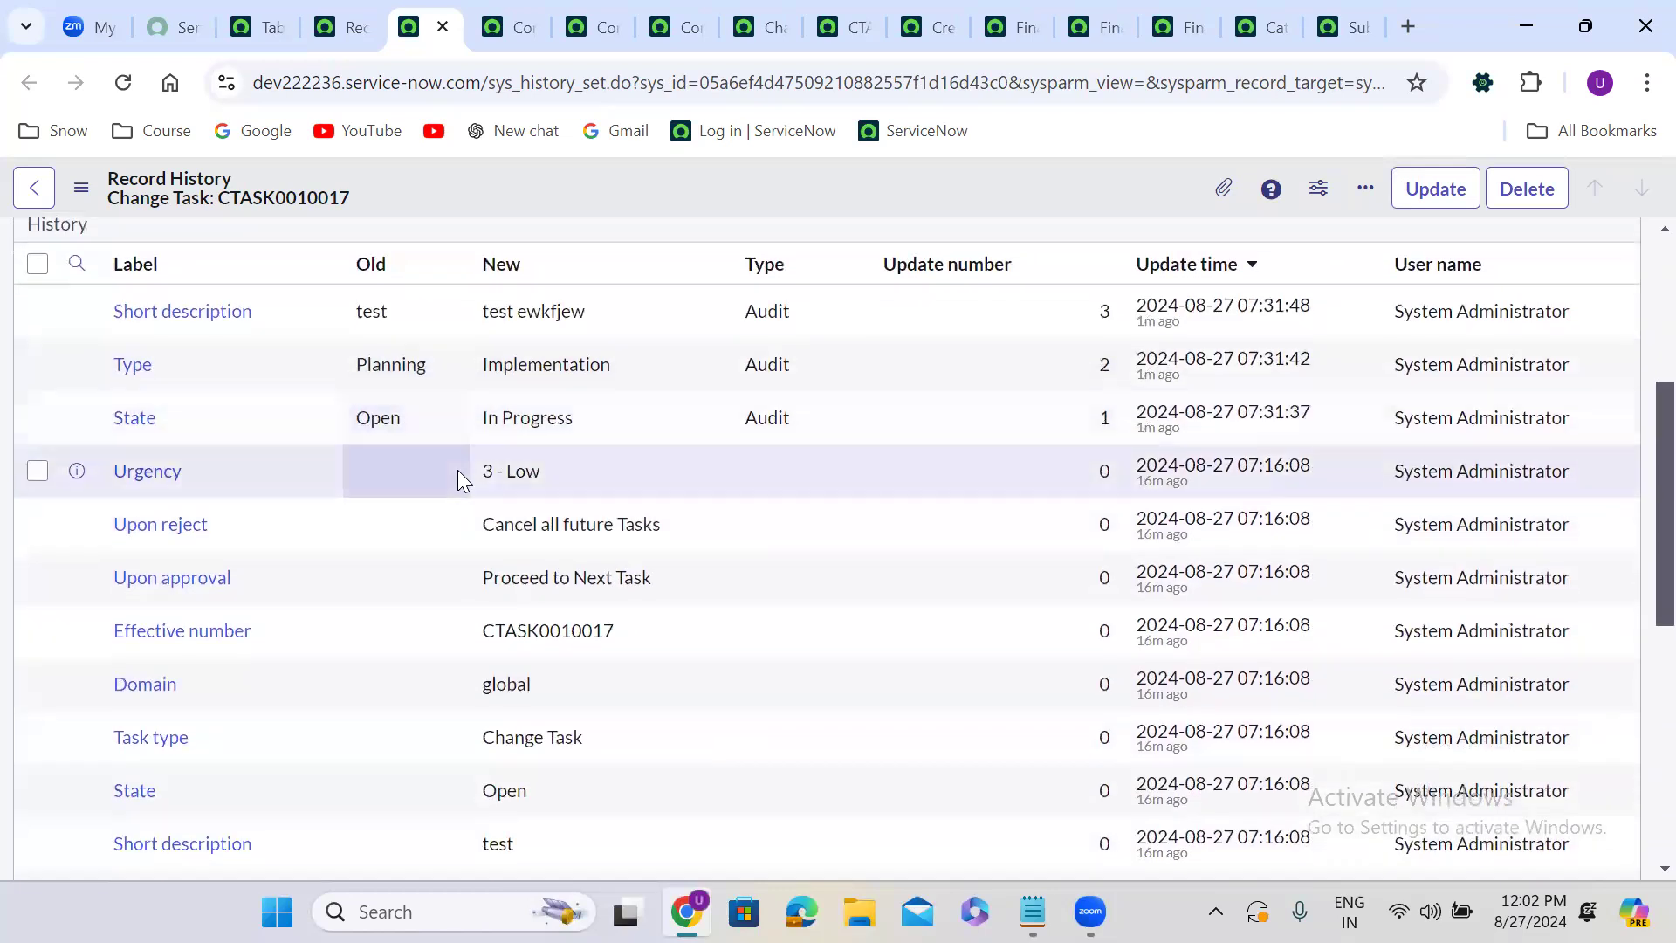
pyautogui.scroll(4, 462, 480)
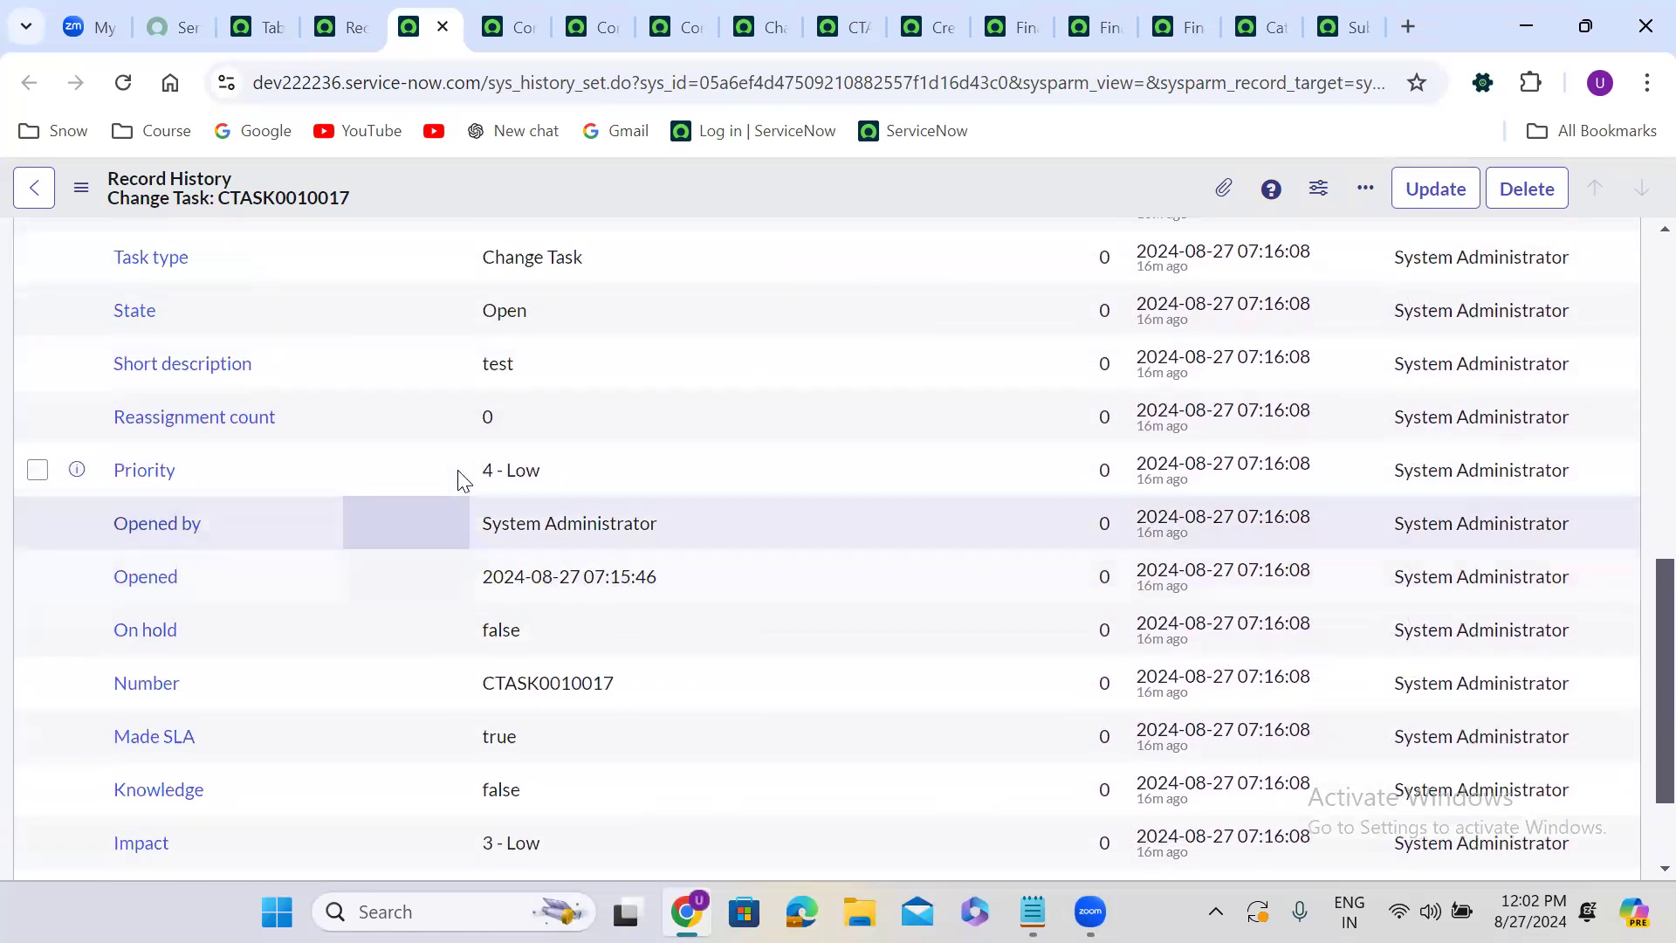
pyautogui.scroll(3, 461, 480)
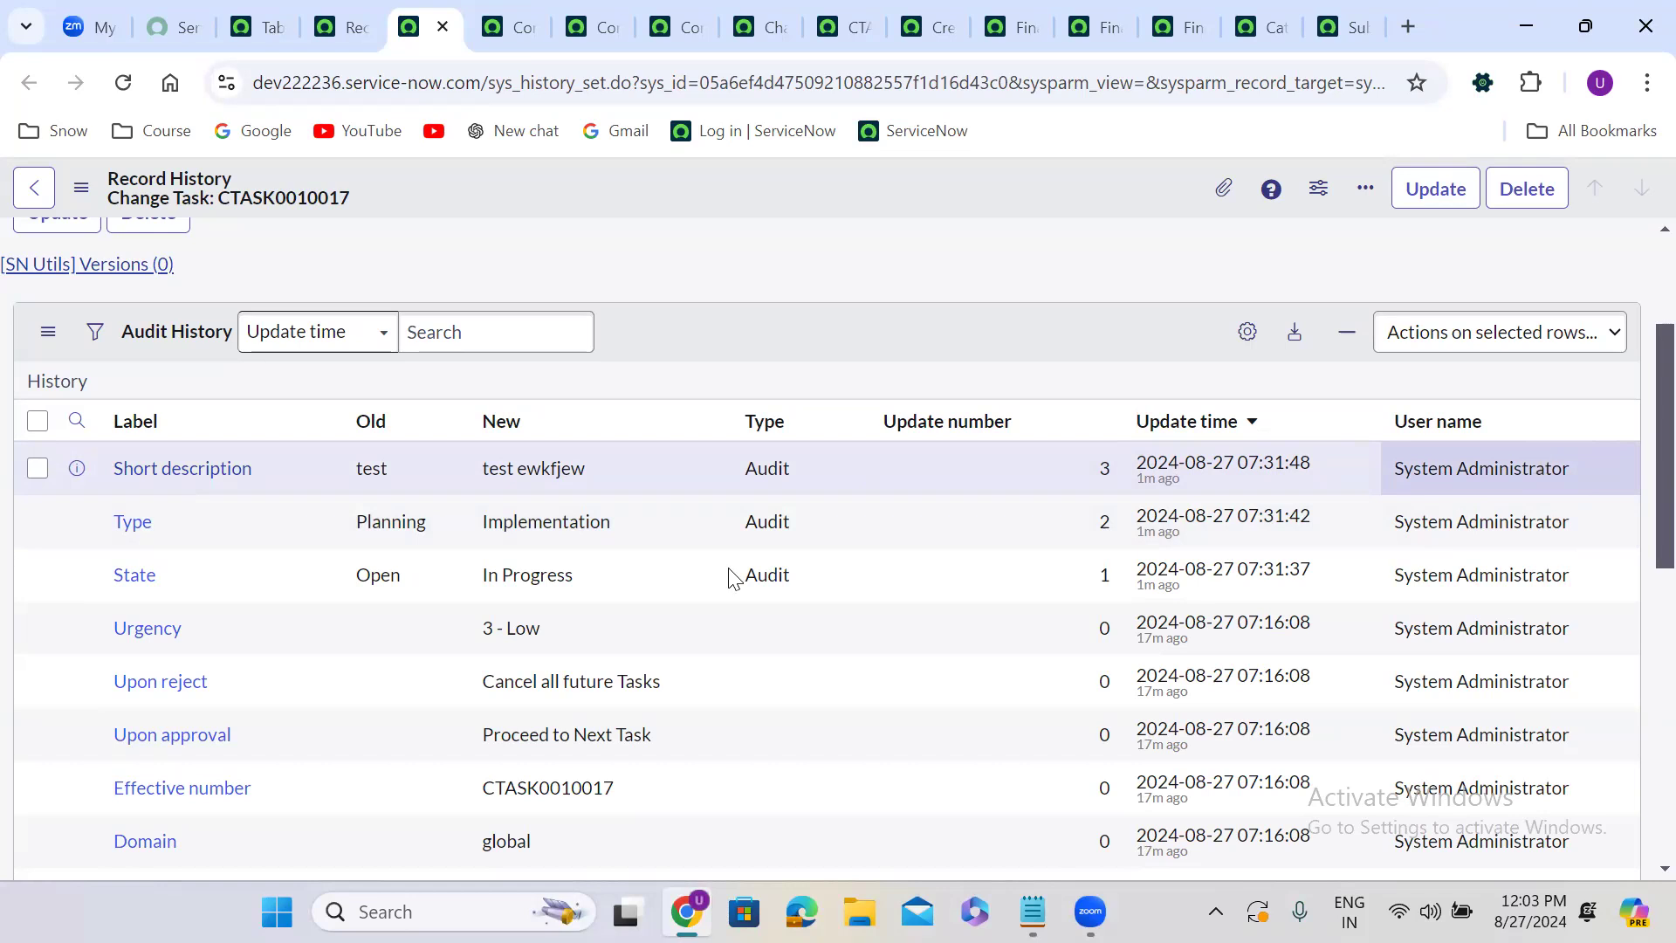
# Open the audit history as a separate list in a new window and clear its filter to show all entries.
pyautogui.rightClick(76, 390)
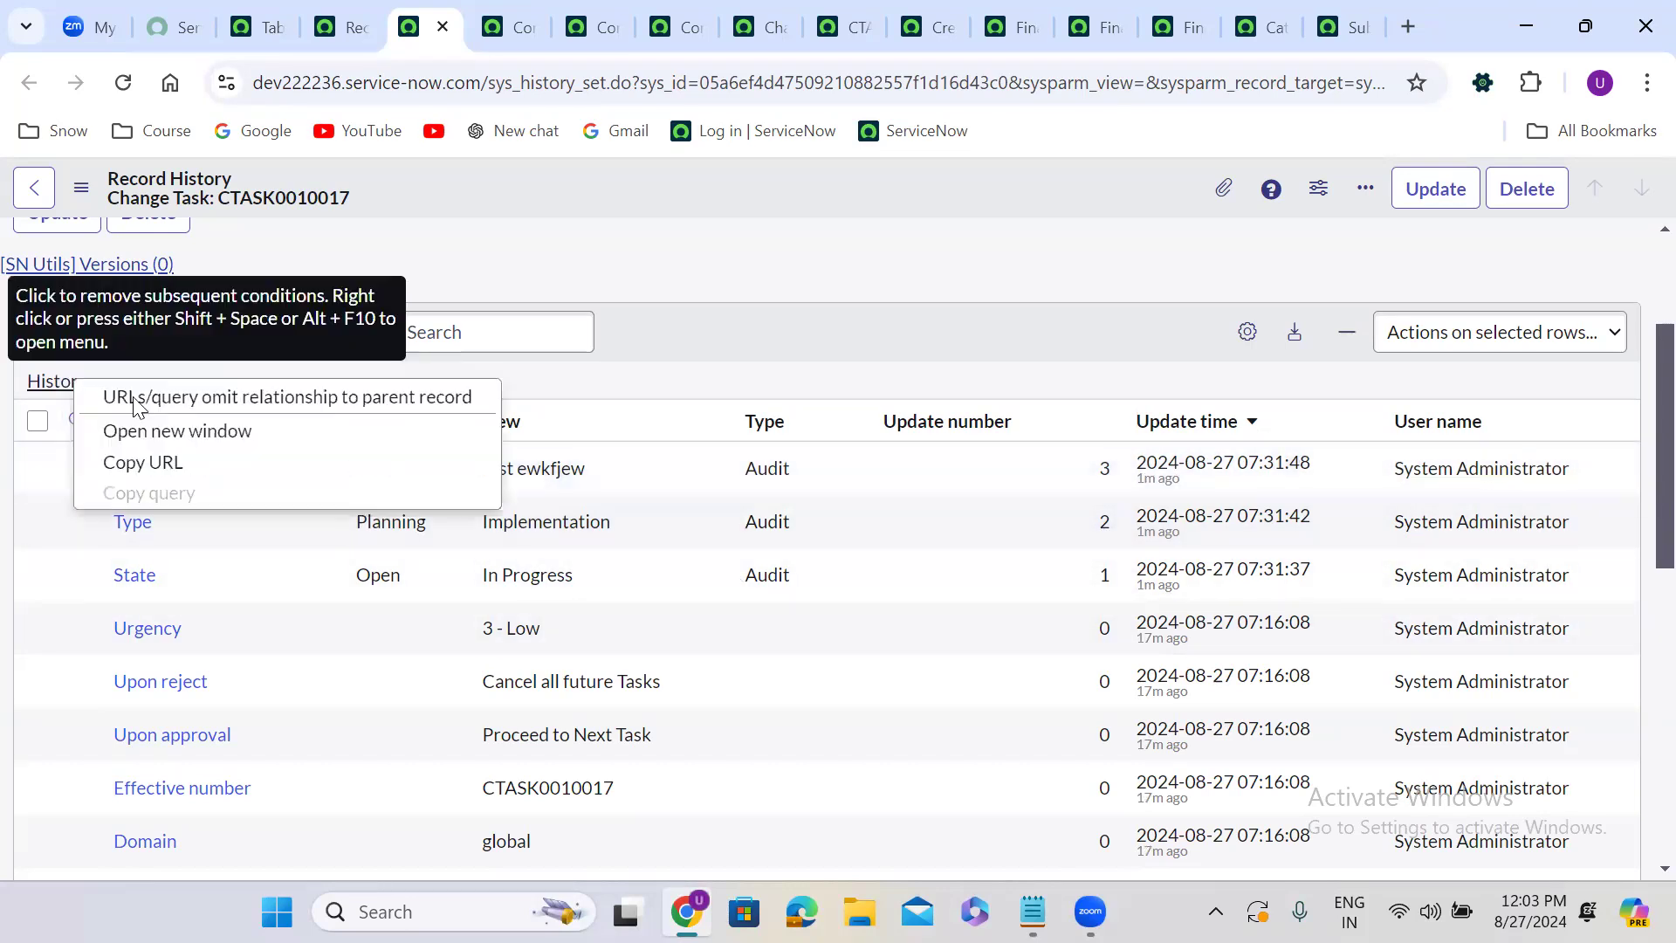
pyautogui.click(175, 427)
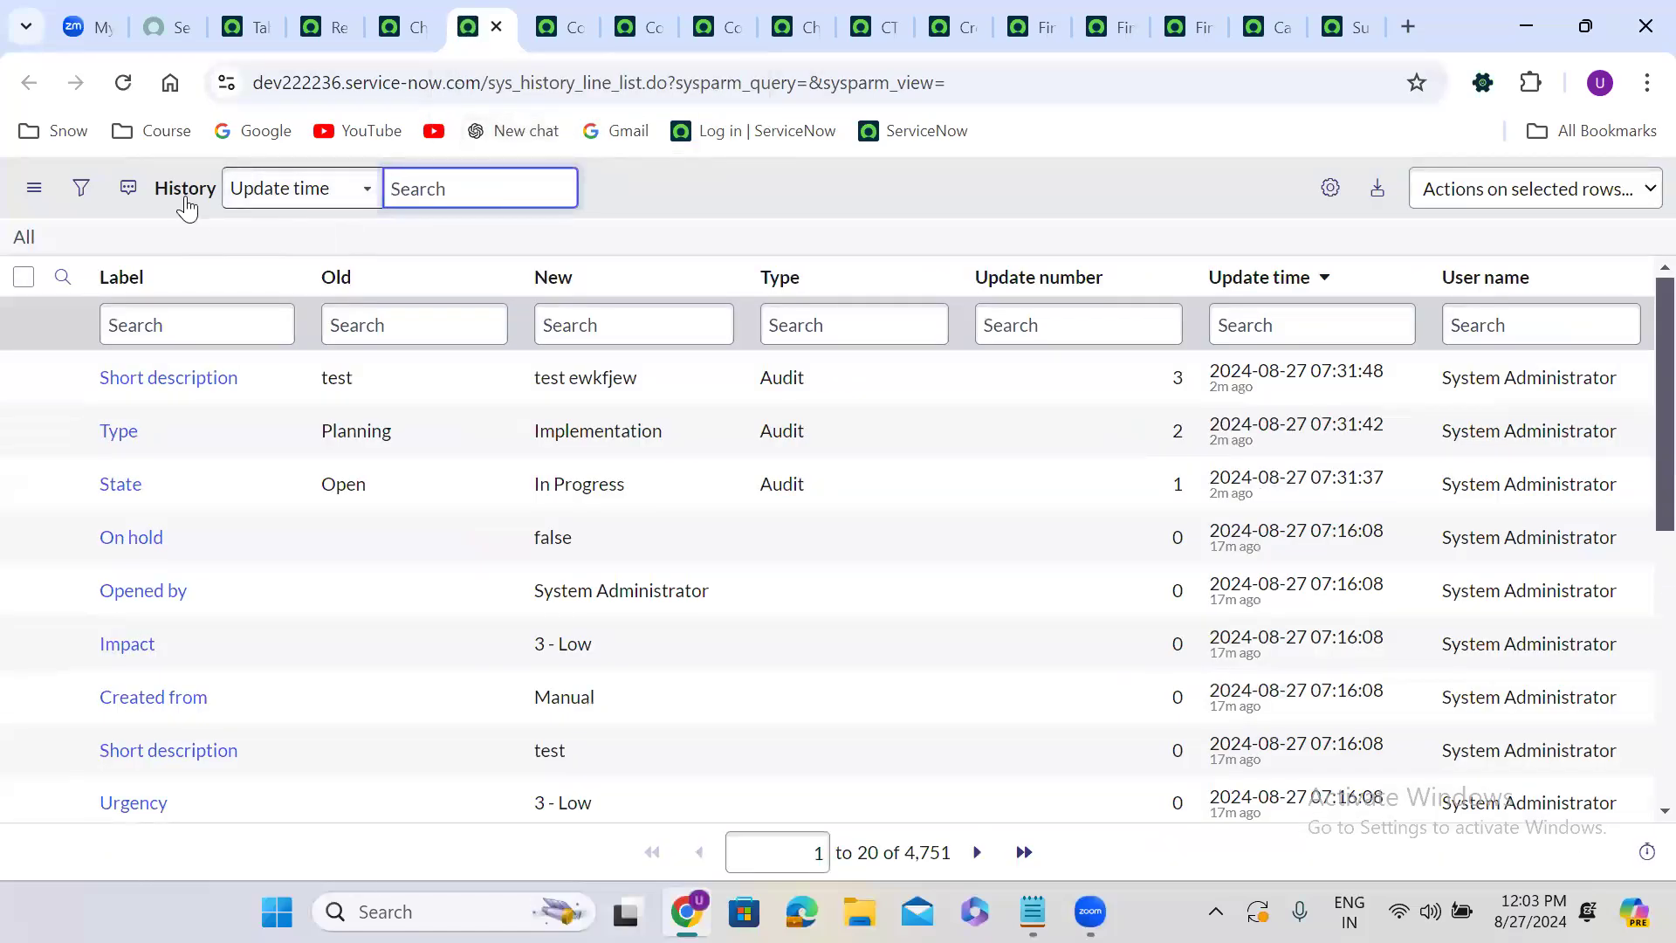
pyautogui.click(23, 241)
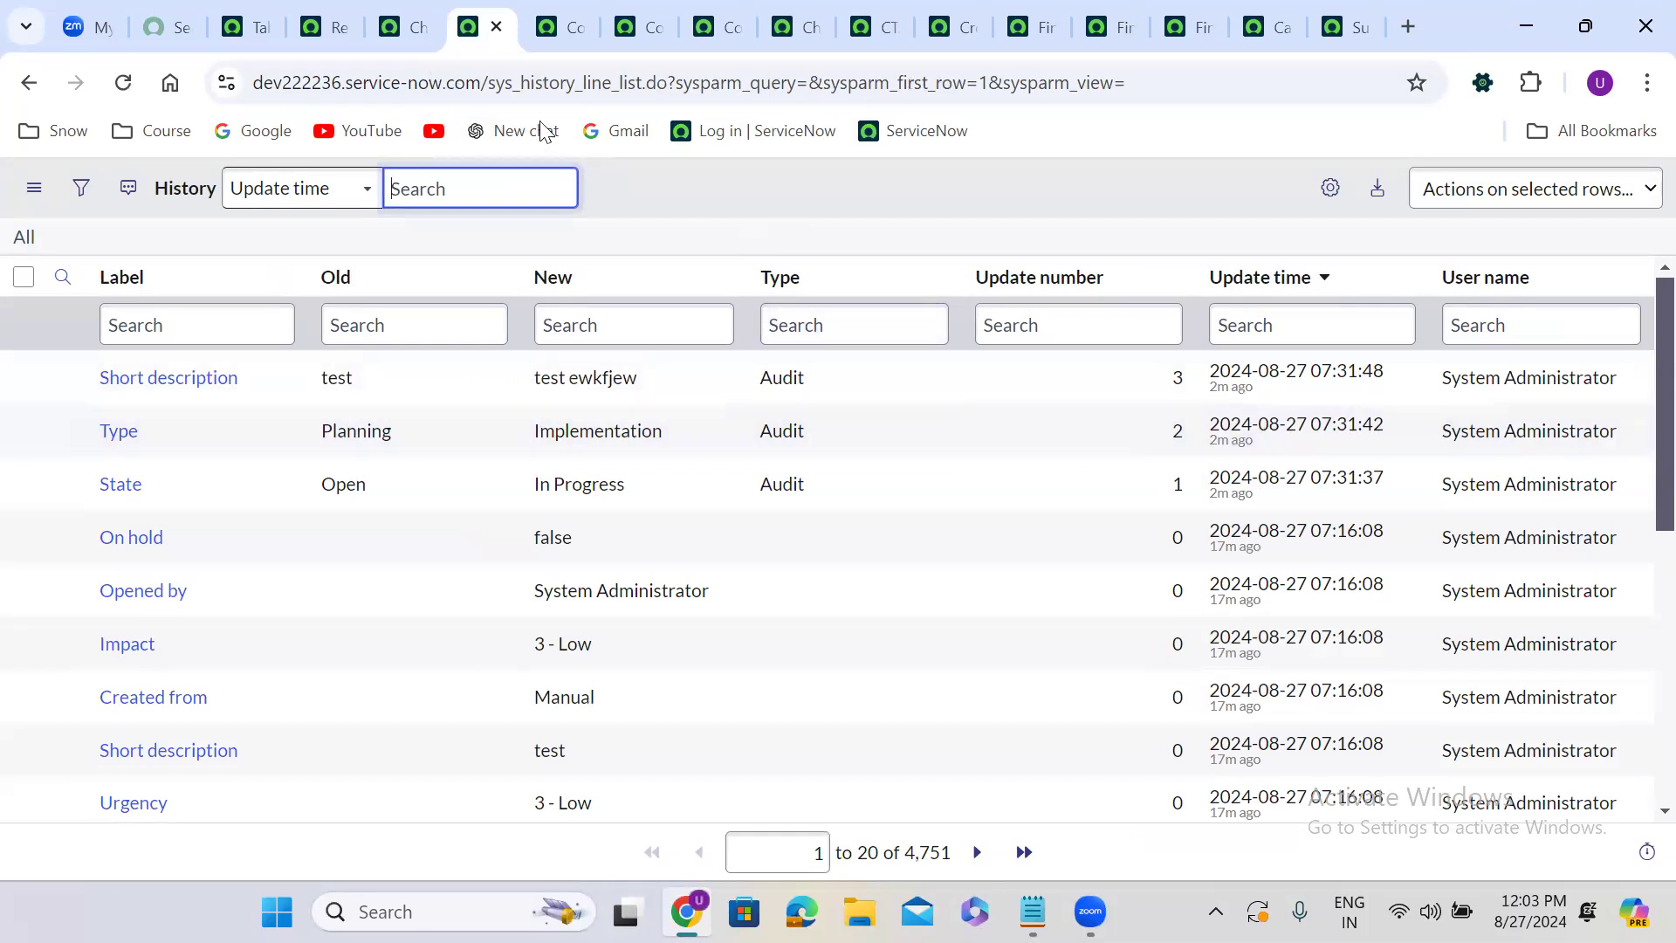
# Sort the history list by Update time in ascending order.
pyautogui.click(1261, 278)
pyautogui.click(1262, 279)
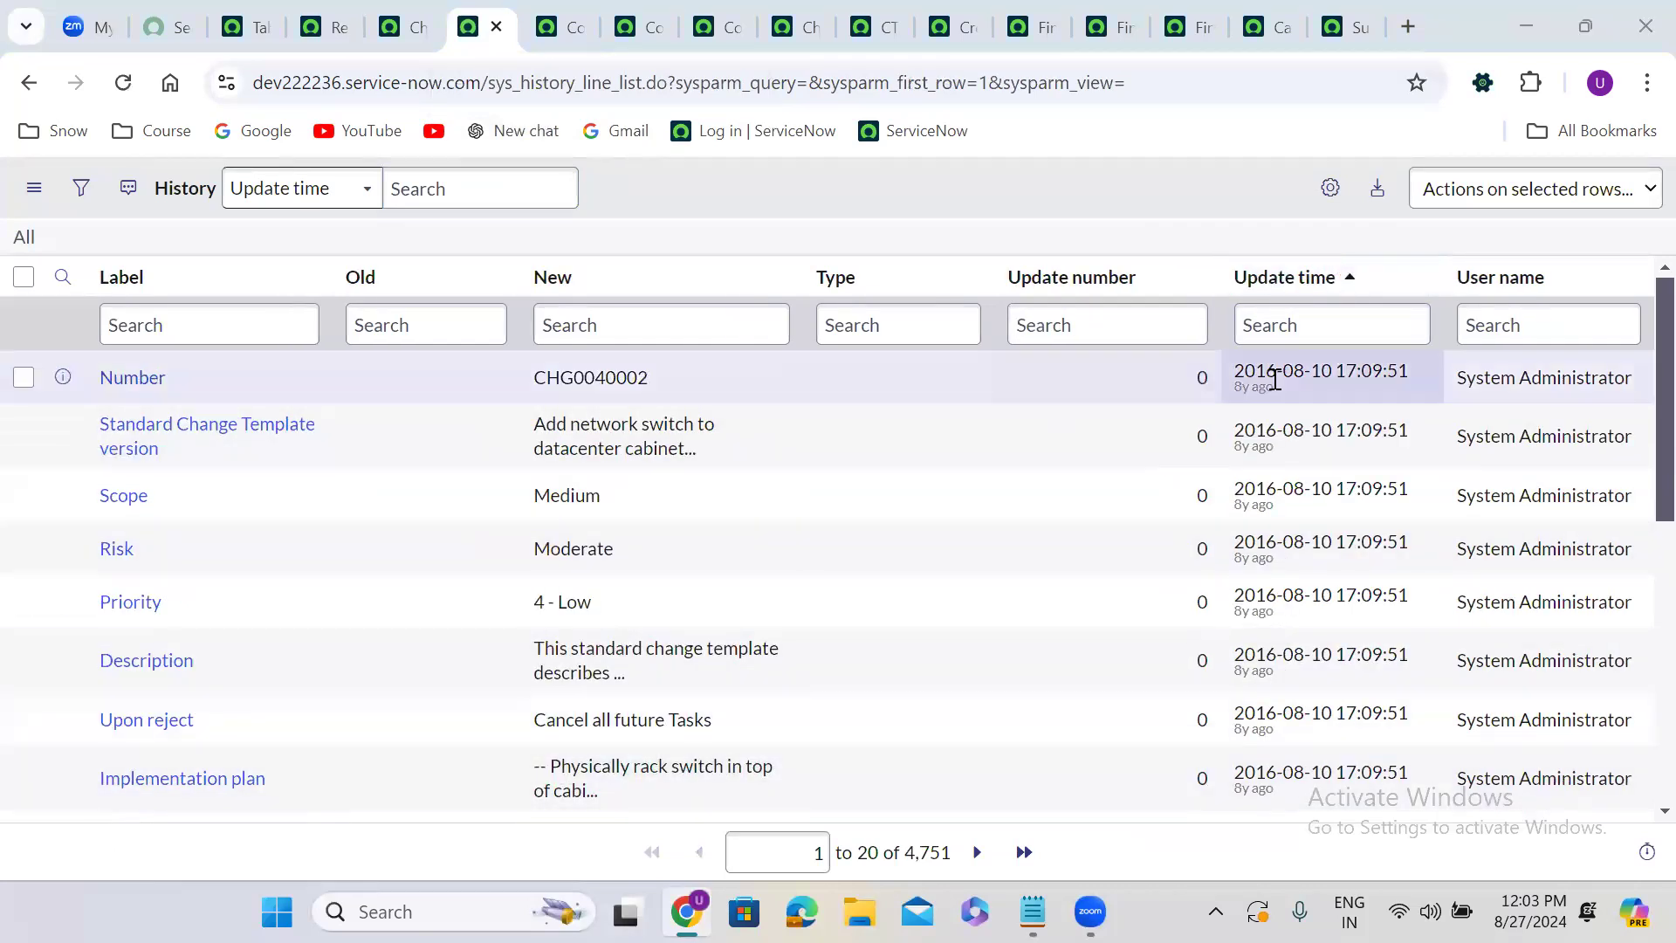
pyautogui.scroll(-7, 1634, 704)
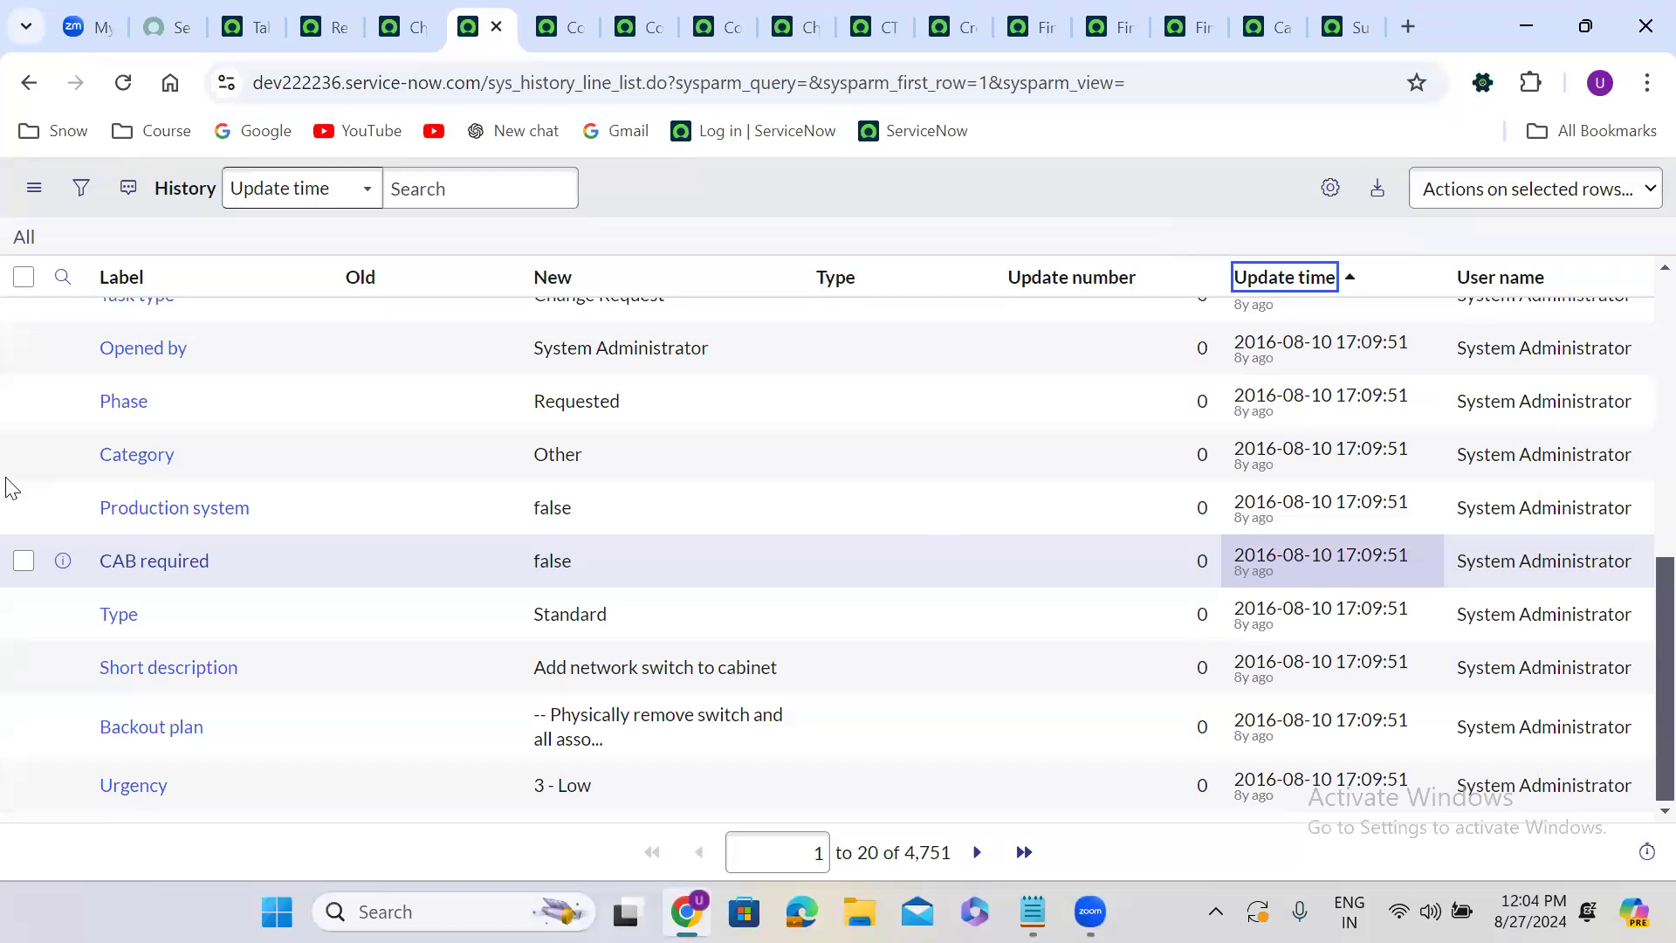
# Filter the history list to show entries whose Updated date is Yesterday.
pyautogui.click(80, 190)
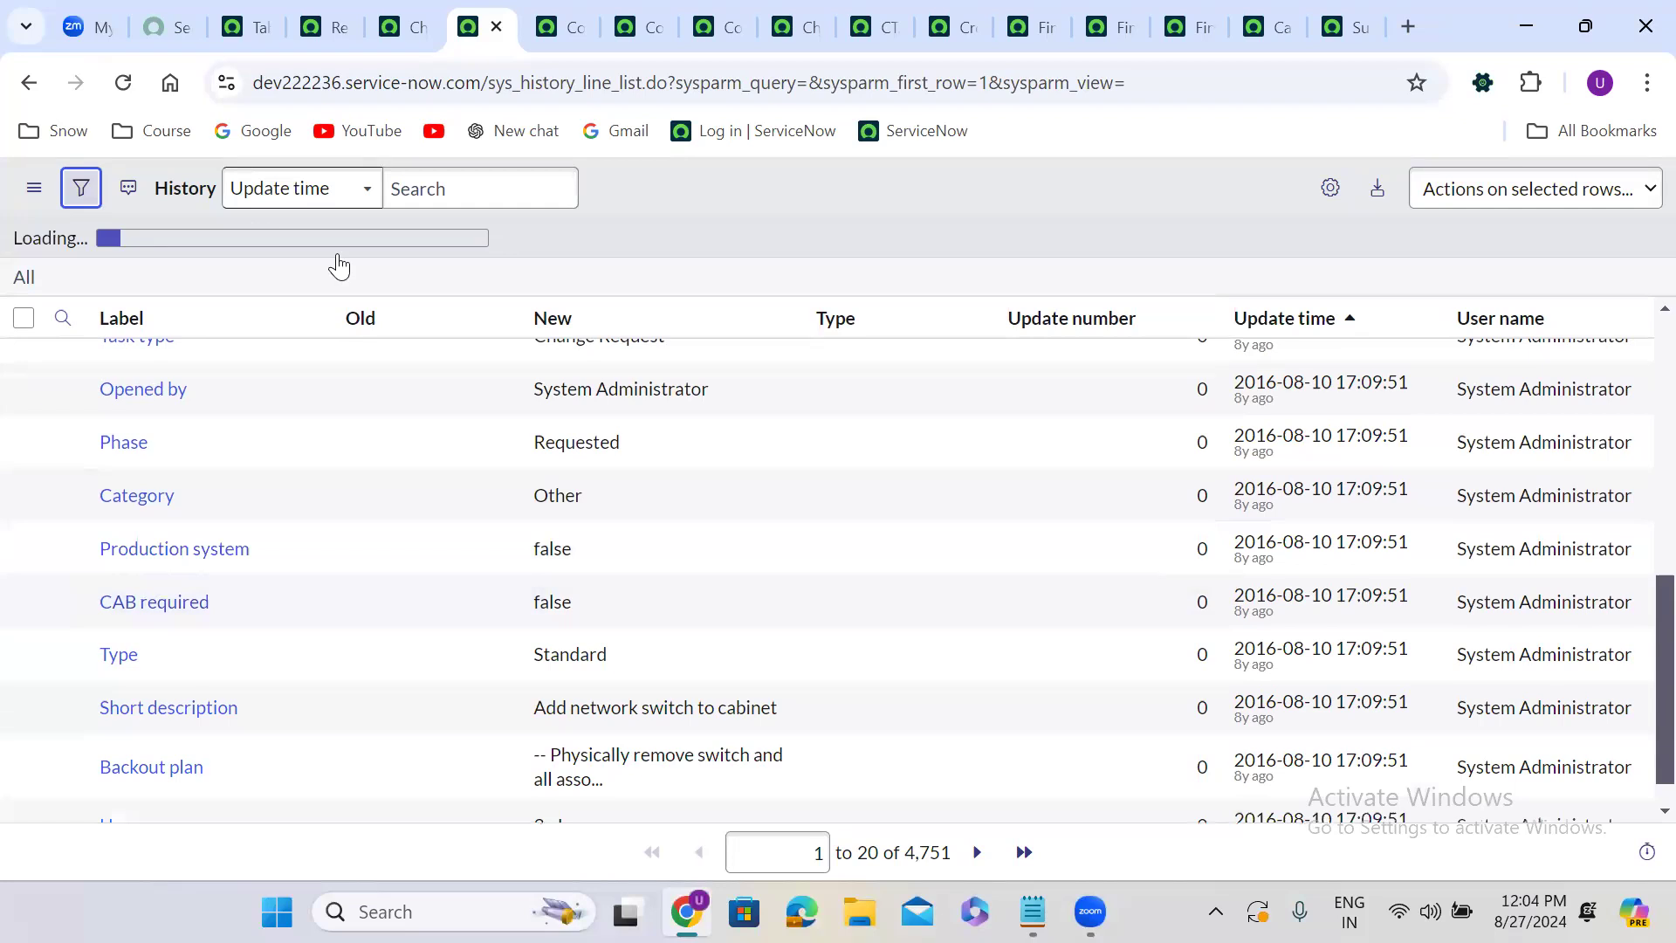
pyautogui.click(159, 302)
pyautogui.write('c')
pyautogui.press('BackSpace')
pyautogui.write('u')
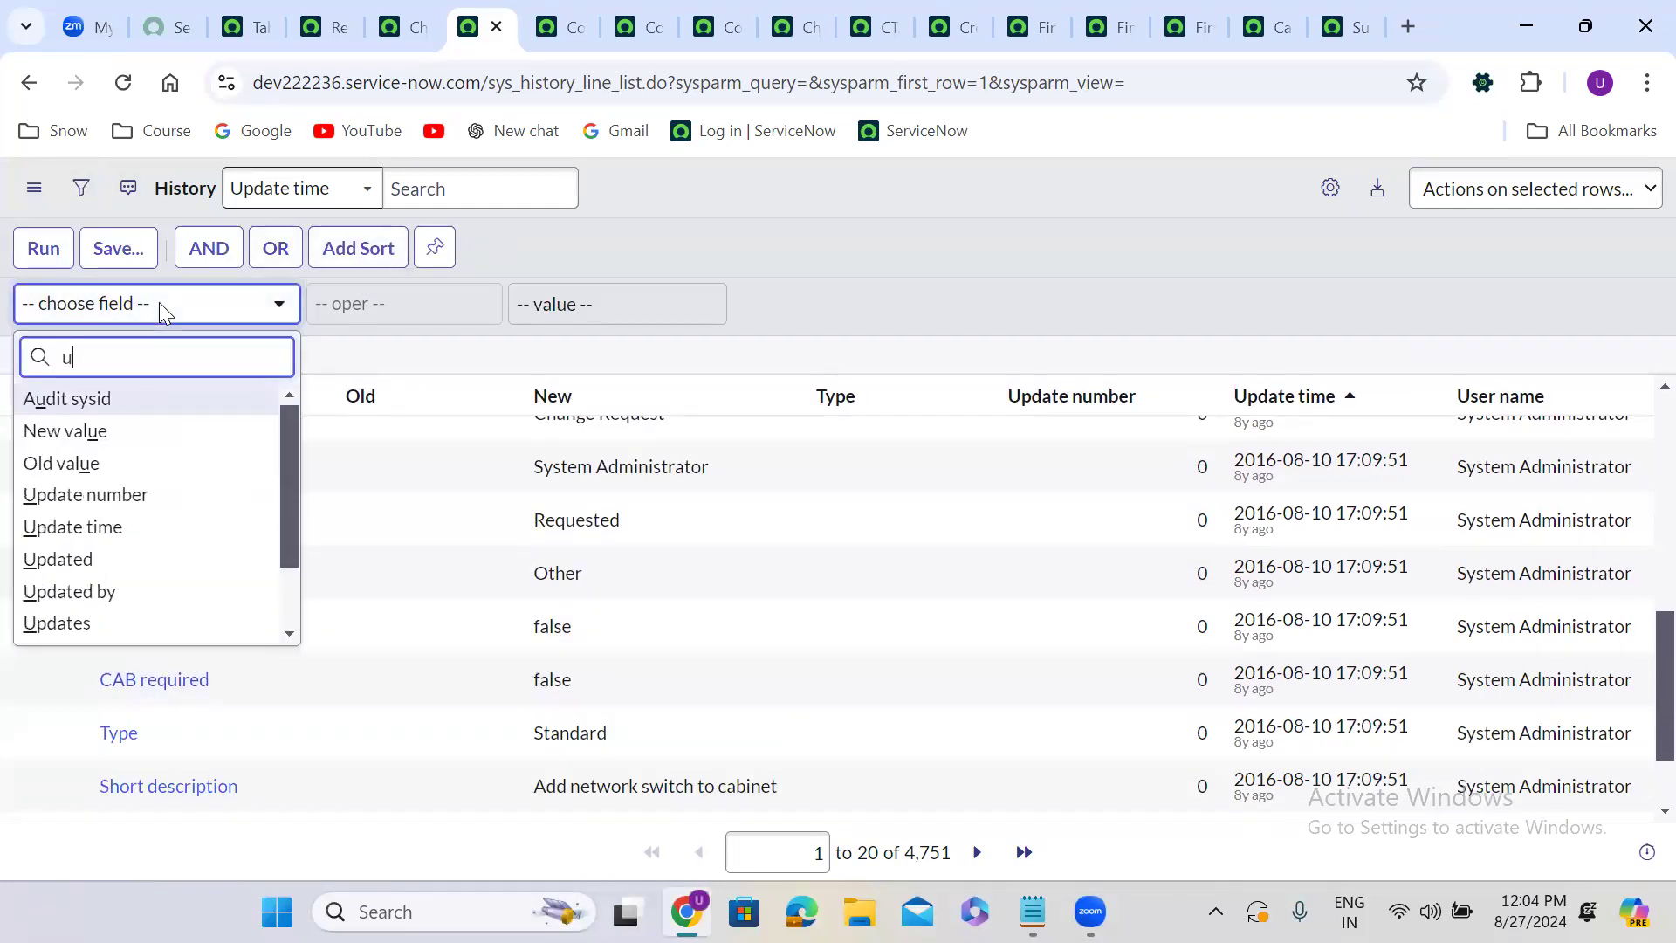
pyautogui.write('p')
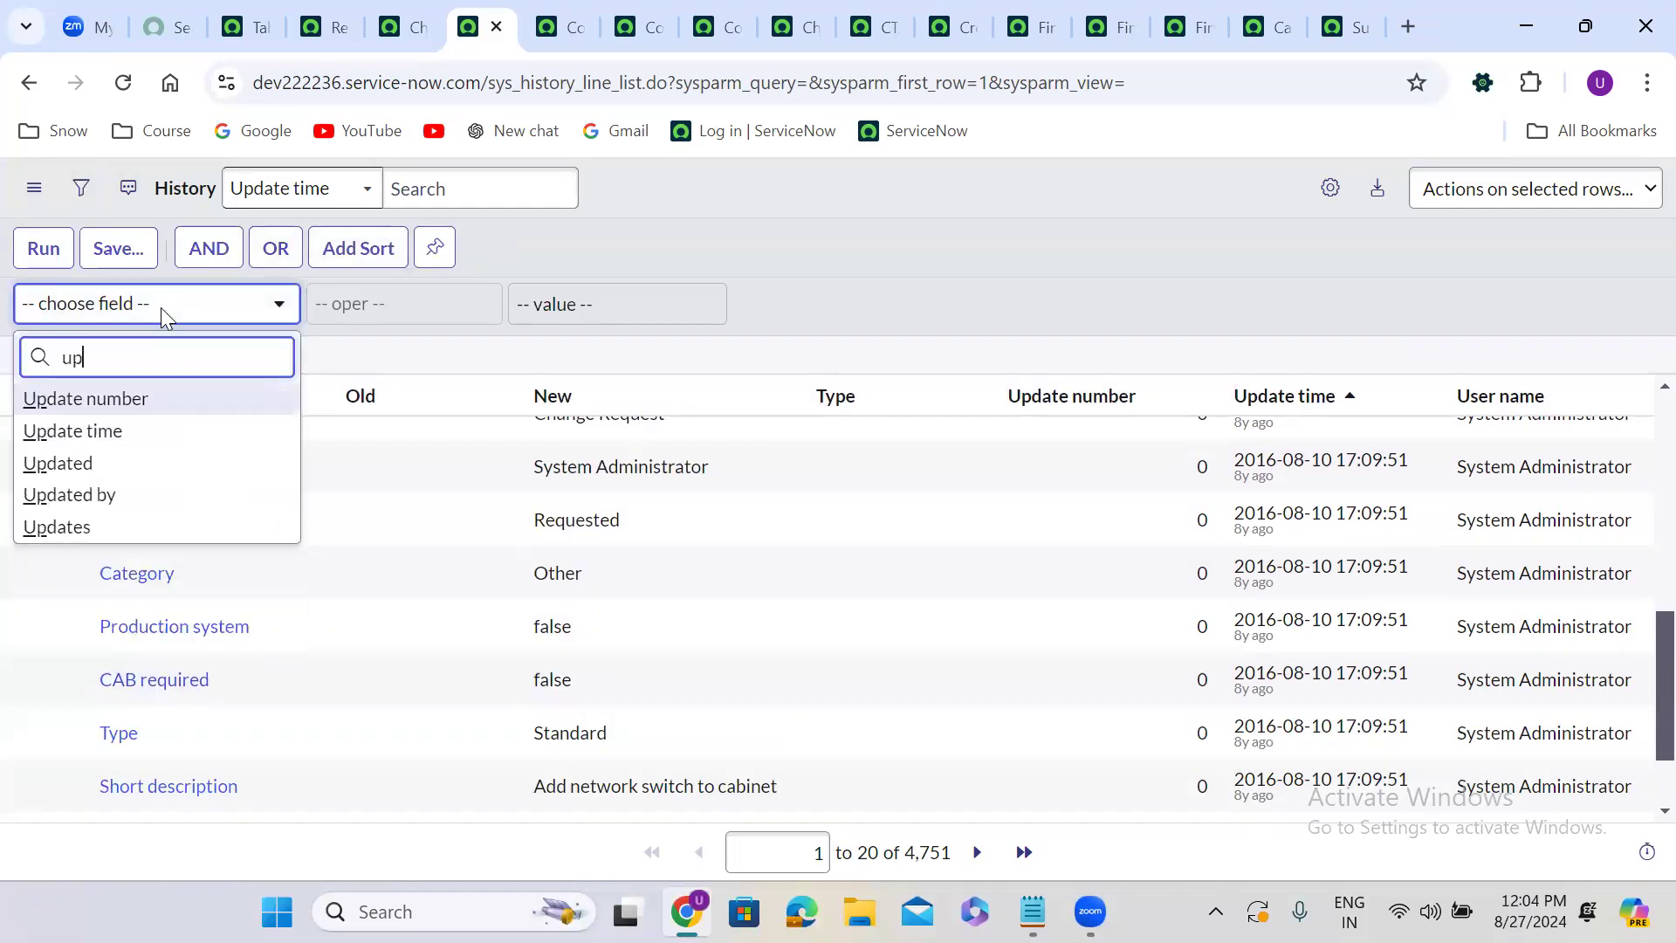
pyautogui.click(89, 464)
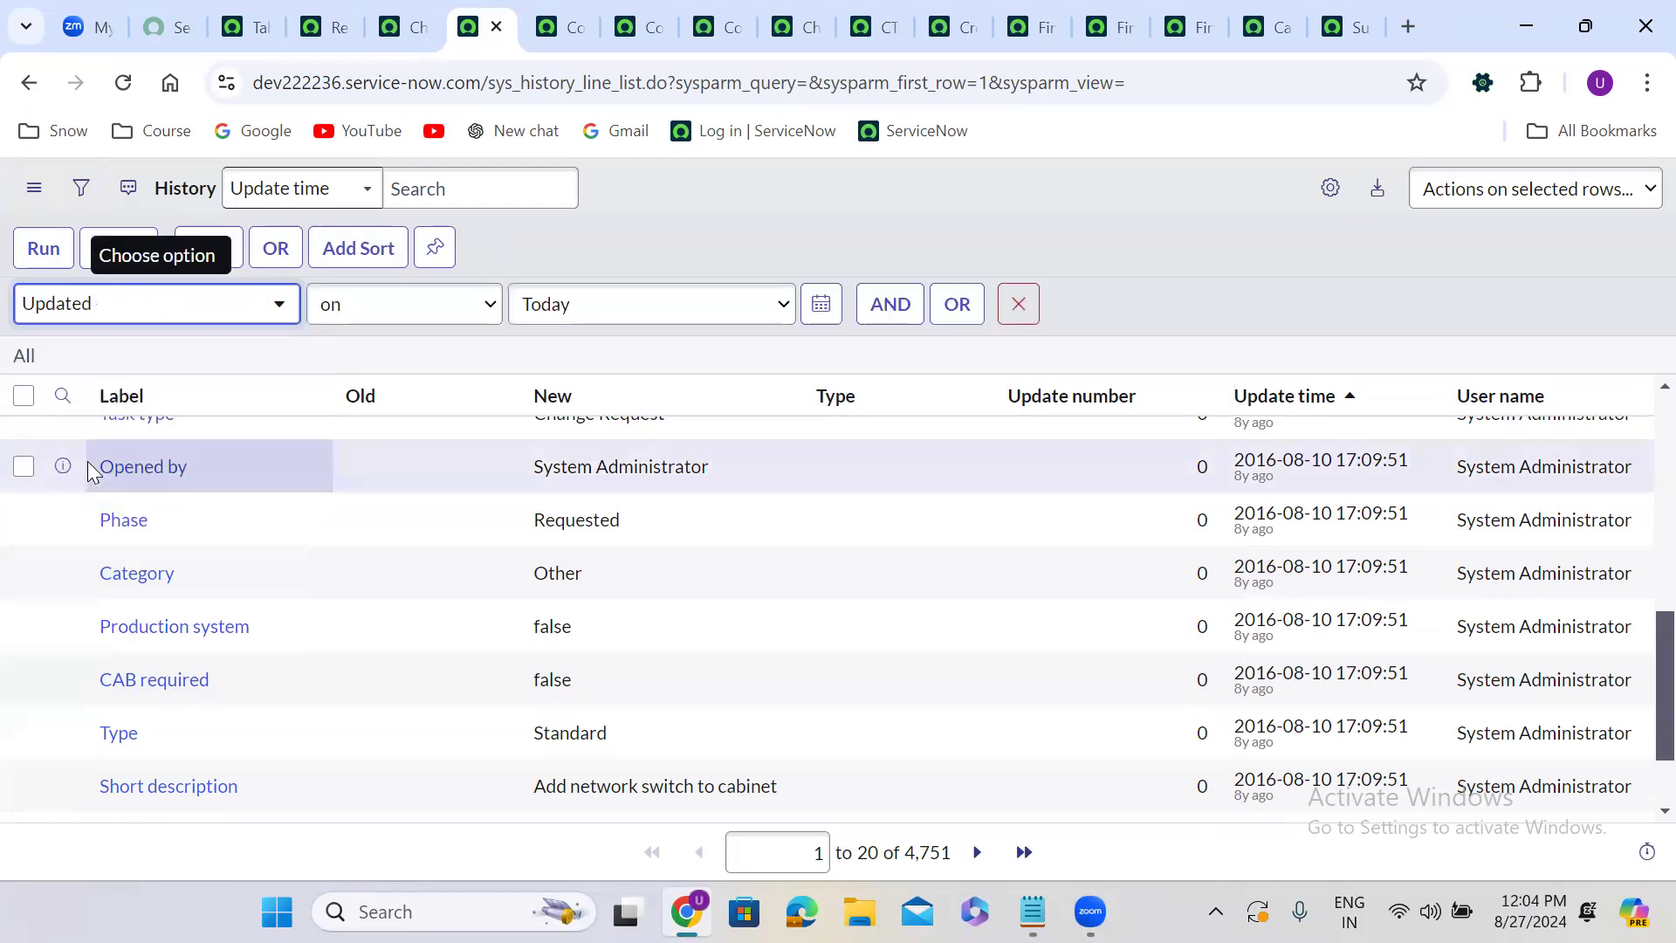
pyautogui.click(574, 315)
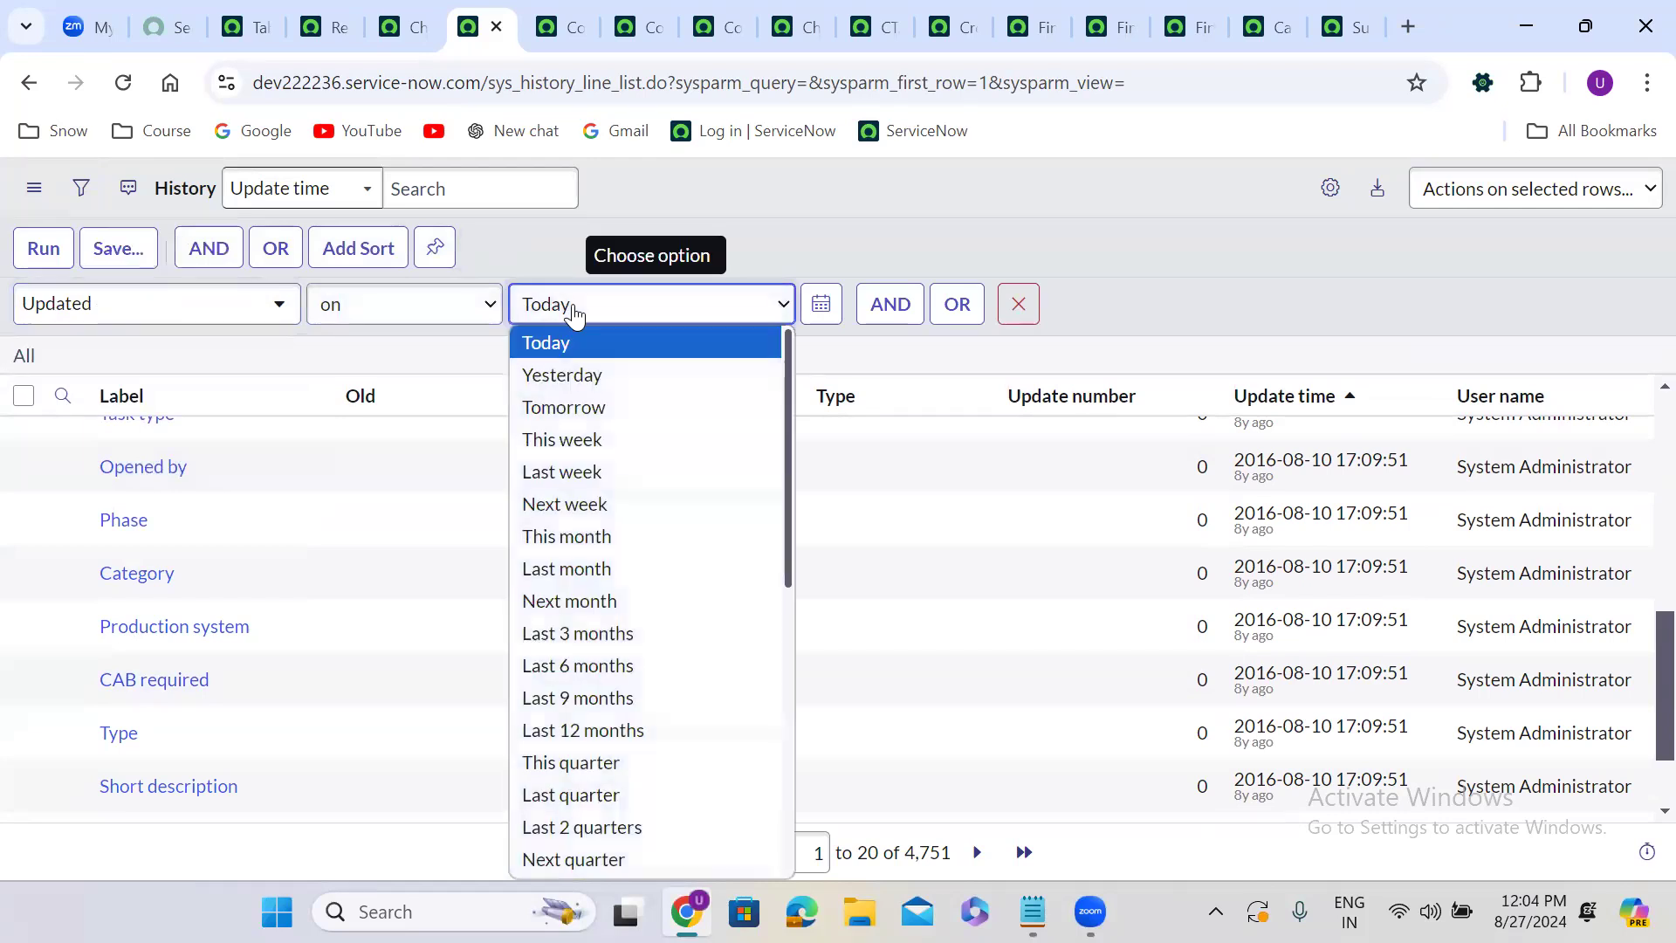
pyautogui.click(602, 377)
pyautogui.click(34, 264)
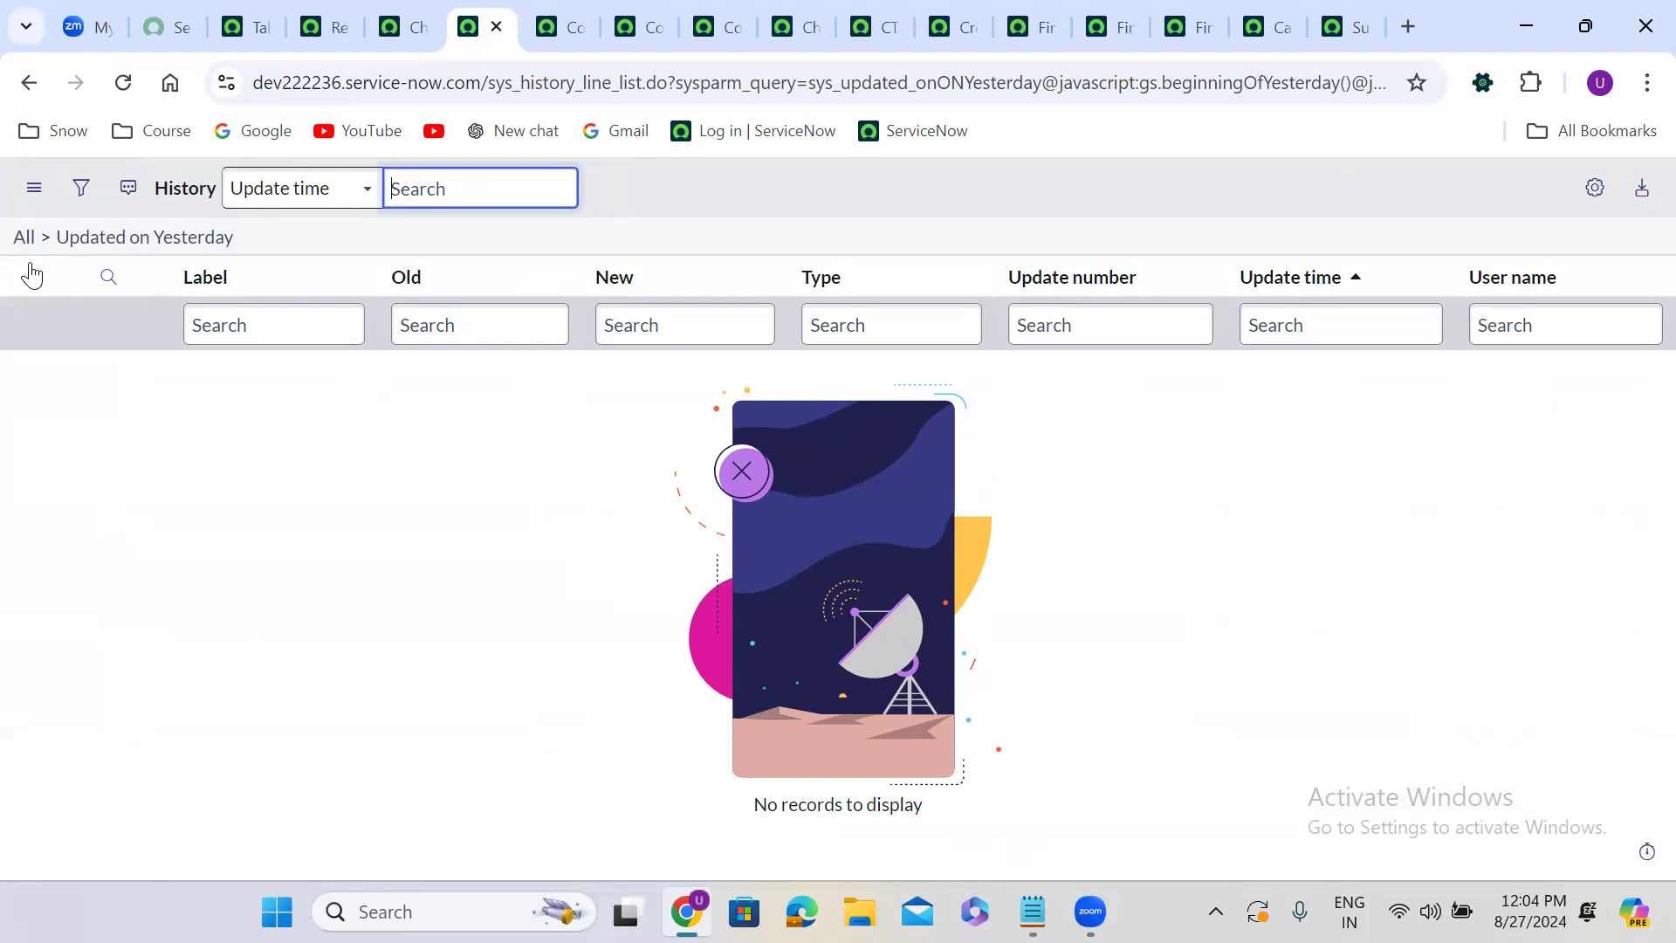
# Change the filter to show history entries whose Update time is on Today and run it.
pyautogui.click(80, 188)
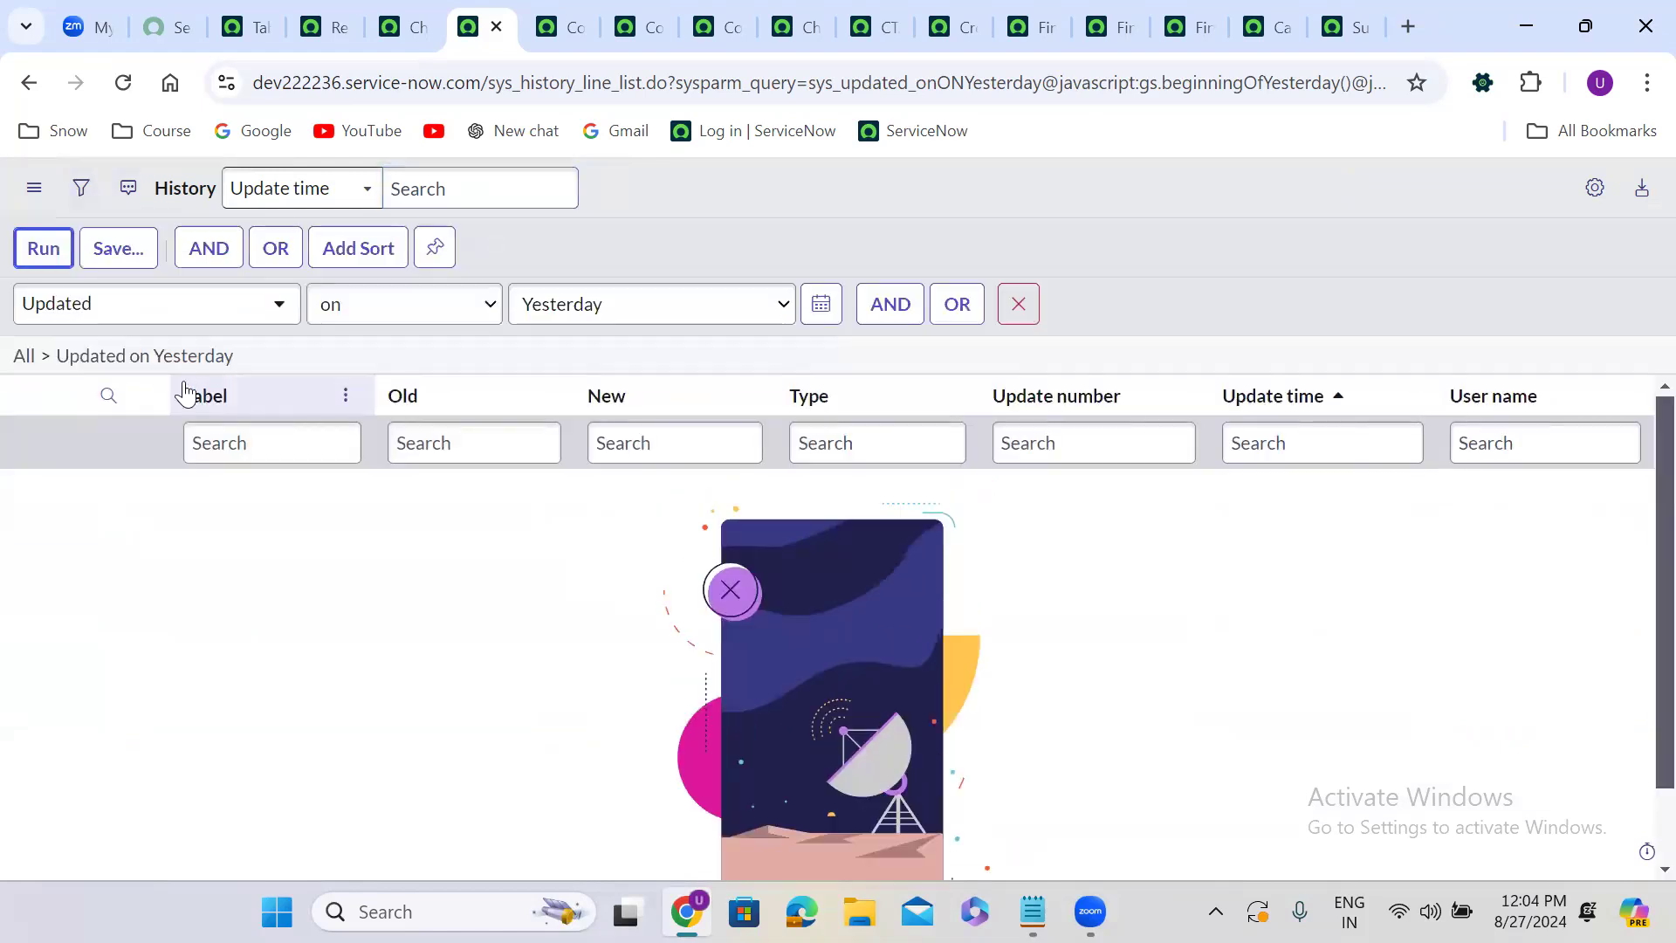
pyautogui.click(151, 303)
pyautogui.write('up')
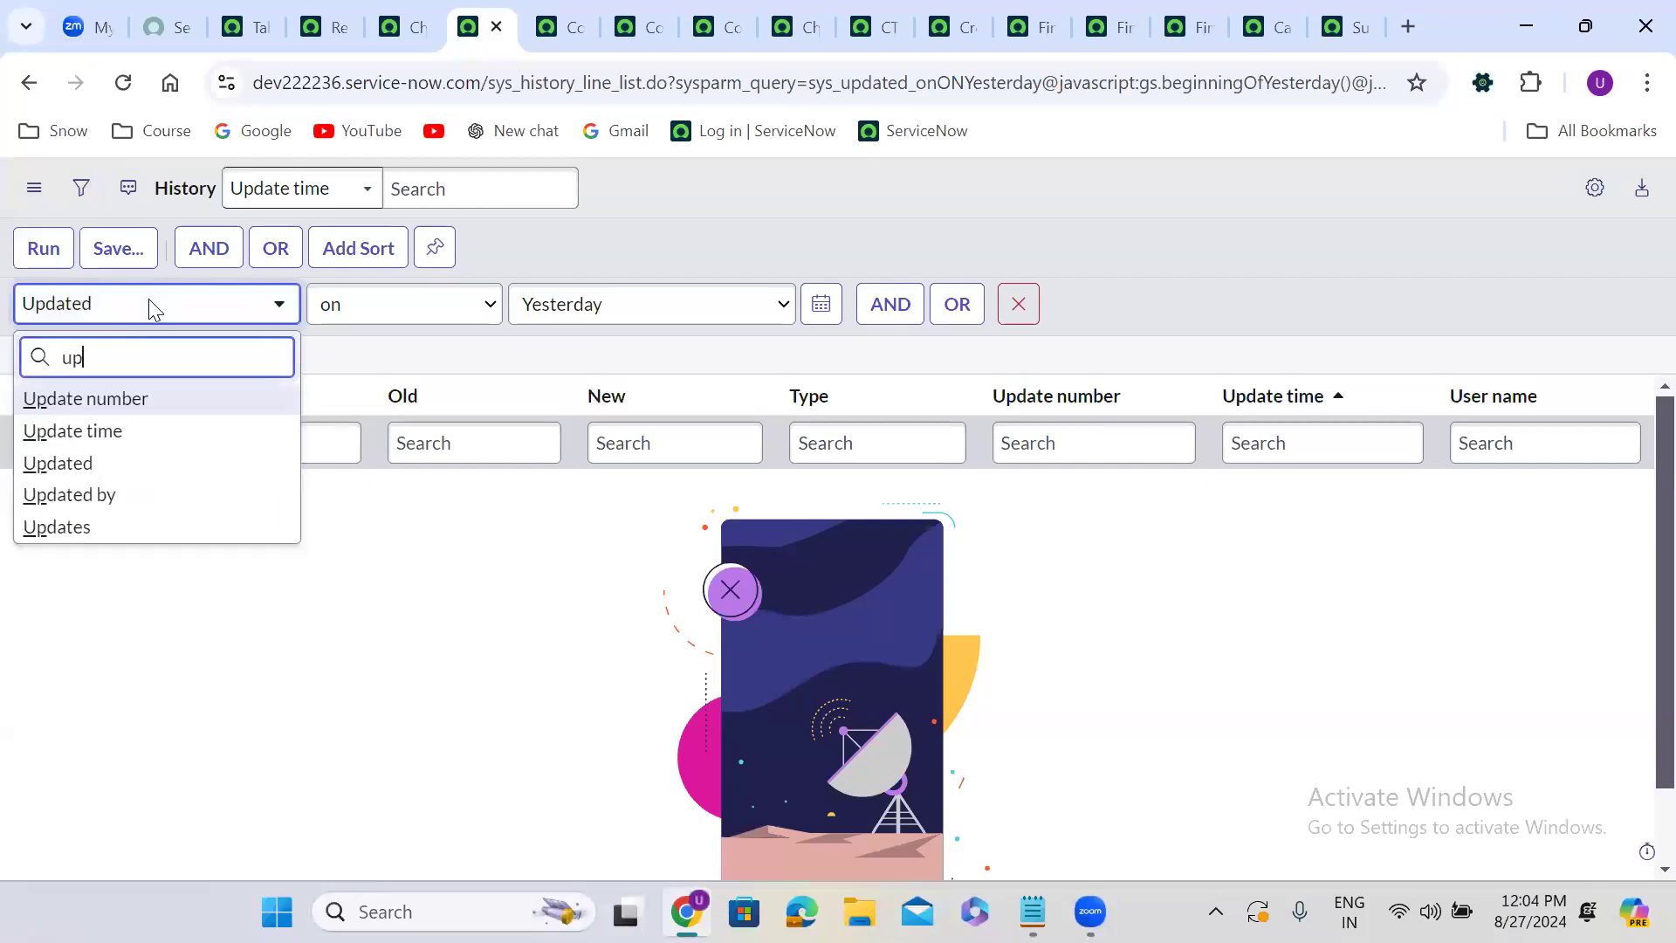
pyautogui.click(146, 429)
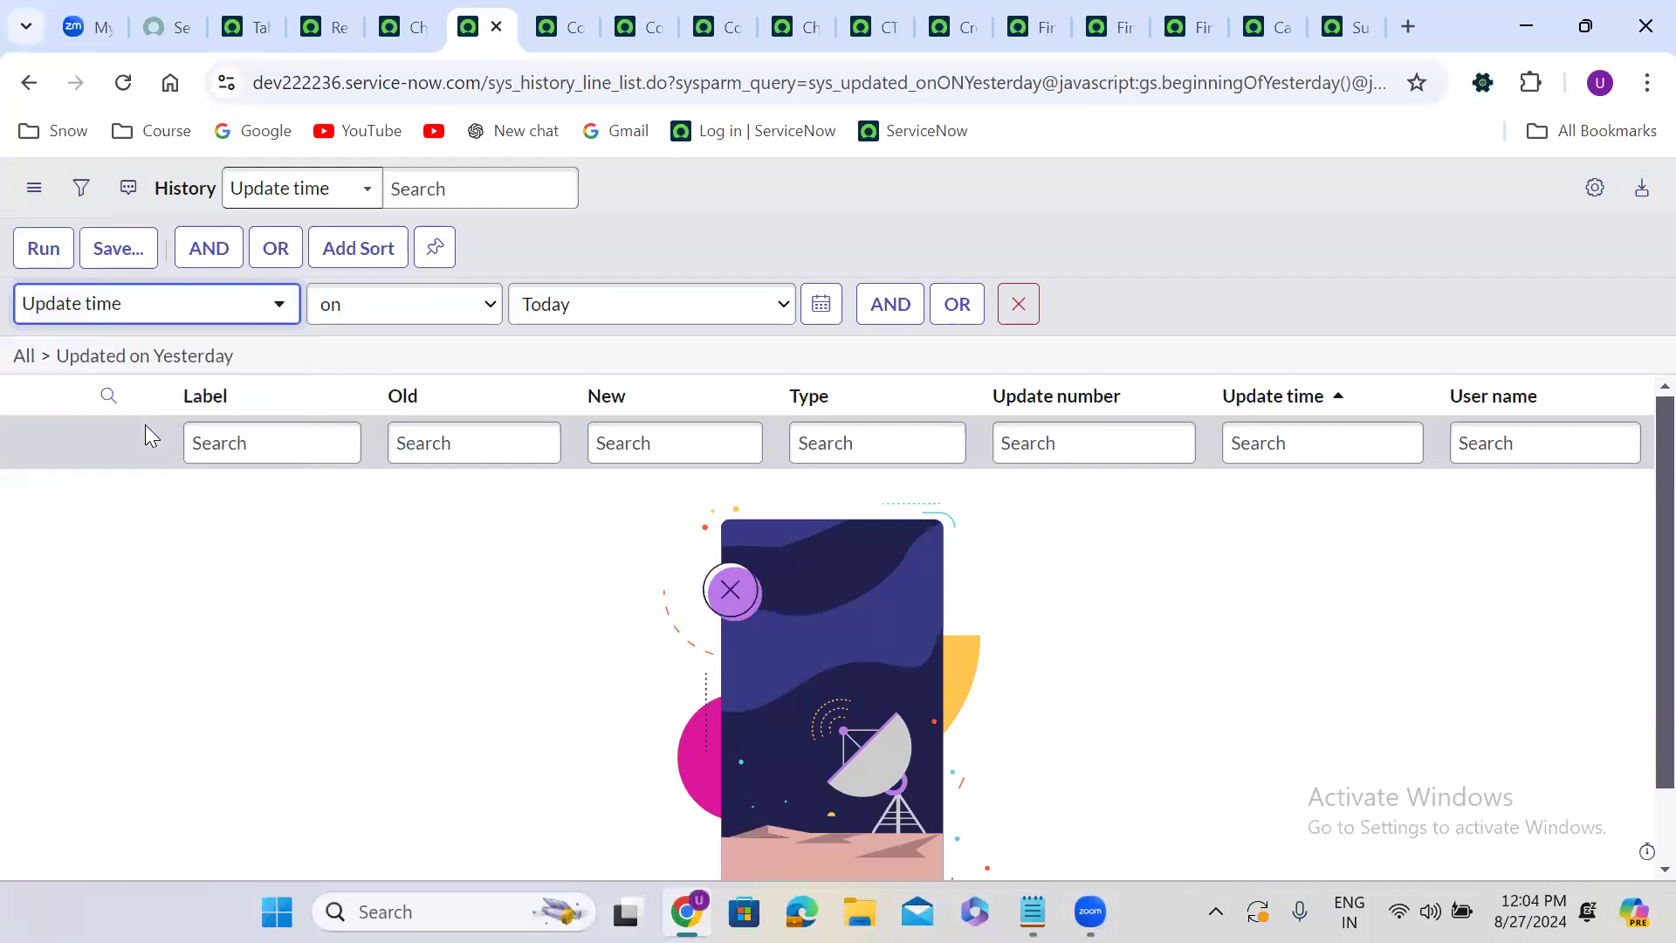
pyautogui.click(46, 252)
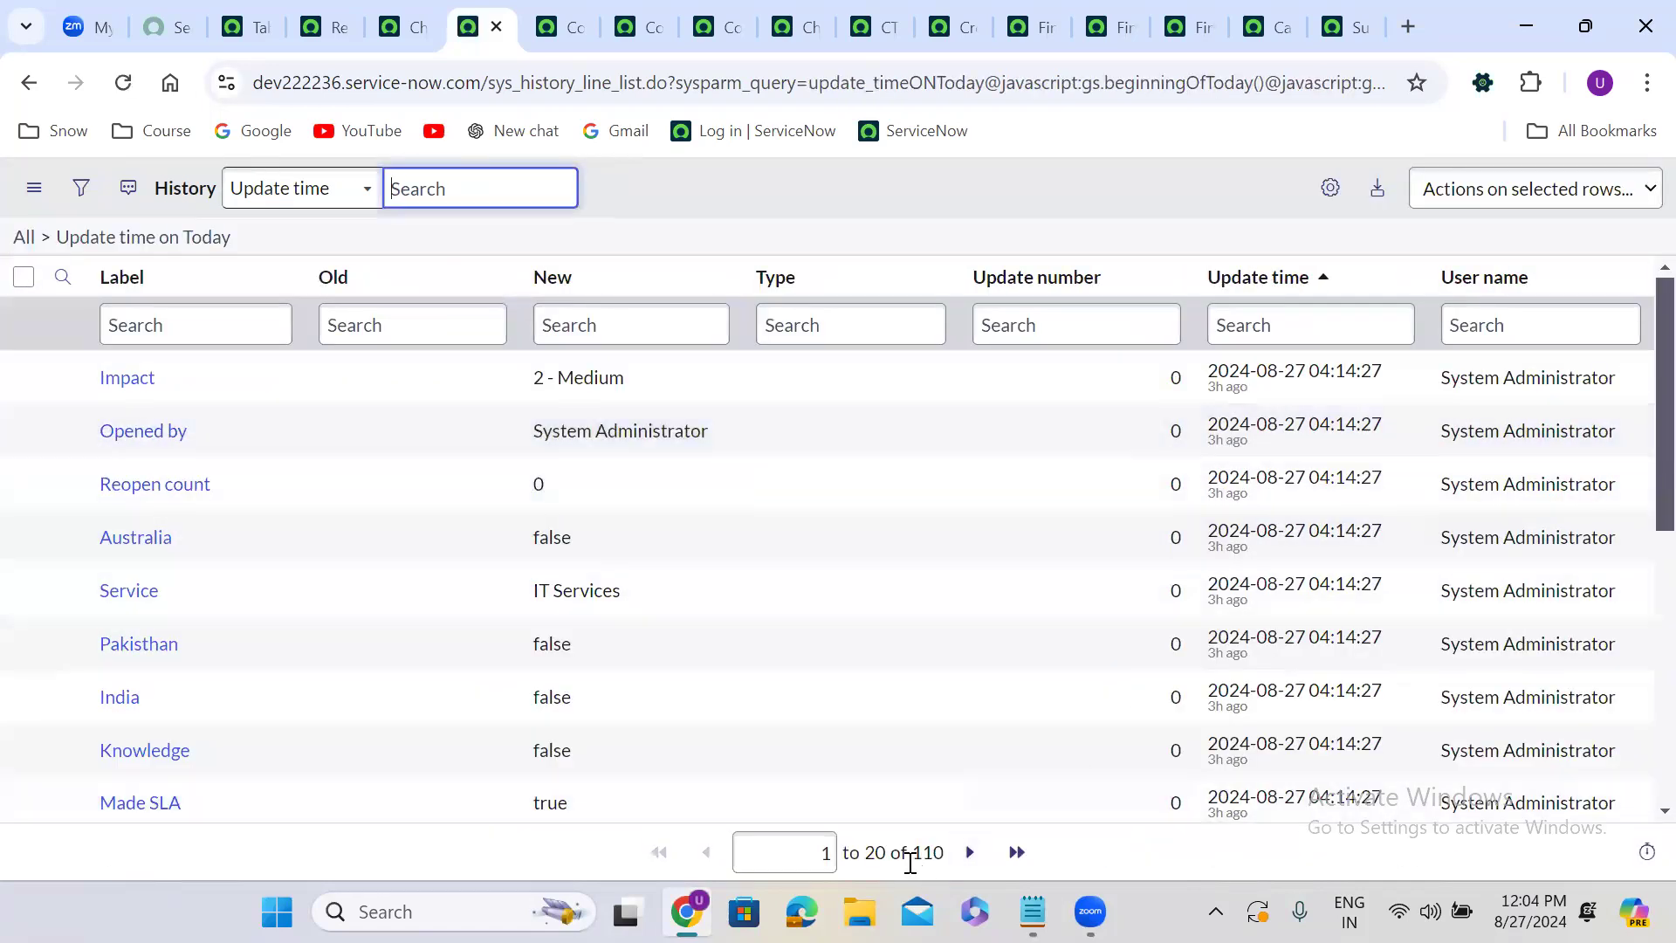
pyautogui.moveTo(912, 856); pyautogui.dragTo(969, 861)
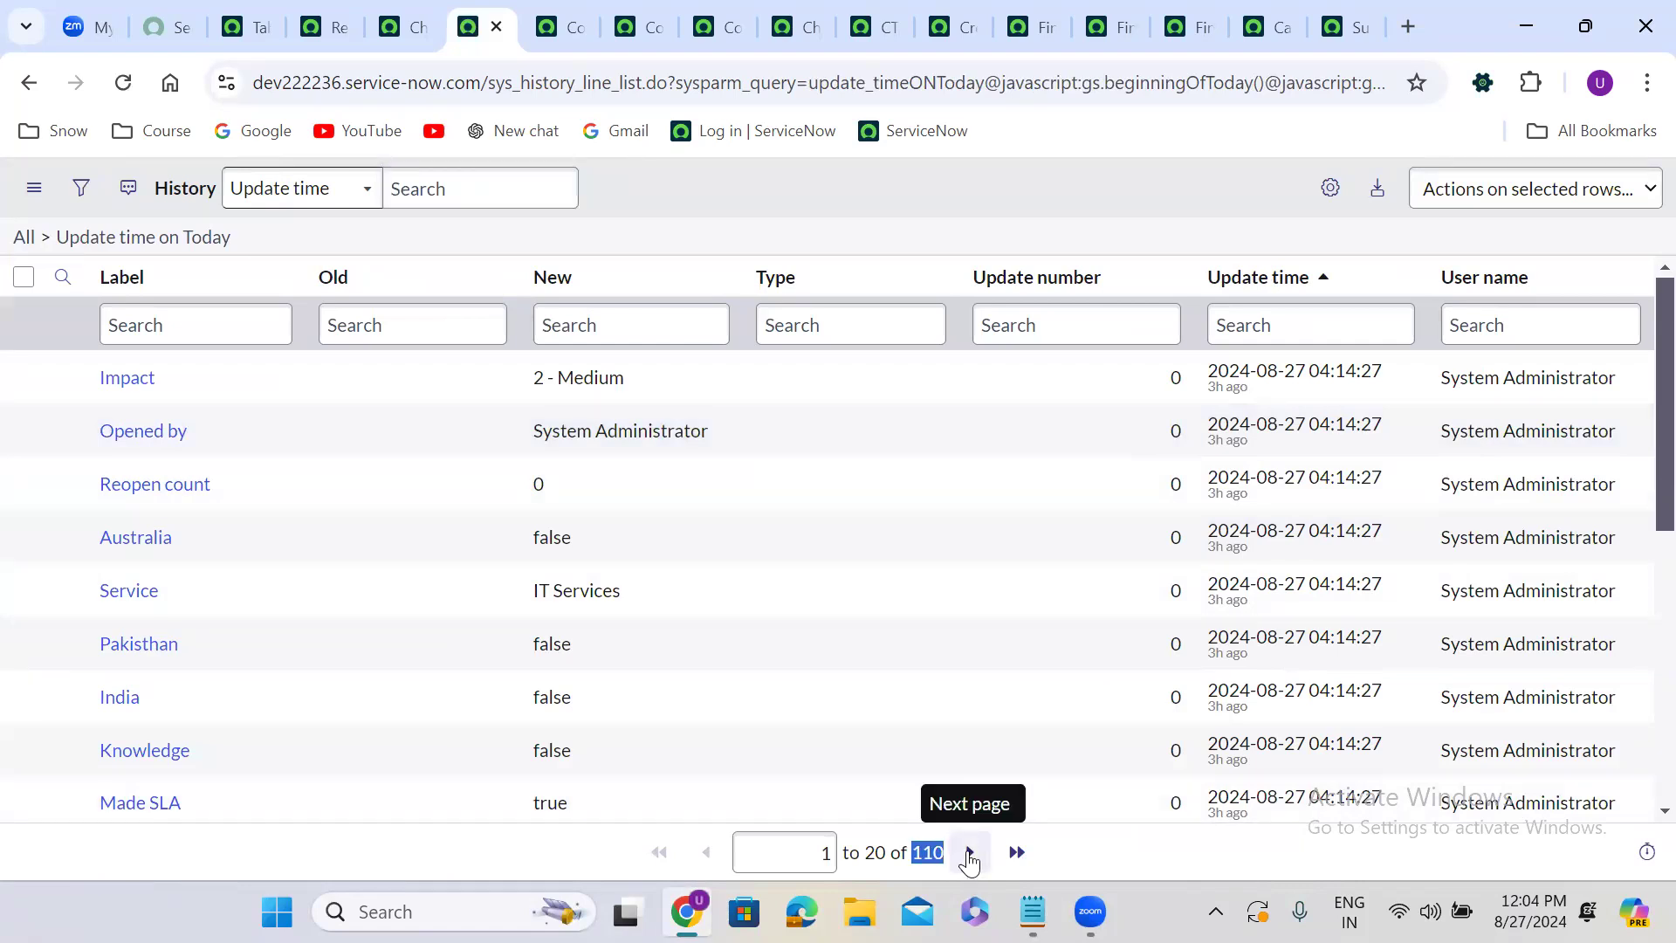